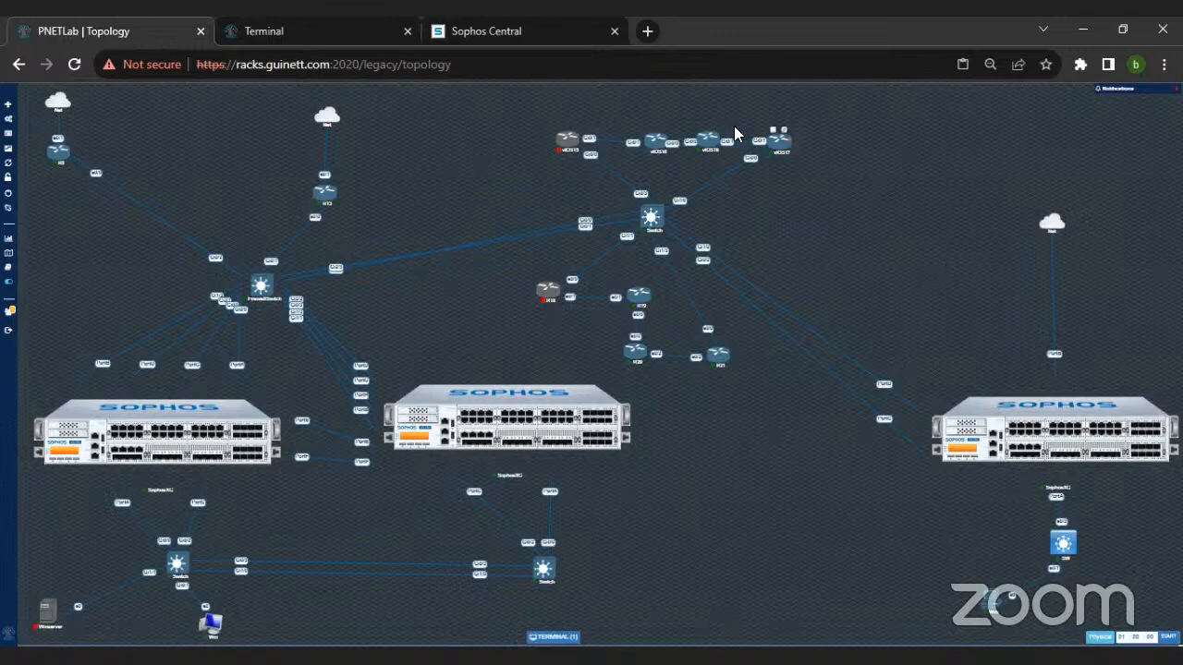
Step: Shift the leftmost Sophos firewall node slightly upward and the rightmost one slightly sideways in the topology
{"action": "left_click_drag", "start_coordinate": [145, 450], "coordinate": [148, 434]}
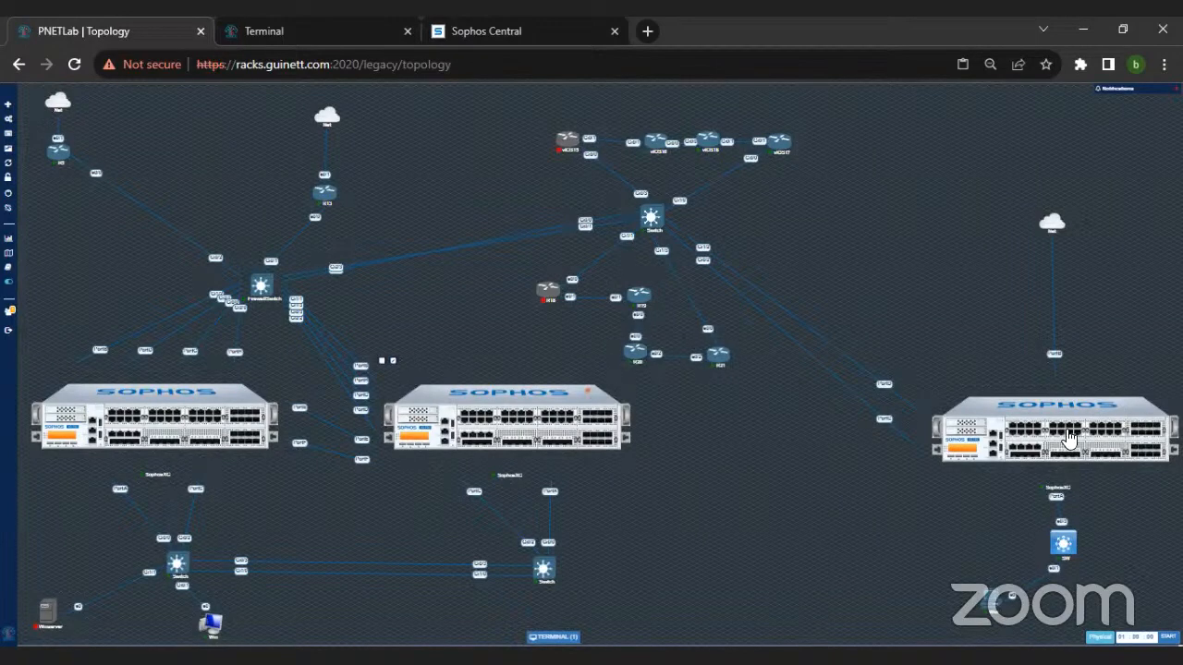
{"action": "left_click_drag", "start_coordinate": [1064, 432], "coordinate": [1075, 435]}
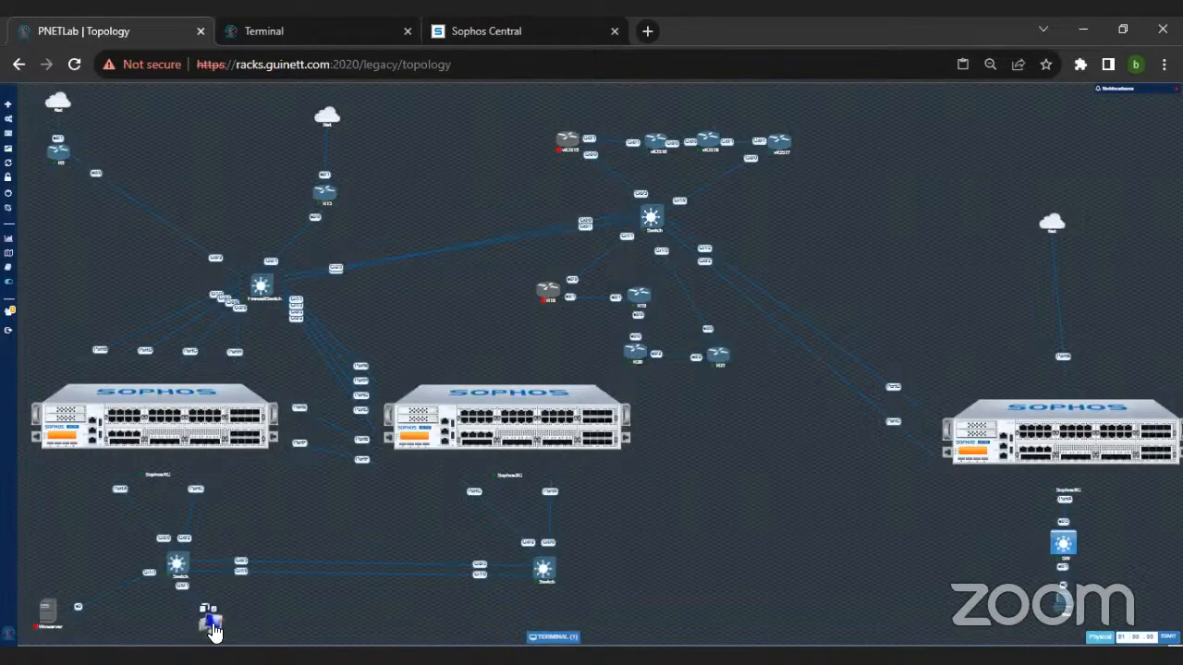
Step: Open the Win machine's terminal, enlarge the topology page and reposition the terminal window so its desktop is readable
{"action": "left_click", "coordinate": [552, 638]}
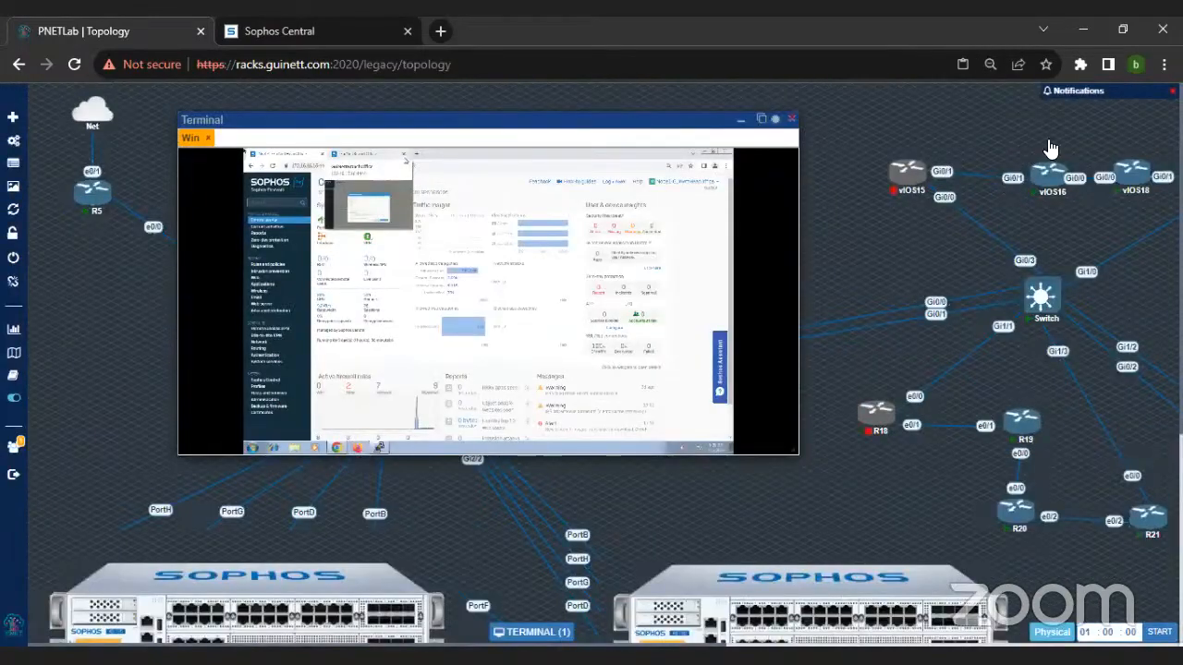
{"action": "key", "text": "ctrl+plus"}
{"action": "key", "text": "ctrl+plus"}
{"action": "key", "text": "ctrl+plus"}
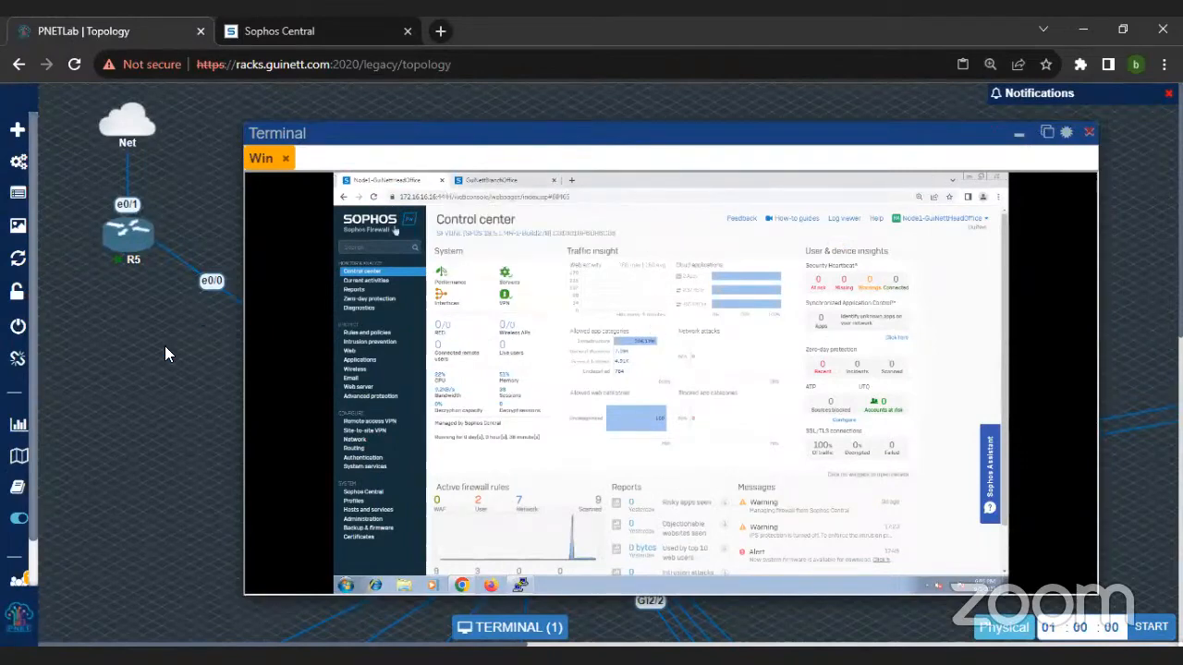
{"action": "key", "text": "ctrl+plus"}
{"action": "key", "text": "ctrl+plus"}
{"action": "key", "text": "ctrl+plus"}
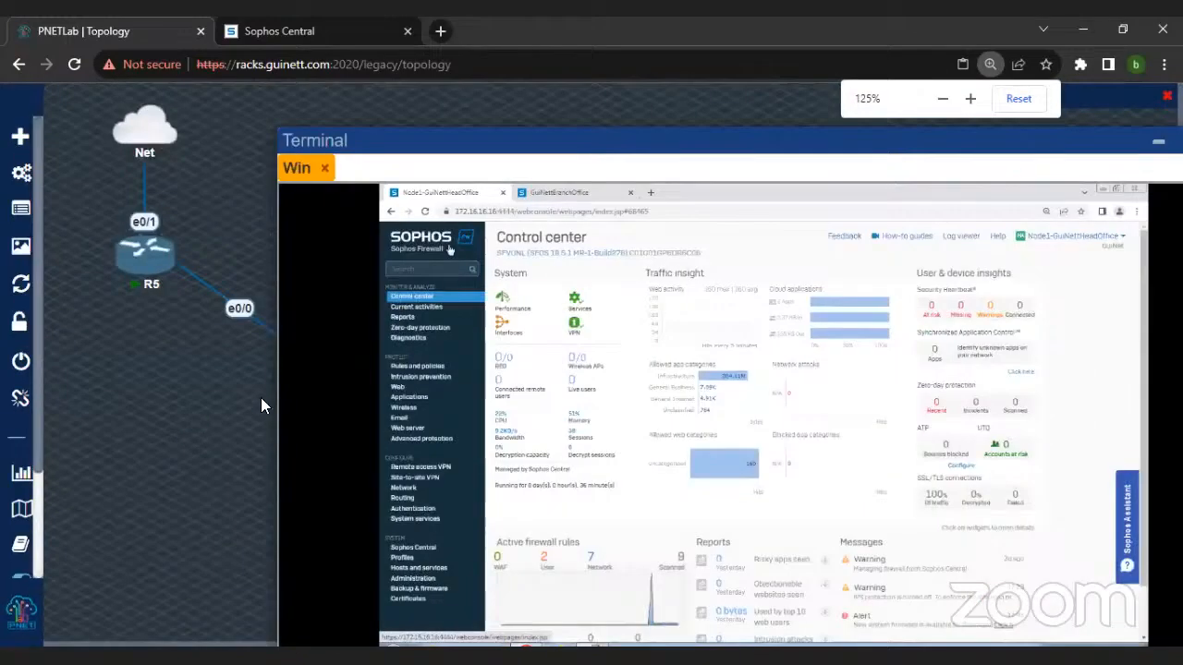
{"action": "left_click_drag", "start_coordinate": [540, 141], "coordinate": [382, 108]}
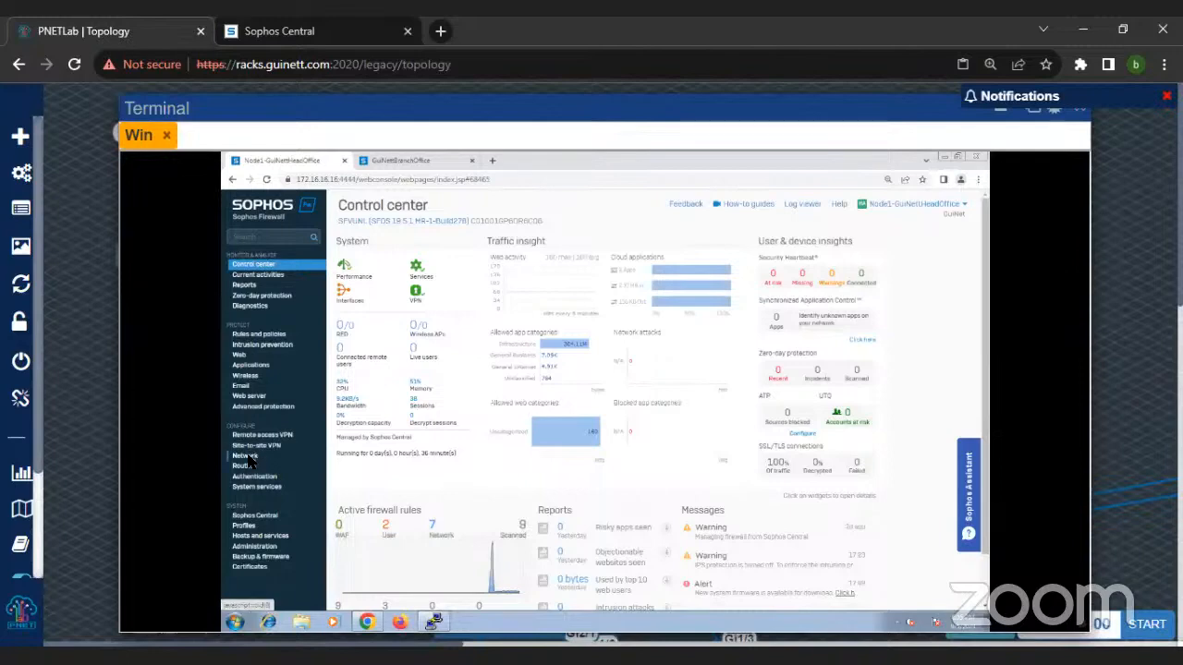
Step: Open the head-office firewall's Administration licensing page and enlarge it to look through the module subscription details
{"action": "left_click", "coordinate": [248, 547]}
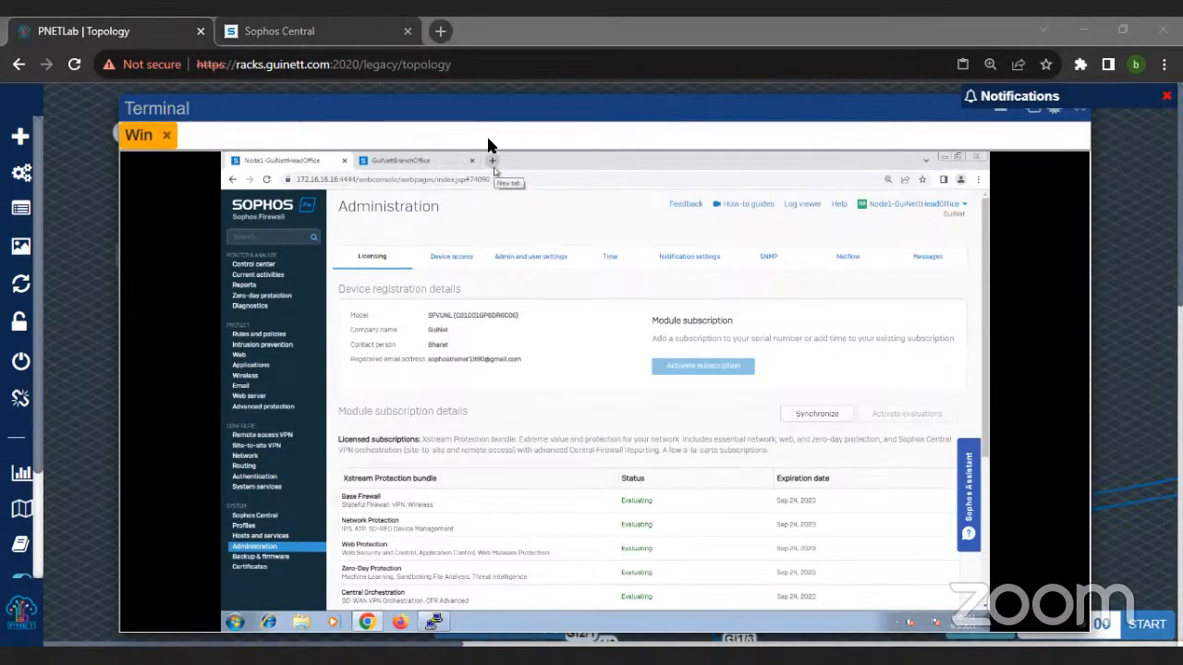
{"action": "scroll", "coordinate": [599, 361], "scroll_direction": "down", "scroll_amount": 3}
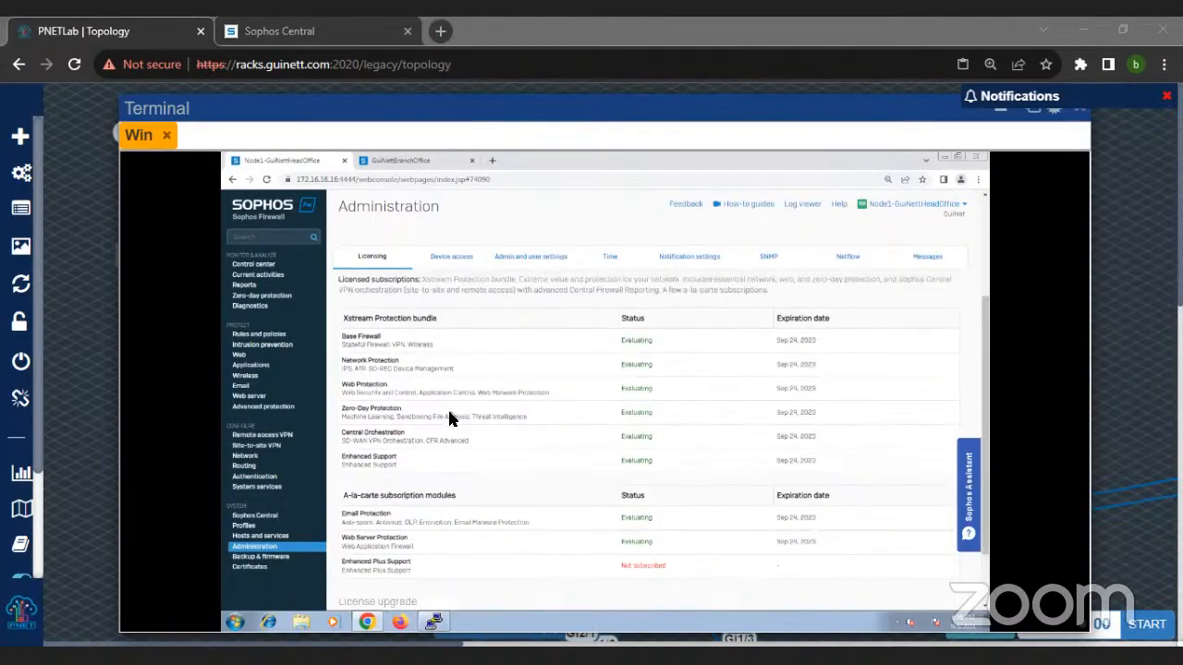
{"action": "scroll", "coordinate": [450, 418], "scroll_direction": "up", "scroll_amount": 2}
{"action": "scroll", "coordinate": [450, 418], "scroll_direction": "down", "scroll_amount": 1}
{"action": "scroll", "coordinate": [450, 419], "scroll_direction": "up", "scroll_amount": 1}
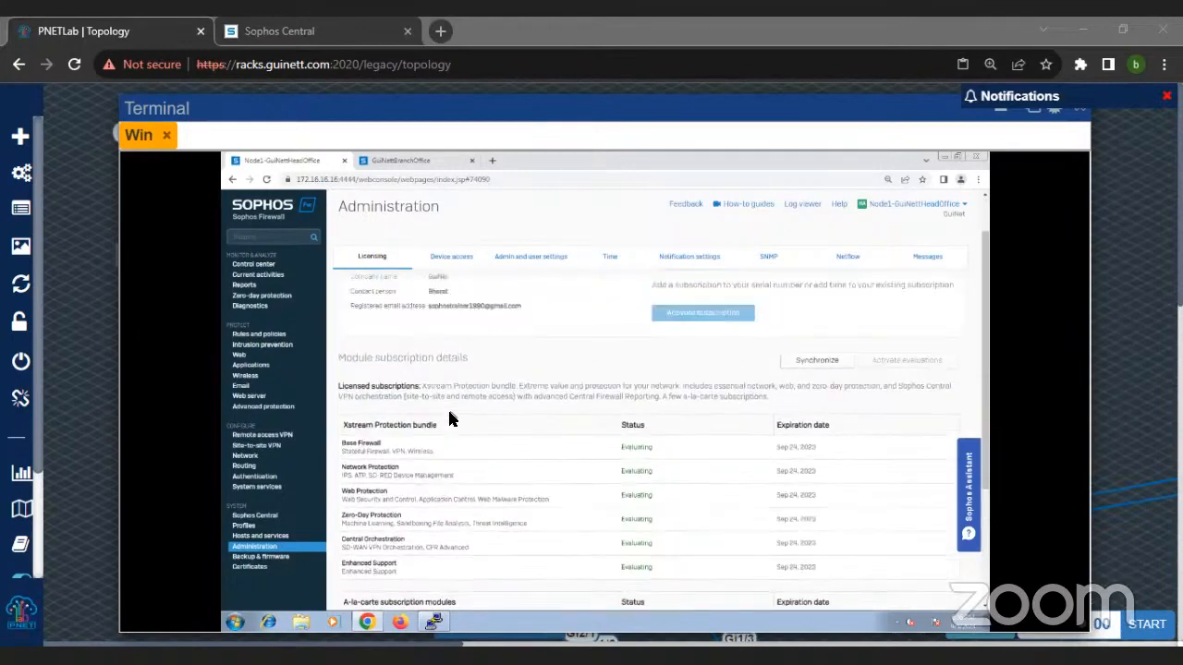
{"action": "scroll", "coordinate": [450, 418], "scroll_direction": "down", "scroll_amount": 2}
{"action": "key", "text": "ctrl+plus"}
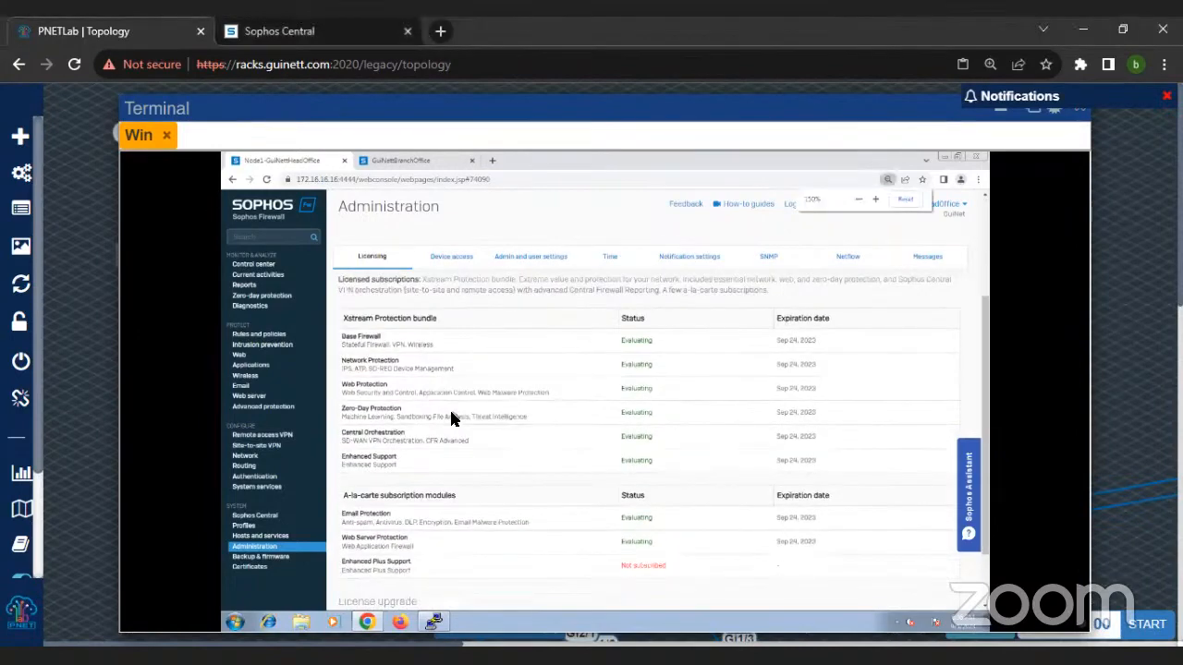
{"action": "scroll", "coordinate": [462, 421], "scroll_direction": "down", "scroll_amount": 2}
{"action": "scroll", "coordinate": [462, 417], "scroll_direction": "up", "scroll_amount": 2}
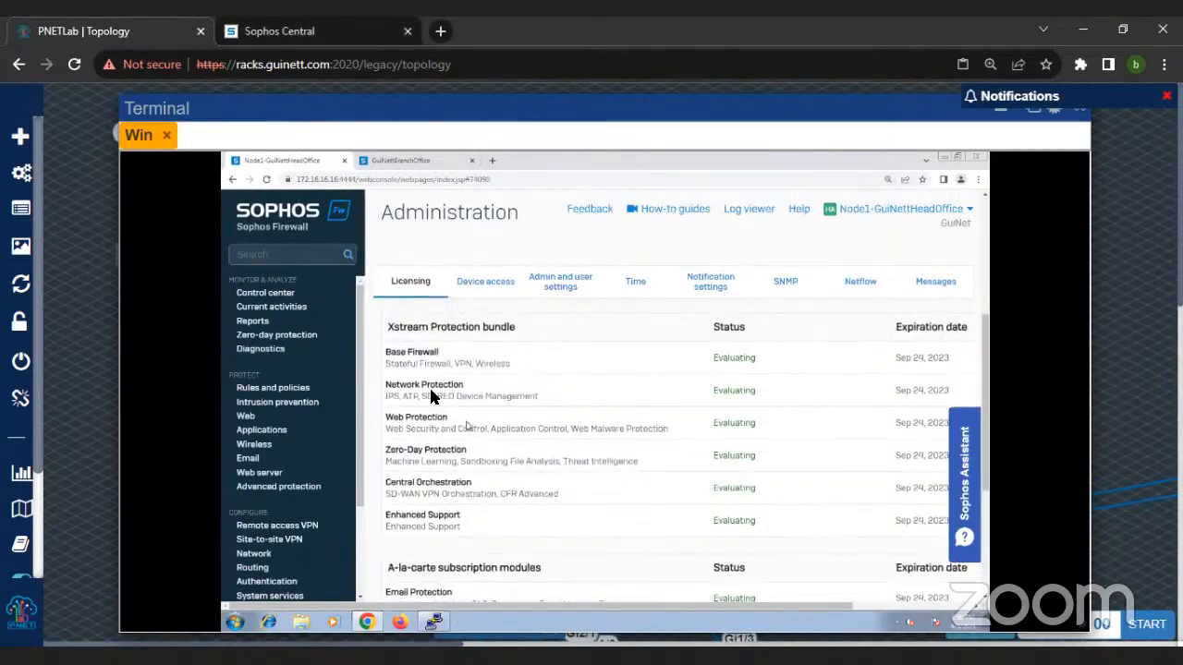
Step: Examine the Base Firewall and Network Protection subscriptions, plus the Web Server Protection entry among the a-la-carte modules
{"action": "triple_click", "coordinate": [446, 358]}
{"action": "left_click_drag", "start_coordinate": [384, 382], "coordinate": [462, 395]}
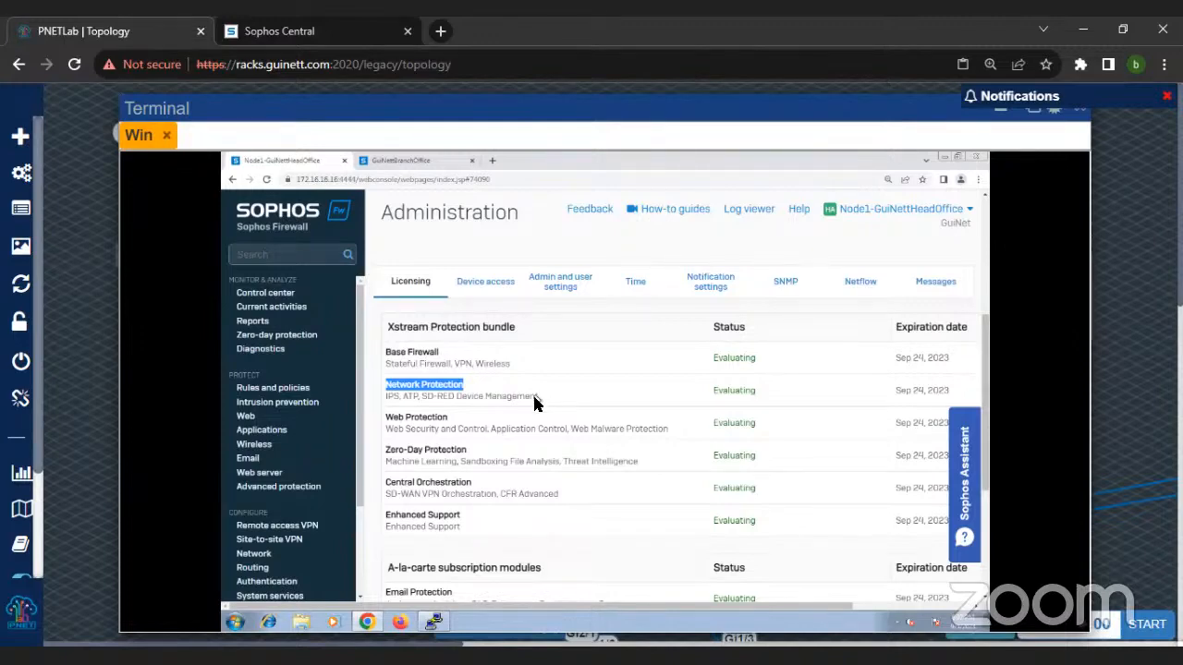
{"action": "scroll", "coordinate": [546, 425], "scroll_direction": "down", "scroll_amount": 3}
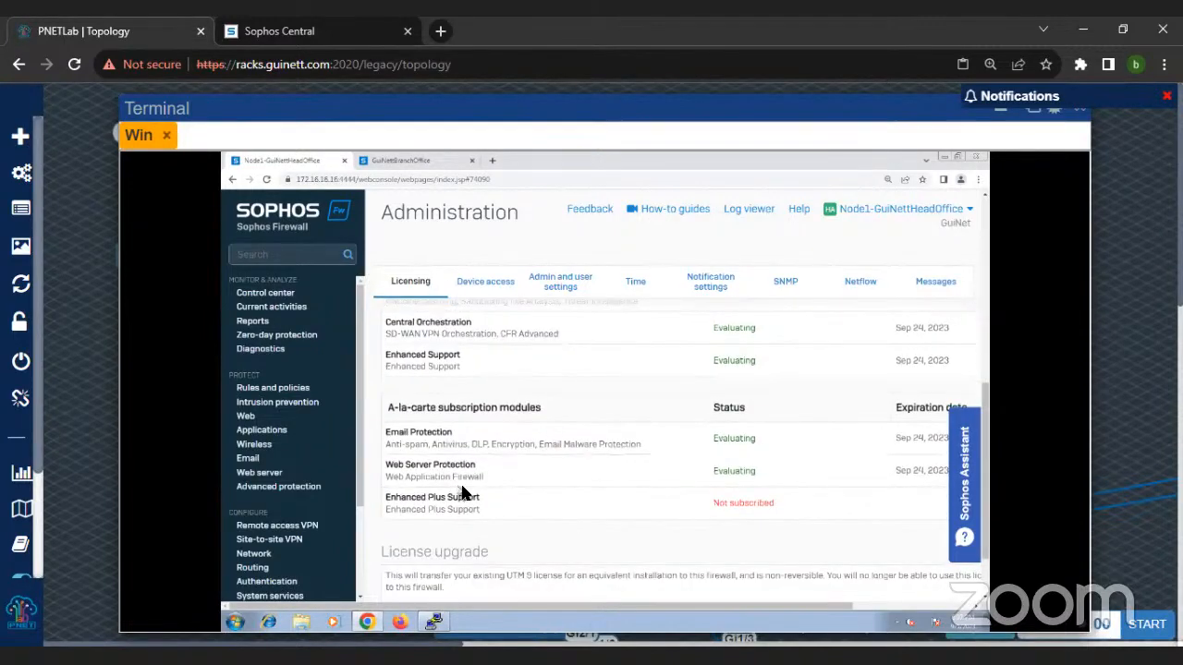
{"action": "left_click_drag", "start_coordinate": [386, 465], "coordinate": [475, 467]}
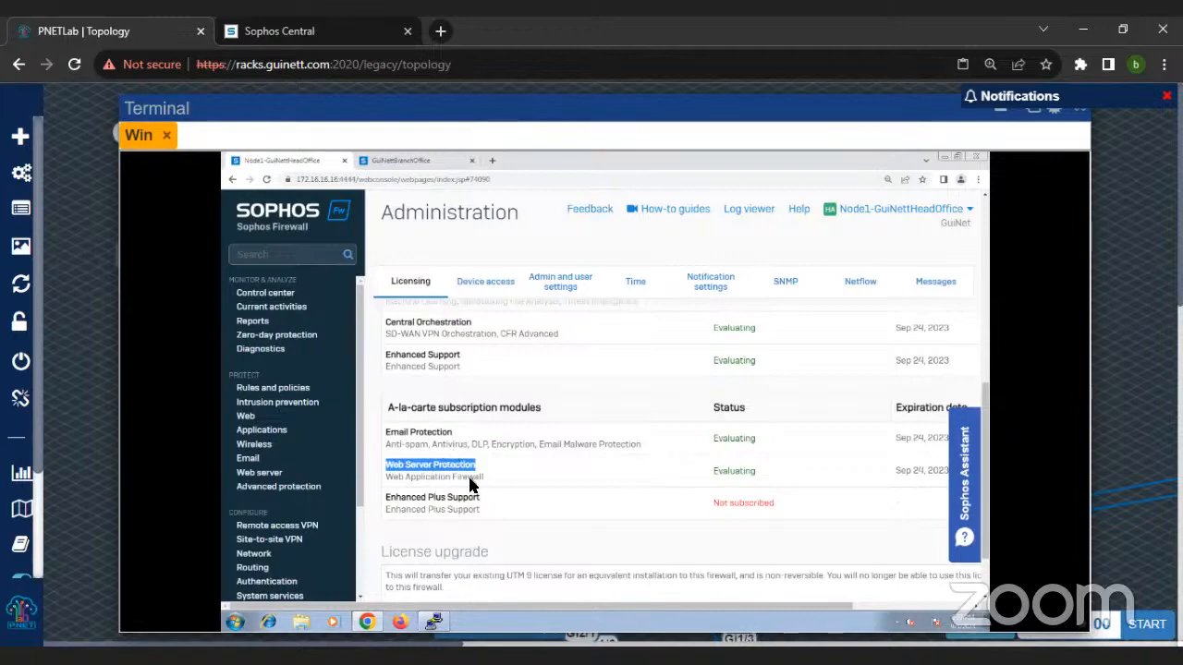
Step: Compare the Enhanced Plus Support module with the Enhanced Support entry of the Xstream Protection bundle
{"action": "scroll", "coordinate": [467, 483], "scroll_direction": "up", "scroll_amount": 1}
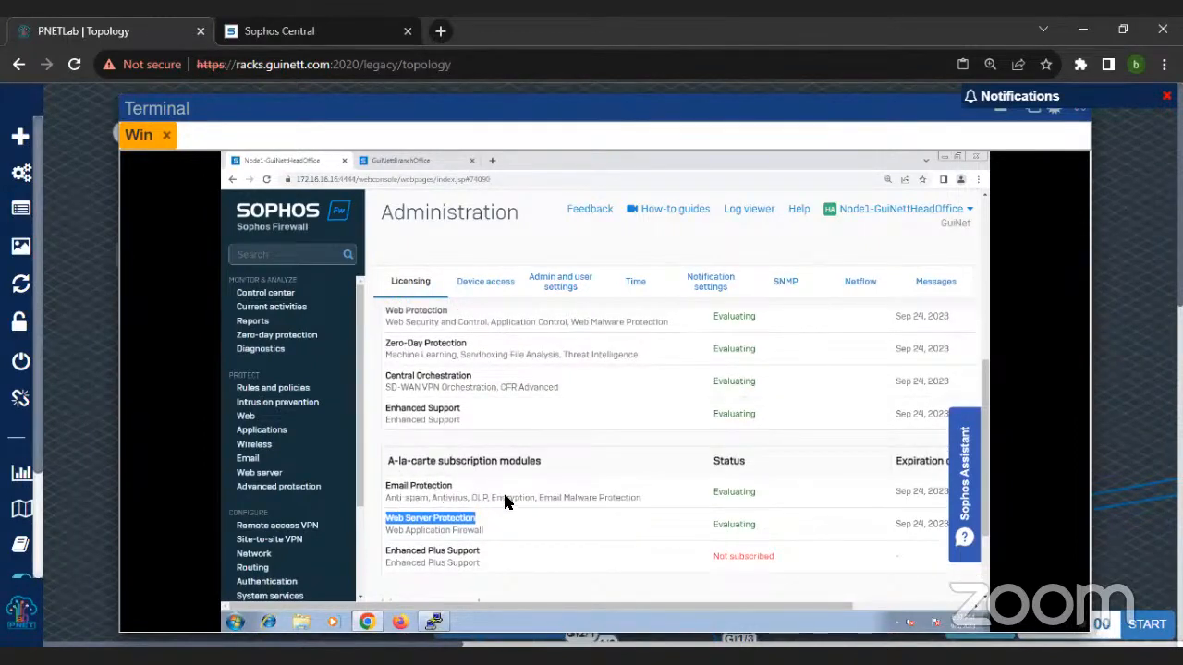
{"action": "scroll", "coordinate": [504, 497], "scroll_direction": "up", "scroll_amount": 1}
{"action": "scroll", "coordinate": [494, 500], "scroll_direction": "down", "scroll_amount": 2}
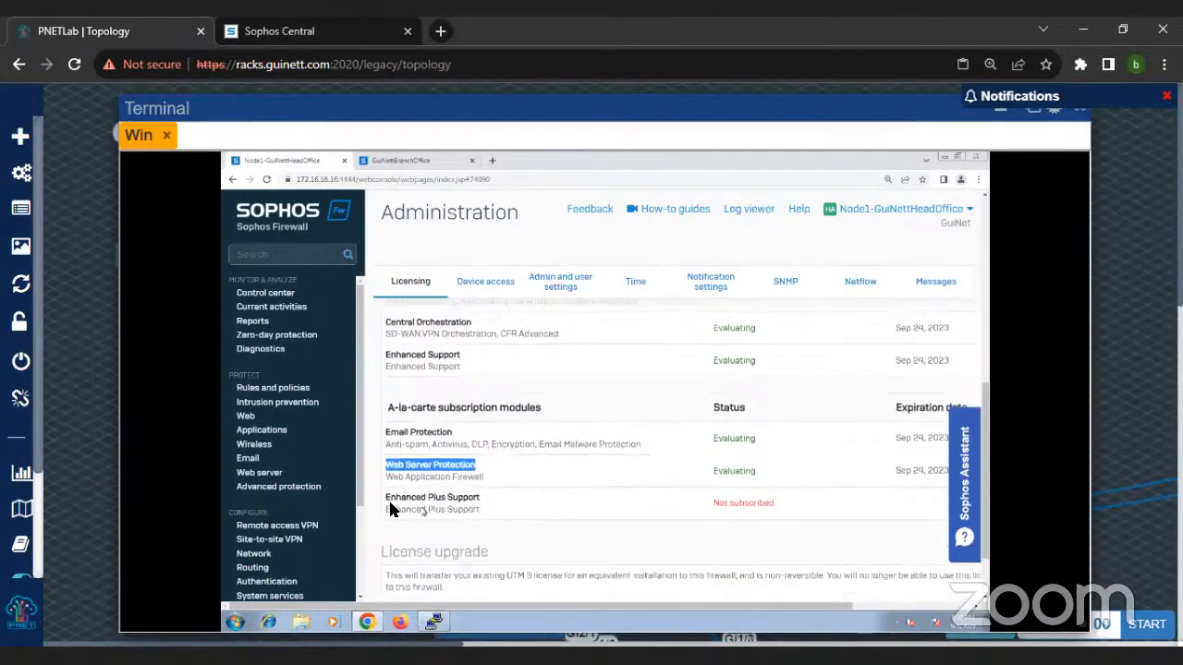
{"action": "left_click_drag", "start_coordinate": [388, 496], "coordinate": [486, 501]}
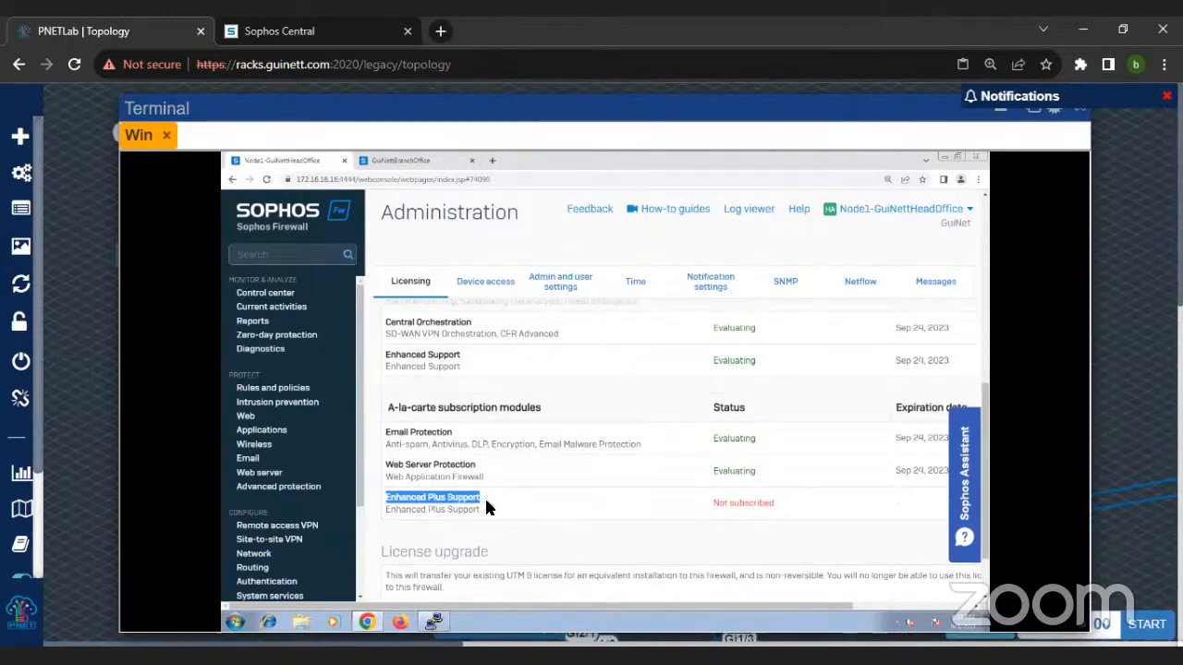
{"action": "scroll", "coordinate": [484, 495], "scroll_direction": "up", "scroll_amount": 1}
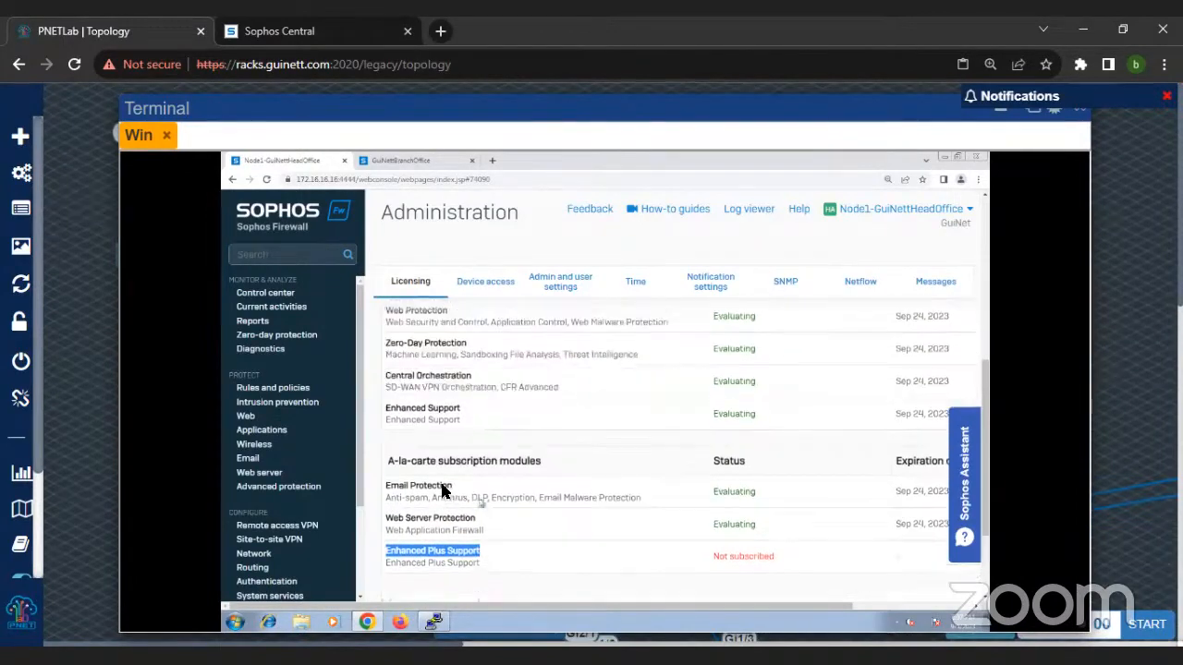
{"action": "left_click_drag", "start_coordinate": [385, 408], "coordinate": [464, 410]}
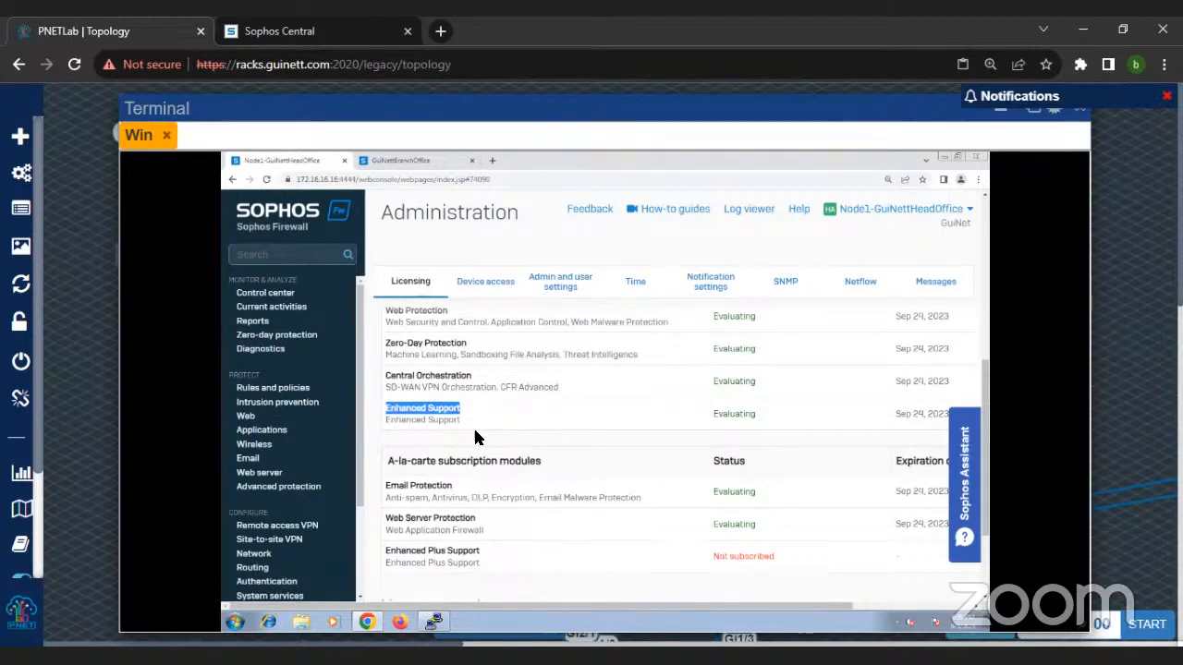
Step: Review the Xstream Protection bundle's contents against the a-la-carte modules, returning the licensing page to its smaller zoom
{"action": "scroll", "coordinate": [474, 434], "scroll_direction": "up", "scroll_amount": 3}
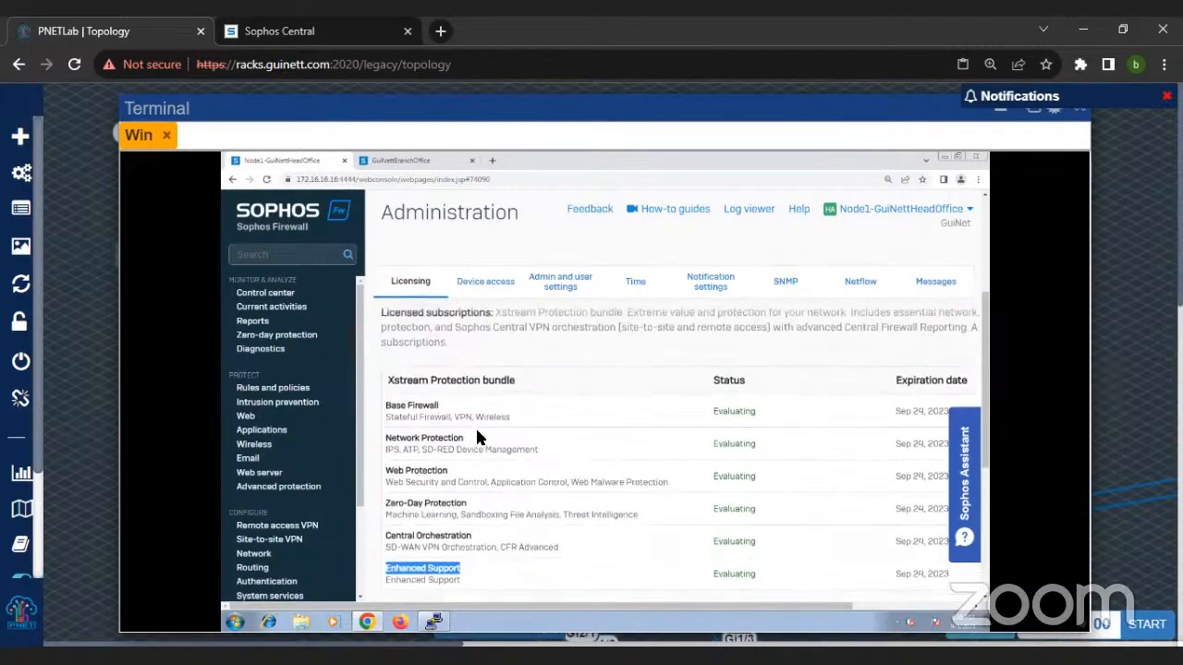
{"action": "left_click_drag", "start_coordinate": [383, 378], "coordinate": [536, 390]}
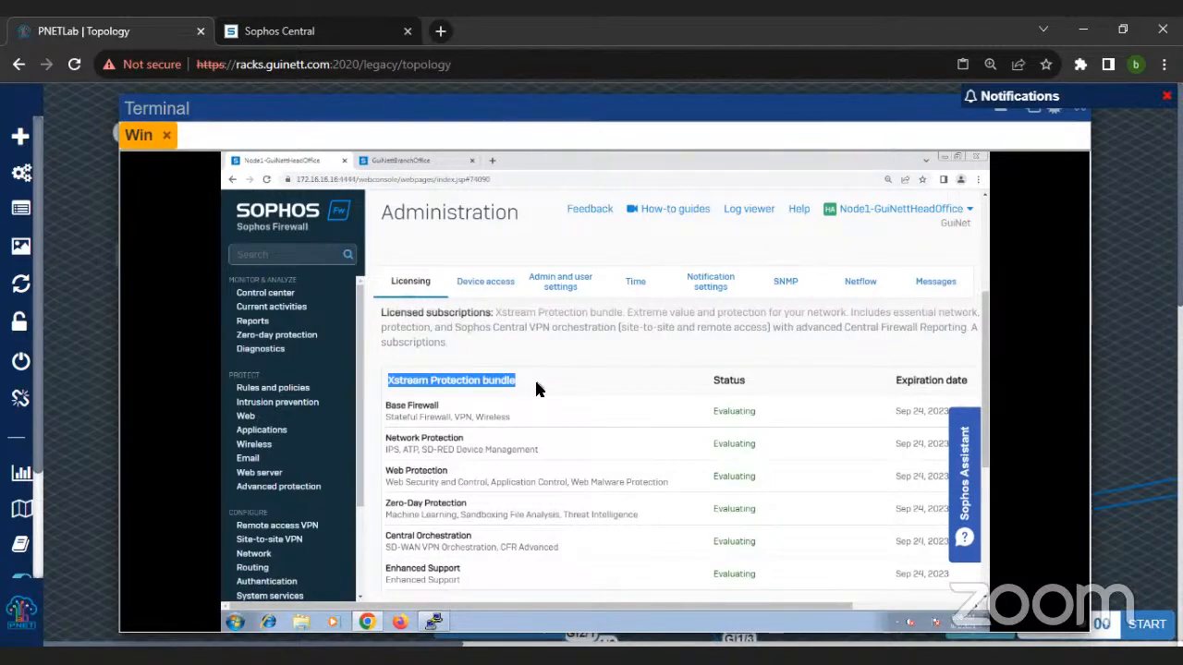
{"action": "scroll", "coordinate": [536, 388], "scroll_direction": "down", "scroll_amount": 1}
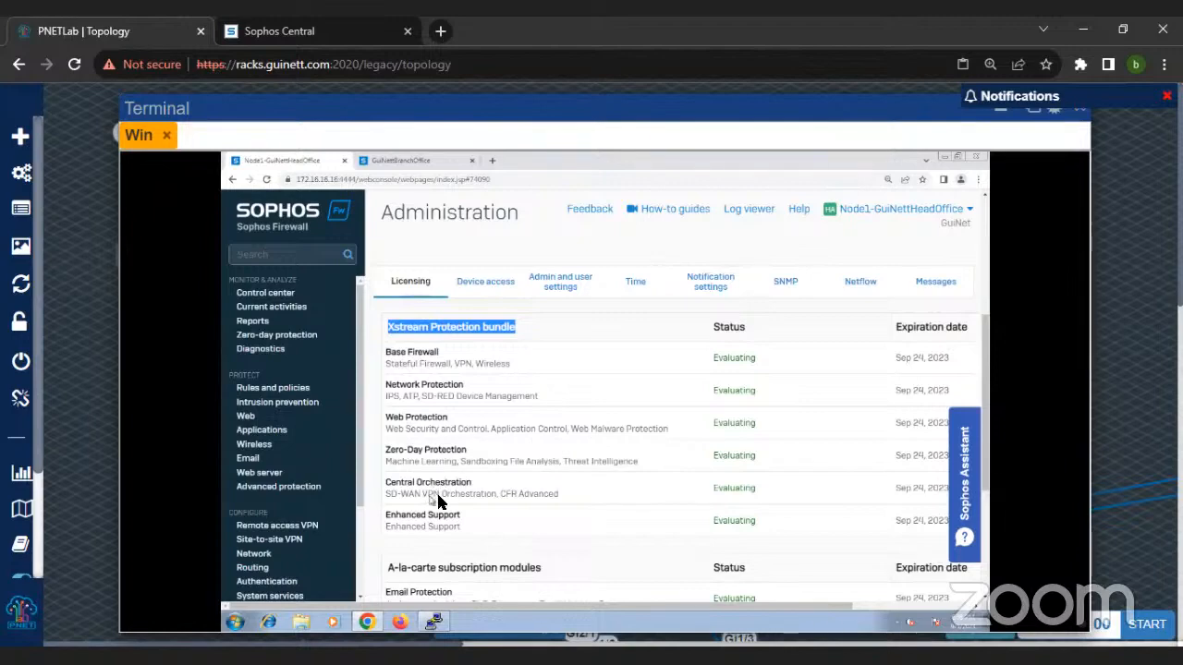
{"action": "scroll", "coordinate": [632, 441], "scroll_direction": "down", "scroll_amount": 2}
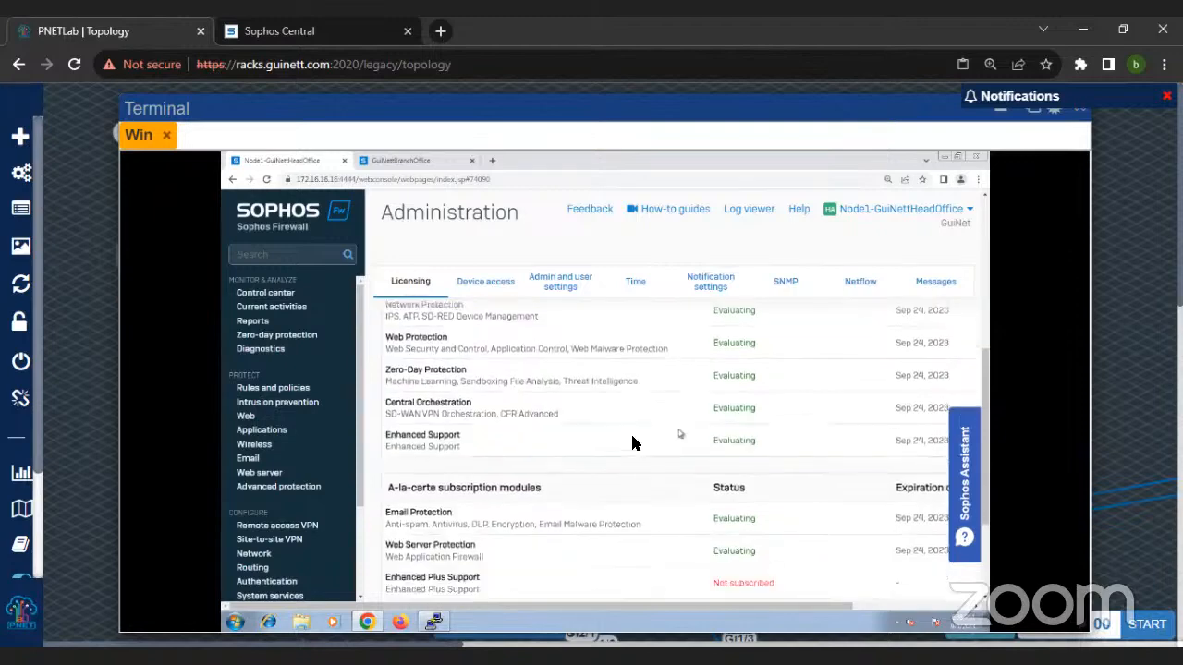
{"action": "scroll", "coordinate": [632, 442], "scroll_direction": "up", "scroll_amount": 3}
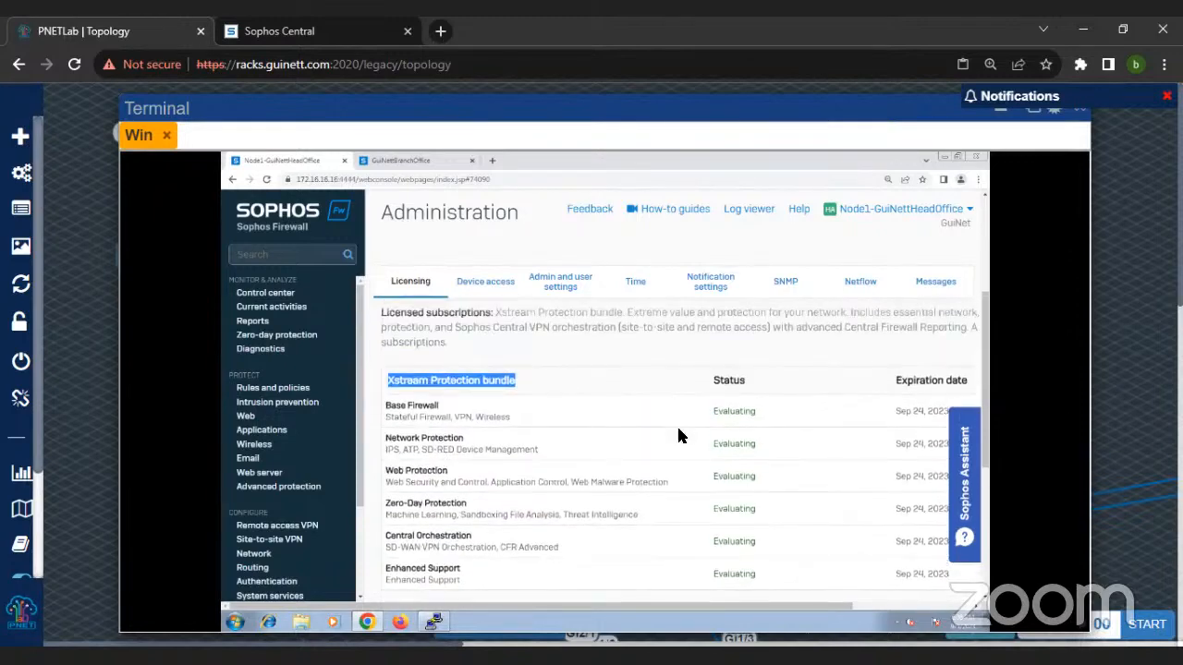
{"action": "key", "text": "ctrl+minus"}
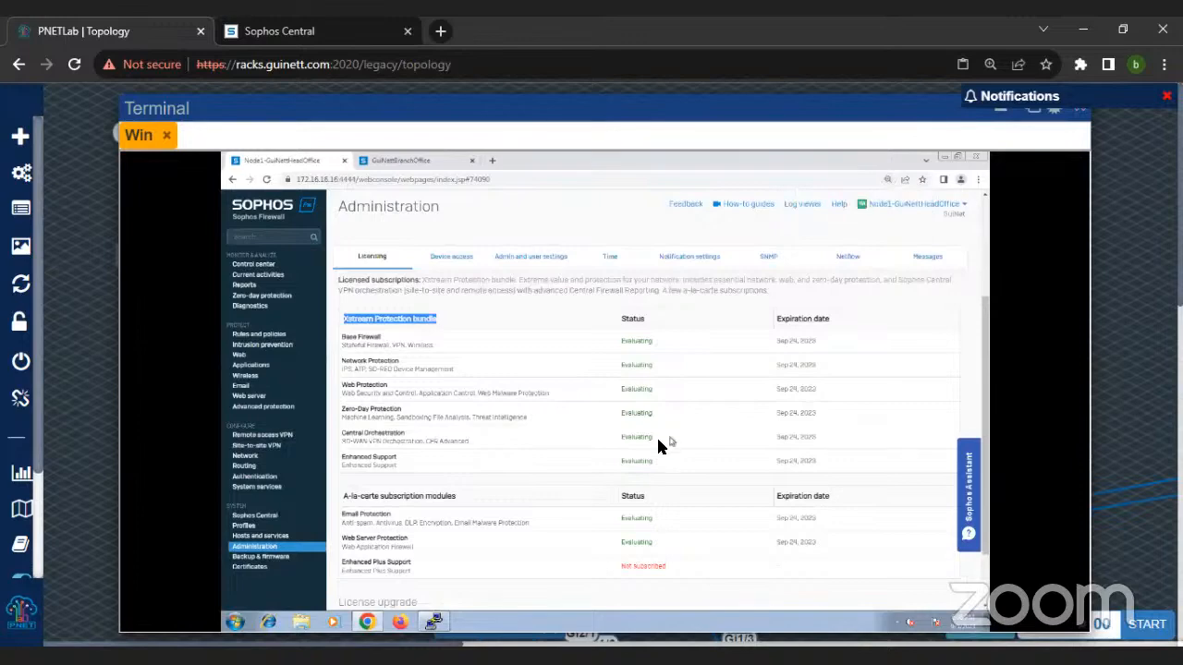
{"action": "scroll", "coordinate": [643, 441], "scroll_direction": "up", "scroll_amount": 2}
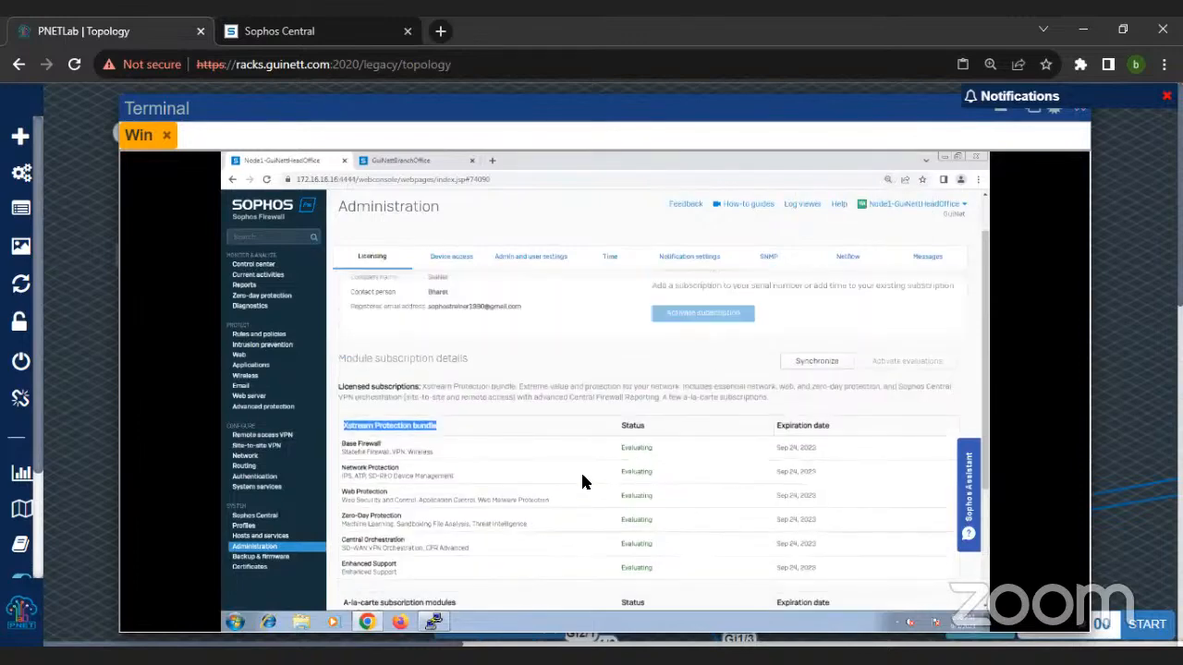
{"action": "scroll", "coordinate": [591, 468], "scroll_direction": "down", "scroll_amount": 1}
{"action": "scroll", "coordinate": [706, 522], "scroll_direction": "down", "scroll_amount": 1}
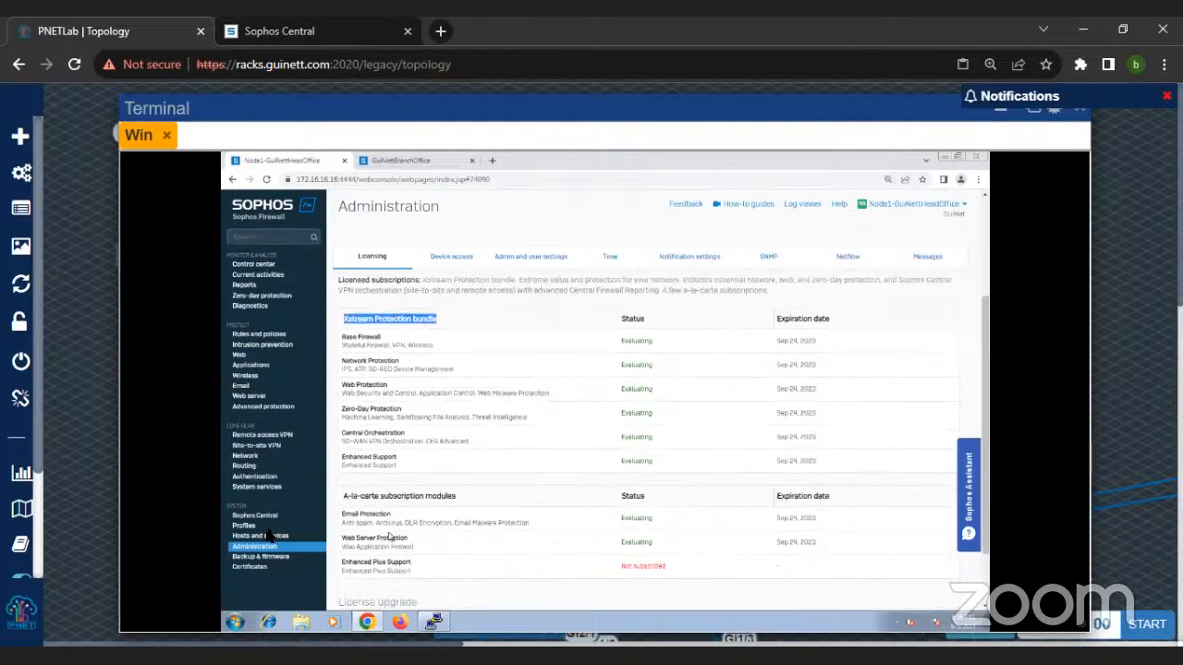
Step: Finish with the licensing page and show the firewall's high availability status in System services
{"action": "left_click", "coordinate": [373, 261]}
{"action": "scroll", "coordinate": [471, 491], "scroll_direction": "up", "scroll_amount": 3}
{"action": "scroll", "coordinate": [516, 479], "scroll_direction": "down", "scroll_amount": 3}
{"action": "left_click", "coordinate": [276, 487]}
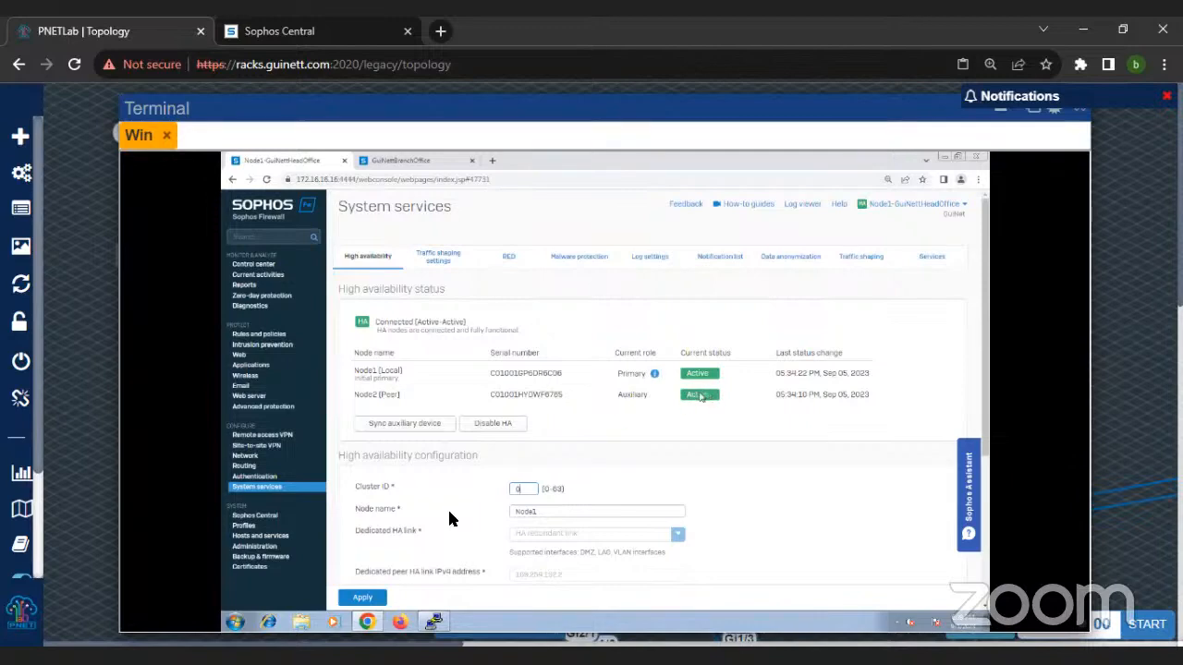
Step: Open a command prompt on the Win machine and run ipconfig to check its network configuration
{"action": "left_click", "coordinate": [243, 625]}
{"action": "type", "text": "cmd"}
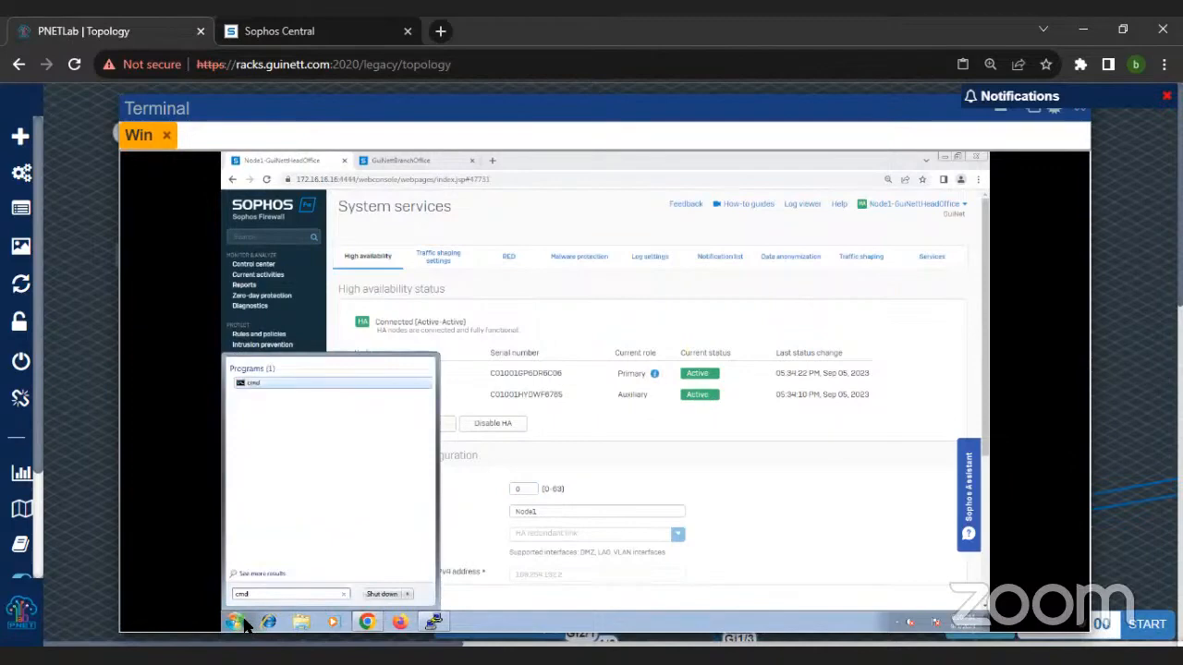
{"action": "key", "text": "Return"}
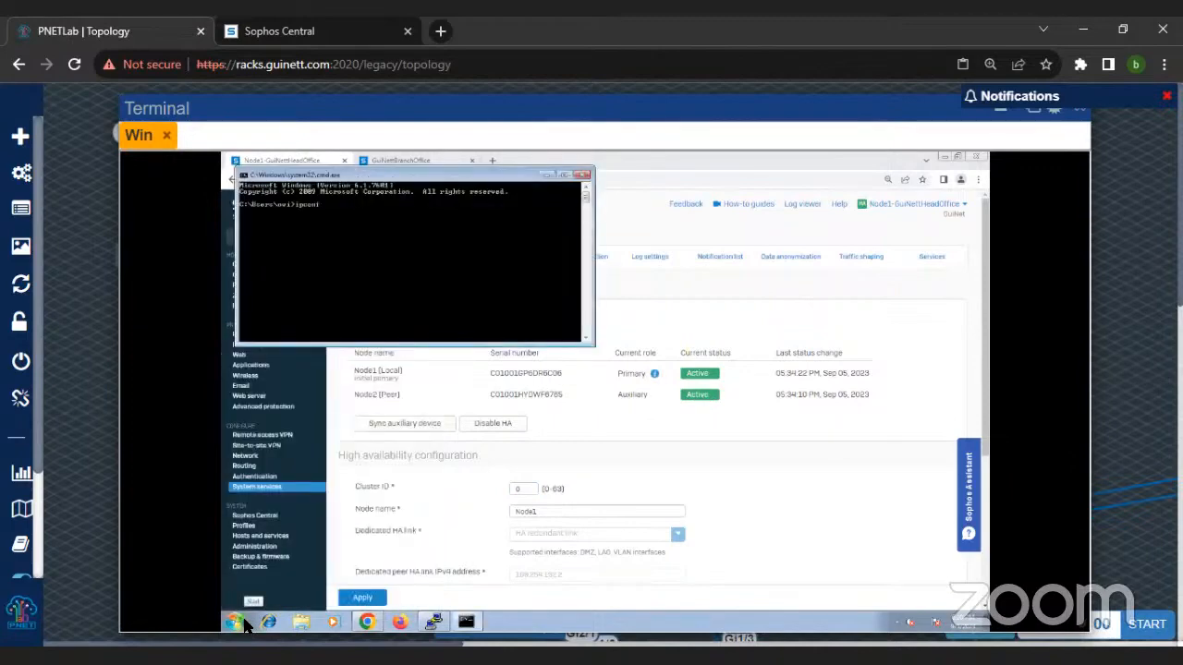
{"action": "type", "text": "ipconfig"}
{"action": "key", "text": "Return"}
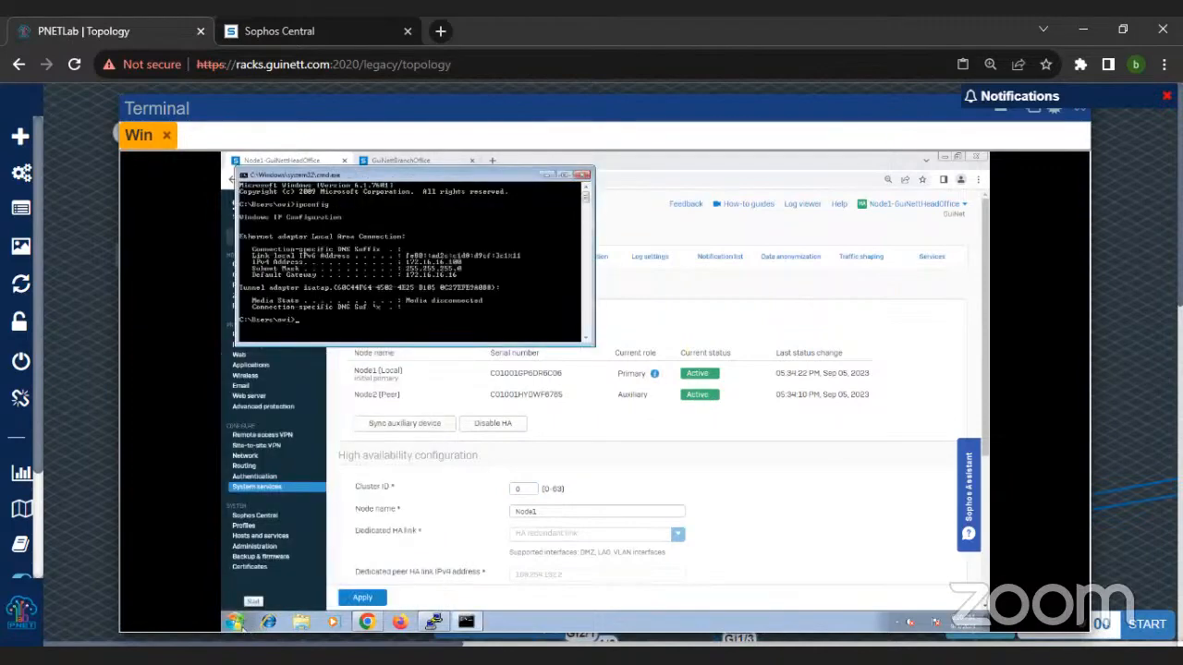
Step: Set the command prompt's cursor size to Large in its properties and apply the change
{"action": "right_click", "coordinate": [379, 268]}
{"action": "left_click", "coordinate": [369, 268]}
{"action": "right_click", "coordinate": [377, 176]}
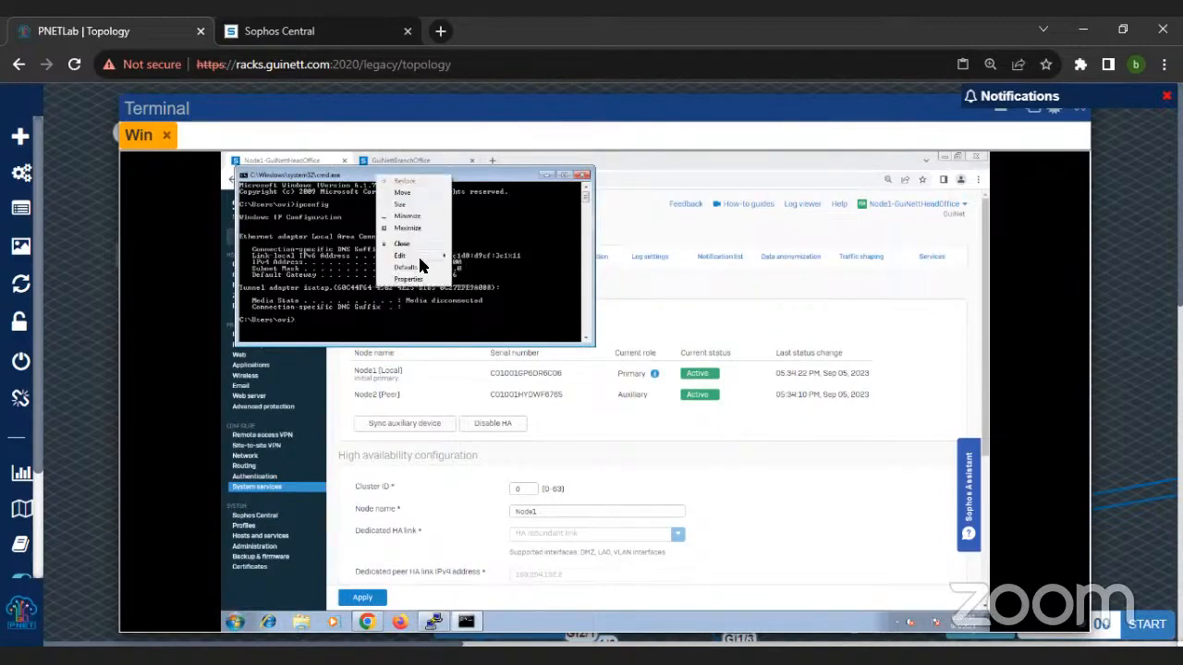
{"action": "mouse_move", "coordinate": [420, 260]}
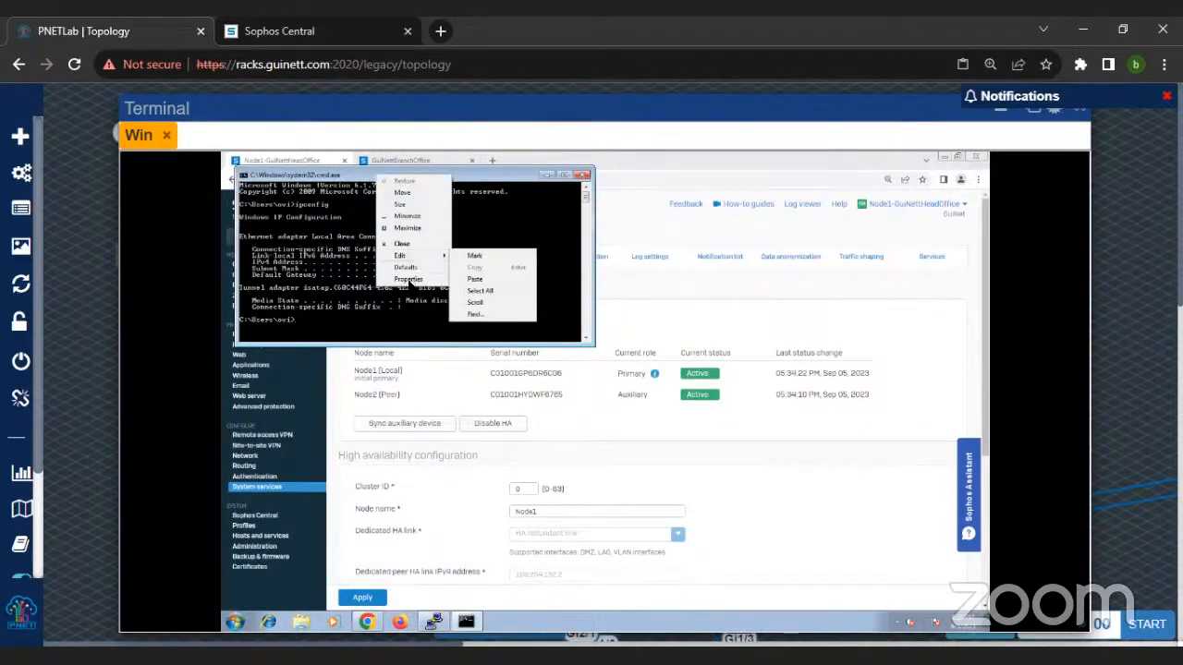
{"action": "left_click", "coordinate": [407, 278]}
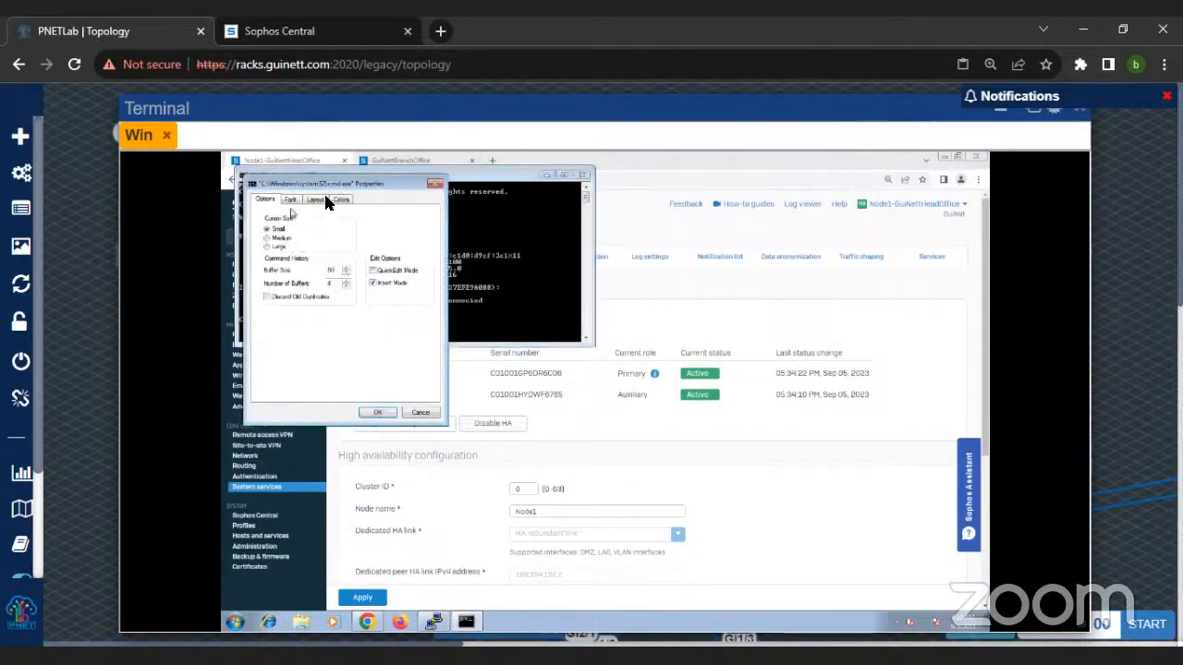
{"action": "left_click", "coordinate": [269, 247]}
{"action": "left_click", "coordinate": [375, 407]}
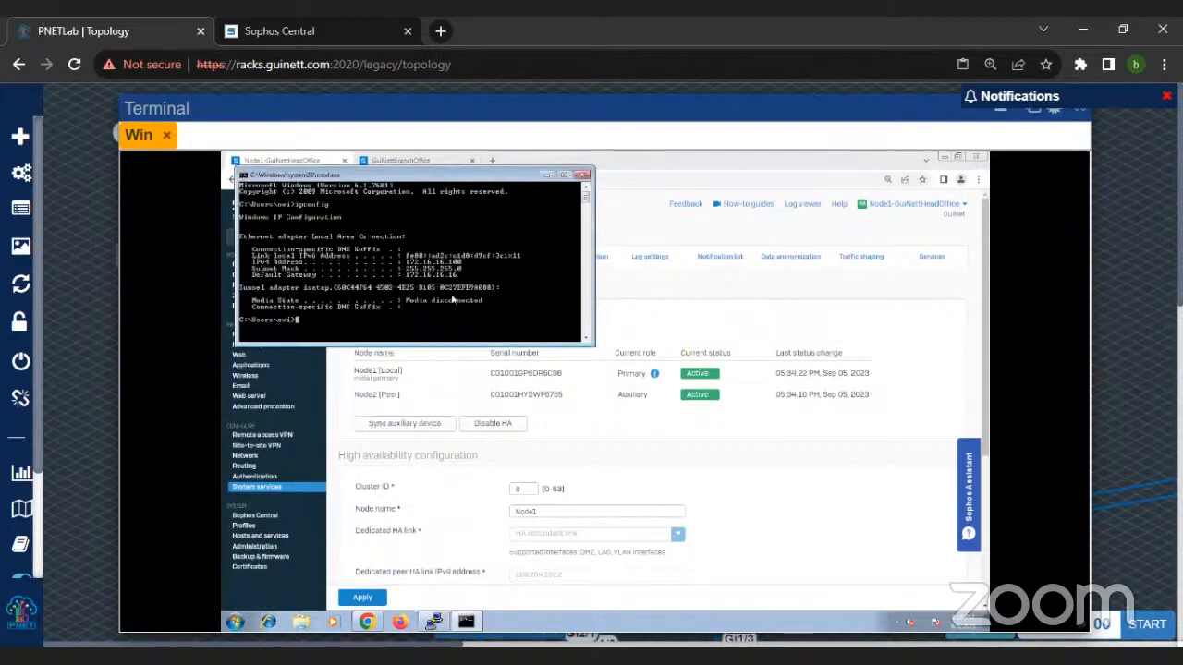
Step: Run ipconfig again in the command prompt
{"action": "right_click", "coordinate": [343, 175]}
{"action": "left_click", "coordinate": [288, 285]}
{"action": "key", "text": "Up"}
{"action": "key", "text": "Return"}
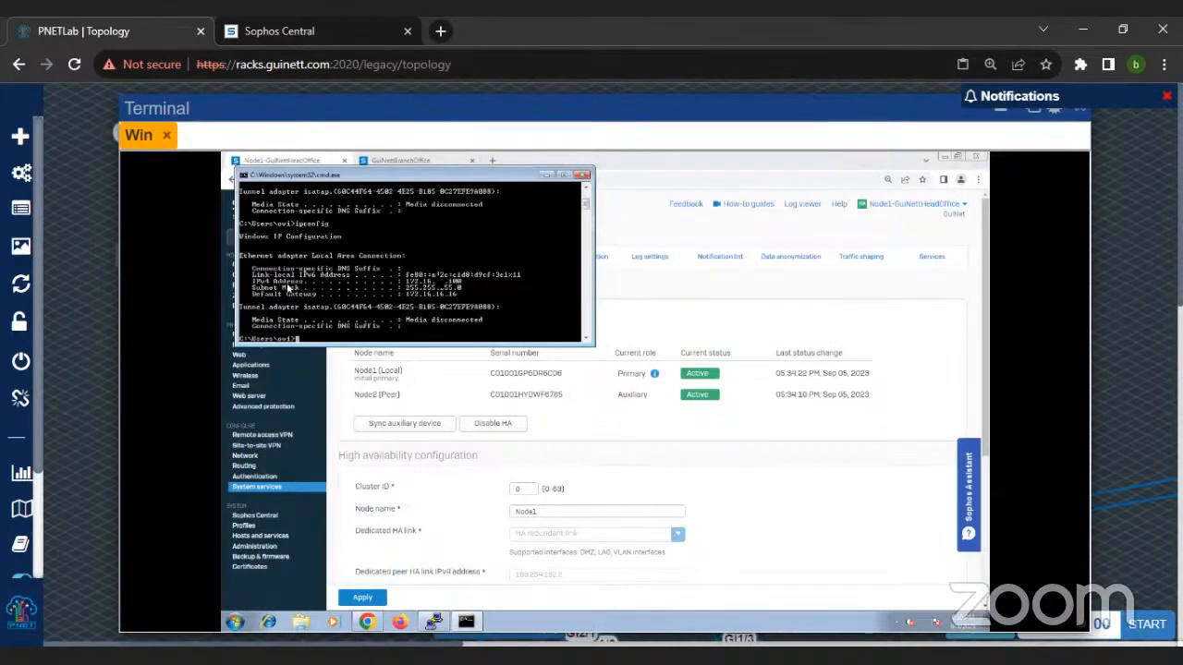
Step: Set the command prompt's raster font size to 12 x 16 in its properties and apply the change
{"action": "right_click", "coordinate": [389, 179]}
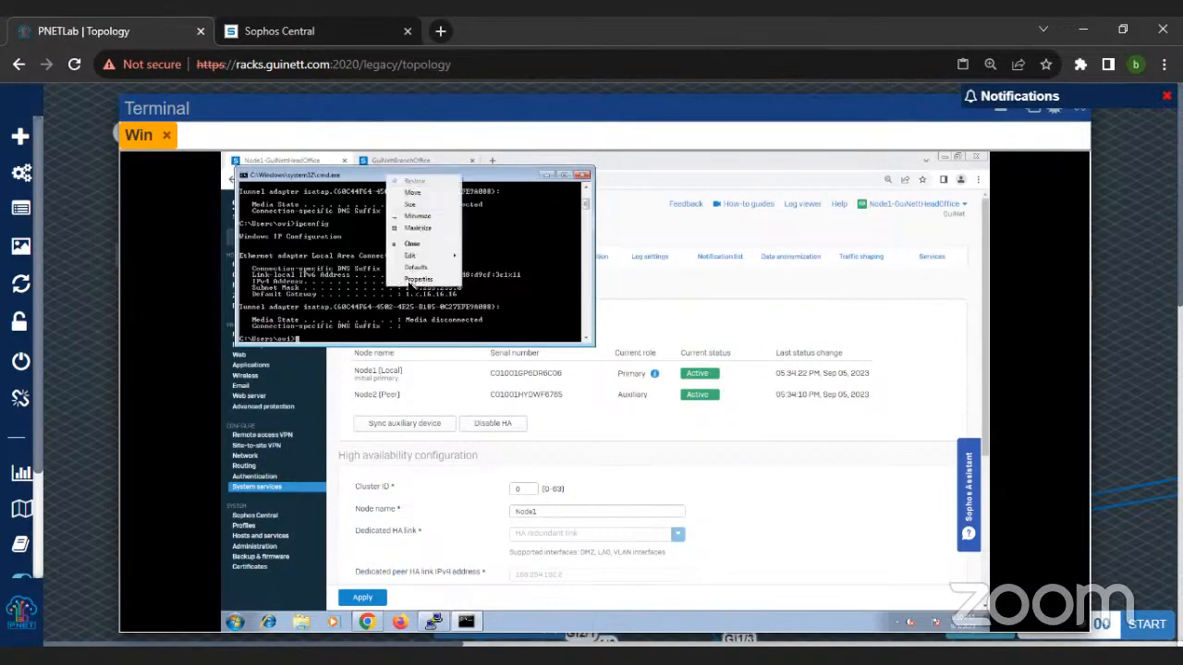
{"action": "left_click", "coordinate": [413, 280]}
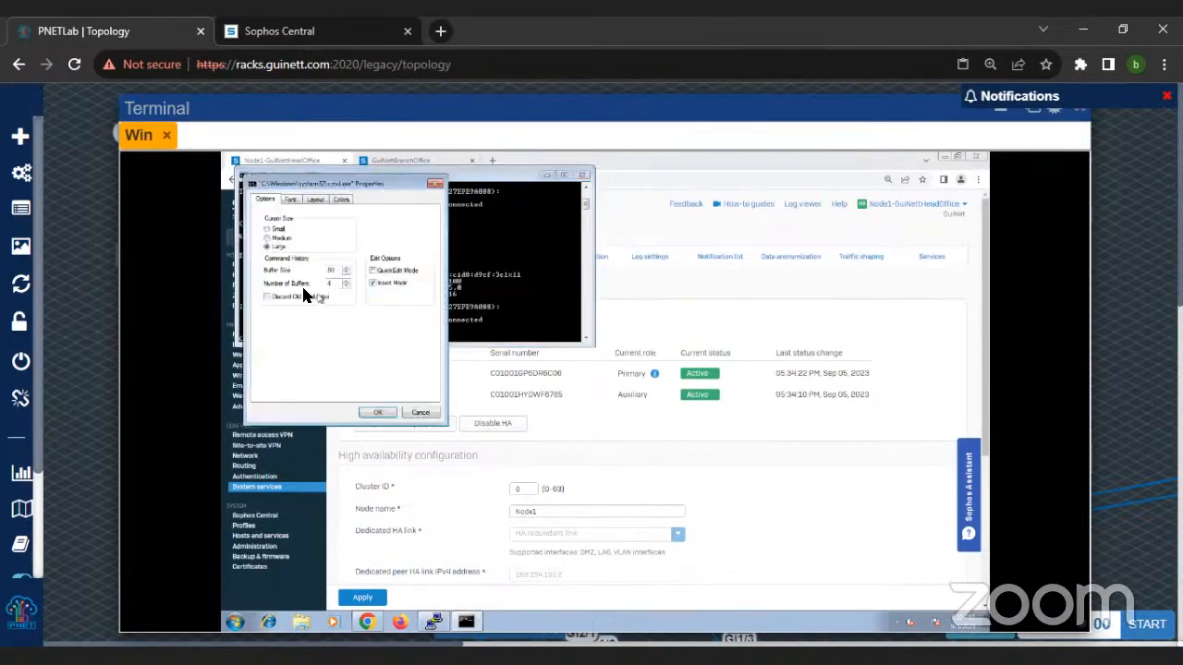
{"action": "left_click", "coordinate": [293, 203]}
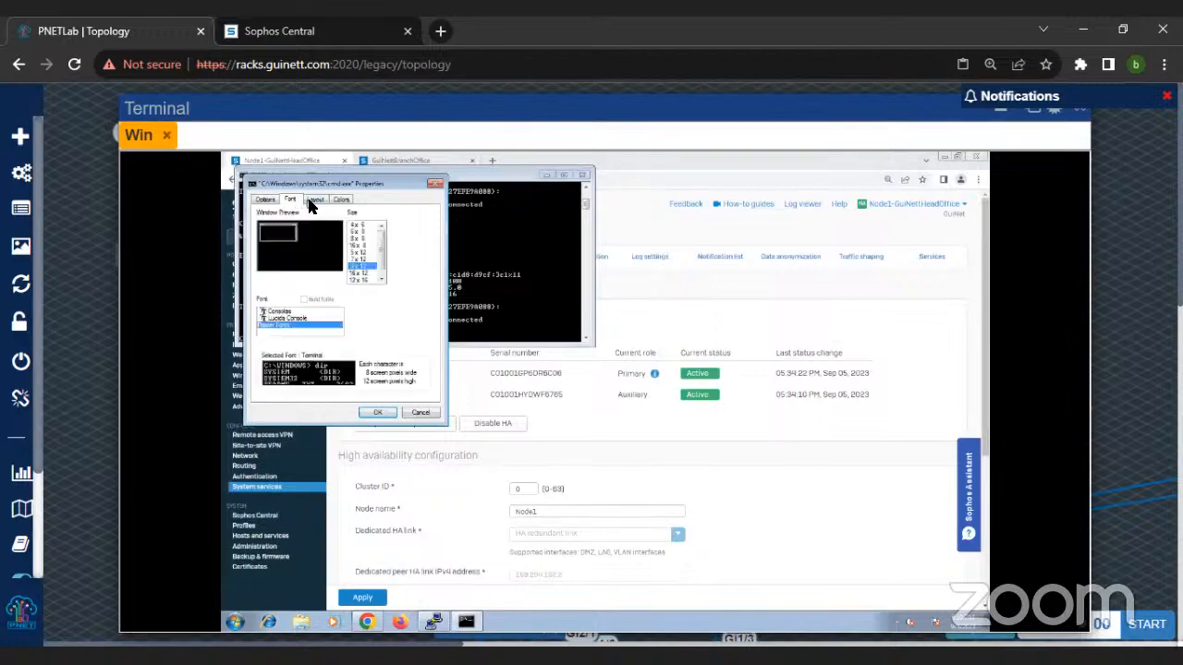
{"action": "left_click", "coordinate": [362, 274]}
{"action": "left_click", "coordinate": [381, 280]}
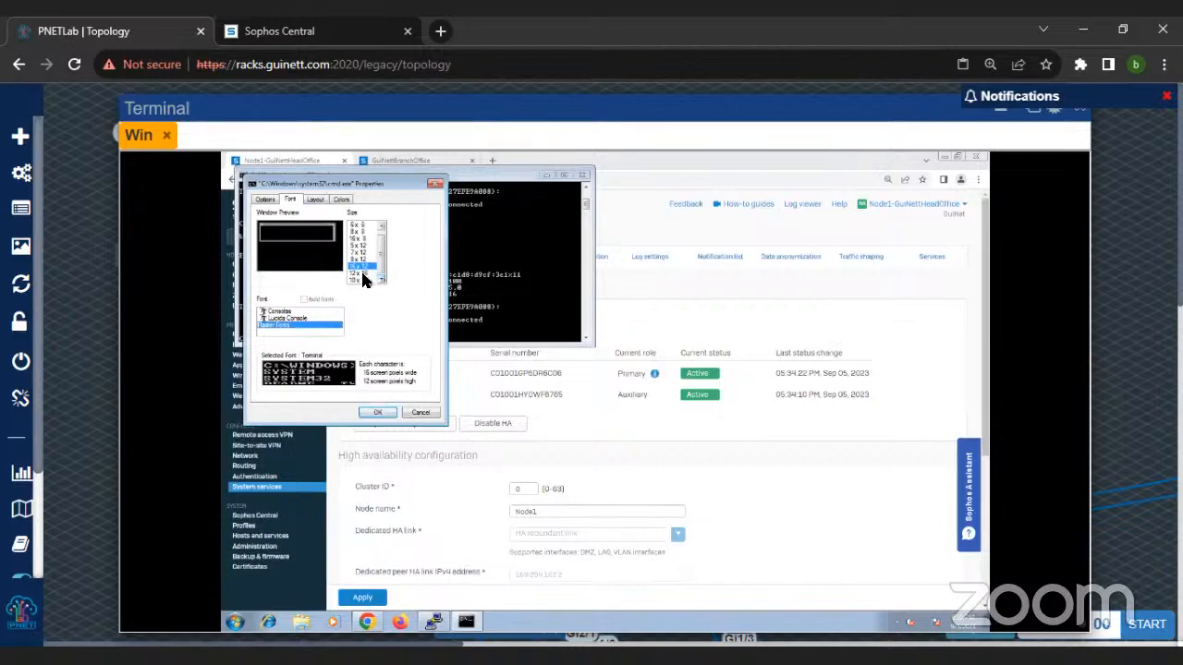
{"action": "left_click", "coordinate": [360, 275]}
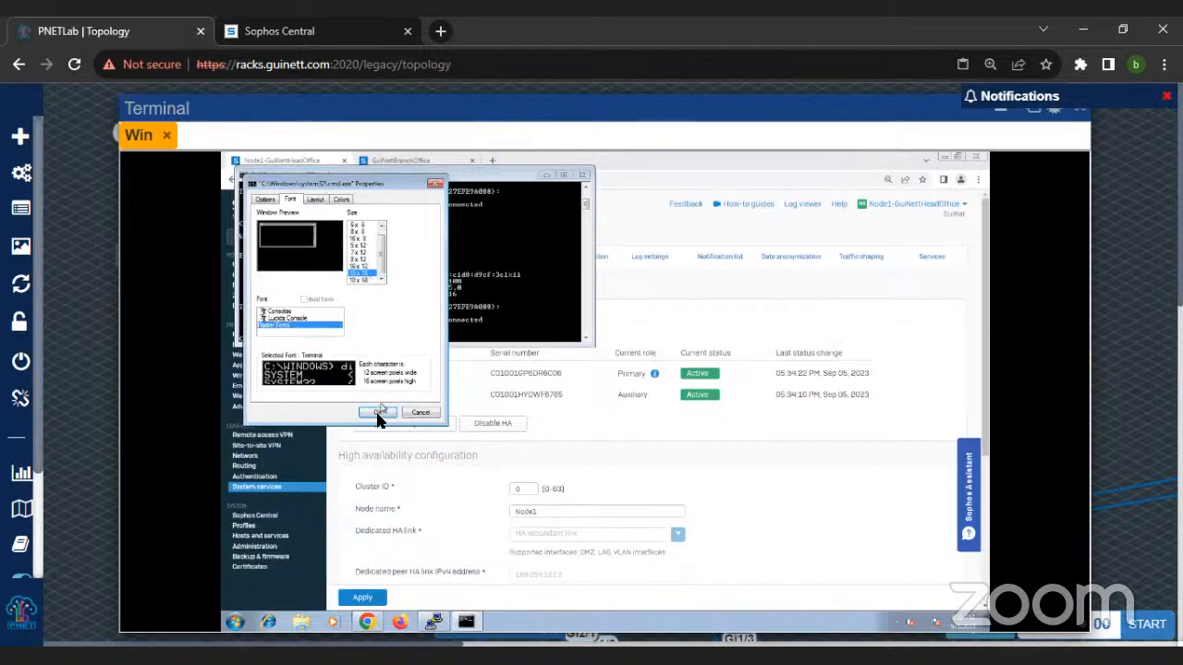
{"action": "left_click", "coordinate": [377, 412]}
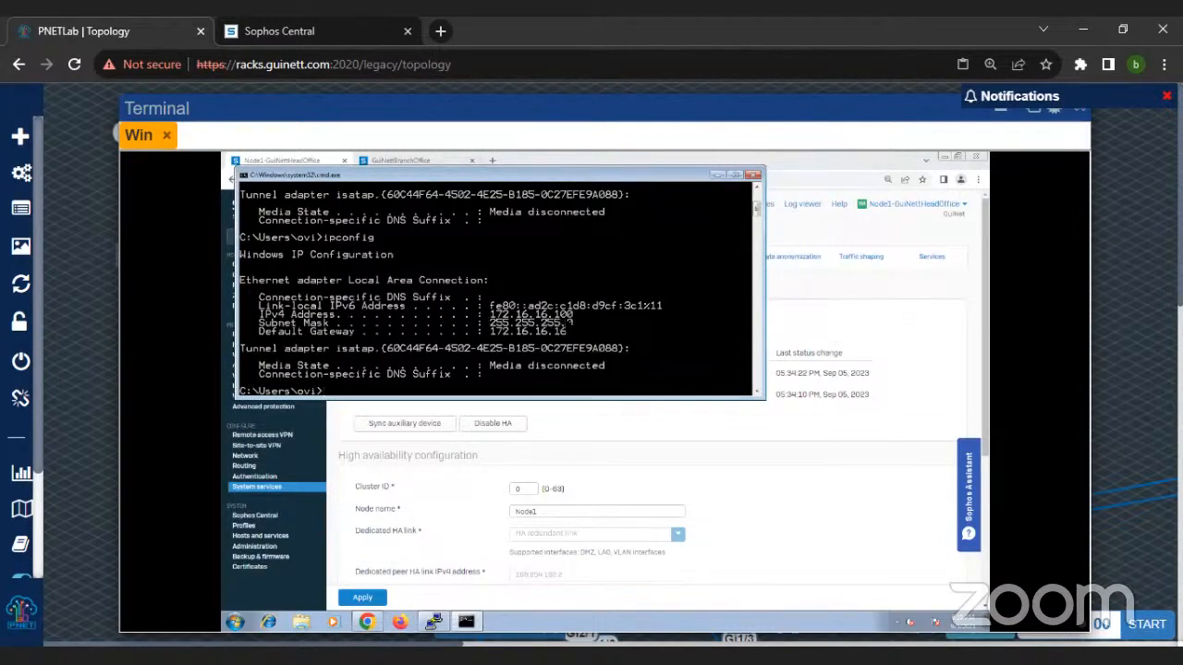
Step: Highlight the default gateway and the IPv4 address in the ipconfig output, moving the command prompt window clear of the firewall's navigation menu
{"action": "right_click", "coordinate": [559, 320]}
{"action": "left_click", "coordinate": [549, 320]}
{"action": "right_click", "coordinate": [497, 308]}
{"action": "left_click", "coordinate": [526, 315]}
{"action": "left_click_drag", "start_coordinate": [484, 314], "coordinate": [574, 317]}
{"action": "left_click_drag", "start_coordinate": [489, 331], "coordinate": [573, 333]}
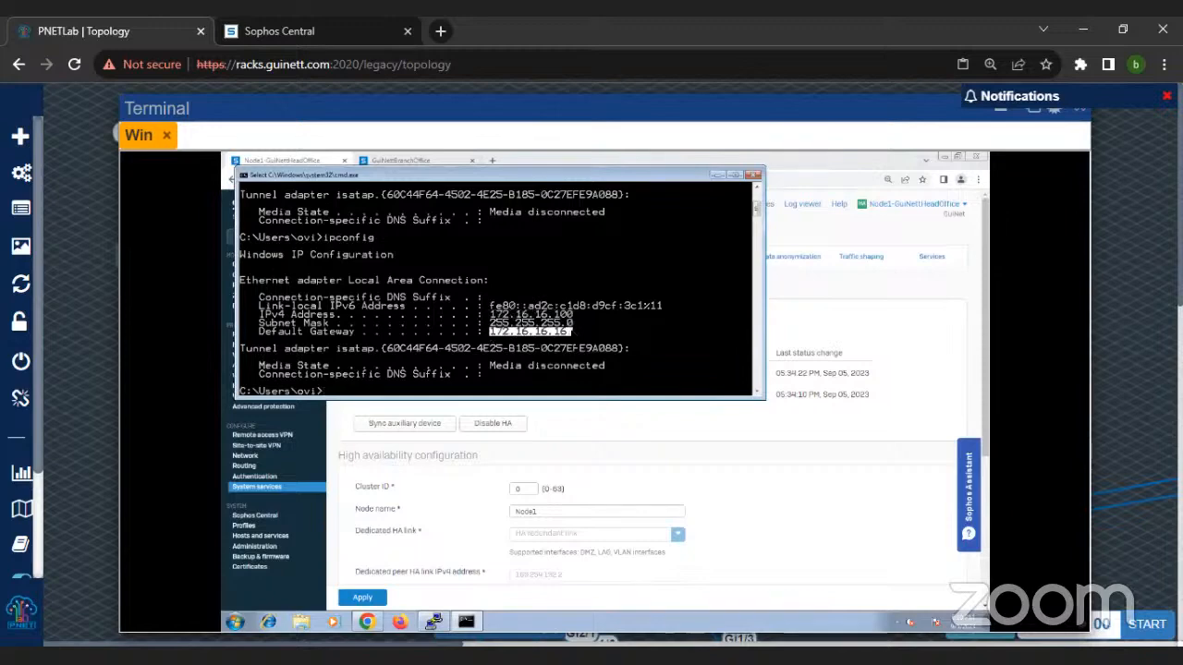
{"action": "left_click_drag", "start_coordinate": [463, 176], "coordinate": [580, 262]}
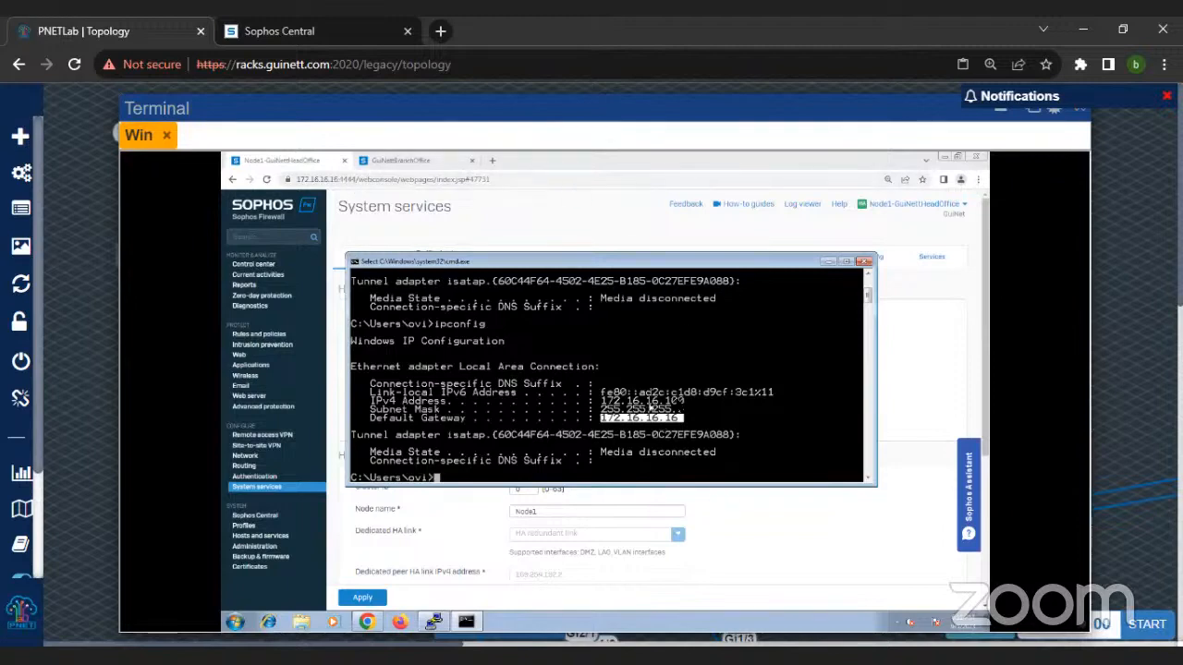
{"action": "left_click_drag", "start_coordinate": [605, 403], "coordinate": [704, 404]}
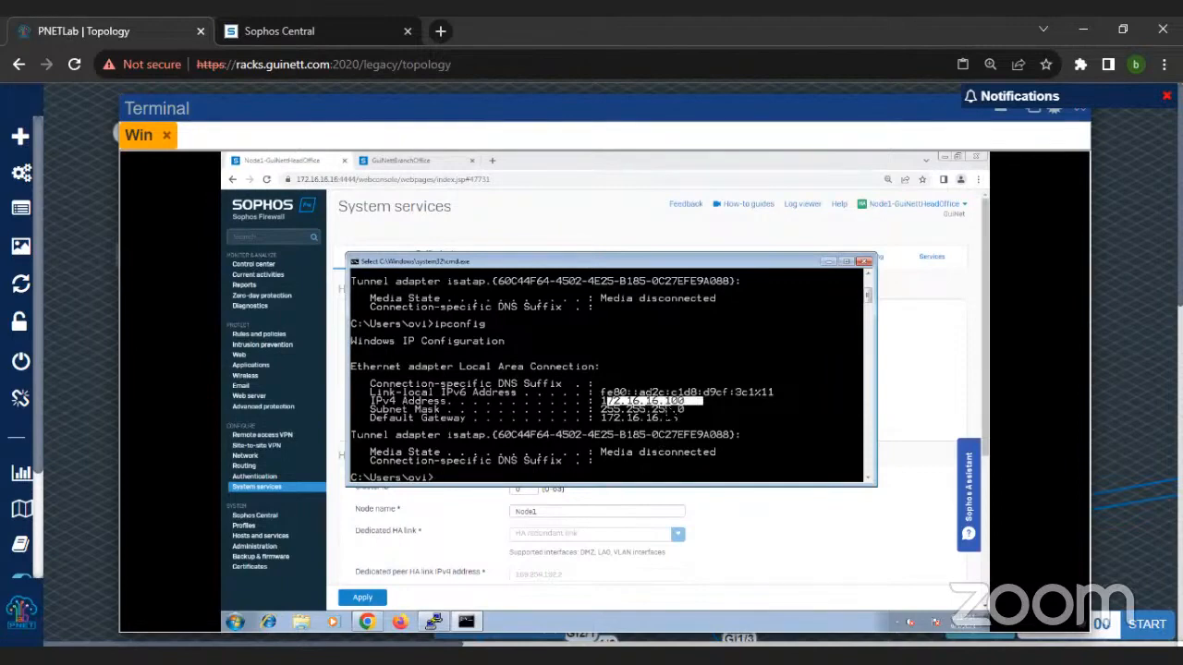
Step: Return to the firewall's High availability page and examine the node status, monitored ports, peer administration and keepalive settings
{"action": "left_click", "coordinate": [476, 232]}
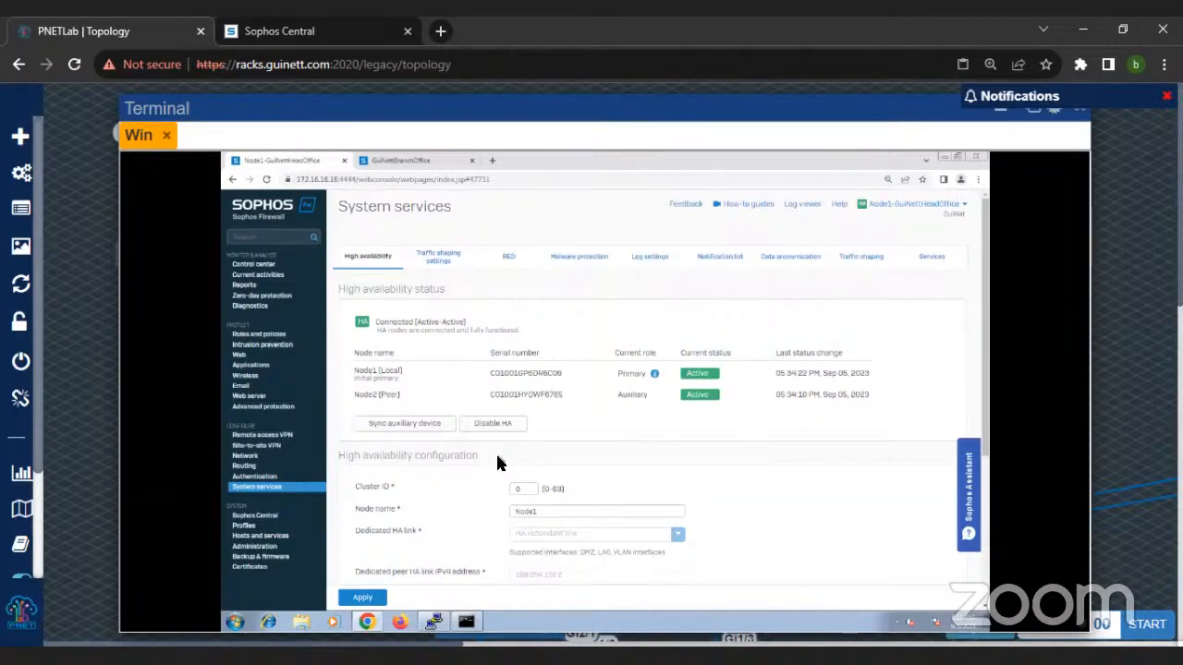
{"action": "left_click_drag", "start_coordinate": [557, 111], "coordinate": [427, 106]}
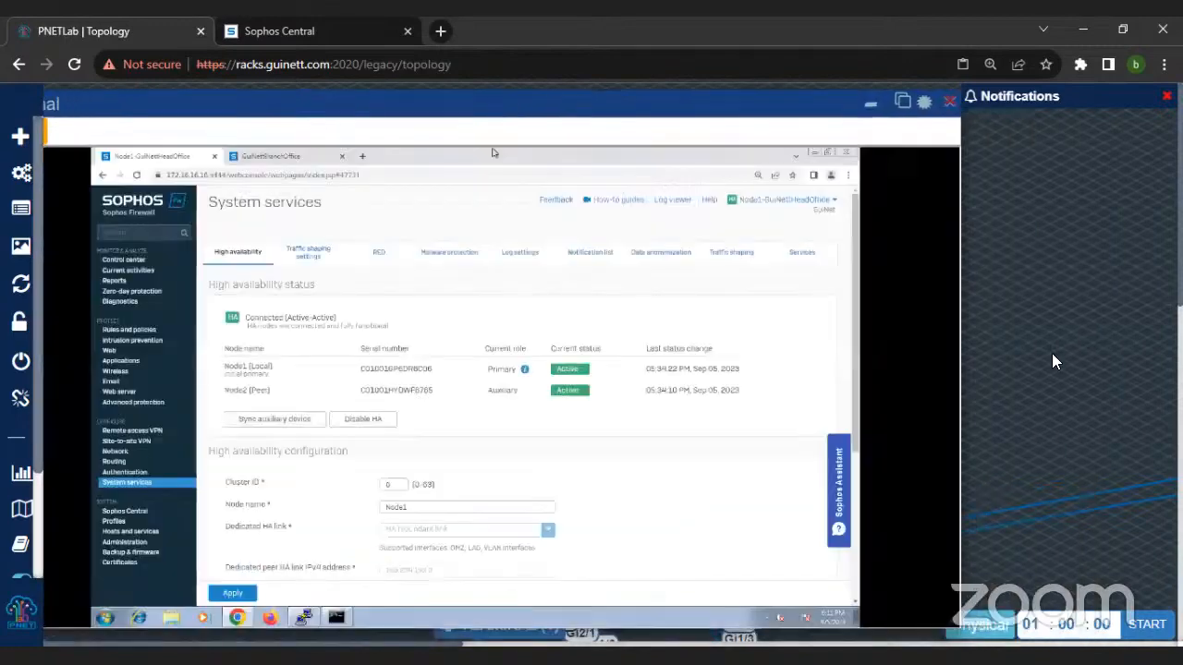
{"action": "left_click_drag", "start_coordinate": [512, 95], "coordinate": [668, 110]}
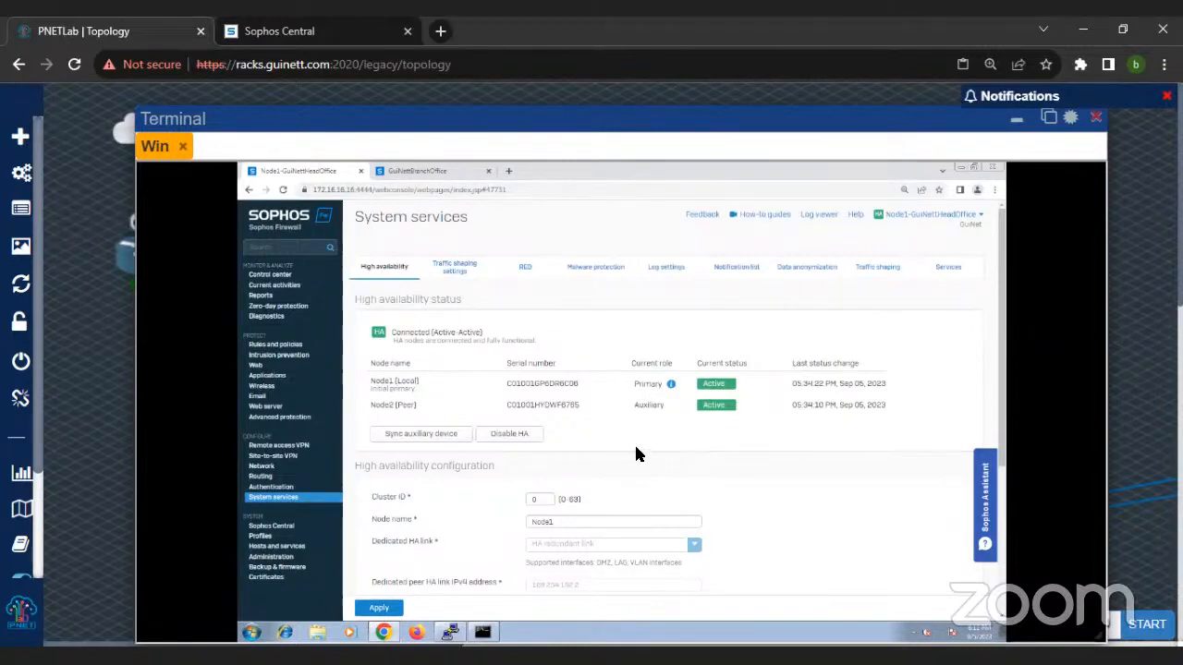
{"action": "scroll", "coordinate": [516, 424], "scroll_direction": "down", "scroll_amount": 1}
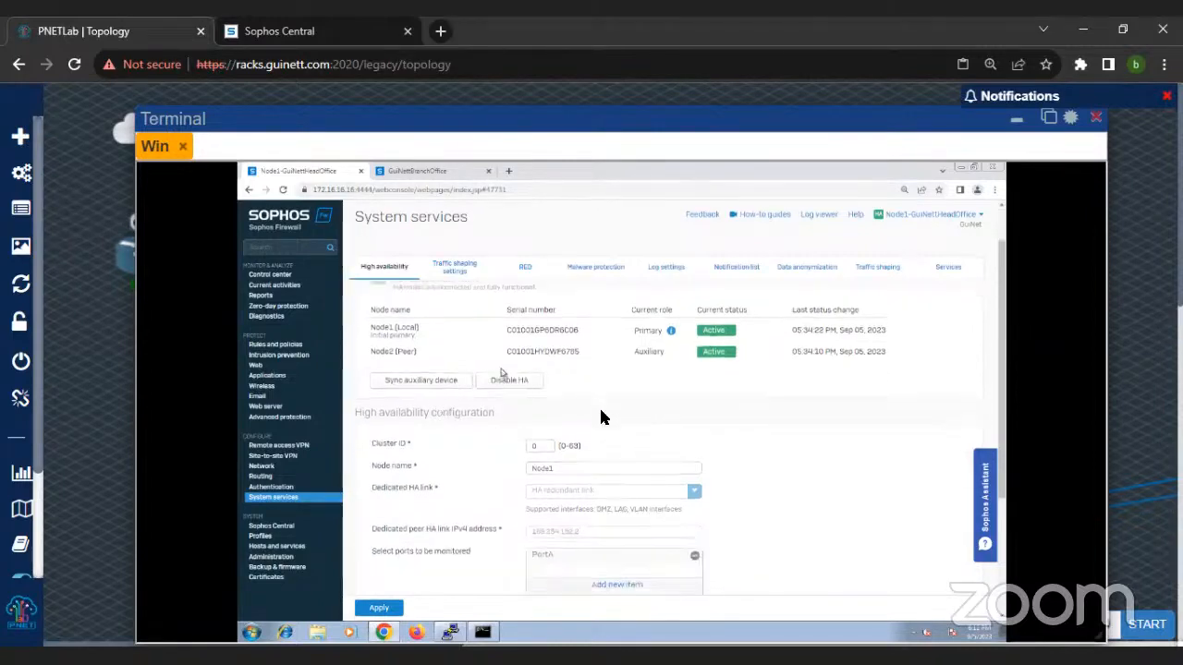
{"action": "scroll", "coordinate": [462, 397], "scroll_direction": "down", "scroll_amount": 3}
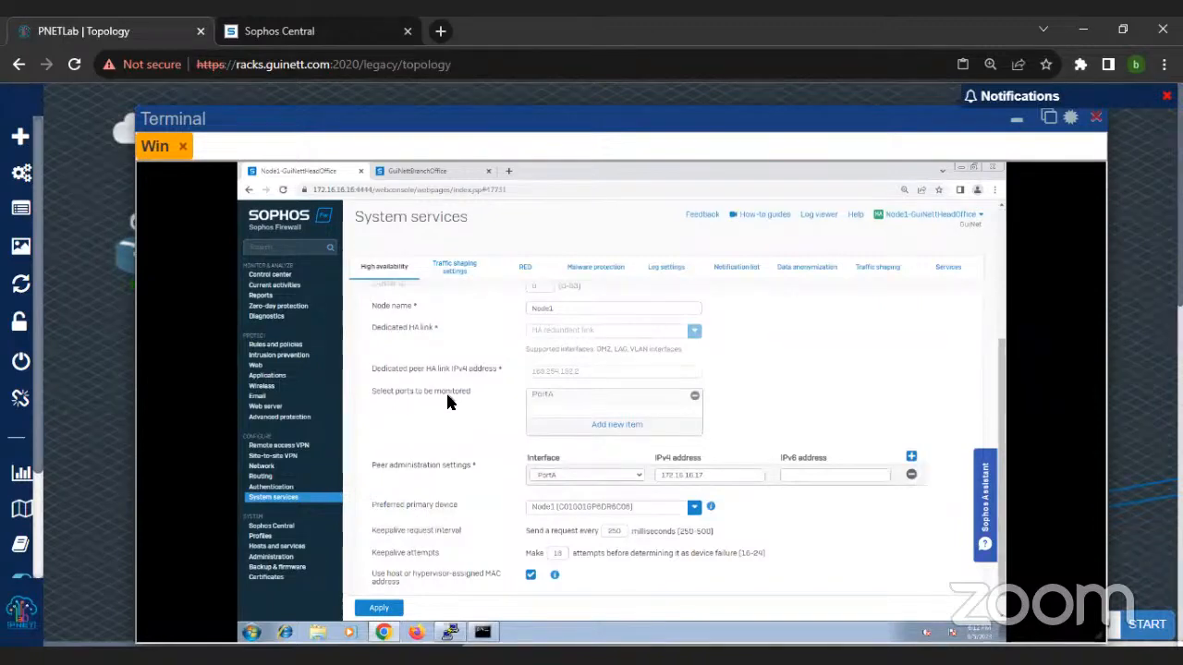
{"action": "scroll", "coordinate": [447, 402], "scroll_direction": "up", "scroll_amount": 3}
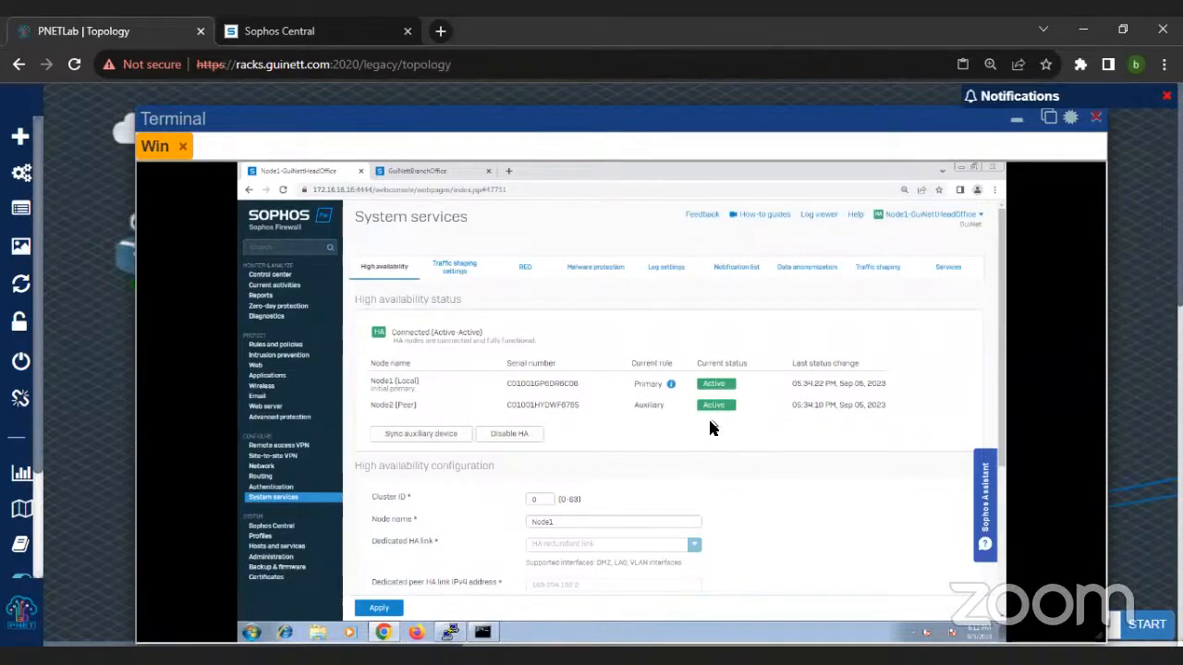
{"action": "scroll", "coordinate": [709, 427], "scroll_direction": "down", "scroll_amount": 2}
{"action": "scroll", "coordinate": [592, 466], "scroll_direction": "down", "scroll_amount": 1}
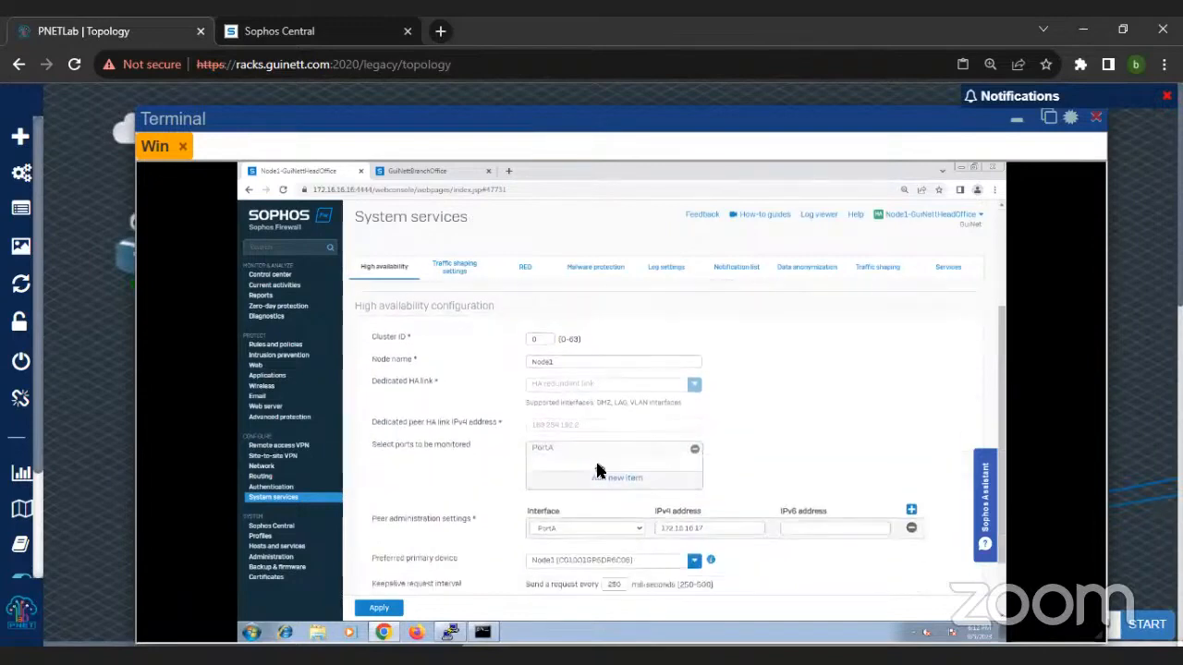
{"action": "scroll", "coordinate": [597, 471], "scroll_direction": "down", "scroll_amount": 1}
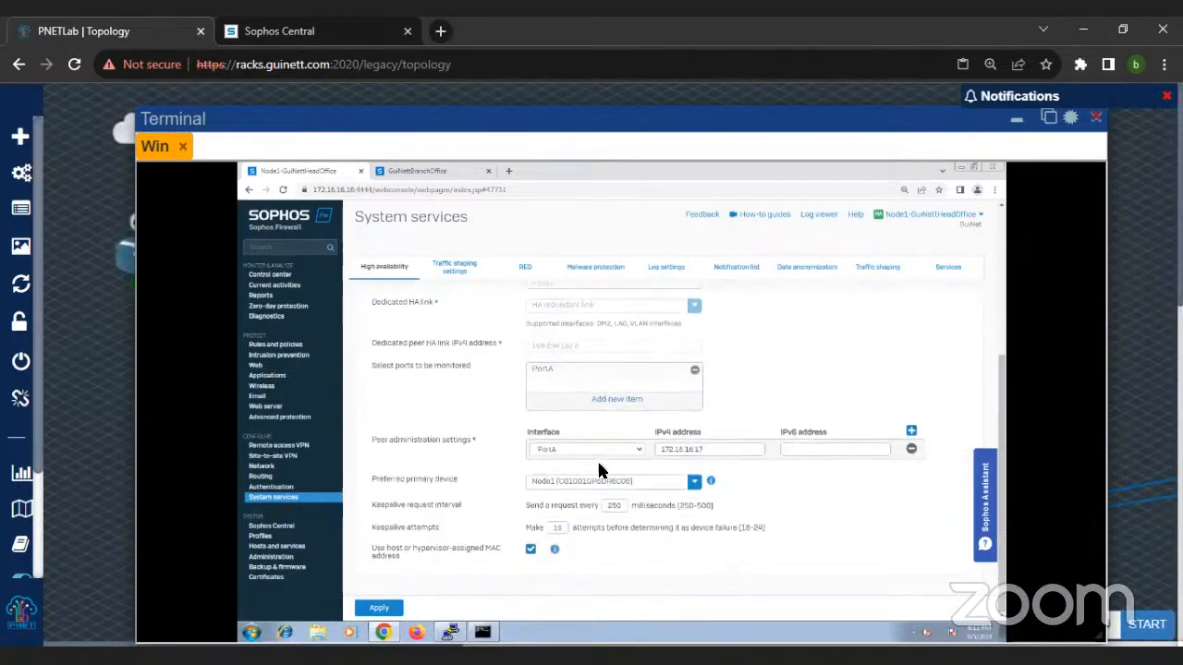
{"action": "left_click_drag", "start_coordinate": [712, 449], "coordinate": [649, 453]}
{"action": "key", "text": "ctrl+c"}
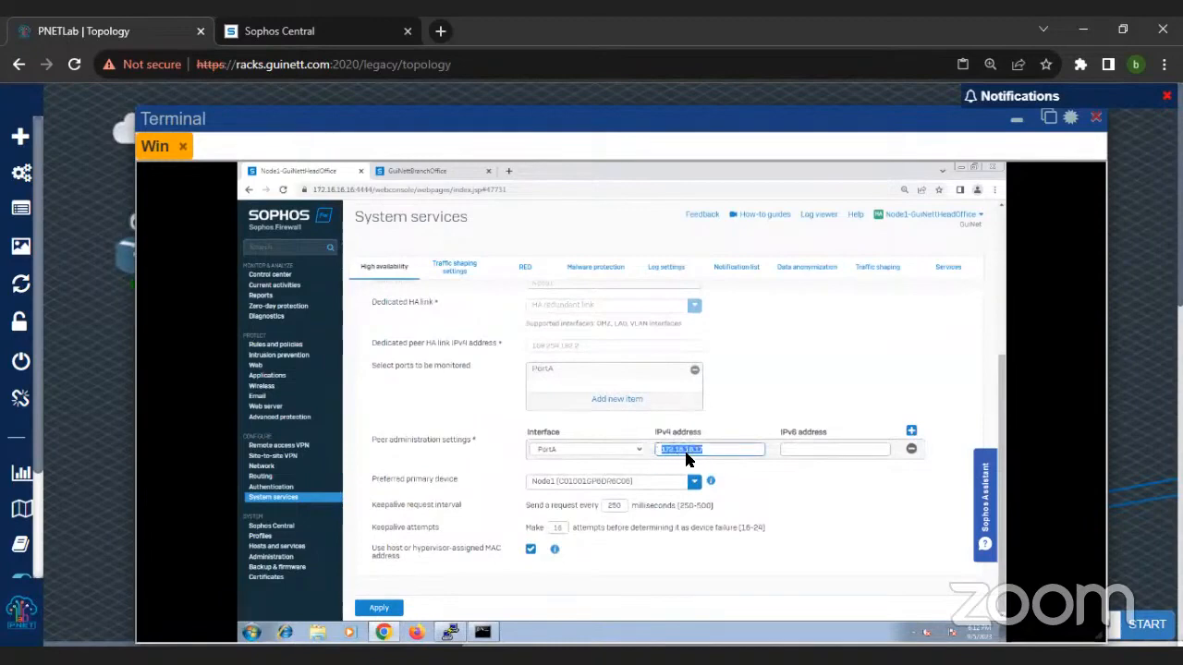
{"action": "left_click", "coordinate": [514, 171]}
{"action": "key", "text": "ctrl+v"}
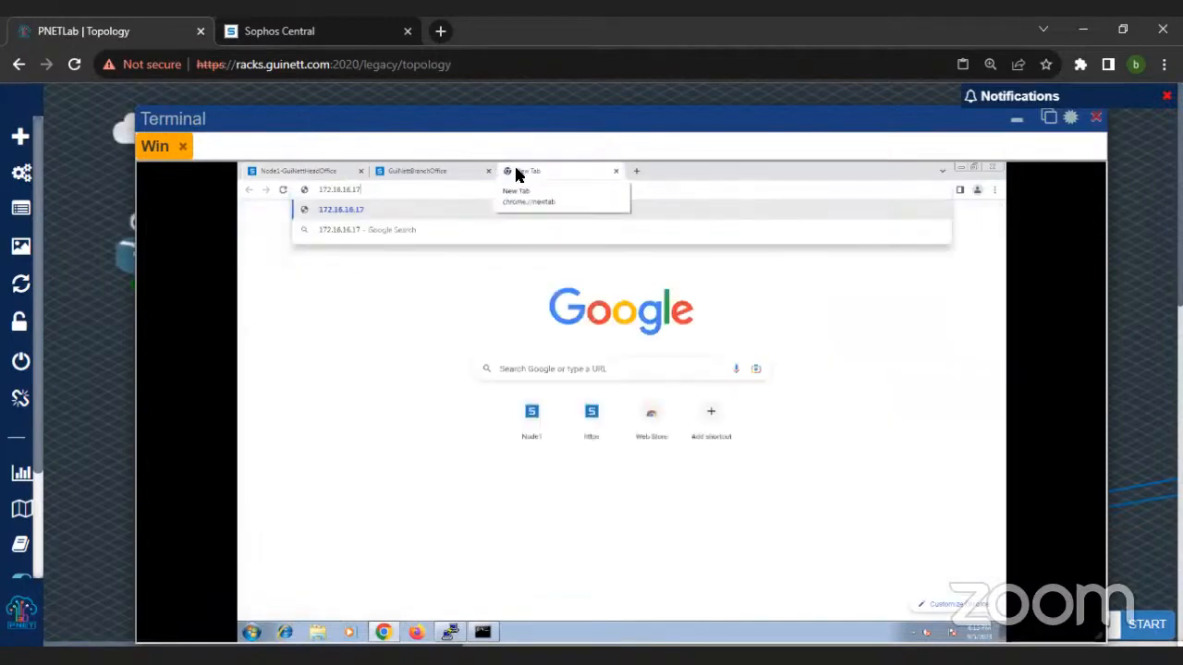
{"action": "key", "text": "Home"}
{"action": "type", "text": "https"}
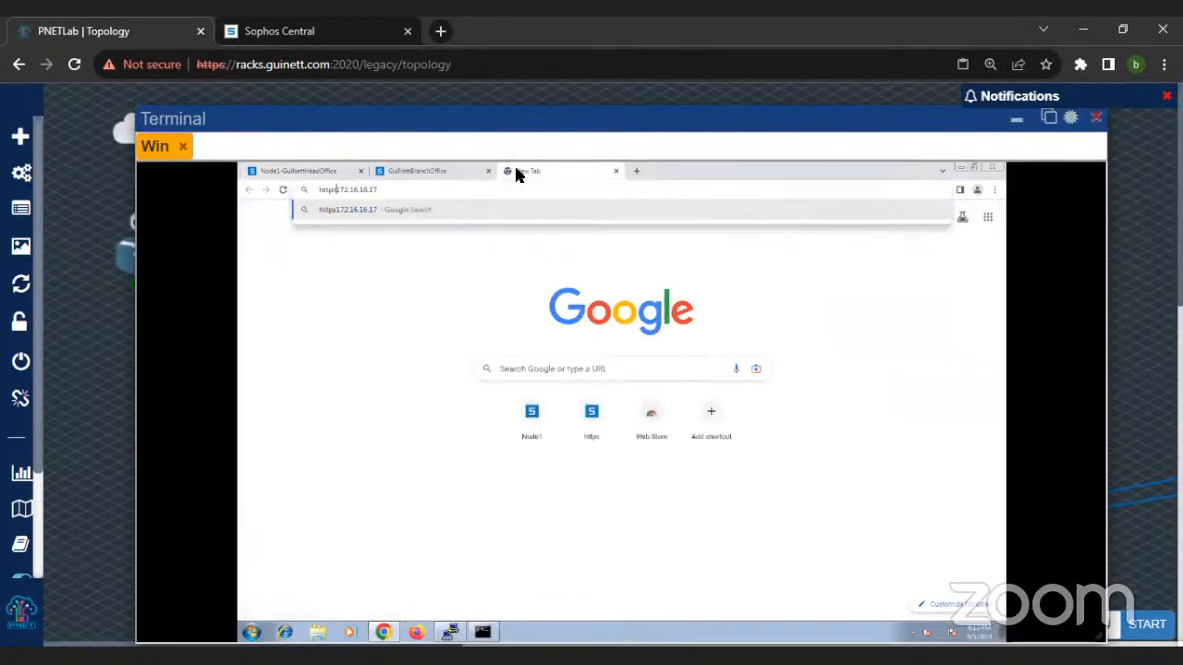
{"action": "type", "text": "://"}
{"action": "key", "text": "Return"}
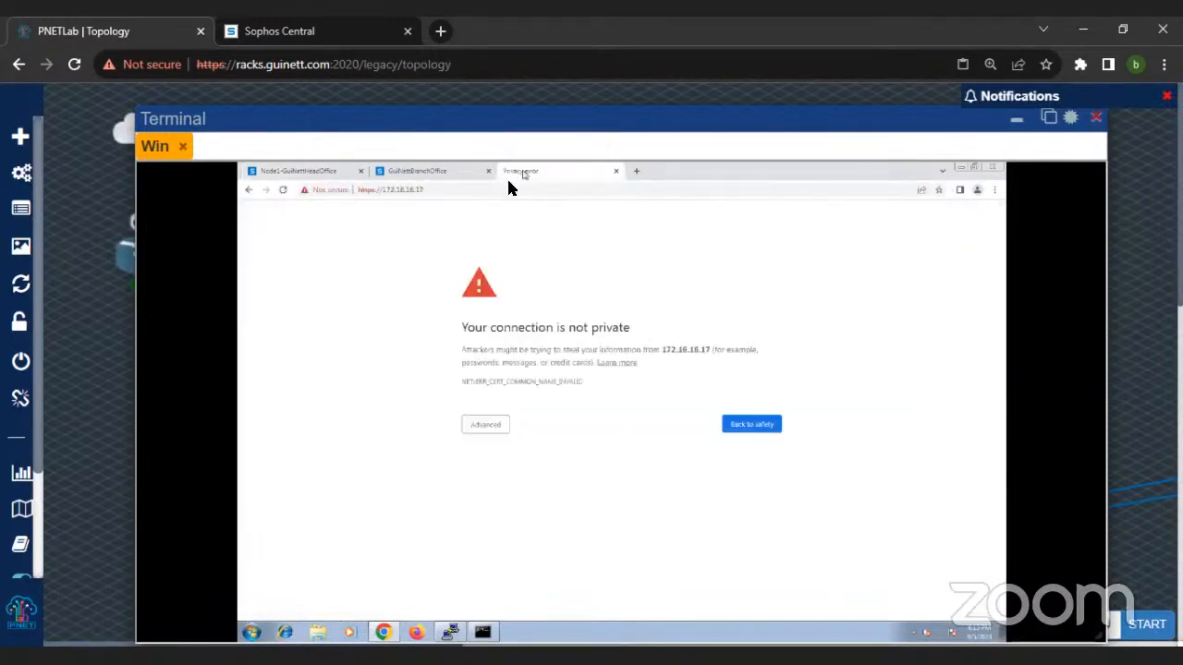
Step: Add port :4444 to the peer's address and proceed past the certificate warning to the unsafe site
{"action": "double_click", "coordinate": [502, 191]}
{"action": "left_click", "coordinate": [503, 190]}
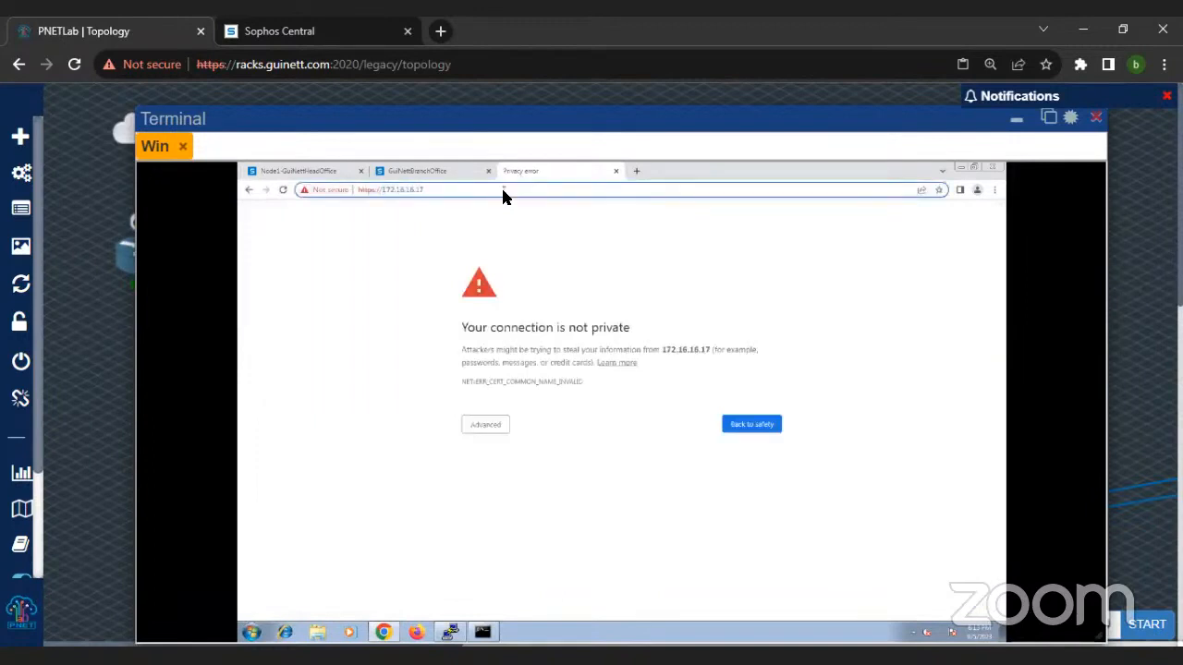
{"action": "type", "text": ":4444"}
{"action": "key", "text": "Return"}
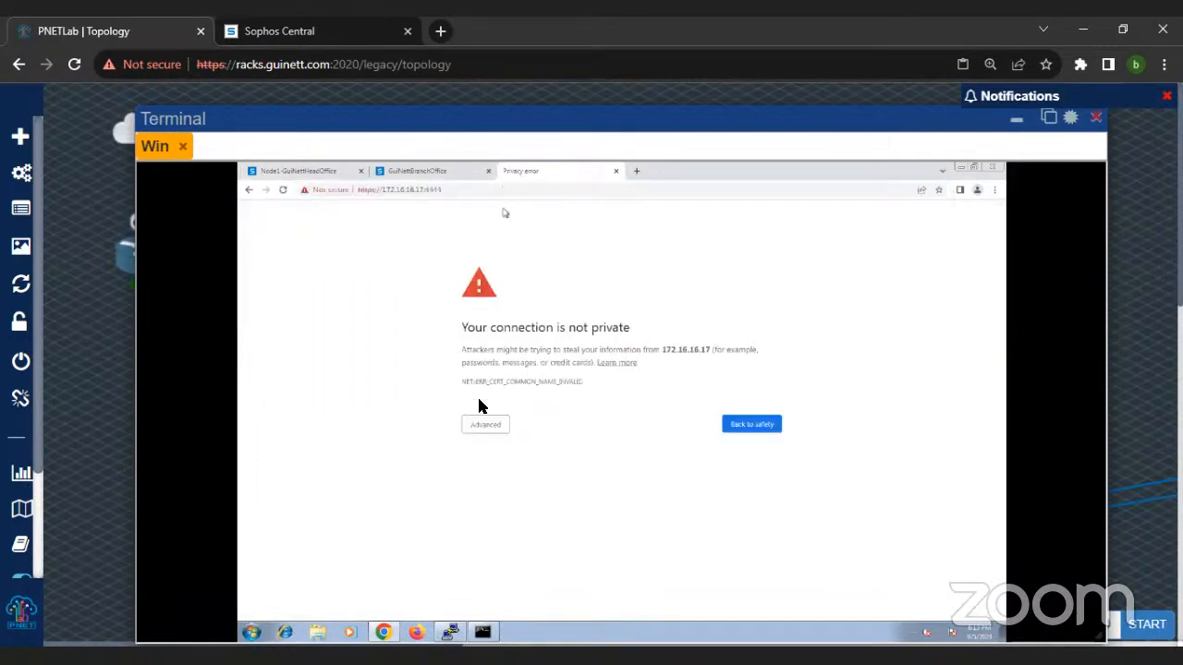
{"action": "left_click", "coordinate": [483, 424]}
{"action": "left_click", "coordinate": [511, 507]}
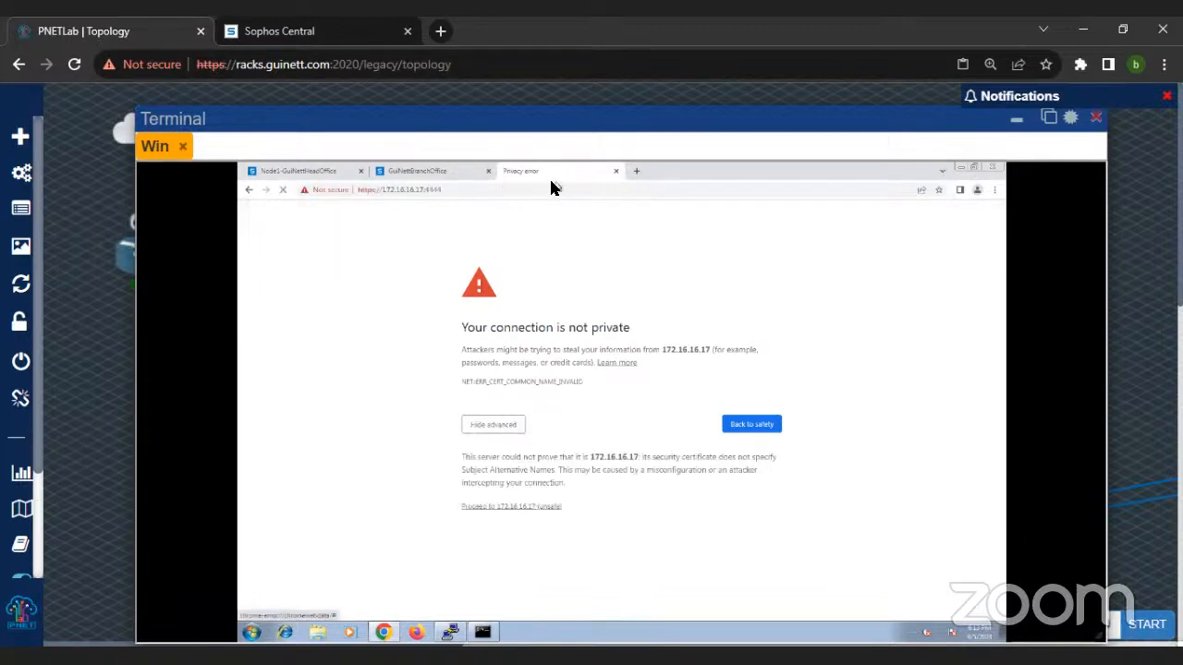
Step: Move the peer's login tab beside the head-office firewall tab and switch between the two pages to compare them
{"action": "left_click_drag", "start_coordinate": [499, 168], "coordinate": [423, 174]}
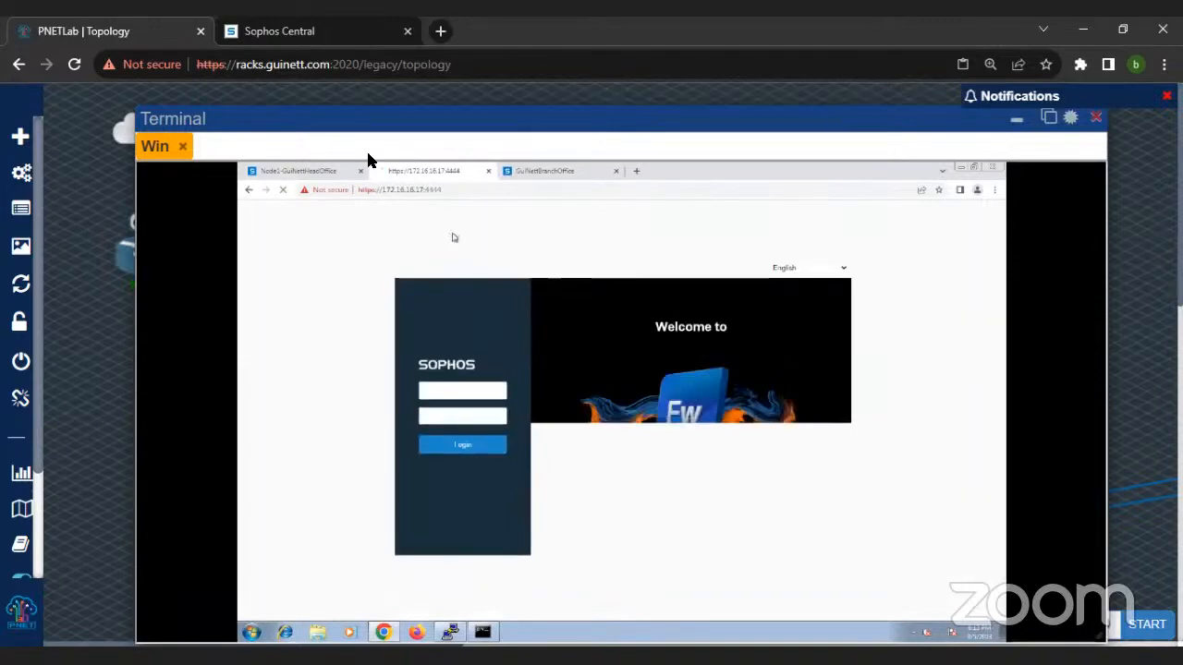
{"action": "left_click", "coordinate": [298, 173]}
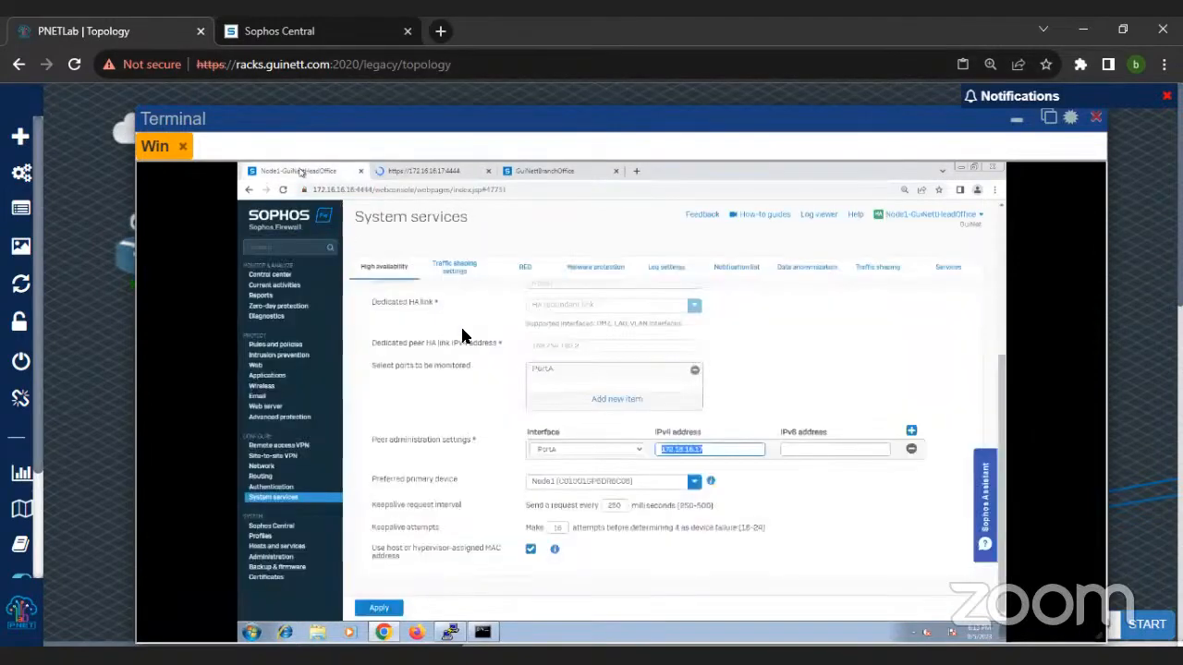
{"action": "left_click", "coordinate": [415, 175]}
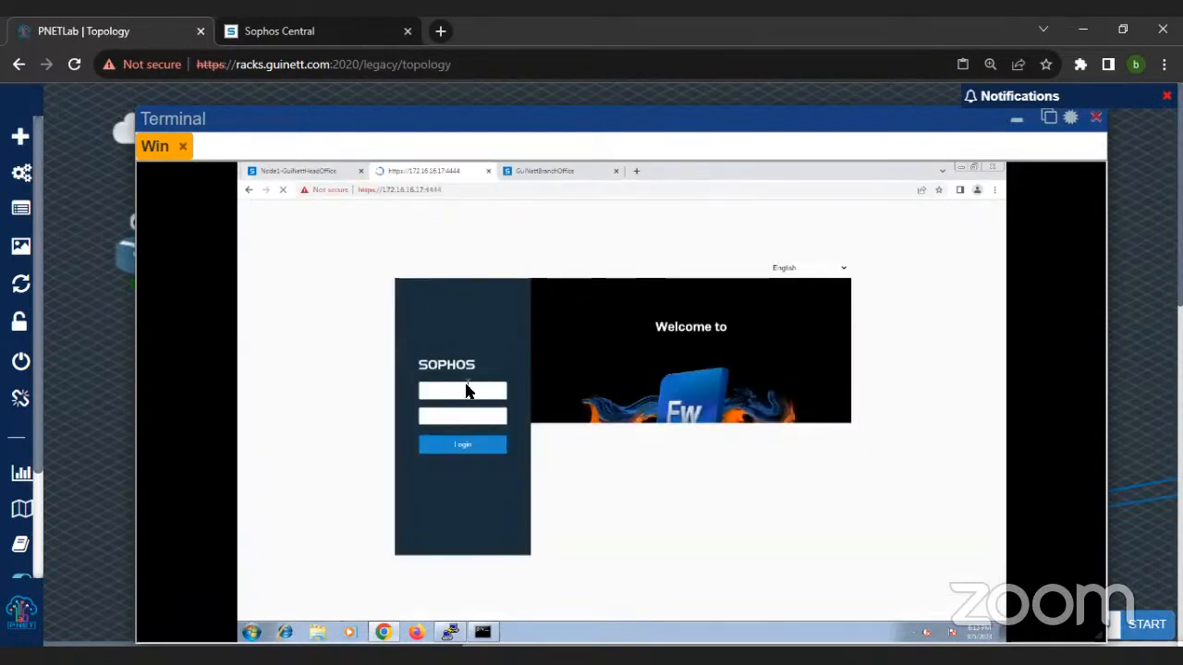
Step: Return to the head-office firewall and reload its High availability page
{"action": "left_click", "coordinate": [282, 173]}
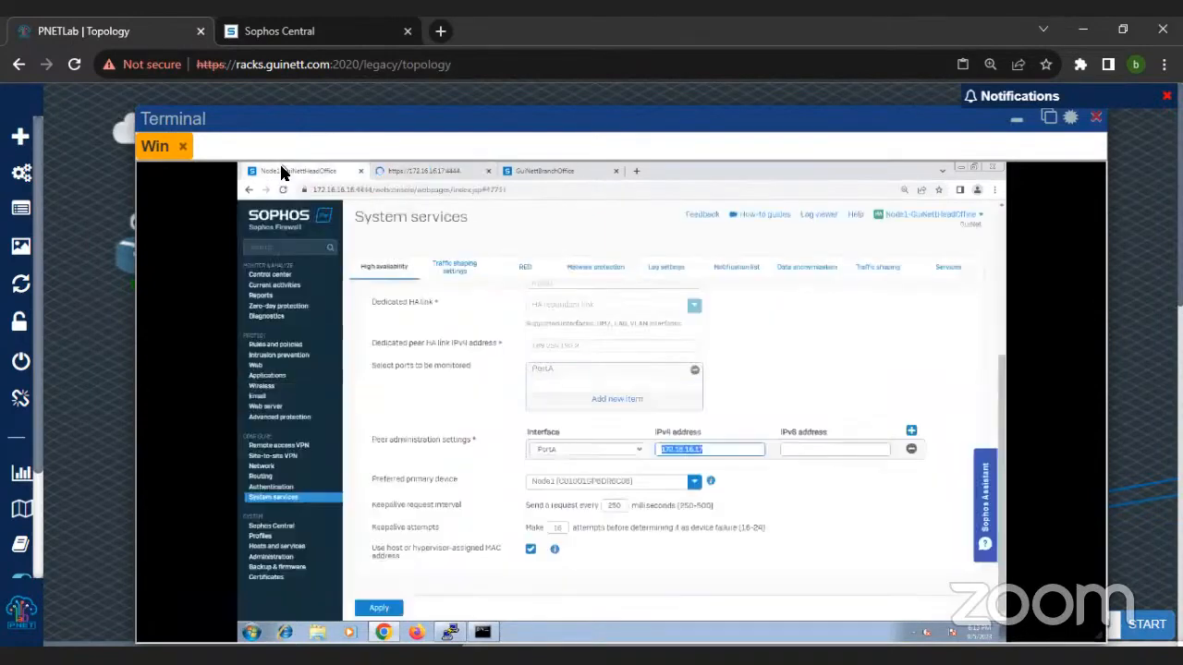
{"action": "scroll", "coordinate": [455, 422], "scroll_direction": "up", "scroll_amount": 1}
{"action": "scroll", "coordinate": [499, 418], "scroll_direction": "down", "scroll_amount": 1}
{"action": "left_click", "coordinate": [384, 266]}
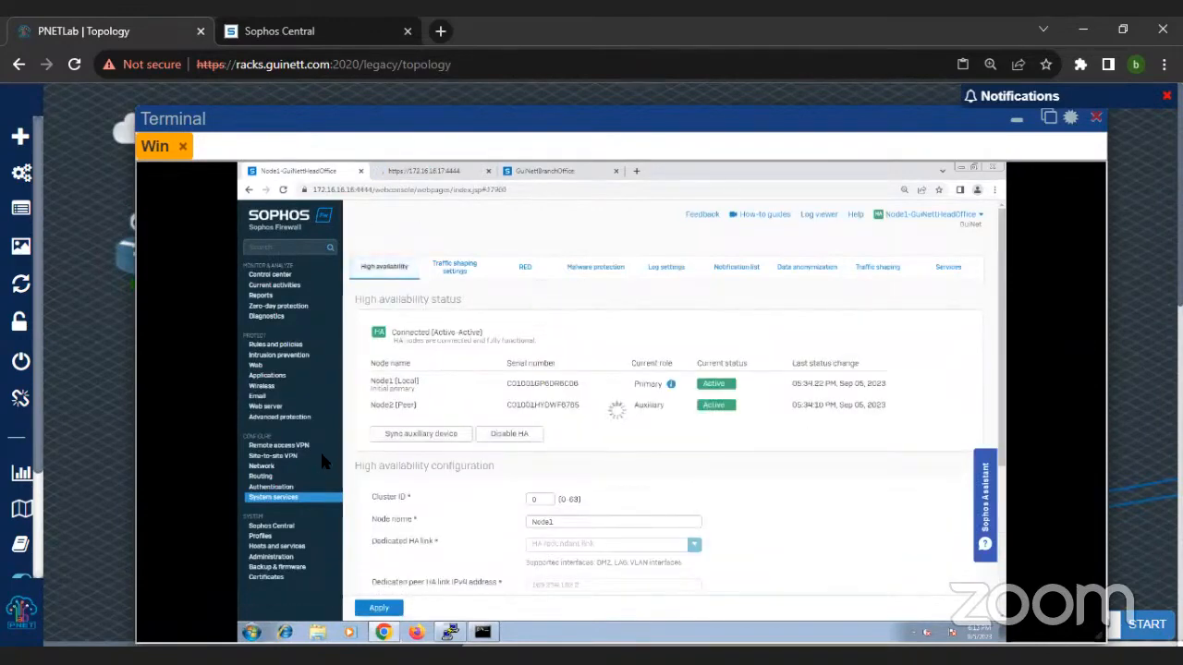
Step: Open the firewall's Network interfaces list and inspect PortA's IP address and LAN zone and PortB's IP address
{"action": "left_click", "coordinate": [262, 466]}
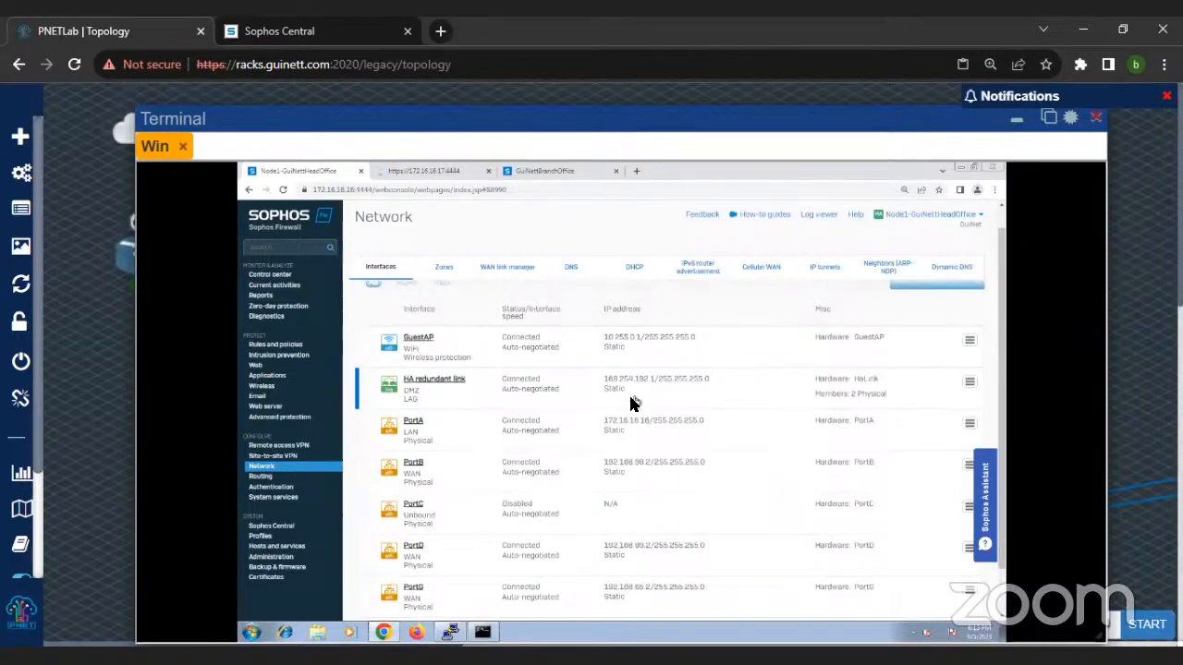
{"action": "key", "text": "ctrl+plus"}
{"action": "key", "text": "ctrl+plus"}
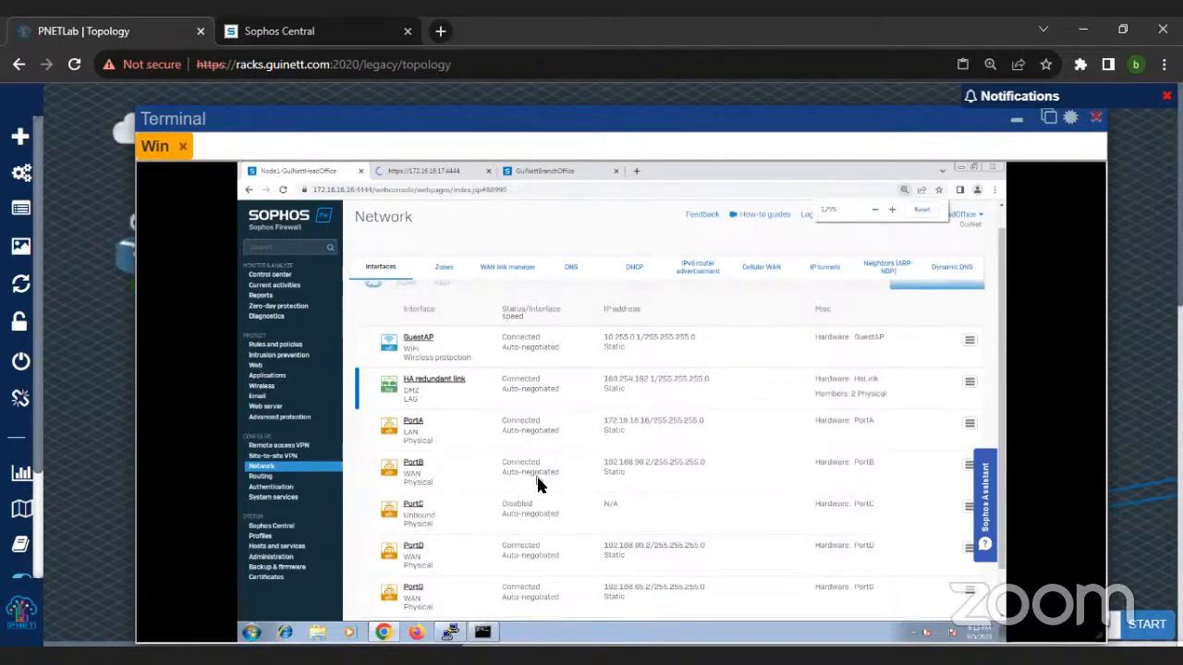
{"action": "scroll", "coordinate": [572, 479], "scroll_direction": "down", "scroll_amount": 1}
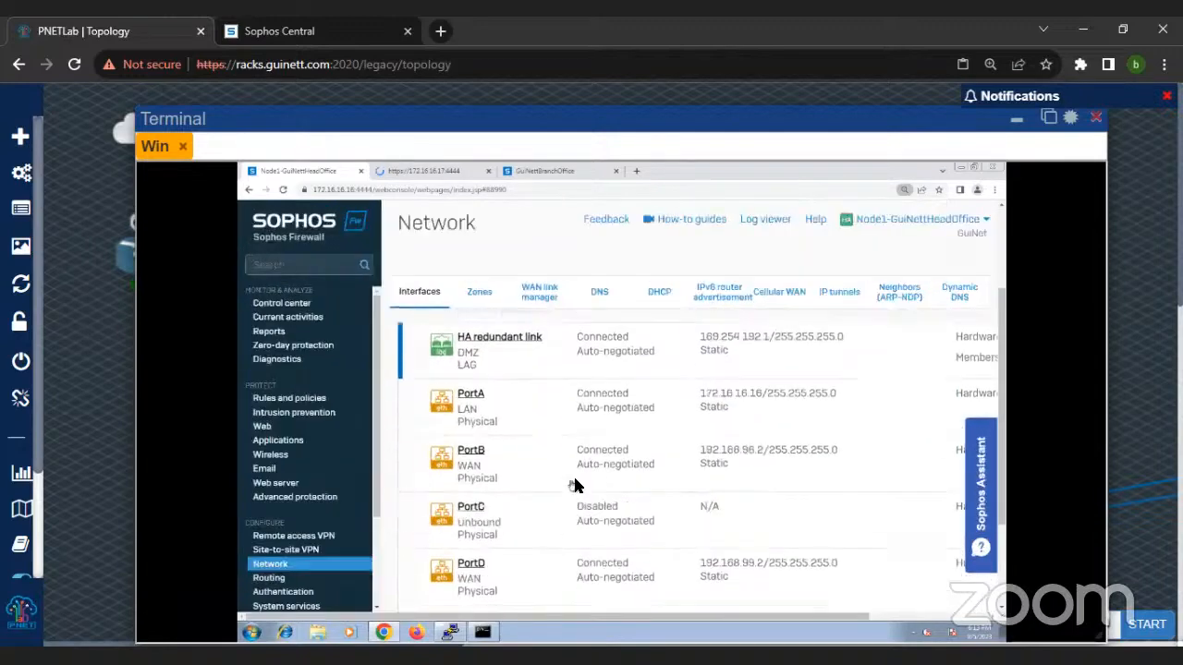
{"action": "double_click", "coordinate": [714, 402]}
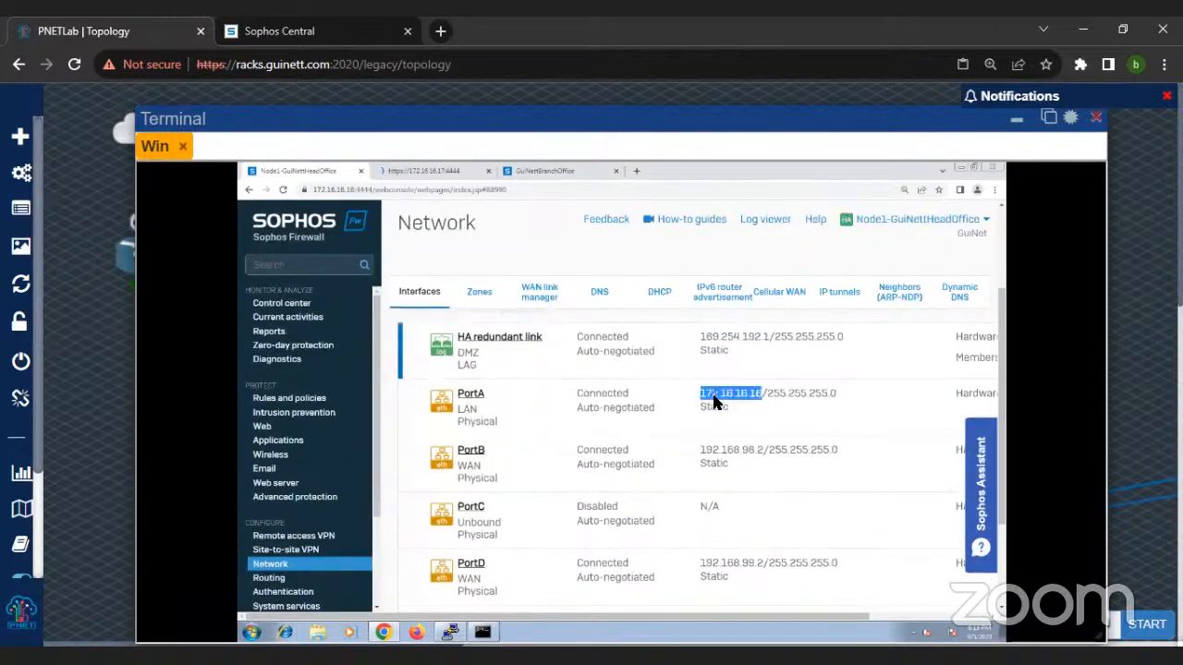
{"action": "double_click", "coordinate": [464, 412]}
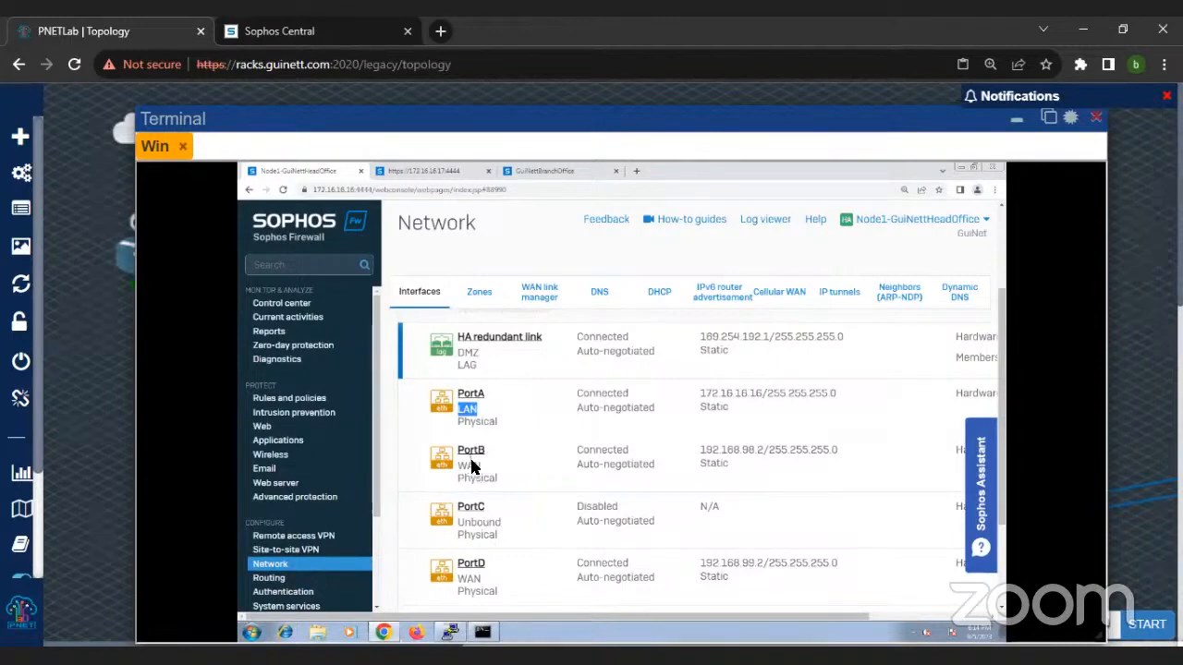
{"action": "double_click", "coordinate": [717, 451]}
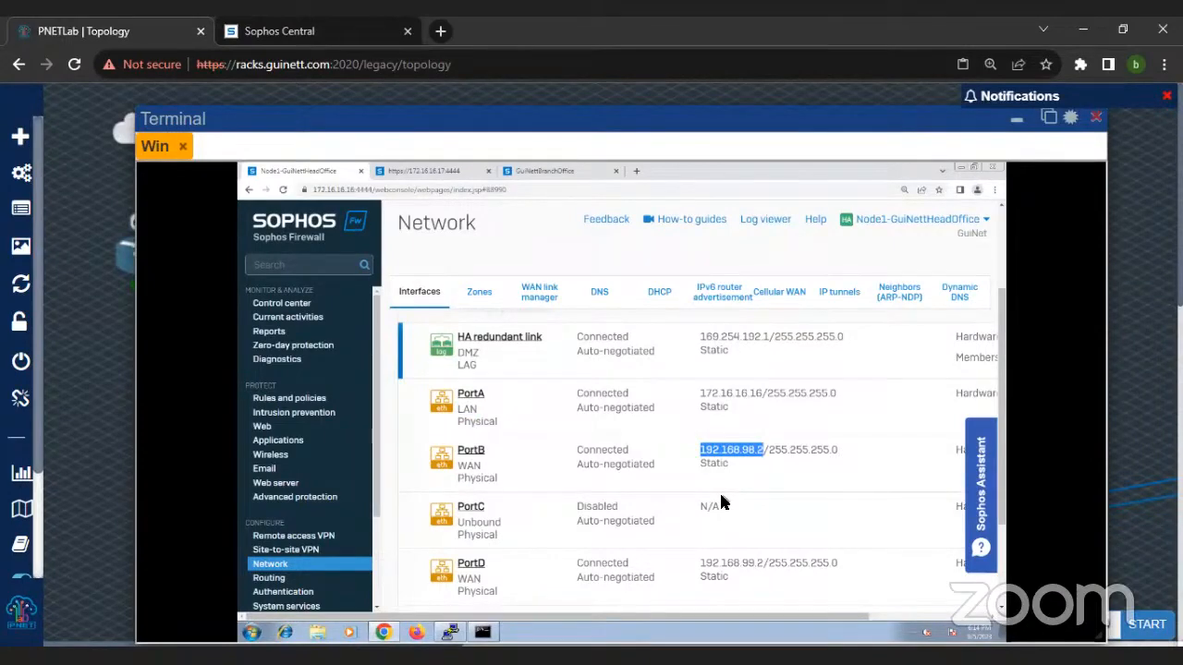
Step: Review the remaining physical ports in the interface list, highlighting the IP addresses of PortD, PortB and PortG
{"action": "scroll", "coordinate": [699, 497], "scroll_direction": "down", "scroll_amount": 1}
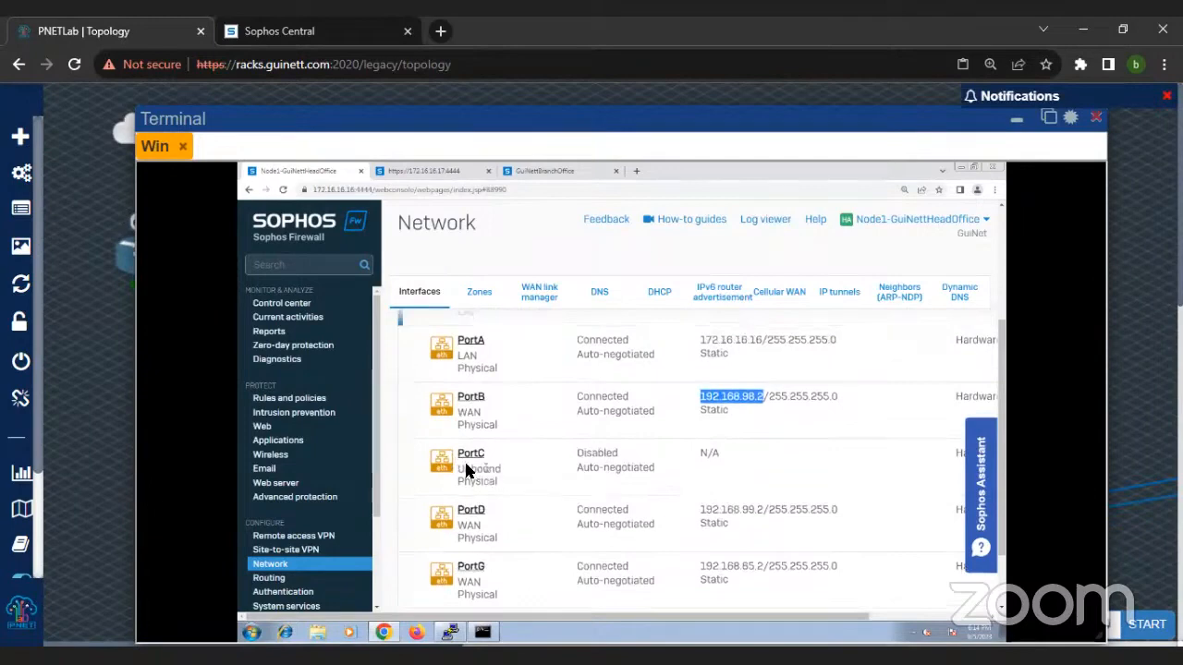
{"action": "scroll", "coordinate": [481, 472], "scroll_direction": "down", "scroll_amount": 1}
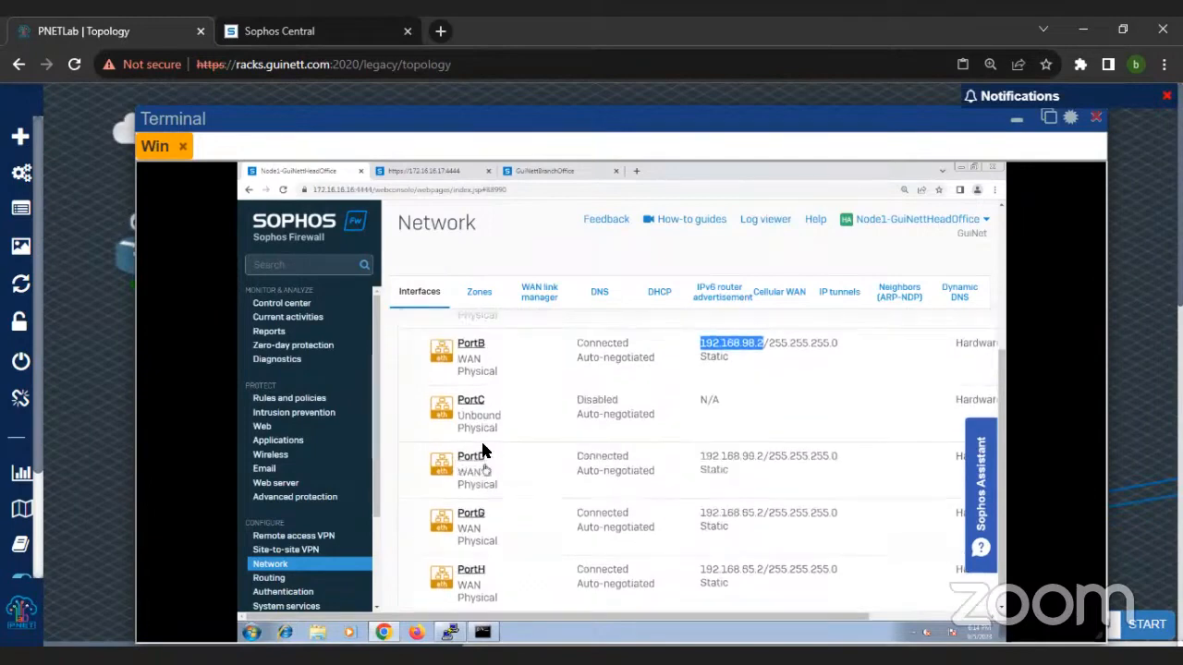
{"action": "scroll", "coordinate": [591, 420], "scroll_direction": "down", "scroll_amount": 1}
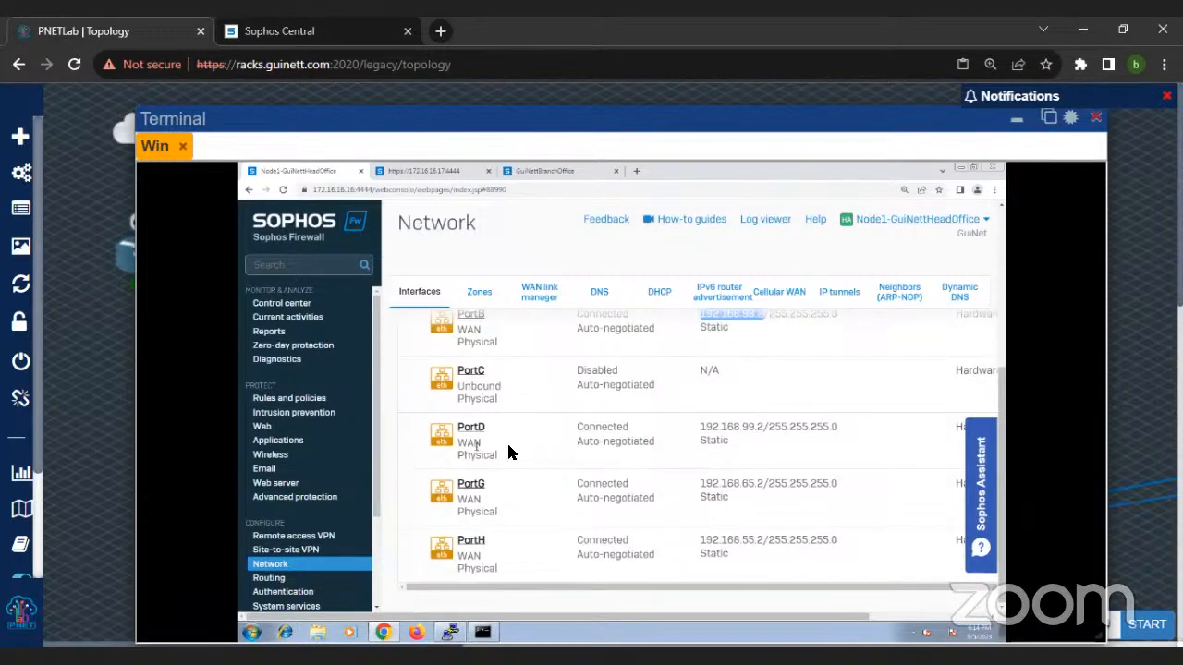
{"action": "double_click", "coordinate": [739, 430]}
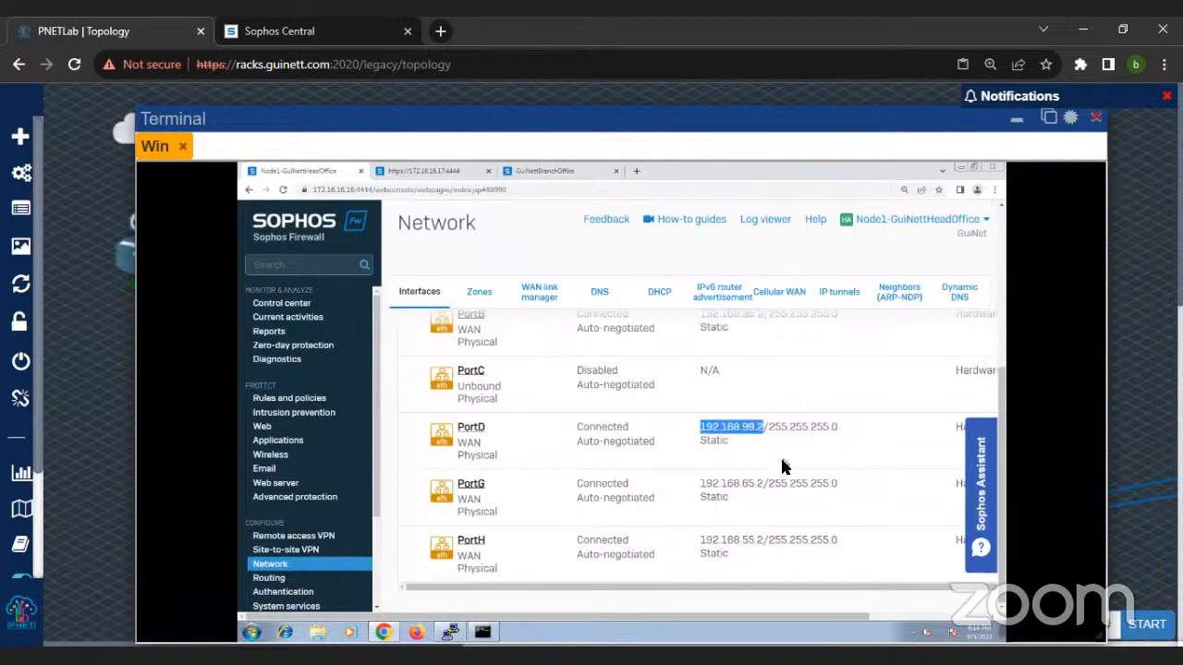
{"action": "scroll", "coordinate": [782, 466], "scroll_direction": "up", "scroll_amount": 2}
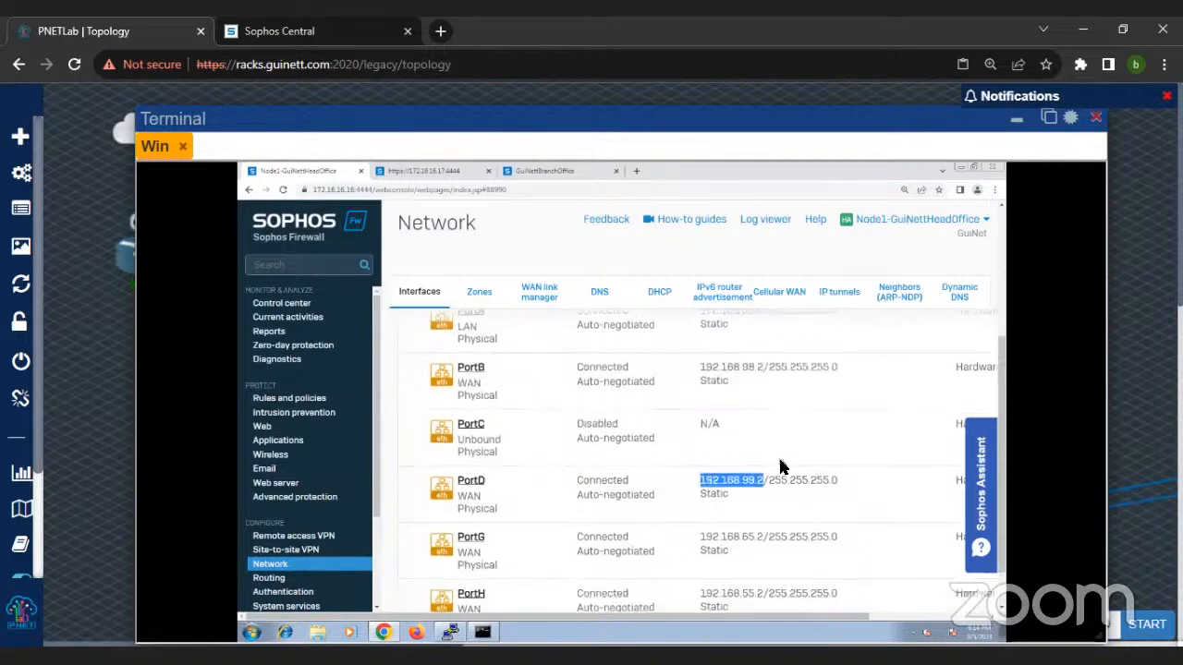
{"action": "double_click", "coordinate": [751, 424]}
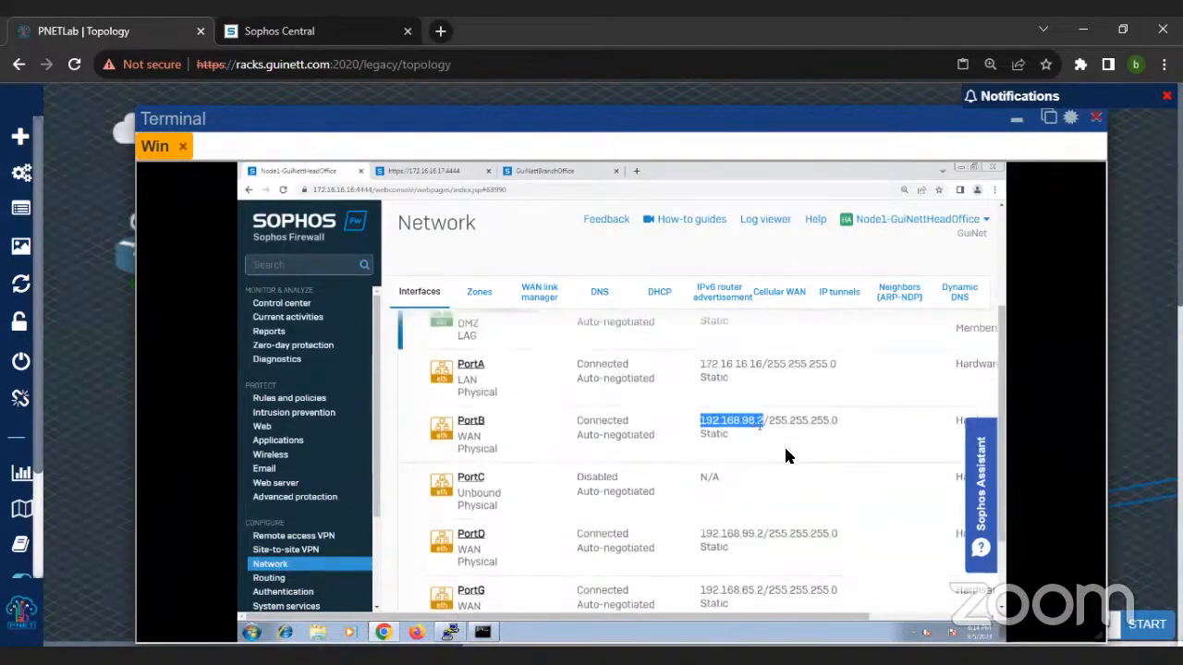
{"action": "scroll", "coordinate": [787, 458], "scroll_direction": "down", "scroll_amount": 1}
{"action": "scroll", "coordinate": [787, 480], "scroll_direction": "down", "scroll_amount": 1}
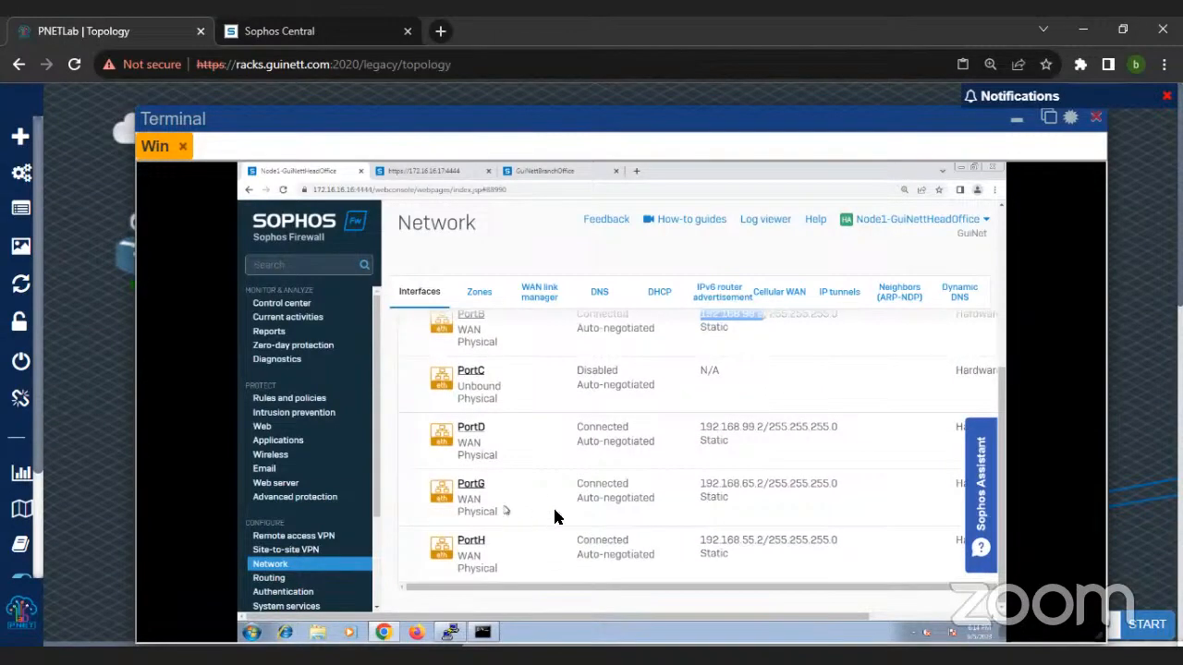
{"action": "double_click", "coordinate": [723, 487]}
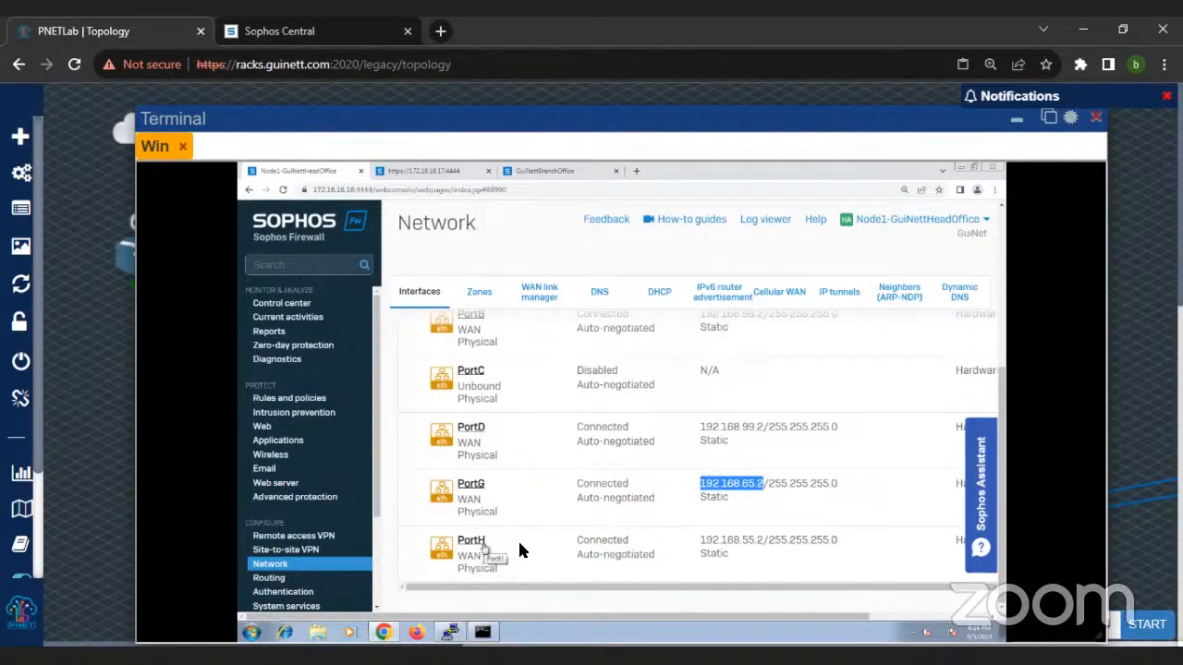
Step: Expand the HA redundant link interface and inspect its LAG member ports among the other interfaces
{"action": "scroll", "coordinate": [631, 501], "scroll_direction": "up", "scroll_amount": 3}
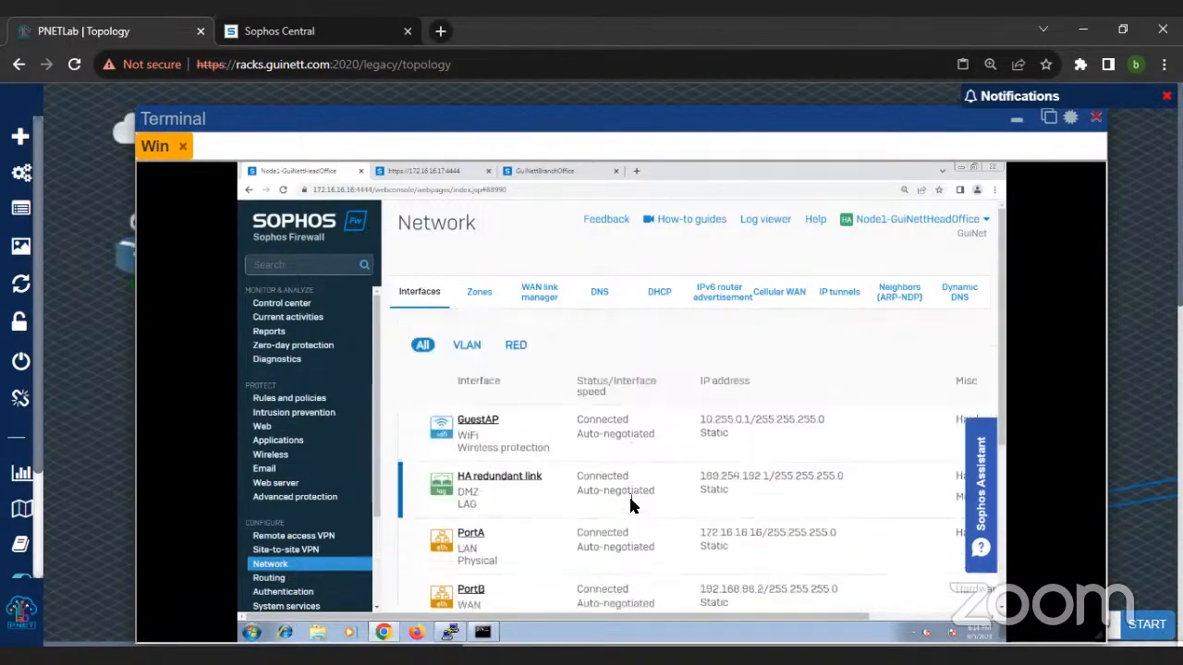
{"action": "scroll", "coordinate": [632, 502], "scroll_direction": "down", "scroll_amount": 3}
{"action": "scroll", "coordinate": [544, 406], "scroll_direction": "up", "scroll_amount": 1}
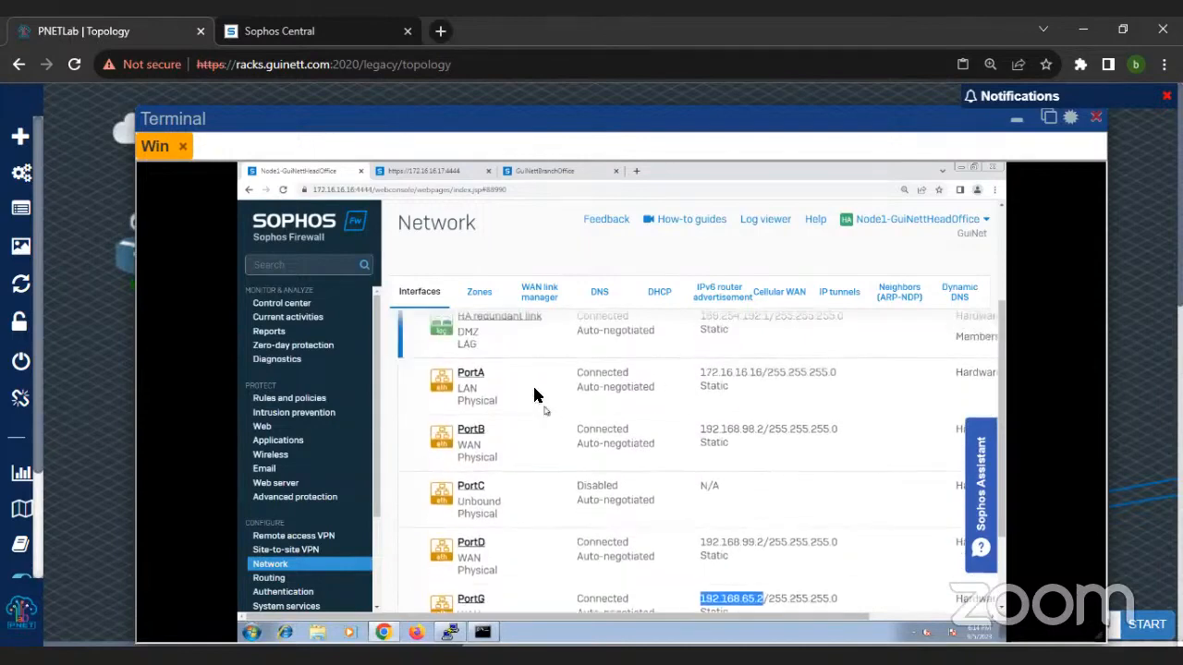
{"action": "left_click", "coordinate": [511, 339]}
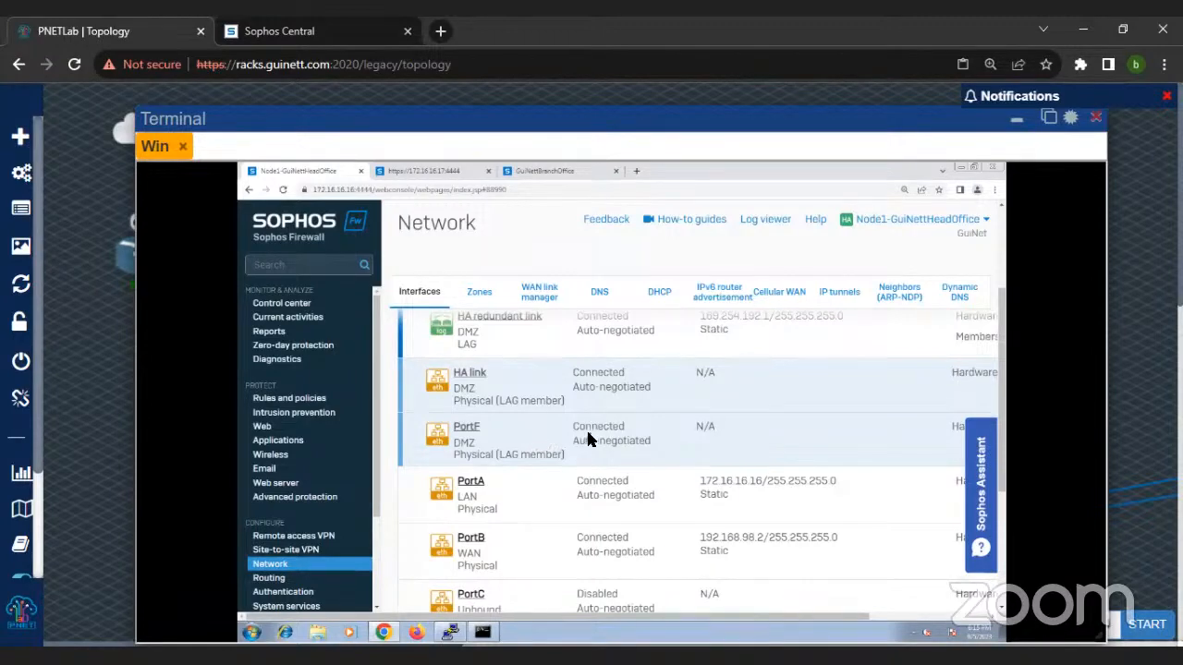
{"action": "scroll", "coordinate": [641, 436], "scroll_direction": "up", "scroll_amount": 2}
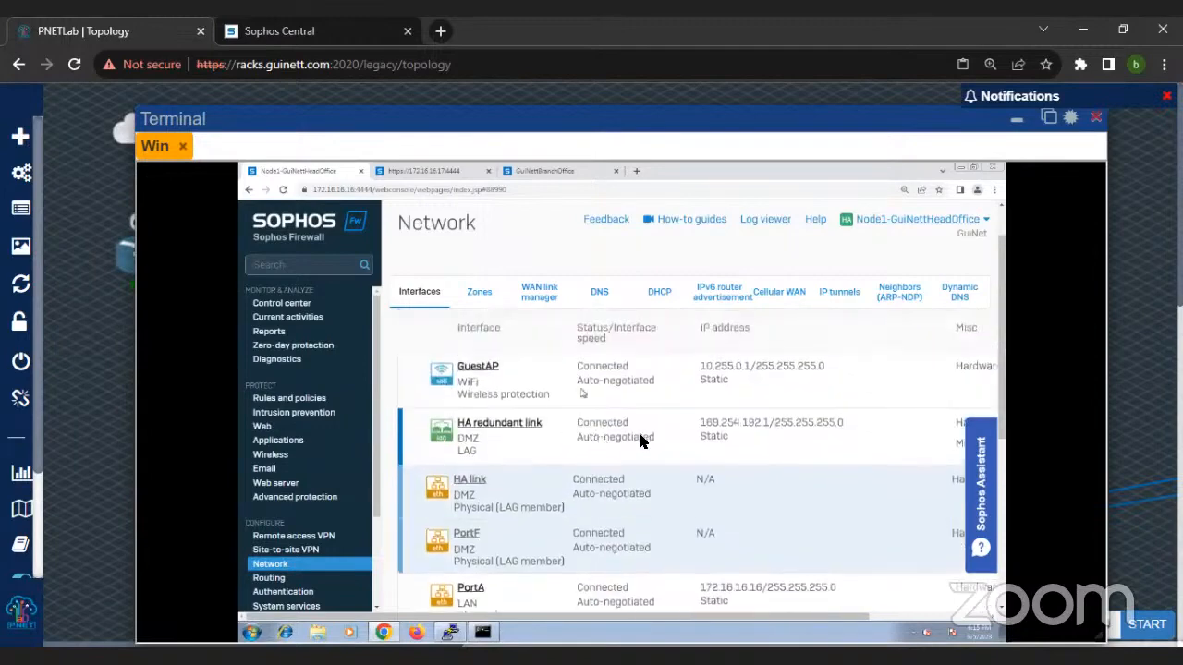
{"action": "scroll", "coordinate": [665, 441], "scroll_direction": "down", "scroll_amount": 3}
{"action": "scroll", "coordinate": [665, 441], "scroll_direction": "down", "scroll_amount": 1}
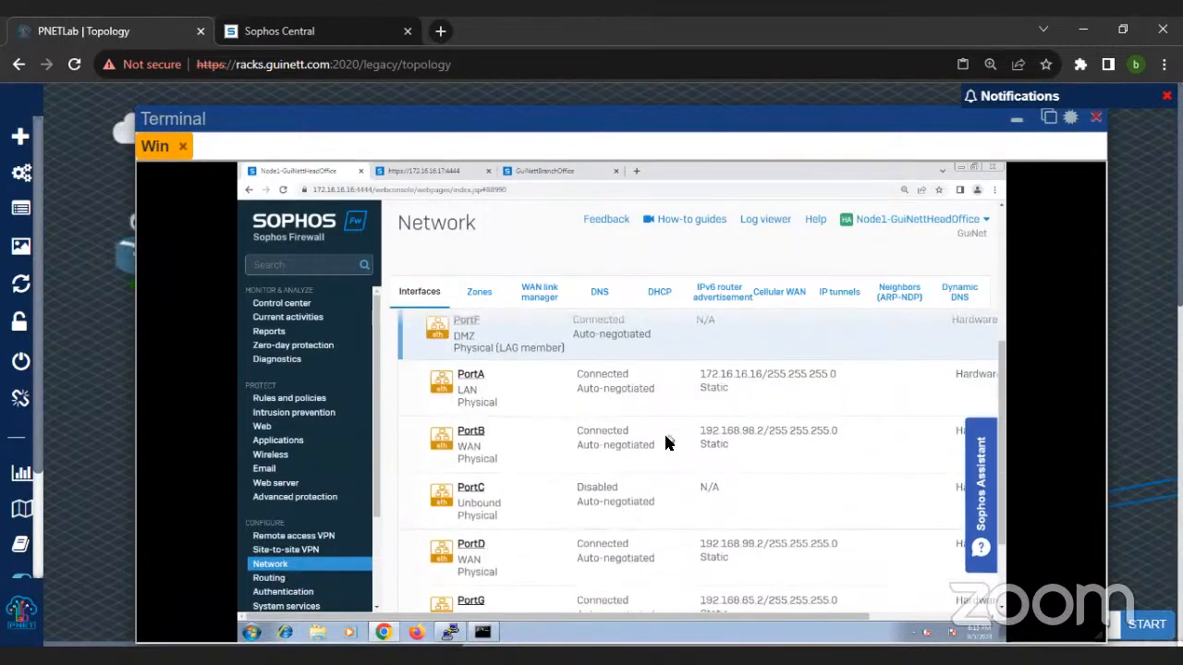
{"action": "scroll", "coordinate": [667, 441], "scroll_direction": "up", "scroll_amount": 2}
{"action": "scroll", "coordinate": [630, 456], "scroll_direction": "down", "scroll_amount": 1}
Step: Open the network Zones list and view the HA zone's type and device access settings
{"action": "key", "text": "ctrl+minus"}
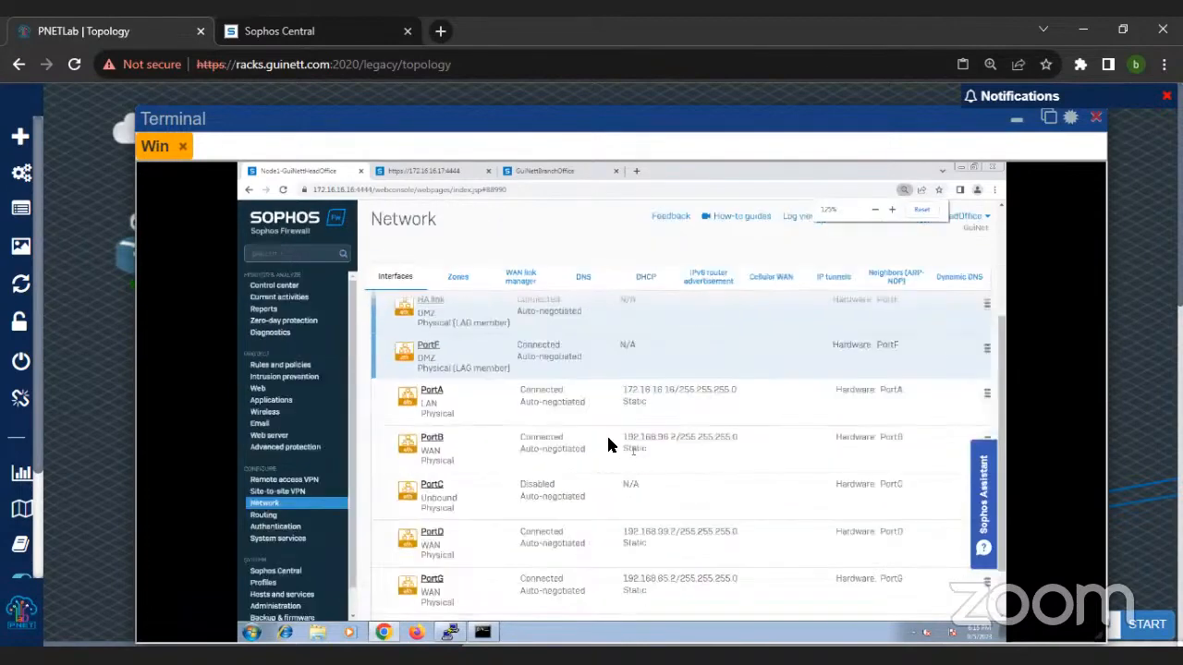
{"action": "scroll", "coordinate": [495, 326], "scroll_direction": "up", "scroll_amount": 1}
{"action": "left_click", "coordinate": [459, 279]}
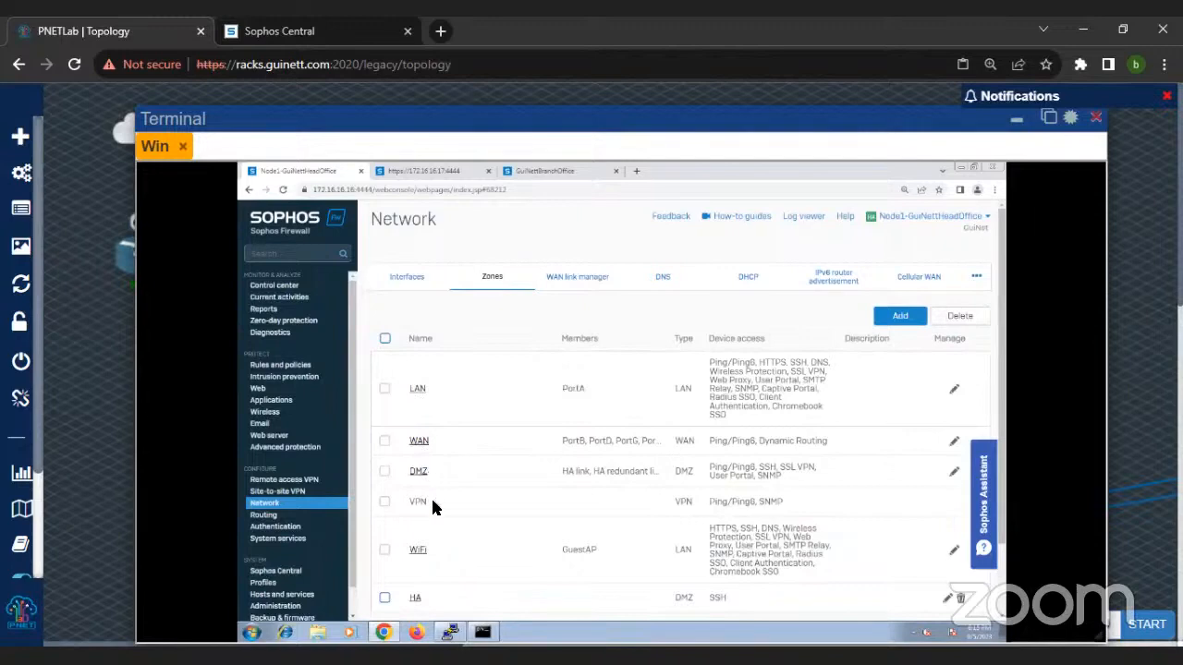
{"action": "key", "text": "ctrl+minus"}
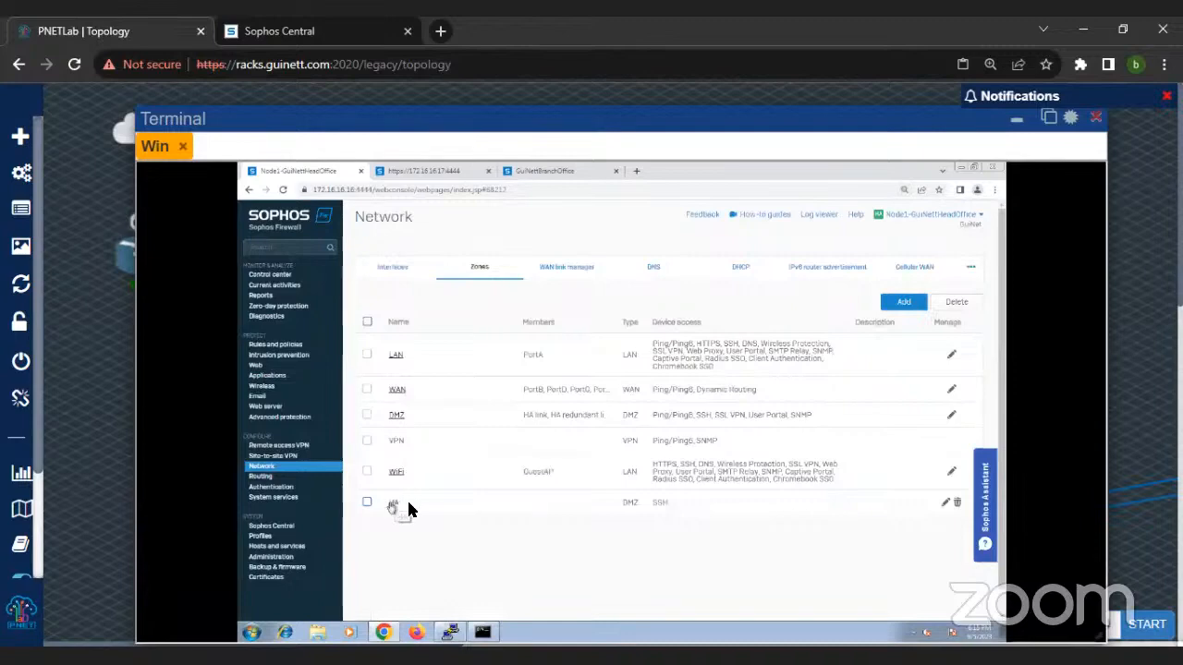
{"action": "left_click", "coordinate": [394, 504]}
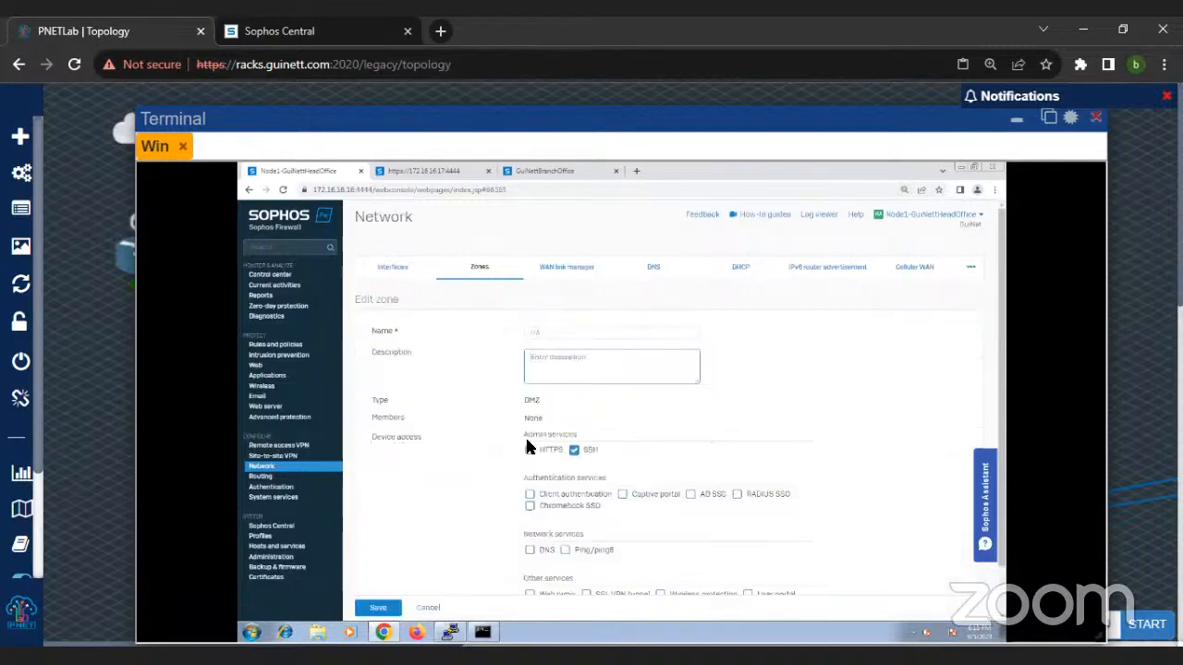
{"action": "scroll", "coordinate": [569, 492], "scroll_direction": "down", "scroll_amount": 1}
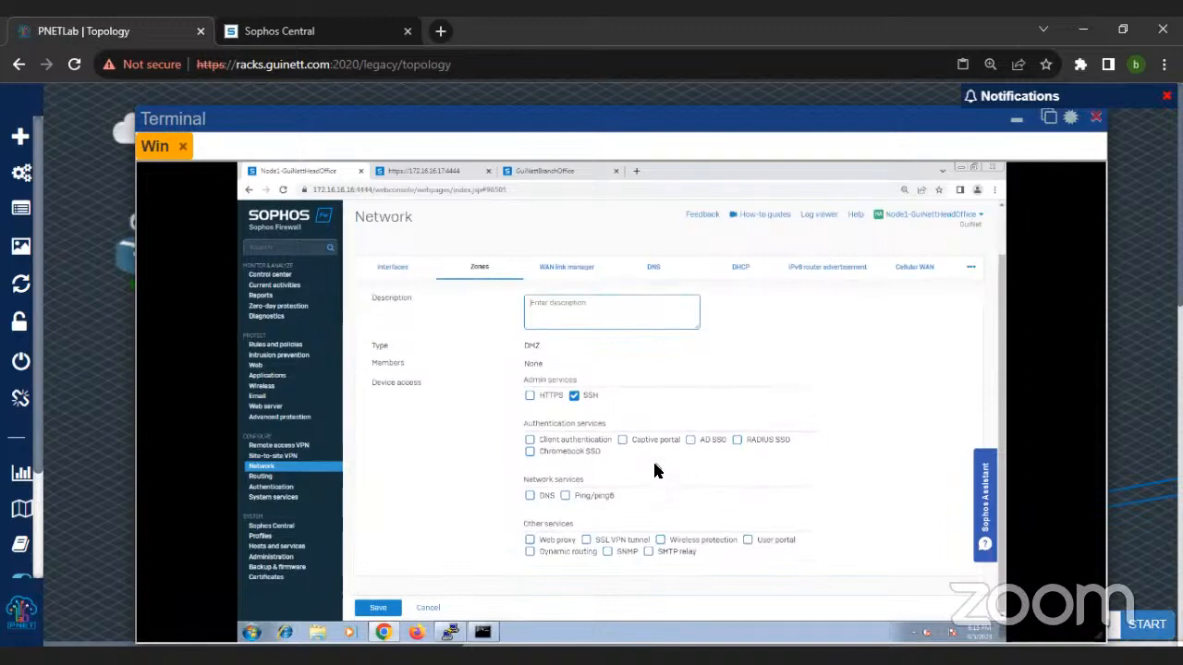
Step: Open the WAN link manager to review the IPv4 gateways, and shift the terminal window slightly to uncover the topology
{"action": "left_click", "coordinate": [566, 277]}
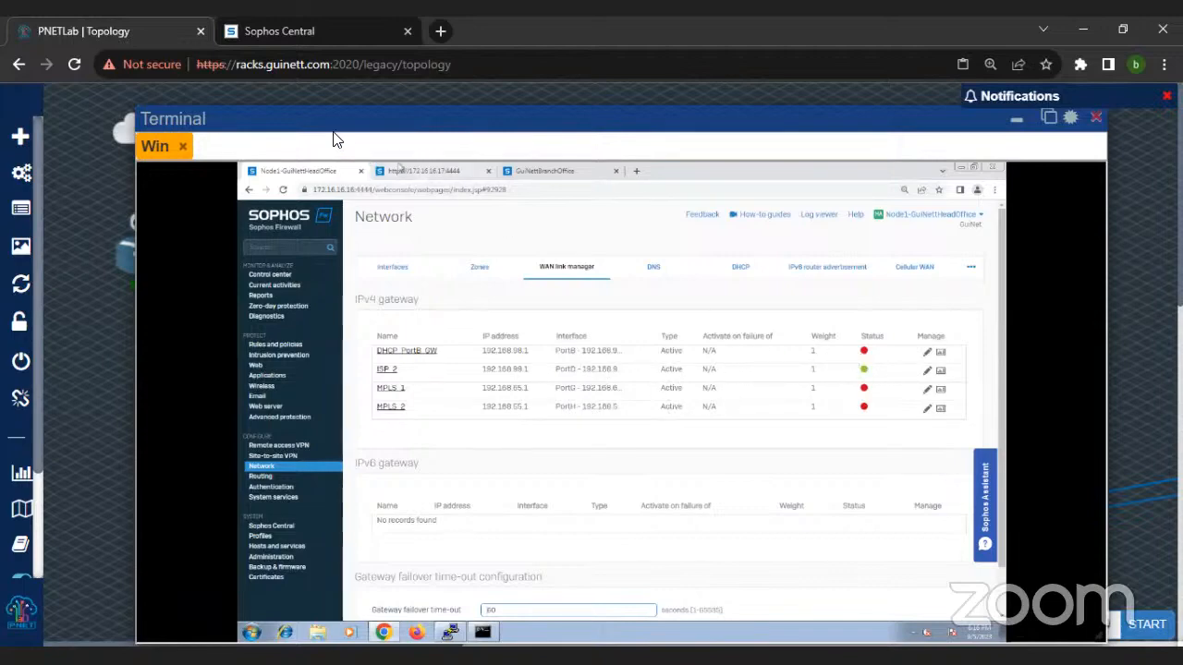
{"action": "mouse_move", "coordinate": [346, 119]}
{"action": "left_mouse_down"}
{"action": "mouse_move", "coordinate": [675, 174]}
{"action": "mouse_move", "coordinate": [373, 160]}
{"action": "mouse_move", "coordinate": [359, 129]}
{"action": "left_mouse_up"}
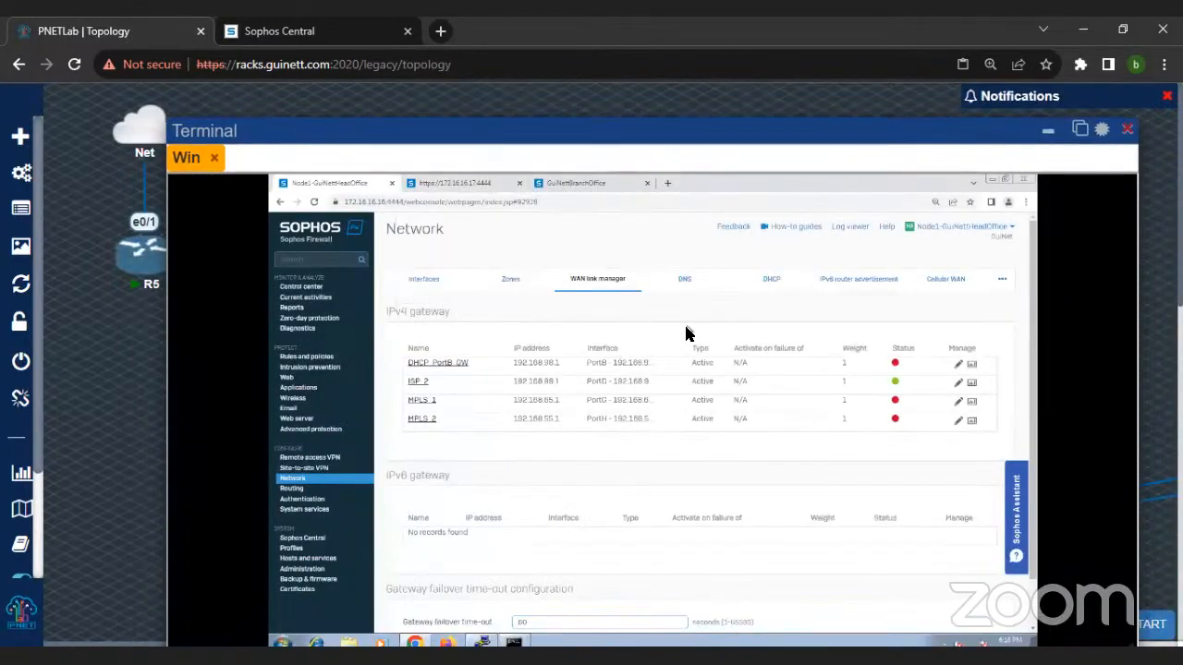
Step: Review the firewall's DNS configuration and its DHCP server settings
{"action": "left_click", "coordinate": [685, 278]}
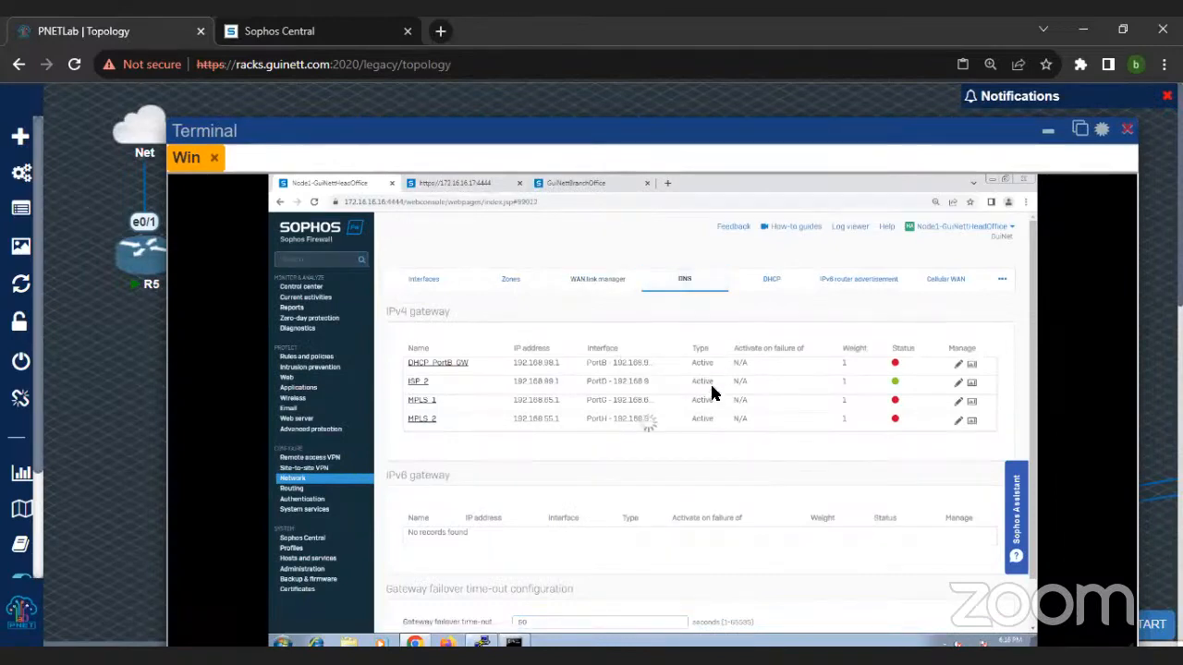
{"action": "scroll", "coordinate": [579, 438], "scroll_direction": "down", "scroll_amount": 1}
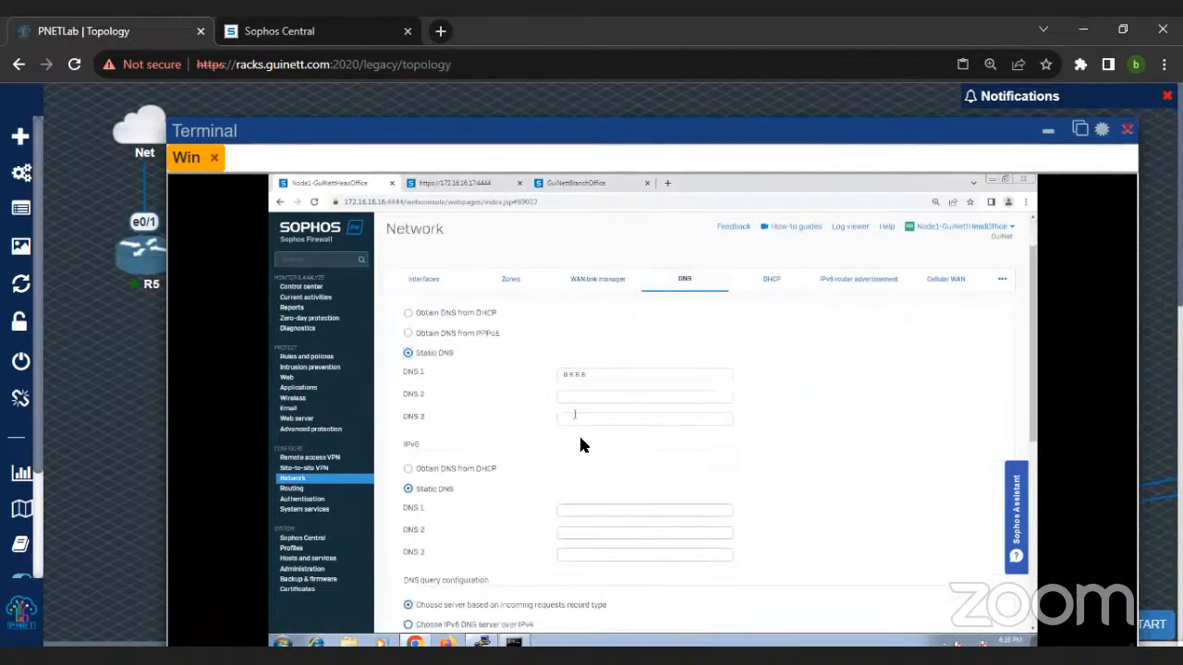
{"action": "scroll", "coordinate": [580, 438], "scroll_direction": "up", "scroll_amount": 1}
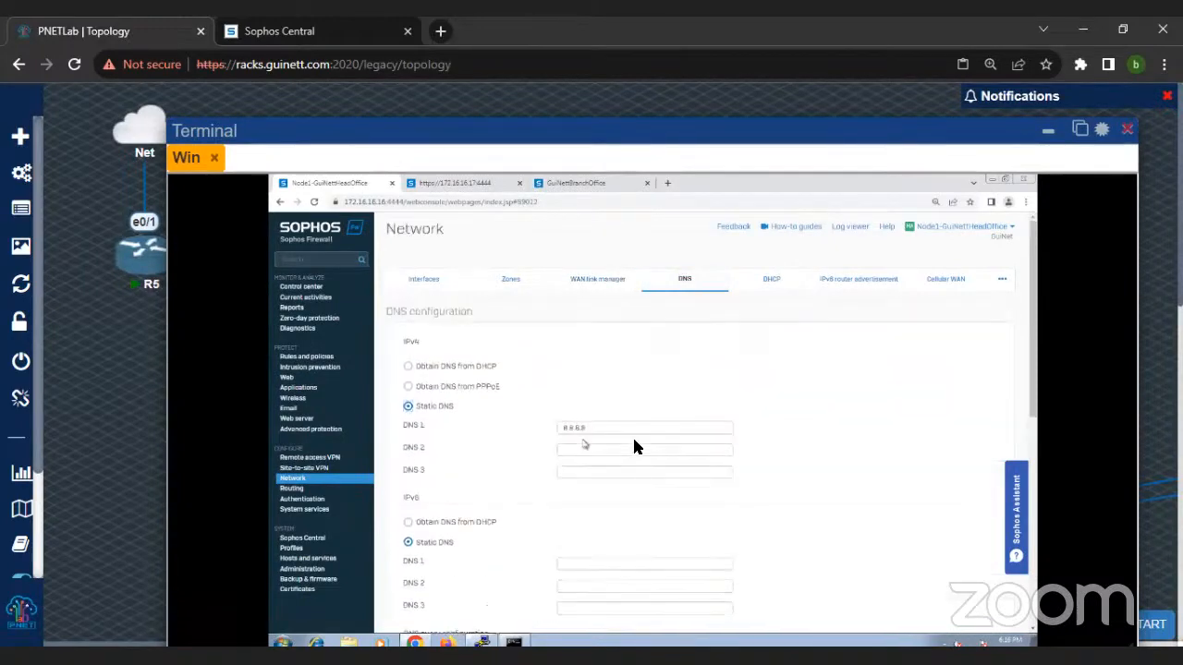
{"action": "left_click", "coordinate": [774, 281]}
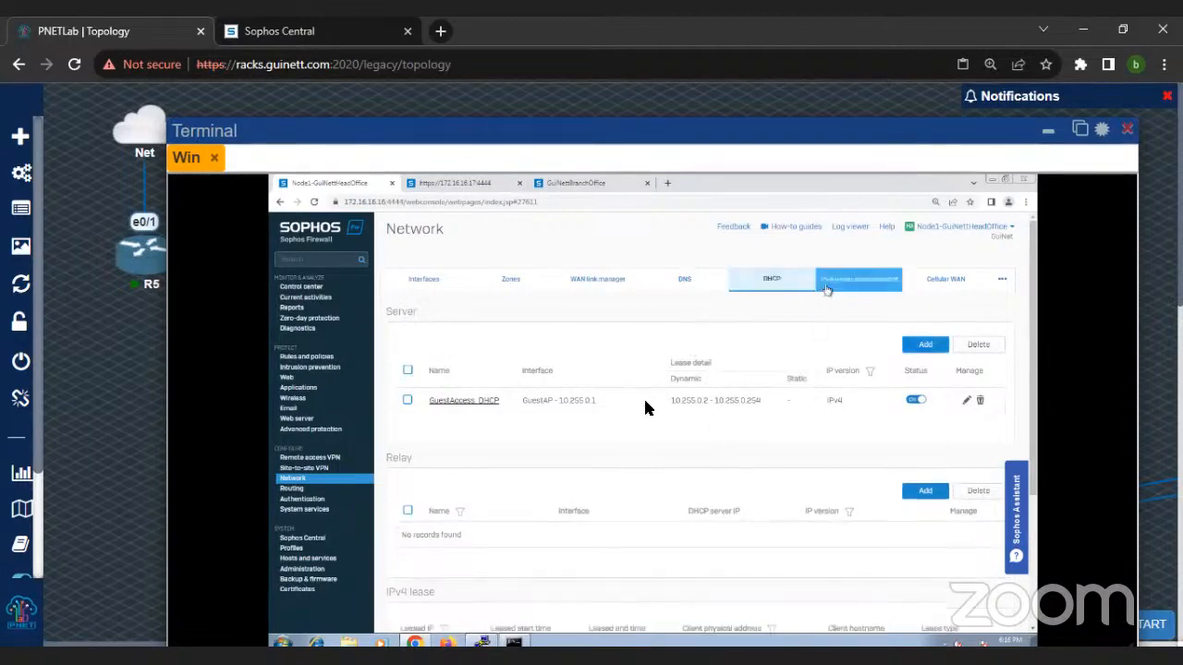
Step: Open the site-to-site VPN page and review the IPsec connections and the Failover group, reloading the IPsec view
{"action": "left_click", "coordinate": [323, 469]}
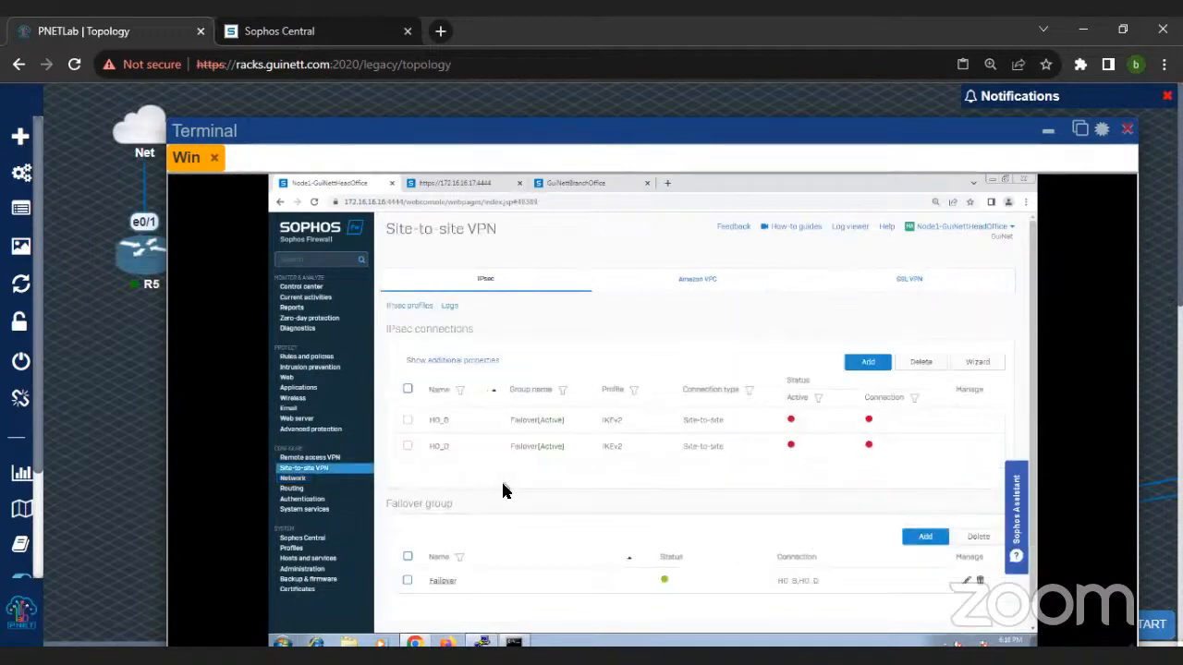
{"action": "scroll", "coordinate": [503, 490], "scroll_direction": "down", "scroll_amount": 1}
{"action": "scroll", "coordinate": [484, 317], "scroll_direction": "up", "scroll_amount": 1}
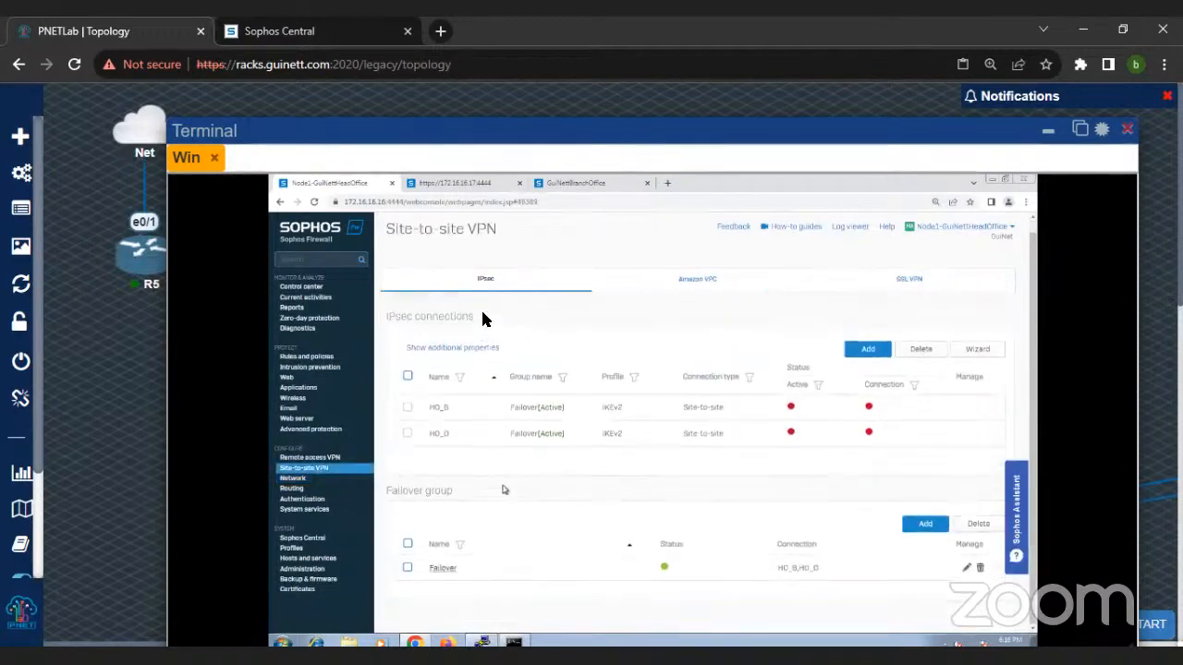
{"action": "left_click", "coordinate": [484, 277]}
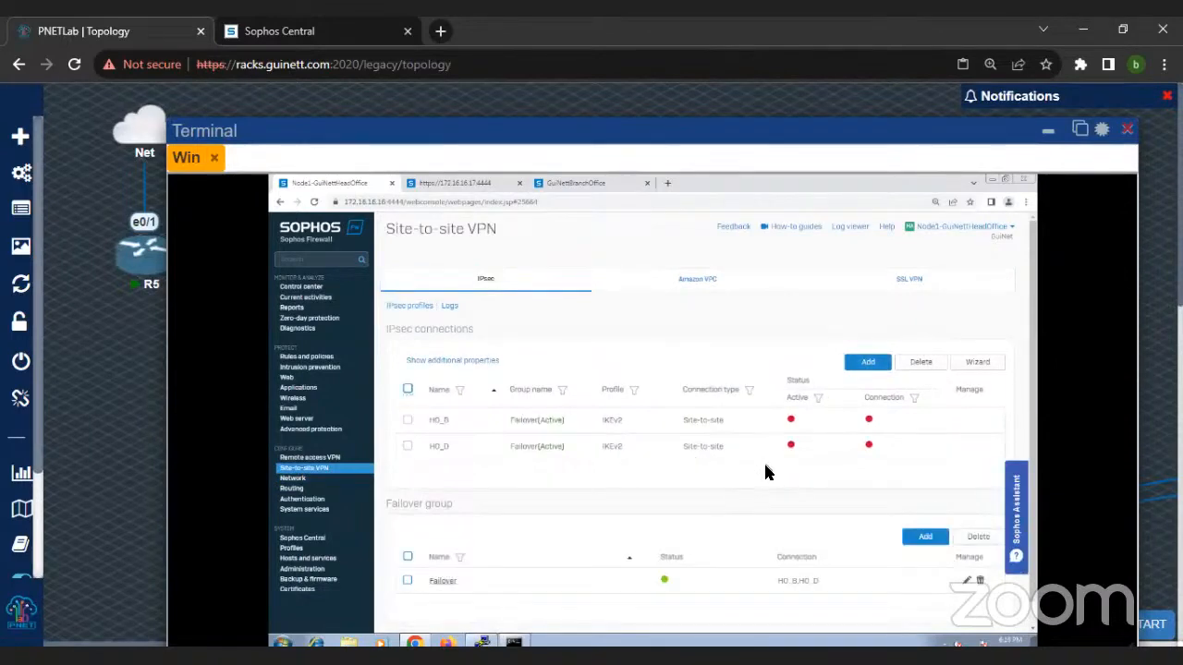
Step: Ping 172.16.17.16 from the Windows client's command prompt
{"action": "left_click", "coordinate": [516, 644]}
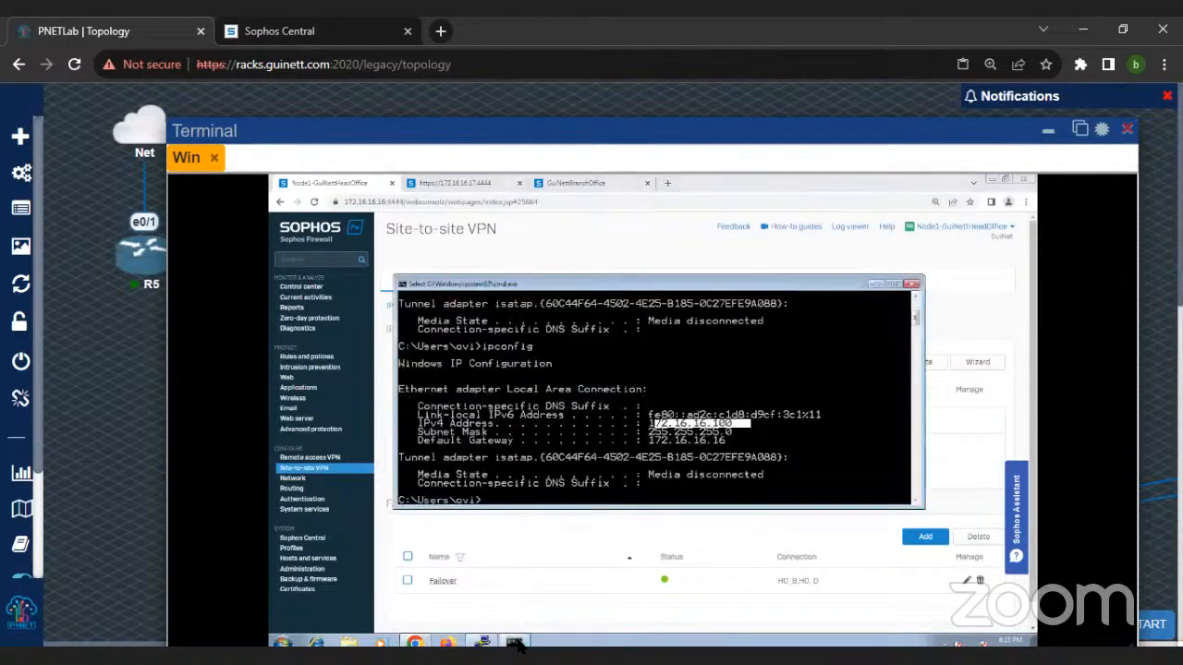
{"action": "key", "text": "Up"}
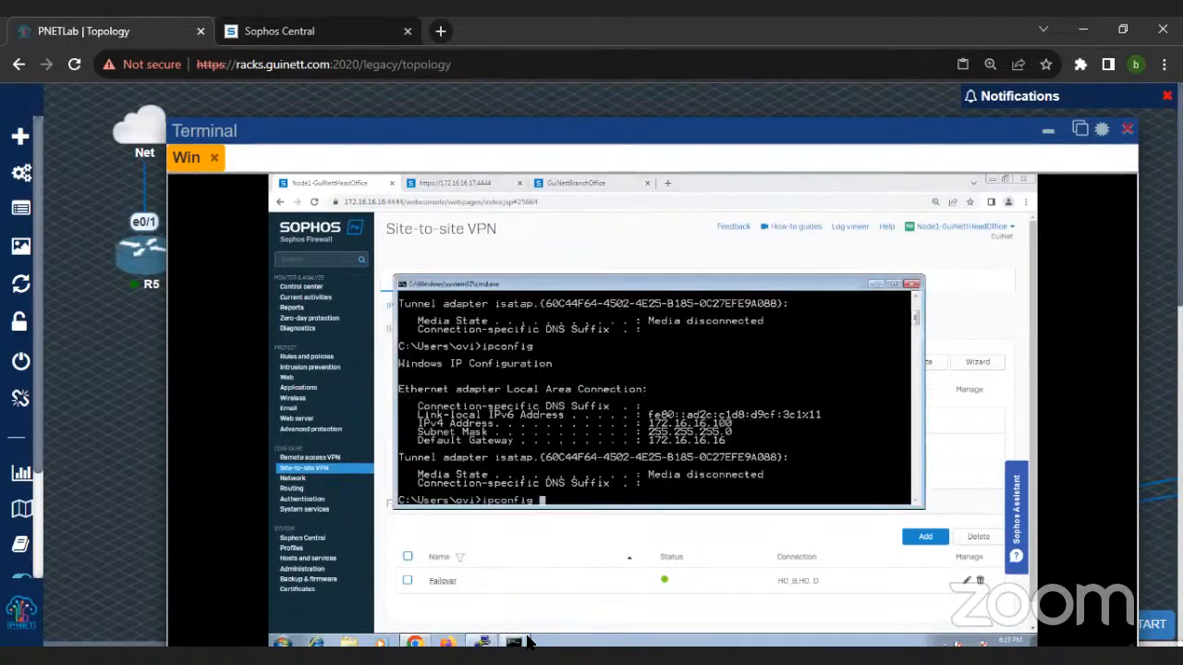
{"action": "key", "text": "BackSpace"}
{"action": "key", "text": "BackSpace"}
{"action": "key", "text": "BackSpace"}
{"action": "key", "text": "BackSpace"}
{"action": "key", "text": "BackSpace"}
{"action": "type", "text": "ping 172.16.16.16"}
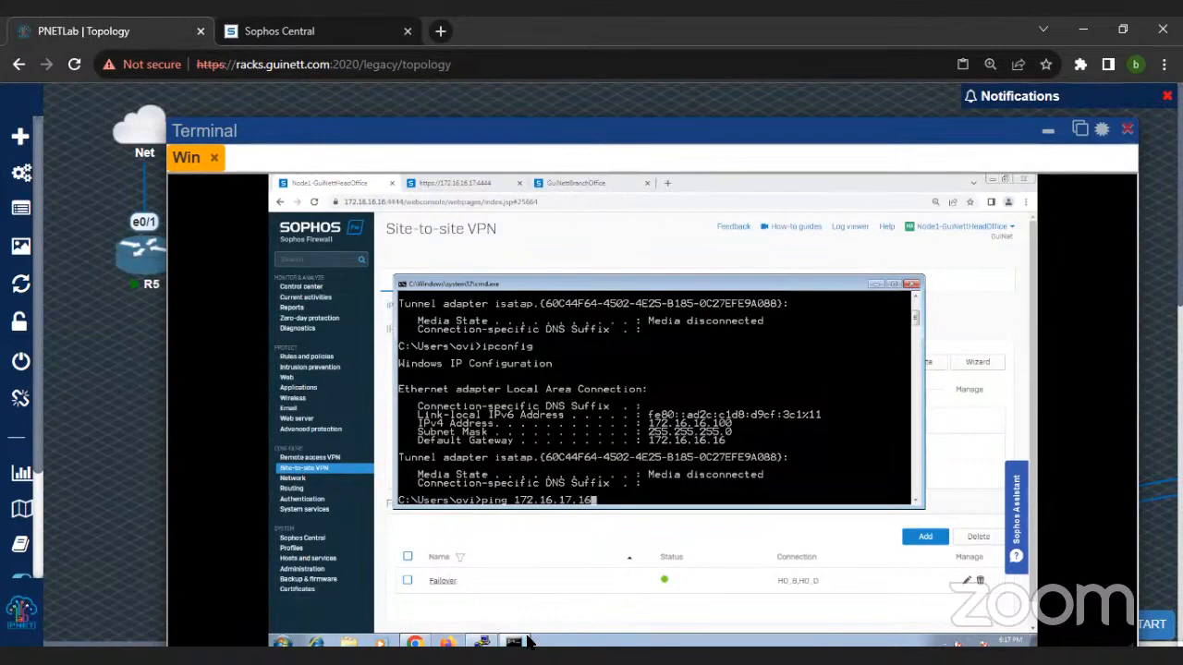
{"action": "key", "text": "Return"}
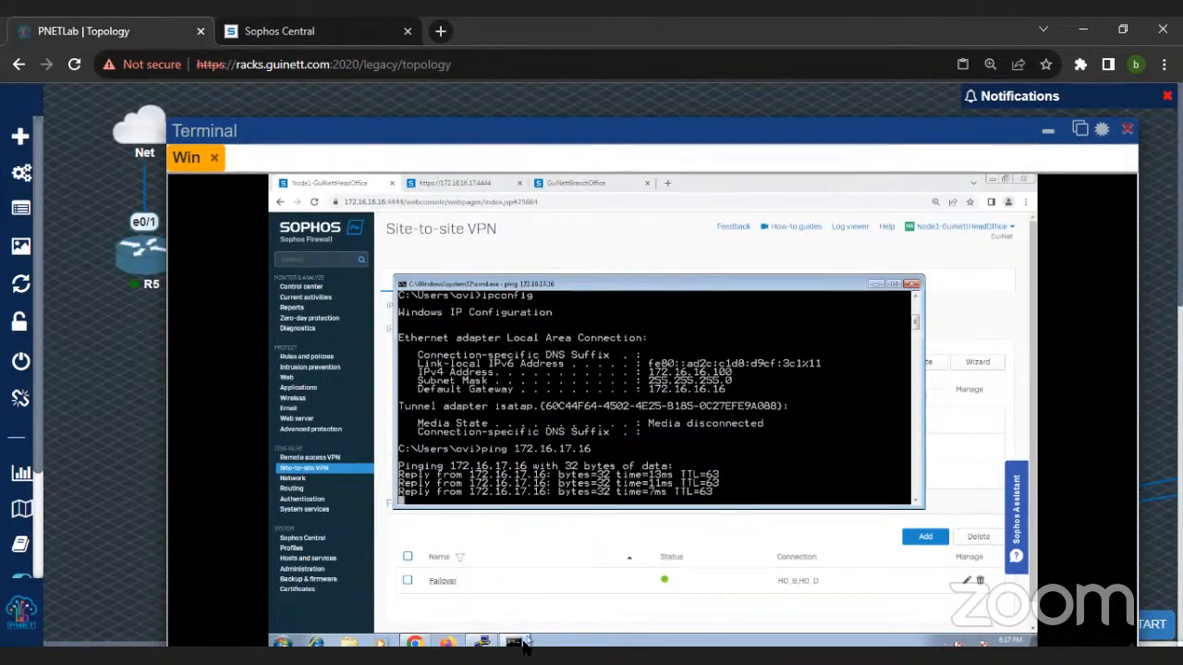
Step: Configure the Diagnostics packet capture filter with the BPF string "host 172.16.17.16 and proto ICMP" and save it
{"action": "left_click", "coordinate": [313, 330]}
{"action": "left_click", "coordinate": [790, 280]}
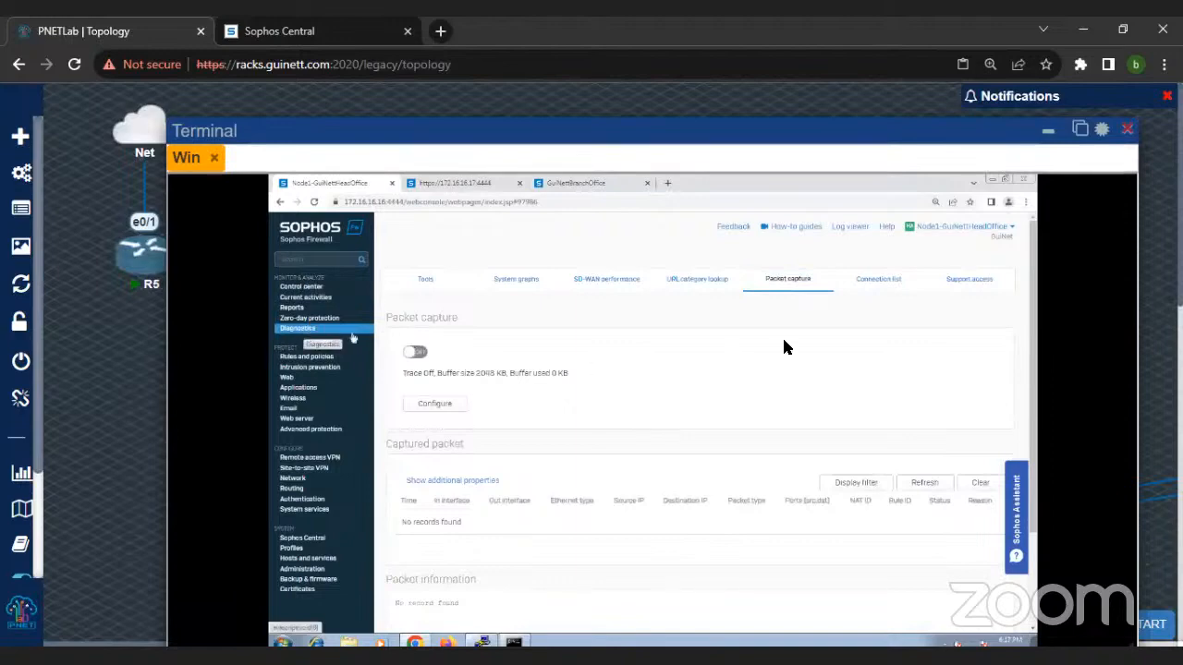
{"action": "left_click", "coordinate": [433, 406]}
{"action": "left_click", "coordinate": [622, 451]}
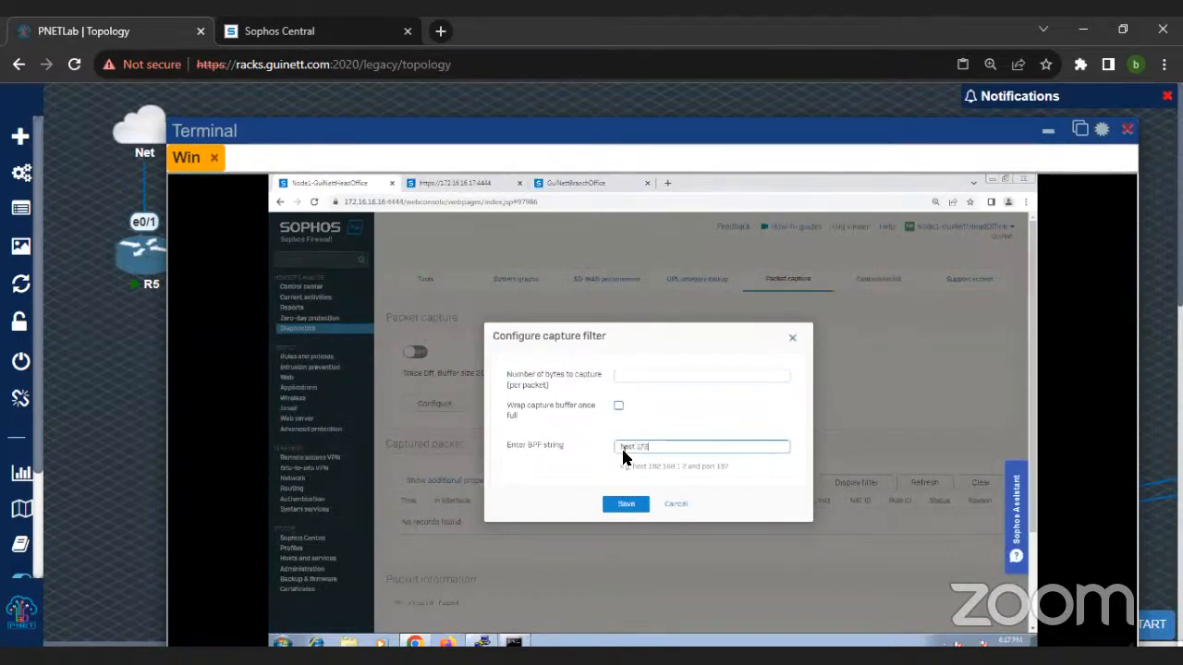
{"action": "type", "text": "172.16.17.15"}
{"action": "key", "text": "BackSpace"}
{"action": "type", "text": "6 and proto ICMP"}
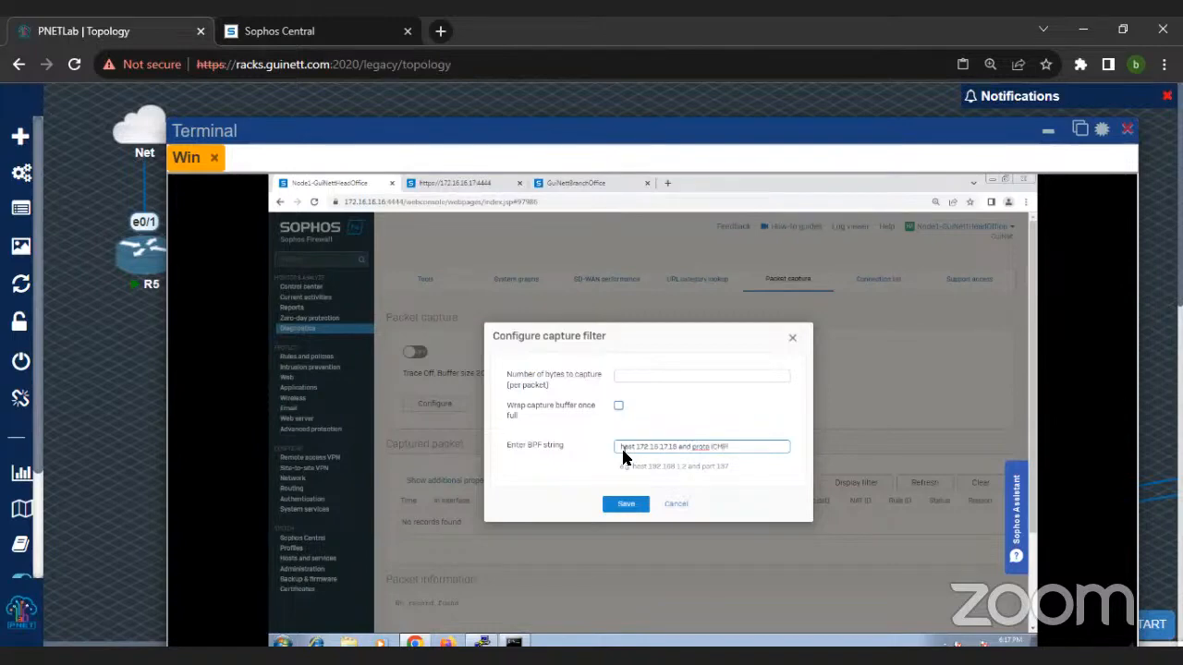
{"action": "left_click", "coordinate": [628, 511]}
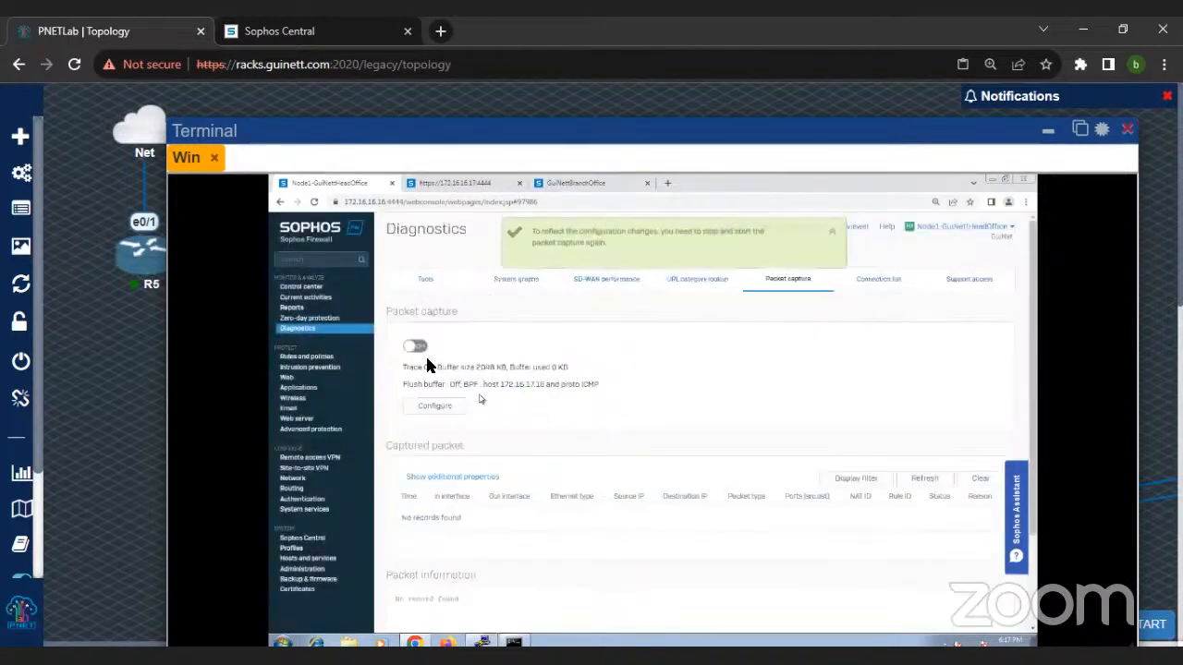
Step: Turn on the packet capture, refresh the captured packet list and review its entries
{"action": "left_click", "coordinate": [414, 347]}
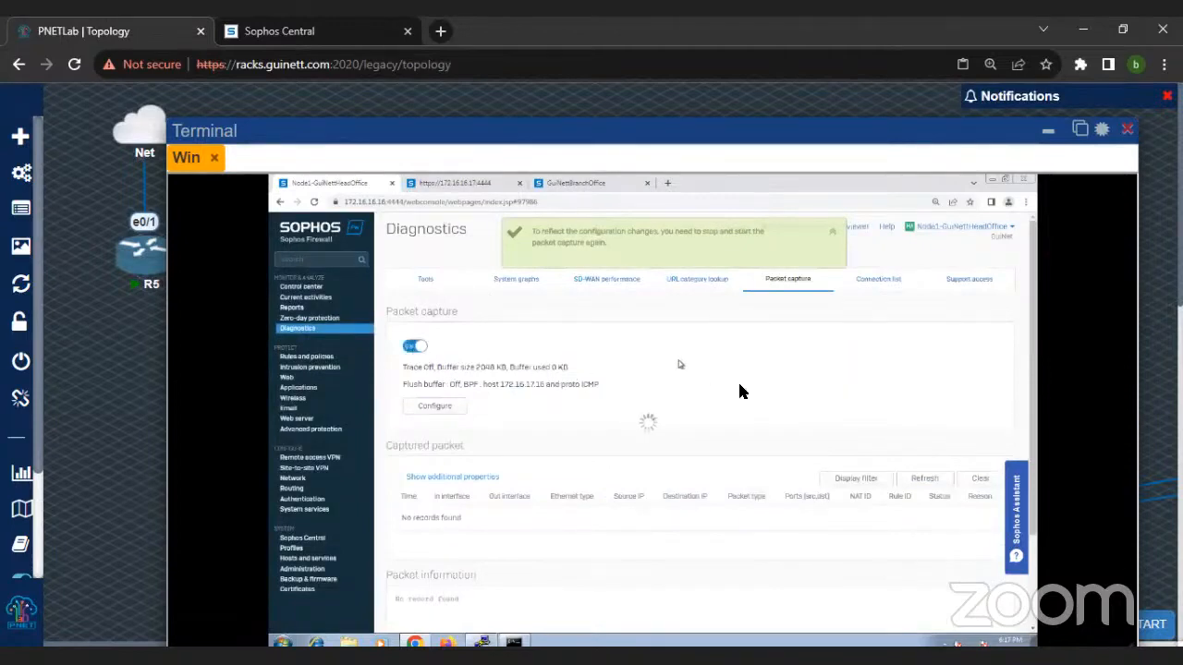
{"action": "scroll", "coordinate": [740, 385], "scroll_direction": "down", "scroll_amount": 1}
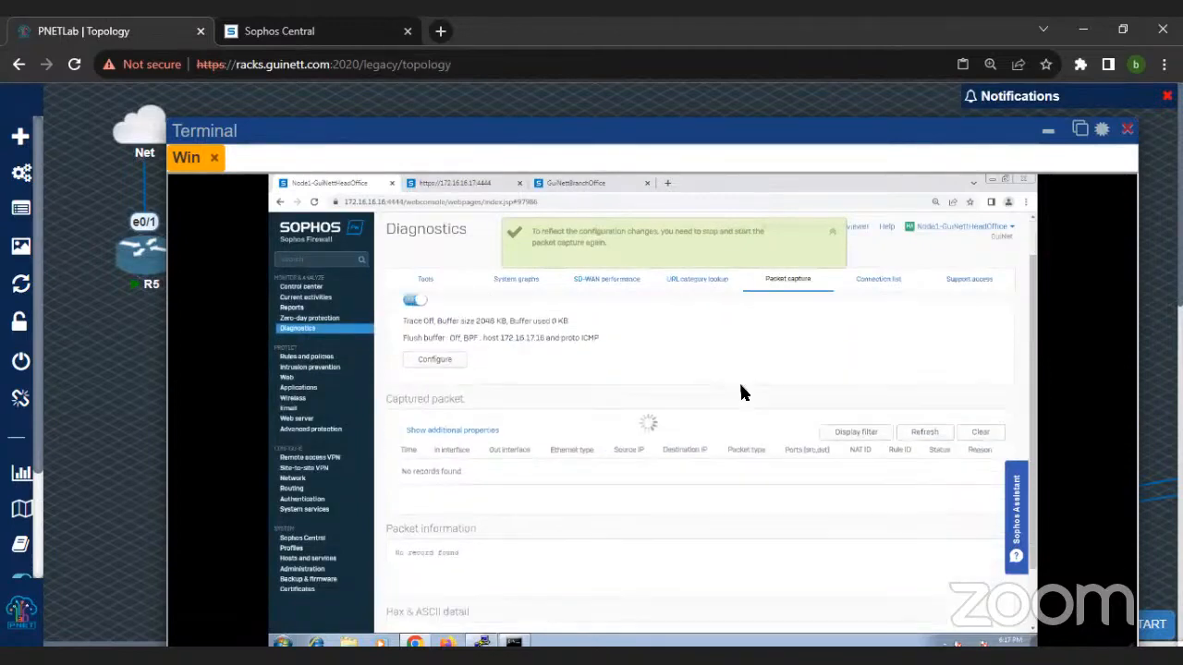
{"action": "left_click", "coordinate": [924, 424]}
{"action": "scroll", "coordinate": [762, 423], "scroll_direction": "down", "scroll_amount": 3}
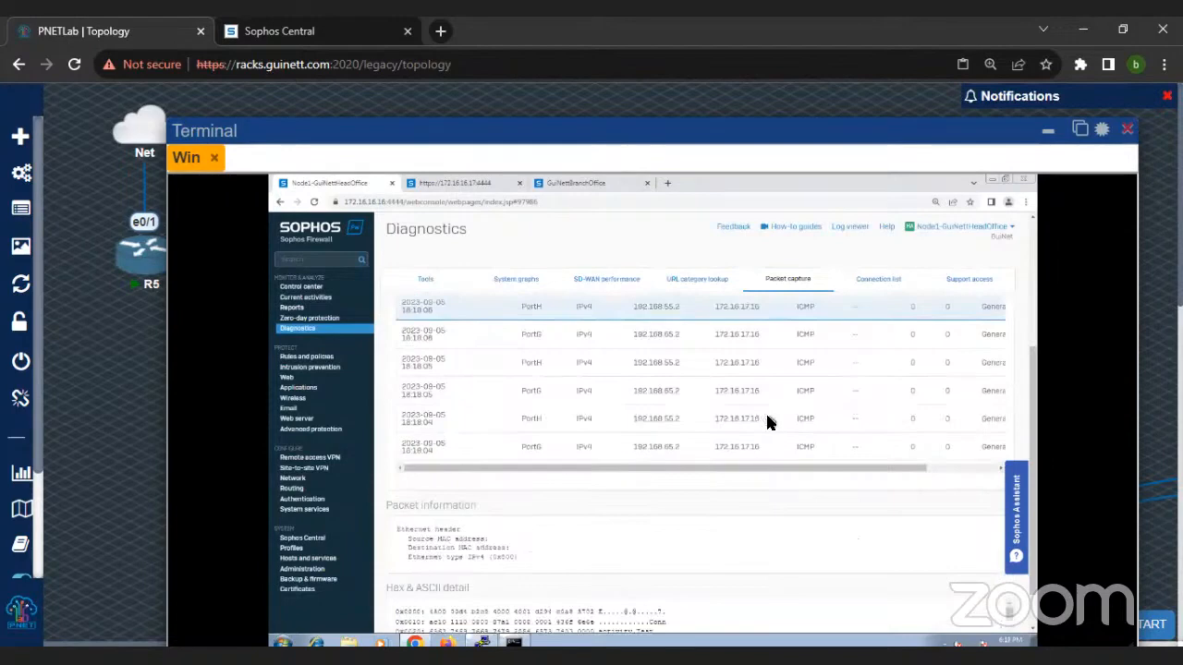
{"action": "scroll", "coordinate": [767, 422], "scroll_direction": "up", "scroll_amount": 1}
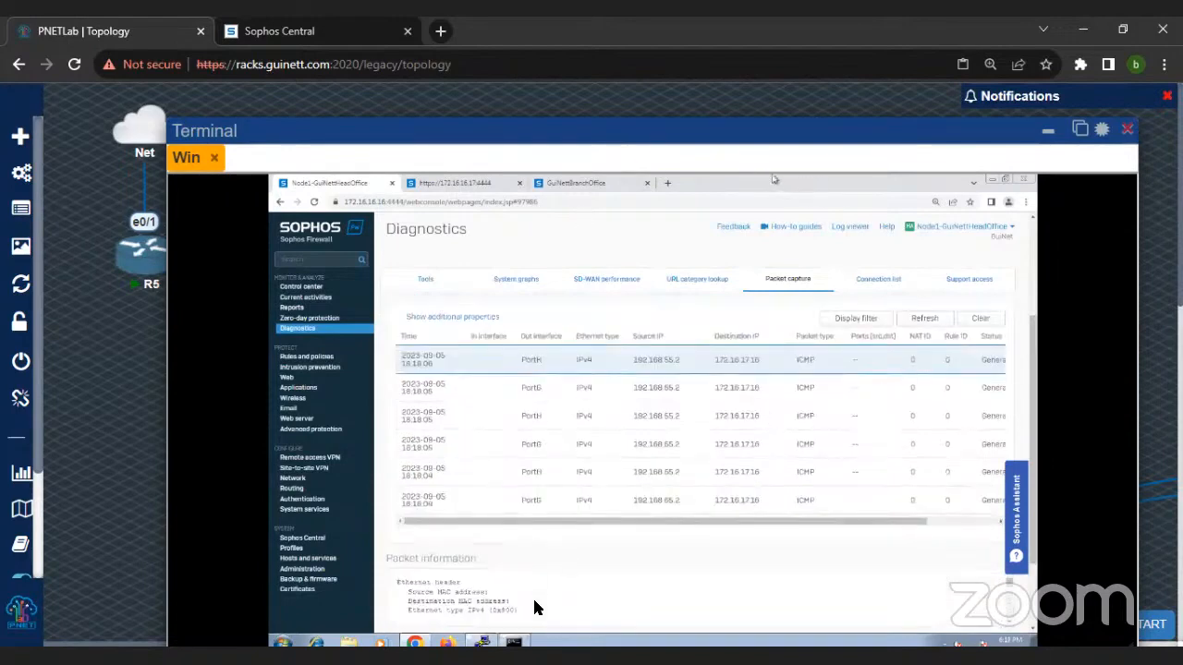
Step: Start a continuous ping to 172.16.17.16 with the -t option in the Windows client's command prompt
{"action": "left_click", "coordinate": [513, 642]}
{"action": "key", "text": "Up"}
{"action": "type", "text": "-t"}
{"action": "key", "text": "Return"}
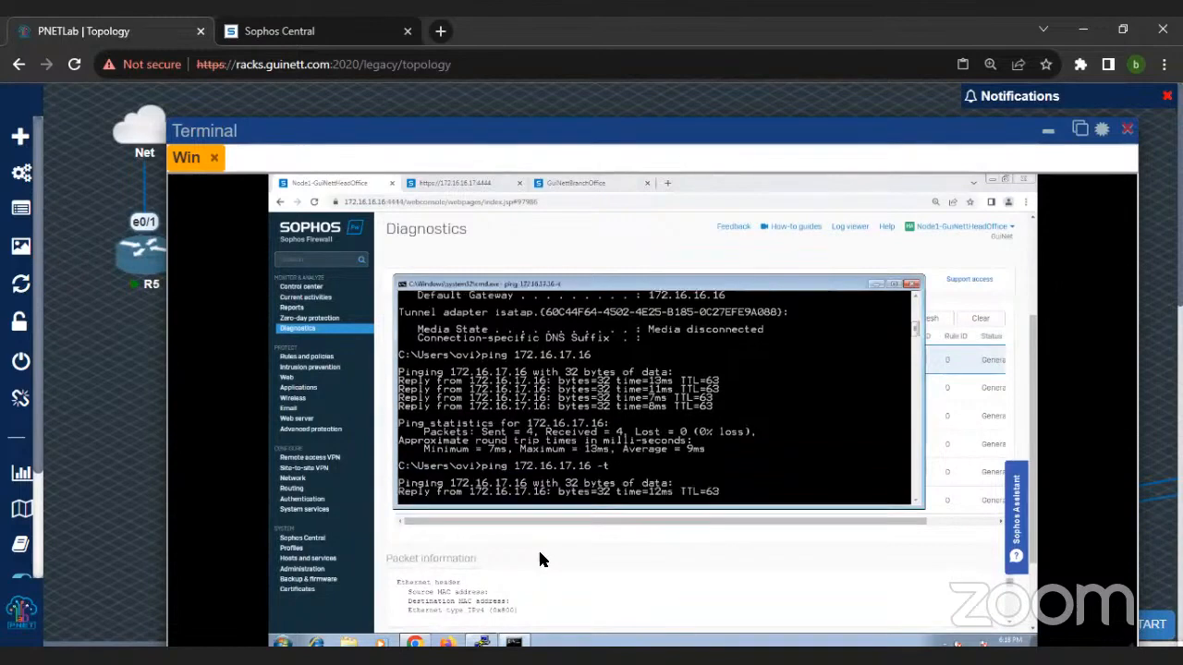
Step: Refresh the captured packets, examine their in and out interfaces, and check the running ping
{"action": "left_click", "coordinate": [935, 322]}
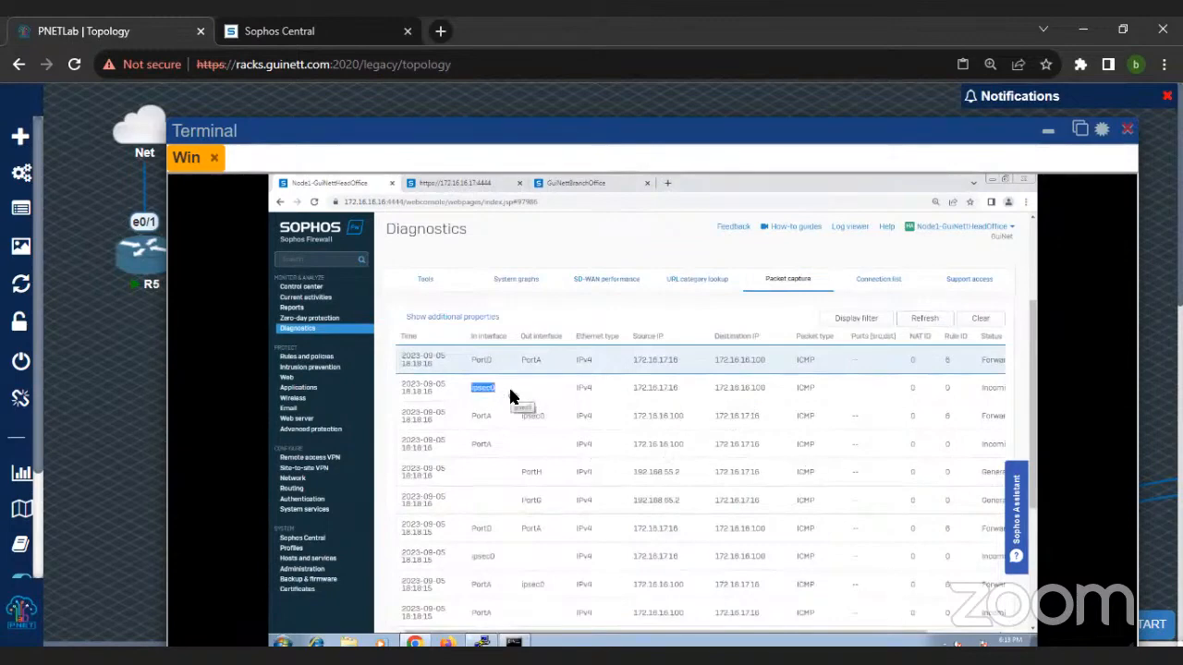
{"action": "left_click_drag", "start_coordinate": [586, 132], "coordinate": [591, 100]}
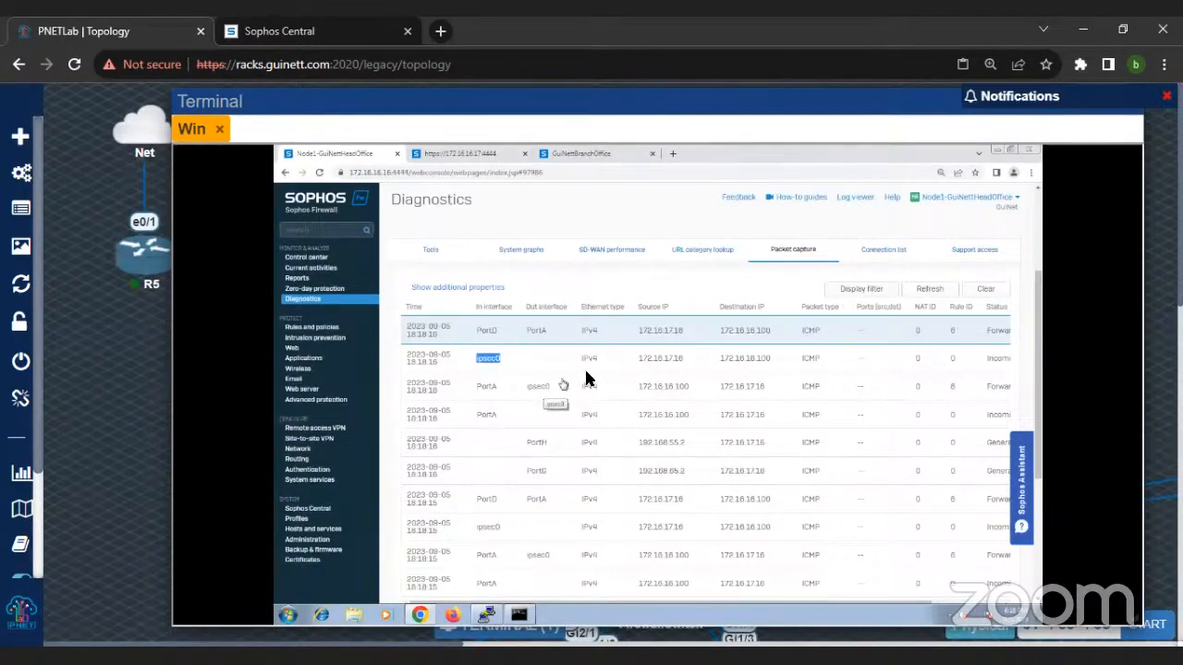
{"action": "scroll", "coordinate": [507, 431], "scroll_direction": "down", "scroll_amount": 2}
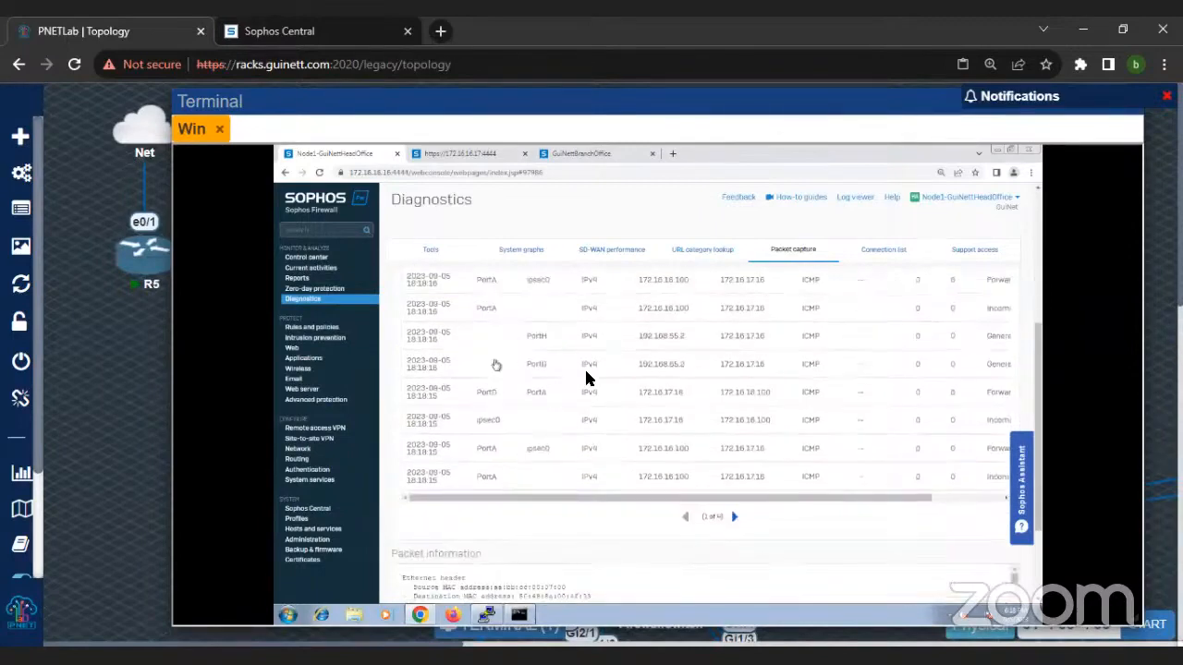
{"action": "scroll", "coordinate": [646, 460], "scroll_direction": "up", "scroll_amount": 2}
{"action": "left_click", "coordinate": [519, 615]}
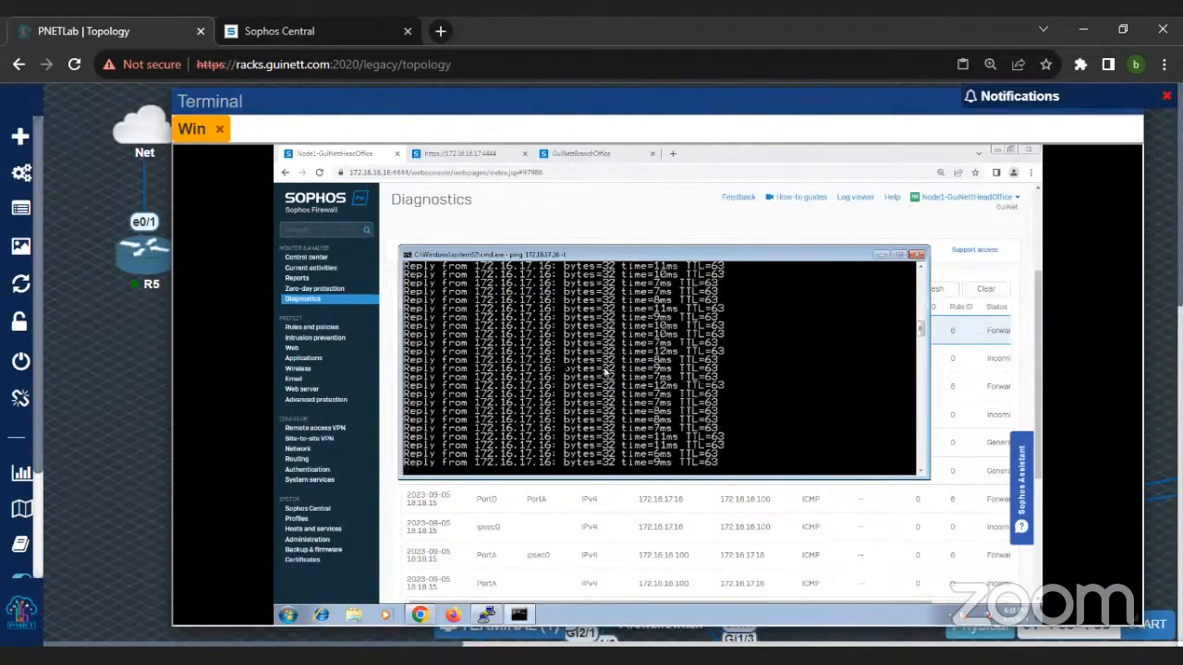
Step: Check the 172.16.16.17 login page and the branch-office firewall, declining its firmware upgrade, and return to the head-office packet capture
{"action": "left_click", "coordinate": [465, 154]}
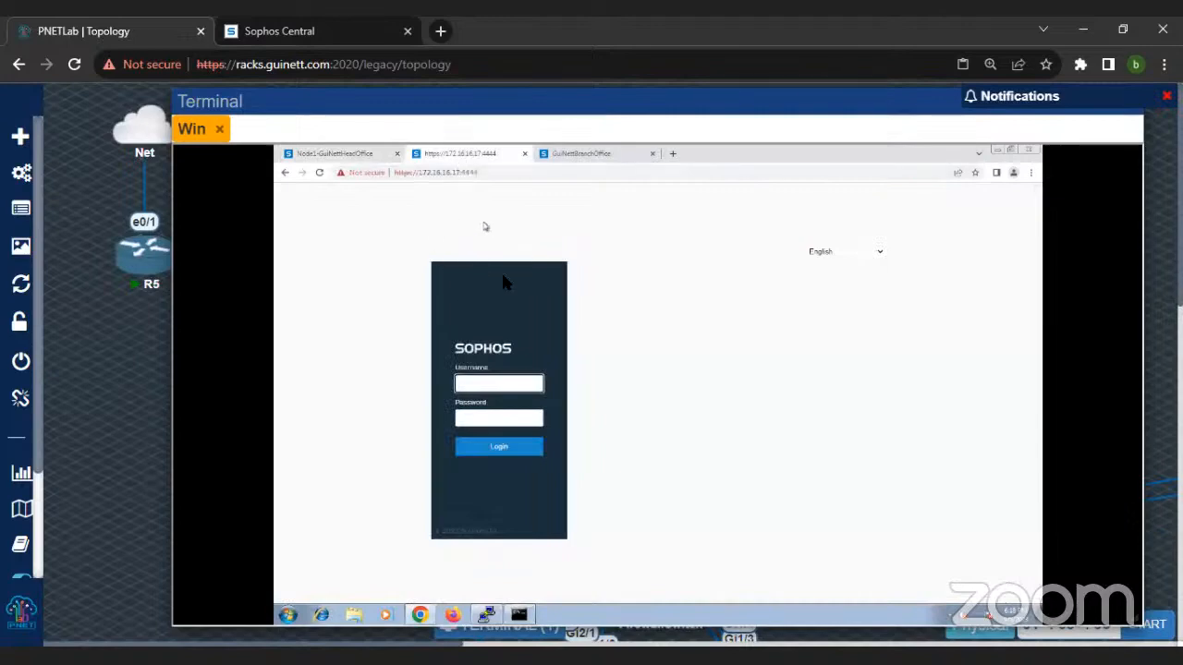
{"action": "left_click", "coordinate": [321, 177]}
{"action": "left_click", "coordinate": [589, 157]}
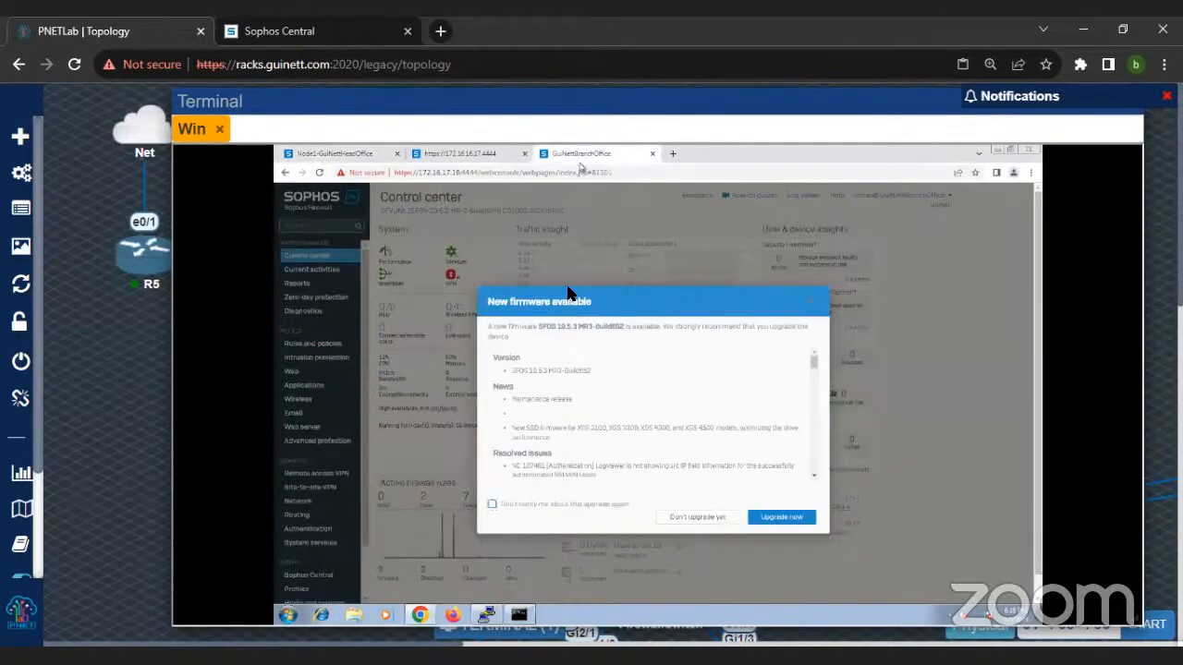
{"action": "left_click", "coordinate": [698, 517]}
{"action": "double_click", "coordinate": [440, 174]}
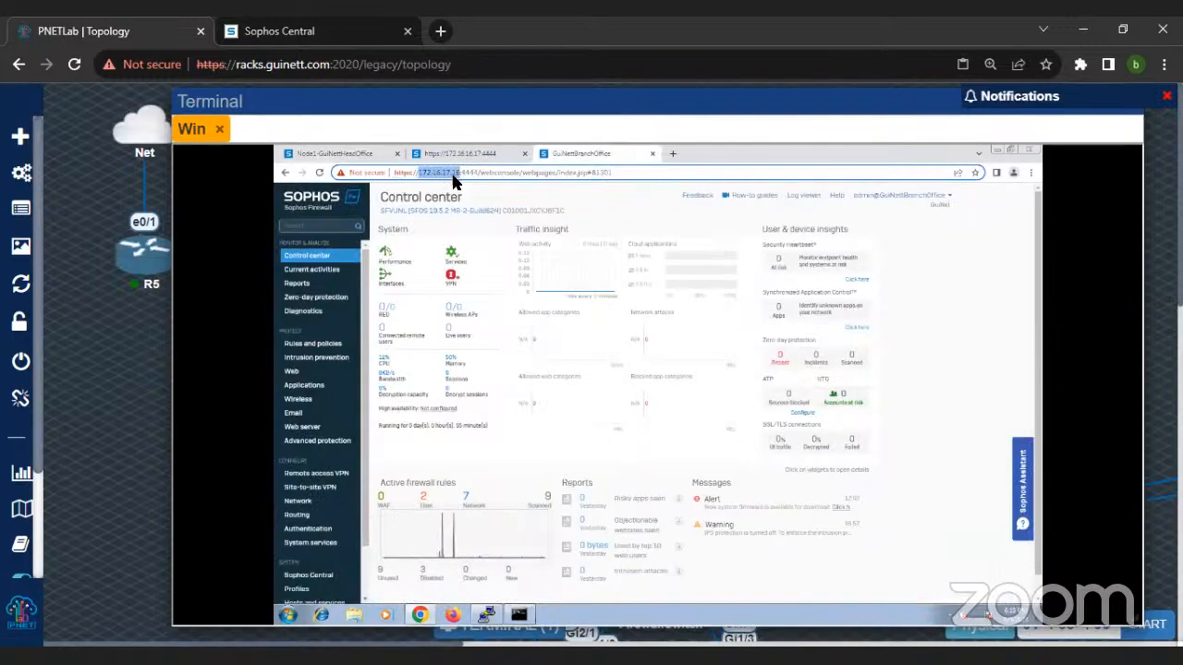
{"action": "left_click", "coordinate": [351, 159]}
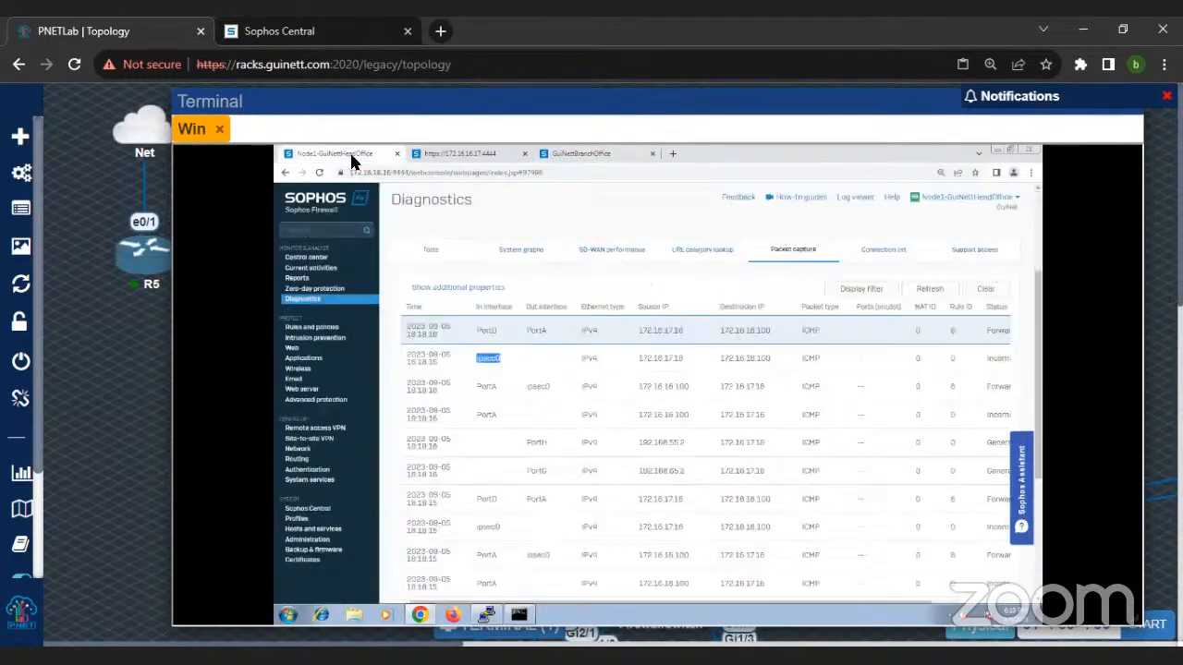
Step: Open a new command prompt on the Windows client and start a continuous ping to 8.8.8.8 with the -t option
{"action": "mouse_move", "coordinate": [484, 621]}
{"action": "left_click_drag", "start_coordinate": [854, 104], "coordinate": [798, 128]}
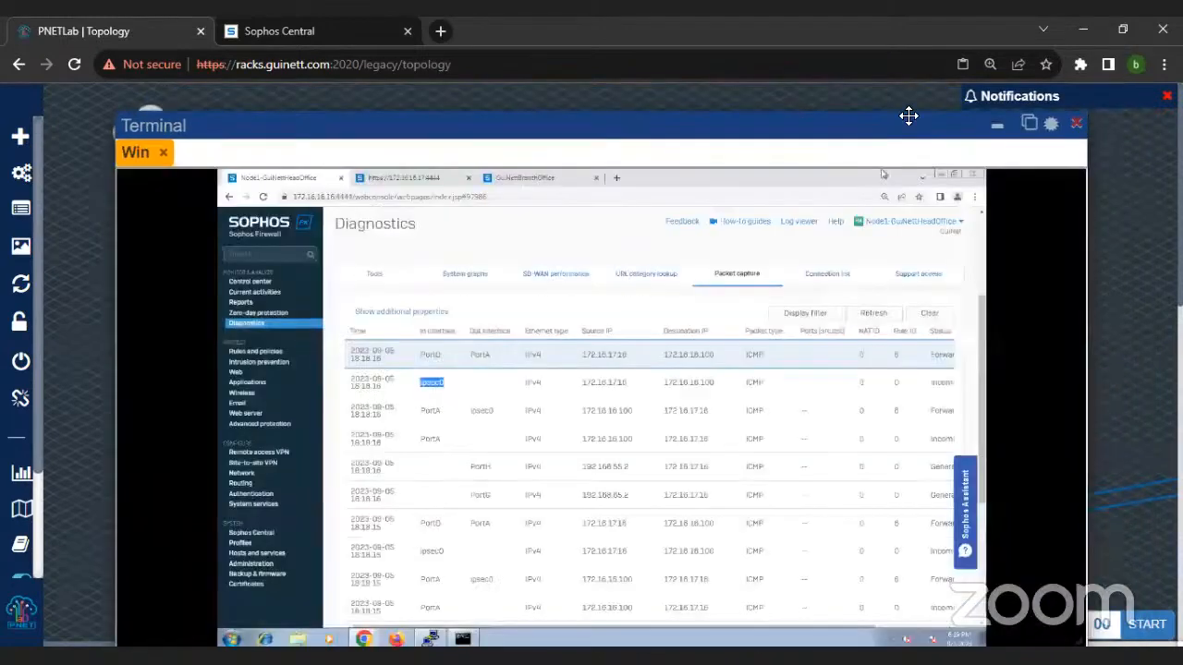
{"action": "left_click_drag", "start_coordinate": [675, 134], "coordinate": [745, 108]}
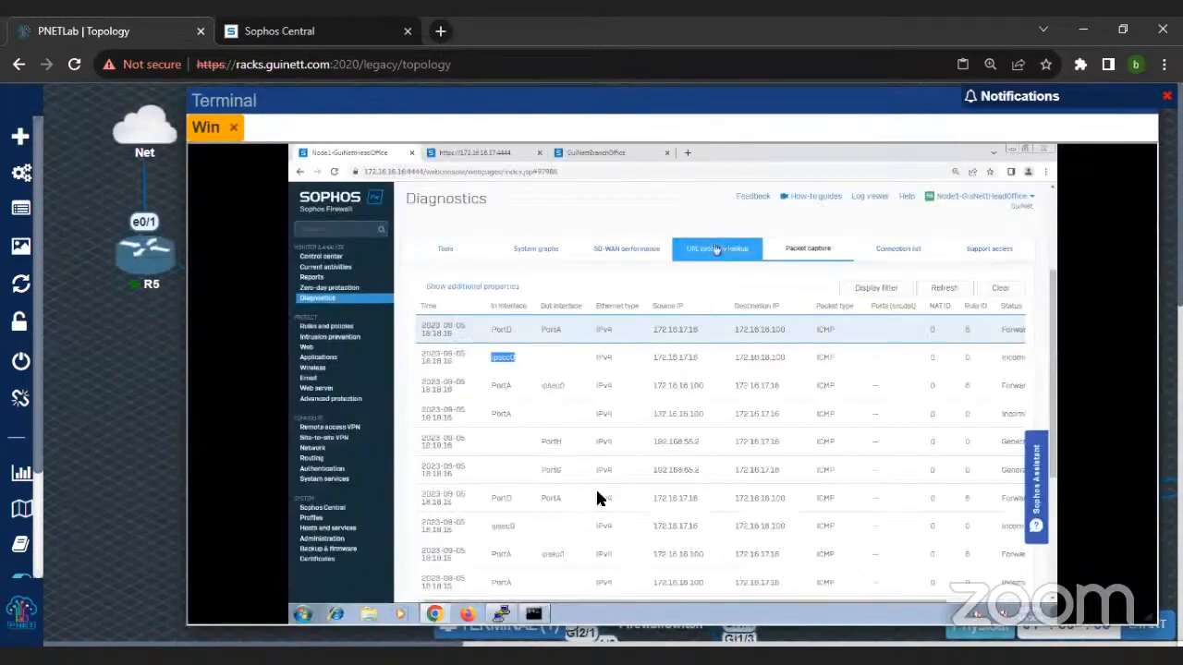
{"action": "left_click", "coordinate": [304, 617]}
{"action": "type", "text": "cmd"}
{"action": "key", "text": "Return"}
{"action": "type", "text": "ping 8.8.8.8 -t"}
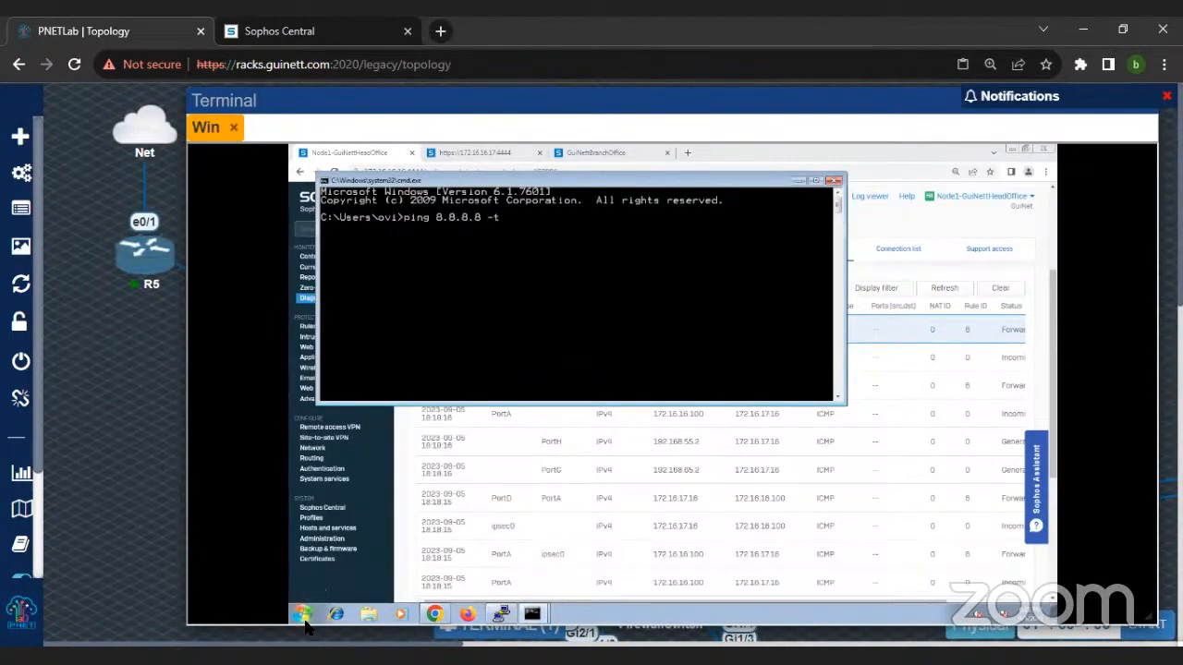
{"action": "key", "text": "Return"}
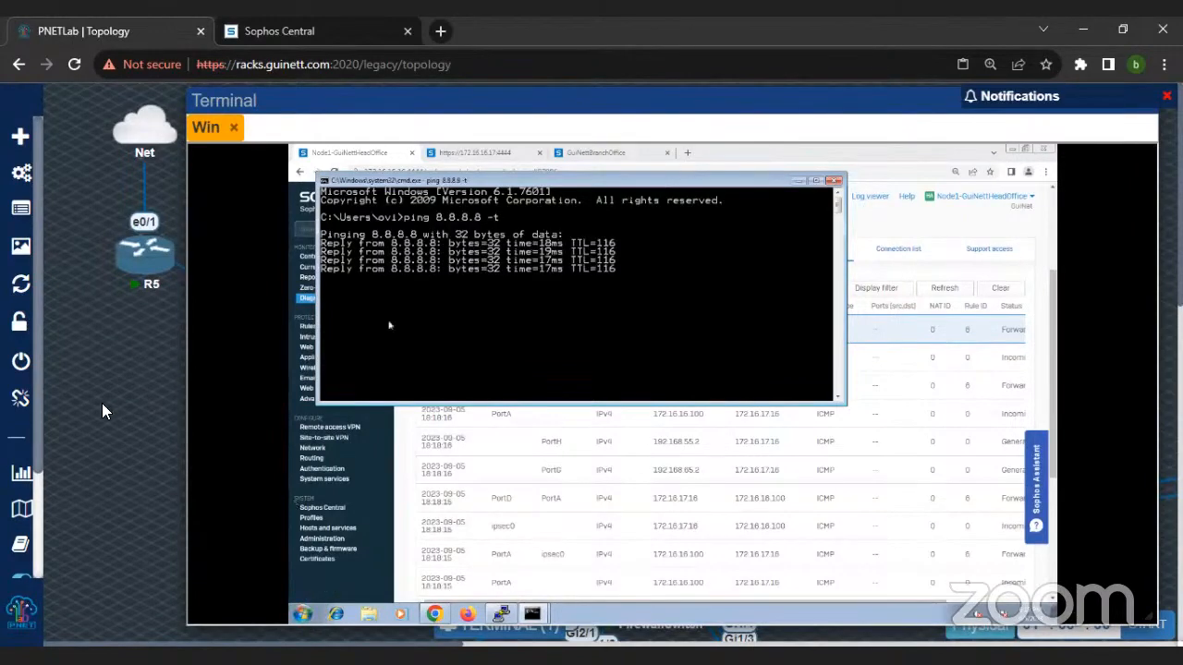
Step: Minimize the Win terminal, examine the head-office topology, and bring up the node actions for SophosXG (3)
{"action": "scroll", "coordinate": [131, 379], "scroll_direction": "down", "scroll_amount": 3}
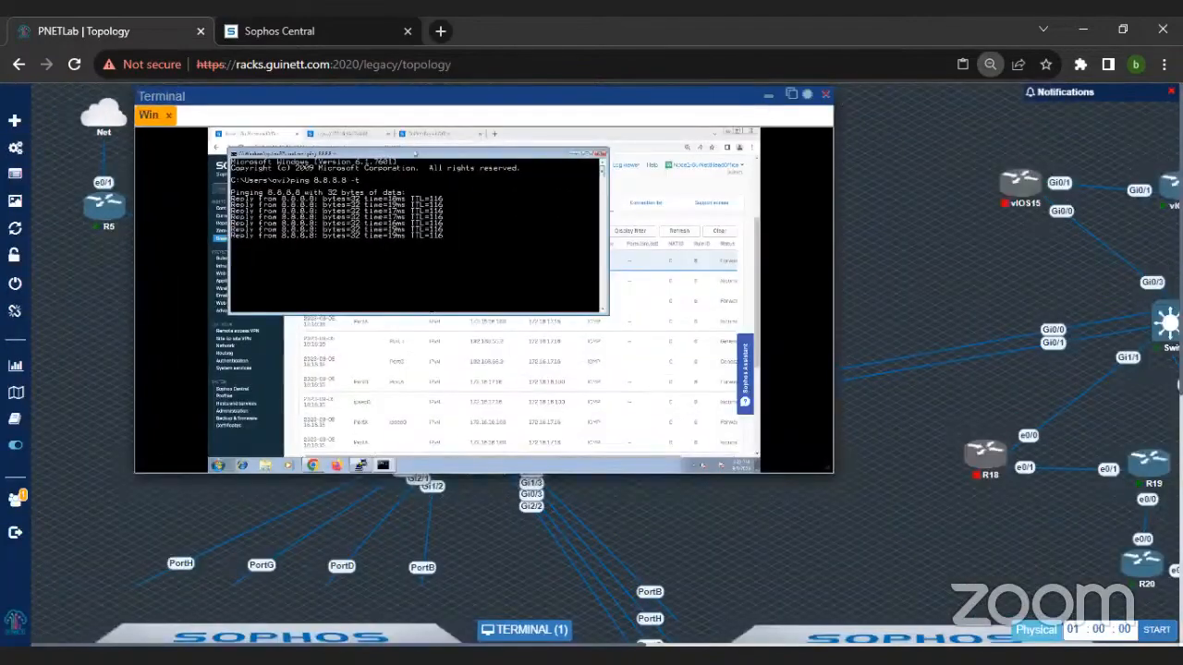
{"action": "left_click", "coordinate": [767, 96]}
{"action": "scroll", "coordinate": [335, 290], "scroll_direction": "down", "scroll_amount": 5}
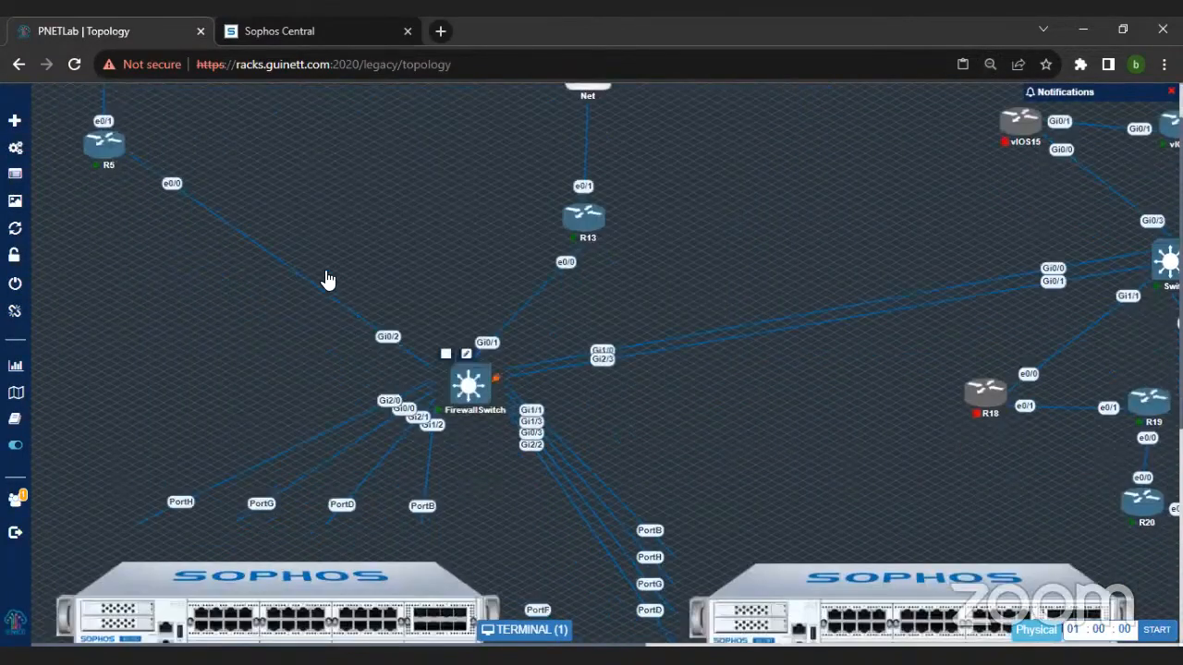
{"action": "scroll", "coordinate": [286, 294], "scroll_direction": "down", "scroll_amount": 1}
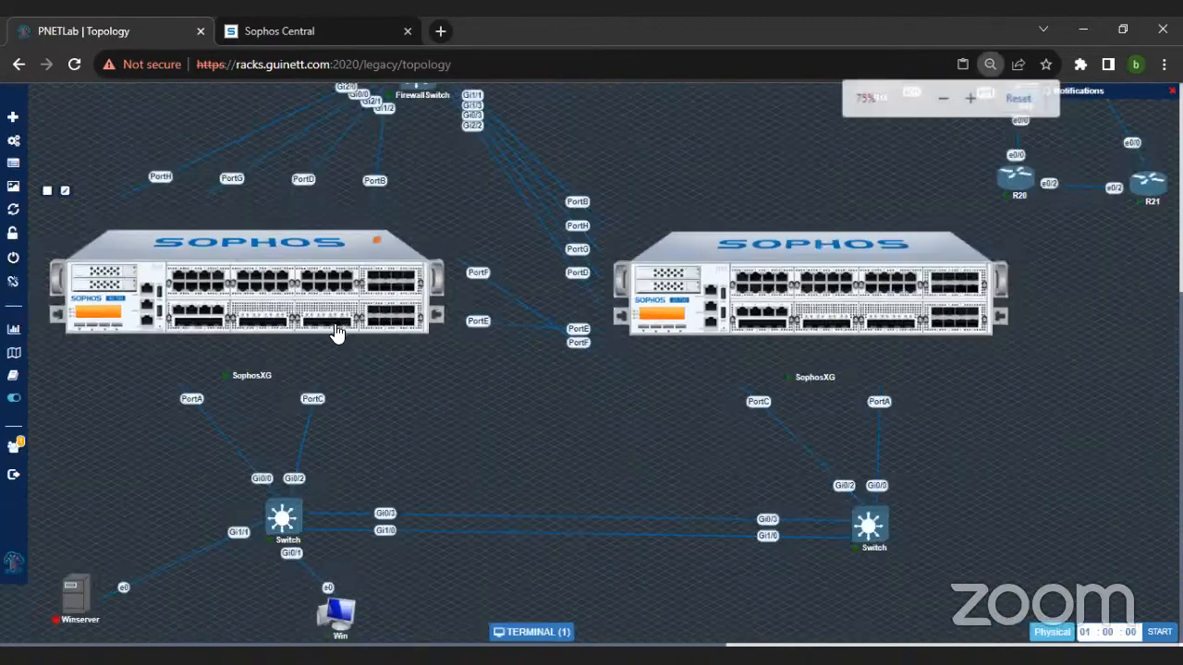
{"action": "scroll", "coordinate": [336, 340], "scroll_direction": "down", "scroll_amount": 1}
{"action": "right_click", "coordinate": [336, 340]}
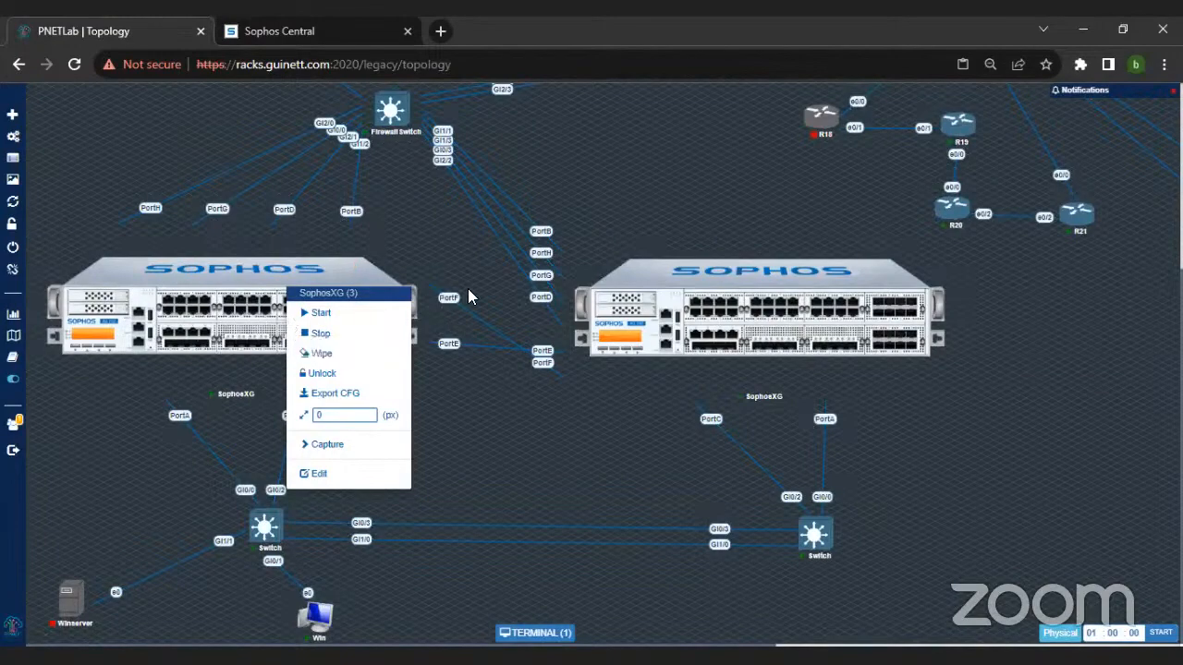
{"action": "scroll", "coordinate": [523, 365], "scroll_direction": "down", "scroll_amount": 1}
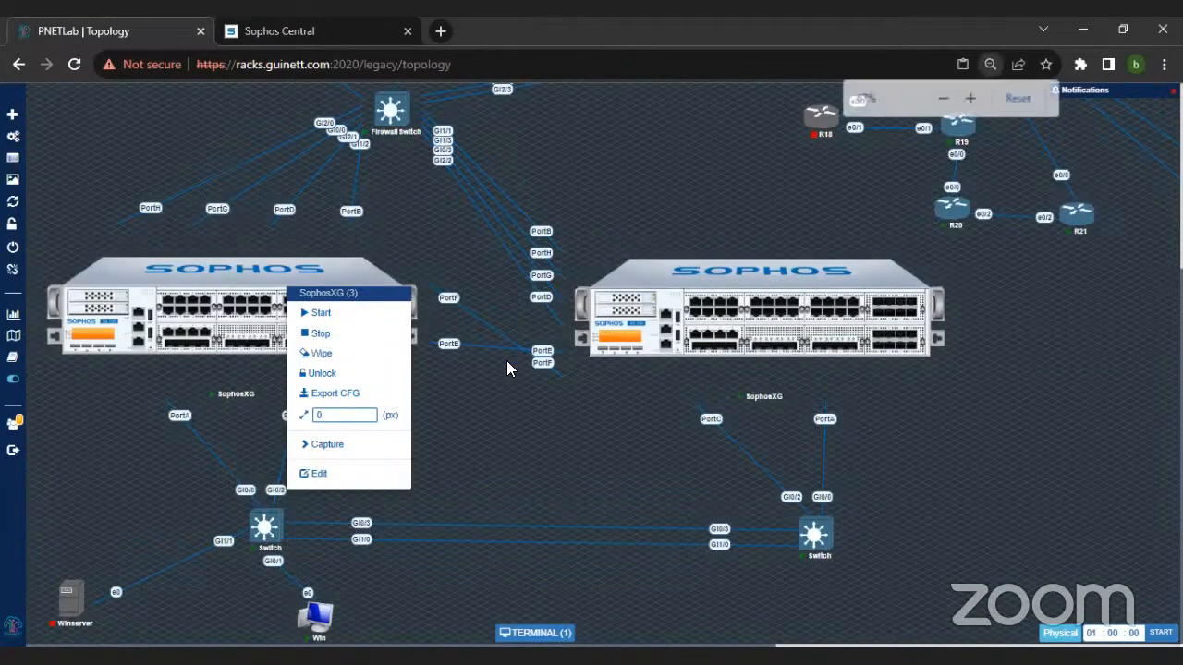
{"action": "scroll", "coordinate": [506, 360], "scroll_direction": "down", "scroll_amount": 1}
{"action": "scroll", "coordinate": [539, 626], "scroll_direction": "up", "scroll_amount": 1}
Step: Restore the Win terminal, enlarge it and reposition it to check the running ping to 8.8.8.8
{"action": "left_click", "coordinate": [538, 630]}
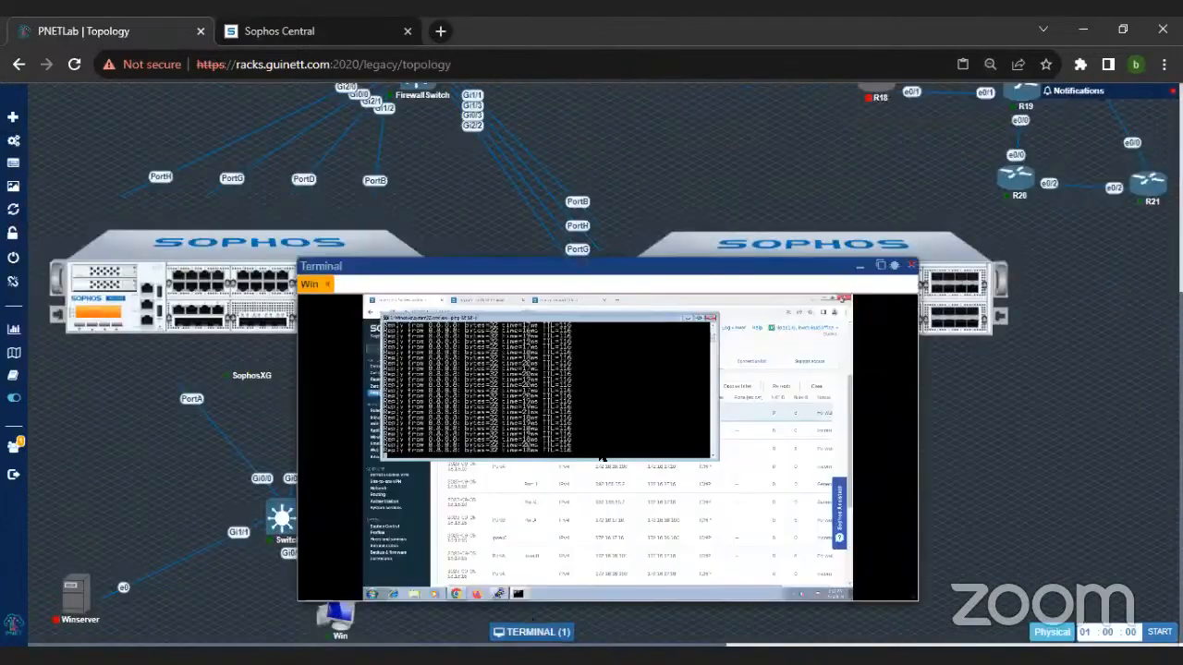
{"action": "scroll", "coordinate": [409, 335], "scroll_direction": "up", "scroll_amount": 4}
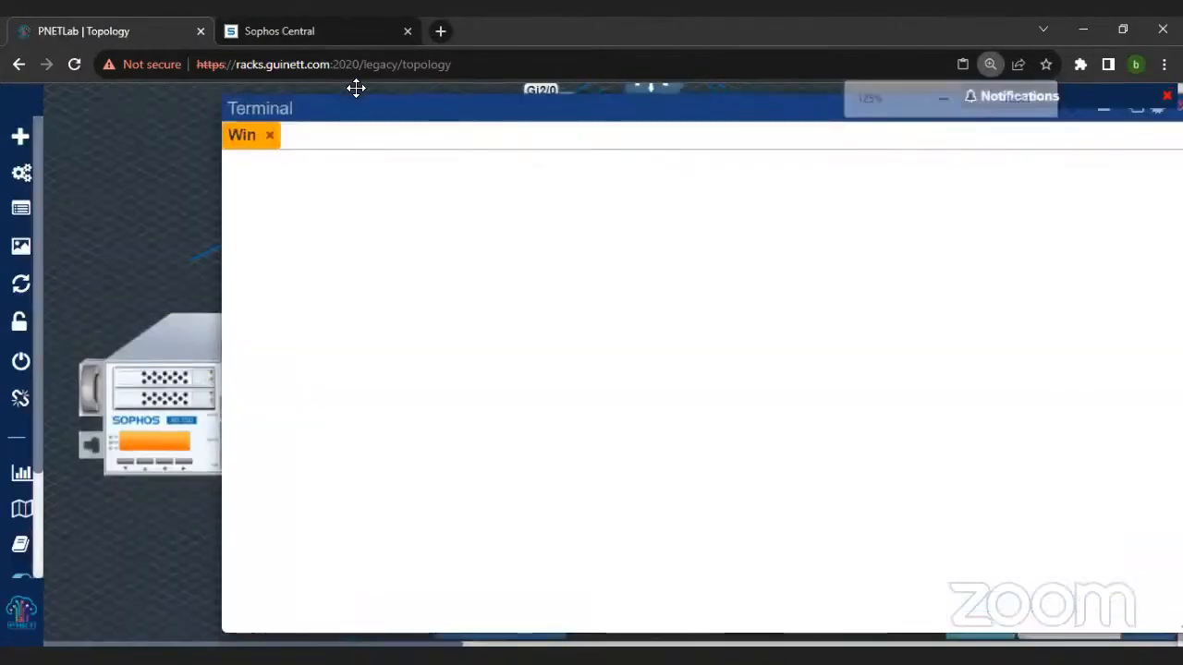
{"action": "left_click_drag", "start_coordinate": [356, 112], "coordinate": [356, 88]}
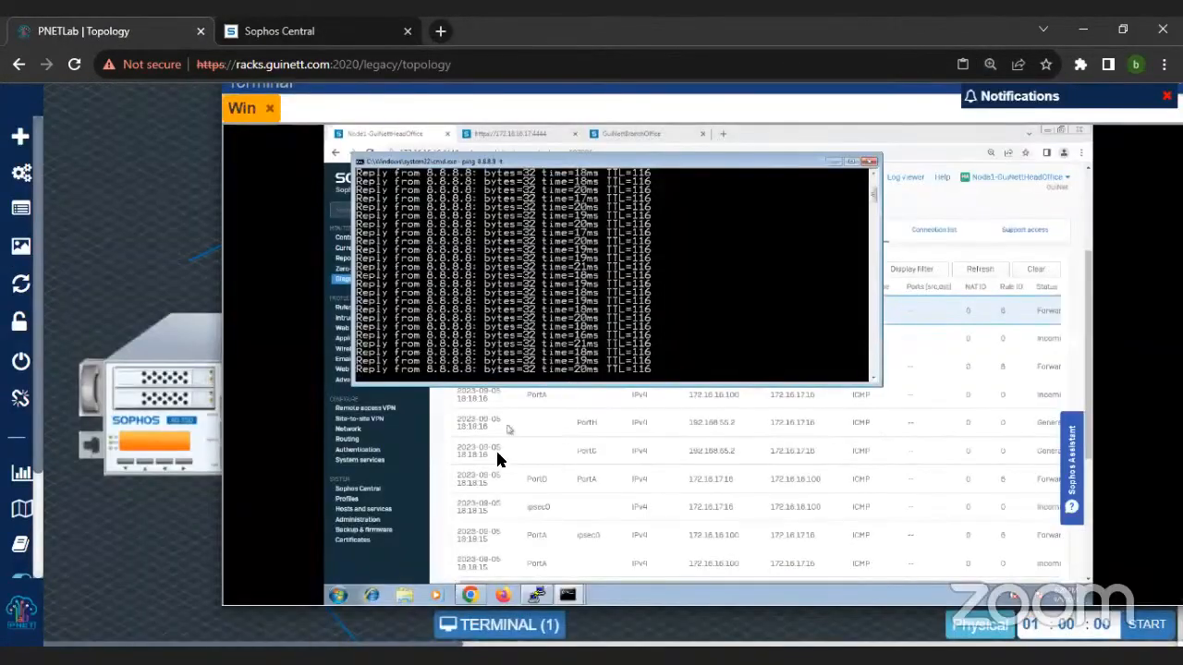
Step: Review the head-office firewall's SD-WAN routes, routing gateways and WAN link manager, checking the status of the ISP and MPLS gateways
{"action": "left_click", "coordinate": [349, 439]}
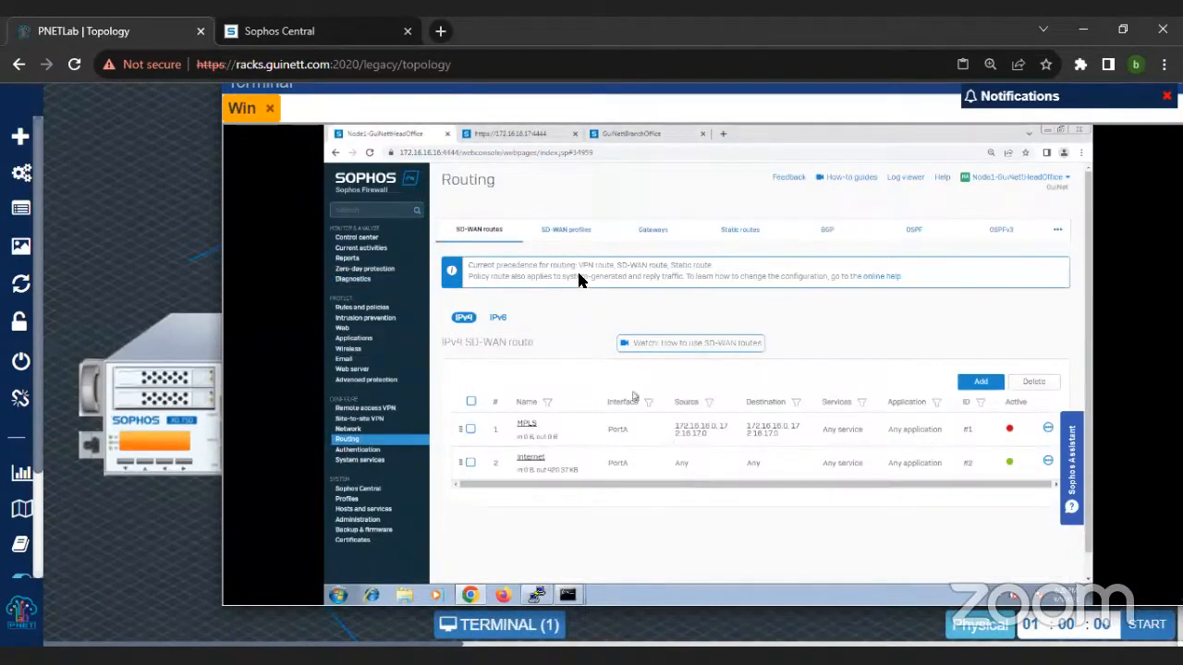
{"action": "left_click", "coordinate": [650, 230]}
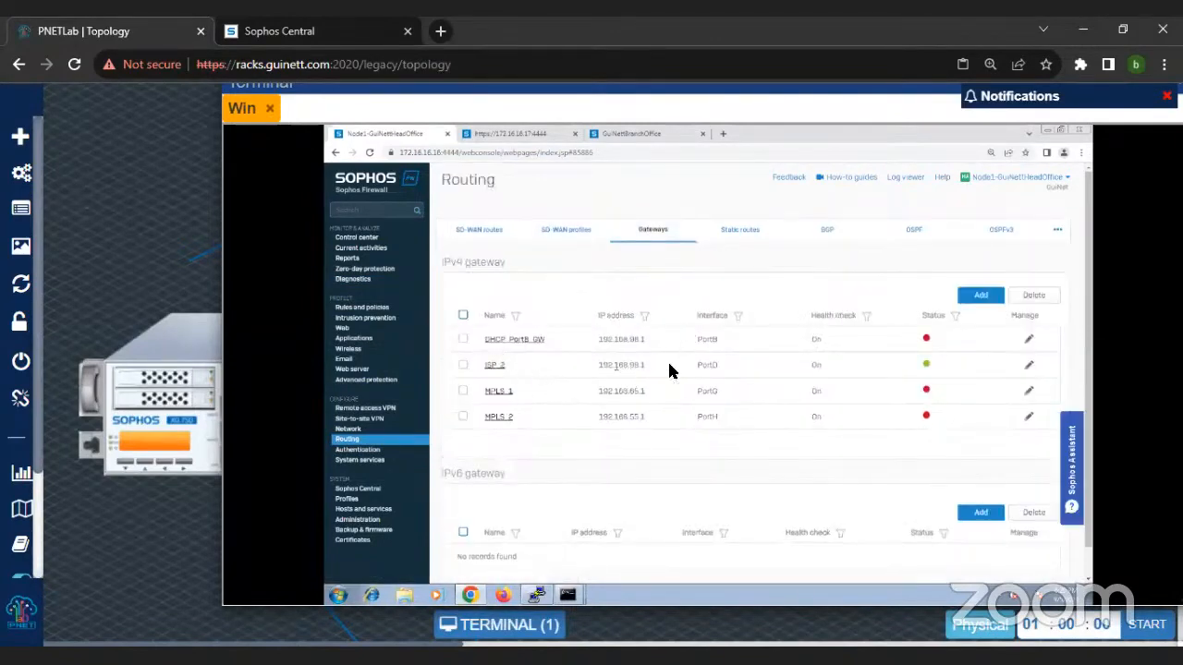
{"action": "left_click", "coordinate": [349, 430]}
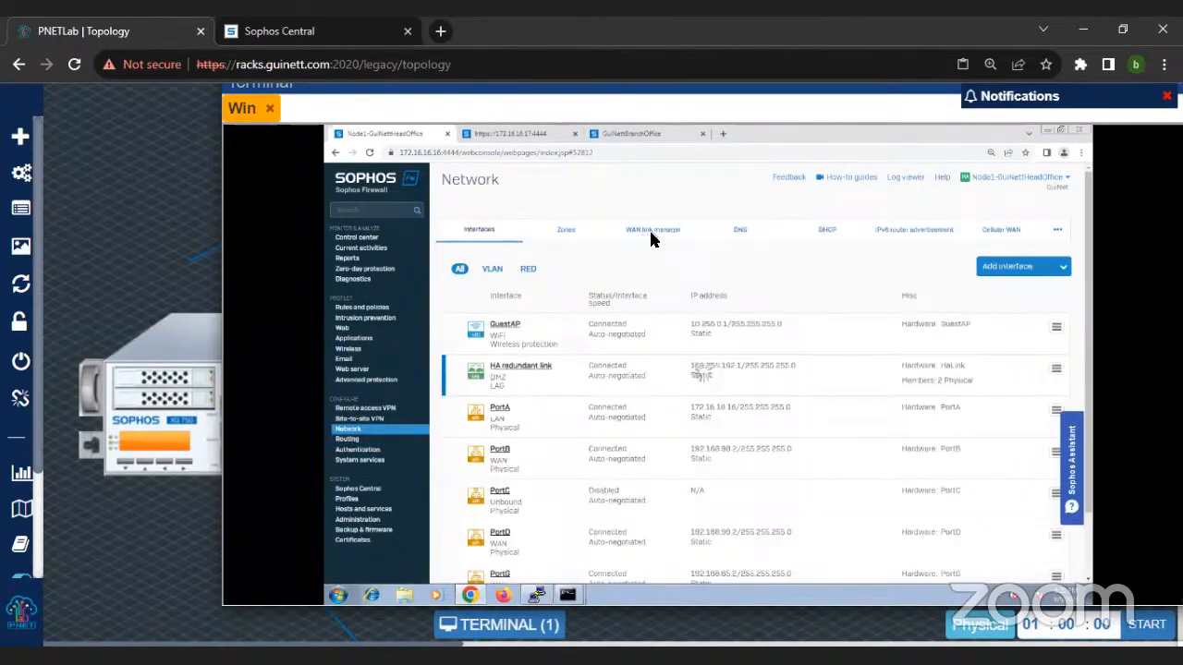
{"action": "left_click", "coordinate": [650, 231]}
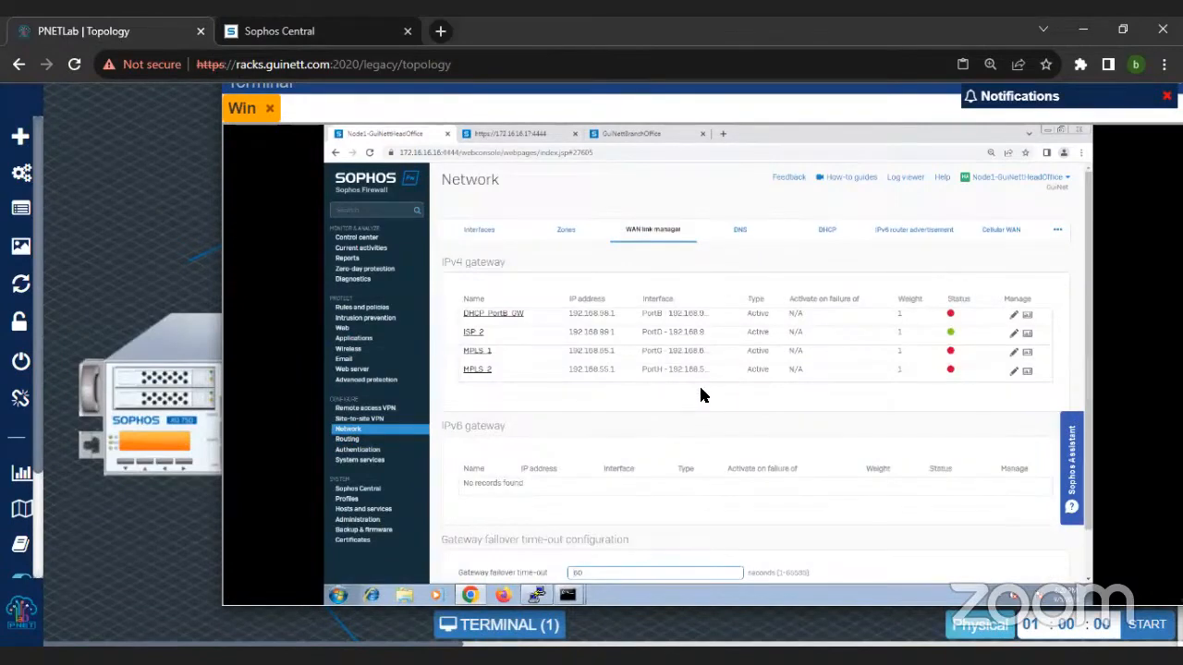
{"action": "left_click", "coordinate": [348, 441]}
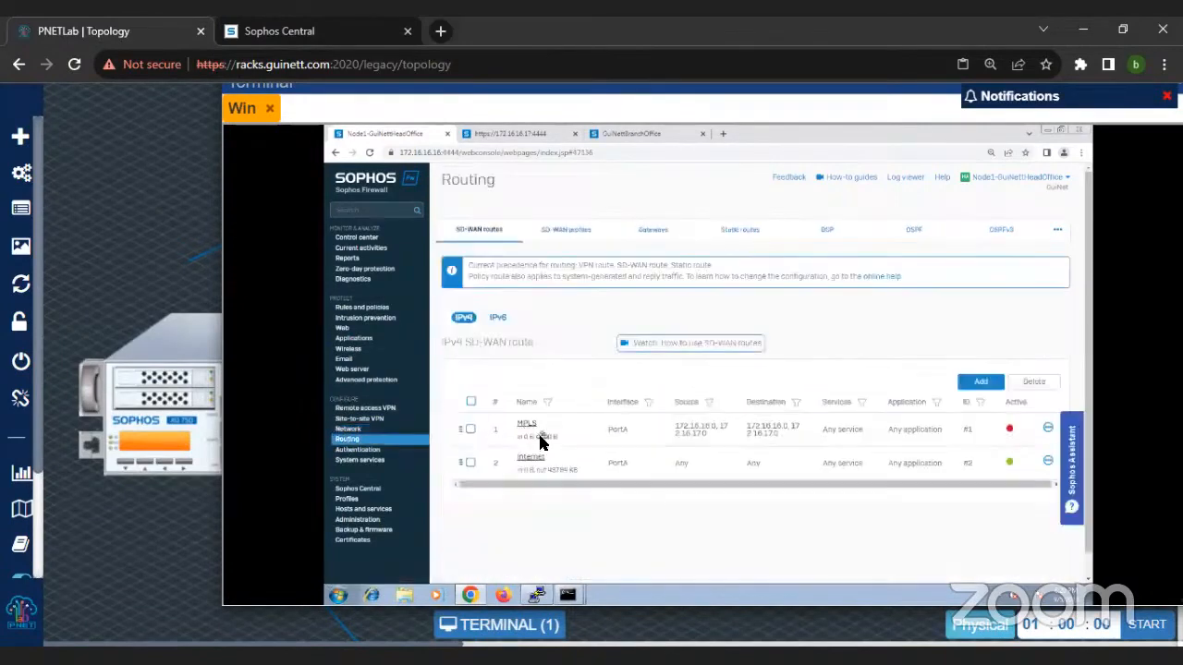
{"action": "left_click", "coordinate": [652, 231]}
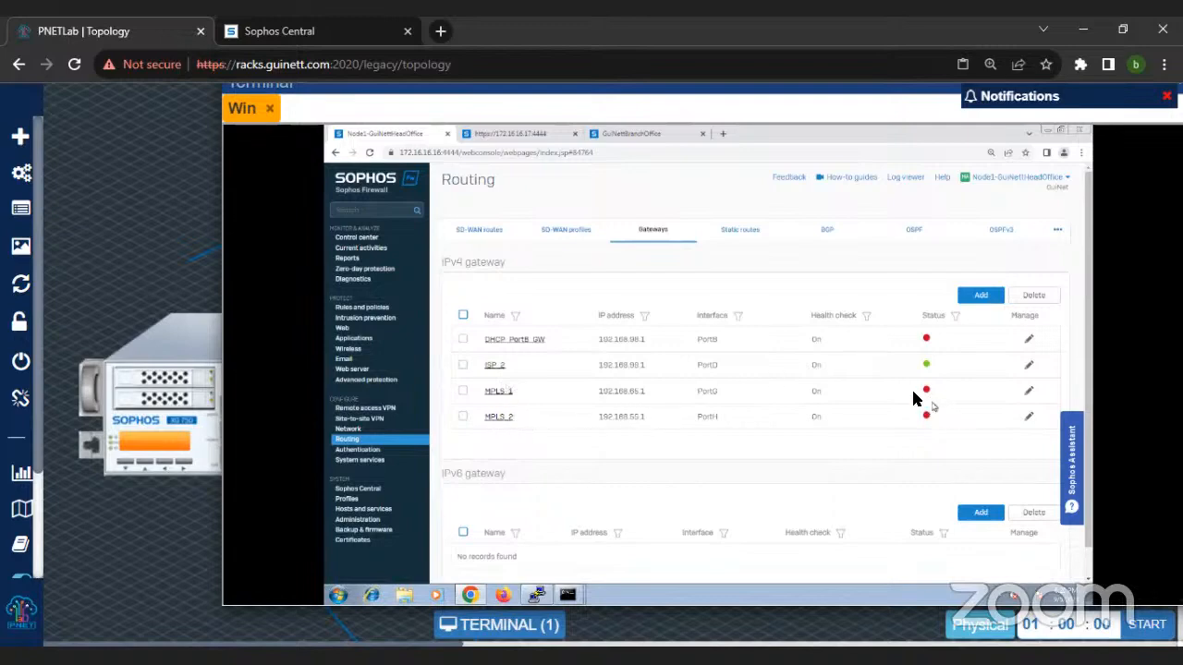
Step: Minimize the Win terminal and show the whole lab topology, including the head-office and branch firewalls, at 33% zoom
{"action": "left_click_drag", "start_coordinate": [784, 97], "coordinate": [950, 187]}
{"action": "key", "text": "ctrl+minus"}
{"action": "key", "text": "ctrl+minus"}
{"action": "key", "text": "ctrl+minus"}
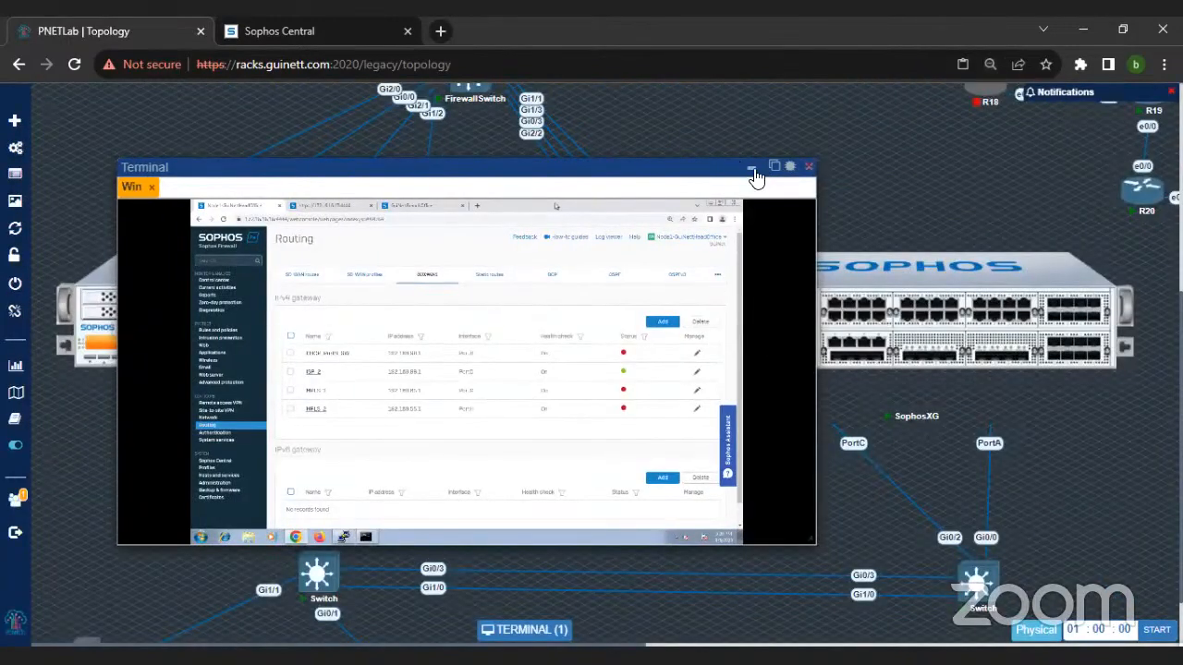
{"action": "left_click", "coordinate": [752, 170]}
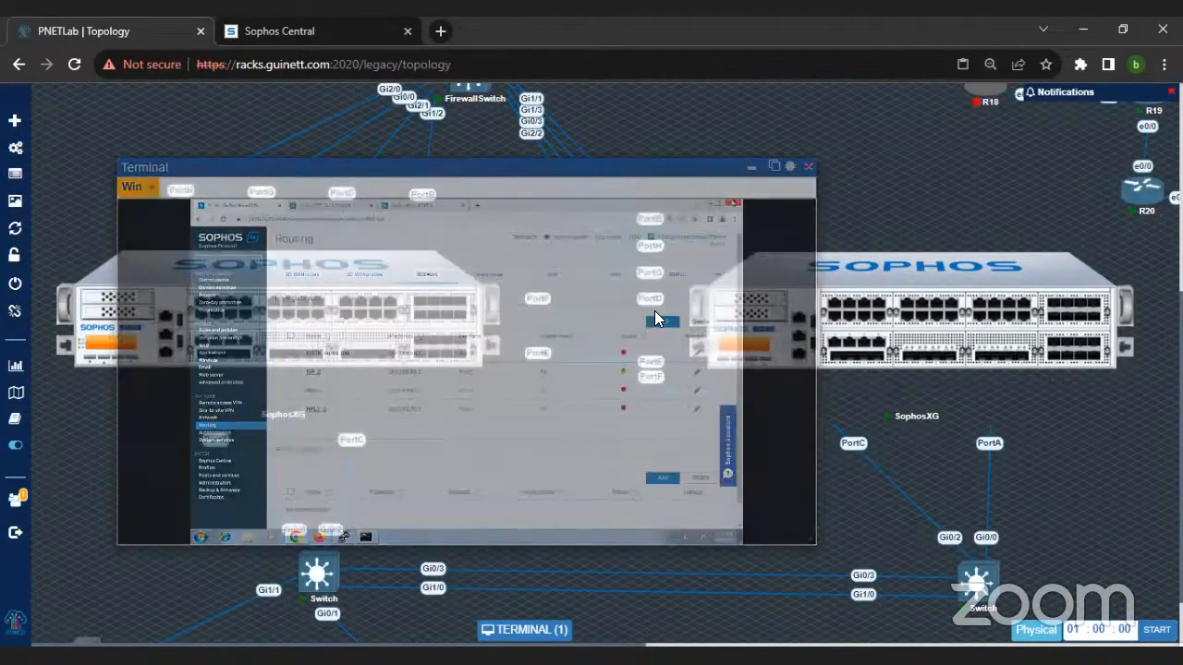
{"action": "key", "text": "ctrl+minus"}
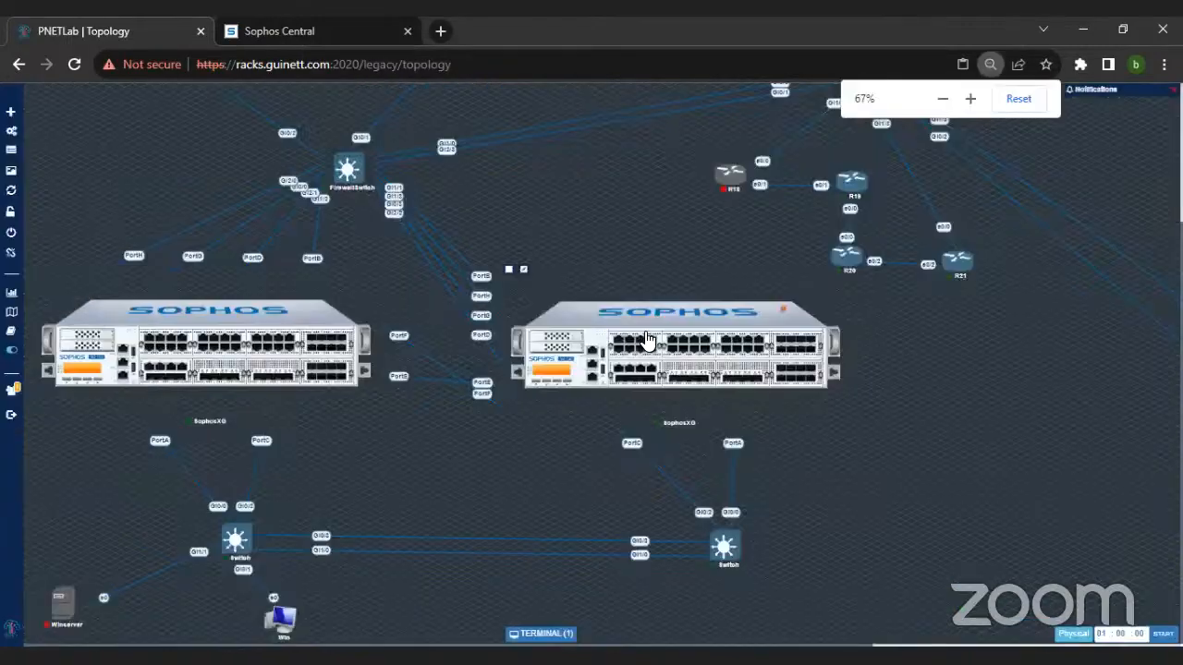
{"action": "key", "text": "ctrl+minus"}
{"action": "key", "text": "ctrl+minus"}
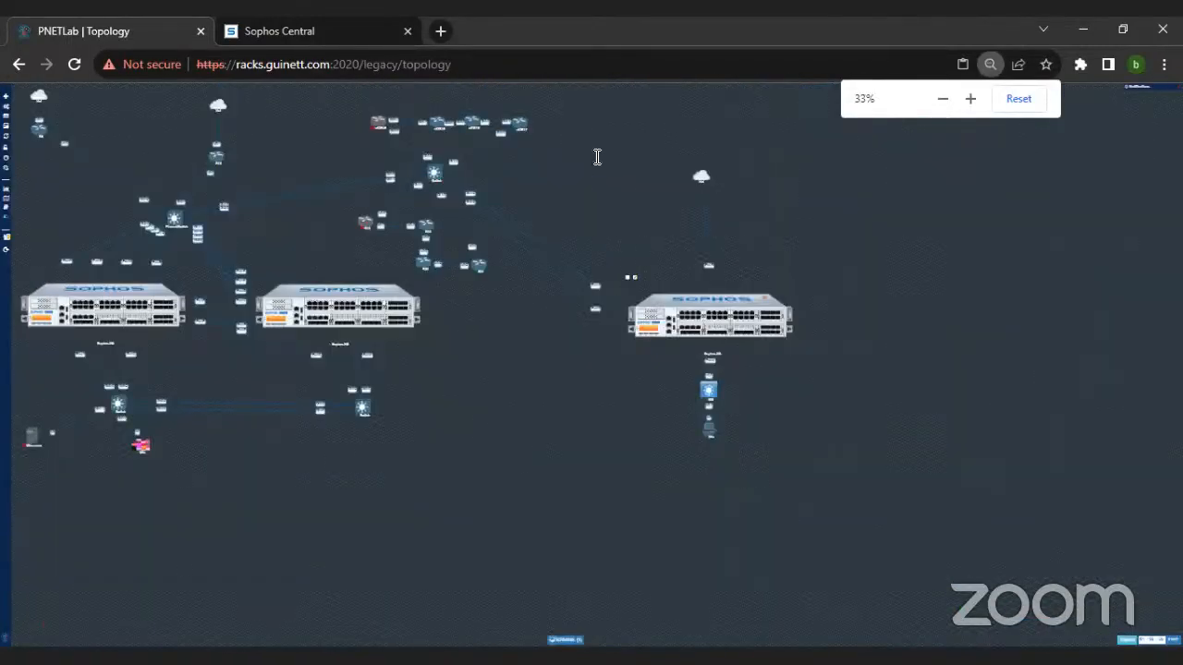
Step: Start the stopped vIOS15 router in the upper part of the lab topology
{"action": "key", "text": "ctrl+plus"}
{"action": "right_click", "coordinate": [568, 141]}
{"action": "left_click", "coordinate": [596, 164]}
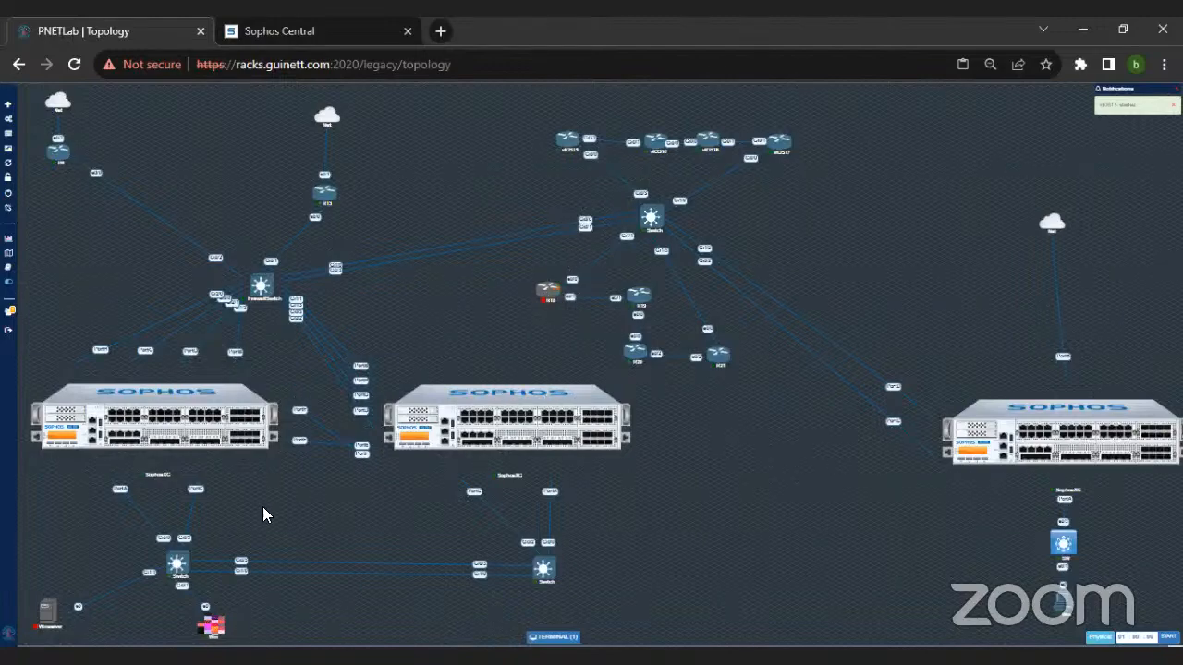
Step: Reopen the Win node's terminal from the head-office topology and enlarge it to show the firewall console
{"action": "scroll", "coordinate": [292, 515], "scroll_direction": "up", "scroll_amount": 4}
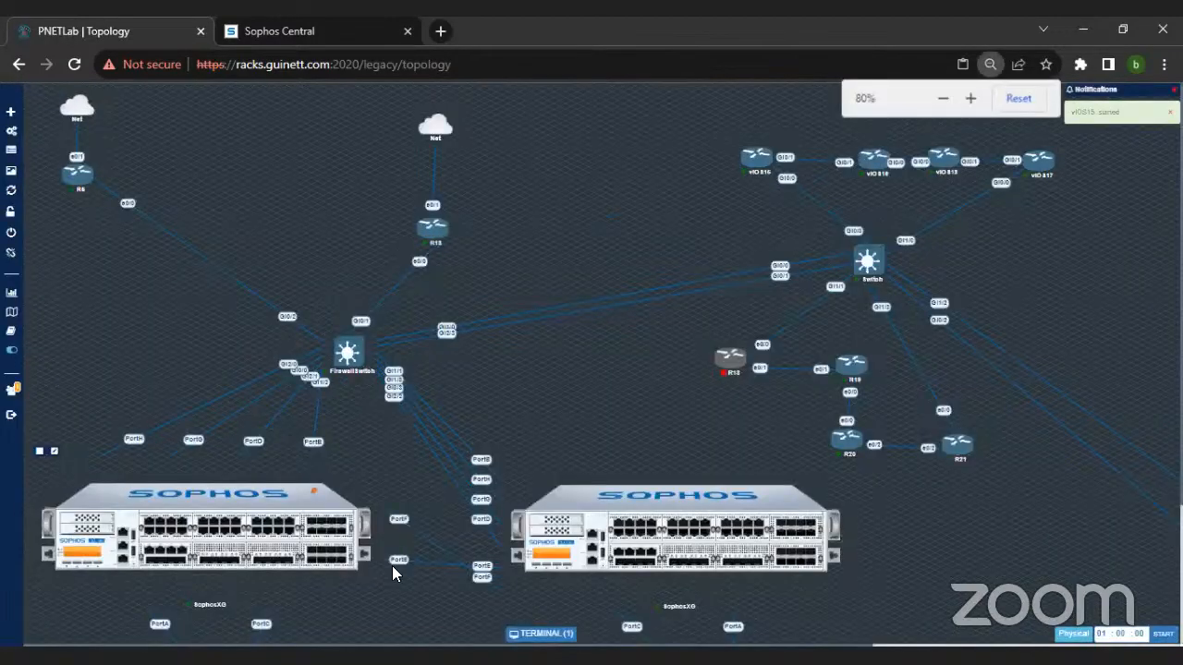
{"action": "scroll", "coordinate": [379, 601], "scroll_direction": "down", "scroll_amount": 5}
{"action": "left_click", "coordinate": [380, 607]}
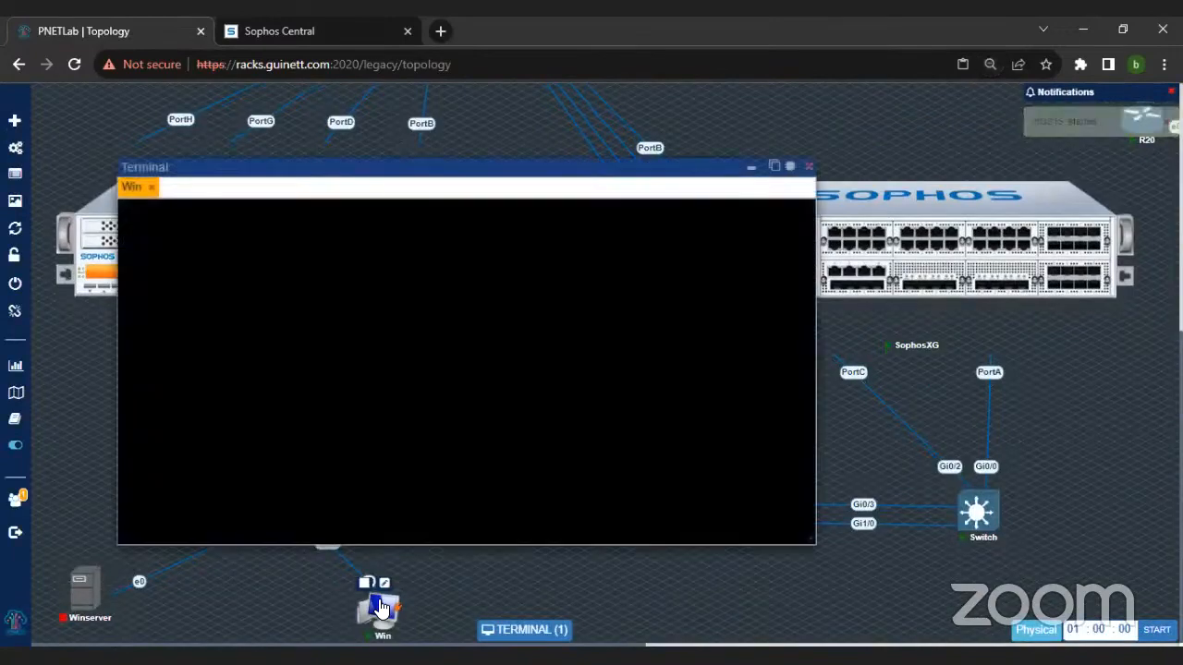
{"action": "scroll", "coordinate": [403, 206], "scroll_direction": "up", "scroll_amount": 4}
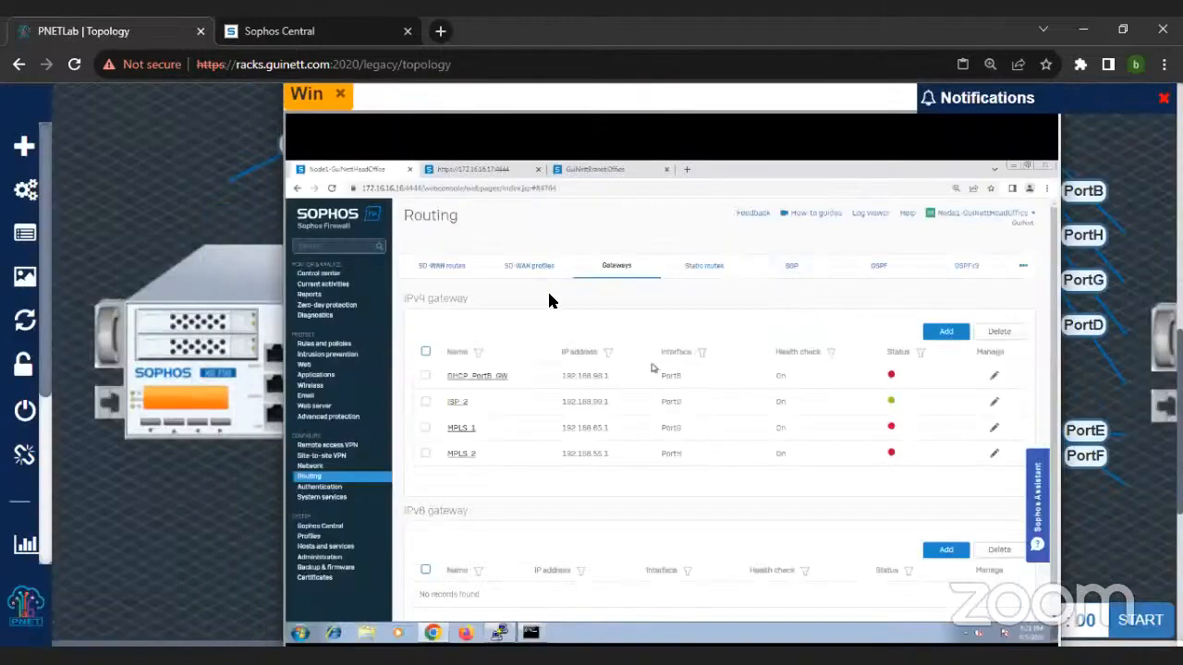
Step: Review the Internet SD-WAN profile's routing strategy, assigned gateways, SLA and health check settings
{"action": "left_click", "coordinate": [528, 270]}
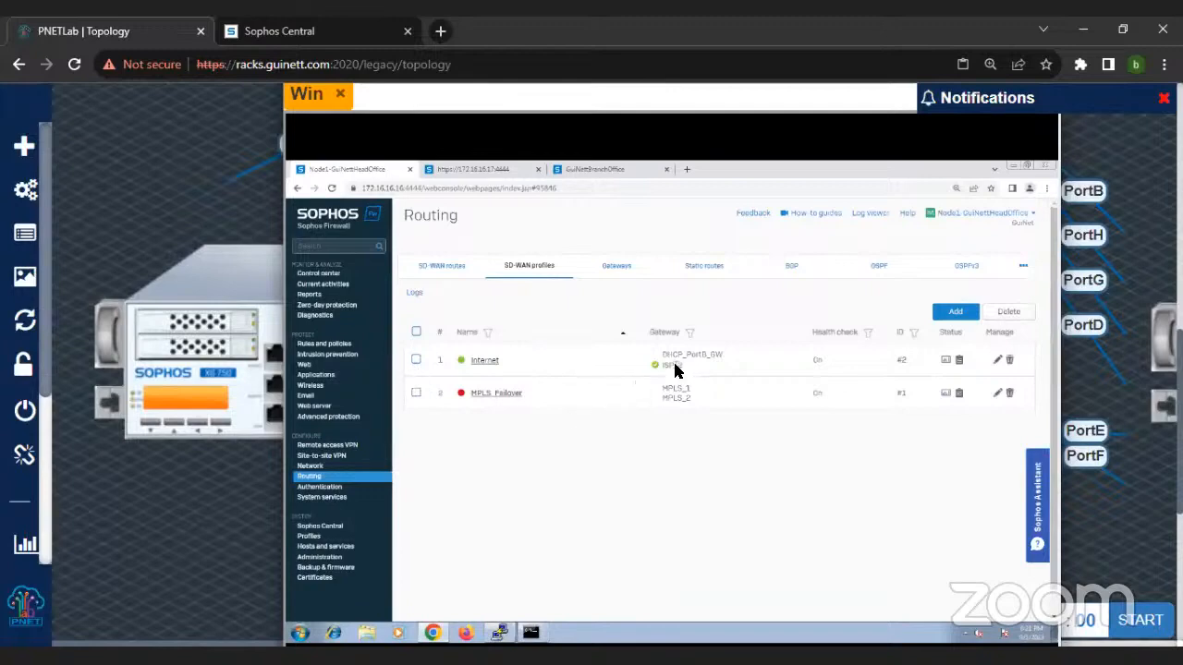
{"action": "left_click", "coordinate": [484, 360]}
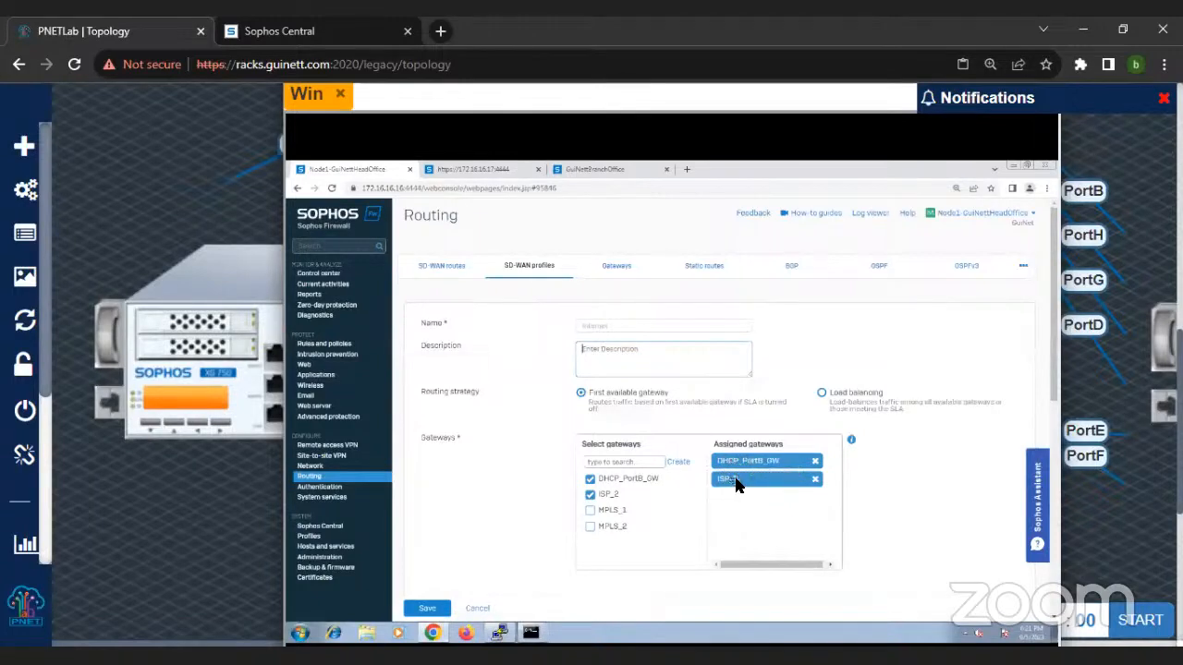
{"action": "scroll", "coordinate": [730, 478], "scroll_direction": "down", "scroll_amount": 1}
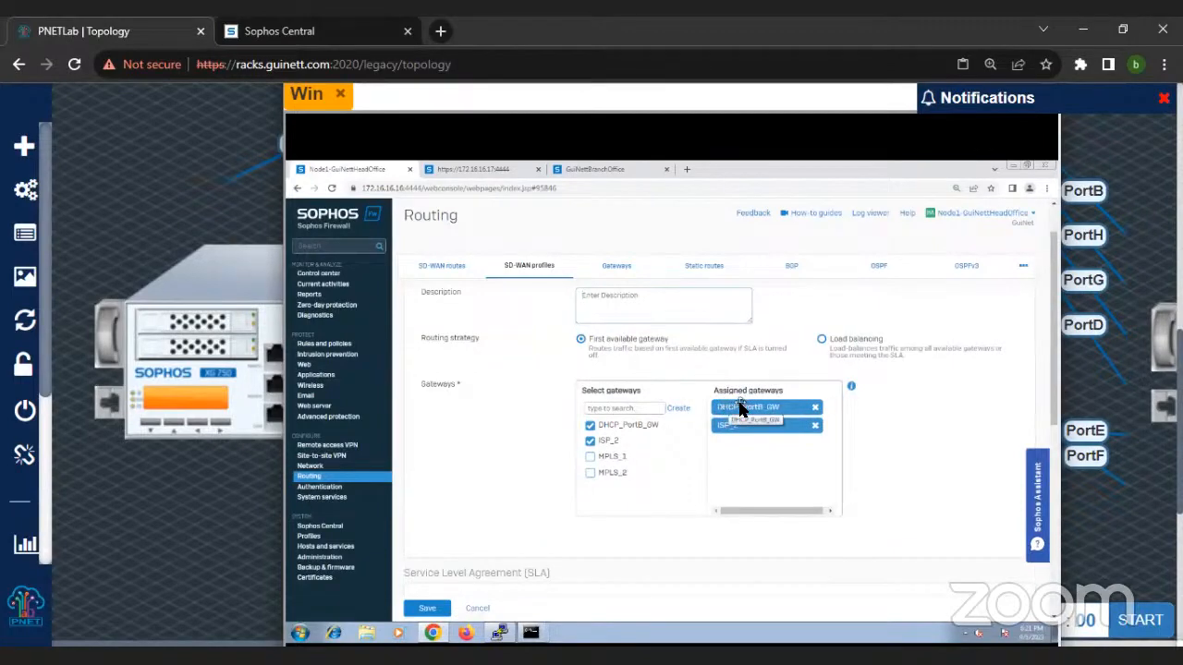
{"action": "scroll", "coordinate": [742, 411], "scroll_direction": "down", "scroll_amount": 3}
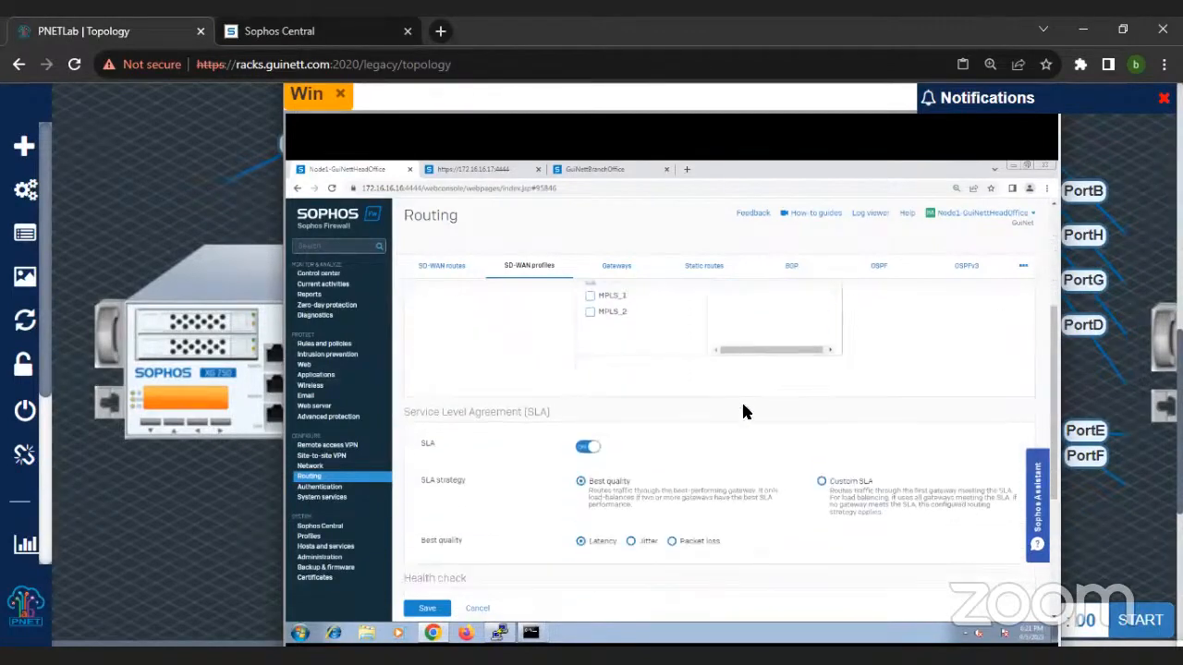
{"action": "scroll", "coordinate": [746, 412], "scroll_direction": "down", "scroll_amount": 2}
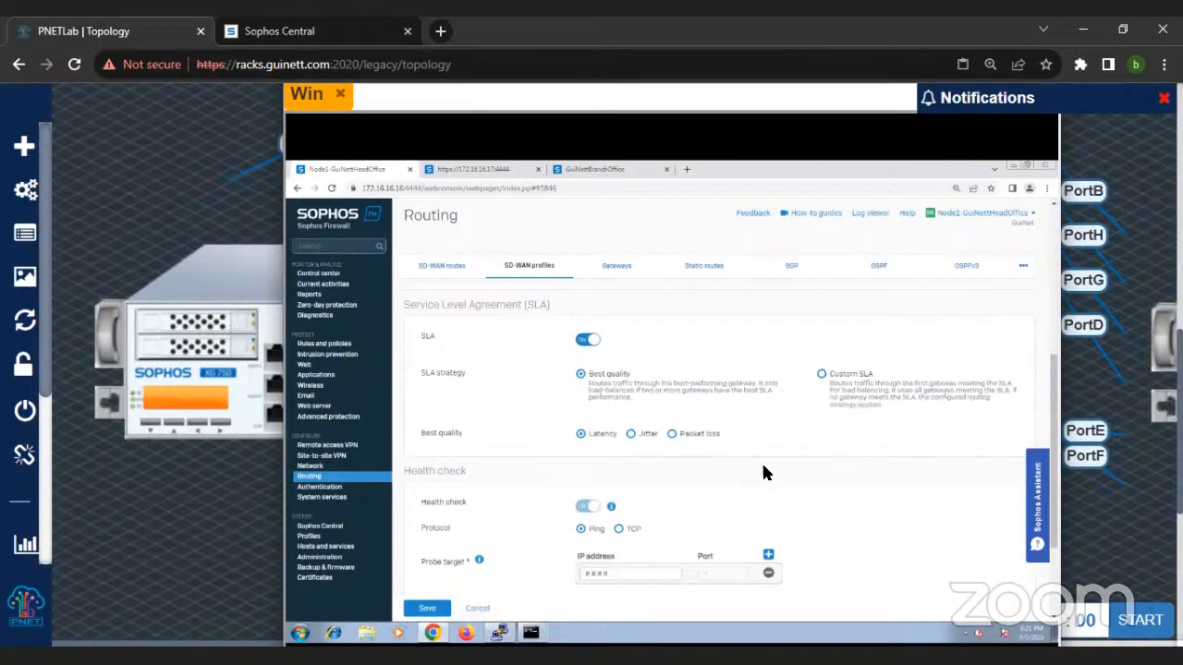
{"action": "scroll", "coordinate": [758, 471], "scroll_direction": "down", "scroll_amount": 1}
{"action": "scroll", "coordinate": [725, 428], "scroll_direction": "down", "scroll_amount": 1}
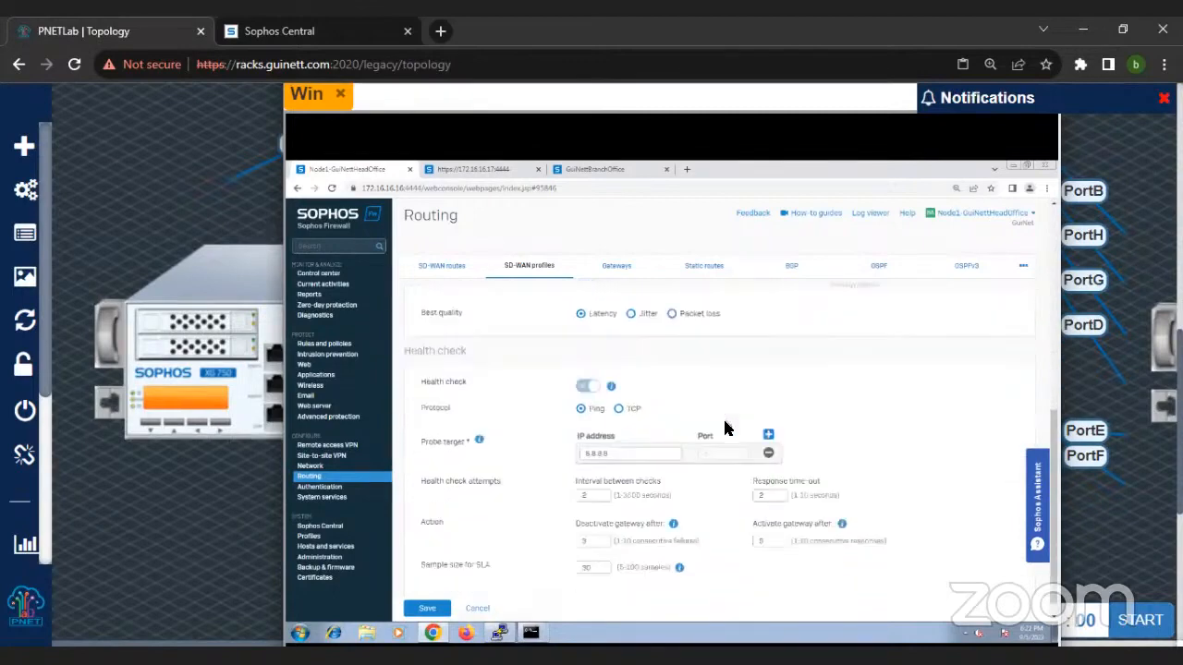
{"action": "scroll", "coordinate": [730, 425], "scroll_direction": "up", "scroll_amount": 3}
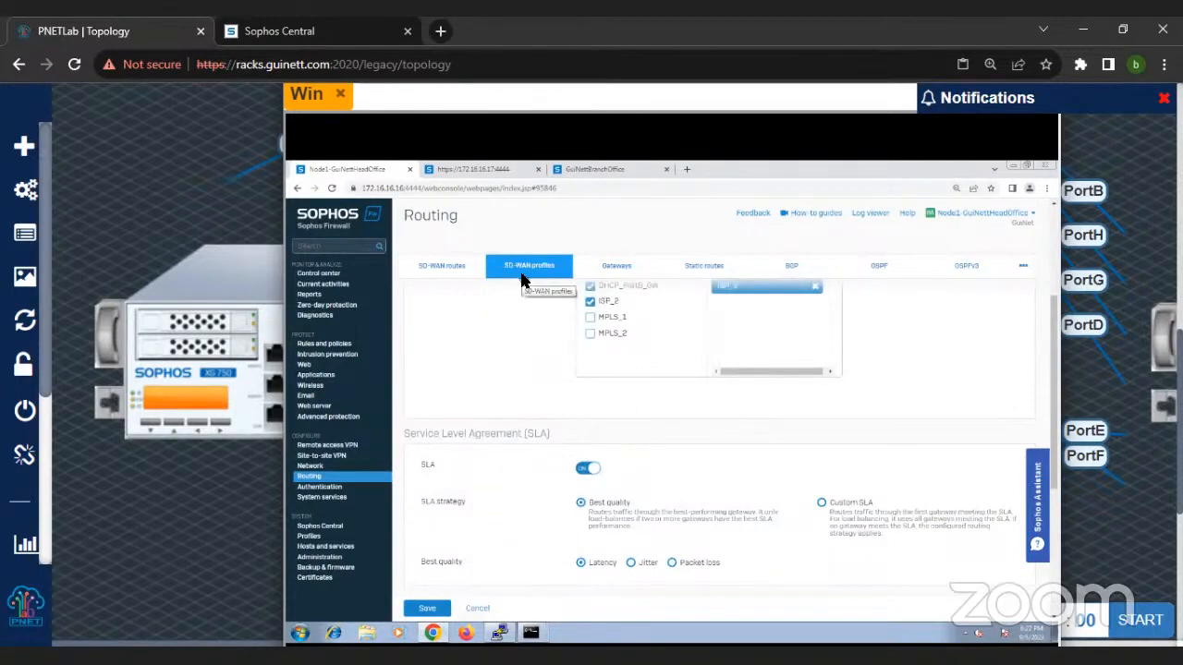
Step: Review the MPLS_Failover SD-WAN profile's load balancing method, assigned gateways and gateway weights
{"action": "left_click", "coordinate": [522, 277]}
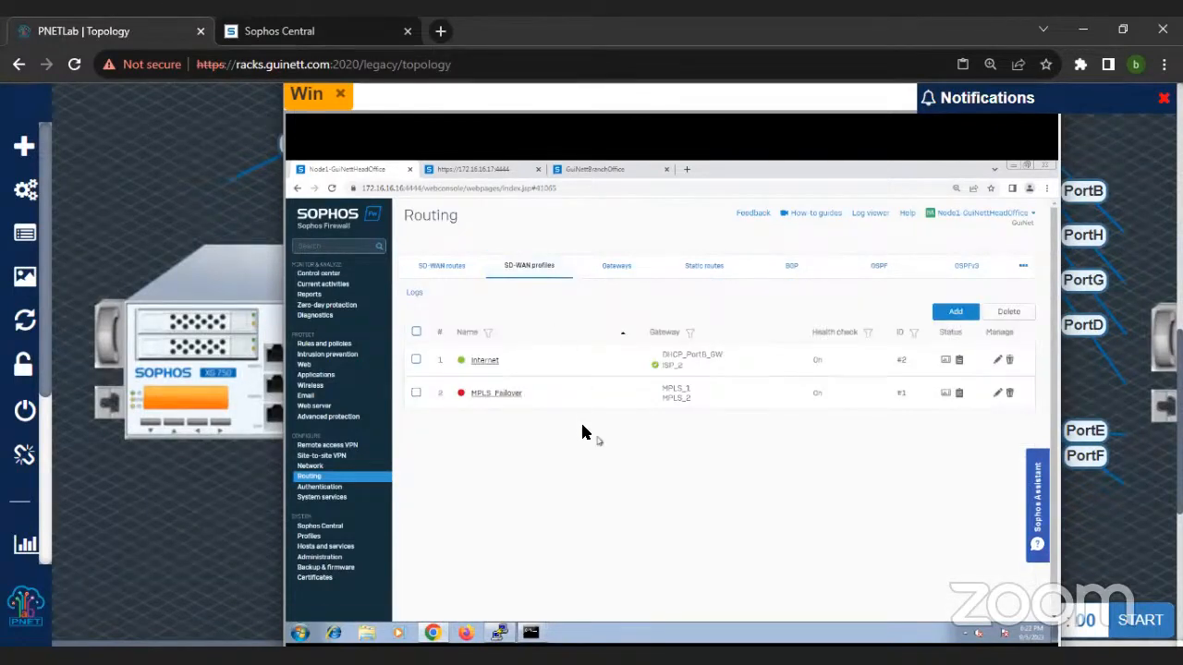
{"action": "left_click", "coordinate": [504, 395]}
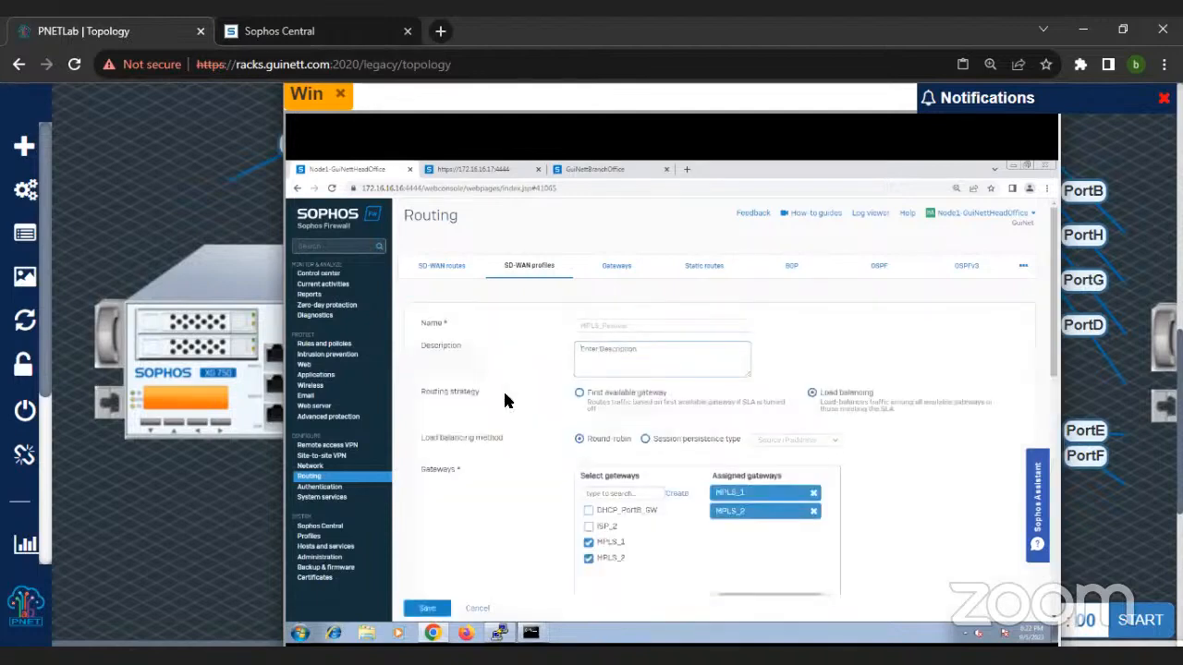
{"action": "scroll", "coordinate": [531, 457], "scroll_direction": "down", "scroll_amount": 1}
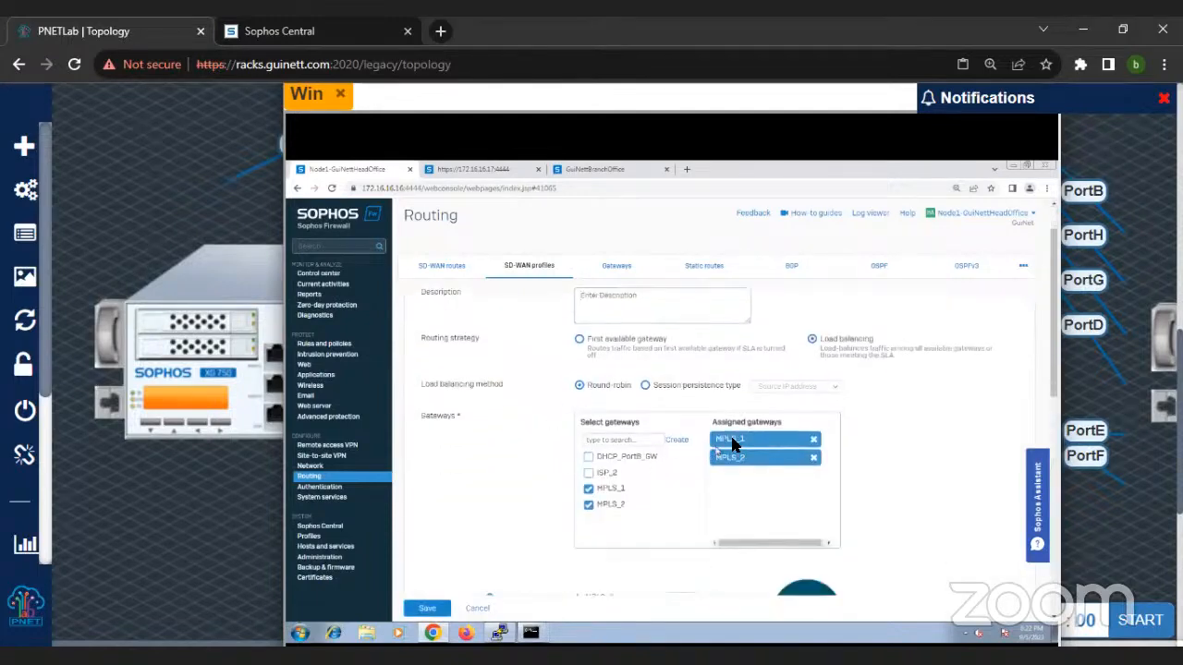
{"action": "left_click_drag", "start_coordinate": [734, 457], "coordinate": [727, 448]}
{"action": "left_click_drag", "start_coordinate": [727, 455], "coordinate": [729, 434]}
{"action": "scroll", "coordinate": [652, 436], "scroll_direction": "up", "scroll_amount": 1}
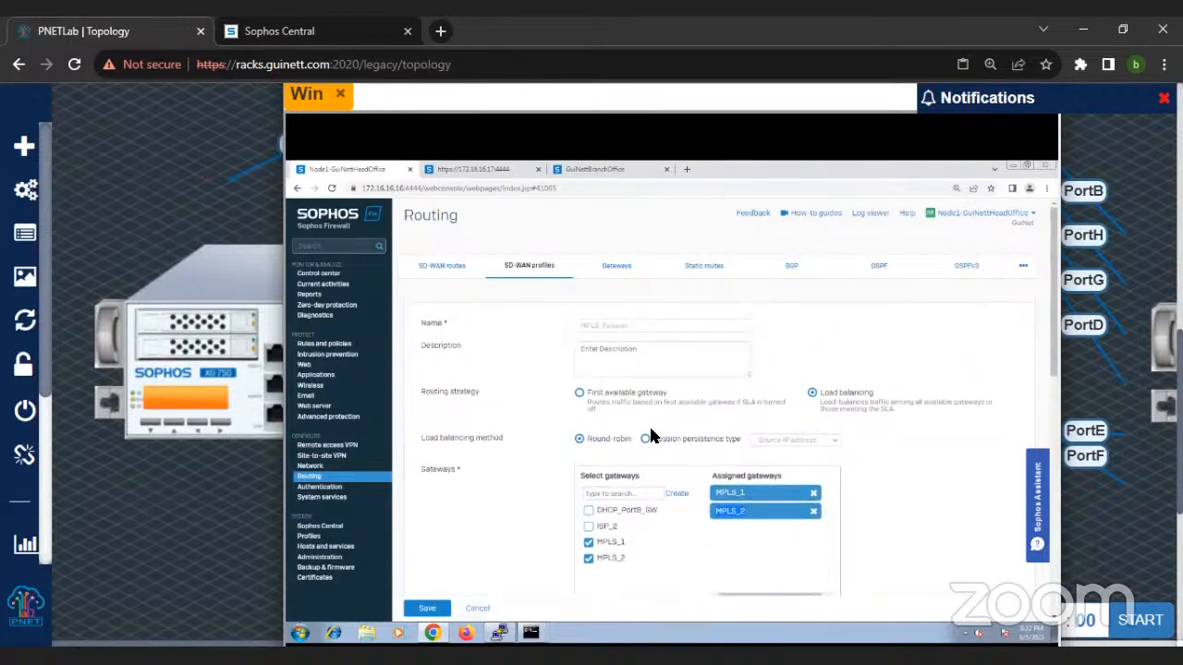
{"action": "scroll", "coordinate": [651, 436], "scroll_direction": "down", "scroll_amount": 3}
{"action": "scroll", "coordinate": [653, 440], "scroll_direction": "down", "scroll_amount": 10}
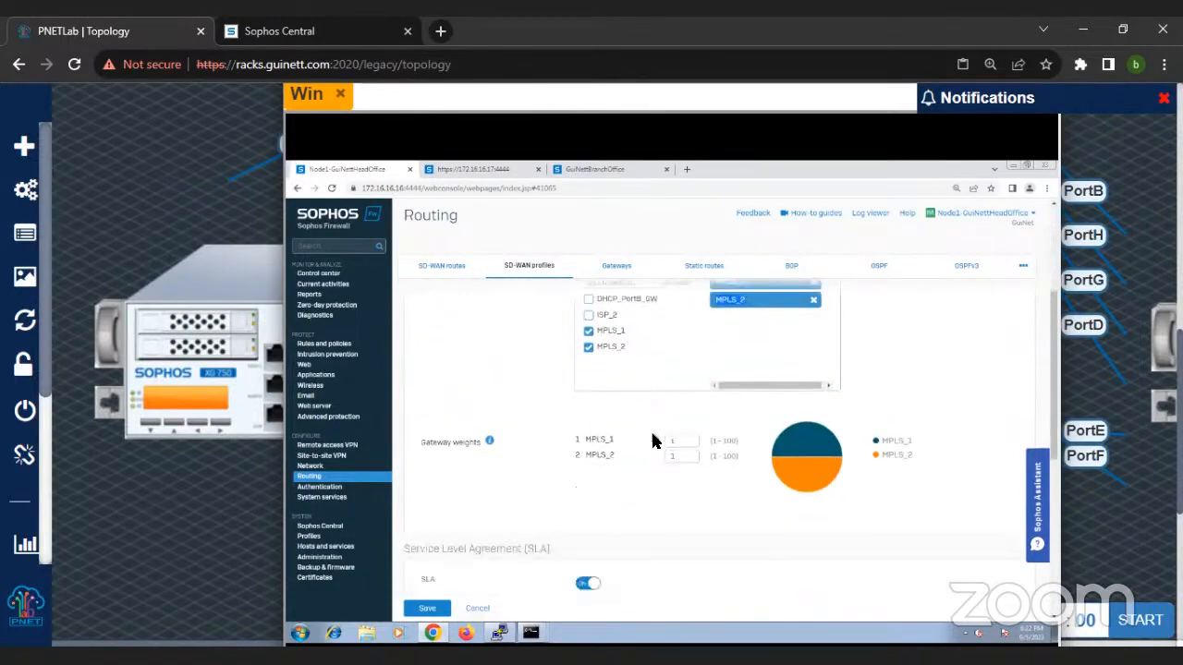
Step: Return to the SD-WAN profile list and check the Internet profile's gateway status, latency, jitter and packet loss
{"action": "left_click", "coordinate": [529, 269]}
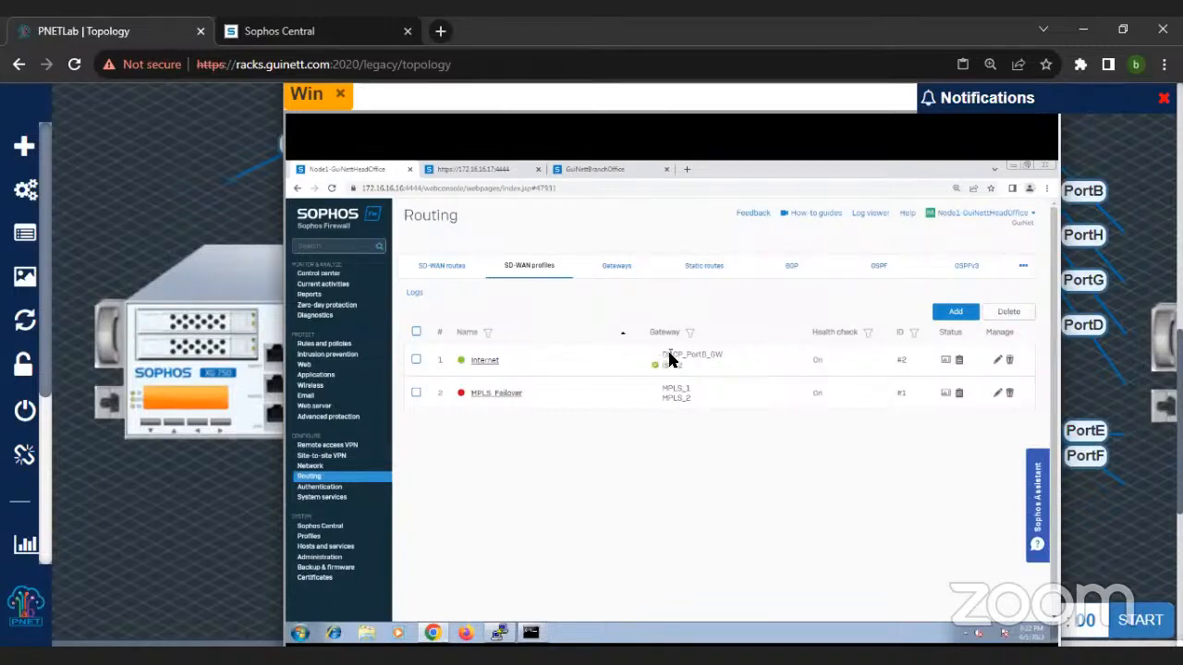
{"action": "mouse_move", "coordinate": [959, 363]}
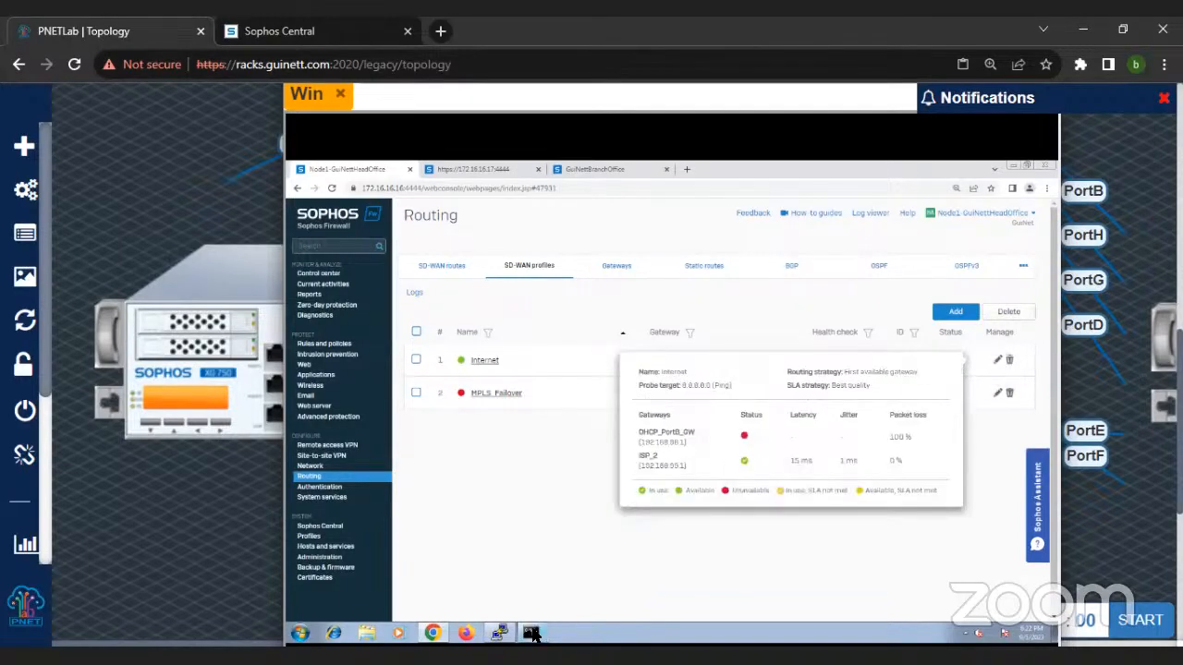
{"action": "mouse_move", "coordinate": [534, 633]}
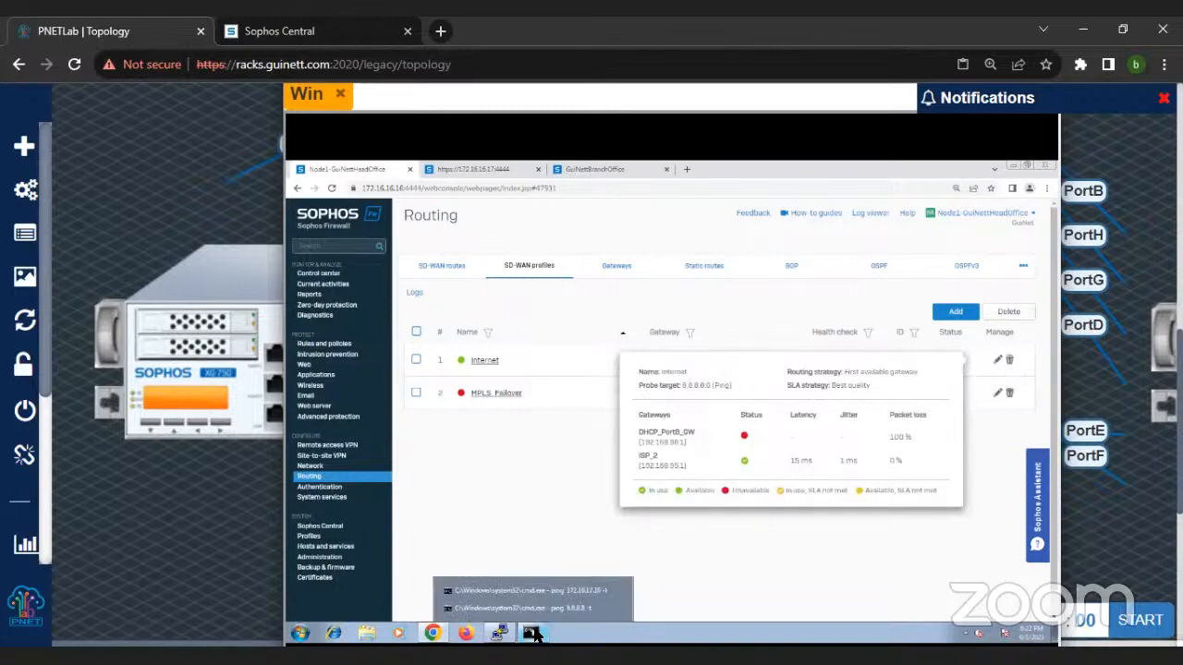
Step: Check the status of the routing gateways, the SD-WAN profiles and the site-to-site IPsec connections
{"action": "left_click", "coordinate": [324, 317]}
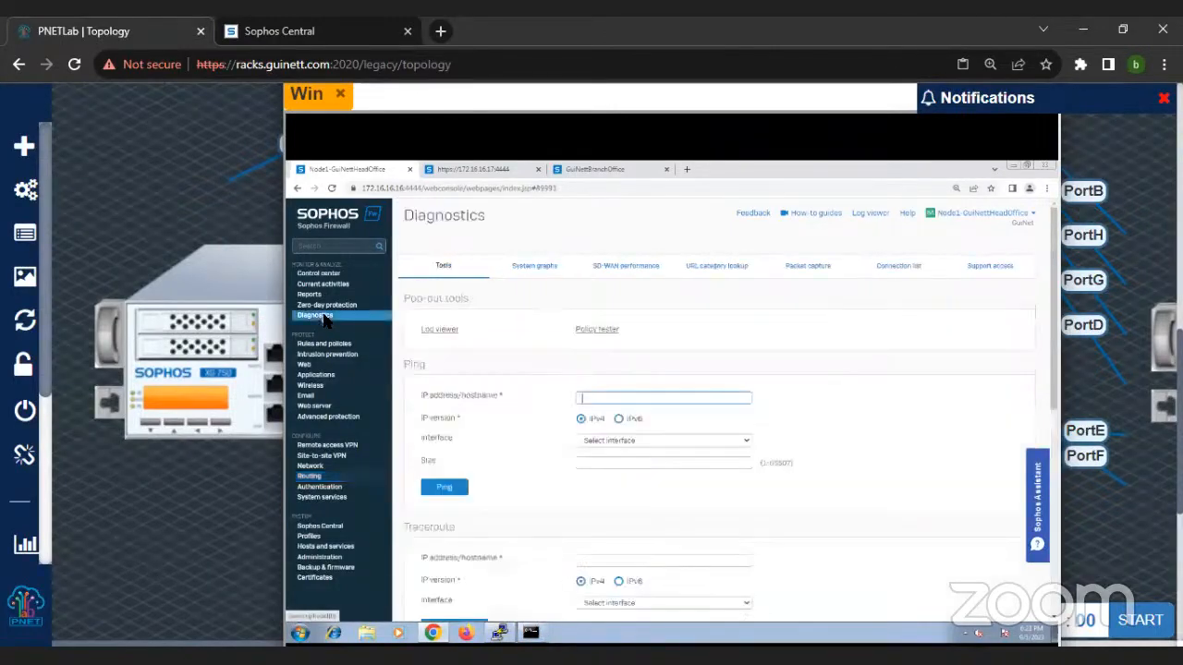
{"action": "left_click", "coordinate": [310, 476]}
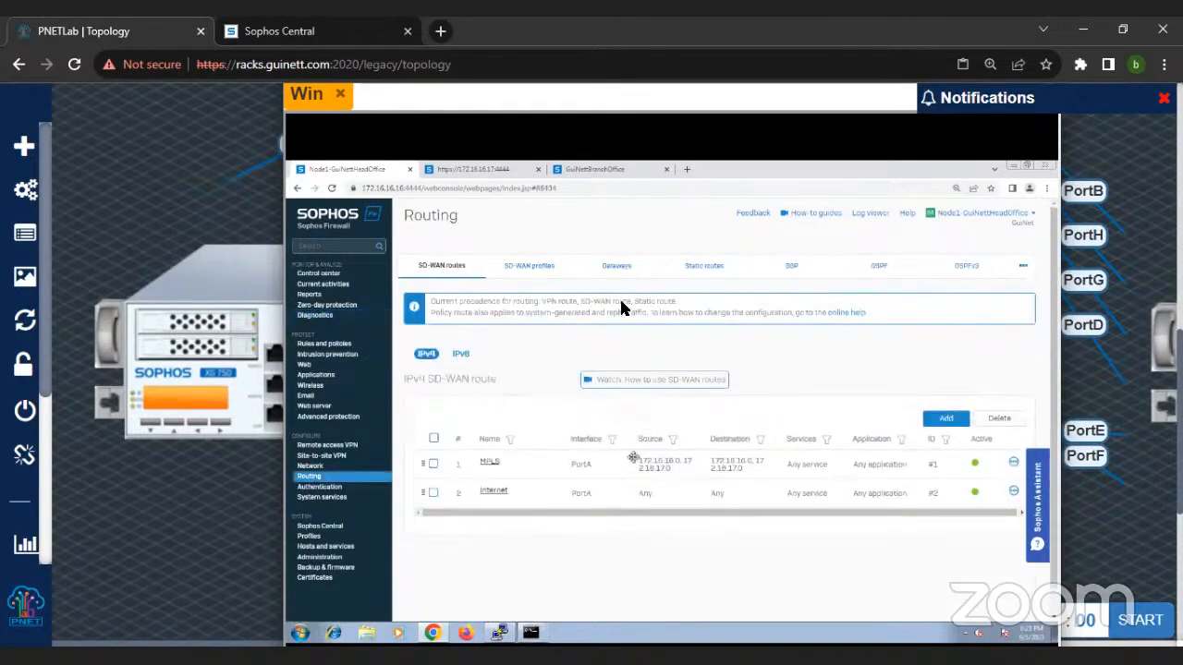
{"action": "left_click", "coordinate": [618, 277]}
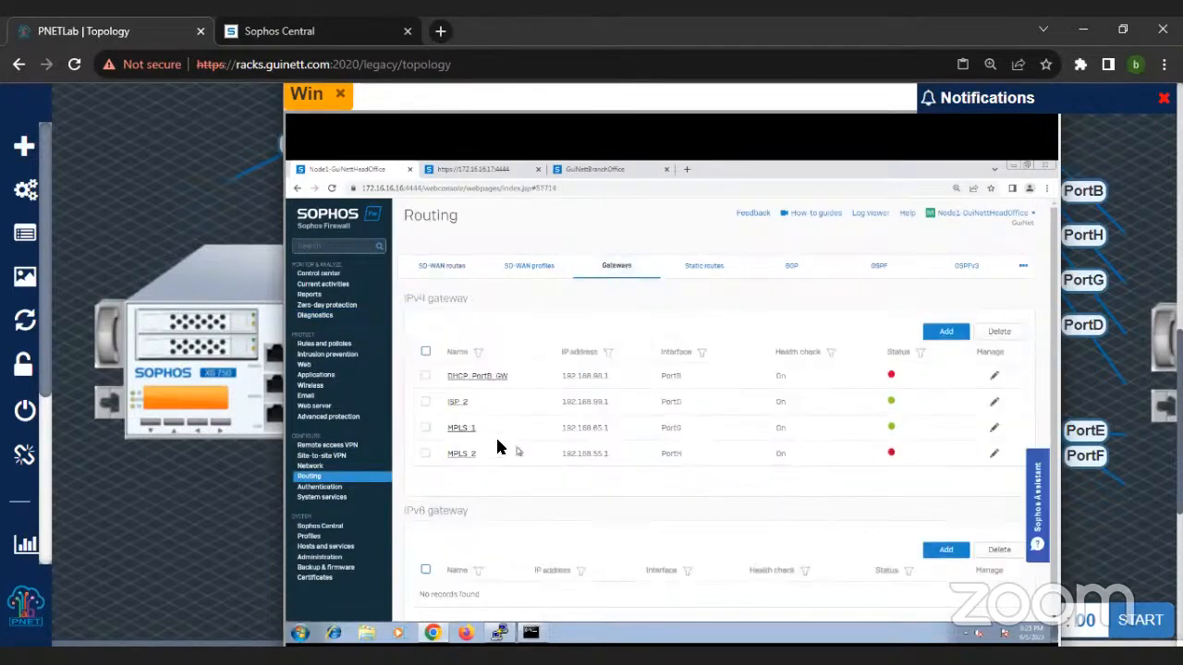
{"action": "left_click", "coordinate": [524, 275]}
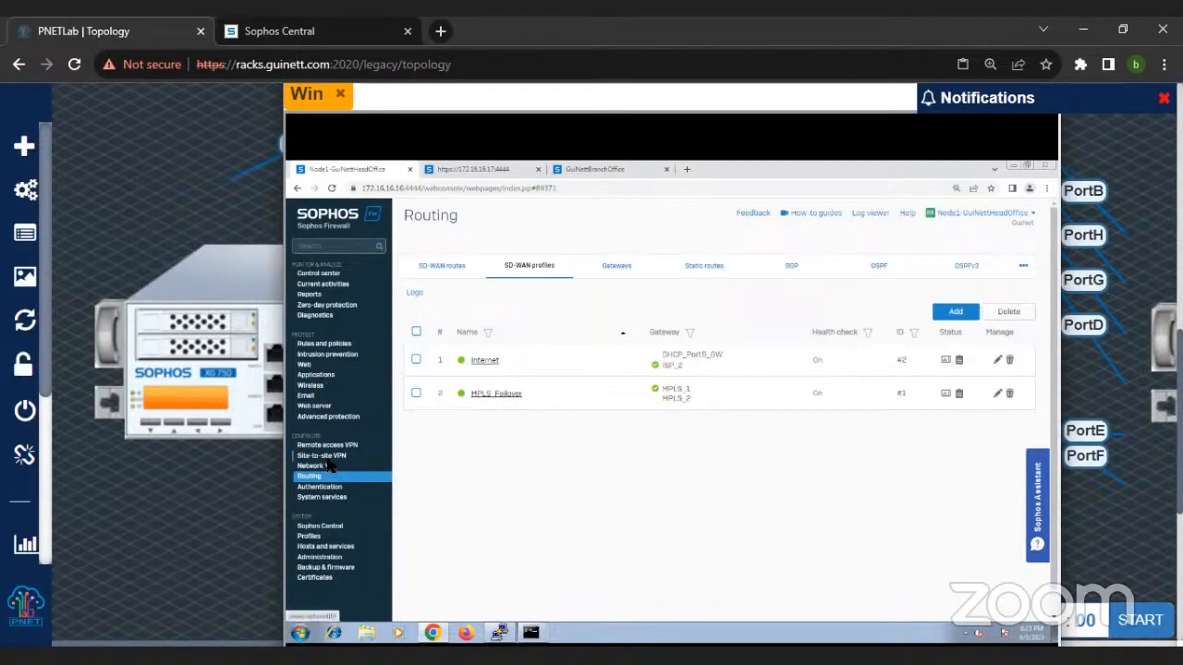
{"action": "left_click", "coordinate": [374, 455]}
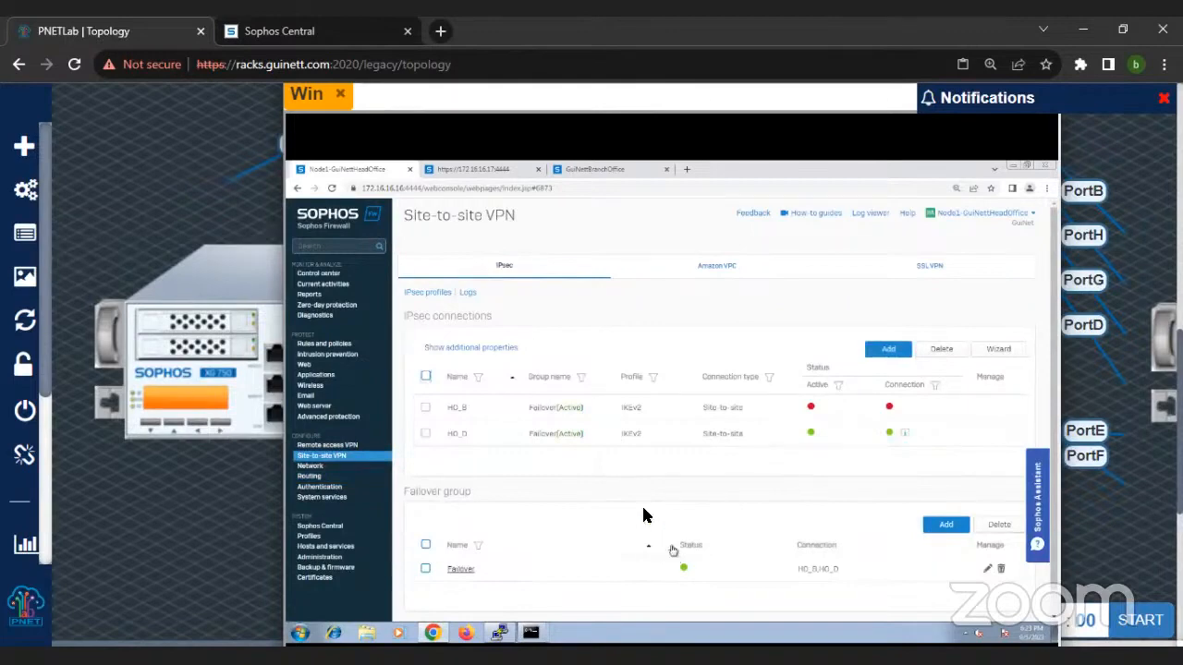
Step: Examine the MPLS SD-WAN route's source and destination networks and selected SD-WAN profile, then return to the SD-WAN profile list
{"action": "left_click", "coordinate": [309, 476]}
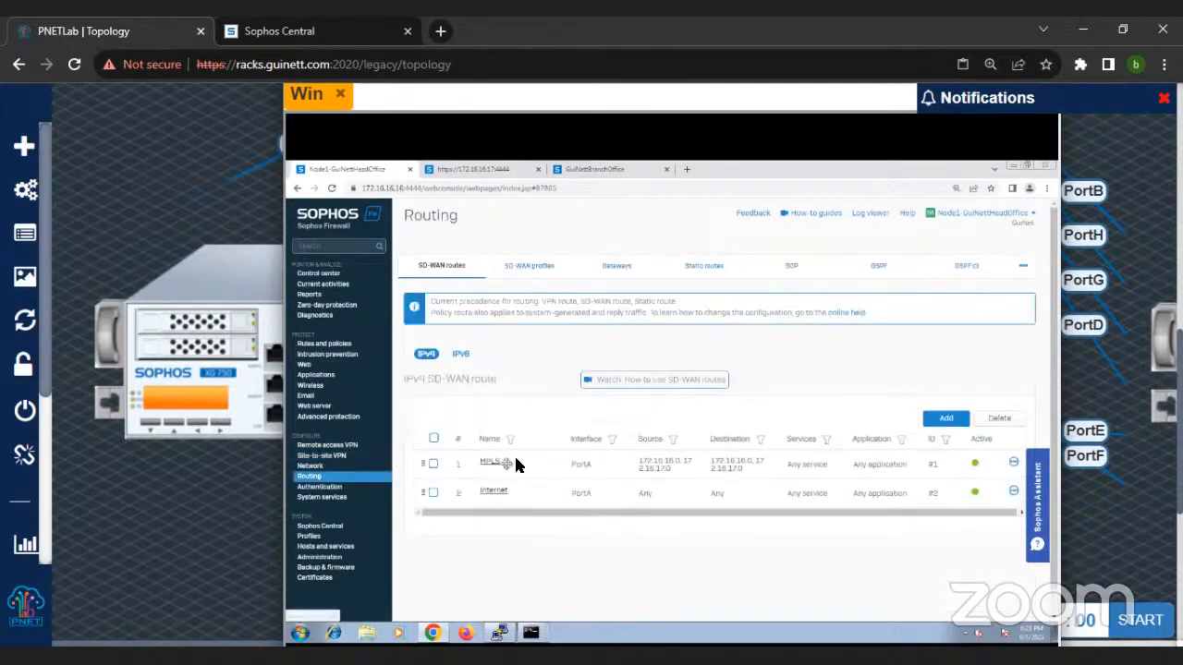
{"action": "left_click", "coordinate": [553, 268]}
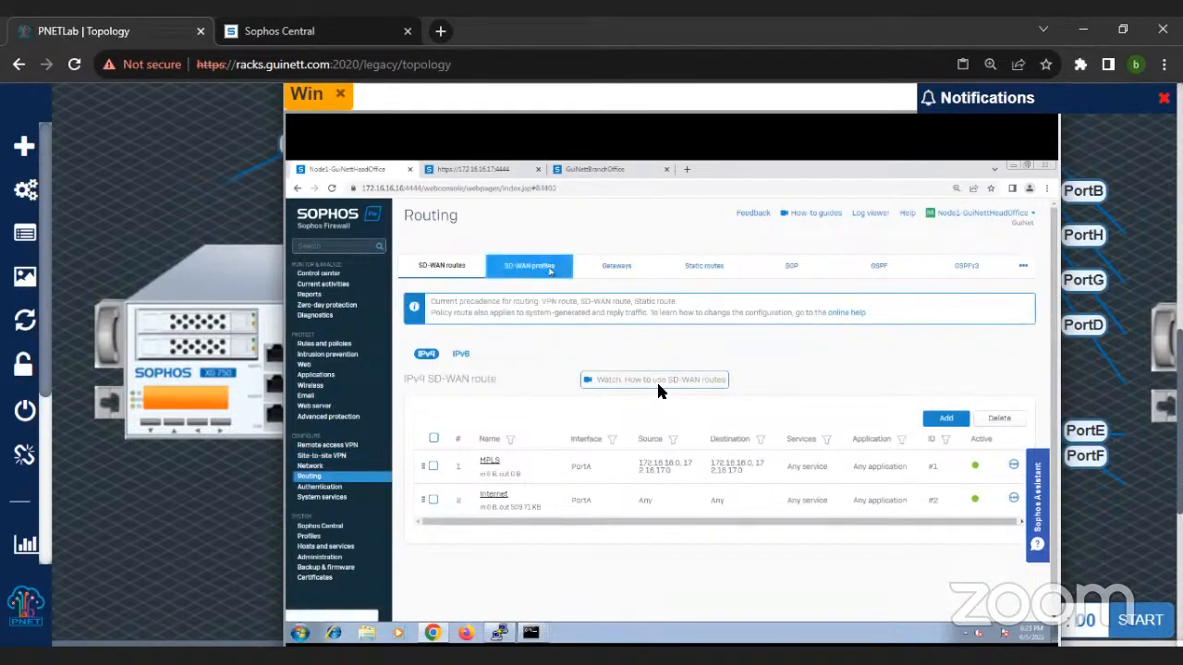
{"action": "left_click", "coordinate": [443, 266]}
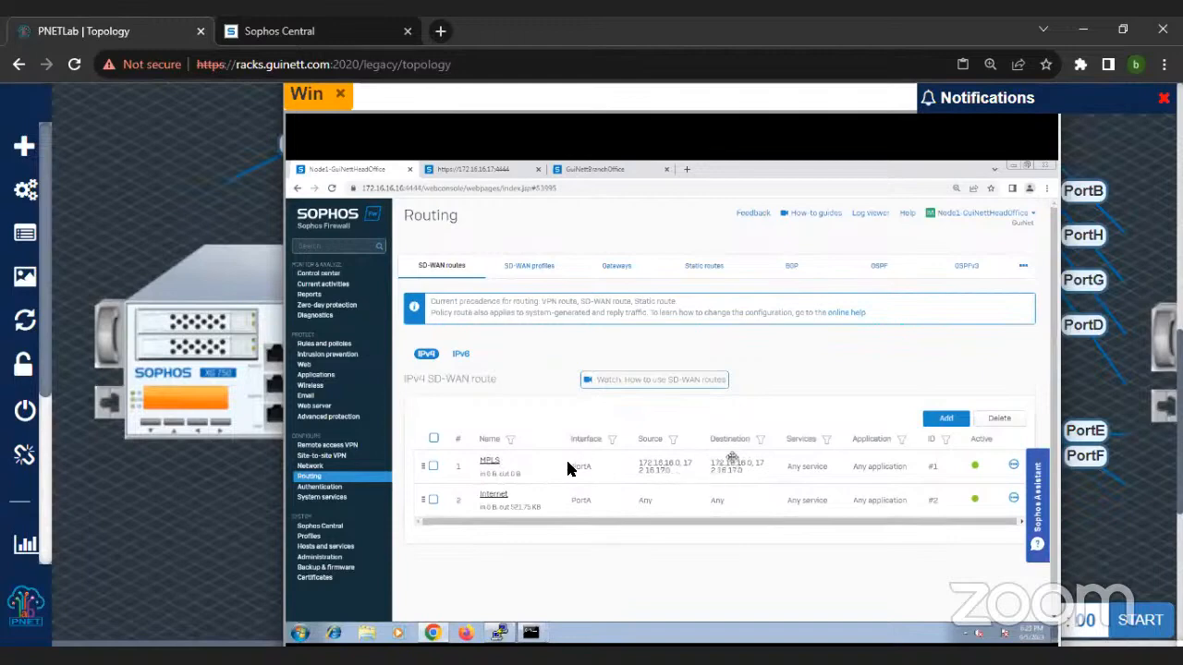
{"action": "left_click", "coordinate": [492, 467]}
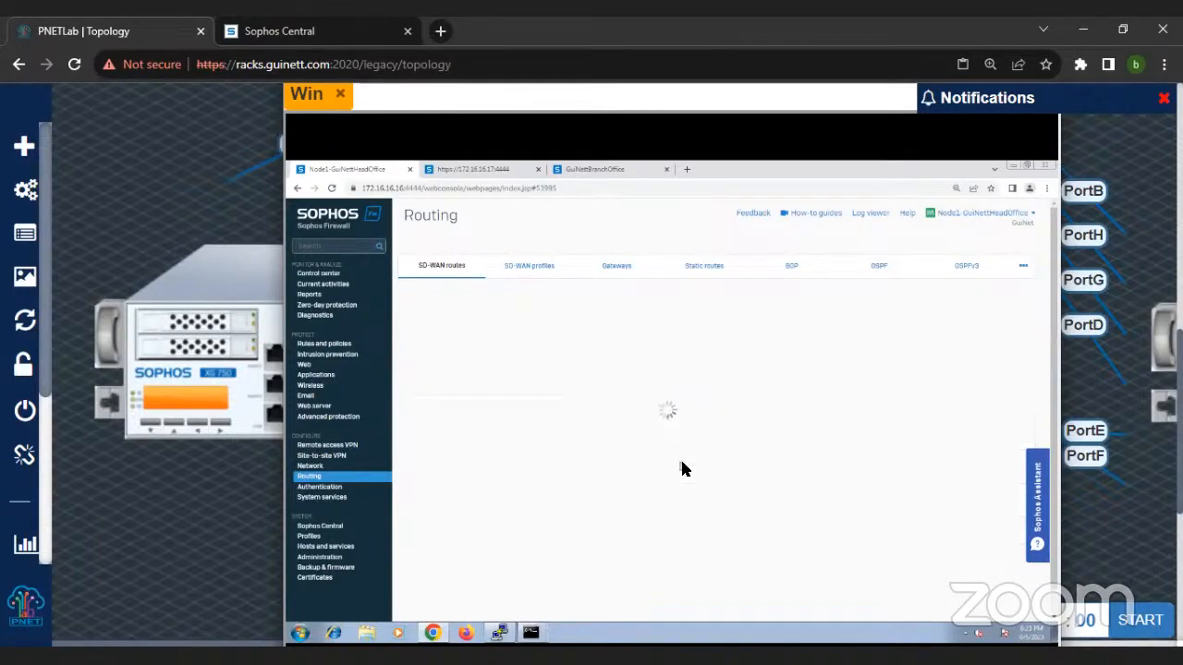
{"action": "scroll", "coordinate": [689, 462], "scroll_direction": "down", "scroll_amount": 2}
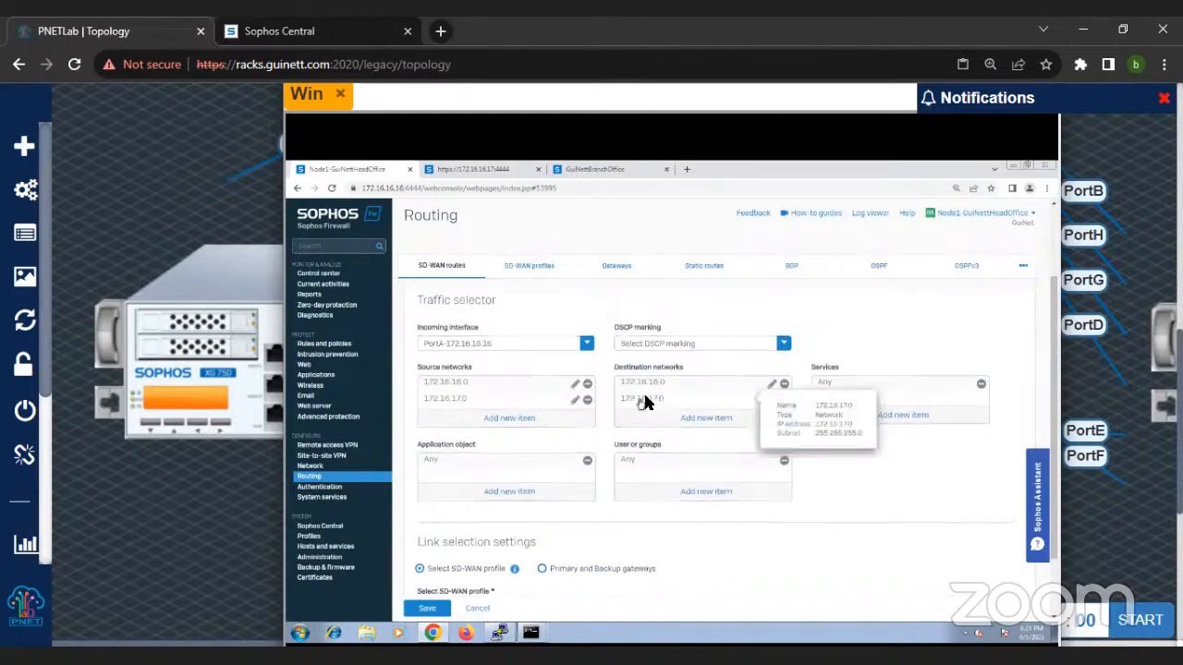
{"action": "scroll", "coordinate": [654, 390], "scroll_direction": "down", "scroll_amount": 1}
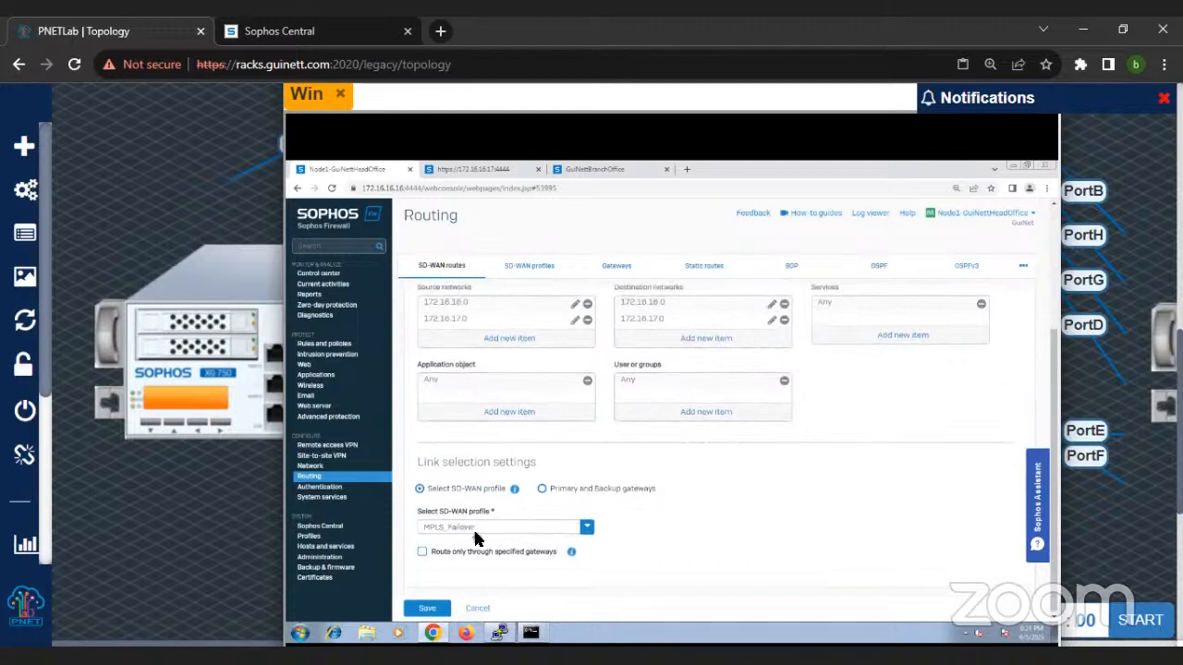
{"action": "left_click", "coordinate": [528, 266]}
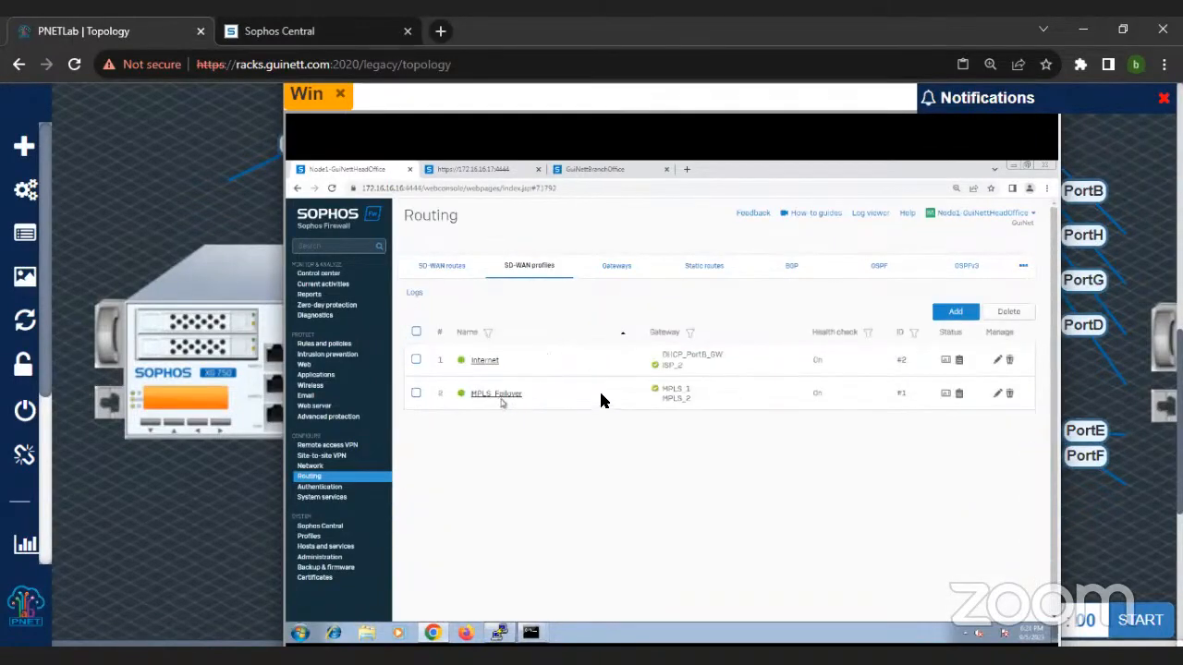
Step: Turn off the diagnostics packet capture that filters ICMP traffic for host 172.16.17.16
{"action": "left_click", "coordinate": [536, 631]}
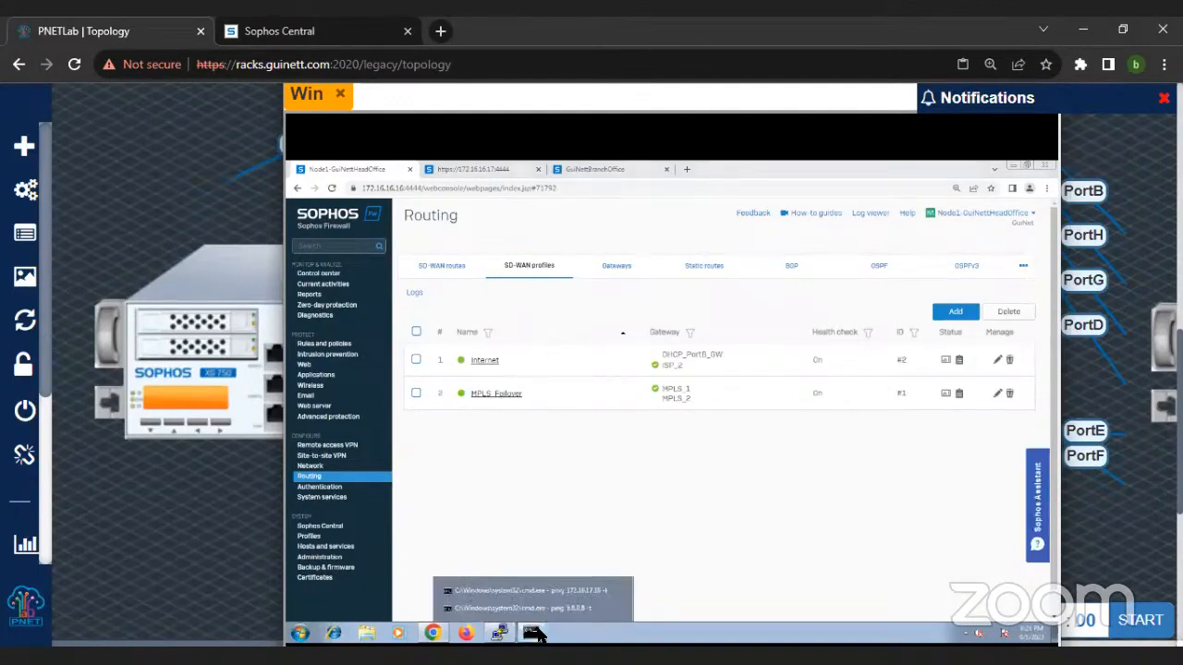
{"action": "left_click", "coordinate": [323, 316]}
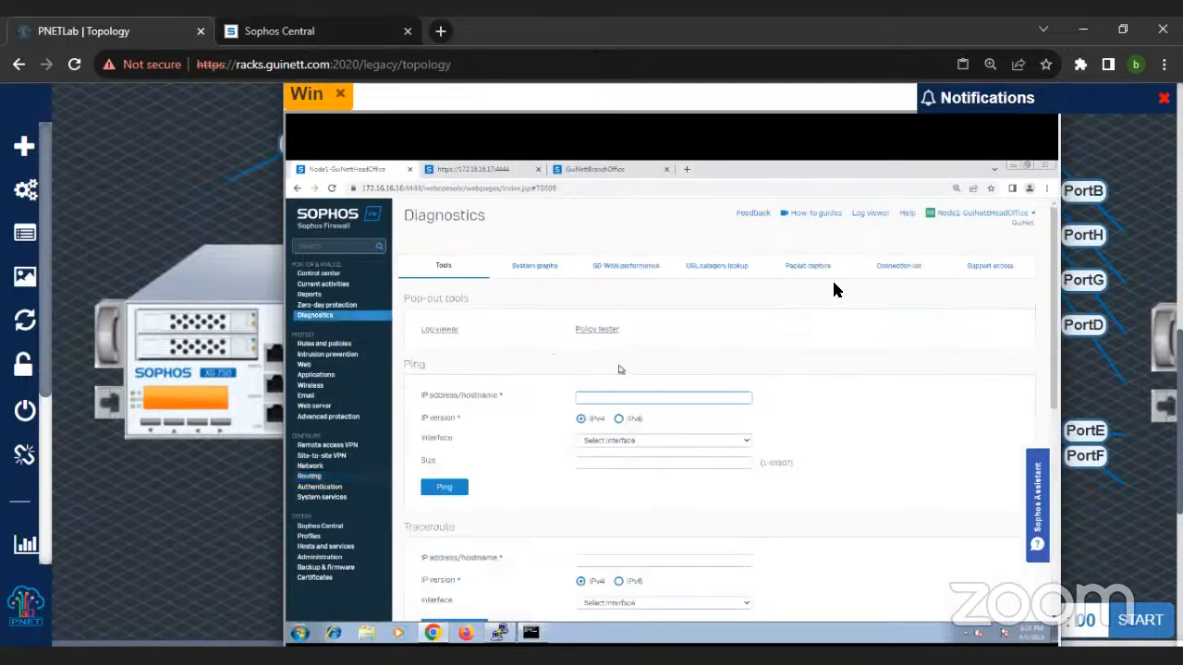
{"action": "left_click", "coordinate": [813, 266]}
{"action": "left_click", "coordinate": [432, 339]}
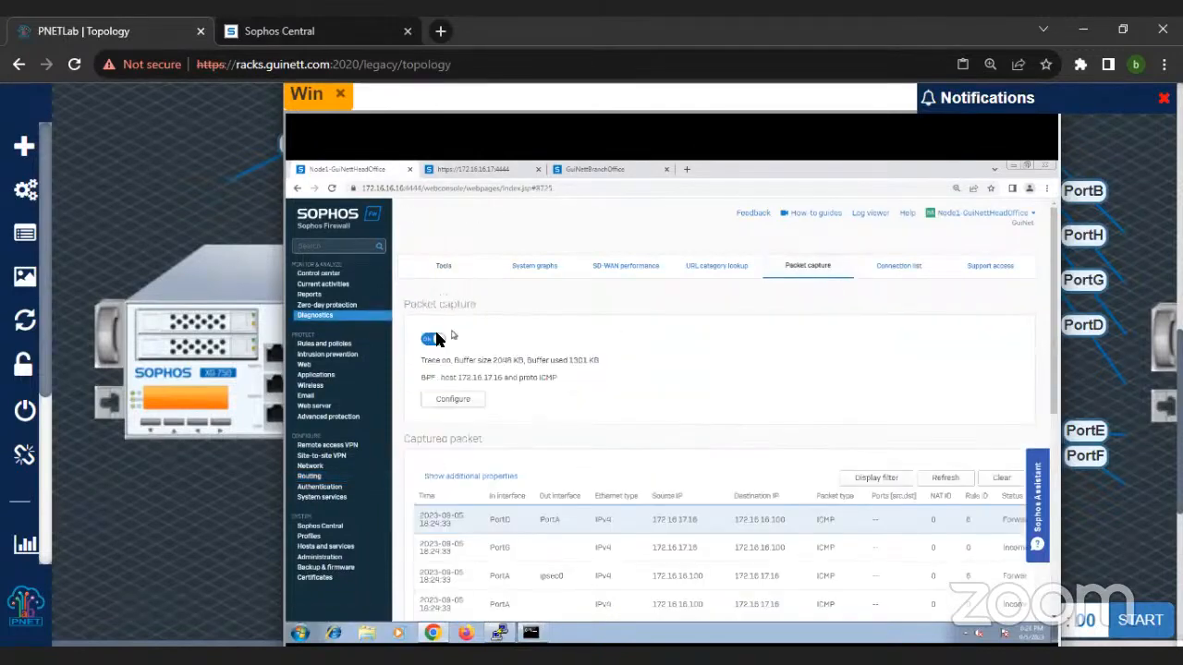
{"action": "left_click", "coordinate": [433, 339]}
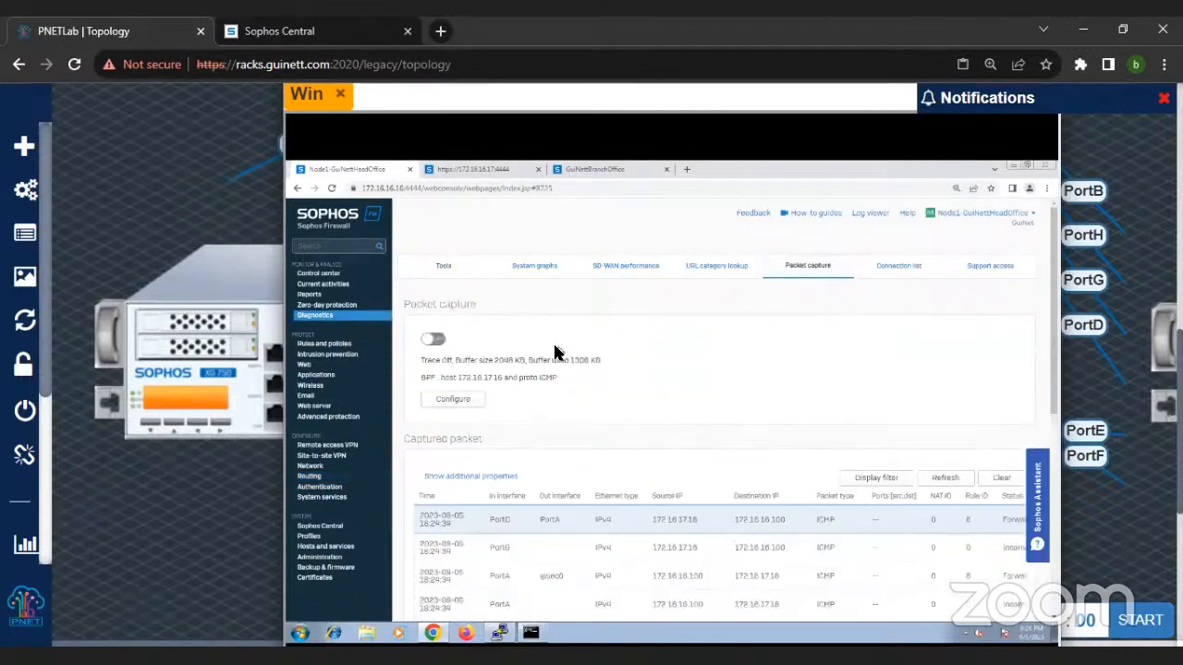
Step: Clear the captured packets and restart the packet capture for ICMP traffic of host 172.16.17.16
{"action": "left_click", "coordinate": [1001, 478]}
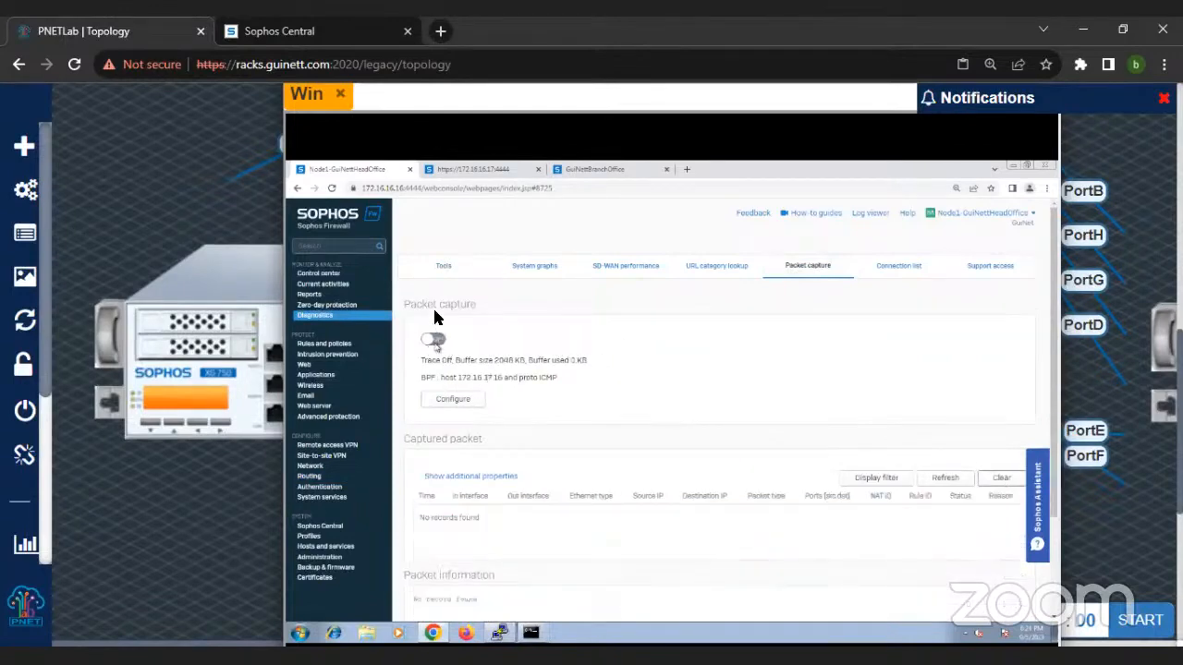
{"action": "left_click", "coordinate": [434, 340]}
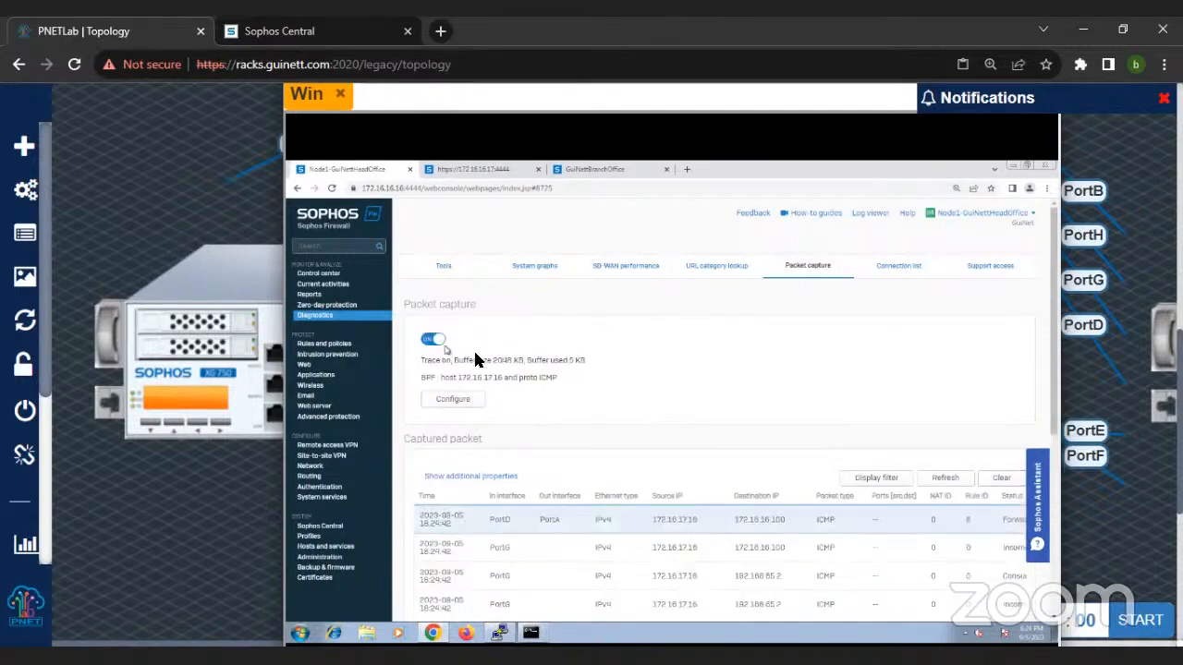
{"action": "left_click", "coordinate": [434, 341]}
{"action": "left_click", "coordinate": [435, 341]}
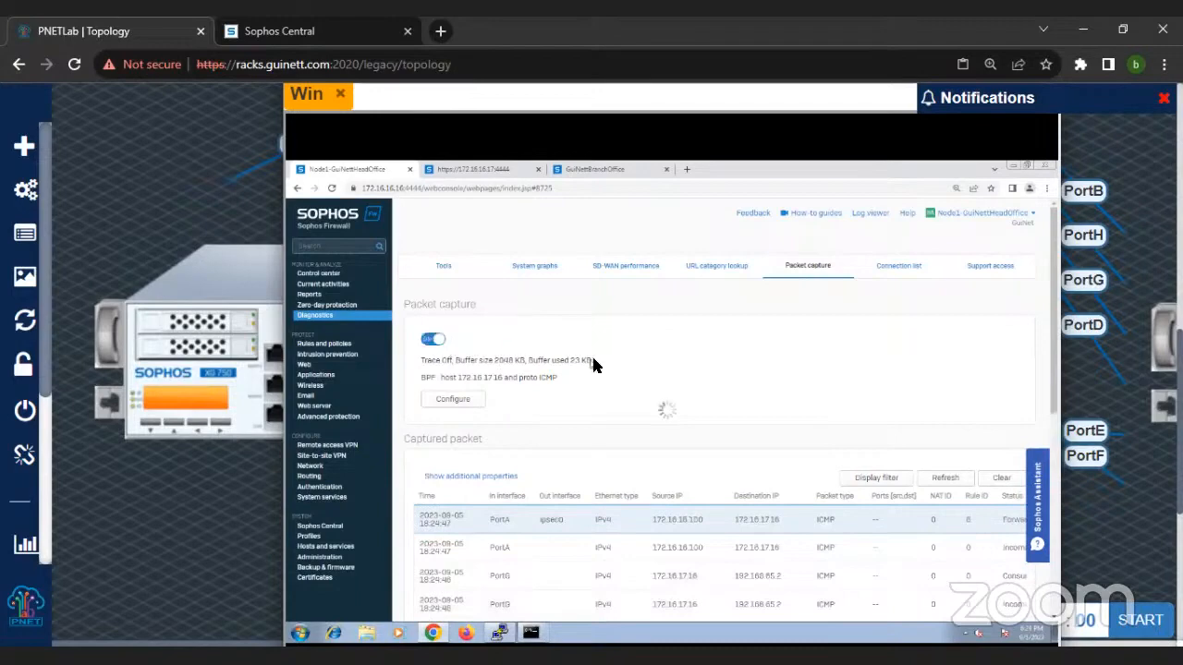
Step: Examine the in and out interfaces of the captured ICMP packets and compare them with the firewall's network interface list
{"action": "left_click", "coordinate": [532, 634]}
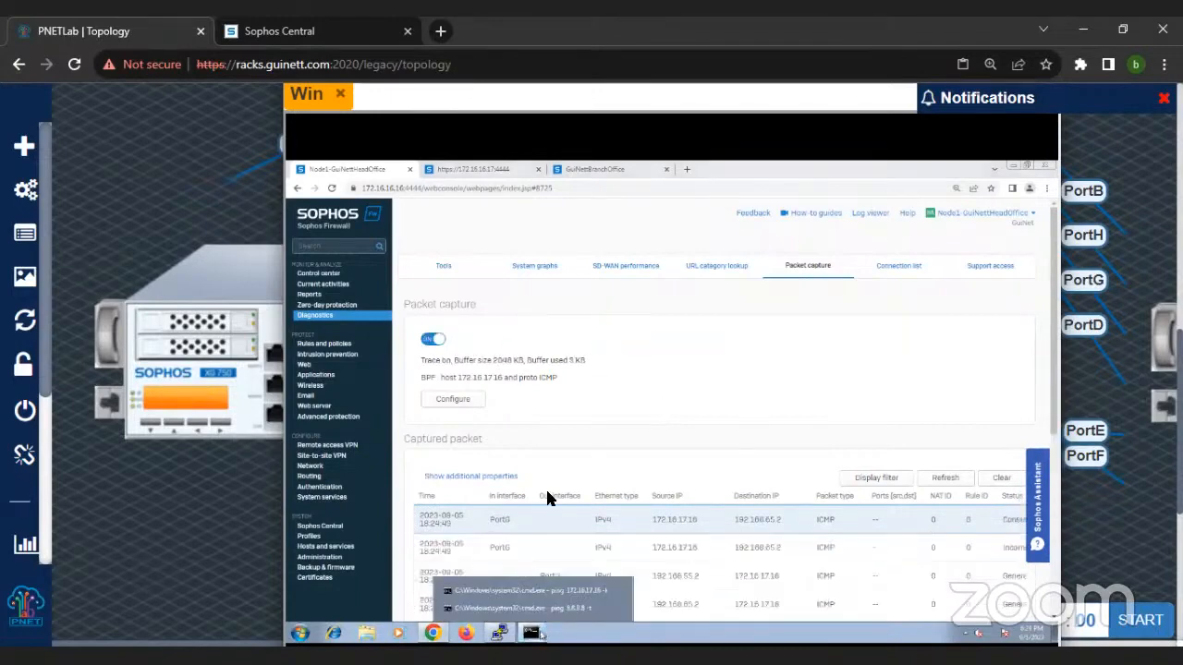
{"action": "left_click", "coordinate": [682, 403]}
{"action": "scroll", "coordinate": [592, 499], "scroll_direction": "down", "scroll_amount": 3}
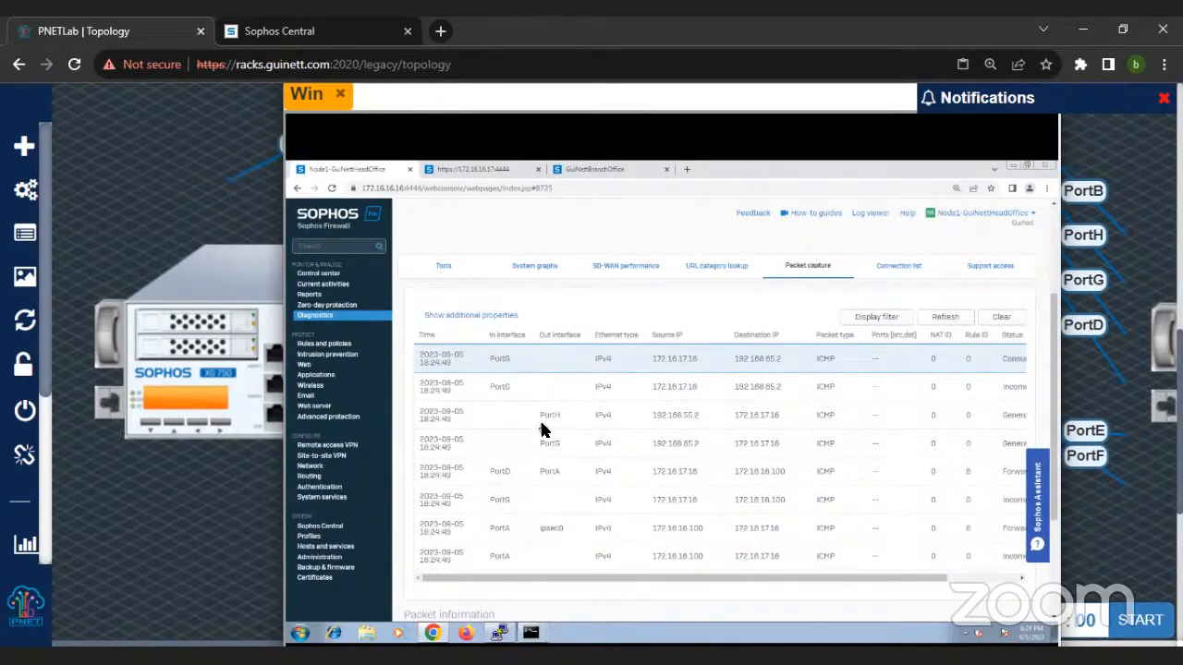
{"action": "left_click", "coordinate": [315, 467]}
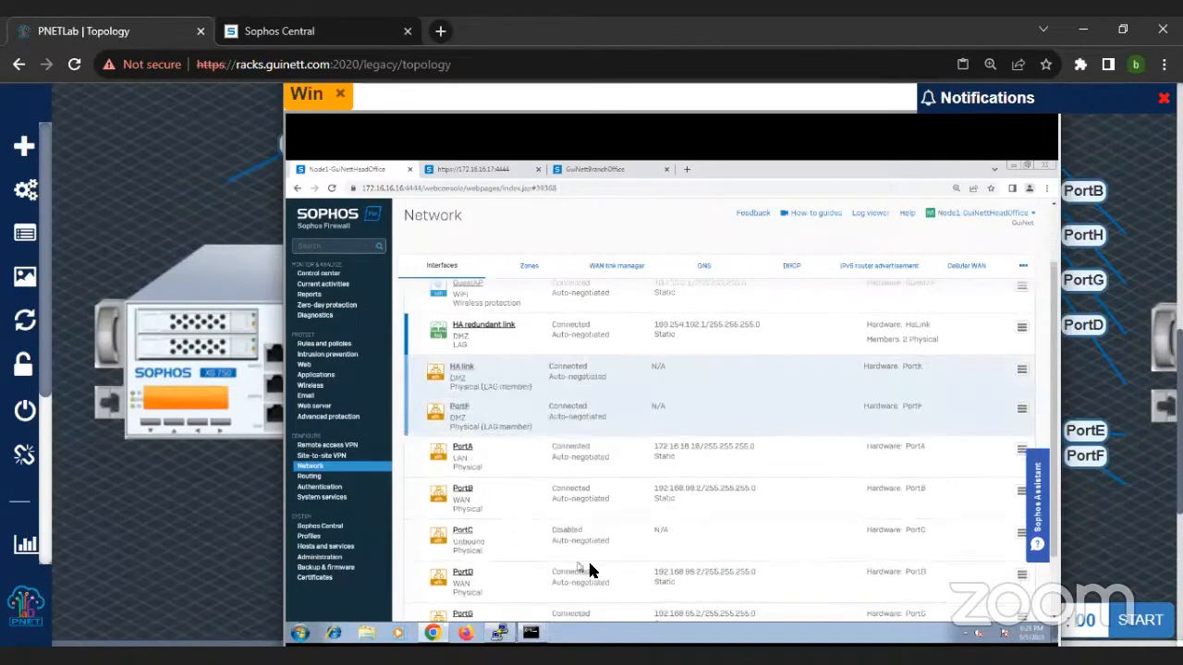
{"action": "scroll", "coordinate": [596, 563], "scroll_direction": "down", "scroll_amount": 1}
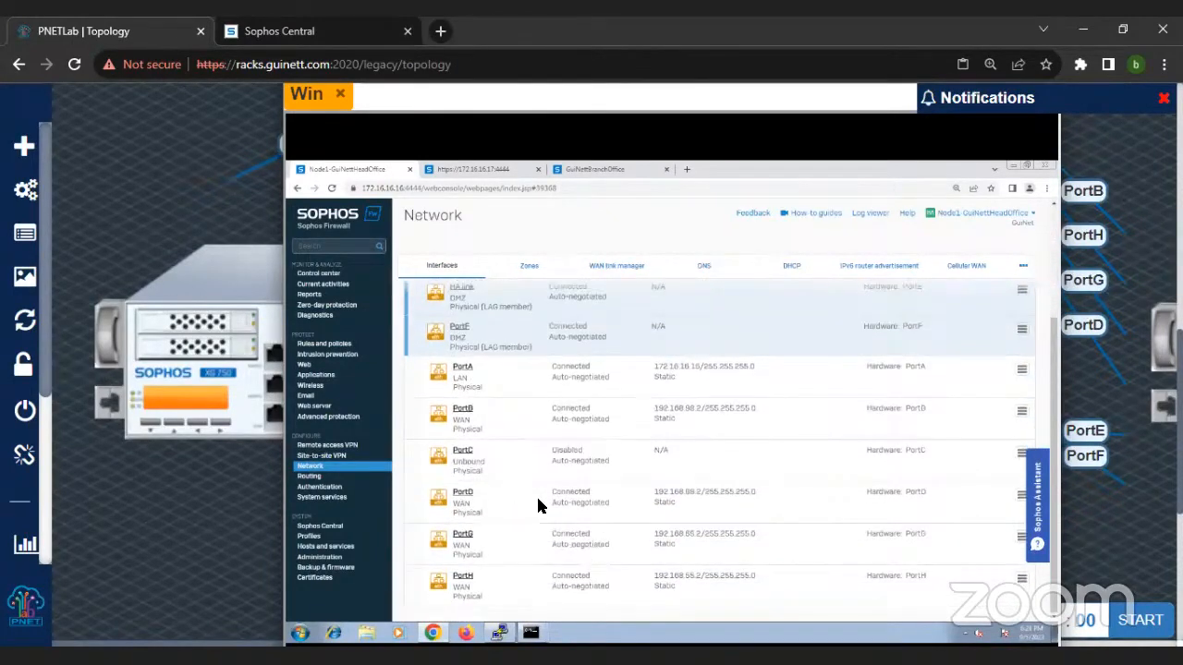
Step: Bring up both ping windows and stop the continuous ping to 172.16.17.16
{"action": "mouse_move", "coordinate": [530, 633]}
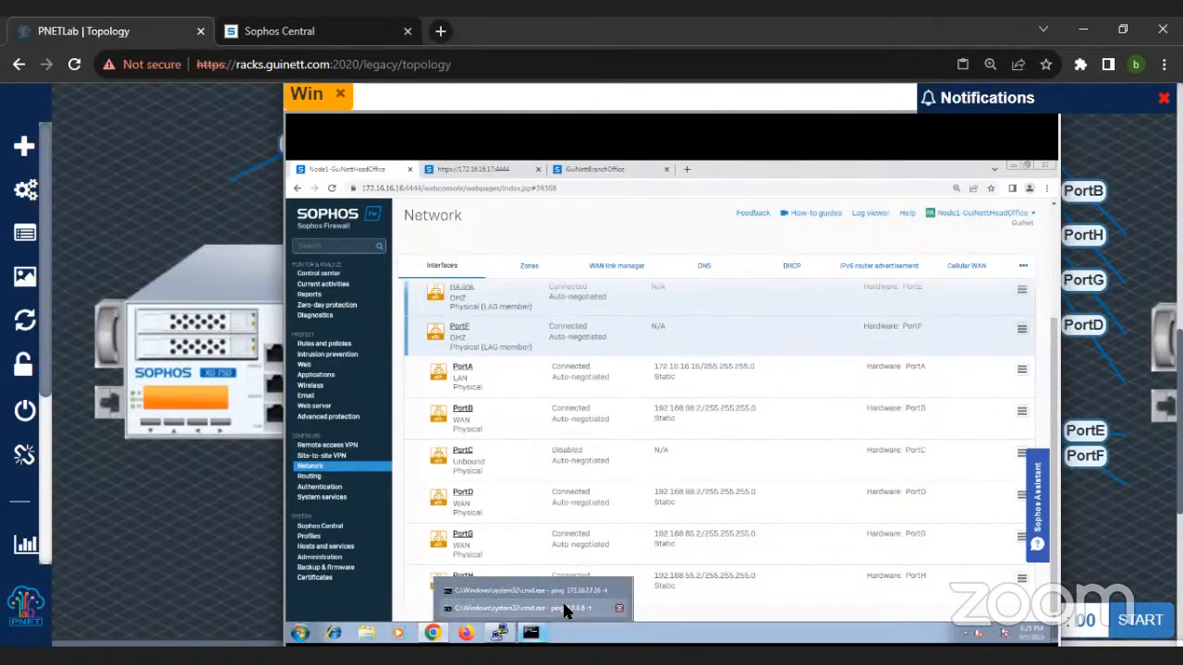
{"action": "left_click", "coordinate": [562, 600]}
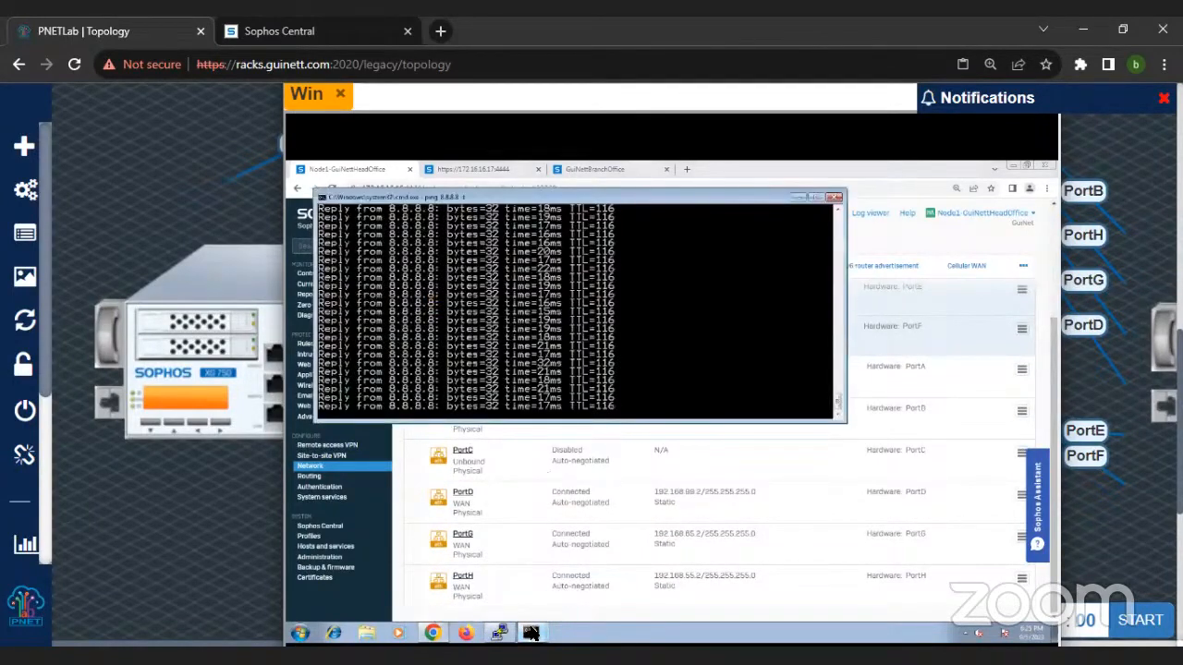
{"action": "mouse_move", "coordinate": [531, 634]}
{"action": "left_click", "coordinate": [543, 586]}
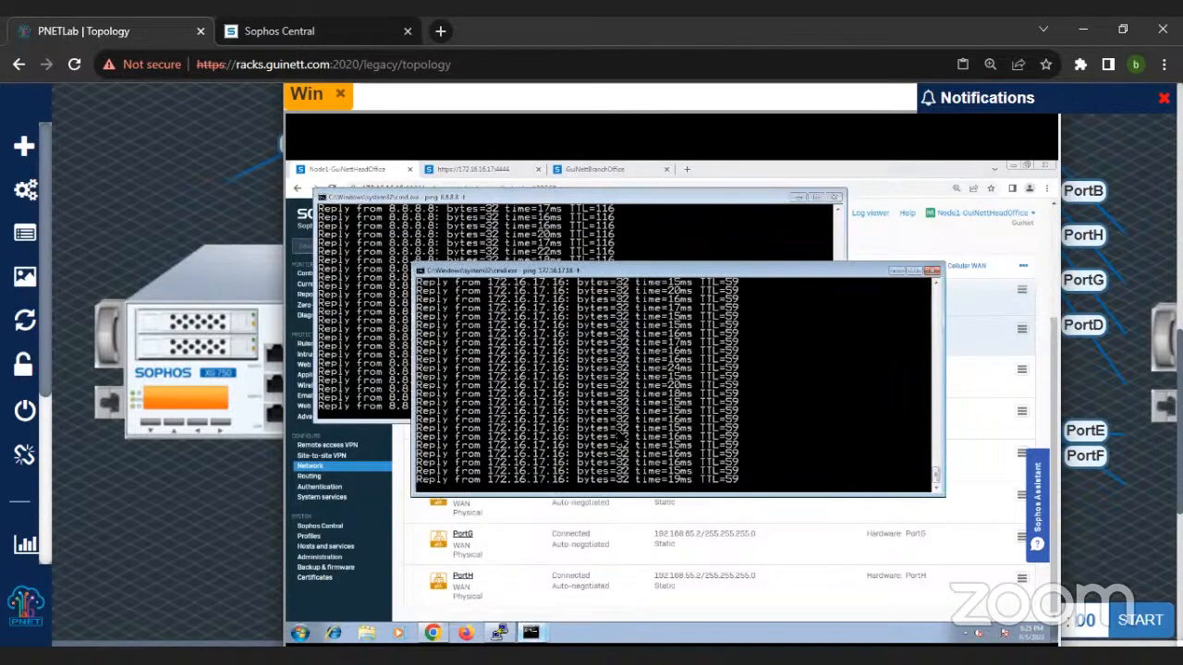
{"action": "key", "text": "ctrl+c"}
{"action": "type", "text": "tracert -d 172.16.17.17"}
{"action": "key", "text": "Return"}
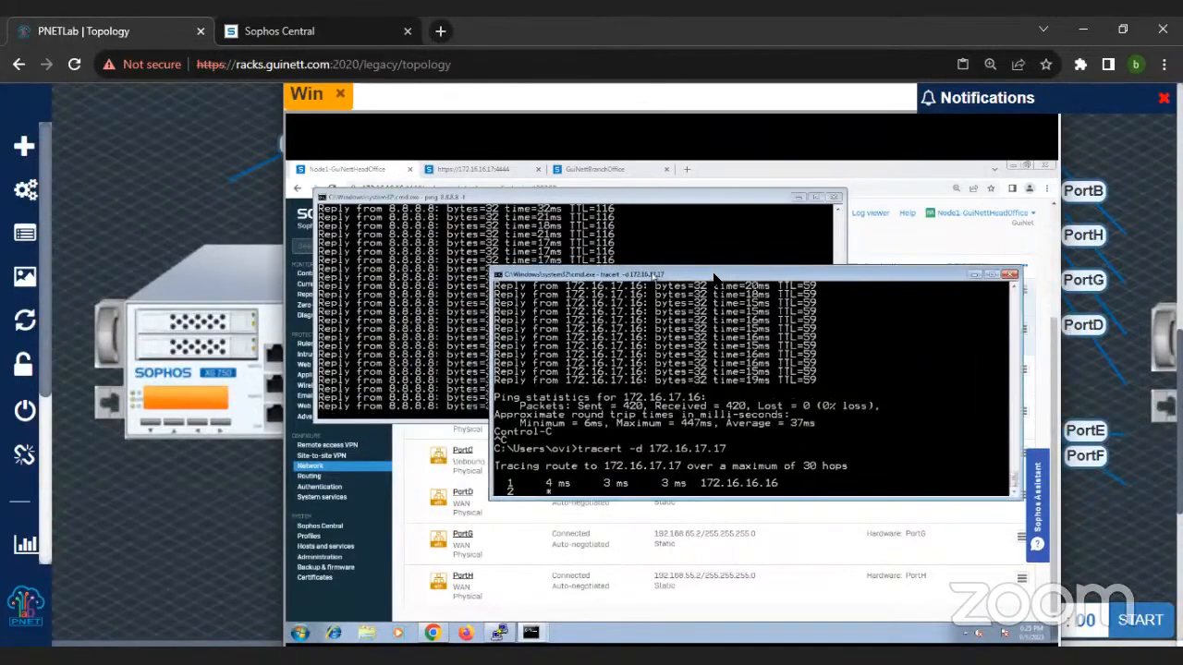
{"action": "left_click_drag", "start_coordinate": [645, 274], "coordinate": [785, 278]}
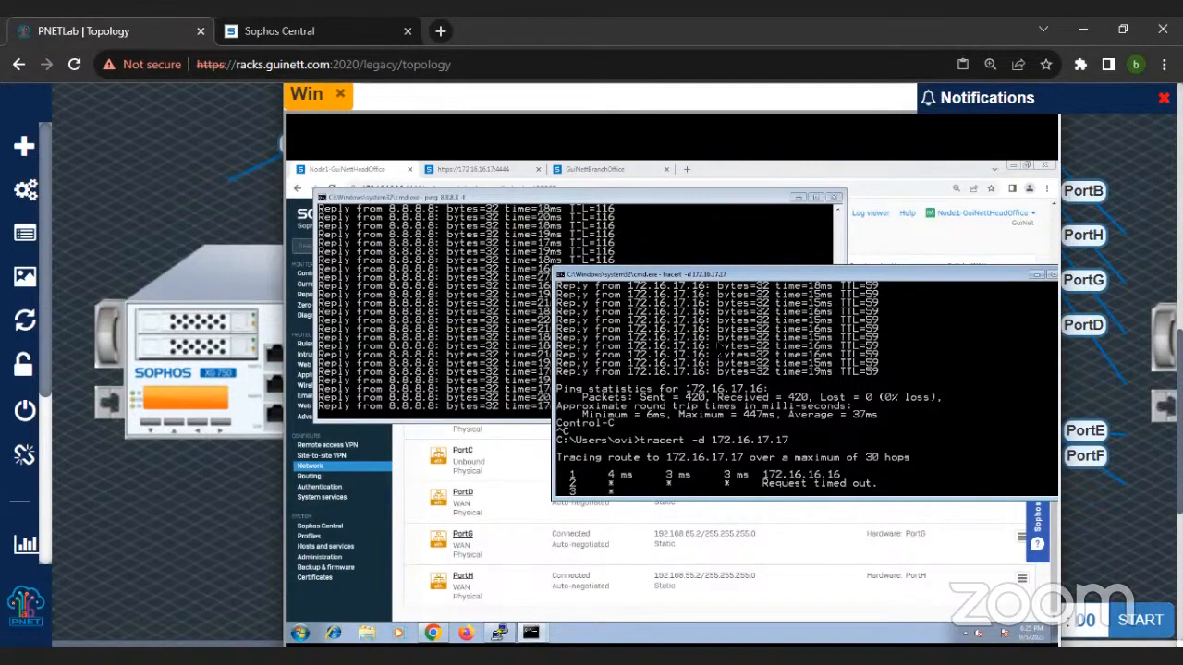
{"action": "key", "text": "ctrl+c"}
{"action": "key", "text": "Up"}
{"action": "key", "text": "Return"}
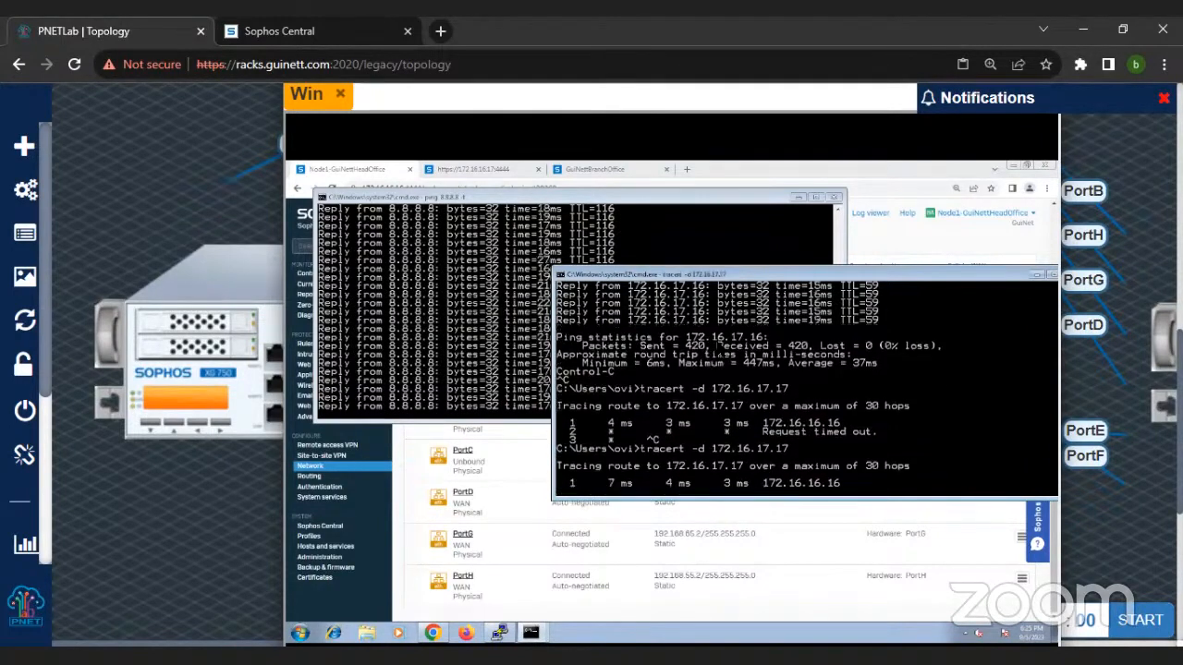
{"action": "key", "text": "ctrl+c"}
Step: Trace the route to 172.16.17.16 without resolving host names
{"action": "key", "text": "Up"}
{"action": "key", "text": "BackSpace"}
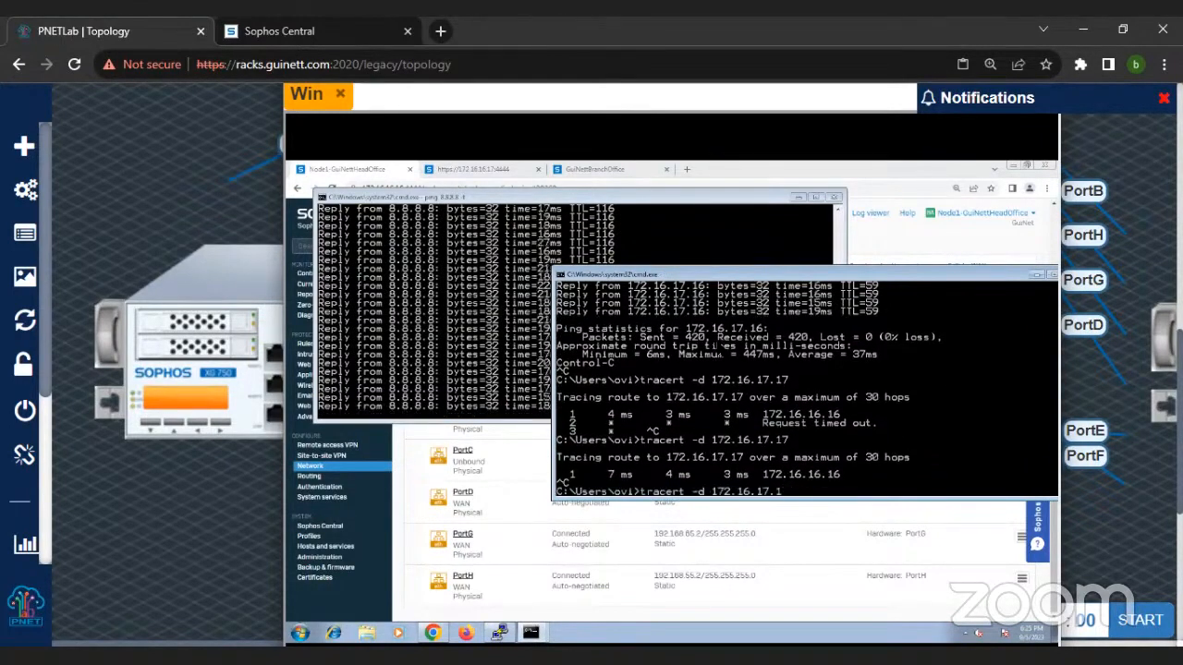
{"action": "type", "text": "6"}
{"action": "key", "text": "Return"}
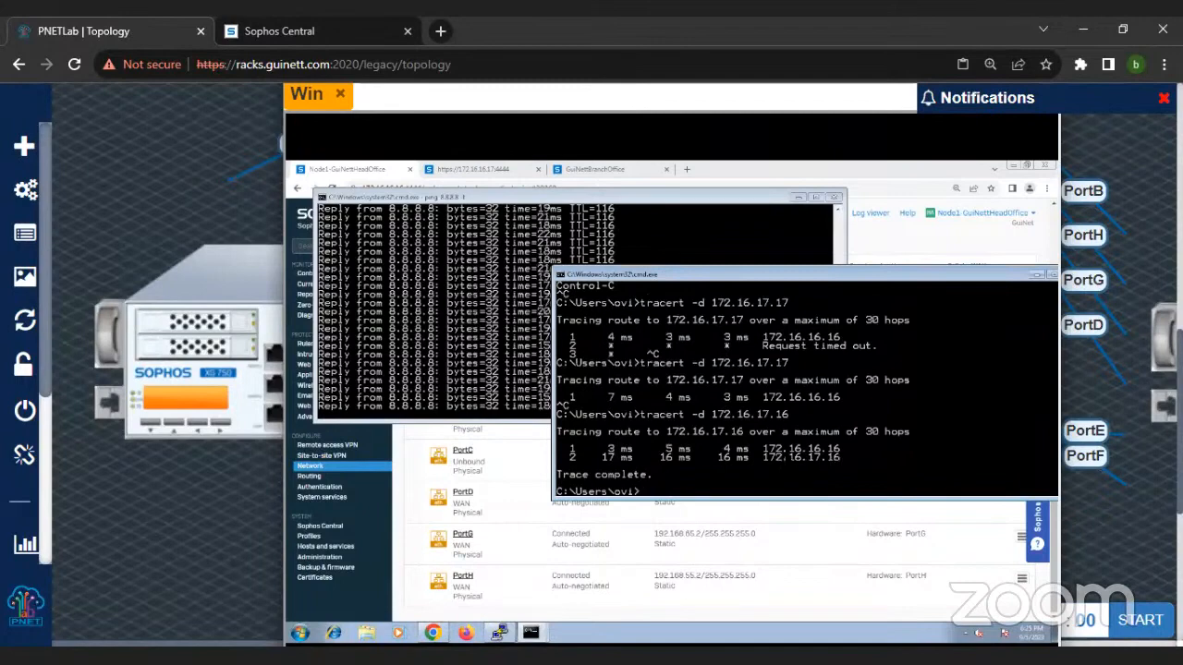
Step: Run a continuous ping to 172.16.17.16 for several replies and stop it
{"action": "key", "text": "Up"}
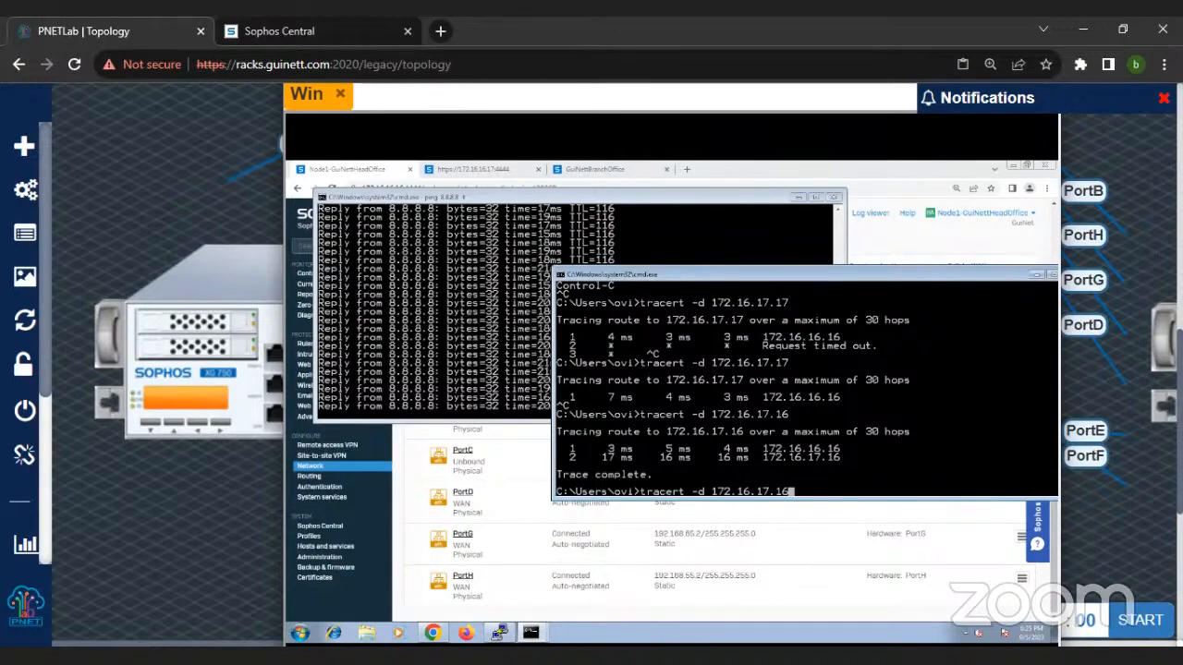
{"action": "key", "text": "Up"}
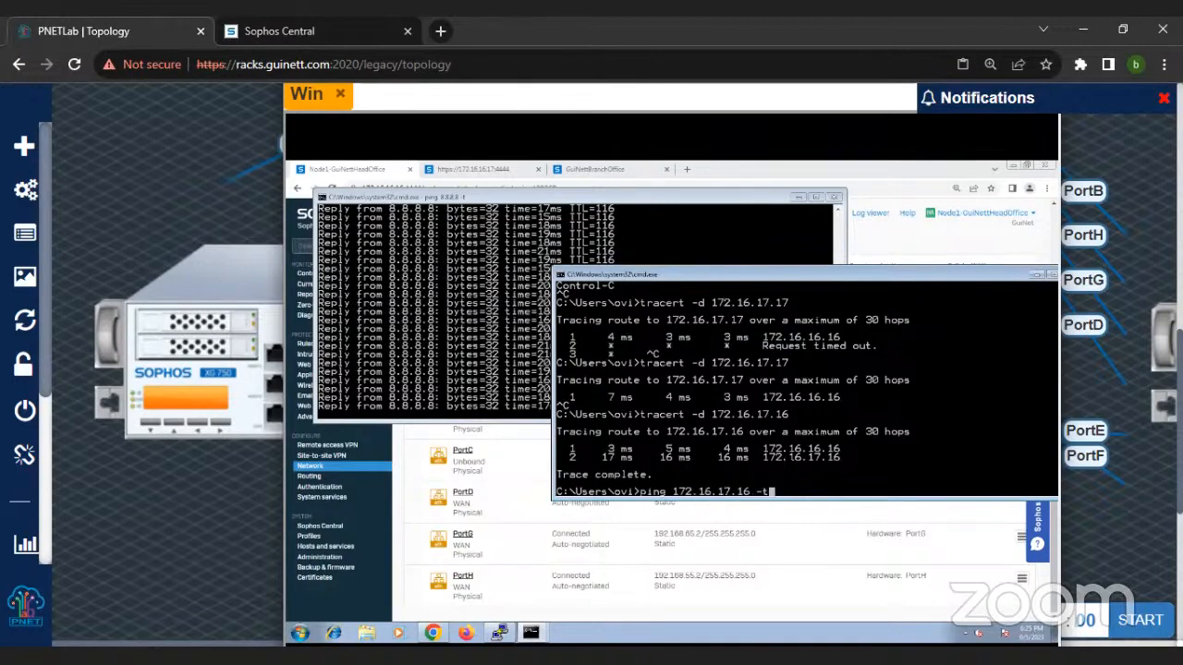
{"action": "key", "text": "Return"}
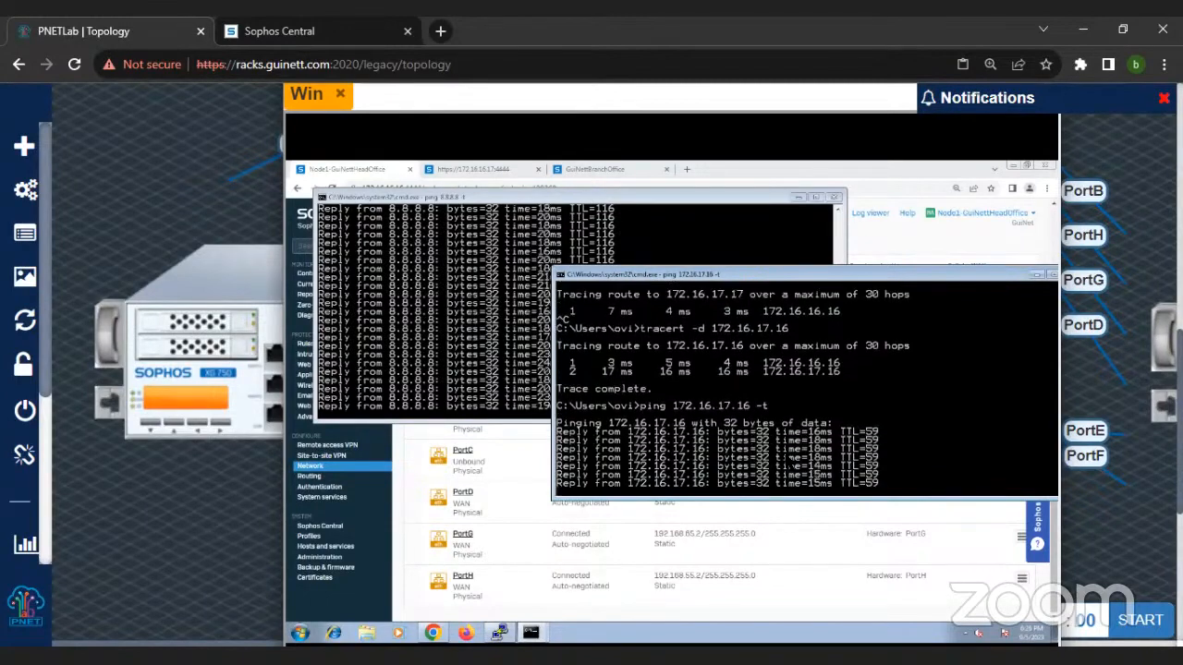
{"action": "key", "text": "ctrl+c"}
{"action": "key", "text": "Up"}
{"action": "key", "text": "BackSpace"}
{"action": "key", "text": "BackSpace"}
{"action": "key", "text": "BackSpace"}
{"action": "key", "text": "BackSpace"}
{"action": "key", "text": "BackSpace"}
{"action": "key", "text": "BackSpace"}
{"action": "key", "text": "BackSpace"}
{"action": "key", "text": "BackSpace"}
{"action": "key", "text": "BackSpace"}
{"action": "key", "text": "BackSpace"}
{"action": "key", "text": "BackSpace"}
{"action": "key", "text": "BackSpace"}
{"action": "key", "text": "BackSpace"}
{"action": "key", "text": "BackSpace"}
{"action": "key", "text": "BackSpace"}
{"action": "key", "text": "BackSpace"}
{"action": "key", "text": "BackSpace"}
{"action": "key", "text": "BackSpace"}
{"action": "key", "text": "BackSpace"}
{"action": "key", "text": "BackSpace"}
{"action": "type", "text": "ipconfig"}
{"action": "key", "text": "Up"}
{"action": "key", "text": "Up"}
{"action": "key", "text": "Return"}
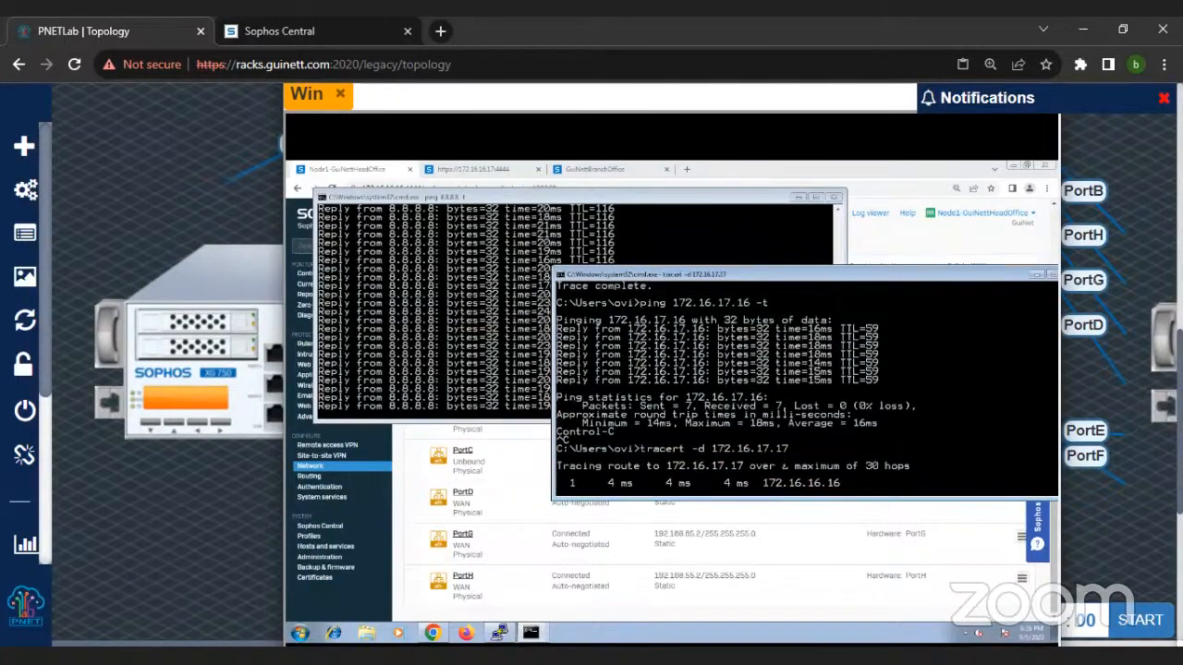
{"action": "key", "text": "ctrl+c"}
{"action": "key", "text": "ctrl+x"}
{"action": "key", "text": "Return"}
Step: Repeat the traceroute to 172.16.17.16 with the no-name-resolution option
{"action": "key", "text": "Up"}
{"action": "key", "text": "BackSpace"}
{"action": "type", "text": "6"}
{"action": "key", "text": "Return"}
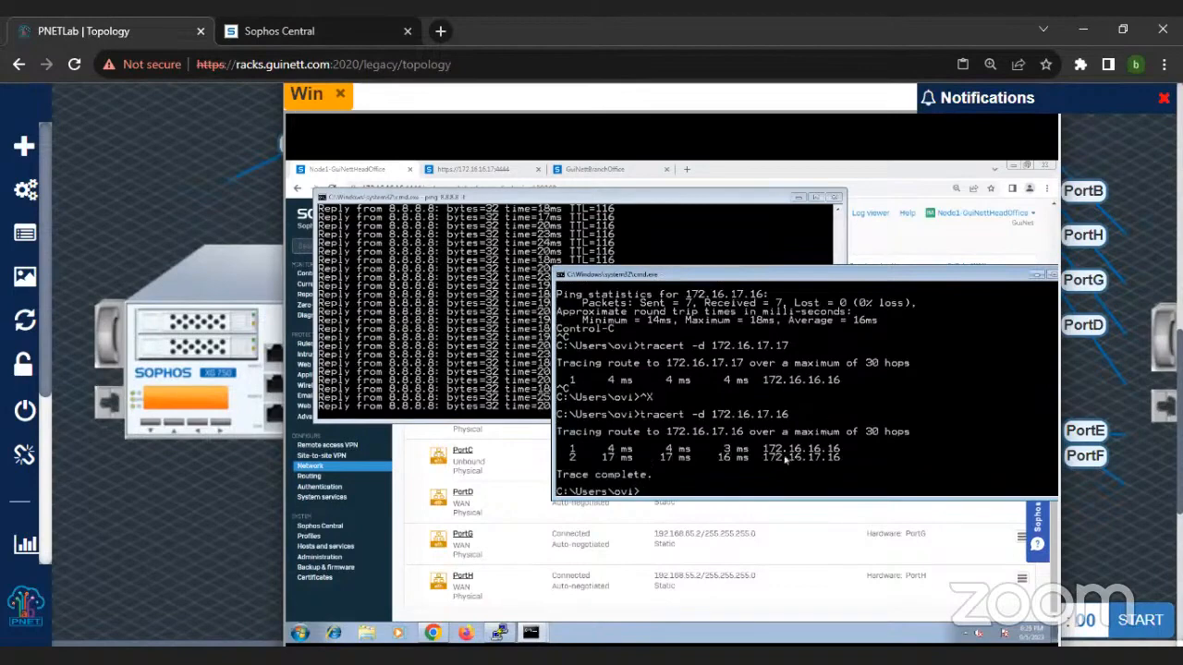
Step: Return to the firewall's diagnostics packet capture and review the source, destination and interfaces of the captured packets
{"action": "left_click", "coordinate": [892, 237]}
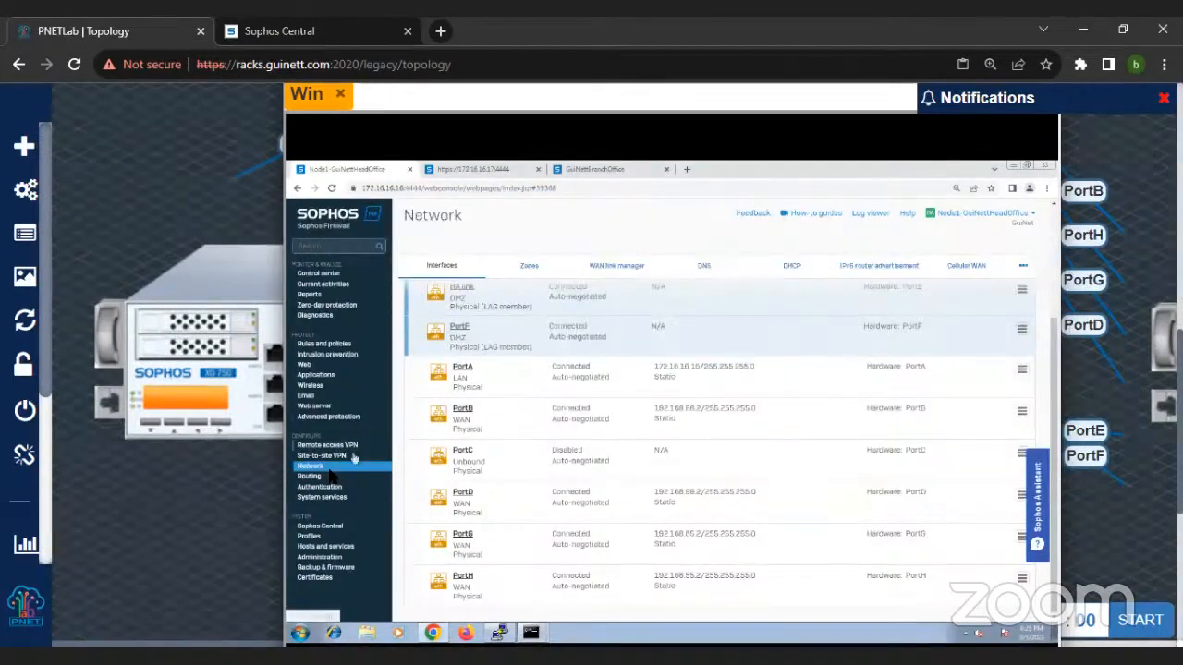
{"action": "left_click", "coordinate": [315, 316]}
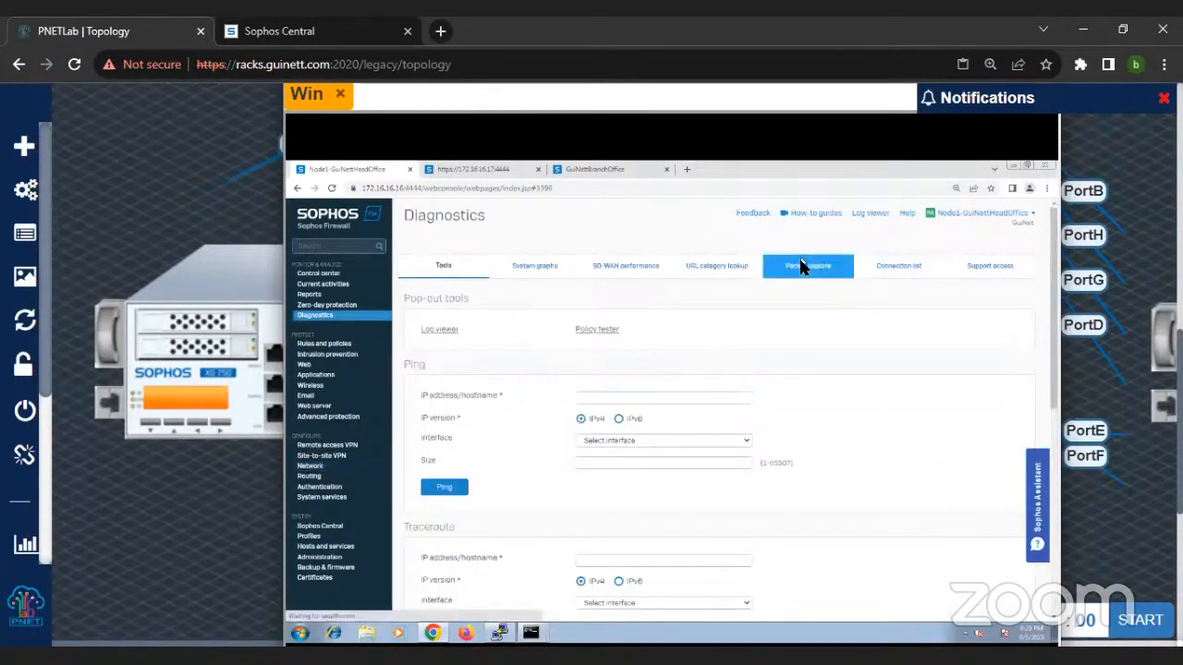
{"action": "left_click", "coordinate": [800, 266]}
{"action": "scroll", "coordinate": [731, 435], "scroll_direction": "down", "scroll_amount": 2}
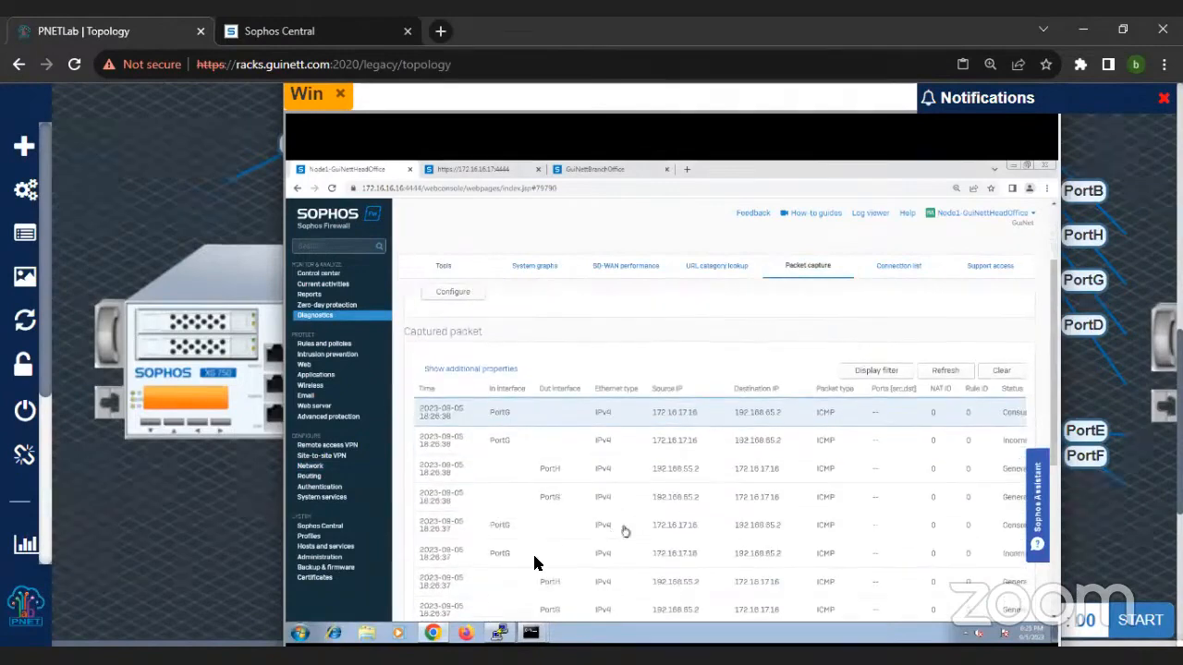
{"action": "scroll", "coordinate": [523, 485], "scroll_direction": "down", "scroll_amount": 3}
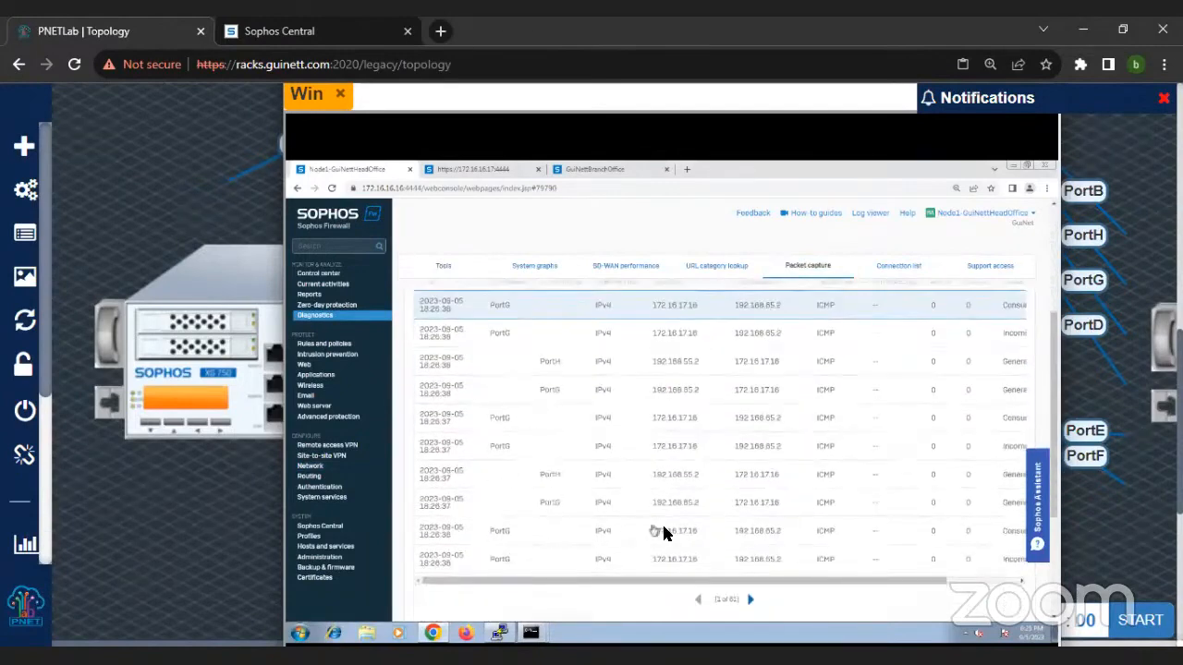
{"action": "scroll", "coordinate": [509, 324], "scroll_direction": "up", "scroll_amount": 3}
{"action": "scroll", "coordinate": [451, 314], "scroll_direction": "up", "scroll_amount": 2}
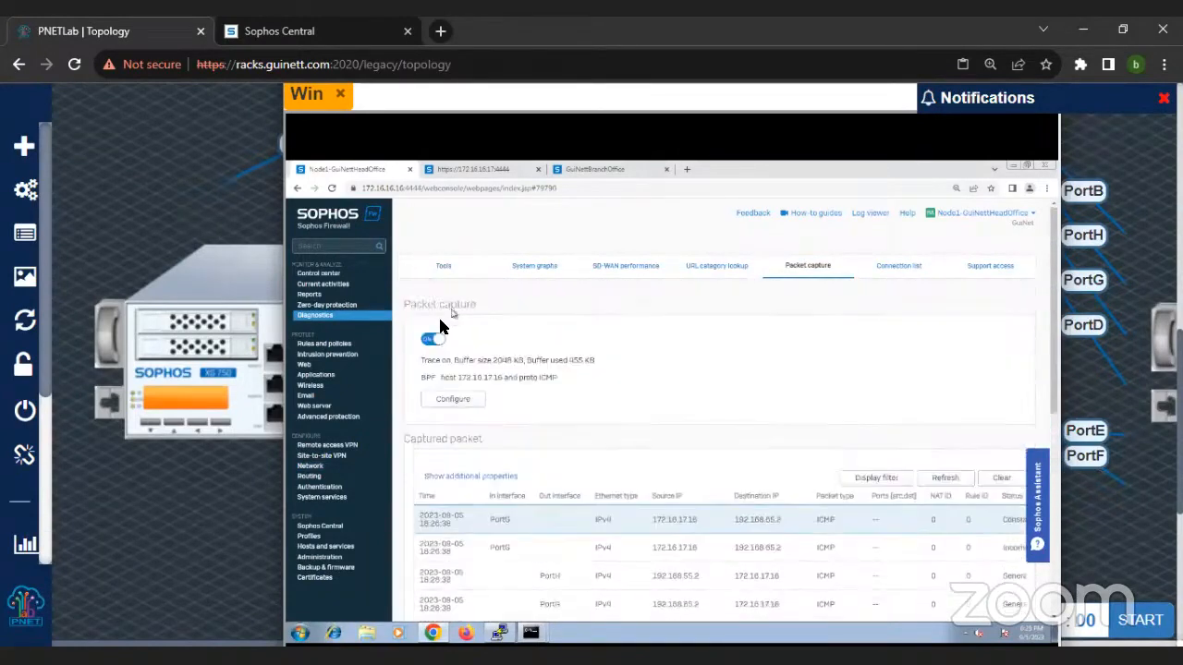
Step: Stop the packet capture, empty its captured packet list and turn the capture back on
{"action": "left_click", "coordinate": [432, 339]}
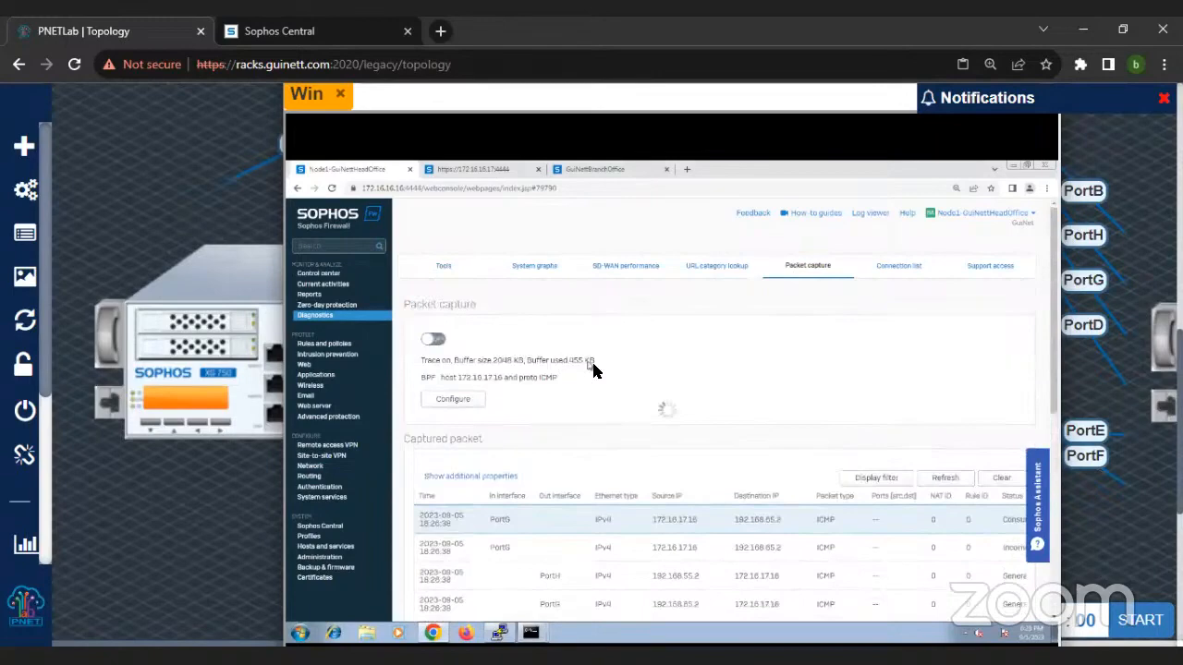
{"action": "left_click", "coordinate": [996, 482]}
{"action": "scroll", "coordinate": [646, 370], "scroll_direction": "down", "scroll_amount": 1}
{"action": "scroll", "coordinate": [569, 369], "scroll_direction": "up", "scroll_amount": 1}
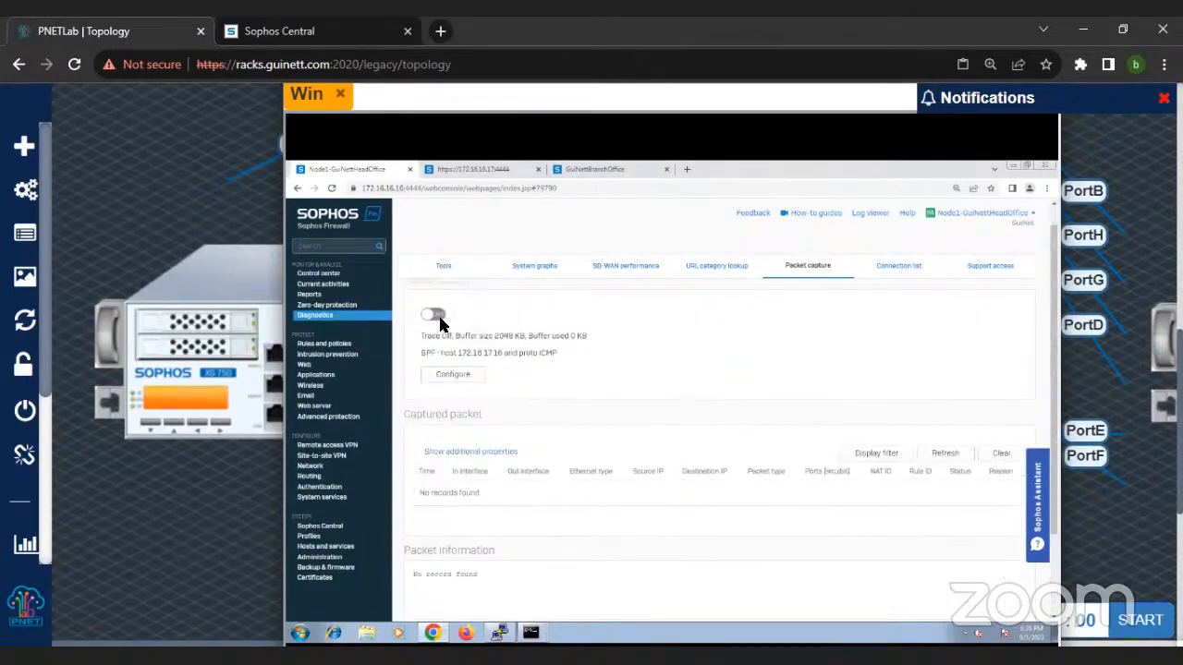
{"action": "left_click", "coordinate": [433, 315]}
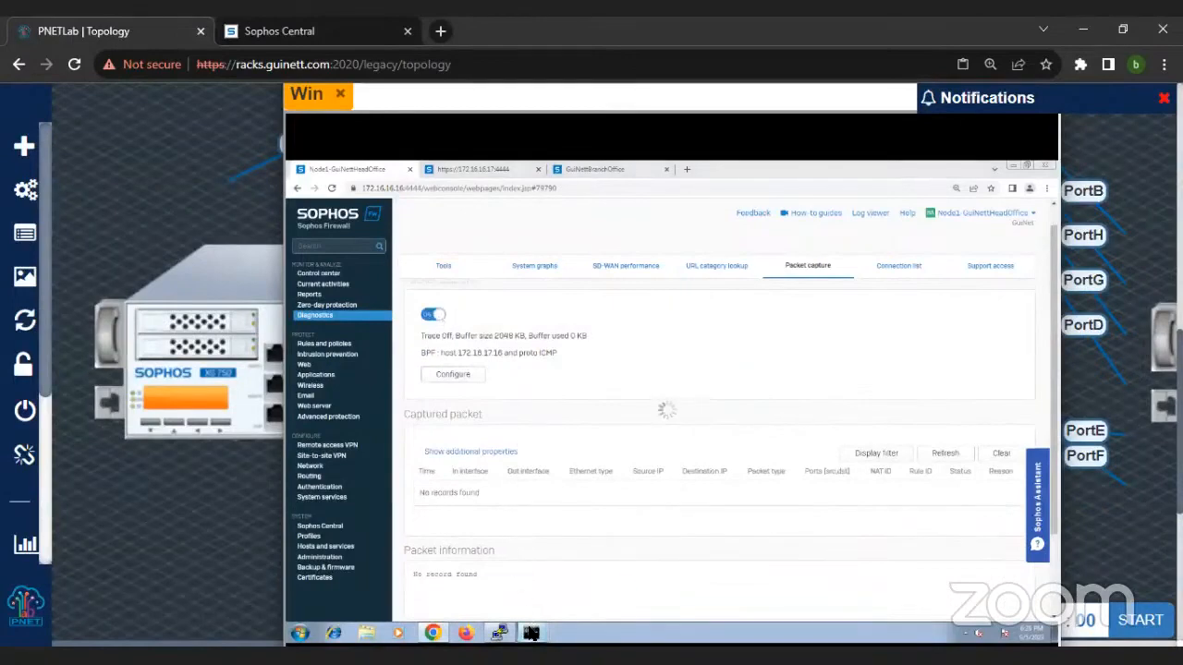
Step: Check the 8.8.8.8 ping and the PuTTY session, dismiss PuTTY's network error and minimize both windows
{"action": "mouse_move", "coordinate": [530, 632]}
{"action": "left_click", "coordinate": [536, 608]}
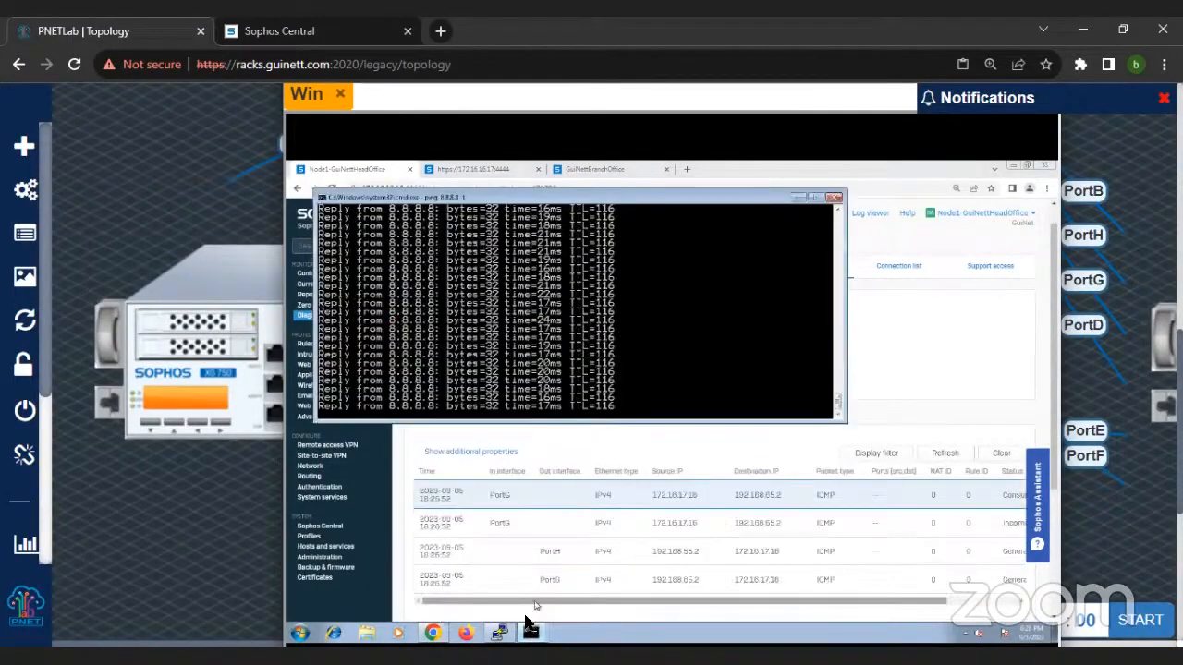
{"action": "left_click", "coordinate": [499, 631]}
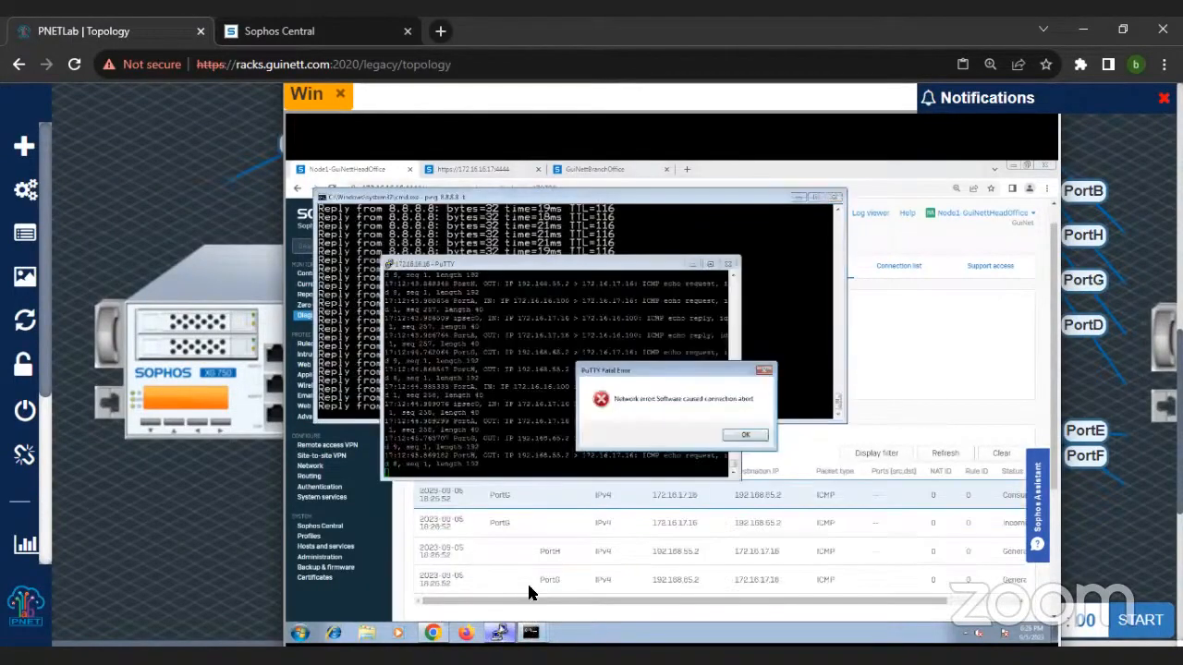
{"action": "left_click", "coordinate": [743, 436]}
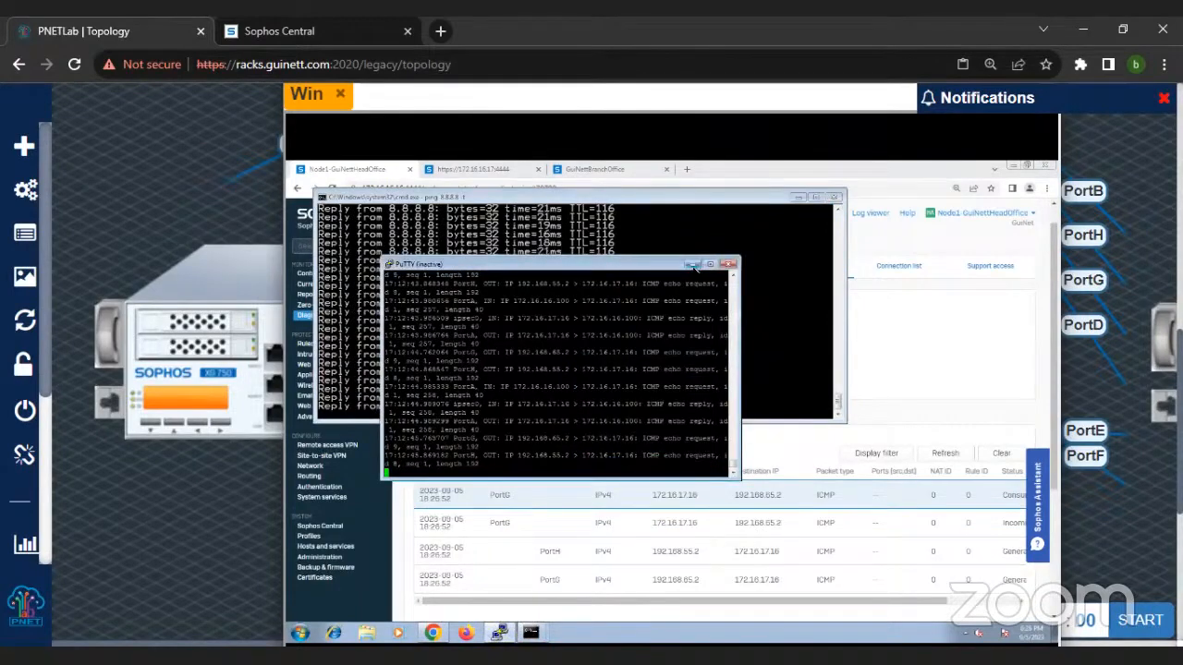
{"action": "left_click", "coordinate": [691, 265]}
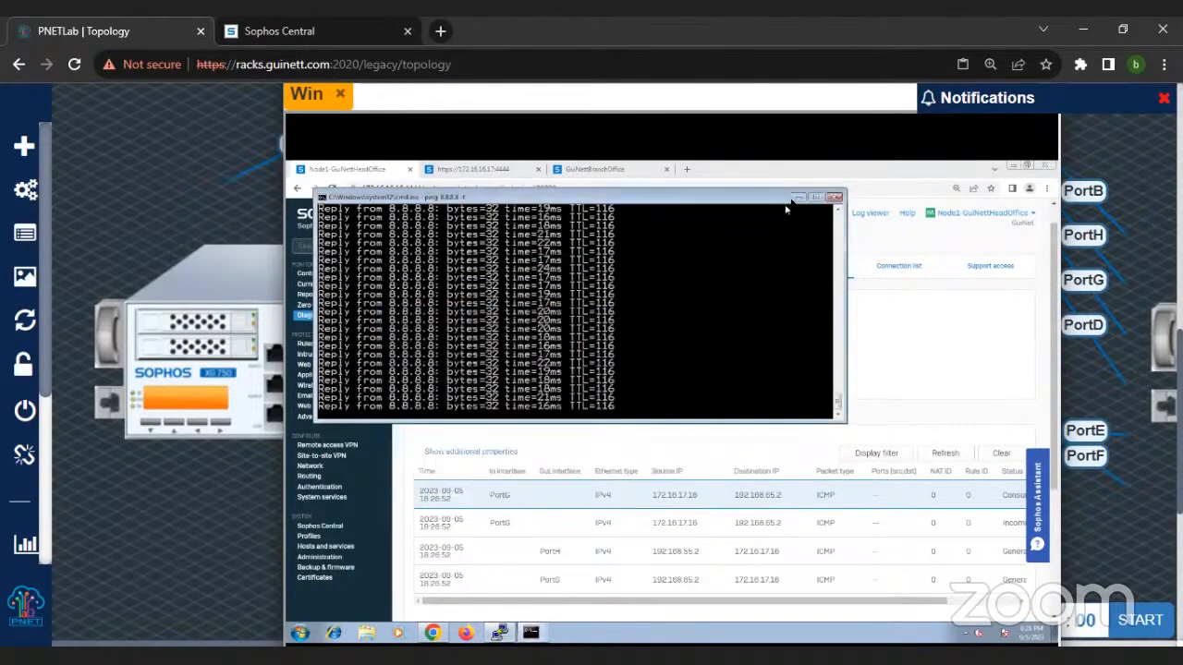
{"action": "left_click", "coordinate": [797, 198]}
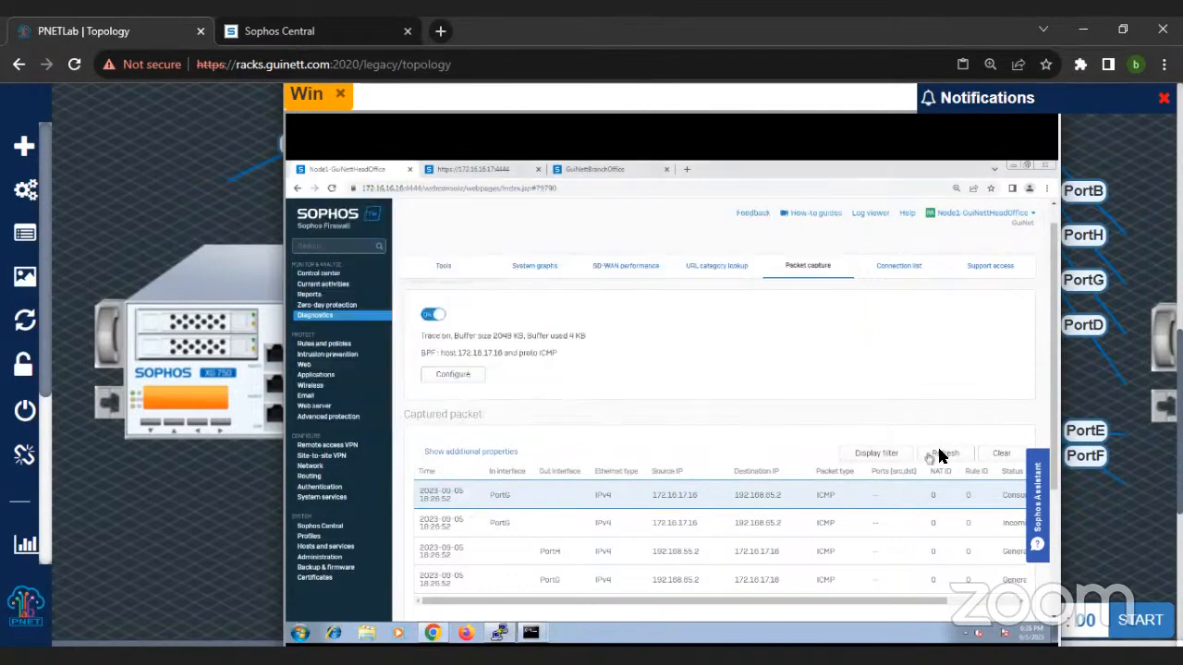
Step: Refresh the captured packet list and examine the interfaces used by the newest ICMP packets
{"action": "left_click", "coordinate": [941, 453]}
{"action": "scroll", "coordinate": [555, 560], "scroll_direction": "down", "scroll_amount": 2}
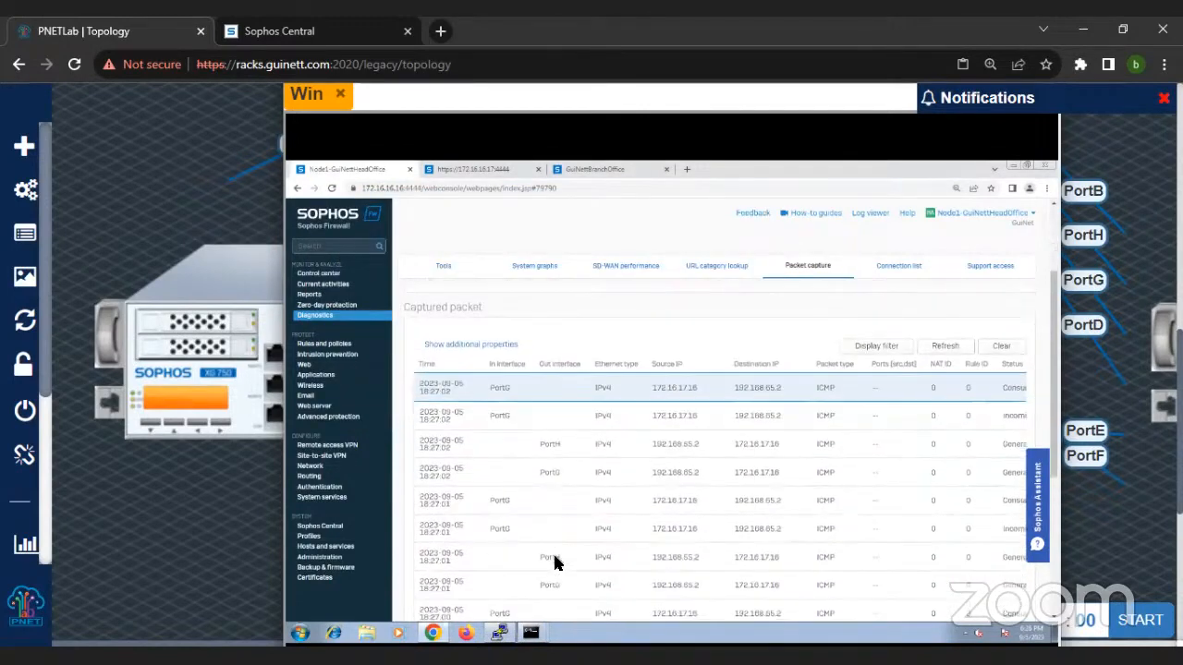
{"action": "scroll", "coordinate": [617, 527], "scroll_direction": "up", "scroll_amount": 2}
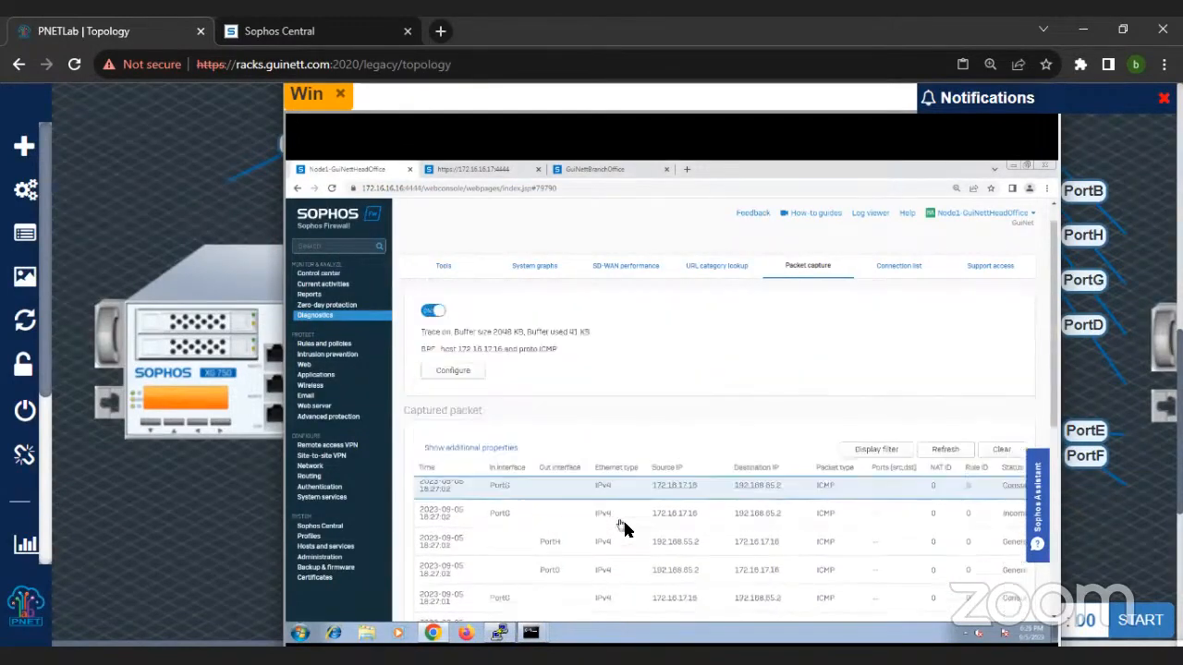
Step: Check the running 8.8.8.8 ping and rerun tracert -d 172.16.17.16 in the other command prompt
{"action": "mouse_move", "coordinate": [534, 637]}
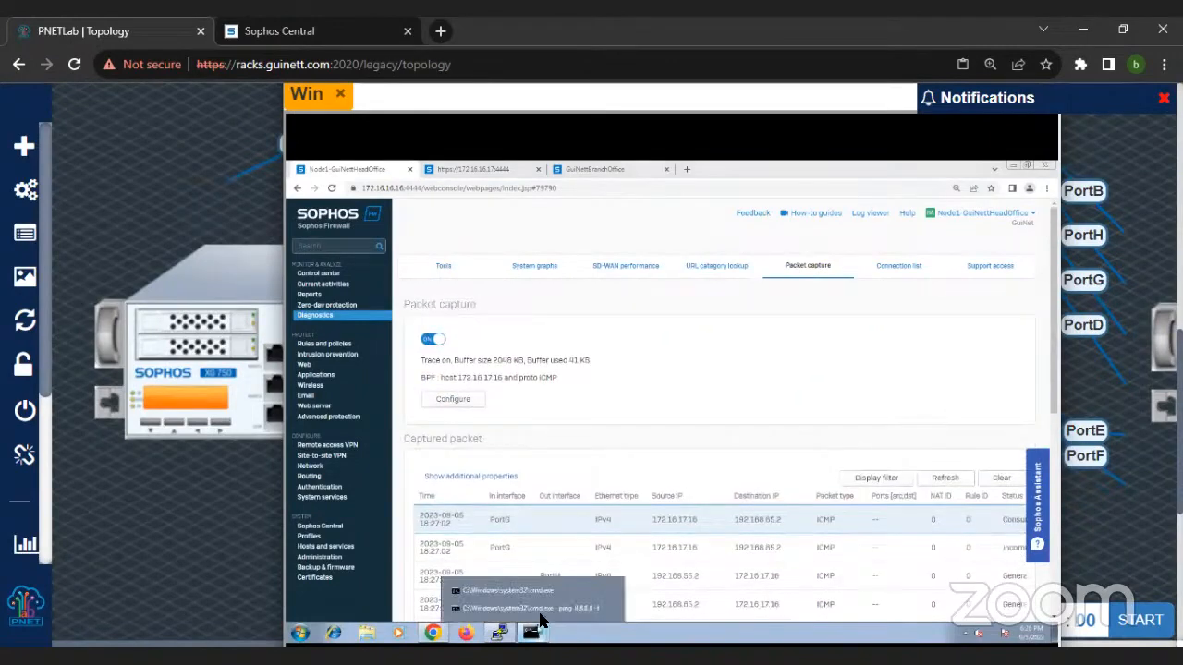
{"action": "left_click", "coordinate": [541, 617]}
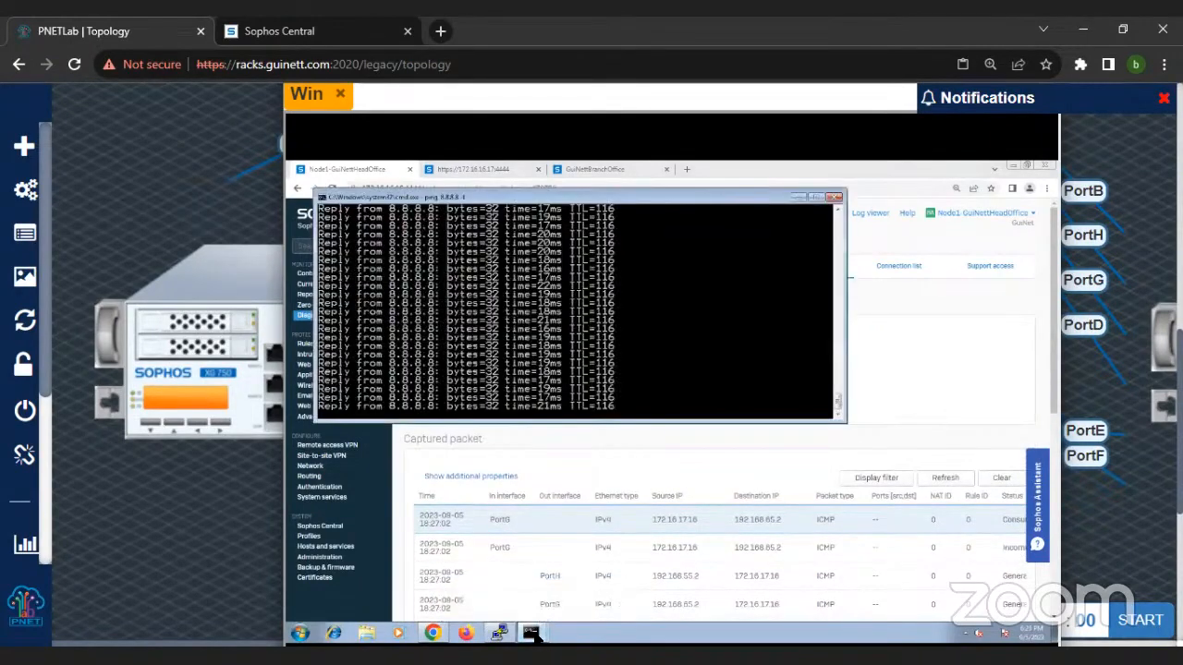
{"action": "mouse_move", "coordinate": [532, 637]}
{"action": "left_click", "coordinate": [523, 598]}
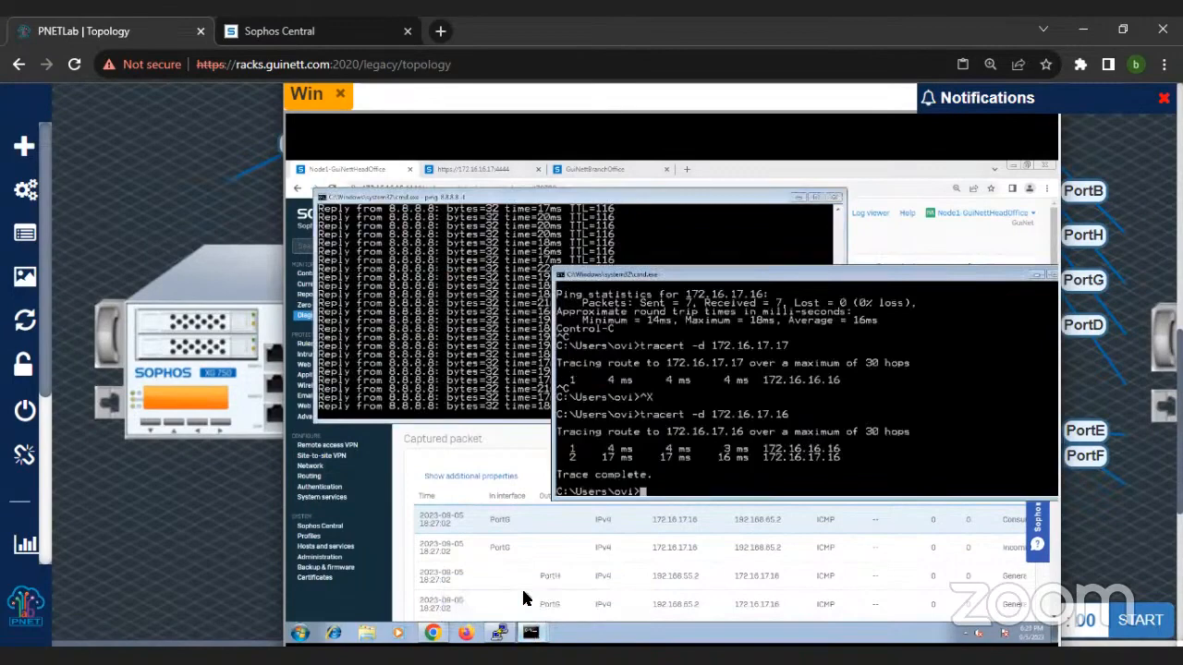
{"action": "key", "text": "Up"}
{"action": "key", "text": "Up"}
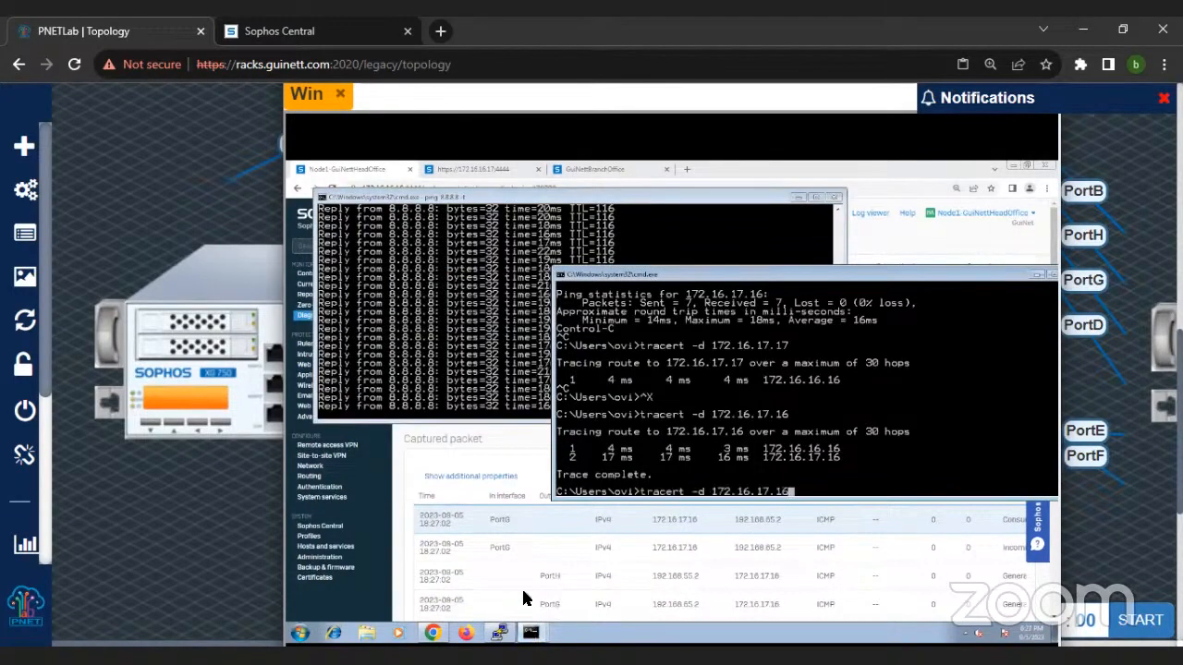
{"action": "key", "text": "Return"}
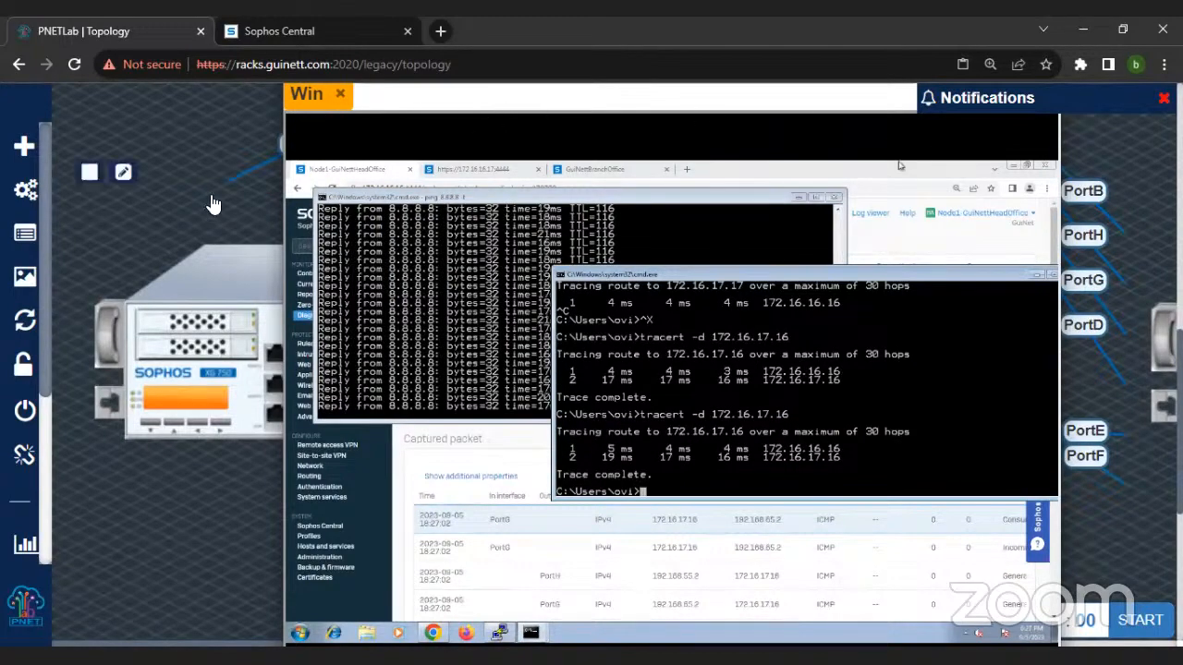
Step: Minimize the Win terminal to expose the topology and start the stopped router R18
{"action": "key", "text": "ctrl+minus"}
{"action": "key", "text": "ctrl+minus"}
{"action": "key", "text": "ctrl+minus"}
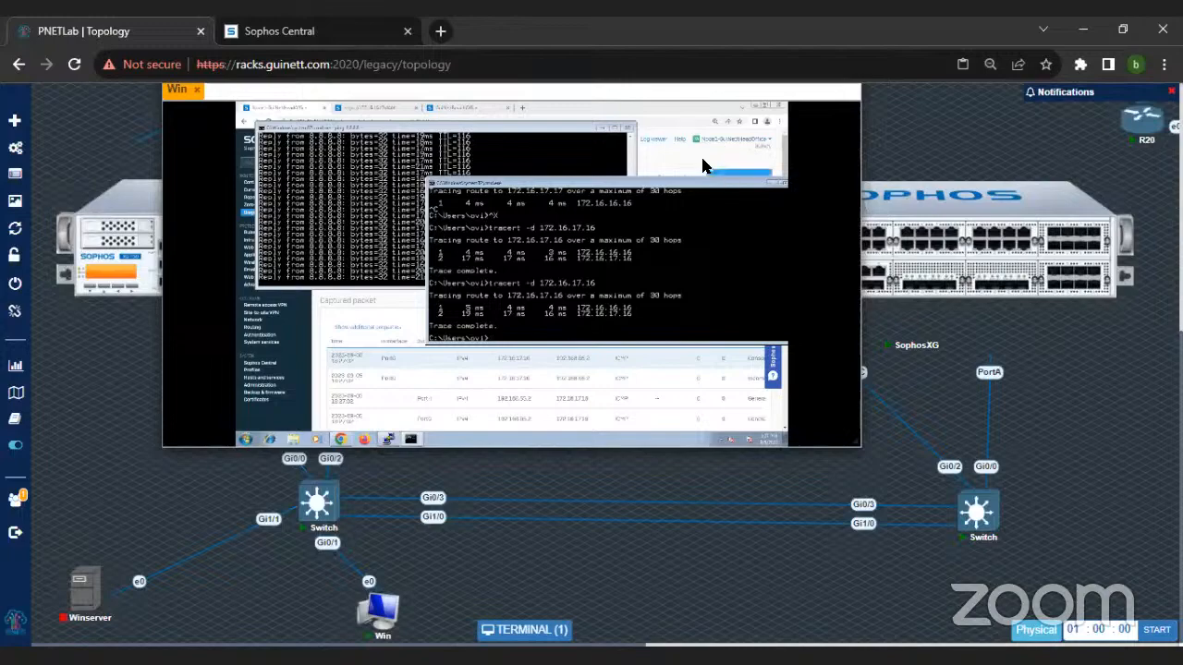
{"action": "left_click", "coordinate": [772, 151]}
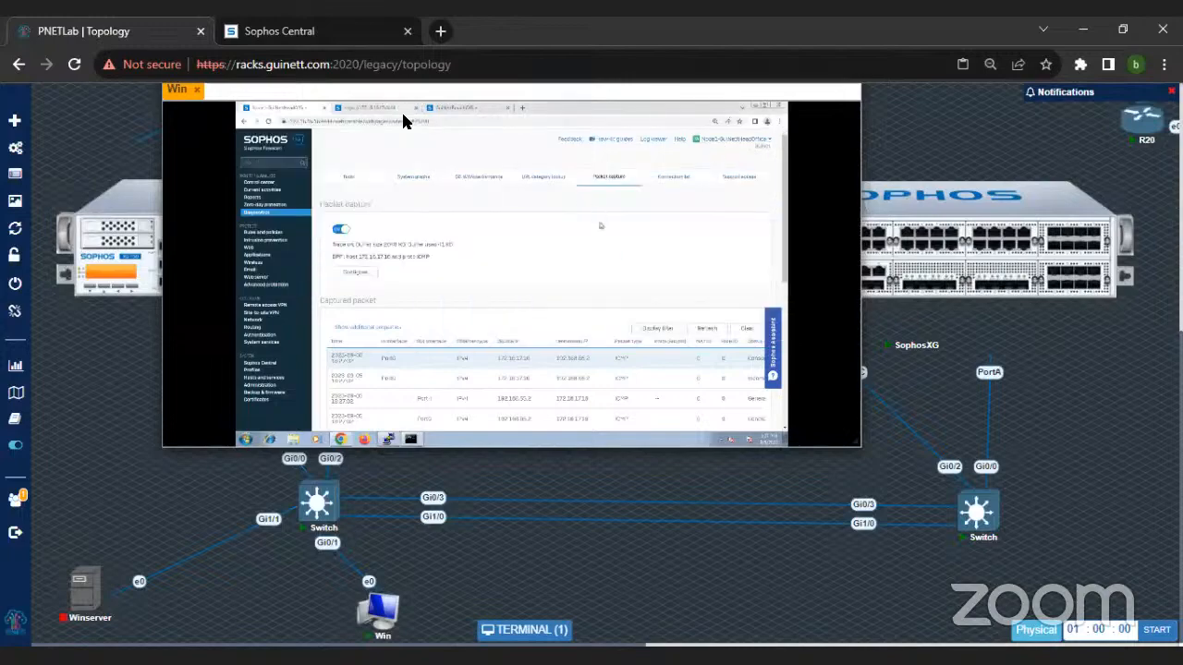
{"action": "key", "text": "ctrl+plus"}
{"action": "key", "text": "ctrl+plus"}
{"action": "key", "text": "ctrl+plus"}
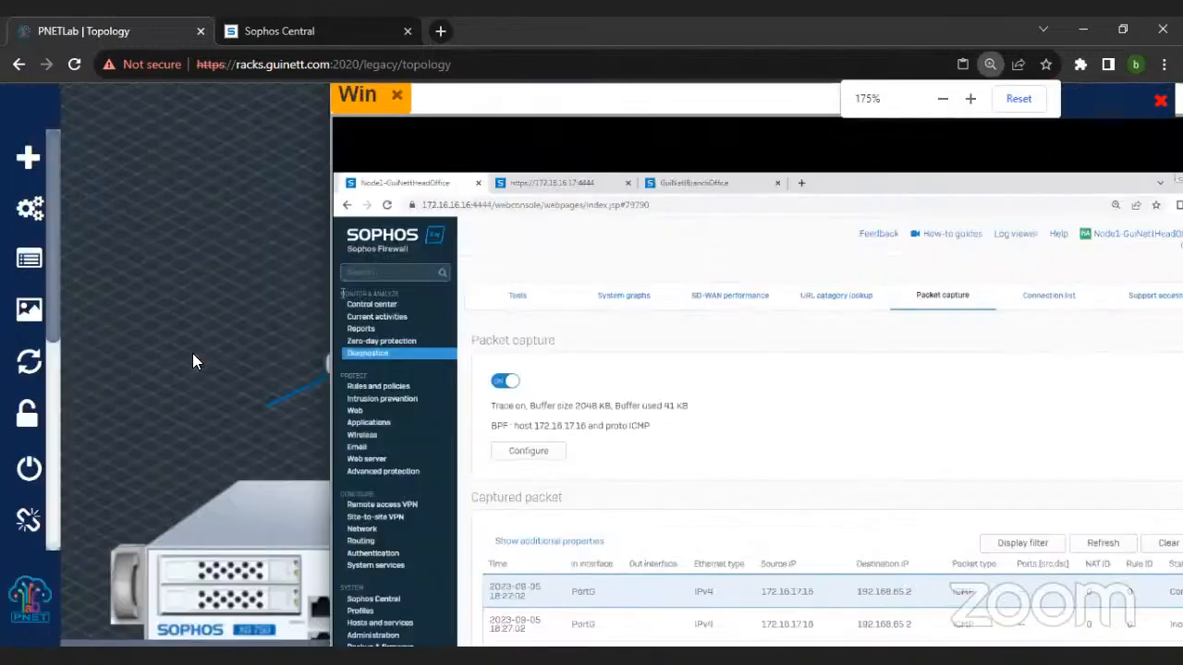
{"action": "key", "text": "ctrl+minus"}
{"action": "key", "text": "ctrl+minus"}
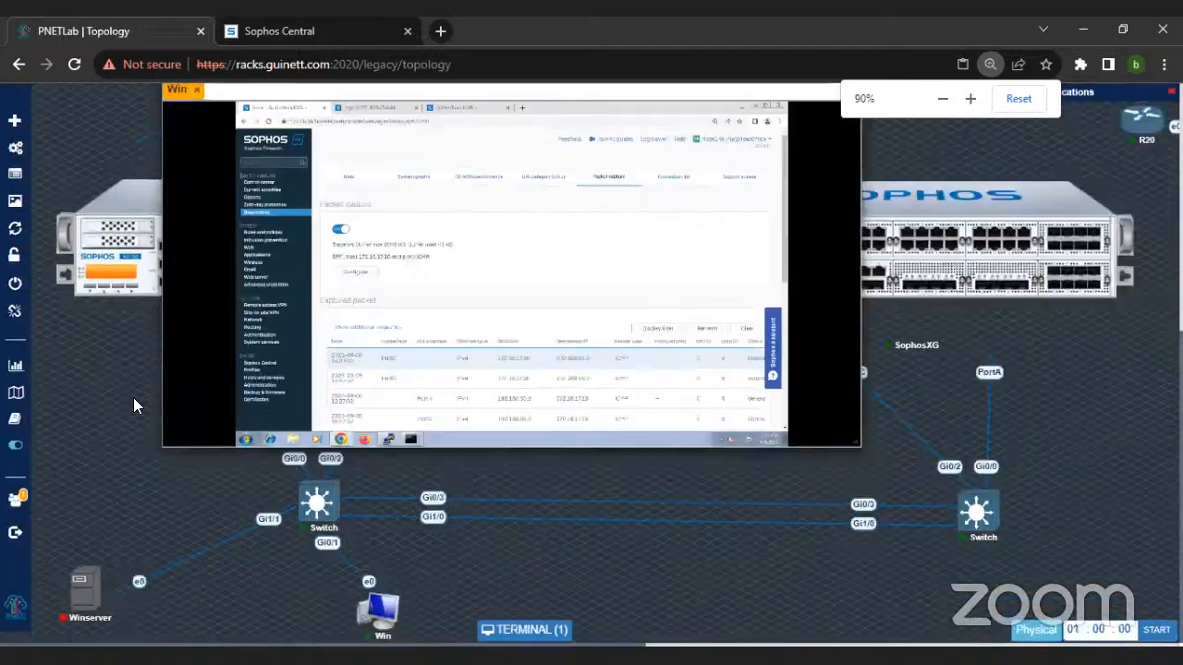
{"action": "scroll", "coordinate": [1131, 362], "scroll_direction": "up", "scroll_amount": 5}
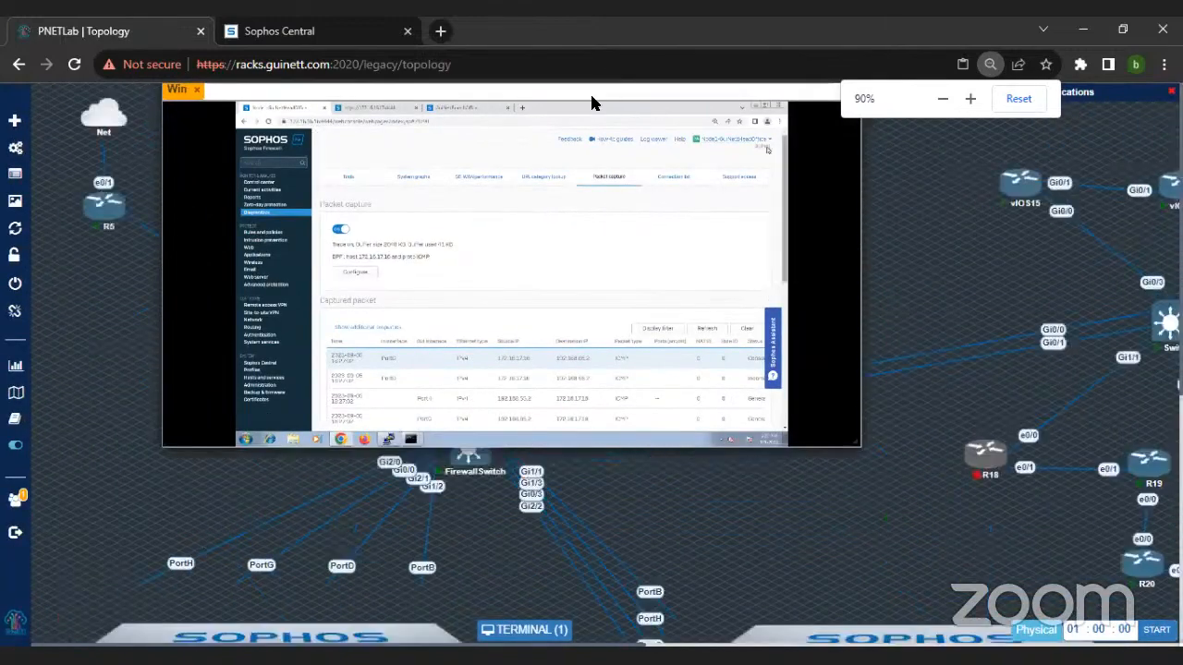
{"action": "left_click", "coordinate": [545, 631]}
{"action": "key", "text": "ctrl+minus"}
{"action": "key", "text": "ctrl+minus"}
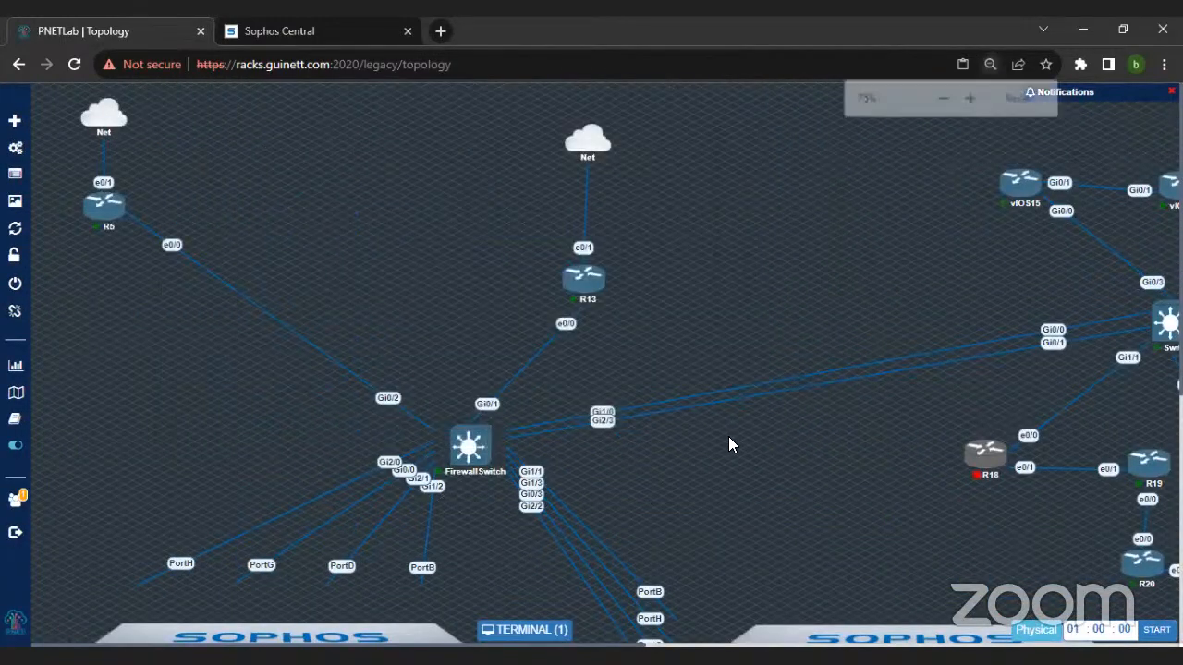
{"action": "key", "text": "ctrl+minus"}
{"action": "key", "text": "ctrl+minus"}
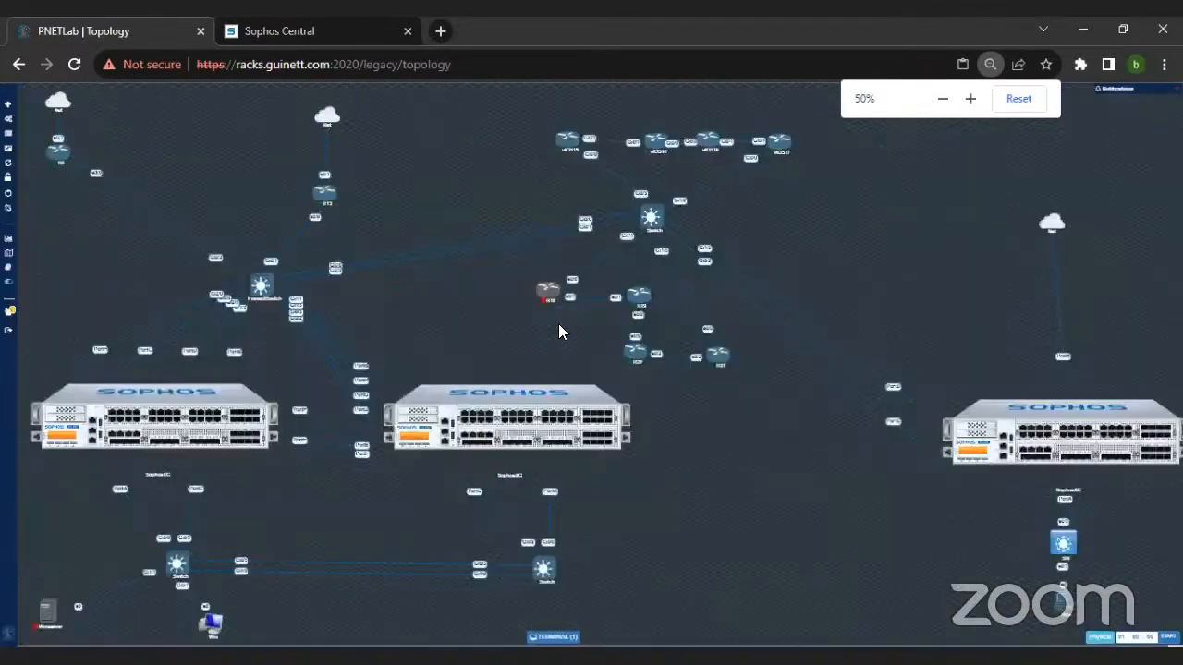
{"action": "right_click", "coordinate": [544, 292]}
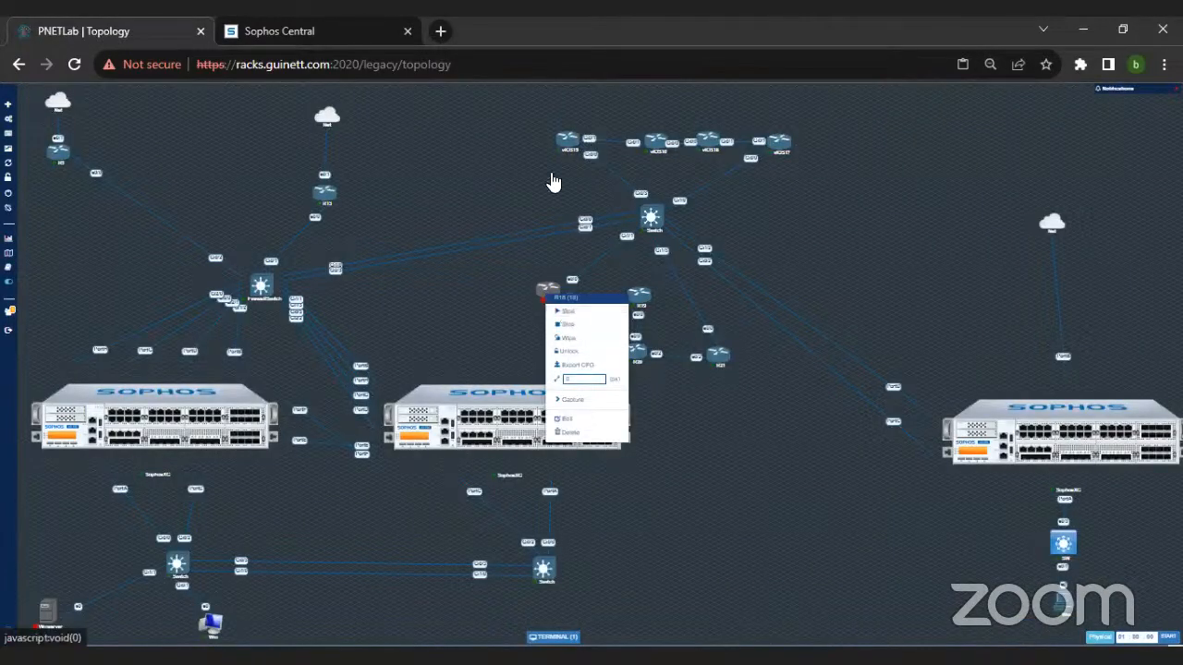
{"action": "left_click", "coordinate": [563, 310]}
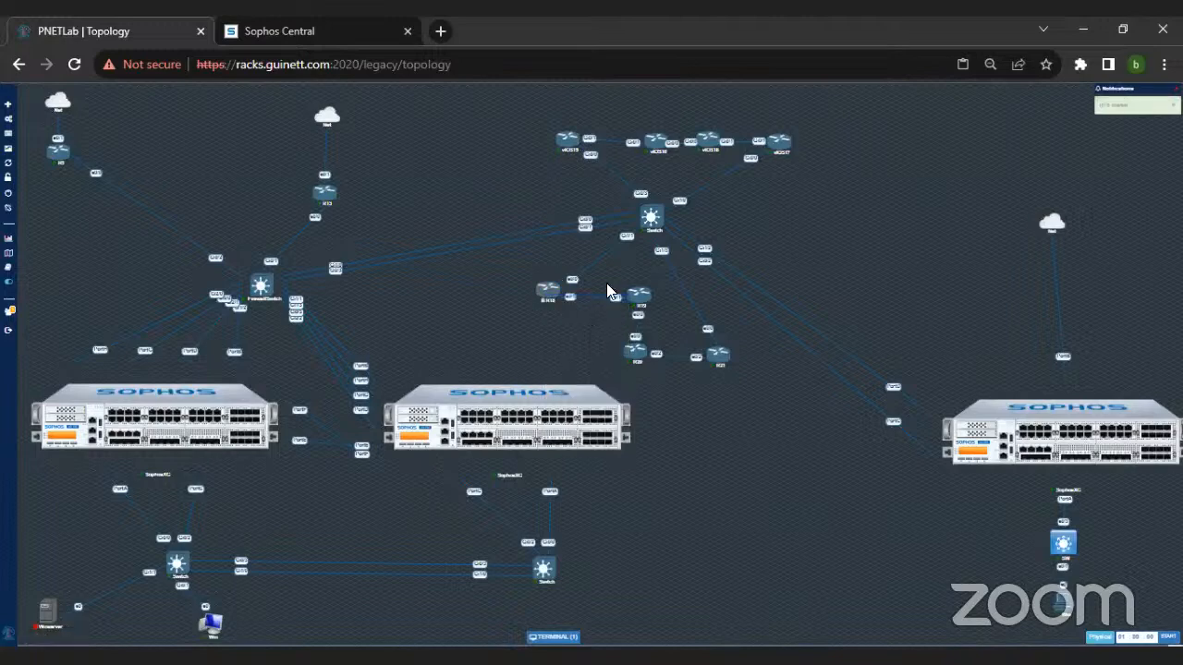
Step: Restore the Win terminal and reposition its window over the topology so the firewall console is readable
{"action": "left_click", "coordinate": [551, 637]}
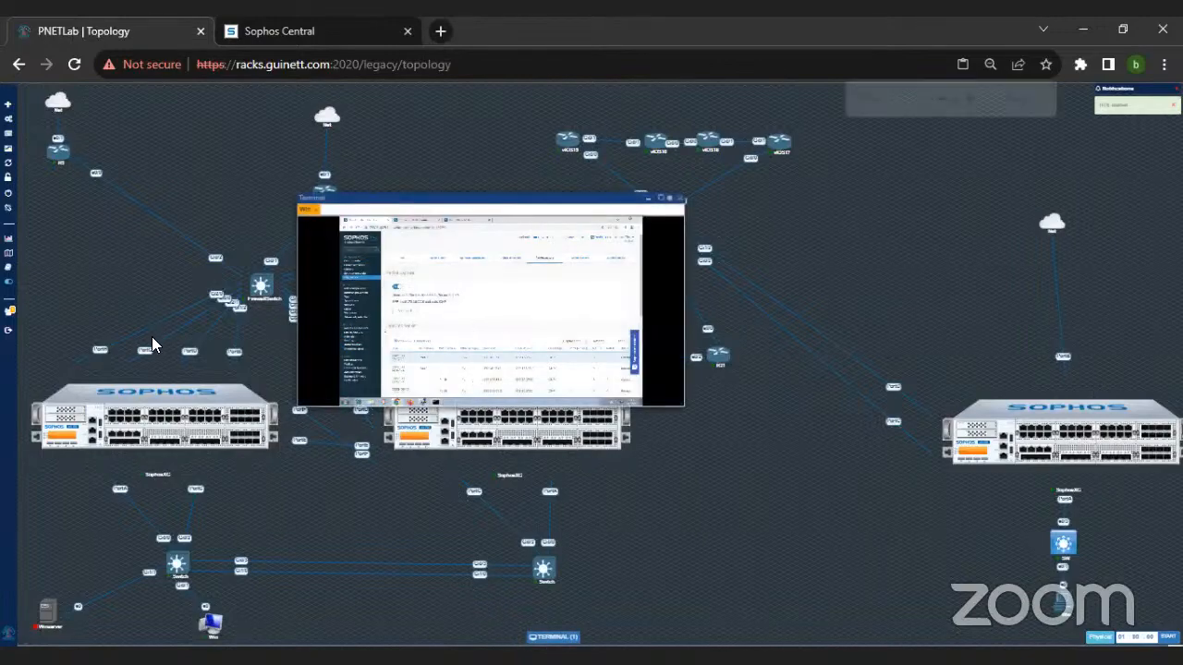
{"action": "key", "text": "ctrl+plus"}
{"action": "key", "text": "ctrl+plus"}
{"action": "key", "text": "ctrl+plus"}
{"action": "key", "text": "ctrl+plus"}
{"action": "key", "text": "ctrl+plus"}
{"action": "key", "text": "ctrl+plus"}
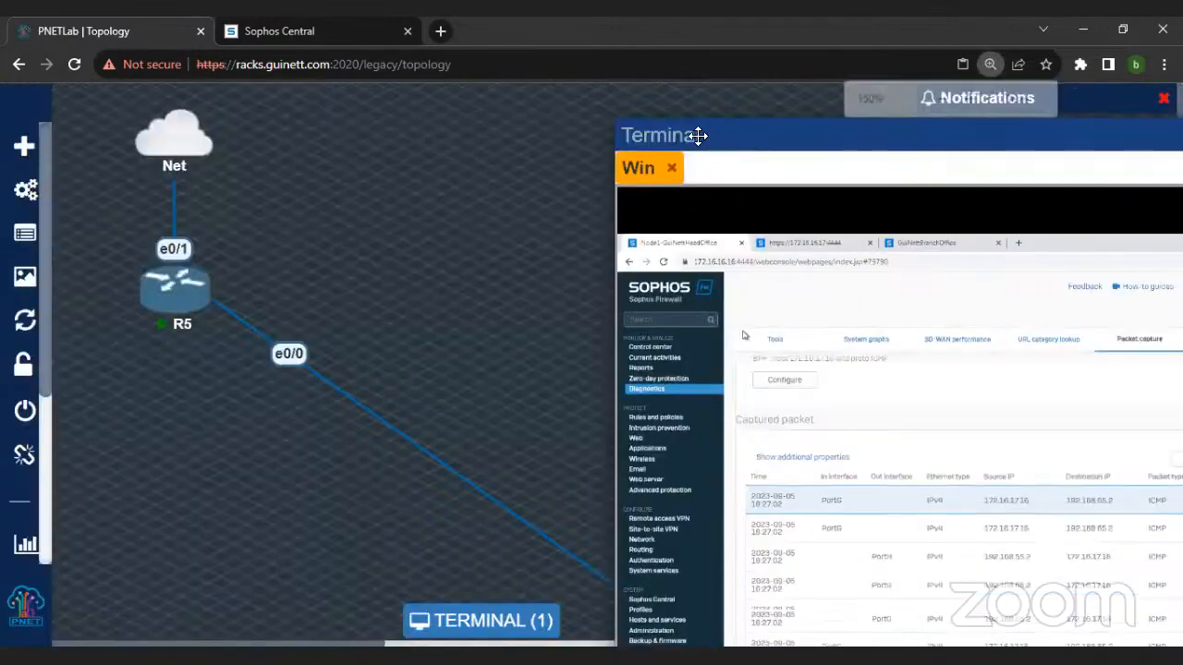
{"action": "left_click_drag", "start_coordinate": [709, 136], "coordinate": [422, 98]}
{"action": "scroll", "coordinate": [650, 412], "scroll_direction": "down", "scroll_amount": 3}
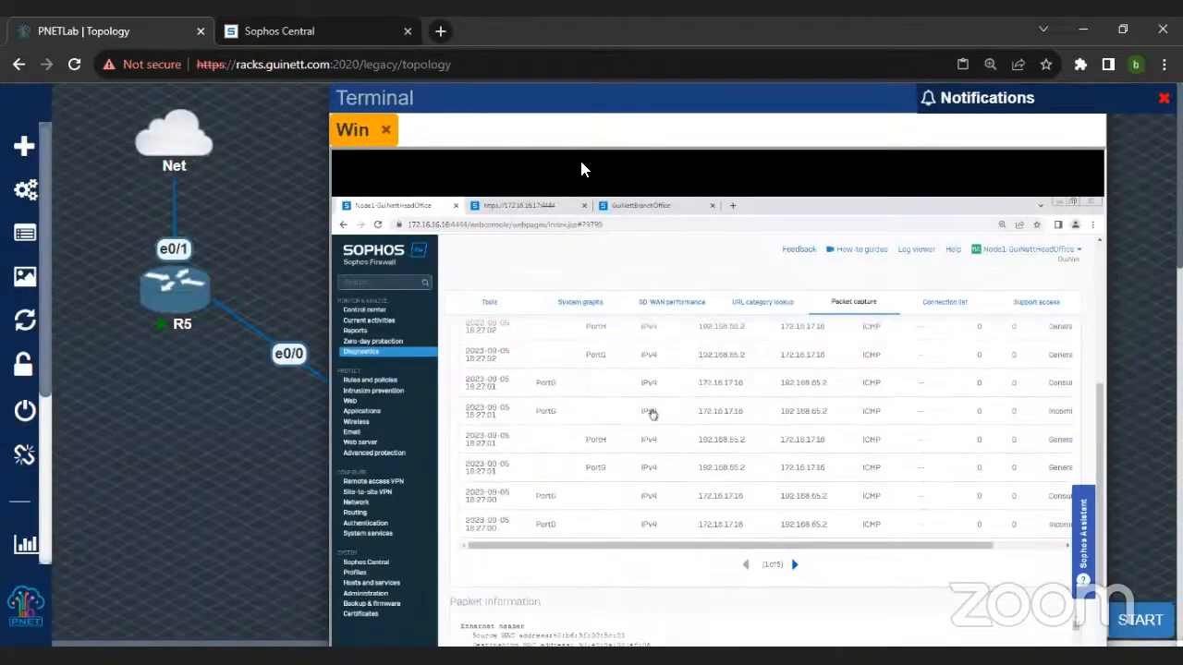
{"action": "left_click_drag", "start_coordinate": [523, 106], "coordinate": [538, 89]}
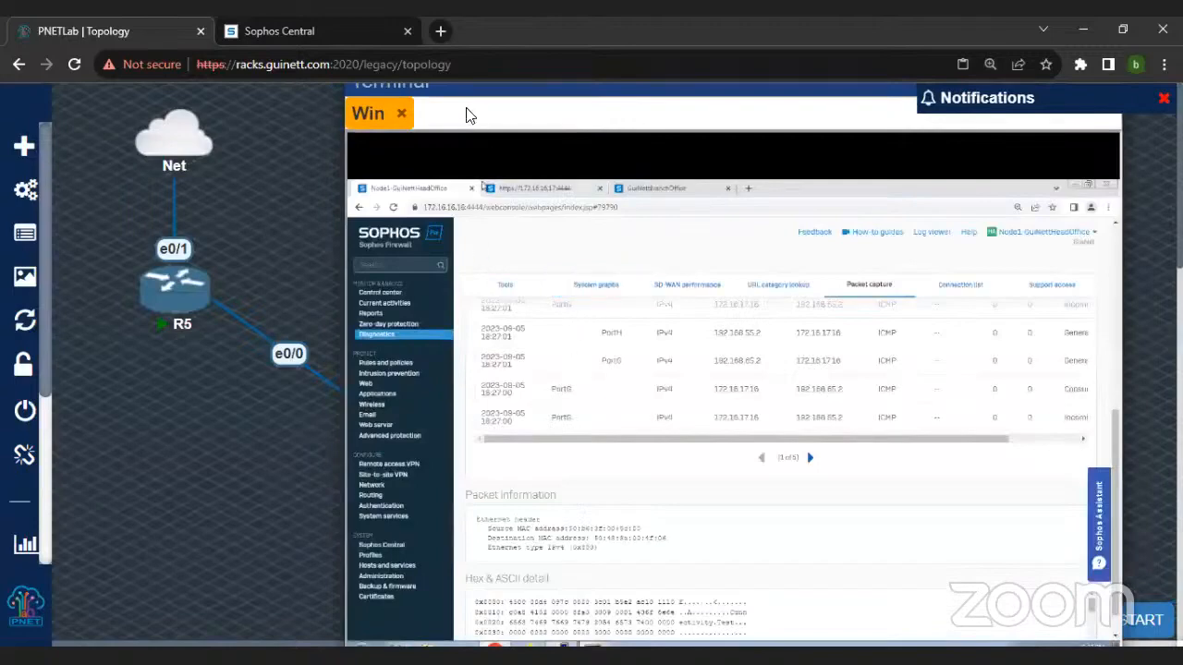
{"action": "left_click_drag", "start_coordinate": [462, 93], "coordinate": [497, 118]}
{"action": "key", "text": "ctrl+minus"}
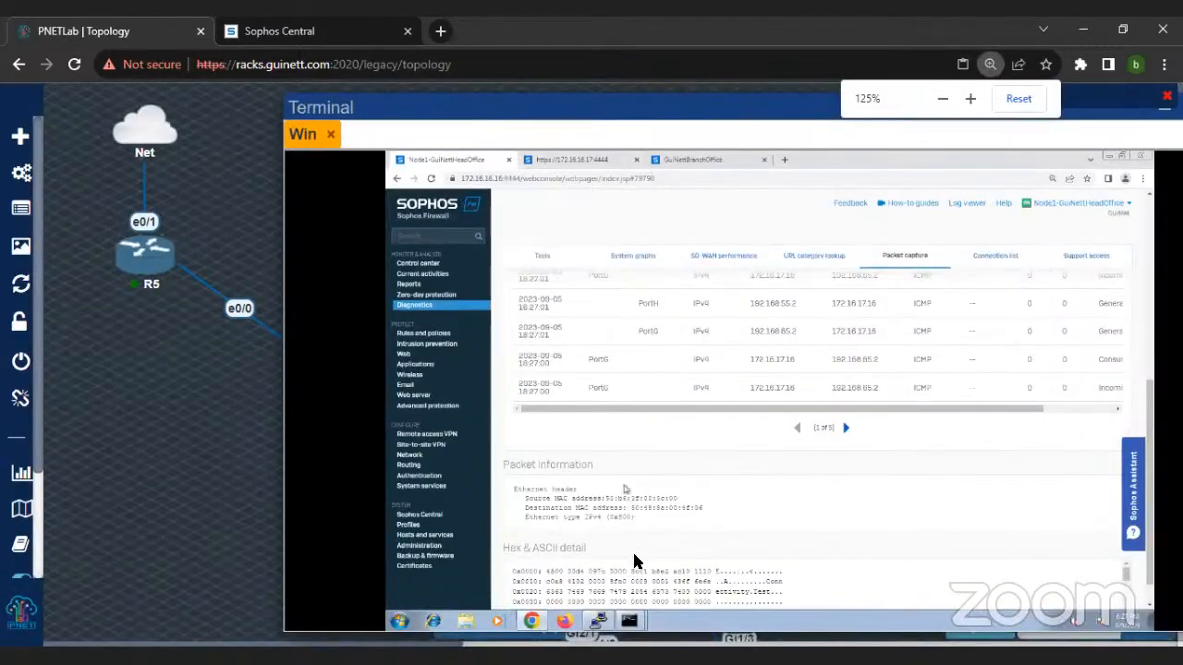
Step: Check the 8.8.8.8 ping and repeat the traceroute to 172.16.17.16 after the router start
{"action": "left_click", "coordinate": [644, 593]}
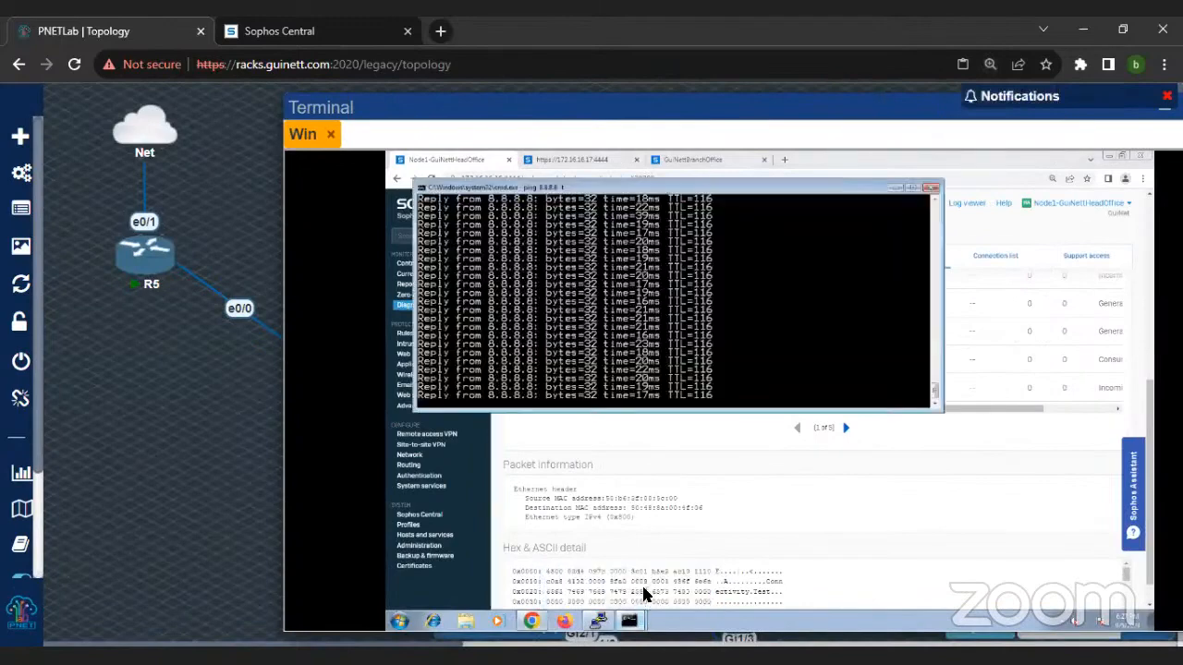
{"action": "left_click", "coordinate": [634, 617]}
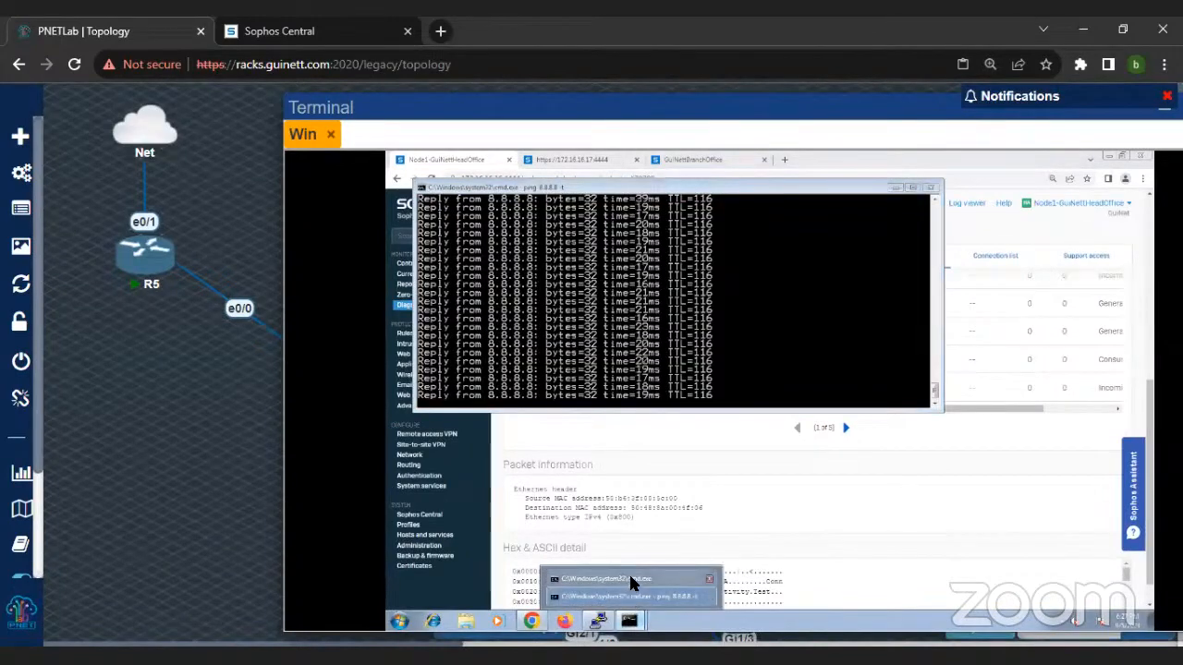
{"action": "left_click", "coordinate": [634, 581]}
{"action": "key", "text": "Up"}
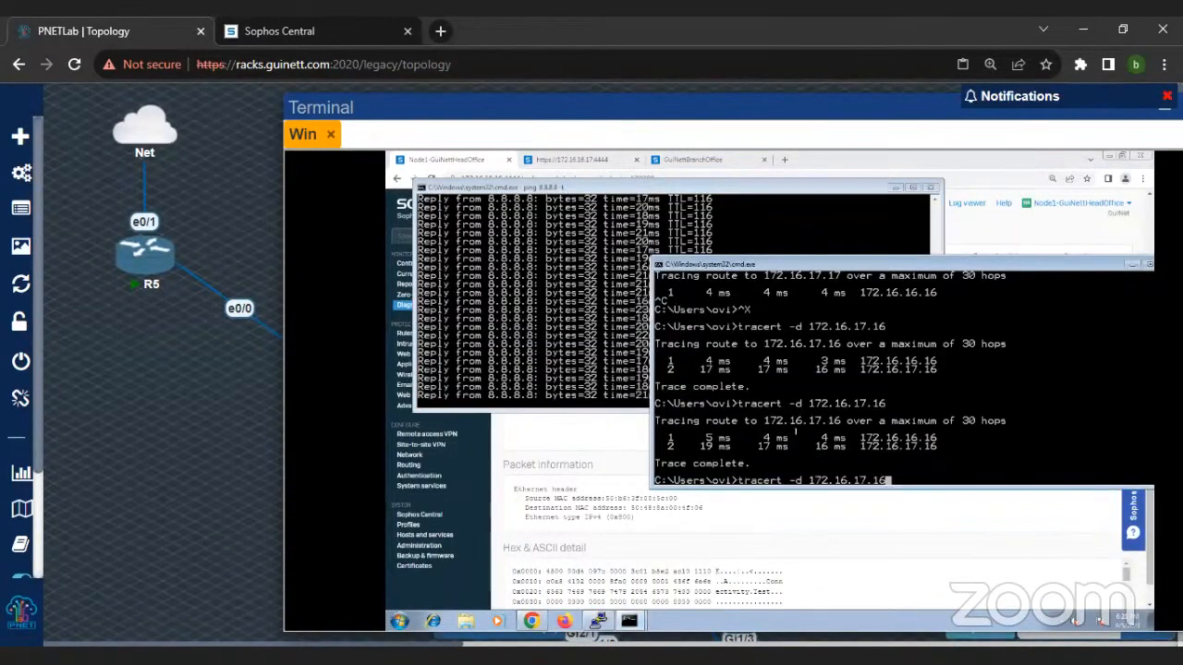
{"action": "key", "text": "Return"}
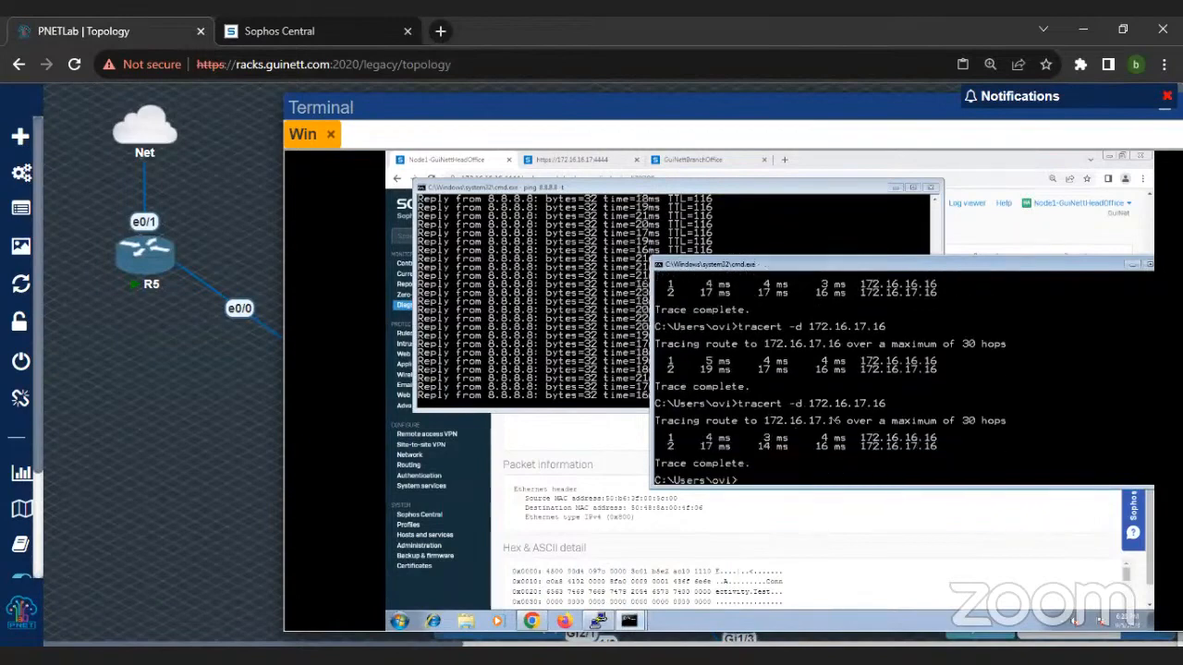
Step: Return to the head-office firewall and review its SD-WAN routes and the status of its IPv4 gateways
{"action": "left_click", "coordinate": [562, 436]}
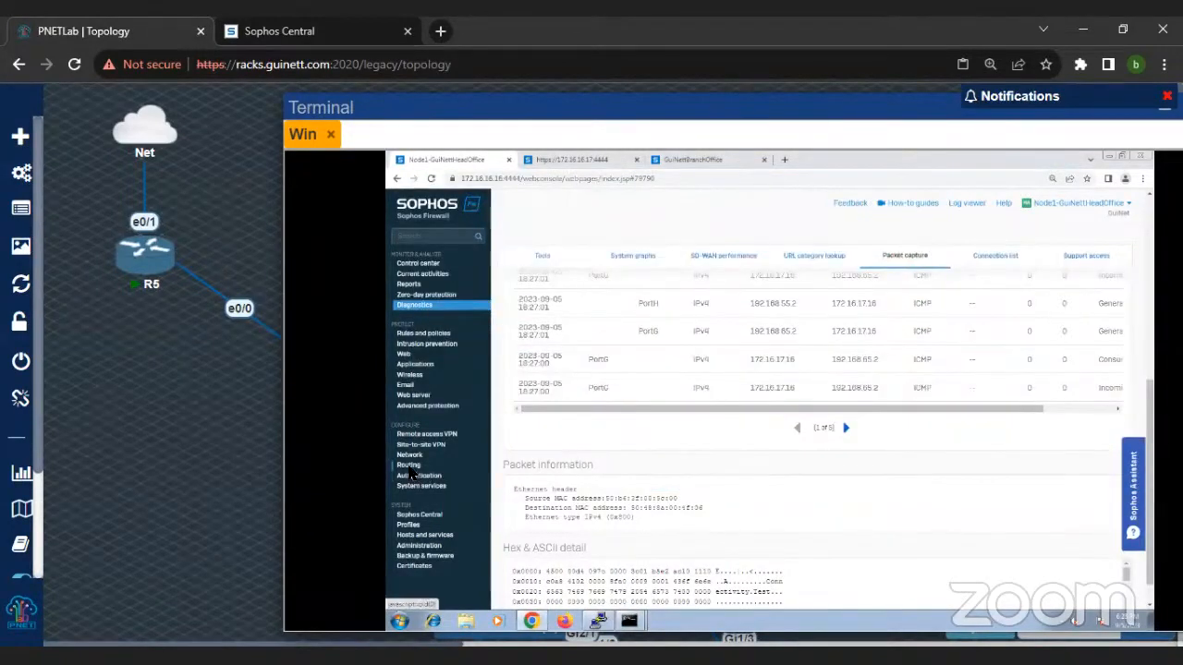
{"action": "left_click", "coordinate": [409, 466]}
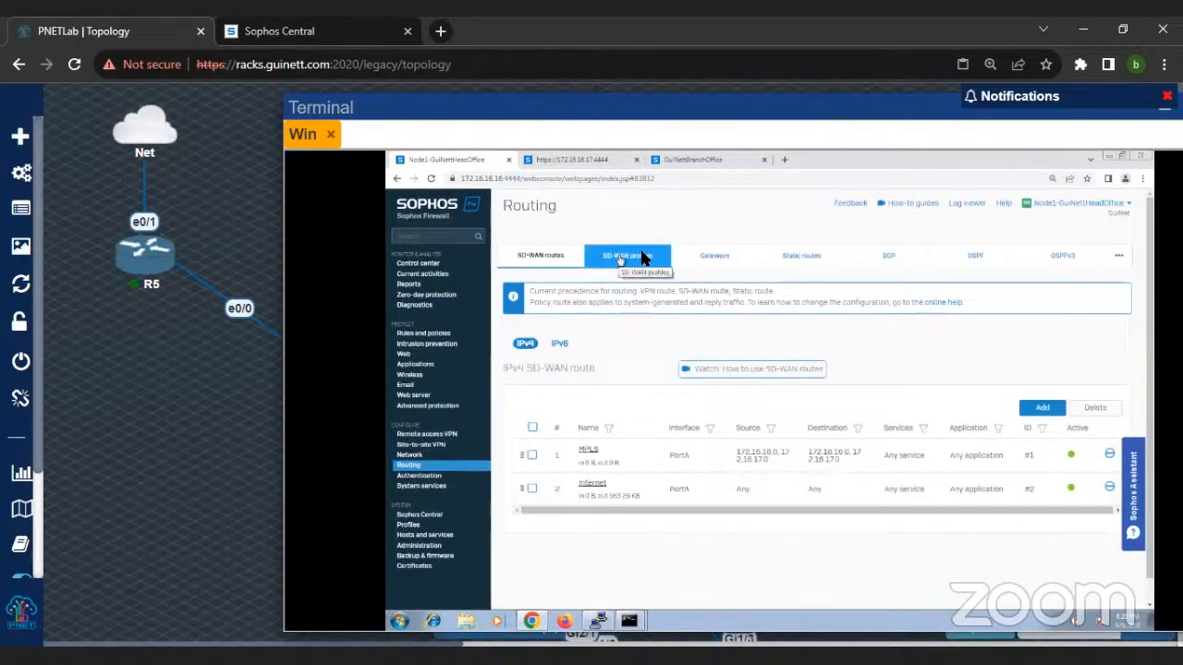
{"action": "left_click", "coordinate": [712, 258]}
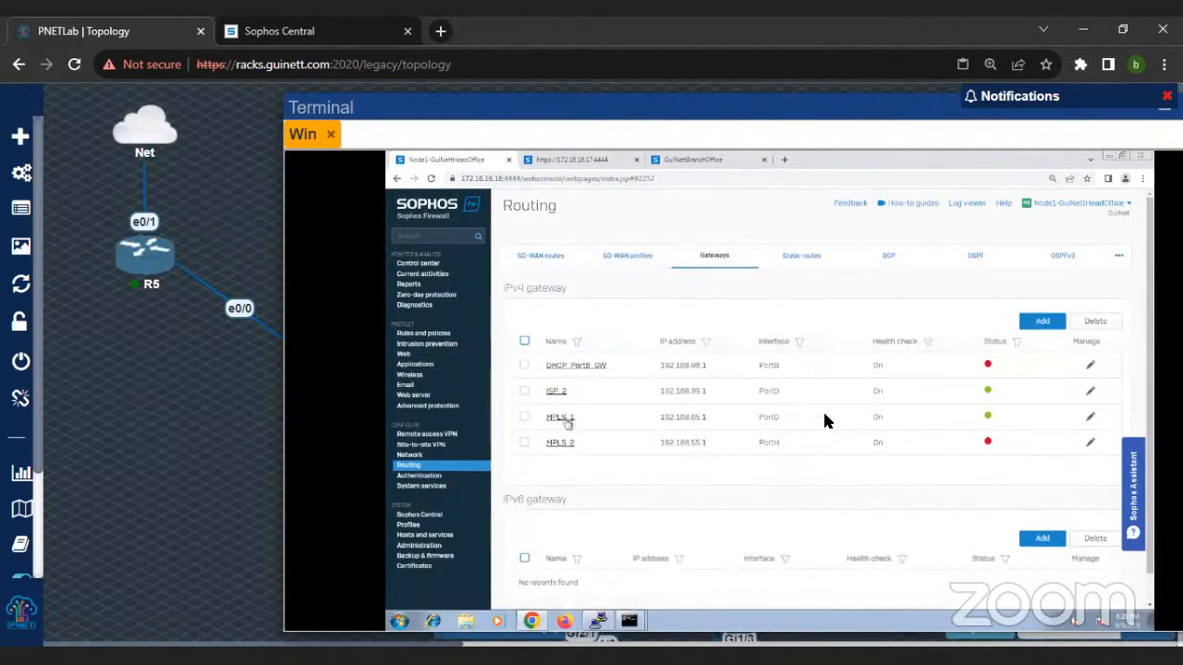
Step: Copy the MPLS_1 gateway address and ping 192.168.65.1 through PortG with the firewall's diagnostic tools, then dismiss the result
{"action": "double_click", "coordinate": [692, 425]}
{"action": "right_click", "coordinate": [692, 425]}
{"action": "left_click", "coordinate": [719, 432]}
{"action": "left_click", "coordinate": [434, 306]}
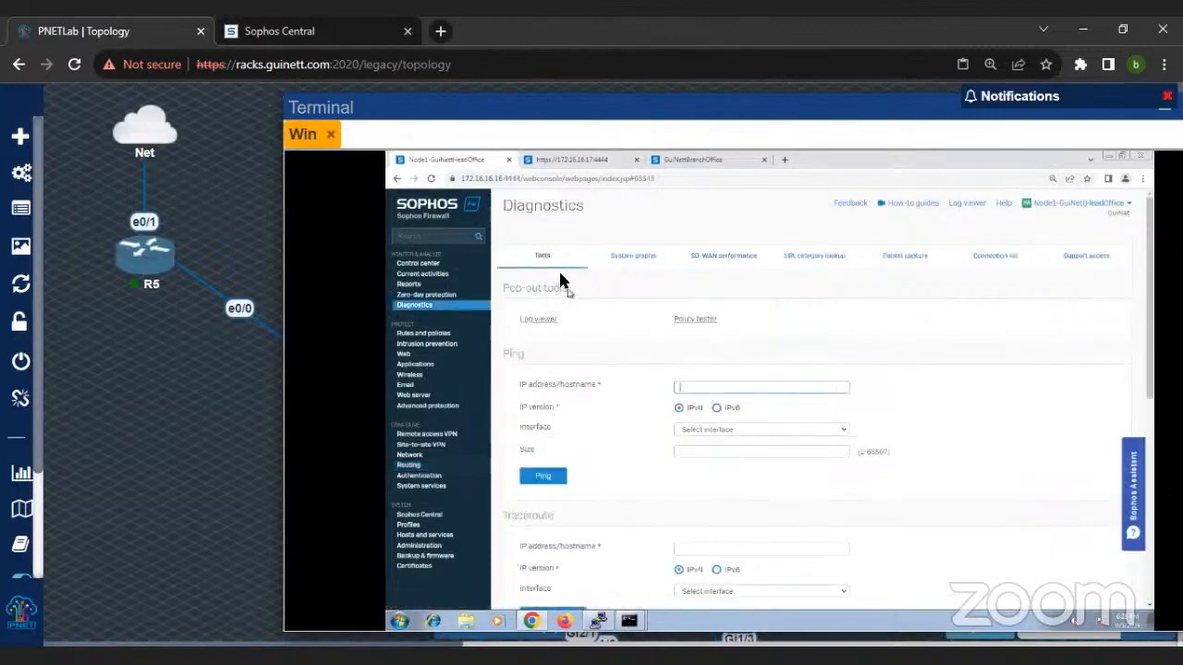
{"action": "left_click", "coordinate": [691, 389]}
{"action": "key", "text": "ctrl+v"}
{"action": "left_click", "coordinate": [714, 430]}
{"action": "left_click", "coordinate": [708, 514]}
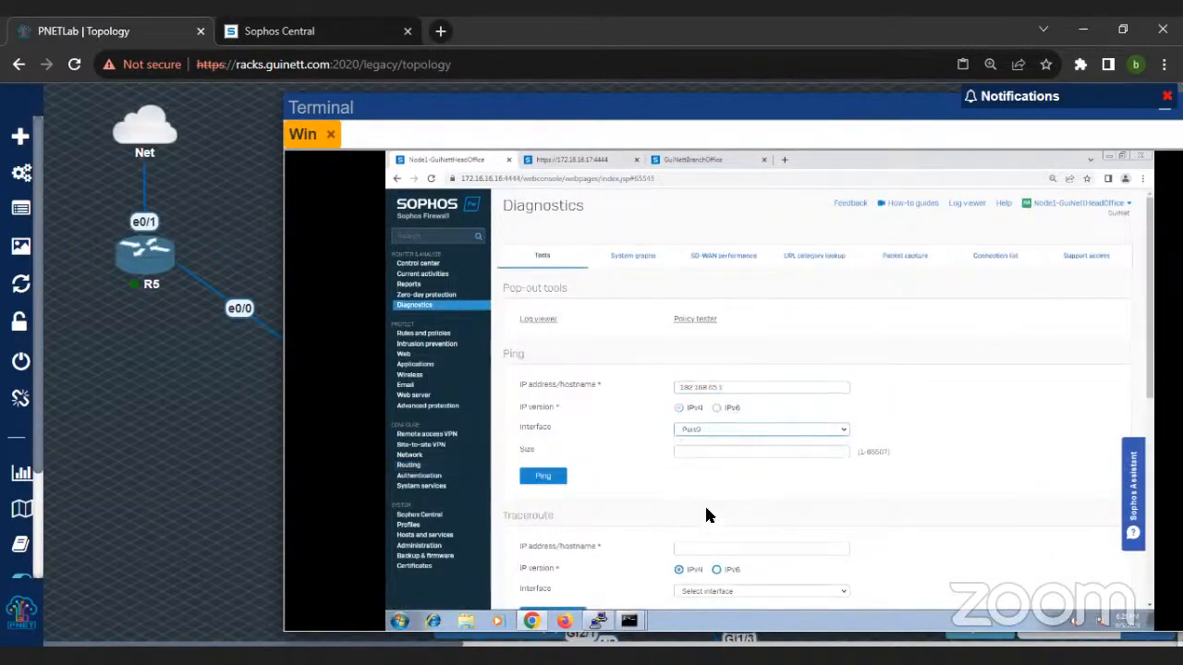
{"action": "left_click", "coordinate": [550, 476]}
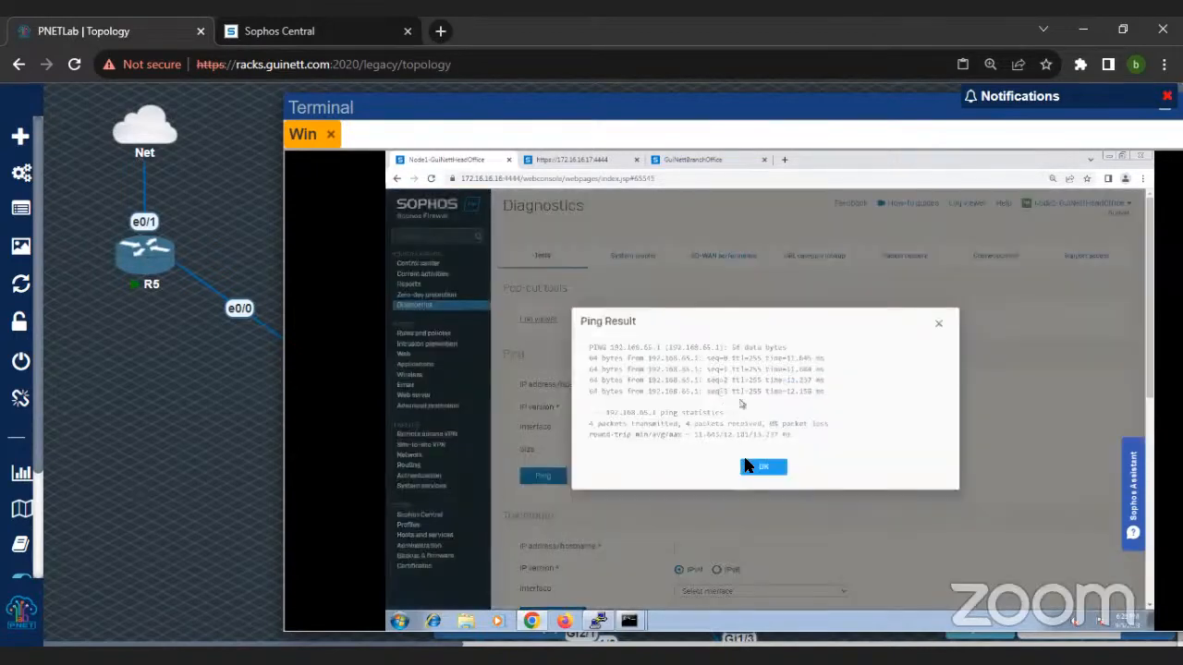
{"action": "left_click", "coordinate": [758, 466]}
Step: Ping 192.168.65.2 through PortG, inspect the replies and close the result
{"action": "left_click", "coordinate": [730, 393]}
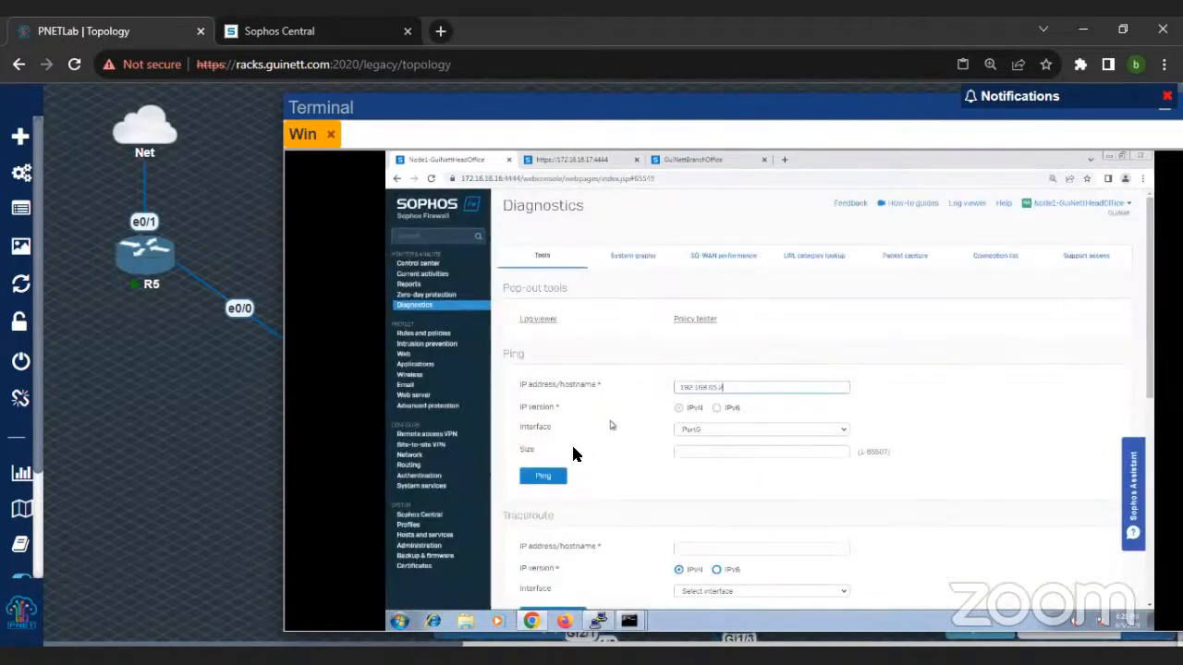
{"action": "left_click", "coordinate": [554, 476]}
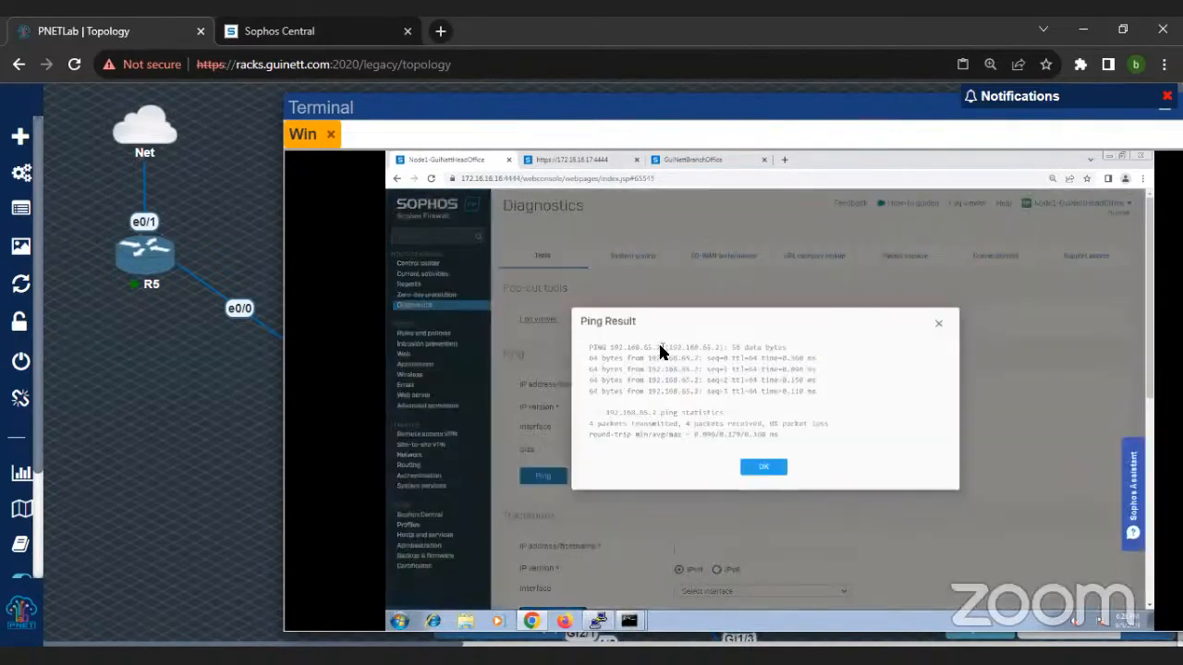
{"action": "left_click_drag", "start_coordinate": [662, 345], "coordinate": [781, 415]}
{"action": "left_click", "coordinate": [767, 467]}
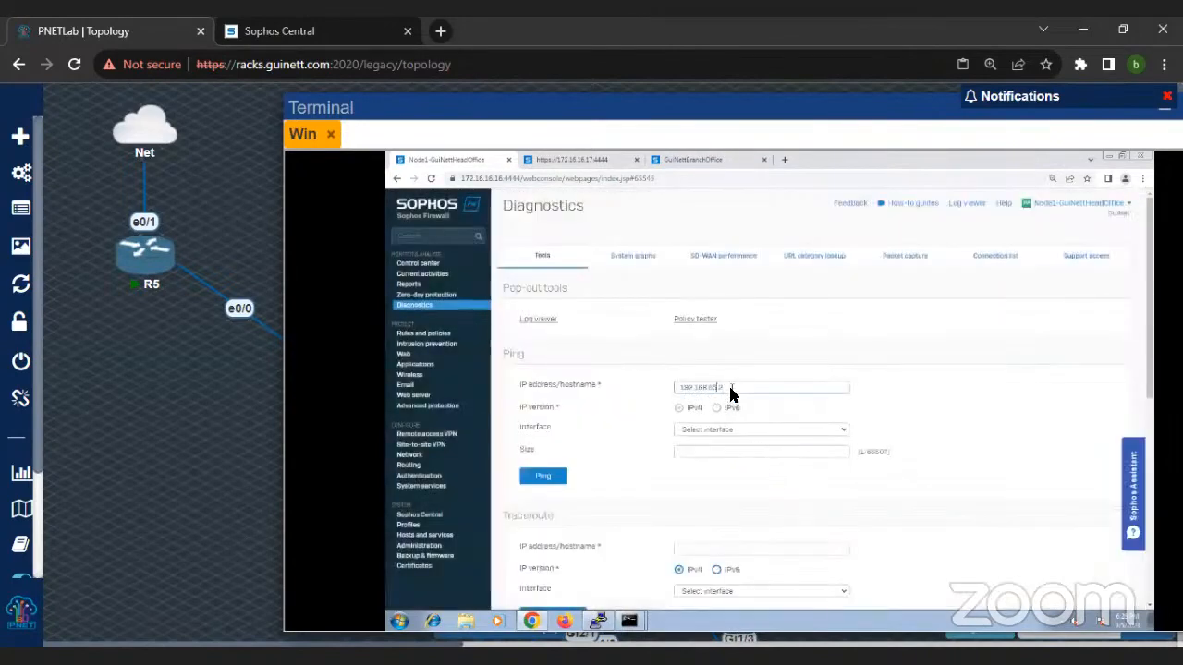
Step: Ping 192.168.55.2 through PortH, inspect the replies and close the result
{"action": "key", "text": "Left"}
{"action": "key", "text": "Left"}
{"action": "left_click", "coordinate": [726, 433]}
{"action": "left_click", "coordinate": [709, 520]}
{"action": "left_click", "coordinate": [558, 477]}
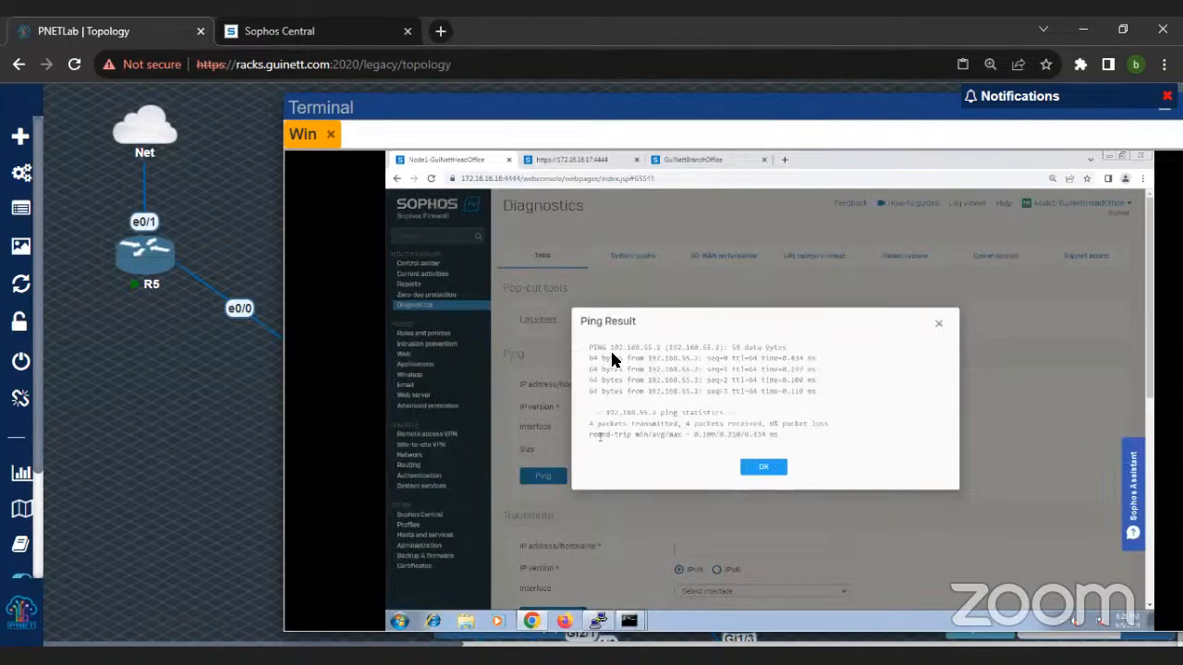
{"action": "left_click_drag", "start_coordinate": [592, 347], "coordinate": [753, 423]}
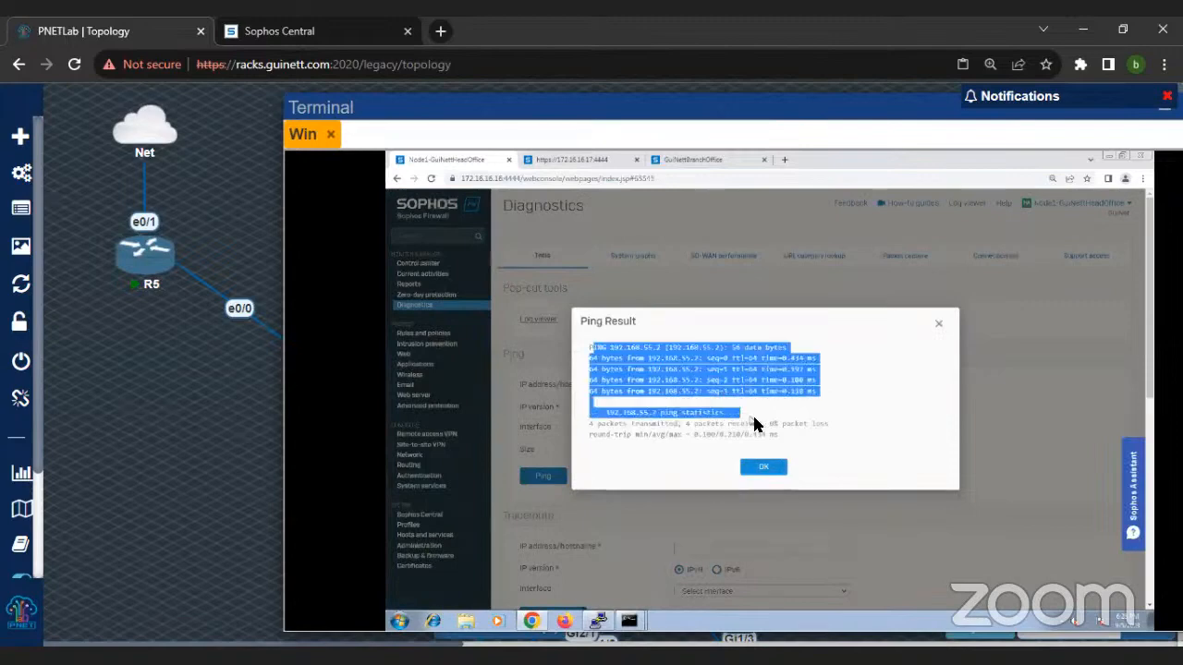
{"action": "left_click", "coordinate": [762, 411]}
{"action": "left_click", "coordinate": [764, 467]}
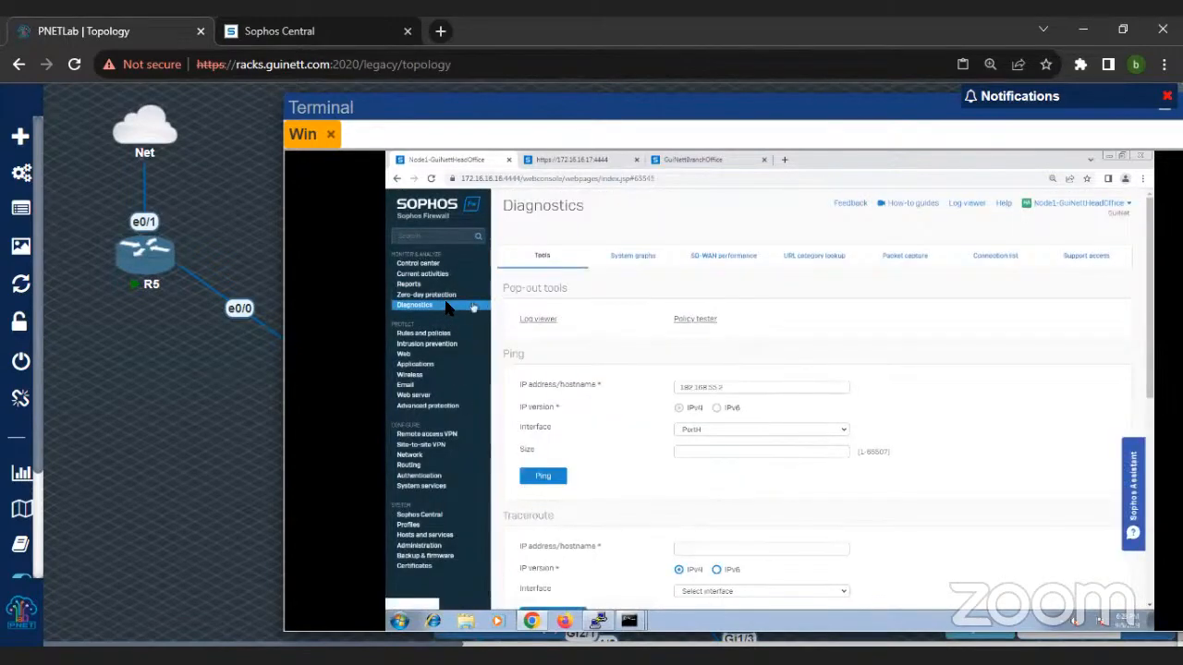
Step: Turn on the firewall's packet capture and rerun tracert -d 172.16.17.16 in the Windows command prompt, then minimize the prompt
{"action": "left_click", "coordinate": [906, 261]}
{"action": "left_click", "coordinate": [533, 331]}
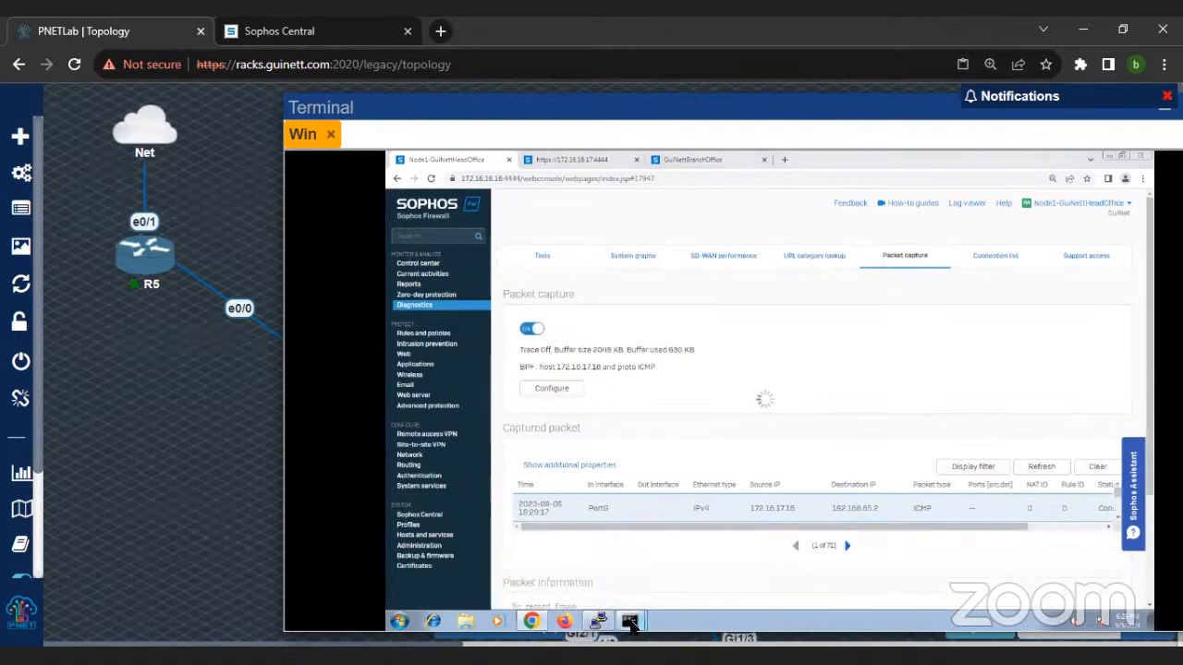
{"action": "mouse_move", "coordinate": [631, 622]}
{"action": "left_click", "coordinate": [621, 580]}
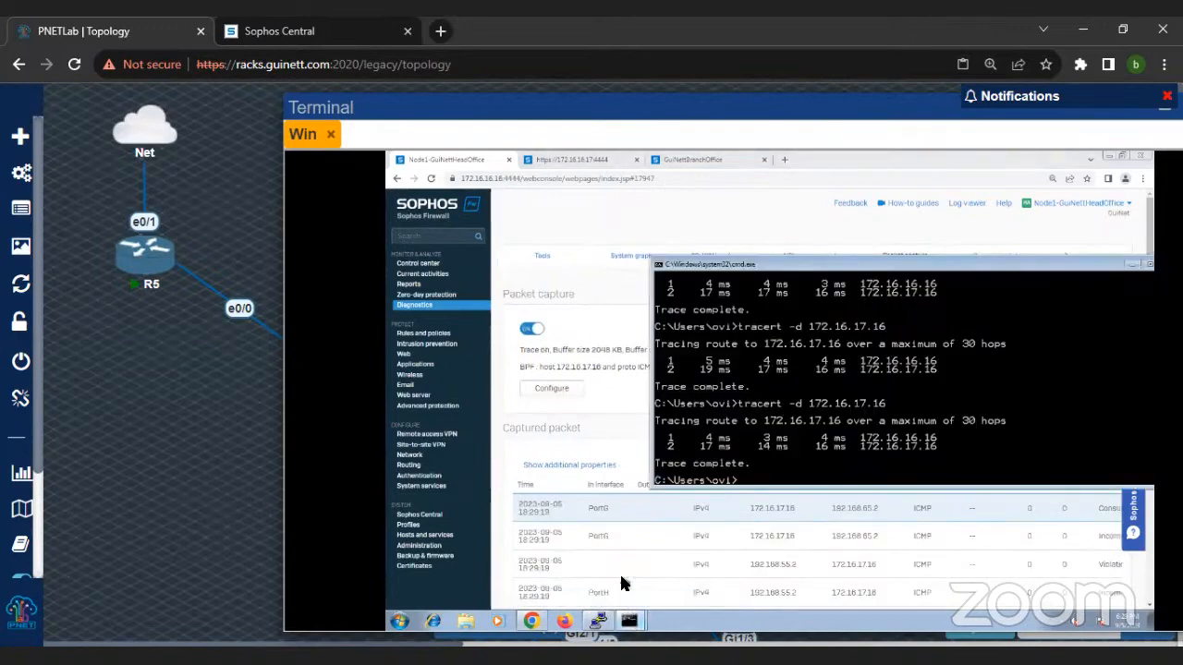
{"action": "key", "text": "Up"}
{"action": "key", "text": "Return"}
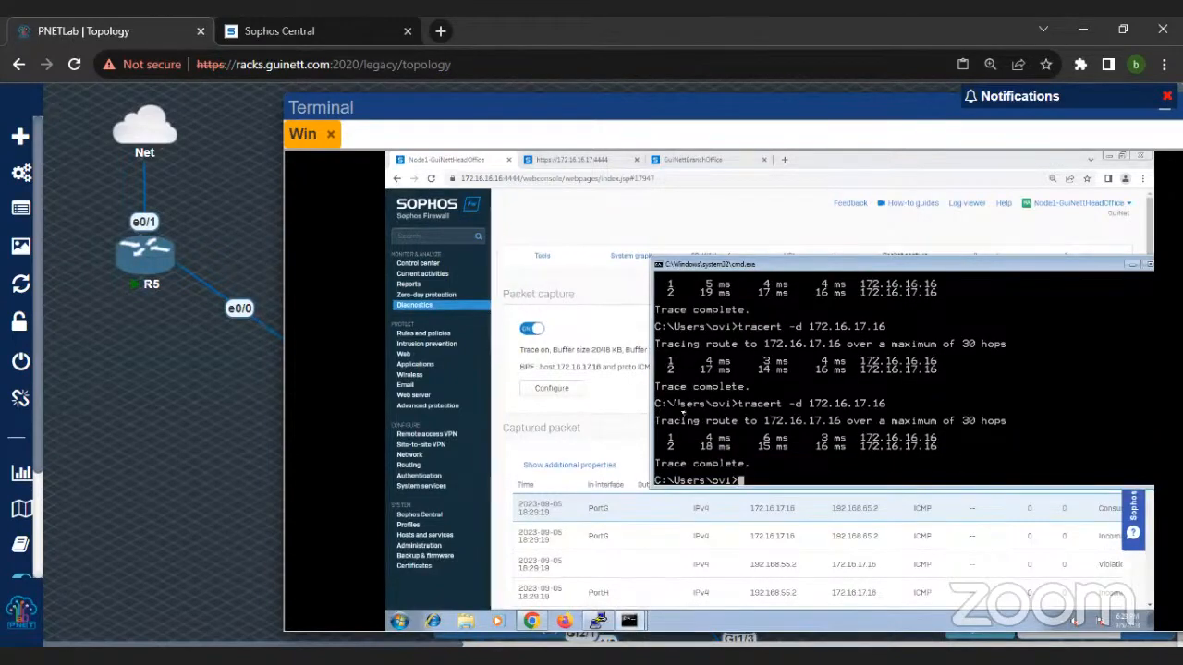
{"action": "left_click_drag", "start_coordinate": [909, 268], "coordinate": [725, 261]}
{"action": "left_click", "coordinate": [1039, 374]}
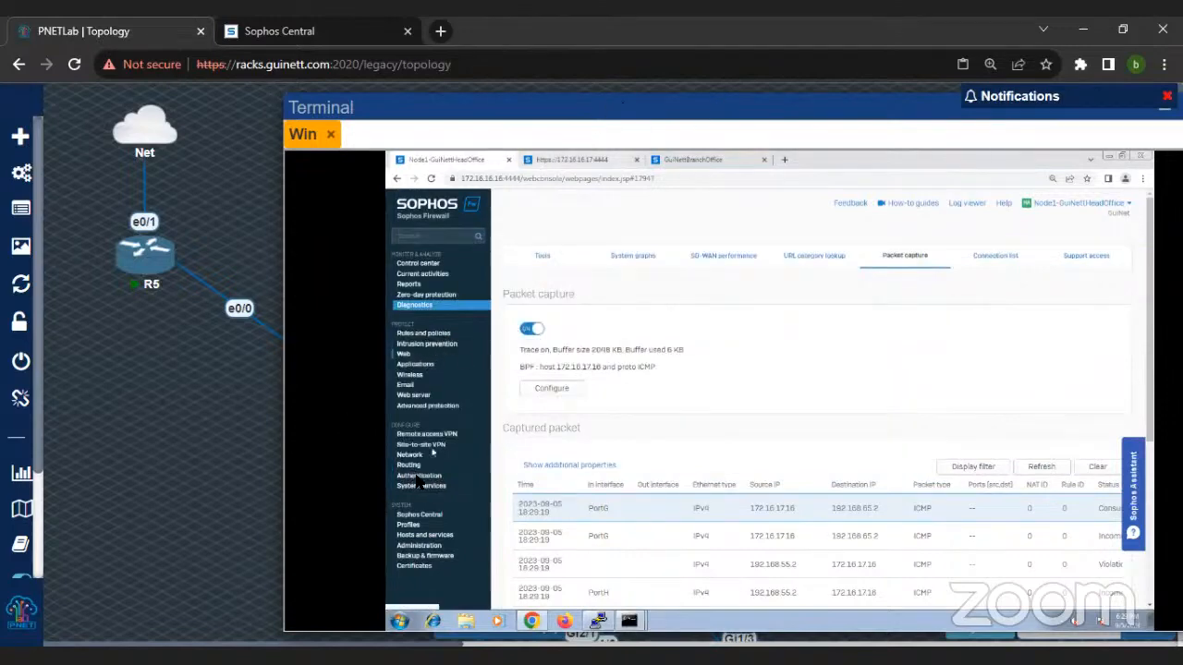
Step: Open the RIP routing configuration of the head-office firewall
{"action": "left_click", "coordinate": [409, 466]}
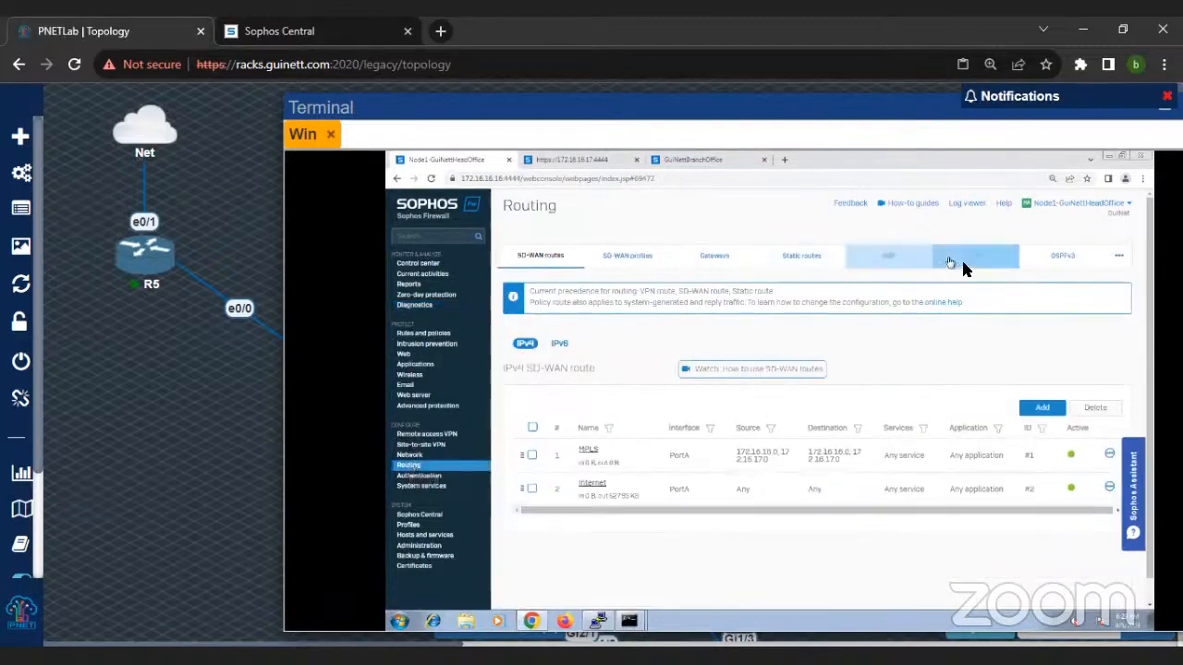
{"action": "left_click_drag", "start_coordinate": [927, 108], "coordinate": [807, 109]}
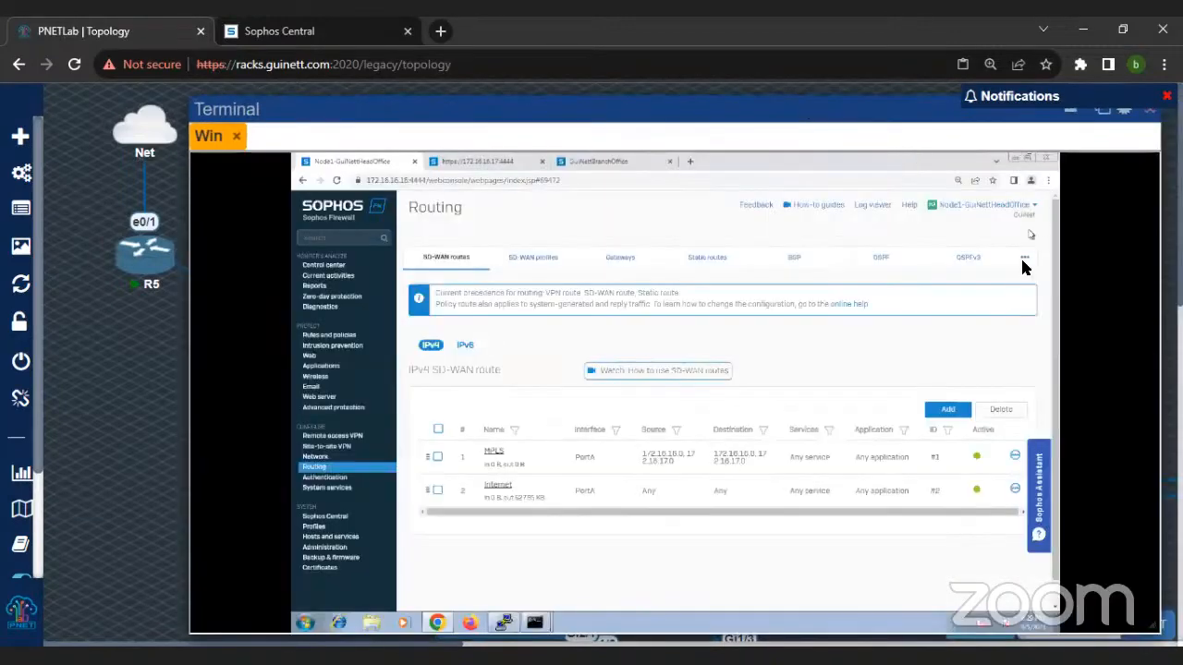
{"action": "mouse_move", "coordinate": [1022, 263]}
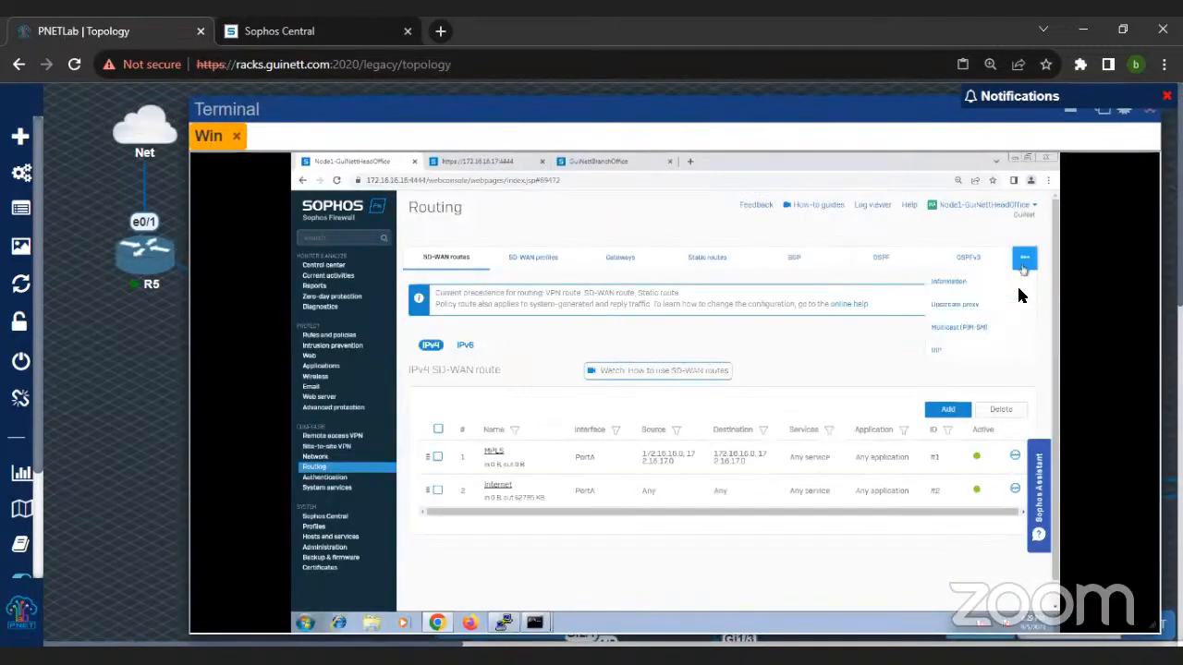
{"action": "left_click", "coordinate": [1003, 354]}
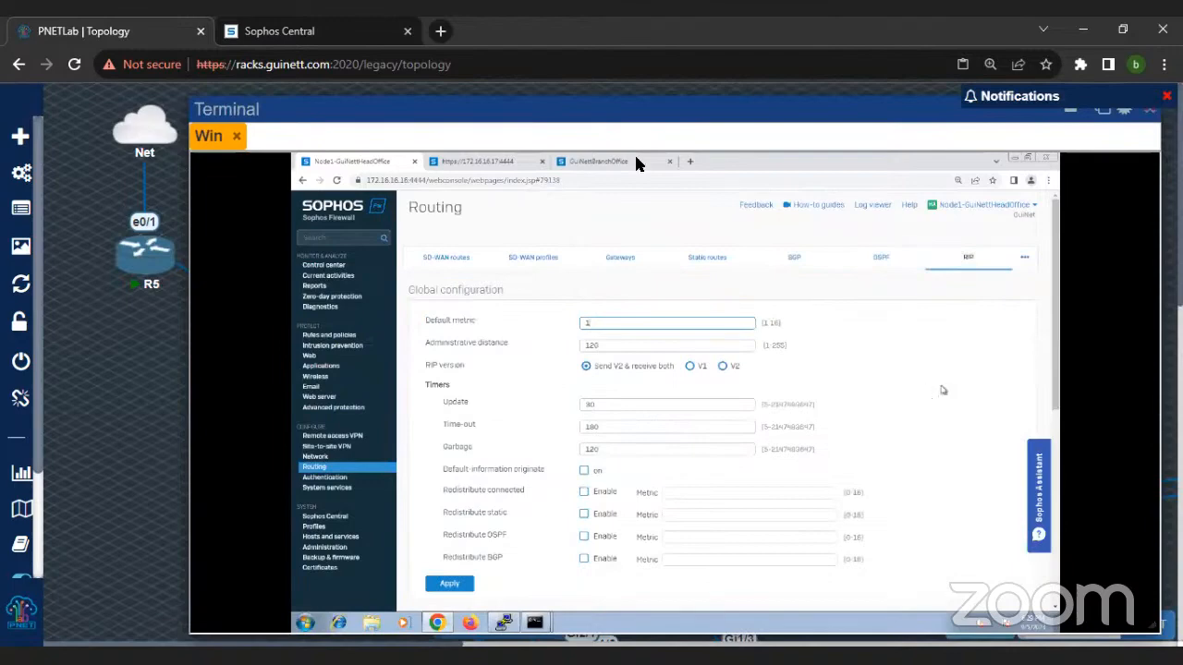
Step: Minimize the Win terminal and examine the lab topology around the Sophos firewalls, FirewallSwitch and the MPLS routers
{"action": "key", "text": "ctrl+minus"}
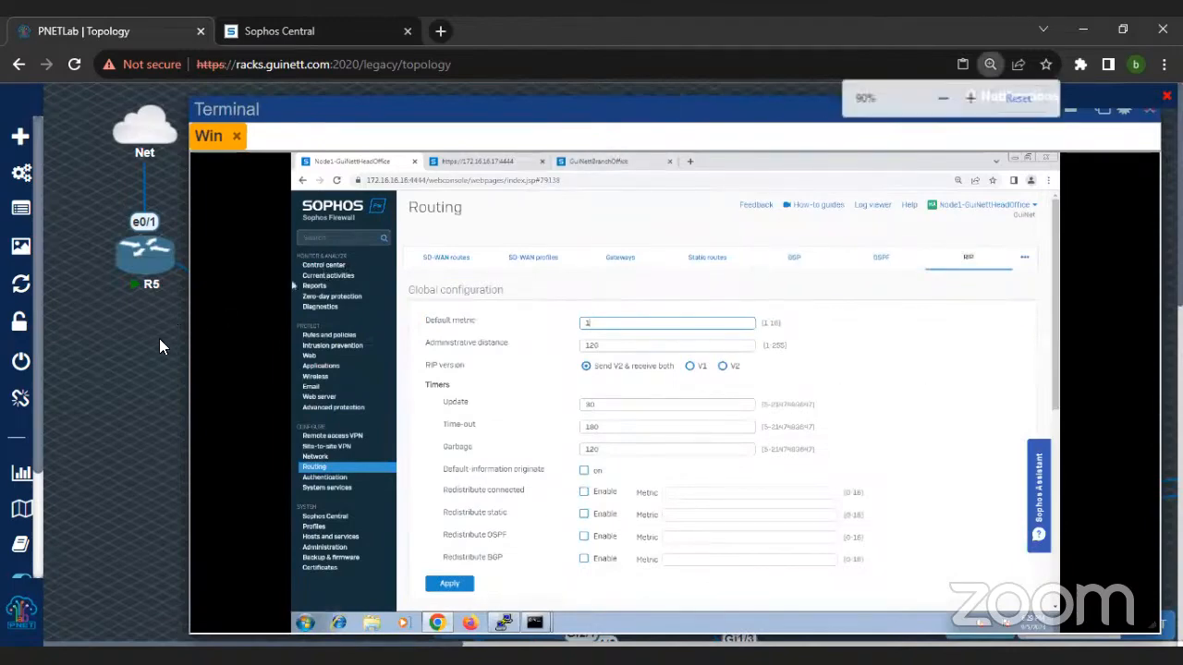
{"action": "key", "text": "ctrl+minus"}
{"action": "key", "text": "ctrl+minus"}
{"action": "left_click", "coordinate": [766, 101]}
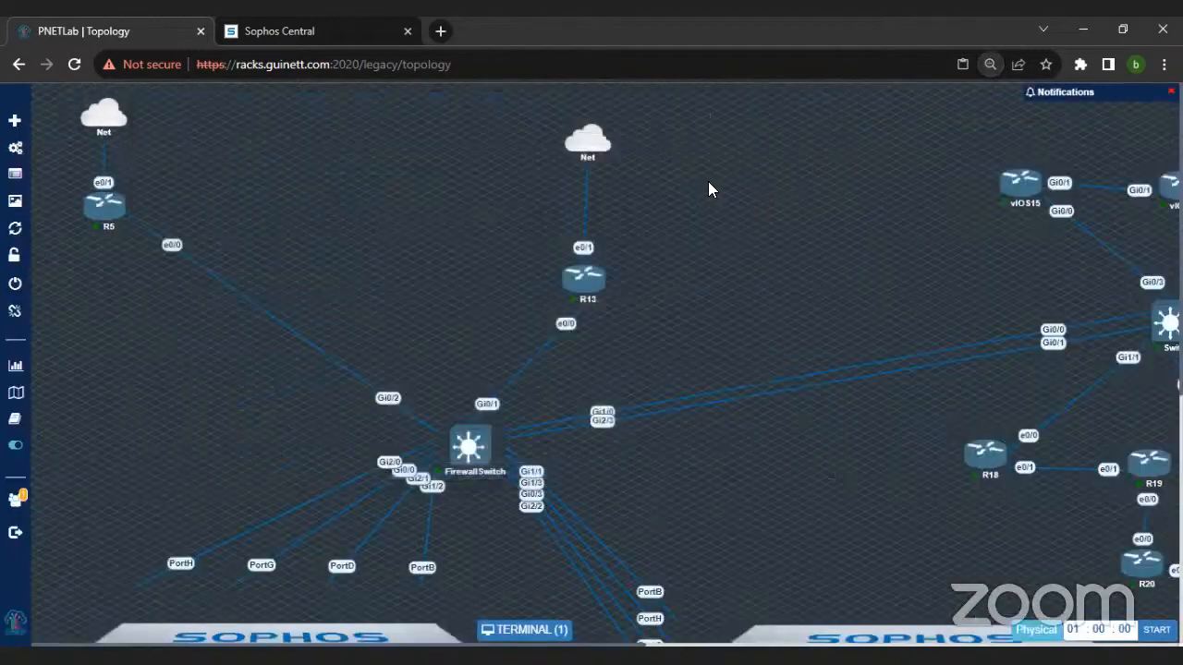
{"action": "key", "text": "ctrl+plus"}
{"action": "key", "text": "ctrl+plus"}
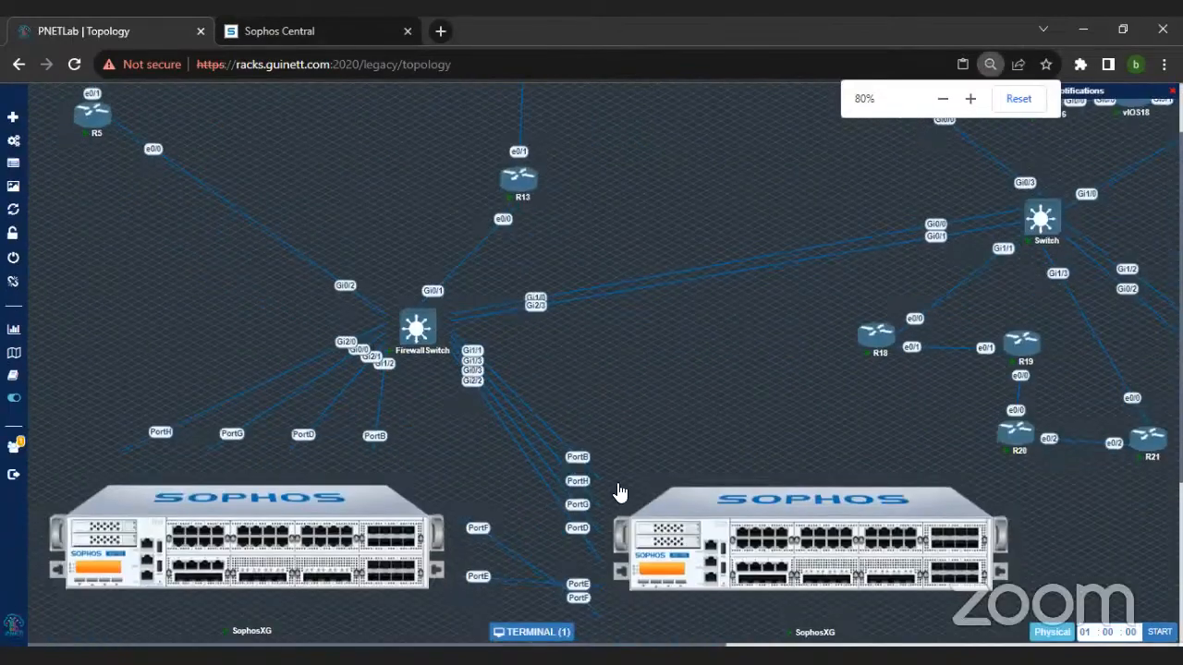
{"action": "key", "text": "ctrl+minus"}
{"action": "key", "text": "ctrl+minus"}
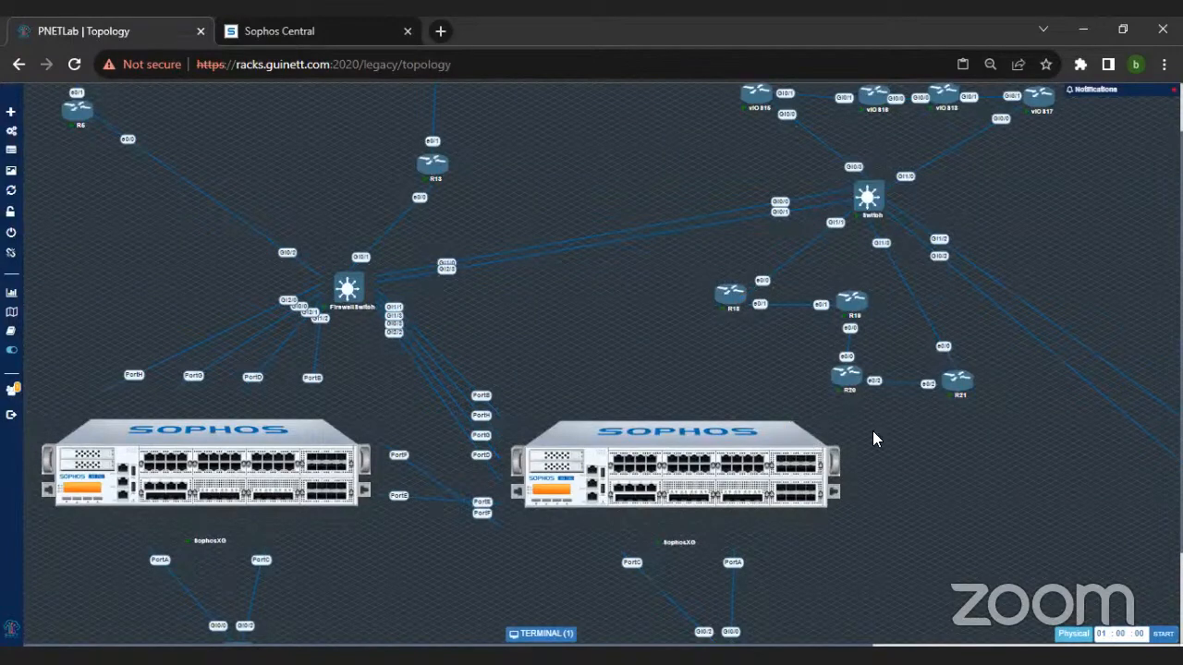
{"action": "mouse_move", "coordinate": [584, 409]}
{"action": "scroll", "coordinate": [591, 377], "scroll_direction": "down", "scroll_amount": 2}
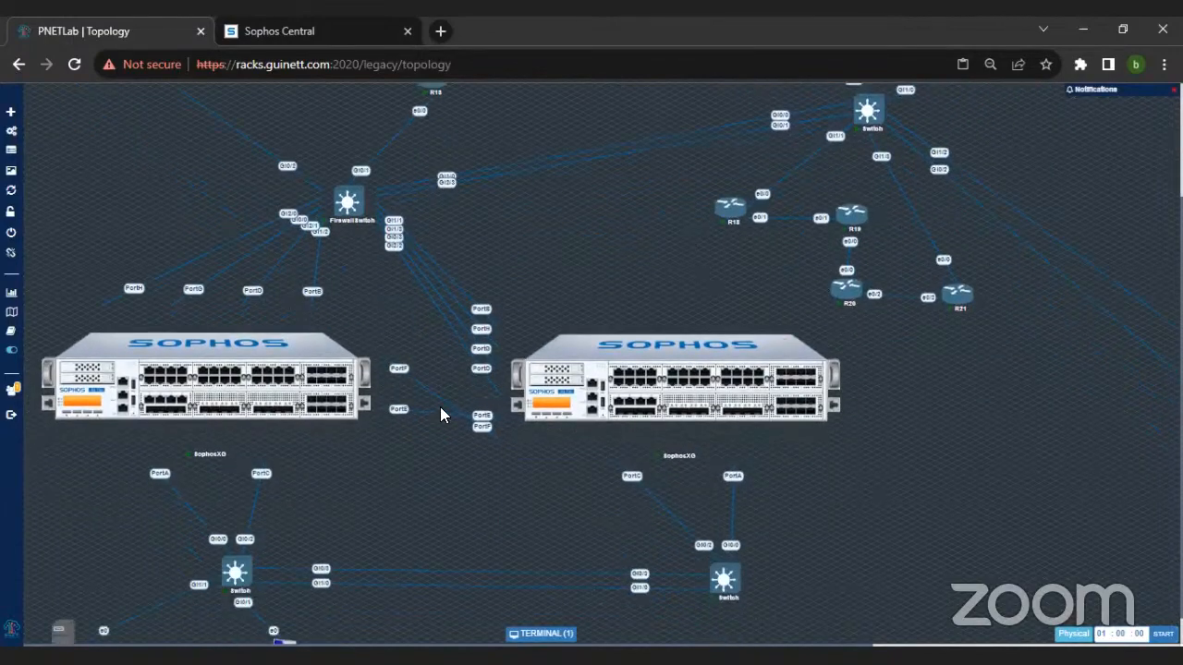
{"action": "scroll", "coordinate": [452, 462], "scroll_direction": "down", "scroll_amount": 1}
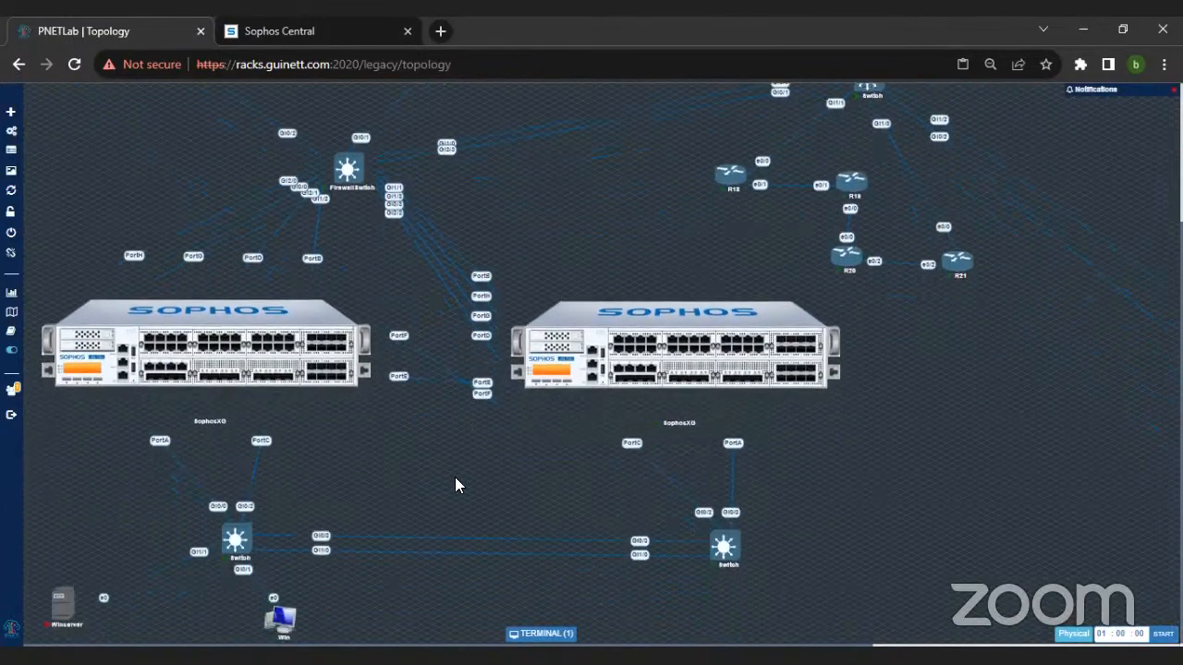
Step: Restore the Win terminal, check the latest traceroute output in the command prompt and return to the RIP page
{"action": "left_click", "coordinate": [544, 633]}
{"action": "scroll", "coordinate": [156, 319], "scroll_direction": "up", "scroll_amount": 6}
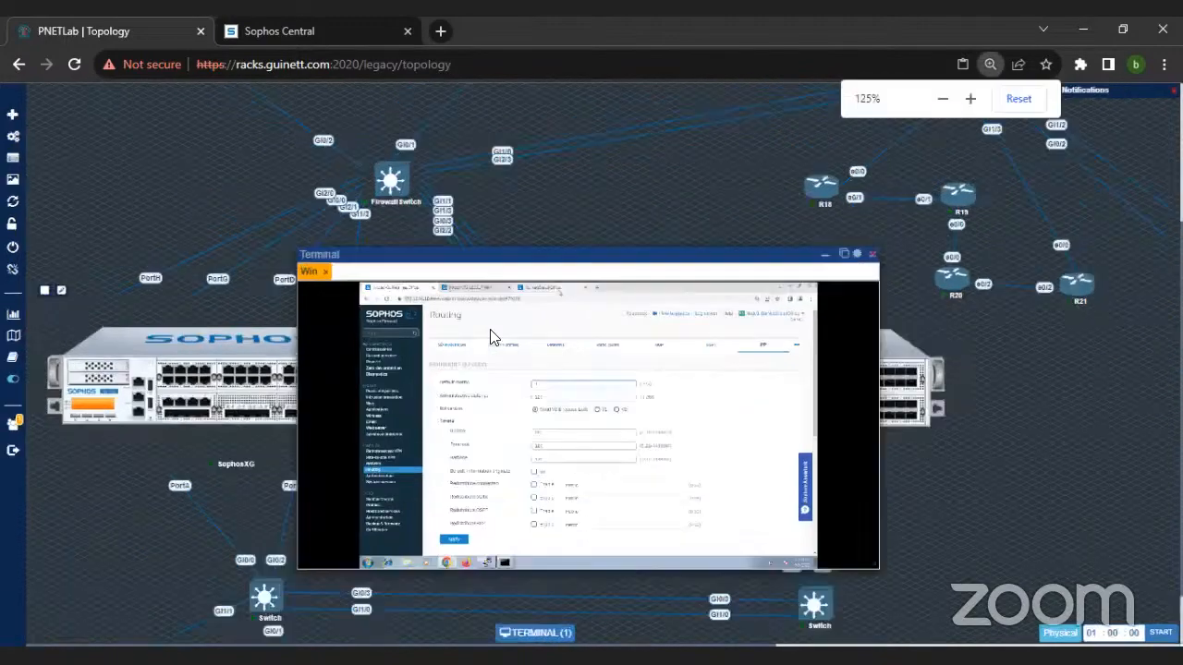
{"action": "left_click_drag", "start_coordinate": [472, 361], "coordinate": [501, 108]}
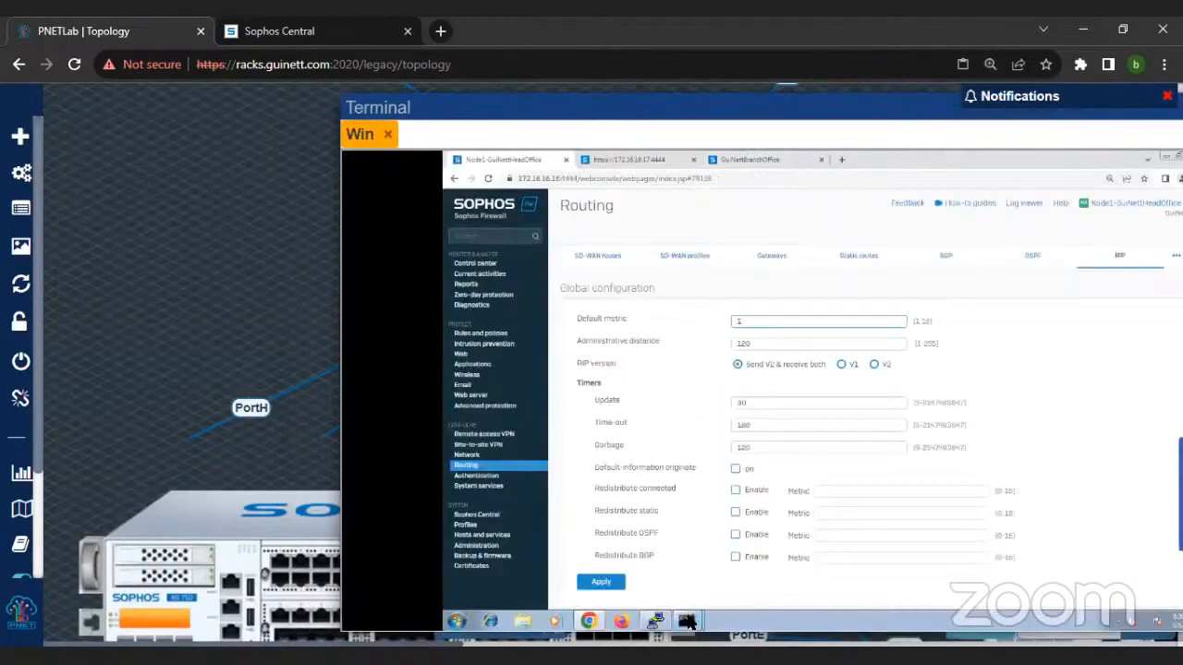
{"action": "left_click", "coordinate": [687, 611]}
{"action": "left_click", "coordinate": [691, 579]}
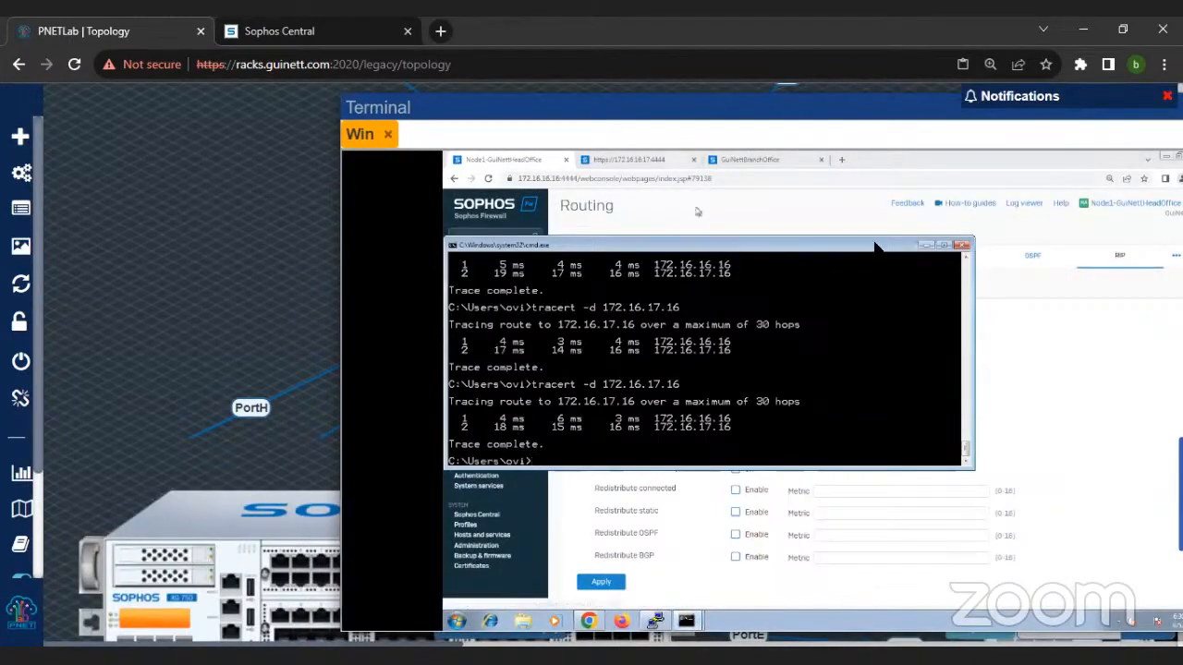
{"action": "left_click", "coordinate": [925, 246]}
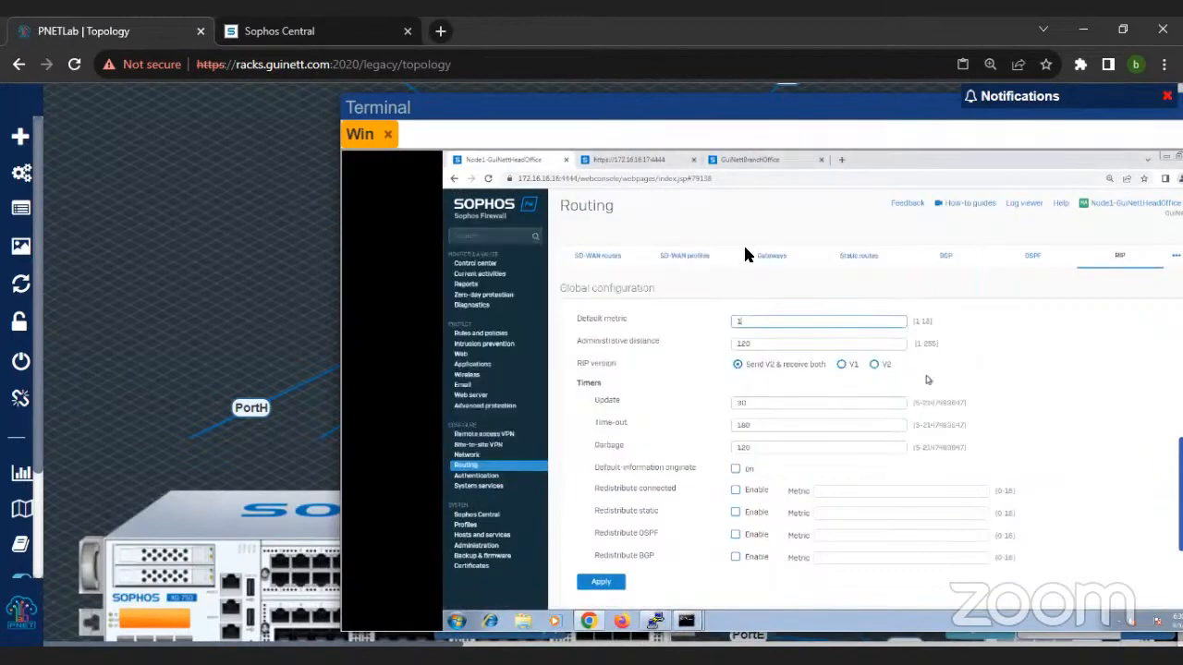
{"action": "left_click_drag", "start_coordinate": [700, 108], "coordinate": [462, 92]}
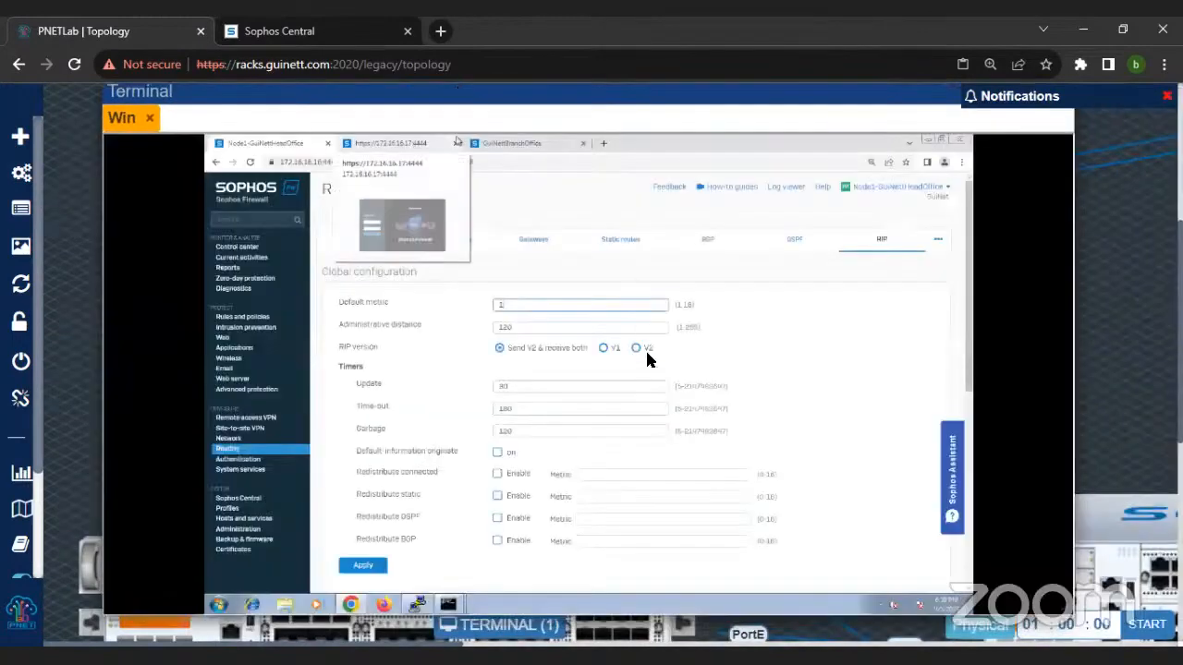
Step: Examine the RIP global configuration, the advertised RIP networks and the override interface list
{"action": "scroll", "coordinate": [650, 374], "scroll_direction": "down", "scroll_amount": 2}
{"action": "scroll", "coordinate": [650, 374], "scroll_direction": "down", "scroll_amount": 3}
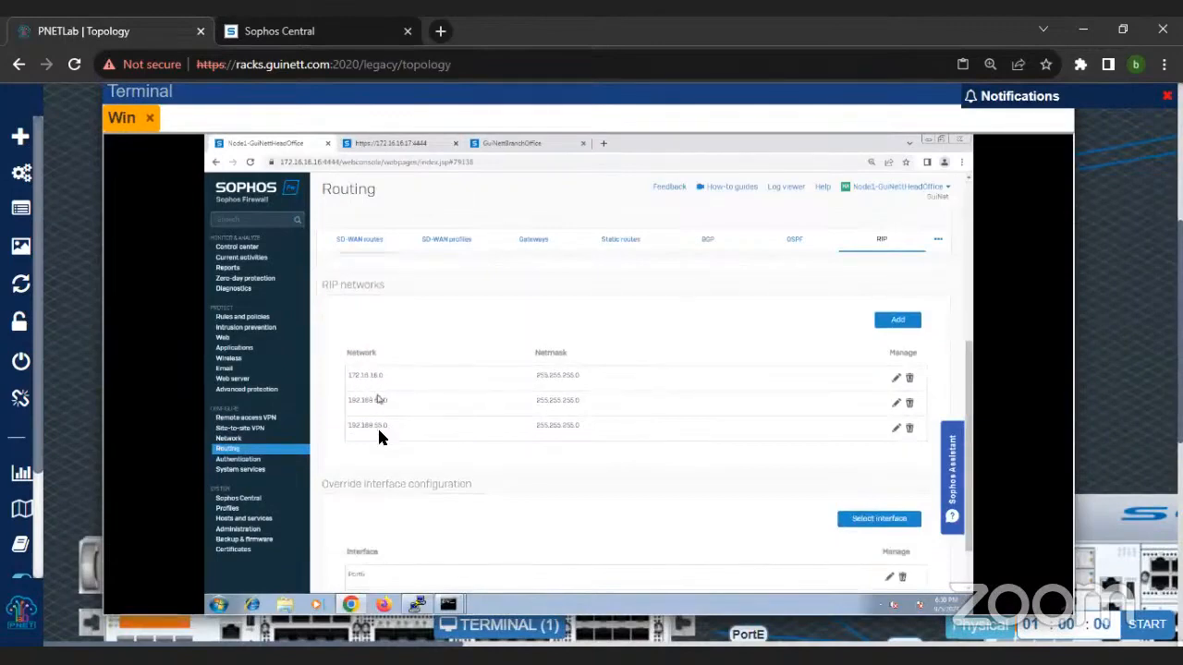
{"action": "scroll", "coordinate": [433, 482], "scroll_direction": "down", "scroll_amount": 1}
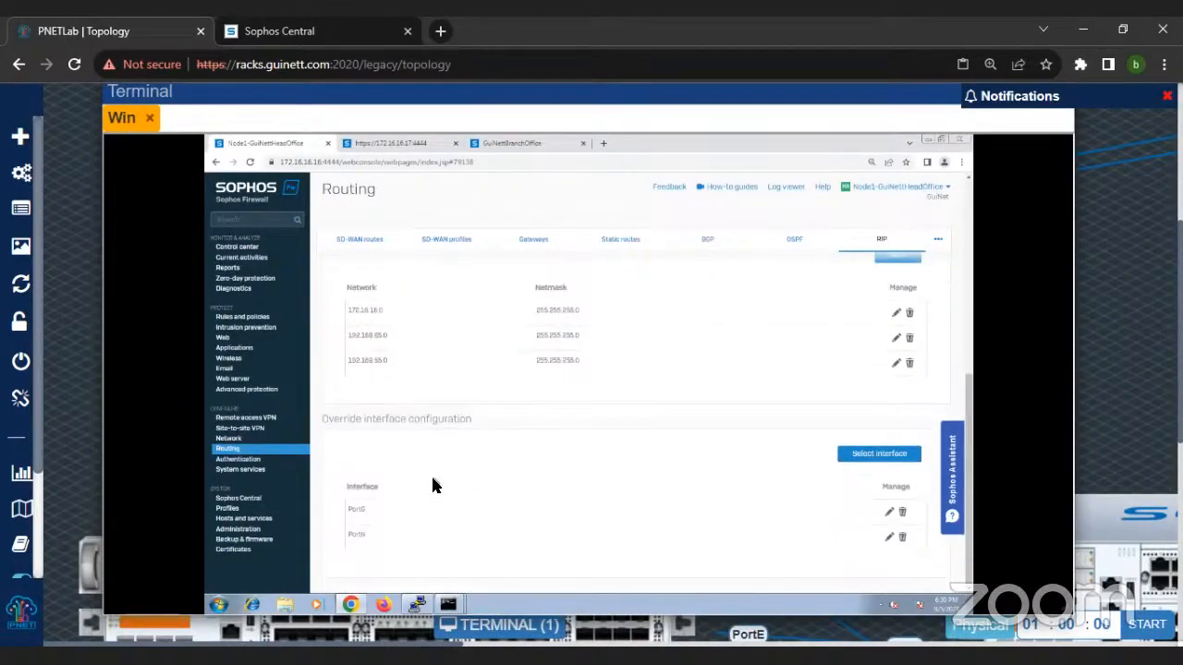
{"action": "scroll", "coordinate": [430, 473], "scroll_direction": "up", "scroll_amount": 4}
{"action": "scroll", "coordinate": [483, 425], "scroll_direction": "up", "scroll_amount": 2}
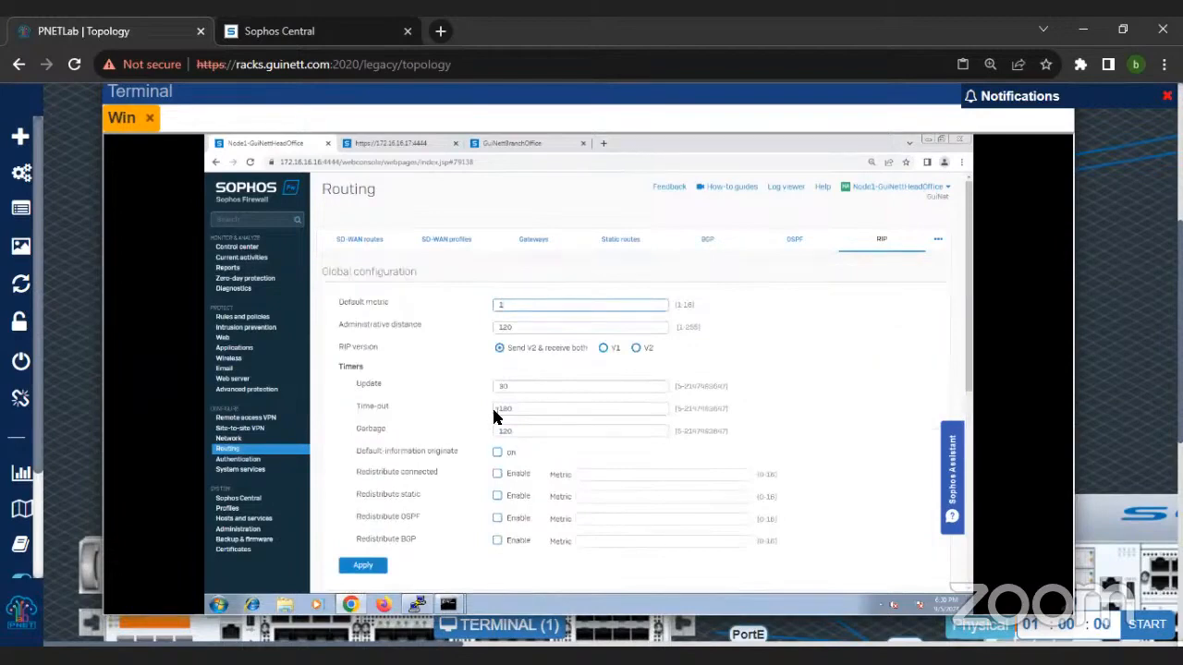
{"action": "scroll", "coordinate": [495, 416], "scroll_direction": "down", "scroll_amount": 4}
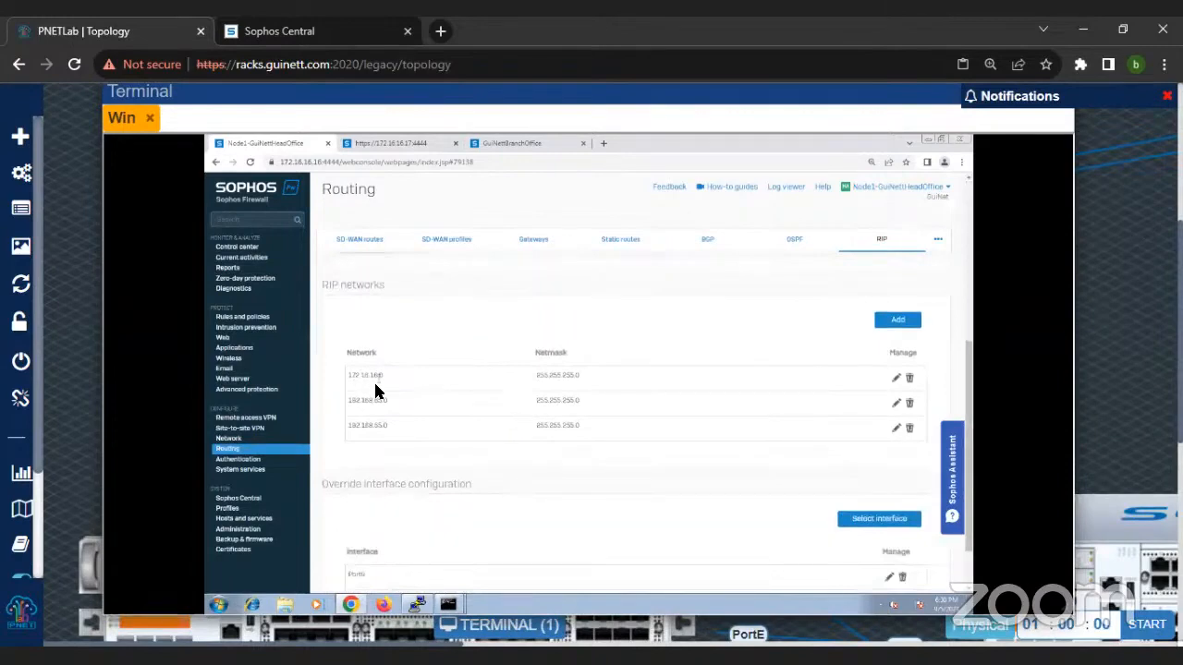
{"action": "key", "text": "ctrl+plus"}
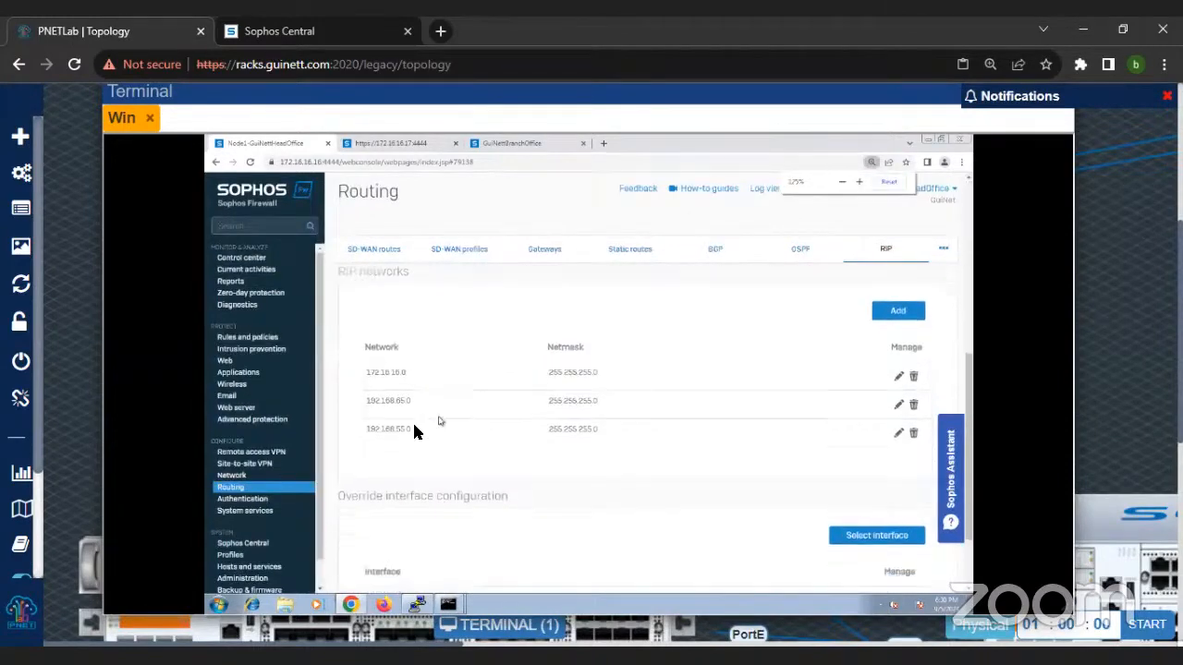
{"action": "scroll", "coordinate": [414, 426], "scroll_direction": "down", "scroll_amount": 1}
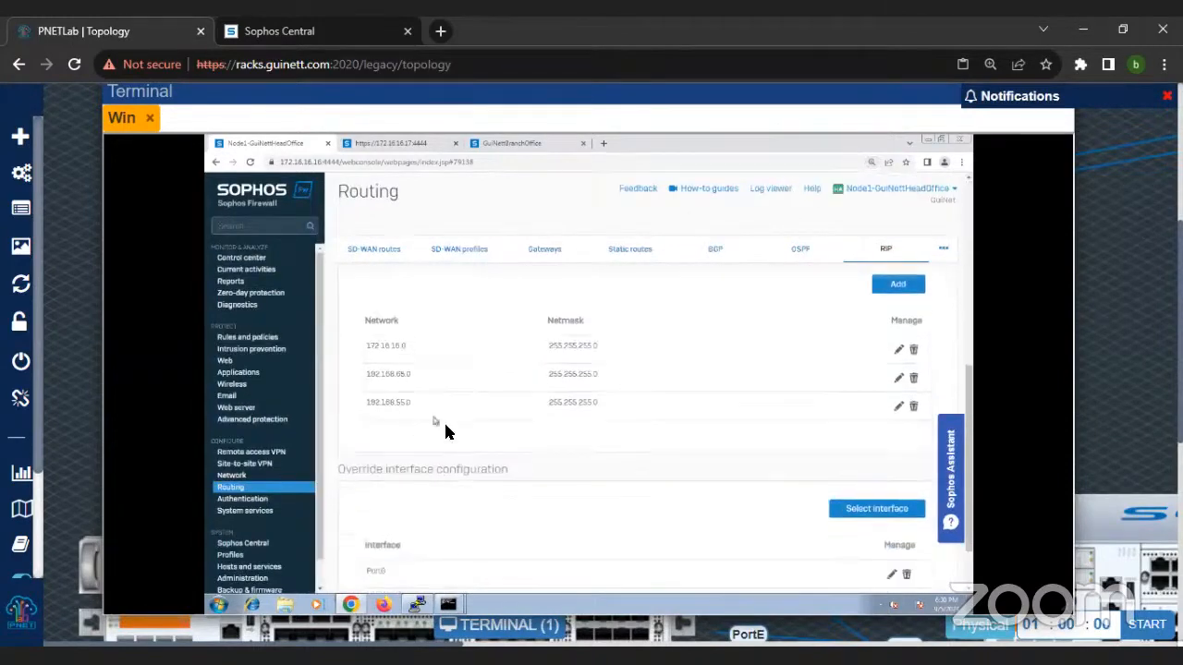
{"action": "scroll", "coordinate": [444, 431], "scroll_direction": "down", "scroll_amount": 3}
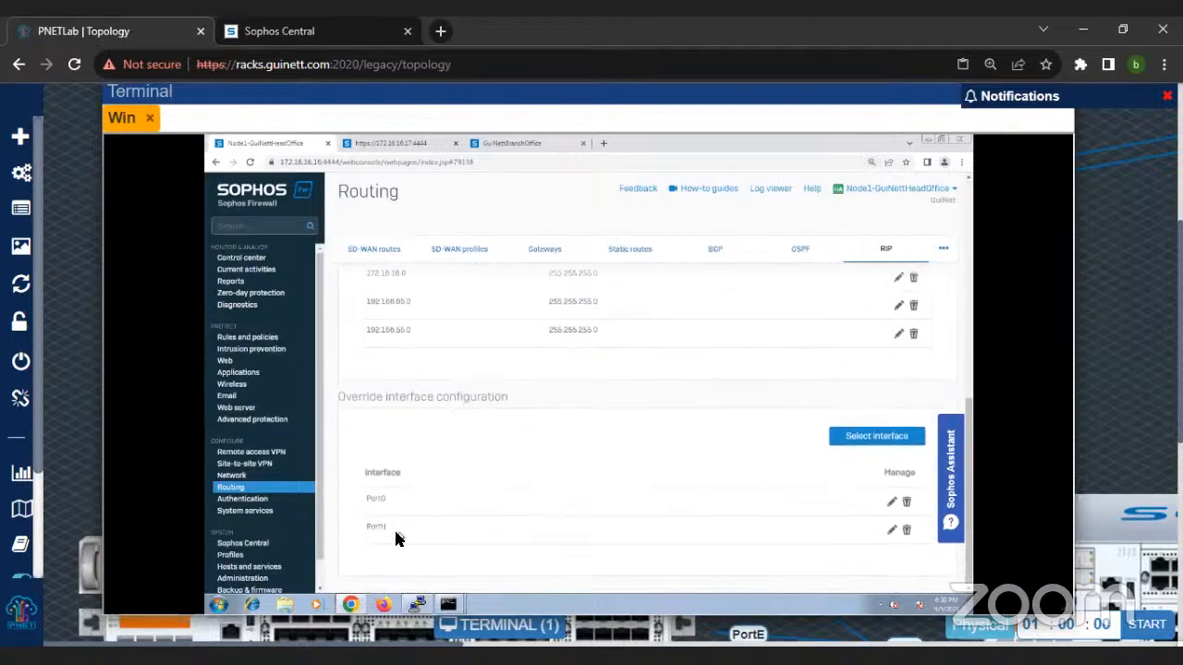
{"action": "scroll", "coordinate": [399, 540], "scroll_direction": "up", "scroll_amount": 10}
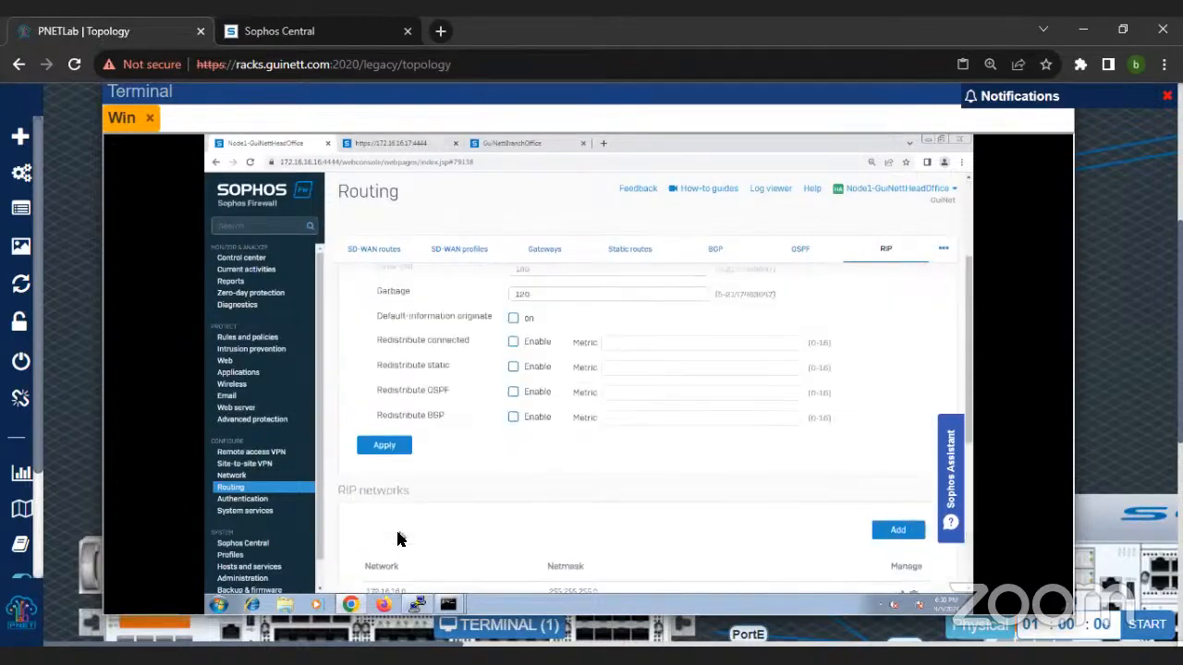
{"action": "scroll", "coordinate": [399, 540], "scroll_direction": "up", "scroll_amount": 5}
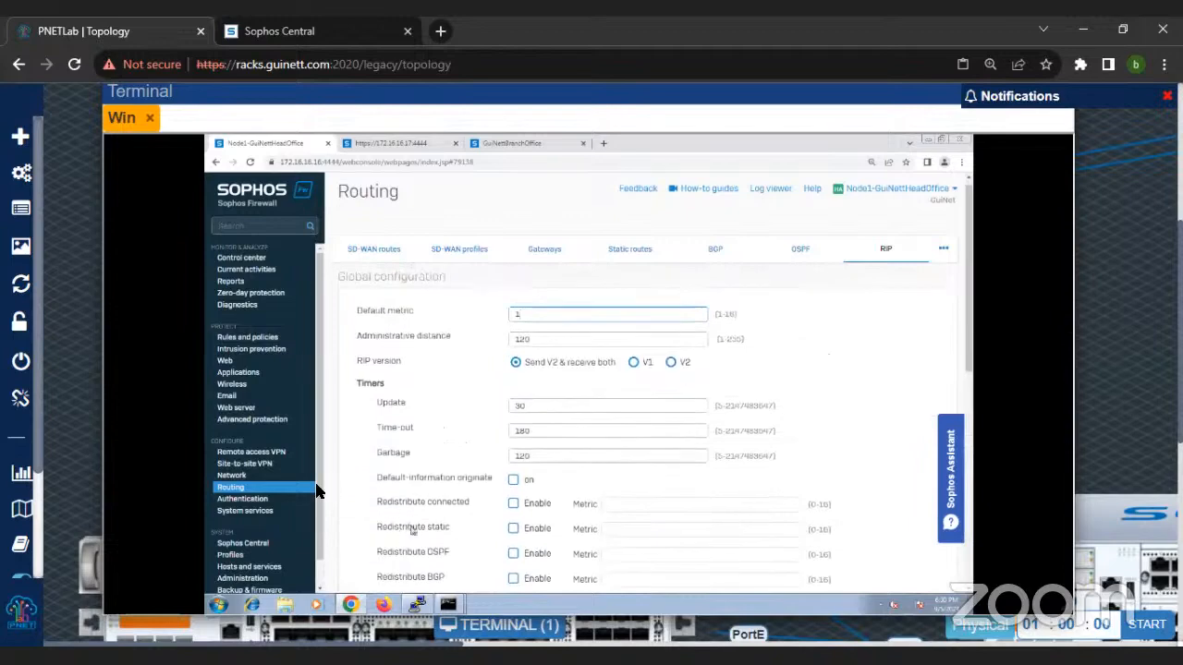
Step: Open the firewall's device access settings to inspect the Local service ACL, including dynamic routing per zone
{"action": "scroll", "coordinate": [272, 505], "scroll_direction": "down", "scroll_amount": 1}
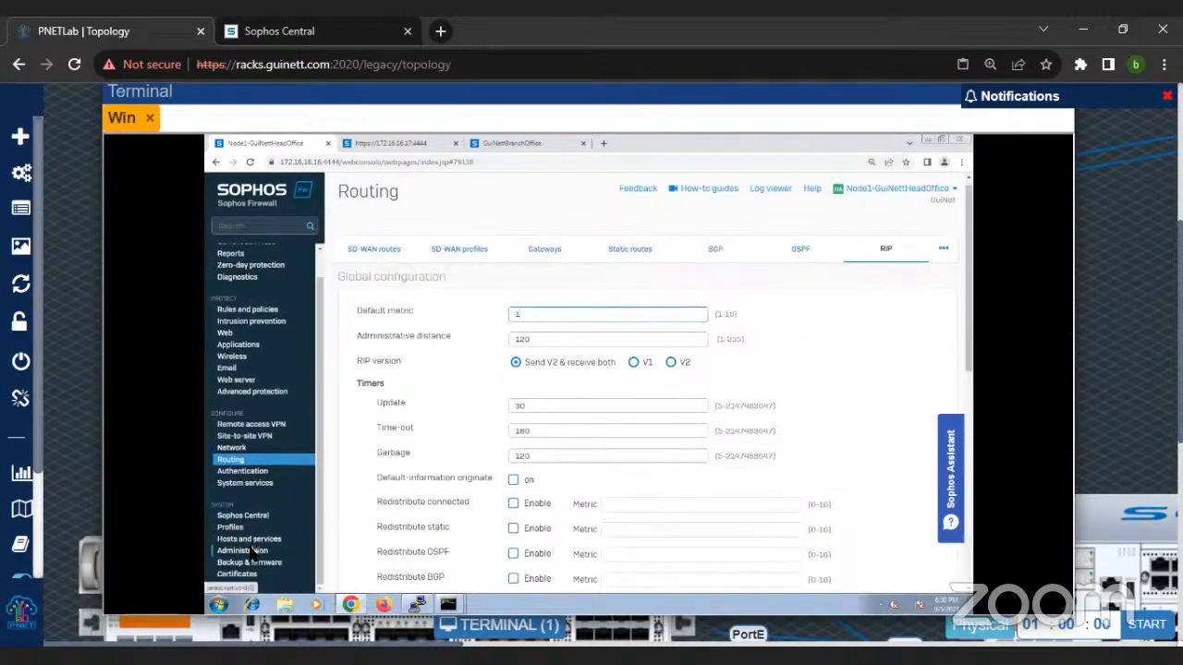
{"action": "left_click", "coordinate": [252, 552]}
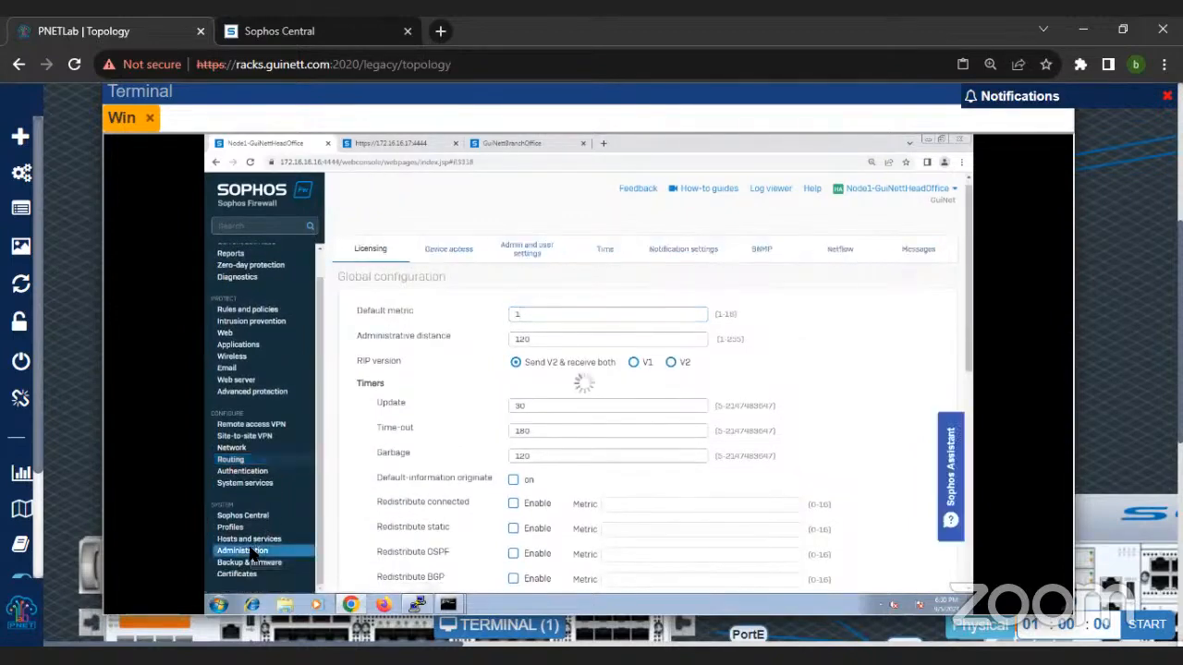
{"action": "left_click", "coordinate": [452, 251]}
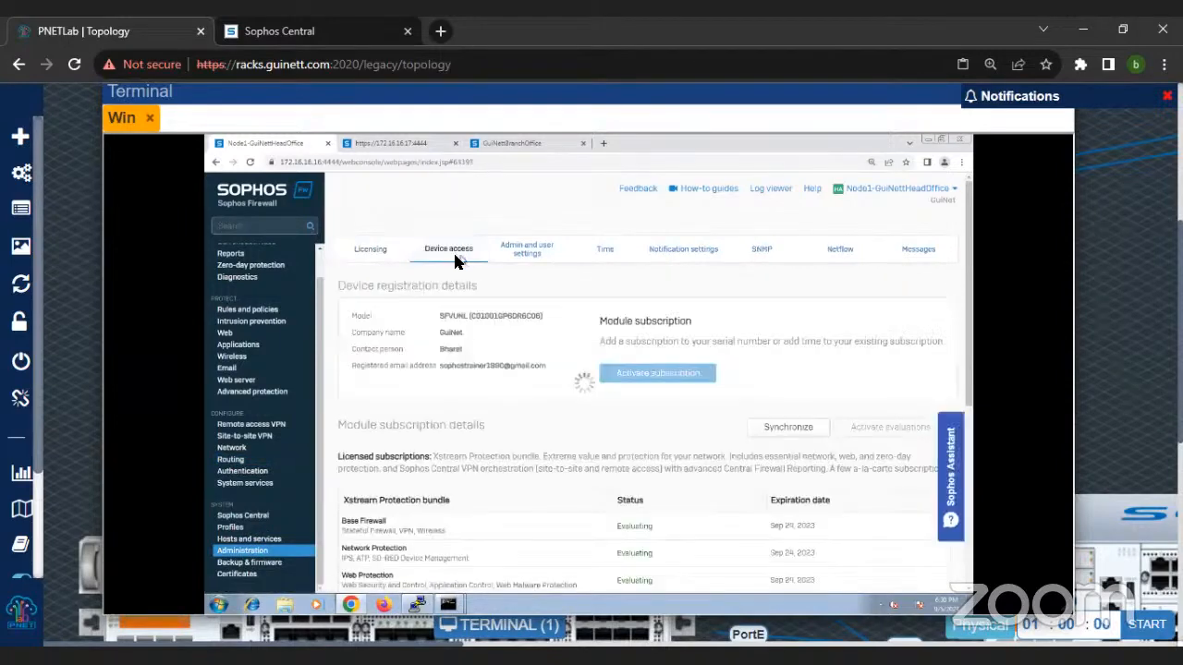
{"action": "key", "text": "ctrl+minus"}
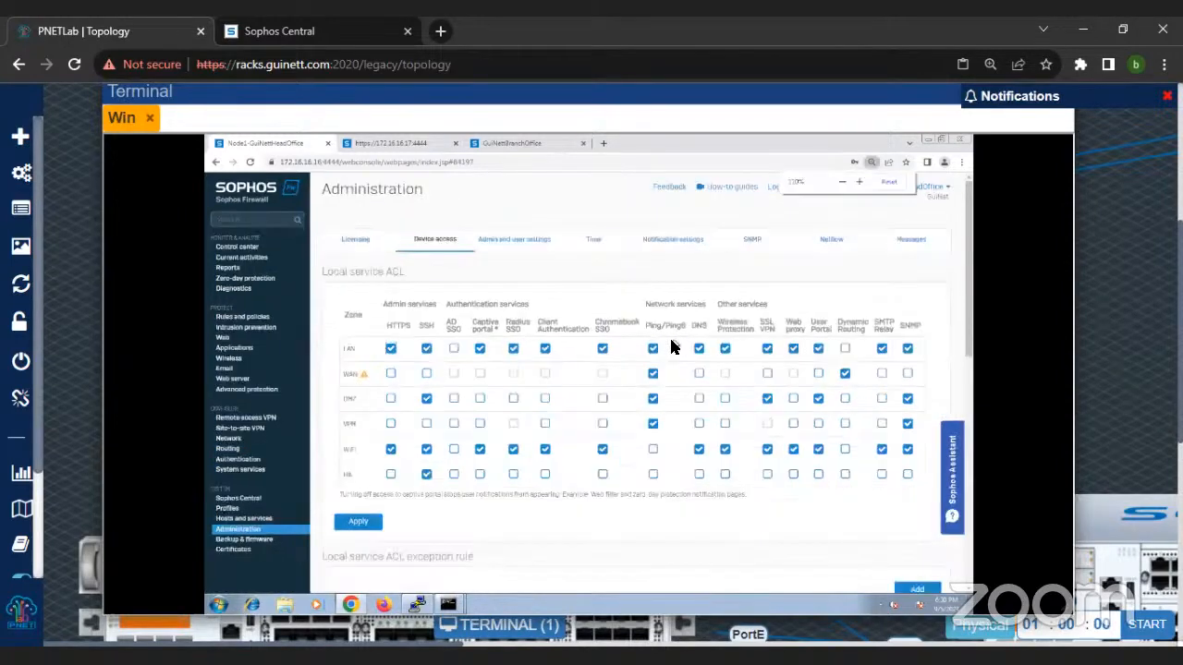
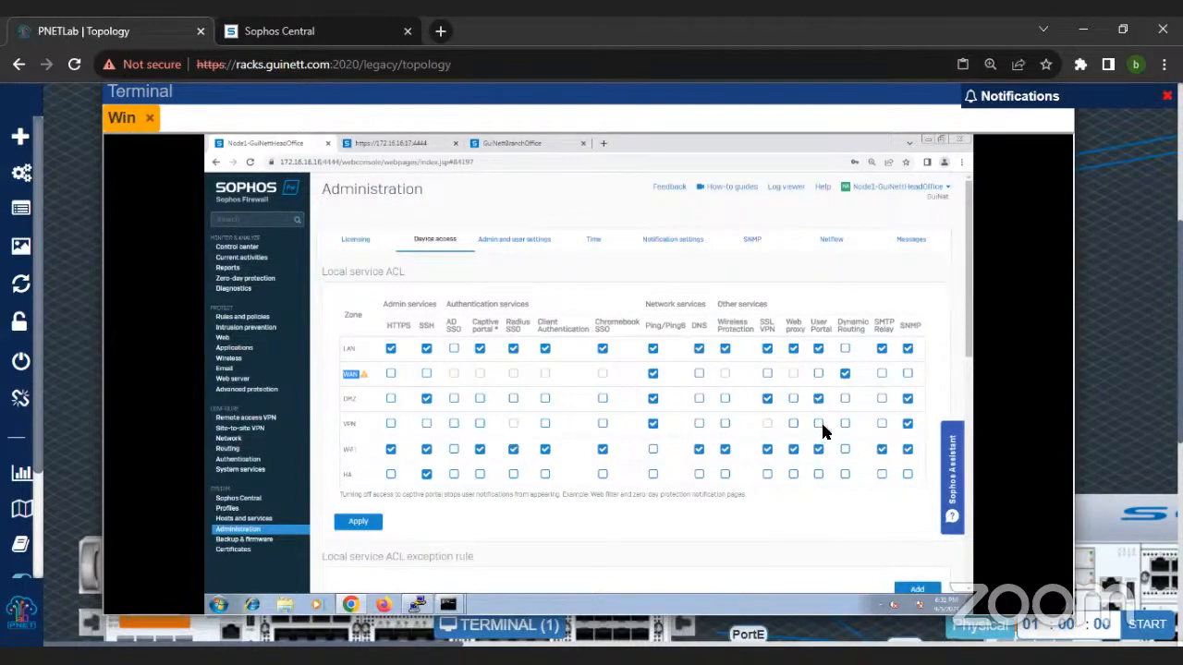
Step: Return from device access to the routing settings and review the RIP configuration, advertised networks and override interfaces
{"action": "left_click", "coordinate": [242, 449]}
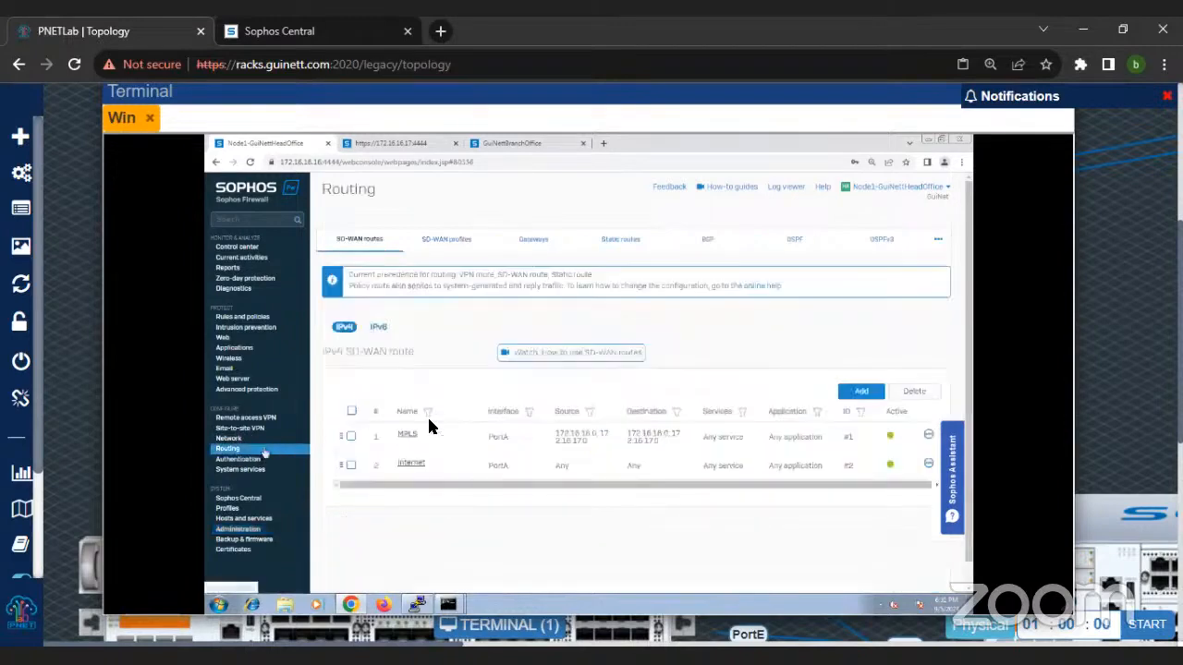
{"action": "left_click", "coordinate": [938, 238]}
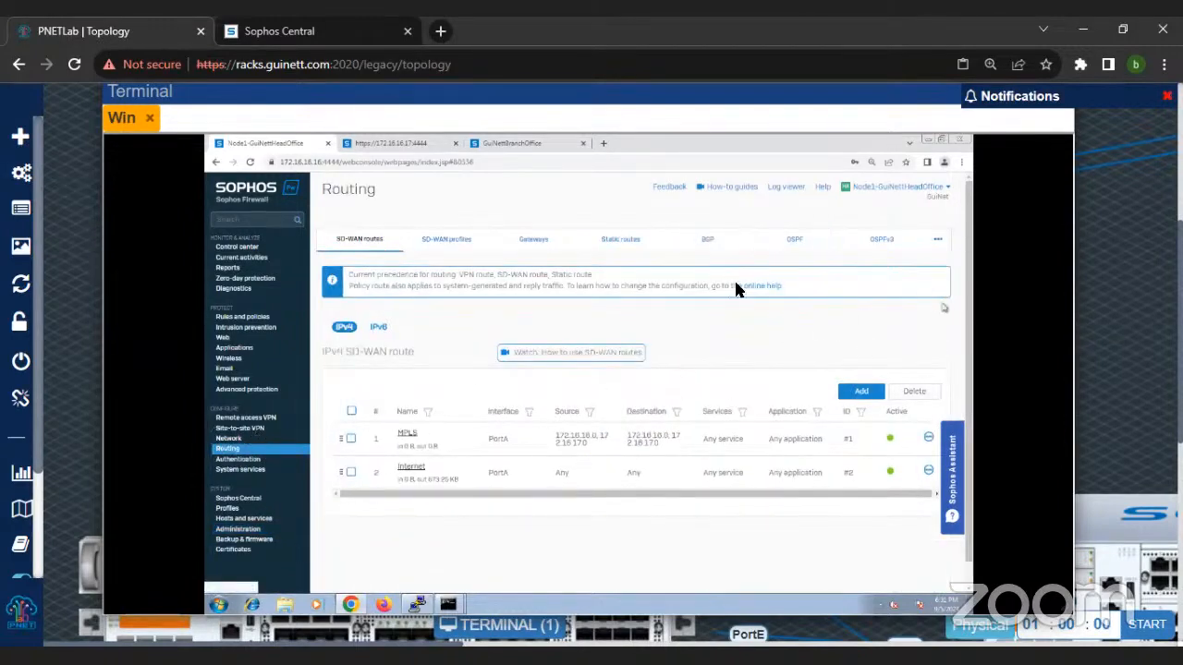
{"action": "left_click", "coordinate": [937, 240]}
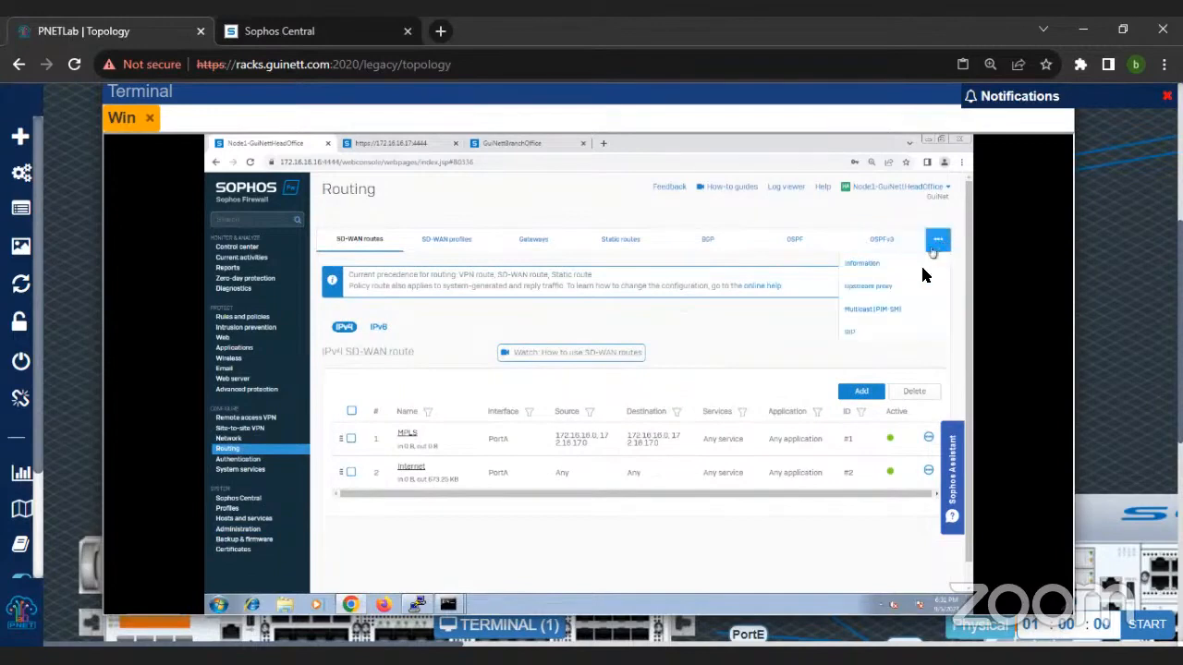
{"action": "left_click", "coordinate": [860, 332]}
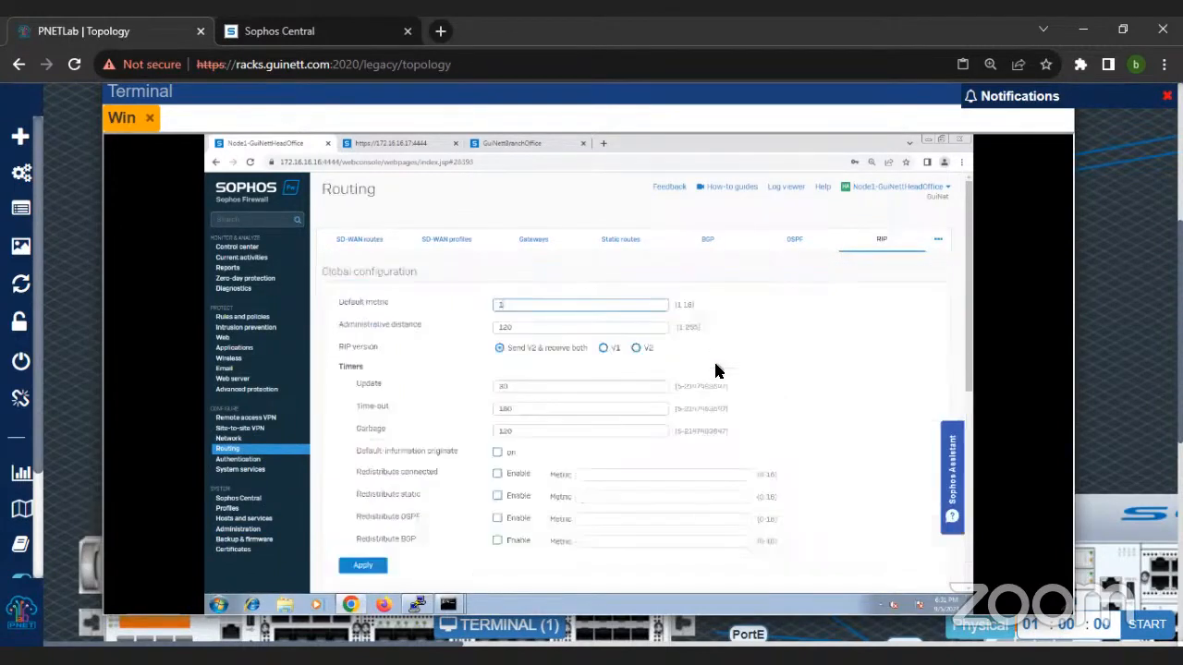
{"action": "key", "text": "ctrl+minus"}
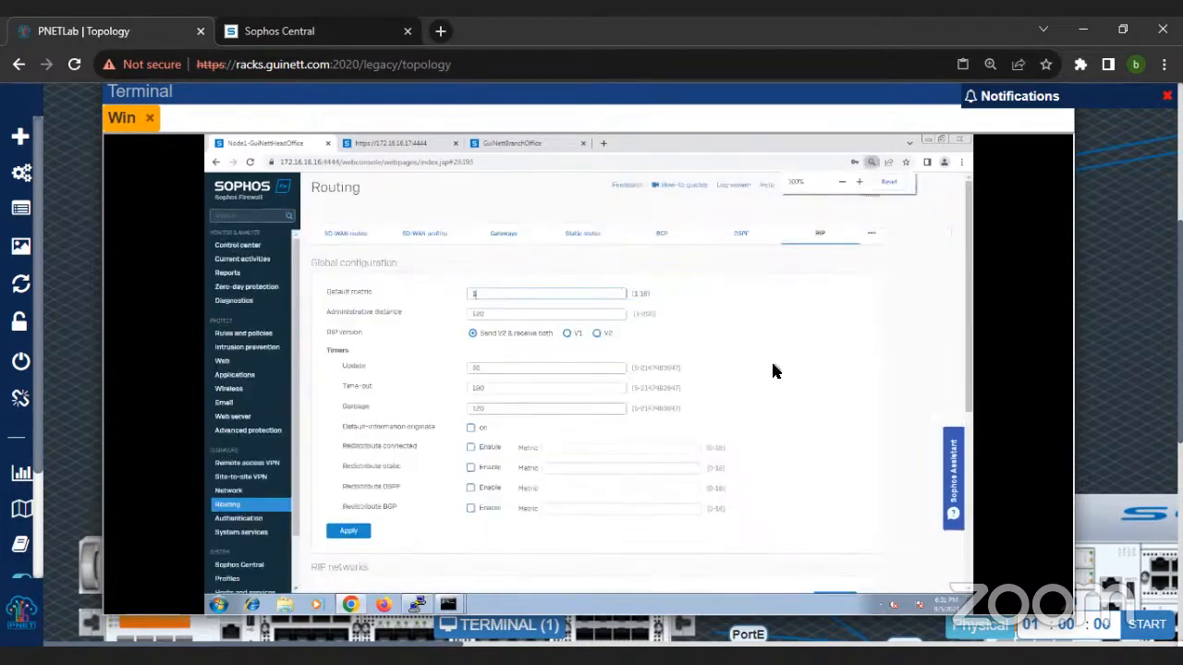
{"action": "scroll", "coordinate": [774, 371], "scroll_direction": "down", "scroll_amount": 5}
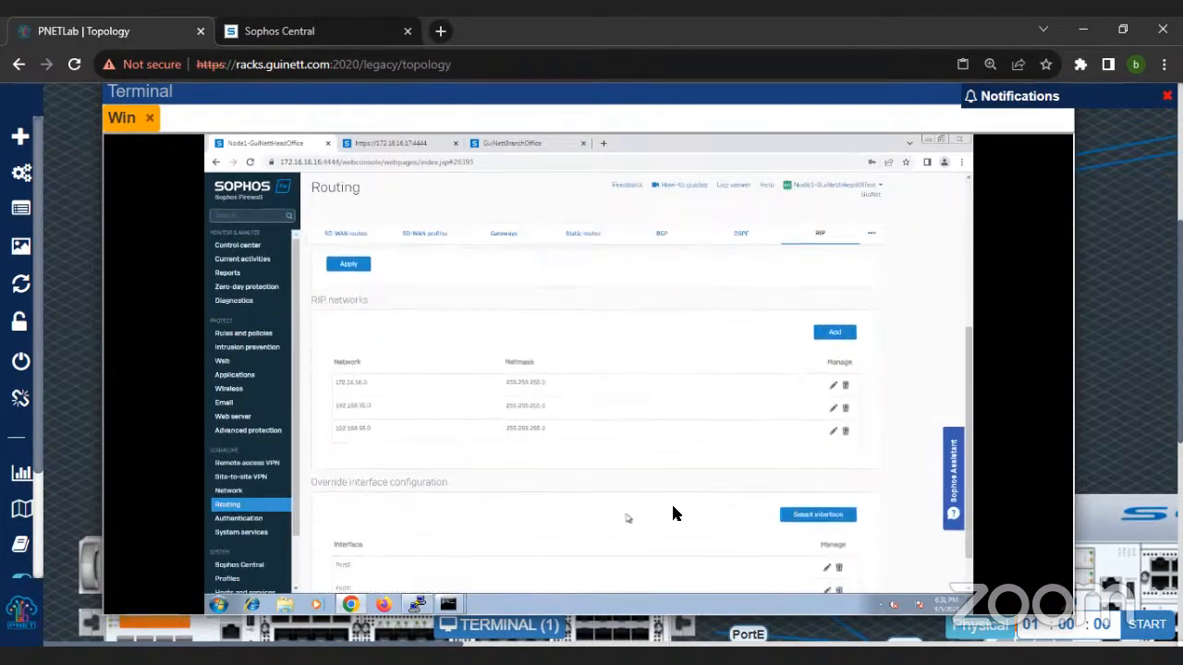
{"action": "scroll", "coordinate": [676, 514], "scroll_direction": "down", "scroll_amount": 1}
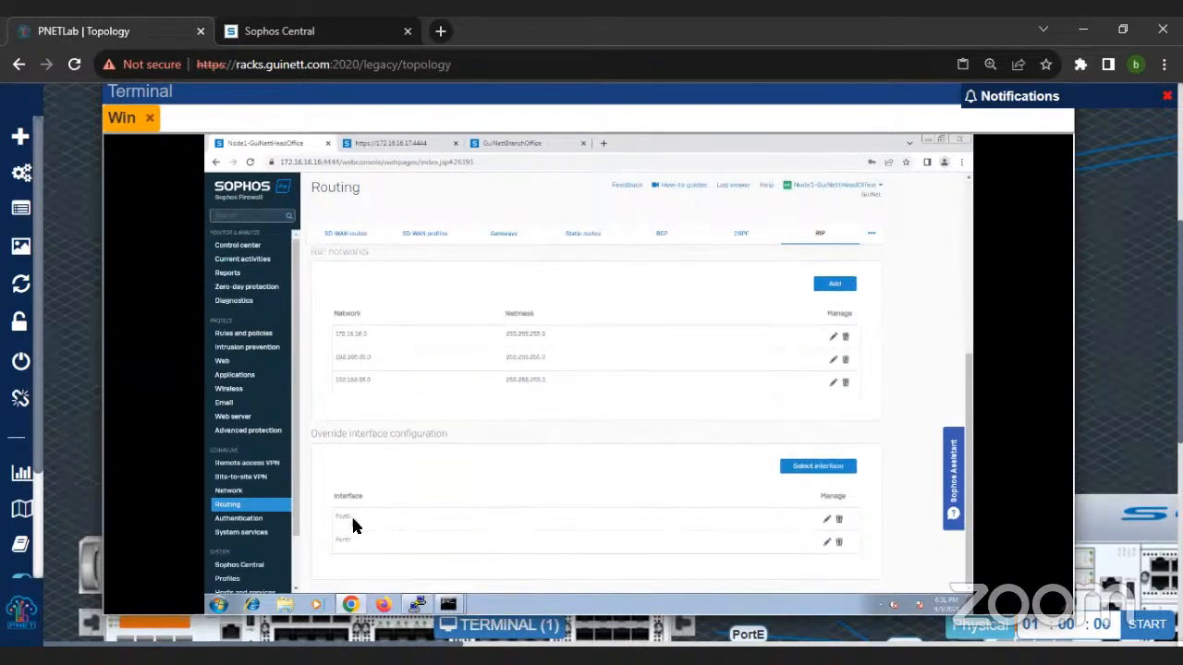
Step: Open the routing Information page and look through its RIP, OSPF, OSPFv3, BGP and PIM-SM sections
{"action": "left_click", "coordinate": [874, 236]}
{"action": "left_click", "coordinate": [805, 276]}
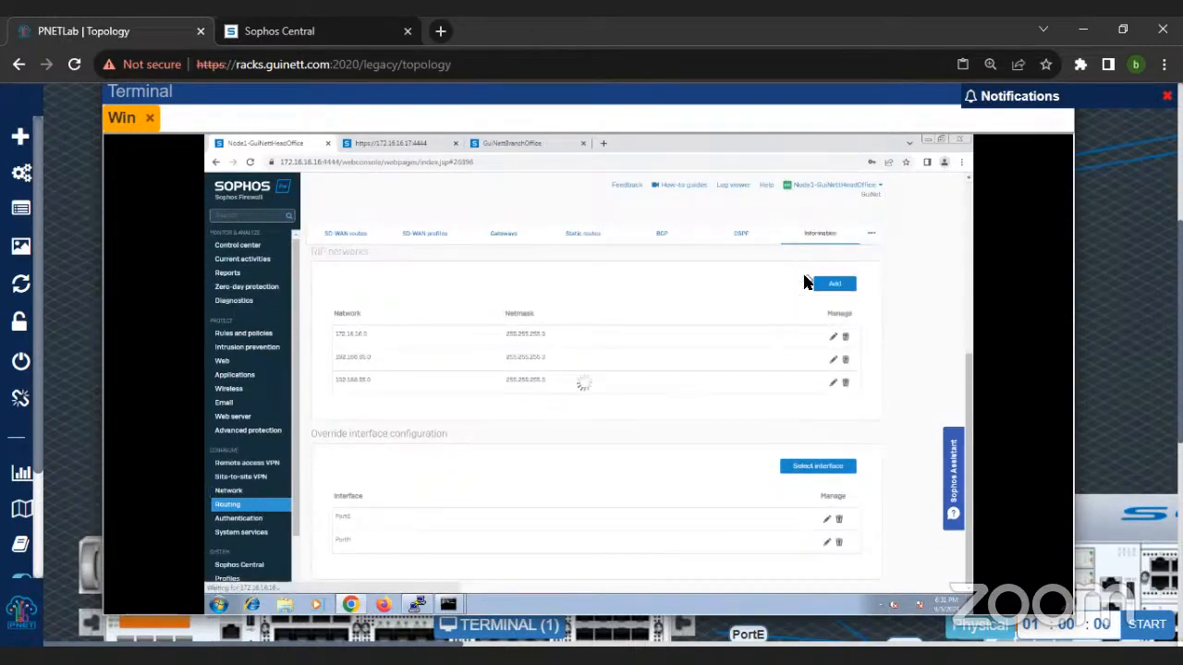
{"action": "key", "text": "ctrl+plus"}
{"action": "key", "text": "ctrl+plus"}
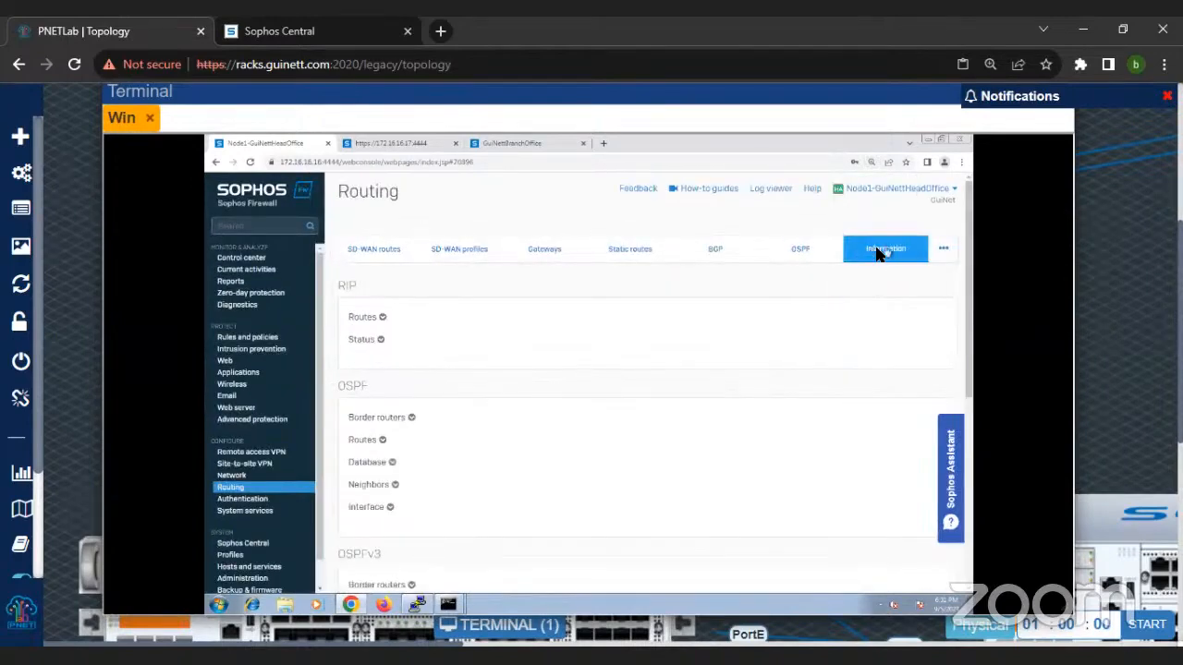
{"action": "mouse_move", "coordinate": [942, 252]}
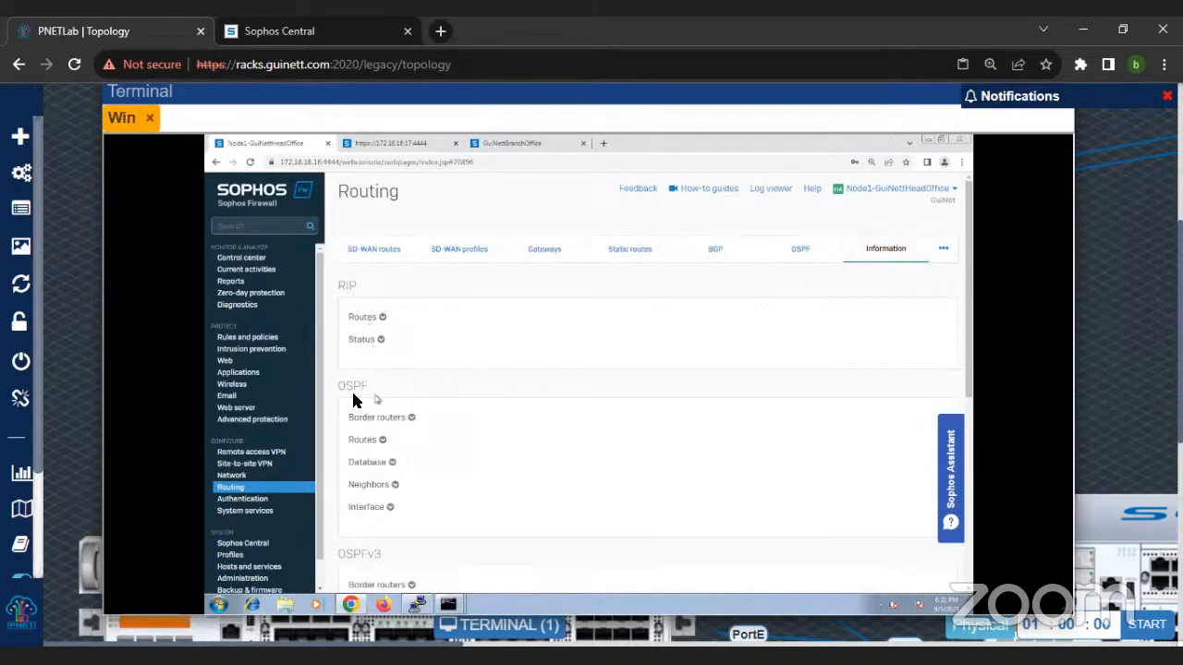
{"action": "scroll", "coordinate": [355, 395], "scroll_direction": "down", "scroll_amount": 2}
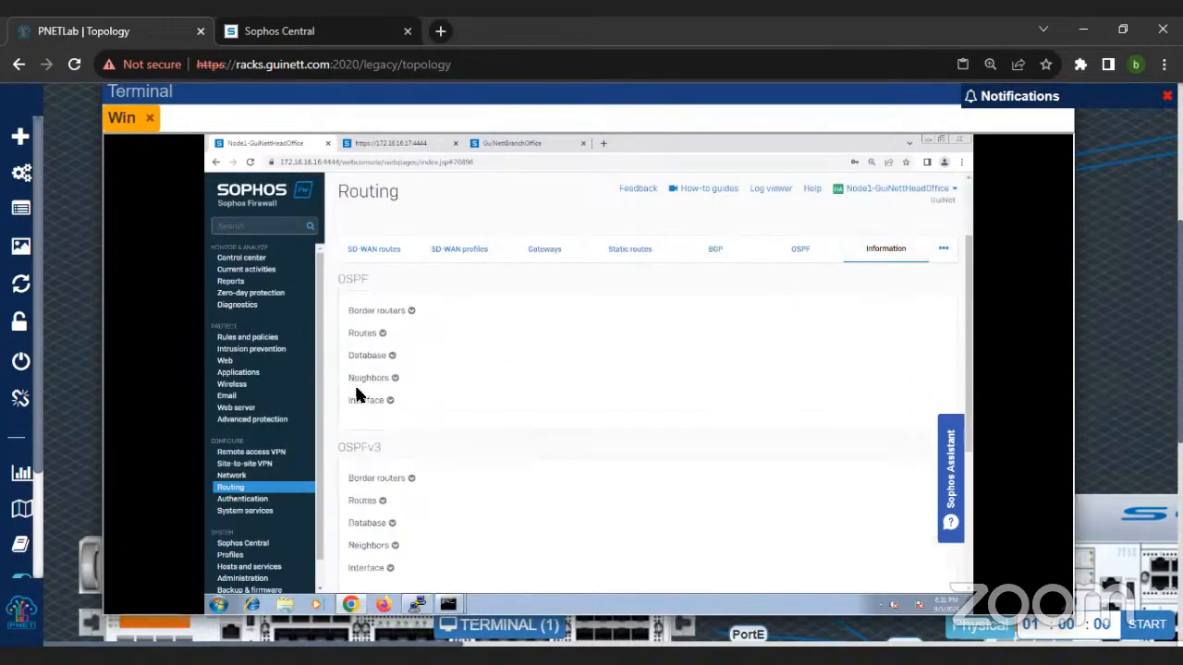
{"action": "scroll", "coordinate": [380, 462], "scroll_direction": "down", "scroll_amount": 5}
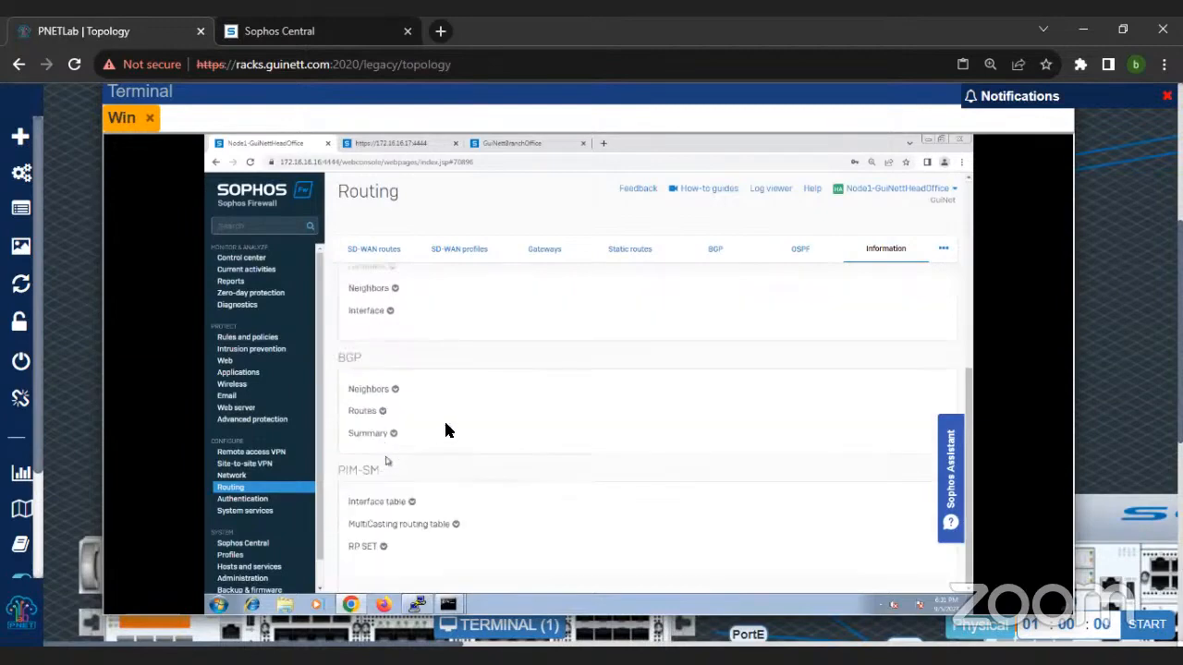
{"action": "scroll", "coordinate": [433, 434], "scroll_direction": "up", "scroll_amount": 5}
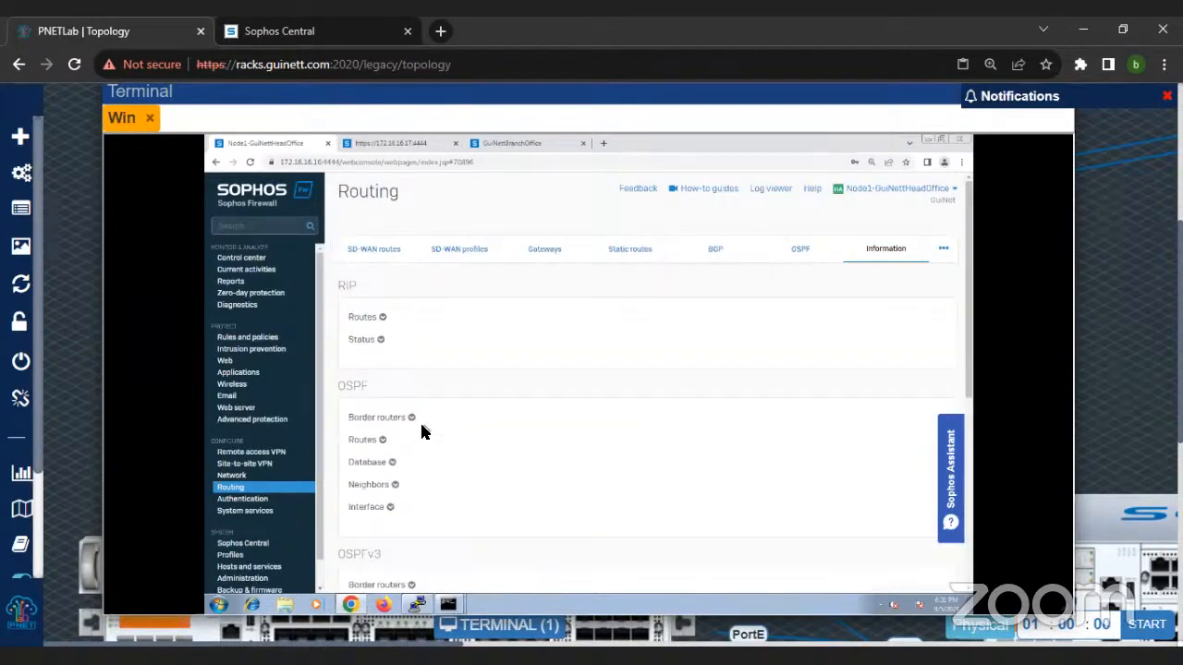
Step: Expand the RIP routes and examine the 192.168.55.0 to 192.168.59.0 and 192.168.65.0 to 192.168.69.0 entries
{"action": "left_click", "coordinate": [382, 318]}
{"action": "scroll", "coordinate": [534, 362], "scroll_direction": "down", "scroll_amount": 1}
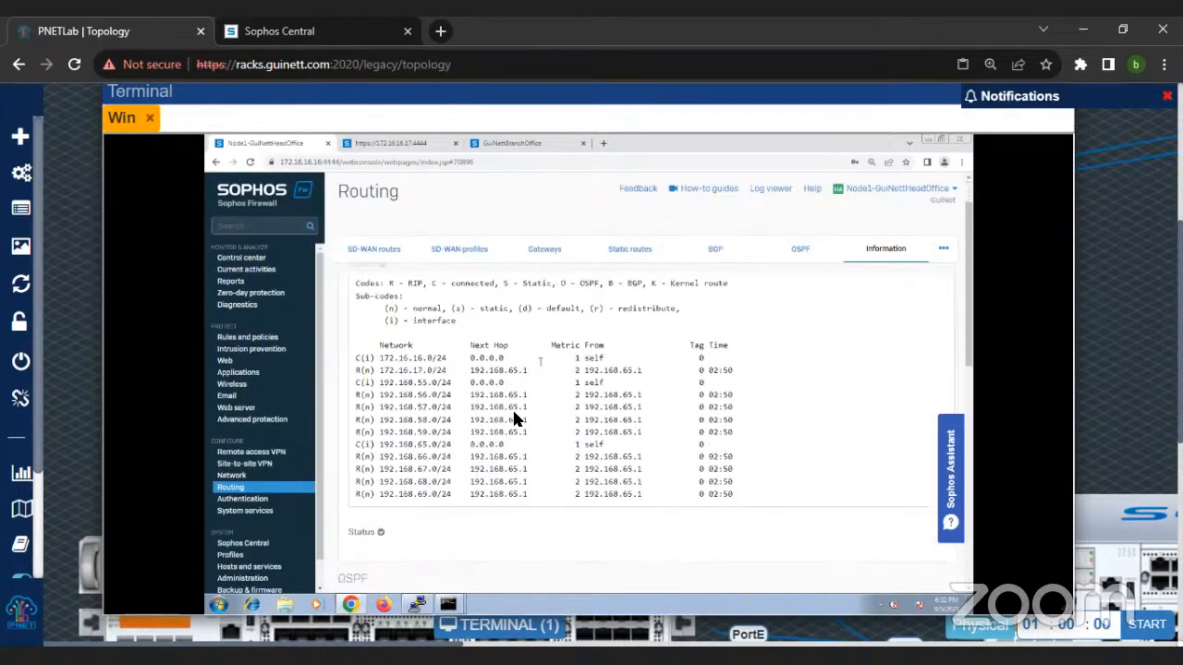
{"action": "left_click_drag", "start_coordinate": [377, 374], "coordinate": [489, 494]}
{"action": "left_click", "coordinate": [388, 412]}
{"action": "left_click_drag", "start_coordinate": [444, 386], "coordinate": [749, 437]}
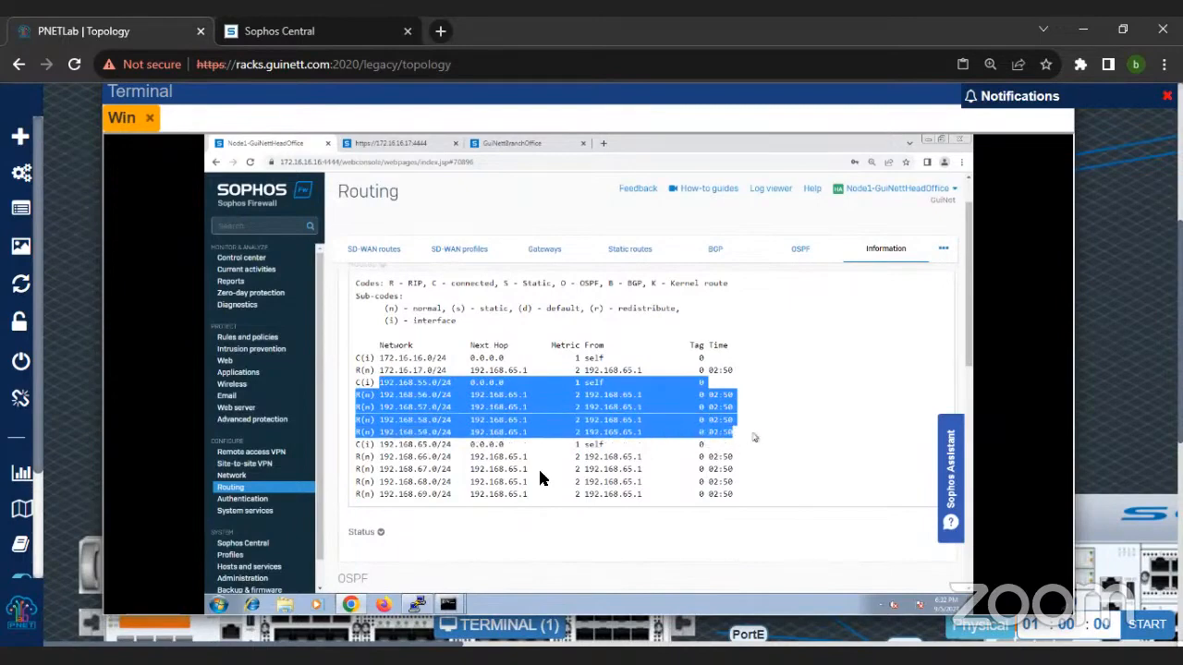
{"action": "left_click_drag", "start_coordinate": [357, 445], "coordinate": [739, 506]}
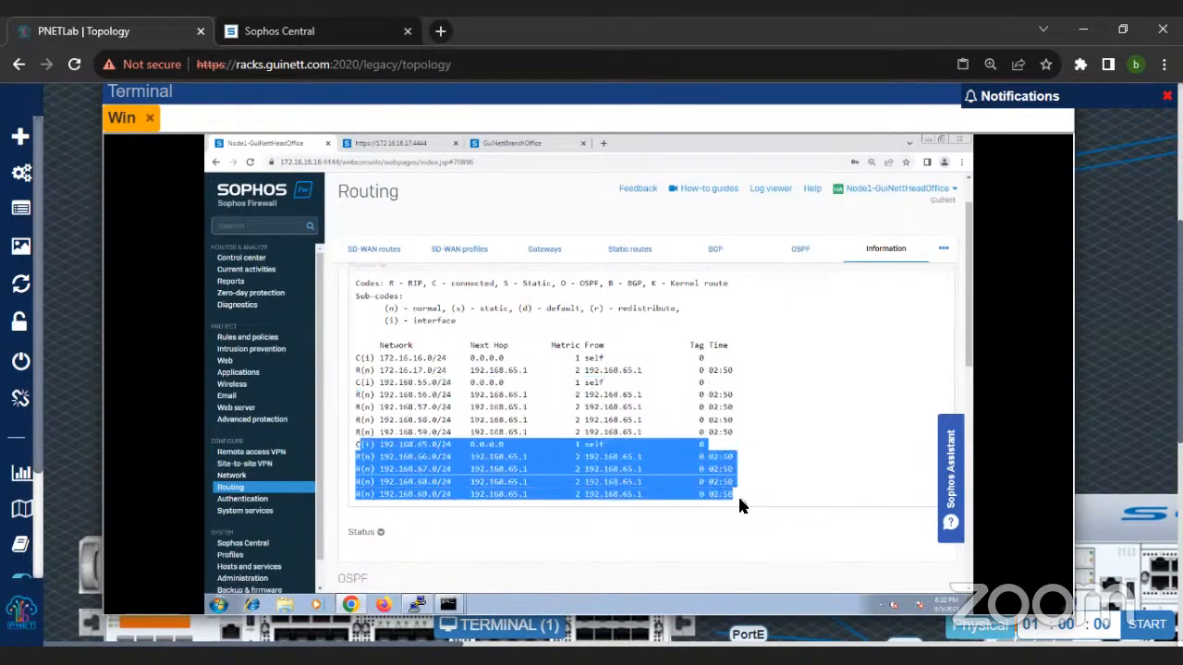
Step: Bring up the traceroute command prompt and rerun tracert -d 172.16.17.16
{"action": "left_click", "coordinate": [449, 605]}
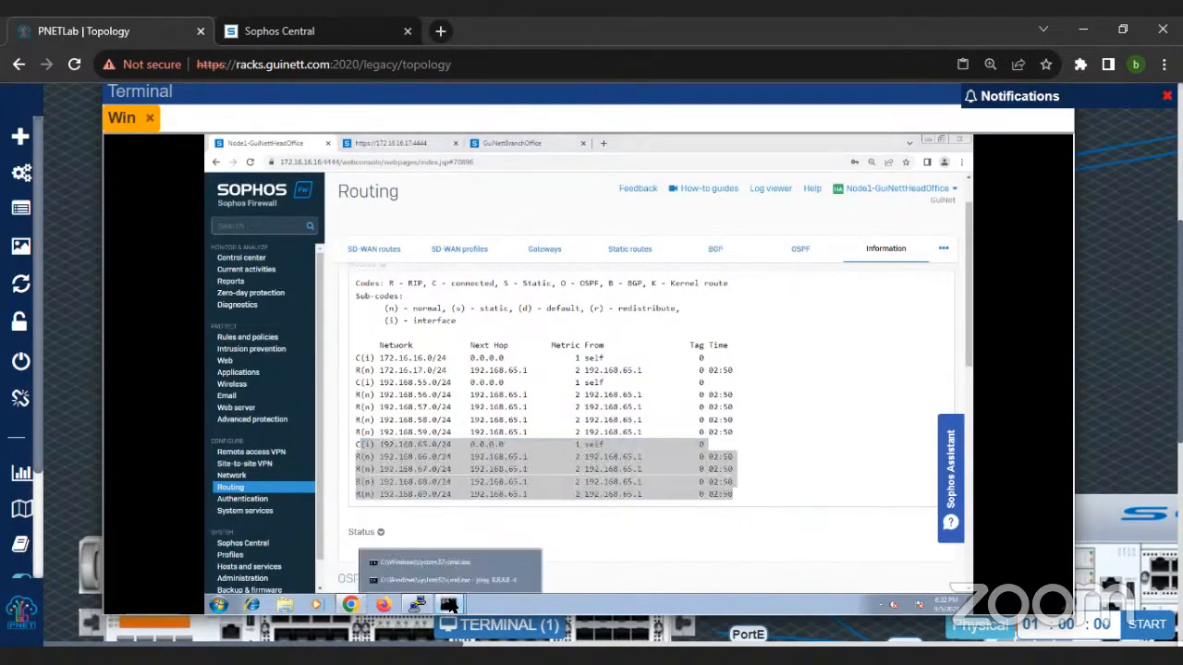
{"action": "left_click", "coordinate": [454, 560]}
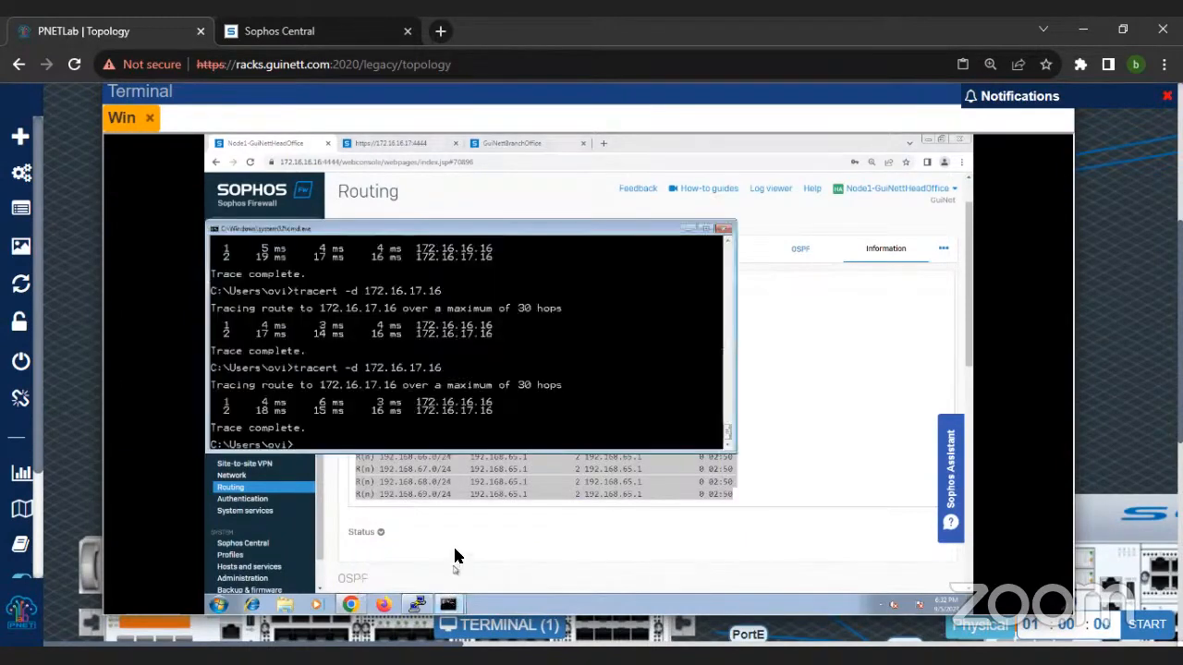
{"action": "key", "text": "Up"}
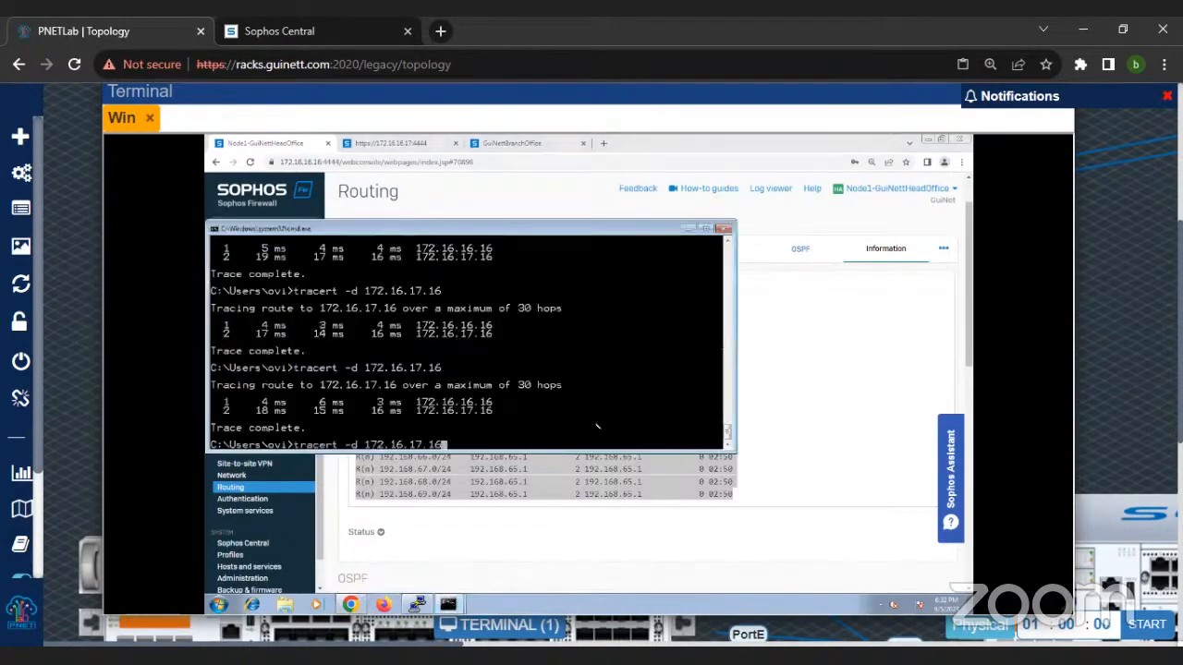
{"action": "key", "text": "Return"}
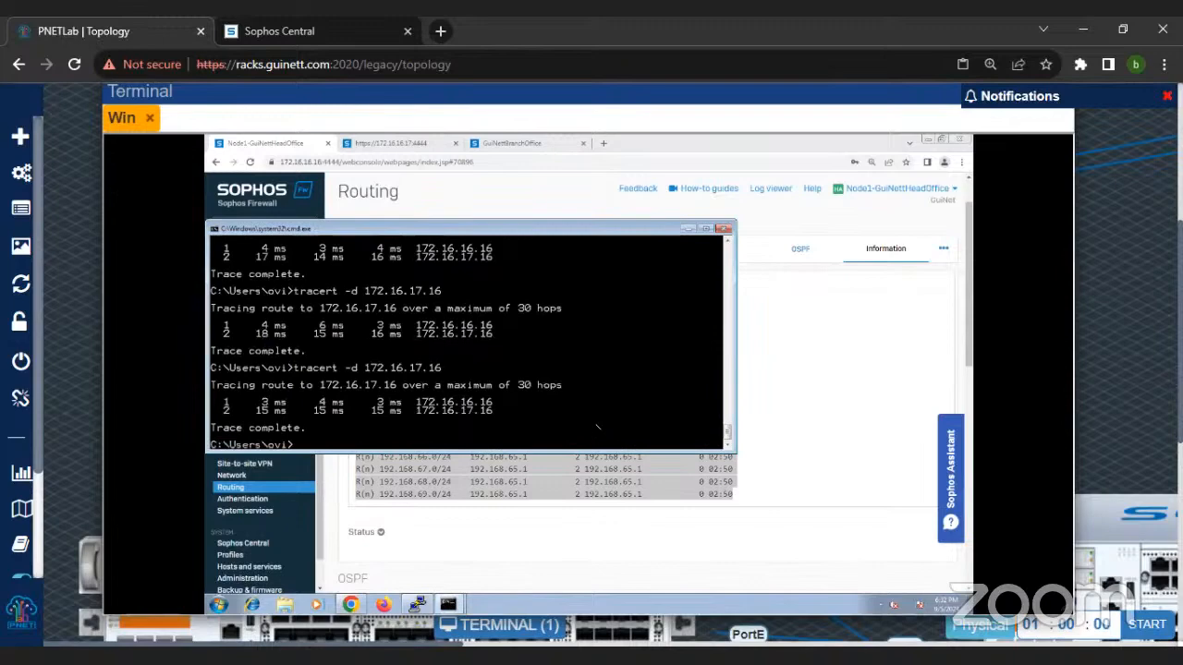
Step: Stop the continuous ping to 8.8.8.8 and repeat the traceroute to 172.16.17.16 in the other command prompt
{"action": "left_click", "coordinate": [451, 605]}
{"action": "left_click", "coordinate": [447, 581]}
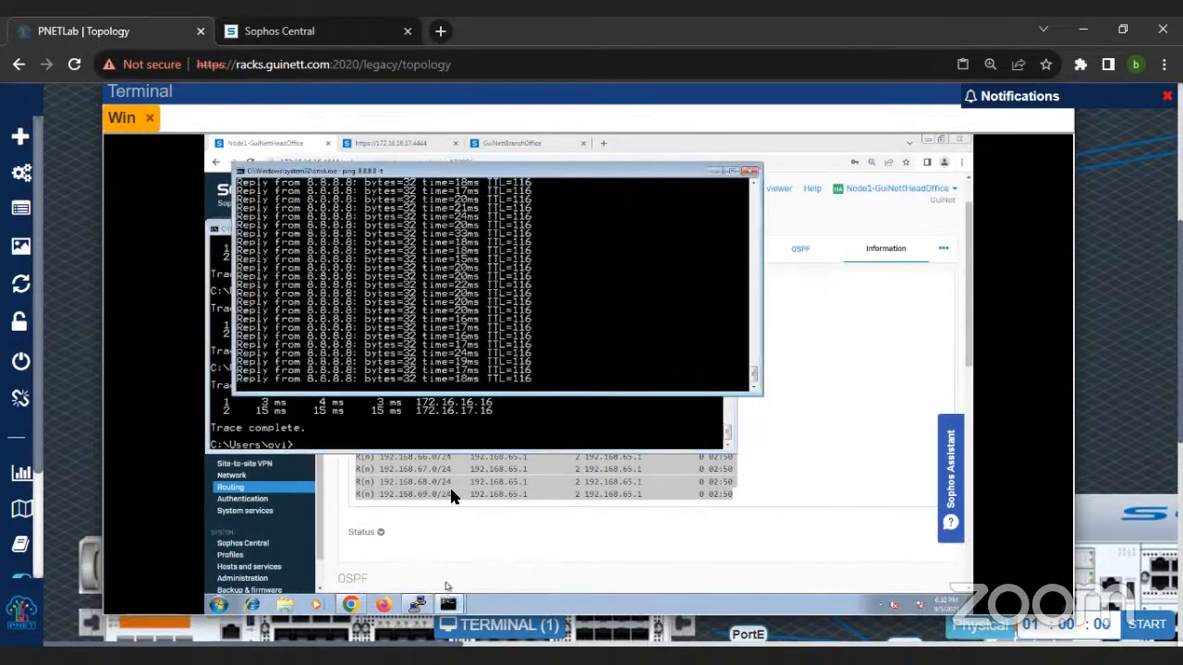
{"action": "key", "text": "ctrl+c"}
{"action": "left_click", "coordinate": [468, 407]}
{"action": "key", "text": "Up"}
{"action": "key", "text": "Return"}
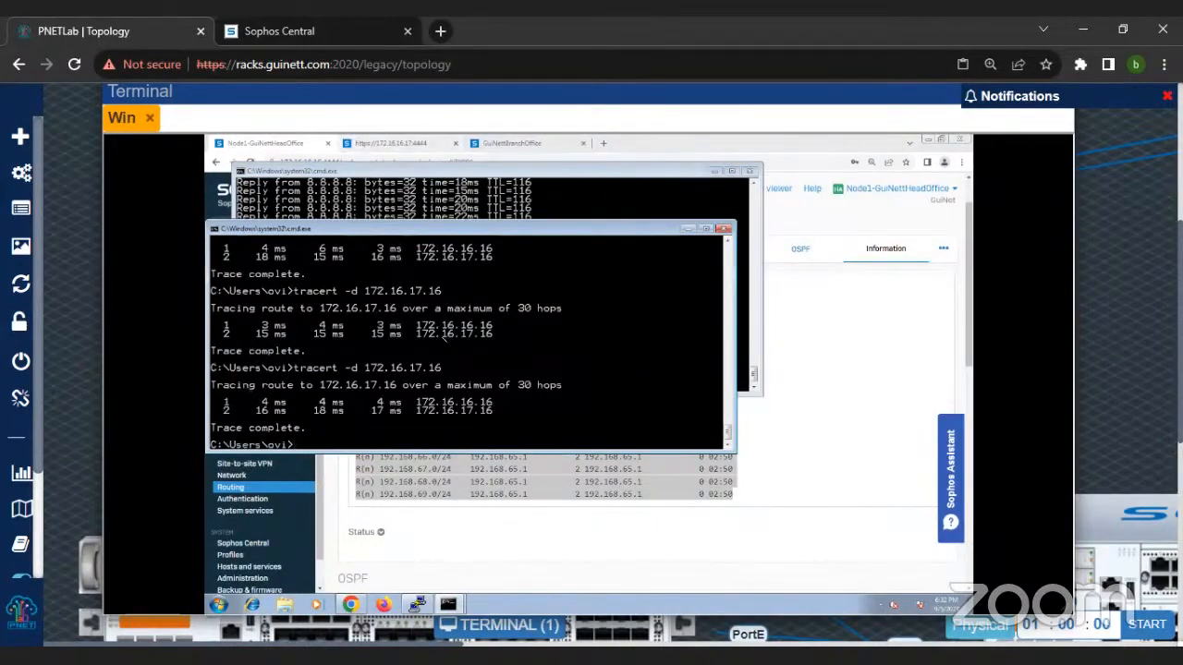
Step: Minimize both command prompt windows and return to the full RIP routes listing on the firewall
{"action": "left_click", "coordinate": [686, 228]}
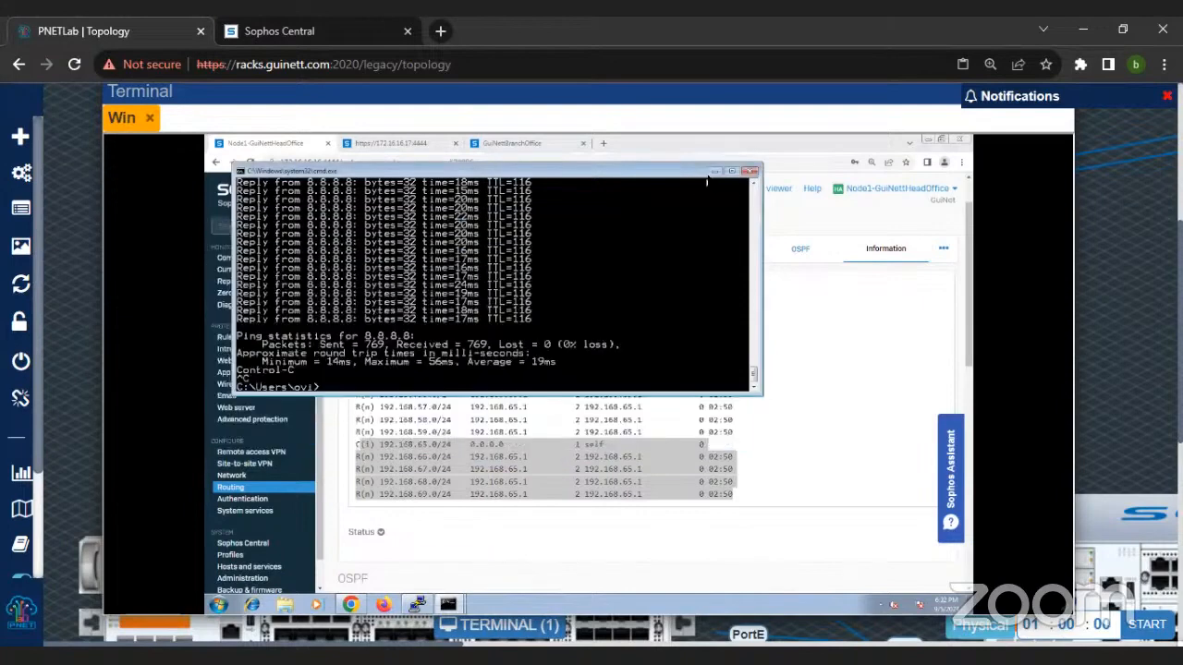
{"action": "left_click", "coordinate": [714, 172]}
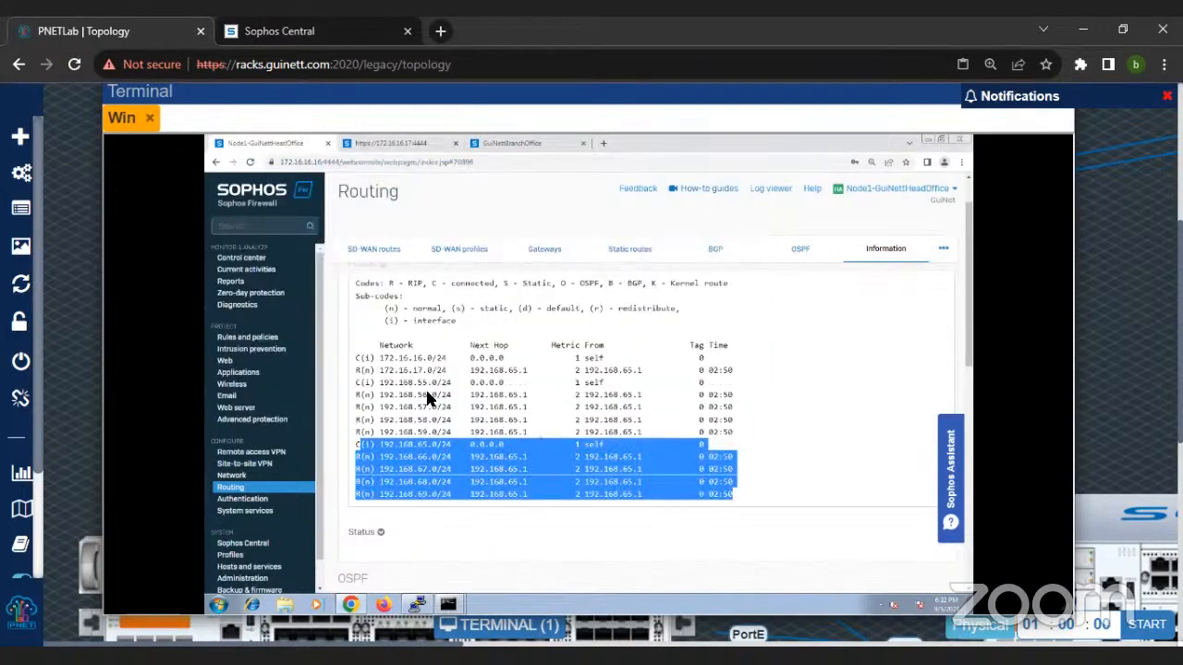
{"action": "key", "text": "ctrl+minus"}
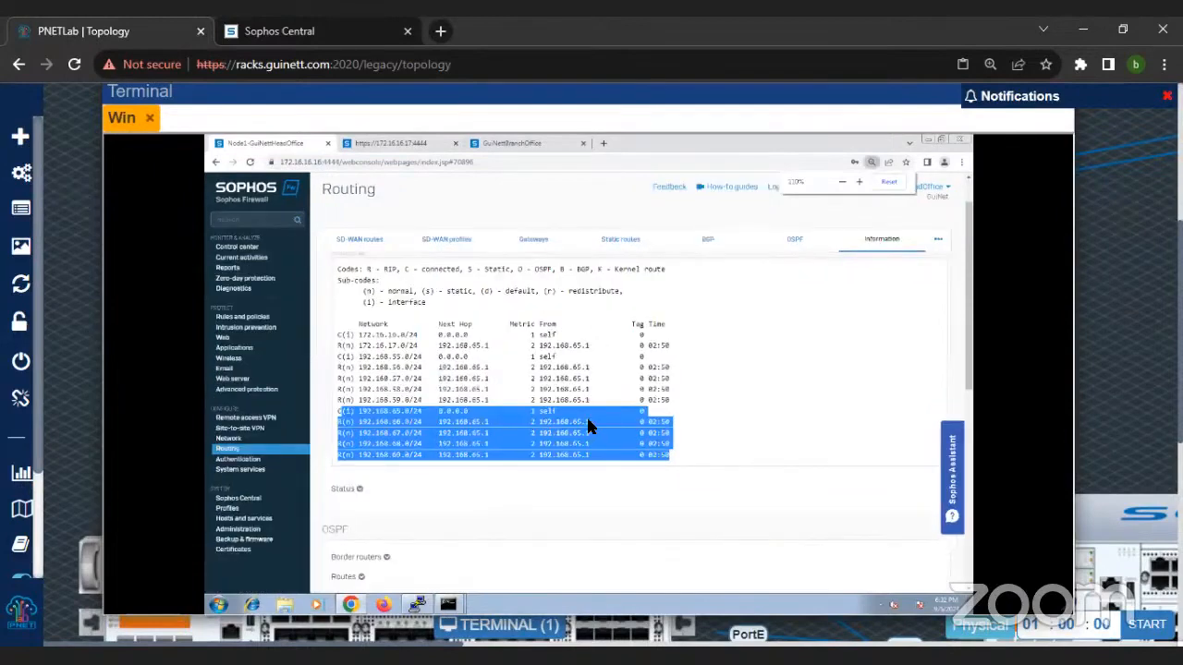
{"action": "scroll", "coordinate": [586, 416], "scroll_direction": "up", "scroll_amount": 1}
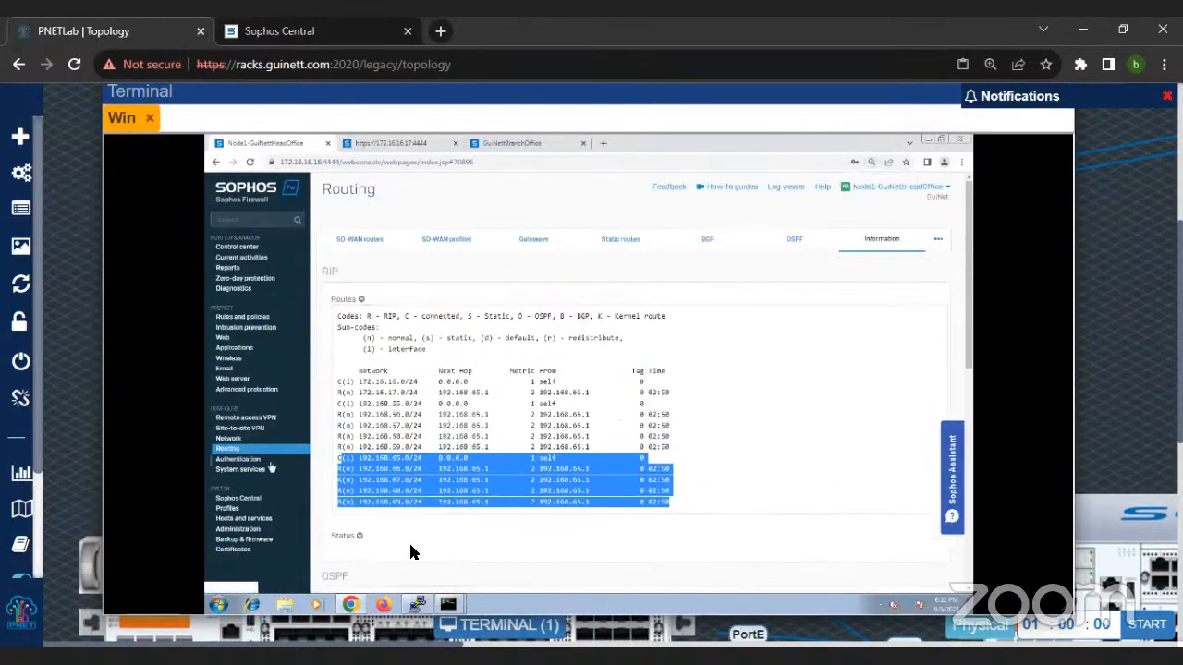
Step: Restart the inactive PuTTY session and accept the server's changed host key
{"action": "left_click", "coordinate": [418, 606]}
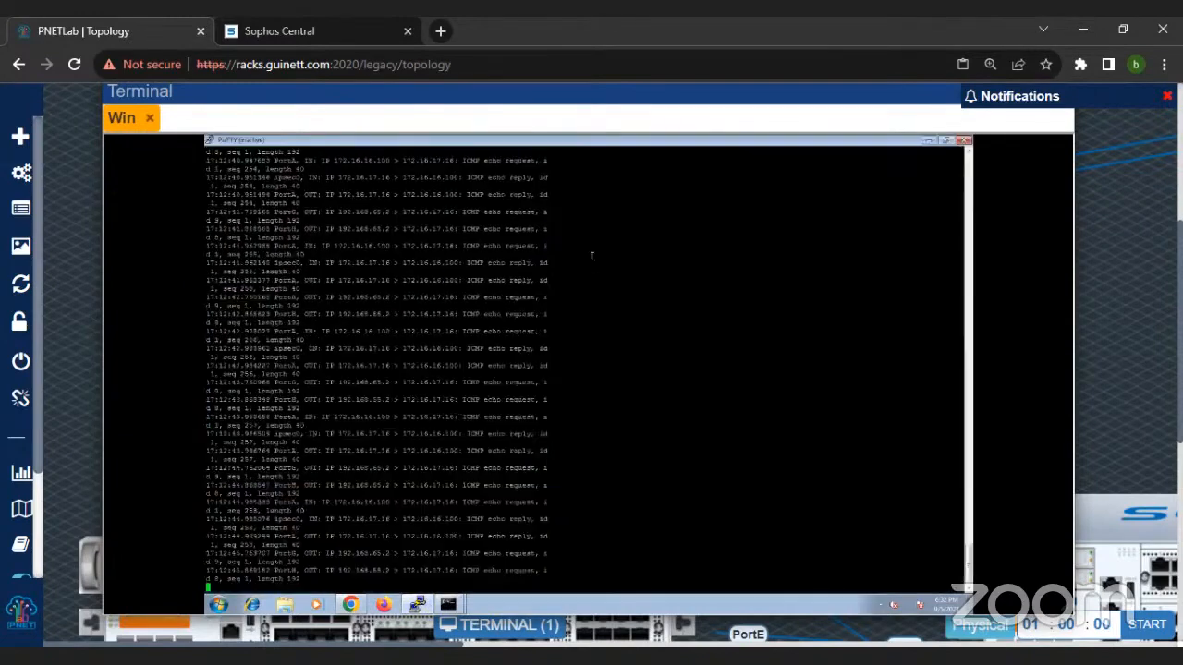
{"action": "right_click", "coordinate": [491, 141]}
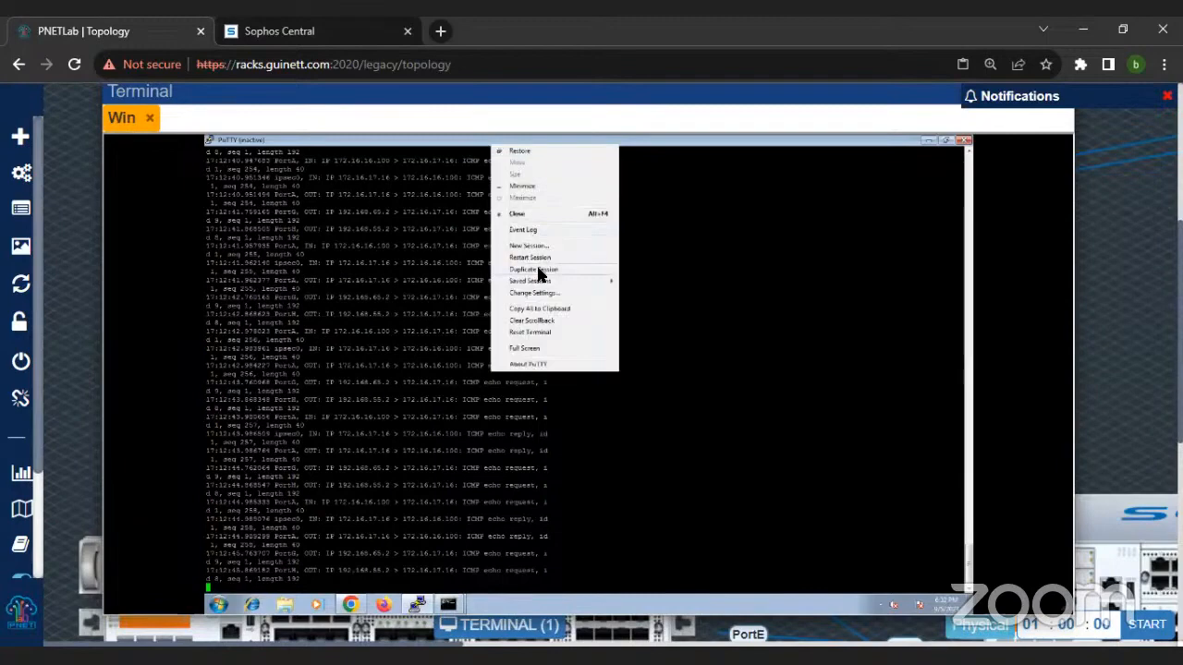
{"action": "left_click", "coordinate": [540, 257]}
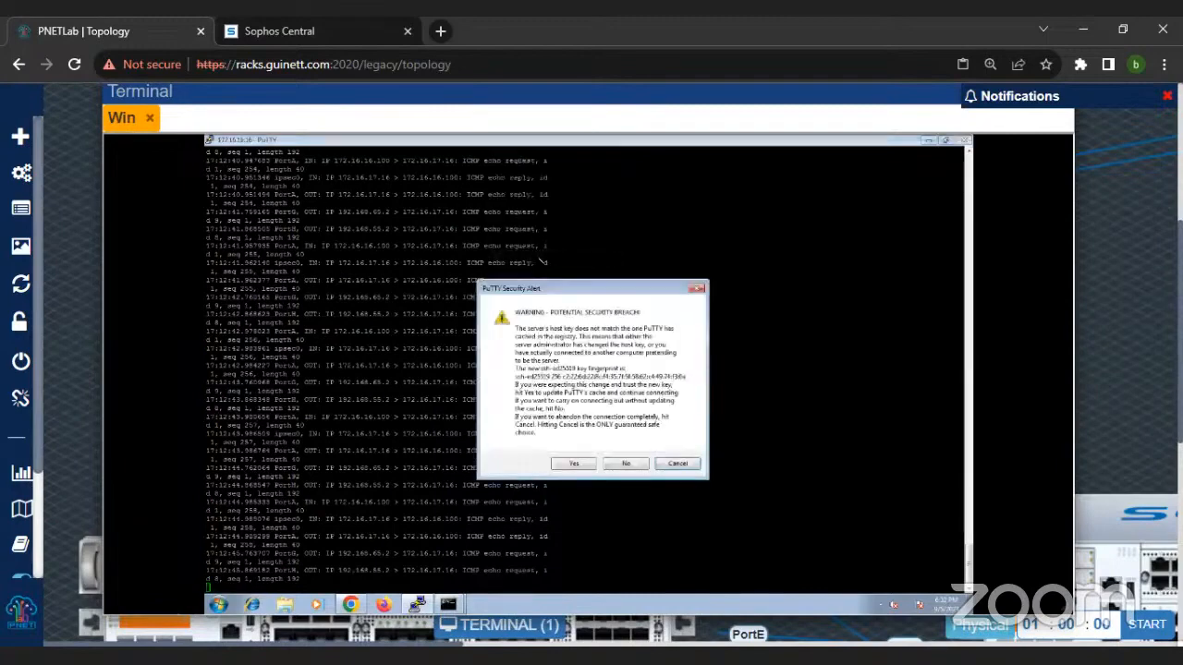
{"action": "left_click", "coordinate": [574, 464]}
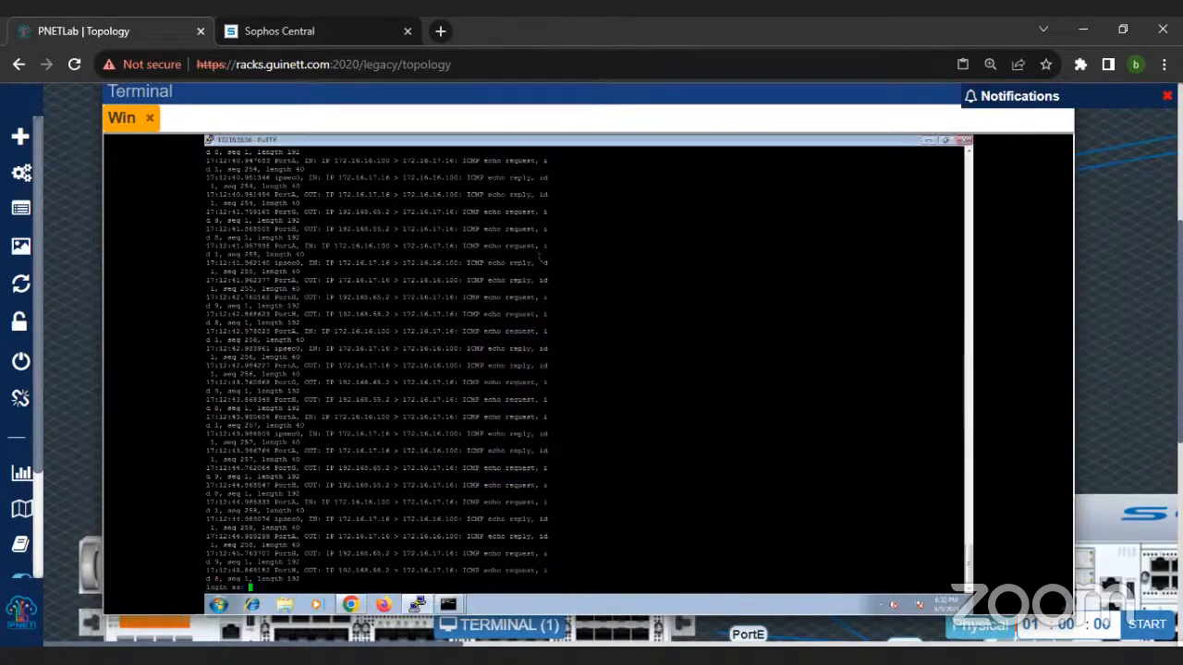
Step: Close the old PuTTY session and open a new SSH connection to 172.16.16.16
{"action": "left_click", "coordinate": [964, 141]}
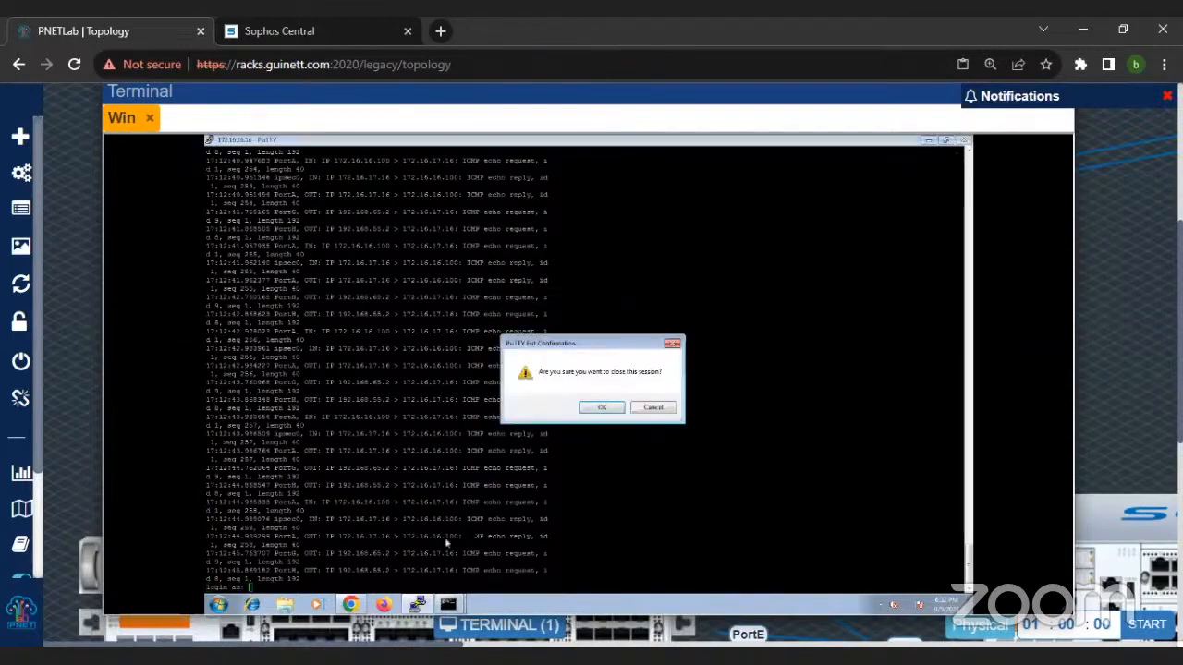
{"action": "left_click", "coordinate": [601, 407]}
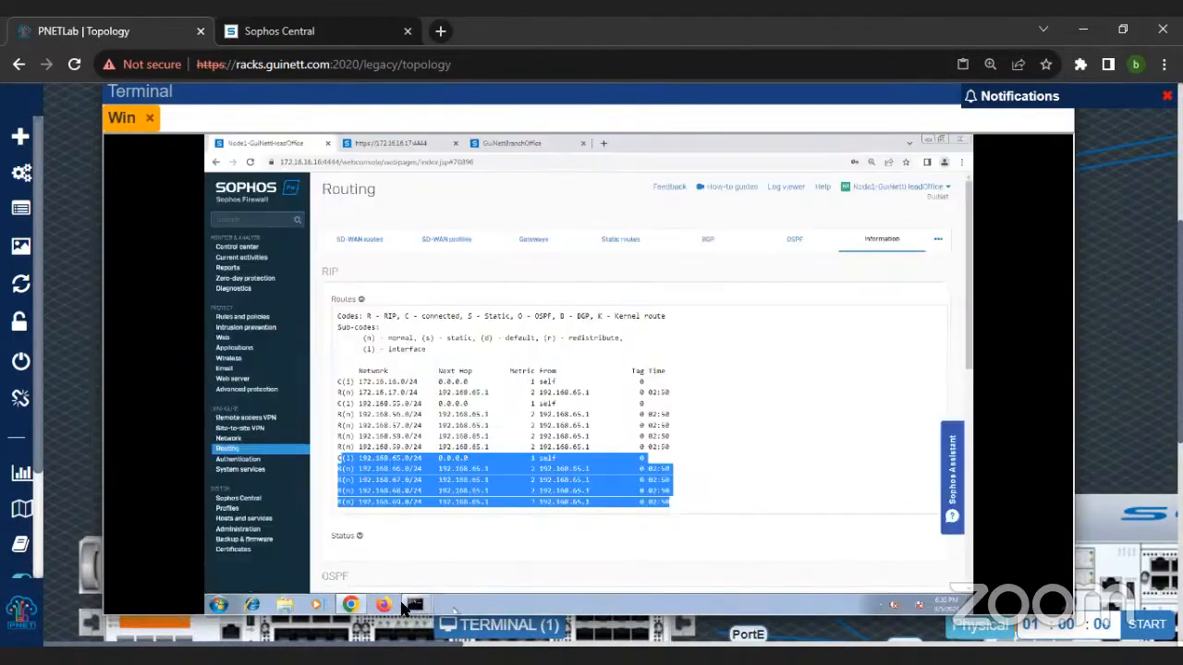
{"action": "left_click", "coordinate": [218, 605]}
{"action": "type", "text": "putty"}
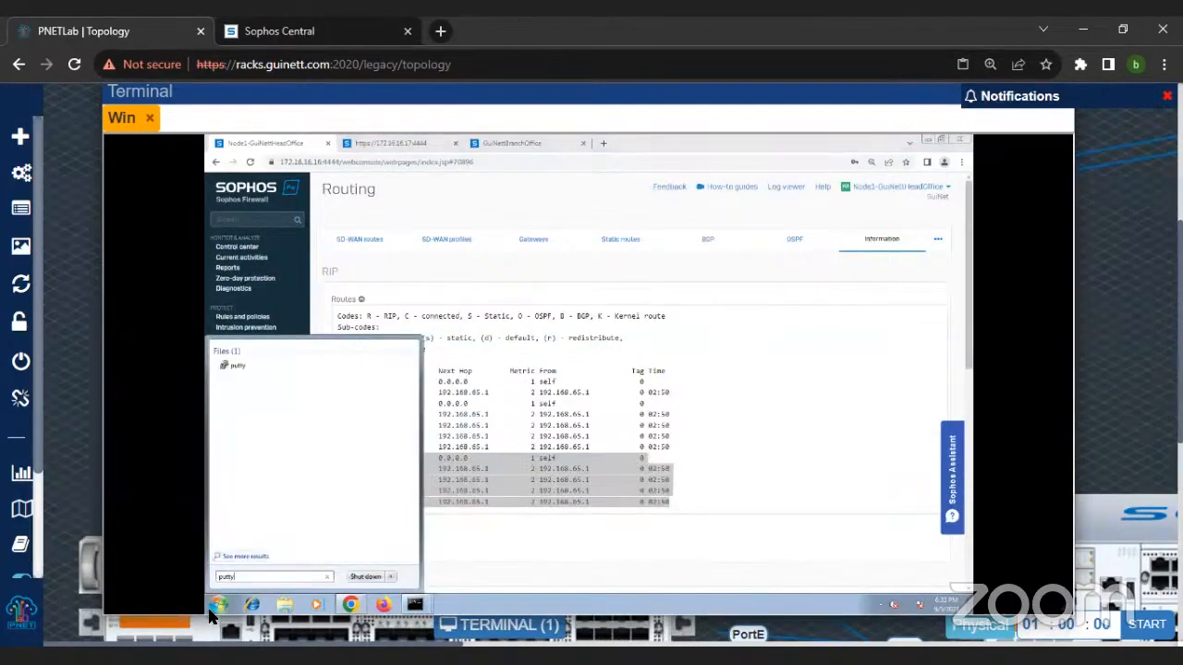
{"action": "left_click", "coordinate": [237, 368]}
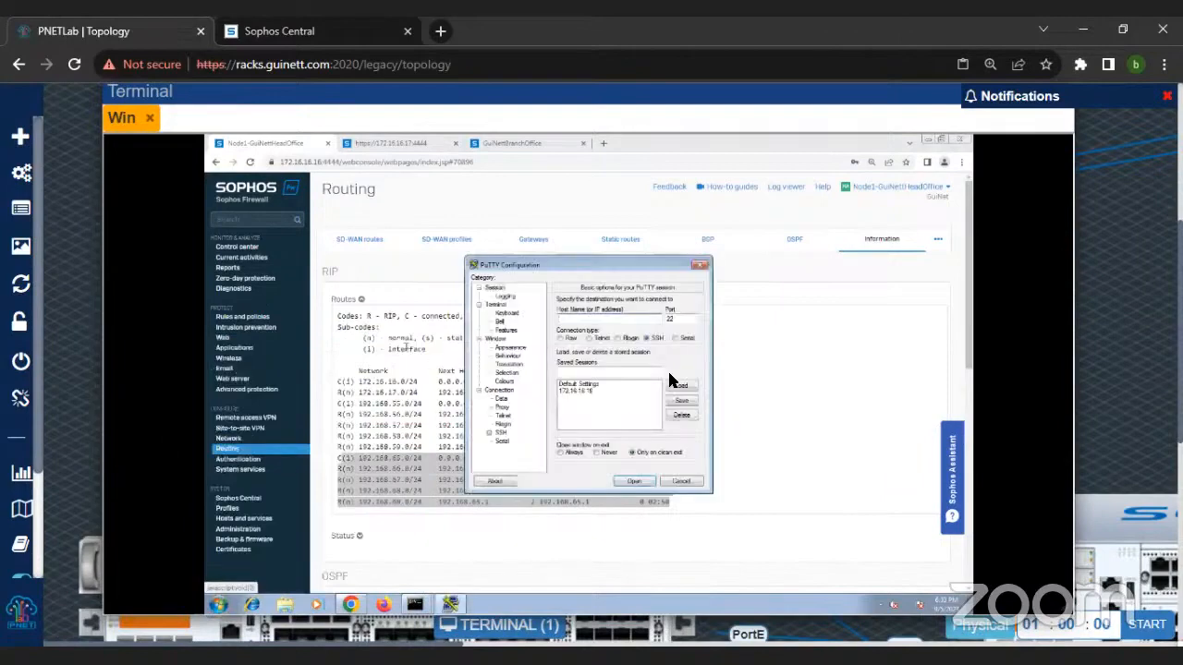
{"action": "type", "text": "172.16.16.16"}
{"action": "key", "text": "Return"}
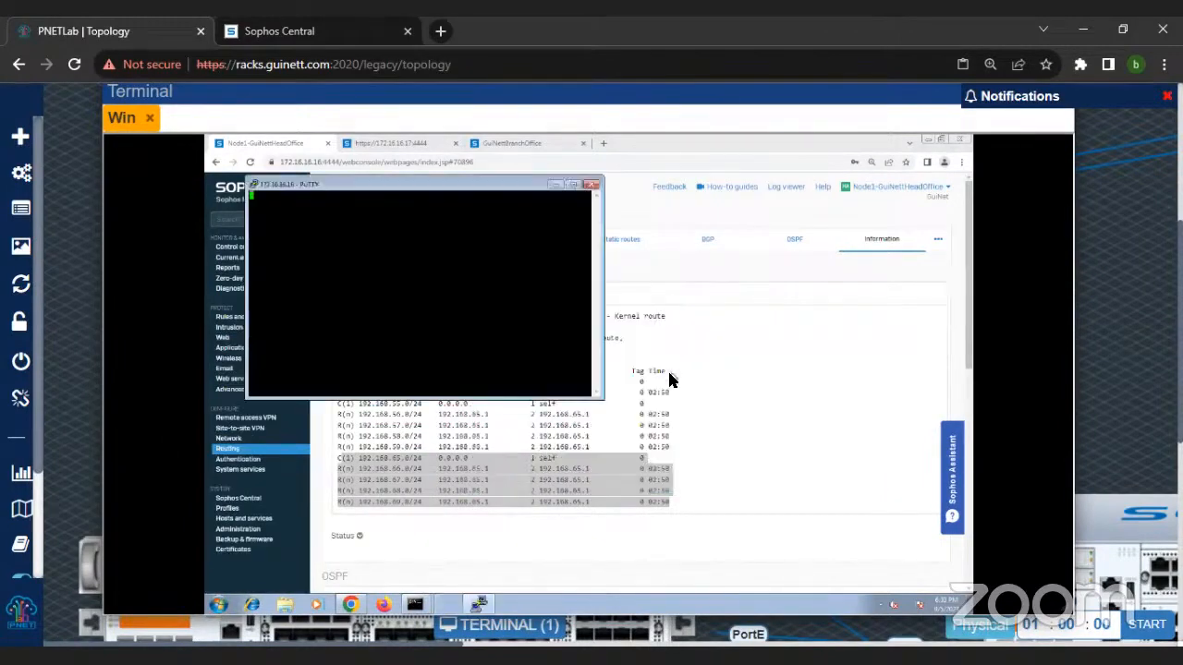
{"action": "right_click", "coordinate": [402, 187]}
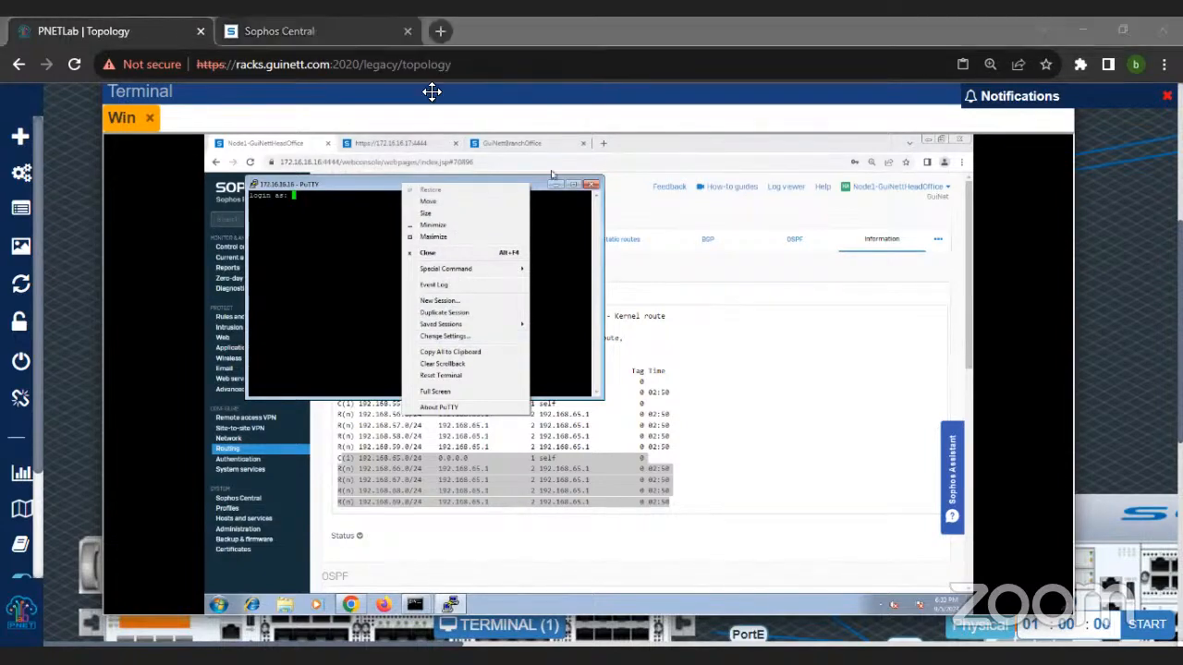
{"action": "left_click", "coordinate": [364, 197]}
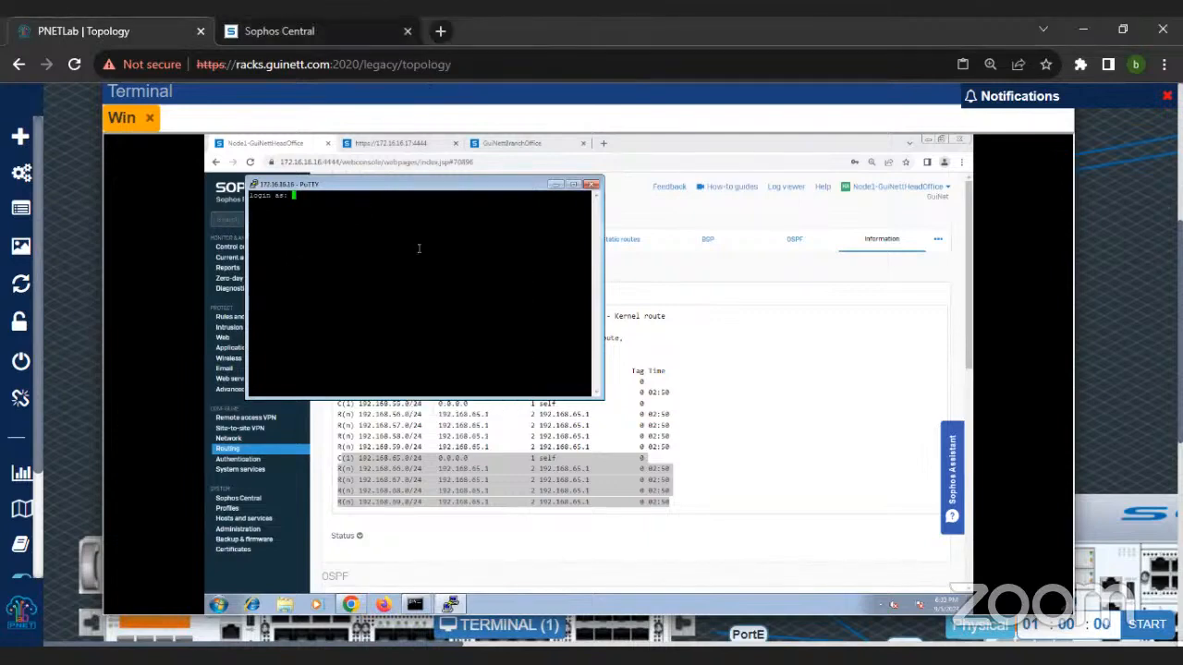
{"action": "right_click", "coordinate": [348, 188]}
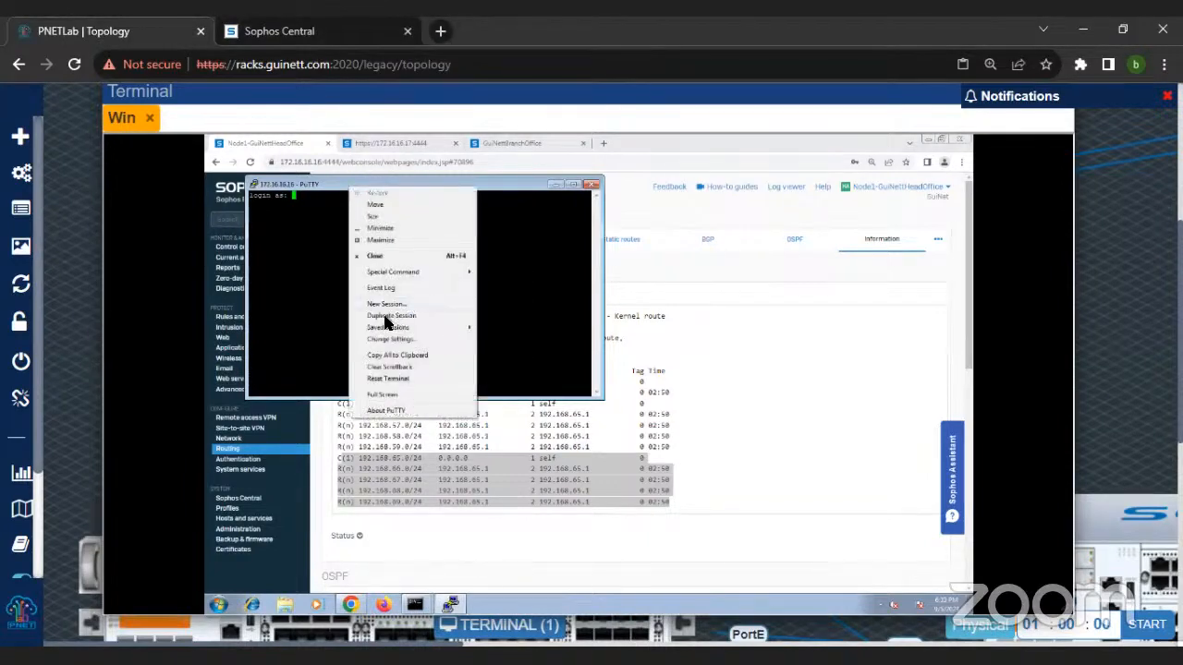
{"action": "left_click", "coordinate": [391, 340]}
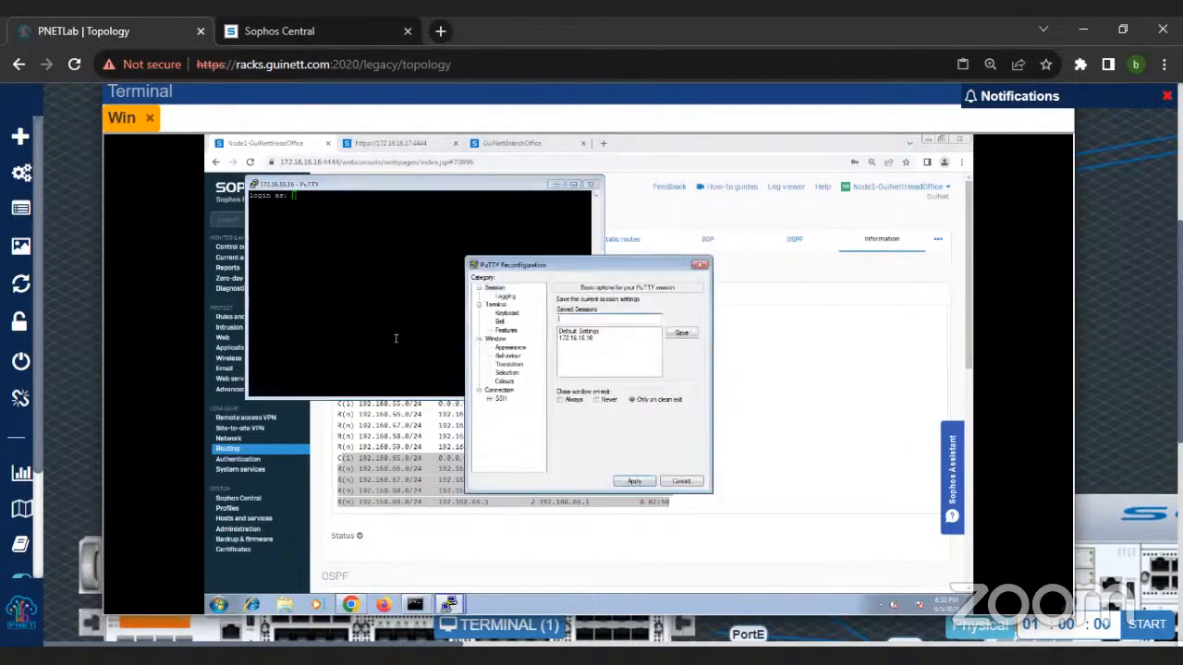
{"action": "left_click", "coordinate": [504, 296]}
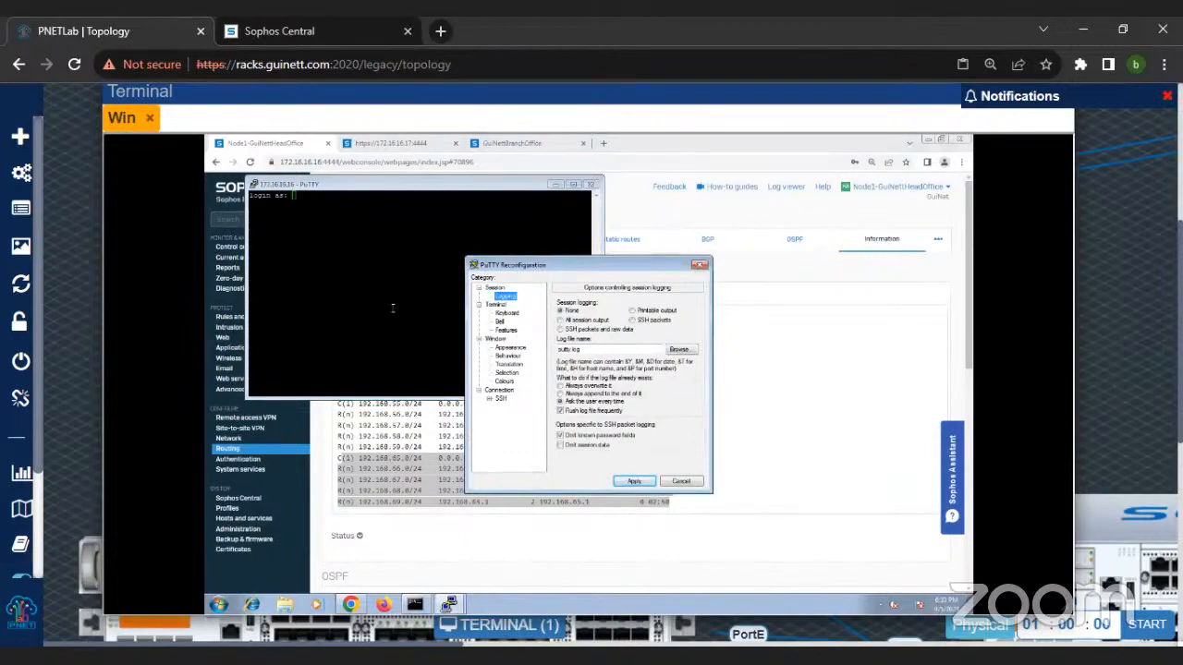
{"action": "left_click", "coordinate": [700, 264]}
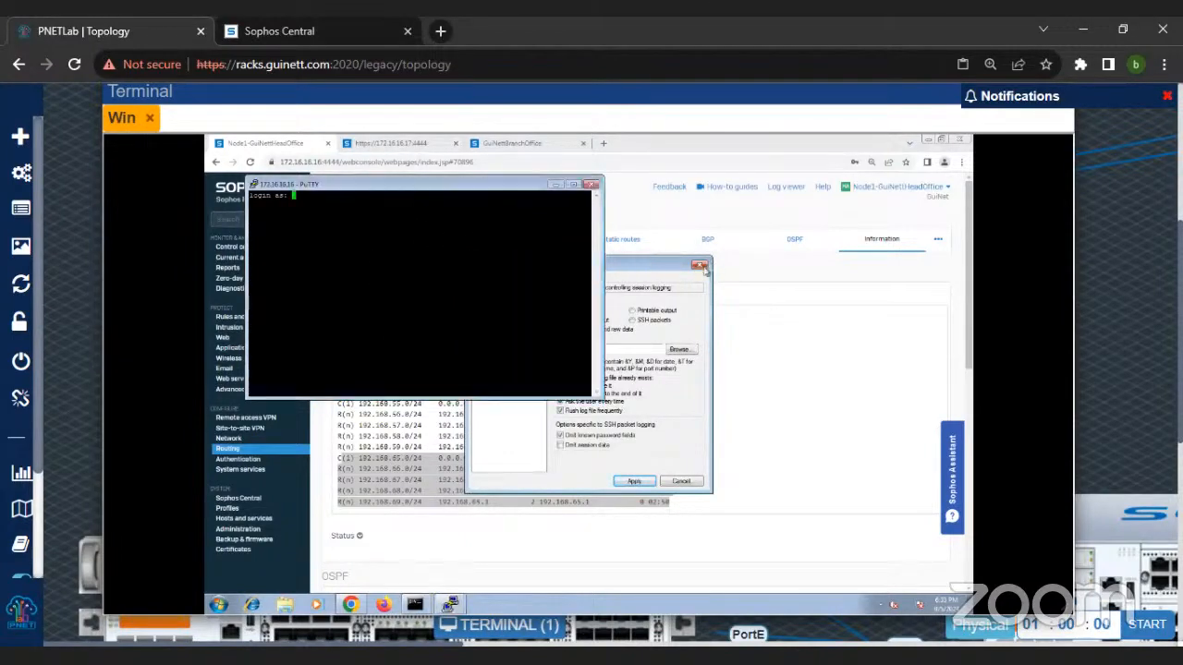
Step: Configure the PuTTY session to log all session output to a file named sophos.log on the Desktop, and apply it
{"action": "right_click", "coordinate": [394, 186]}
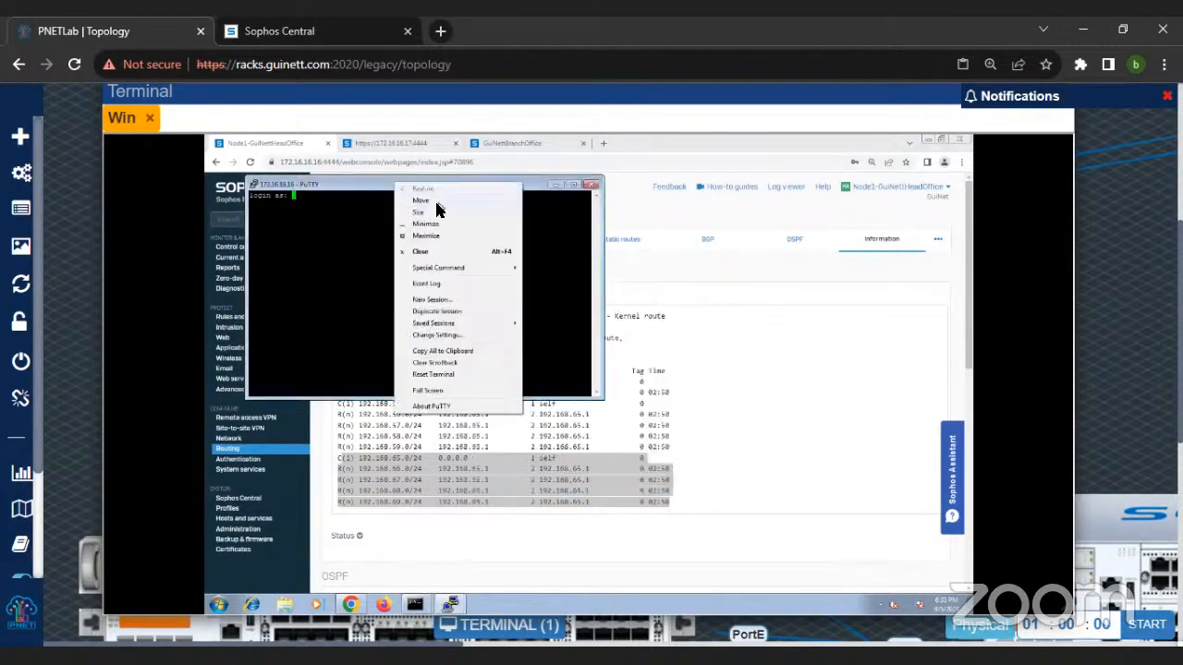
{"action": "left_click", "coordinate": [433, 337]}
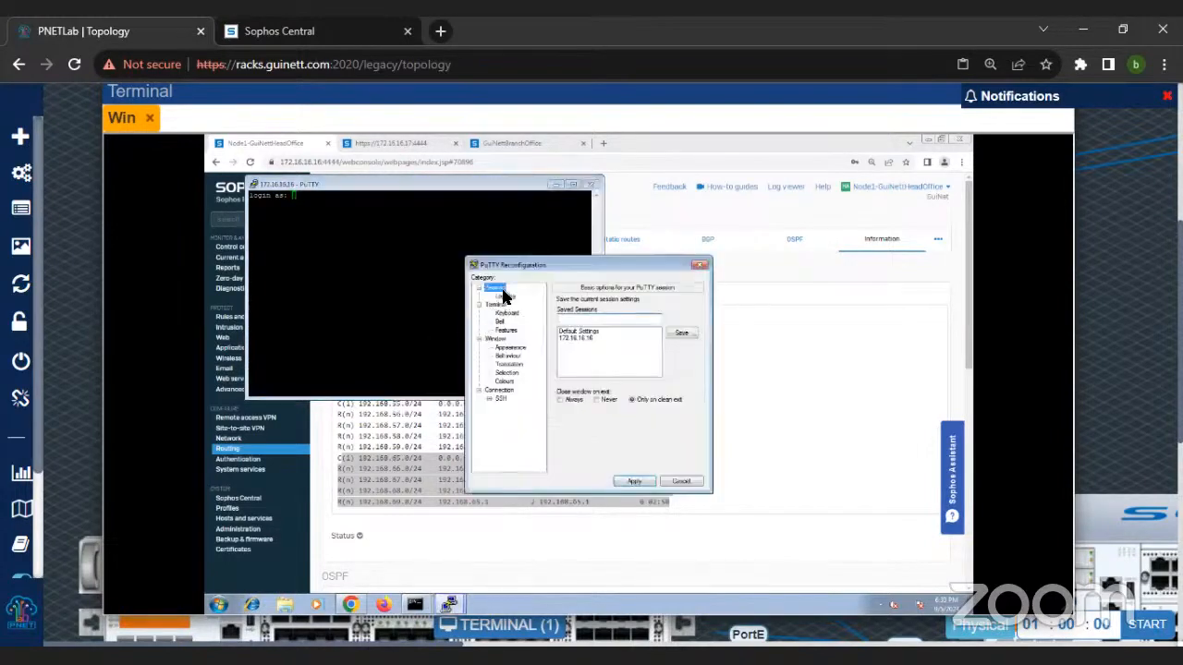
{"action": "left_click", "coordinate": [504, 296]}
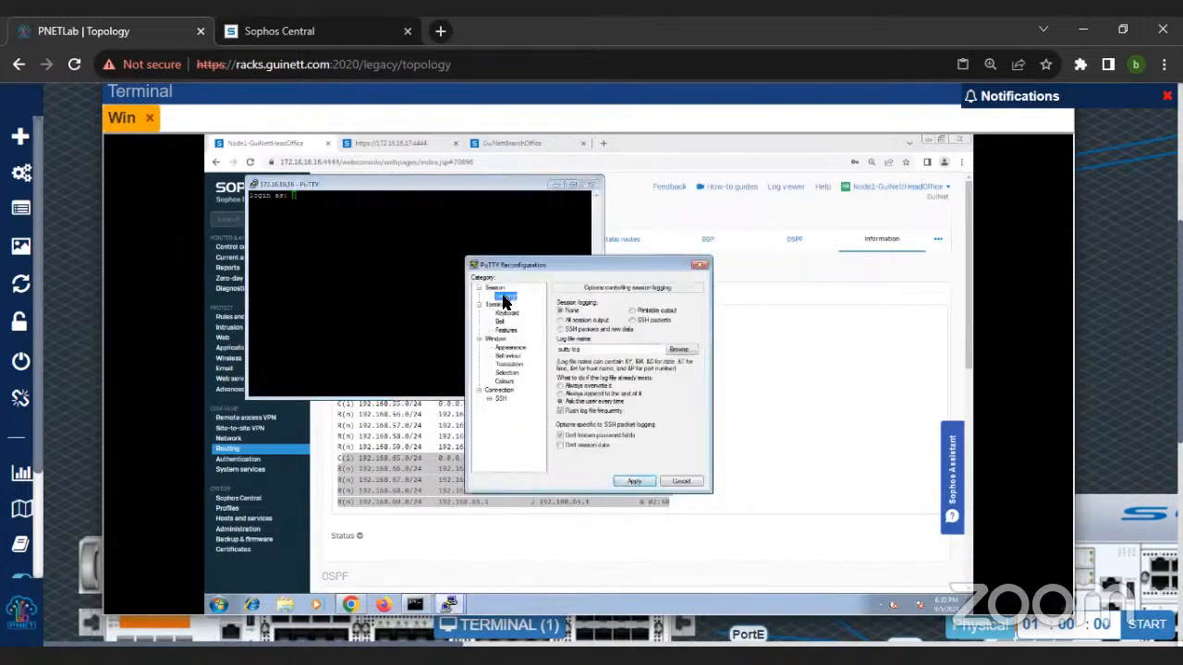
{"action": "left_click", "coordinate": [567, 321]}
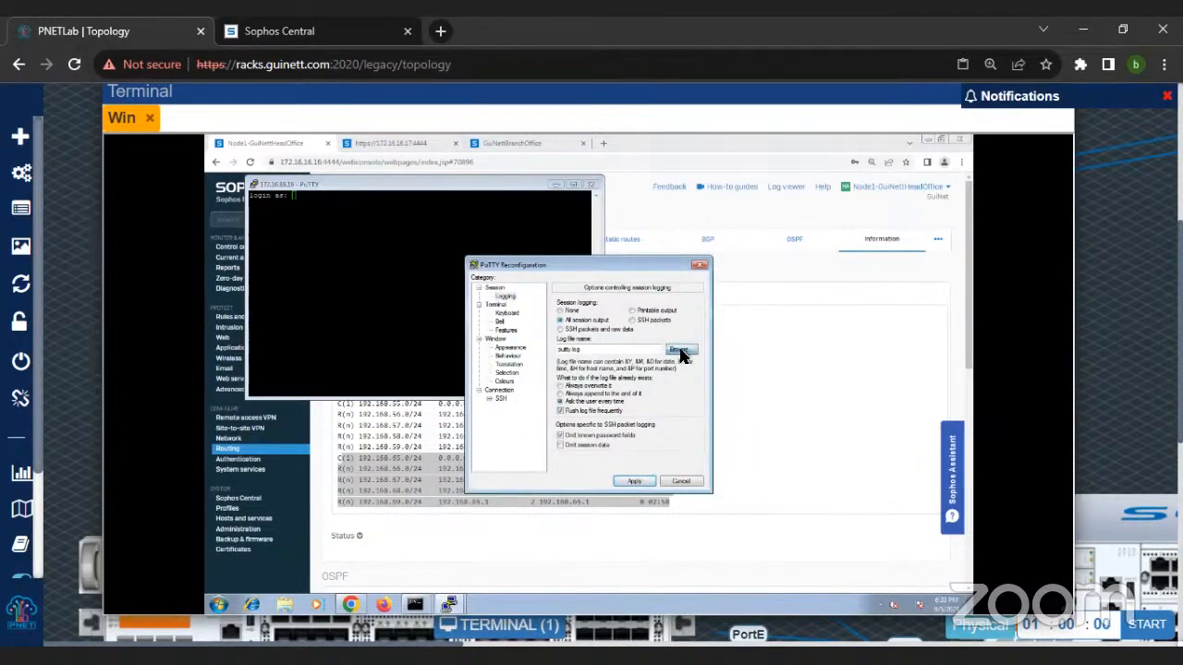
{"action": "left_click", "coordinate": [680, 351]}
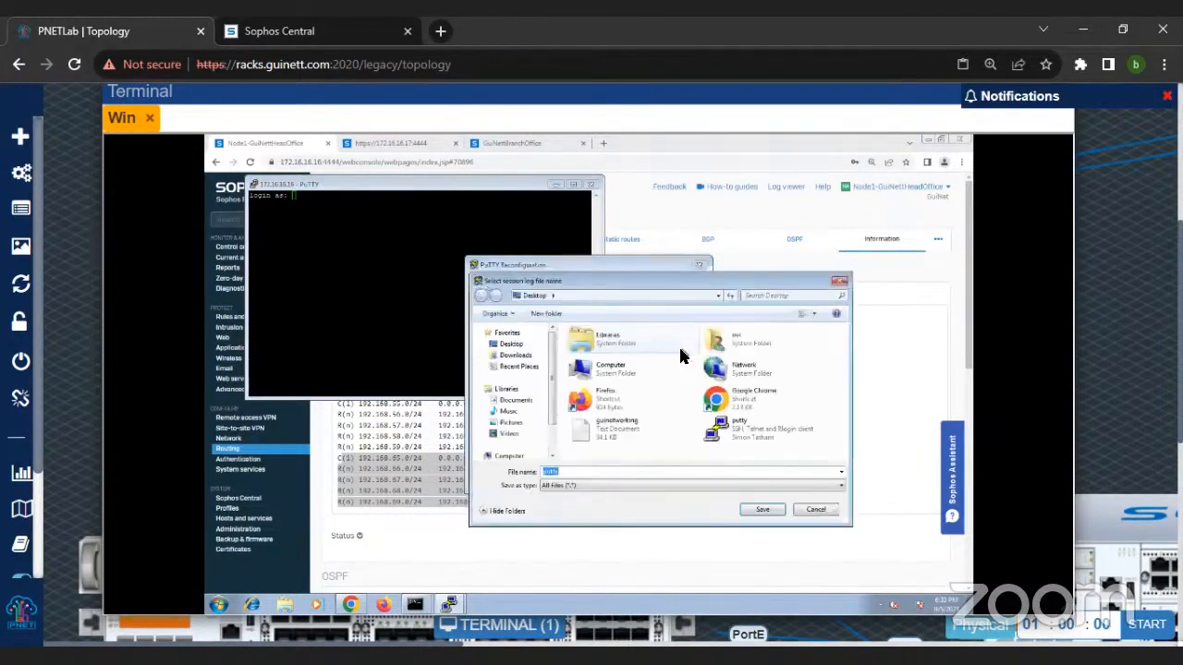
{"action": "left_click", "coordinate": [514, 345]}
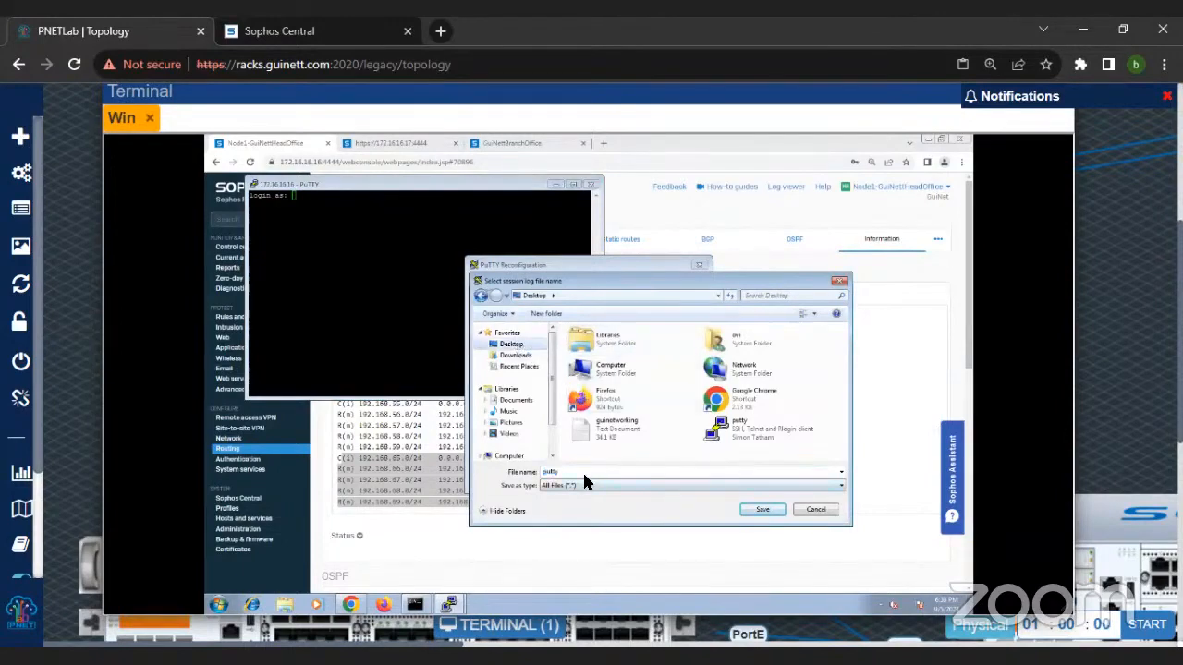
{"action": "type", "text": "sophos.log"}
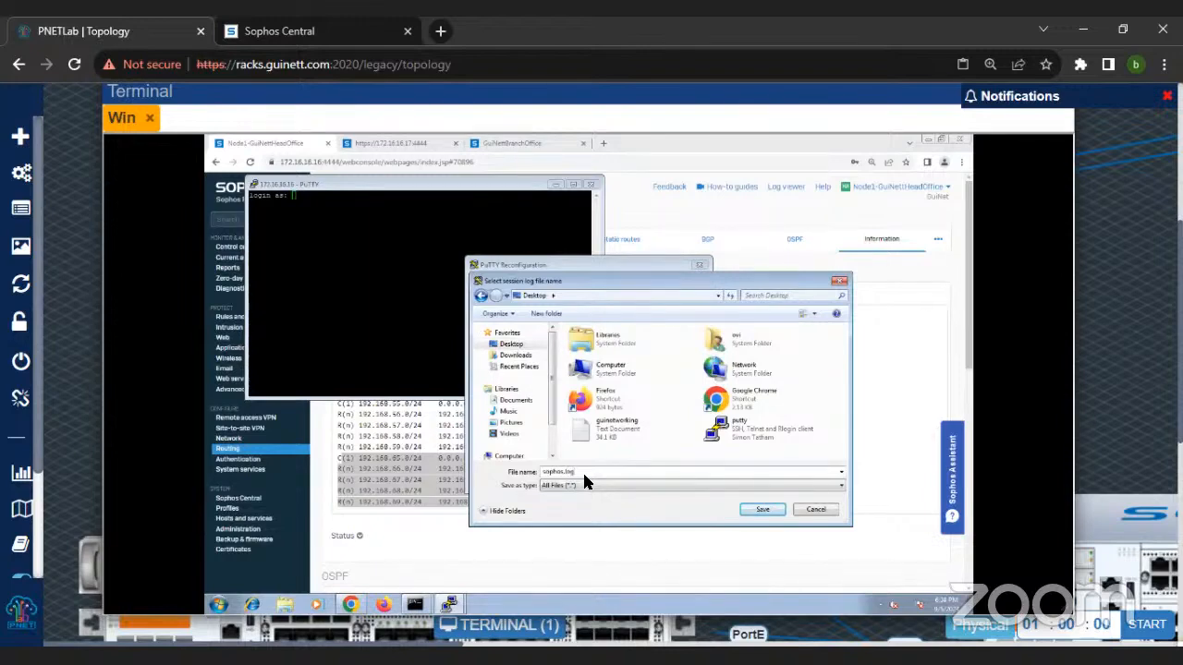
{"action": "key", "text": "Return"}
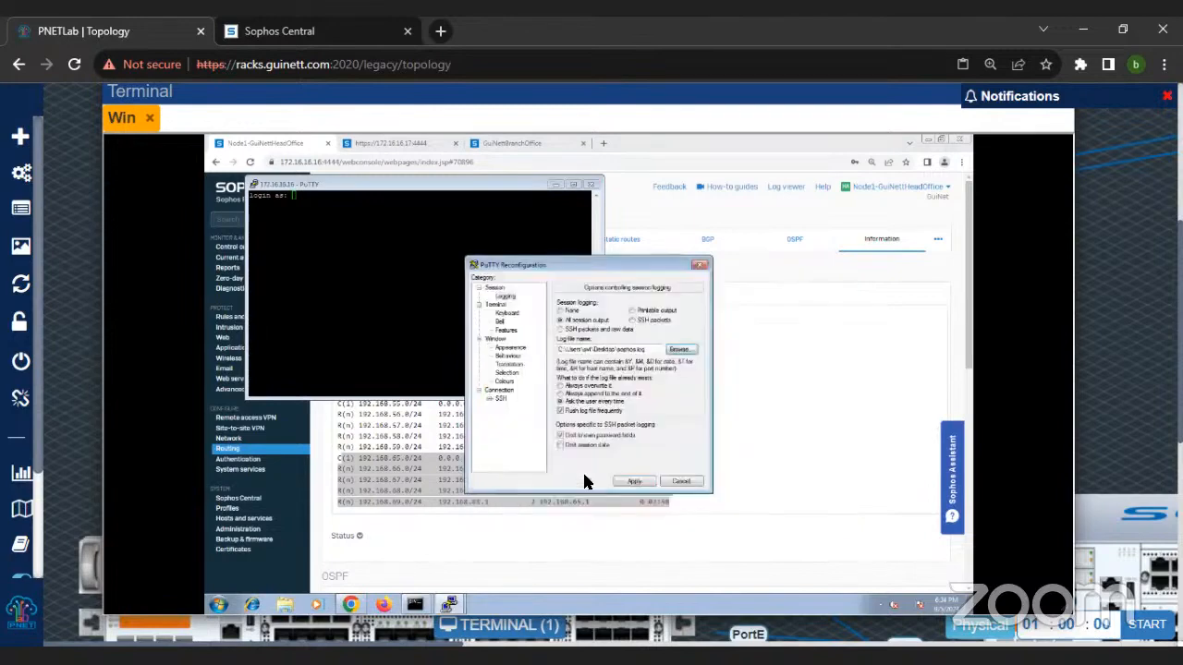
{"action": "left_click", "coordinate": [635, 482]}
Step: Set the PuTTY terminal font size to 20 and apply the appearance change
{"action": "right_click", "coordinate": [392, 188]}
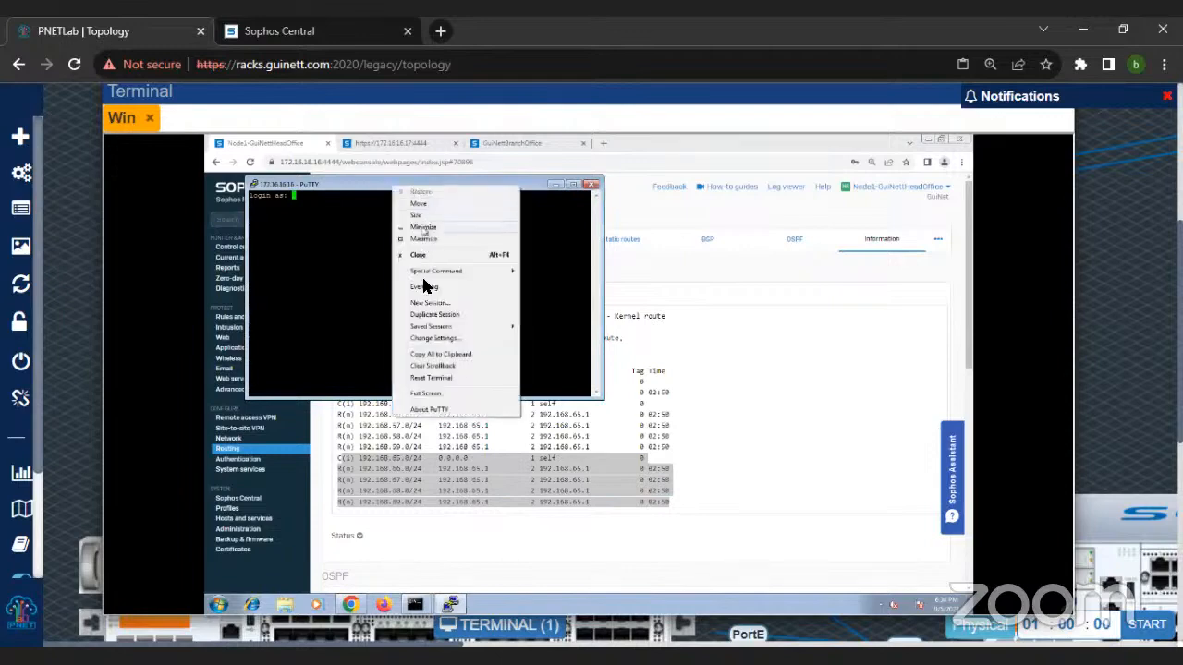
{"action": "left_click", "coordinate": [443, 338]}
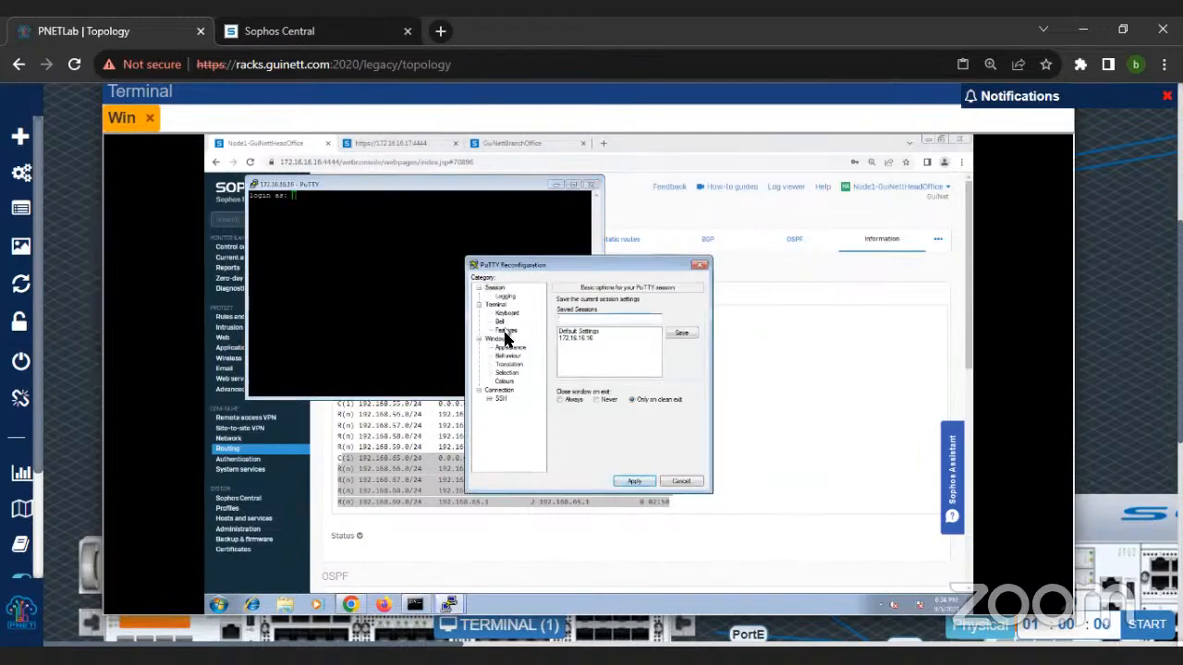
{"action": "left_click", "coordinate": [504, 350]}
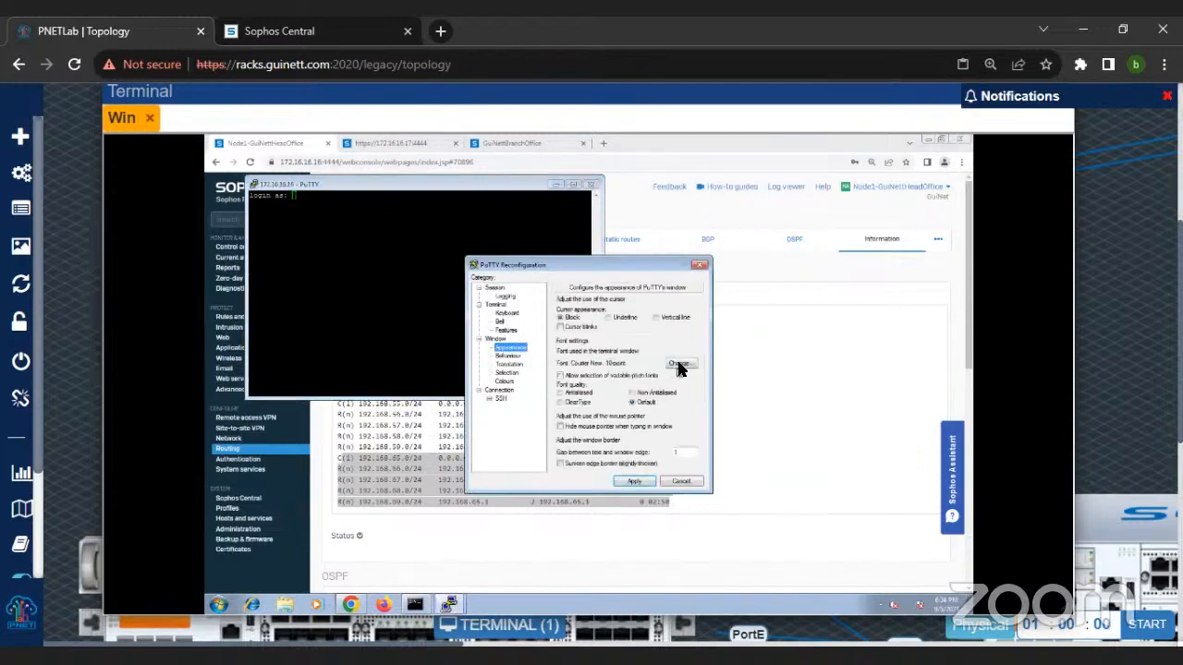
{"action": "left_click", "coordinate": [678, 365]}
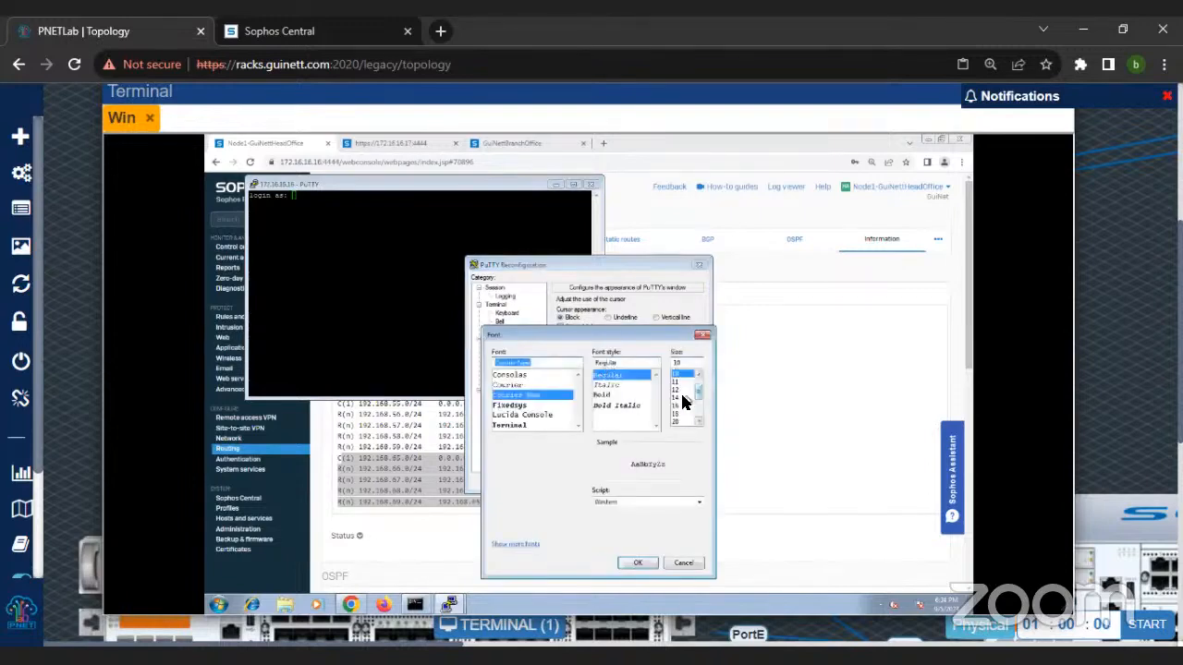
{"action": "left_click", "coordinate": [676, 421]}
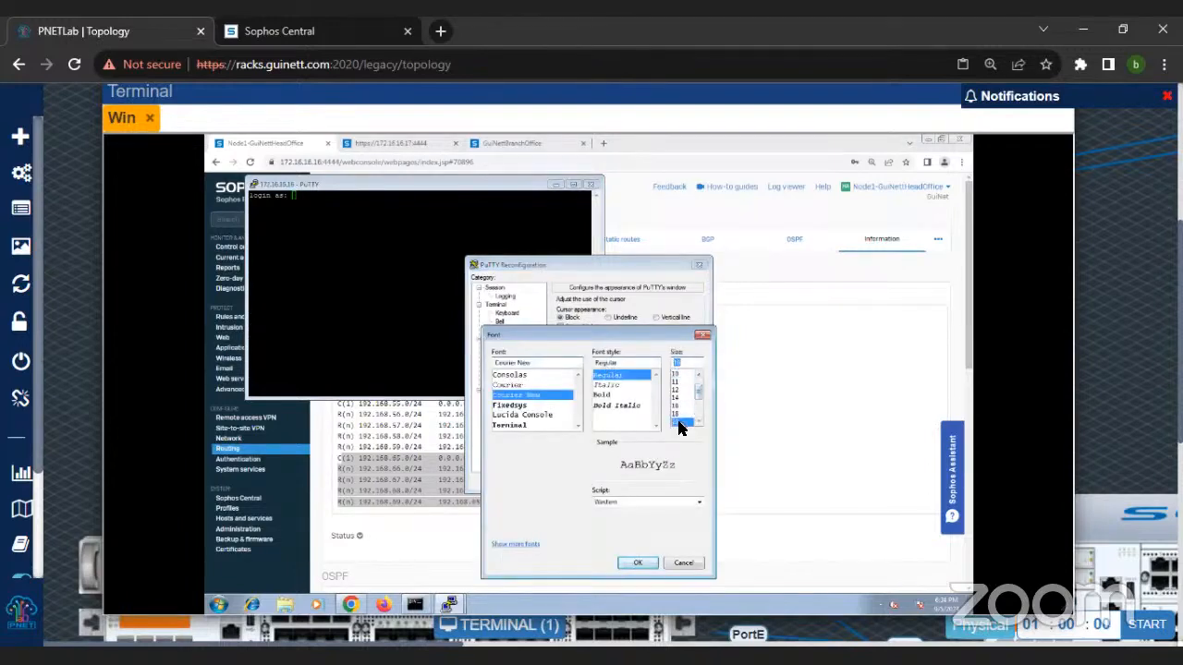
{"action": "left_click", "coordinate": [633, 562]}
{"action": "left_click", "coordinate": [632, 482]}
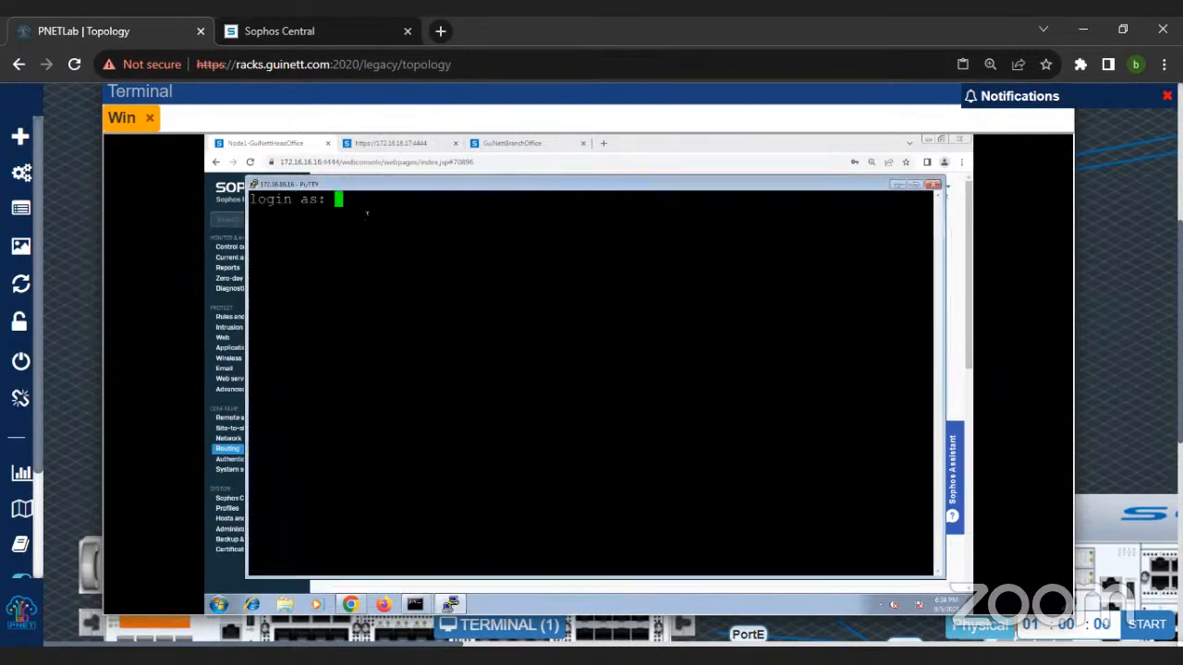
Step: Log in to the firewall's SSH session as admin with the account password
{"action": "type", "text": "admin"}
{"action": "key", "text": "Return"}
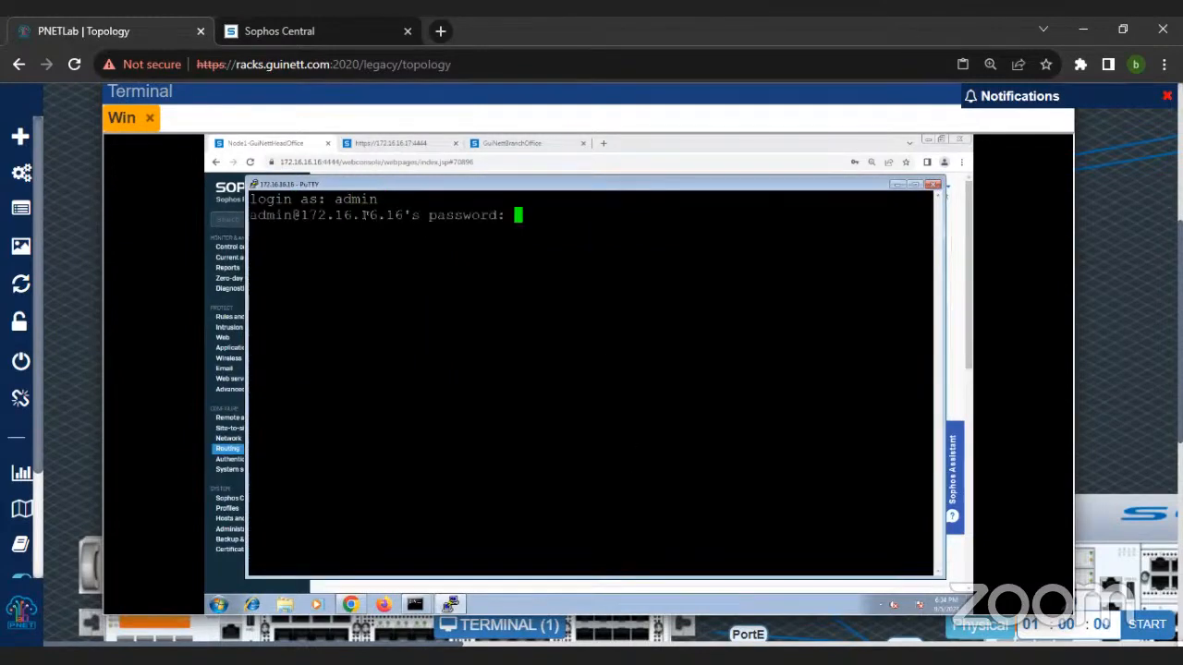
{"action": "key", "text": "Return"}
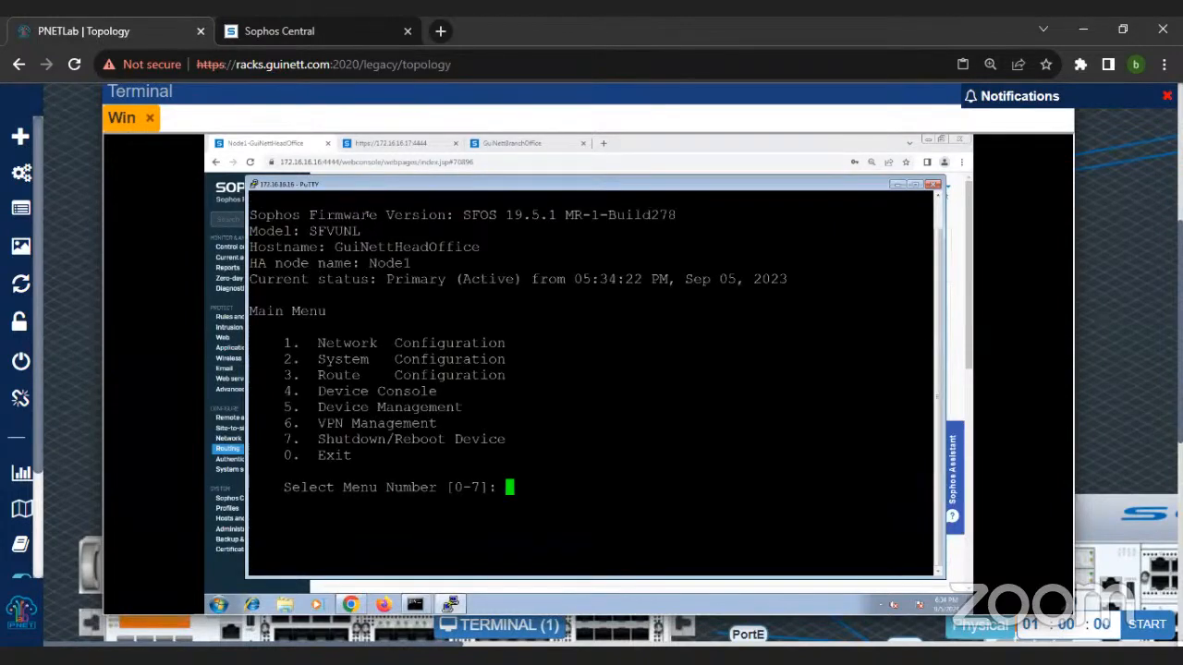
Step: Examine the firmware version, model, hostname, HA node name and current status lines in the firewall console header
{"action": "left_click_drag", "start_coordinate": [254, 214], "coordinate": [681, 218]}
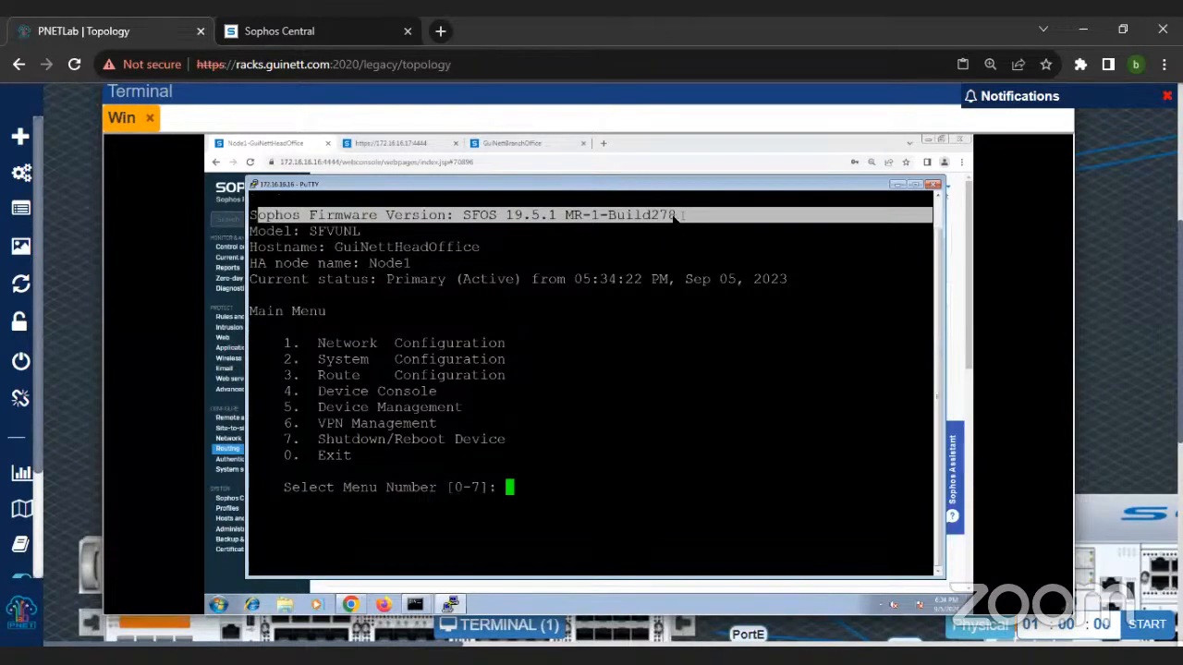
{"action": "triple_click", "coordinate": [273, 231]}
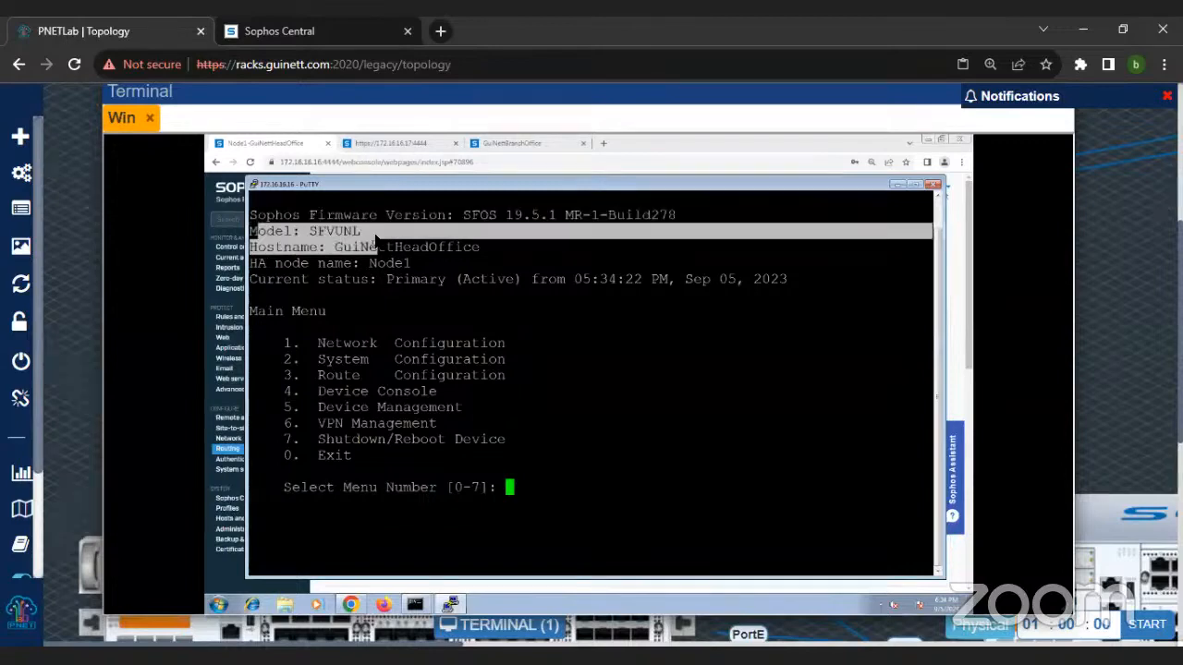
{"action": "left_click", "coordinate": [360, 231]}
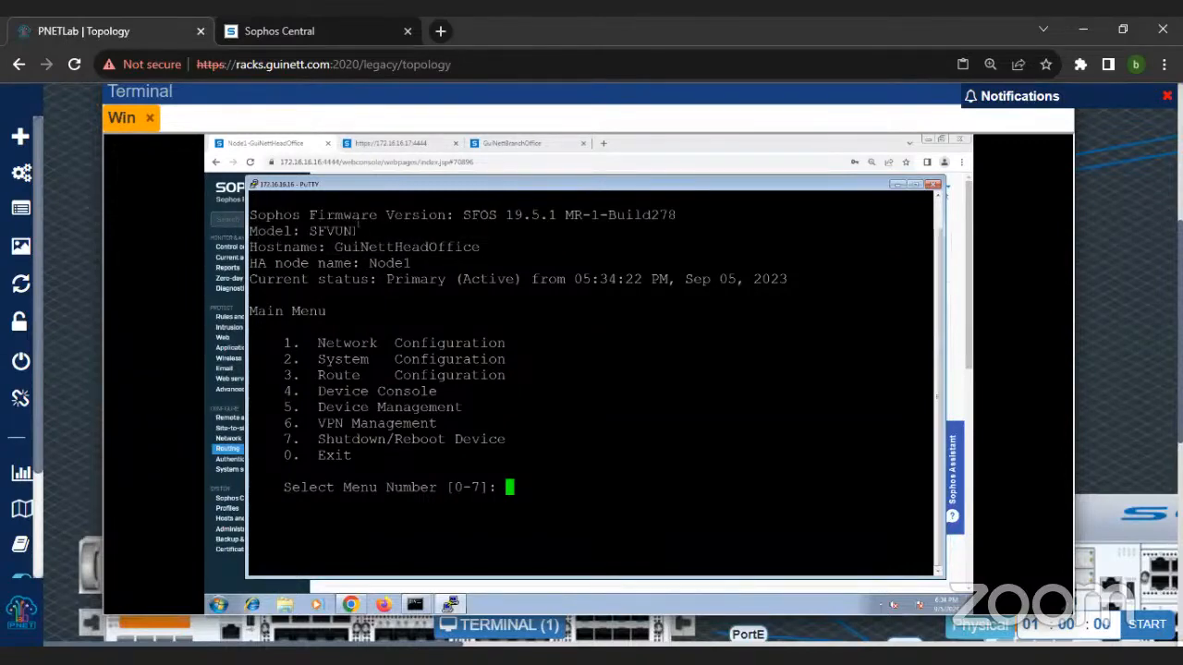
{"action": "triple_click", "coordinate": [360, 231]}
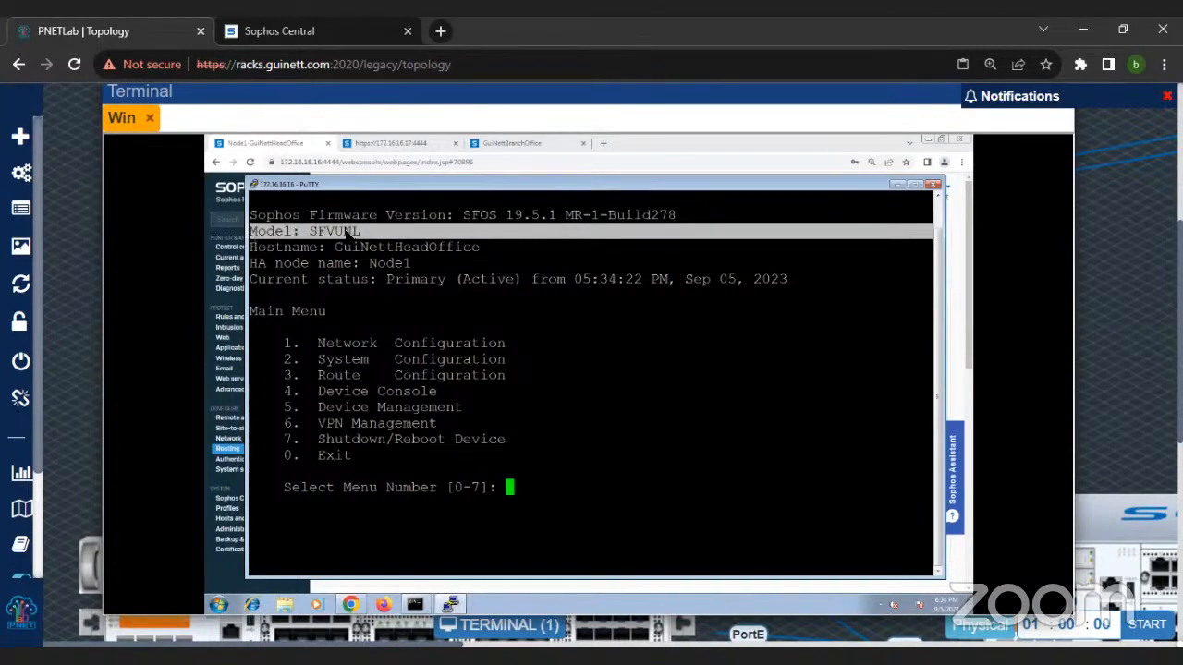
{"action": "left_click_drag", "start_coordinate": [251, 246], "coordinate": [510, 256]}
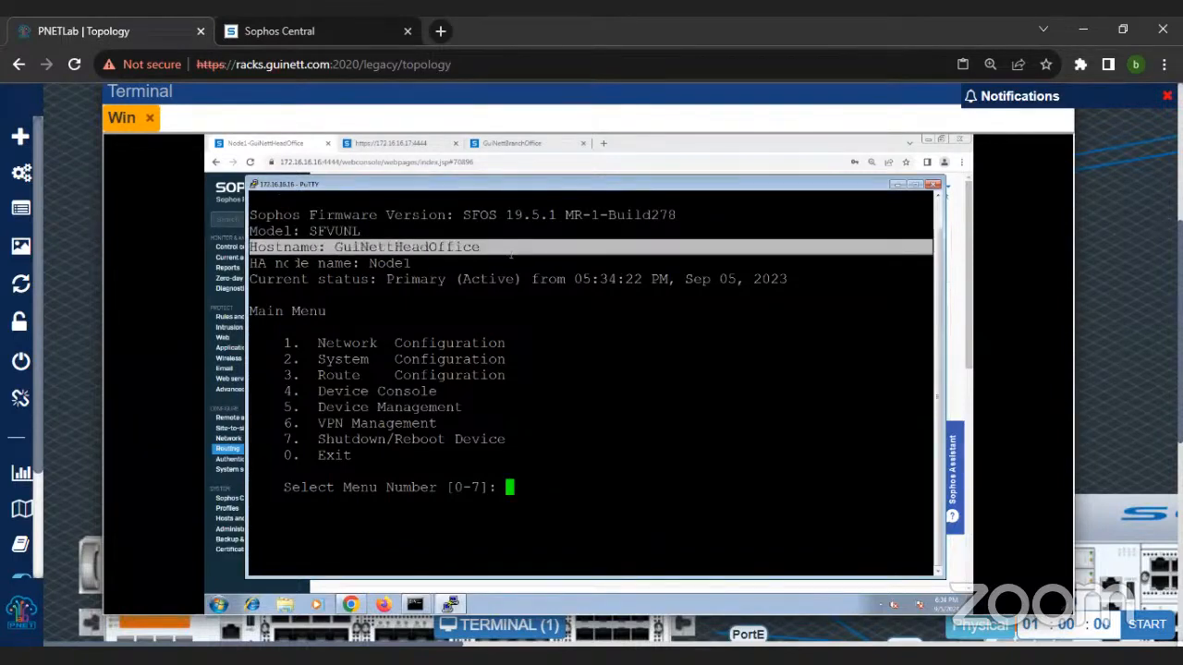
{"action": "left_click_drag", "start_coordinate": [263, 263], "coordinate": [436, 270]}
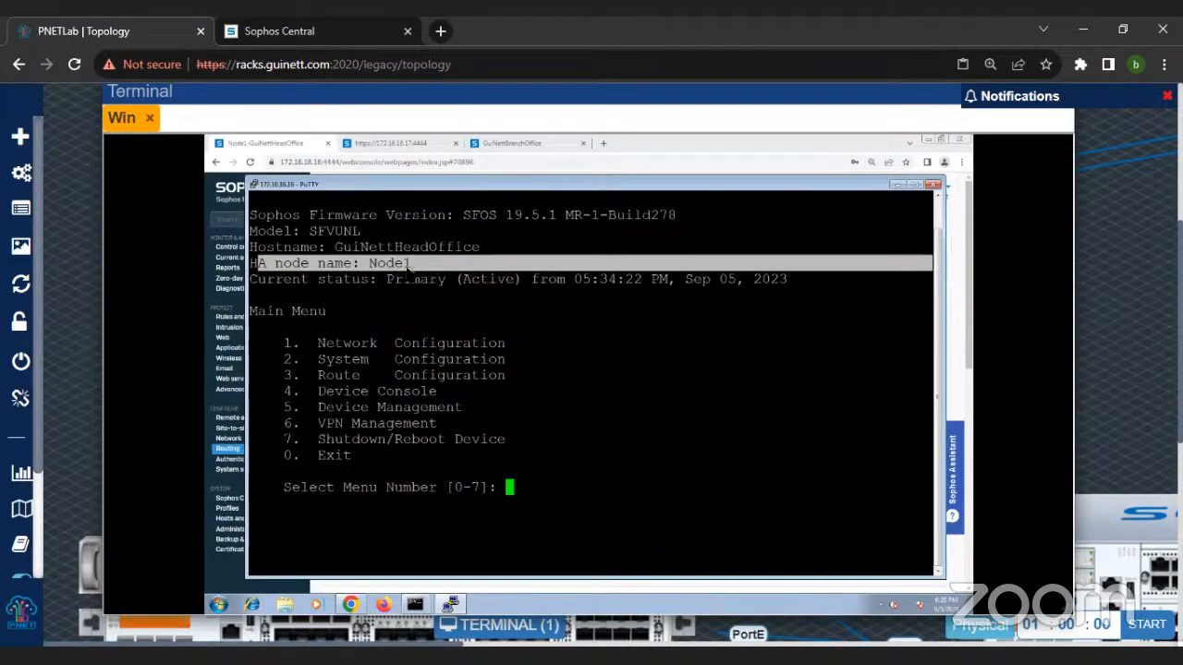
{"action": "left_click", "coordinate": [420, 292]}
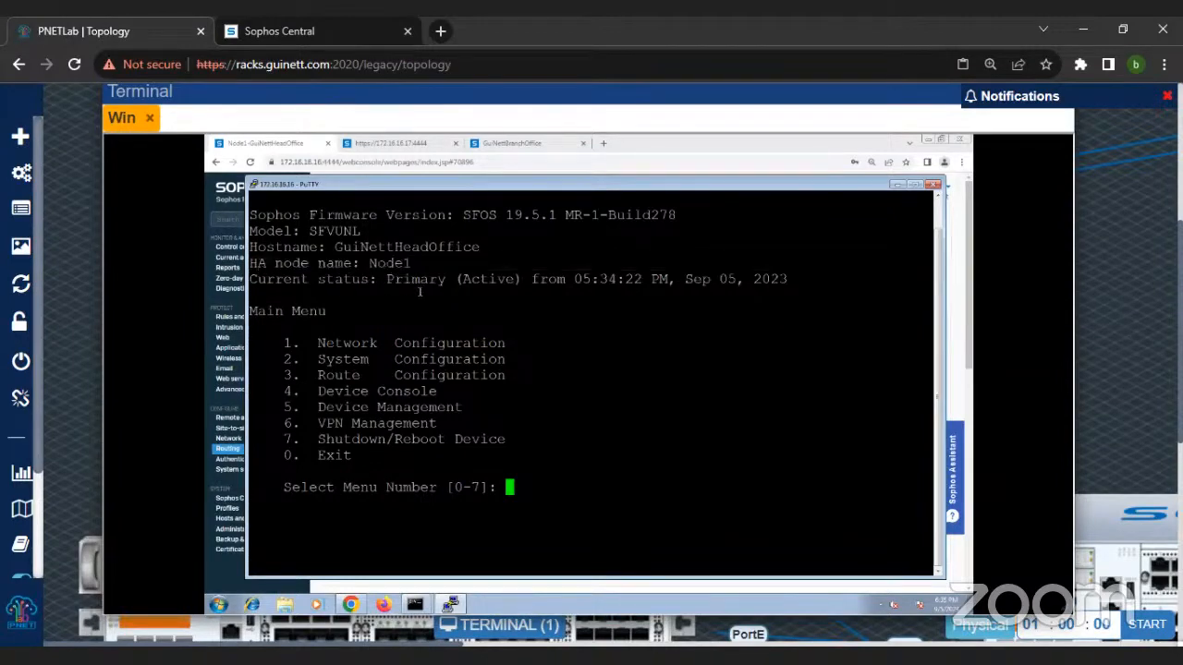
{"action": "left_click_drag", "start_coordinate": [250, 280], "coordinate": [819, 283]}
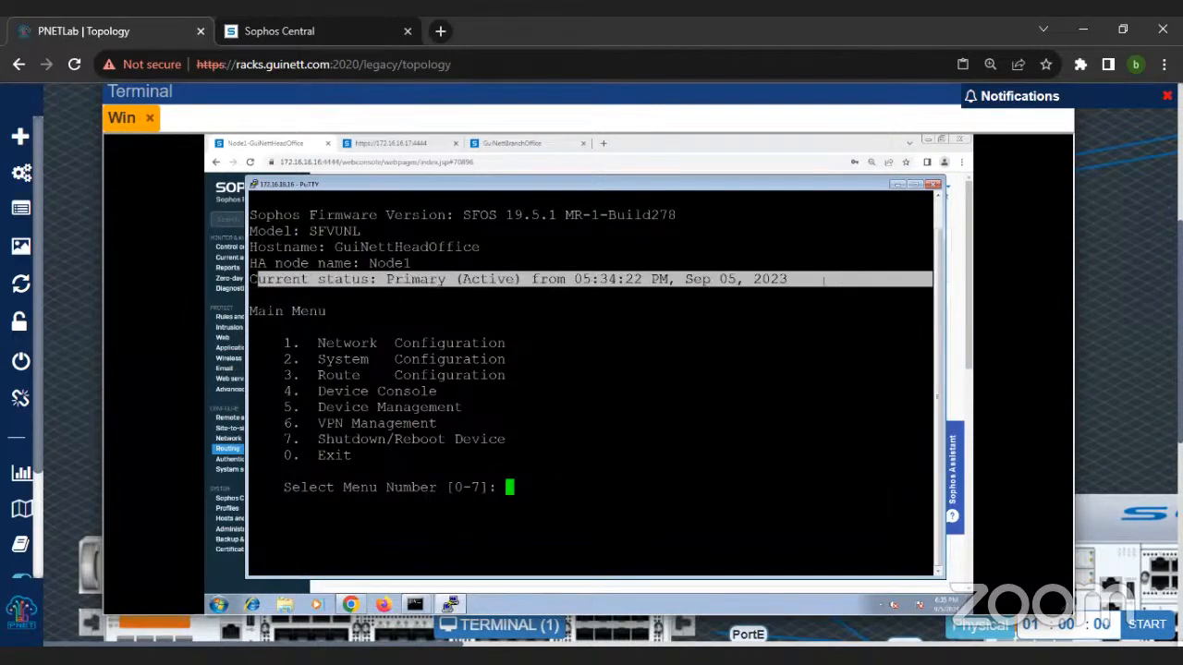
Step: Review the console's Main Menu options, highlighting Device Console, Device Management, VPN Management, Shutdown/Reboot Device and Exit
{"action": "left_click_drag", "start_coordinate": [291, 343], "coordinate": [429, 470]}
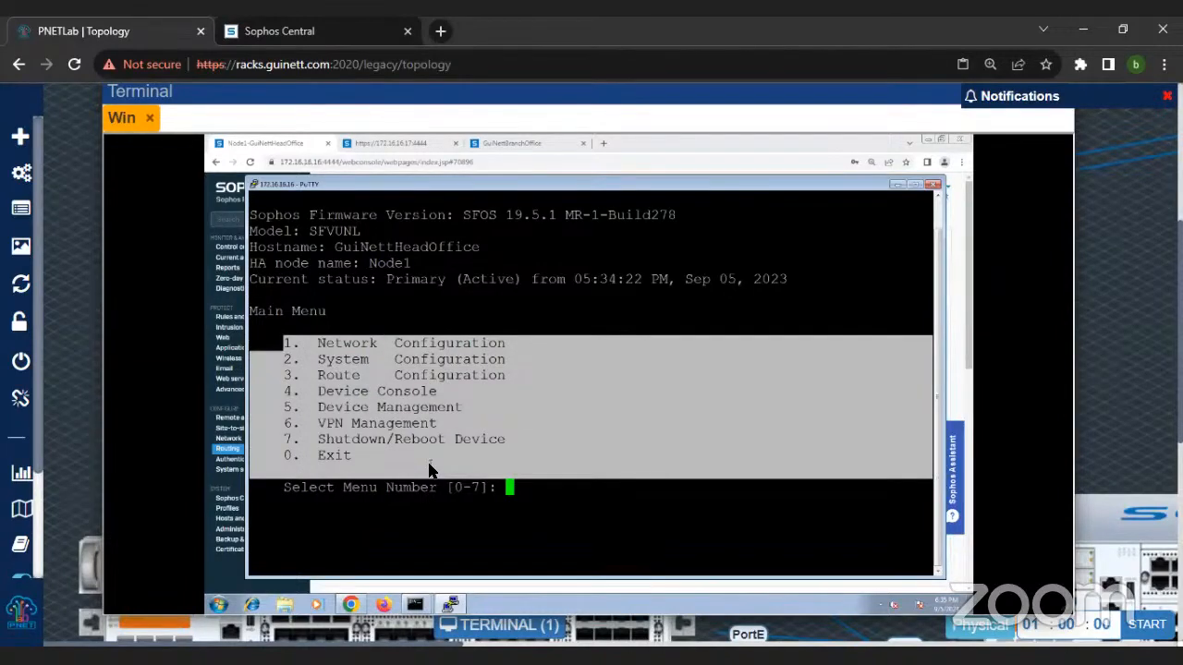
{"action": "double_click", "coordinate": [333, 395]}
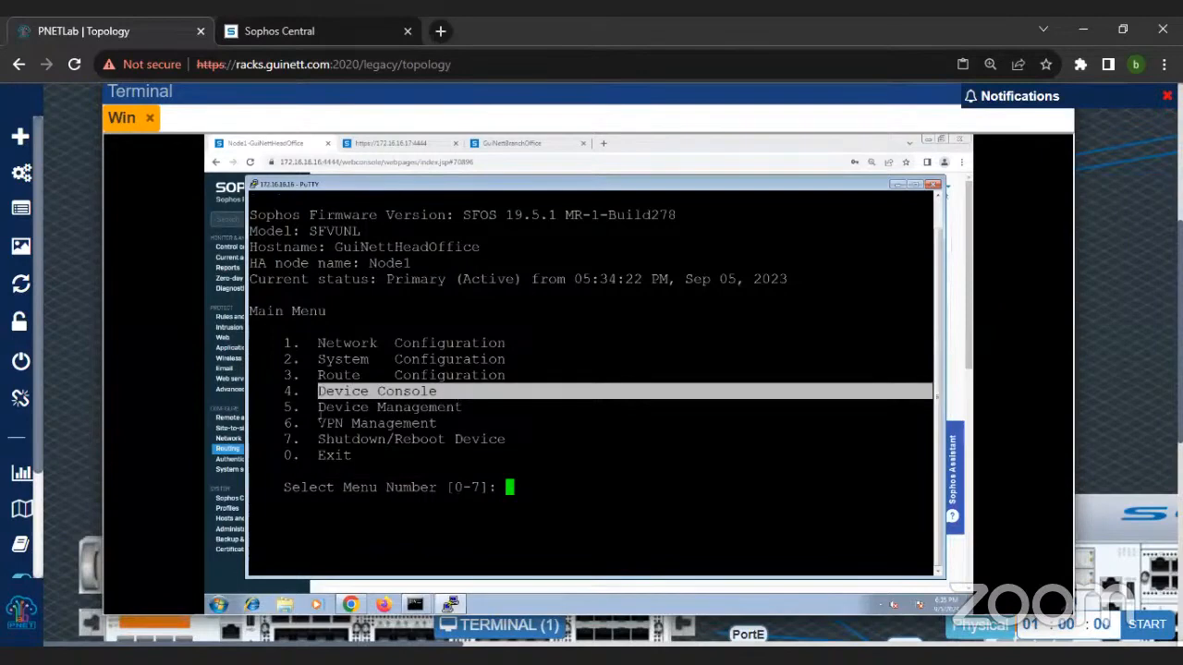
{"action": "left_click_drag", "start_coordinate": [286, 391], "coordinate": [473, 409]}
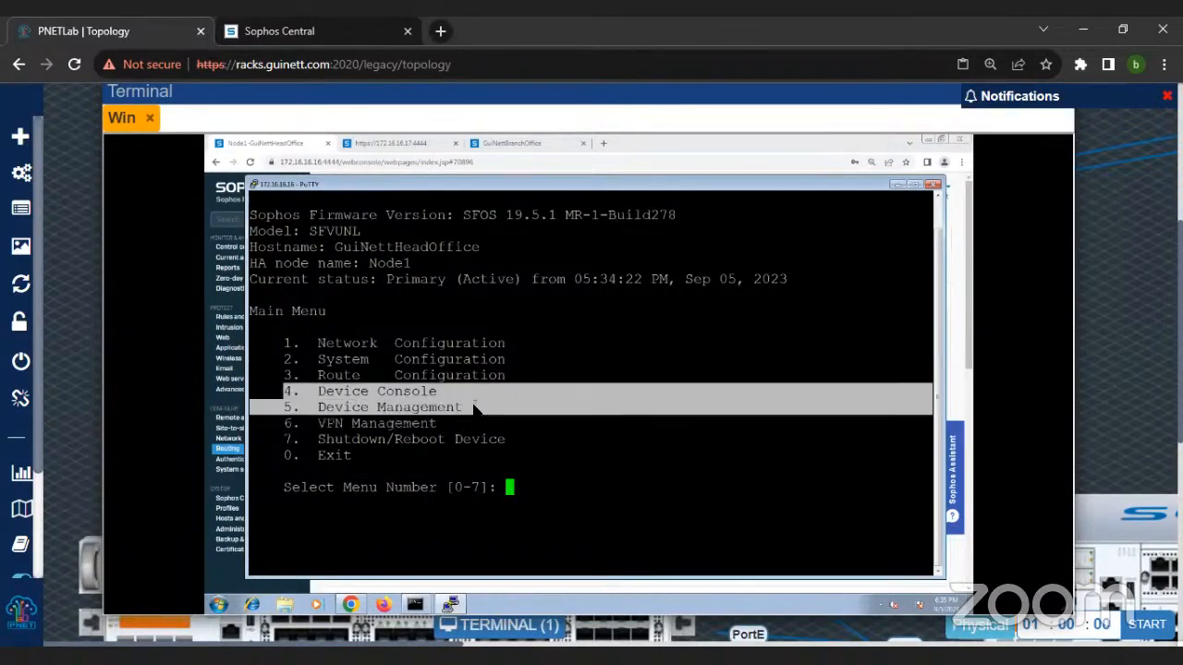
{"action": "left_click_drag", "start_coordinate": [284, 423], "coordinate": [437, 423]}
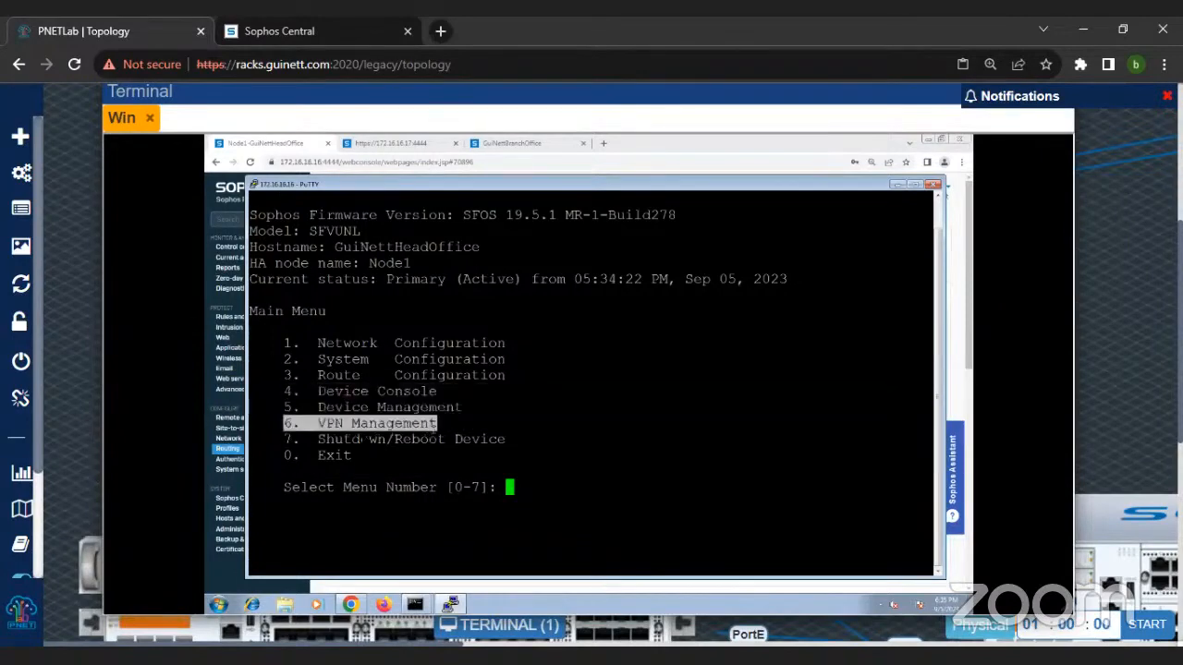
{"action": "left_click_drag", "start_coordinate": [285, 440], "coordinate": [518, 456]}
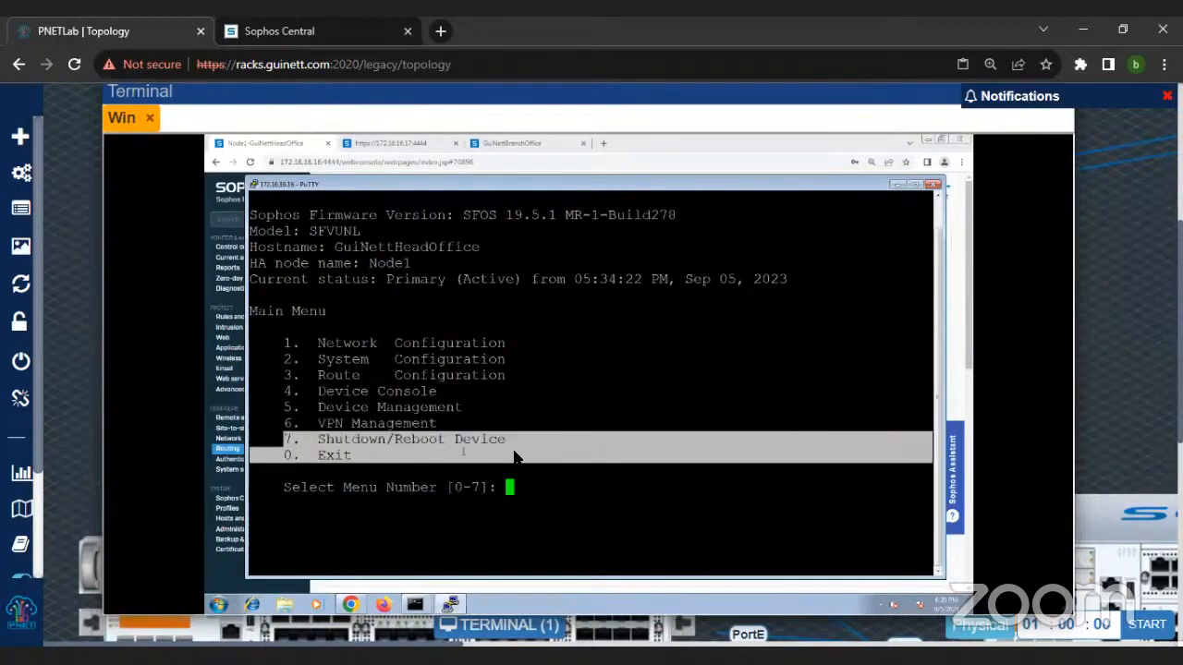
Step: Open the firewall's Device Console from the SSH Main Menu with option 4
{"action": "left_click", "coordinate": [576, 481]}
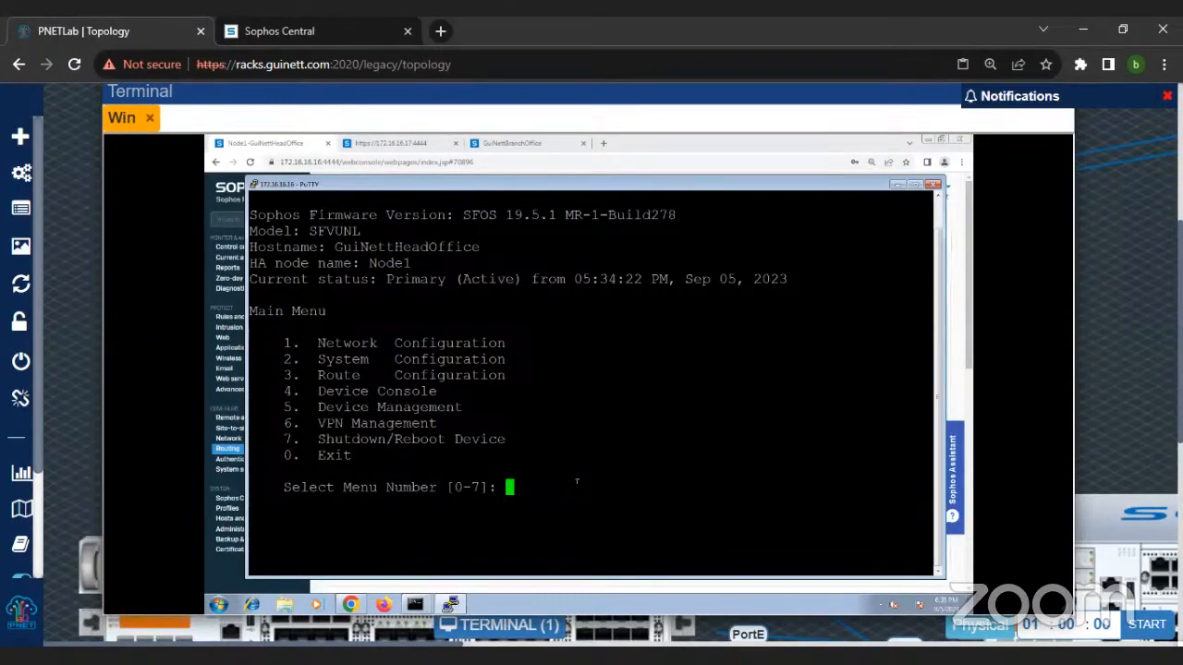
{"action": "type", "text": "4"}
{"action": "key", "text": "Return"}
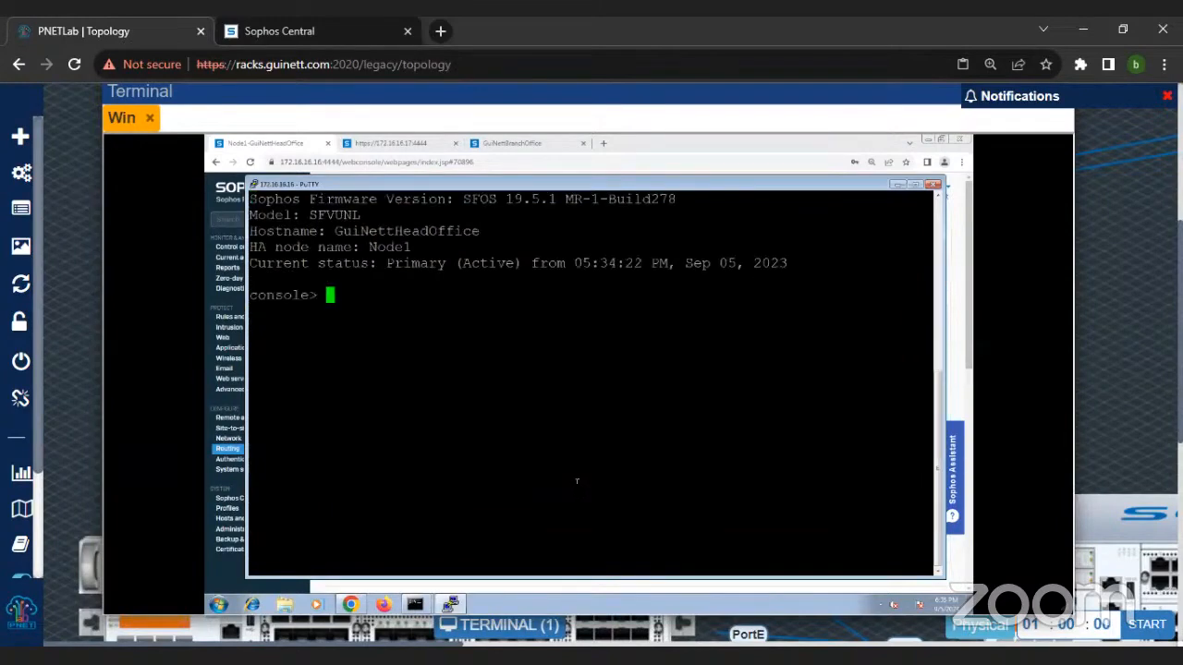
Step: Display the firewall's current routing precedence with sys route_precedence sh
{"action": "type", "text": "sys rou"}
{"action": "key", "text": "Tab"}
{"action": "type", "text": "s"}
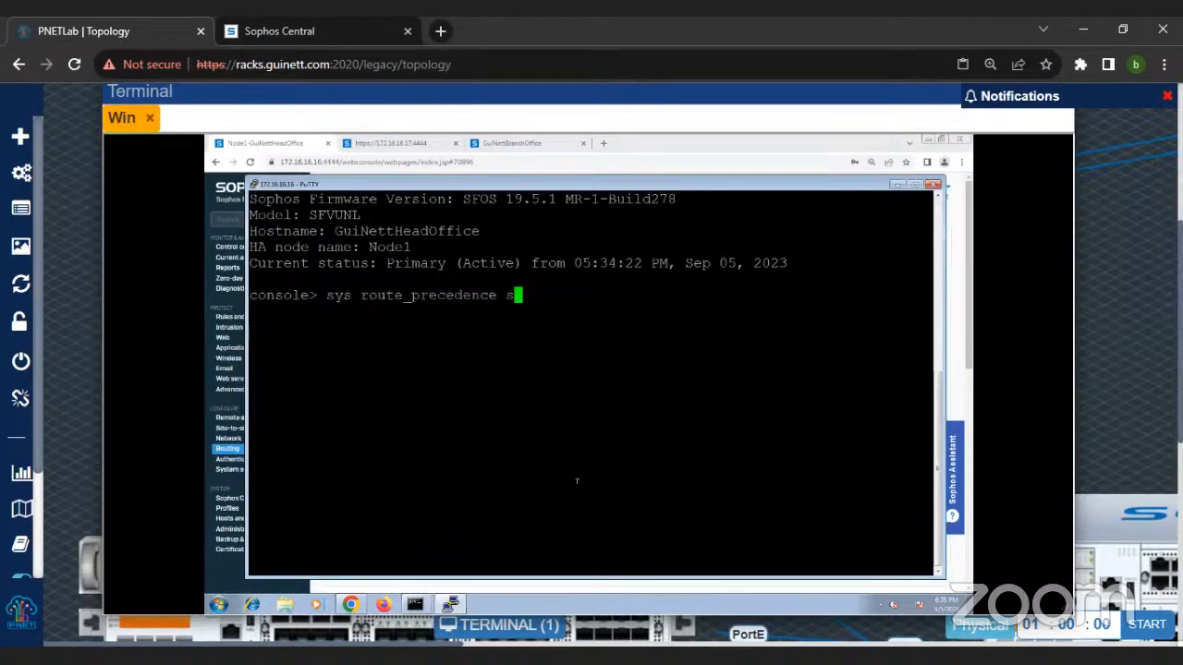
{"action": "type", "text": "h"}
{"action": "key", "text": "Return"}
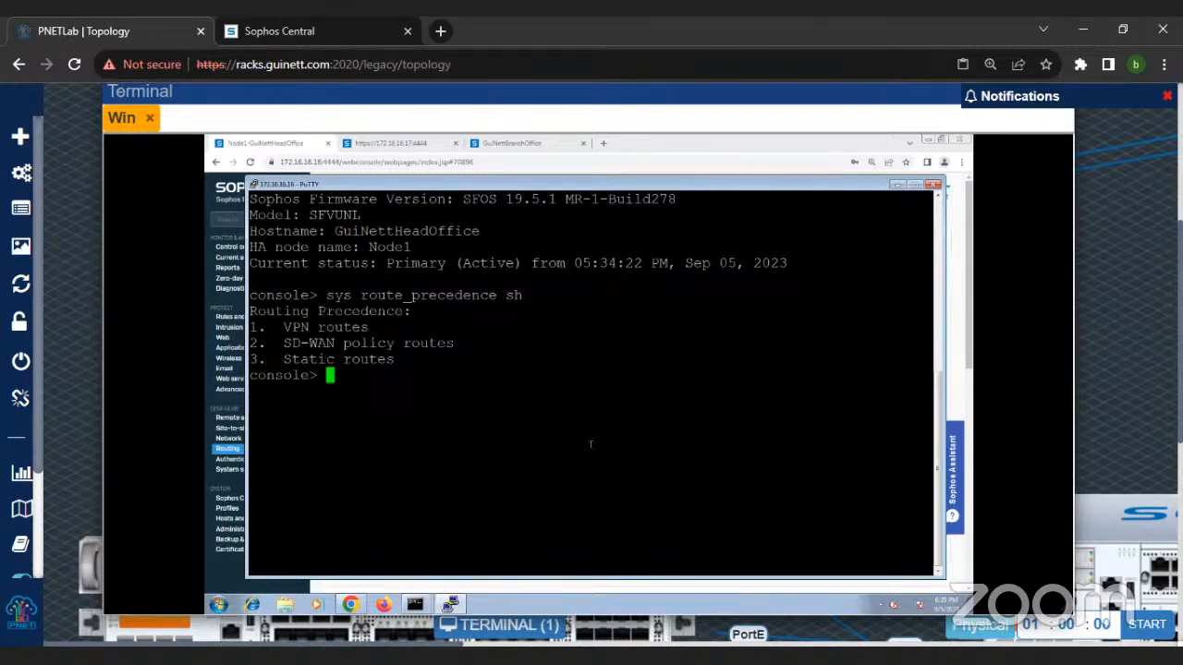
Step: Set the route precedence order to static, sdwan_policyroute, vpn in the firewall console
{"action": "type", "text": "sys route_precedence "}
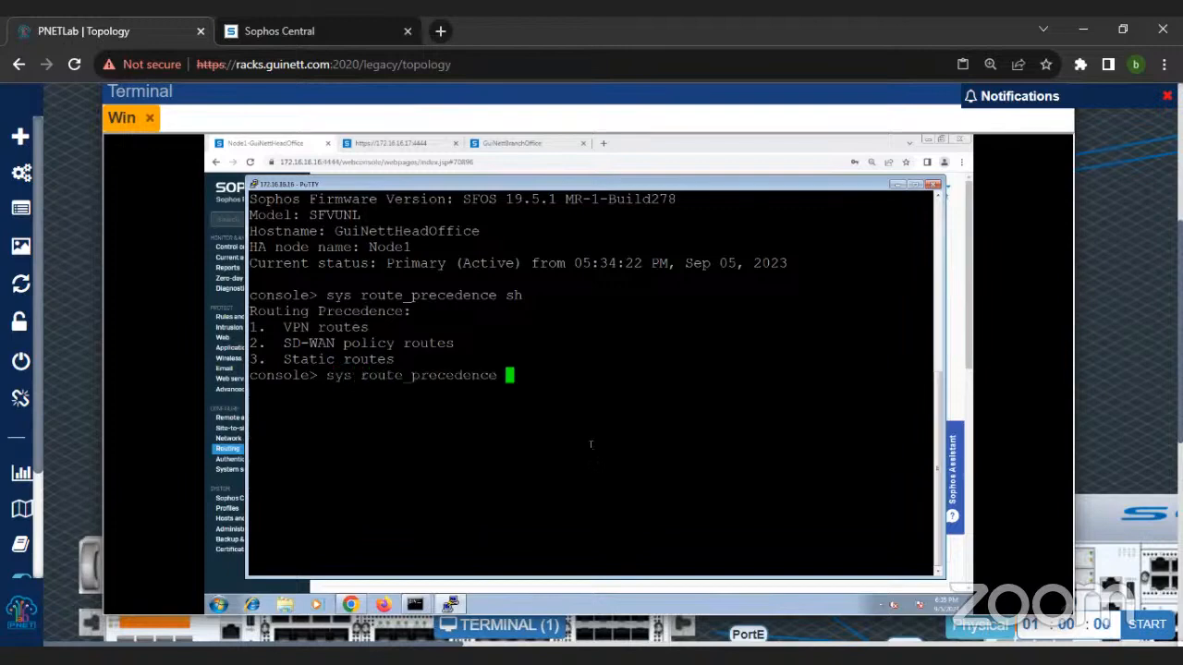
{"action": "type", "text": "set static sd"}
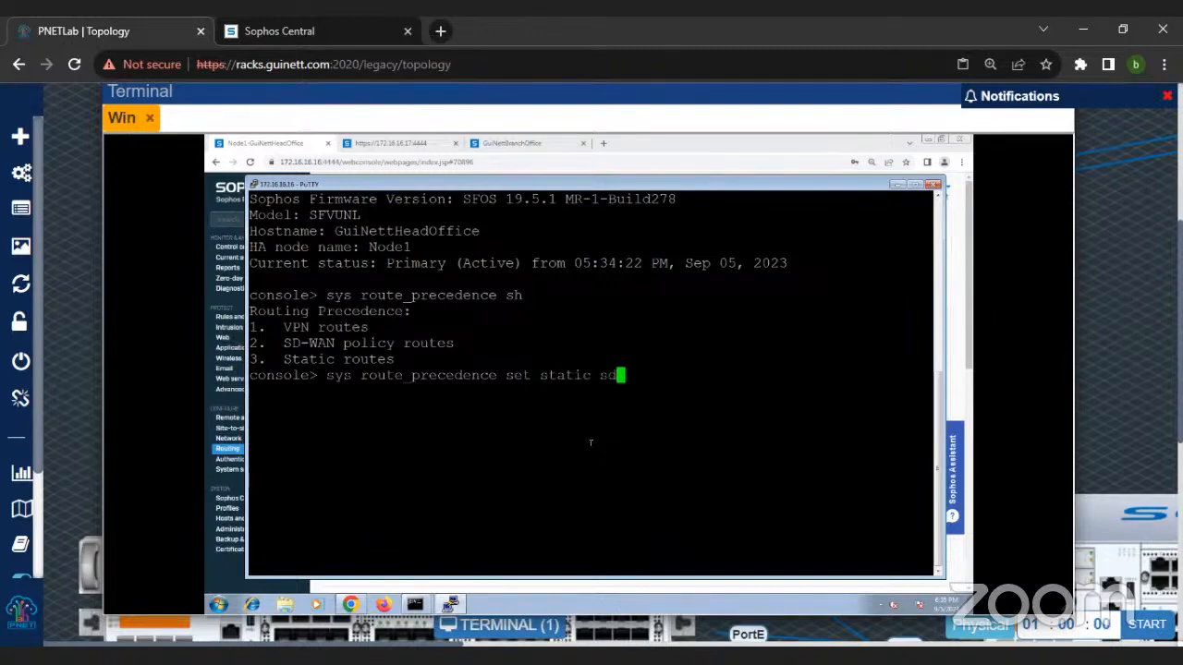
{"action": "key", "text": "Tab"}
{"action": "type", "text": "vpn"}
{"action": "key", "text": "Return"}
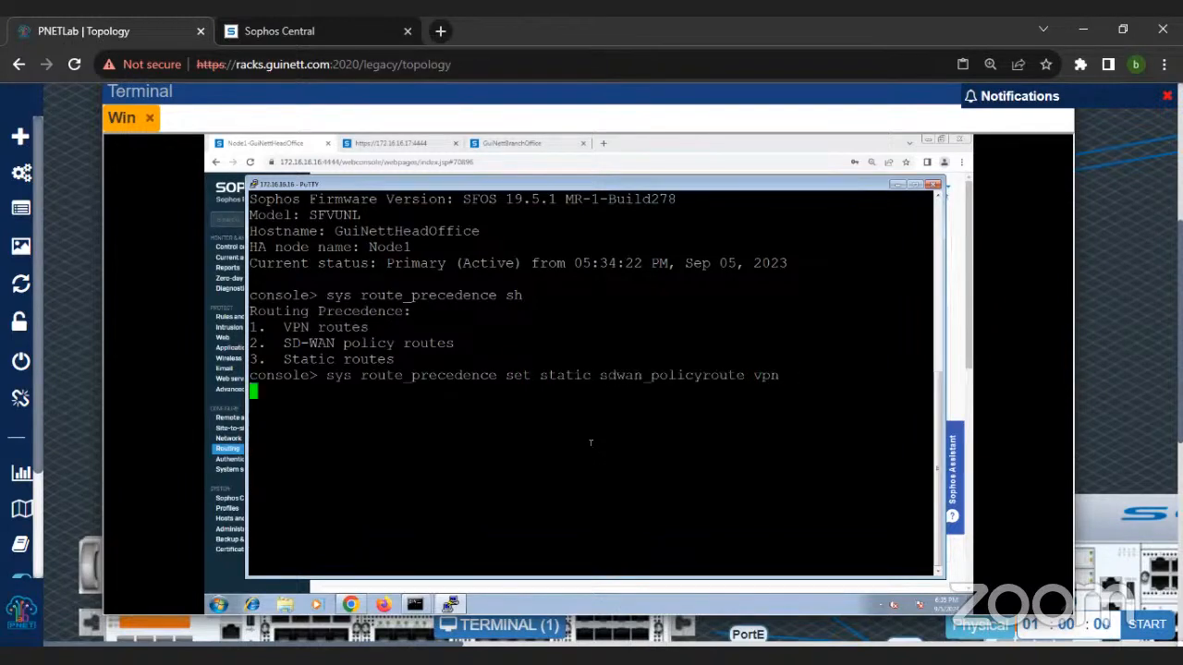
Step: Run tracert -d 172.16.17.16 from the Windows command prompt and follow the hops it takes
{"action": "left_click", "coordinate": [416, 611]}
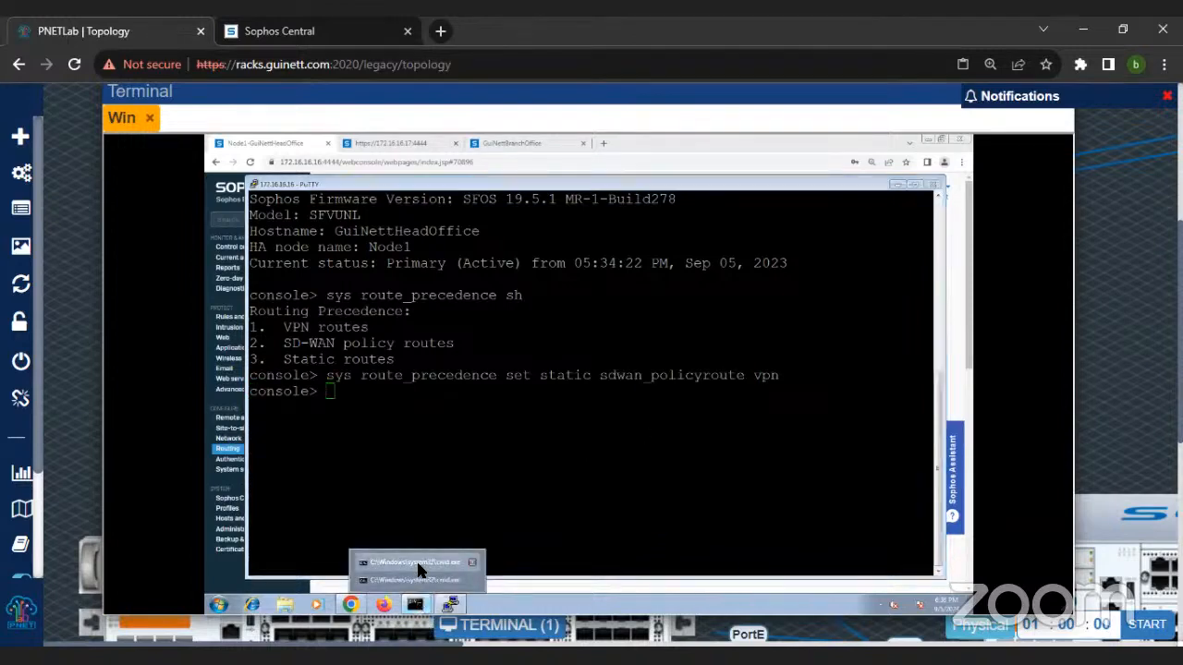
{"action": "left_click", "coordinate": [416, 562]}
{"action": "key", "text": "Up"}
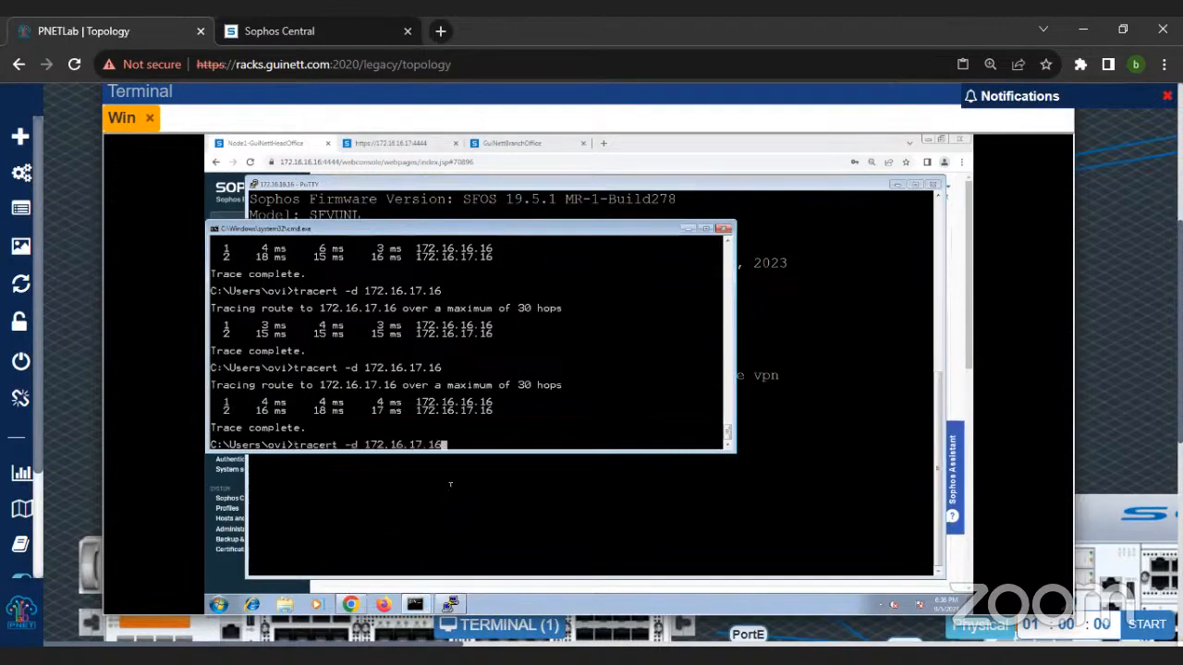
{"action": "key", "text": "Return"}
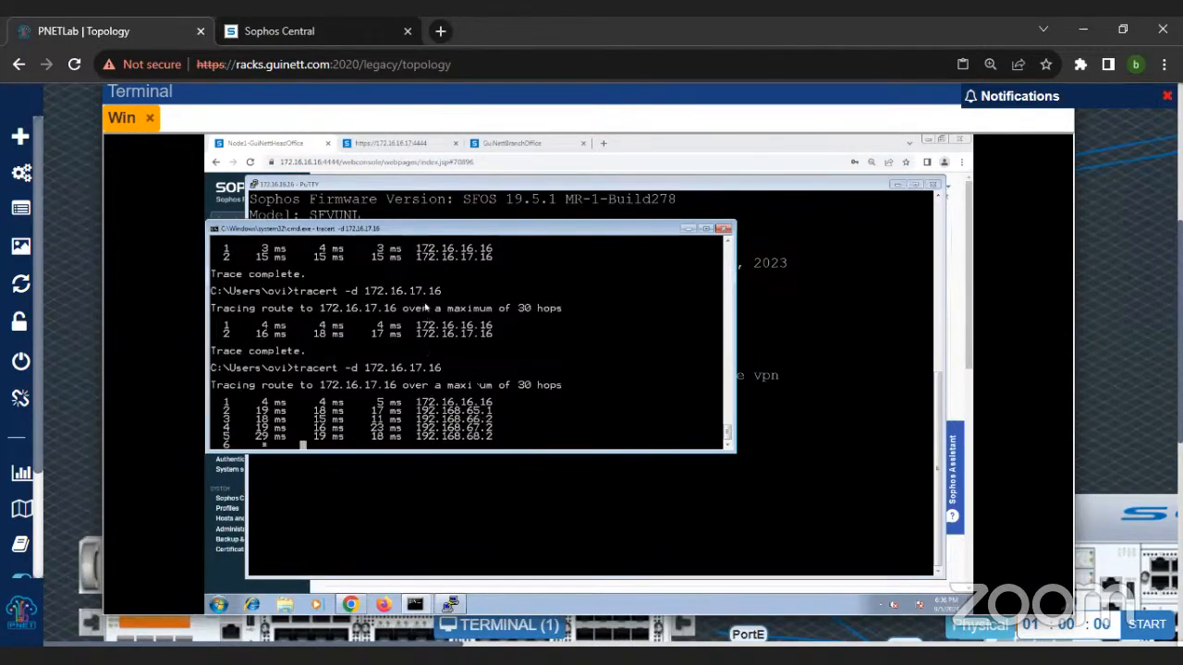
{"action": "scroll", "coordinate": [475, 384], "scroll_direction": "up", "scroll_amount": 1}
{"action": "scroll", "coordinate": [475, 385], "scroll_direction": "down", "scroll_amount": 1}
{"action": "left_click", "coordinate": [687, 229]}
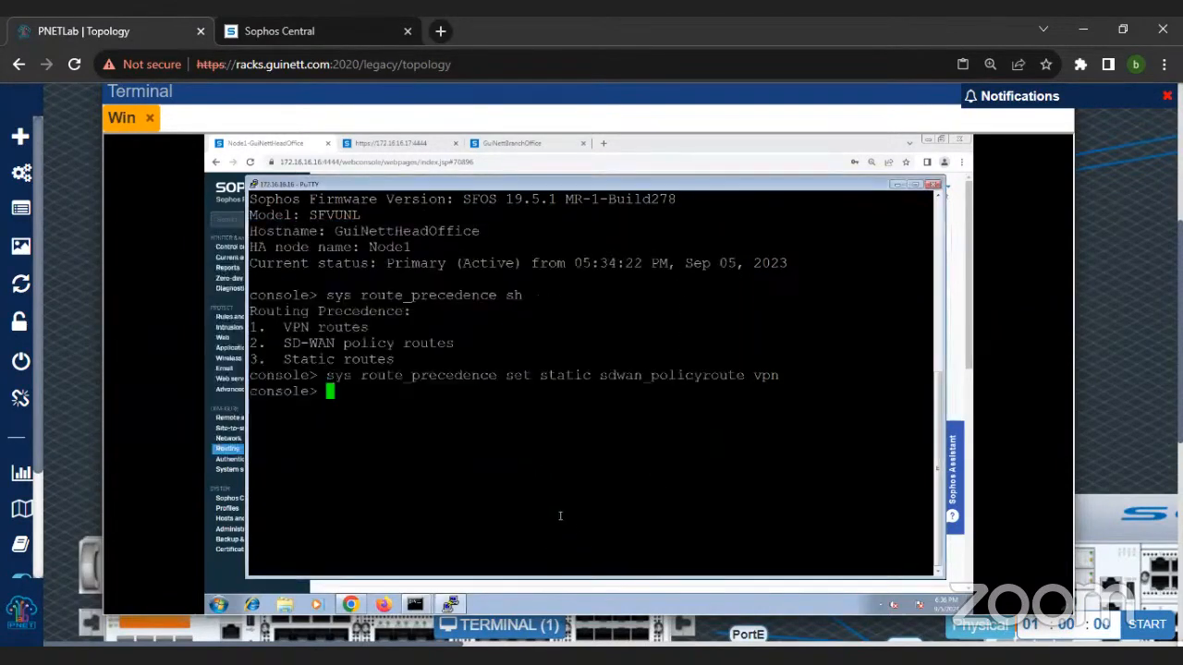
{"action": "left_click", "coordinate": [421, 606]}
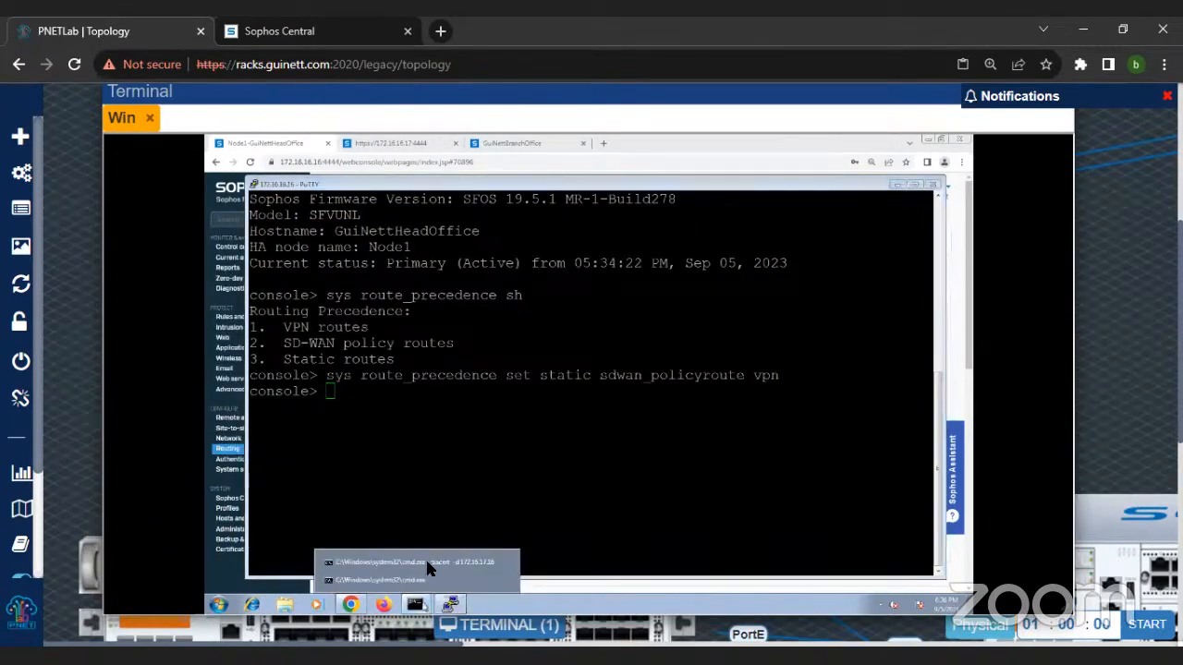
{"action": "left_click", "coordinate": [433, 559]}
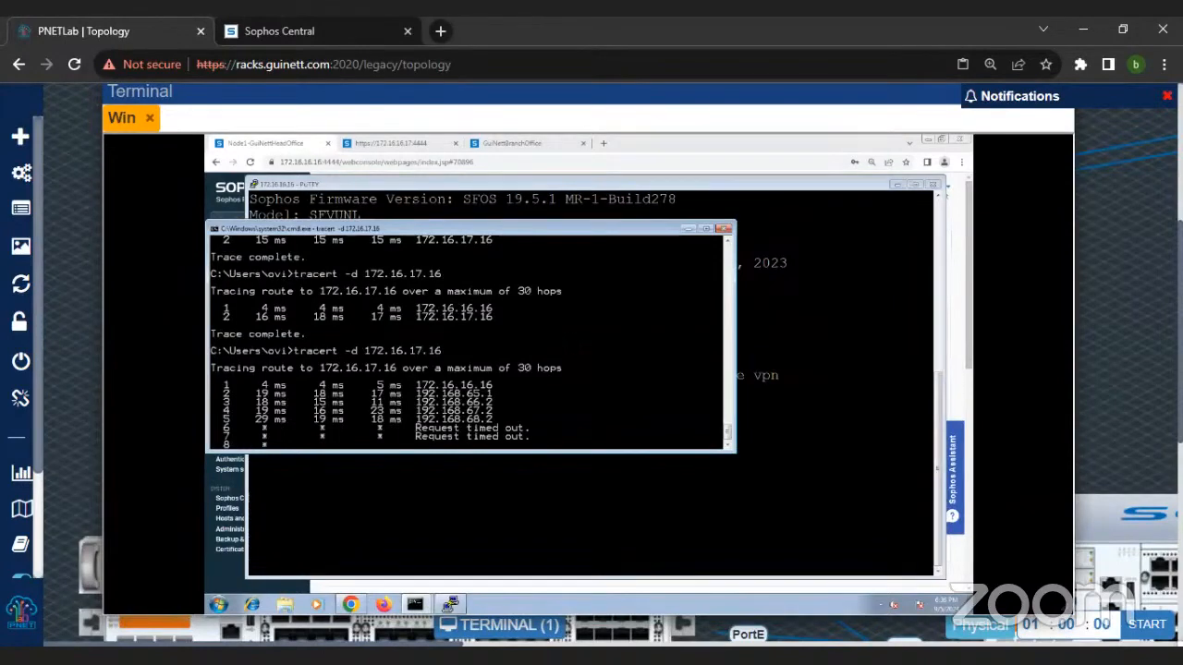
Step: Set the route precedence back to vpn, sdwan_policyroute, static, checking the running trace along the way
{"action": "left_click", "coordinate": [545, 511]}
{"action": "type", "text": "sys route_precedence set "}
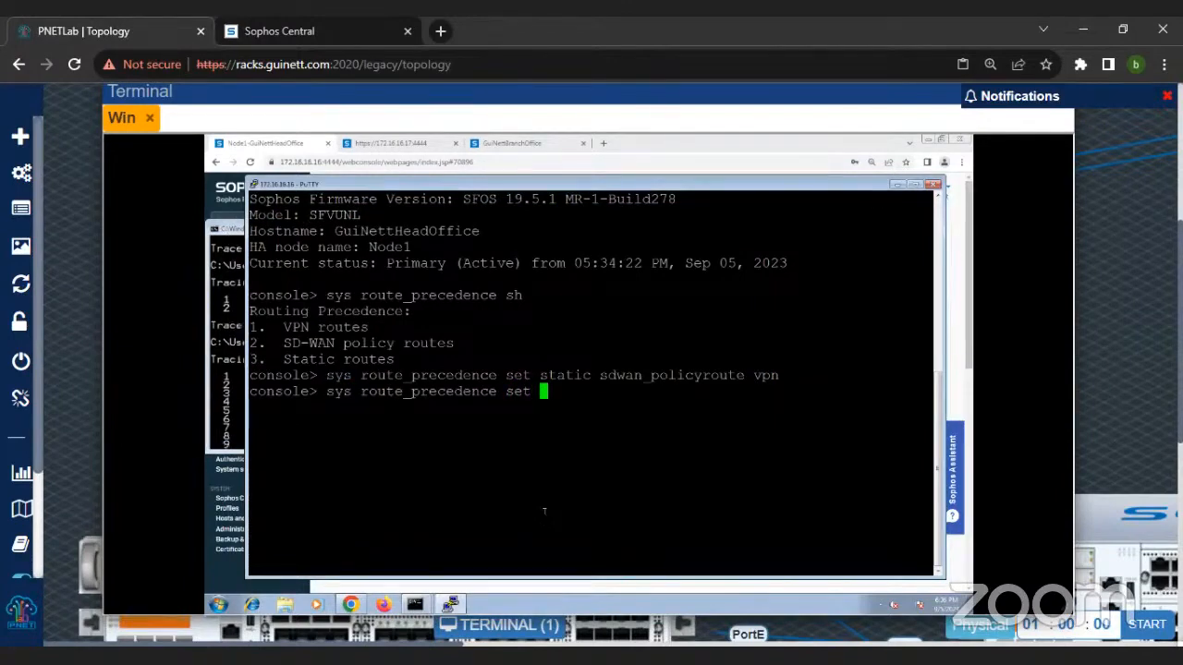
{"action": "type", "text": "vpn"}
{"action": "left_click", "coordinate": [238, 406]}
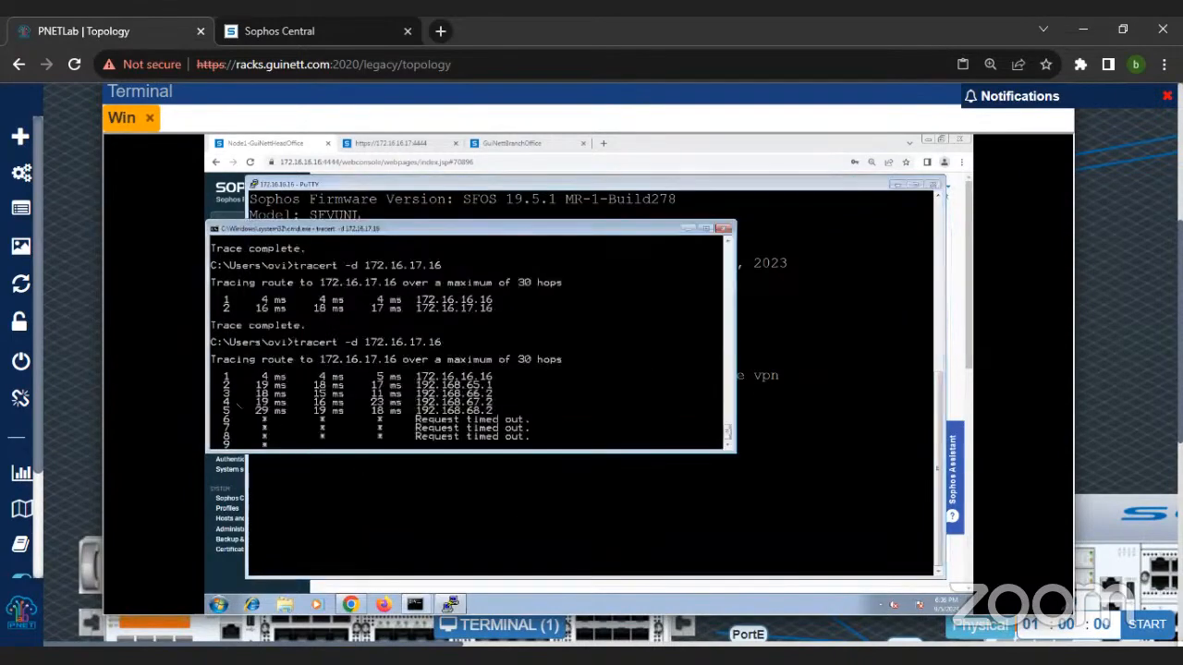
{"action": "left_click", "coordinate": [786, 460]}
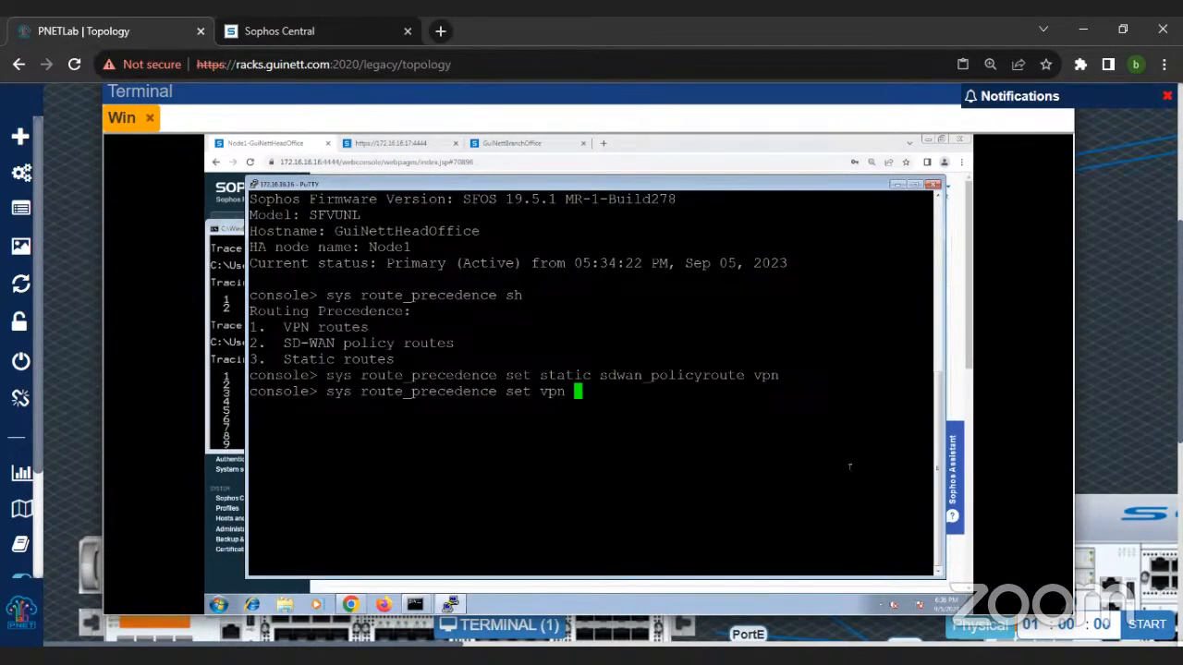
{"action": "type", "text": "sdwan_policyroute "}
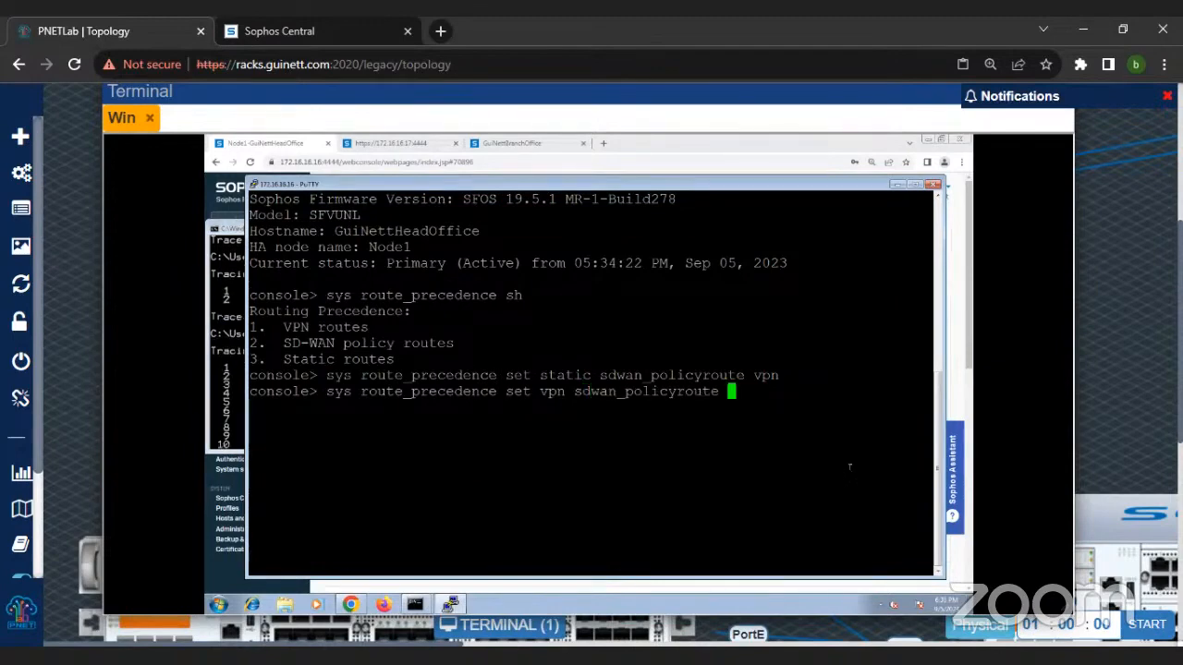
{"action": "type", "text": "static"}
{"action": "key", "text": "Return"}
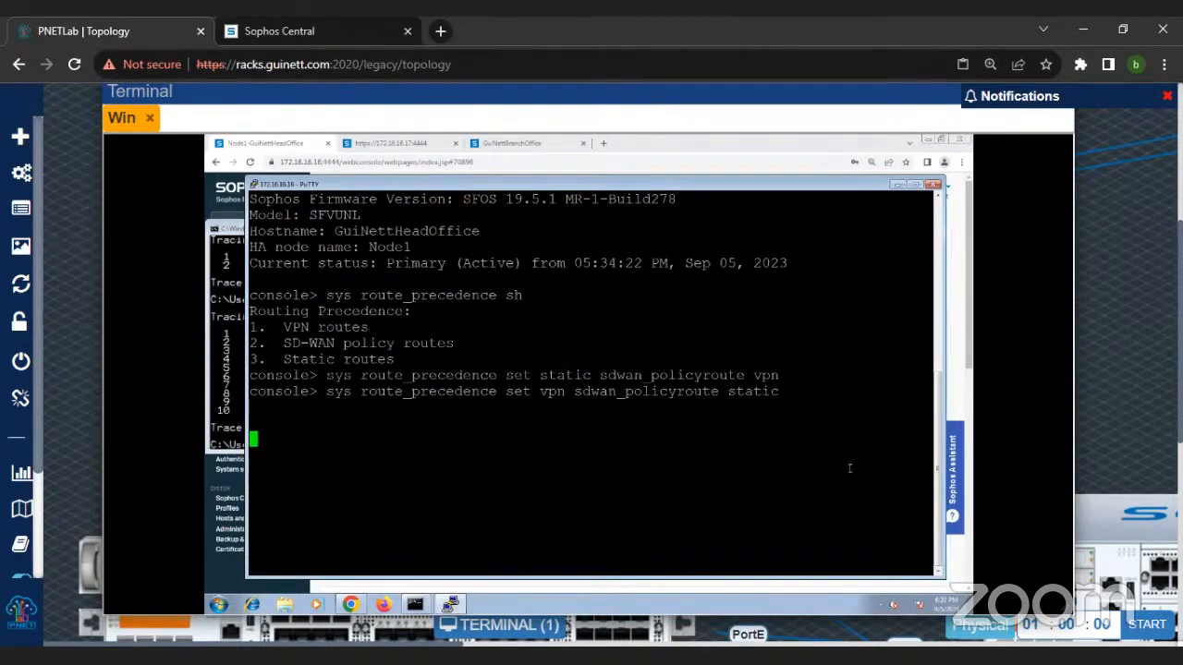
{"action": "key", "text": "Return"}
{"action": "key", "text": "Return"}
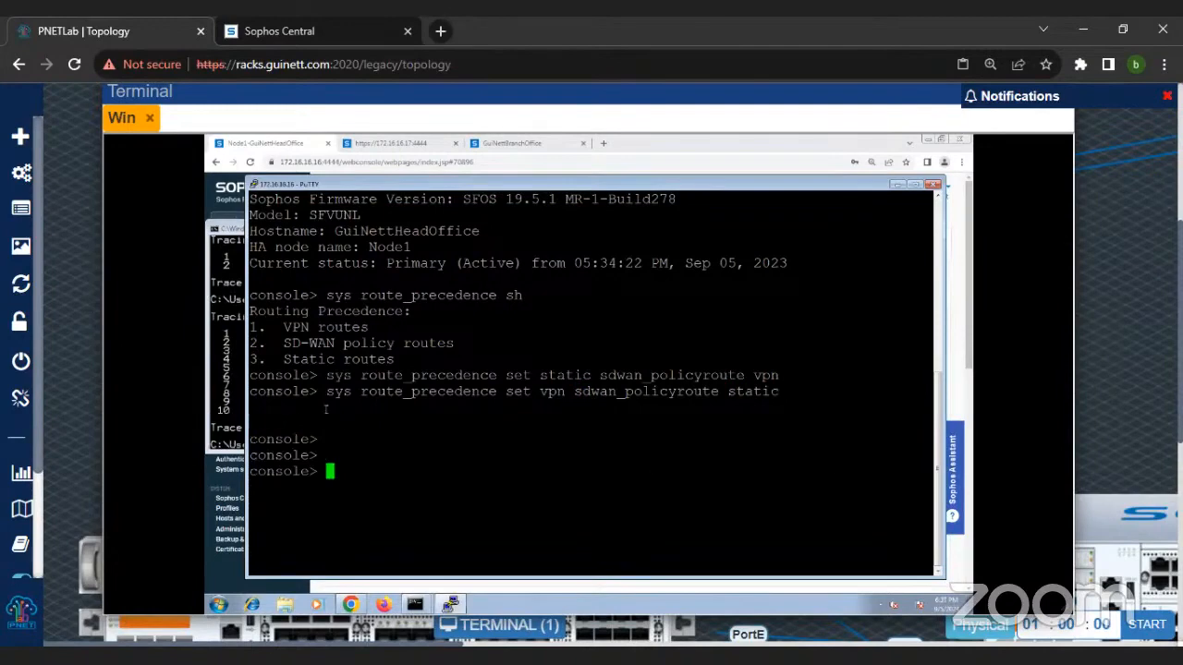
Step: Reapply the route precedence order static, sdwan_policyroute, vpn by reusing the earlier console command
{"action": "left_click", "coordinate": [231, 429]}
{"action": "left_click", "coordinate": [414, 497]}
{"action": "key", "text": "Up"}
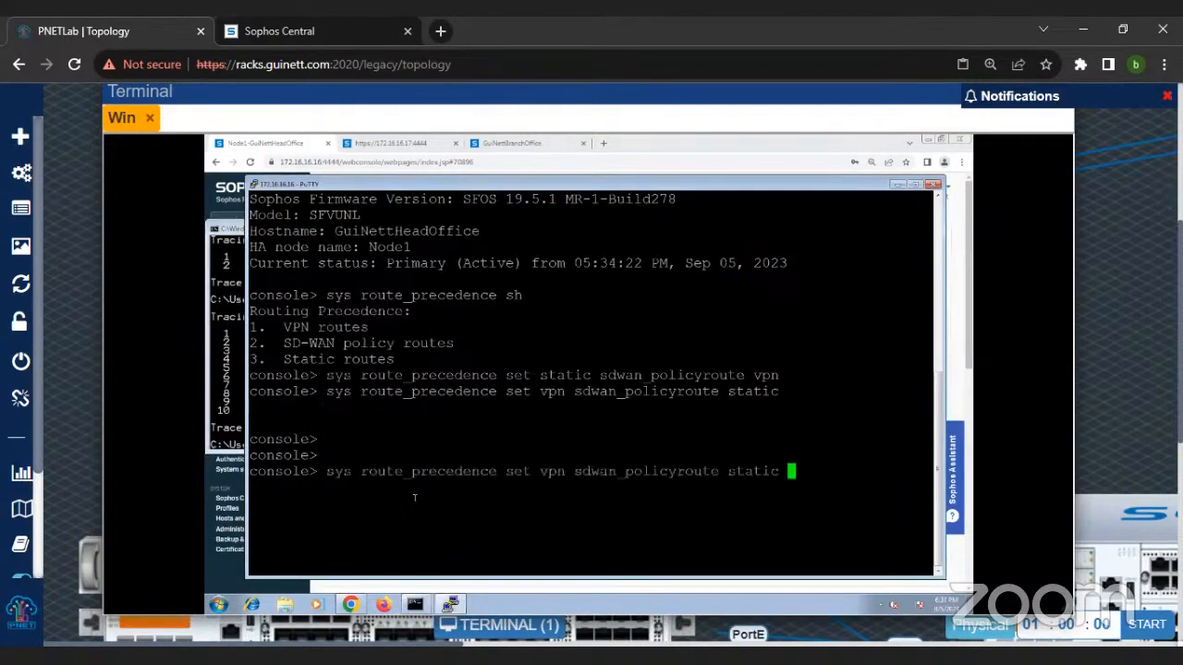
{"action": "key", "text": "Up"}
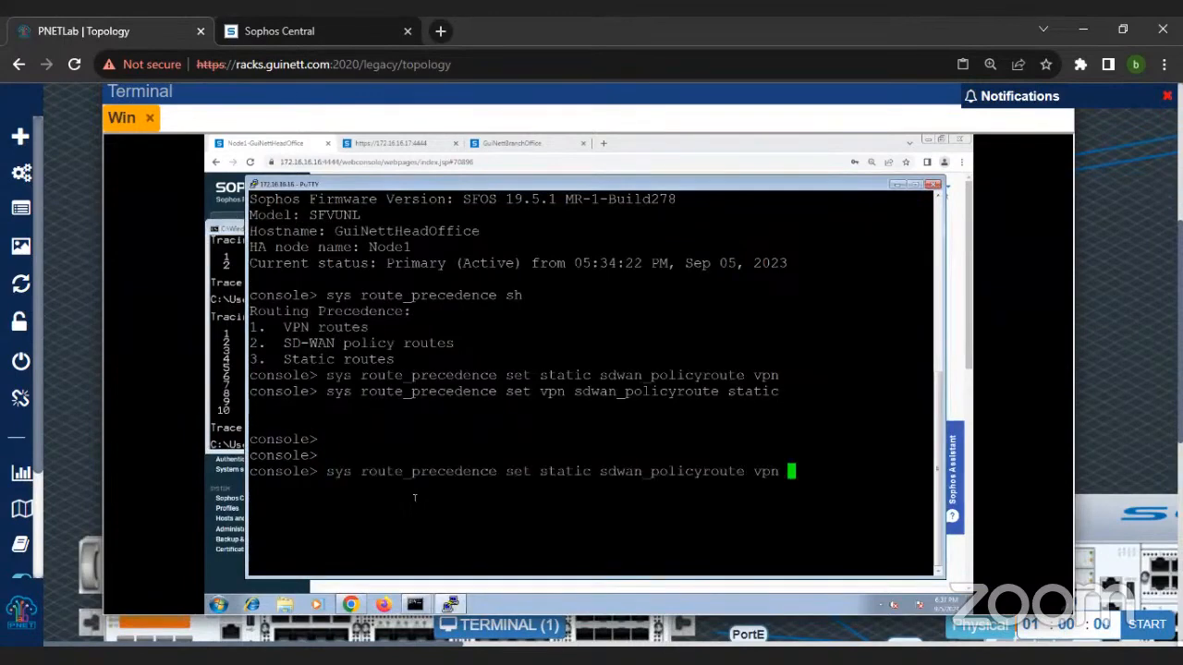
{"action": "key", "text": "Return"}
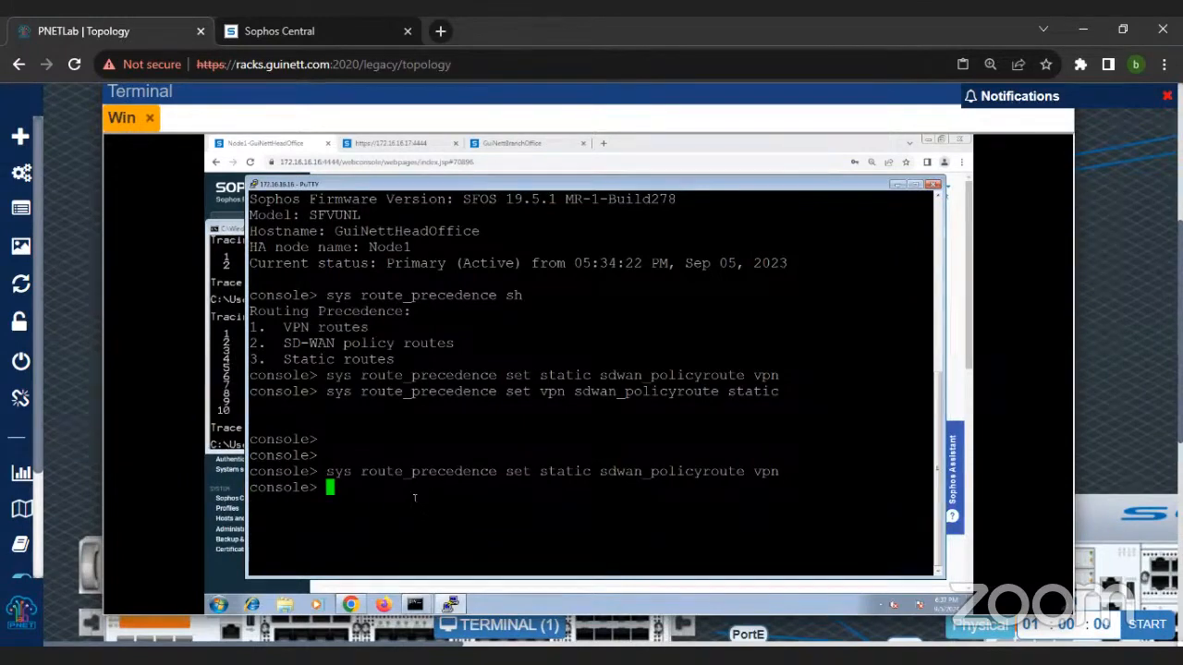
Step: Run sys route_precedence sh again to check the order of the static, SD-WAN and VPN routes
{"action": "type", "text": "sys route_precedence sh"}
{"action": "key", "text": "Return"}
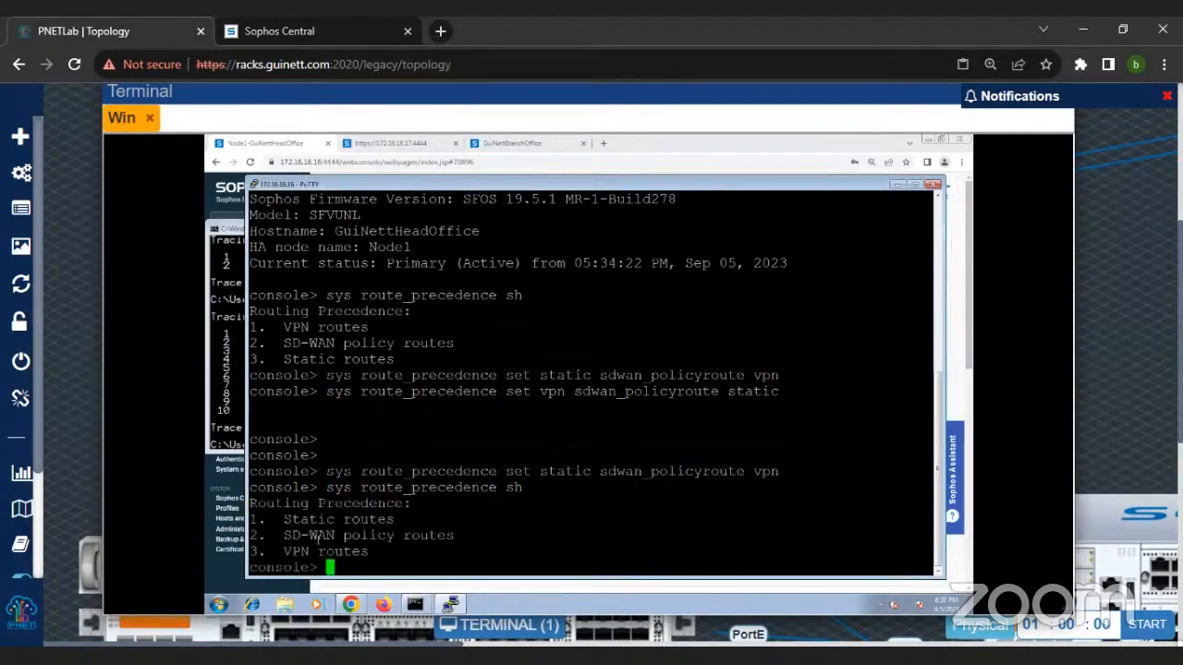
Step: Highlight the listed routing precedence entries, from the whole list down to the VPN routes line
{"action": "left_click_drag", "start_coordinate": [284, 535], "coordinate": [478, 548]}
{"action": "left_click", "coordinate": [486, 535]}
{"action": "left_click_drag", "start_coordinate": [270, 520], "coordinate": [431, 554]}
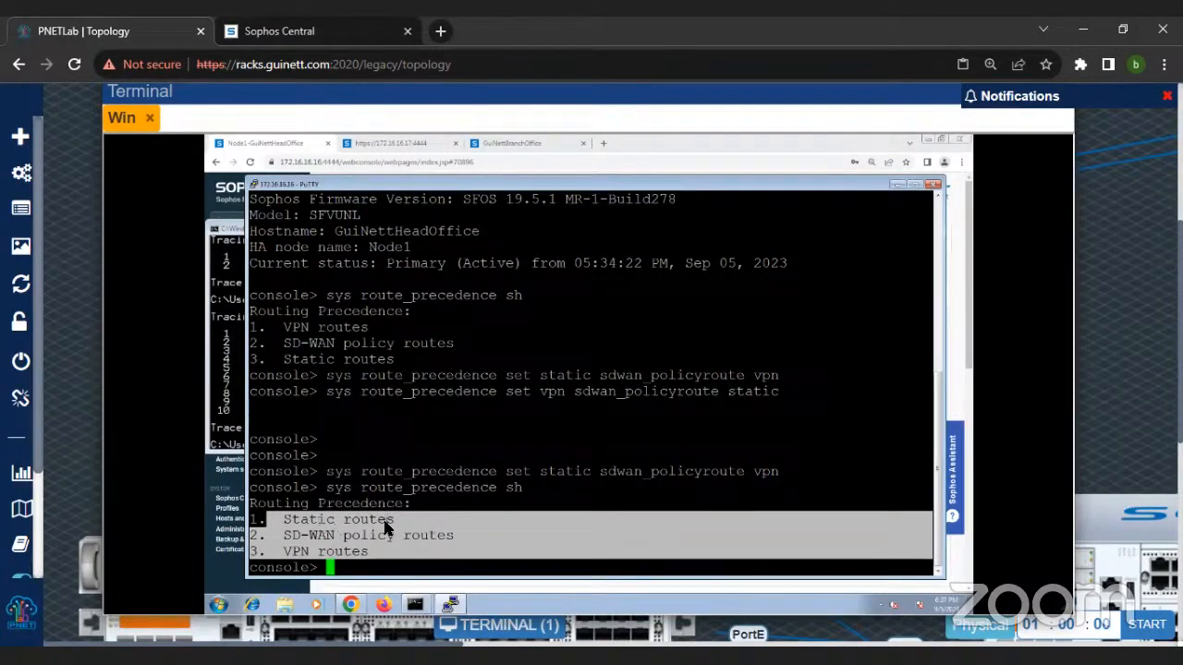
{"action": "left_click_drag", "start_coordinate": [284, 535], "coordinate": [380, 555]}
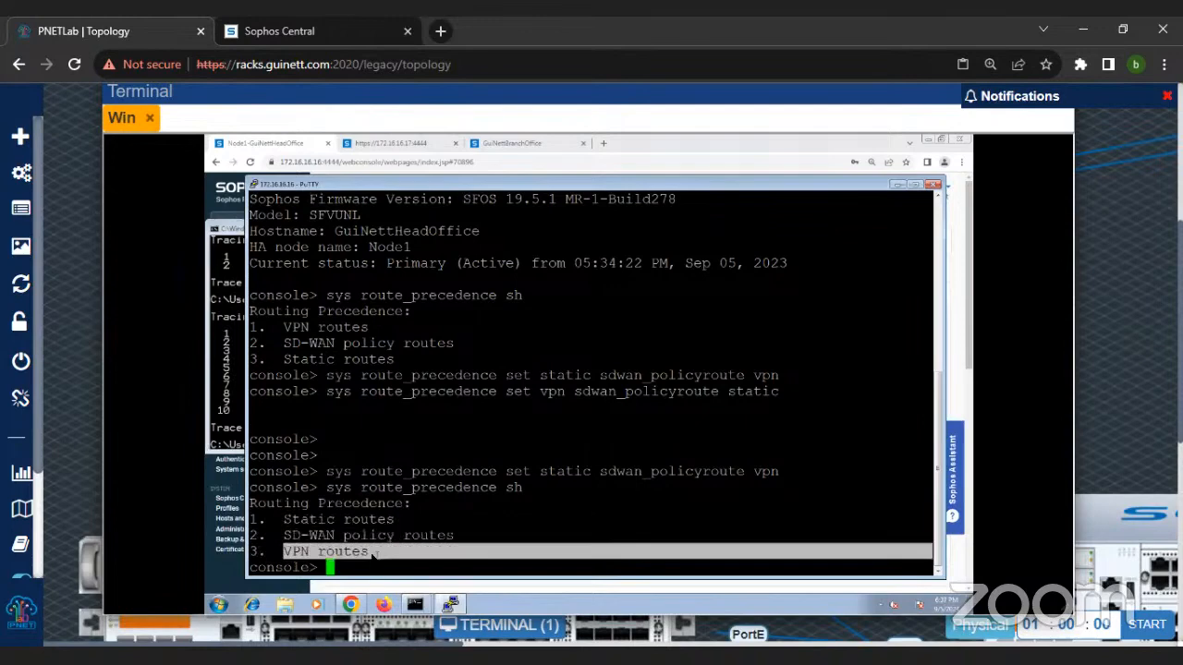
Step: Repeat the traceroute to 172.16.17.16 with static routes placed first
{"action": "left_click", "coordinate": [242, 412]}
{"action": "key", "text": "Up"}
{"action": "key", "text": "Return"}
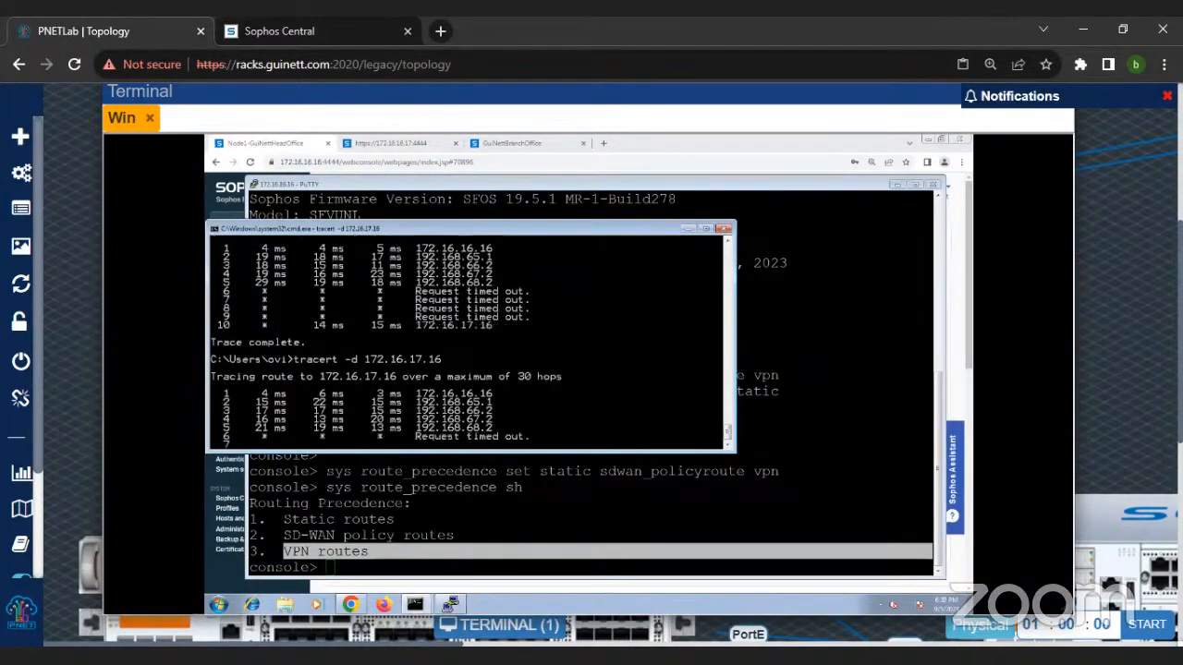
Step: Switch to the second command prompt window and ping 172.16.17.16
{"action": "left_click", "coordinate": [415, 606]}
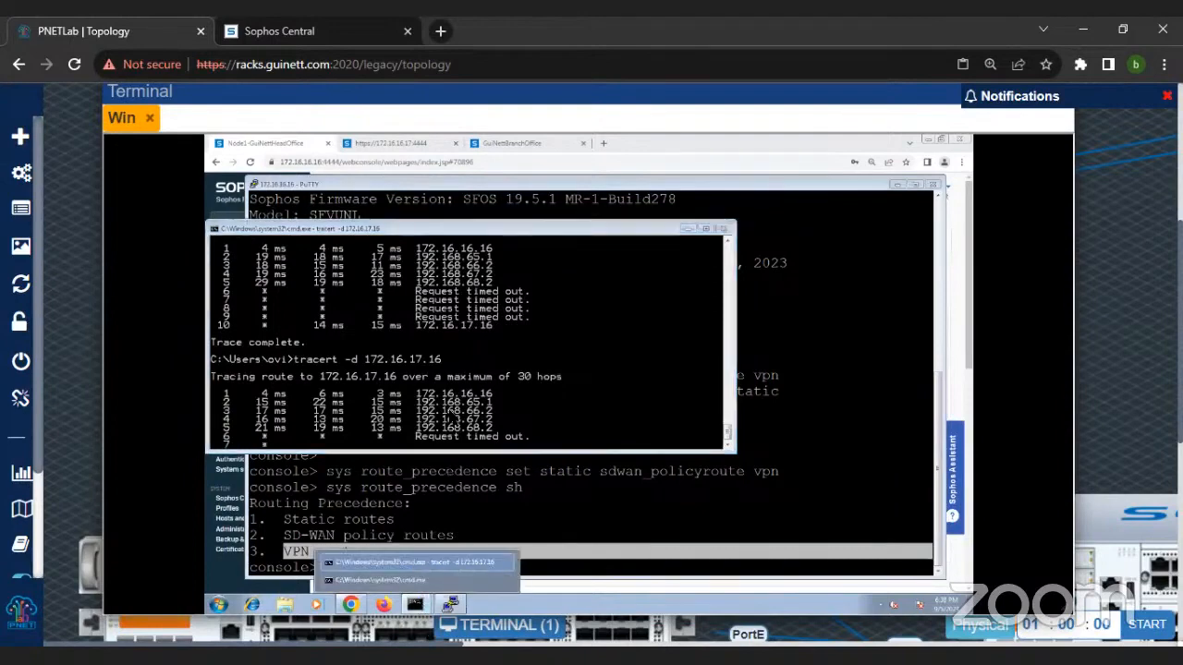
{"action": "left_click", "coordinate": [454, 423]}
{"action": "left_click", "coordinate": [416, 606]}
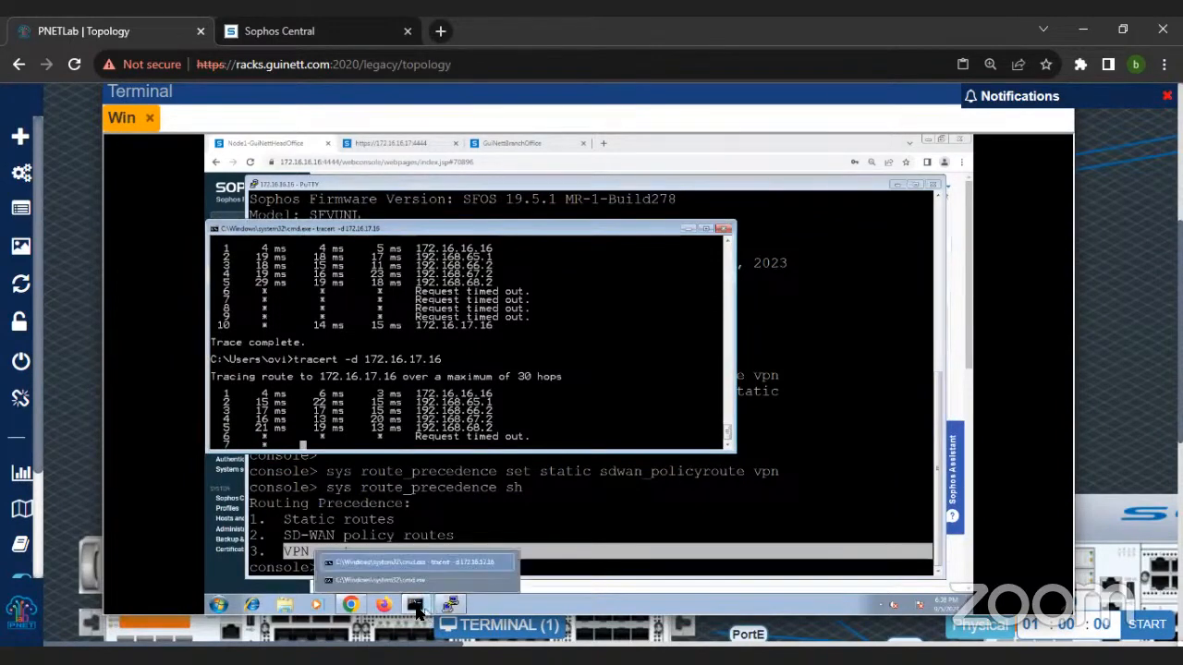
{"action": "left_click", "coordinate": [416, 580]}
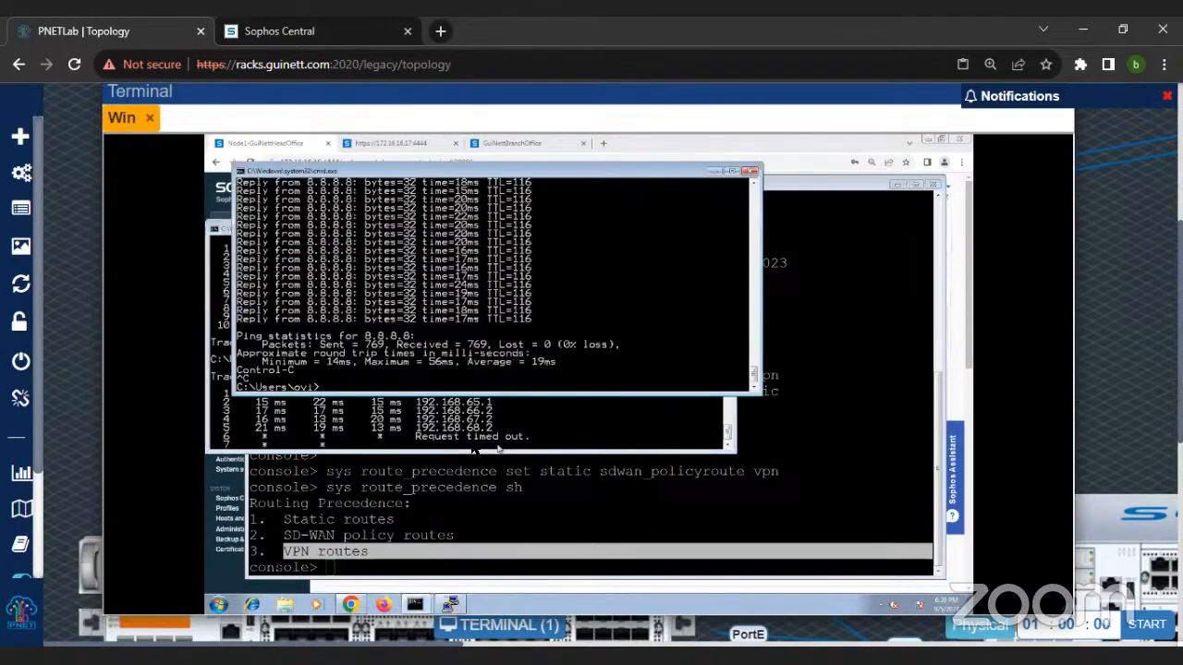
{"action": "type", "text": "ping 172.16.16.16"}
{"action": "key", "text": "BackSpace"}
{"action": "key", "text": "BackSpace"}
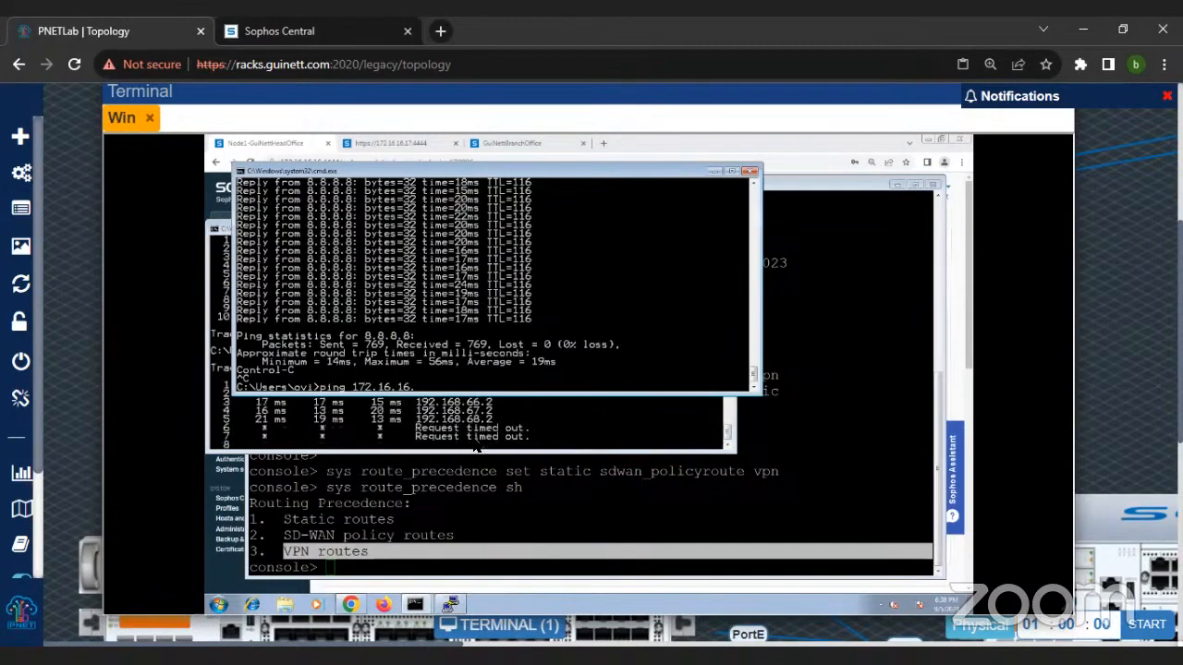
{"action": "key", "text": "BackSpace"}
{"action": "type", "text": "7.16"}
{"action": "key", "text": "Return"}
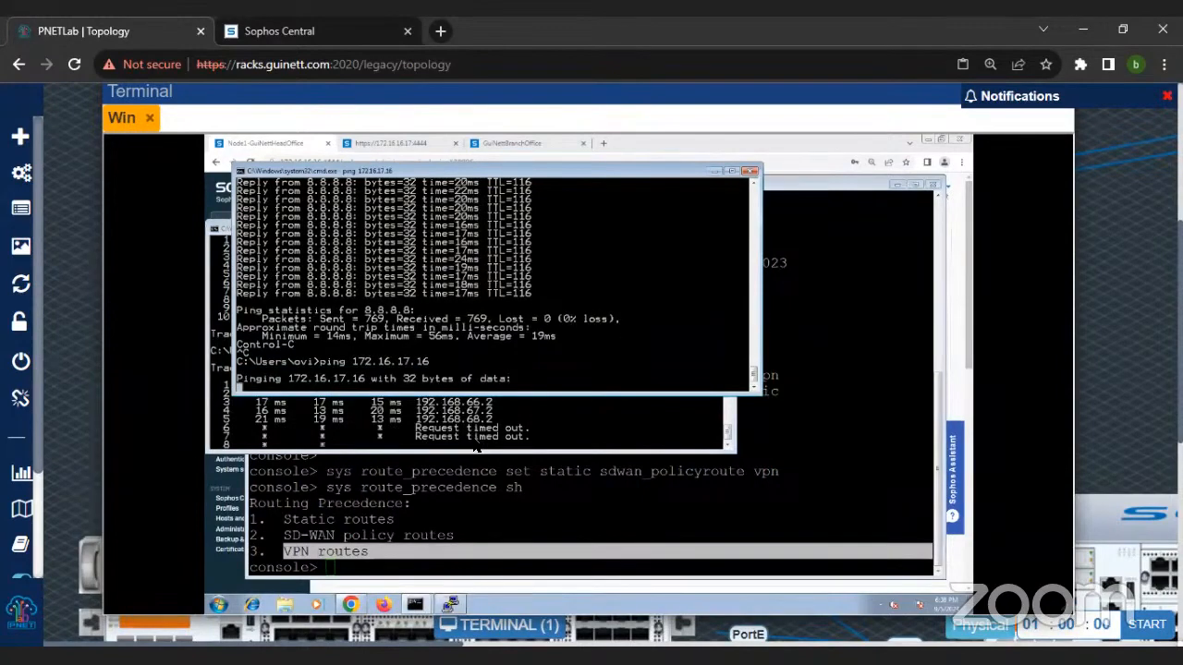
Step: Set the firewall console's route precedence to VPN, SD-WAN policy routes and static, using sys route_precedence set vpn sdwan_policyroute static
{"action": "left_click", "coordinate": [457, 507]}
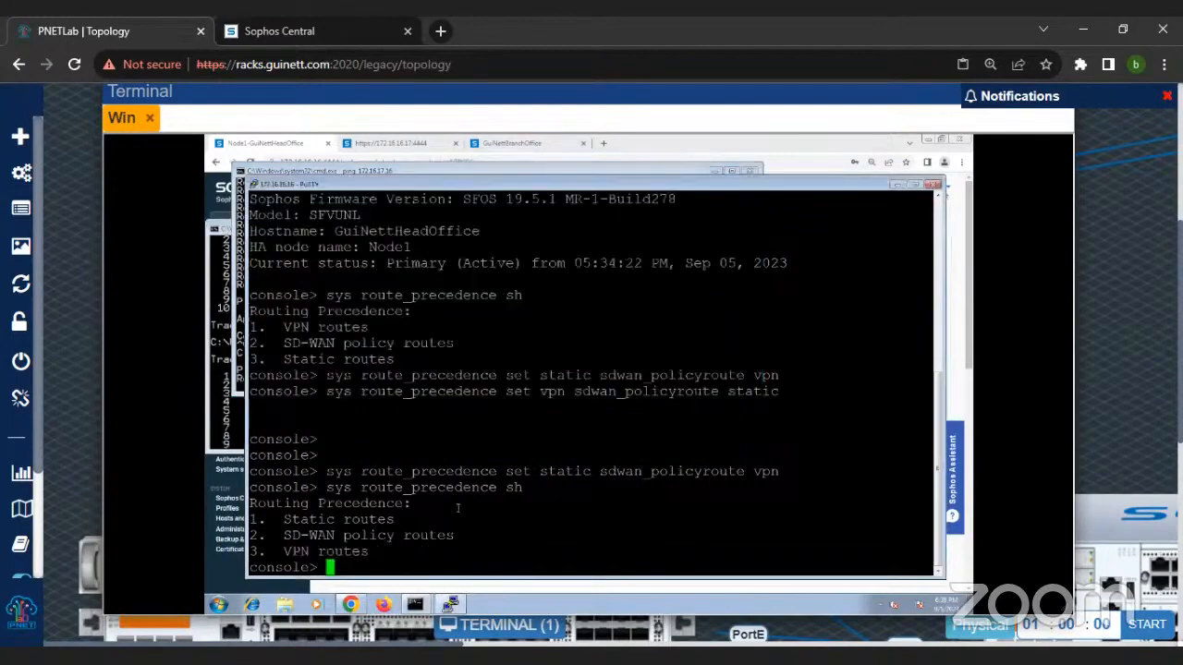
{"action": "type", "text": "sys route_precedence set vpn "}
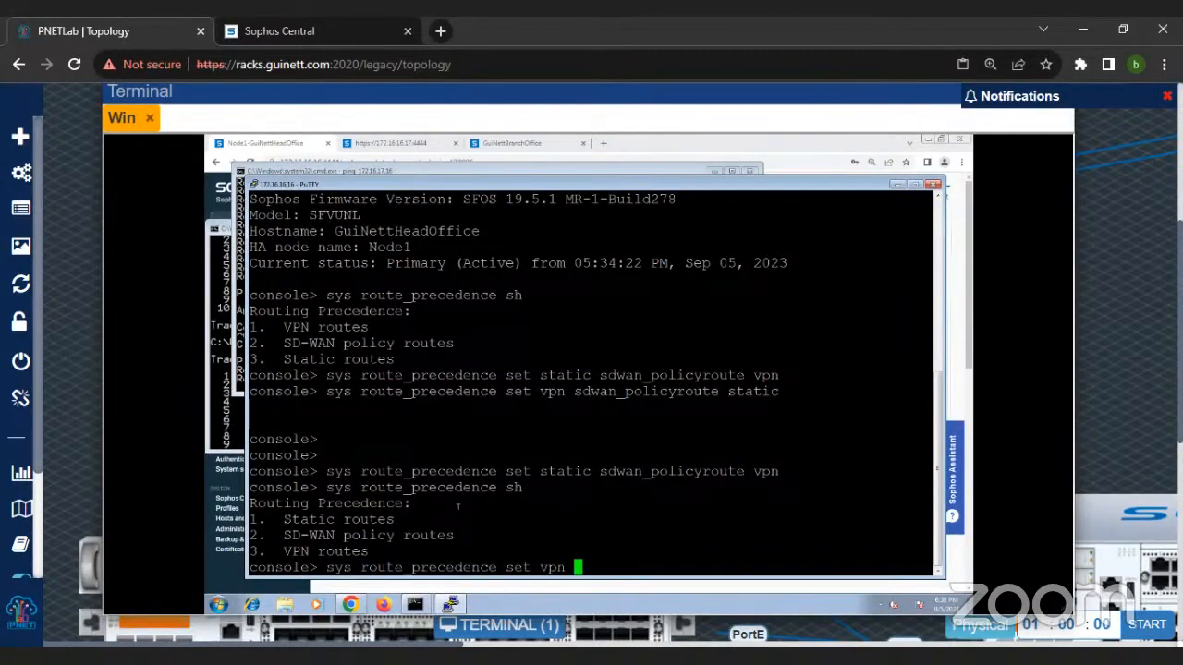
{"action": "type", "text": "sdwan_policyroute static"}
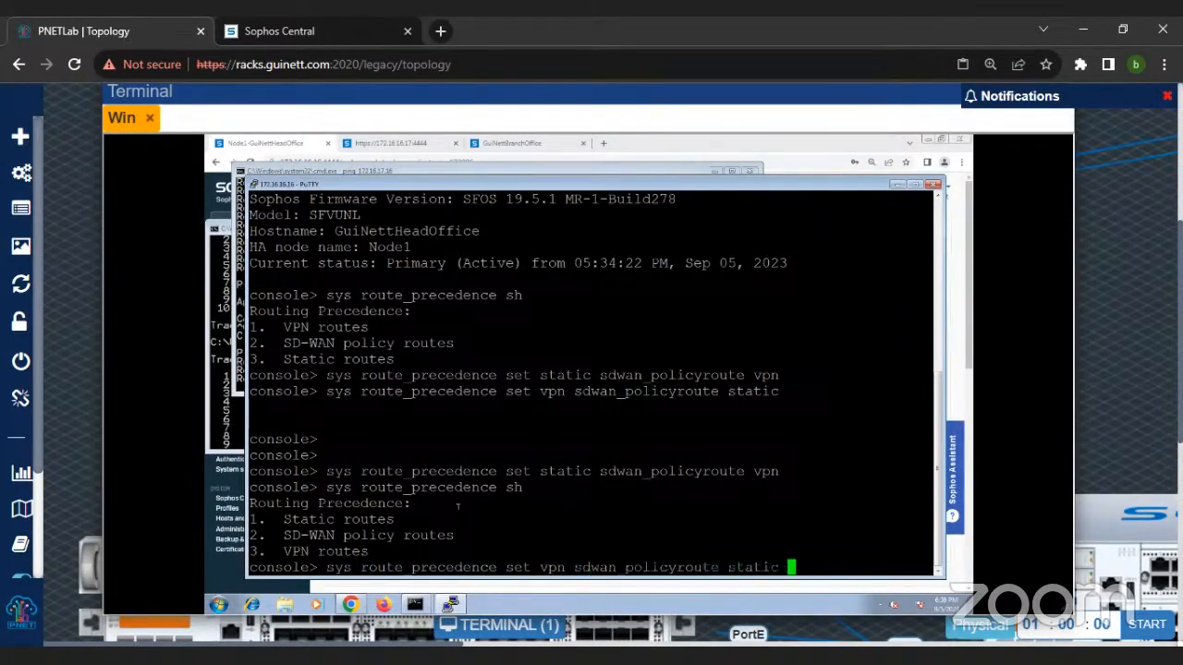
{"action": "key", "text": "Return"}
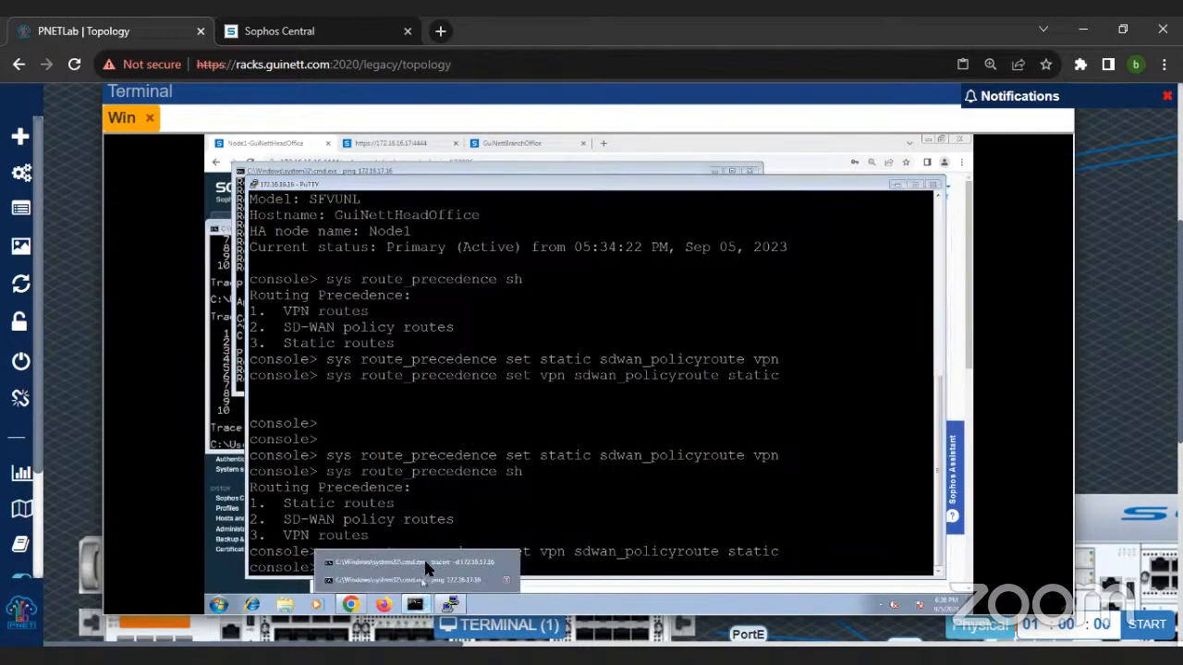
Step: Repeat the ping to 172.16.17.16 in the second command prompt window with VPN routes placed first
{"action": "left_click", "coordinate": [423, 560]}
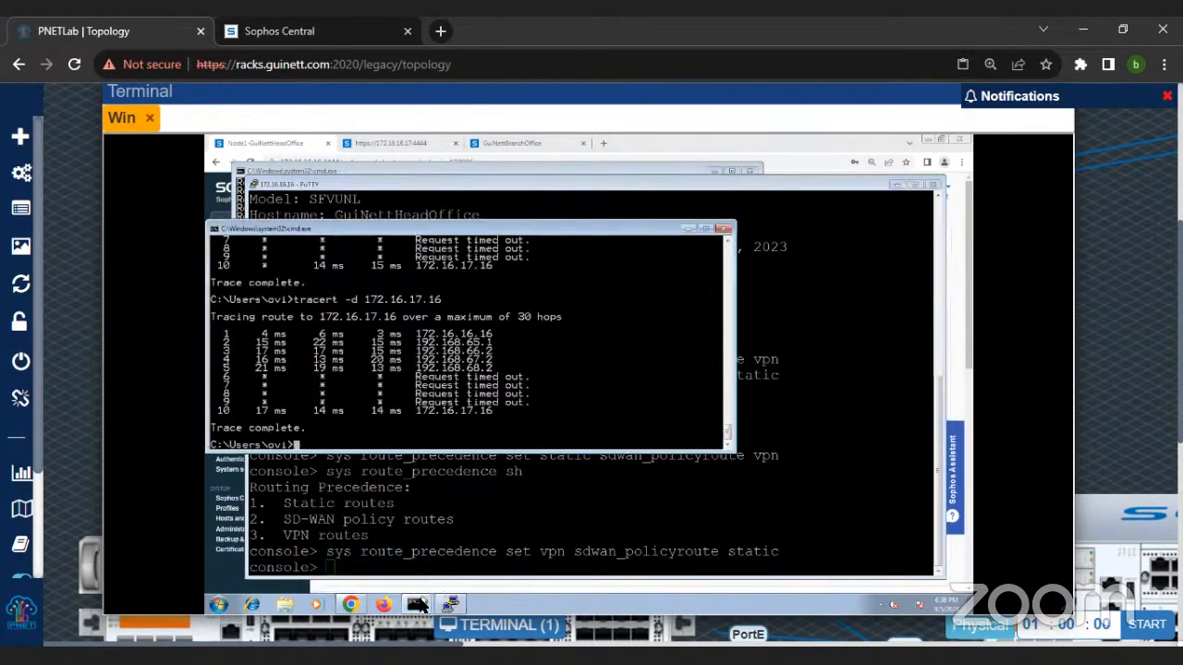
{"action": "left_click", "coordinate": [423, 577]}
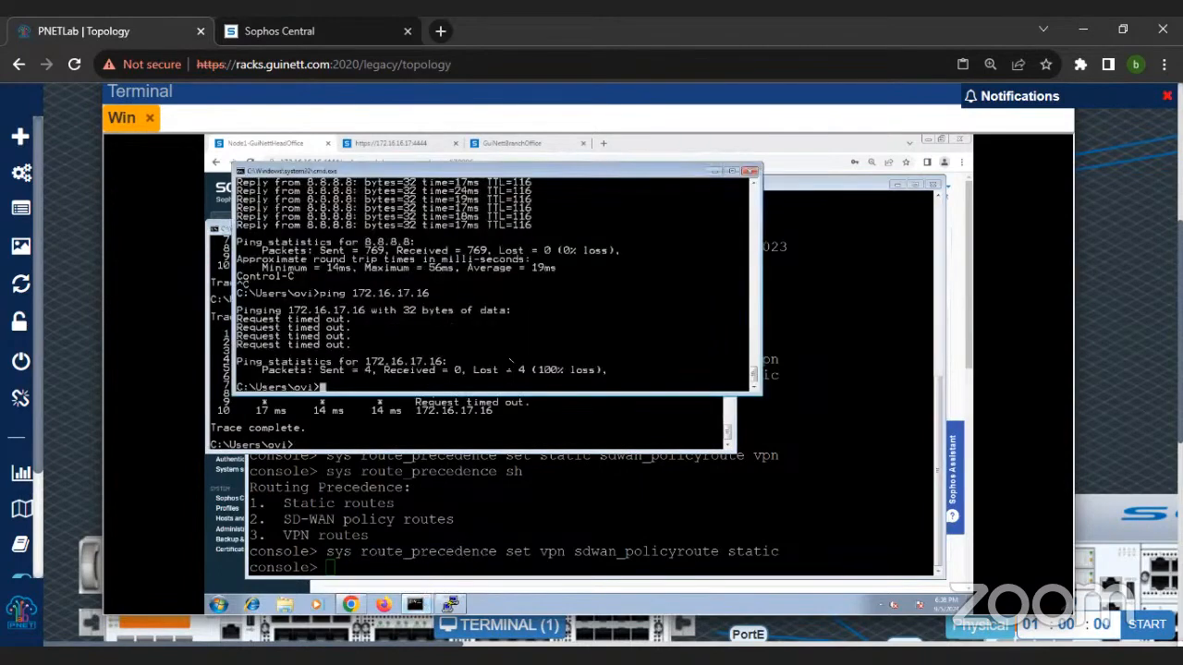
{"action": "key", "text": "Up"}
{"action": "key", "text": "Return"}
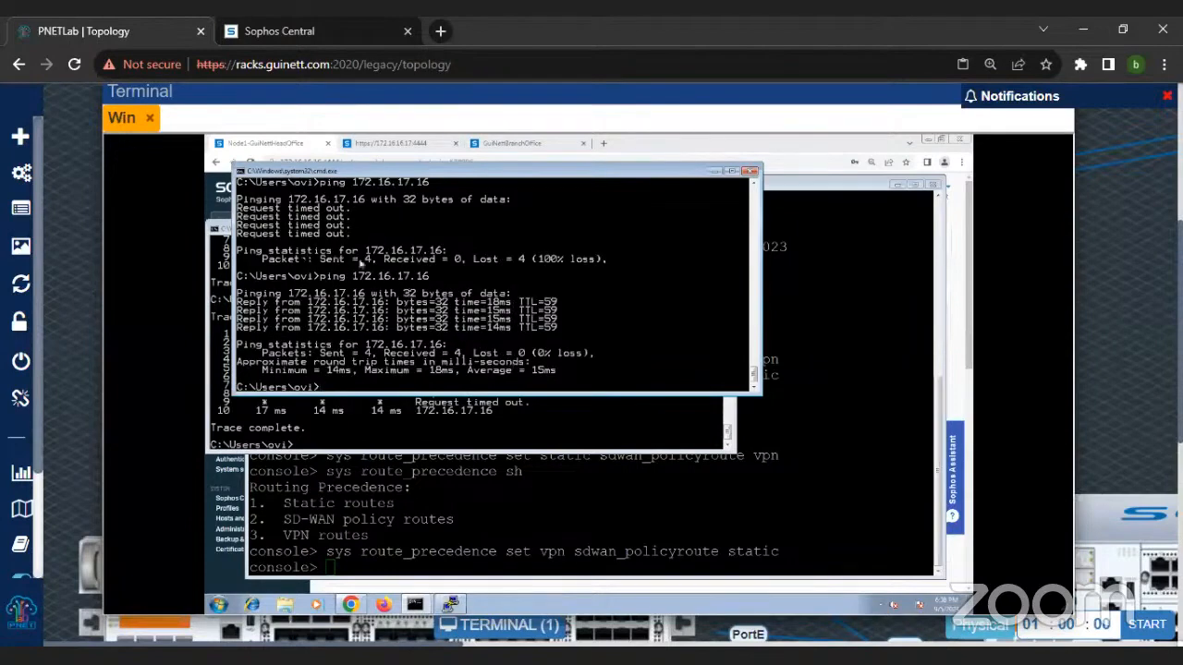
Step: Run tracert -d 172.16.17.16 again in the first command prompt window to check the path under VPN-first precedence
{"action": "left_click", "coordinate": [446, 433]}
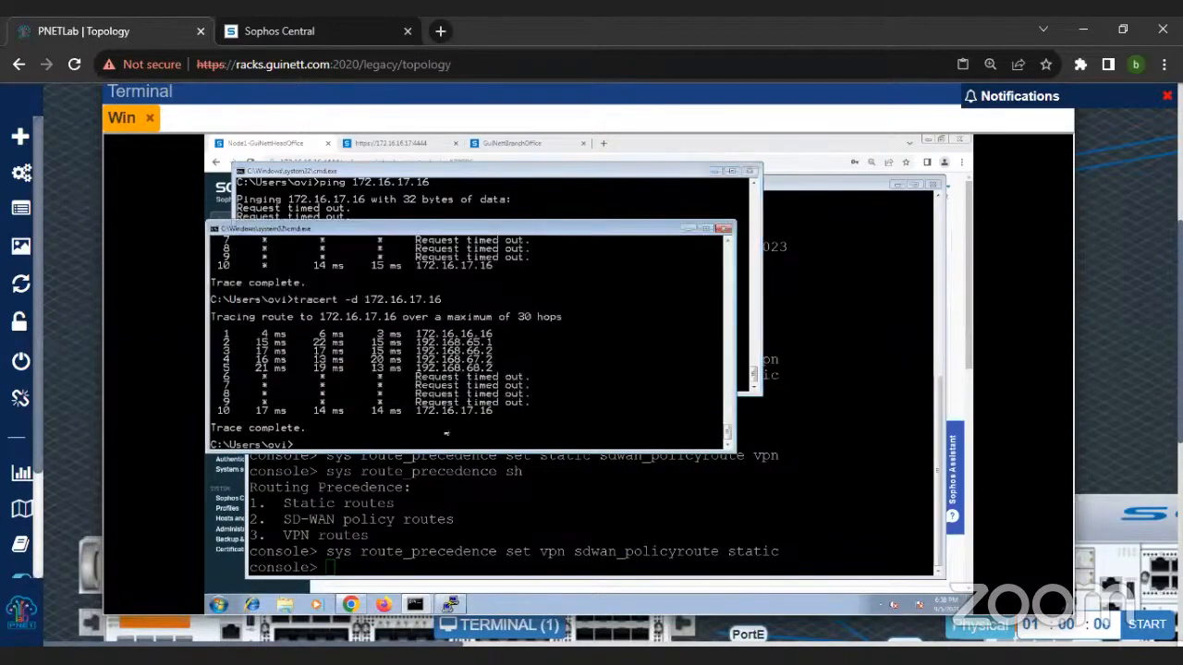
{"action": "key", "text": "Up"}
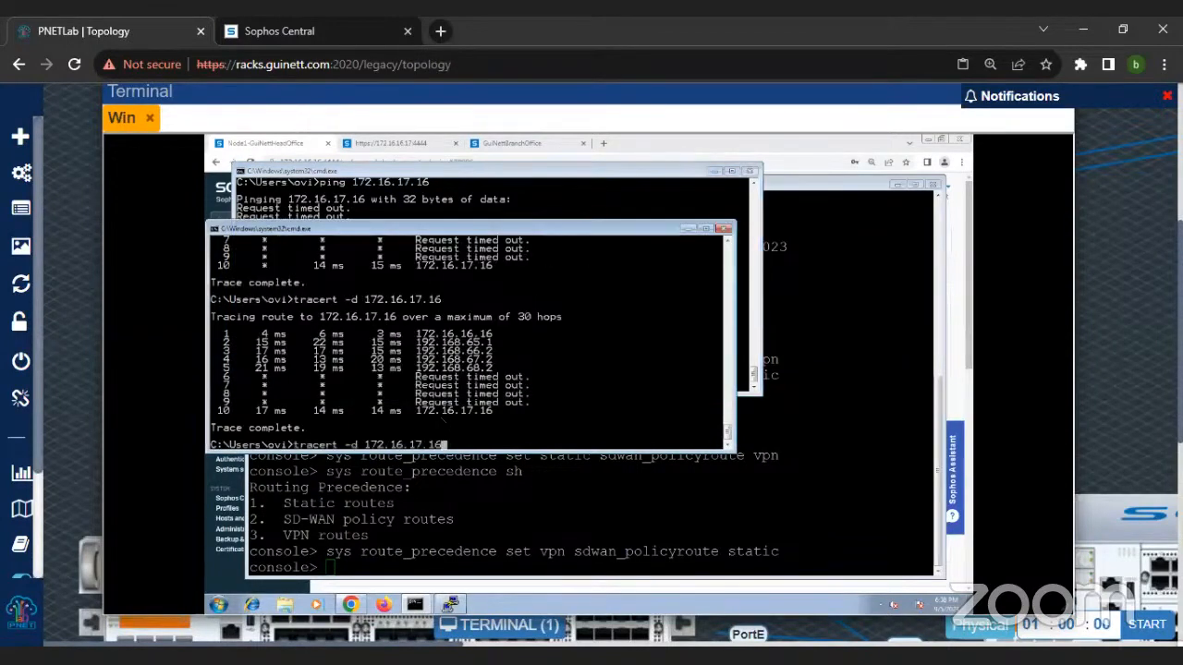
{"action": "key", "text": "Return"}
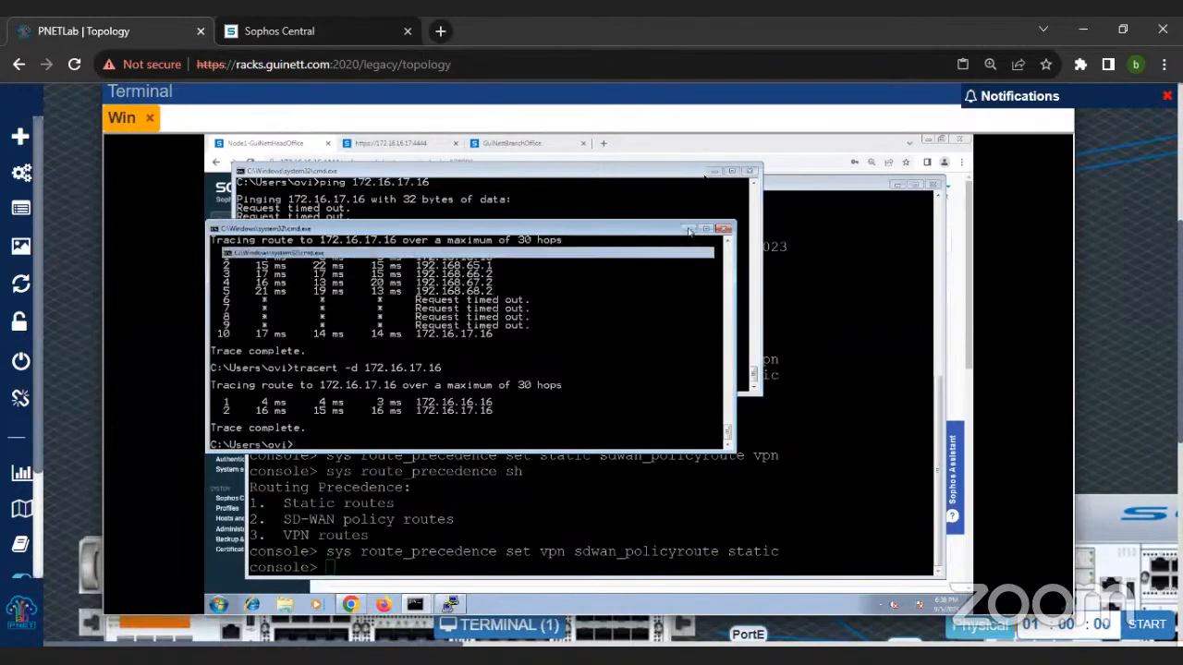
Step: Minimize the command prompt and console windows, then reload the firewall's routing information and expand the RIP routes
{"action": "left_click", "coordinate": [709, 179]}
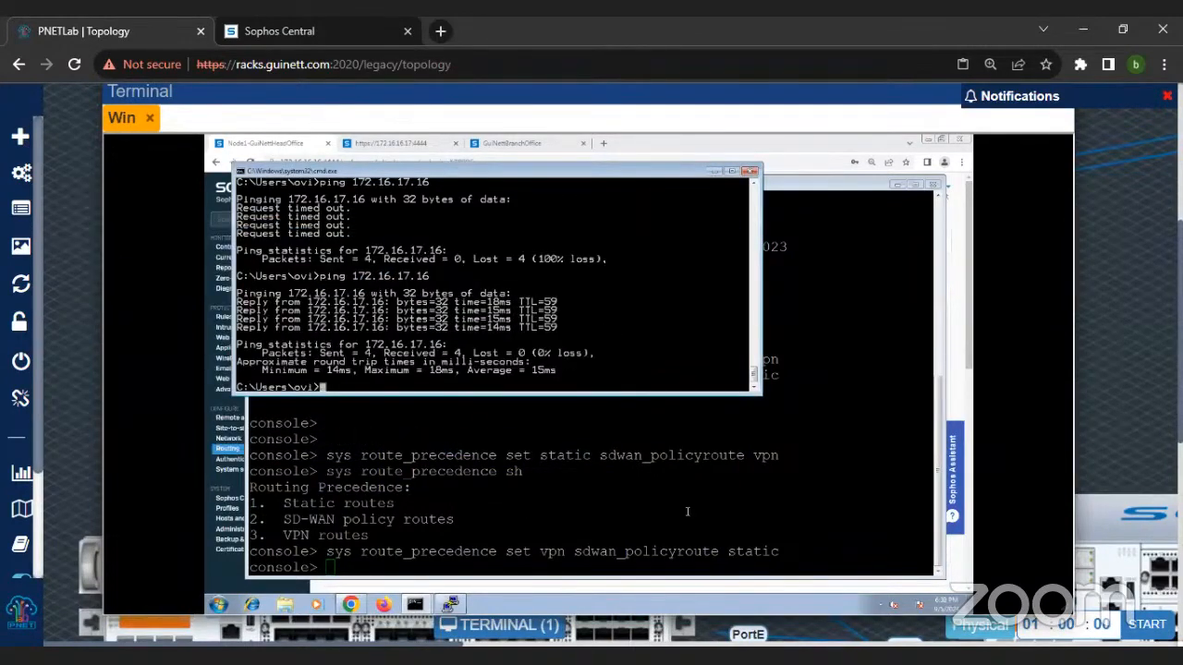
{"action": "left_click", "coordinate": [635, 521]}
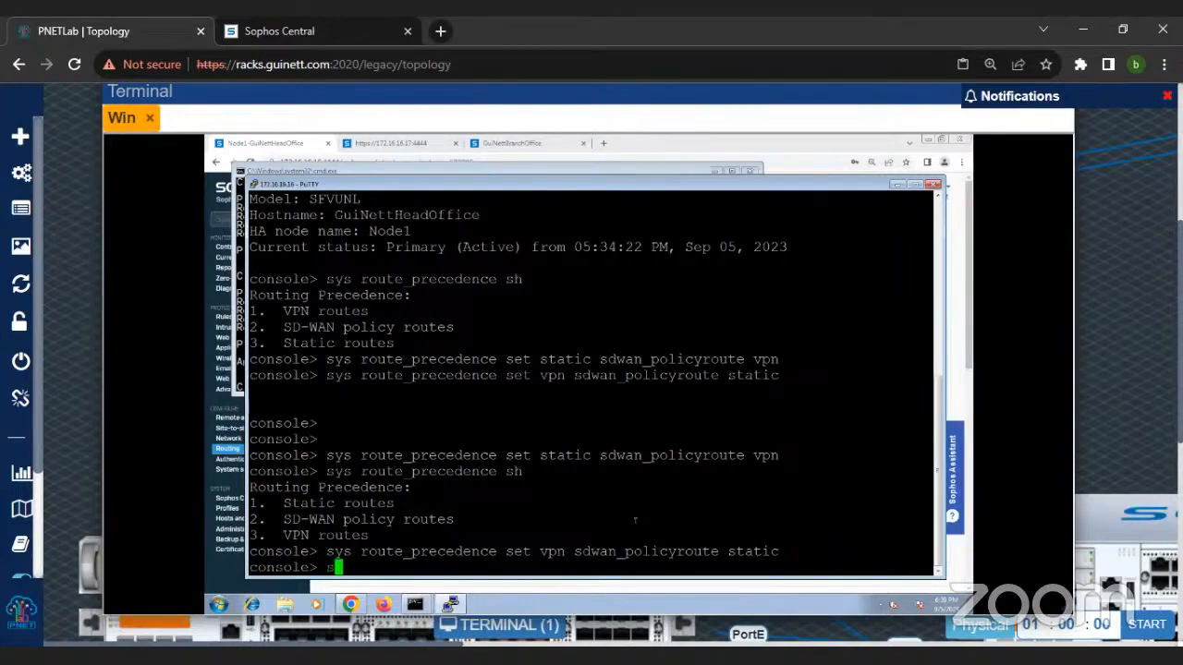
{"action": "left_click", "coordinate": [896, 184]}
{"action": "left_click", "coordinate": [715, 174]}
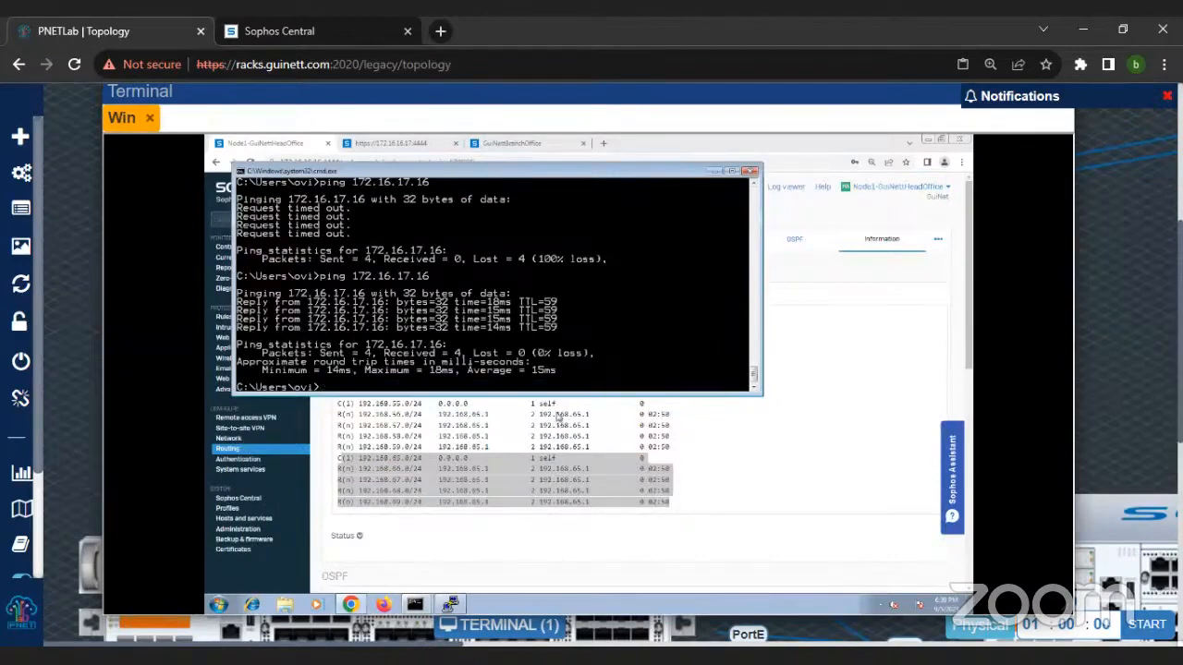
{"action": "left_click", "coordinate": [886, 240]}
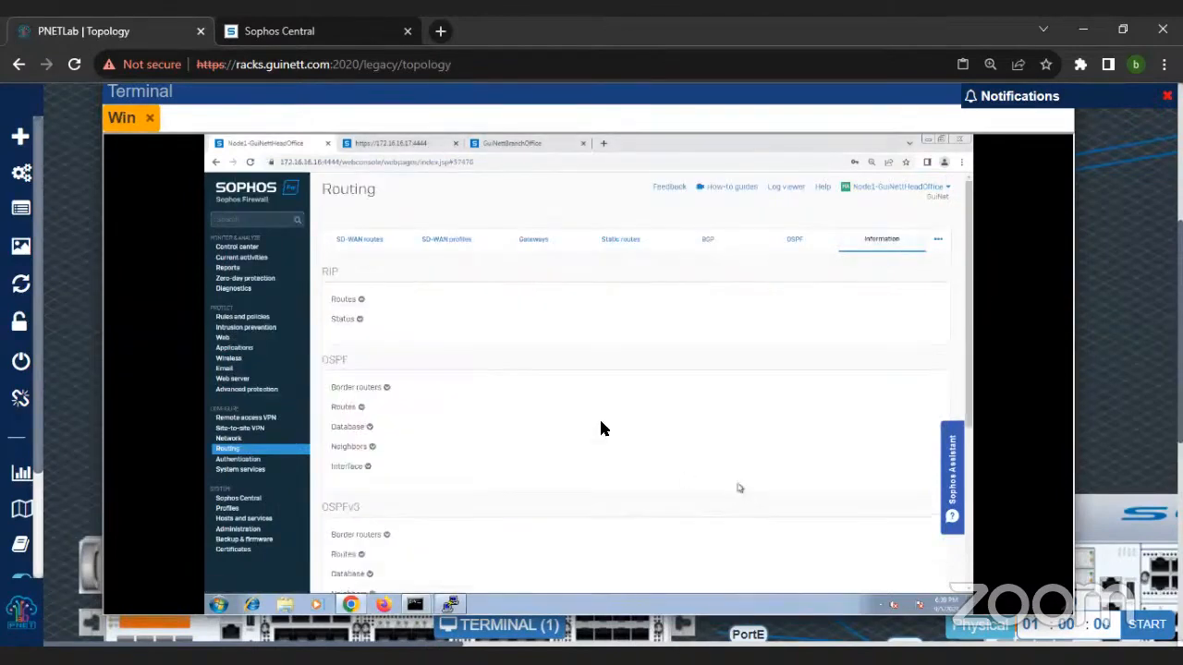
{"action": "left_click", "coordinate": [360, 300]}
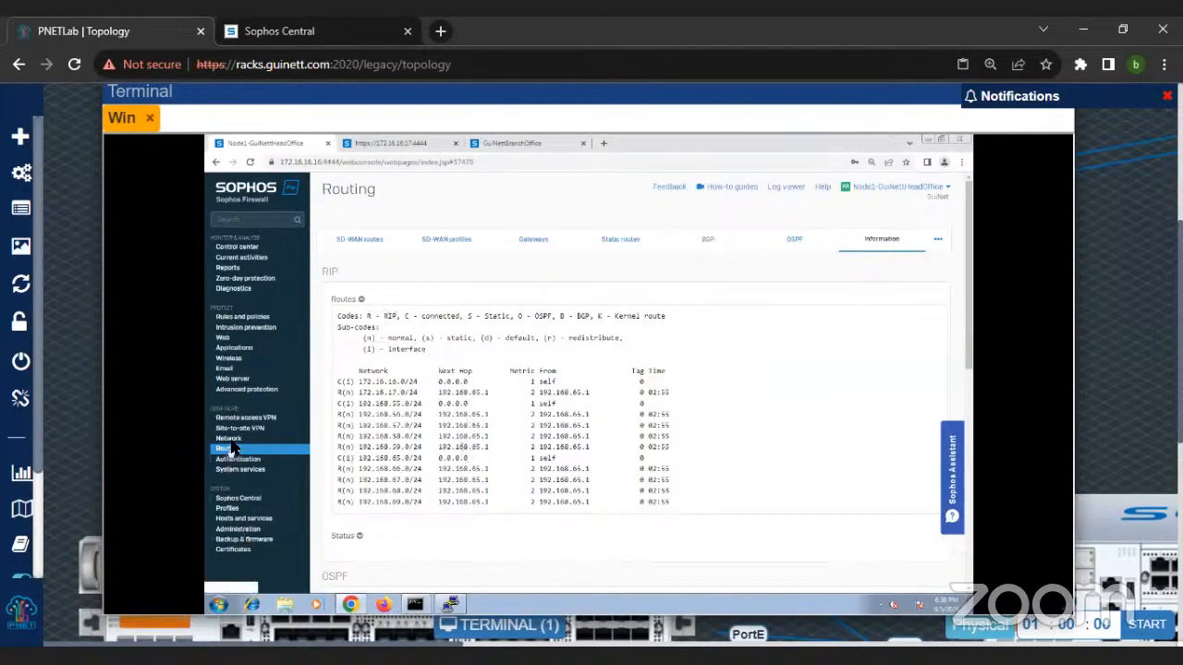
Step: Review the head office firewall's gateways, SD-WAN profiles and SD-WAN routes, including the current routing precedence notice
{"action": "left_click", "coordinate": [532, 240]}
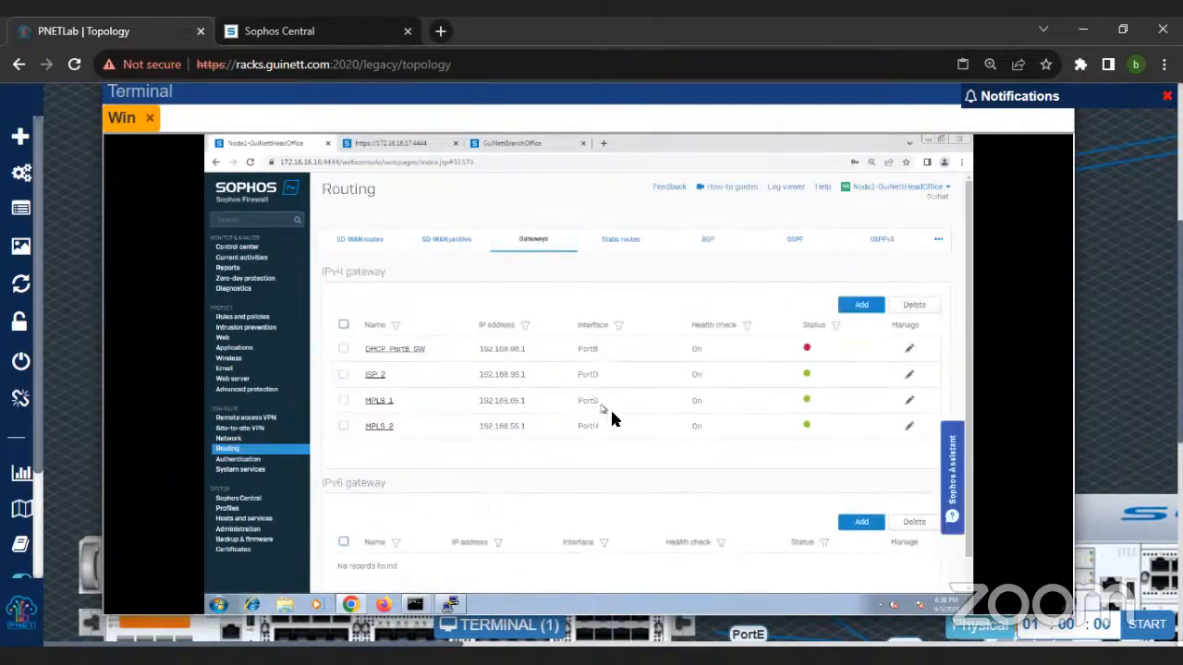
{"action": "left_click", "coordinate": [450, 246]}
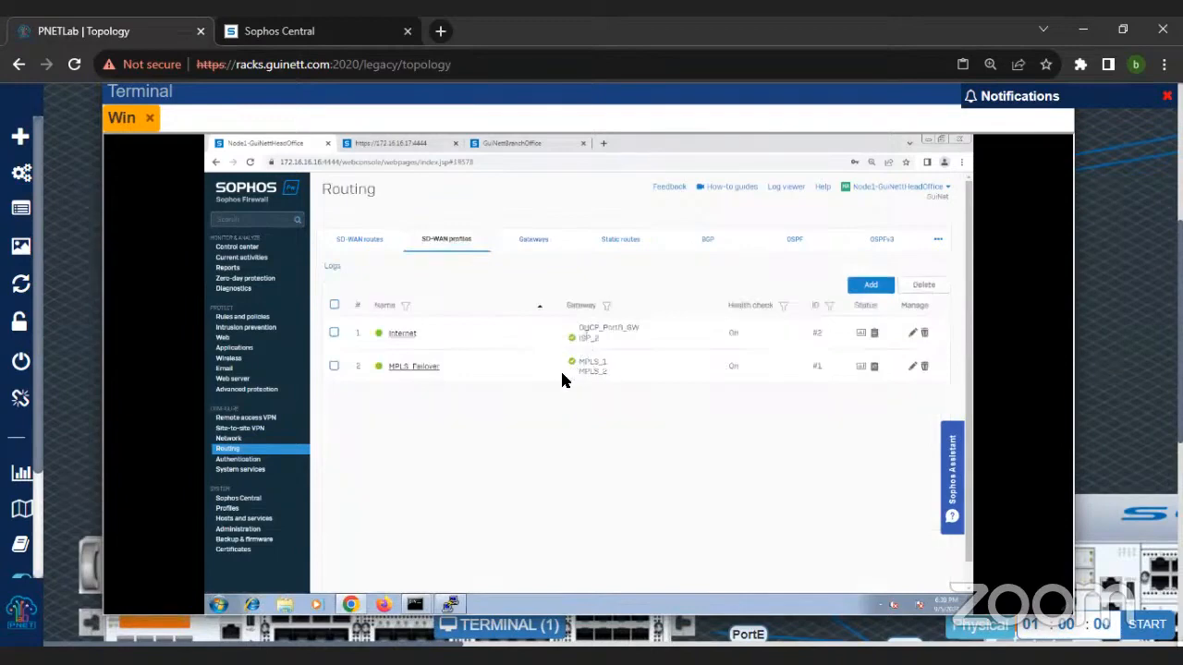
{"action": "left_click", "coordinate": [359, 239]}
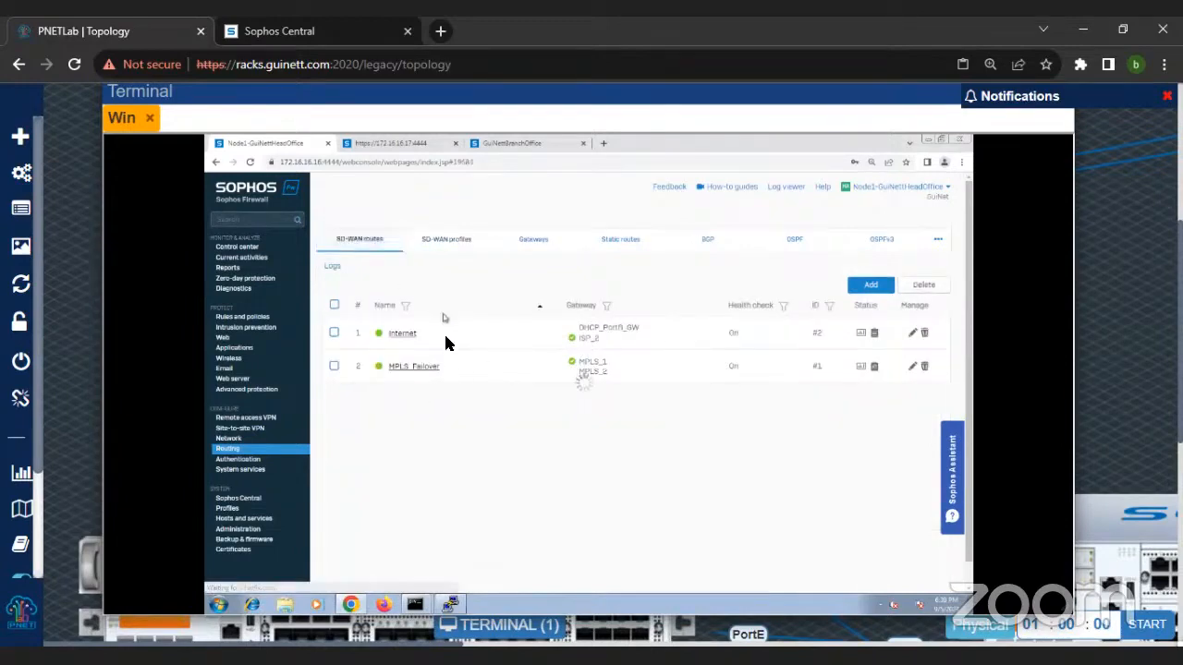
Step: Return to the PuTTY console and put static routes first with sys route_precedence set static sdwan_policyroute vpn
{"action": "left_click", "coordinate": [451, 606]}
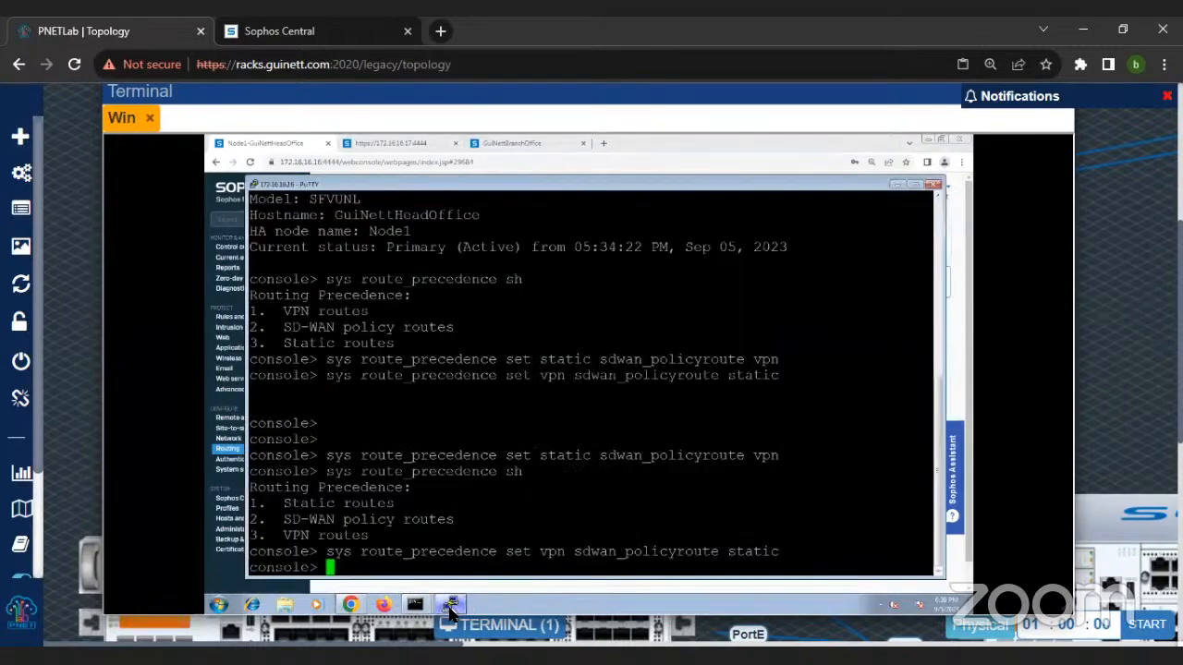
{"action": "left_click", "coordinate": [450, 607]}
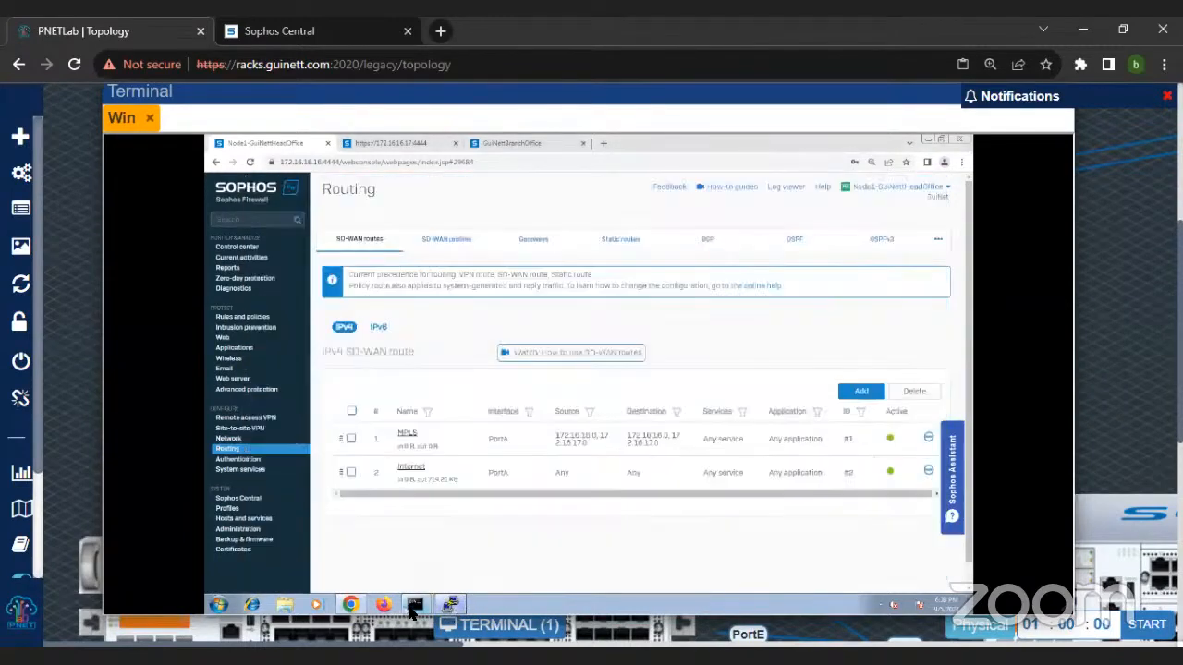
{"action": "mouse_move", "coordinate": [413, 609]}
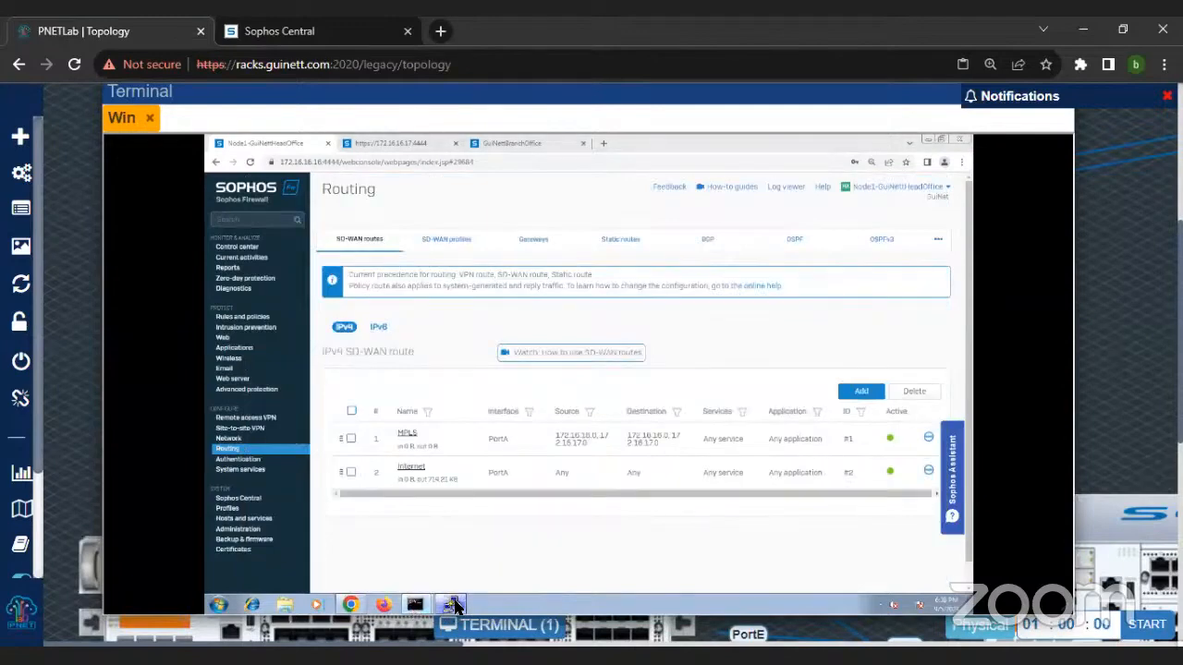
{"action": "left_click", "coordinate": [453, 606]}
{"action": "type", "text": "sys route_precedence "}
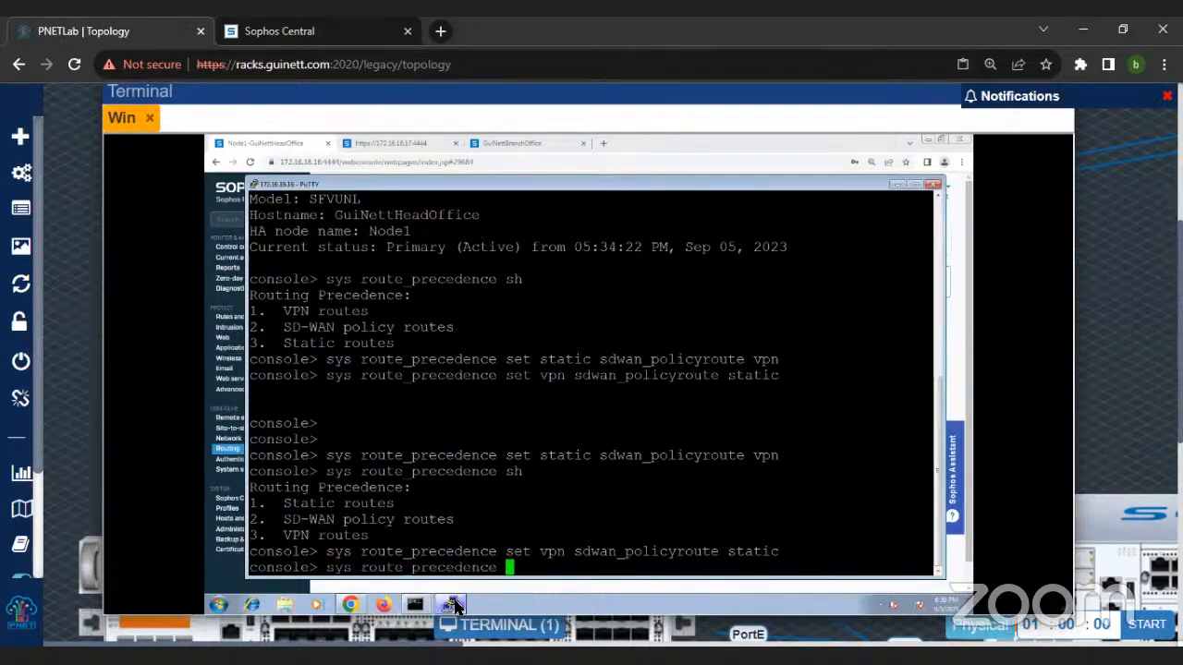
{"action": "type", "text": "st"}
{"action": "key", "text": "Tab"}
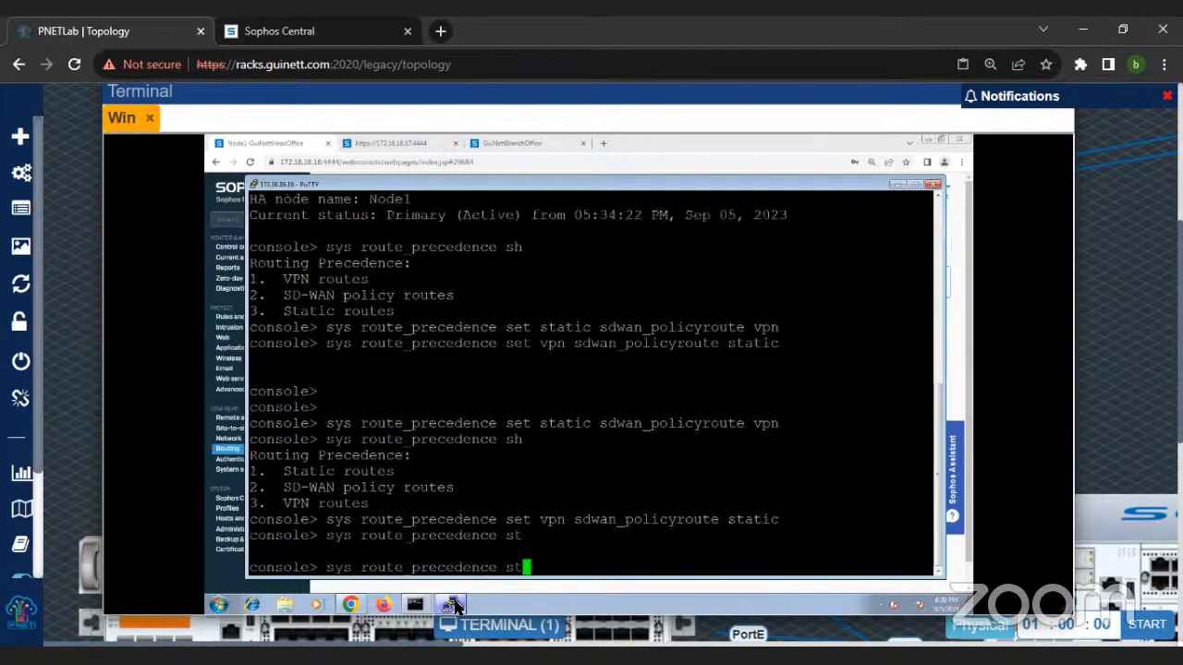
{"action": "key", "text": "BackSpace"}
{"action": "key", "text": "BackSpace"}
{"action": "type", "text": "set st"}
{"action": "key", "text": "Tab"}
{"action": "type", "text": "sd"}
{"action": "key", "text": "Tab"}
{"action": "type", "text": "vpn"}
{"action": "key", "text": "Return"}
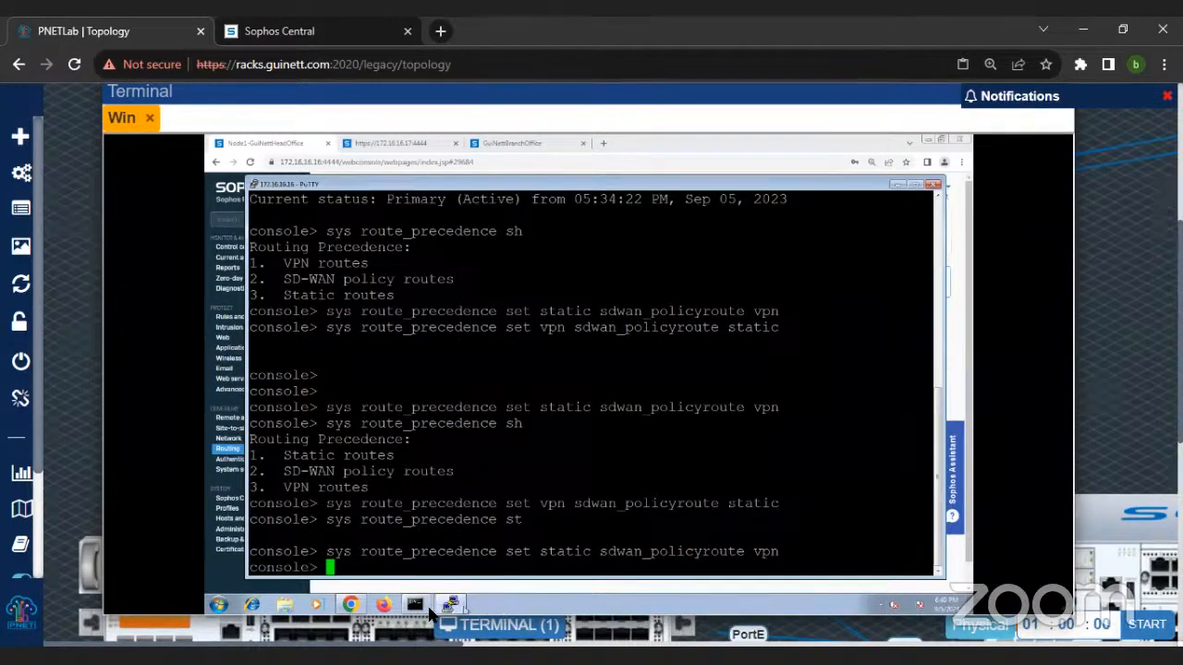
Step: Trace the route to 172.16.17.16 without name resolution, with precedence switched back to static routes first
{"action": "left_click", "coordinate": [417, 606]}
{"action": "left_click", "coordinate": [431, 559]}
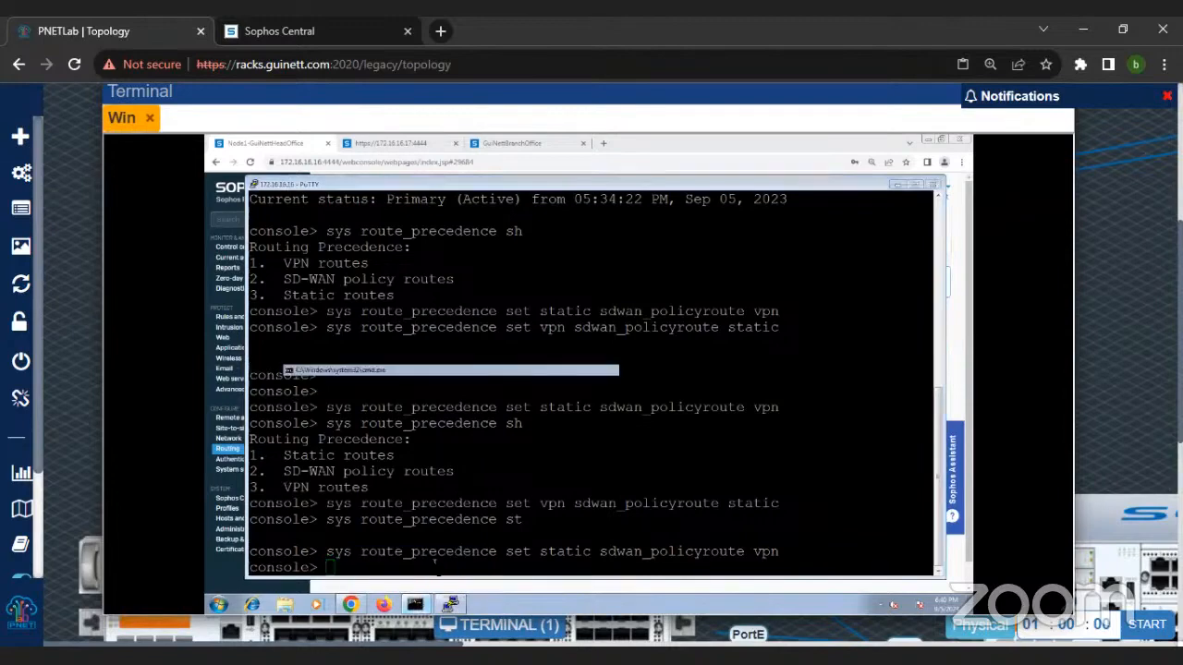
{"action": "key", "text": "Up"}
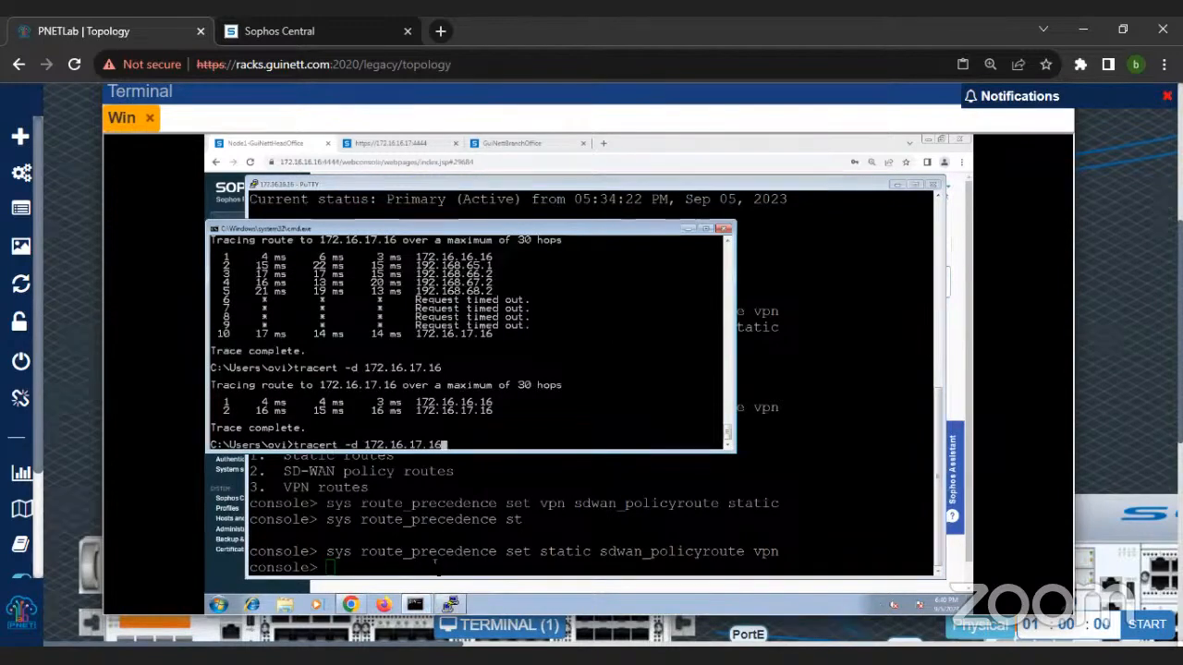
{"action": "key", "text": "Return"}
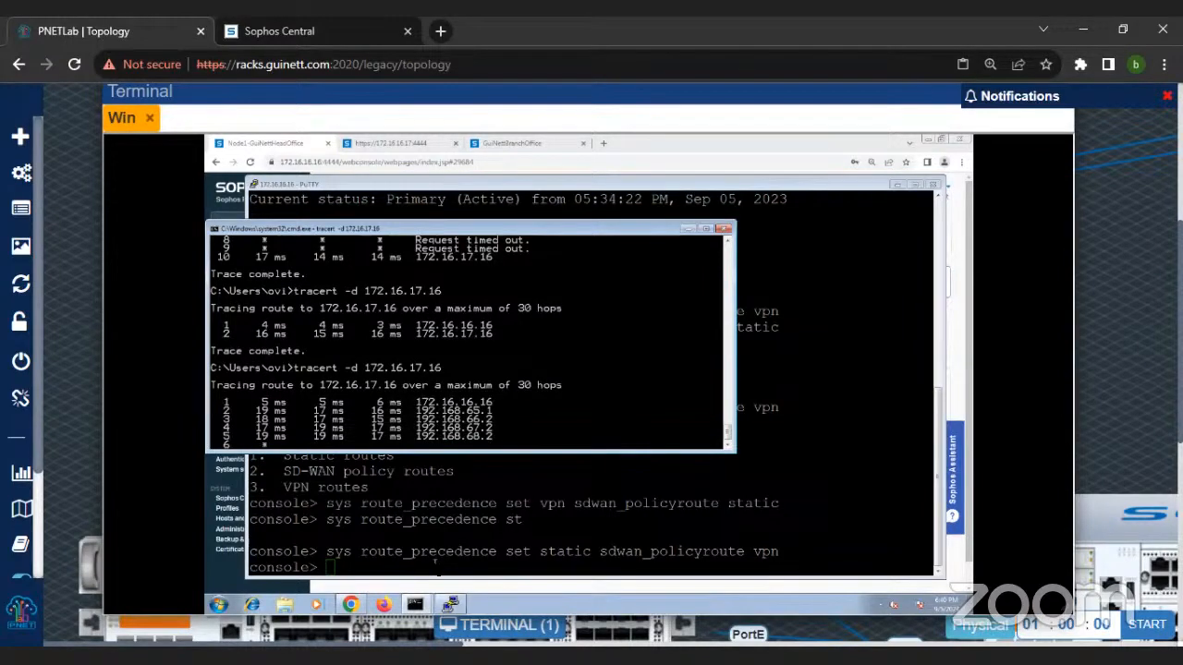
Step: Stop the running traceroute and start a continuous ping with ping 172.16.17.16 -t
{"action": "key", "text": "ctrl+c"}
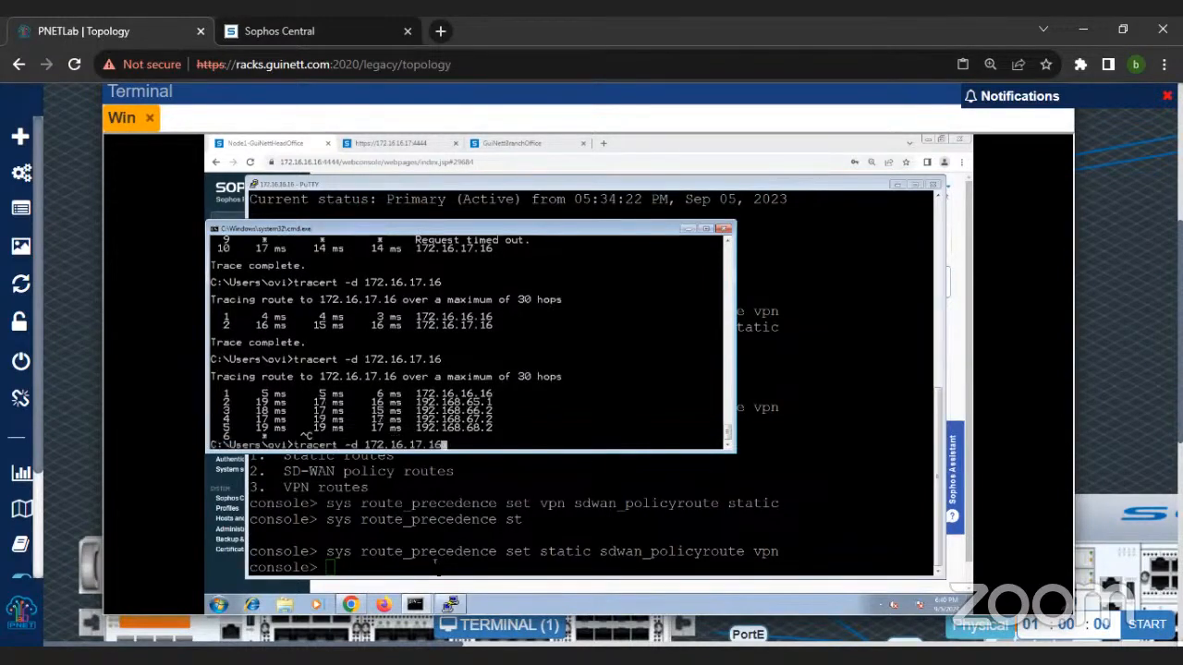
{"action": "type", "text": "ping 172.16.17.16 -t"}
{"action": "key", "text": "Return"}
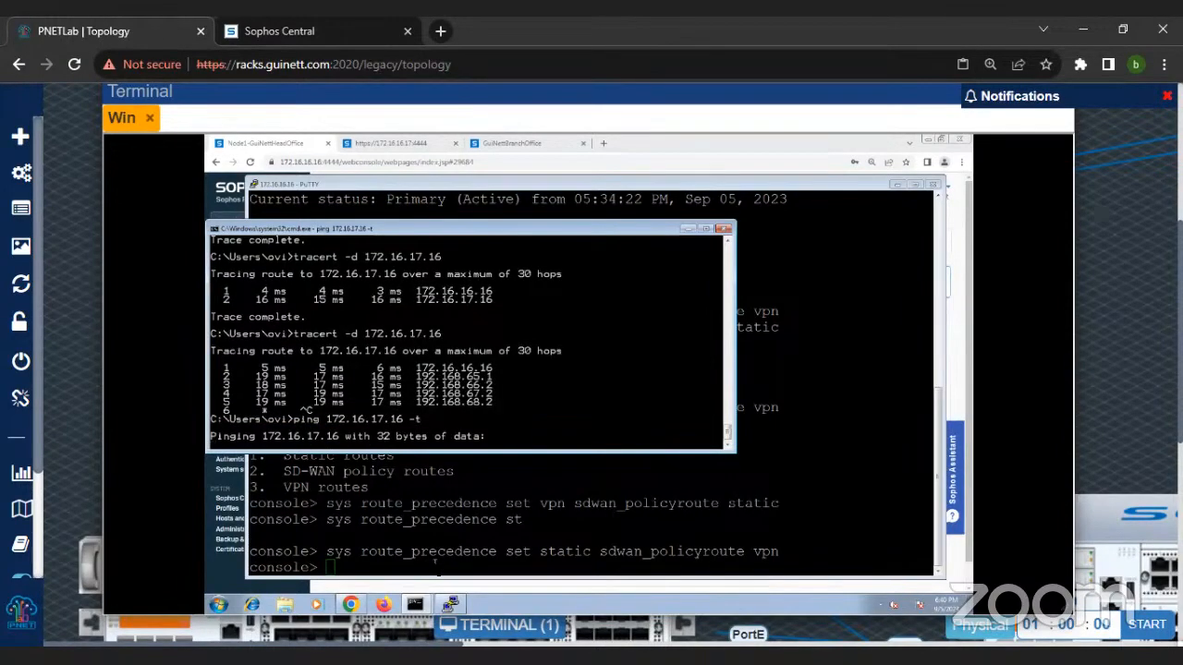
Step: Begin entering a sys route_precedence command in the firewall console with VPN ahead of SD-WAN
{"action": "left_click", "coordinate": [435, 563]}
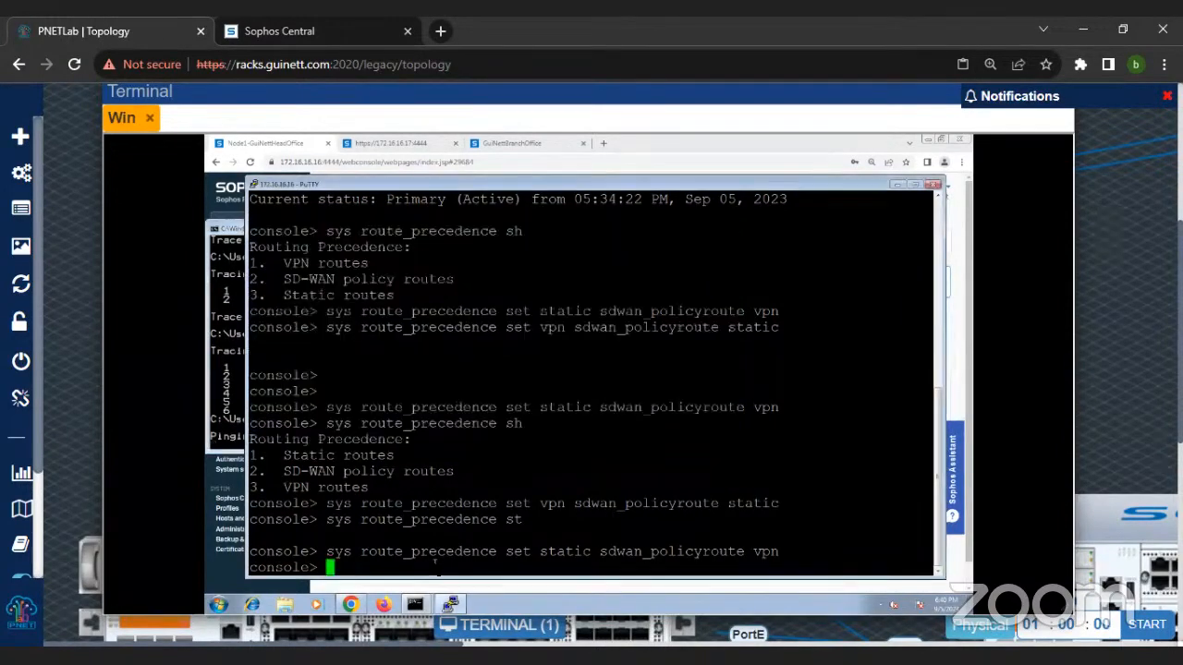
{"action": "type", "text": "sys route_precedence vpn sd"}
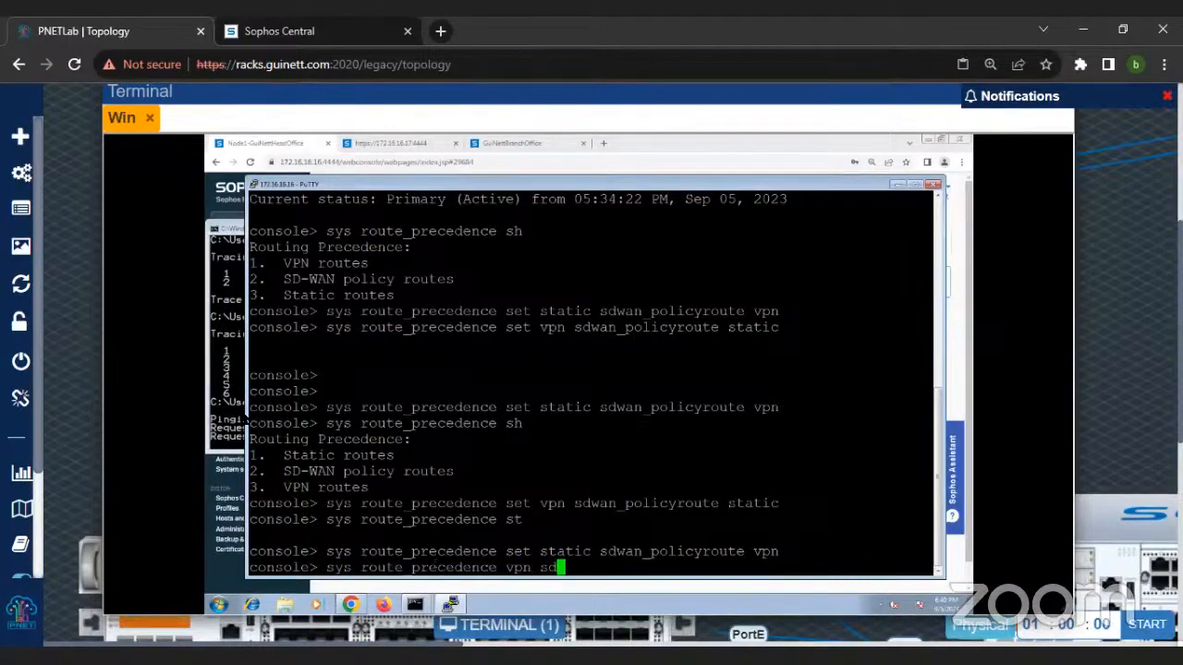
Step: Check the continuous ping to 172.16.17.16 in the command prompt windows and return to the PuTTY console
{"action": "left_click", "coordinate": [242, 412]}
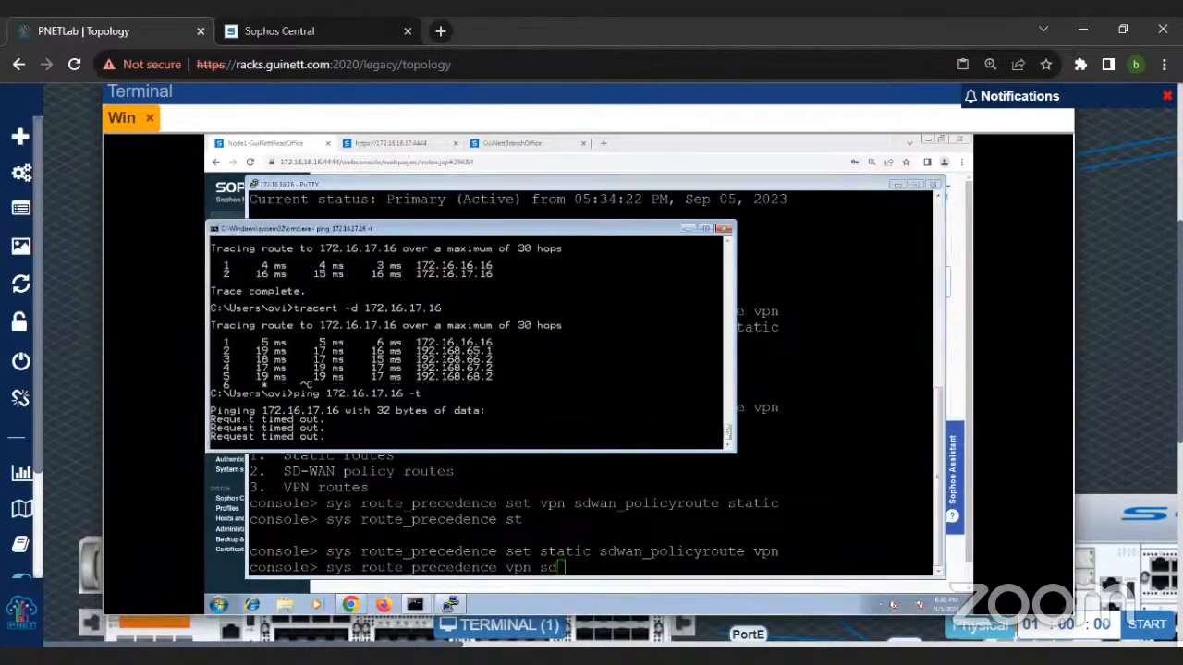
{"action": "left_click", "coordinate": [447, 605]}
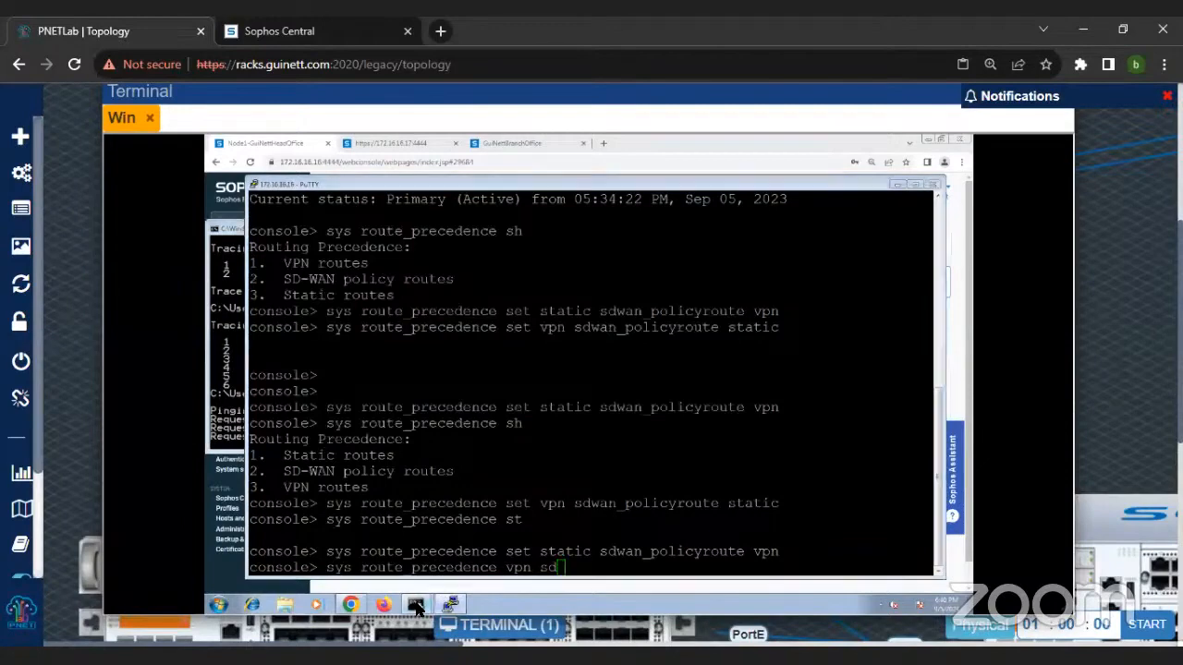
{"action": "left_click", "coordinate": [421, 602]}
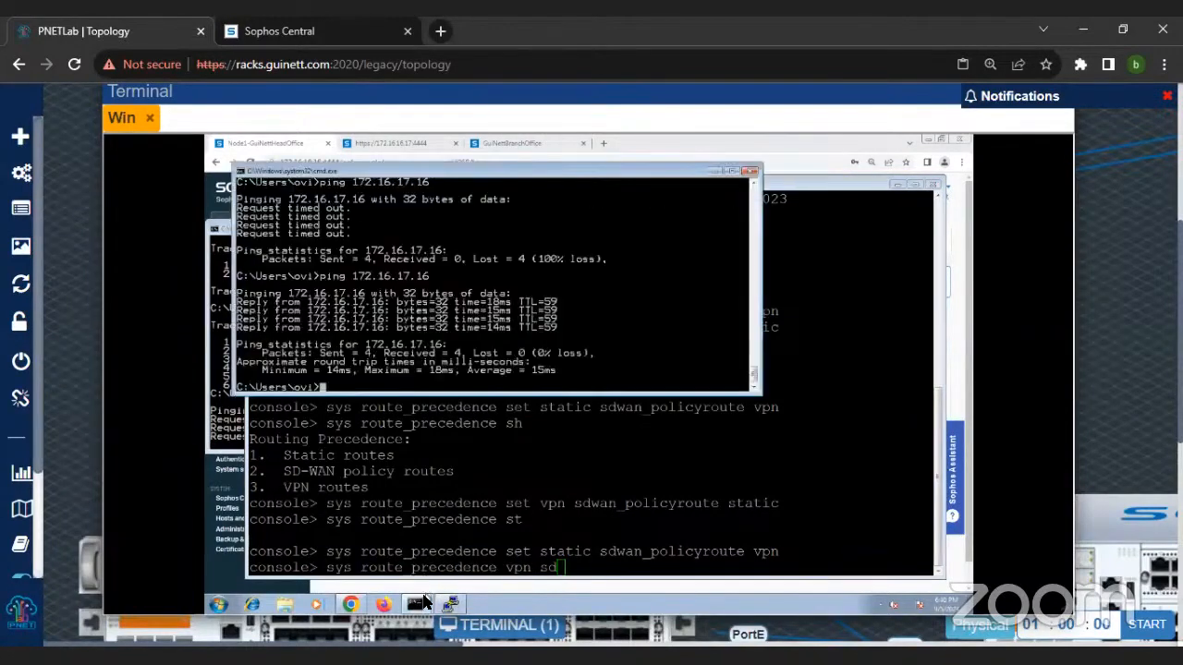
{"action": "mouse_move", "coordinate": [423, 598]}
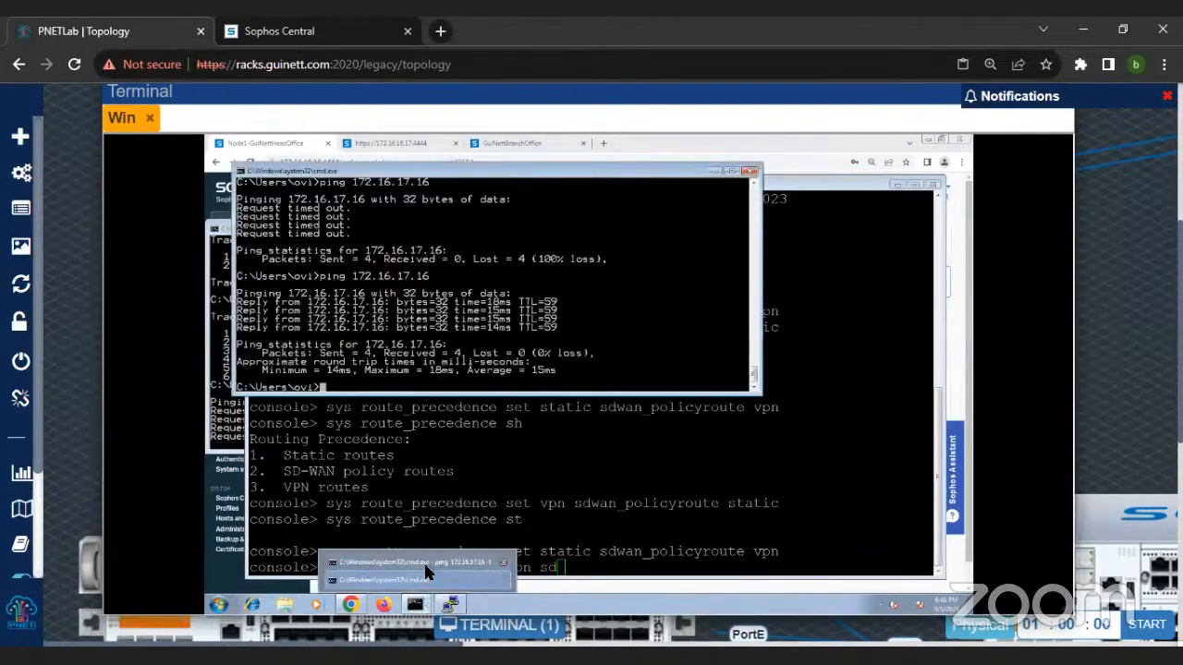
{"action": "left_click", "coordinate": [425, 563]}
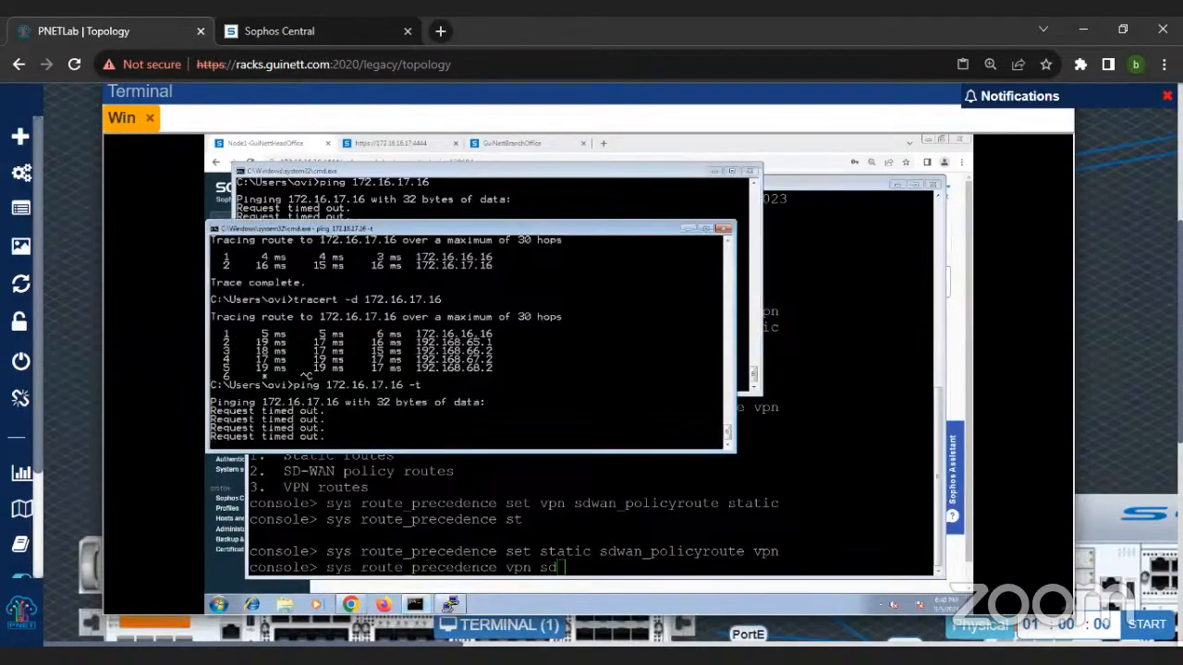
{"action": "left_click", "coordinate": [553, 528]}
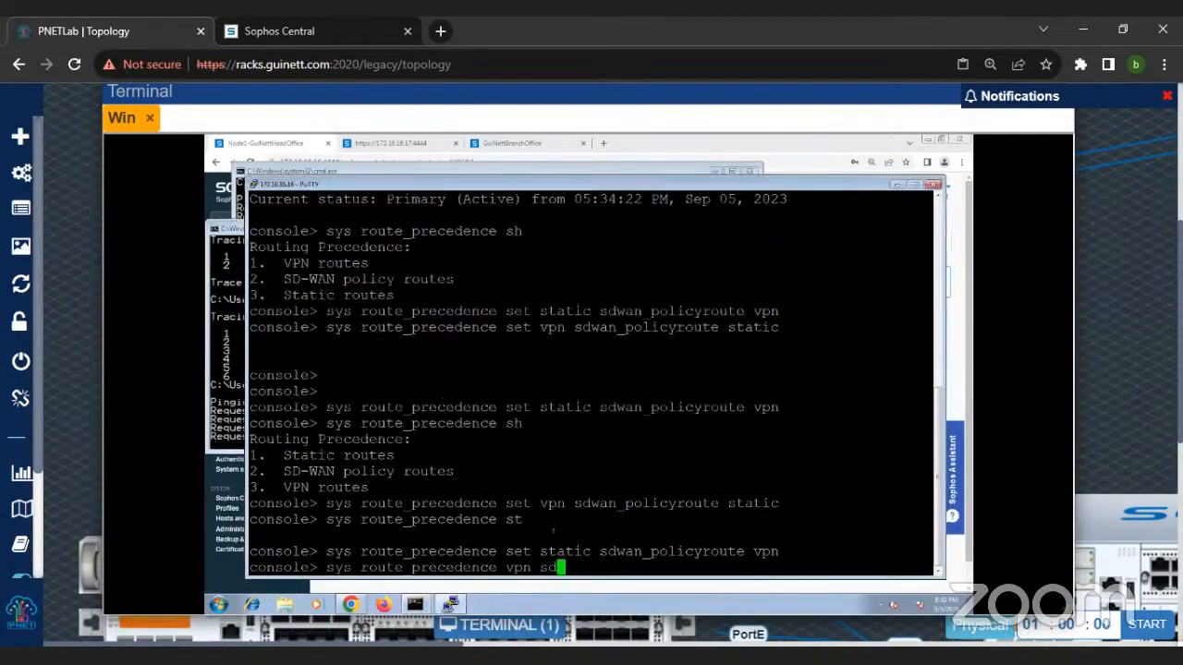
Step: Correct the unfinished command, run sys route_precedence set vpn sdwan_policyroute static, and check the continuous ping
{"action": "key", "text": "Tab"}
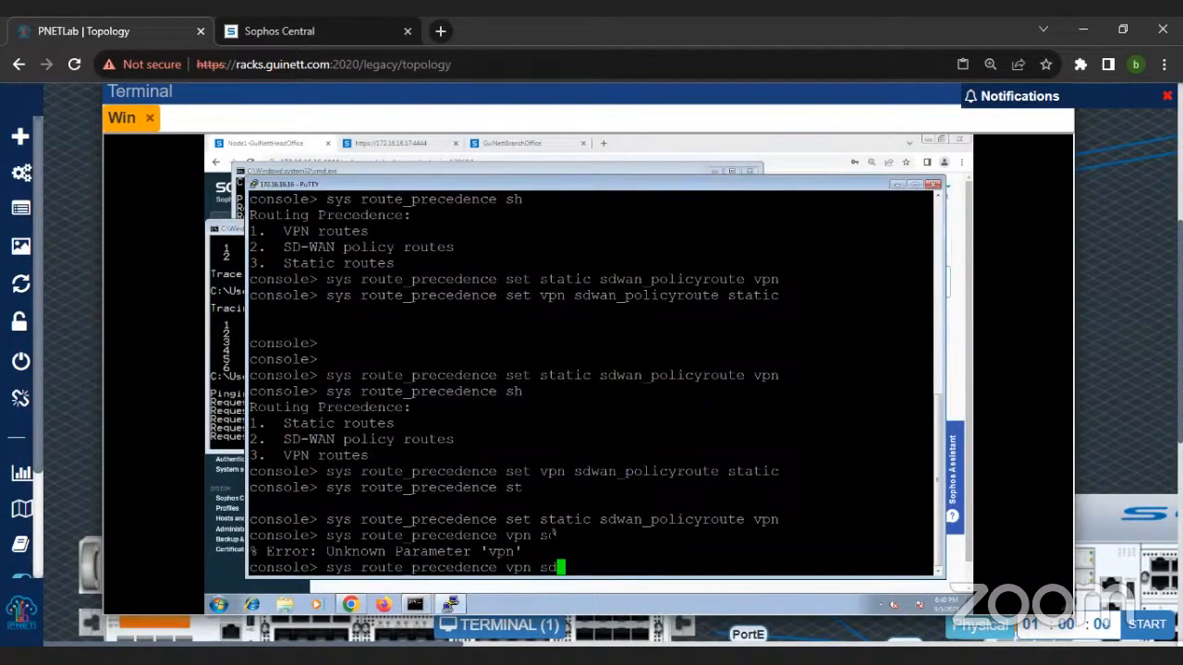
{"action": "key", "text": "Tab"}
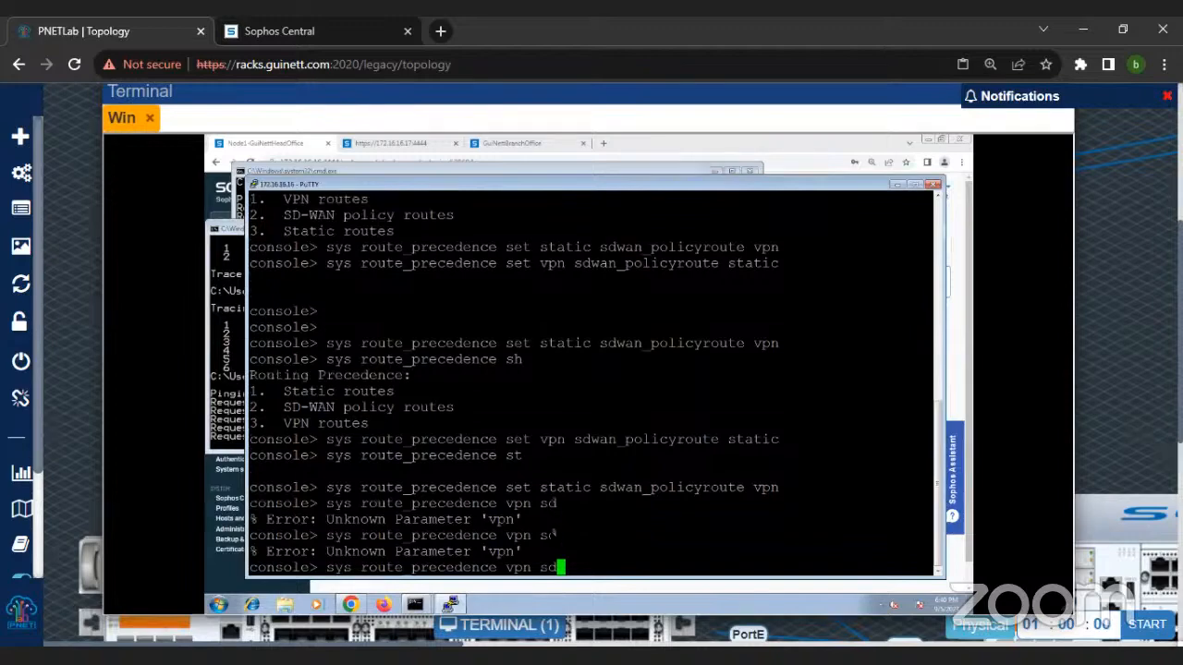
{"action": "key", "text": "Tab"}
{"action": "key", "text": "BackSpace"}
{"action": "key", "text": "BackSpace"}
{"action": "key", "text": "BackSpace"}
{"action": "key", "text": "BackSpace"}
{"action": "key", "text": "BackSpace"}
{"action": "key", "text": "BackSpace"}
{"action": "type", "text": "set "}
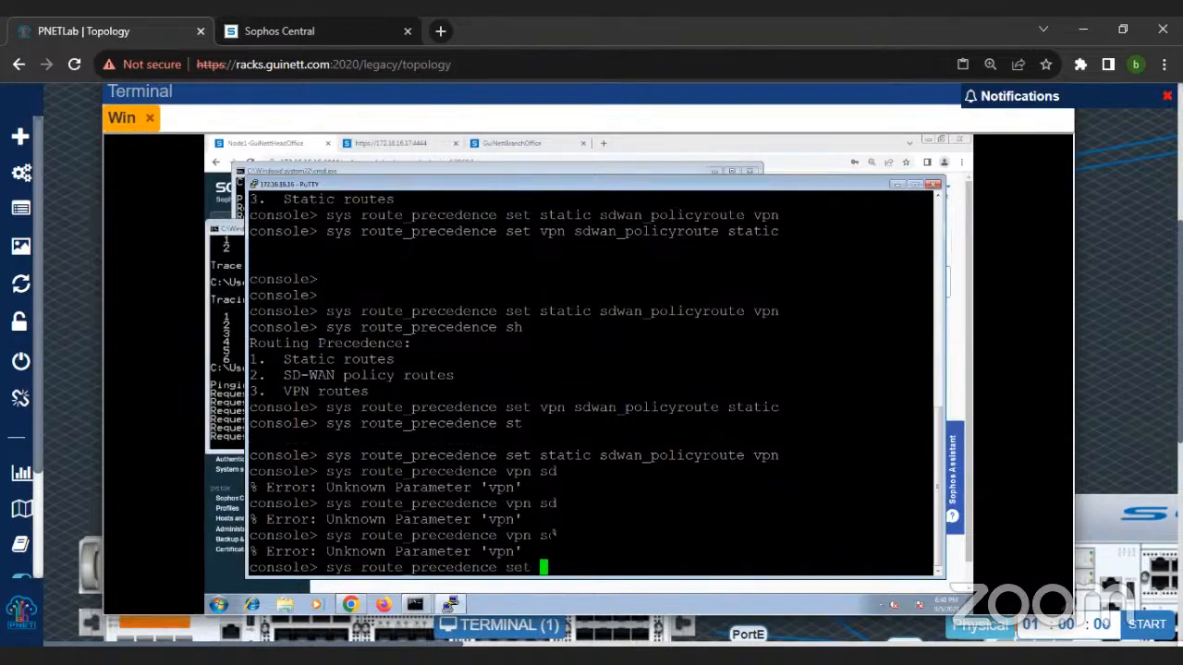
{"action": "type", "text": "vpn s"}
{"action": "type", "text": "d"}
{"action": "key", "text": "Tab"}
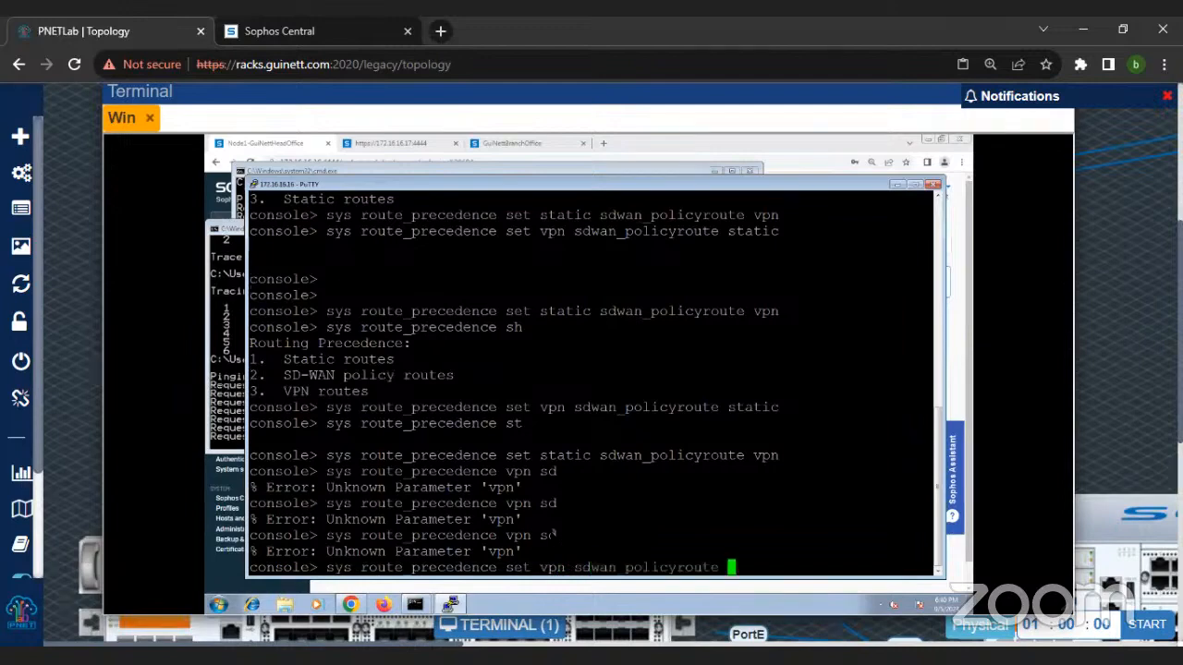
{"action": "type", "text": "static"}
{"action": "key", "text": "Return"}
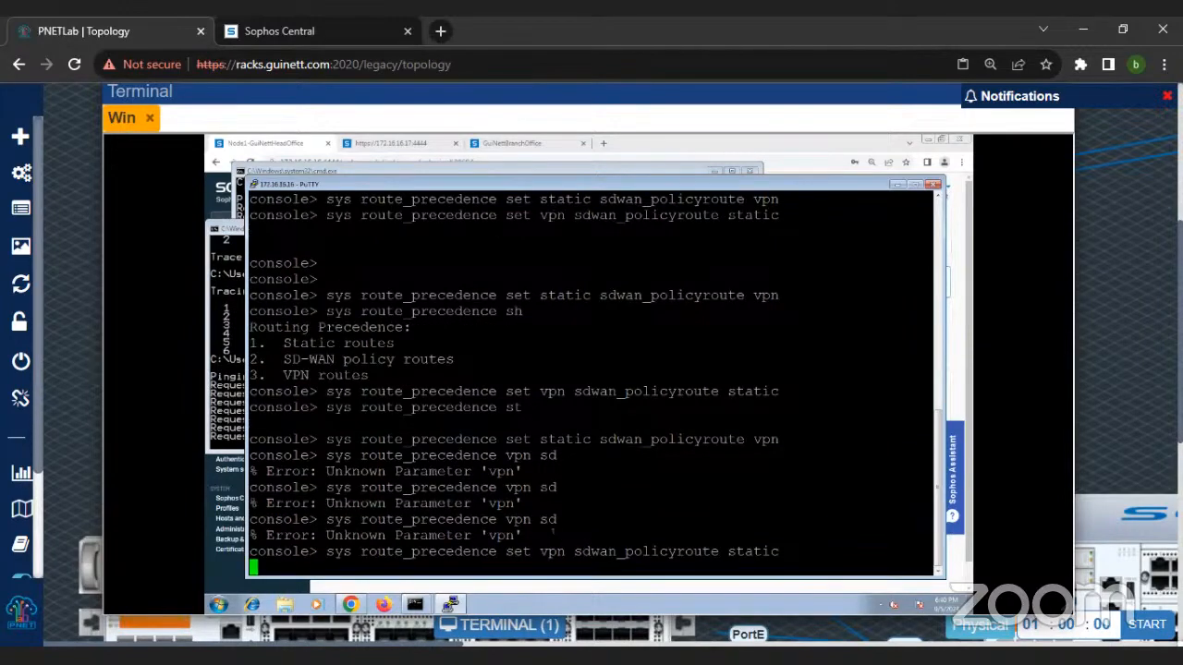
{"action": "left_click", "coordinate": [237, 402]}
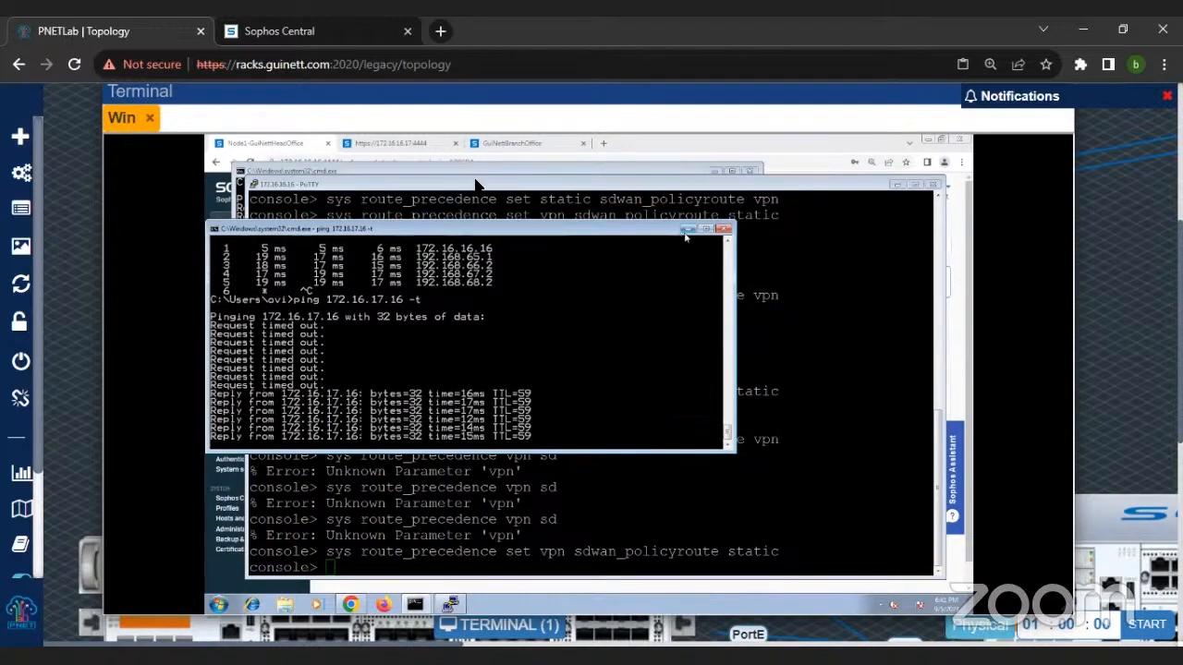
Step: Put the Windows terminal aside and open the console of router vIOS15 from the topology
{"action": "left_click_drag", "start_coordinate": [797, 95], "coordinate": [735, 122]}
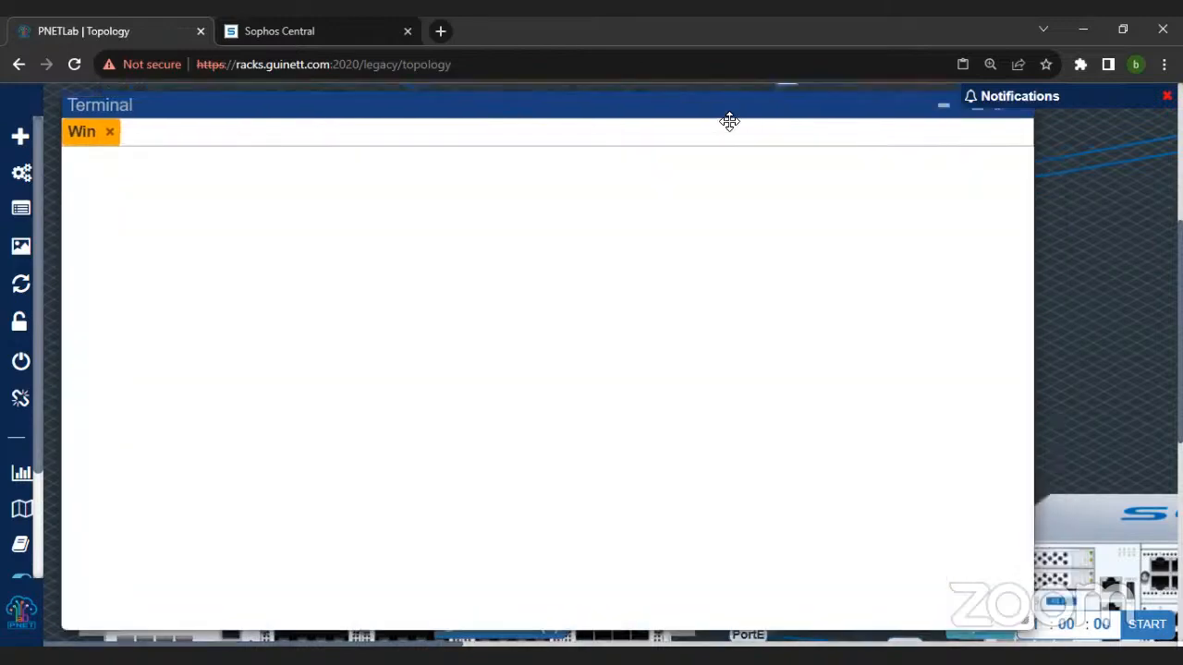
{"action": "left_click", "coordinate": [914, 123]}
{"action": "key", "text": "ctrl+minus"}
{"action": "key", "text": "ctrl+minus"}
{"action": "key", "text": "ctrl+minus"}
{"action": "key", "text": "ctrl+minus"}
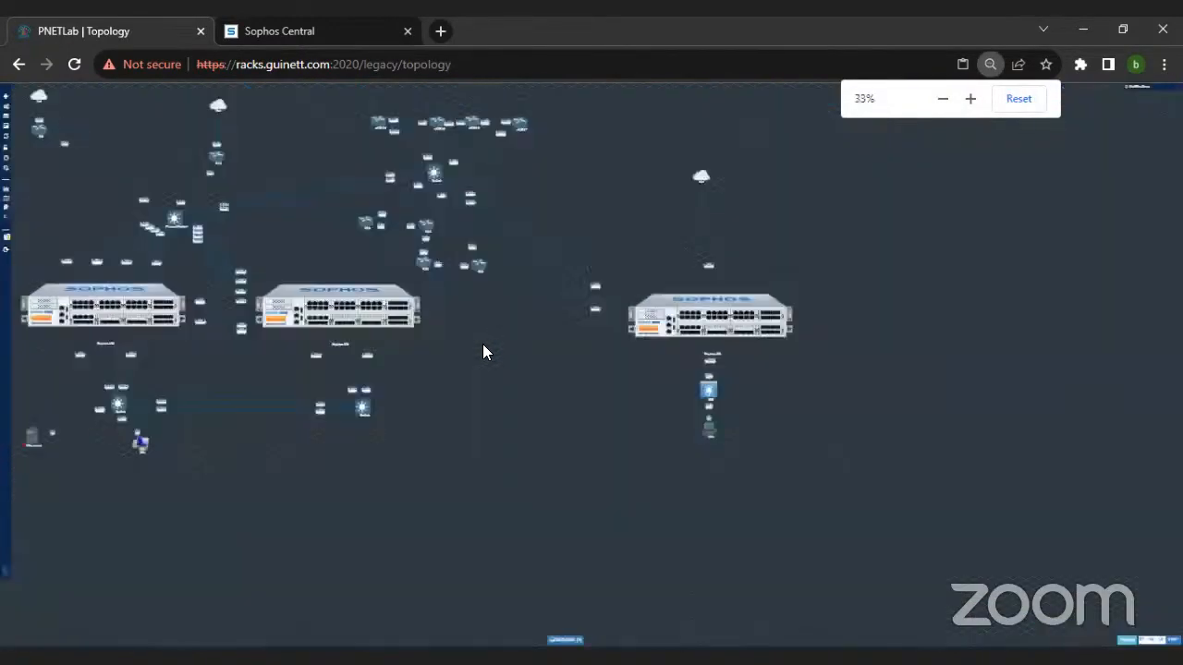
{"action": "key", "text": "ctrl+plus"}
{"action": "left_click", "coordinate": [566, 148]}
{"action": "left_click_drag", "start_coordinate": [180, 102], "coordinate": [582, 221]}
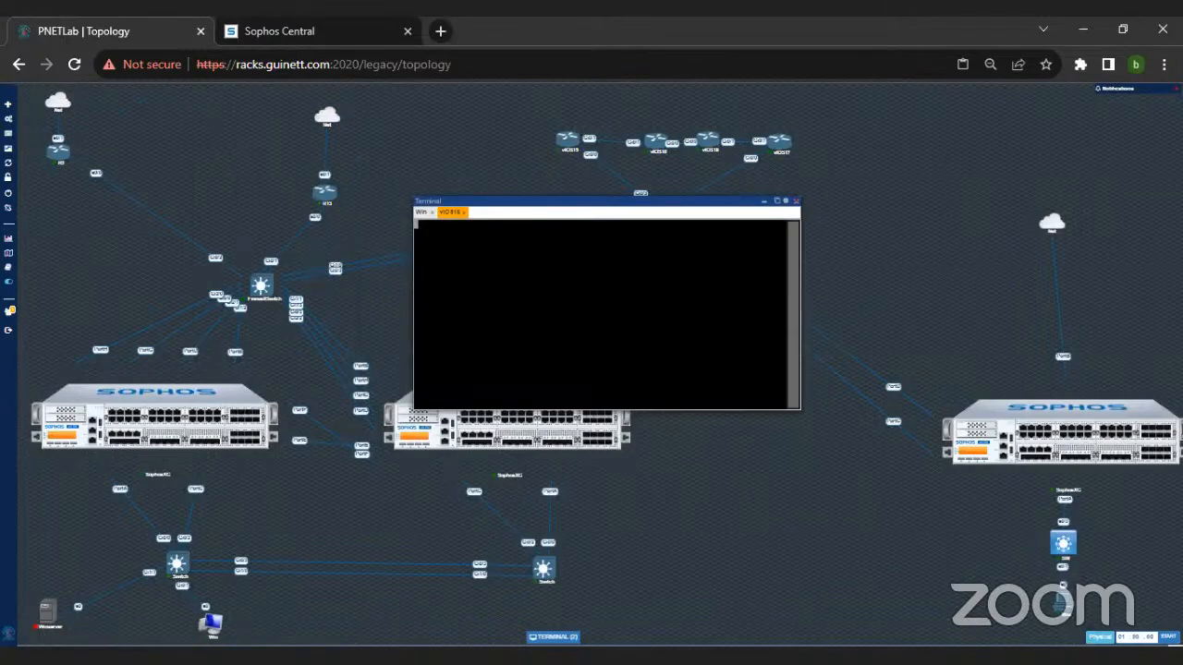
Step: Wake the vIOS15 console and enter privileged EXEC mode with en
{"action": "key", "text": "Return"}
{"action": "key", "text": "Return"}
{"action": "key", "text": "Return"}
{"action": "key", "text": "Return"}
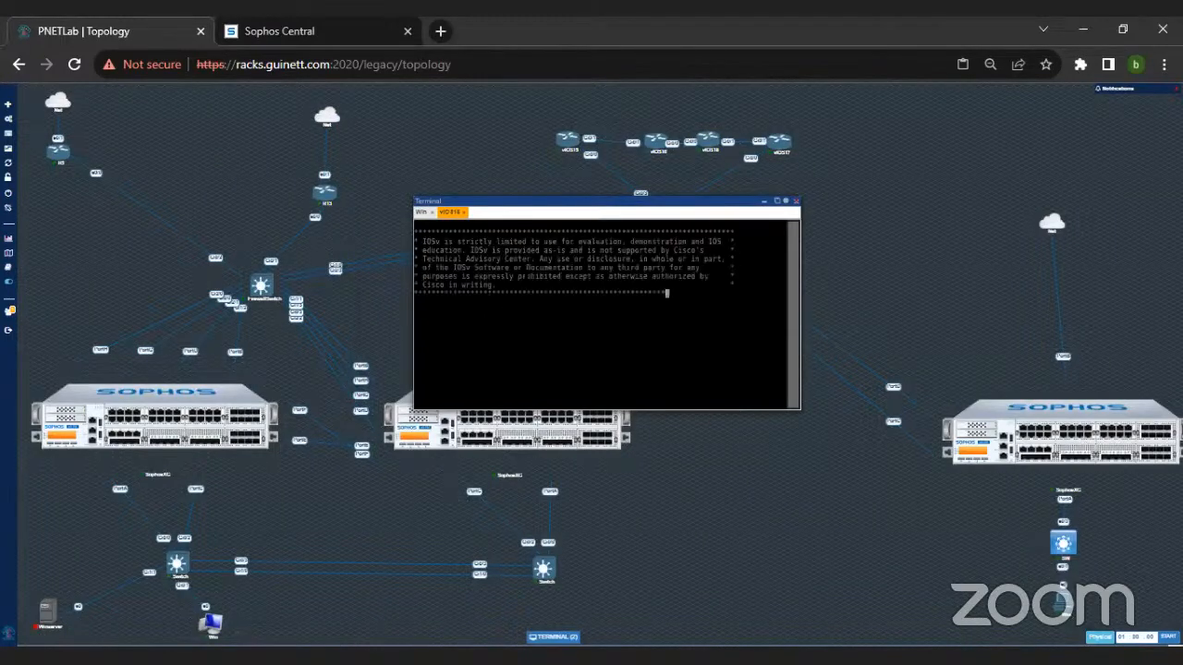
{"action": "type", "text": "en"}
{"action": "key", "text": "Return"}
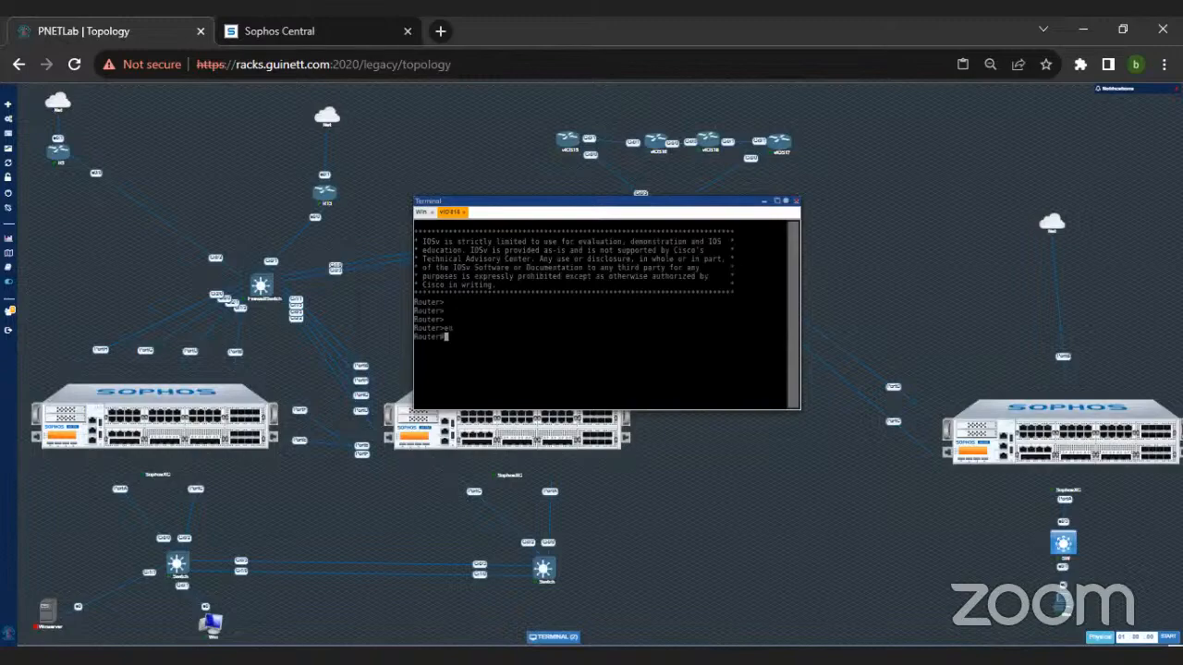
Step: Display the running configuration of vIOS15 with show run and page through its EIGRP and RIP sections to the end
{"action": "key", "text": "ctrl+plus"}
{"action": "key", "text": "ctrl+plus"}
{"action": "key", "text": "ctrl+plus"}
{"action": "key", "text": "ctrl+plus"}
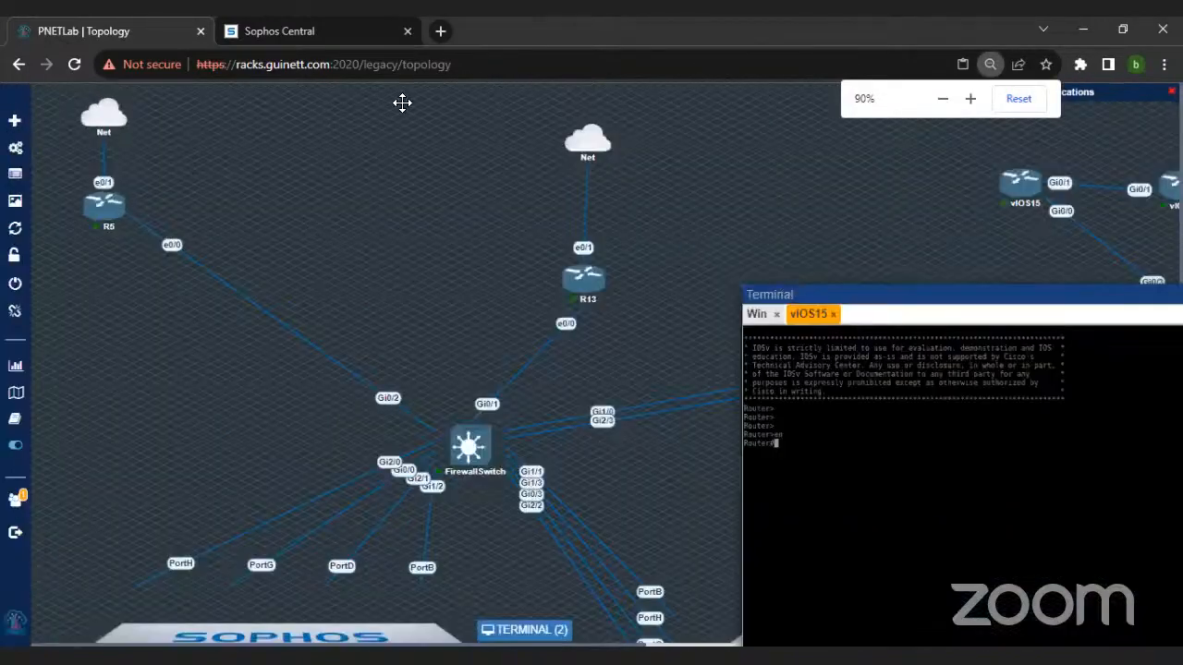
{"action": "type", "text": "show runn"}
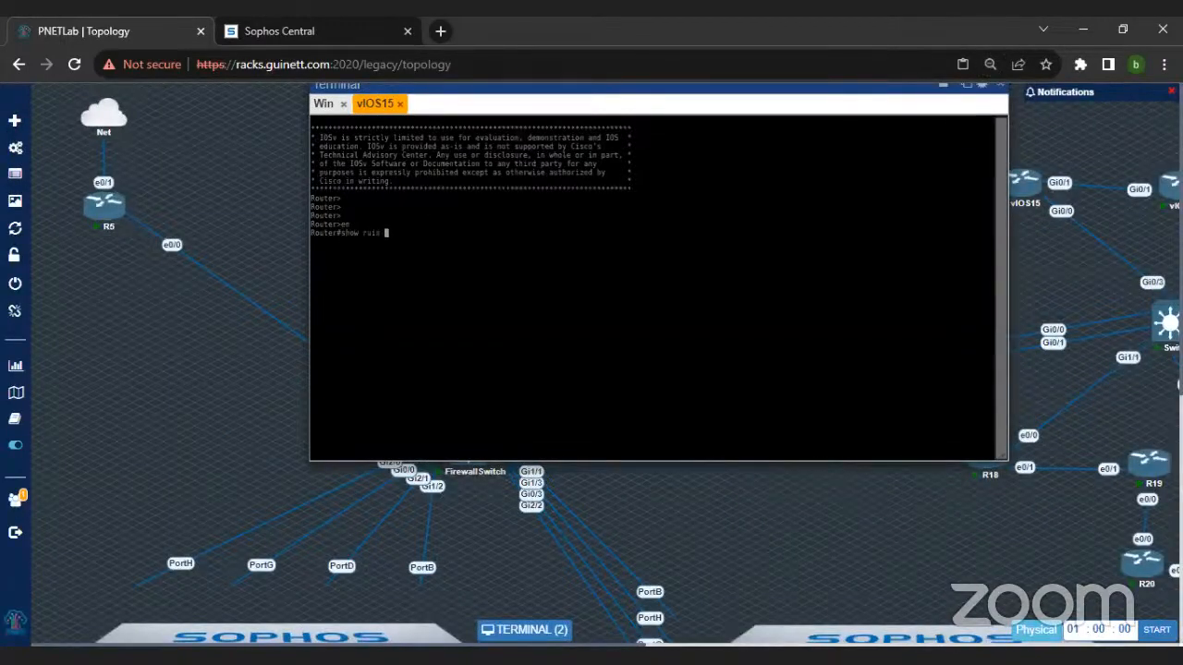
{"action": "key", "text": "Return"}
{"action": "type", "text": "show run"}
{"action": "key", "text": "Return"}
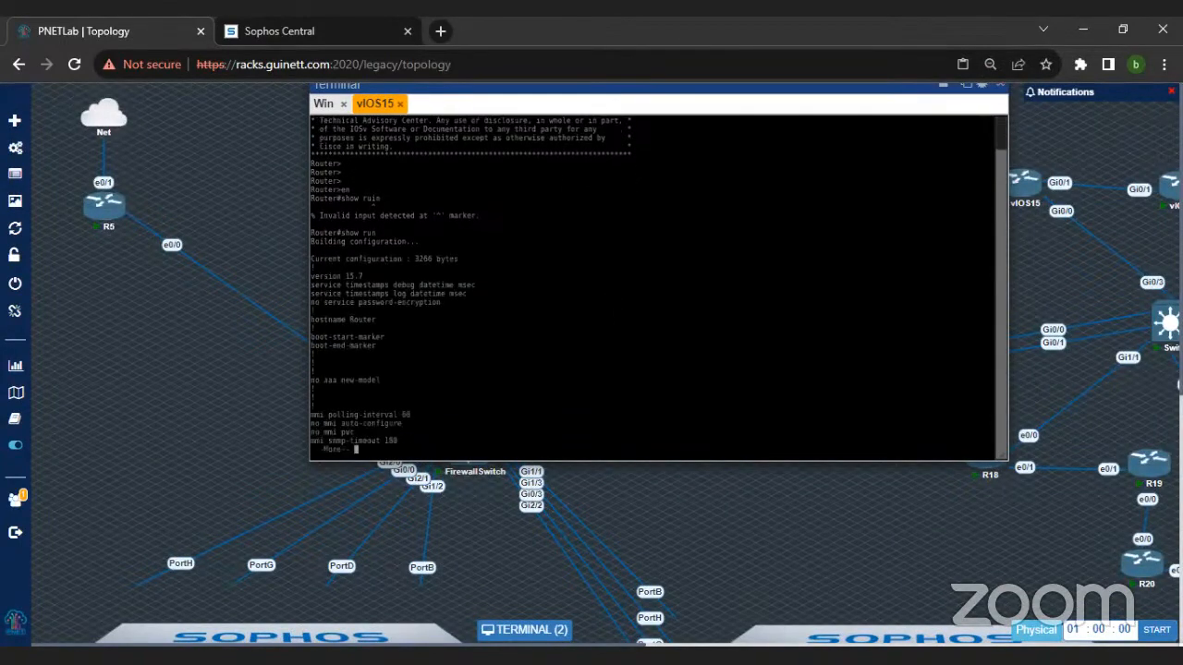
{"action": "key", "text": "space"}
{"action": "key", "text": "space"}
{"action": "key", "text": "space"}
{"action": "key", "text": "space"}
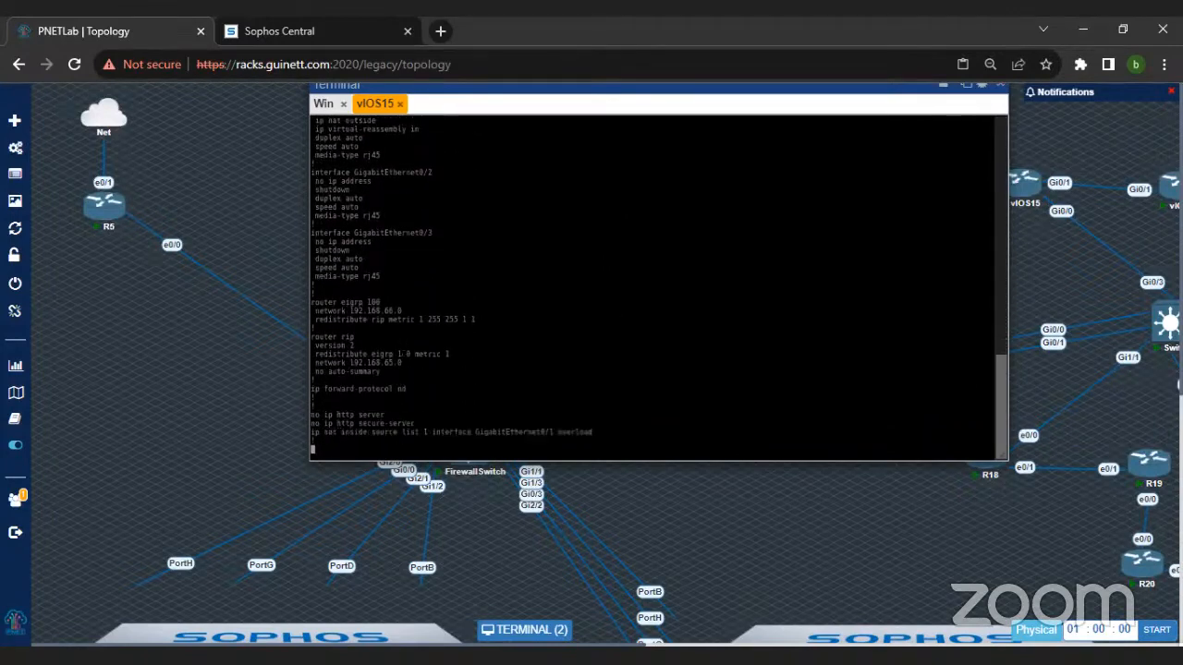
{"action": "key", "text": "space"}
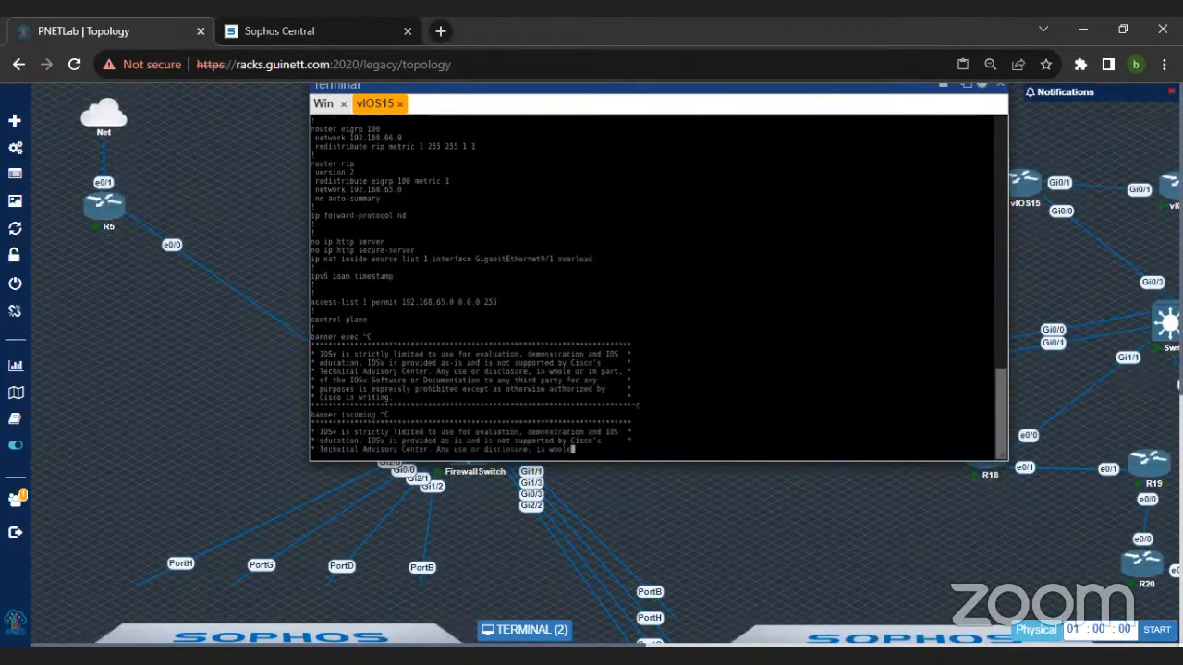
Step: List the full routing table of vIOS15 with show ip route
{"action": "type", "text": "show ip route"}
{"action": "key", "text": "Return"}
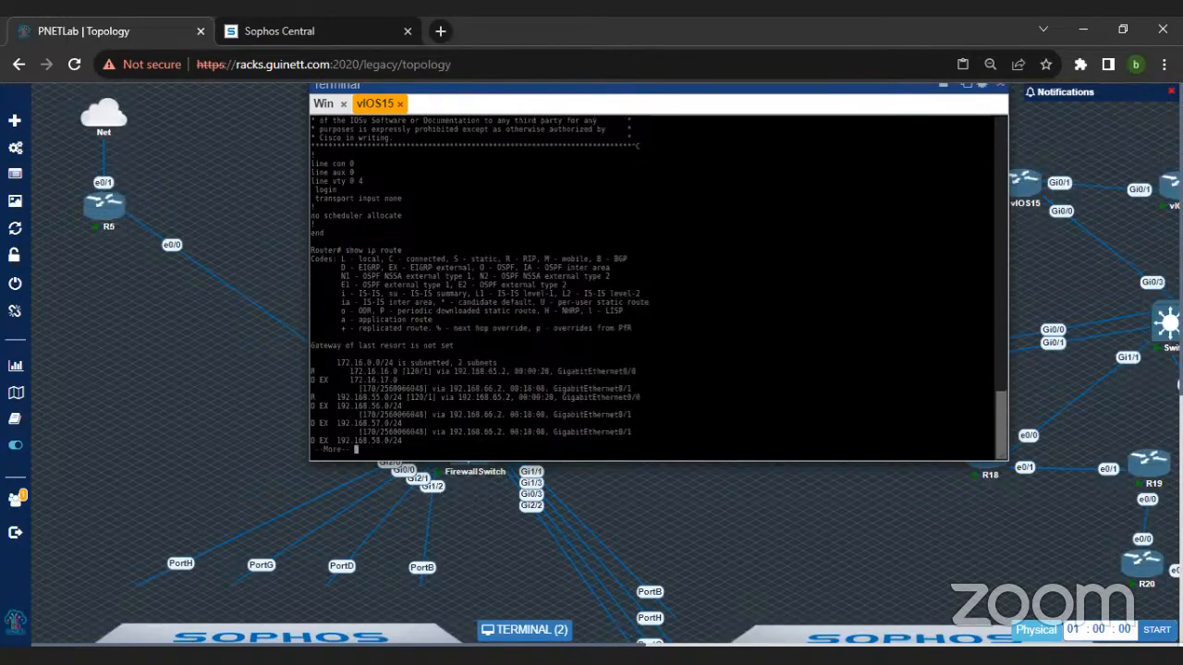
{"action": "key", "text": "space"}
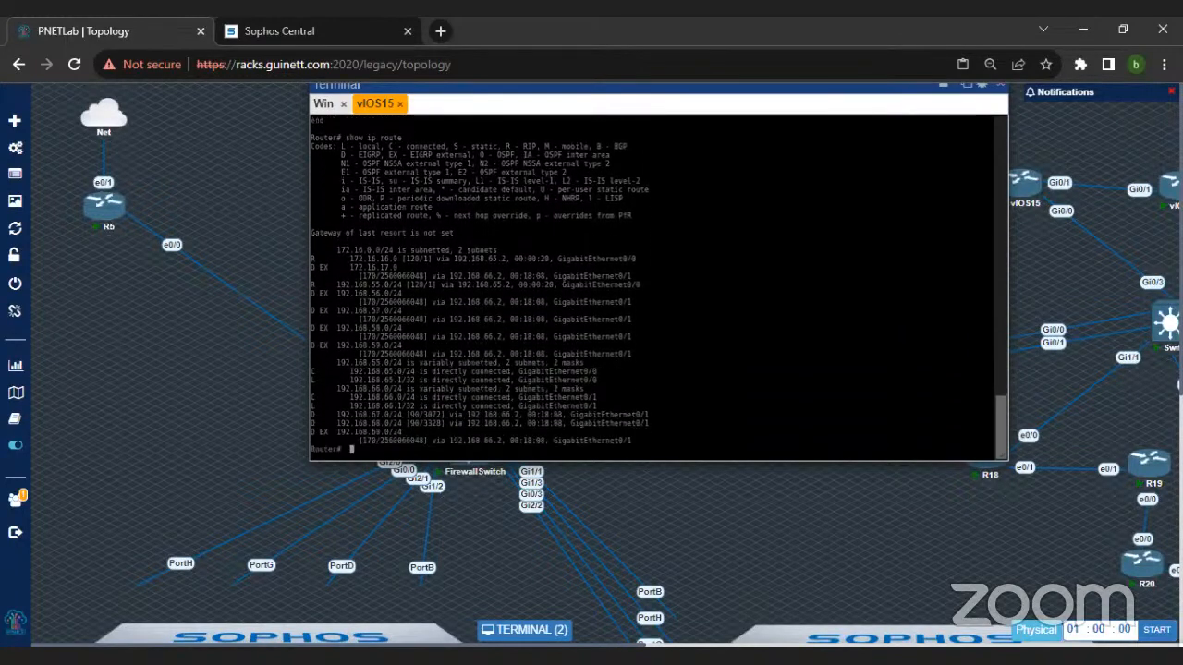
Step: Ping 172.16.17.16 from the vIOS15 router
{"action": "type", "text": "ping 172.16.17"}
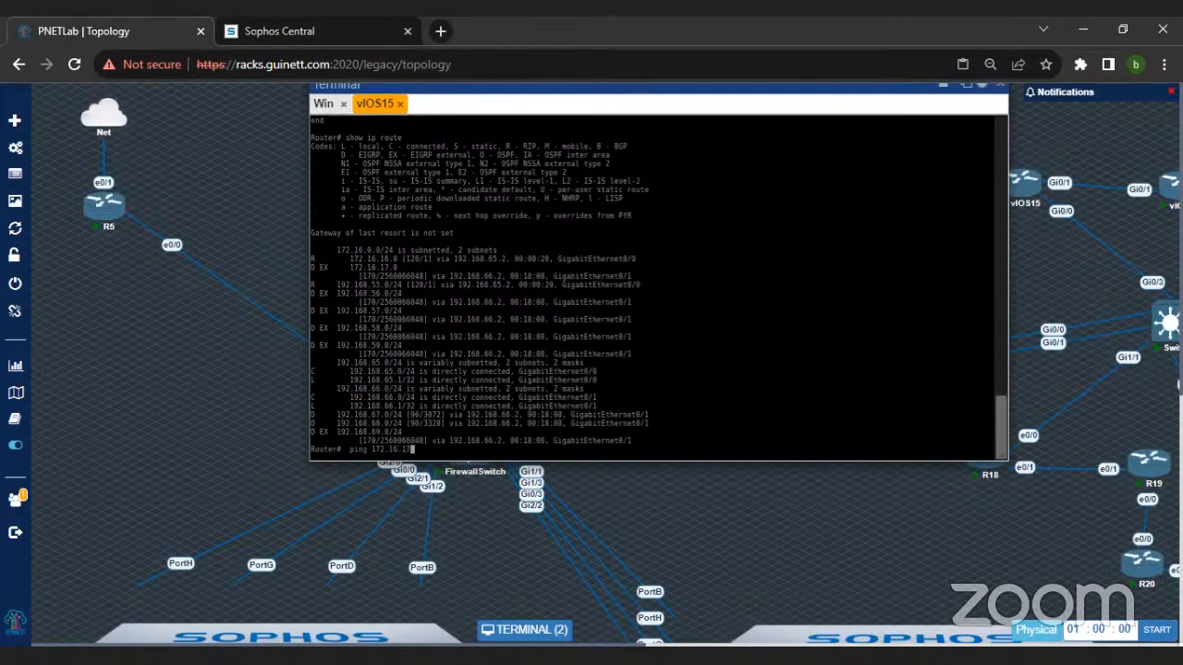
{"action": "type", "text": ".10"}
{"action": "key", "text": "Return"}
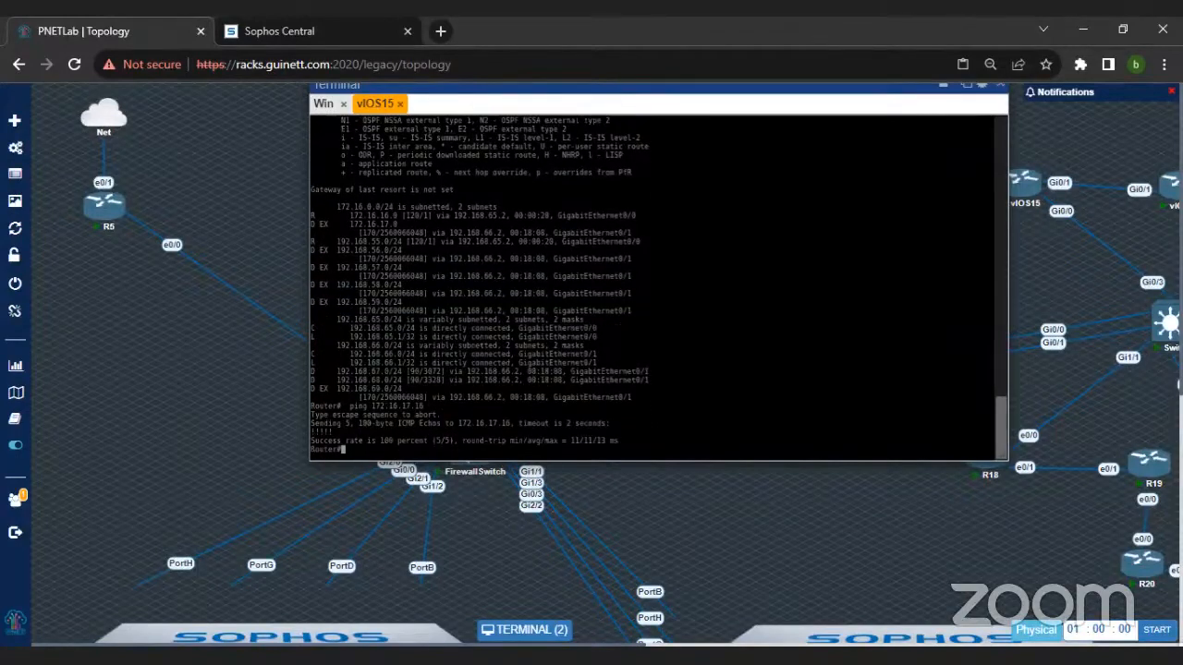
Step: Edit the previous ping command and ping 172.16.16.16 from the vIOS15 router
{"action": "key", "text": "Up"}
{"action": "key", "text": "BackSpace"}
{"action": "key", "text": "BackSpace"}
{"action": "key", "text": "BackSpace"}
{"action": "key", "text": "BackSpace"}
{"action": "key", "text": "BackSpace"}
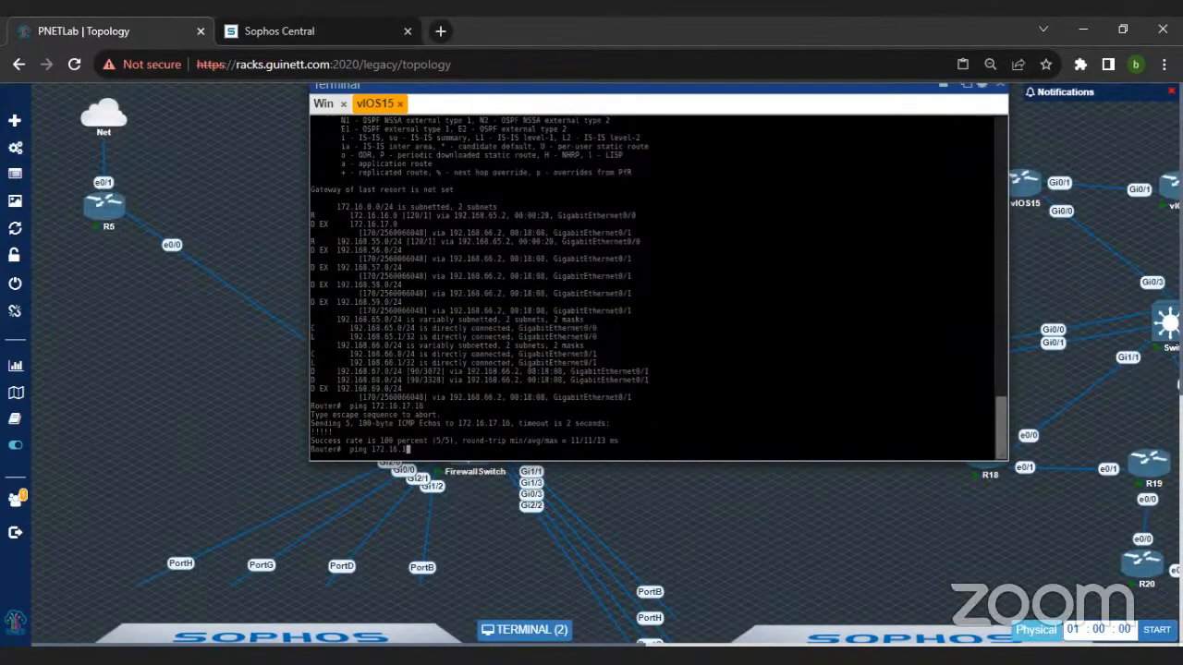
{"action": "type", "text": "6.16"}
{"action": "key", "text": "Return"}
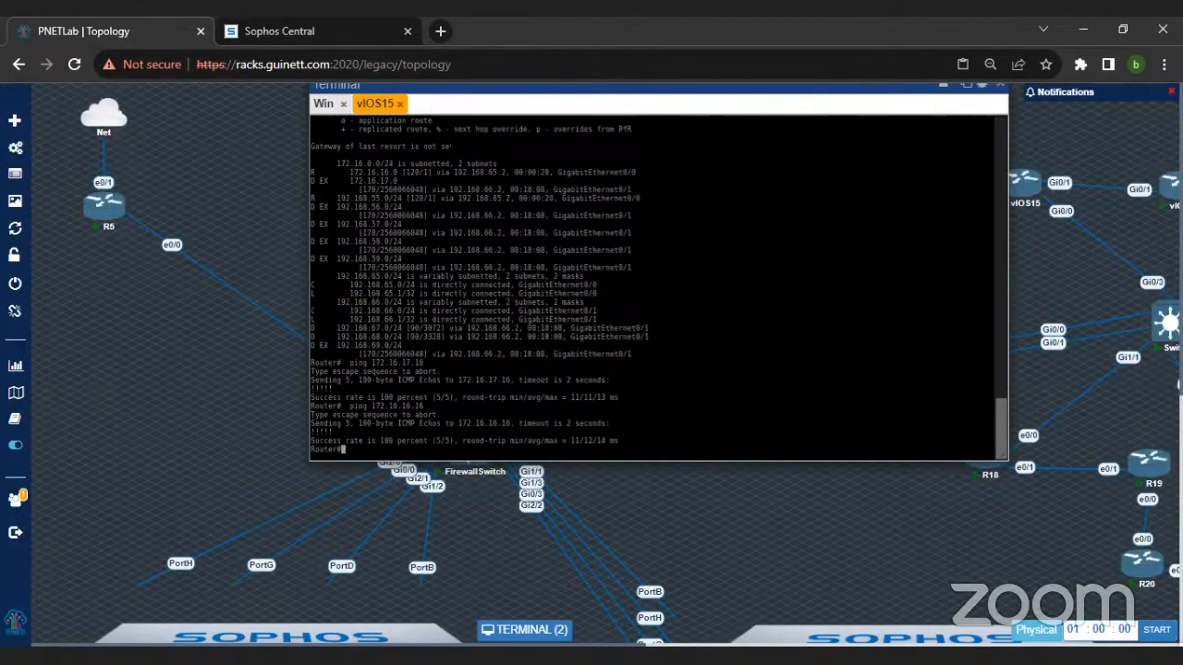
Step: Return to the Win desktop session and minimise the PuTTY console to view the continuous ping to 172.16.17.16
{"action": "left_click_drag", "start_coordinate": [379, 87], "coordinate": [380, 146]}
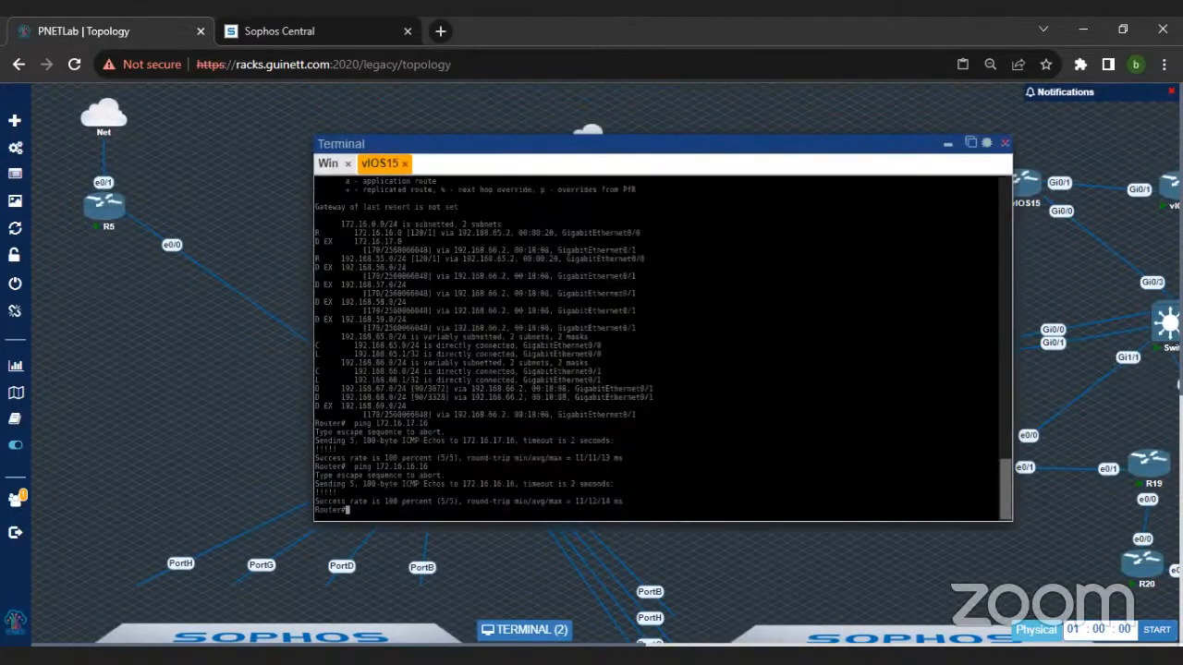
{"action": "left_click", "coordinate": [338, 162]}
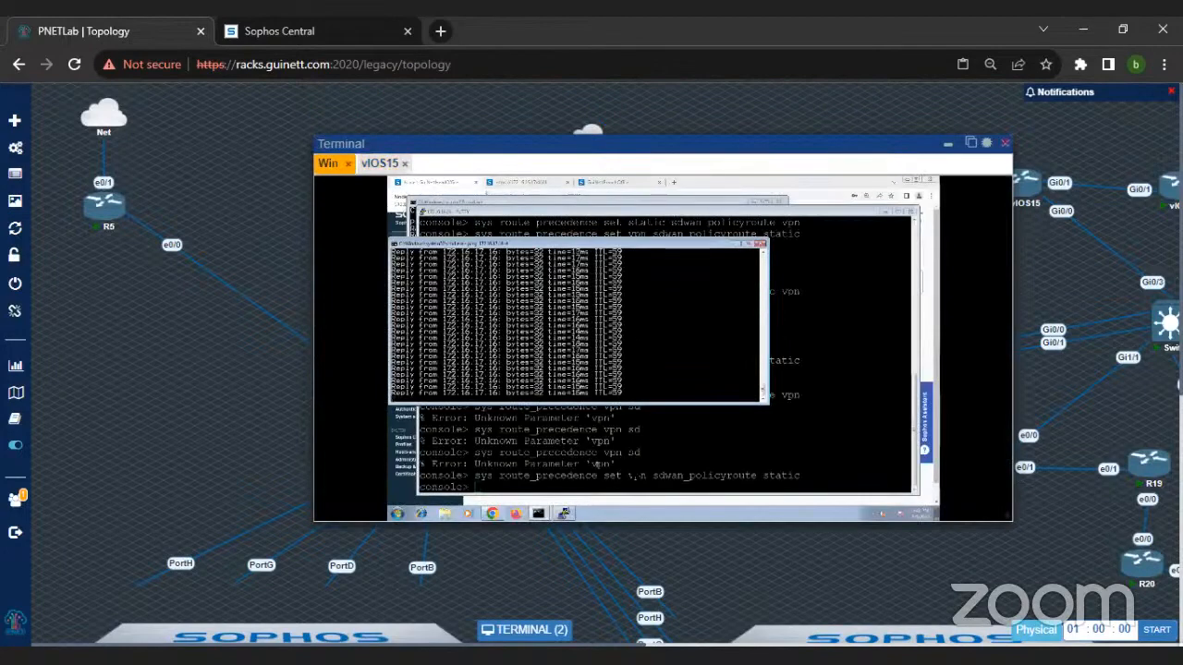
{"action": "left_click", "coordinate": [632, 466]}
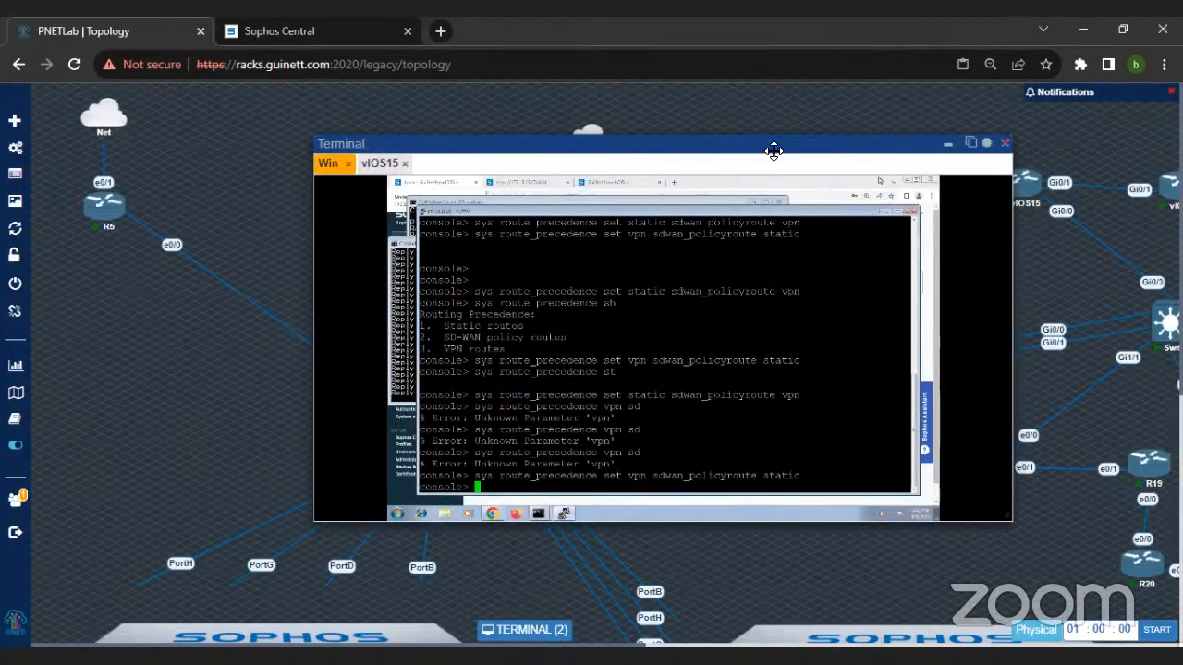
{"action": "key", "text": "ctrl+plus"}
{"action": "key", "text": "ctrl+minus"}
{"action": "key", "text": "ctrl+minus"}
{"action": "key", "text": "ctrl+minus"}
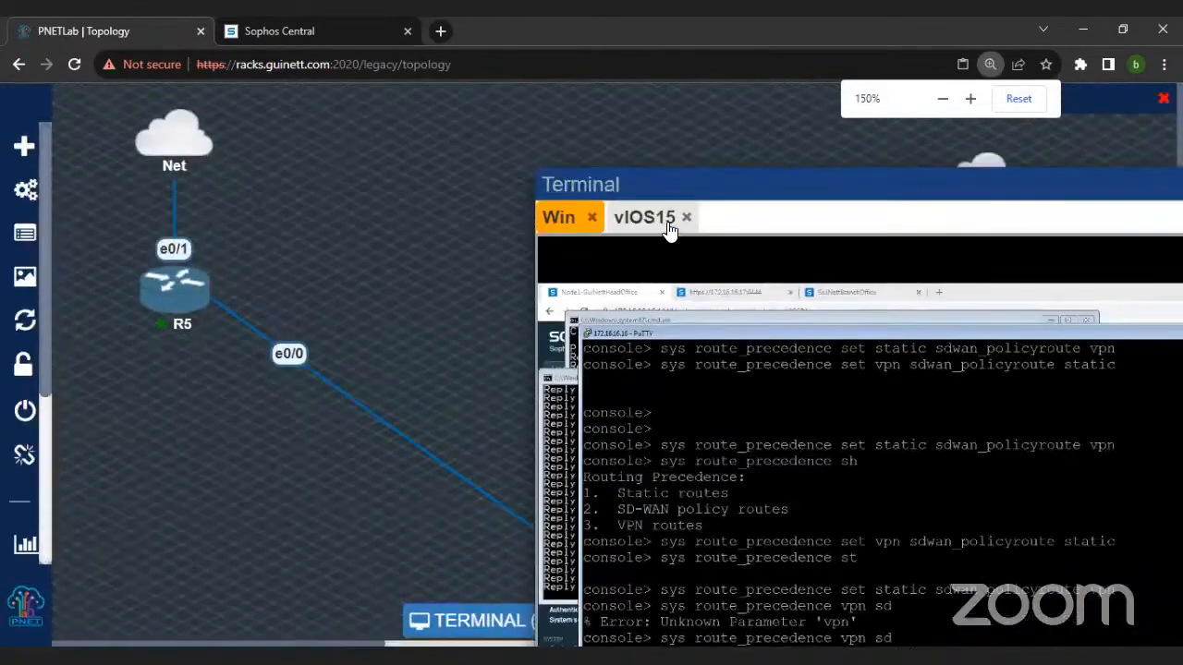
{"action": "key", "text": "ctrl+minus"}
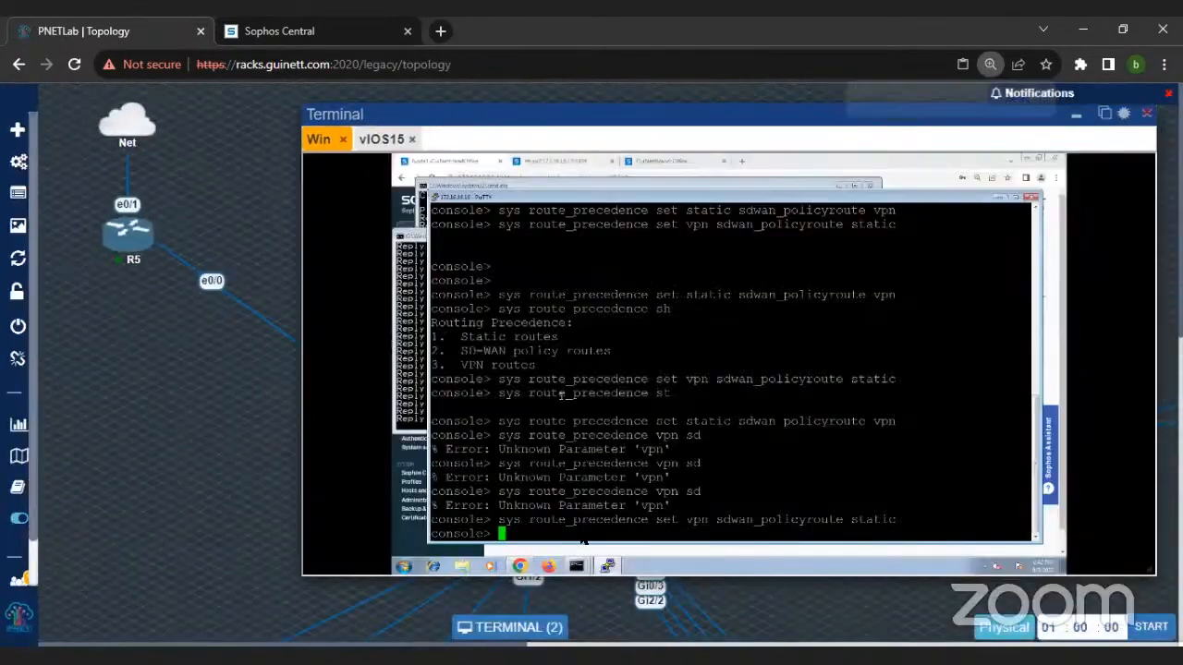
{"action": "left_click", "coordinate": [607, 566]}
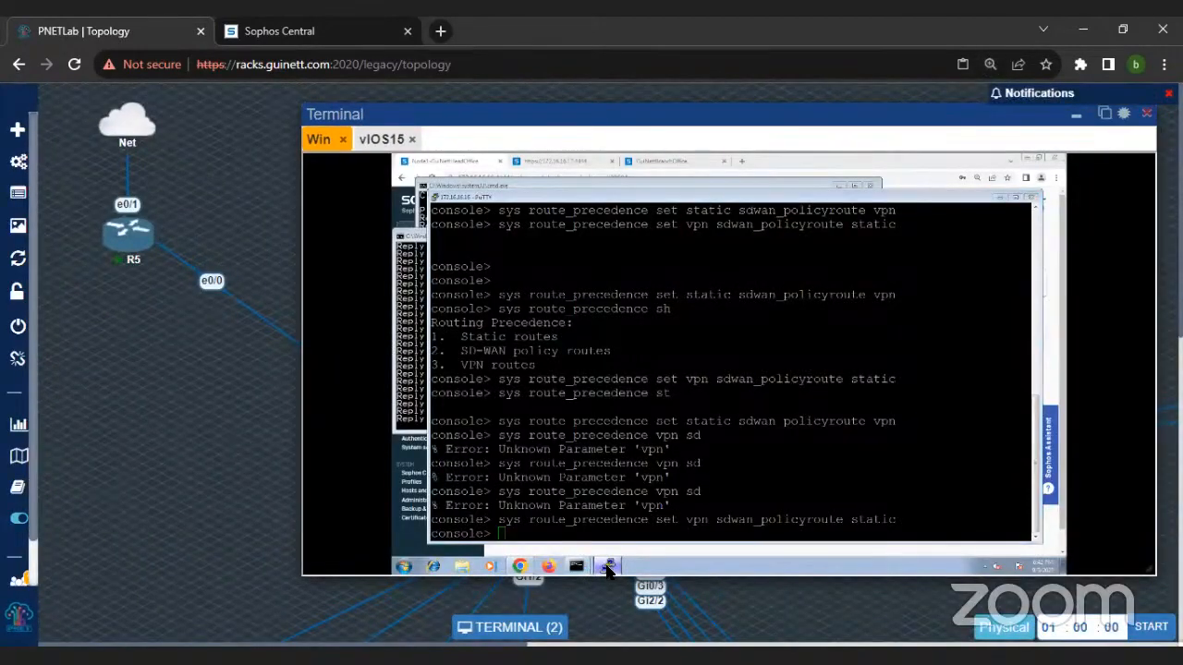
{"action": "left_click", "coordinate": [607, 566]}
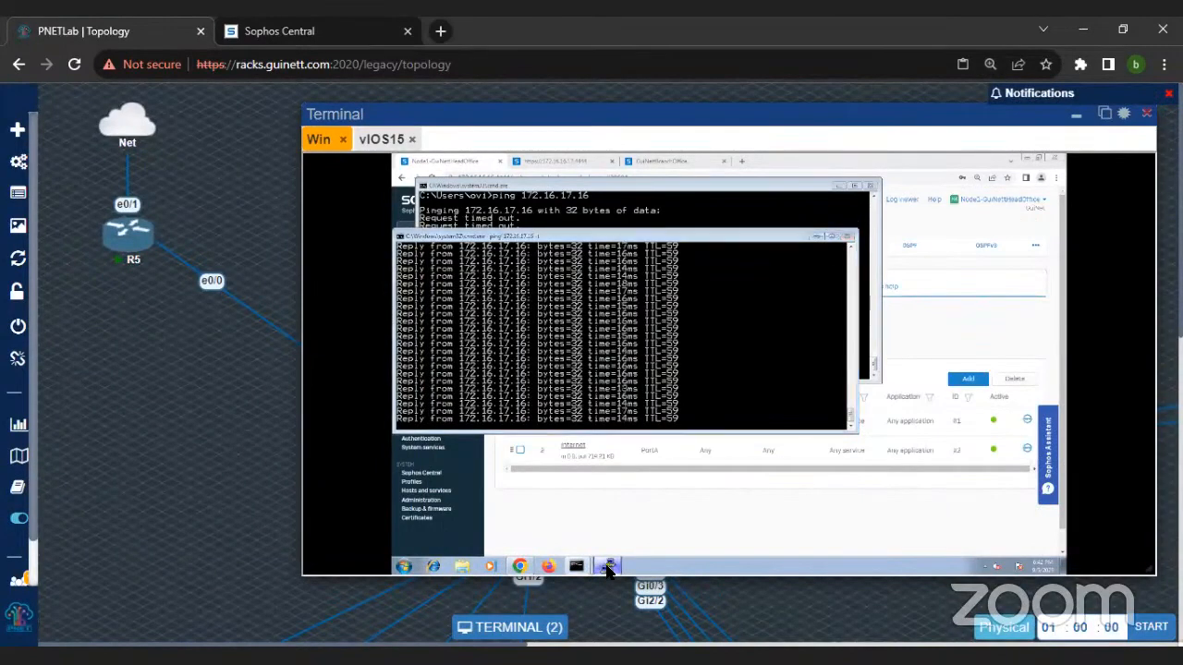
Step: Capture the ICMP traffic of host 172.16.17.16 in the PuTTY console with tcpdump 'host 172.16.17.16 and proto ICMP'
{"action": "type", "text": "tcpdump "}
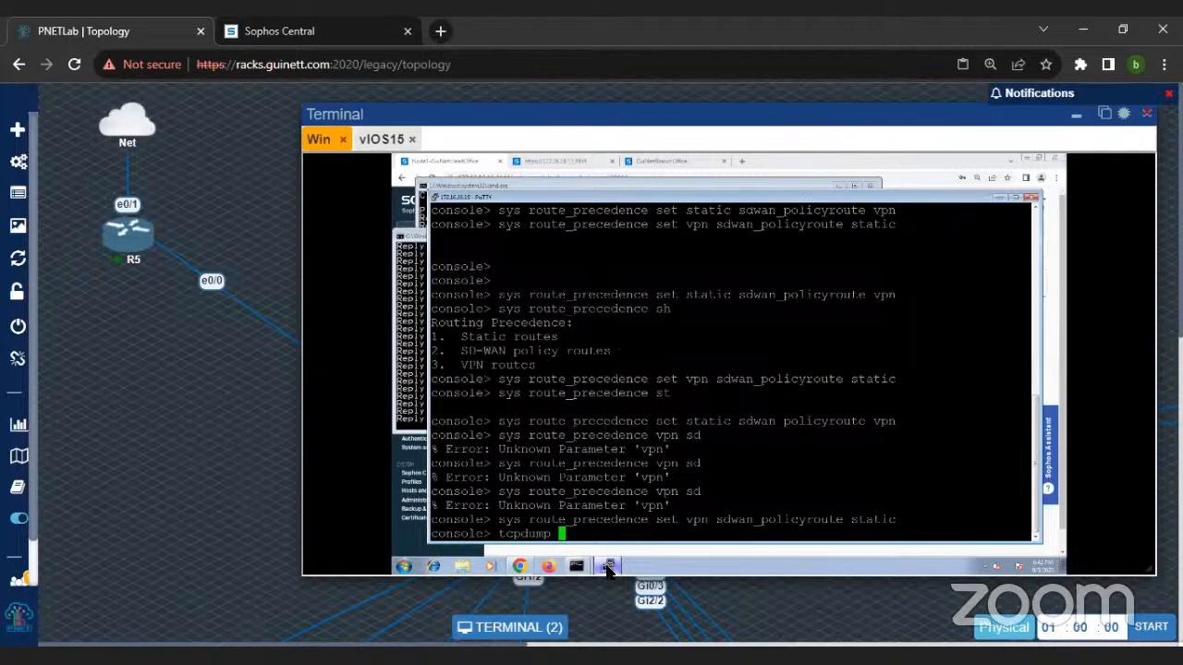
{"action": "type", "text": "'host 172.16.17.16.16.16"}
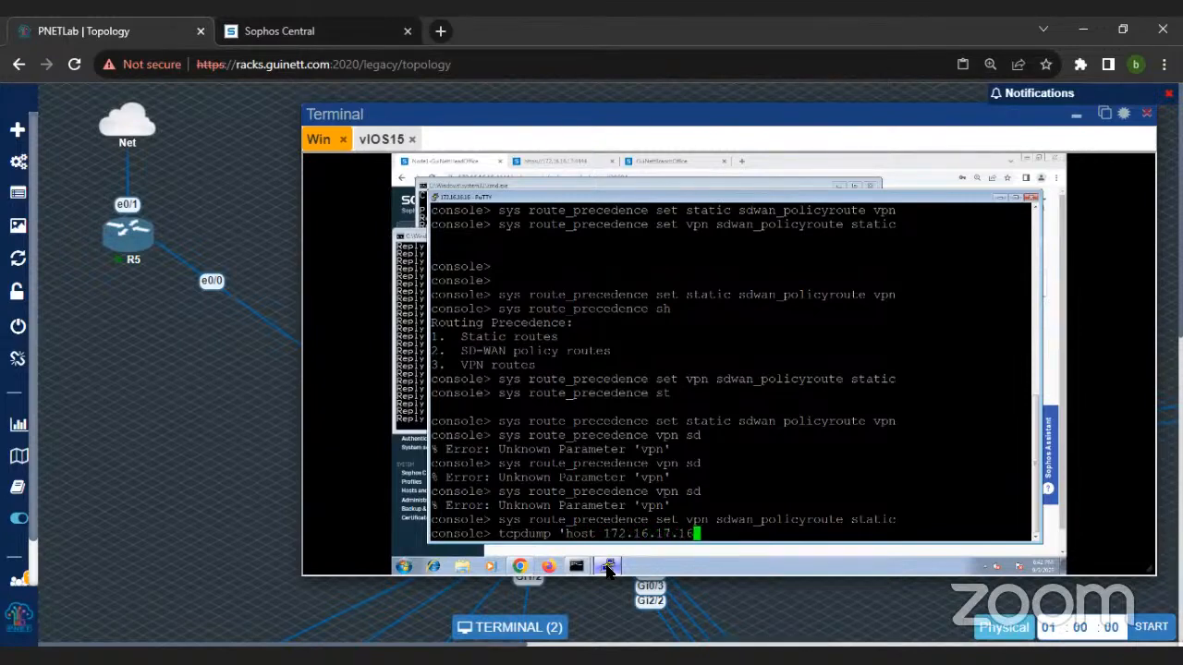
{"action": "type", "text": " and proto ICMP"}
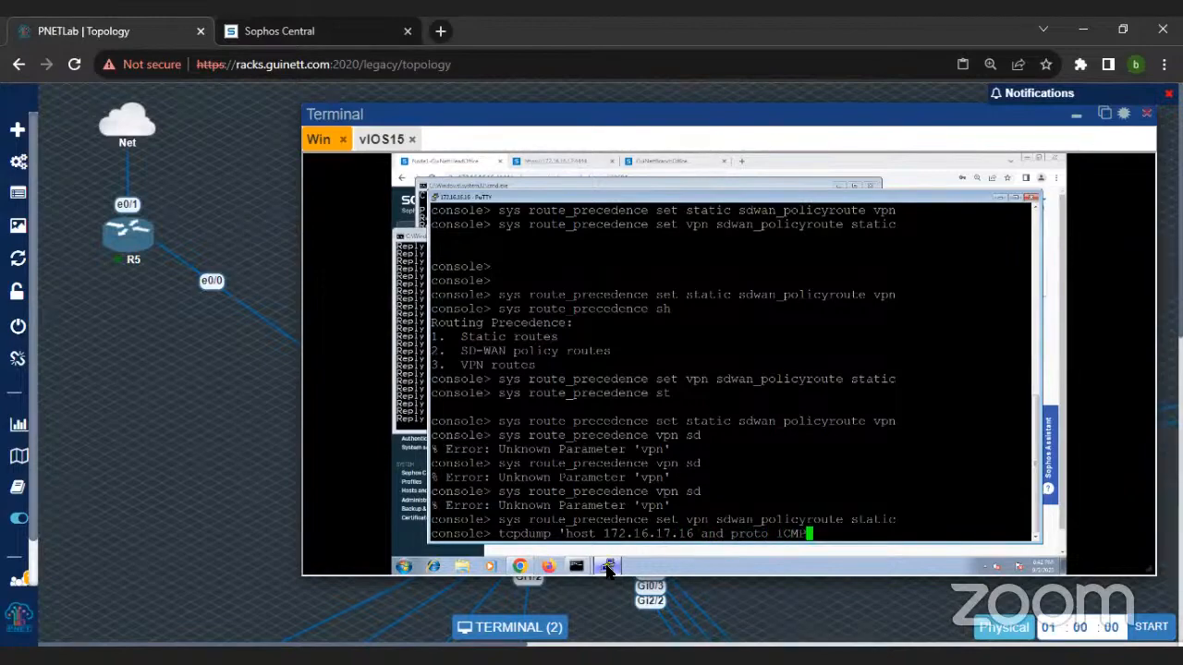
{"action": "type", "text": "'"}
{"action": "key", "text": "Return"}
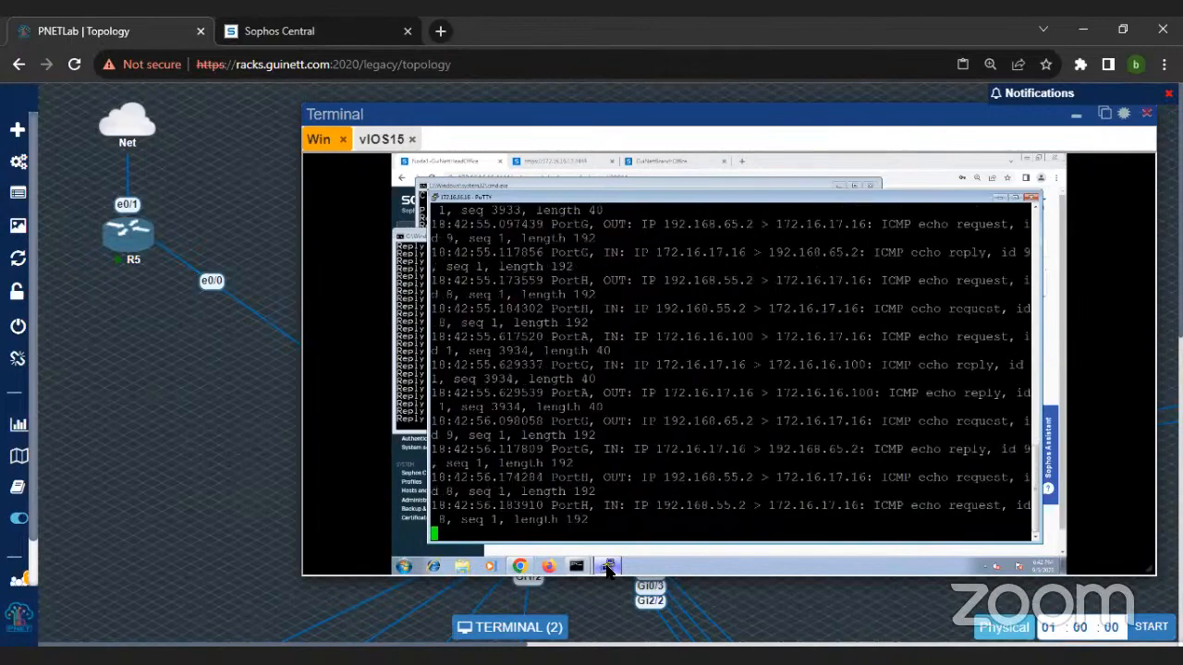
Step: Maximise the PuTTY console and stop the running packet capture
{"action": "left_click_drag", "start_coordinate": [513, 294], "coordinate": [594, 478]}
{"action": "left_click_drag", "start_coordinate": [494, 225], "coordinate": [610, 462]}
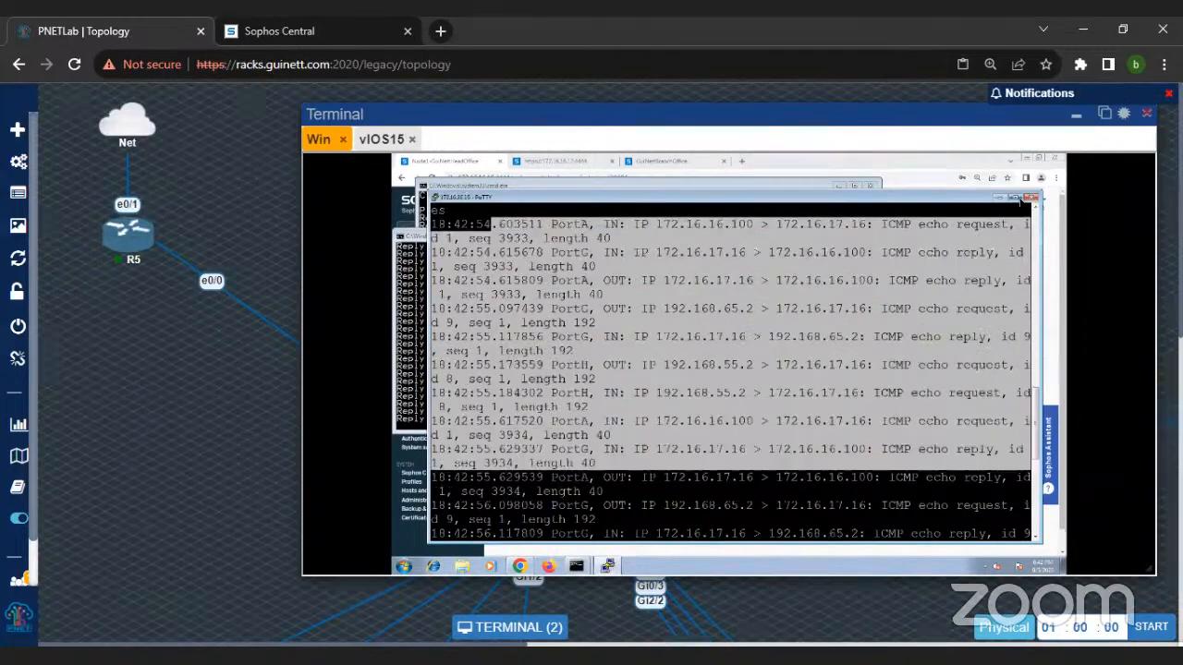
{"action": "left_click", "coordinate": [1014, 198]}
{"action": "key", "text": "ctrl+c"}
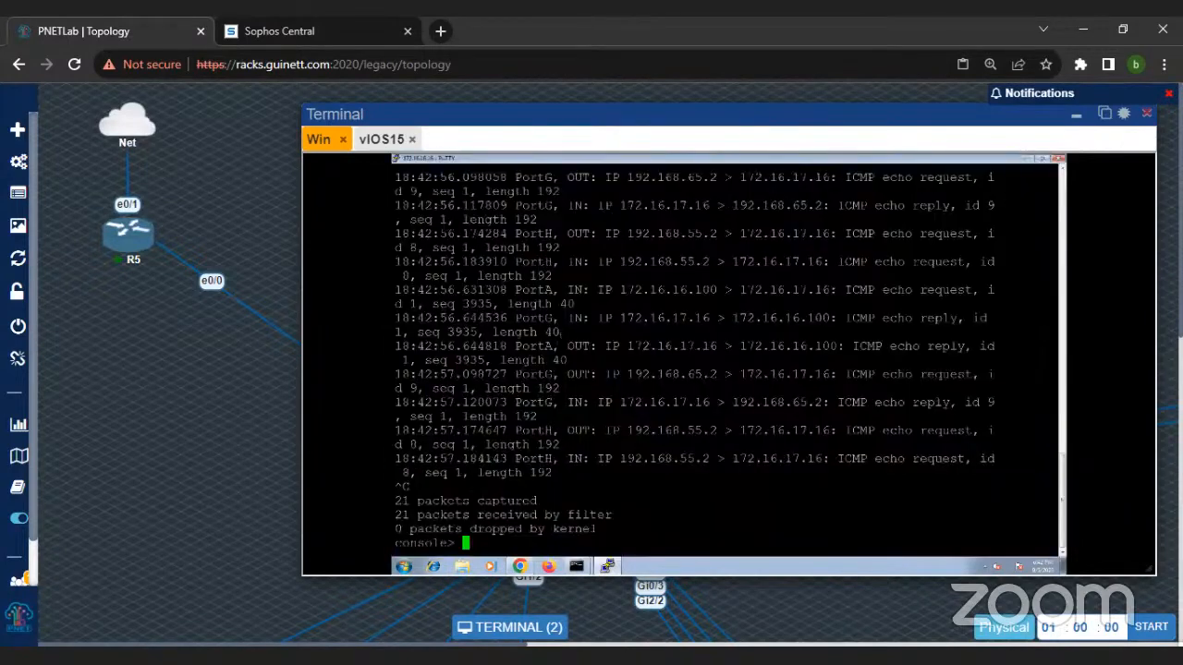
Step: Run the same ICMP capture for host 172.16.17.16 again in the maximised console and stop it
{"action": "key", "text": "Up"}
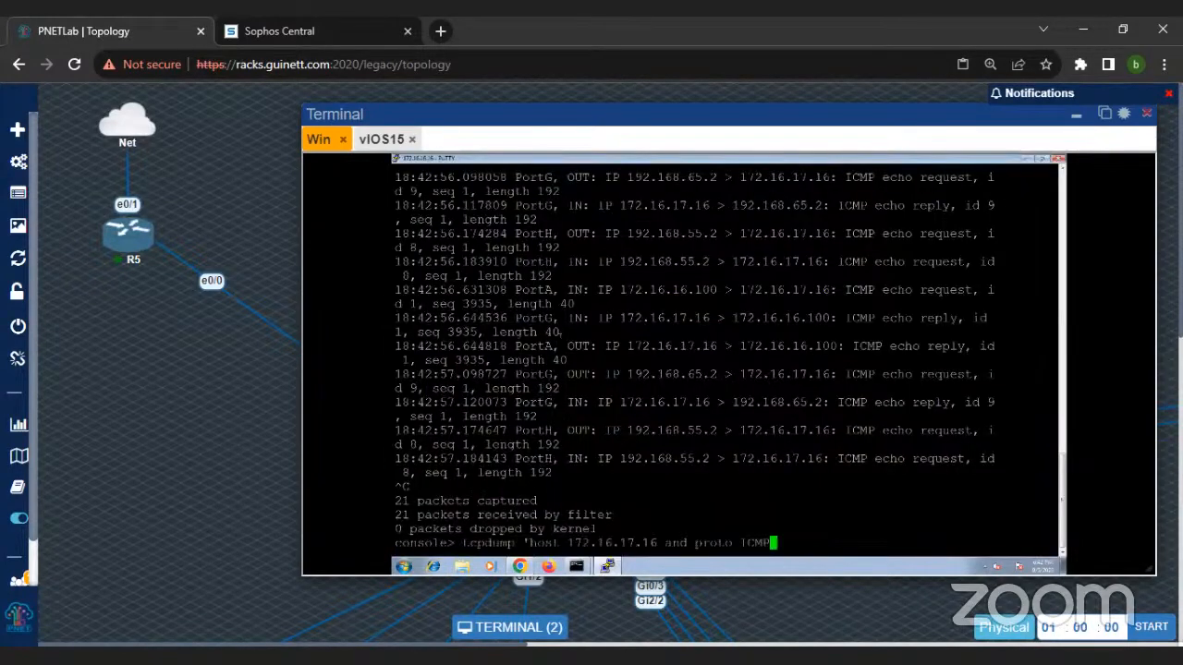
{"action": "key", "text": "Return"}
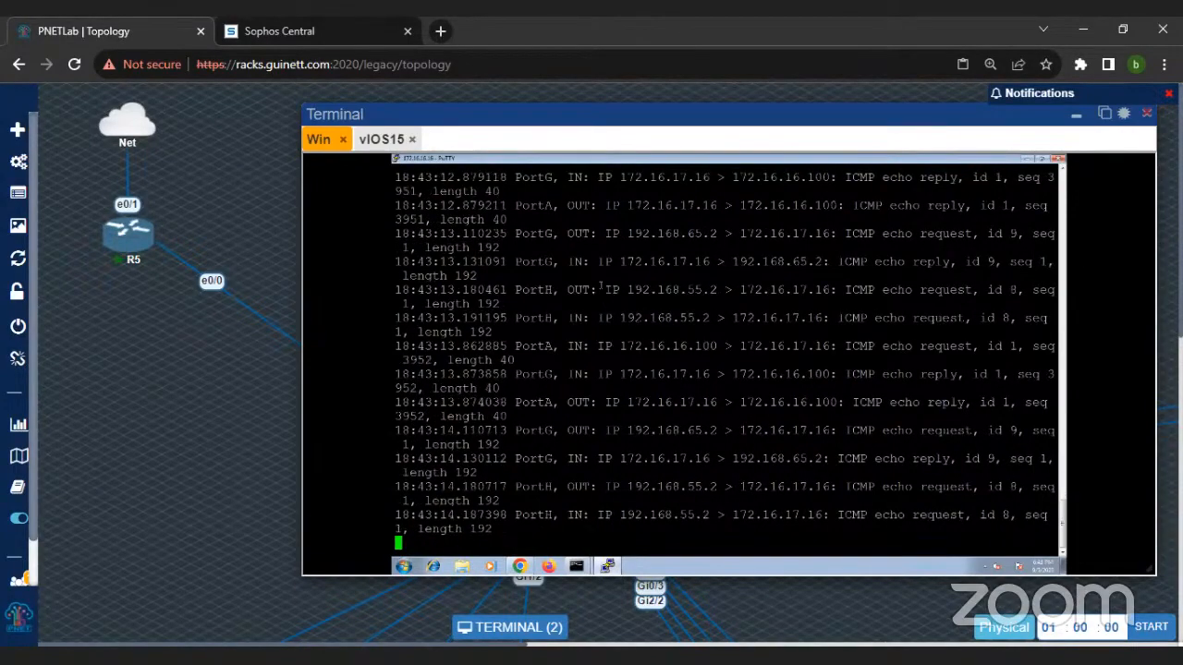
{"action": "key", "text": "ctrl+c"}
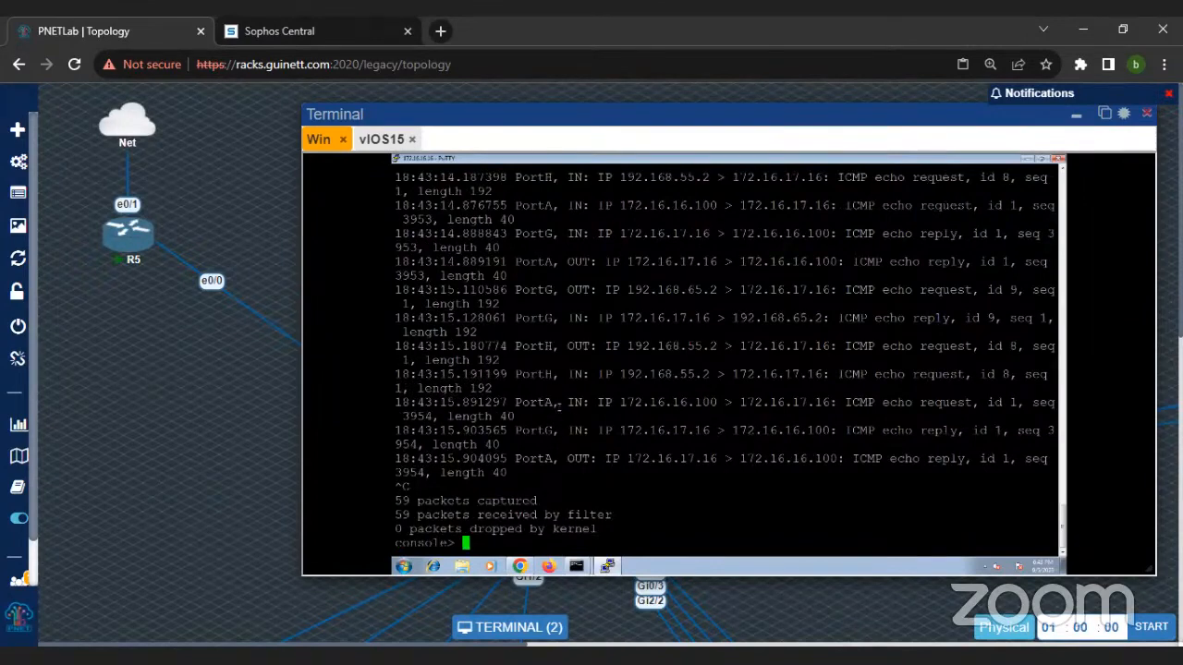
Step: Examine the captured echo requests and replies, comparing the in and out ports and the source and destination addresses
{"action": "triple_click", "coordinate": [411, 409]}
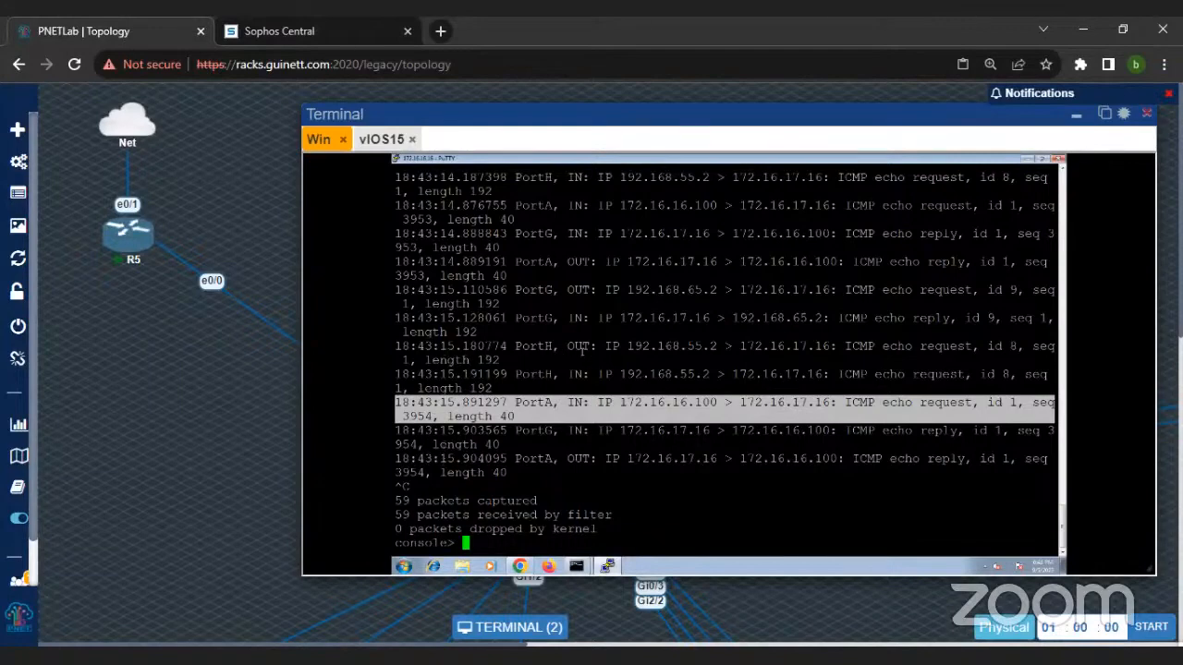
{"action": "left_click_drag", "start_coordinate": [566, 347], "coordinate": [729, 362]}
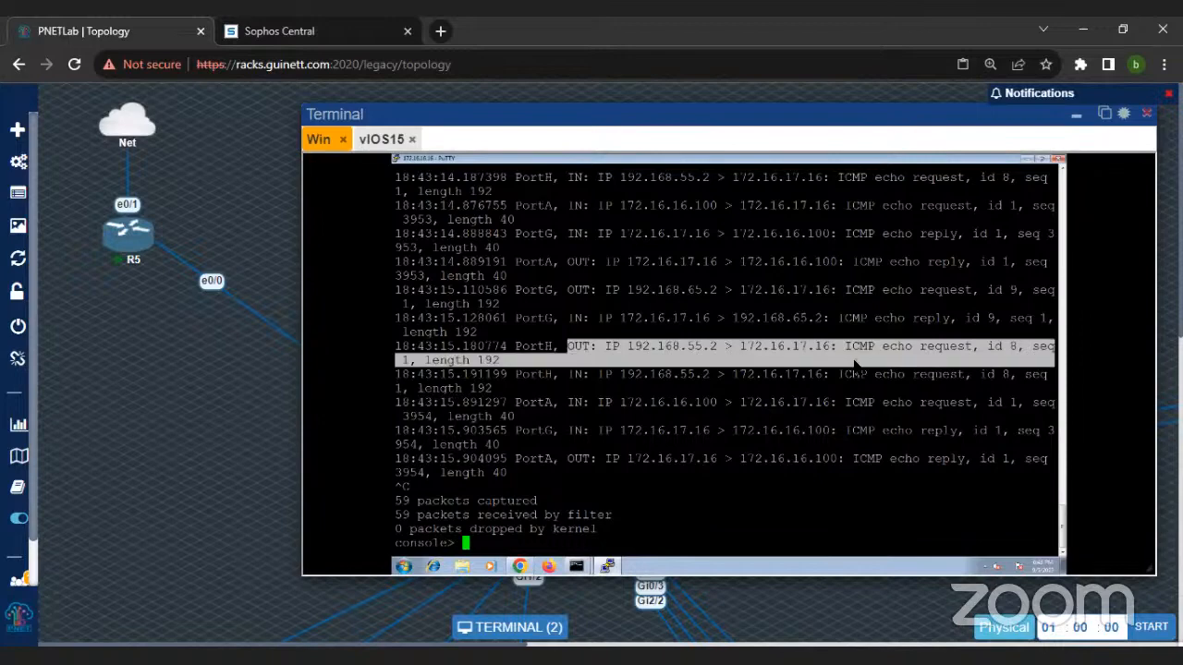
{"action": "left_click", "coordinate": [496, 363]}
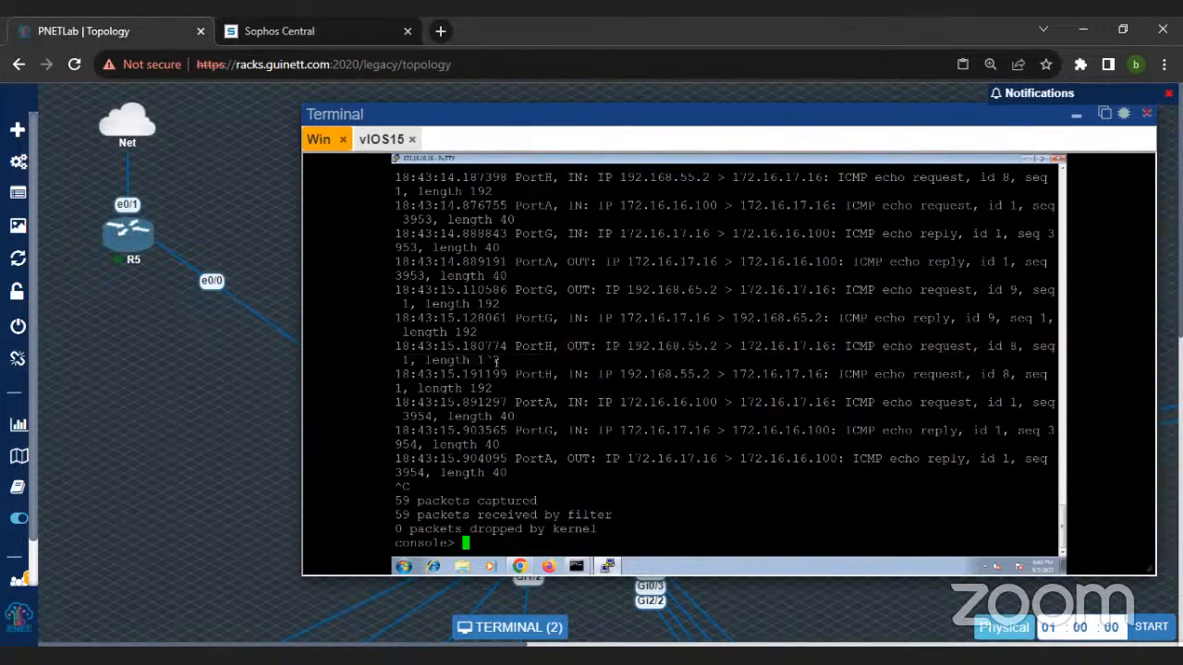
{"action": "left_click_drag", "start_coordinate": [432, 349], "coordinate": [720, 360]}
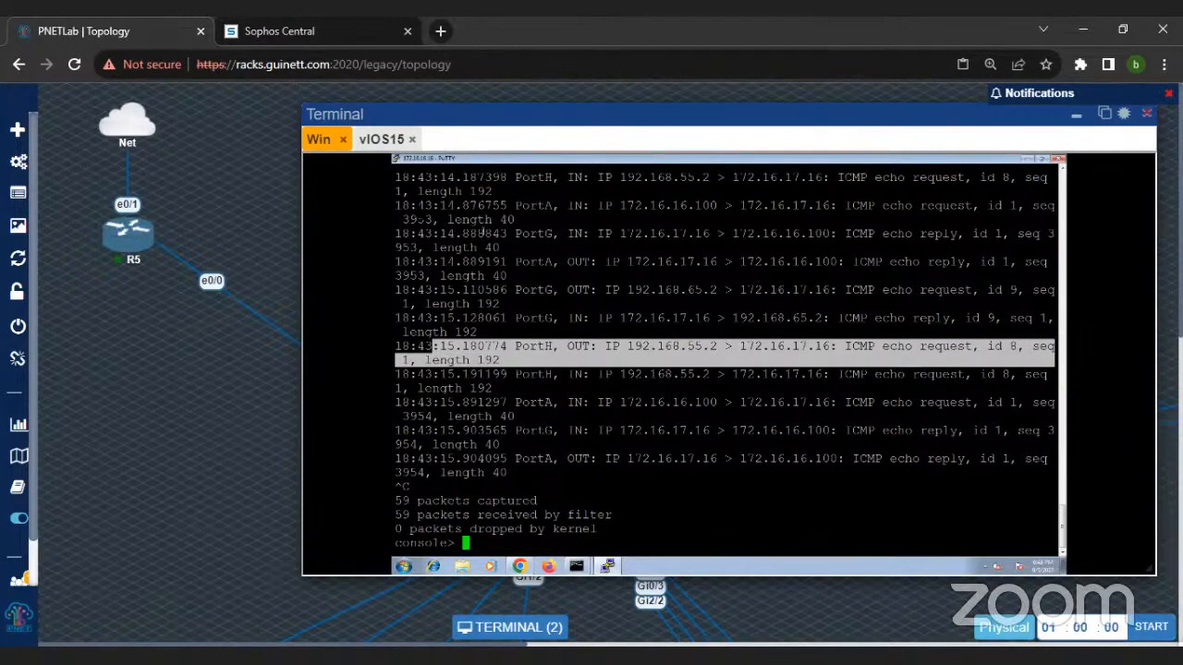
{"action": "left_click_drag", "start_coordinate": [400, 177], "coordinate": [545, 196]}
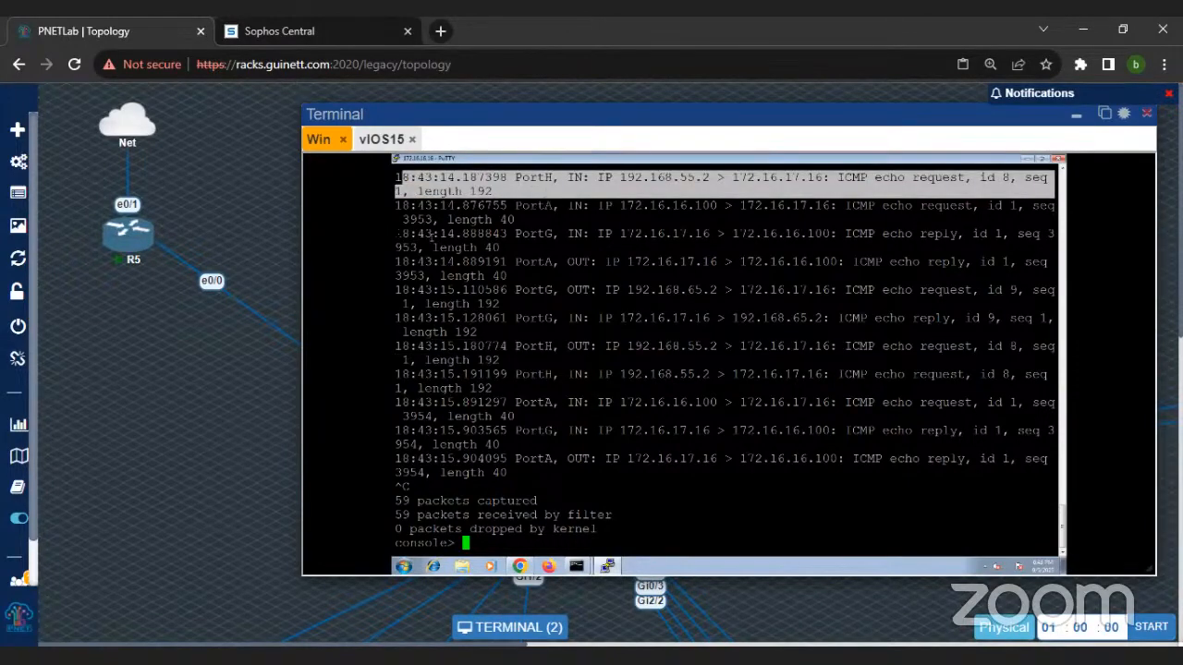
{"action": "left_click_drag", "start_coordinate": [418, 234], "coordinate": [622, 250]}
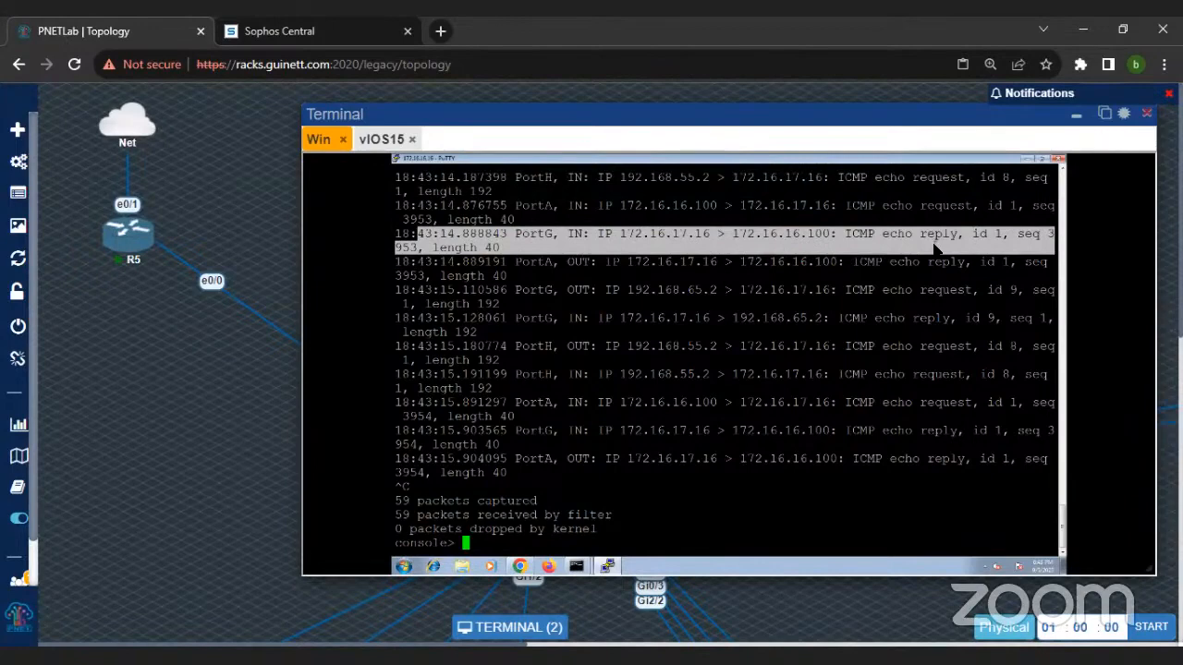
{"action": "left_click", "coordinate": [628, 233]}
{"action": "left_click_drag", "start_coordinate": [621, 233], "coordinate": [719, 234]}
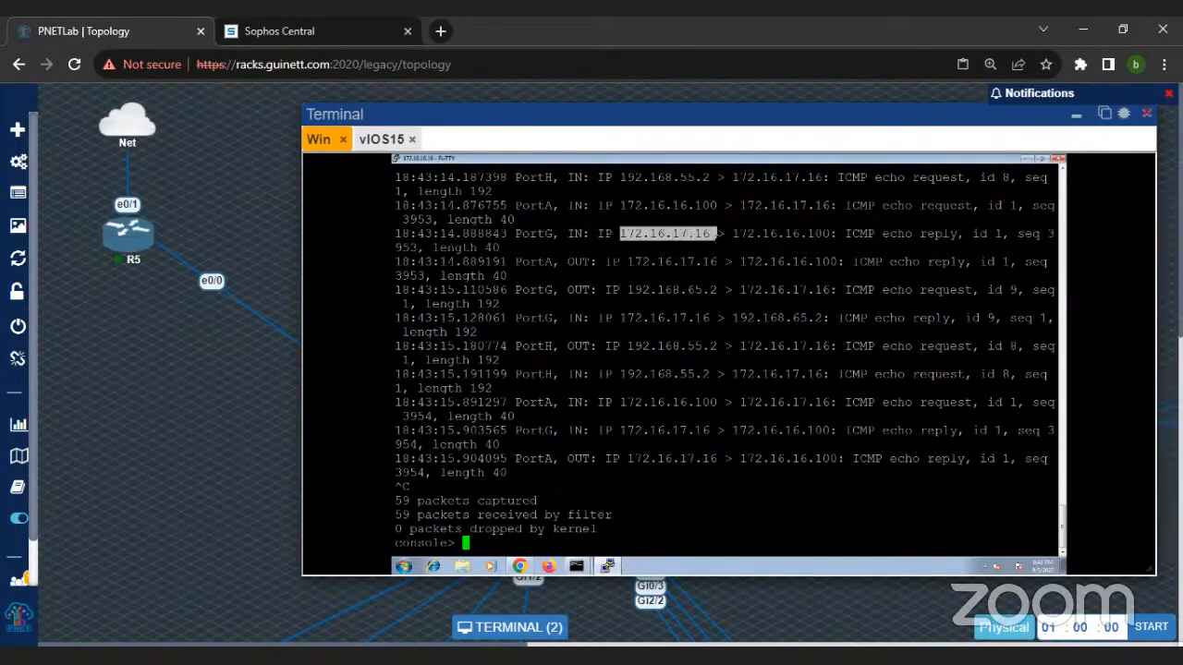
{"action": "left_click_drag", "start_coordinate": [730, 234], "coordinate": [933, 473]}
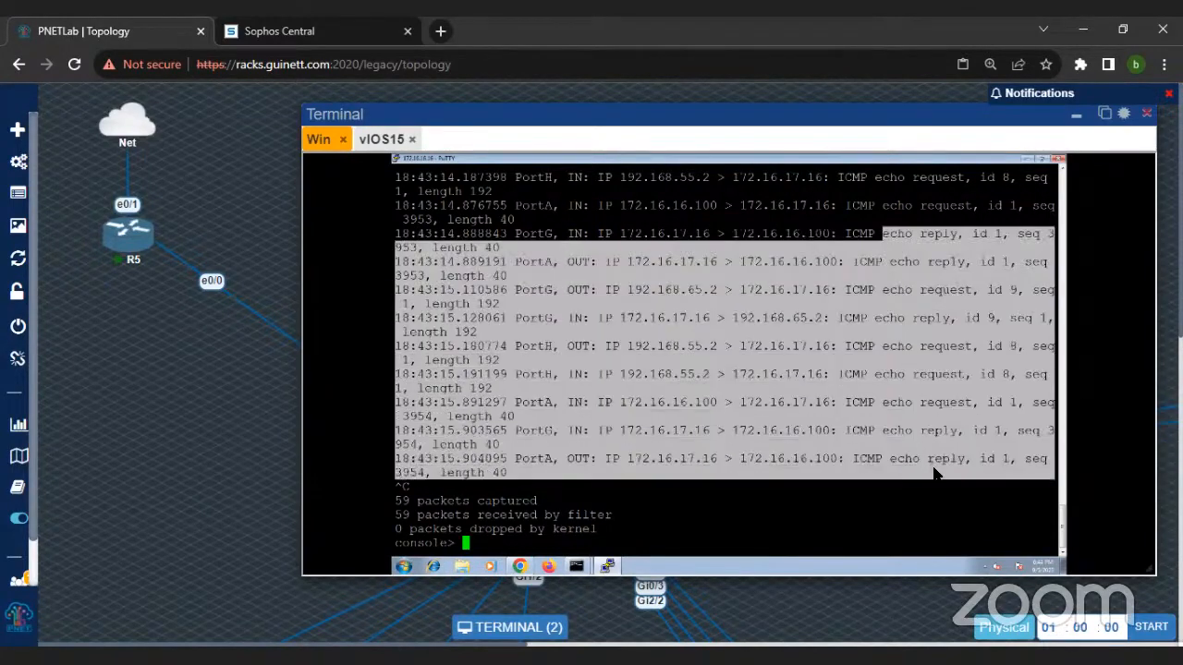
{"action": "scroll", "coordinate": [733, 395], "scroll_direction": "up", "scroll_amount": 9}
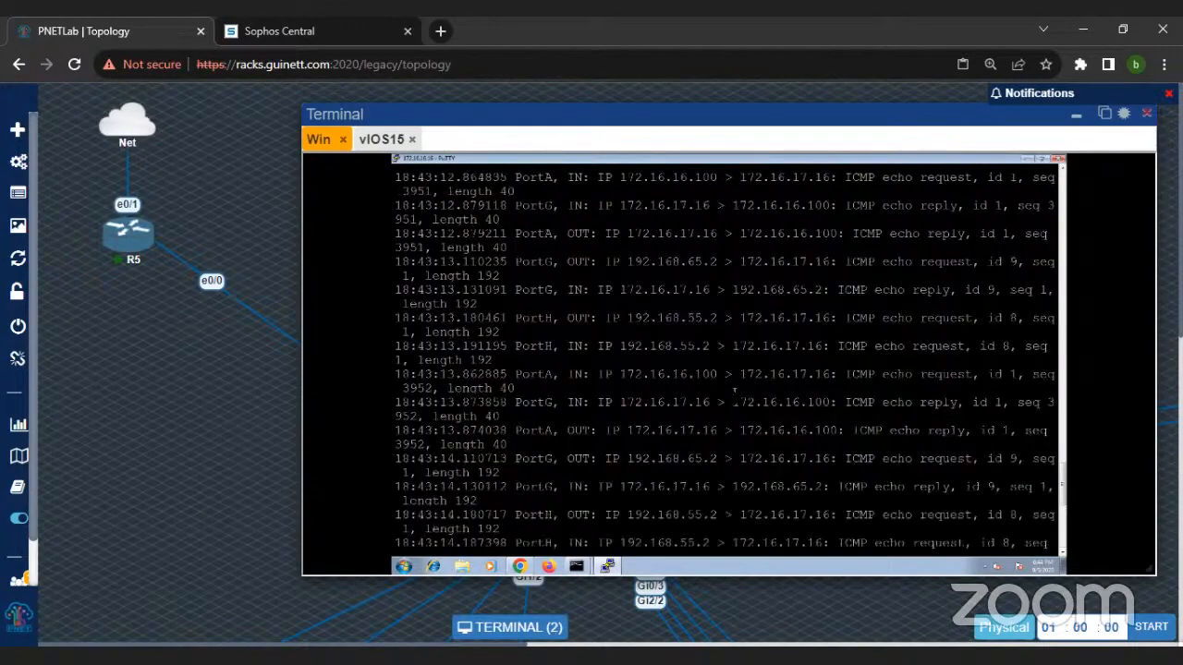
{"action": "scroll", "coordinate": [734, 394], "scroll_direction": "up", "scroll_amount": 12}
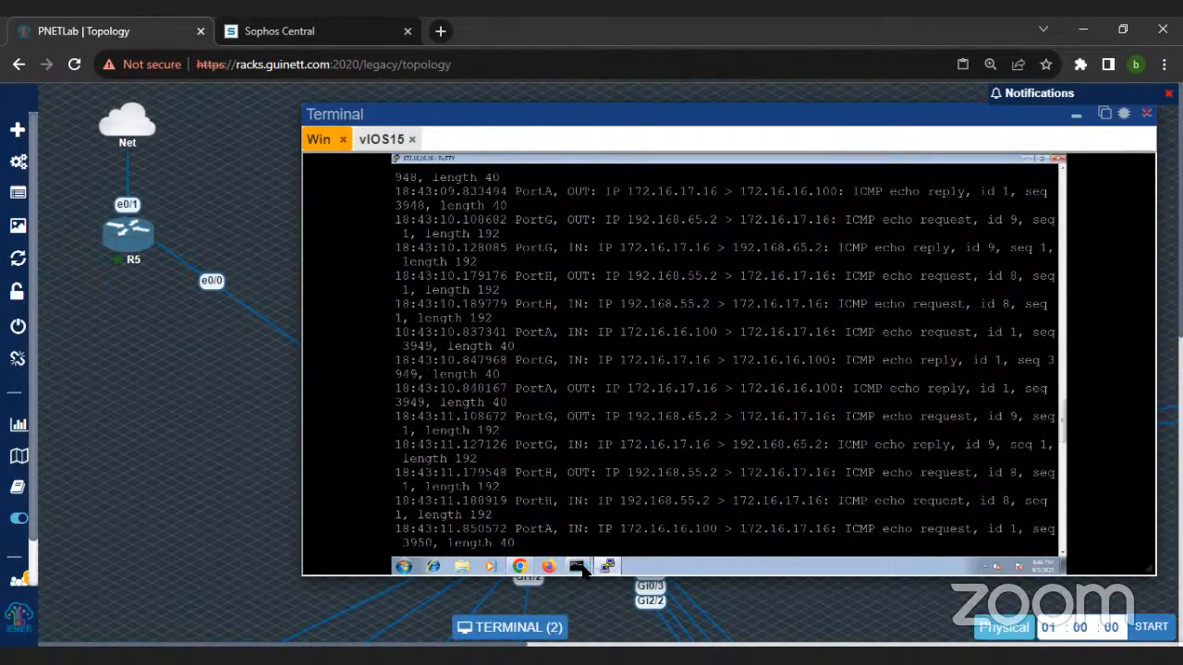
Step: Trace the route to 172.16.17.16 without name resolution from the idle command prompt, using tracert -d
{"action": "mouse_move", "coordinate": [582, 571]}
{"action": "left_click", "coordinate": [576, 527]}
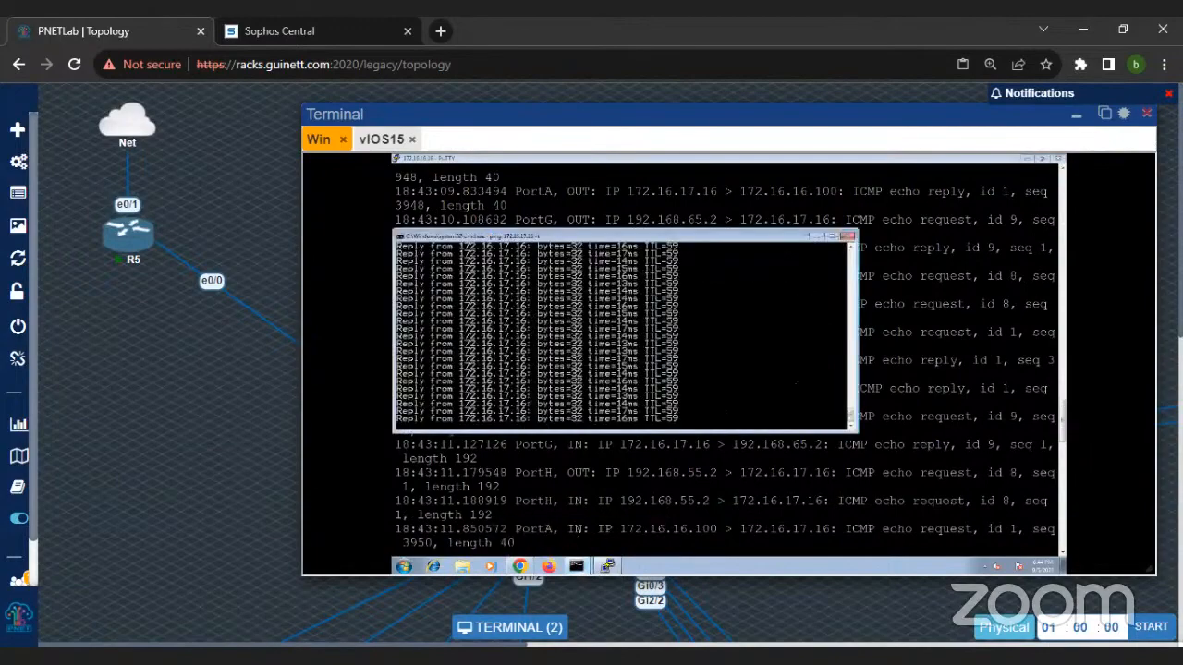
{"action": "mouse_move", "coordinate": [576, 565]}
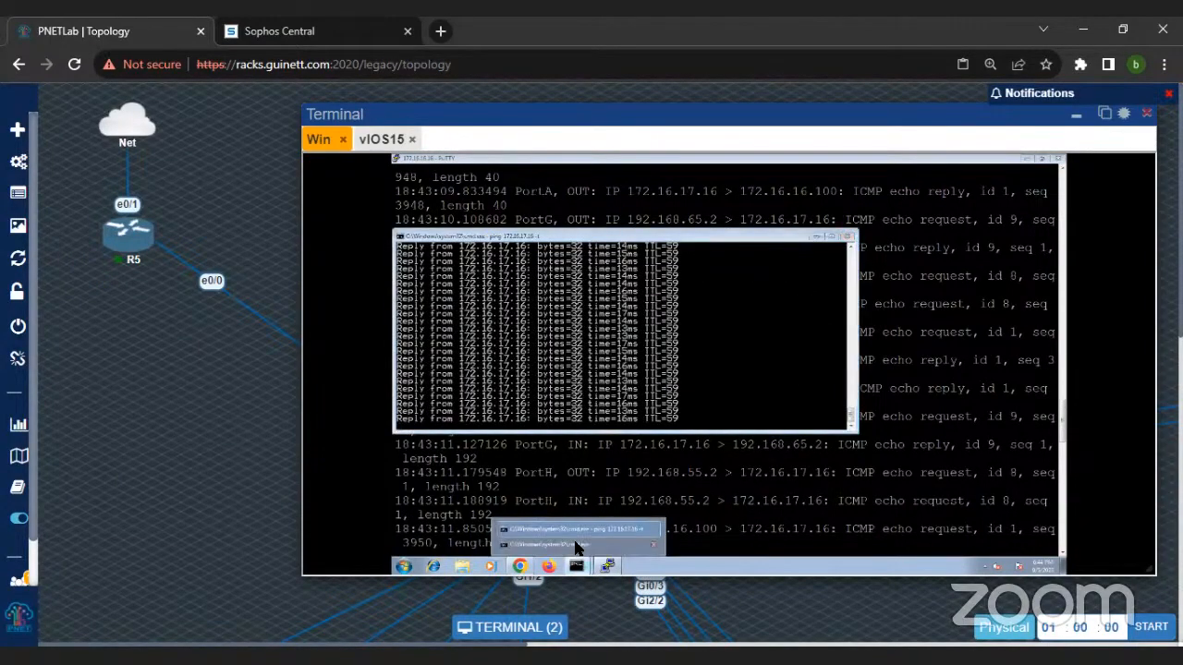
{"action": "left_click", "coordinate": [574, 545]}
{"action": "type", "text": "ping 8.8.8.8 -t"}
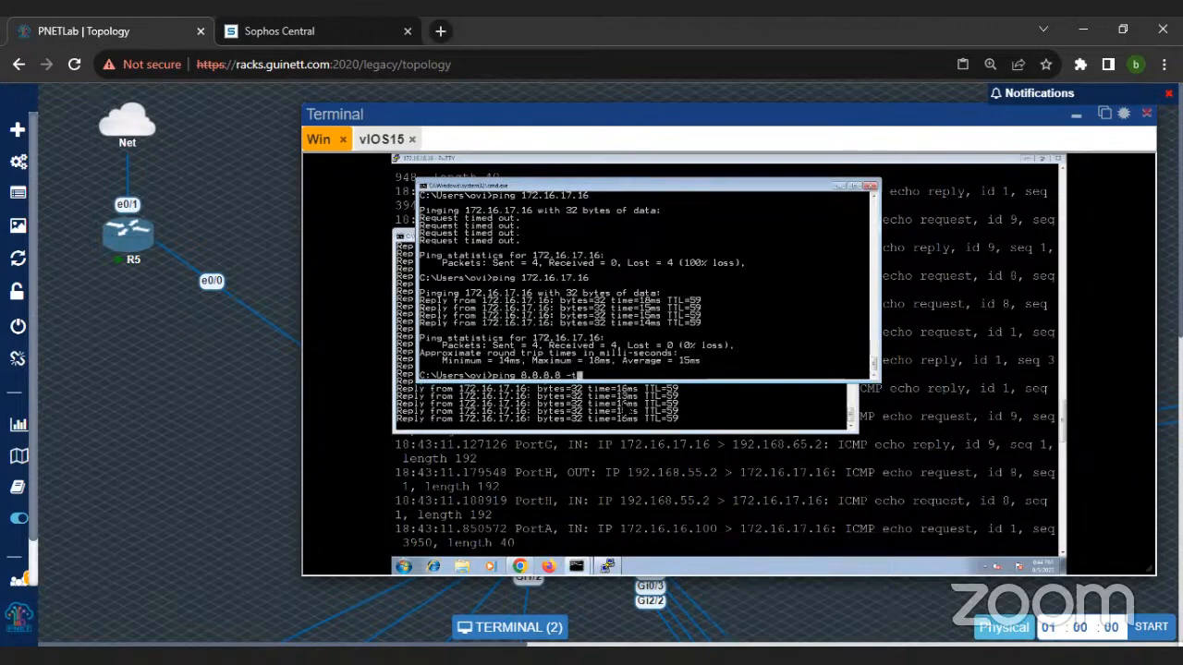
{"action": "key", "text": "Up"}
{"action": "key", "text": "Up"}
{"action": "key", "text": "Up"}
{"action": "key", "text": "BackSpace"}
{"action": "key", "text": "BackSpace"}
{"action": "key", "text": "BackSpace"}
{"action": "key", "text": "BackSpace"}
{"action": "key", "text": "BackSpace"}
{"action": "key", "text": "BackSpace"}
{"action": "key", "text": "BackSpace"}
{"action": "key", "text": "BackSpace"}
{"action": "key", "text": "BackSpace"}
{"action": "key", "text": "BackSpace"}
{"action": "key", "text": "BackSpace"}
{"action": "key", "text": "BackSpace"}
{"action": "key", "text": "BackSpace"}
{"action": "key", "text": "BackSpace"}
{"action": "key", "text": "BackSpace"}
{"action": "key", "text": "BackSpace"}
{"action": "key", "text": "BackSpace"}
{"action": "type", "text": "tracet -de"}
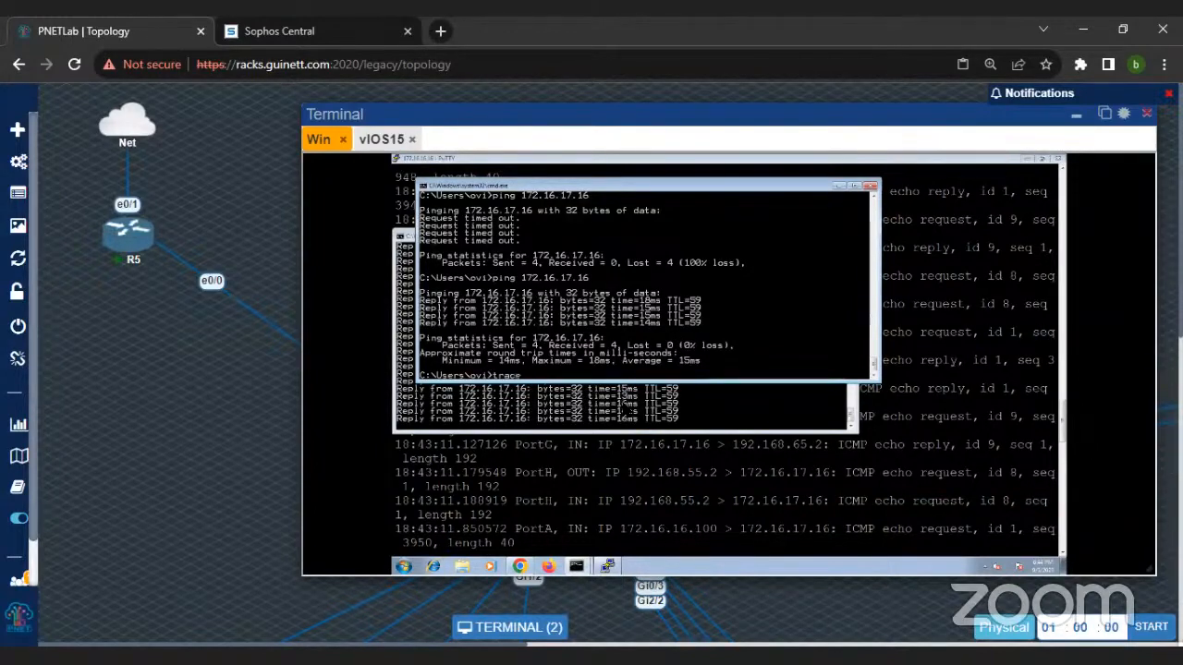
{"action": "type", "text": "rt -d 172.16.17.16"}
{"action": "key", "text": "Return"}
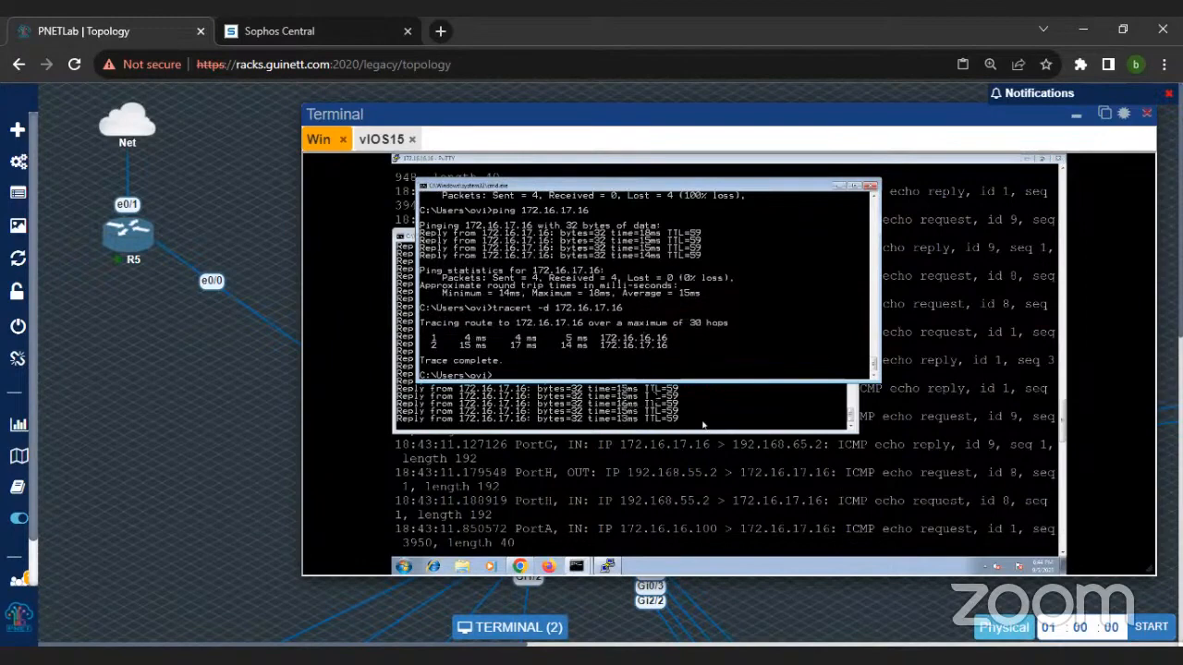
Step: Return to the PuTTY console and set the route precedence to SD-WAN, static, VPN with sys route_precedence set sd static vpn
{"action": "left_click", "coordinate": [638, 521]}
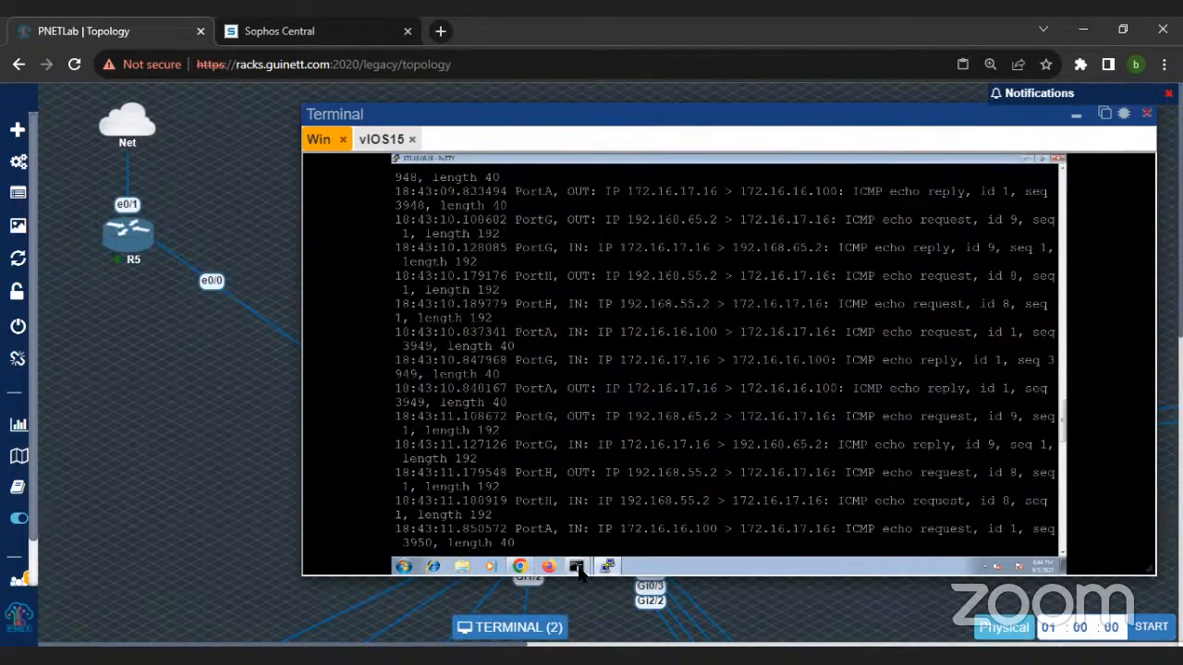
{"action": "left_click", "coordinate": [605, 567]}
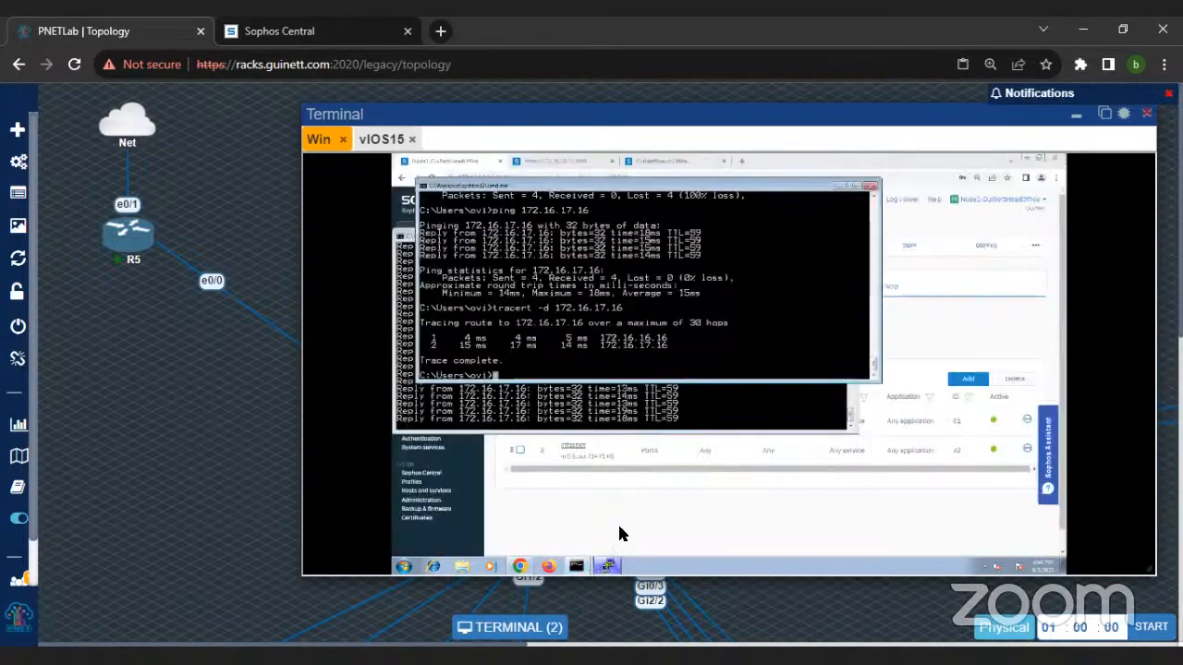
{"action": "left_click", "coordinate": [608, 567]}
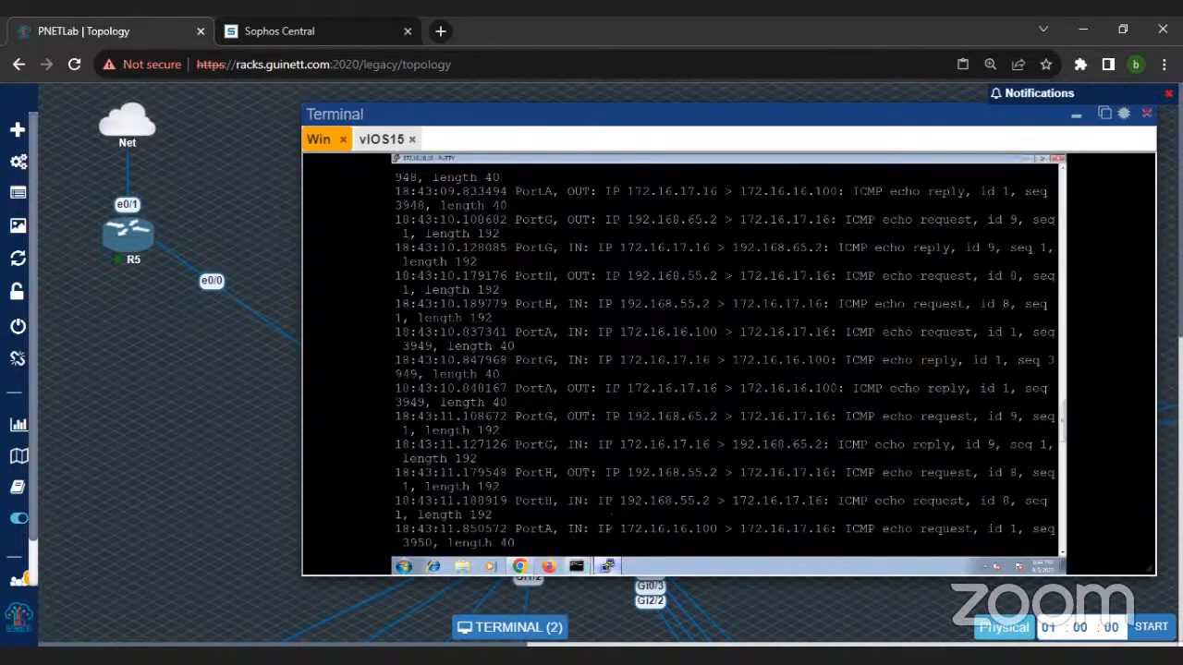
{"action": "key", "text": "ctrl+c"}
{"action": "key", "text": "Up"}
{"action": "key", "text": "BackSpace"}
{"action": "key", "text": "BackSpace"}
{"action": "key", "text": "BackSpace"}
{"action": "key", "text": "BackSpace"}
{"action": "type", "text": "ICMP"}
{"action": "key", "text": "BackSpace"}
{"action": "key", "text": "BackSpace"}
{"action": "key", "text": "BackSpace"}
{"action": "key", "text": "BackSpace"}
{"action": "key", "text": "BackSpace"}
{"action": "key", "text": "BackSpace"}
{"action": "key", "text": "BackSpace"}
{"action": "key", "text": "BackSpace"}
{"action": "key", "text": "BackSpace"}
{"action": "key", "text": "BackSpace"}
{"action": "key", "text": "BackSpace"}
{"action": "key", "text": "BackSpace"}
{"action": "key", "text": "BackSpace"}
{"action": "key", "text": "BackSpace"}
{"action": "key", "text": "BackSpace"}
{"action": "key", "text": "BackSpace"}
{"action": "key", "text": "BackSpace"}
{"action": "key", "text": "BackSpace"}
{"action": "key", "text": "BackSpace"}
{"action": "key", "text": "BackSpace"}
{"action": "key", "text": "BackSpace"}
{"action": "key", "text": "BackSpace"}
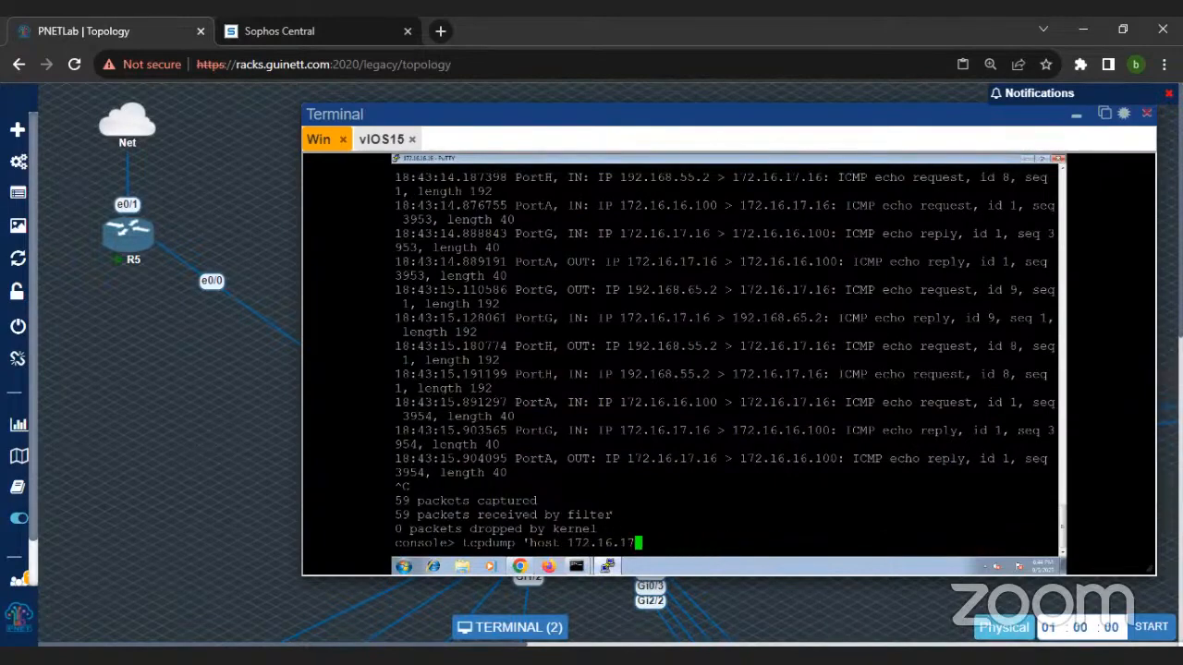
{"action": "key", "text": "BackSpace"}
{"action": "key", "text": "BackSpace"}
{"action": "key", "text": "BackSpace"}
{"action": "type", "text": "sys route_precedence set "}
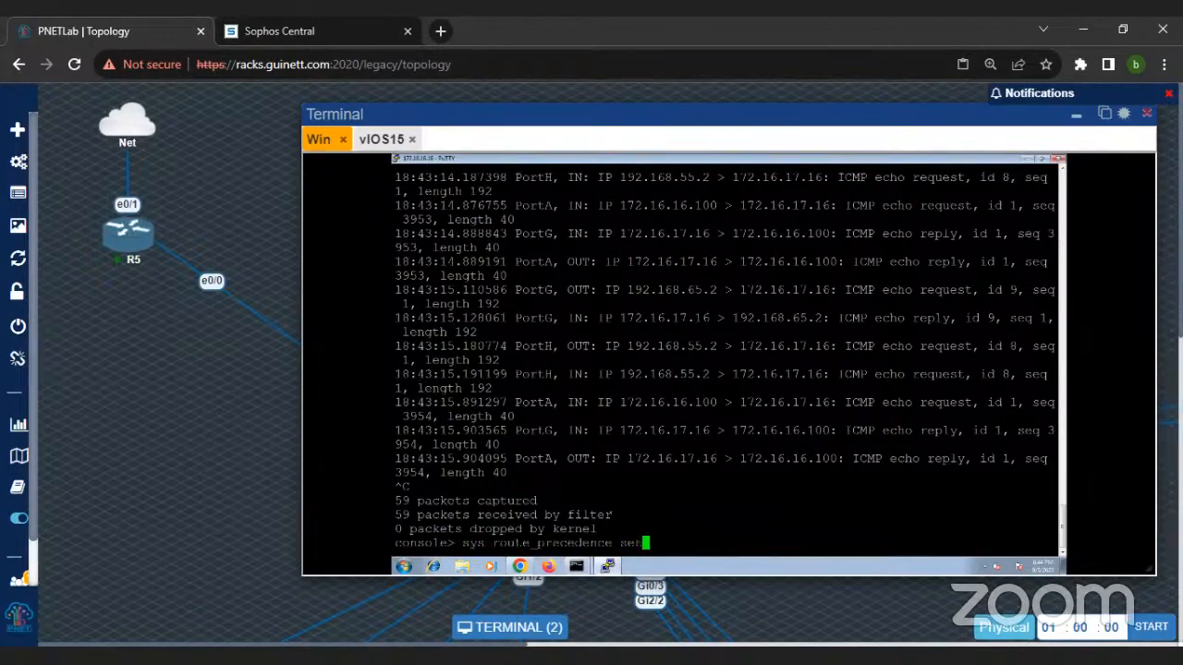
{"action": "type", "text": "sd static vpn"}
{"action": "key", "text": "Return"}
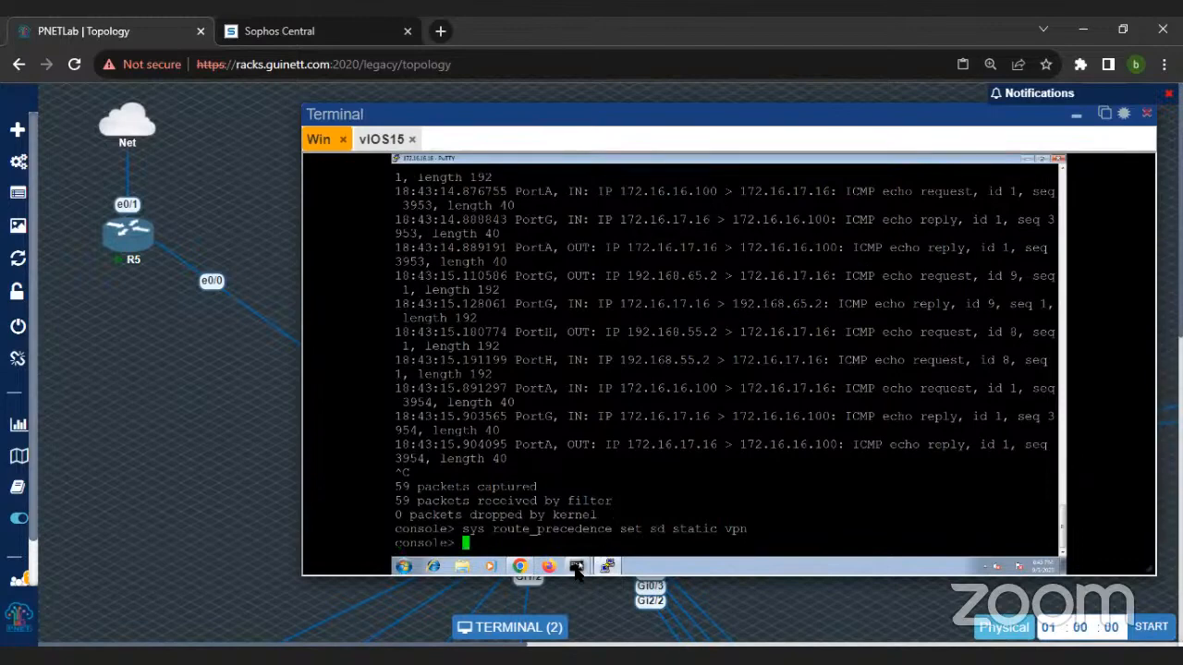
Step: Check the continuous ping to 172.16.17.16 and return to the PuTTY console
{"action": "mouse_move", "coordinate": [578, 565]}
{"action": "left_click", "coordinate": [582, 526]}
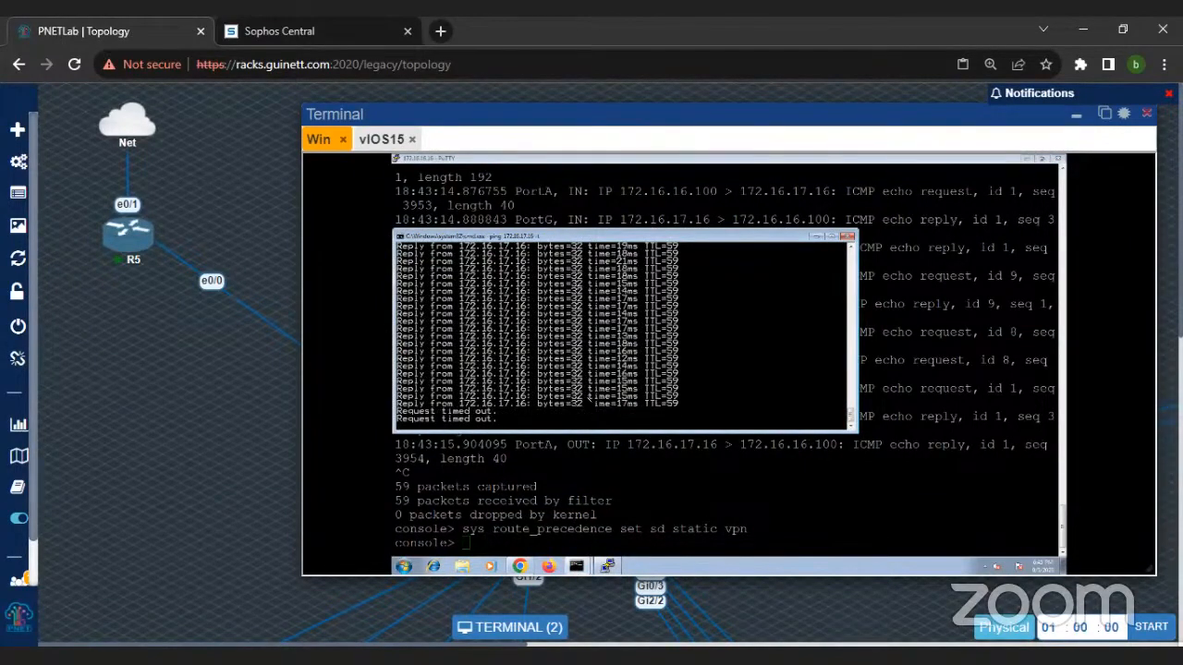
{"action": "key", "text": "ctrl+c"}
{"action": "key", "text": "Return"}
{"action": "key", "text": "Return"}
{"action": "key", "text": "Return"}
{"action": "key", "text": "Return"}
{"action": "left_click", "coordinate": [585, 508]}
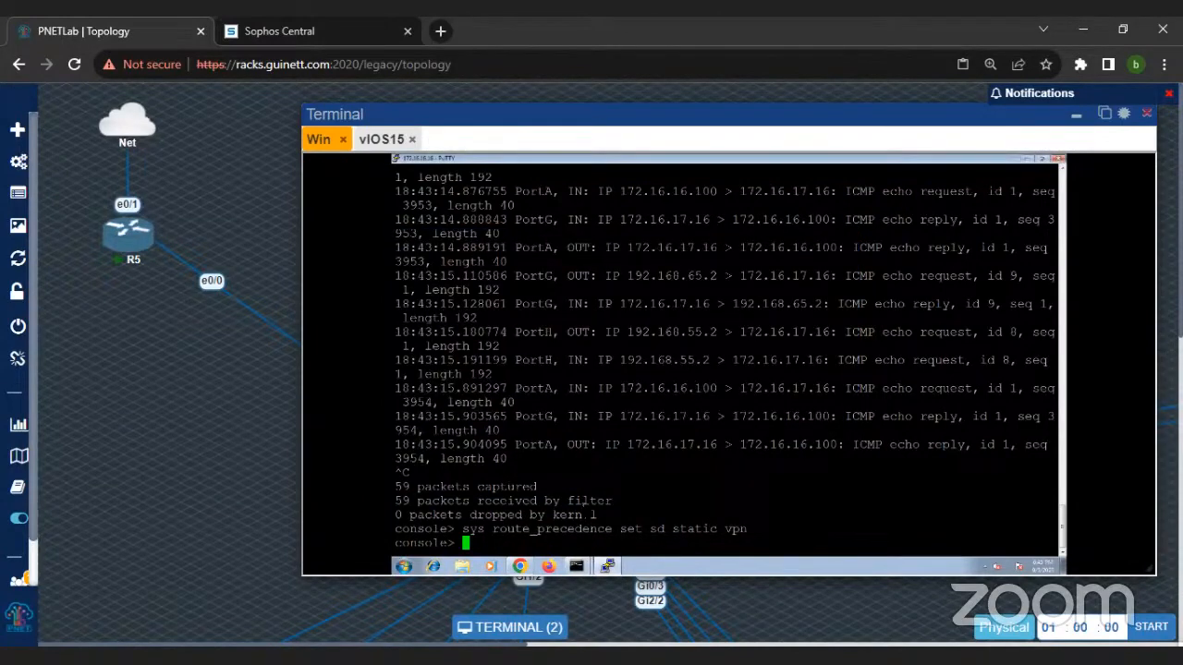
Step: Edit the previous command to set the route precedence to VPN, static, SD-WAN with sys route_precedence set vpn static sd
{"action": "key", "text": "Up"}
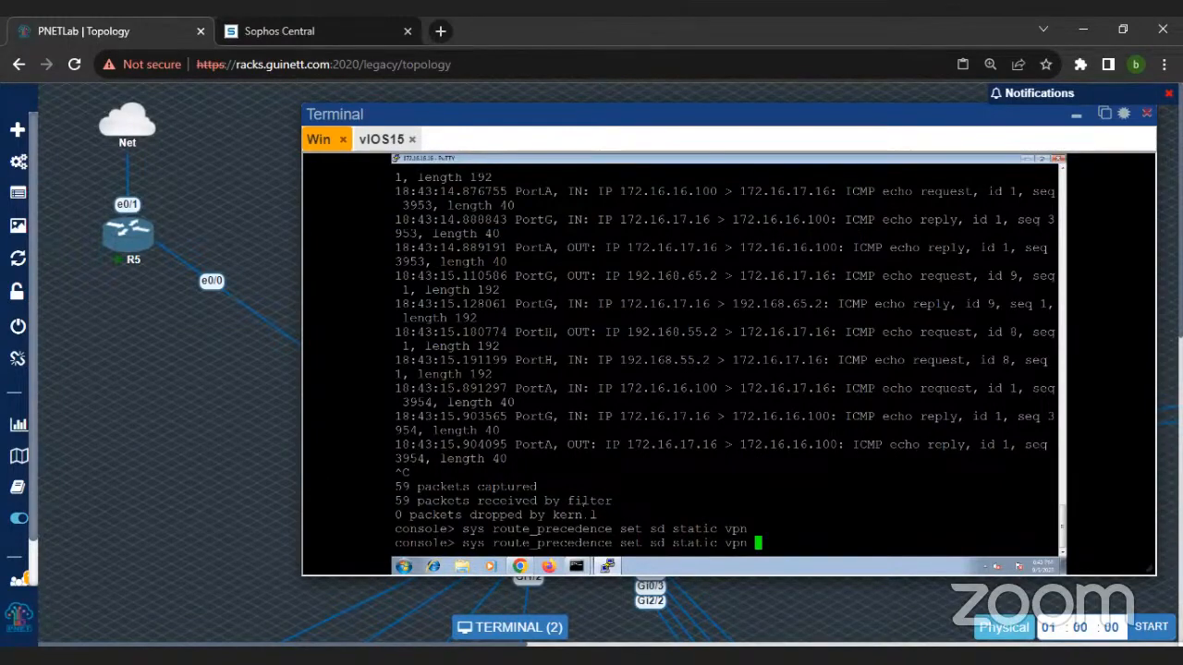
{"action": "key", "text": "BackSpace"}
{"action": "key", "text": "BackSpace"}
{"action": "key", "text": "BackSpace"}
{"action": "key", "text": "BackSpace"}
{"action": "key", "text": "BackSpace"}
{"action": "key", "text": "BackSpace"}
{"action": "key", "text": "BackSpace"}
{"action": "key", "text": "BackSpace"}
{"action": "key", "text": "BackSpace"}
{"action": "key", "text": "BackSpace"}
{"action": "key", "text": "BackSpace"}
{"action": "key", "text": "BackSpace"}
{"action": "key", "text": "BackSpace"}
{"action": "key", "text": "BackSpace"}
{"action": "type", "text": "vpn sdwan_policyrou"}
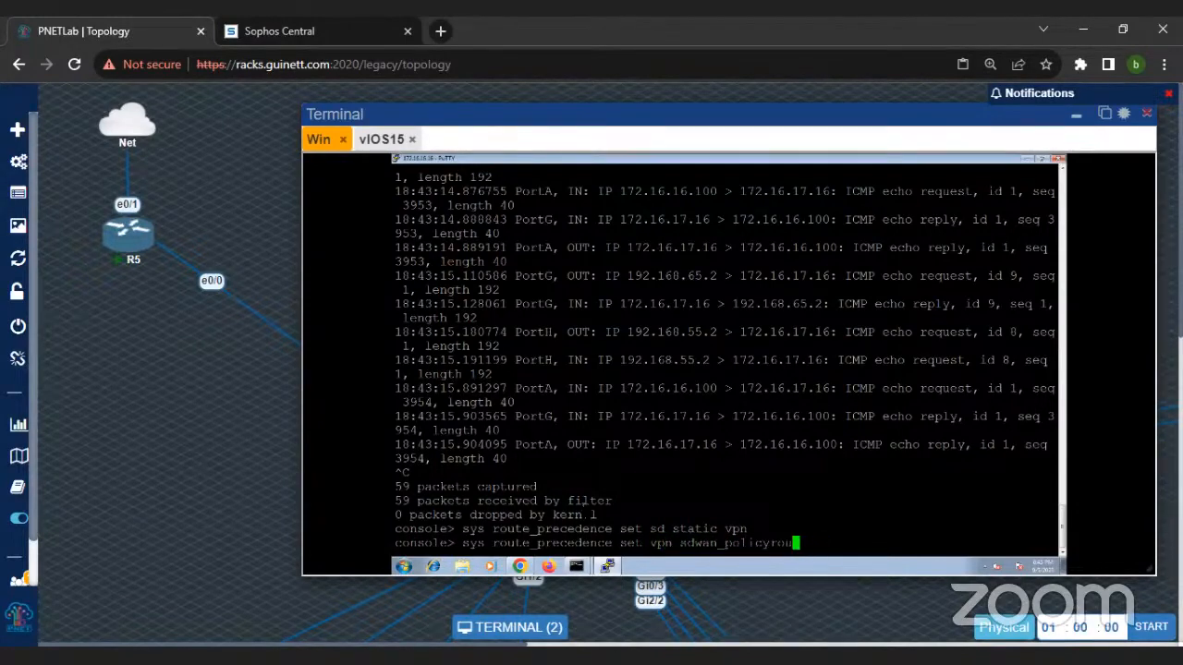
{"action": "key", "text": "BackSpace"}
{"action": "key", "text": "BackSpace"}
{"action": "key", "text": "BackSpace"}
{"action": "key", "text": "BackSpace"}
{"action": "key", "text": "BackSpace"}
{"action": "key", "text": "BackSpace"}
{"action": "key", "text": "BackSpace"}
{"action": "key", "text": "BackSpace"}
{"action": "key", "text": "BackSpace"}
{"action": "key", "text": "BackSpace"}
{"action": "key", "text": "BackSpace"}
{"action": "key", "text": "BackSpace"}
{"action": "type", "text": "static sd"}
{"action": "key", "text": "Return"}
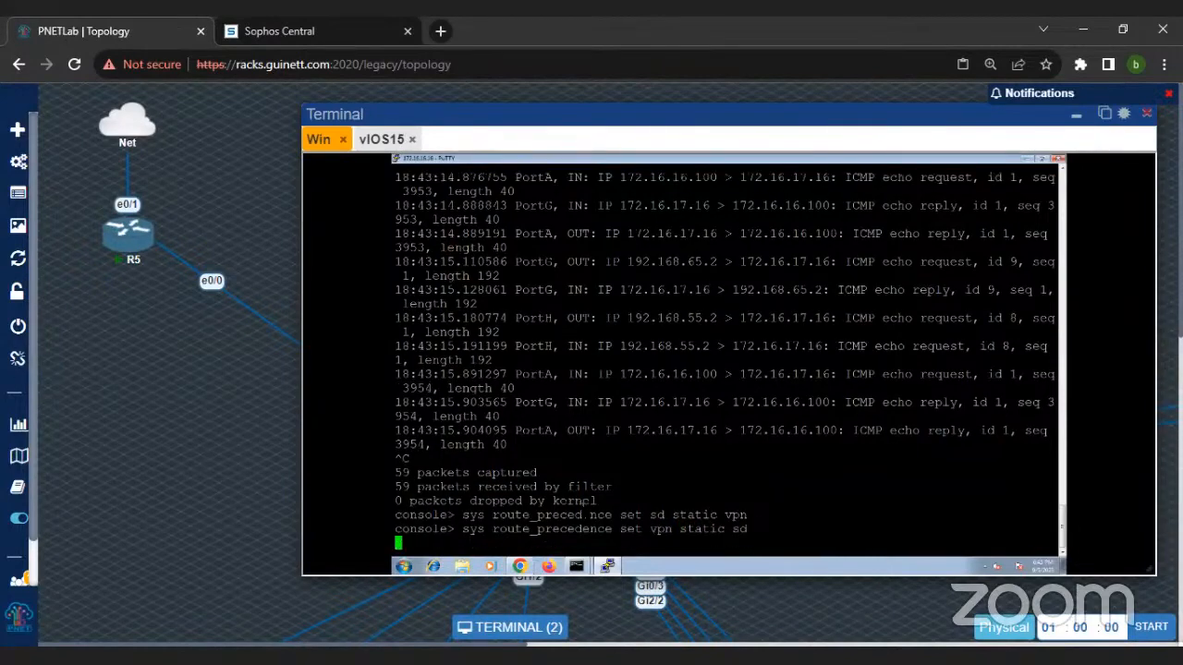
Step: Restart the continuous ping to 172.16.17.16 in the command prompt where it was stopped, using ping 172.16.17.16 -t
{"action": "left_click", "coordinate": [576, 566]}
{"action": "mouse_move", "coordinate": [578, 570]}
{"action": "left_click", "coordinate": [580, 549]}
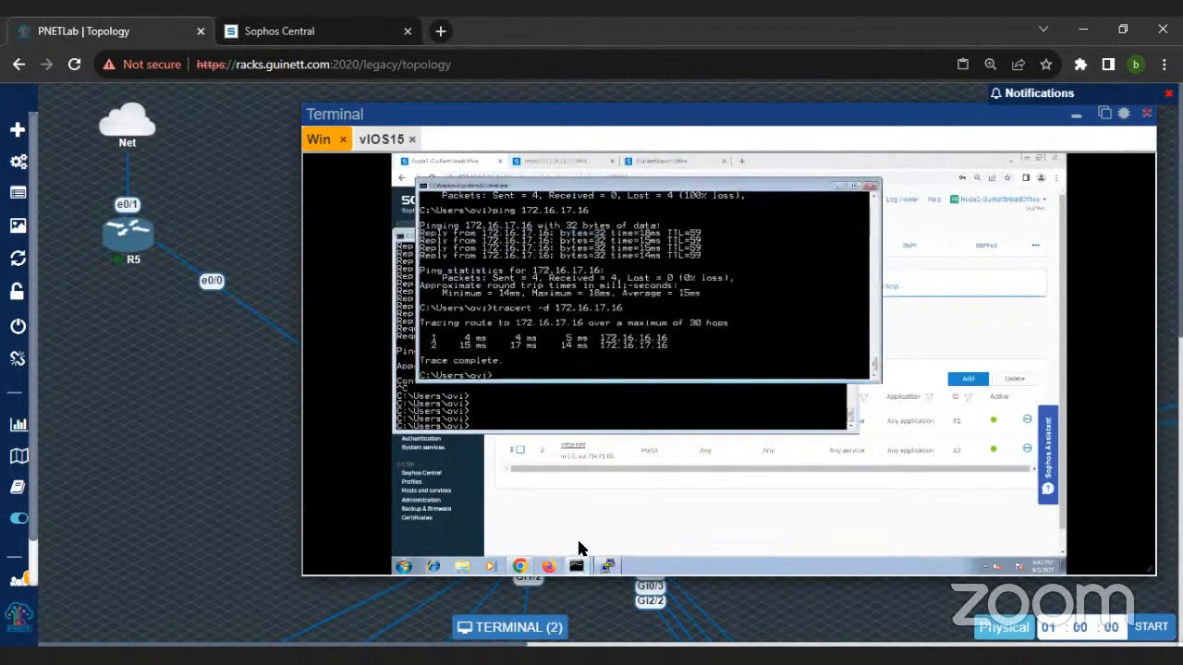
{"action": "left_click", "coordinate": [540, 409]}
{"action": "key", "text": "Up"}
{"action": "key", "text": "Return"}
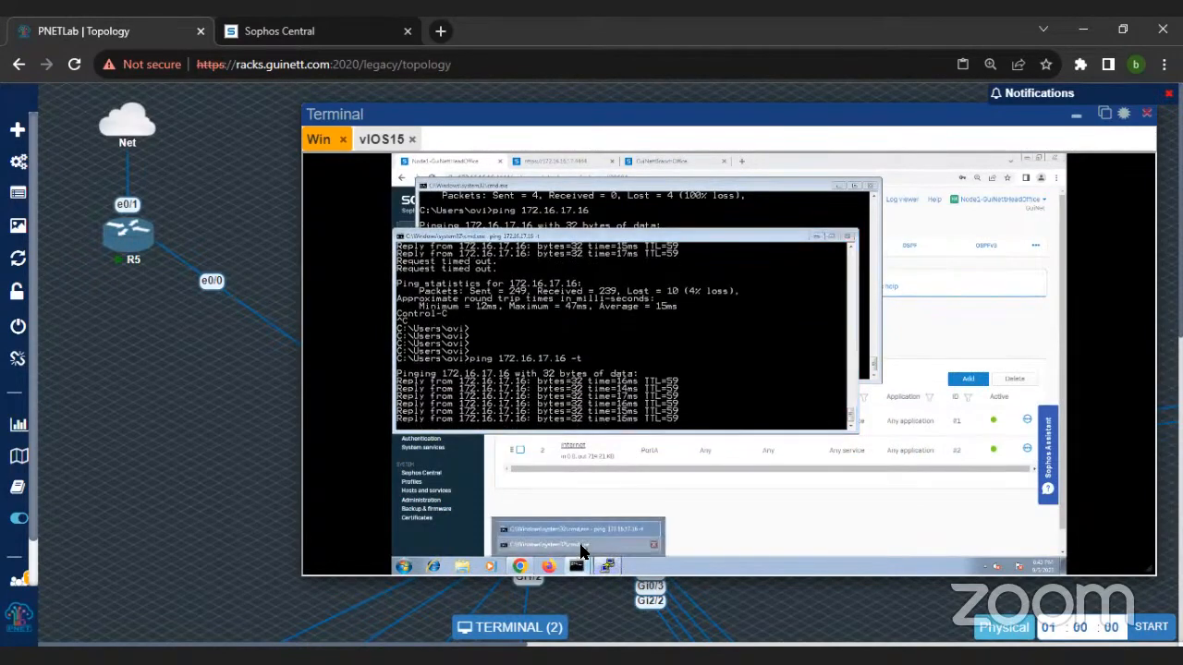
Step: Rerun tracert -d 172.16.17.16 in the other command prompt and return to the PuTTY console
{"action": "left_click", "coordinate": [581, 545]}
{"action": "key", "text": "Up"}
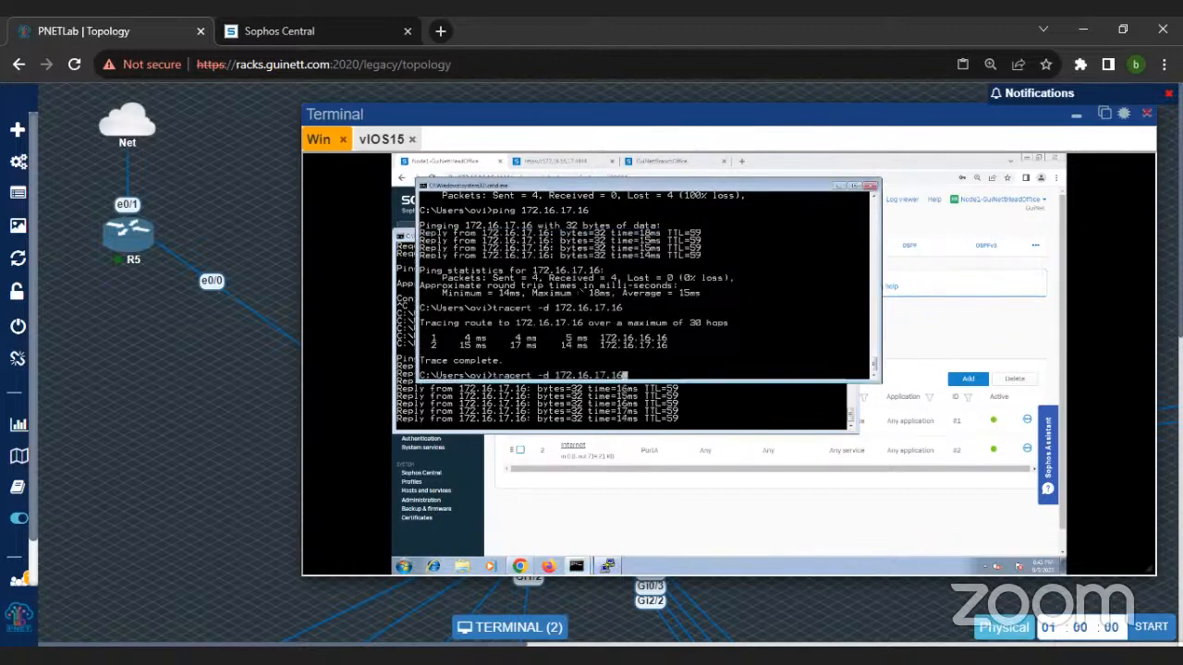
{"action": "key", "text": "Return"}
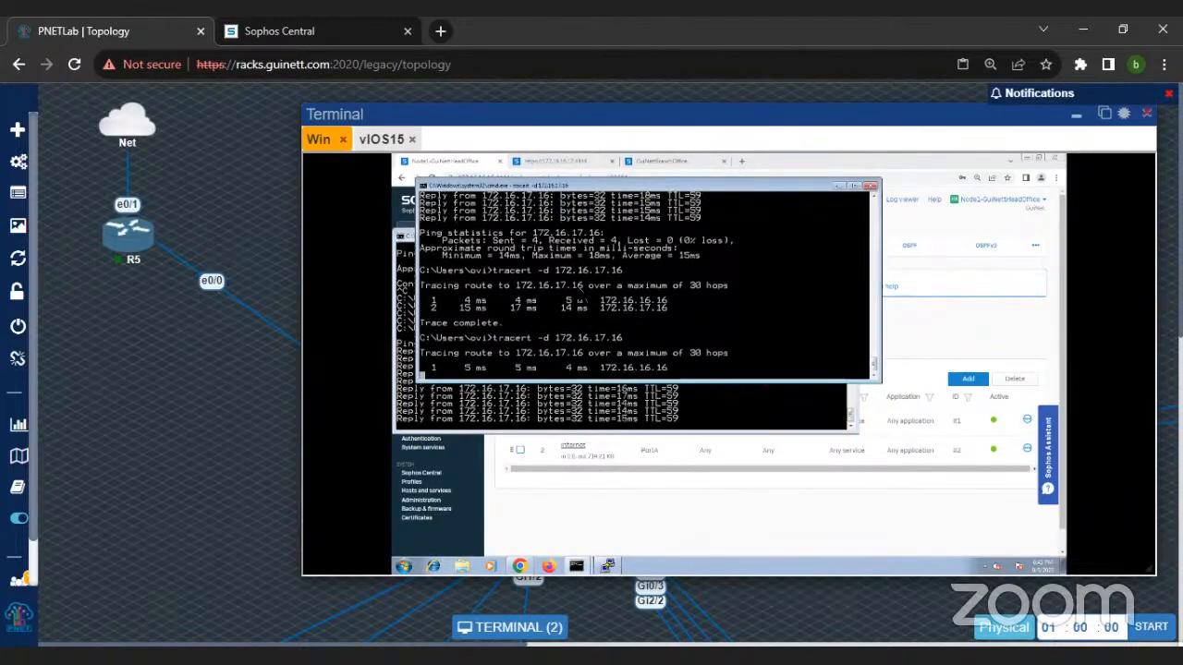
{"action": "left_click", "coordinate": [605, 565]}
{"action": "left_click", "coordinate": [607, 564]}
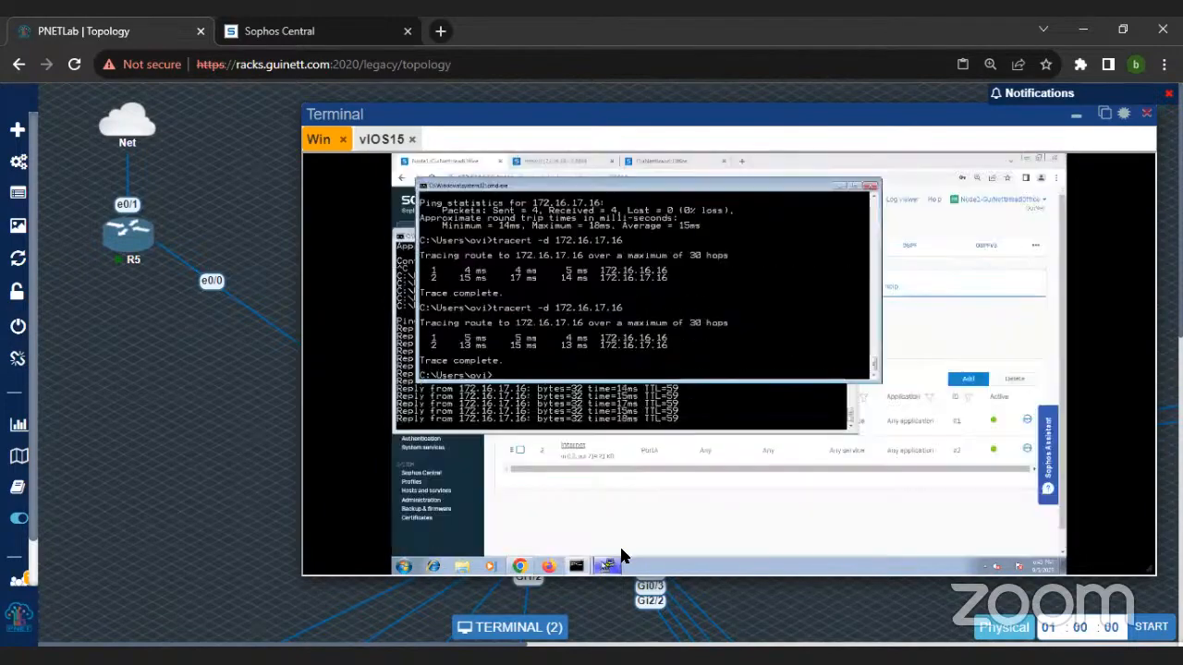
{"action": "left_click", "coordinate": [607, 565]}
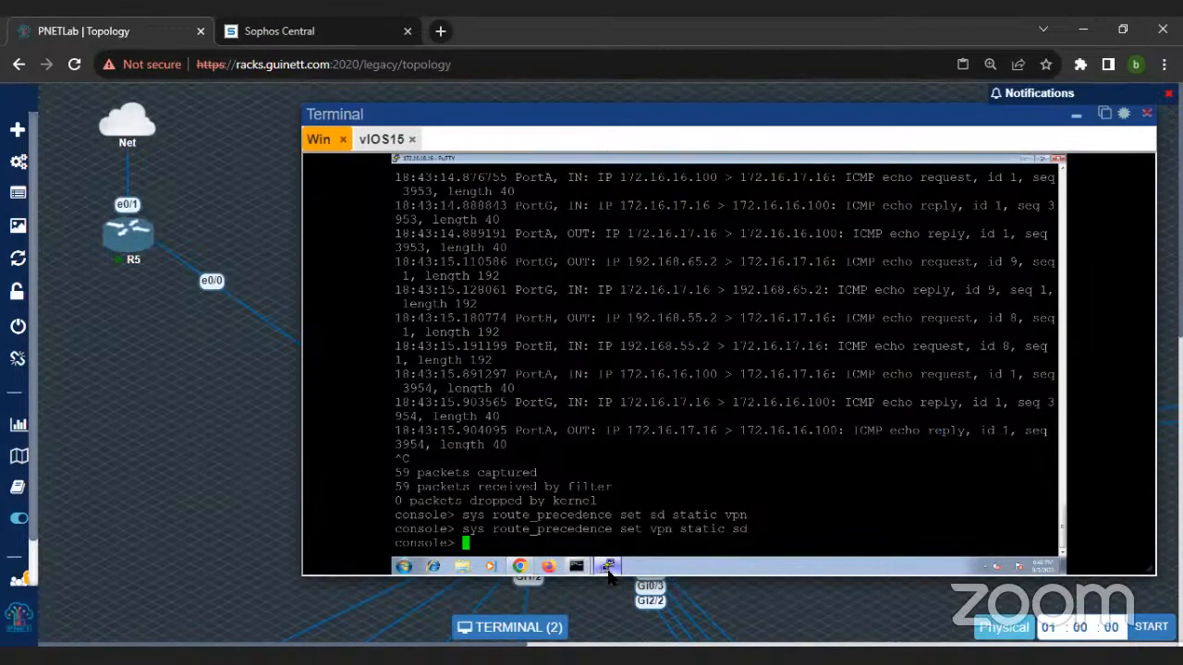
{"action": "type", "text": "set routing"}
{"action": "key", "text": "BackSpace"}
{"action": "key", "text": "Tab"}
{"action": "key", "text": "BackSpace"}
{"action": "key", "text": "BackSpace"}
{"action": "key", "text": "BackSpace"}
{"action": "key", "text": "BackSpace"}
{"action": "key", "text": "Tab"}
{"action": "key", "text": "BackSpace"}
{"action": "key", "text": "BackSpace"}
{"action": "key", "text": "BackSpace"}
{"action": "key", "text": "BackSpace"}
{"action": "type", "text": "e"}
{"action": "key", "text": "BackSpace"}
{"action": "key", "text": "BackSpace"}
{"action": "key", "text": "BackSpace"}
{"action": "key", "text": "BackSpace"}
{"action": "key", "text": "BackSpace"}
{"action": "key", "text": "BackSpace"}
{"action": "key", "text": "BackSpace"}
{"action": "key", "text": "BackSpace"}
Step: Set the route precedence to static, SD-WAN, VPN with sys route_precedence set static sd vpn
{"action": "type", "text": "ys rou"}
{"action": "key", "text": "Tab"}
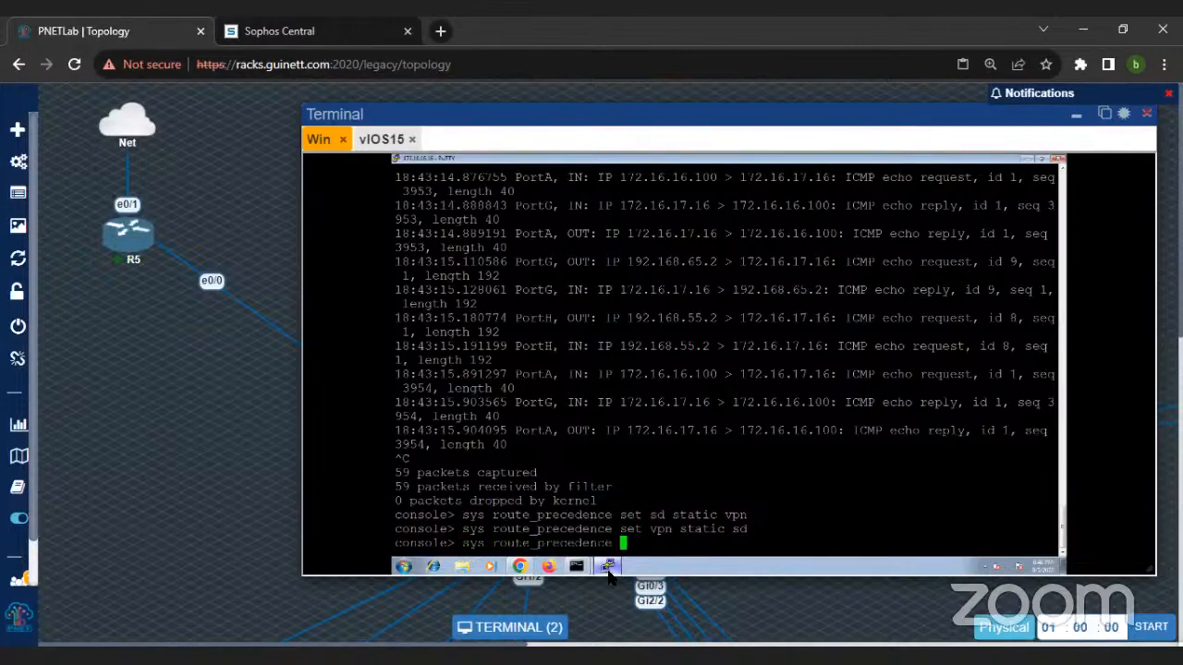
{"action": "type", "text": "set"}
{"action": "type", "text": "static sd"}
{"action": "key", "text": "BackSpace"}
{"action": "type", "text": "d vpn"}
{"action": "key", "text": "Return"}
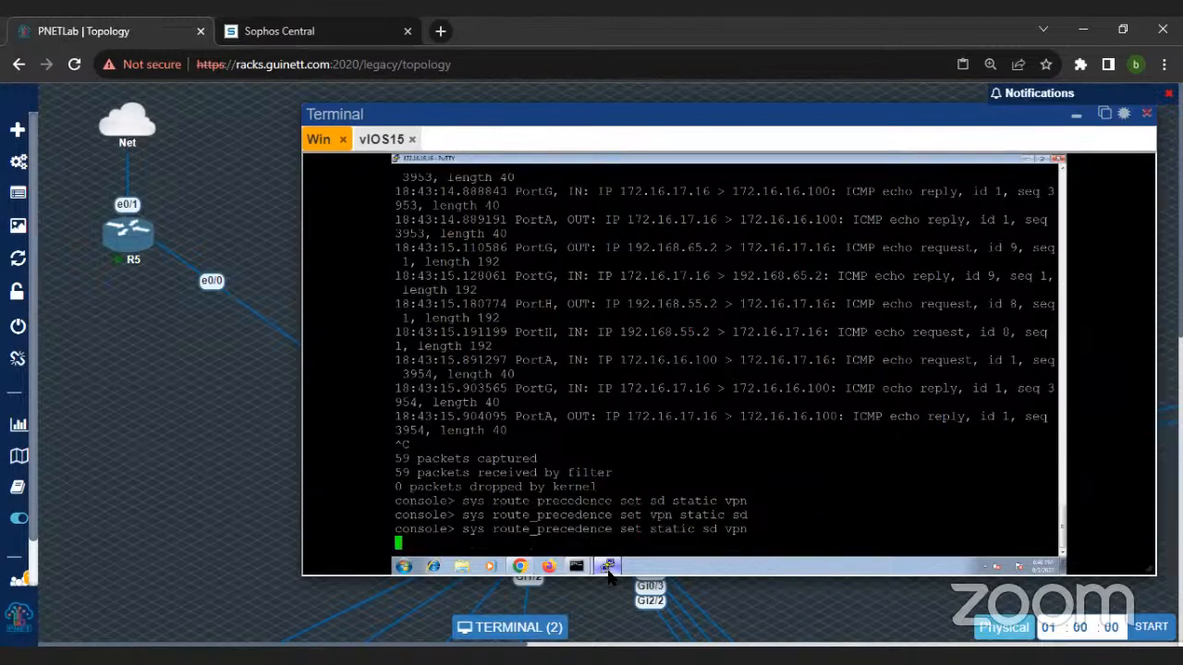
Step: Check the continuous ping to 172.16.17.16 under the static-first precedence and return to the PuTTY console
{"action": "mouse_move", "coordinate": [575, 565]}
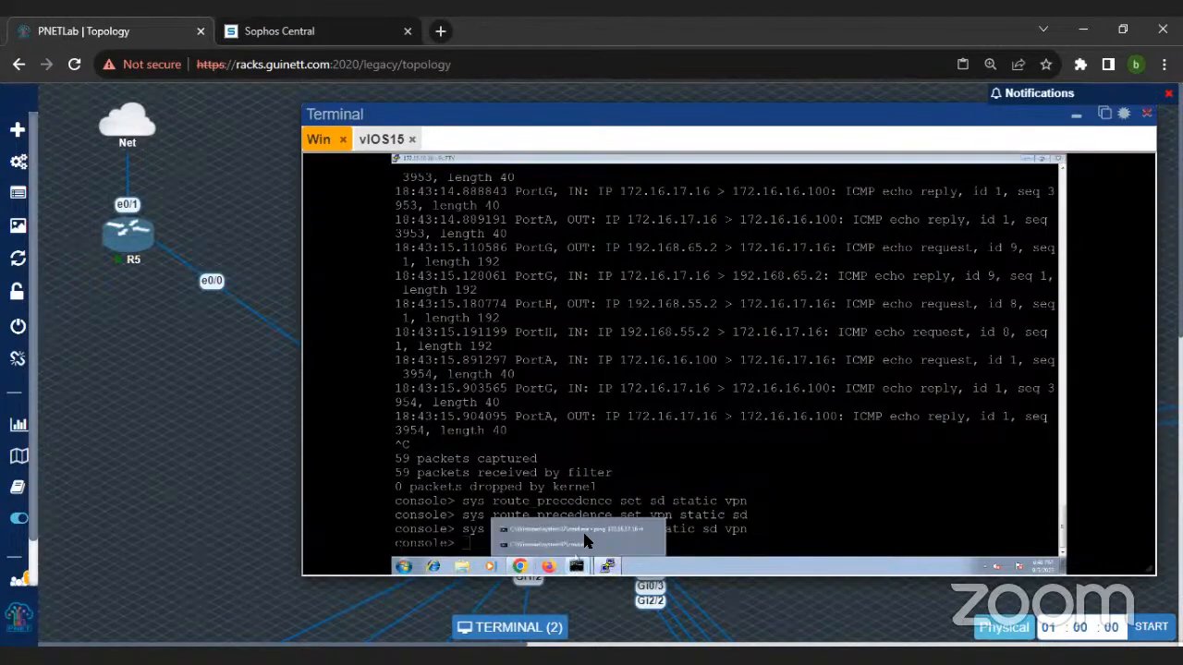
{"action": "left_click", "coordinate": [580, 530]}
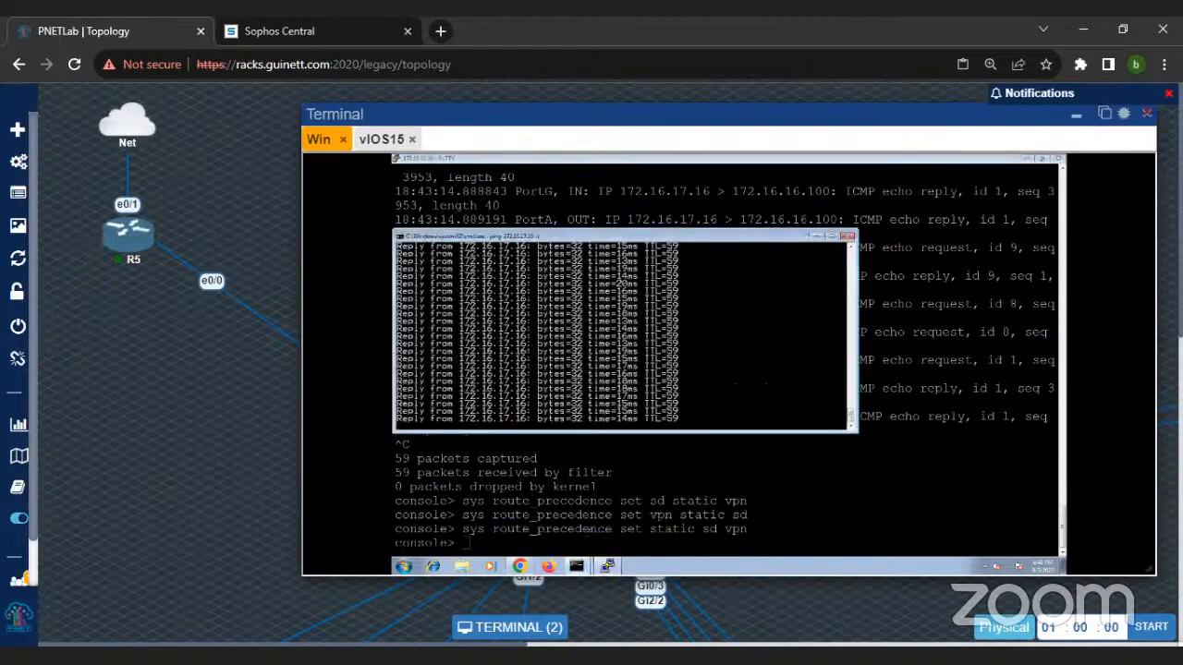
{"action": "left_click", "coordinate": [715, 508]}
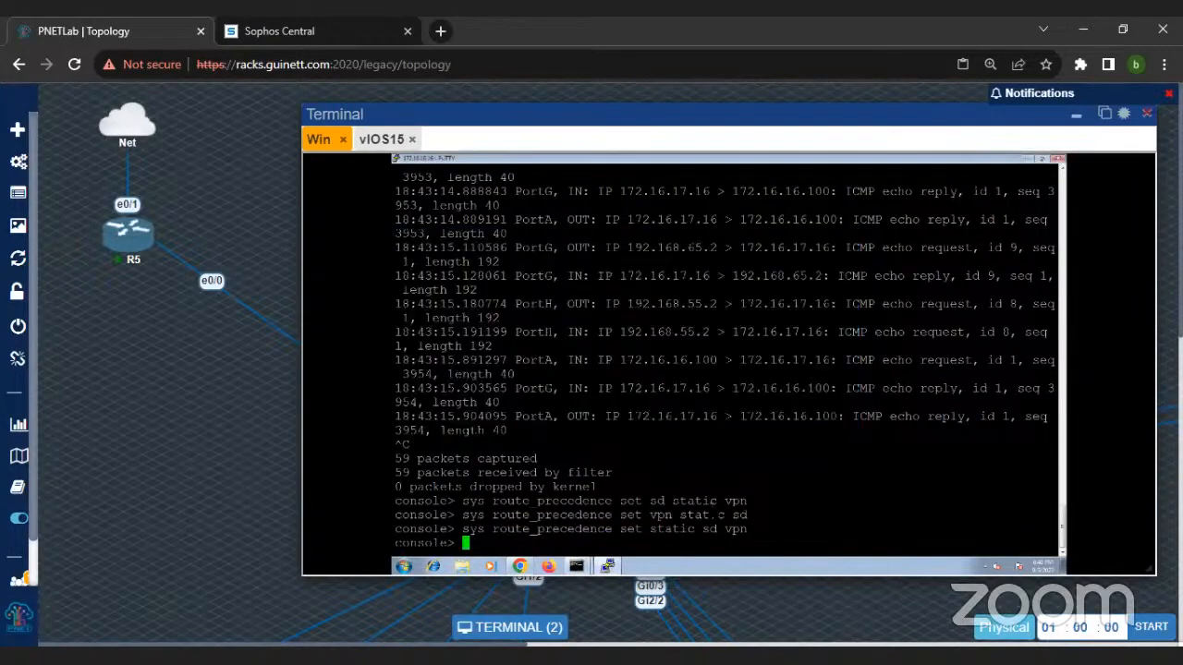
Step: Set the route precedence back to VPN, static, SD-WAN with sys route_precedence set vpn static sd
{"action": "type", "text": "sys route_precedence set vpn "}
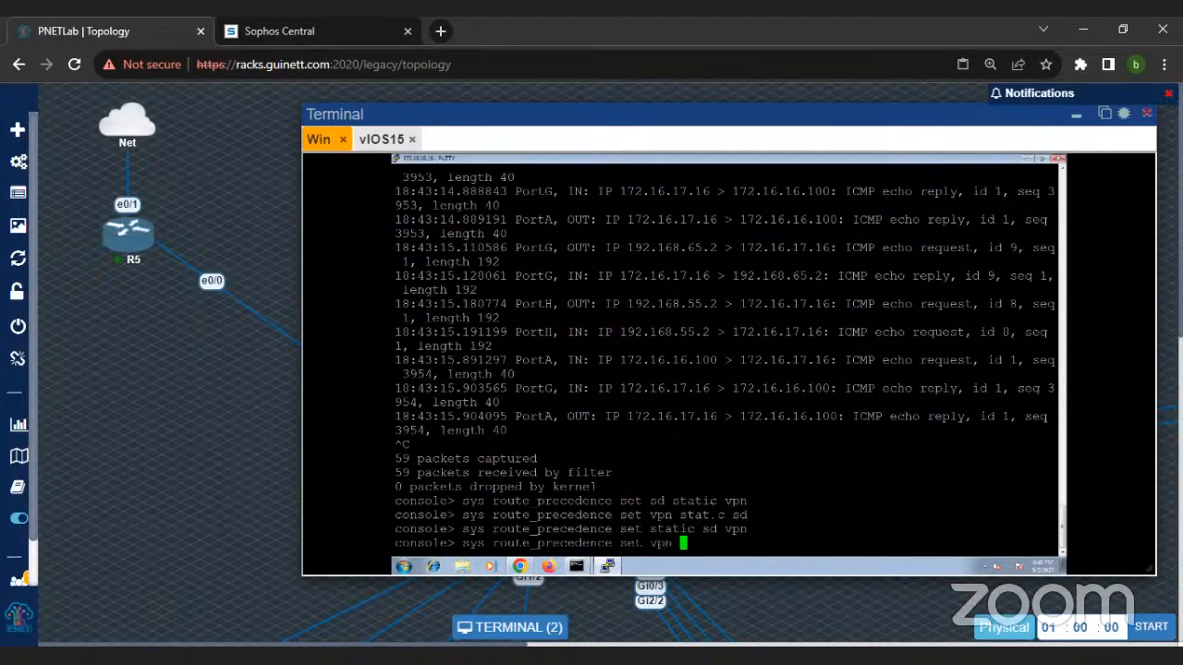
{"action": "type", "text": "static sd"}
{"action": "key", "text": "Return"}
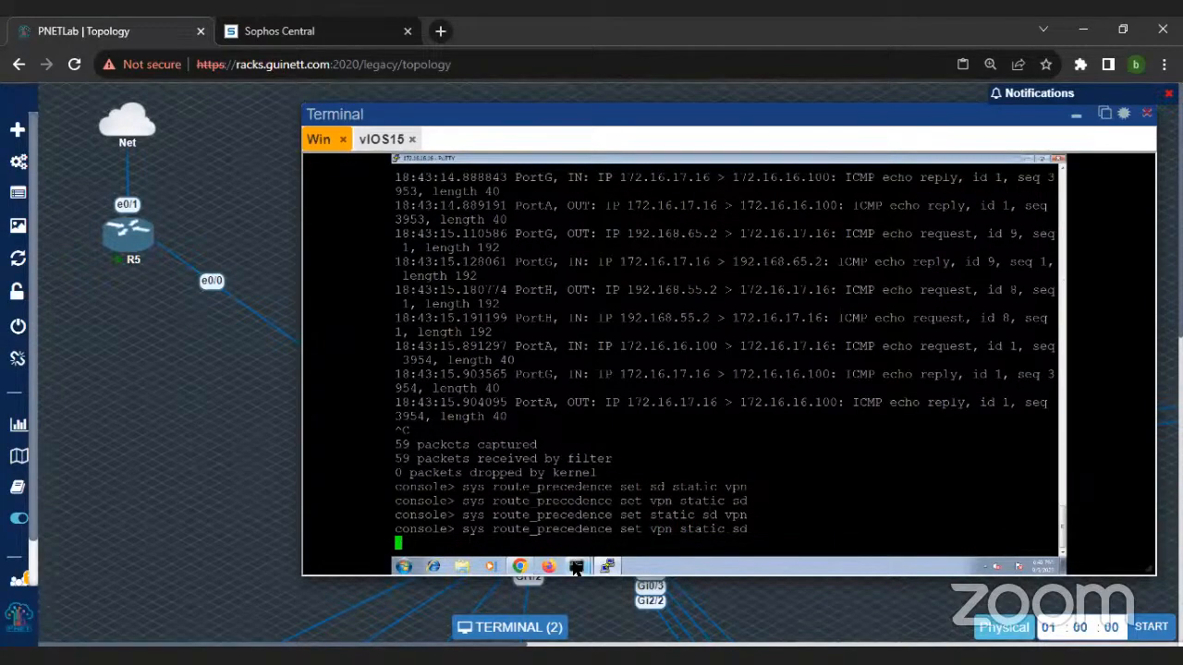
Step: Examine the continuous ping replies from 172.16.17.16 under the VPN-first route precedence
{"action": "mouse_move", "coordinate": [573, 565]}
{"action": "left_click", "coordinate": [570, 532]}
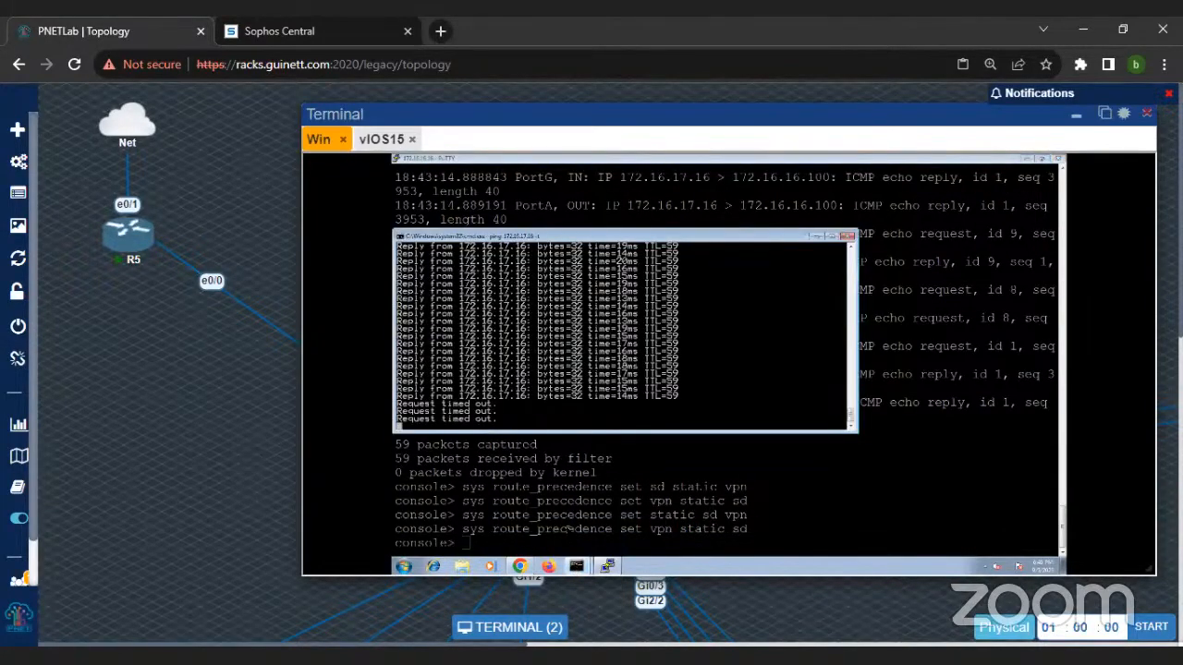
{"action": "left_click", "coordinate": [568, 528]}
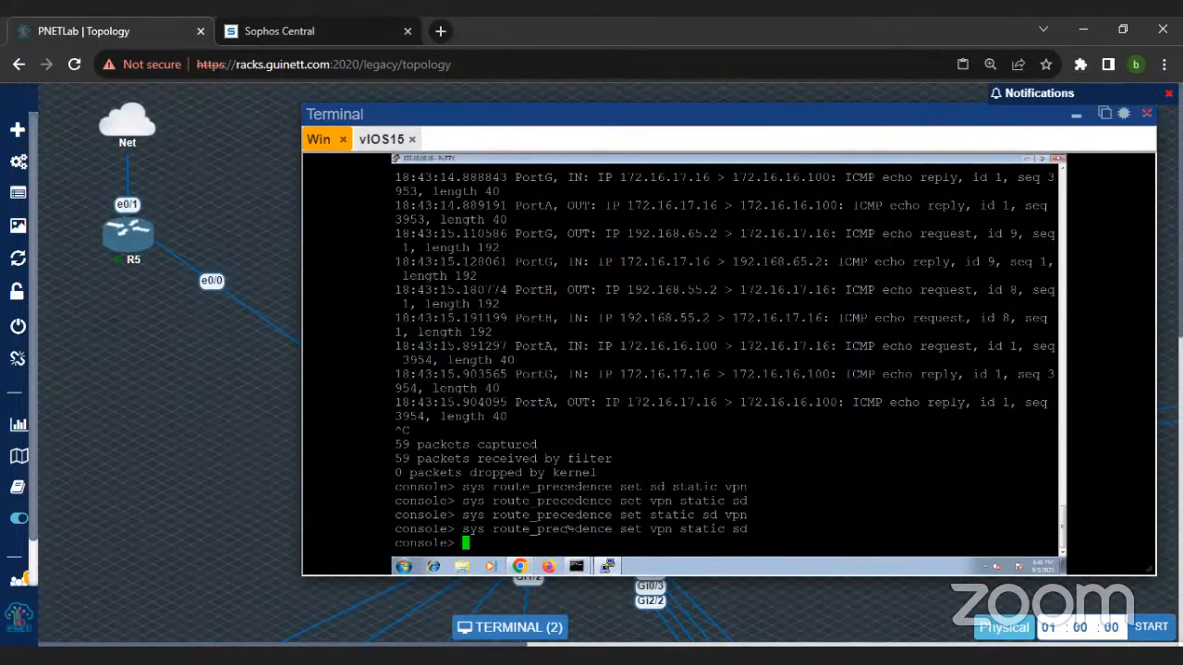
{"action": "left_click", "coordinate": [573, 567]}
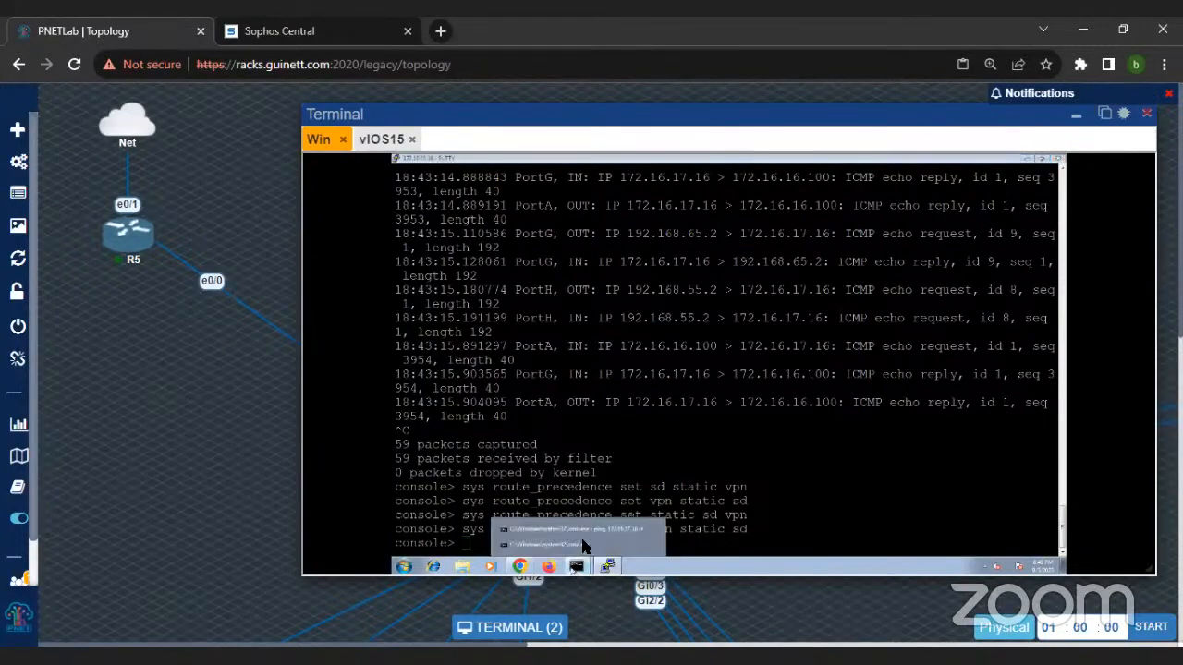
{"action": "left_click", "coordinate": [586, 529]}
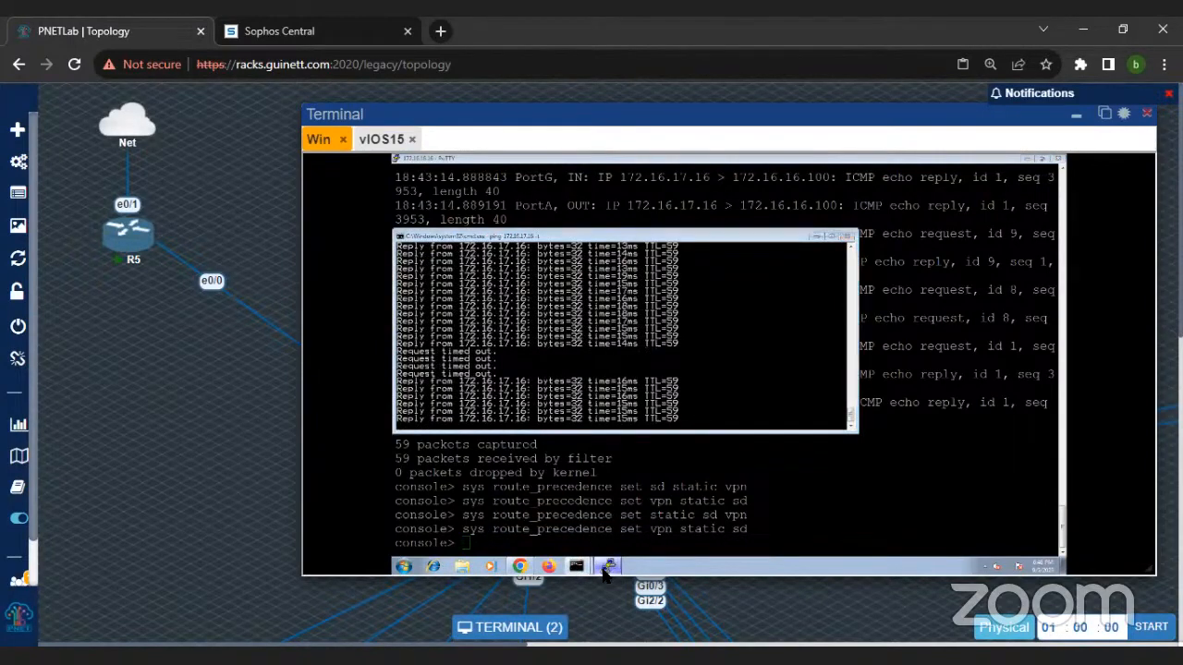
{"action": "left_click", "coordinate": [585, 568]}
{"action": "left_click", "coordinate": [585, 567]}
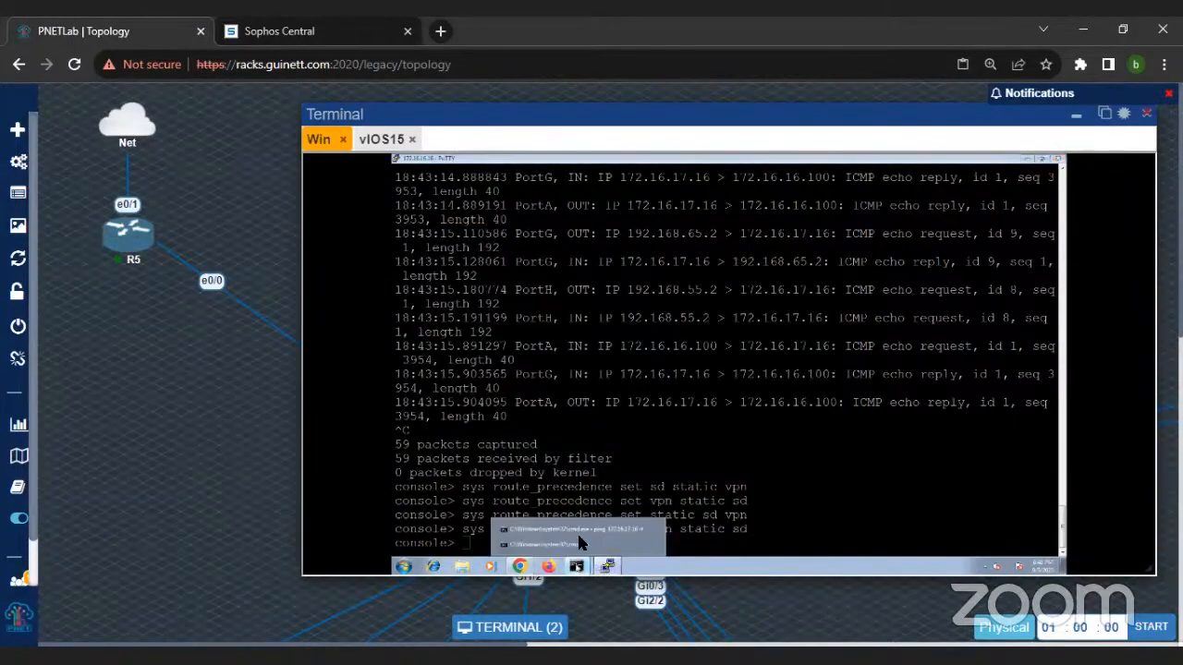
{"action": "left_click", "coordinate": [582, 531]}
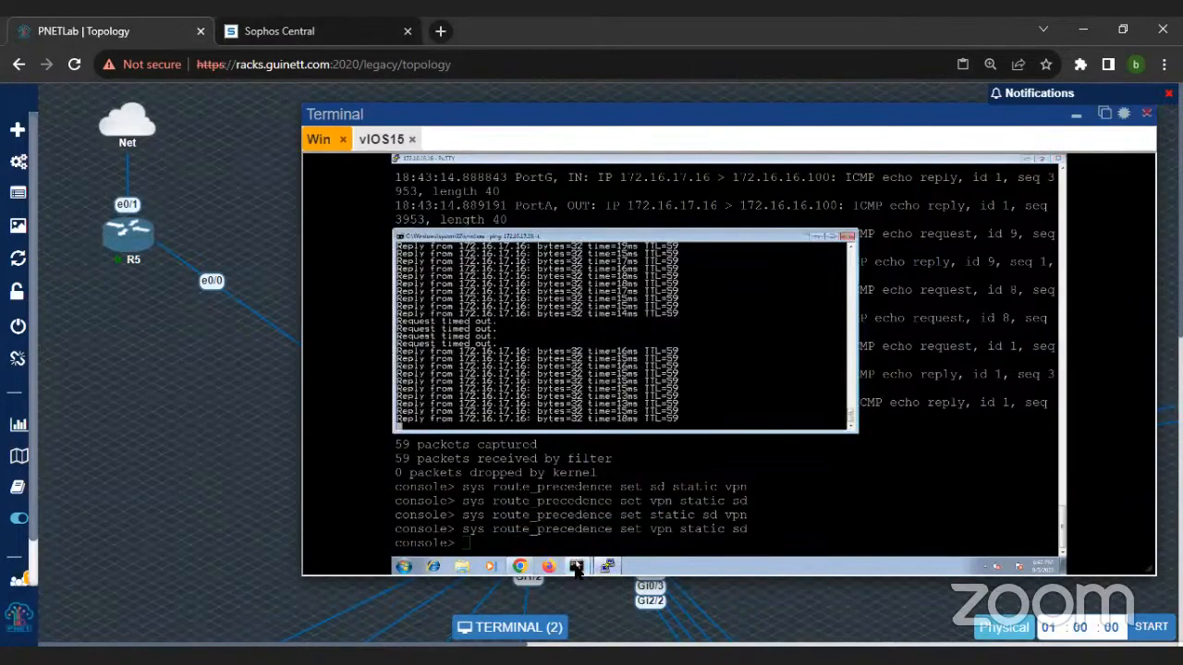
Step: Trace the route to 172.16.17.16 again under the VPN-first precedence by repeating tracert -d 172.16.17.16
{"action": "left_click", "coordinate": [575, 566]}
{"action": "left_click", "coordinate": [580, 547]}
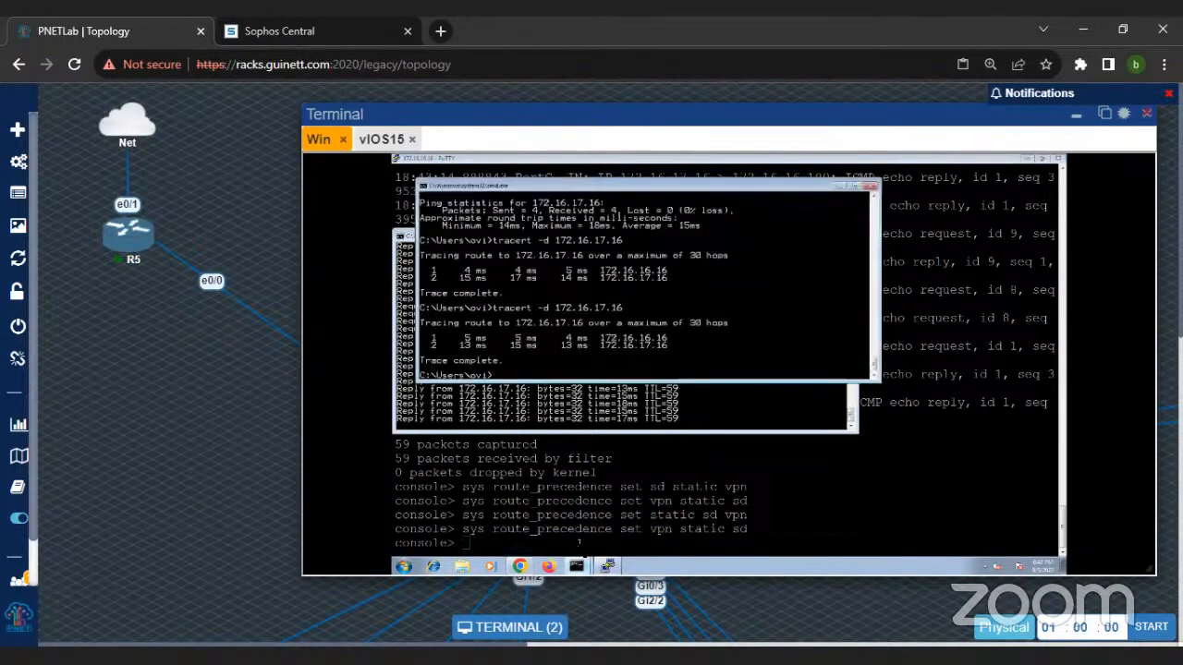
{"action": "key", "text": "Up"}
{"action": "key", "text": "Return"}
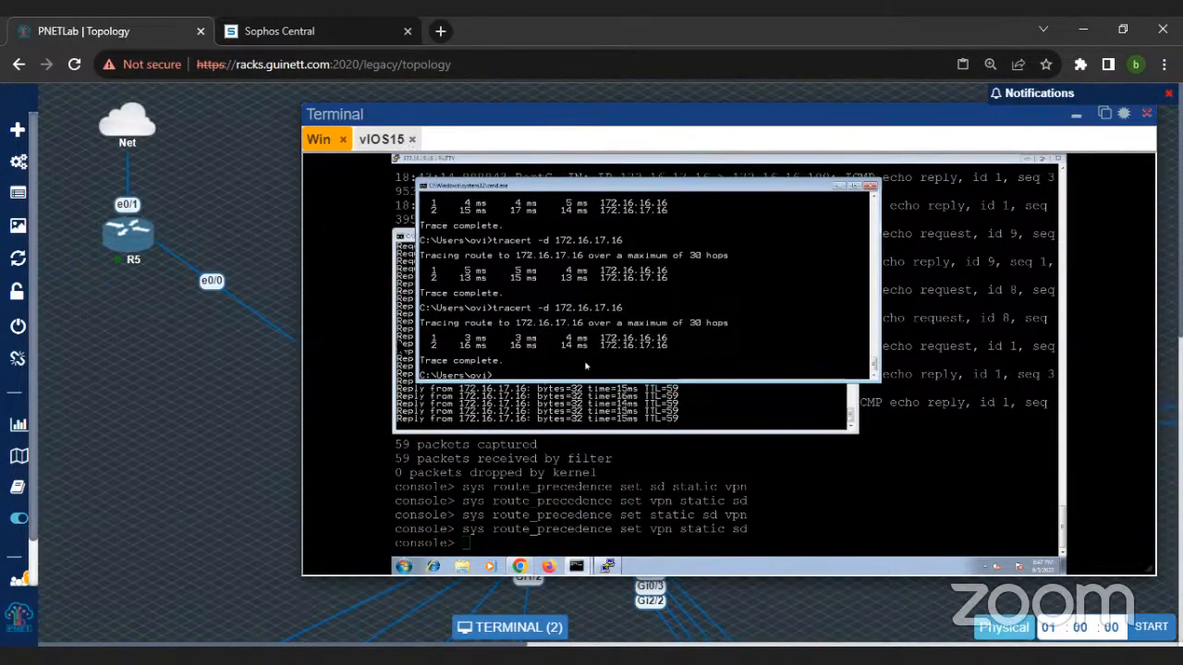
{"action": "left_click_drag", "start_coordinate": [748, 117], "coordinate": [638, 120]}
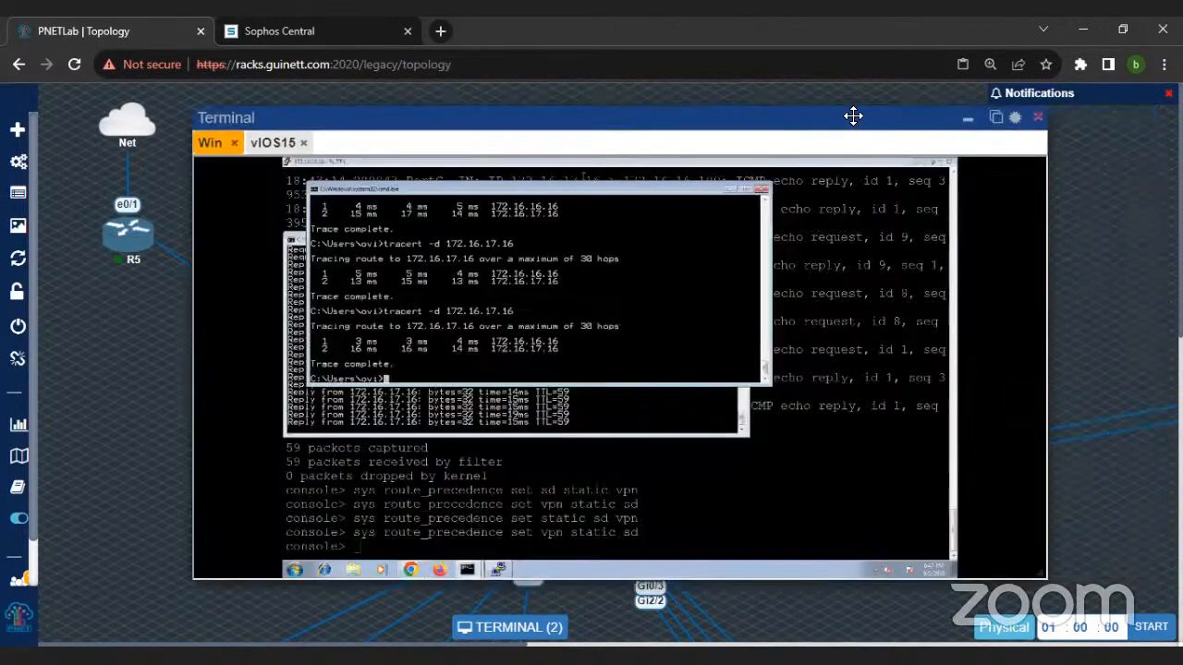
{"action": "left_click", "coordinate": [41, 357]}
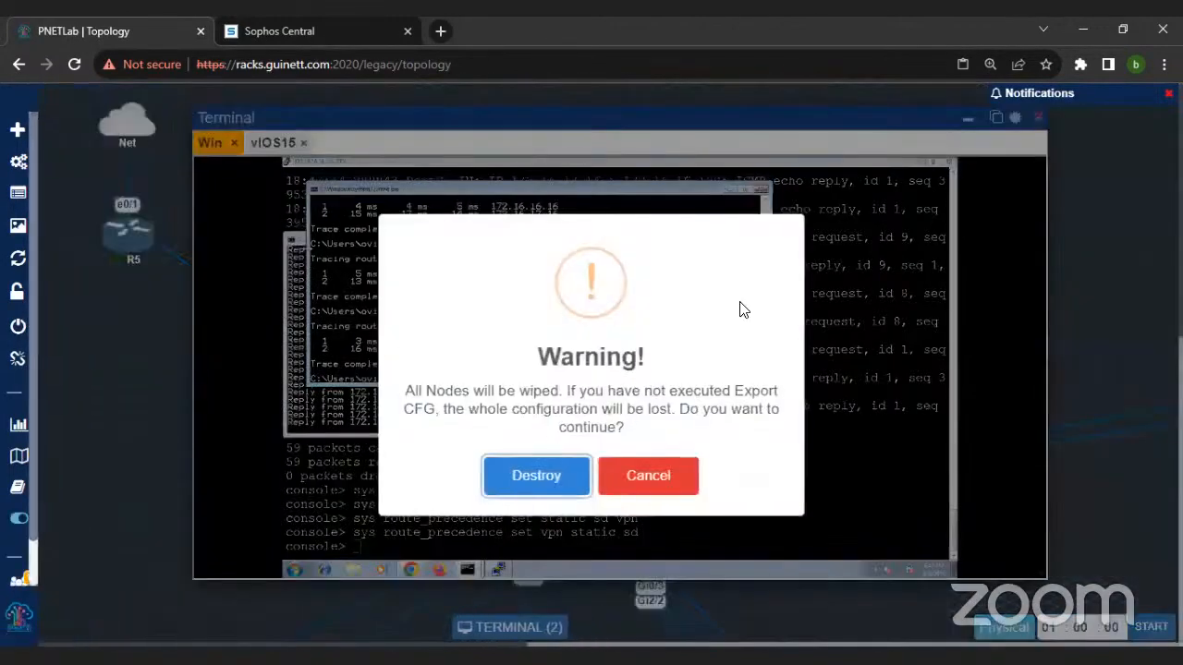
{"action": "left_click", "coordinate": [646, 481]}
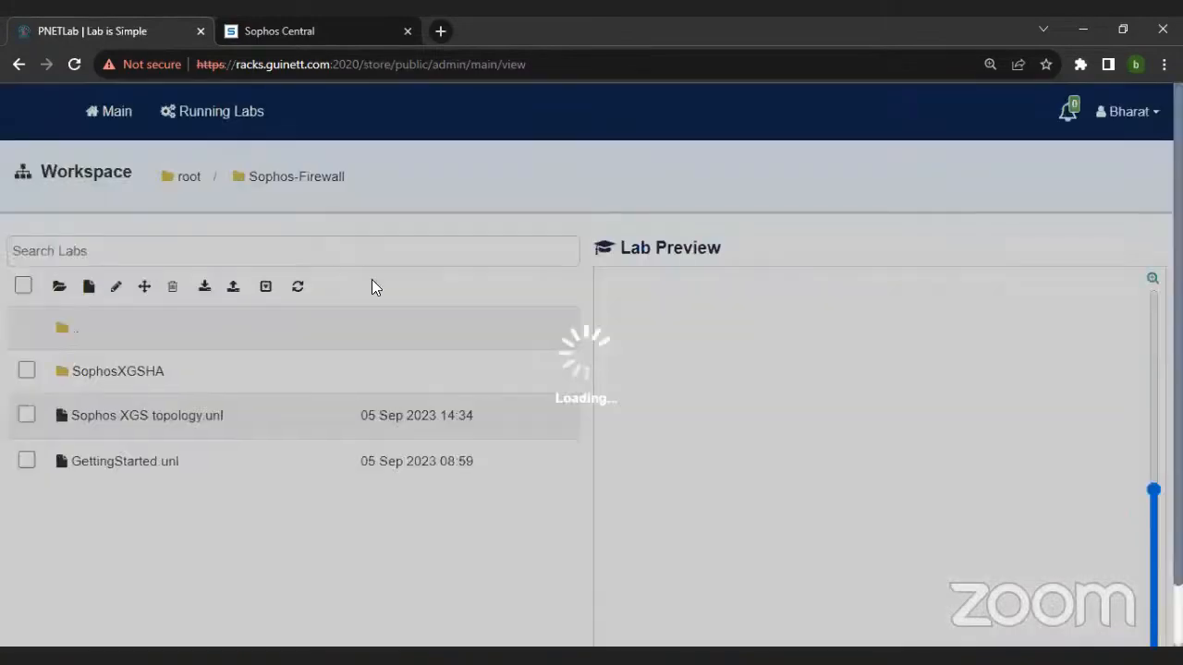
Step: Open the Sophos XGS topology.unl lab from the Sophos-Firewall workspace folder
{"action": "scroll", "coordinate": [371, 279], "scroll_direction": "down", "scroll_amount": 4}
{"action": "double_click", "coordinate": [141, 312]}
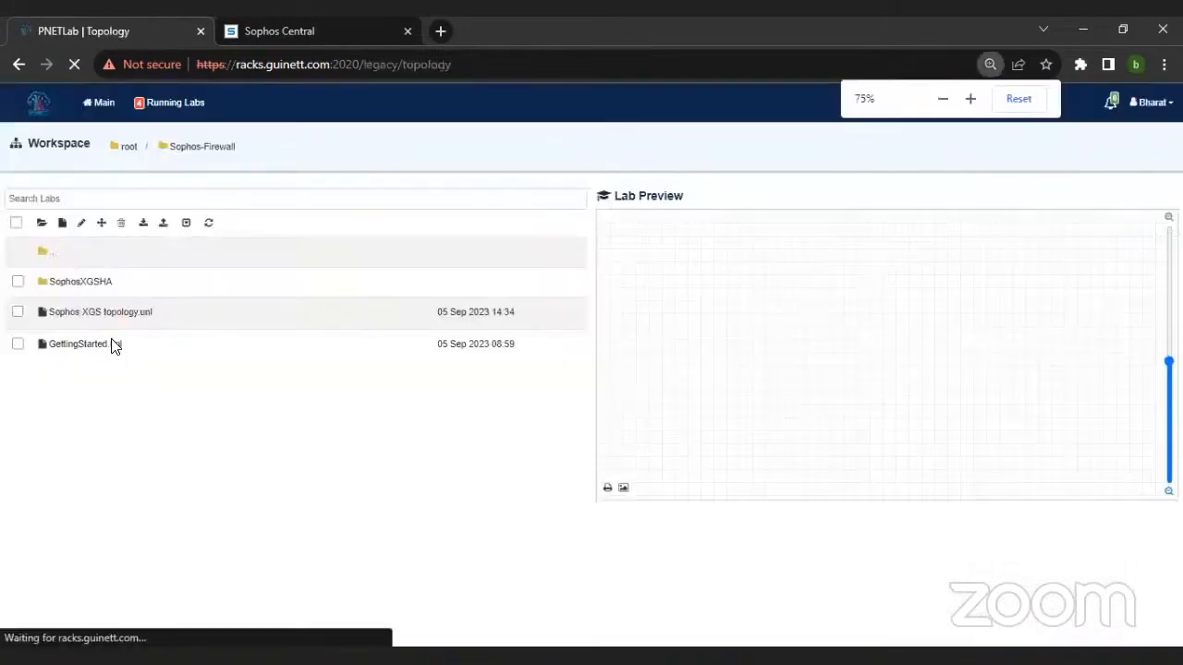
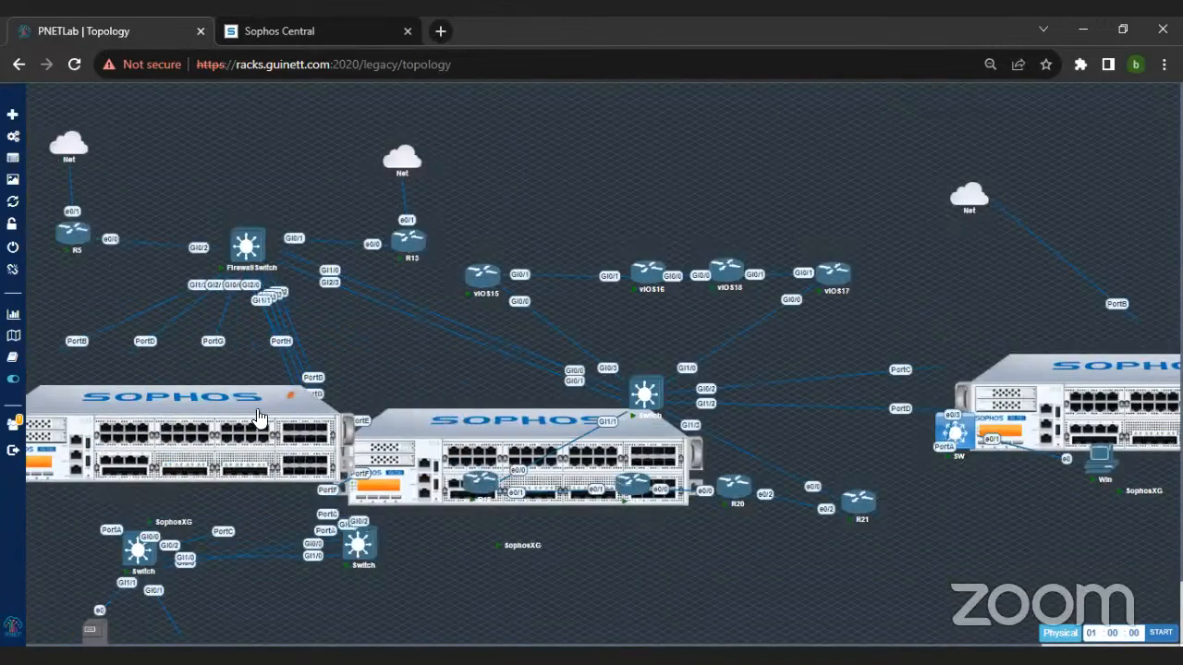
Step: Open the console of the Win workstation at the head office in the lab topology and enlarge the view
{"action": "scroll", "coordinate": [427, 444], "scroll_direction": "down", "scroll_amount": 1}
{"action": "left_click", "coordinate": [208, 614]}
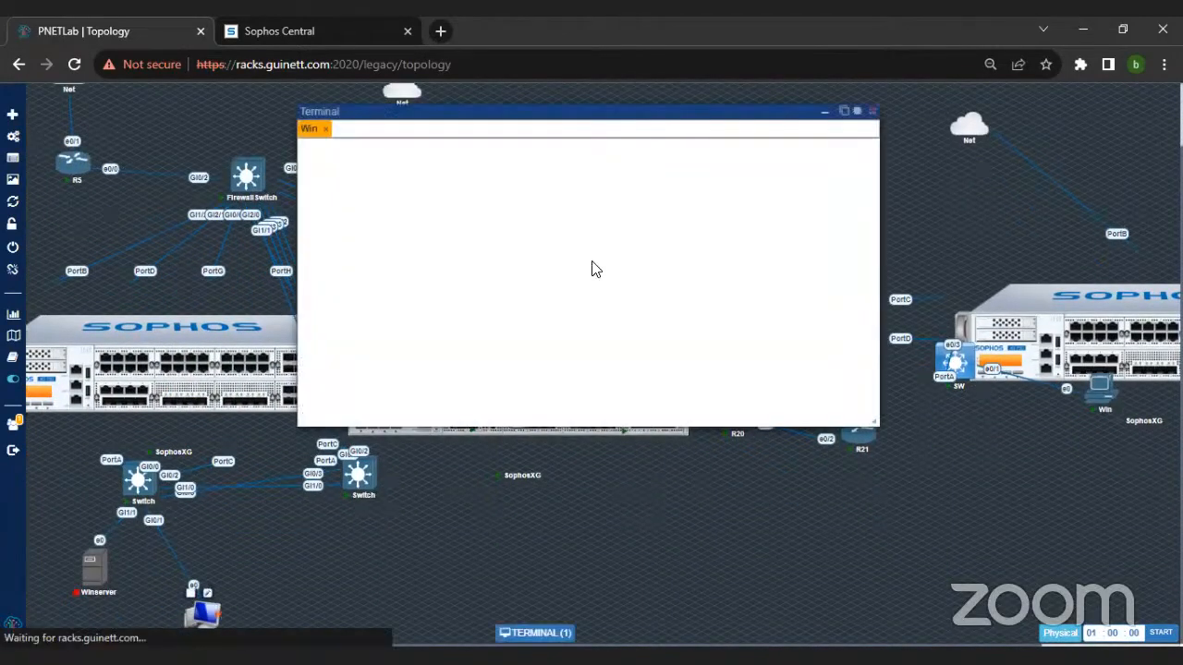
{"action": "key", "text": "ctrl+plus"}
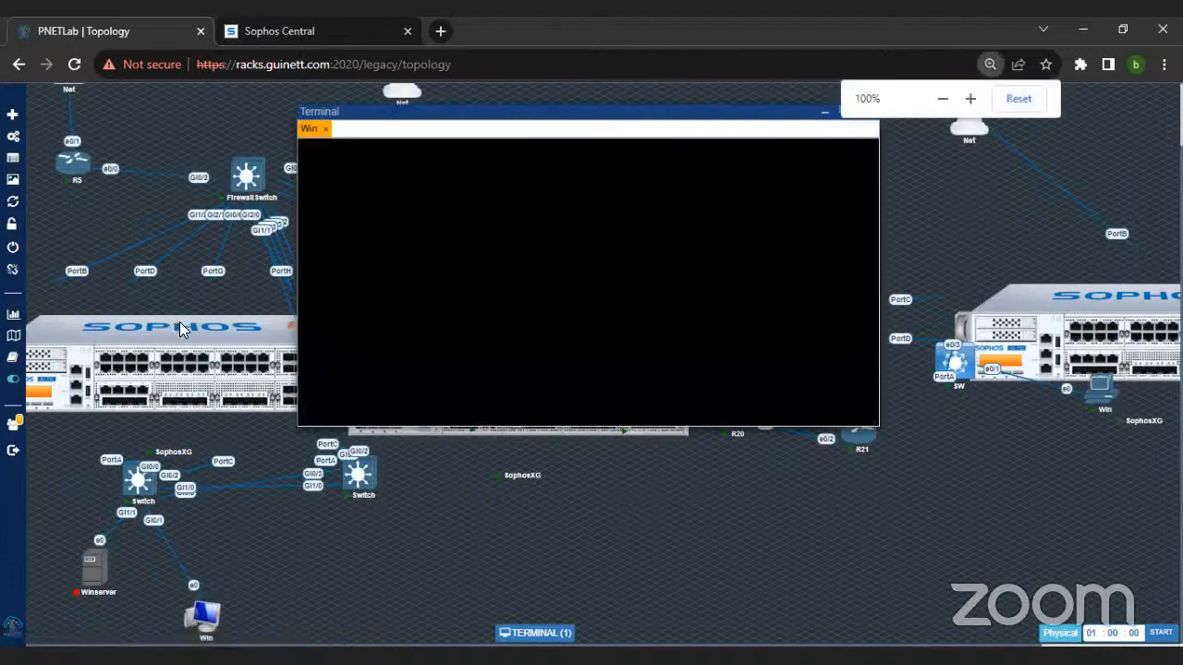
{"action": "left_click_drag", "start_coordinate": [453, 119], "coordinate": [500, 108]}
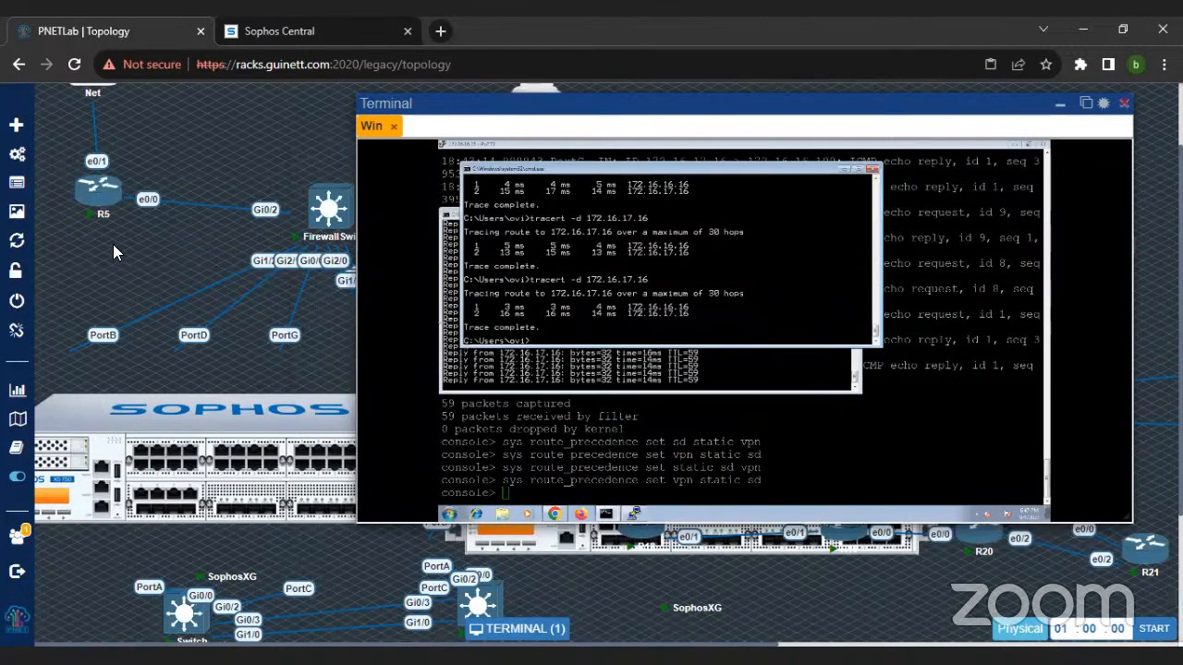
Step: Stop routers R5 and R13, keeping the Win console clear of them and bringing it back into view
{"action": "mouse_move", "coordinate": [99, 204]}
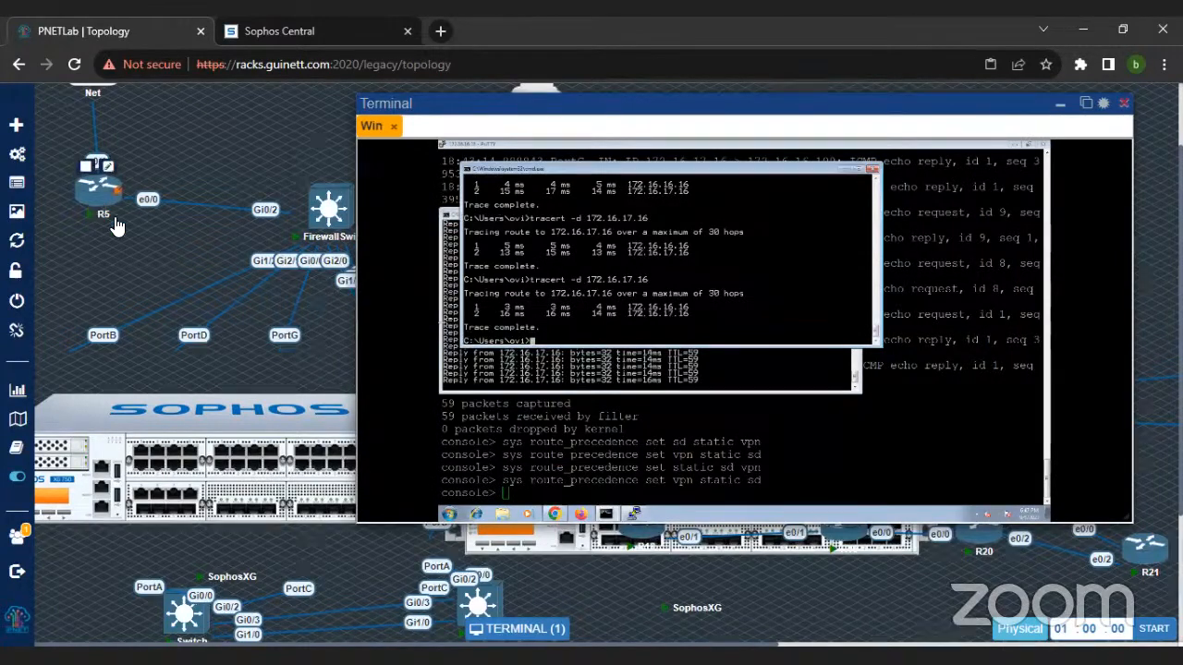
{"action": "left_click_drag", "start_coordinate": [471, 104], "coordinate": [474, 256]}
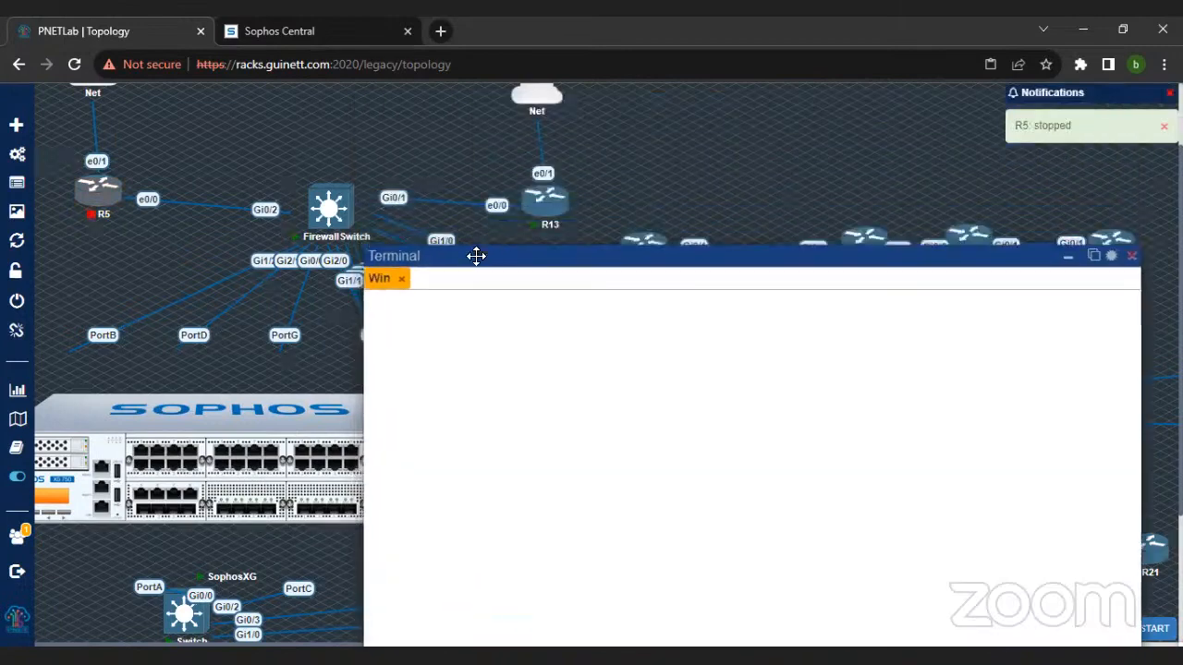
{"action": "right_click", "coordinate": [543, 211]}
{"action": "left_click", "coordinate": [564, 270]}
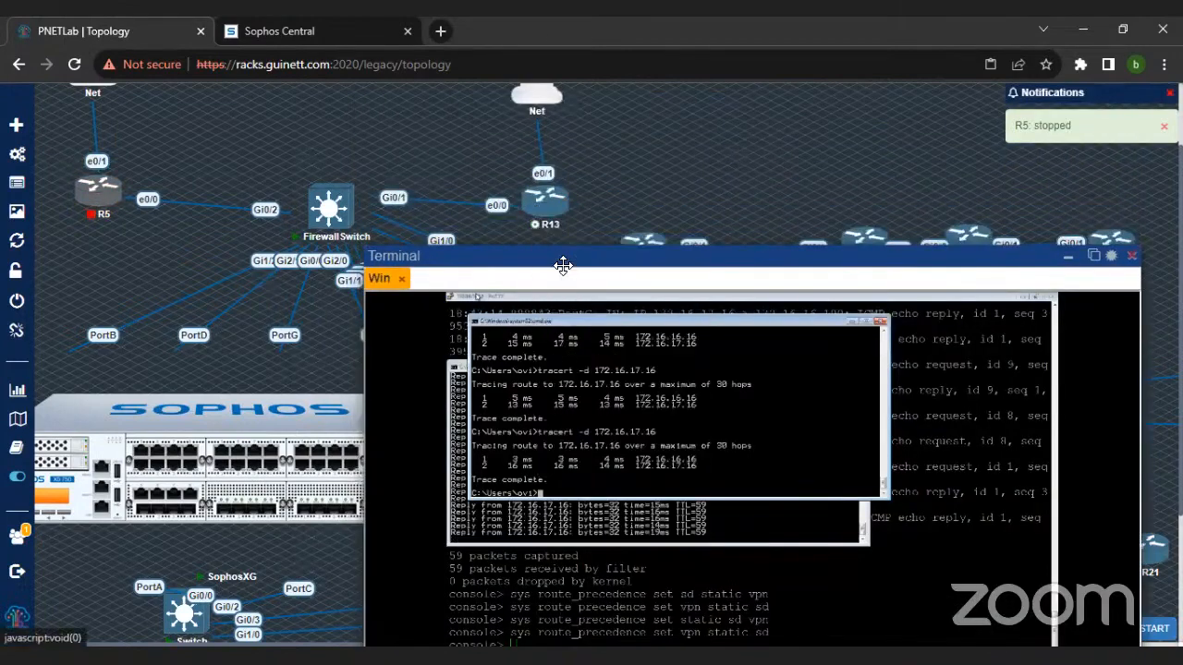
{"action": "left_click_drag", "start_coordinate": [554, 256], "coordinate": [498, 118]}
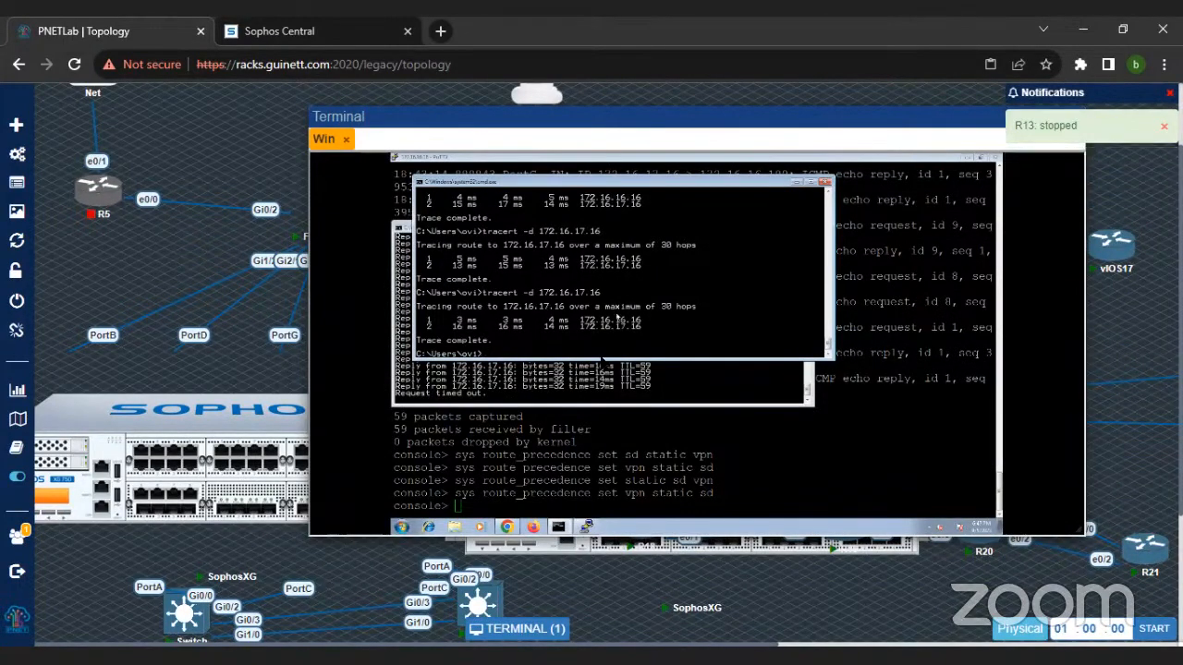
Step: Set the firewall's route precedence to static, SD-WAN, VPN with sys route_precedence set static sdwan_policyroute vpn
{"action": "left_click", "coordinate": [618, 504]}
{"action": "type", "text": "sys route_precedence "}
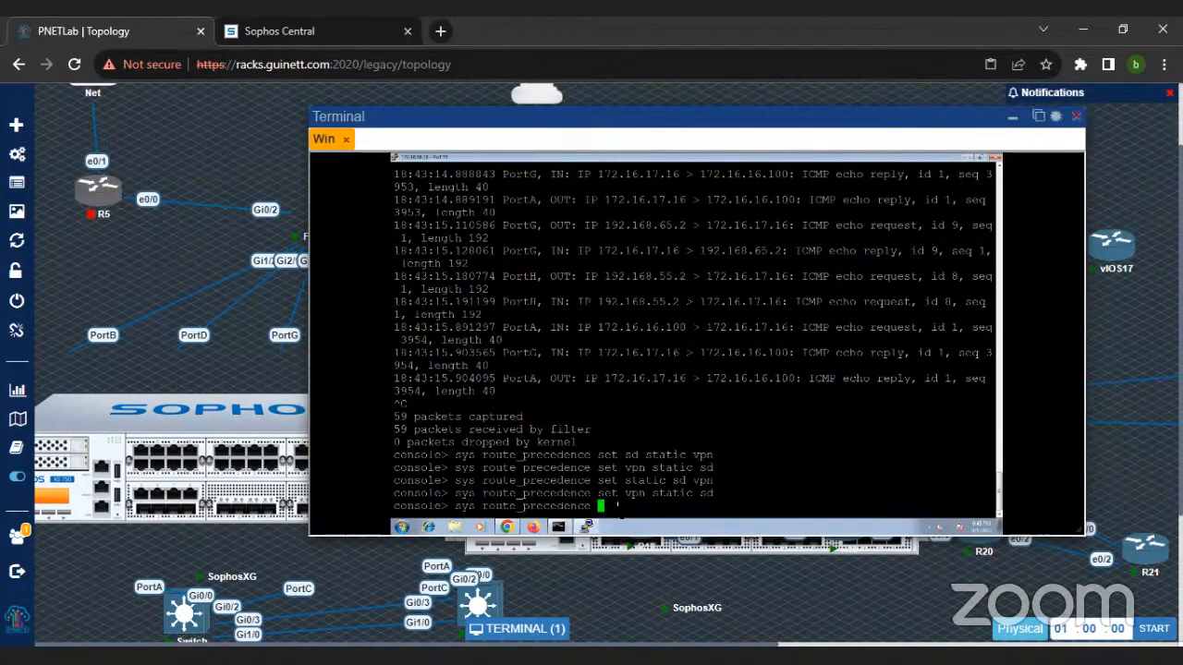
{"action": "type", "text": "set static sdwan_policyroute vpn"}
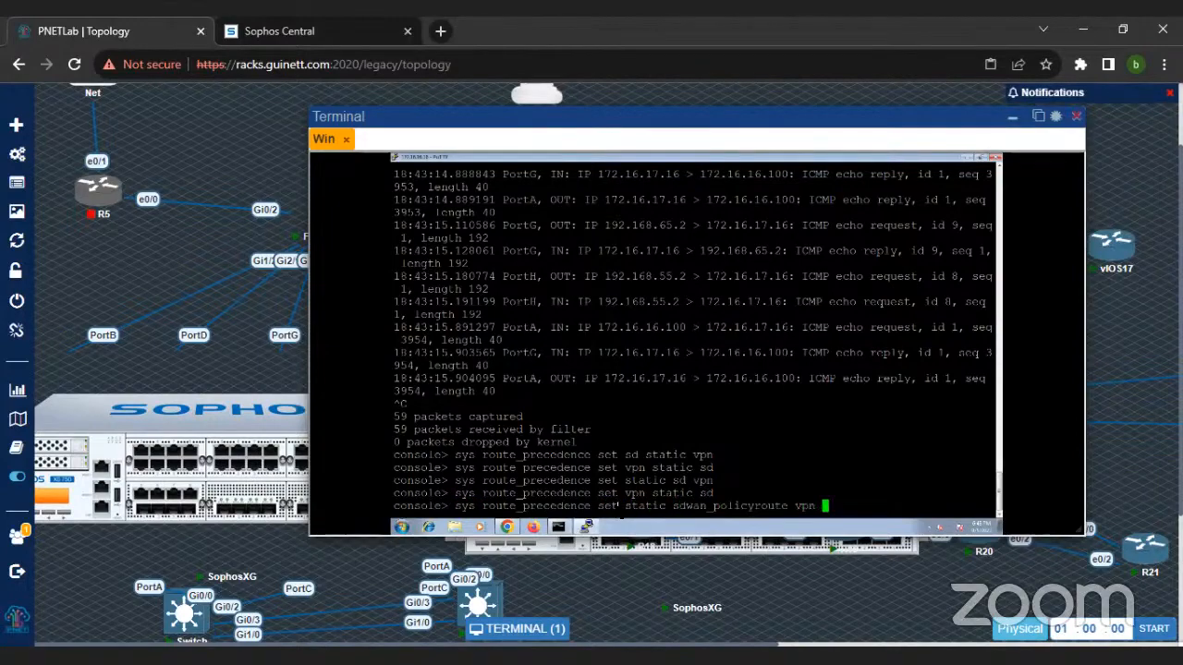
{"action": "key", "text": "Return"}
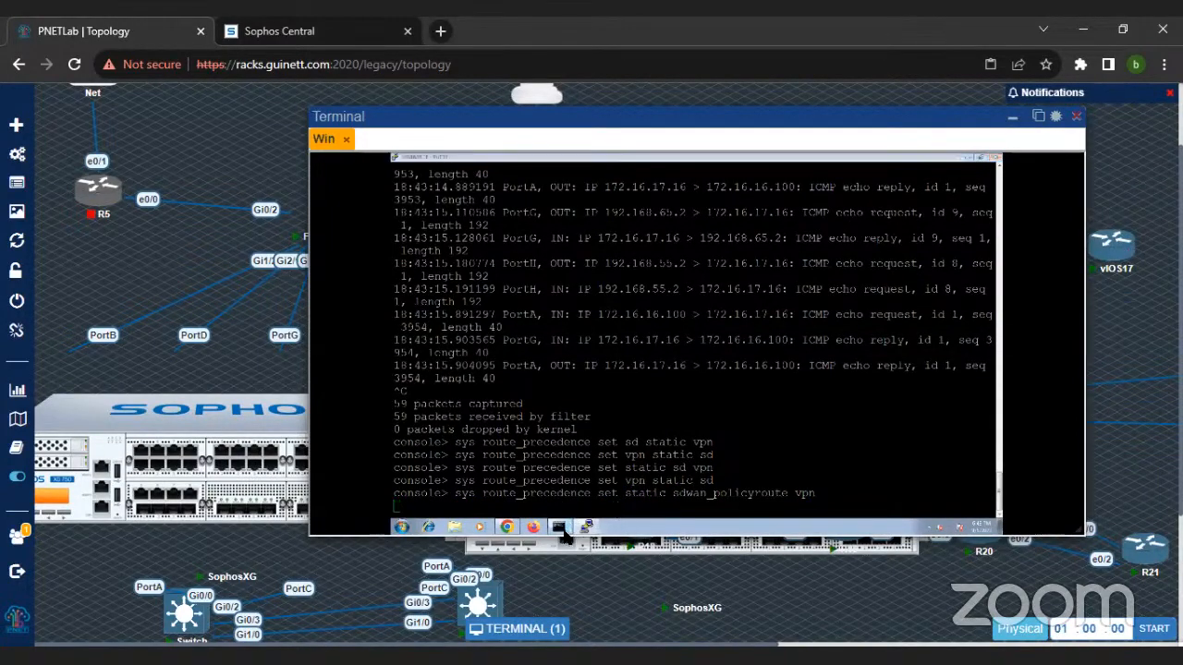
Step: Check the continuous ping to 172.16.17.16 under the static-first route precedence
{"action": "left_click", "coordinate": [578, 508]}
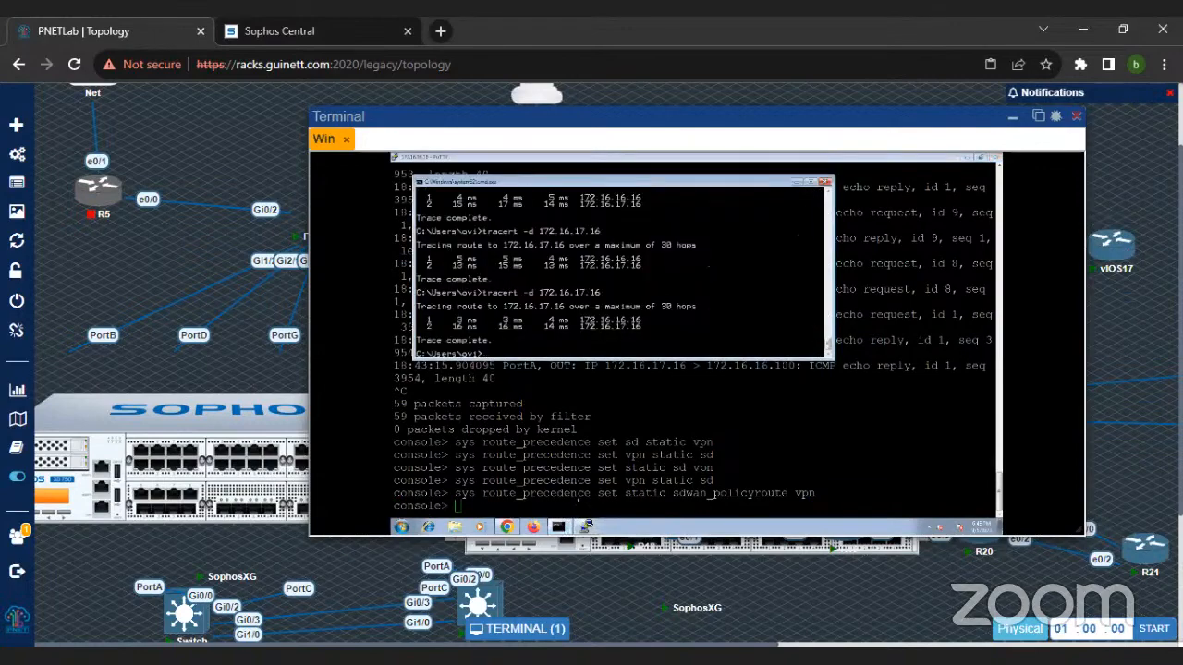
{"action": "mouse_move", "coordinate": [559, 521]}
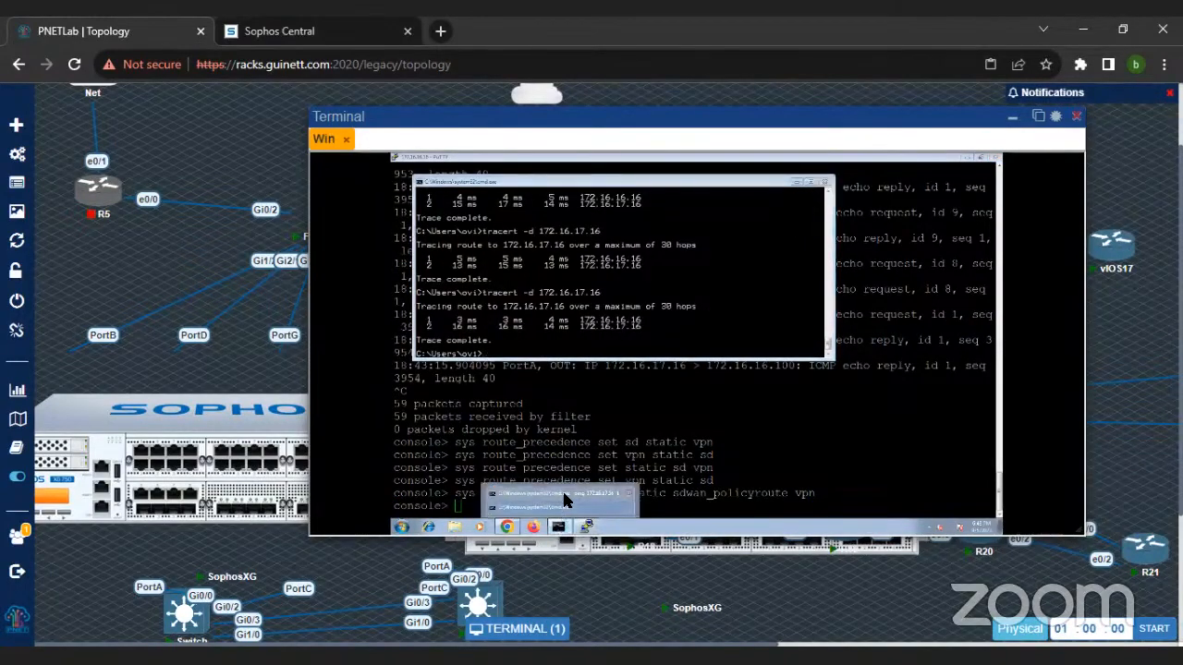
{"action": "left_click", "coordinate": [562, 491]}
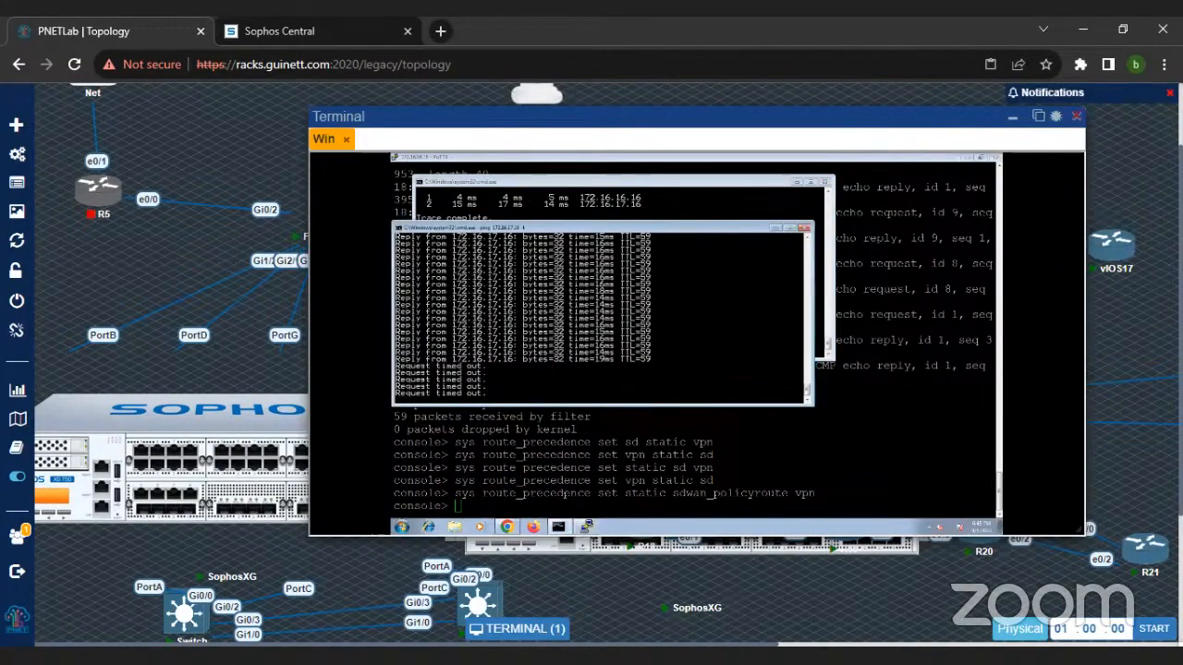
Step: View the IPv4 gateway statuses in the head office firewall's routing configuration at a readable size
{"action": "left_click", "coordinate": [512, 528]}
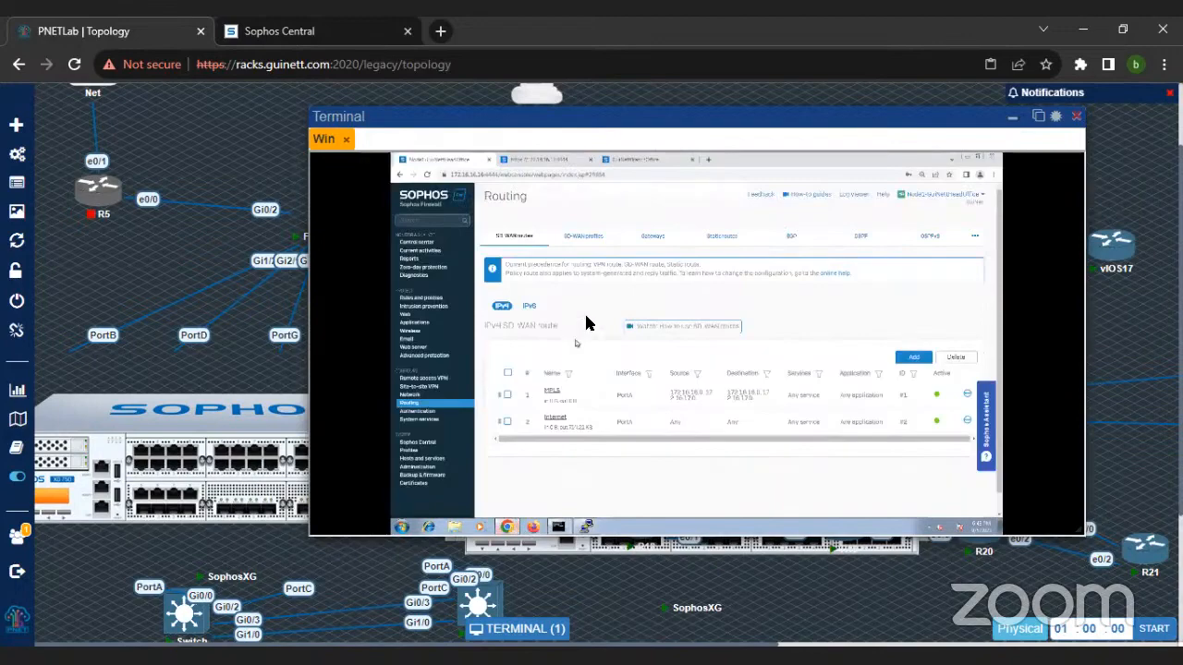
{"action": "left_click", "coordinate": [652, 236]}
{"action": "key", "text": "ctrl+plus"}
{"action": "key", "text": "ctrl+plus"}
{"action": "key", "text": "ctrl+plus"}
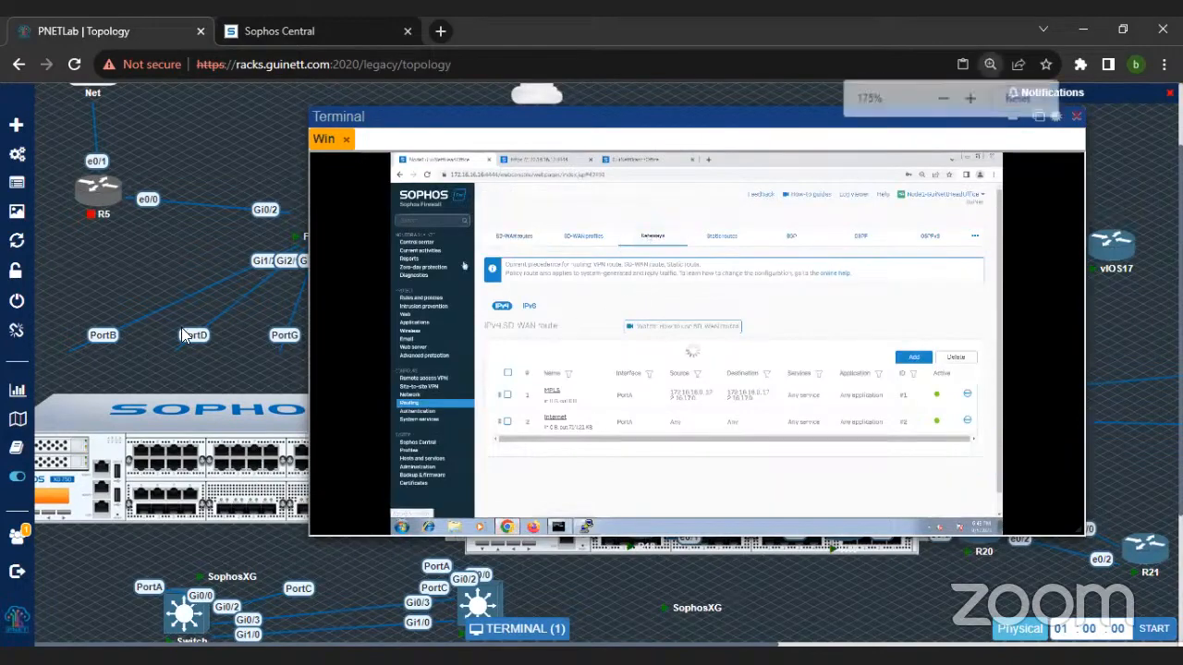
{"action": "key", "text": "ctrl+minus"}
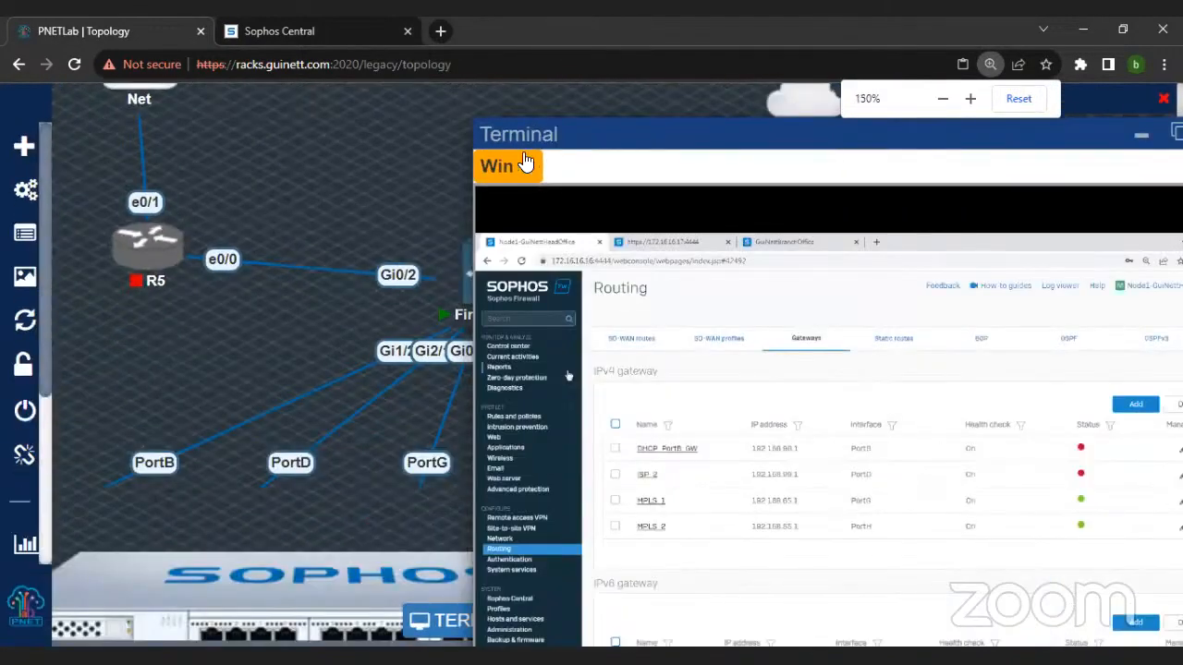
{"action": "left_click_drag", "start_coordinate": [554, 132], "coordinate": [382, 112]}
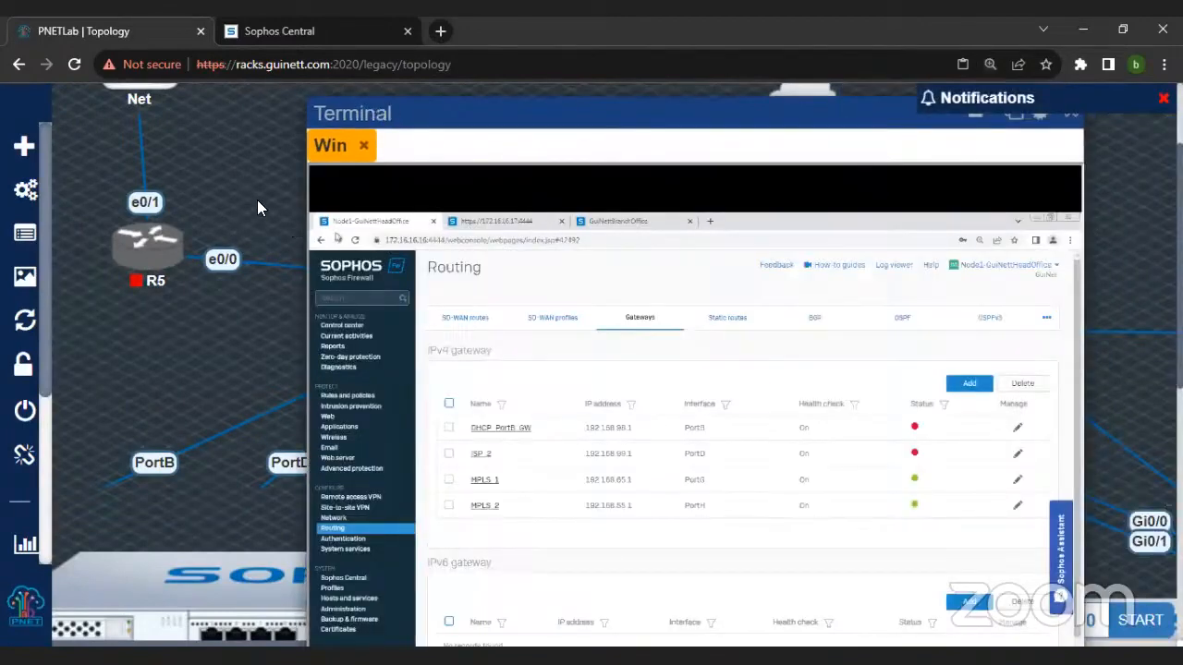
{"action": "scroll", "coordinate": [257, 201], "scroll_direction": "down", "scroll_amount": 2}
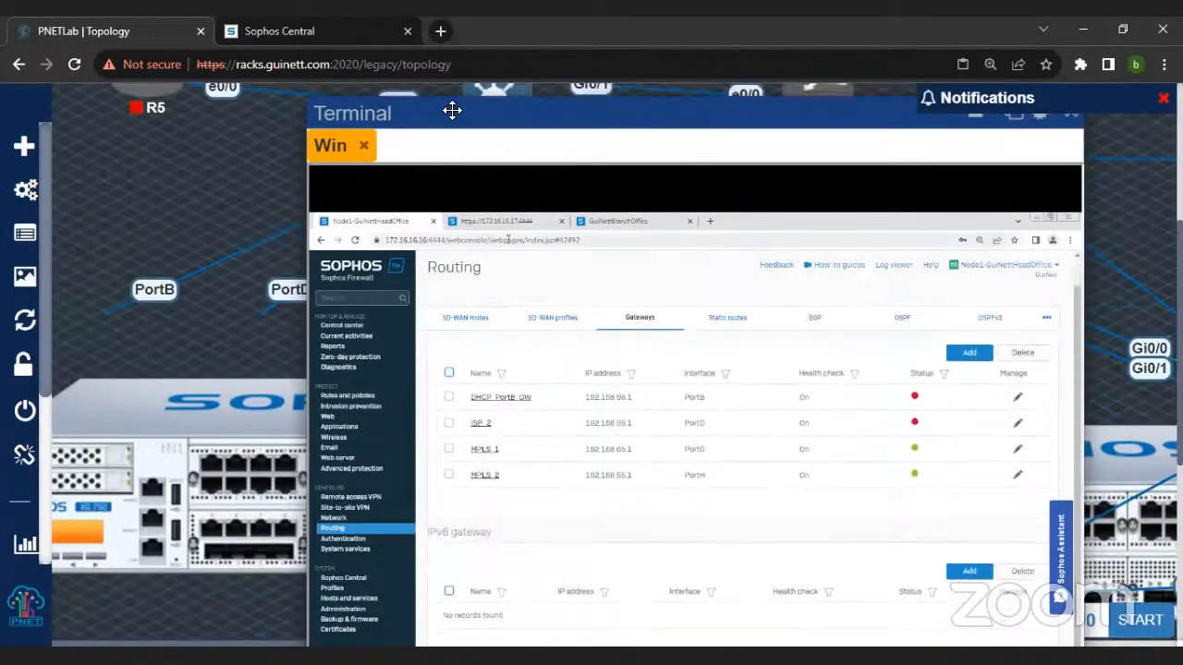
{"action": "left_click_drag", "start_coordinate": [452, 111], "coordinate": [452, 99]}
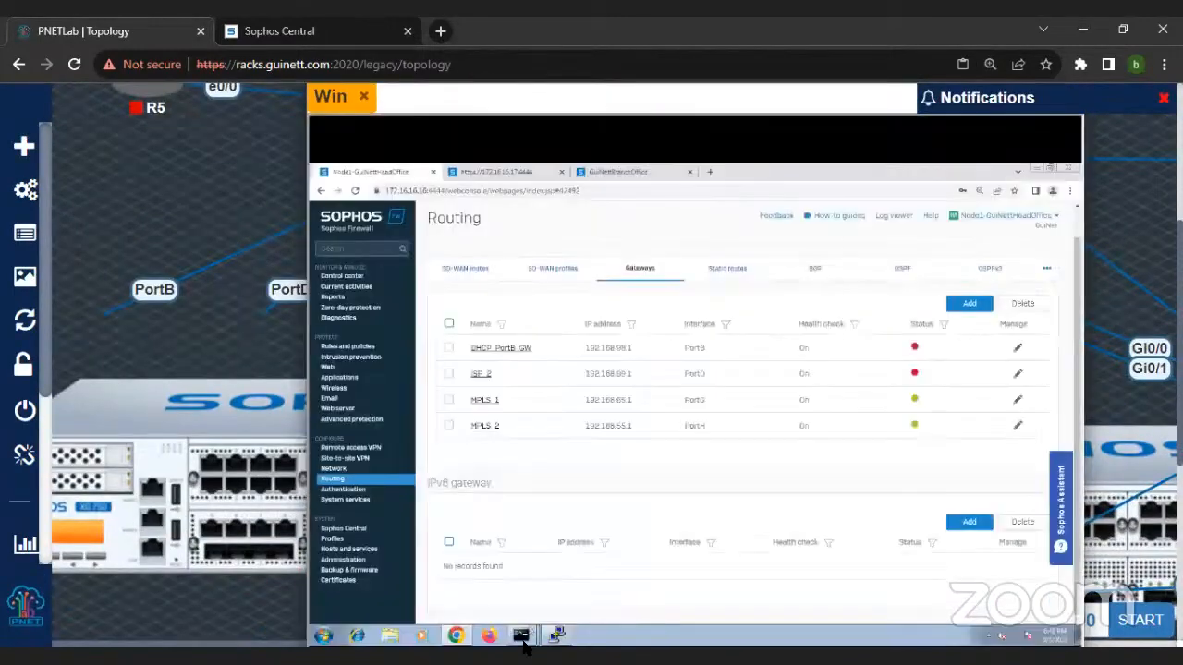
Step: Recheck the continuous ping to 172.16.17.16 after viewing the gateway statuses
{"action": "mouse_move", "coordinate": [523, 640]}
{"action": "left_click", "coordinate": [523, 612]}
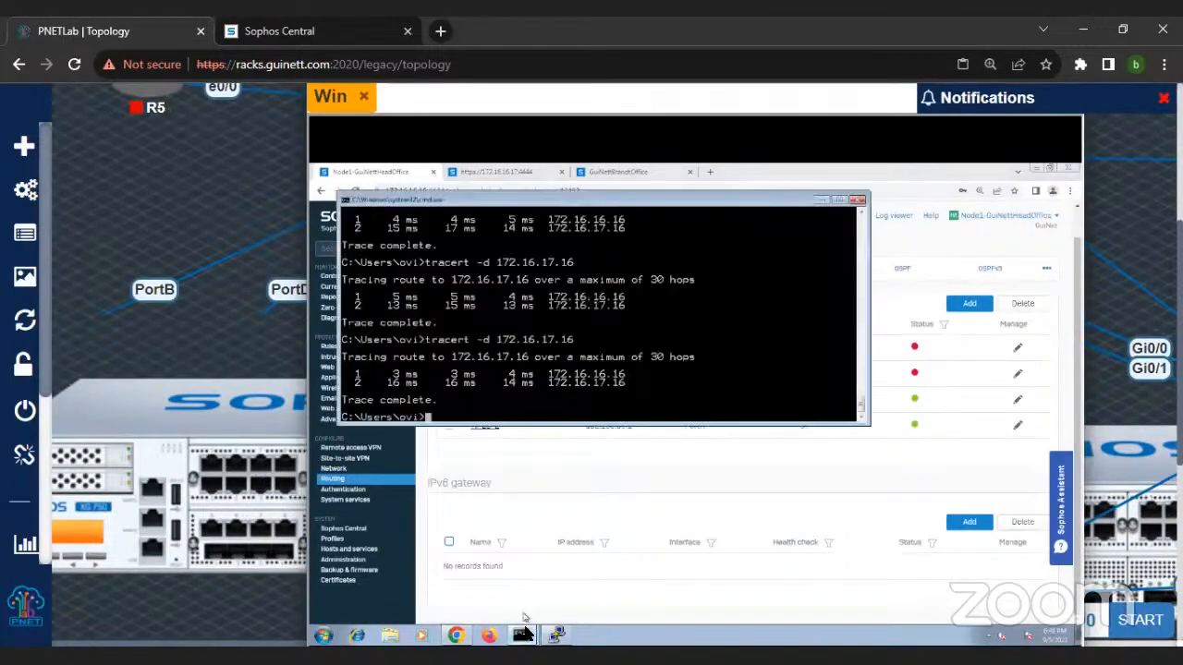
{"action": "left_click", "coordinate": [531, 596]}
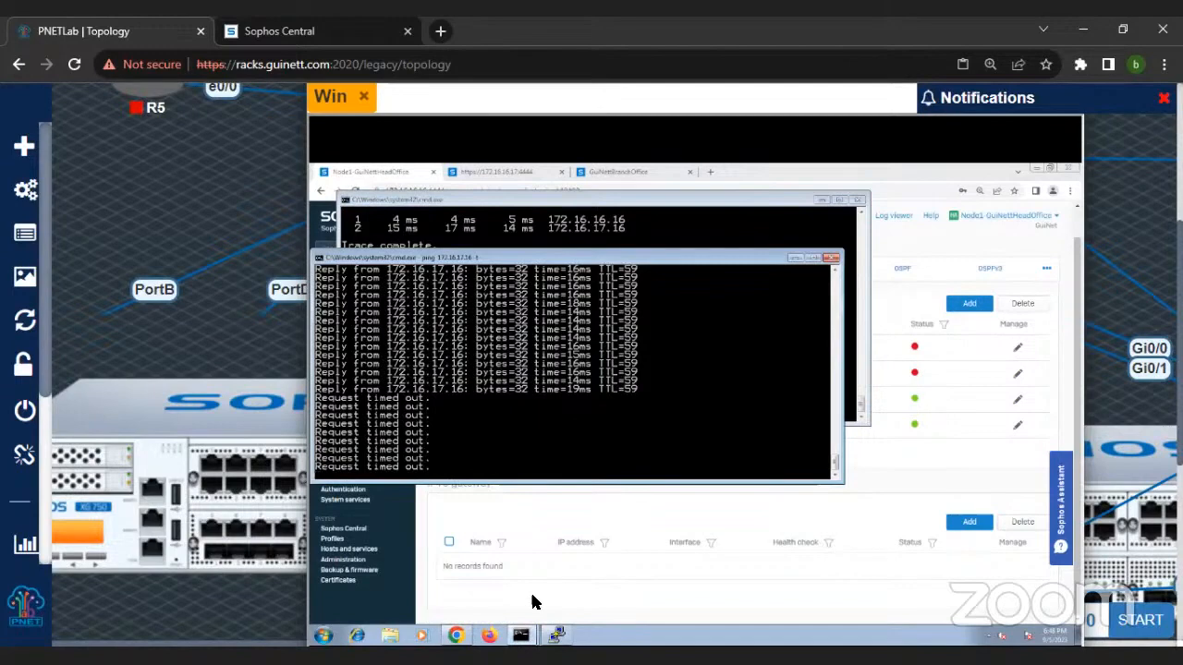
Step: Set the firewall's route precedence to VPN, SD-WAN, static with sys route_precedence set vpn sdwan_policyroute static
{"action": "left_click", "coordinate": [554, 637]}
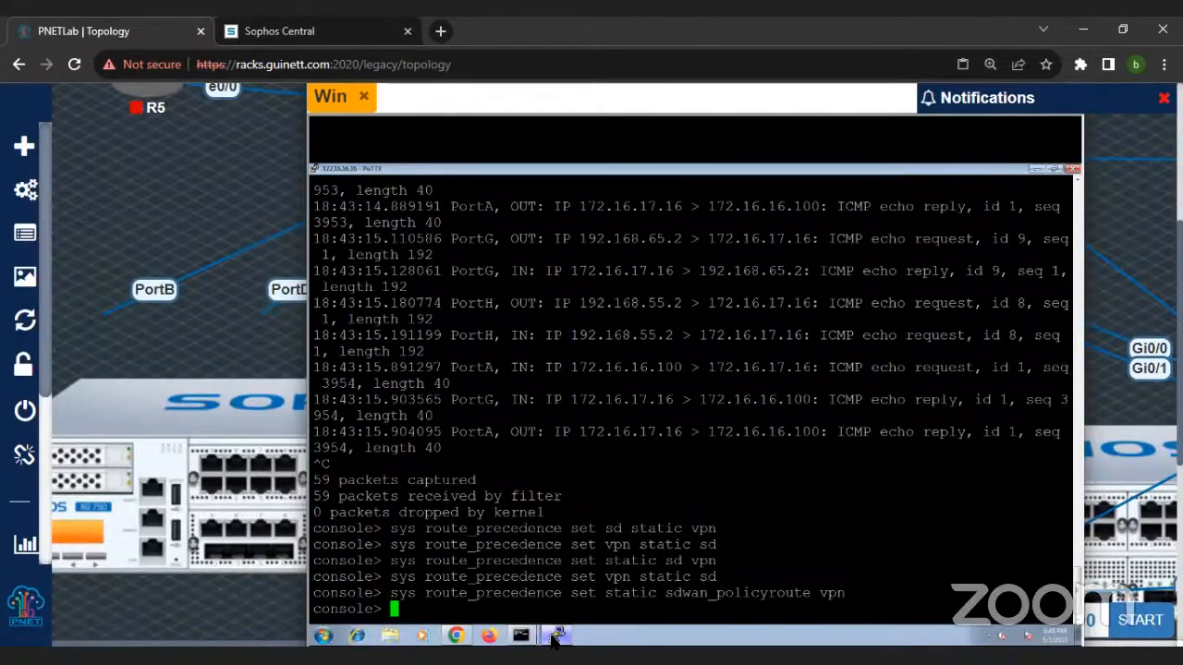
{"action": "type", "text": "sys route_precedence vp"}
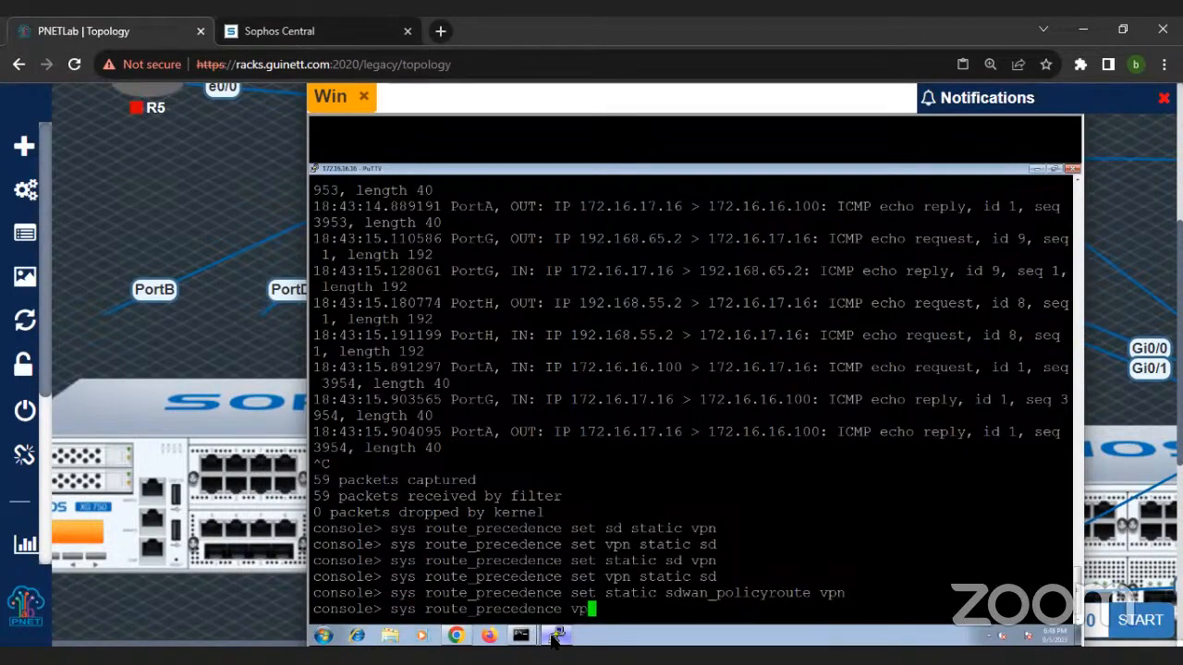
{"action": "key", "text": "Tab"}
{"action": "key", "text": "BackSpace"}
{"action": "key", "text": "BackSpace"}
{"action": "type", "text": "set s"}
{"action": "type", "text": "pn sd"}
{"action": "key", "text": "Tab"}
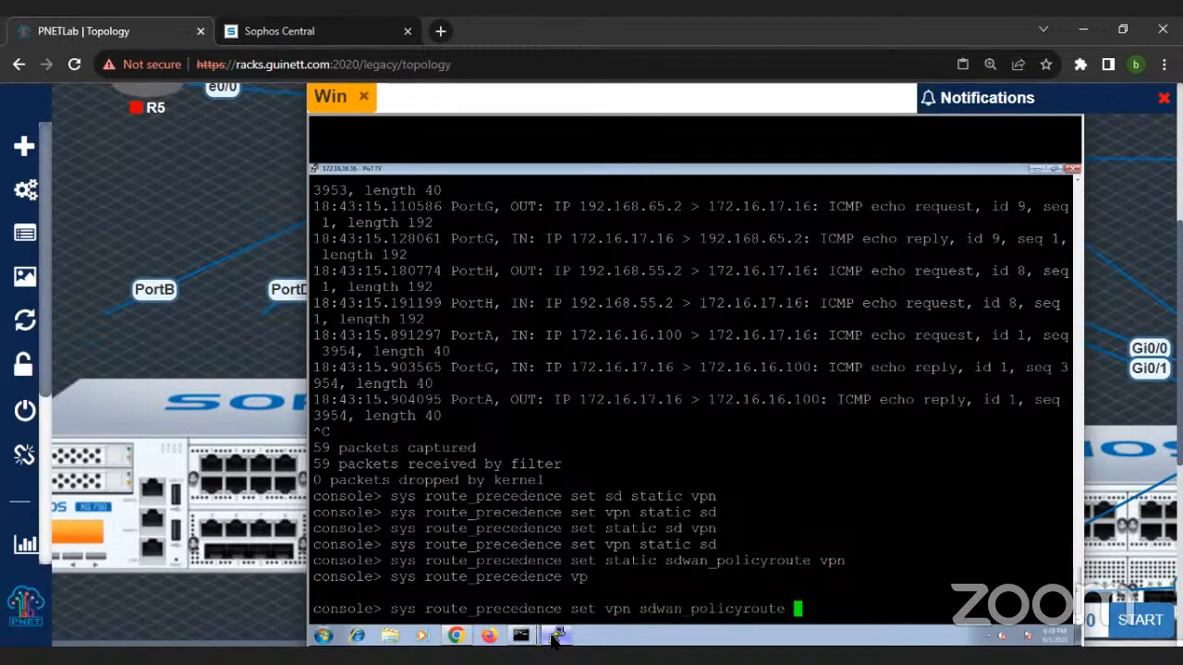
{"action": "type", "text": "s"}
{"action": "type", "text": "t"}
{"action": "key", "text": "Tab"}
{"action": "key", "text": "Return"}
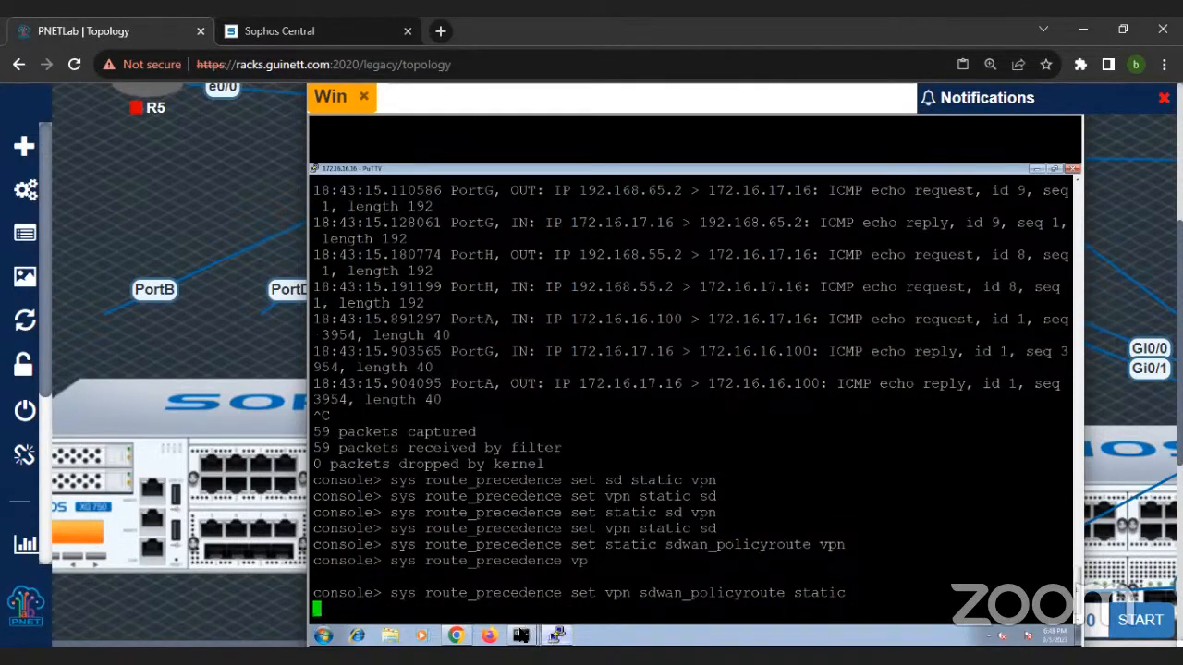
Step: Check the continuous ping to 172.16.17.16 under the VPN, SD-WAN, static precedence
{"action": "left_click", "coordinate": [521, 635]}
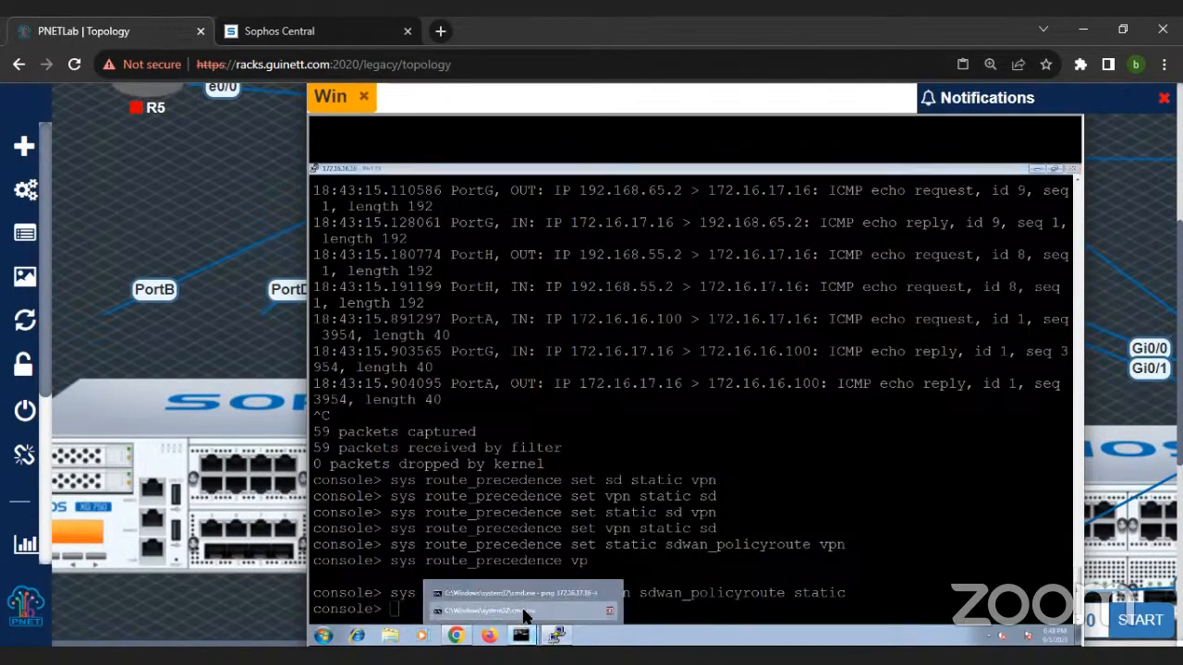
{"action": "left_click", "coordinate": [523, 611]}
{"action": "left_click", "coordinate": [522, 634]}
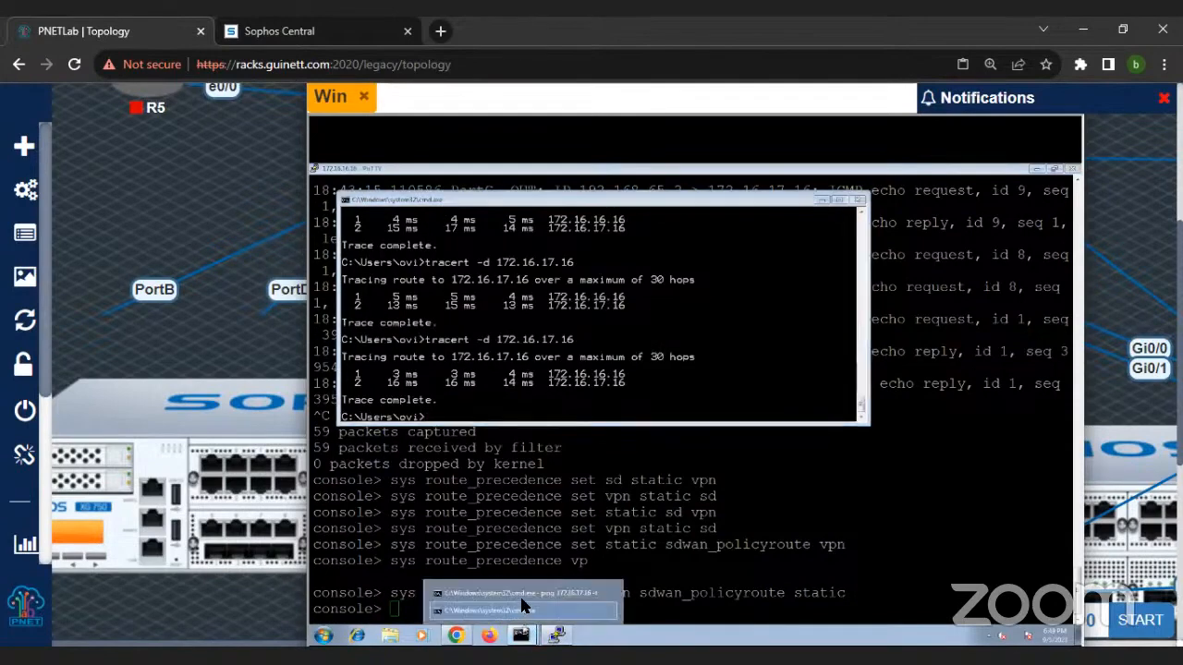
{"action": "left_click", "coordinate": [521, 587]}
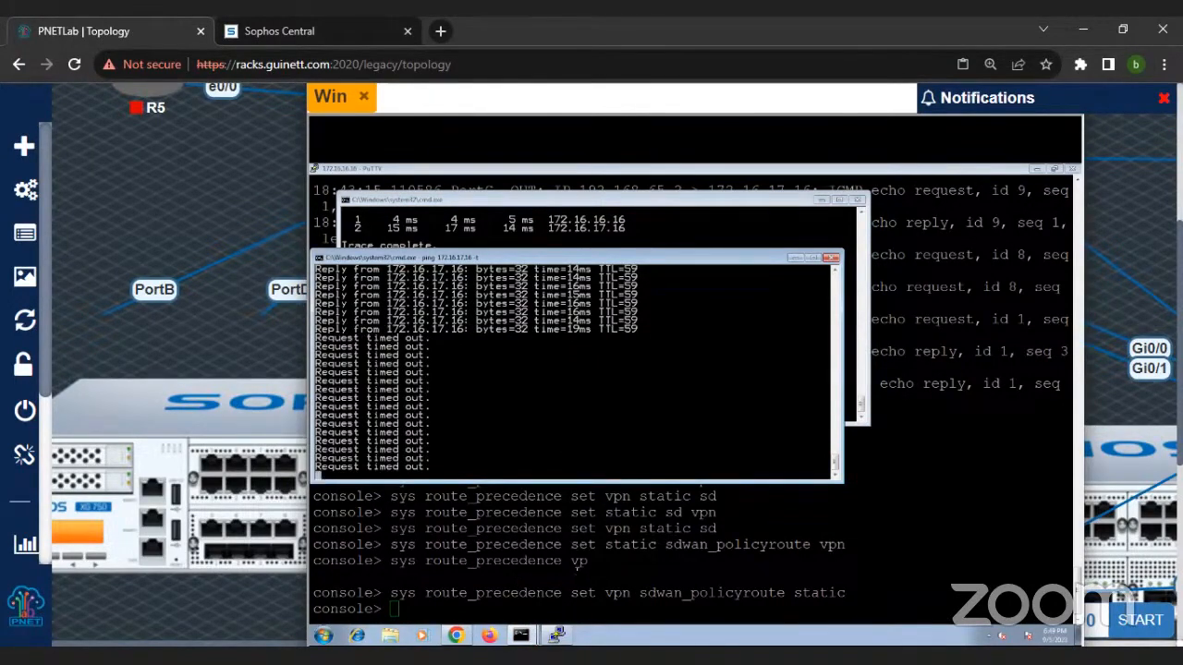
Step: Rerun the earlier tcpdump capture filtered on host 172.16.17.16 and protocol in the firewall console
{"action": "left_click", "coordinate": [556, 636]}
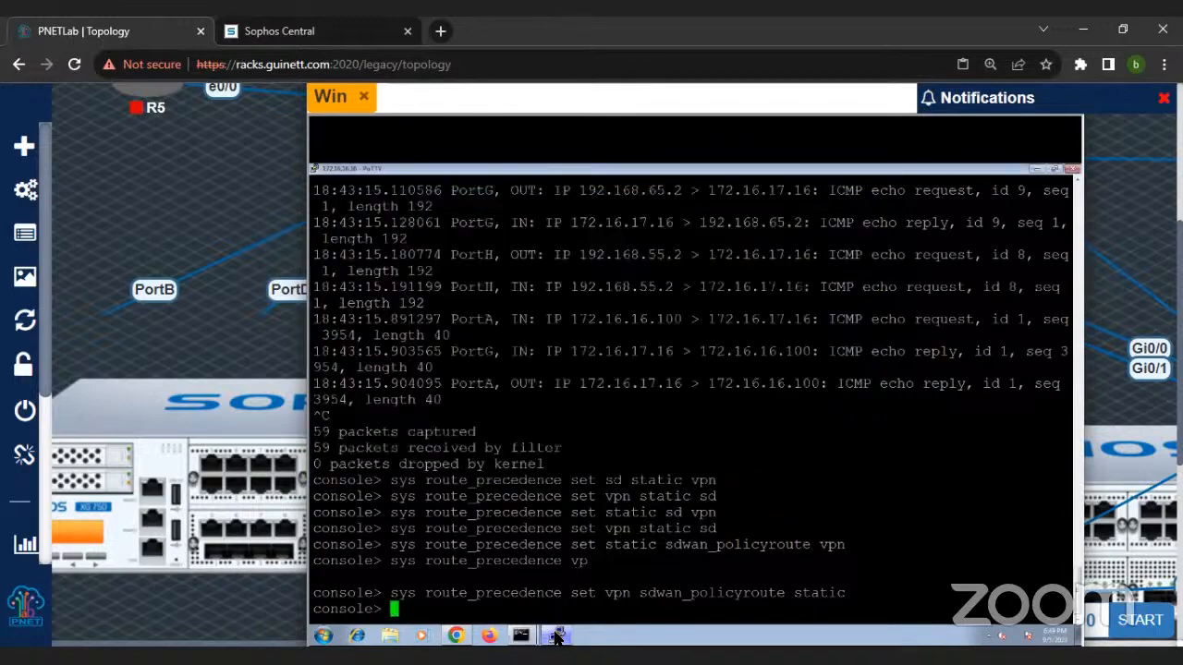
{"action": "left_click", "coordinate": [556, 635]}
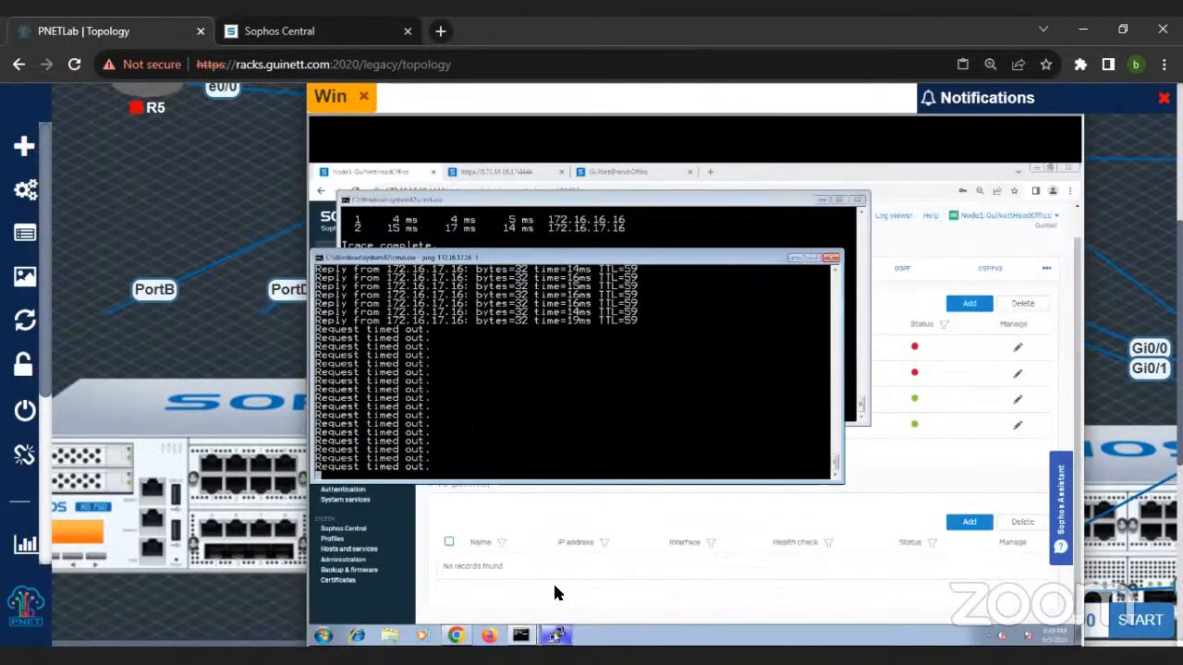
{"action": "left_click", "coordinate": [553, 636]}
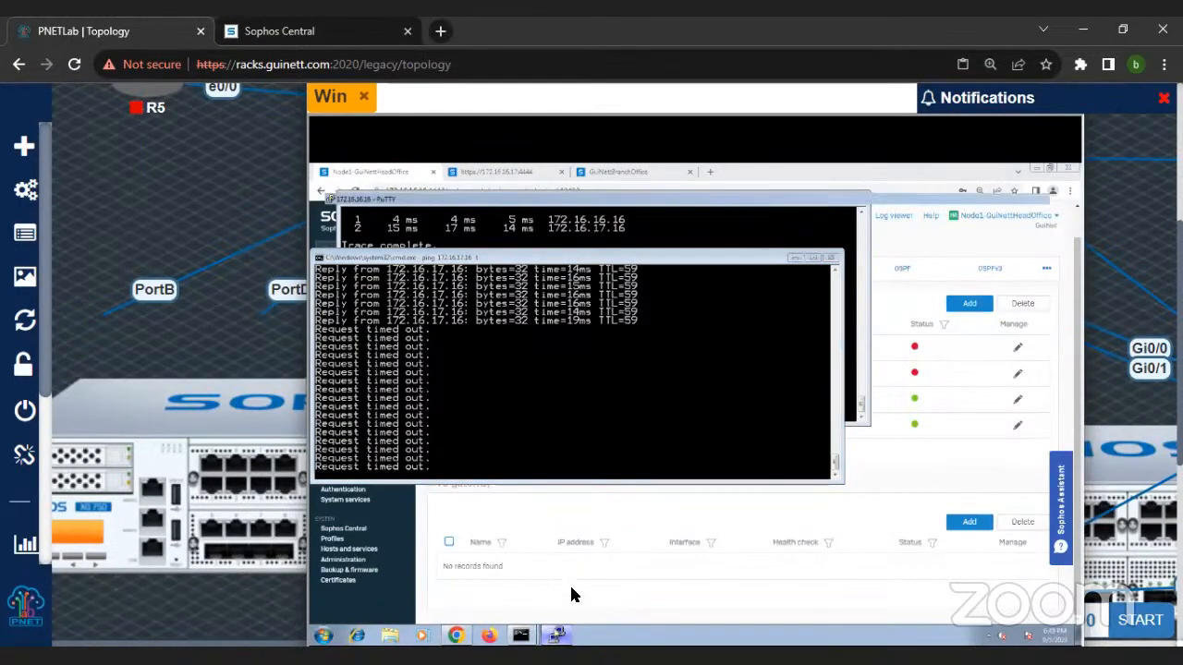
{"action": "key", "text": "Up"}
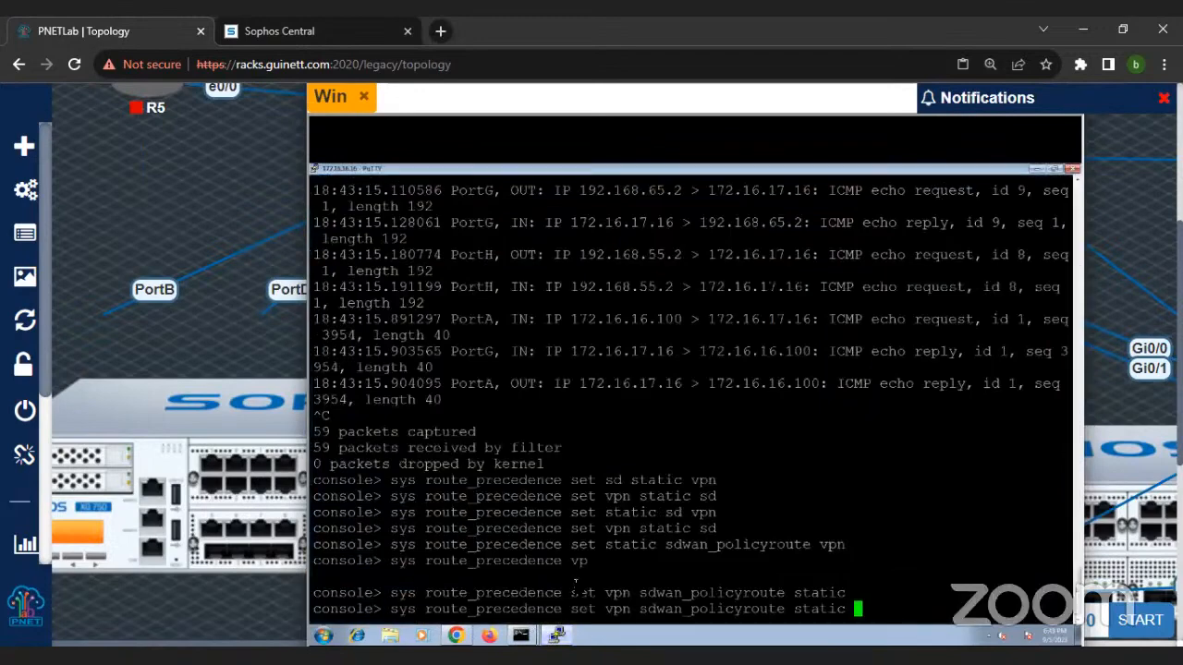
{"action": "key", "text": "Up"}
{"action": "key", "text": "Up"}
{"action": "key", "text": "Up"}
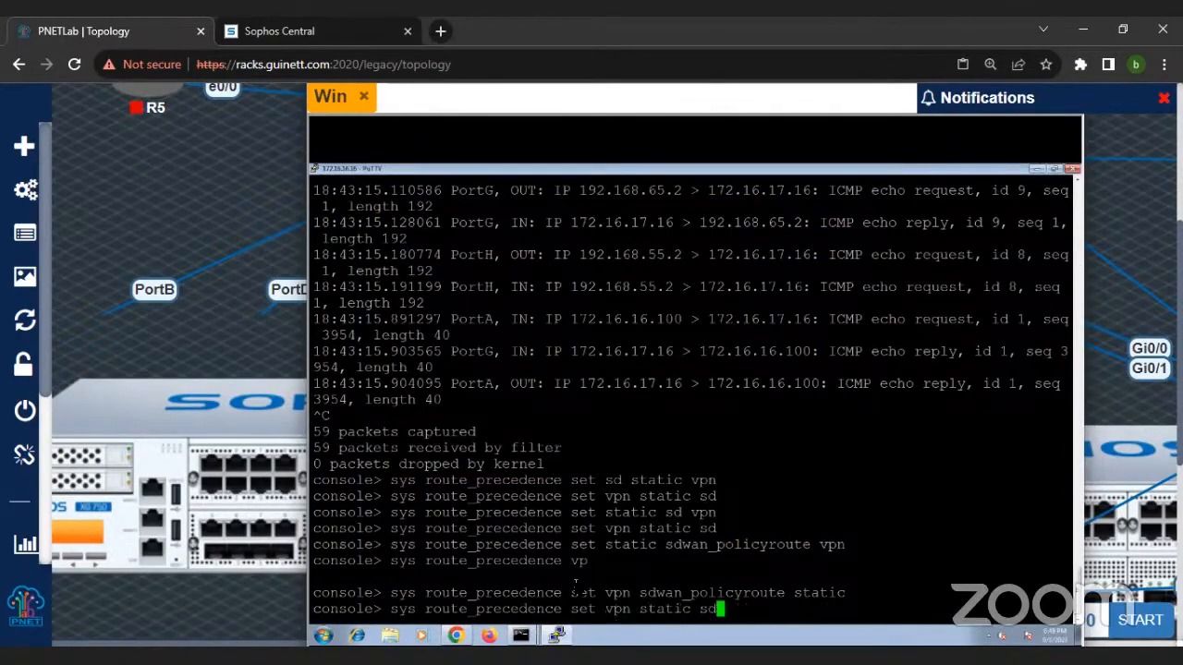
{"action": "key", "text": "Up"}
{"action": "key", "text": "Up"}
{"action": "key", "text": "Up"}
{"action": "key", "text": "Up"}
{"action": "key", "text": "Up"}
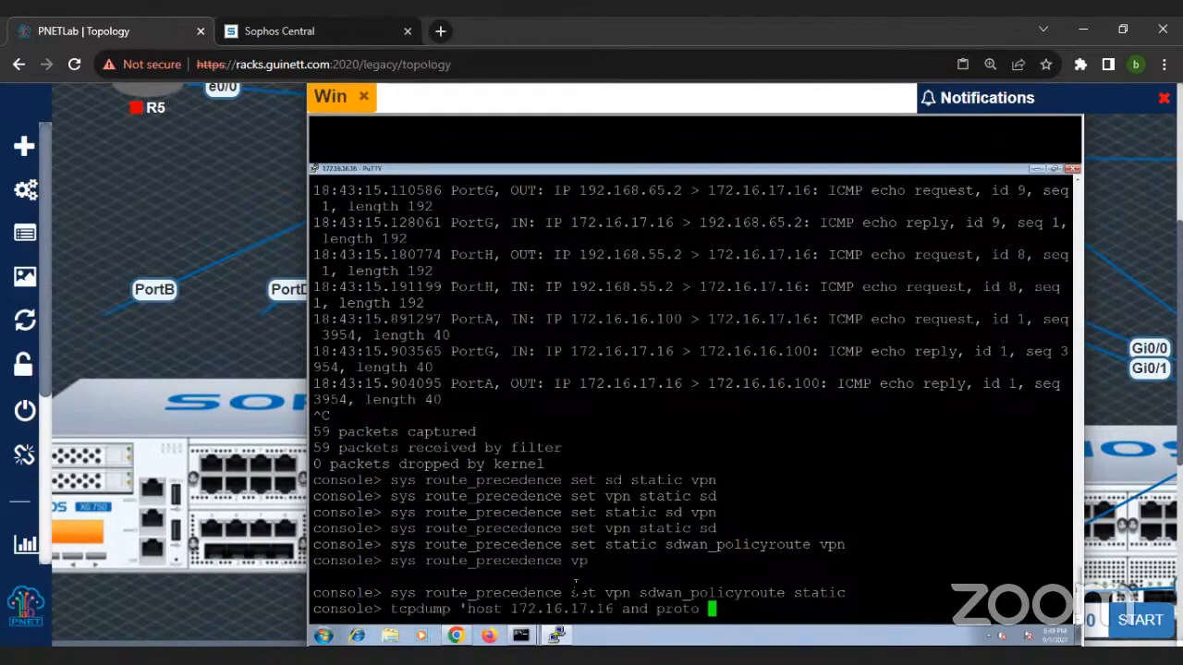
{"action": "key", "text": "Return"}
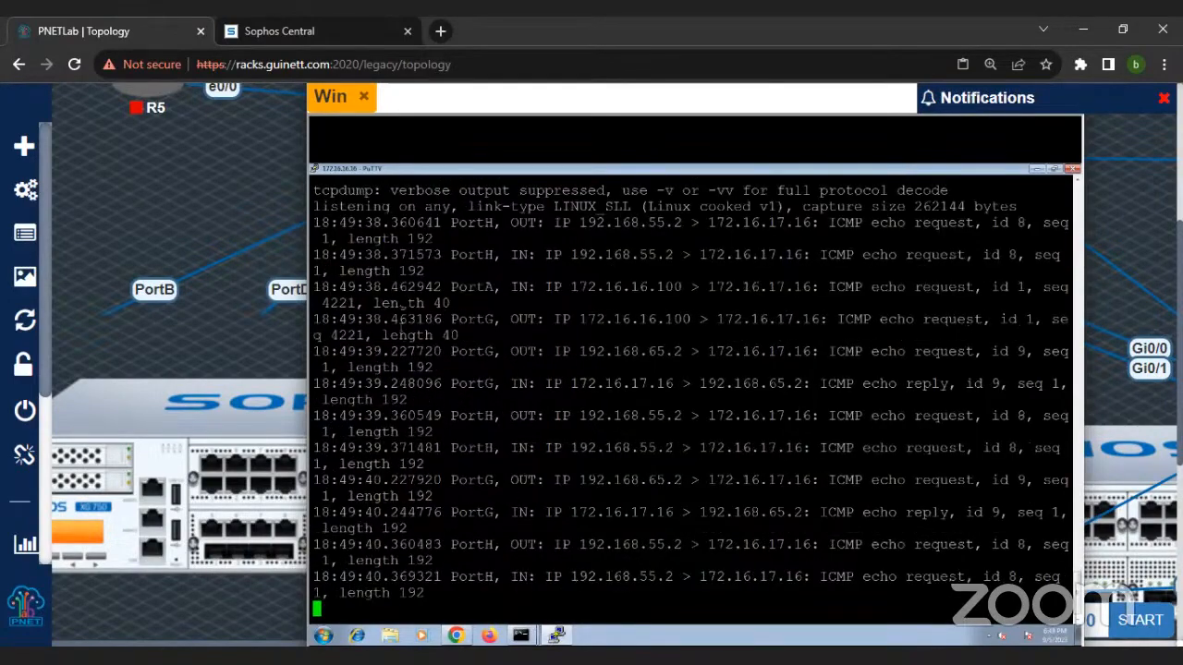
Step: Restart the continuous ping to 172.16.17.16 in the command prompt and reposition its window over the packet capture
{"action": "left_click_drag", "start_coordinate": [399, 287], "coordinate": [1030, 596]}
{"action": "mouse_move", "coordinate": [522, 636]}
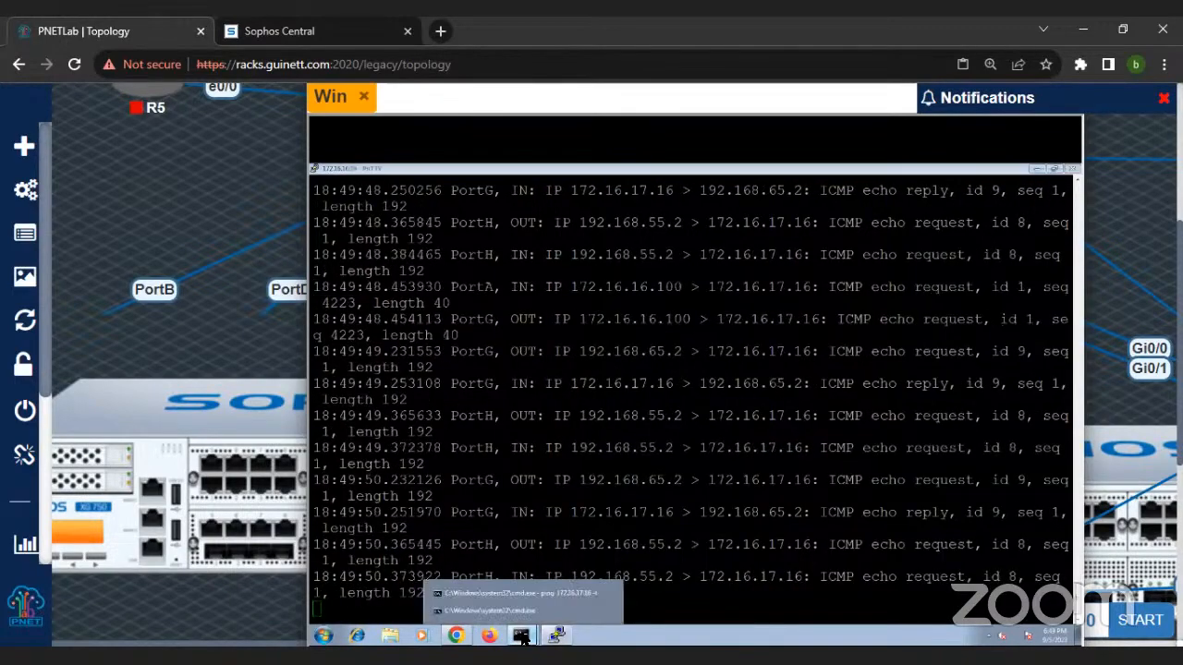
{"action": "left_click", "coordinate": [533, 587]}
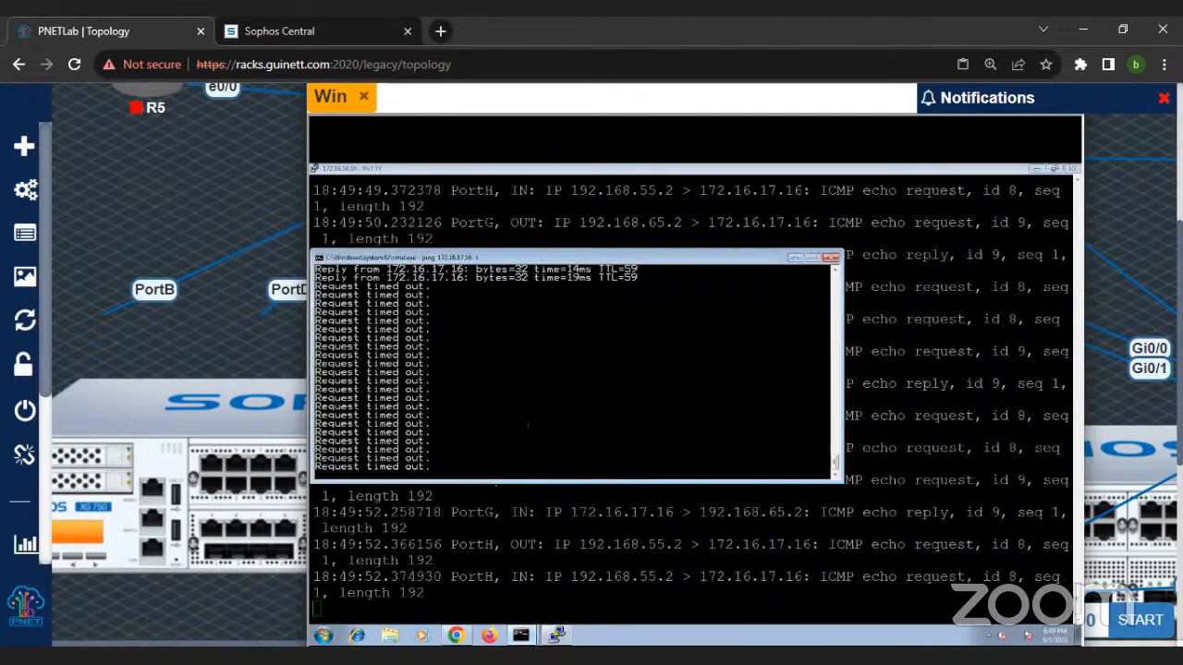
{"action": "key", "text": "ctrl+c"}
{"action": "key", "text": "Up"}
{"action": "key", "text": "Return"}
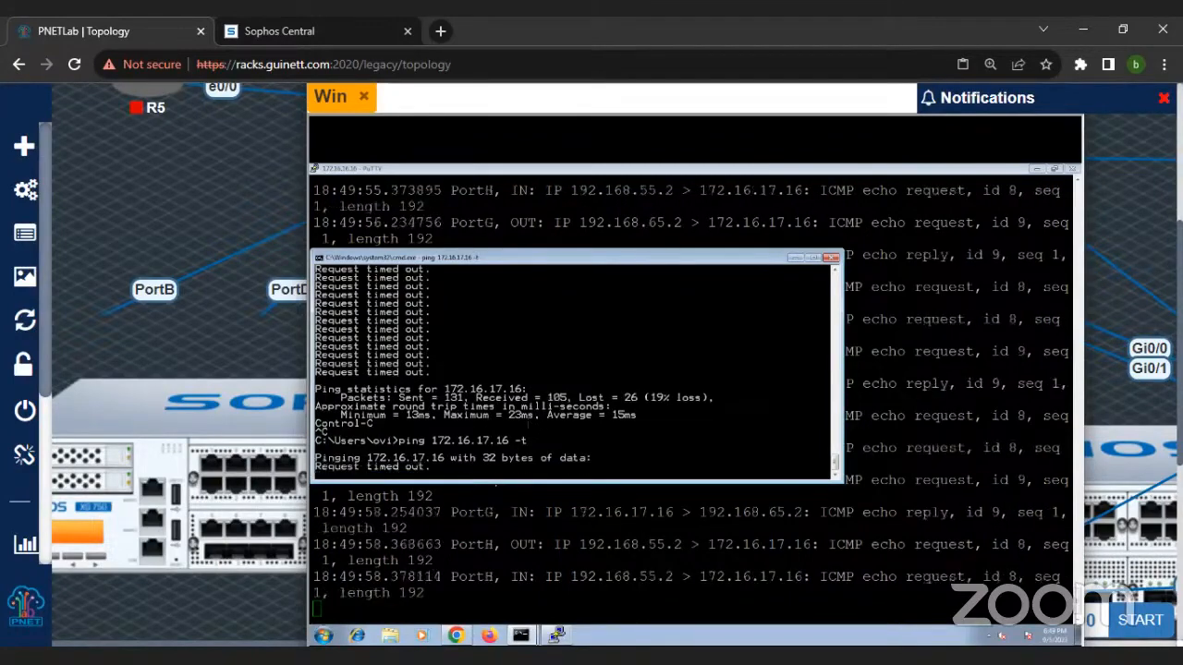
{"action": "left_click_drag", "start_coordinate": [491, 259], "coordinate": [560, 231]}
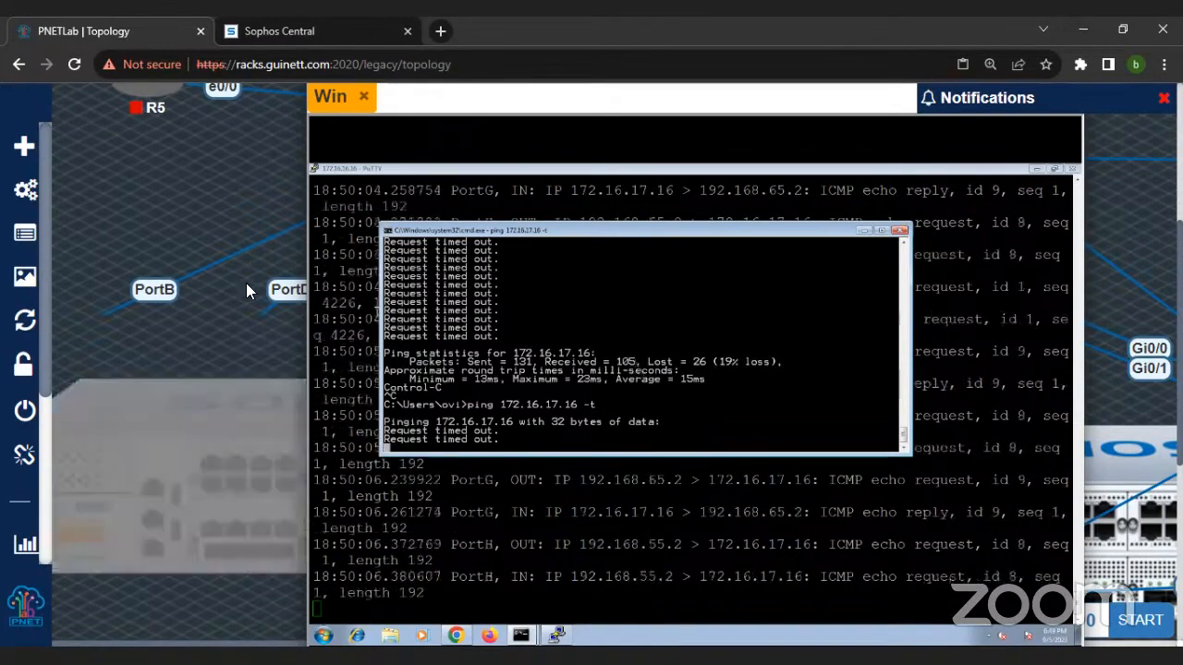
Step: Stop the continuous ping and trace the route to 172.16.17.17 with tracert -d 172.16.17.17
{"action": "key", "text": "ctrl+minus"}
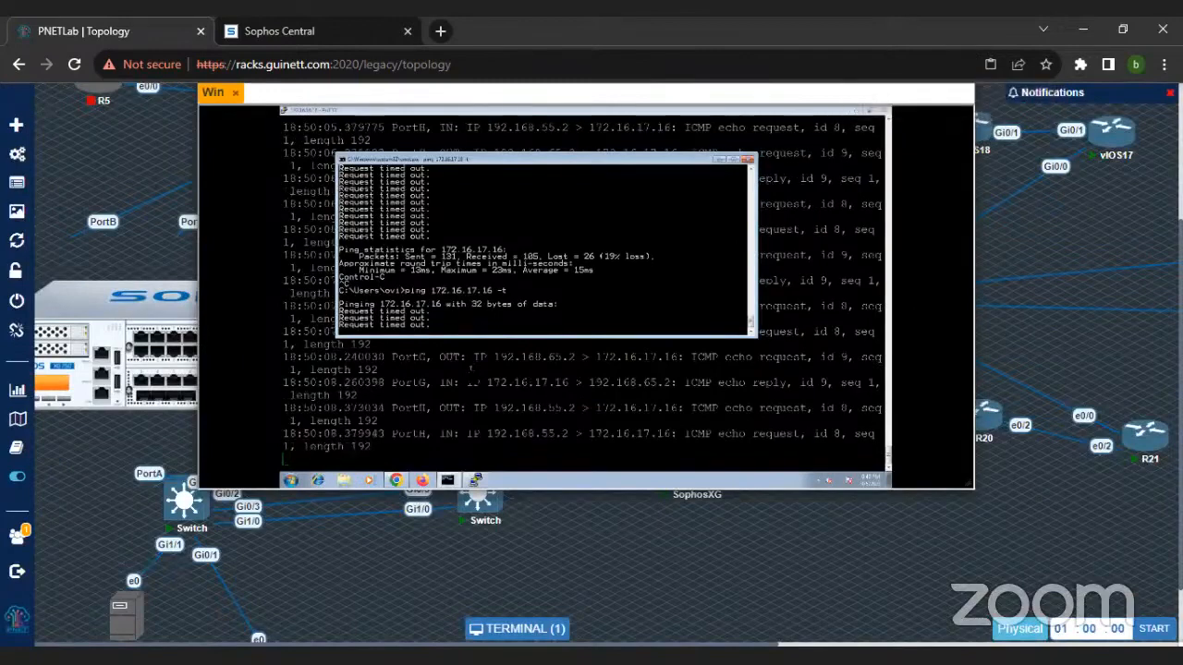
{"action": "key", "text": "ctrl+c"}
{"action": "type", "text": "tracert -d 172.16.17.17"}
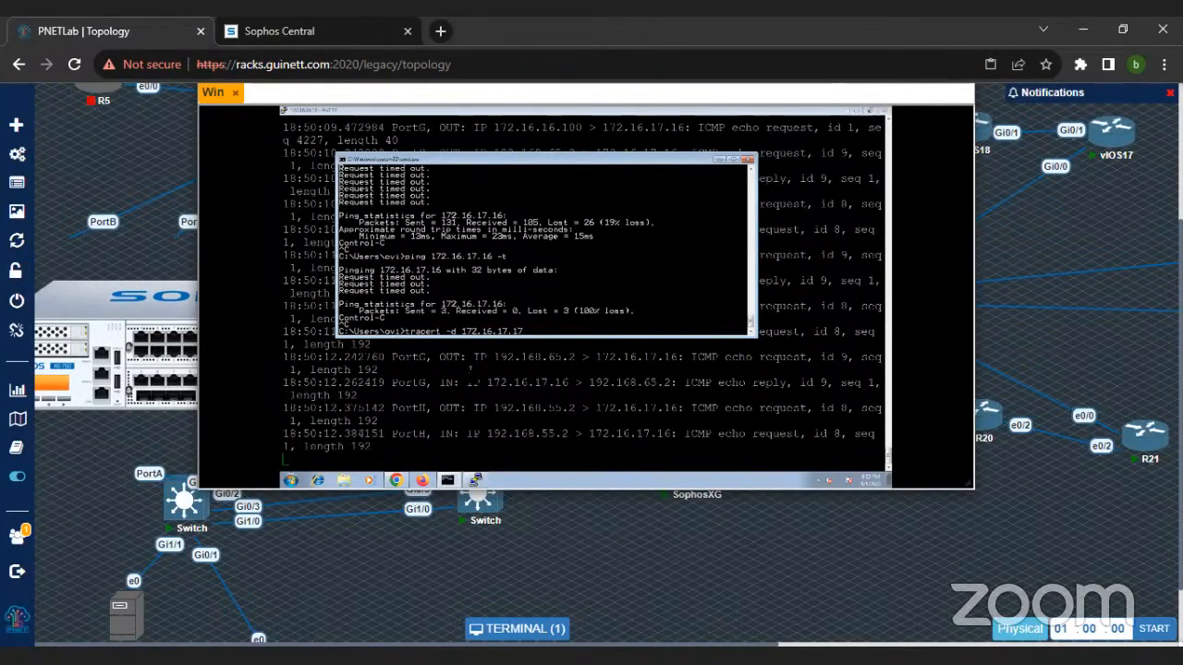
{"action": "key", "text": "Return"}
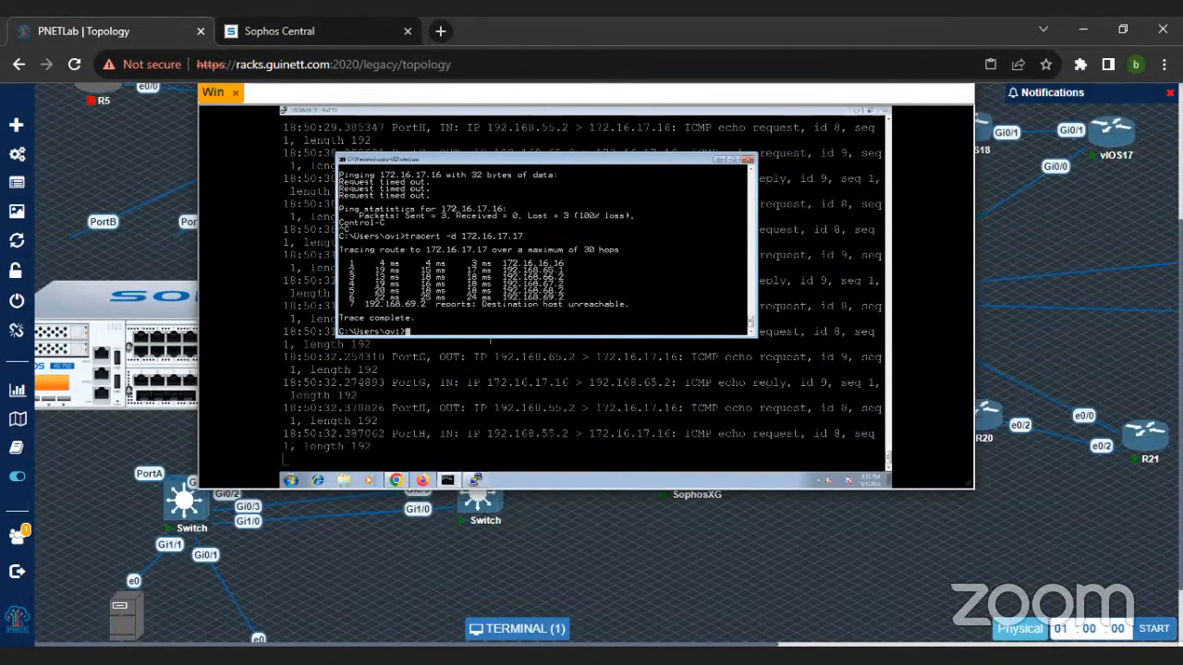
Step: Float the Win terminal window beside the FirewallSwitch links on the topology and rerun the trace to 172.16.17.17
{"action": "key", "text": "ctrl+minus"}
{"action": "key", "text": "ctrl+minus"}
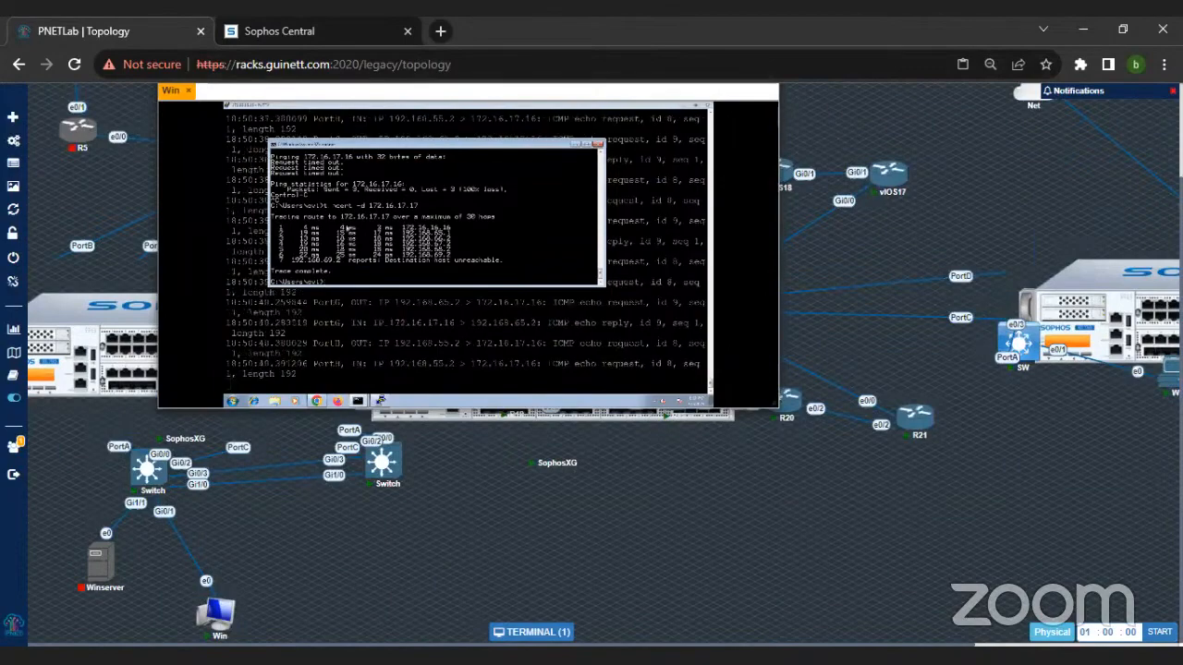
{"action": "key", "text": "ctrl+minus"}
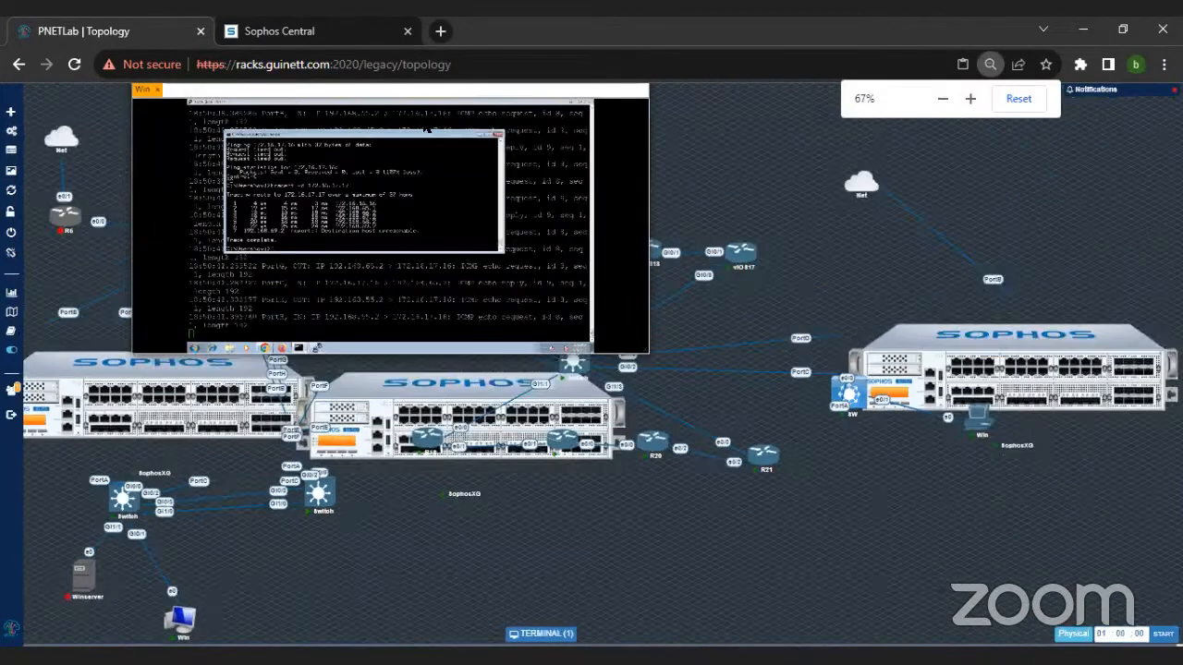
{"action": "left_click", "coordinate": [543, 635]}
{"action": "left_click", "coordinate": [544, 635]}
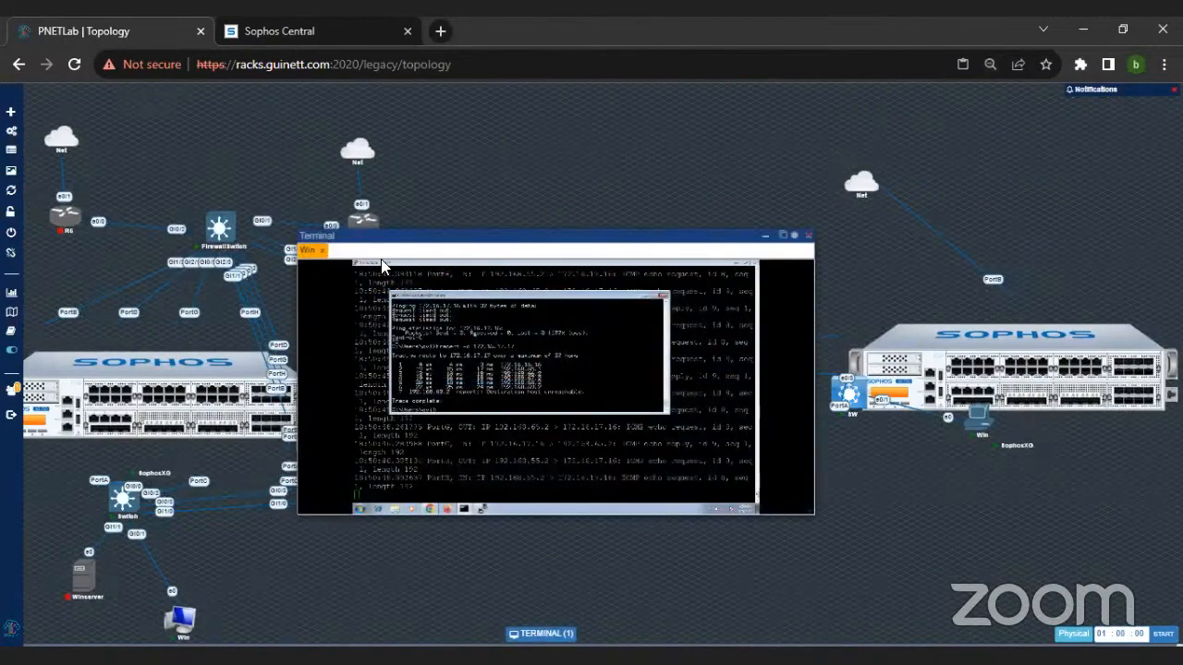
{"action": "left_click_drag", "start_coordinate": [376, 235], "coordinate": [500, 199]}
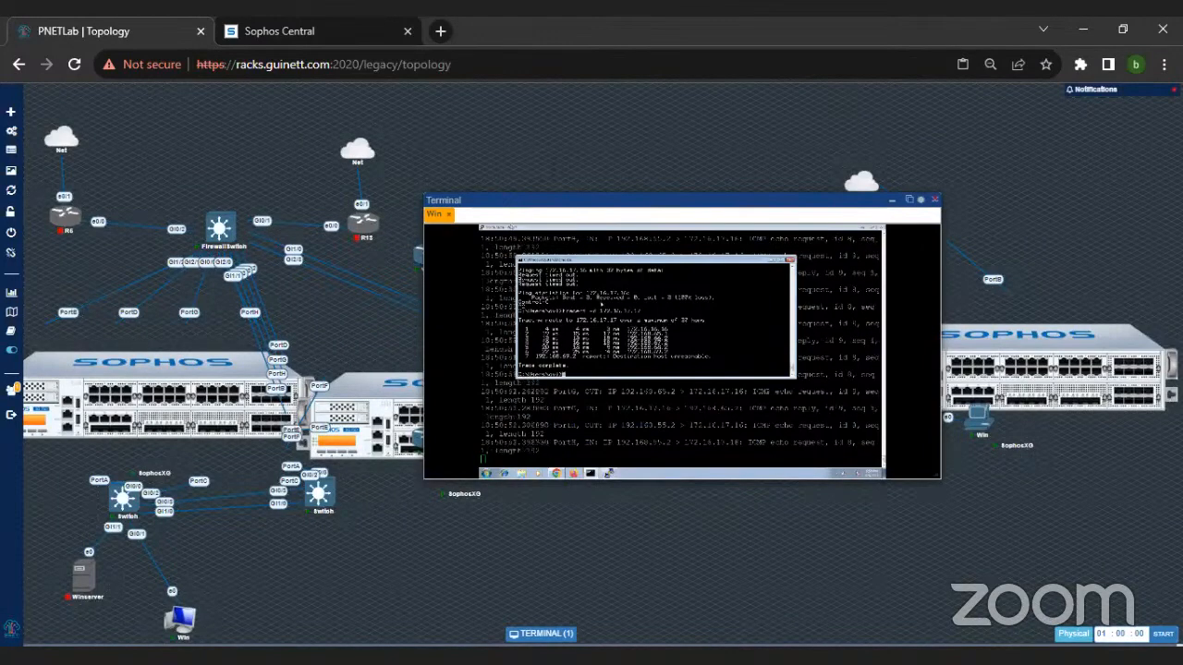
{"action": "key", "text": "Up"}
{"action": "key", "text": "Return"}
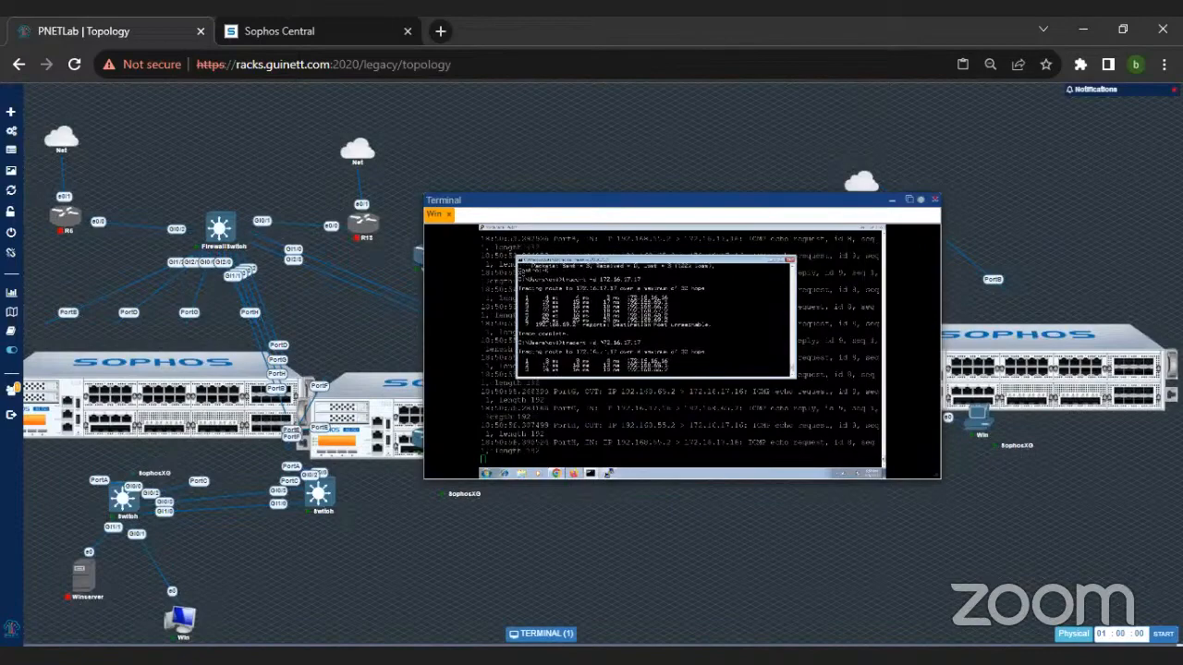
Step: Minimize the Win terminal and stop the vIOS15 and vIOS17 routers in the topology
{"action": "left_click", "coordinate": [892, 200]}
{"action": "right_click", "coordinate": [430, 254]}
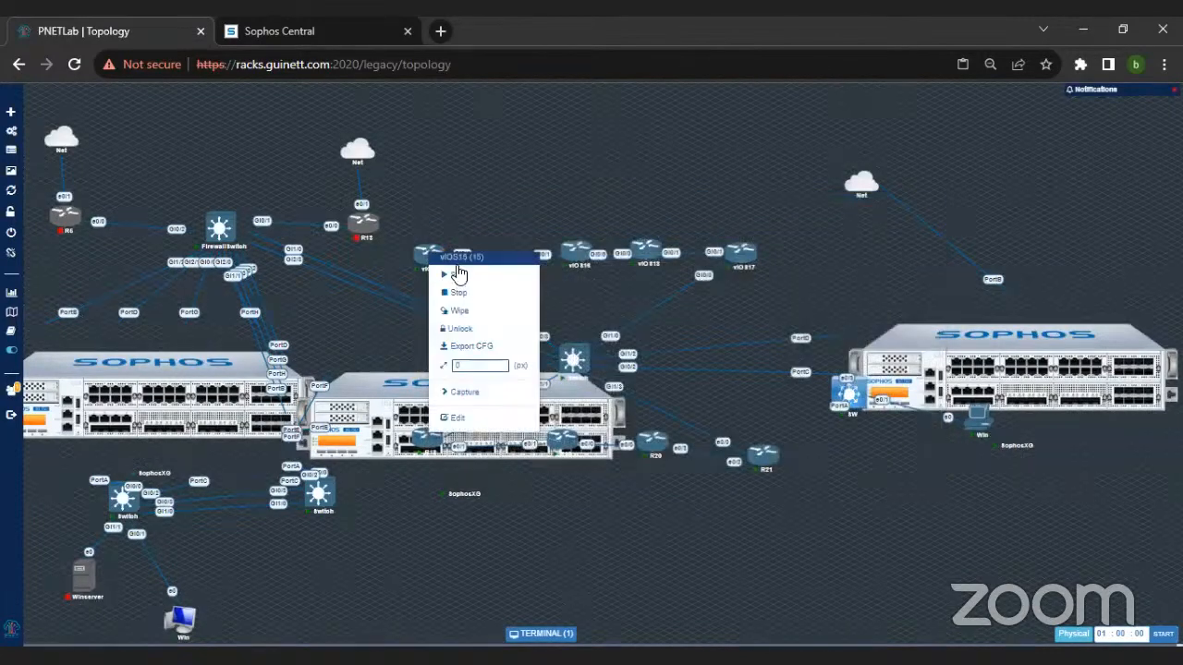
{"action": "left_click", "coordinate": [459, 294]}
{"action": "right_click", "coordinate": [743, 254]}
{"action": "left_click", "coordinate": [766, 296]}
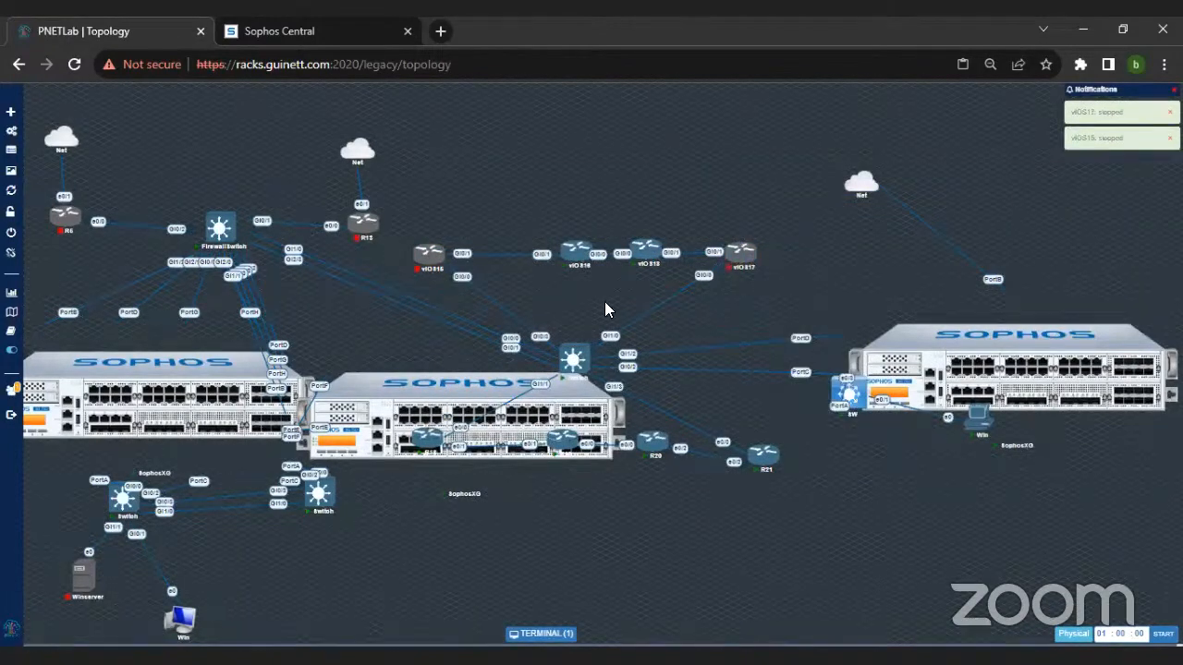
Step: Restore the Win terminal over the topology and open it in its own browser tab
{"action": "left_click", "coordinate": [548, 630]}
{"action": "left_click_drag", "start_coordinate": [514, 232], "coordinate": [648, 147]}
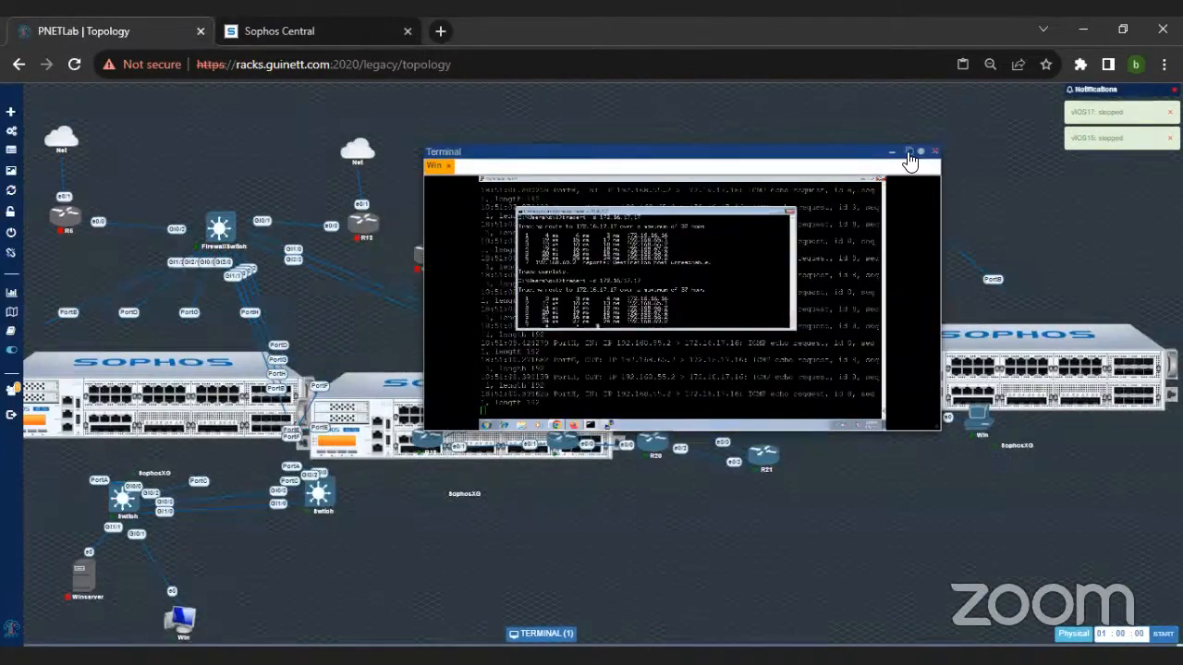
{"action": "left_click", "coordinate": [908, 150]}
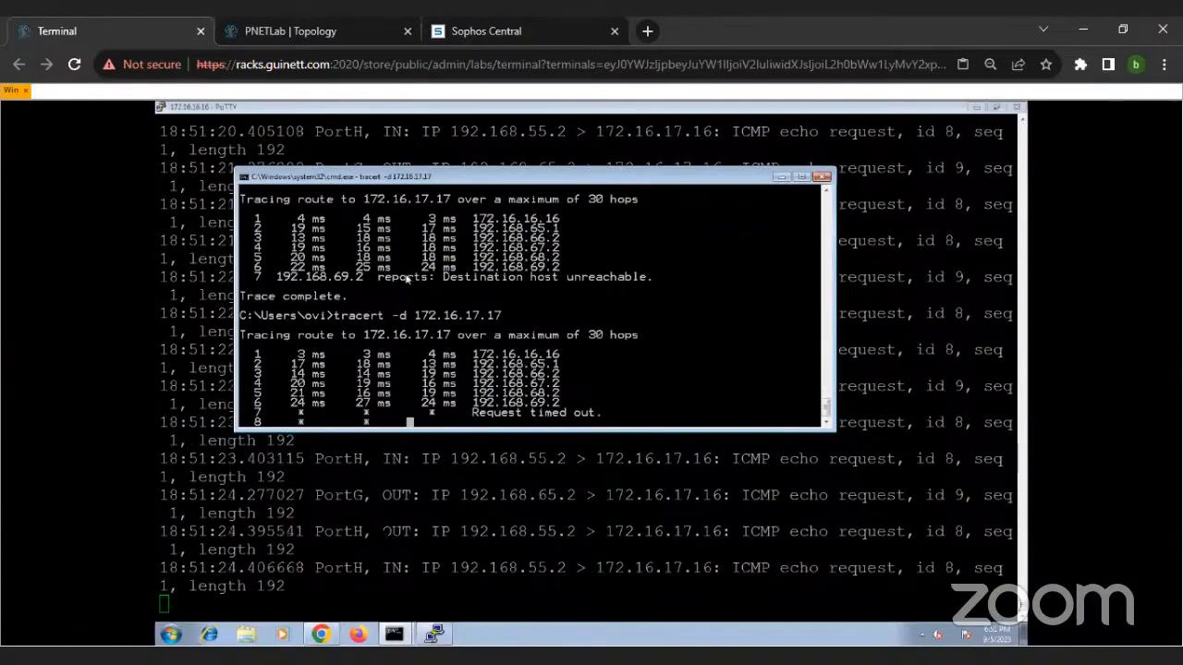
Step: Check the SD-WAN profile and IPv4 gateway statuses in the head office firewall's routing settings
{"action": "left_click", "coordinate": [334, 635]}
{"action": "left_click", "coordinate": [429, 220]}
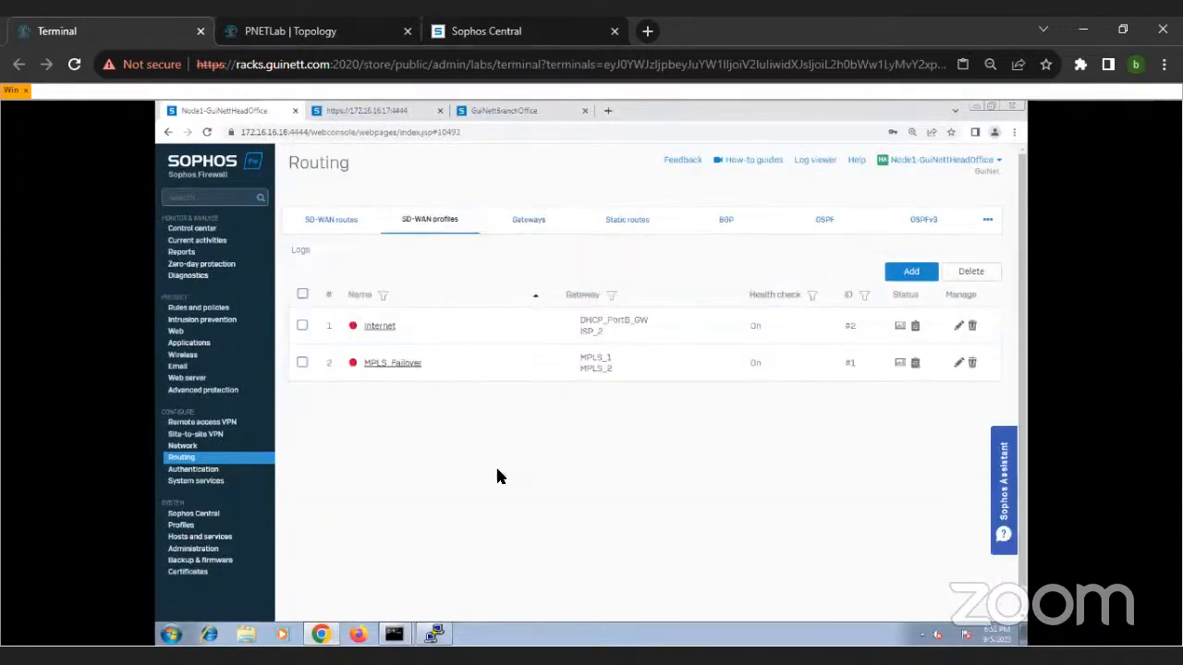
{"action": "left_click", "coordinate": [442, 221]}
{"action": "left_click", "coordinate": [525, 228]}
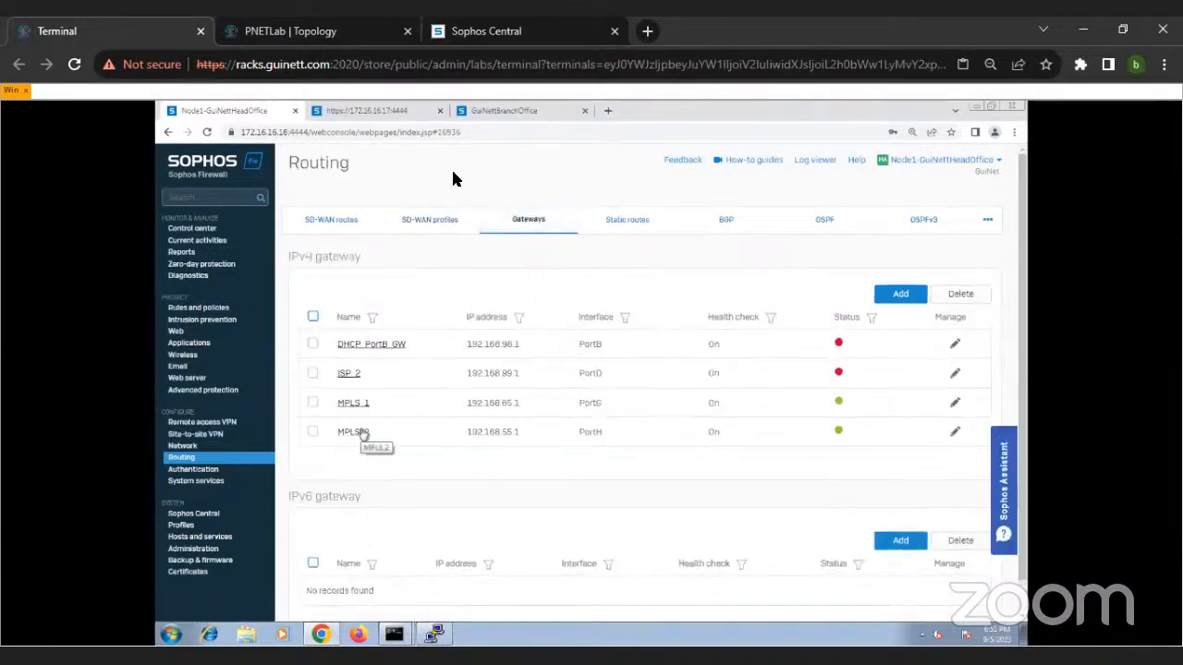
{"action": "left_click", "coordinate": [435, 224]}
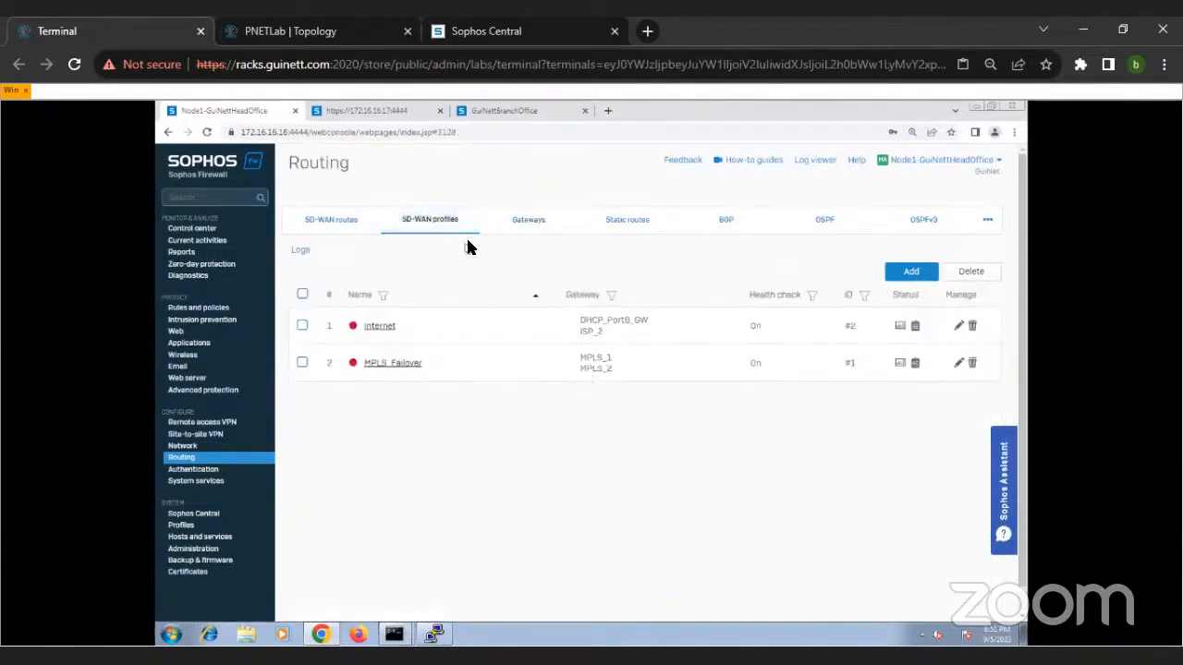
Step: Ping 192.168.55.2 through interface PortH from the firewall's diagnostics and dismiss the ping result
{"action": "left_click", "coordinate": [194, 275]}
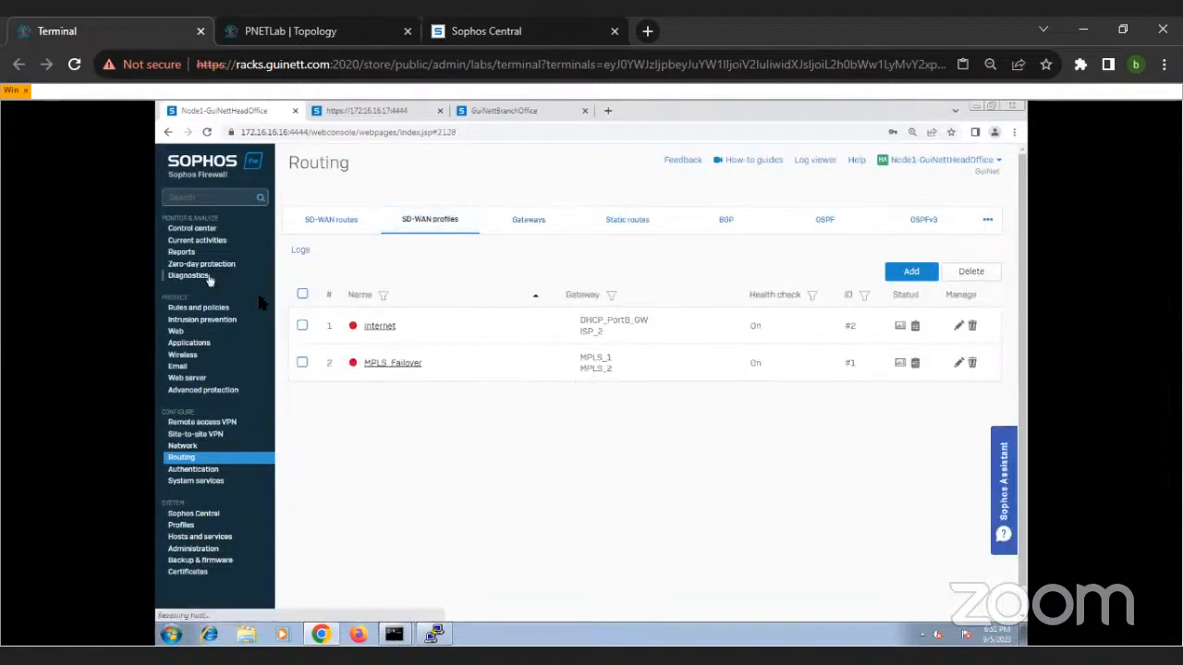
{"action": "left_click", "coordinate": [524, 369]}
{"action": "left_click", "coordinate": [547, 393]}
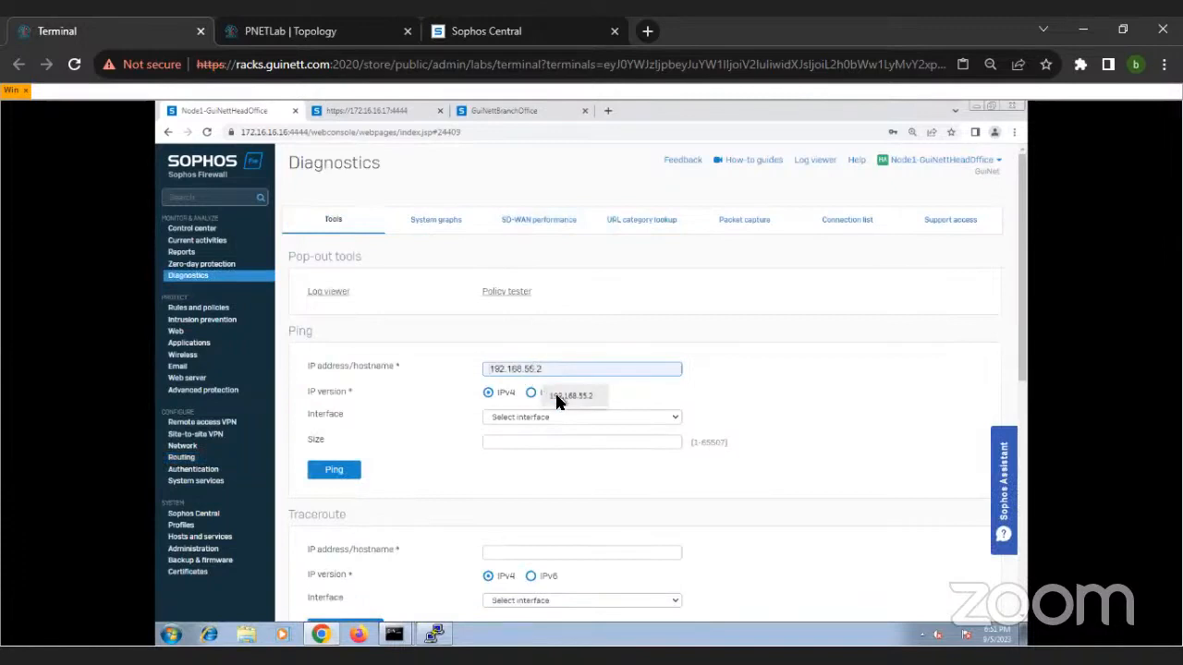
{"action": "left_click", "coordinate": [539, 416]}
{"action": "left_click", "coordinate": [531, 520]}
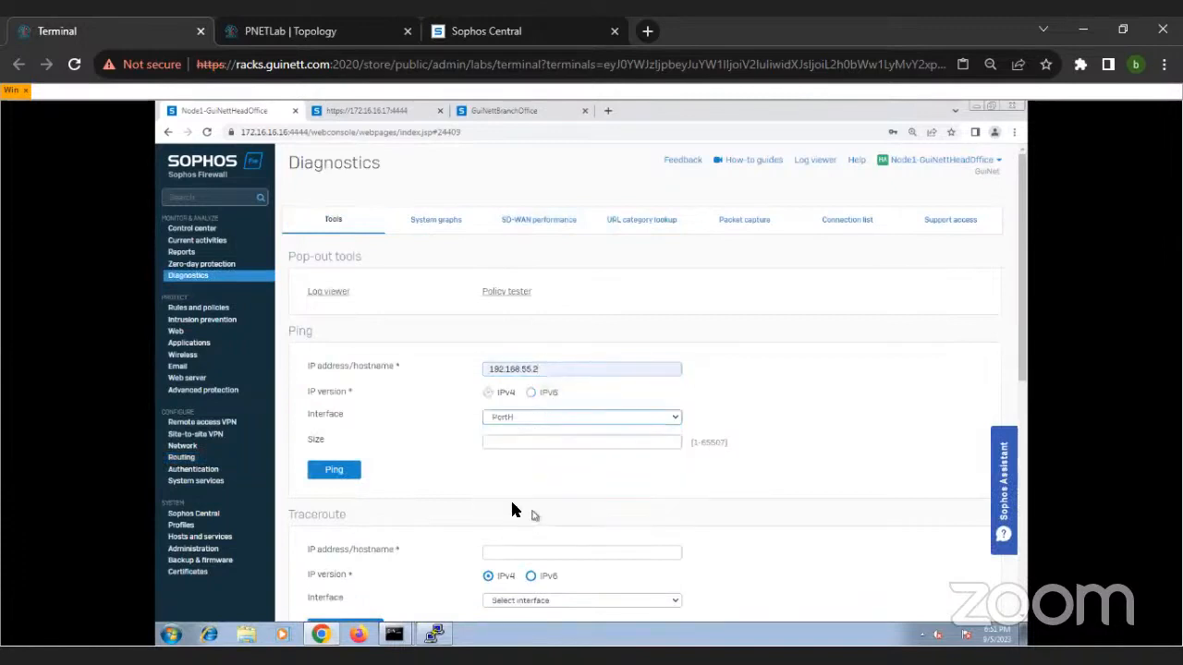
{"action": "left_click", "coordinate": [354, 473]}
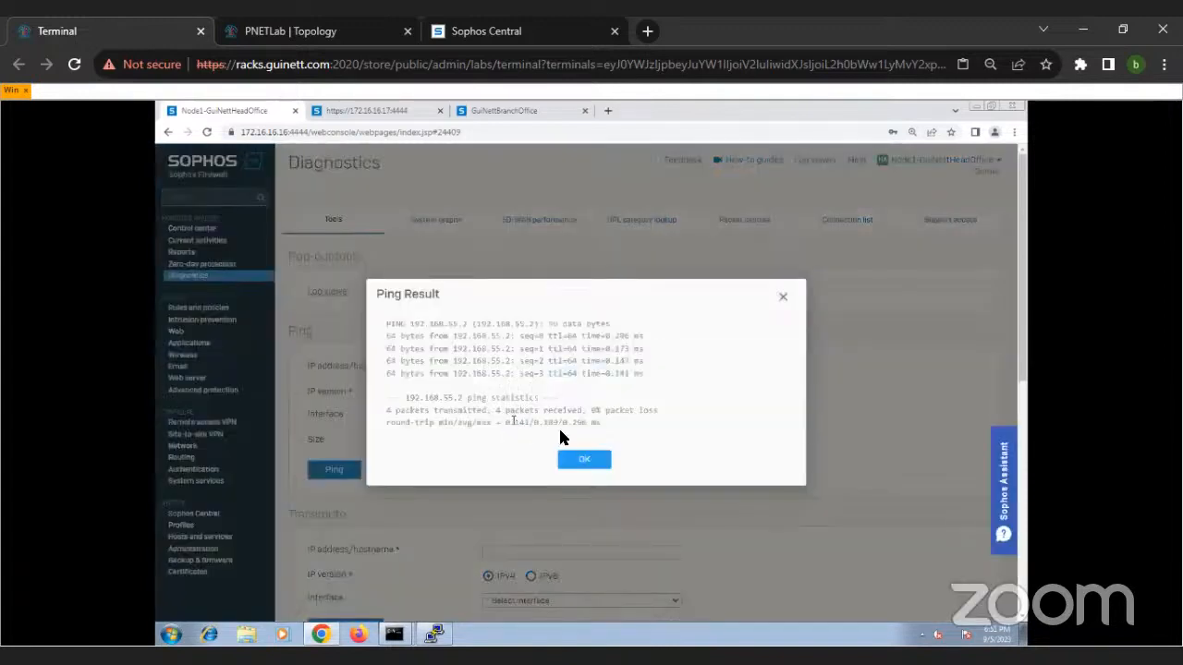
{"action": "left_click", "coordinate": [573, 460]}
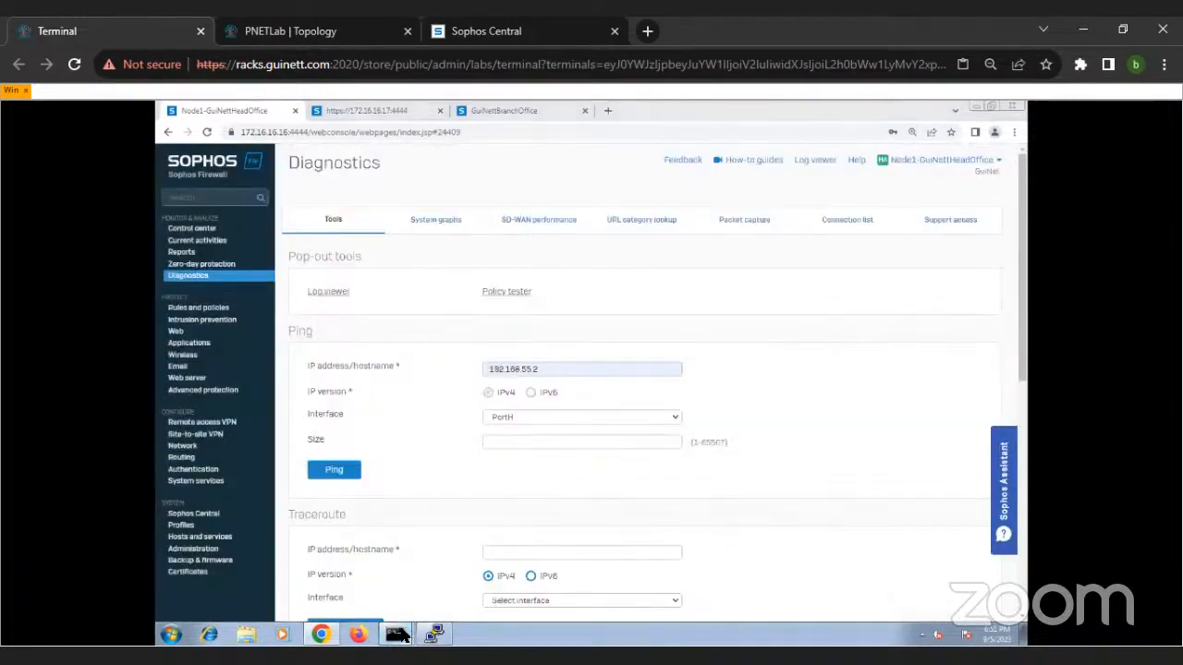
Step: Rerun tracert -d 172.16.17.16 in the other command prompt with the earlier traces
{"action": "mouse_move", "coordinate": [397, 632]}
{"action": "left_click", "coordinate": [399, 607]}
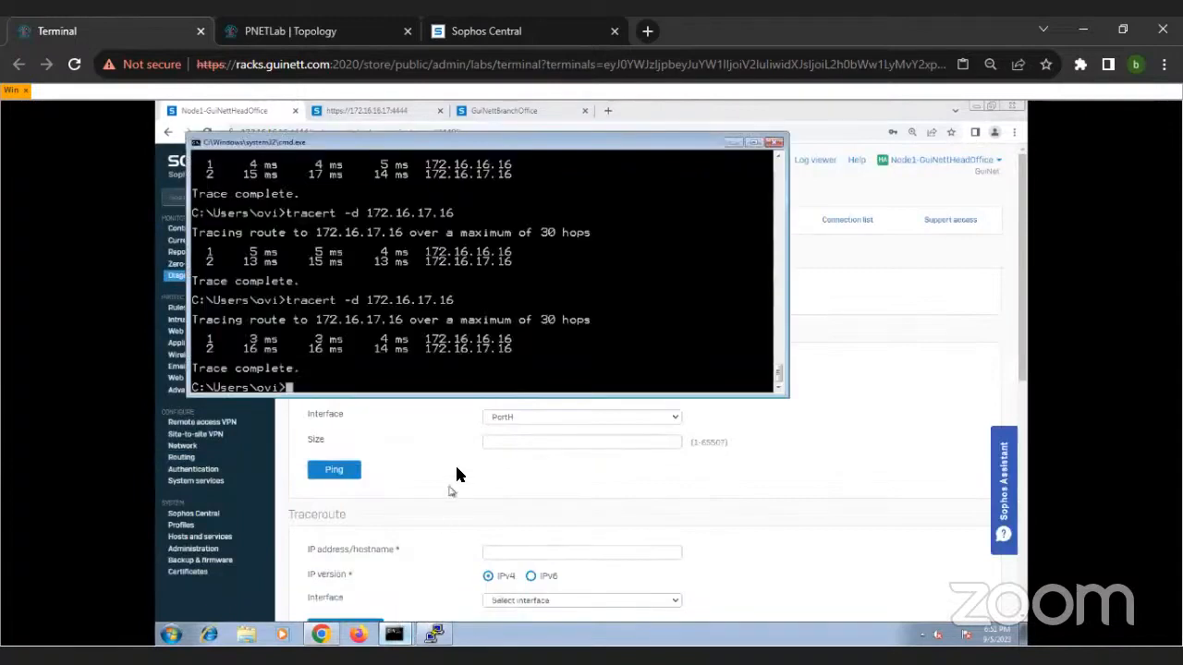
{"action": "key", "text": "Up"}
{"action": "key", "text": "Return"}
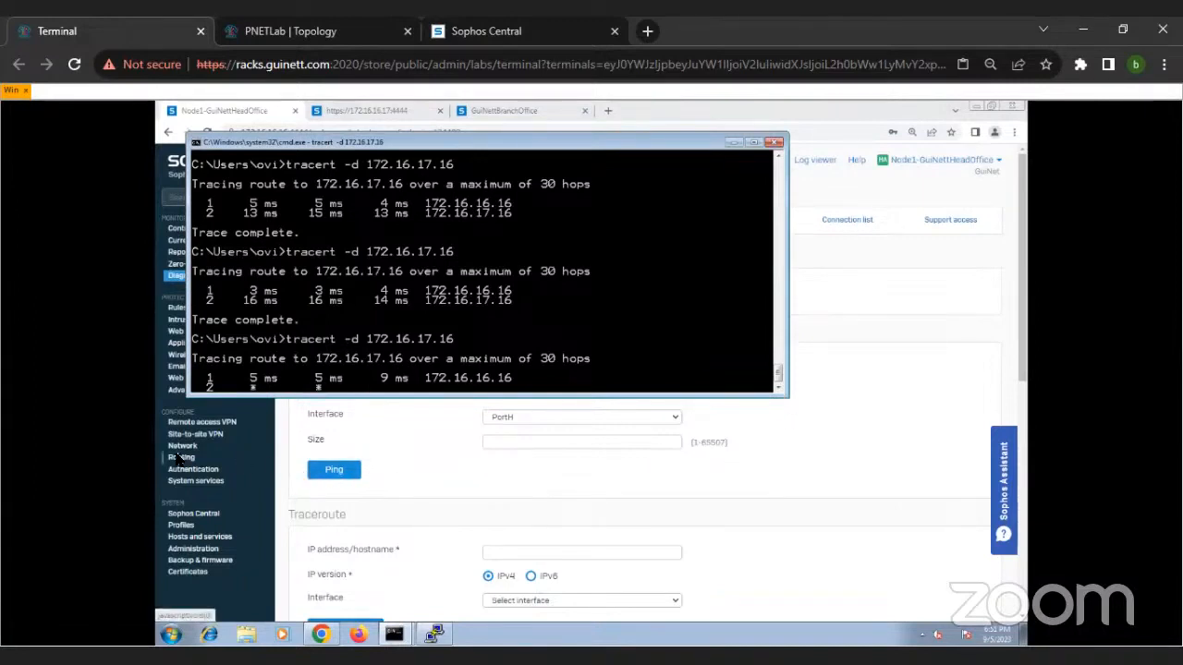
Step: Stop the tcpdump capture and set the firewall's route precedence with sys route_precedence set static sdwan_policyroute vpn
{"action": "left_click", "coordinate": [435, 635]}
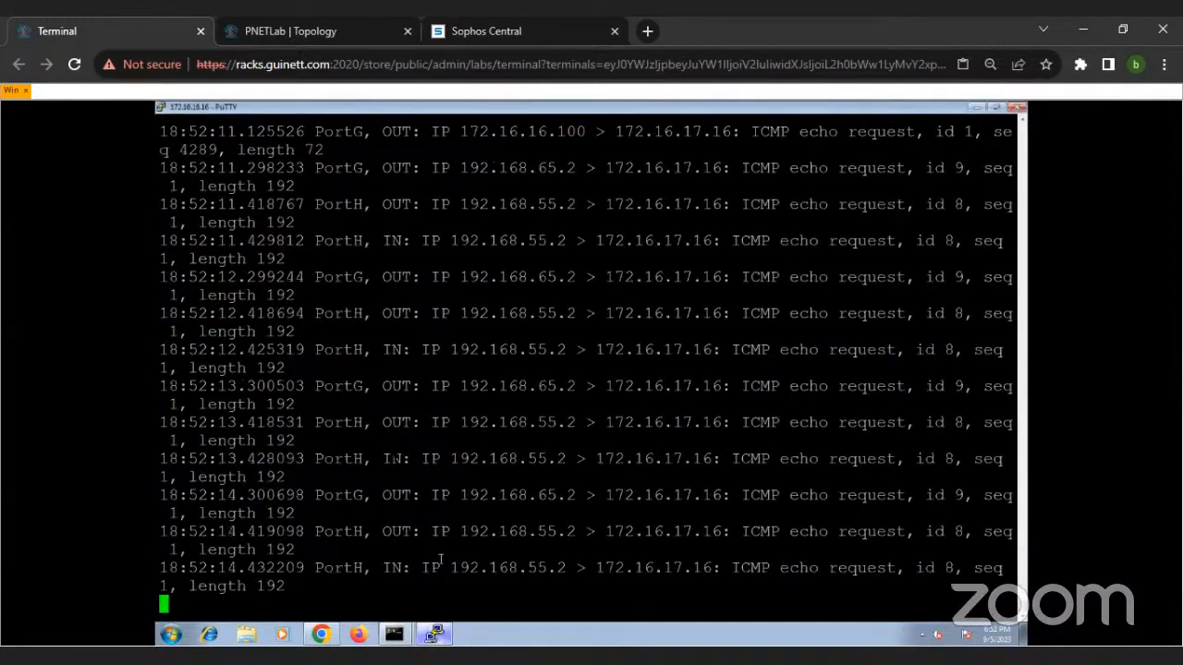
{"action": "key", "text": "ctrl+c"}
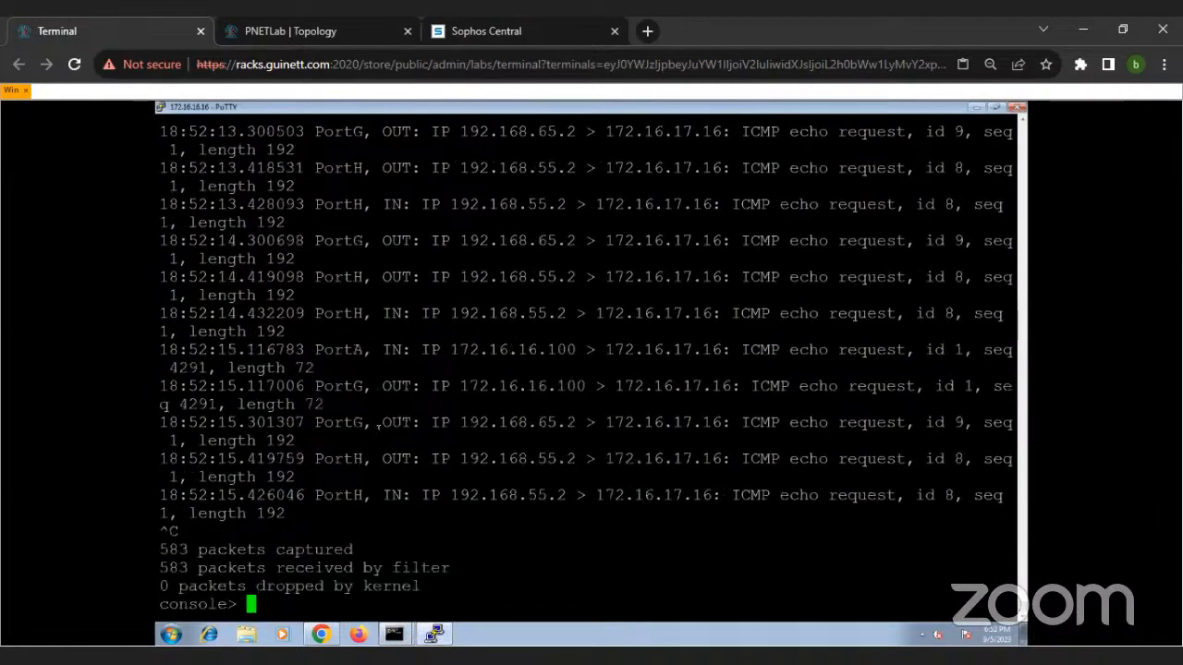
{"action": "key", "text": "Up"}
{"action": "key", "text": "Up"}
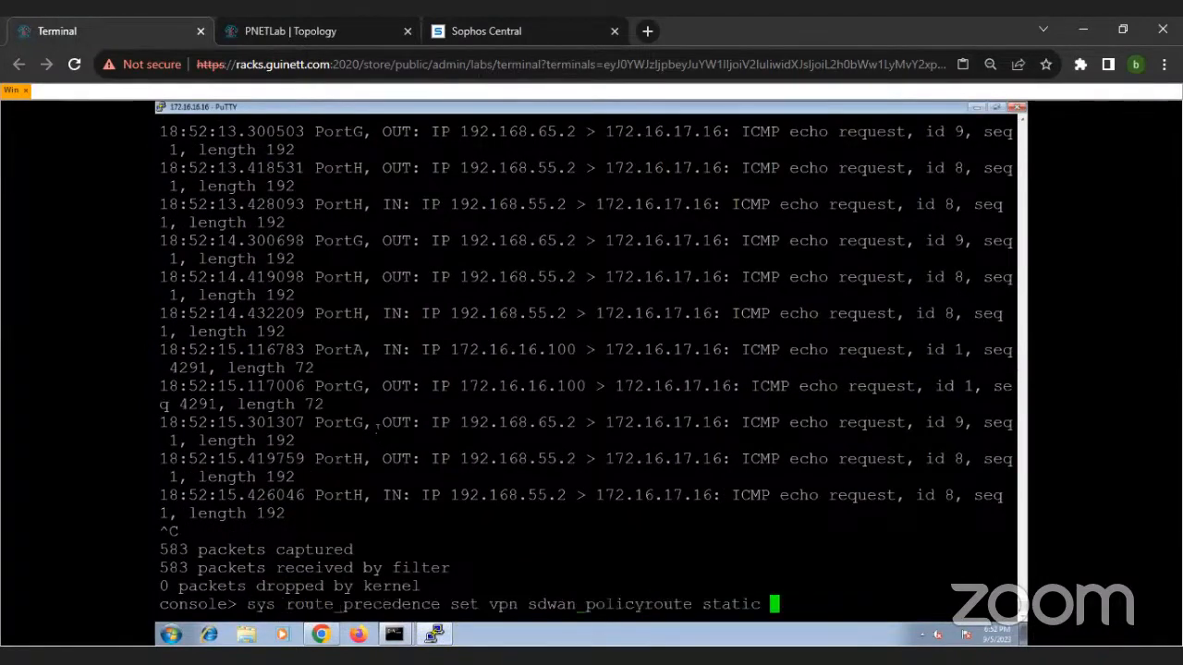
{"action": "key", "text": "BackSpace"}
{"action": "key", "text": "BackSpace"}
{"action": "key", "text": "BackSpace"}
{"action": "key", "text": "BackSpace"}
{"action": "key", "text": "BackSpace"}
{"action": "key", "text": "BackSpace"}
{"action": "key", "text": "BackSpace"}
{"action": "key", "text": "BackSpace"}
{"action": "key", "text": "BackSpace"}
{"action": "key", "text": "BackSpace"}
{"action": "key", "text": "BackSpace"}
{"action": "key", "text": "BackSpace"}
{"action": "key", "text": "BackSpace"}
{"action": "key", "text": "BackSpace"}
{"action": "key", "text": "BackSpace"}
{"action": "key", "text": "BackSpace"}
{"action": "key", "text": "BackSpace"}
{"action": "key", "text": "BackSpace"}
{"action": "key", "text": "BackSpace"}
{"action": "key", "text": "BackSpace"}
{"action": "key", "text": "BackSpace"}
{"action": "key", "text": "BackSpace"}
{"action": "key", "text": "BackSpace"}
{"action": "key", "text": "BackSpace"}
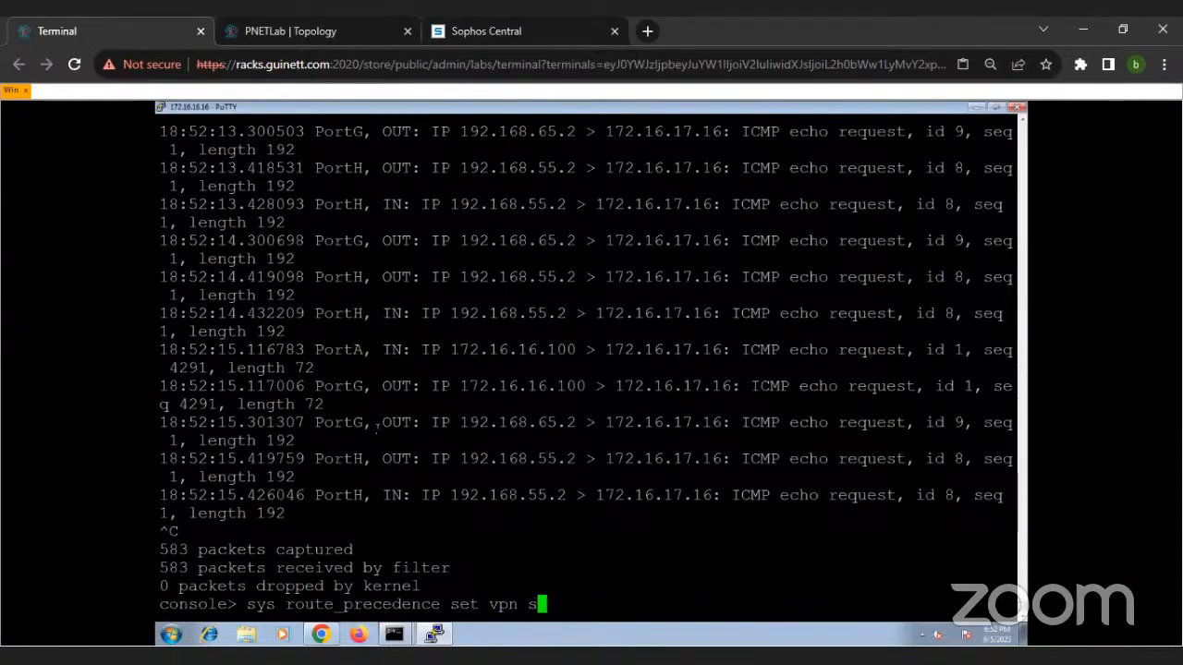
{"action": "key", "text": "BackSpace"}
{"action": "scroll", "coordinate": [406, 418], "scroll_direction": "up", "scroll_amount": 5}
{"action": "scroll", "coordinate": [462, 416], "scroll_direction": "down", "scroll_amount": 5}
{"action": "key", "text": "BackSpace"}
{"action": "key", "text": "BackSpace"}
{"action": "key", "text": "BackSpace"}
{"action": "key", "text": "BackSpace"}
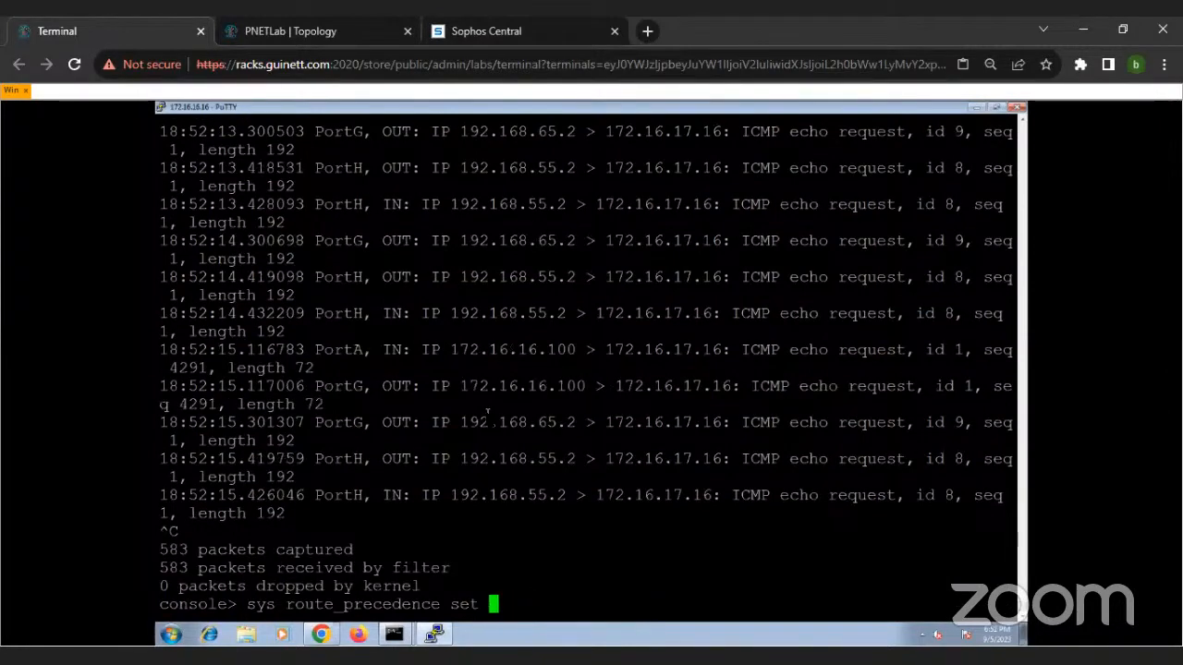
{"action": "type", "text": "static sdwan_policyroute v"}
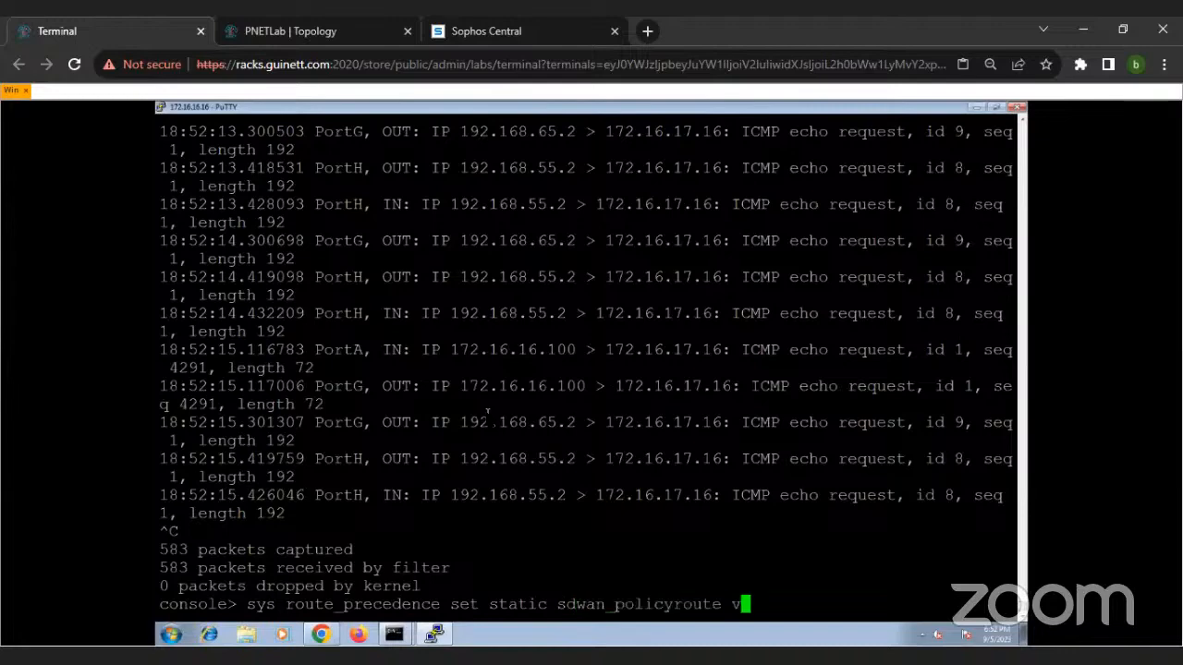
{"action": "type", "text": "pn"}
{"action": "key", "text": "Return"}
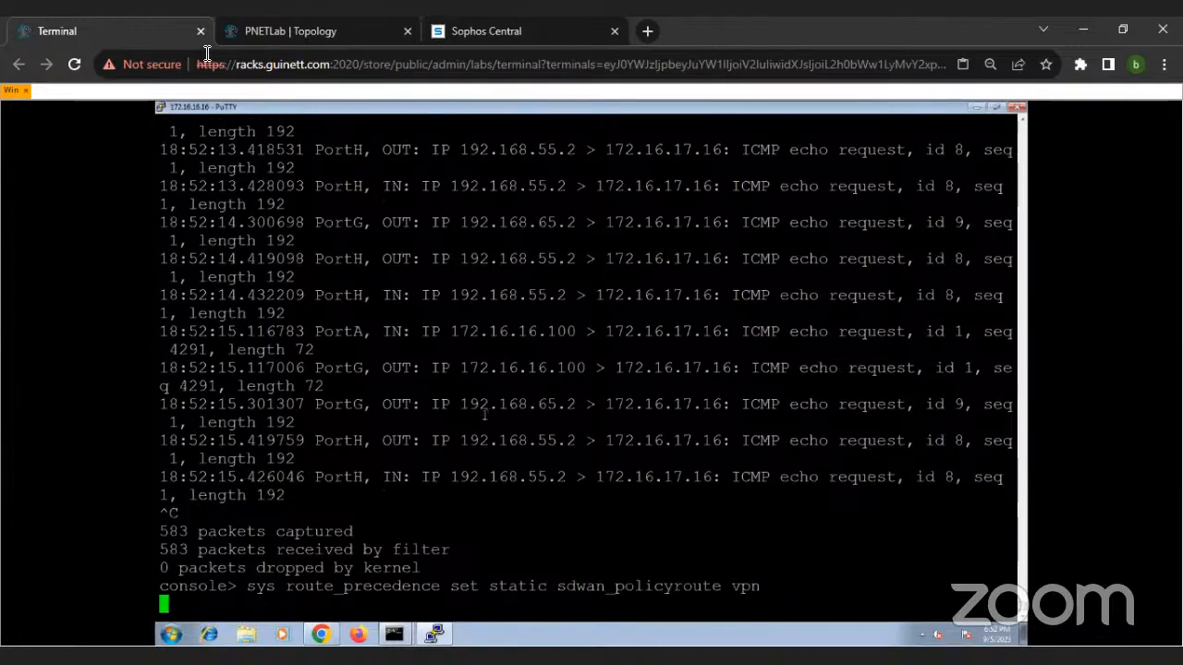
Step: Take the PuTTY console out of full size and bring the running trace to 172.16.17.16 to the front
{"action": "double_click", "coordinate": [274, 109]}
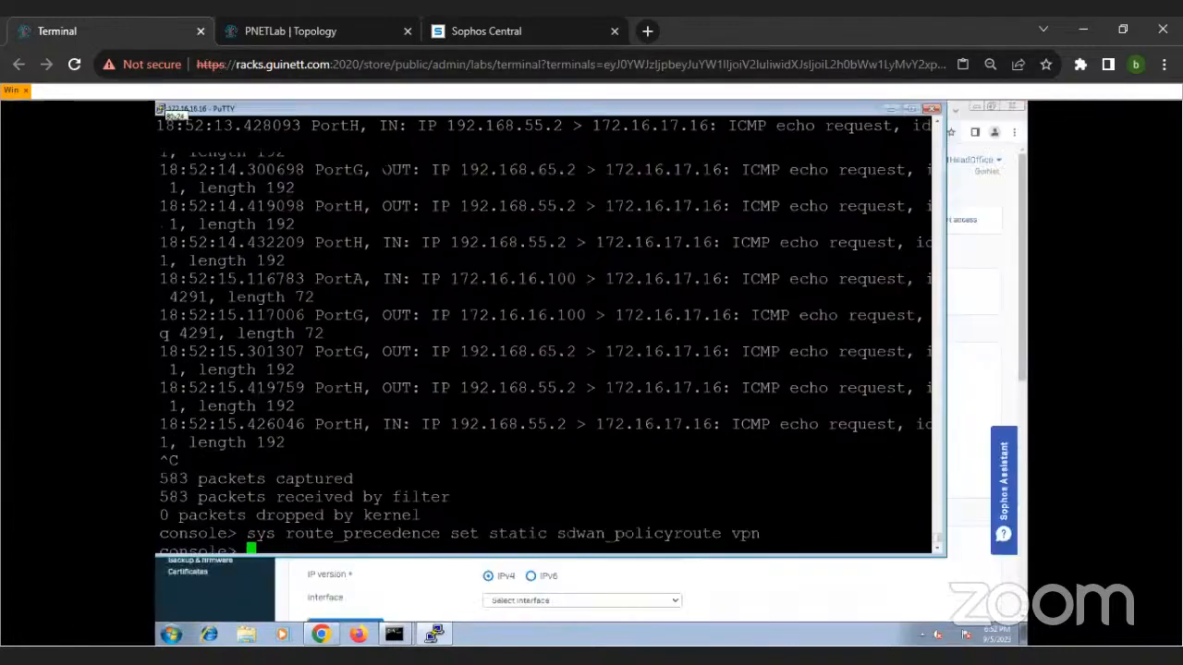
{"action": "left_click", "coordinate": [220, 355]}
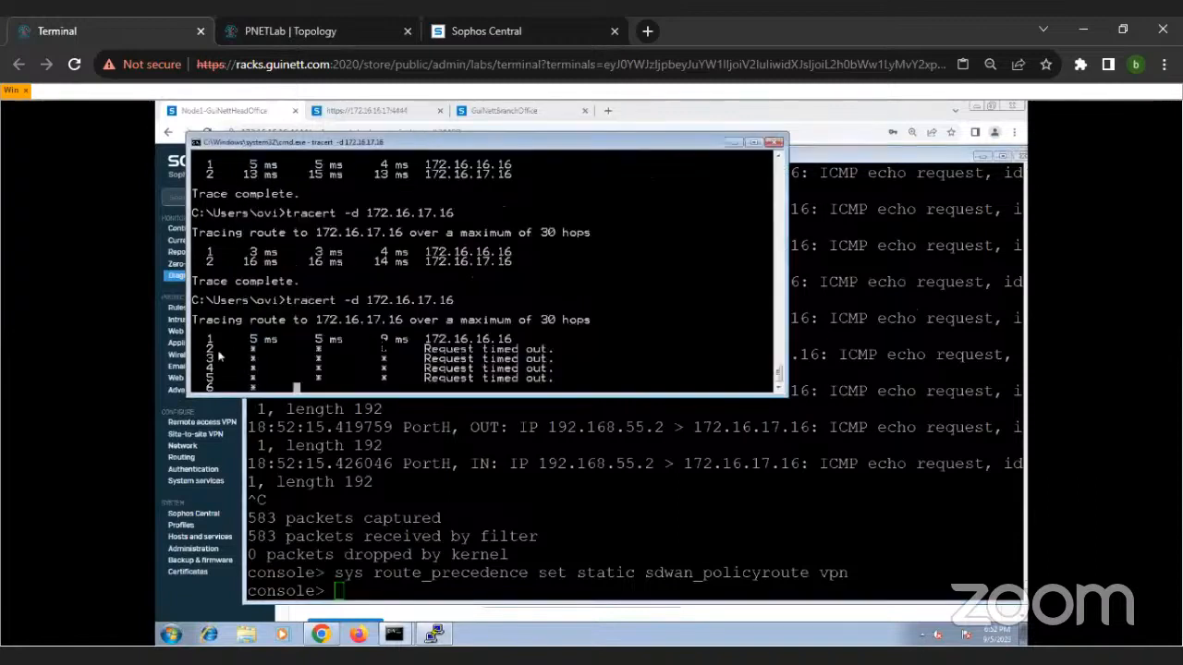
Step: Stop the trace to 172.16.17.17 in the other command prompt and run tracert -d 172.16.17.16 there
{"action": "left_click", "coordinate": [396, 641]}
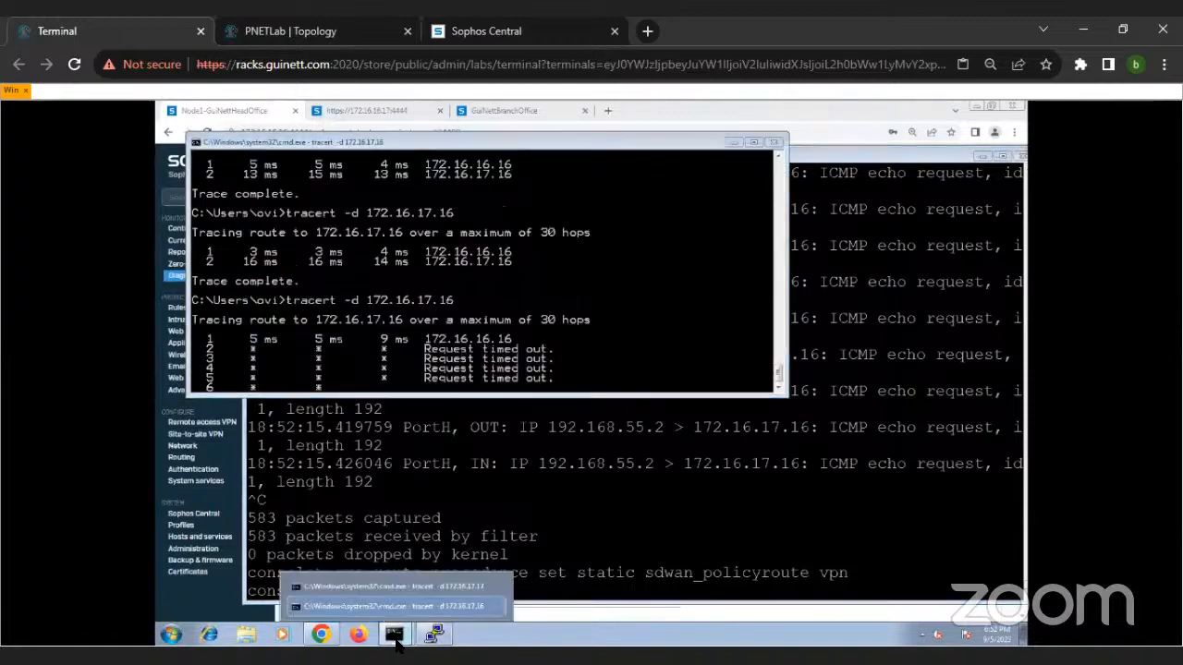
{"action": "left_click", "coordinate": [405, 586]}
{"action": "key", "text": "ctrl+c"}
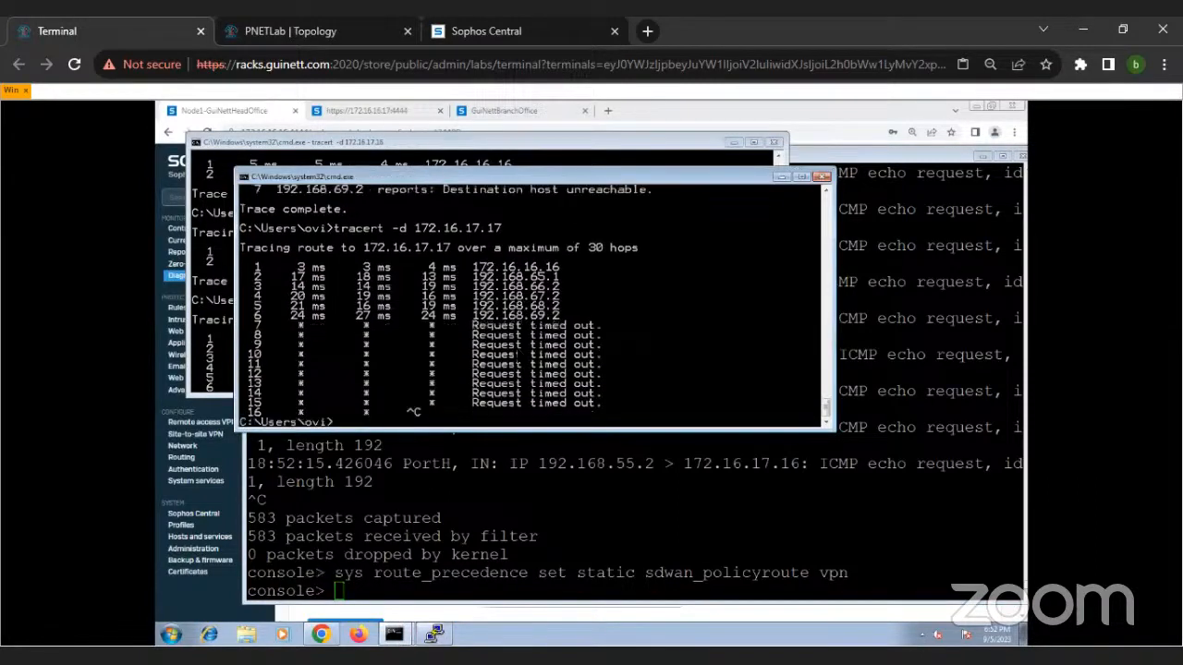
{"action": "key", "text": "Up"}
{"action": "key", "text": "BackSpace"}
{"action": "key", "text": "BackSpace"}
{"action": "key", "text": "BackSpace"}
{"action": "type", "text": ".16"}
{"action": "key", "text": "Return"}
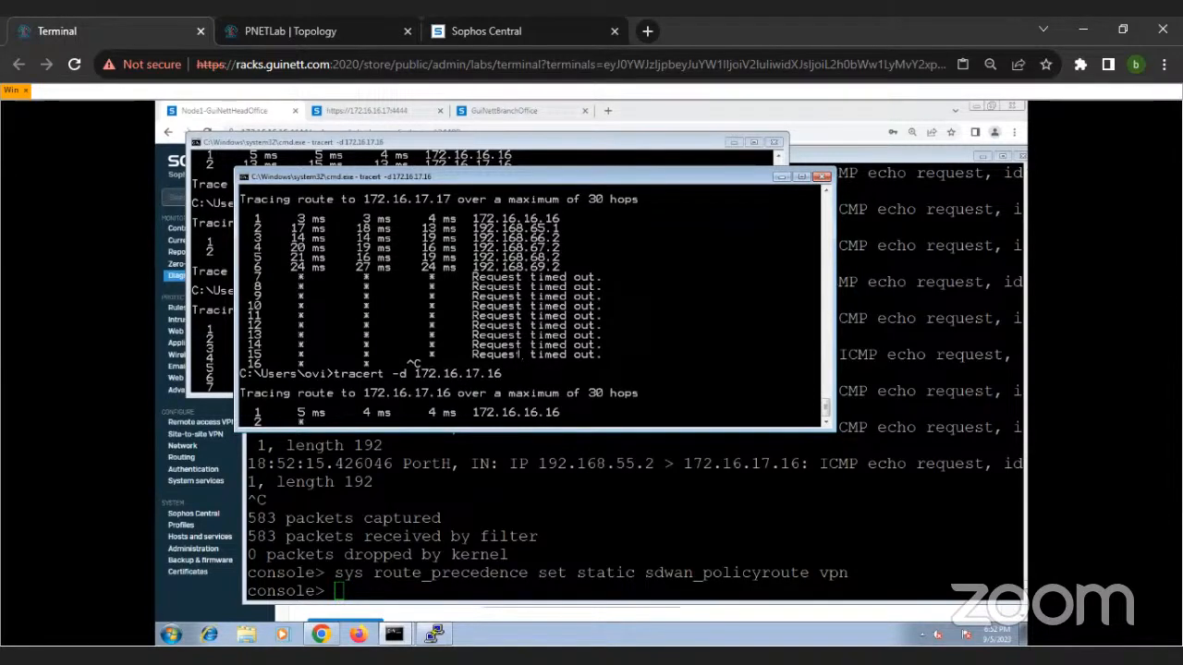
Step: Cancel this trace and ping 172.16.17.16 from the same command prompt
{"action": "key", "text": "ctrl+c"}
{"action": "key", "text": "Return"}
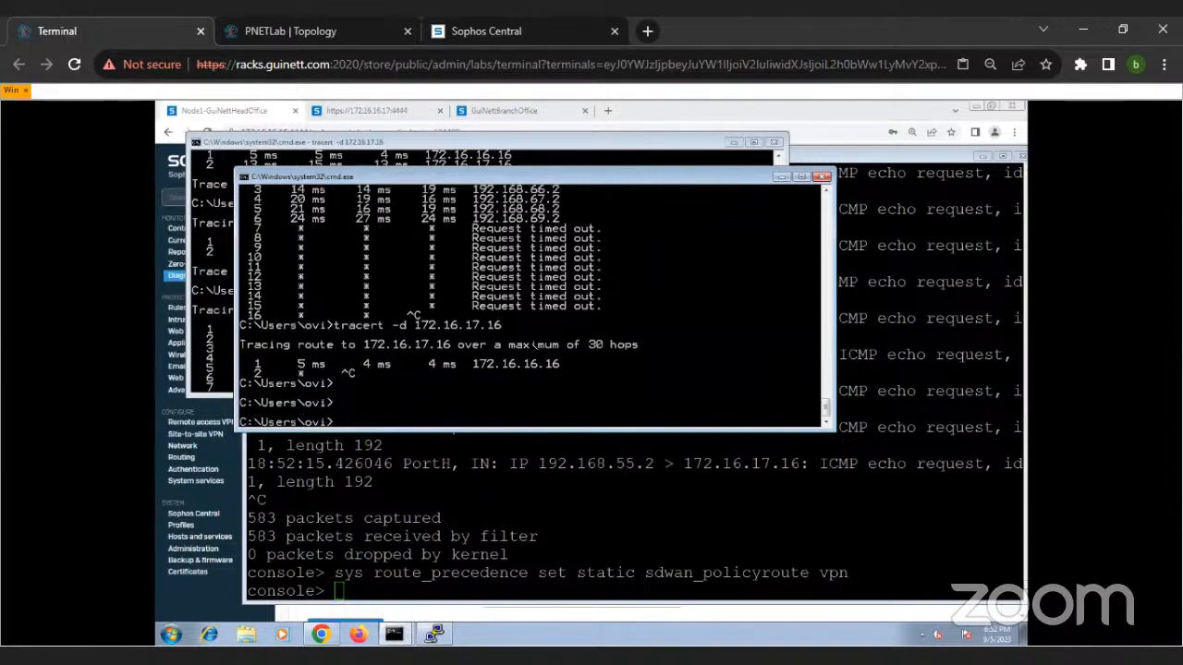
{"action": "type", "text": "ping 172.16.1"}
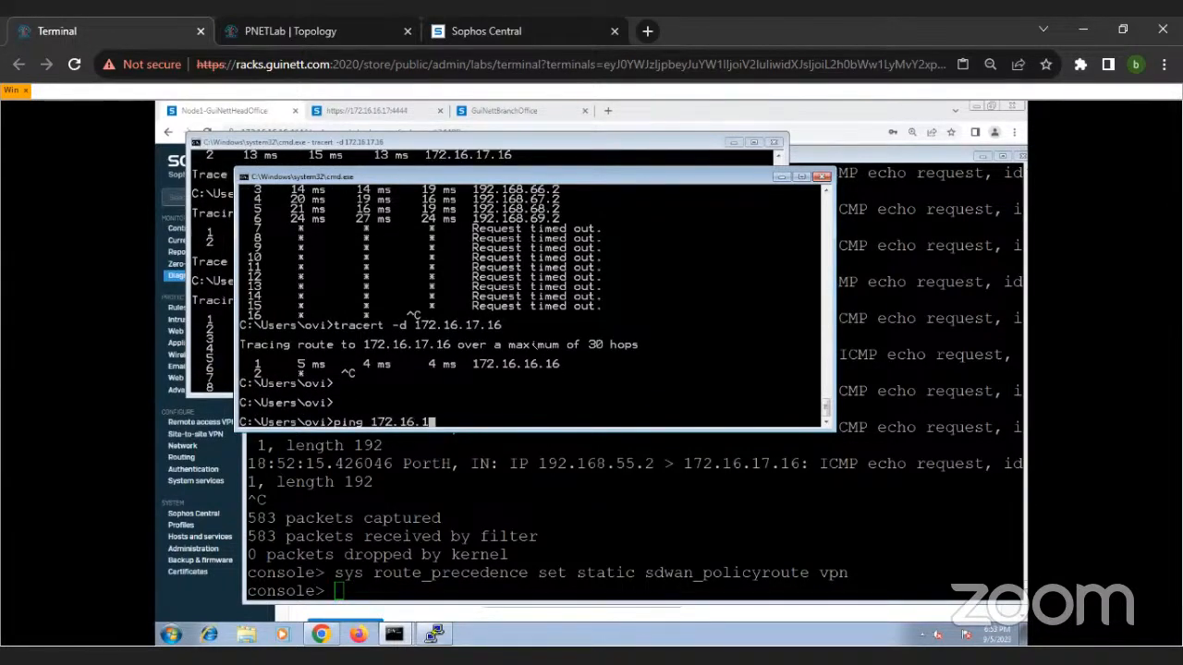
{"action": "key", "text": "BackSpace"}
{"action": "type", "text": "17.1"}
{"action": "type", "text": "5"}
{"action": "key", "text": "BackSpace"}
{"action": "type", "text": "6"}
{"action": "key", "text": "Return"}
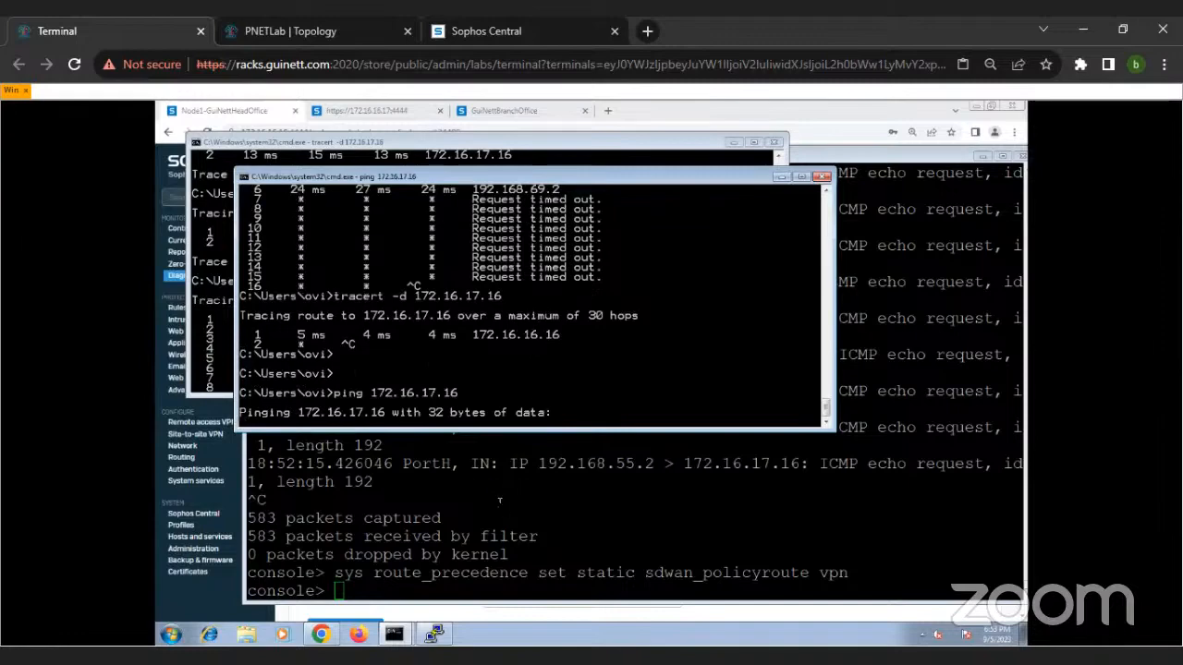
Step: Set the firewall's route precedence in the PuTTY console with sys route_precedence set vpn sdwan_policyroute static
{"action": "left_click", "coordinate": [499, 500]}
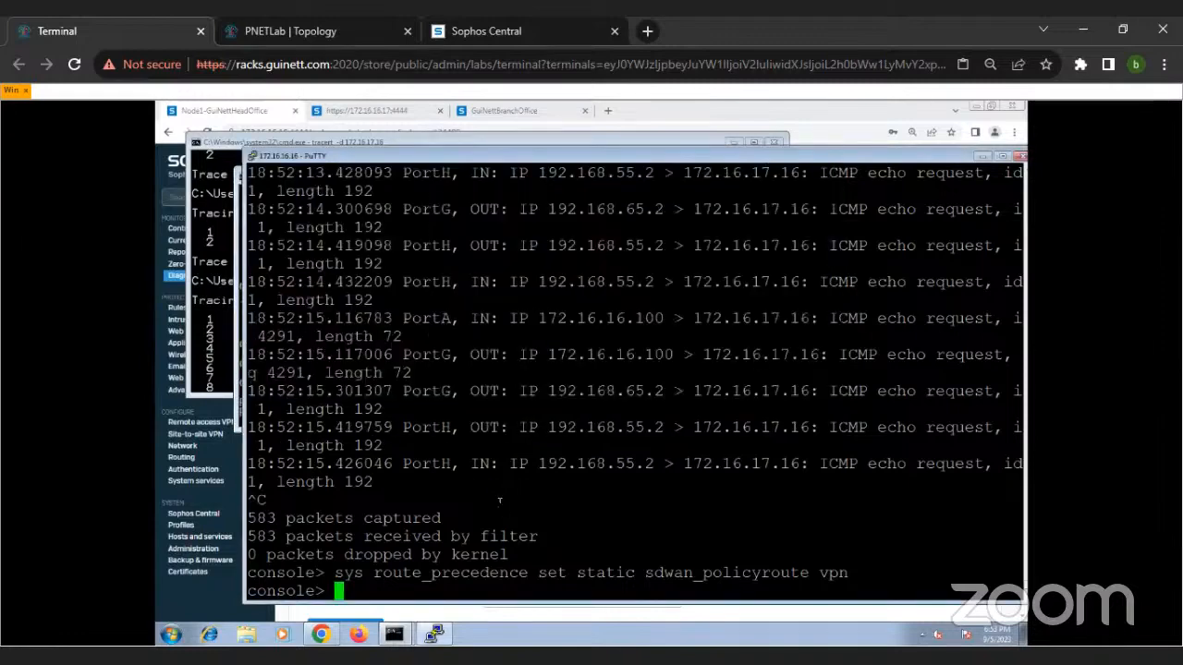
{"action": "type", "text": "sys route_precedence set vpn sd"}
{"action": "key", "text": "Tab"}
{"action": "type", "text": "static"}
{"action": "key", "text": "Return"}
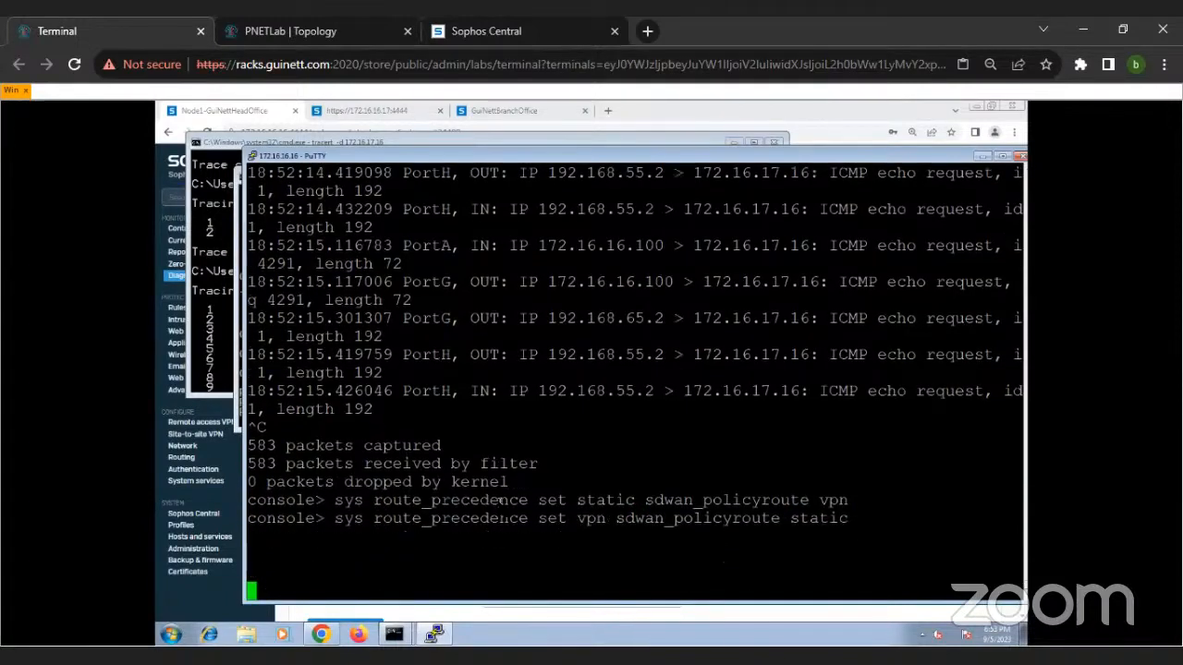
{"action": "key", "text": "Return"}
{"action": "key", "text": "Return"}
{"action": "key", "text": "Return"}
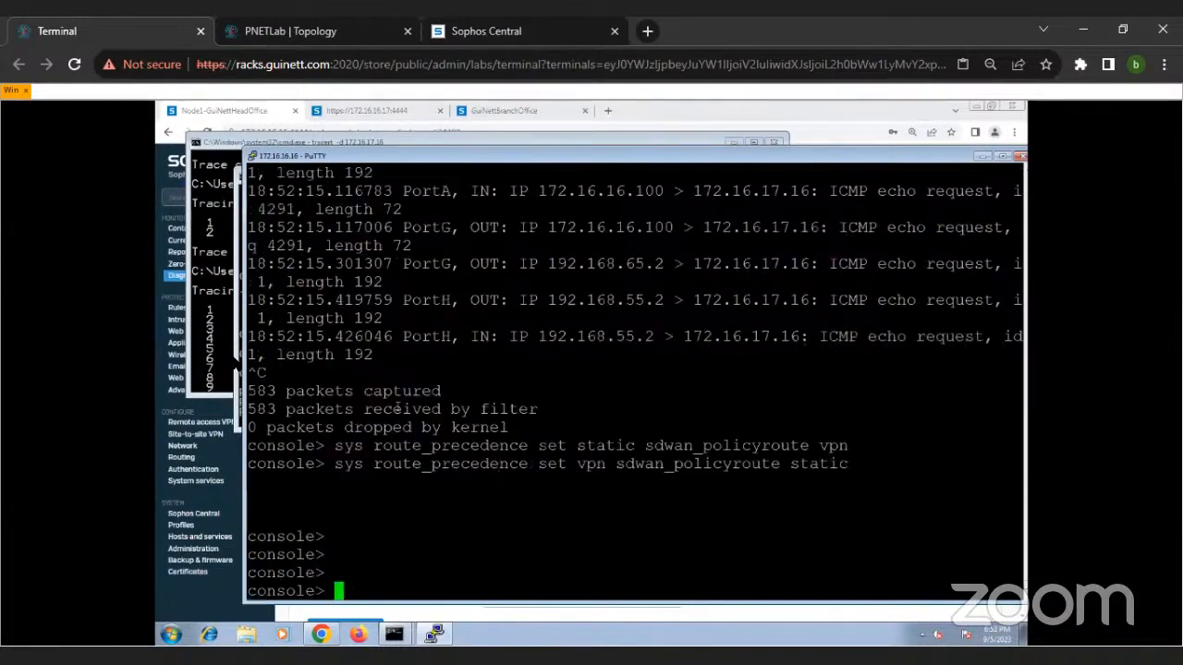
Step: Stop the trace still running in the first command prompt, rerun tracert -d 172.16.17.16, and minimise that window
{"action": "left_click", "coordinate": [226, 353]}
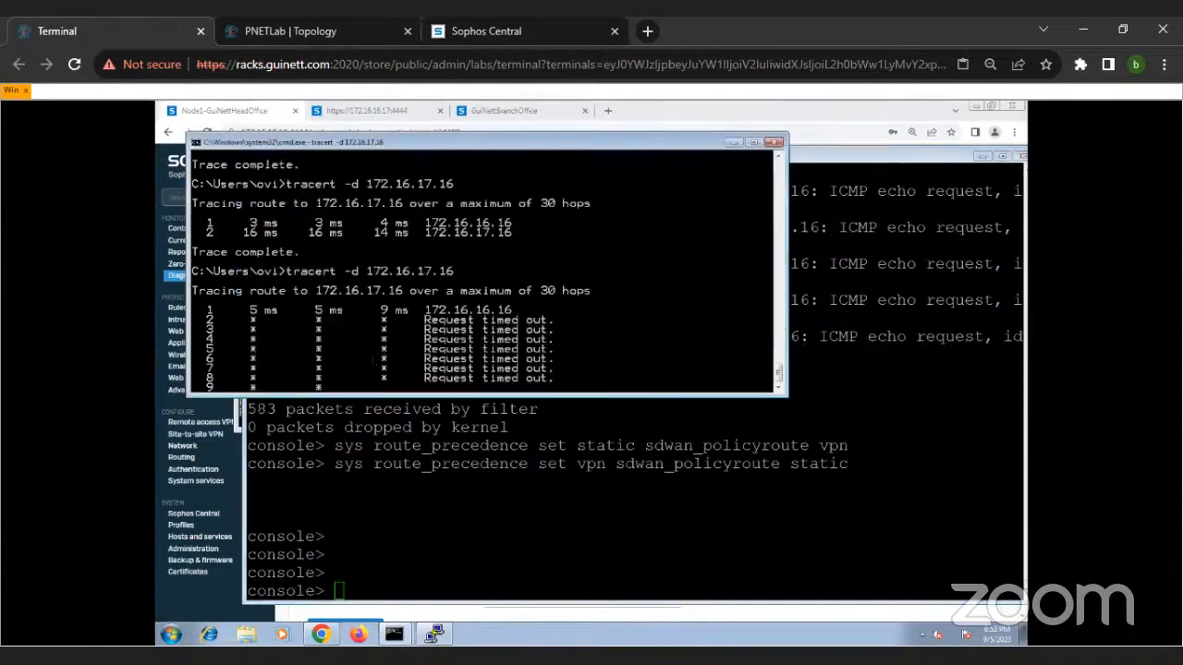
{"action": "key", "text": "ctrl+c"}
{"action": "key", "text": "Up"}
{"action": "key", "text": "Return"}
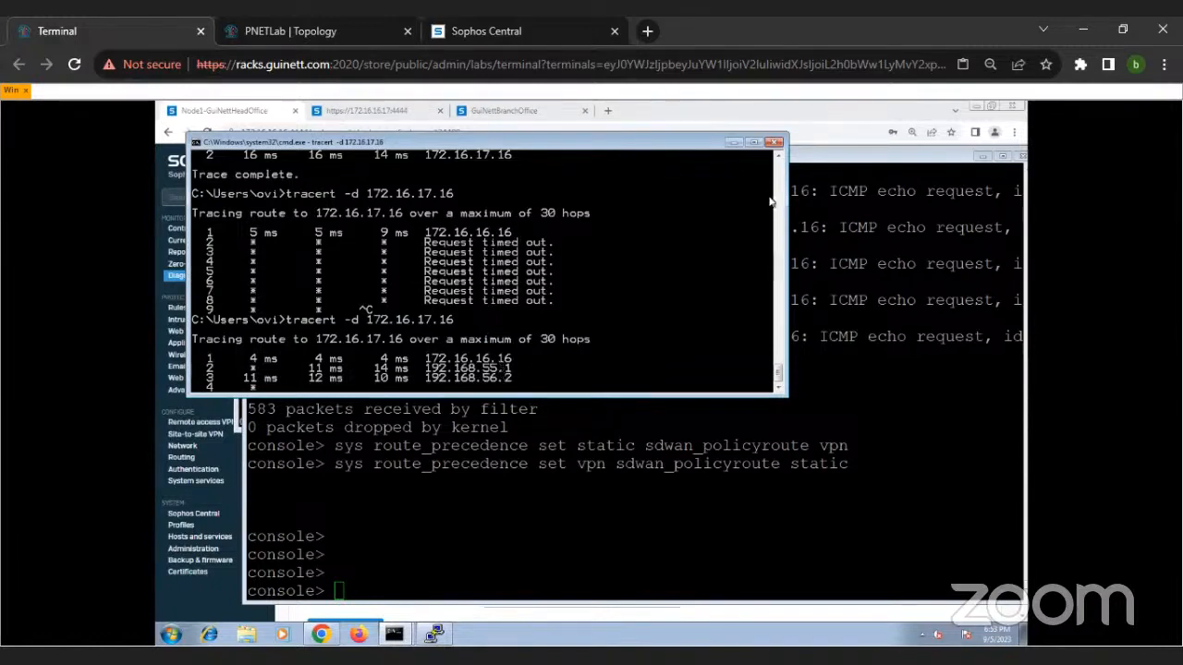
{"action": "left_click", "coordinate": [733, 143]}
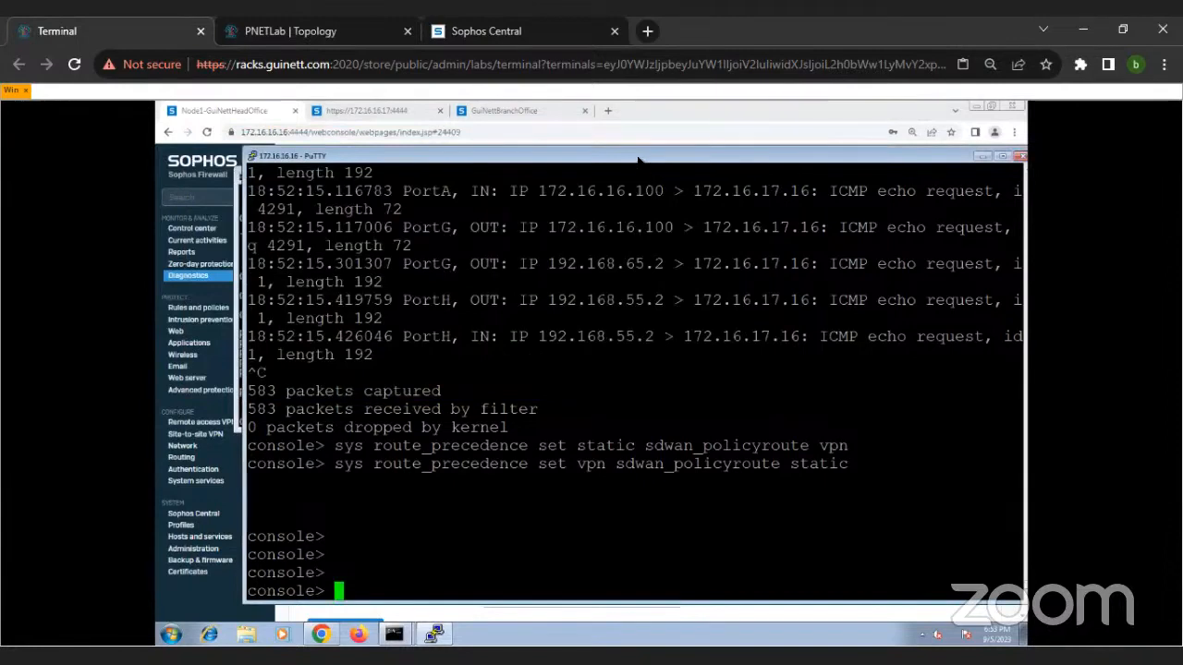
Step: Repeat tracert -d 172.16.17.16 in the command prompt that holds the ping test
{"action": "mouse_move", "coordinate": [407, 638]}
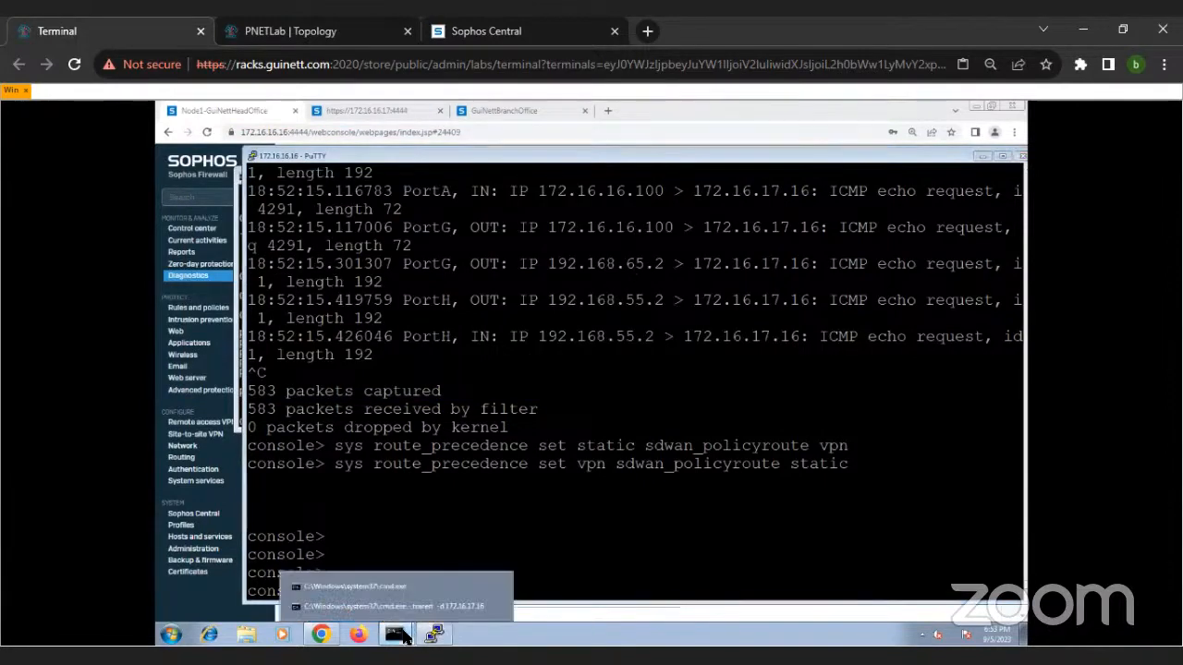
{"action": "left_click", "coordinate": [401, 576]}
{"action": "key", "text": "Up"}
{"action": "key", "text": "Up"}
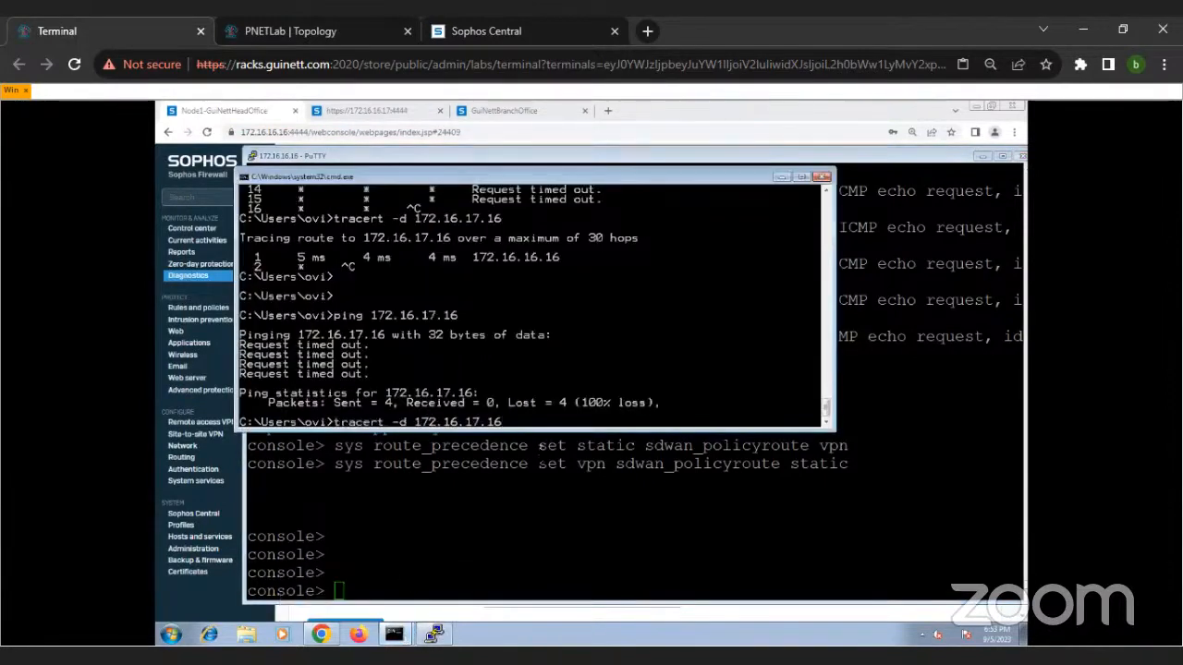
{"action": "key", "text": "Return"}
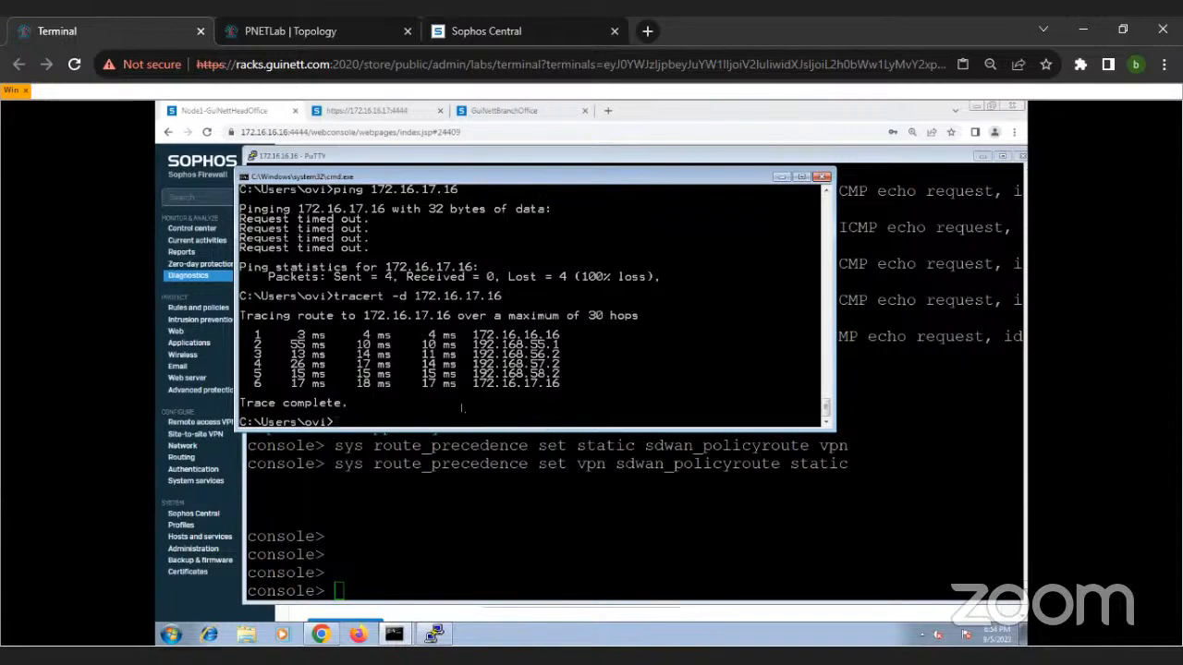
Step: Ping 172.16.17.16 from the command prompt, replacing the recalled trace command
{"action": "key", "text": "Up"}
{"action": "key", "text": "BackSpace"}
{"action": "key", "text": "BackSpace"}
{"action": "key", "text": "BackSpace"}
{"action": "key", "text": "BackSpace"}
{"action": "type", "text": "72.16.17."}
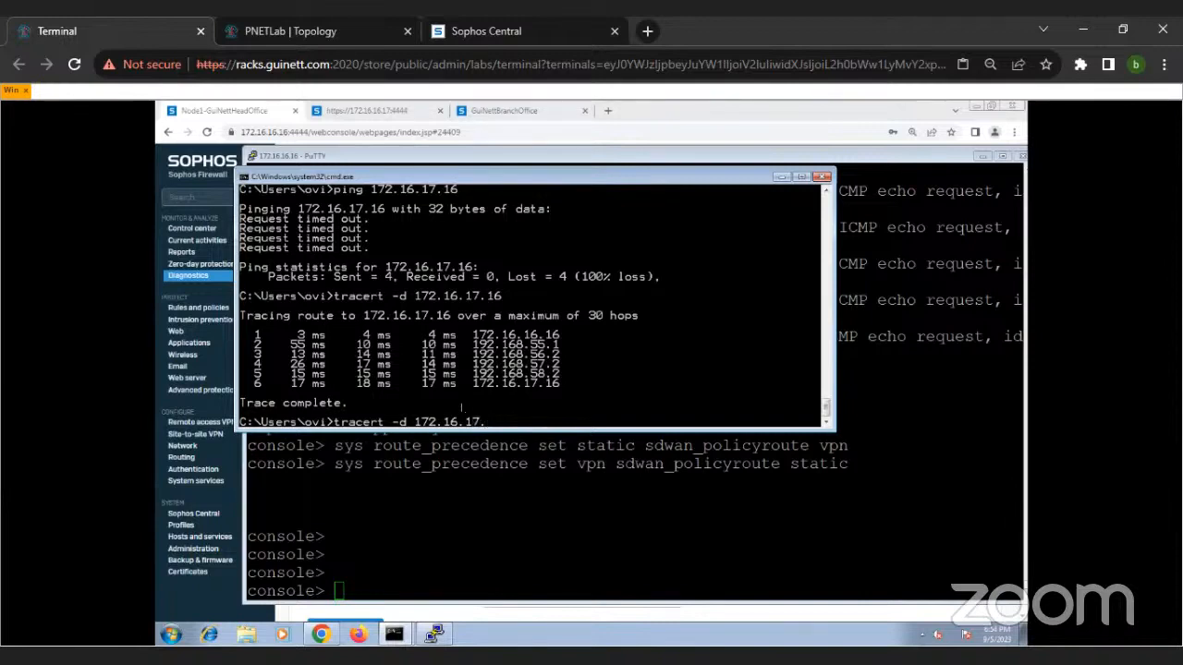
{"action": "key", "text": "BackSpace"}
{"action": "key", "text": "BackSpace"}
{"action": "key", "text": "BackSpace"}
{"action": "key", "text": "BackSpace"}
{"action": "key", "text": "BackSpace"}
{"action": "key", "text": "BackSpace"}
{"action": "key", "text": "BackSpace"}
{"action": "key", "text": "BackSpace"}
{"action": "key", "text": "BackSpace"}
{"action": "key", "text": "BackSpace"}
{"action": "key", "text": "BackSpace"}
{"action": "key", "text": "BackSpace"}
{"action": "key", "text": "BackSpace"}
{"action": "key", "text": "BackSpace"}
{"action": "key", "text": "BackSpace"}
{"action": "key", "text": "BackSpace"}
{"action": "key", "text": "BackSpace"}
{"action": "key", "text": "BackSpace"}
{"action": "key", "text": "BackSpace"}
{"action": "key", "text": "BackSpace"}
{"action": "key", "text": "BackSpace"}
{"action": "type", "text": "ping "}
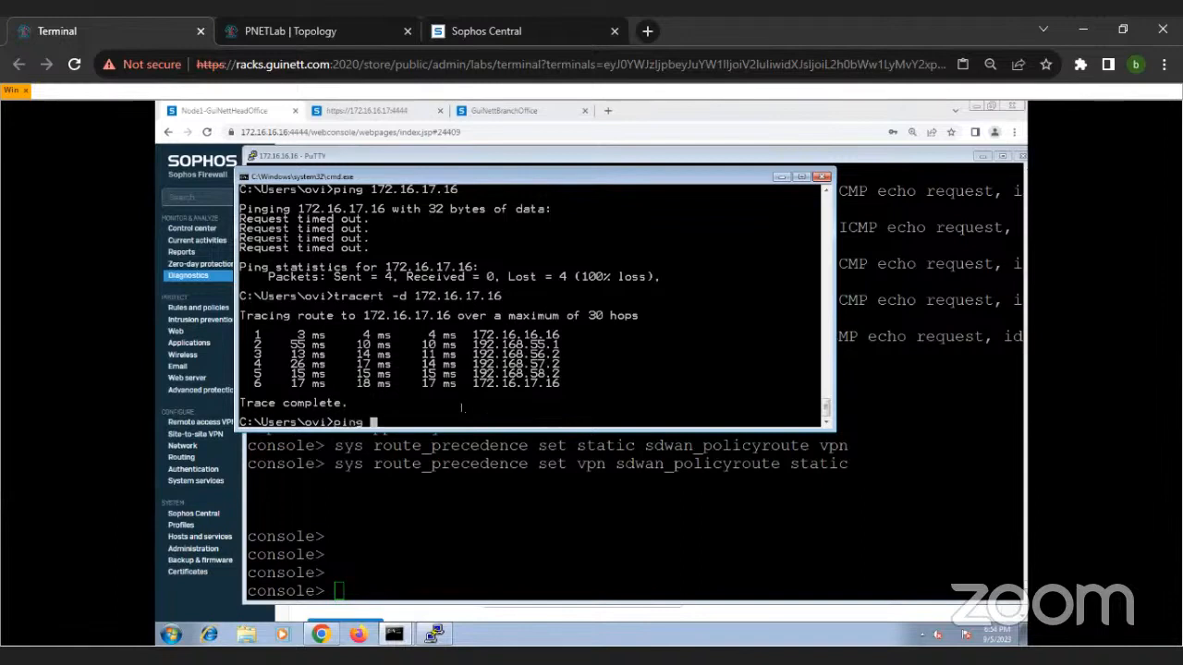
{"action": "type", "text": "172.16.17.16"}
{"action": "key", "text": "Return"}
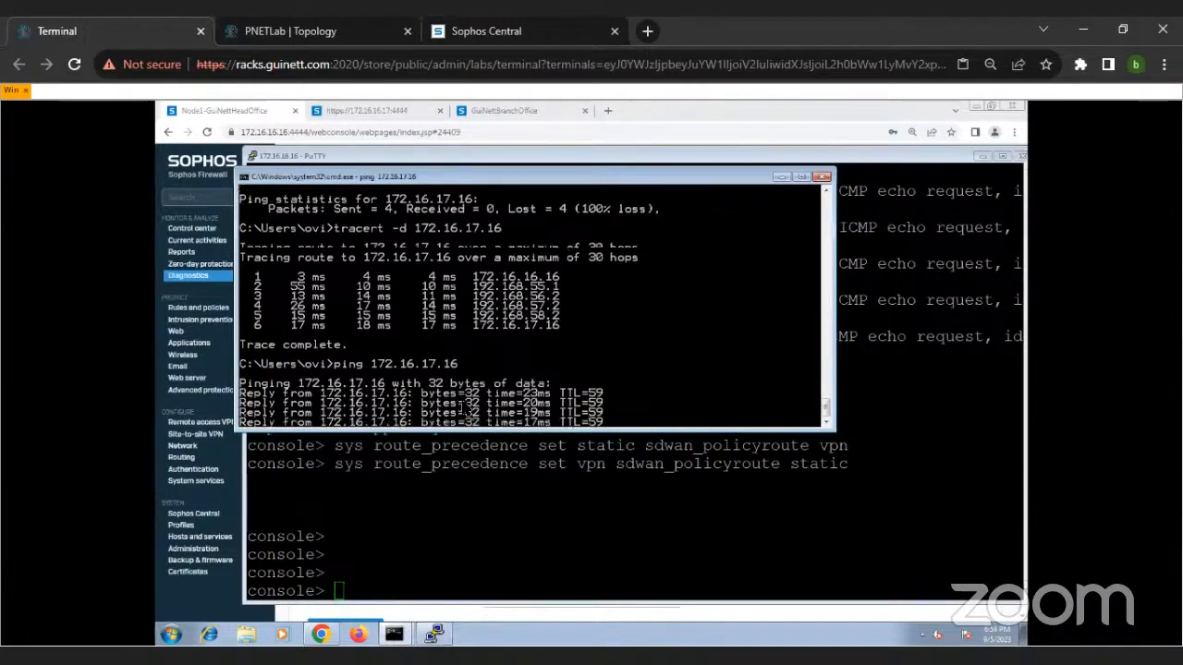
Step: Start a packet capture in the firewall console with the earlier tcpdump 'host 172.16.17.16 and proto ICMP command and highlight captured lines
{"action": "left_click", "coordinate": [433, 514]}
{"action": "key", "text": "Up"}
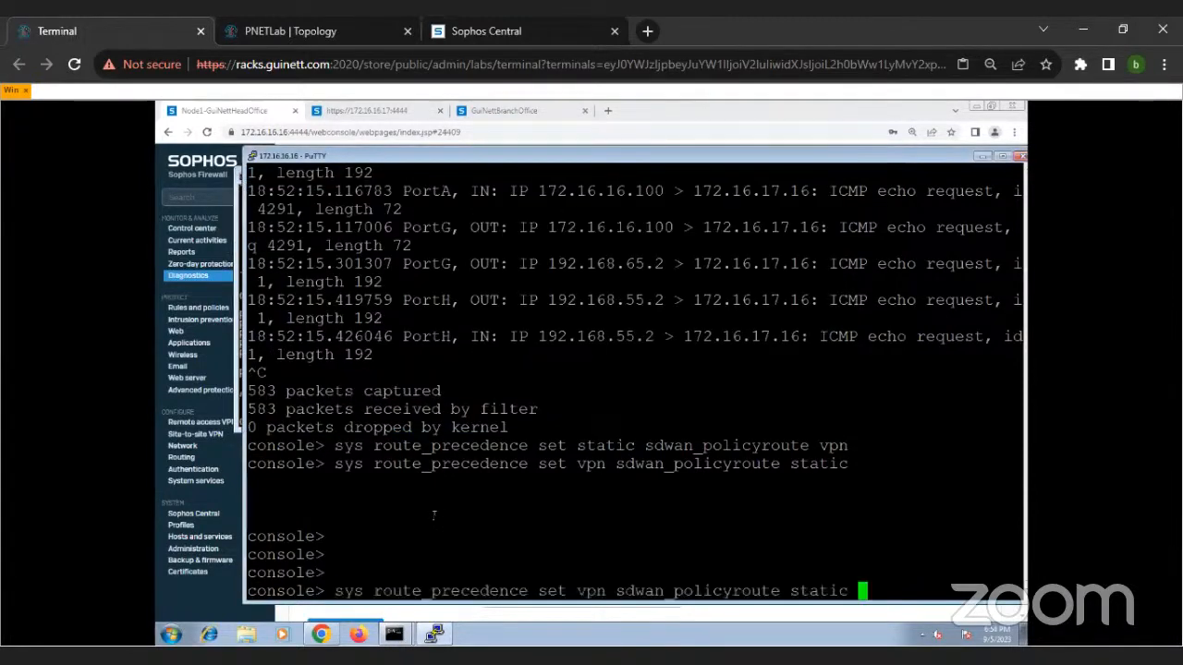
{"action": "key", "text": "Up"}
{"action": "key", "text": "Up"}
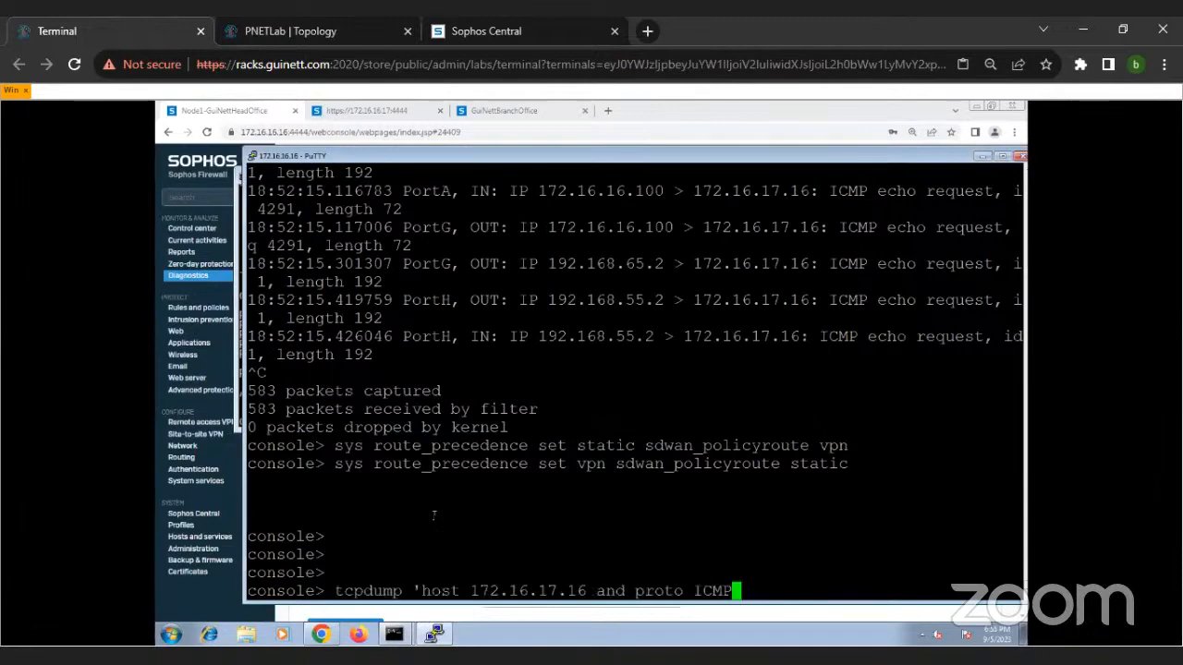
{"action": "key", "text": "Return"}
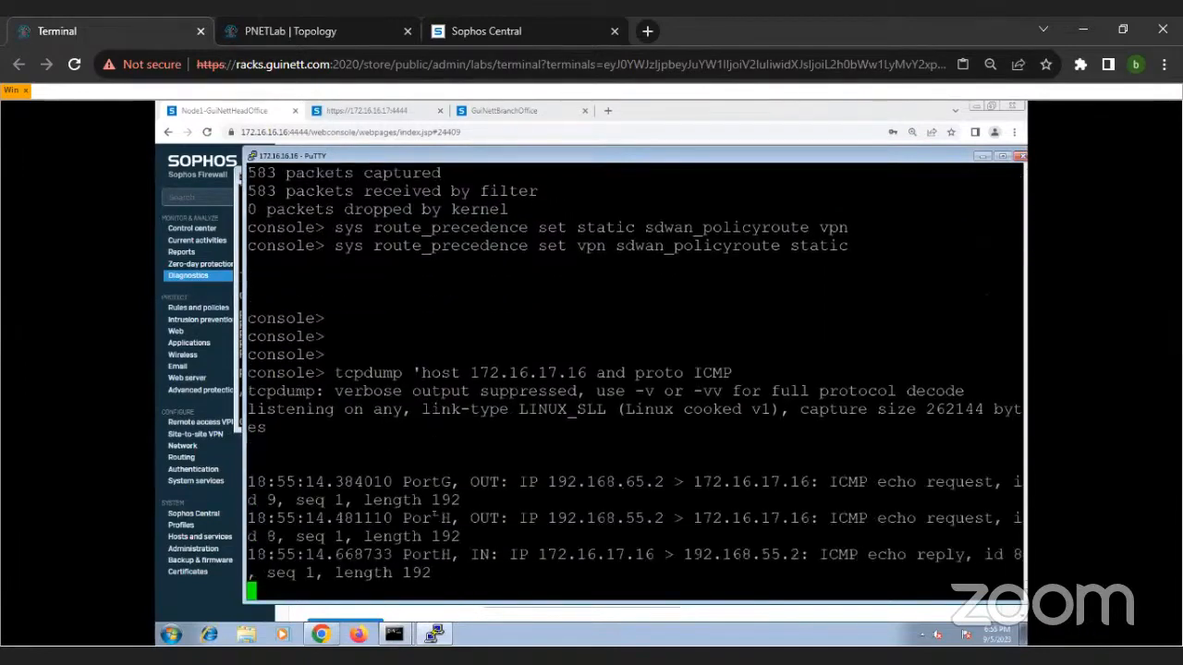
{"action": "left_click_drag", "start_coordinate": [394, 372], "coordinate": [523, 555]}
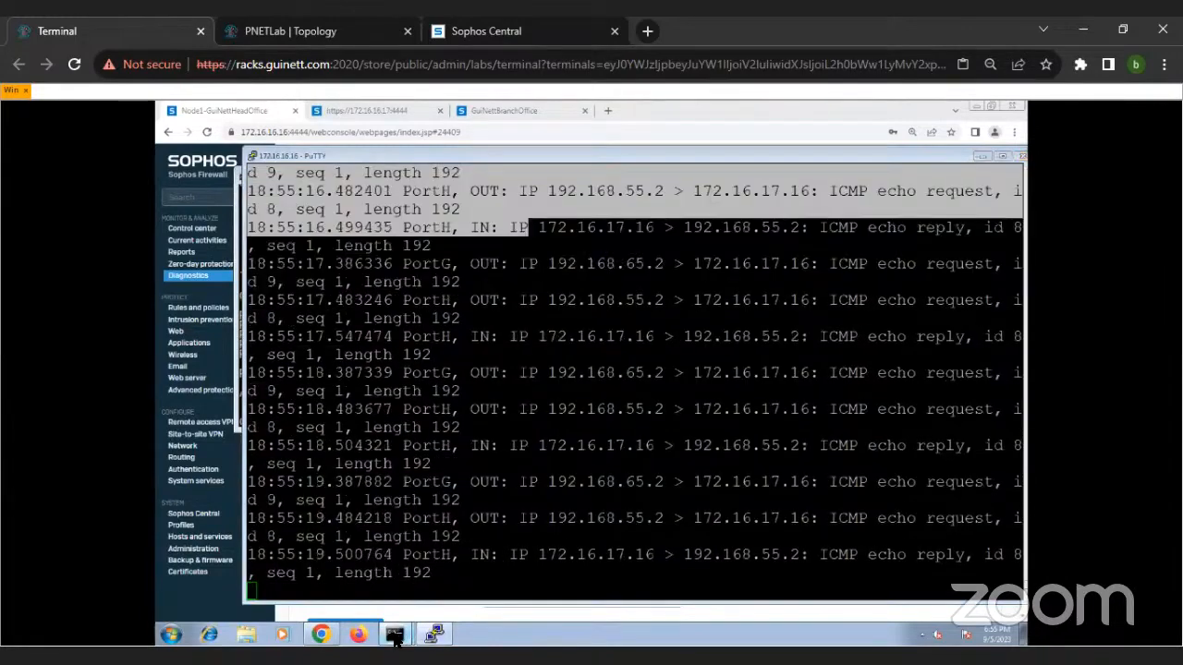
Step: Start a continuous ping to 172.16.17.16 with the -t option in the command prompt used for the last ping
{"action": "mouse_move", "coordinate": [395, 633]}
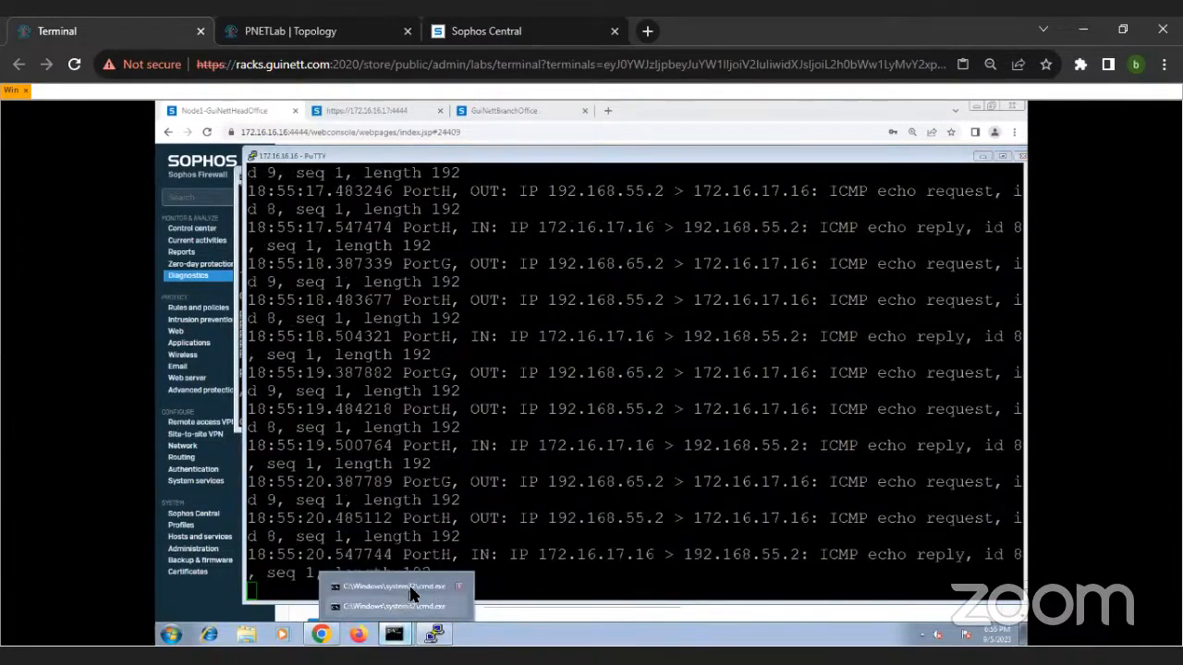
{"action": "left_click", "coordinate": [410, 602]}
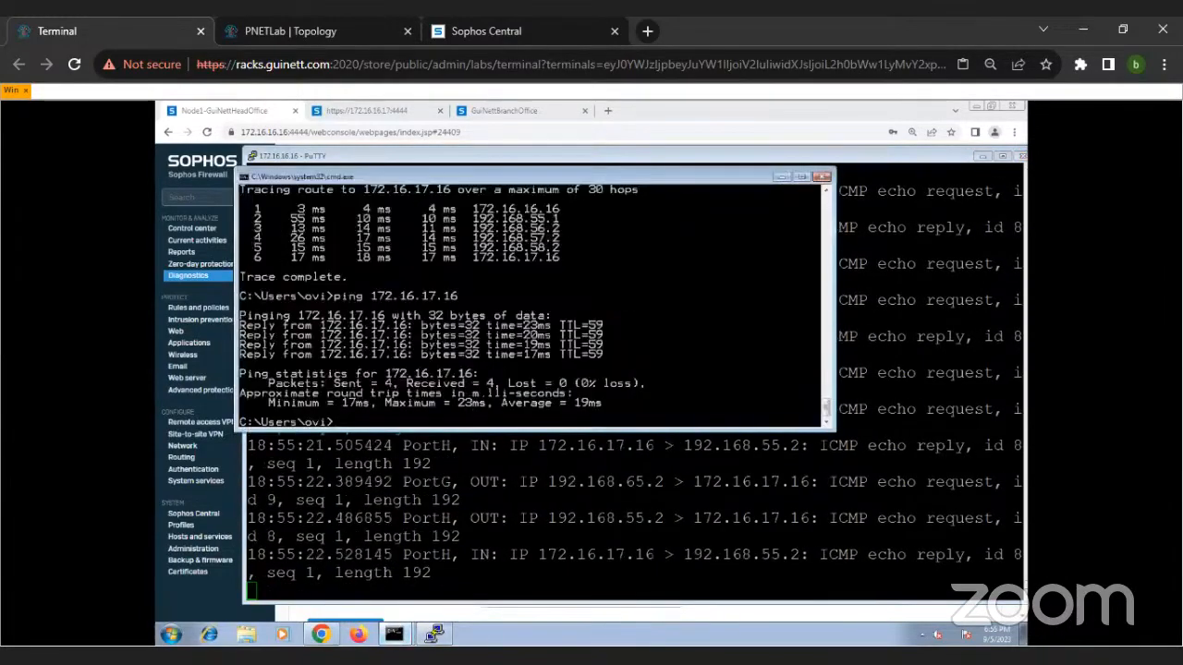
{"action": "key", "text": "Up"}
{"action": "type", "text": "-"}
{"action": "key", "text": "Return"}
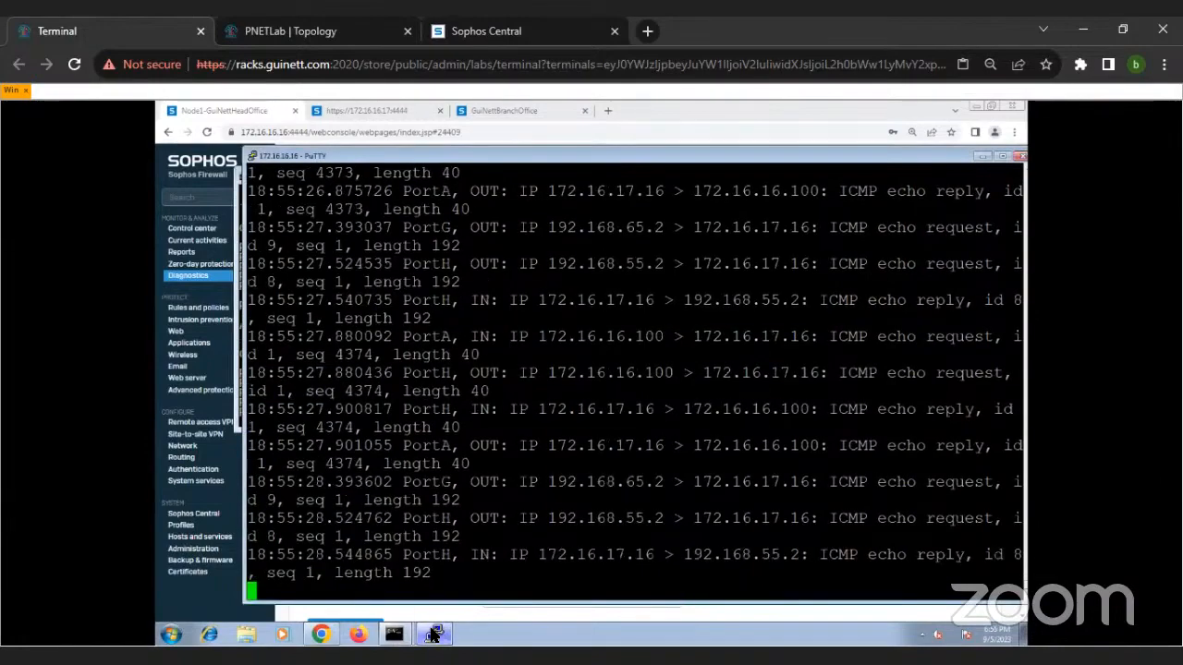
Step: Bring up the idle command prompt and rerun tracert -d 172.16.17.16 while the ping and capture are running
{"action": "left_click", "coordinate": [395, 634]}
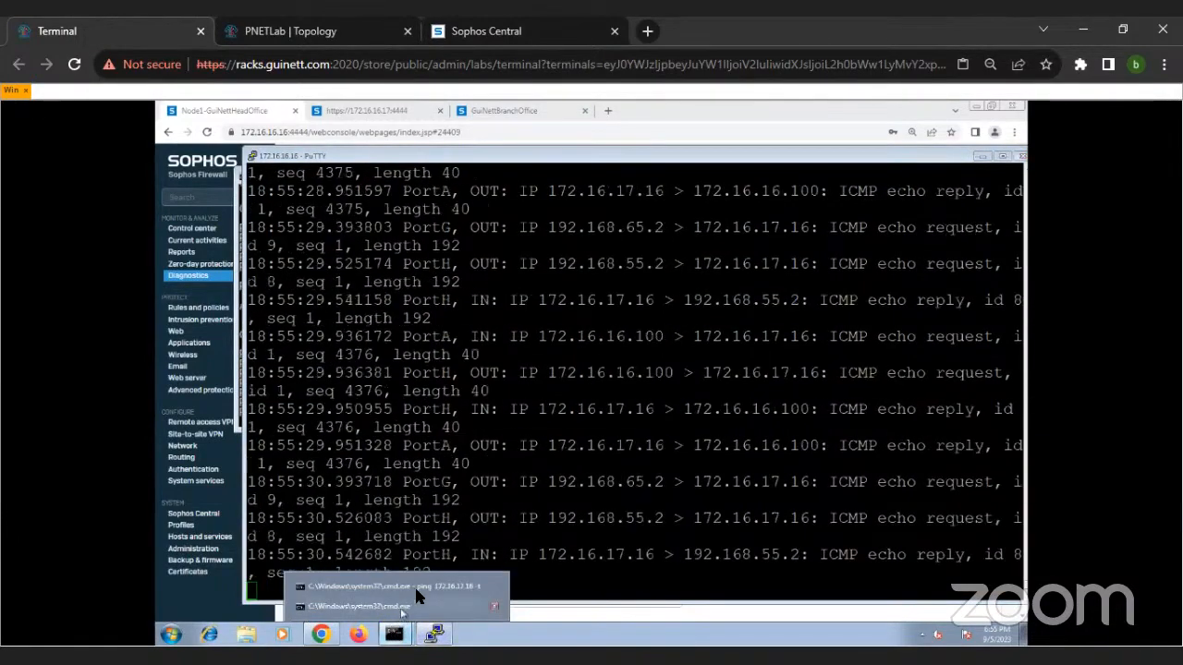
{"action": "left_click", "coordinate": [380, 608]}
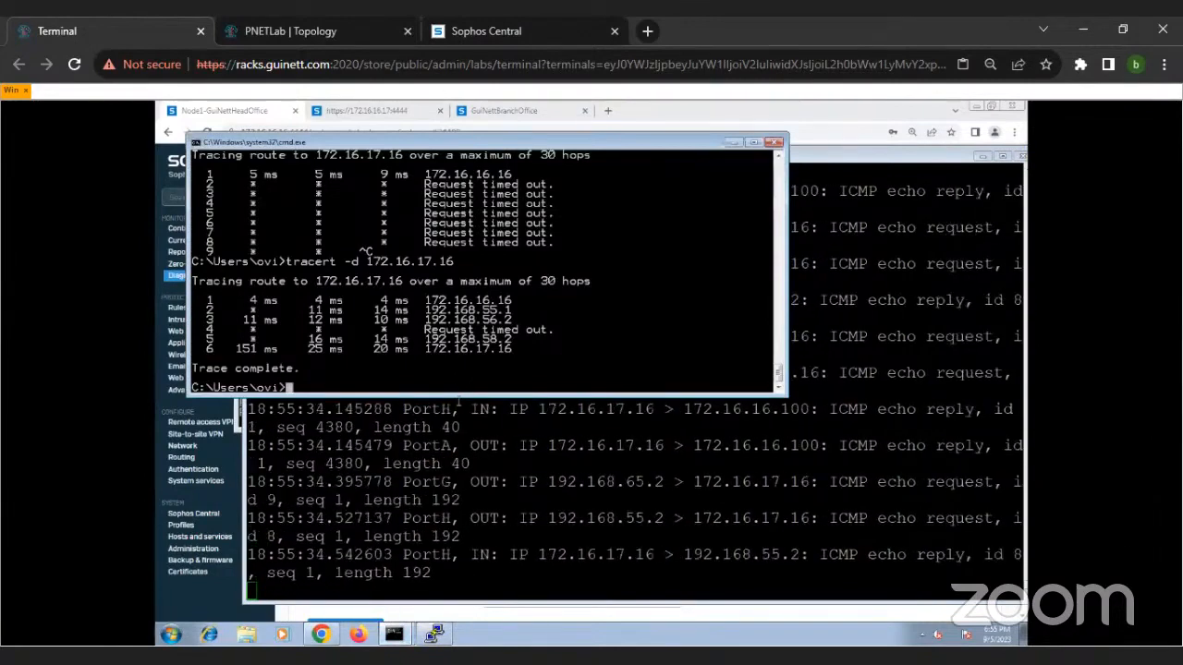
{"action": "key", "text": "Up"}
{"action": "key", "text": "Return"}
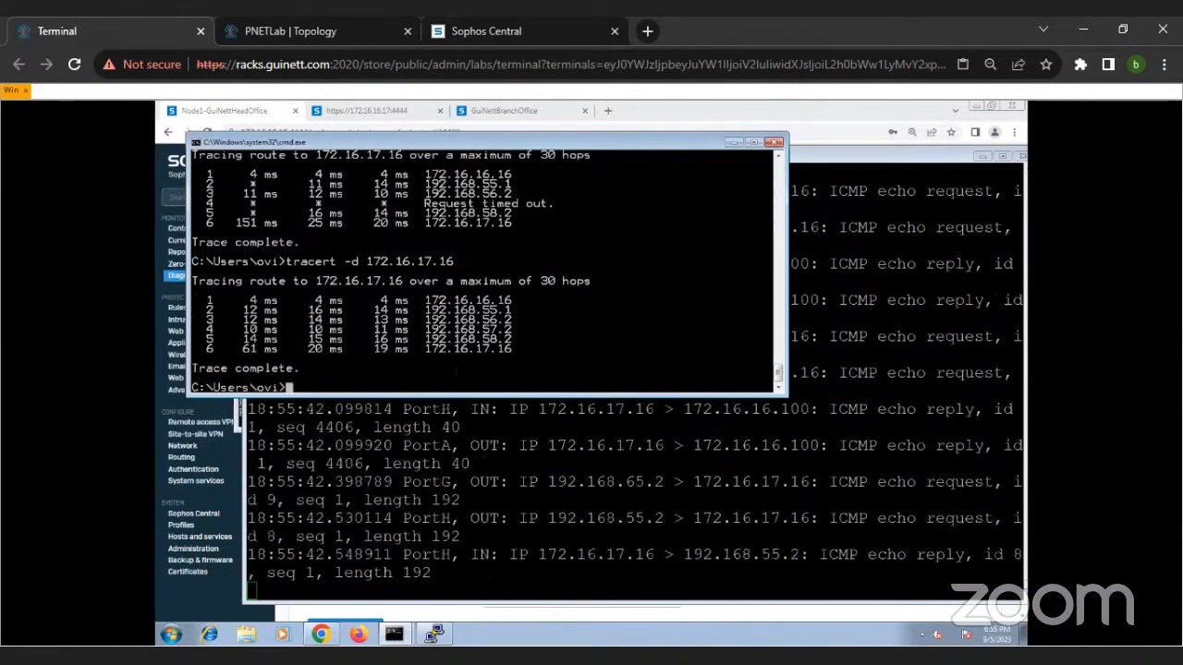
Step: Trace the route to 8.8.8.8 without name resolution using tracert -d
{"action": "type", "text": "tracer"}
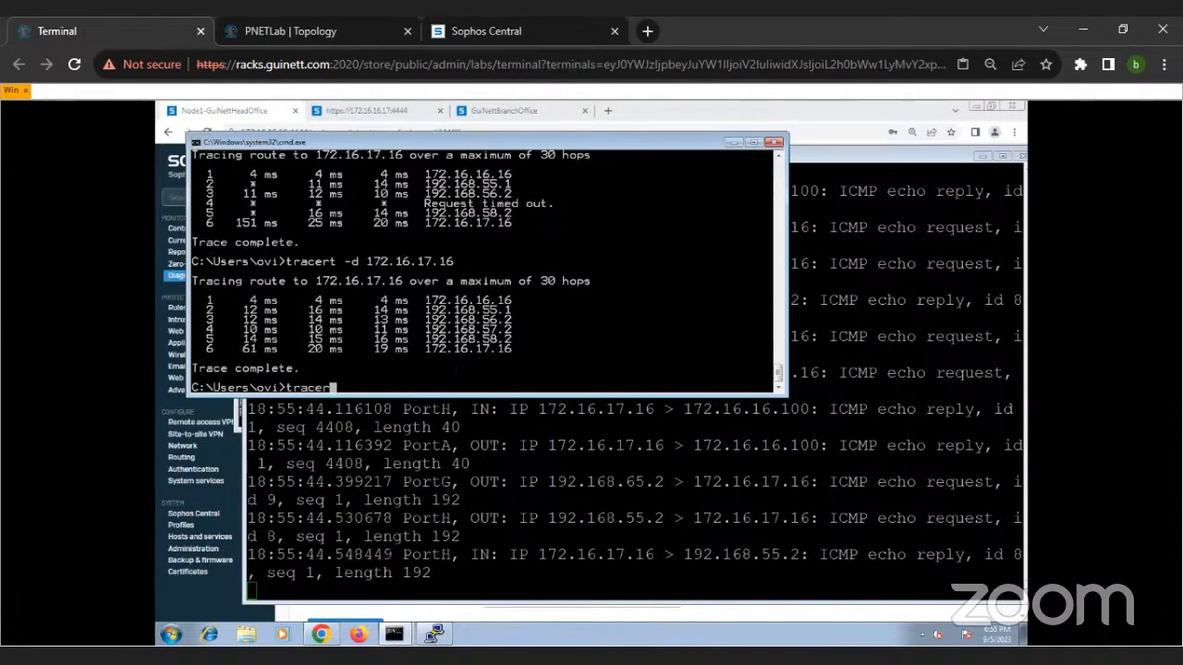
{"action": "type", "text": "t -d 8.8.8.8"}
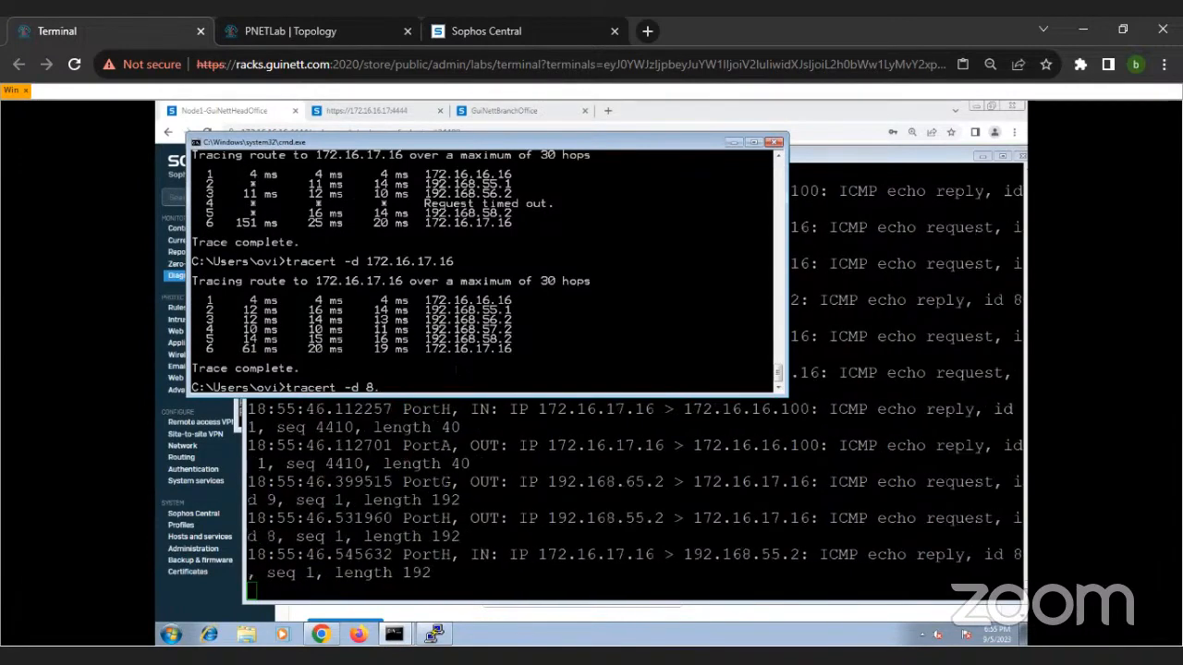
{"action": "key", "text": "Return"}
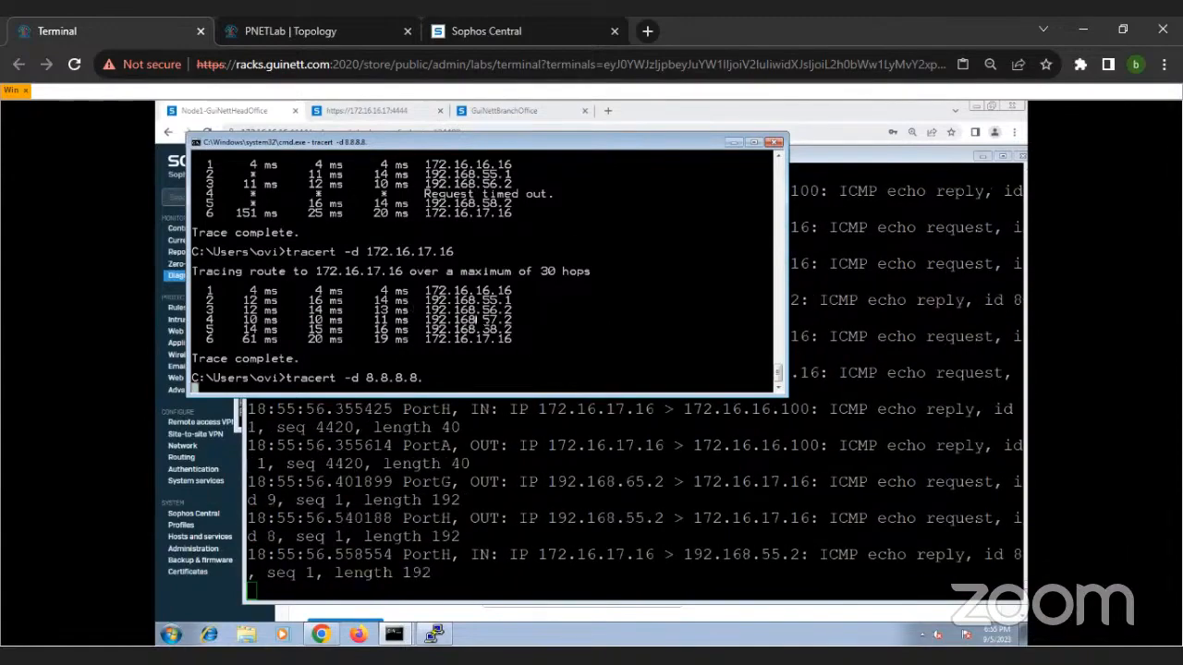
Step: Look back over the earlier traces, and minimise the command prompt and the remote desktop's browser window
{"action": "scroll", "coordinate": [534, 360], "scroll_direction": "up", "scroll_amount": 10}
{"action": "scroll", "coordinate": [487, 306], "scroll_direction": "up", "scroll_amount": 13}
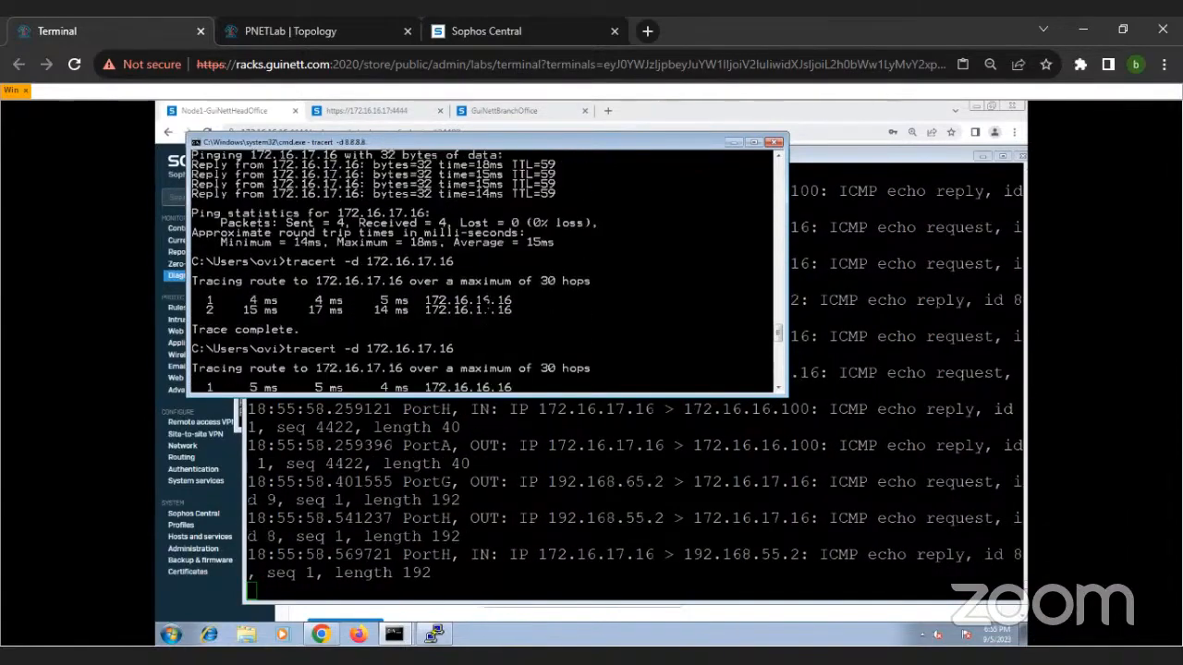
{"action": "scroll", "coordinate": [487, 300], "scroll_direction": "down", "scroll_amount": 20}
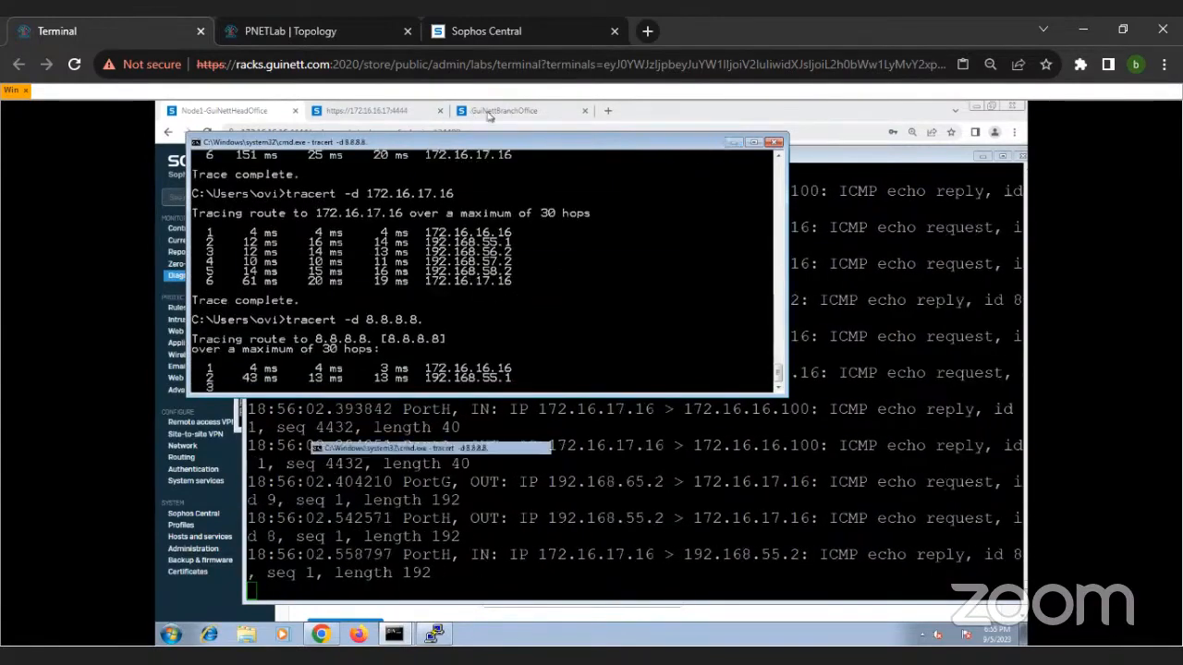
{"action": "left_click", "coordinate": [731, 143]}
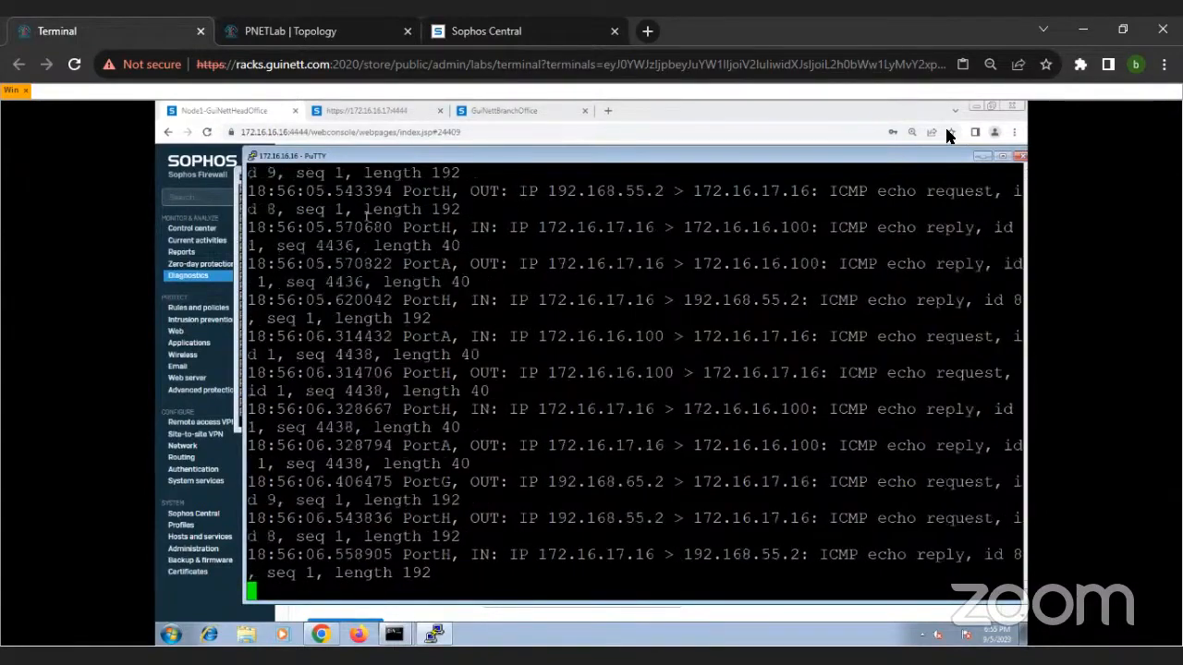
{"action": "left_click", "coordinate": [976, 108]}
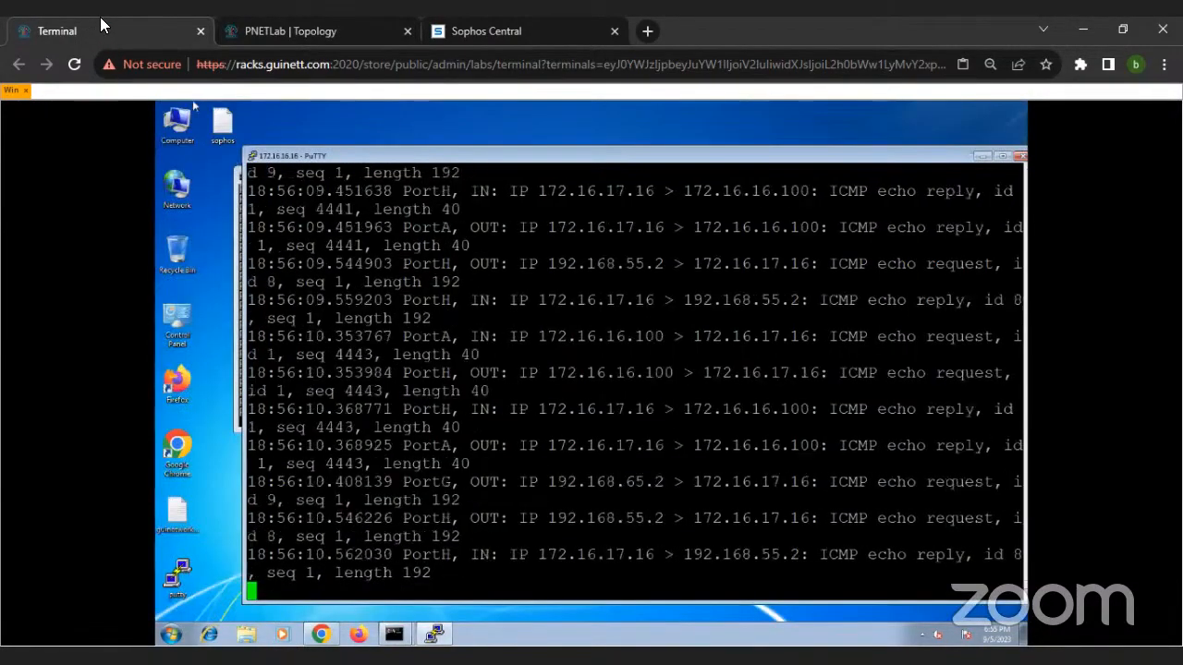
Step: Start routers R13 and R5 in the PNETLab topology
{"action": "left_click", "coordinate": [263, 31]}
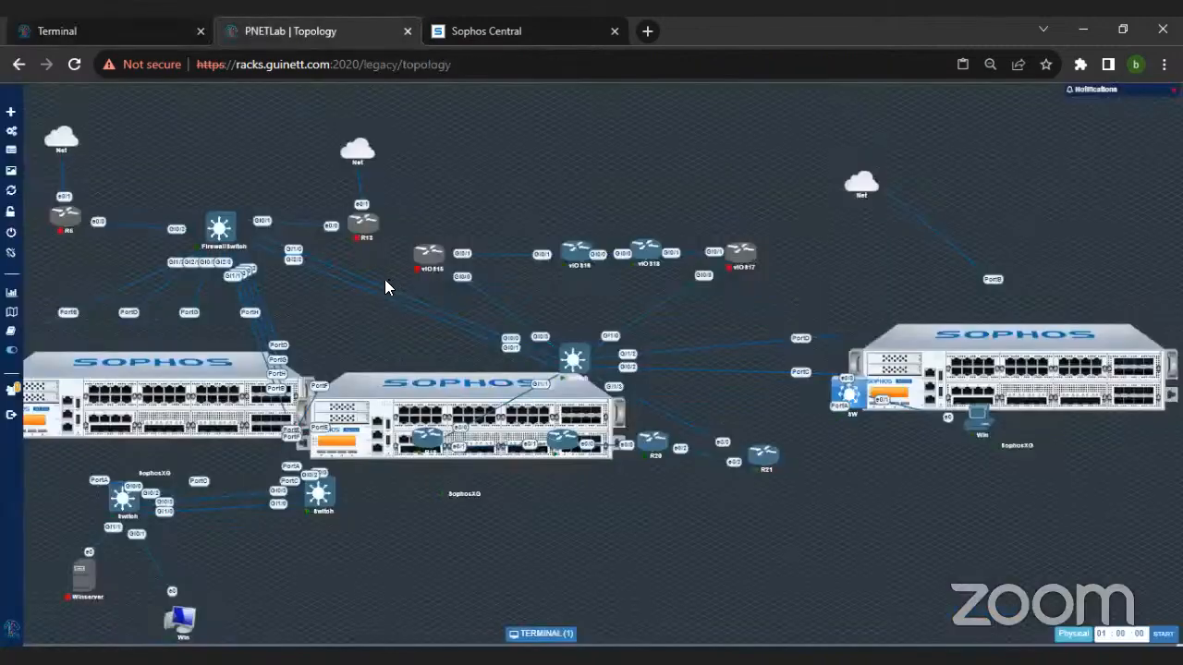
{"action": "scroll", "coordinate": [379, 278], "scroll_direction": "down", "scroll_amount": 2, "text": "ctrl"}
{"action": "scroll", "coordinate": [377, 277], "scroll_direction": "up", "scroll_amount": 3, "text": "ctrl"}
{"action": "right_click", "coordinate": [421, 255]}
{"action": "left_click", "coordinate": [434, 272]}
{"action": "right_click", "coordinate": [74, 234]}
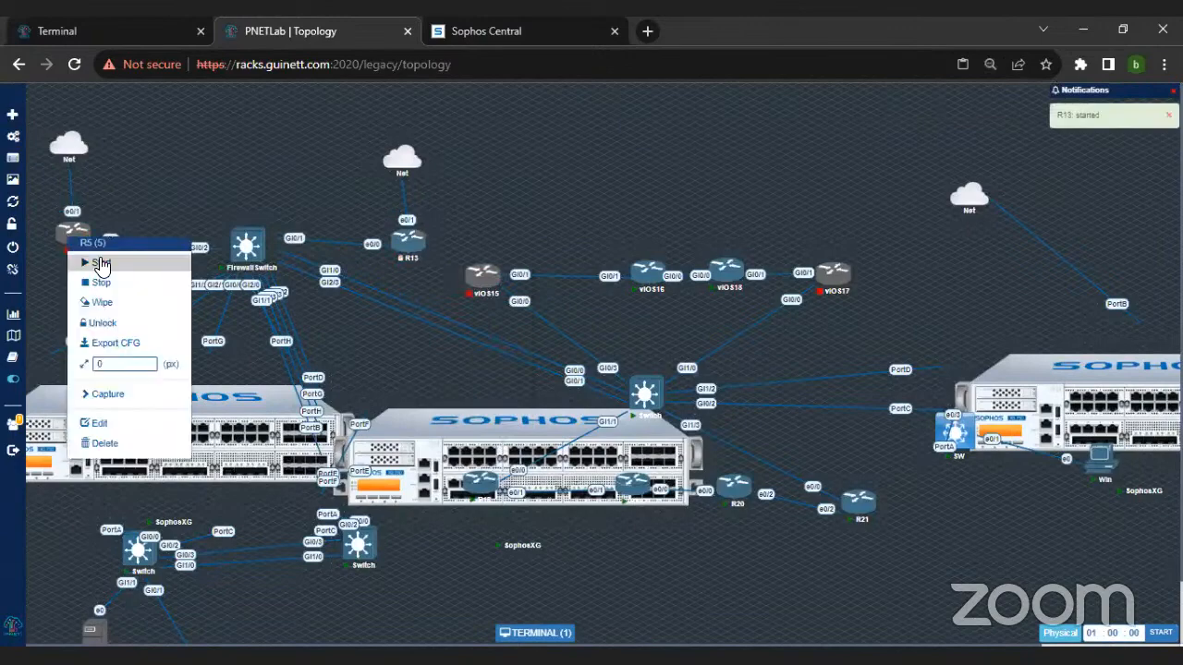
{"action": "left_click", "coordinate": [100, 263]}
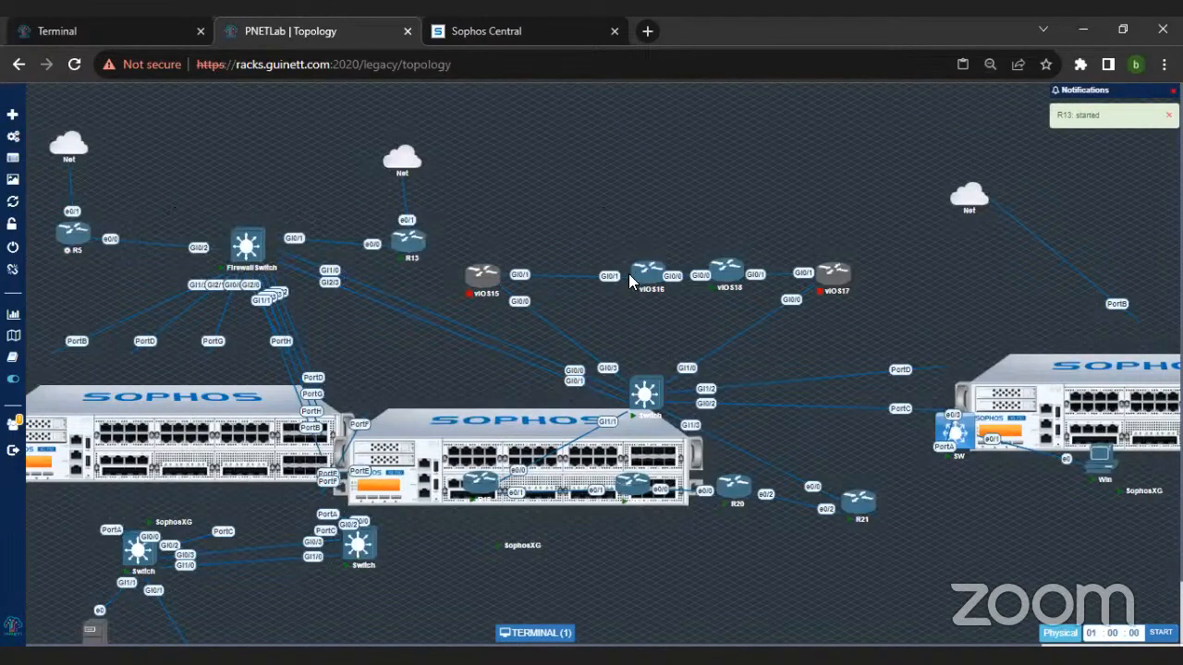
{"action": "scroll", "coordinate": [916, 510], "scroll_direction": "down", "scroll_amount": 1}
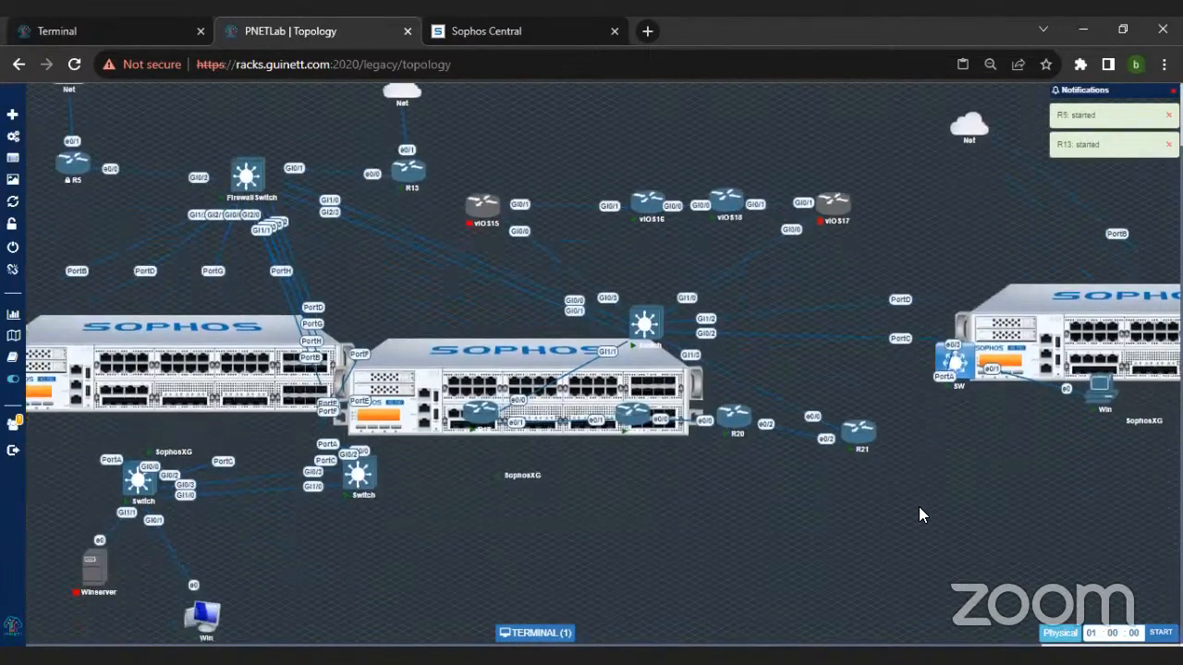
Step: Move the branch SophosXG firewall well below its SW switch and close the browser's separate Terminal tab
{"action": "left_click_drag", "start_coordinate": [961, 367], "coordinate": [958, 537]}
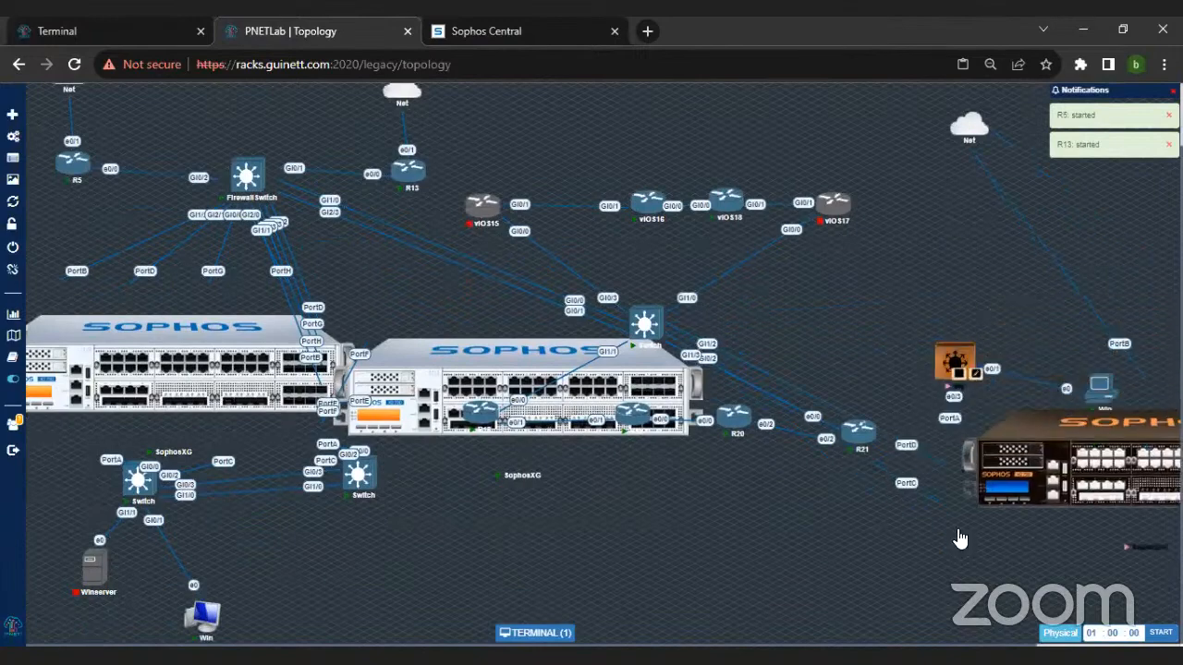
{"action": "left_click", "coordinate": [1029, 486]}
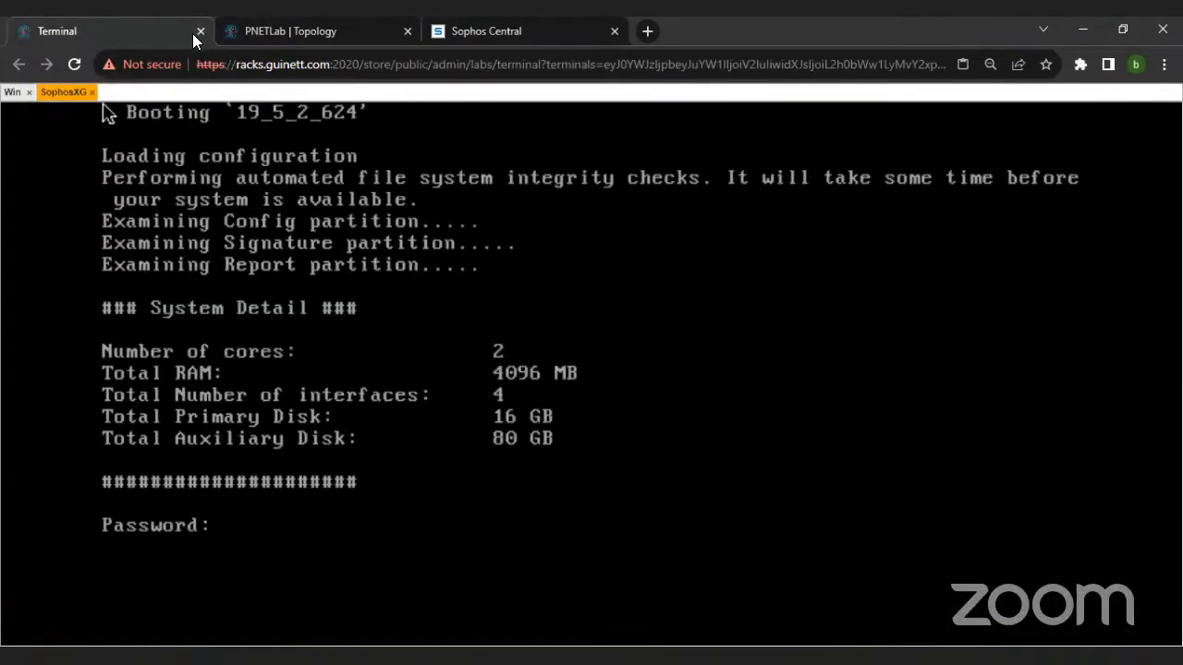
{"action": "left_click", "coordinate": [197, 34]}
{"action": "left_click_drag", "start_coordinate": [1030, 484], "coordinate": [977, 558]}
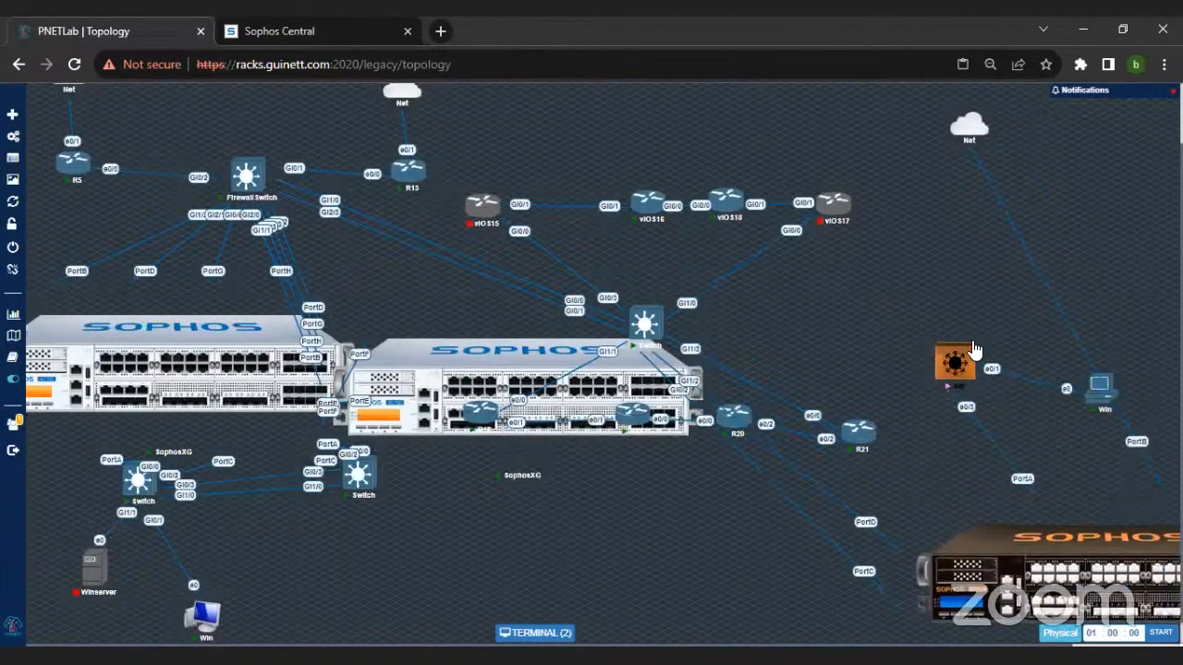
Step: Place the branch SW switch and its Win PC below the branch SophosXG firewall
{"action": "key", "text": "ctrl+minus"}
{"action": "key", "text": "ctrl+minus"}
{"action": "key", "text": "ctrl+minus"}
{"action": "key", "text": "ctrl+minus"}
{"action": "key", "text": "ctrl+minus"}
{"action": "key", "text": "ctrl+minus"}
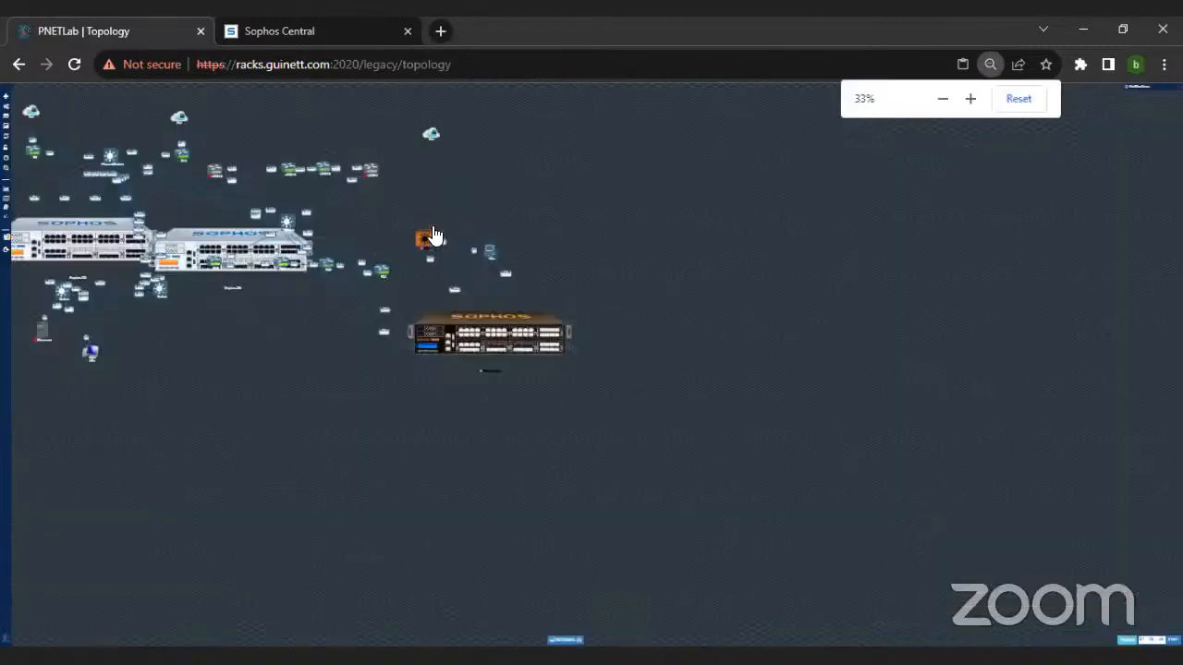
{"action": "left_click_drag", "start_coordinate": [426, 248], "coordinate": [590, 412]}
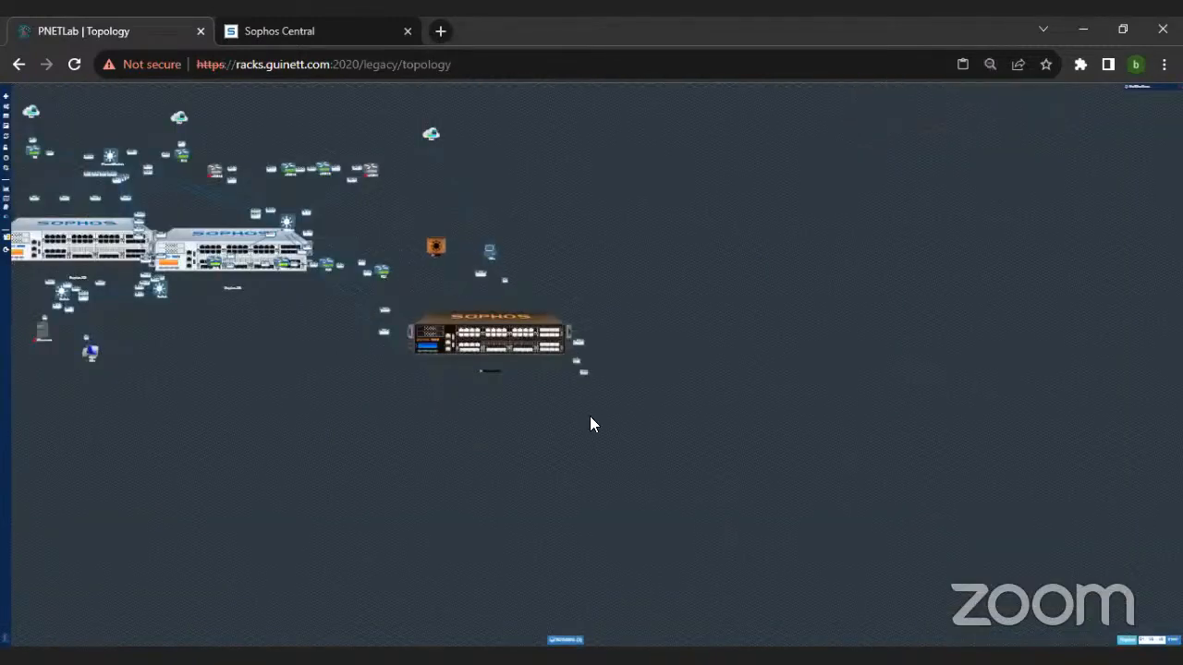
{"action": "left_click_drag", "start_coordinate": [482, 453], "coordinate": [482, 450]}
{"action": "left_click_drag", "start_coordinate": [497, 253], "coordinate": [501, 509]}
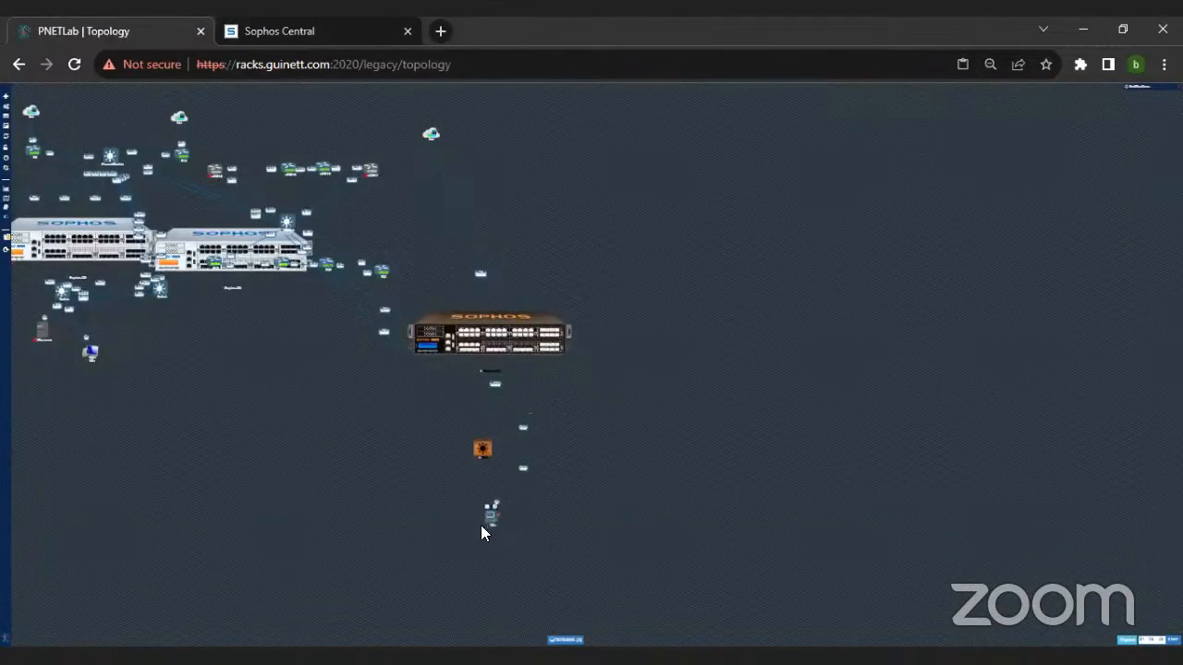
Step: Spread out the branch firewall, its Net cloud, the second head-office firewall and the central vIOS and R router group so nothing overlaps
{"action": "left_click_drag", "start_coordinate": [454, 357], "coordinate": [604, 263]}
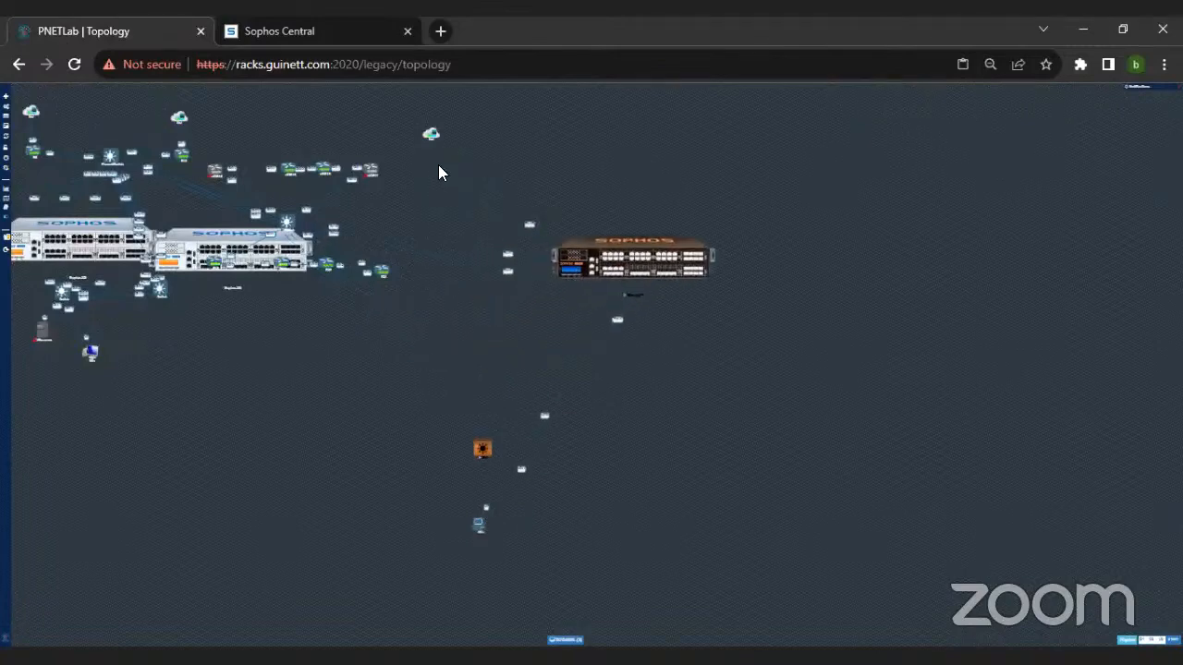
{"action": "left_click_drag", "start_coordinate": [431, 132], "coordinate": [635, 132]}
{"action": "left_click_drag", "start_coordinate": [207, 255], "coordinate": [263, 392]}
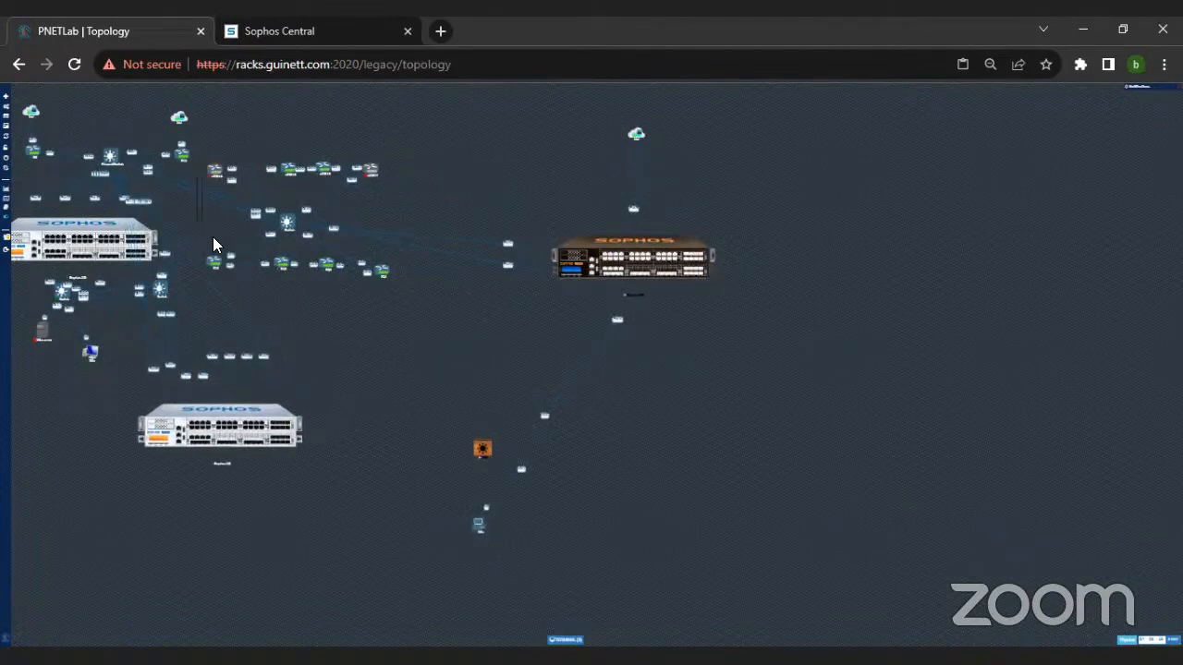
{"action": "left_click_drag", "start_coordinate": [376, 167], "coordinate": [495, 181]}
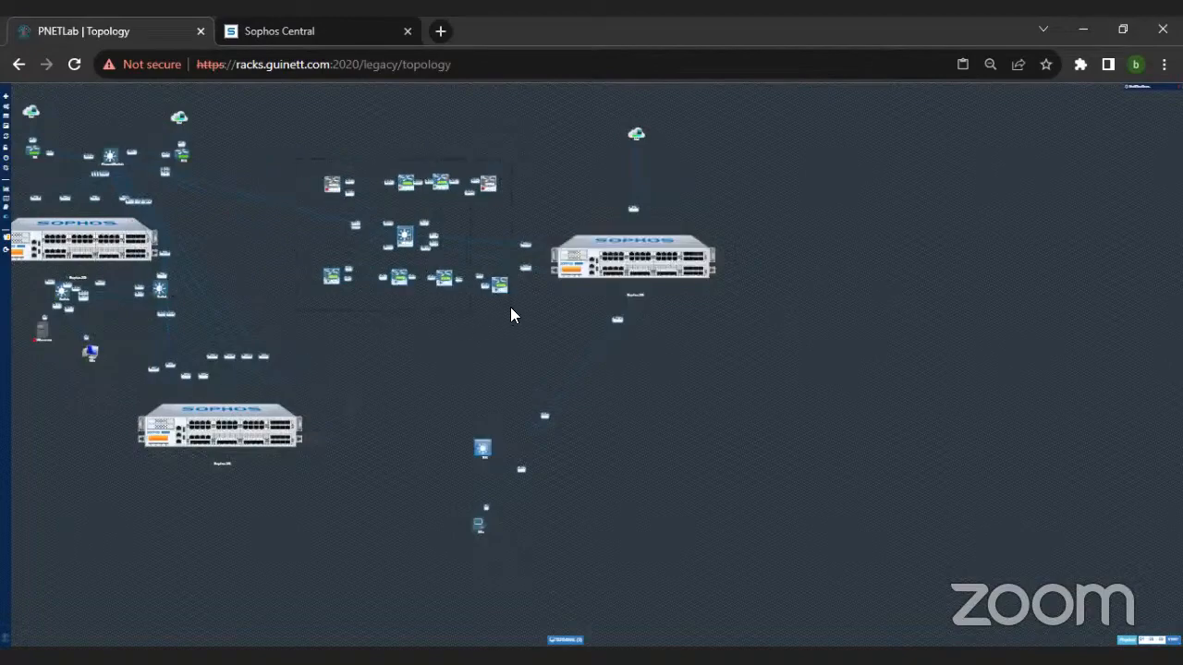
Step: Align the branch firewall, Net cloud, SW switch and Win PC in one vertical column
{"action": "left_click_drag", "start_coordinate": [693, 274], "coordinate": [746, 268]}
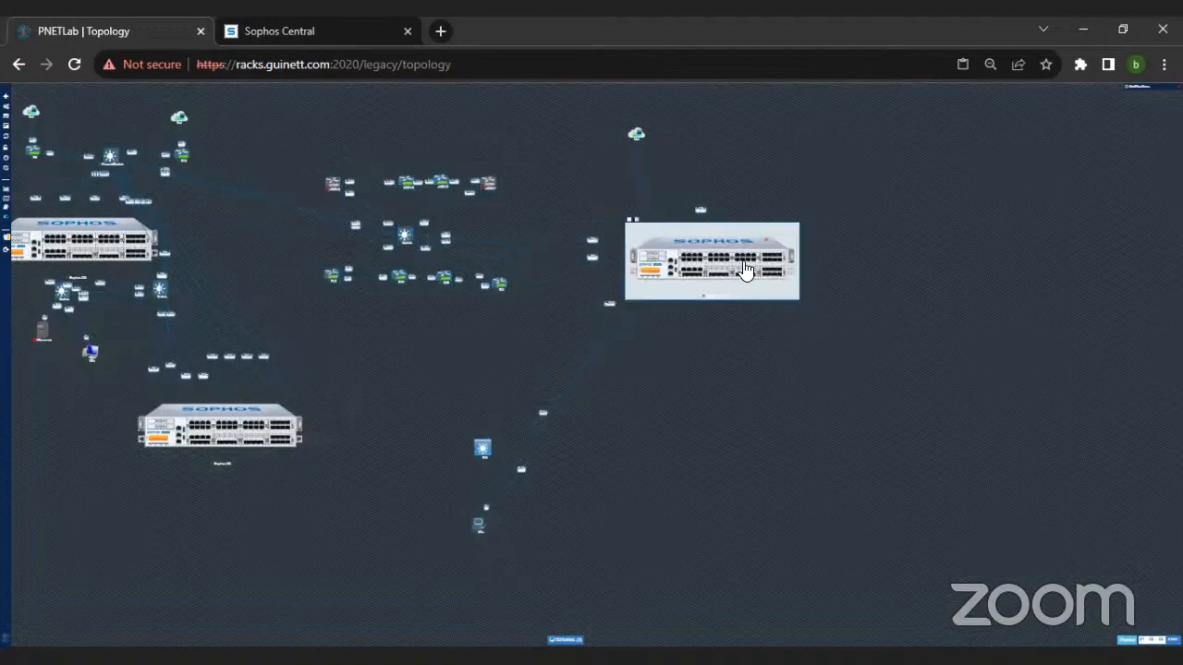
{"action": "left_click_drag", "start_coordinate": [717, 138], "coordinate": [722, 146]}
{"action": "left_click_drag", "start_coordinate": [443, 418], "coordinate": [563, 549]}
{"action": "left_click_drag", "start_coordinate": [489, 465], "coordinate": [728, 463]}
Step: Move the central vIOS and R router group with its switch upward, and place the second head-office firewall below it
{"action": "left_click_drag", "start_coordinate": [291, 148], "coordinate": [513, 309]}
{"action": "left_click", "coordinate": [469, 233]}
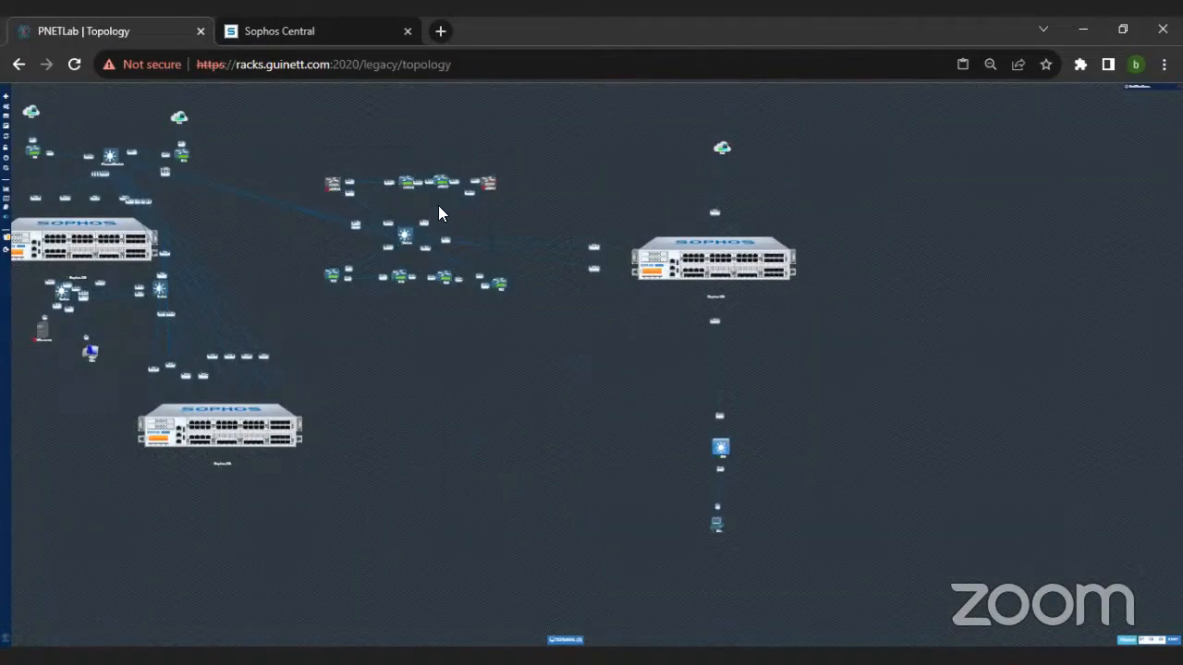
{"action": "left_click_drag", "start_coordinate": [320, 273], "coordinate": [503, 321]}
{"action": "left_click_drag", "start_coordinate": [403, 232], "coordinate": [586, 144]}
{"action": "left_click_drag", "start_coordinate": [224, 453], "coordinate": [442, 294]}
Step: Move the head-office Winserver and Win PC lower, leaving open space beneath the first head-office firewall
{"action": "left_click_drag", "start_coordinate": [47, 335], "coordinate": [37, 427]}
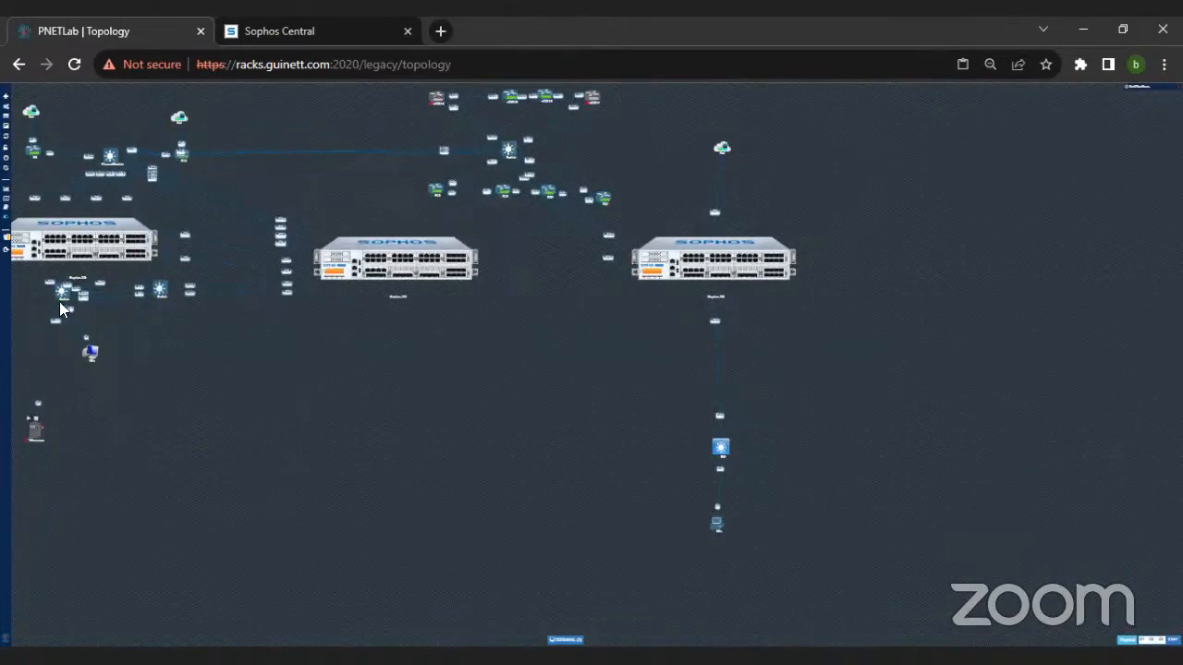
{"action": "left_click_drag", "start_coordinate": [108, 265], "coordinate": [131, 301]}
{"action": "left_click_drag", "start_coordinate": [96, 348], "coordinate": [161, 537]}
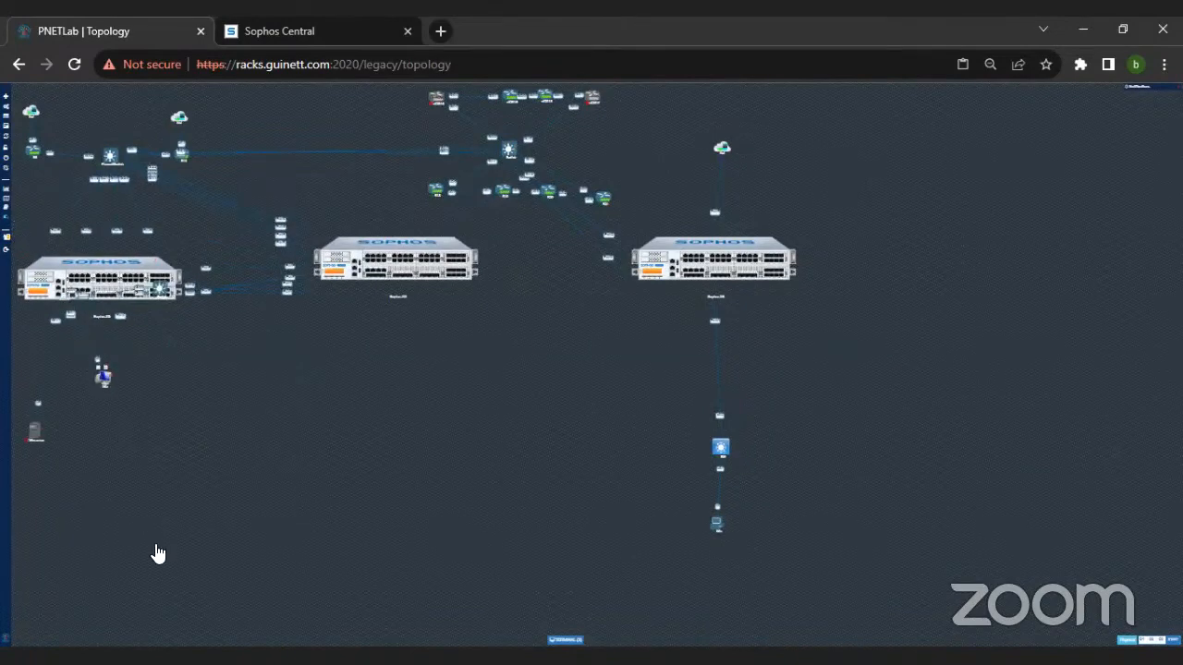
{"action": "left_click_drag", "start_coordinate": [28, 431], "coordinate": [52, 482]}
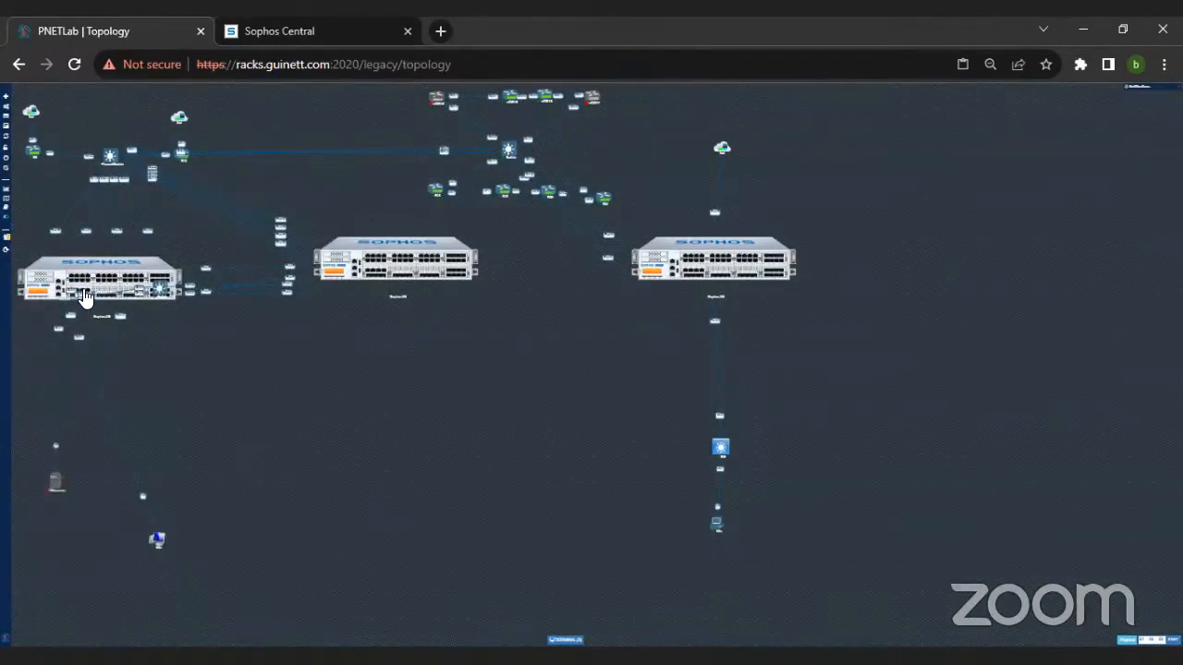
Step: Place the two head-office switches between the first firewall and the end devices, and position that firewall just above them
{"action": "left_click_drag", "start_coordinate": [101, 298], "coordinate": [141, 233]}
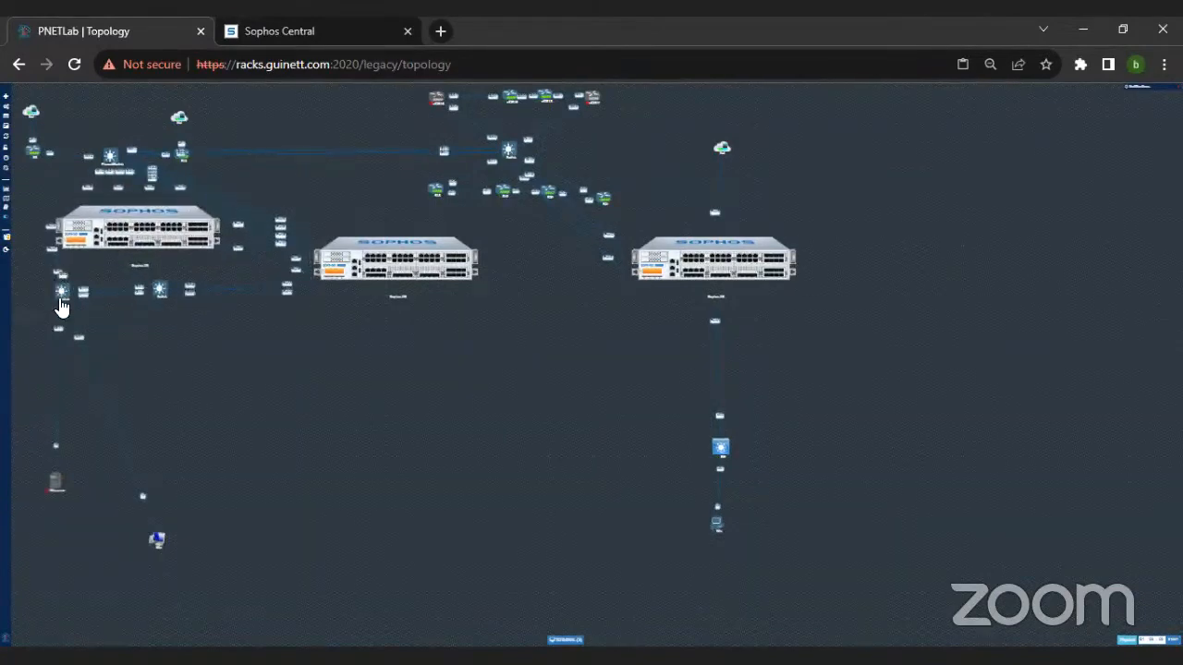
{"action": "left_click_drag", "start_coordinate": [63, 306], "coordinate": [63, 405]}
{"action": "left_click_drag", "start_coordinate": [165, 300], "coordinate": [171, 450]}
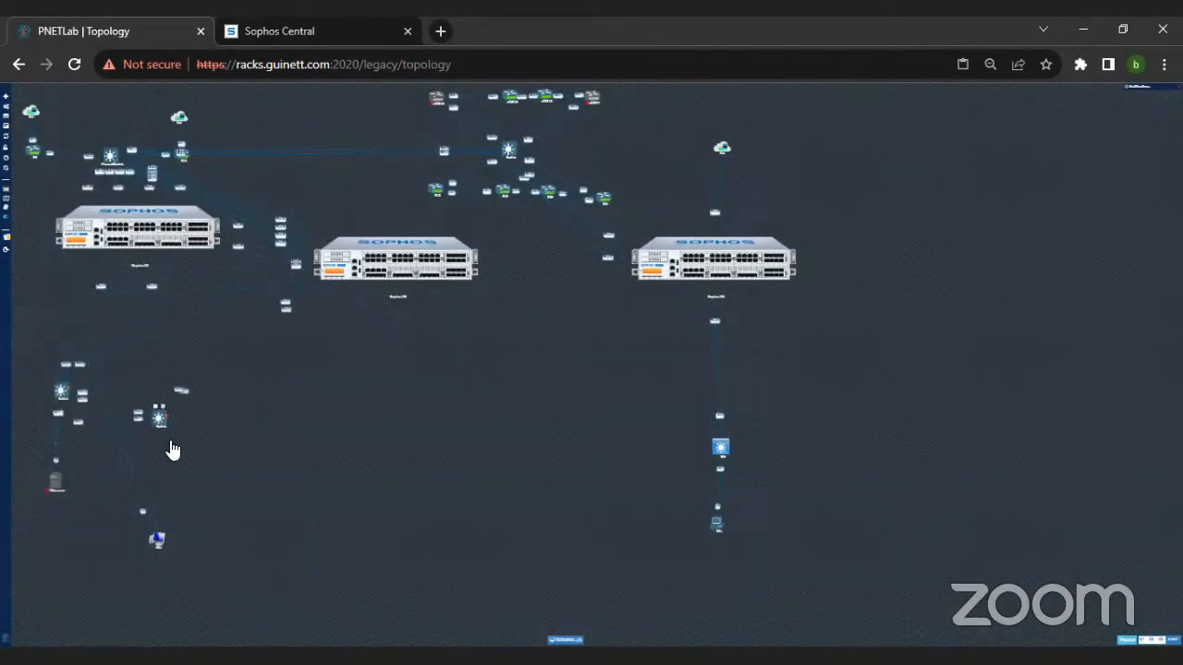
{"action": "left_click_drag", "start_coordinate": [148, 251], "coordinate": [125, 322]}
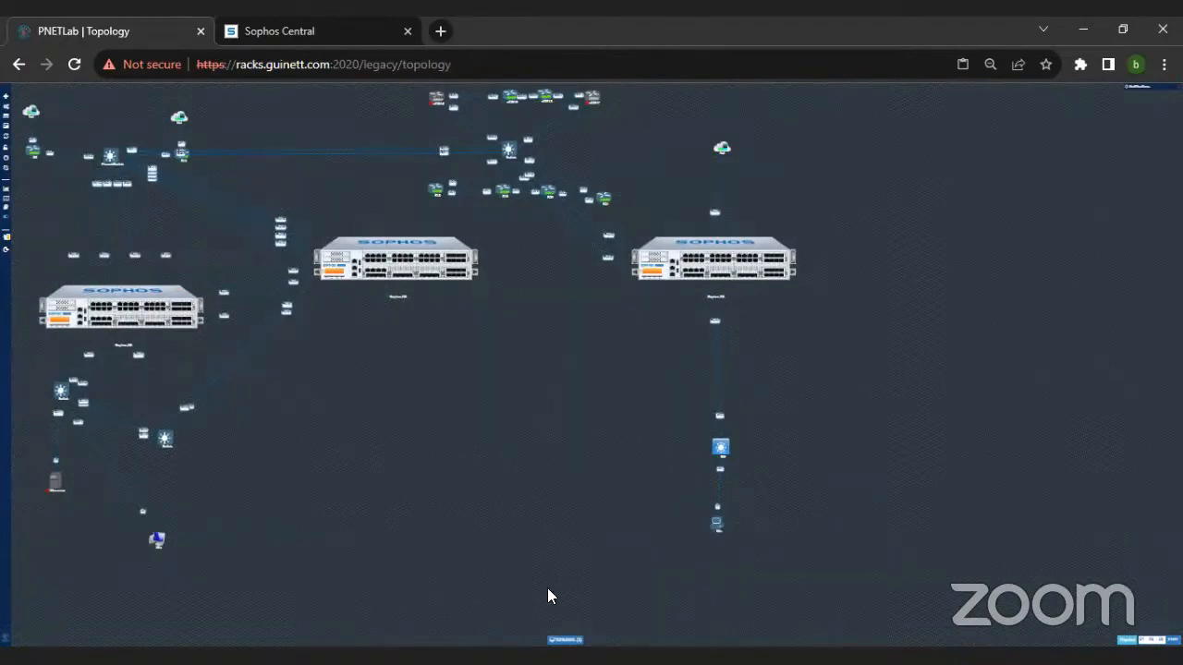
Step: Open the embedded terminal window over the topology and switch it to the Win session
{"action": "left_click", "coordinate": [565, 639]}
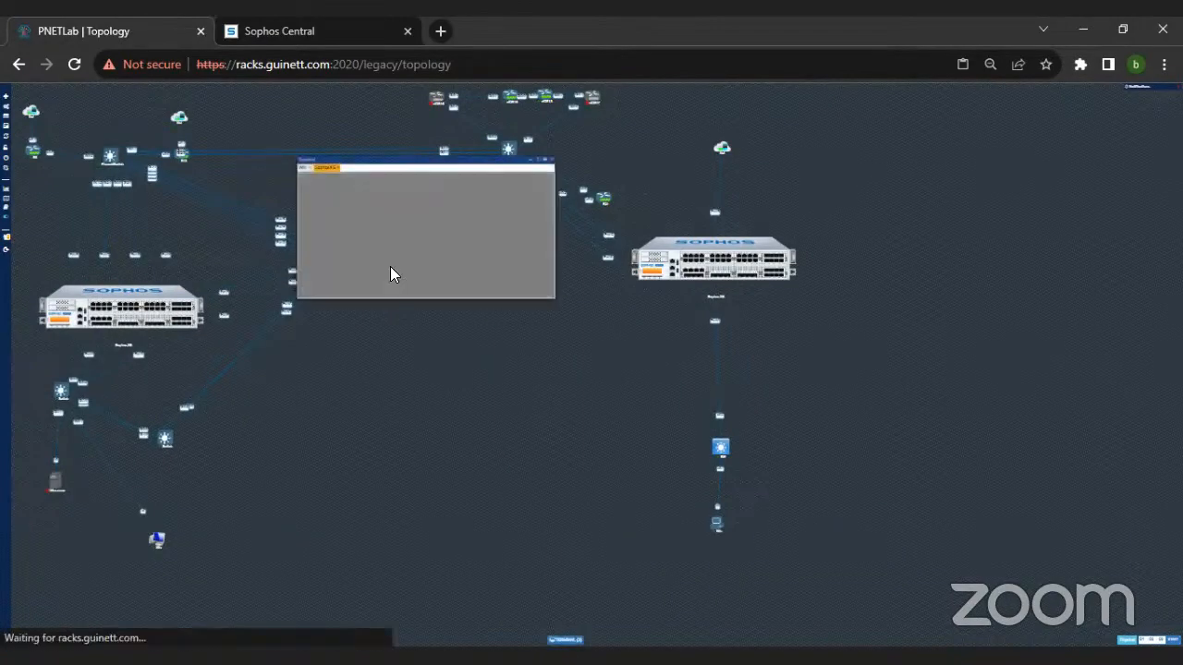
{"action": "key", "text": "ctrl+plus"}
{"action": "key", "text": "ctrl+plus"}
{"action": "key", "text": "ctrl+plus"}
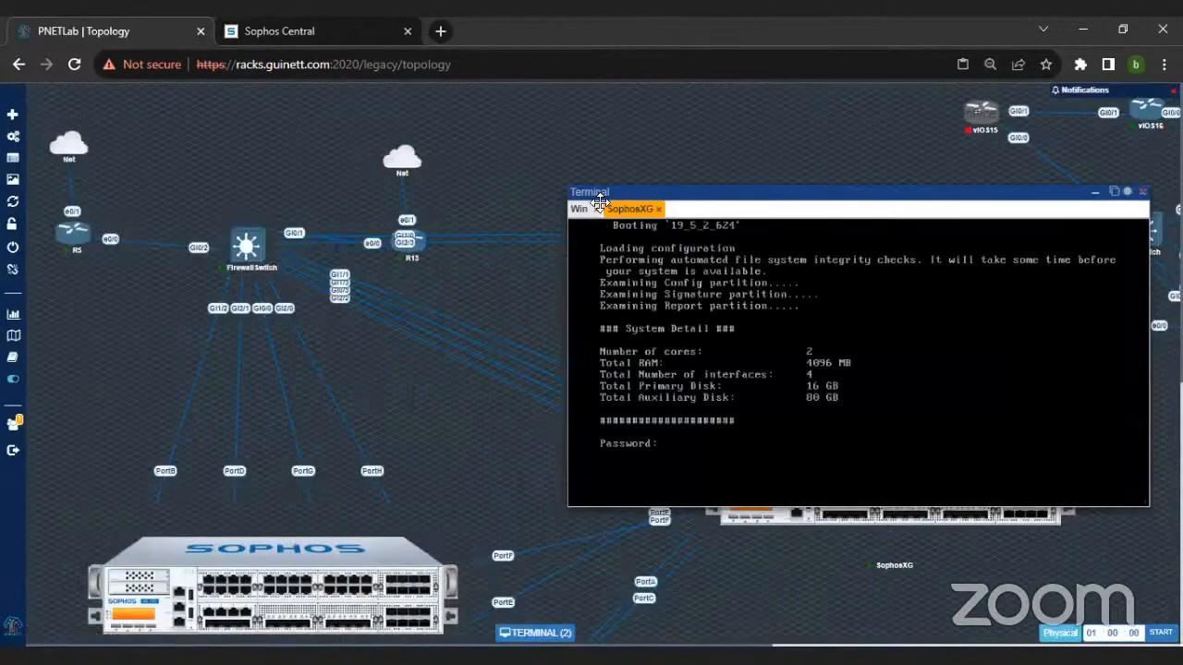
{"action": "left_click", "coordinate": [580, 209]}
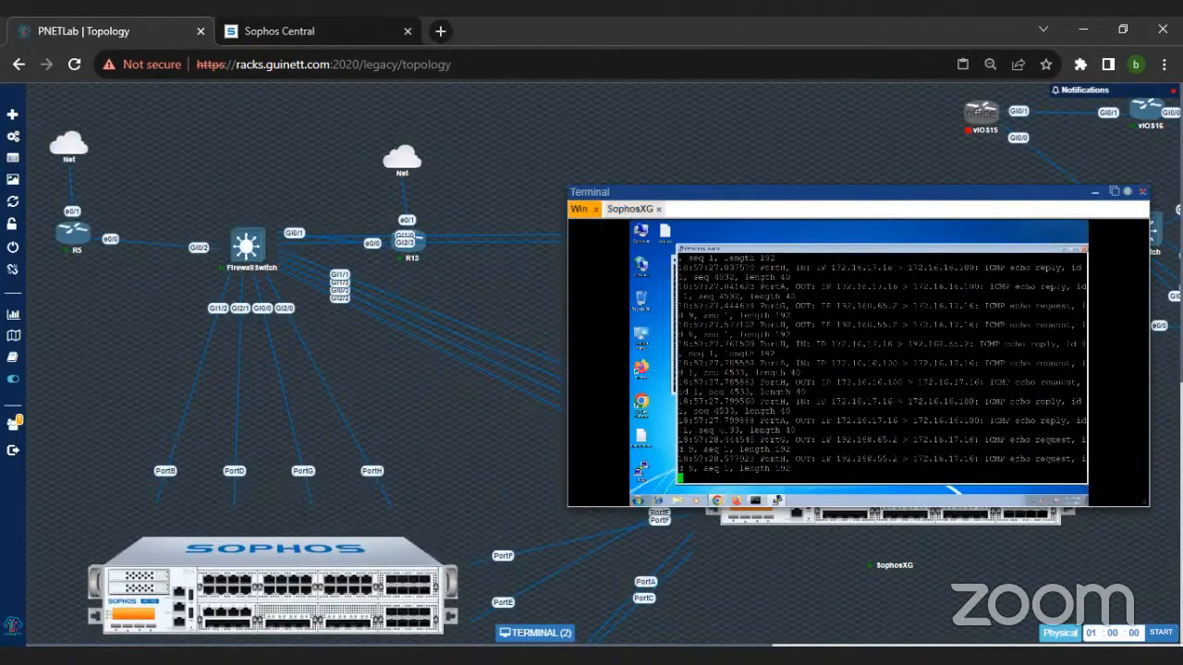
{"action": "key", "text": "ctrl+plus"}
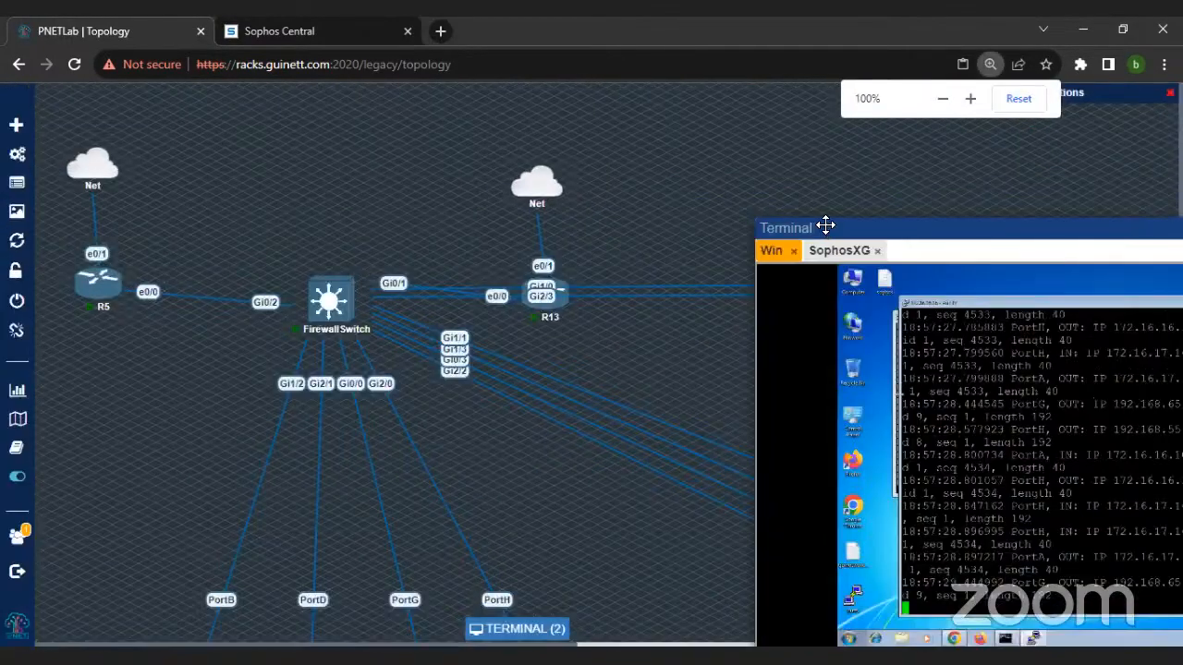
Step: Bring up the browser inside the Win session, and reposition and enlarge the terminal window over the topology
{"action": "left_click_drag", "start_coordinate": [824, 227], "coordinate": [534, 100]}
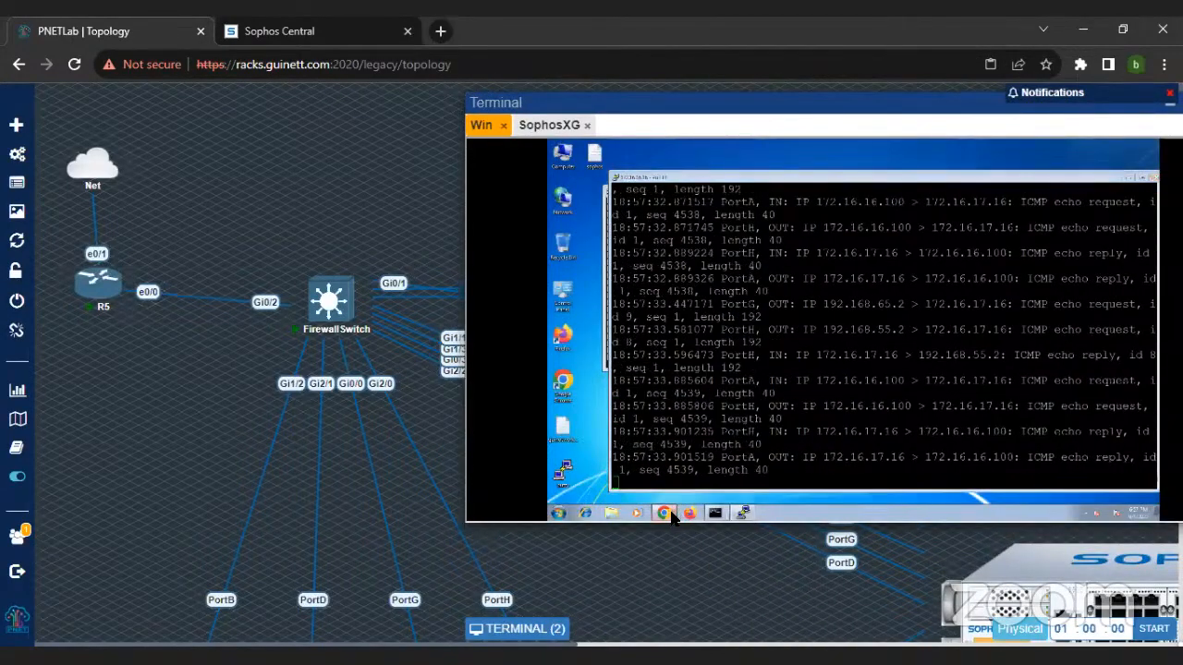
{"action": "left_click", "coordinate": [669, 516]}
{"action": "left_click_drag", "start_coordinate": [784, 100], "coordinate": [585, 136]}
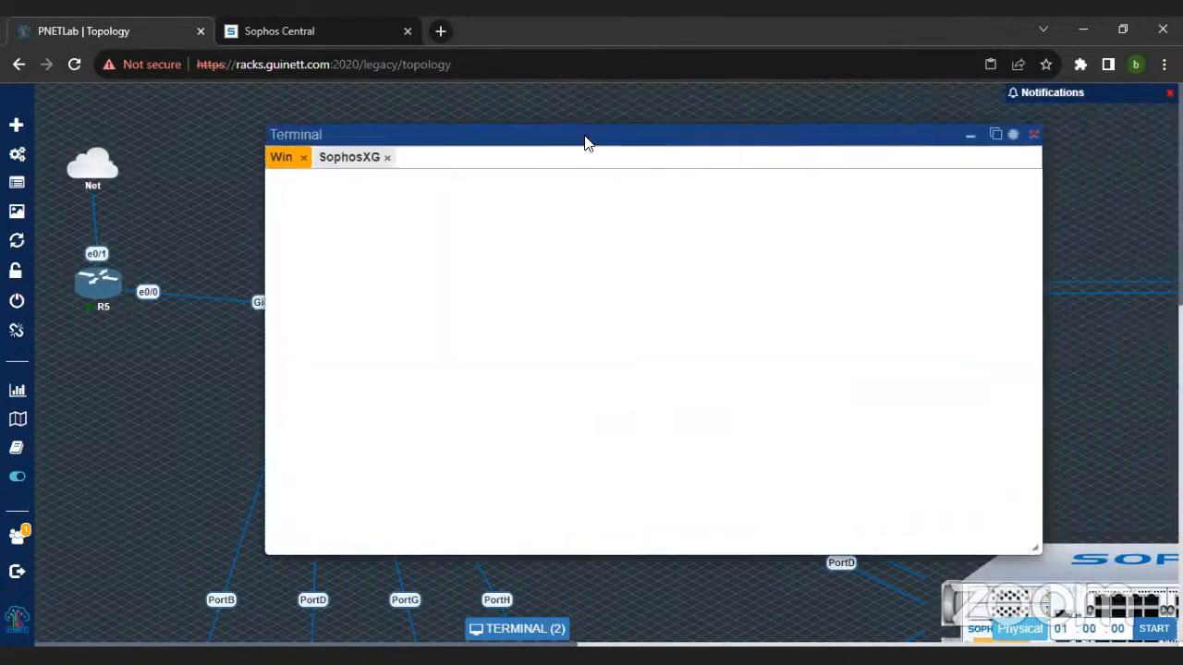
{"action": "left_click_drag", "start_coordinate": [1037, 550], "coordinate": [1042, 583]}
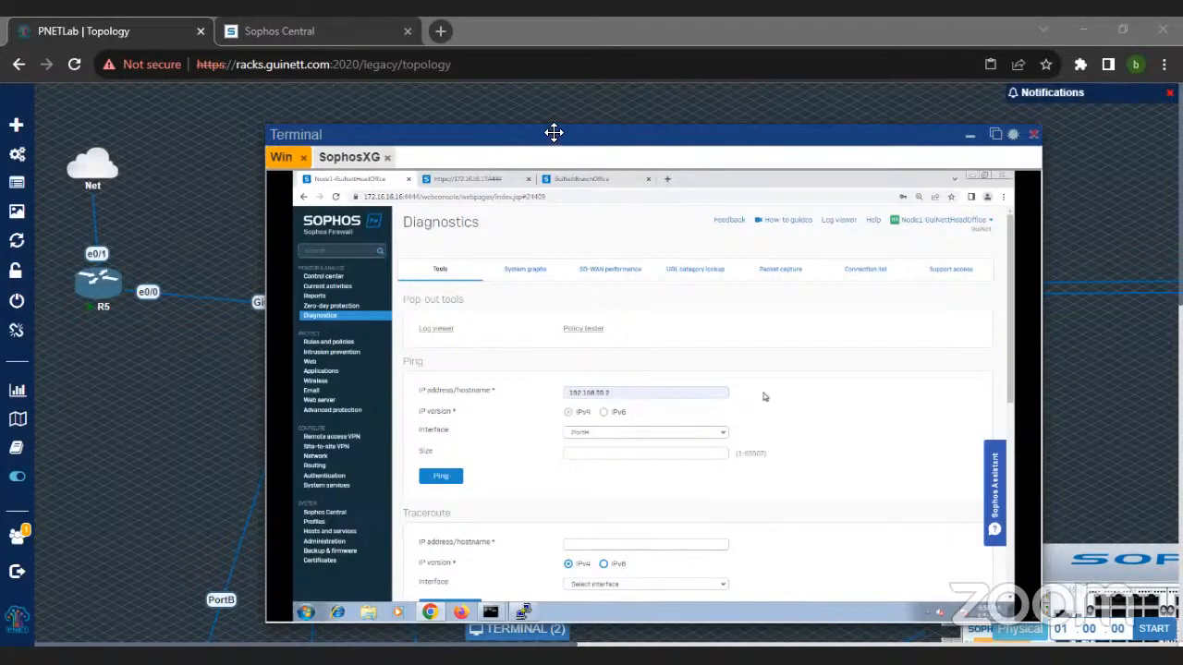
Step: Move the terminal window aside to examine the head-office firewall's port connections in the topology
{"action": "left_click_drag", "start_coordinate": [553, 132], "coordinate": [641, 111]}
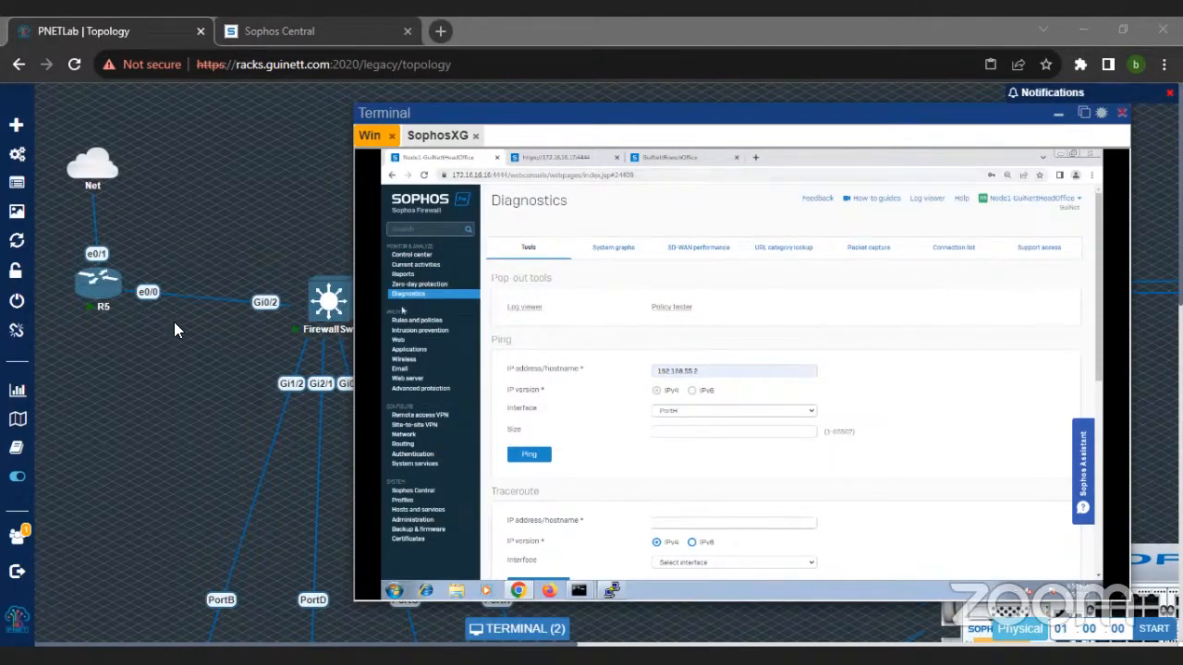
{"action": "scroll", "coordinate": [181, 351], "scroll_direction": "down", "scroll_amount": 4}
{"action": "left_click_drag", "start_coordinate": [448, 114], "coordinate": [718, 114]}
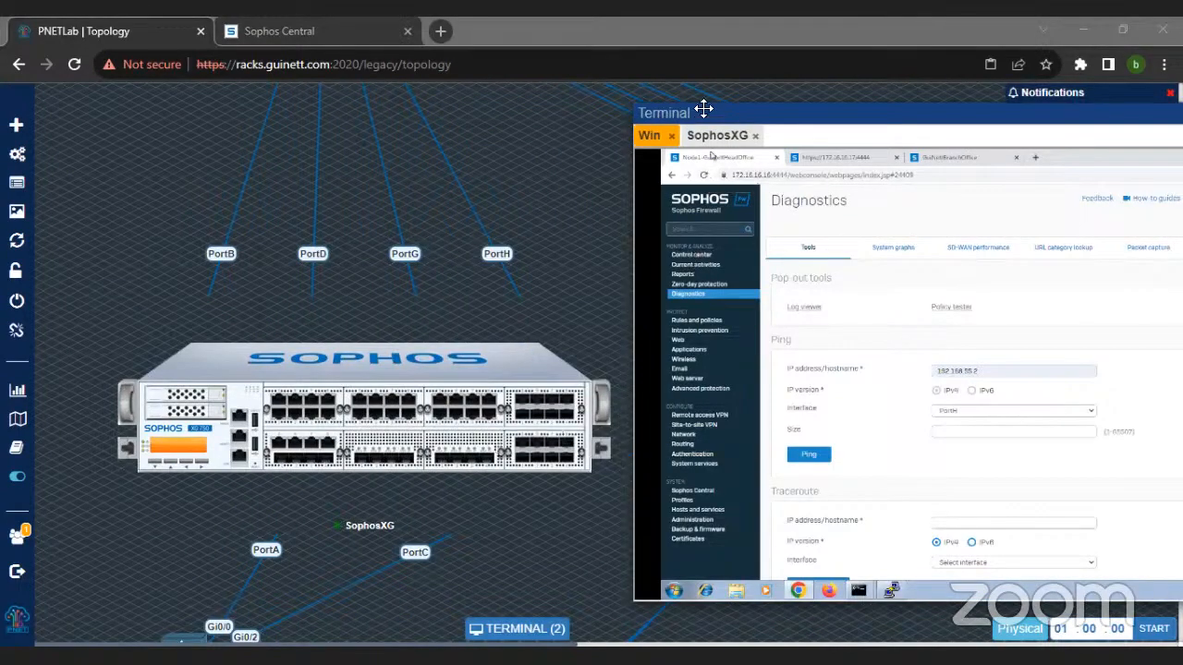
{"action": "left_click_drag", "start_coordinate": [704, 109], "coordinate": [502, 108]}
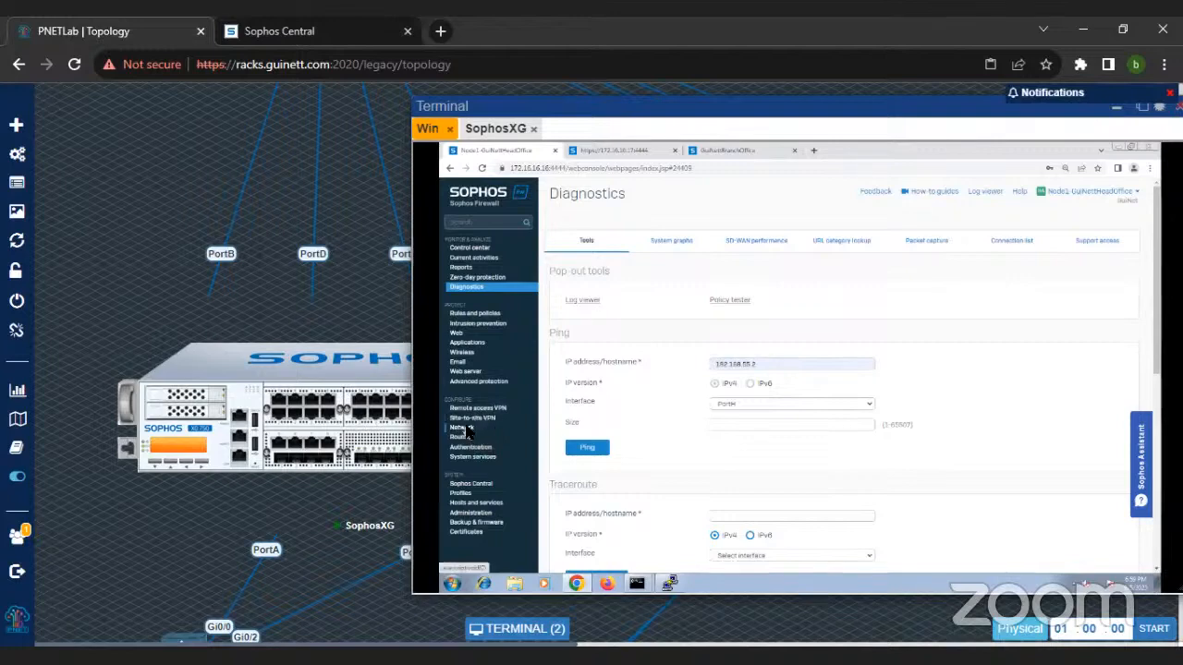
Step: Open the head-office firewall's Network interfaces list and compare it with the ports in the topology
{"action": "left_click", "coordinate": [534, 429]}
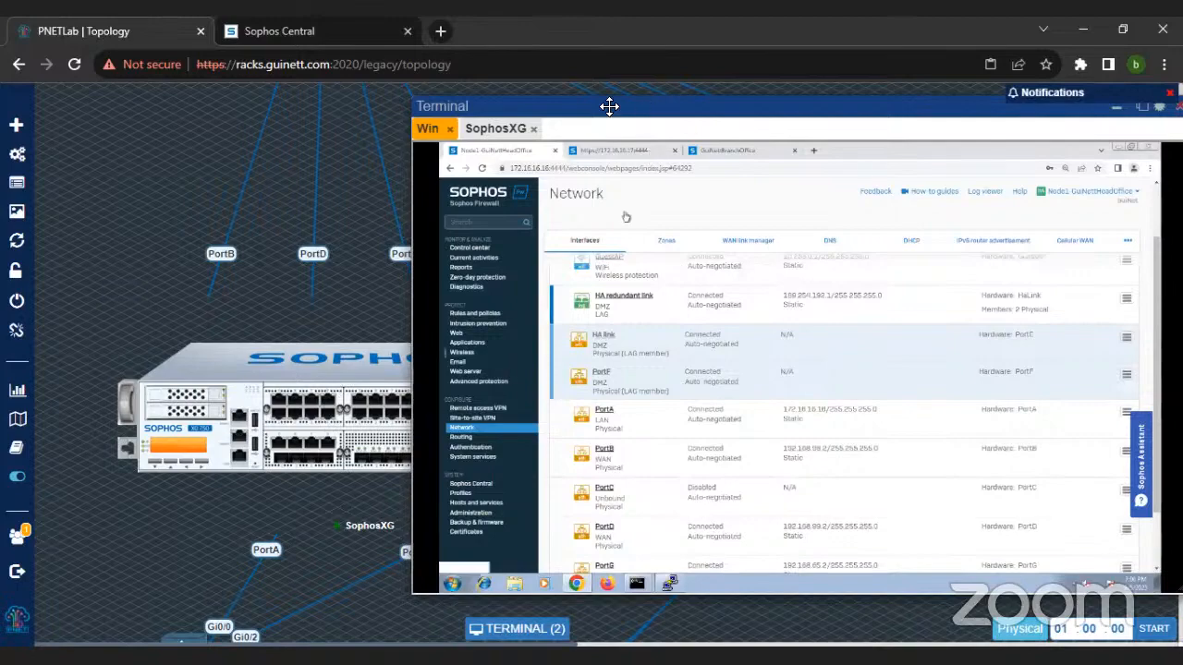
{"action": "left_click_drag", "start_coordinate": [607, 106], "coordinate": [752, 106]}
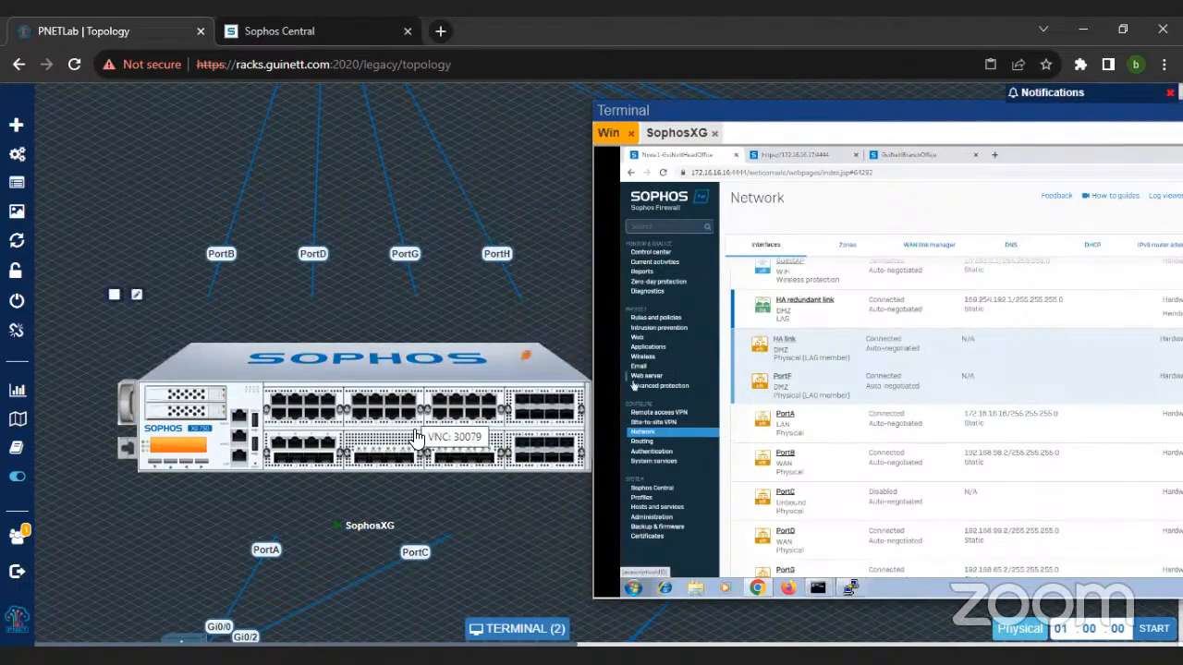
{"action": "left_click_drag", "start_coordinate": [708, 111], "coordinate": [546, 119]}
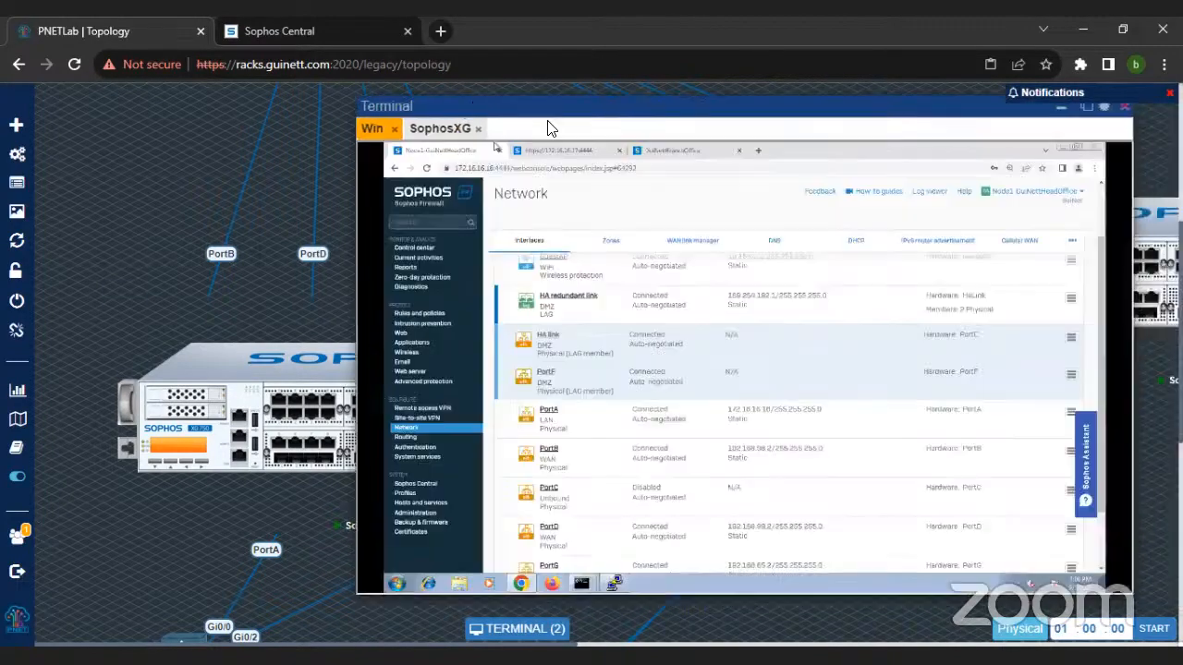
{"action": "scroll", "coordinate": [704, 451], "scroll_direction": "up", "scroll_amount": 2}
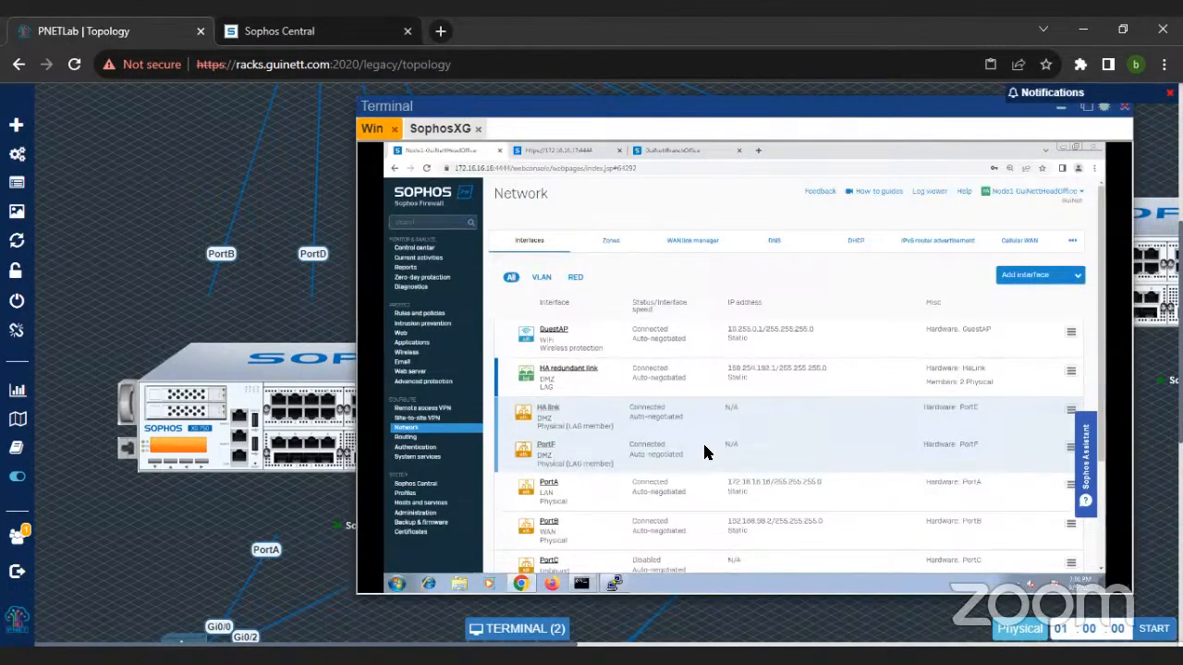
Step: Review the remaining interfaces of the head-office firewall and open its SD-WAN routes list
{"action": "scroll", "coordinate": [704, 451], "scroll_direction": "down", "scroll_amount": 2}
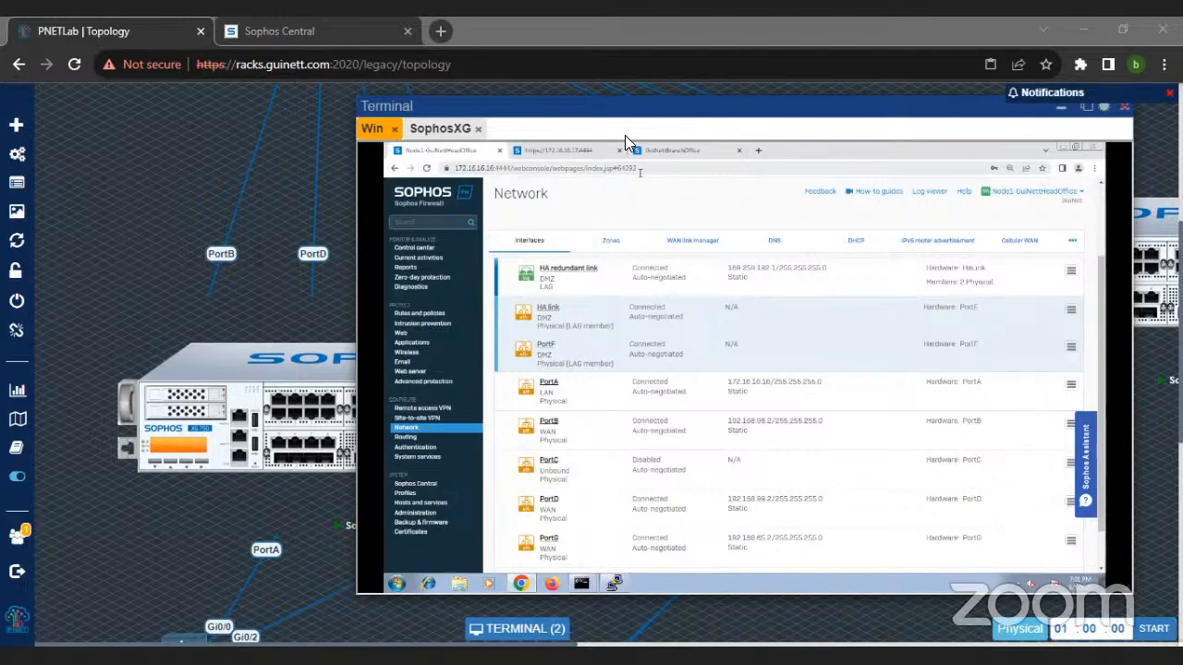
{"action": "left_click", "coordinate": [776, 209]}
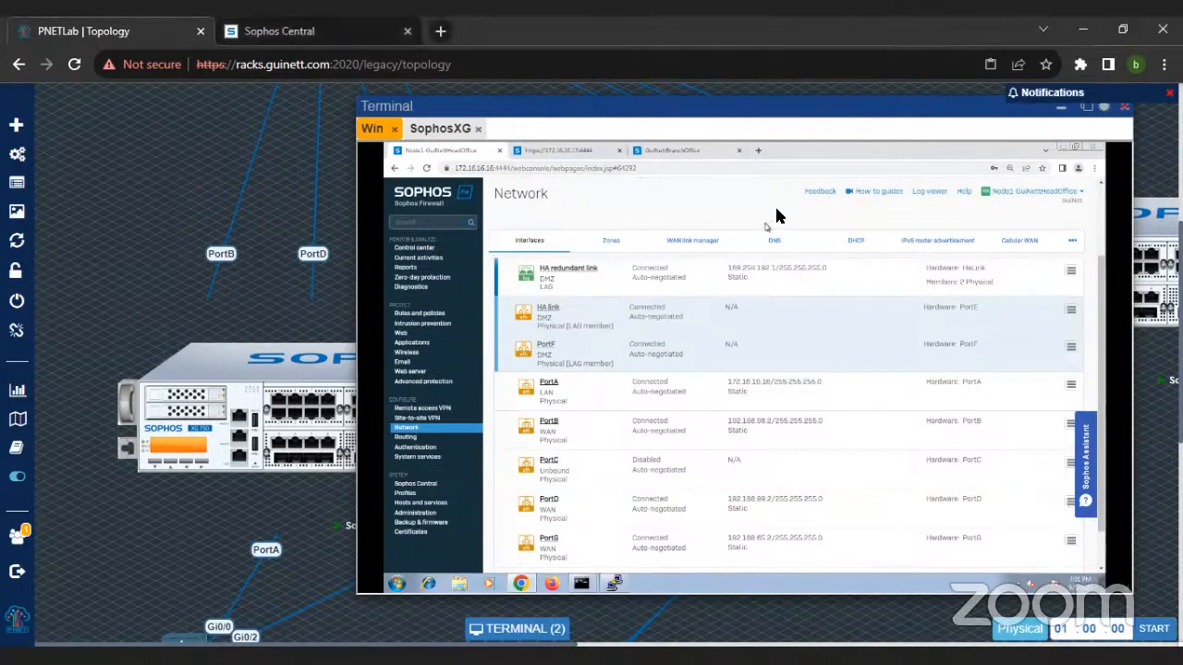
{"action": "left_click", "coordinate": [408, 438]}
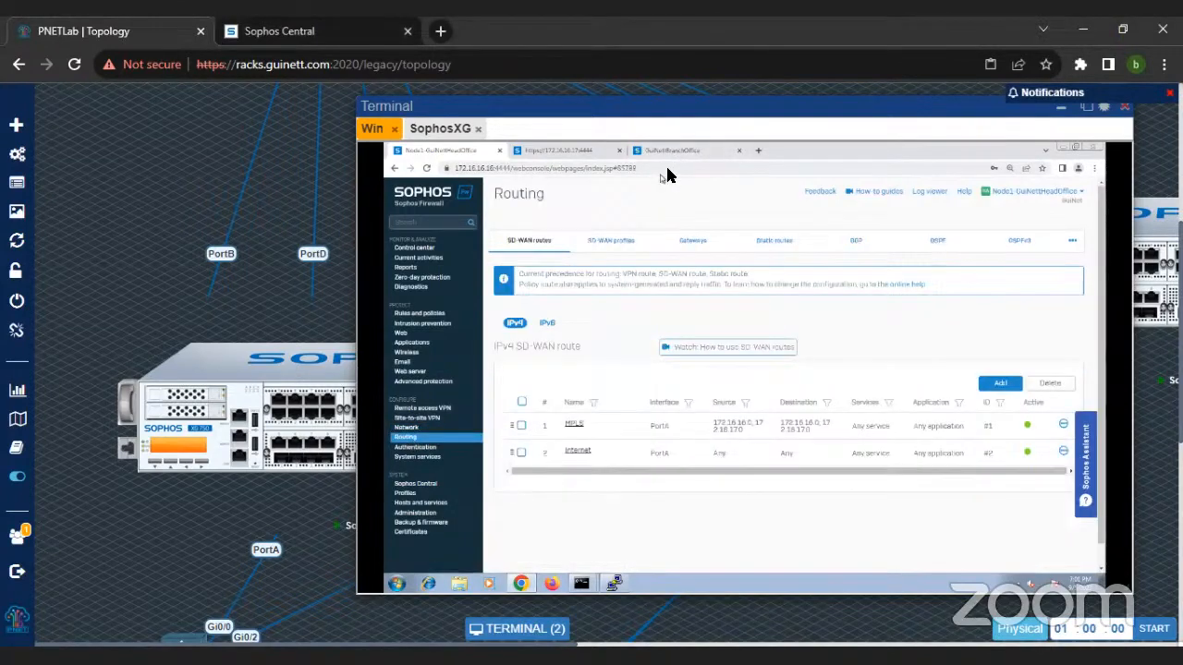
Step: Examine the firewall's SD-WAN profiles, gateways, SD-WAN routes and static routes, ending on the SD-WAN profiles
{"action": "left_click", "coordinate": [617, 246]}
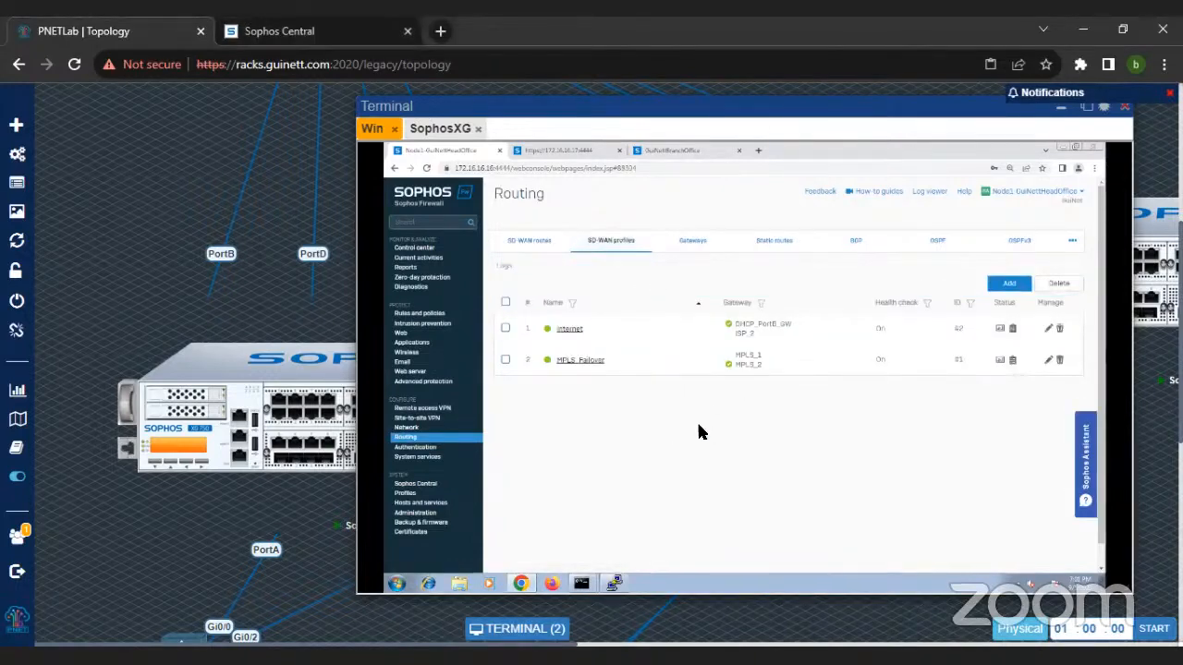
{"action": "left_click", "coordinate": [621, 254]}
{"action": "left_click", "coordinate": [708, 251]}
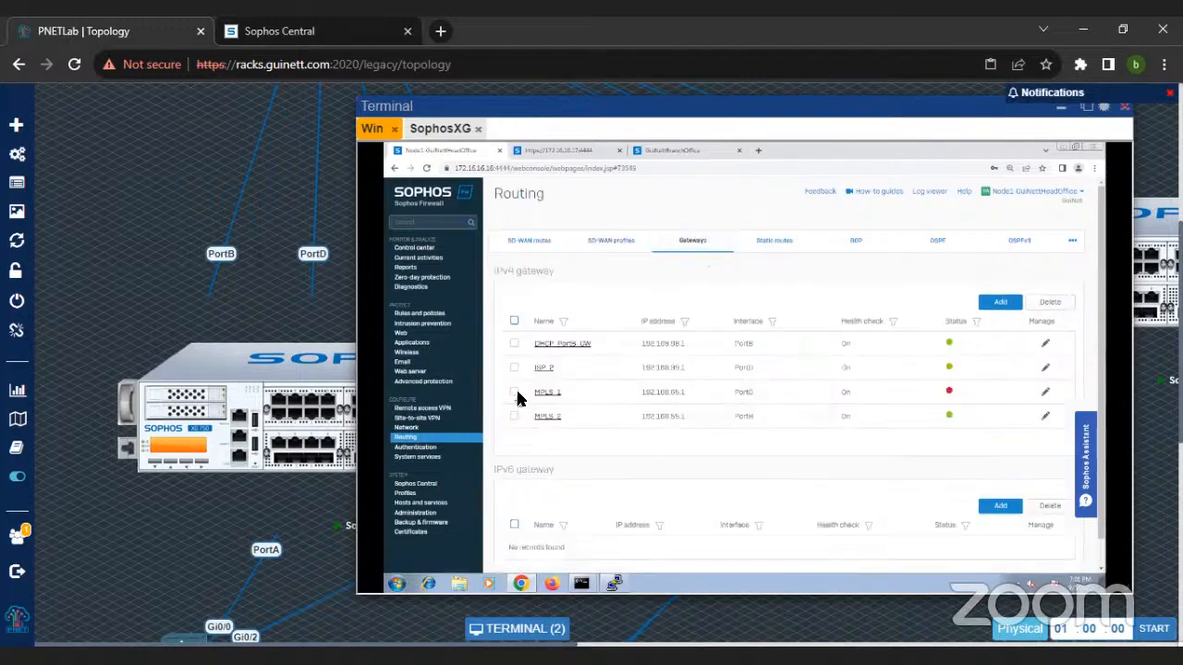
{"action": "left_click", "coordinate": [614, 242]}
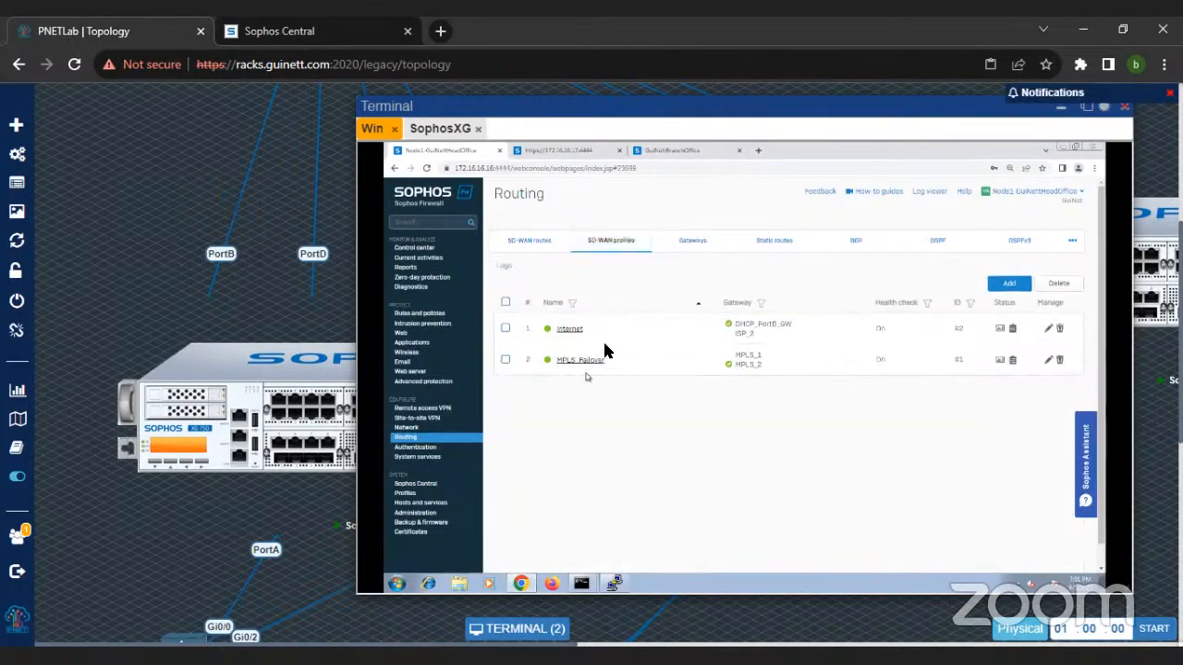
{"action": "left_click", "coordinate": [543, 246]}
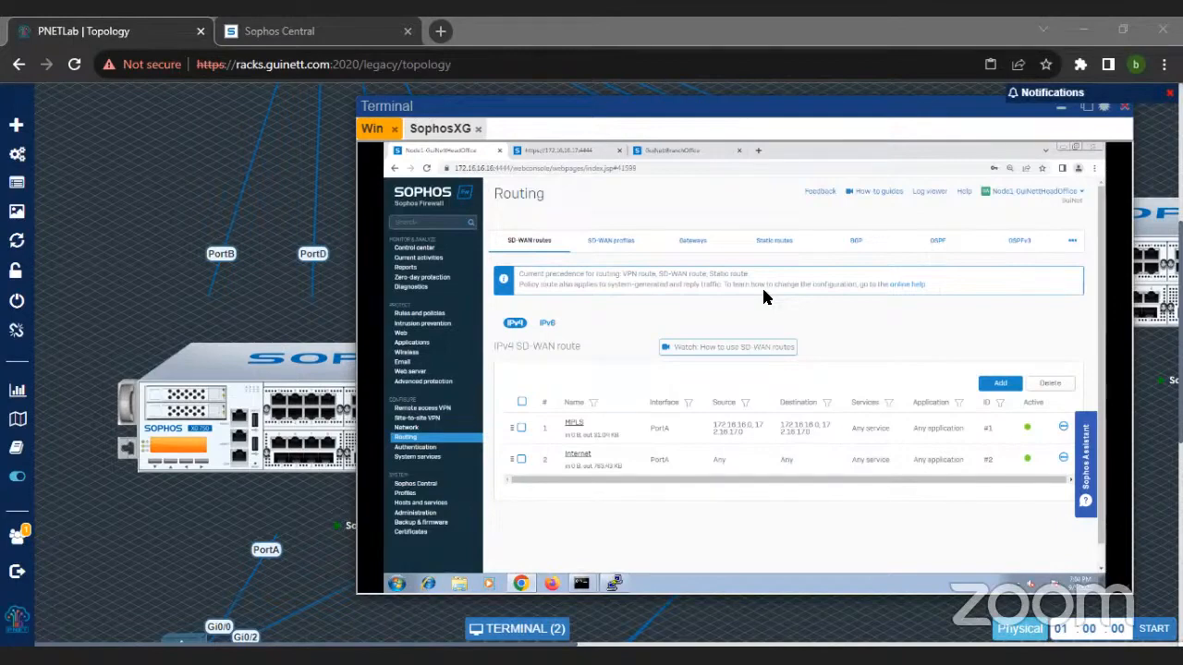
{"action": "left_click", "coordinate": [777, 236]}
{"action": "left_click", "coordinate": [637, 243]}
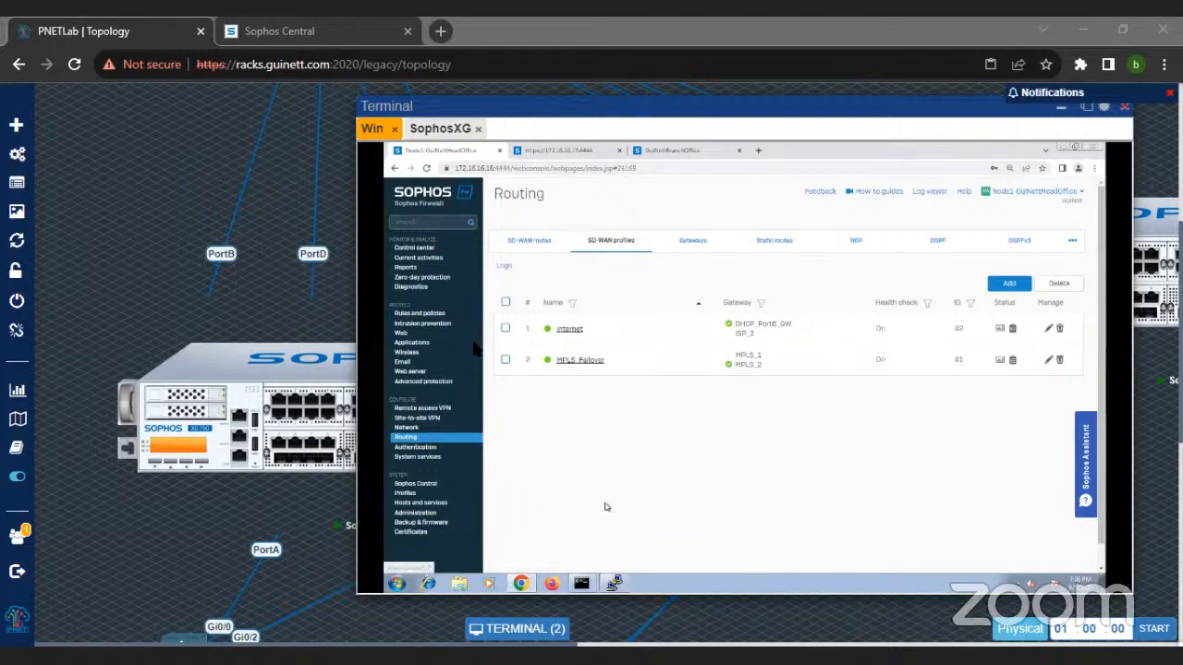
Step: Set the firewall's packet capture BPF string to "host 8.8.8.8 and proto ICMP", save it and start the capture
{"action": "left_click", "coordinate": [425, 288]}
{"action": "left_click", "coordinate": [861, 247]}
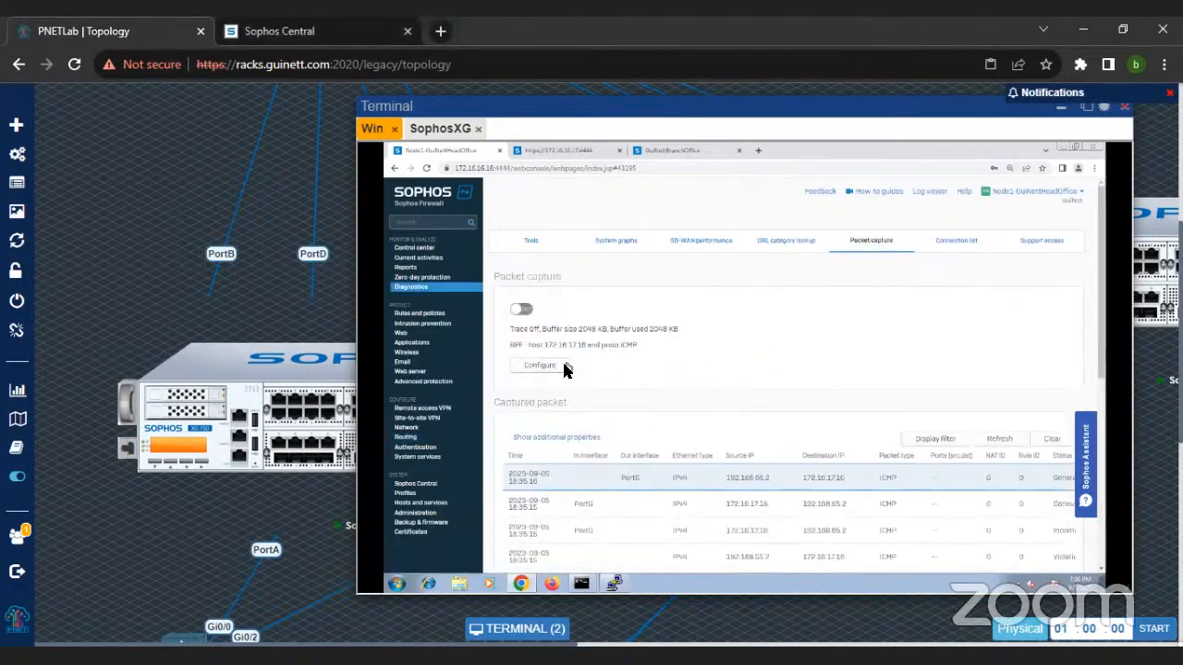
{"action": "left_click", "coordinate": [562, 370]}
{"action": "left_click_drag", "start_coordinate": [810, 399], "coordinate": [696, 403]}
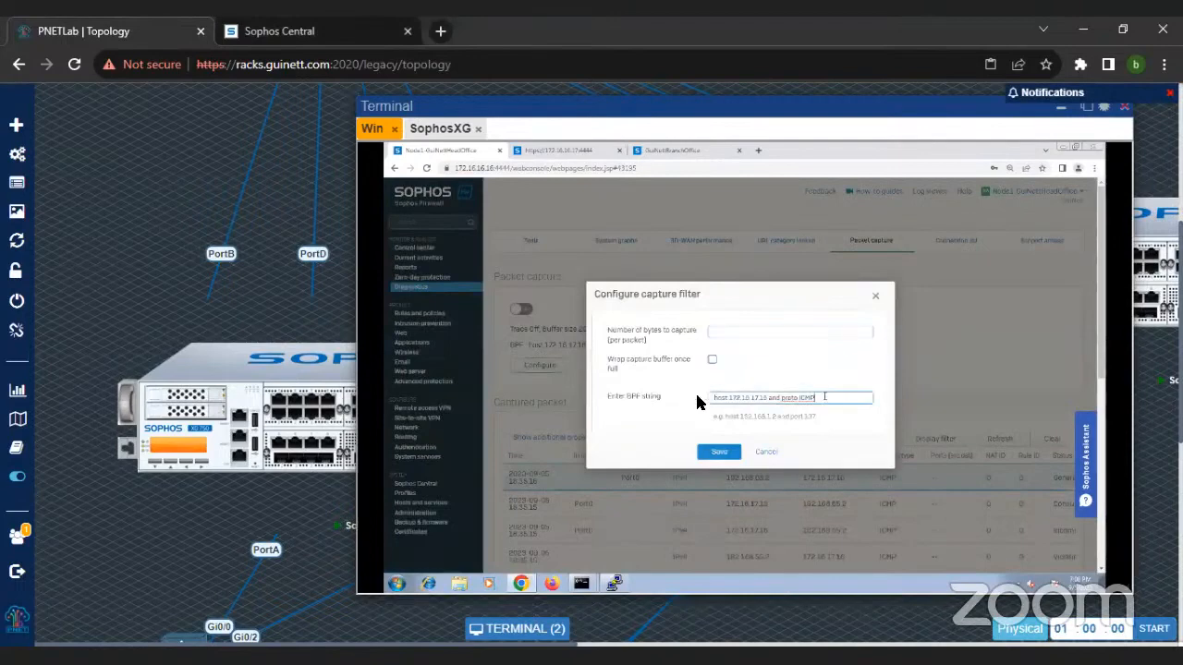
{"action": "type", "text": "host"}
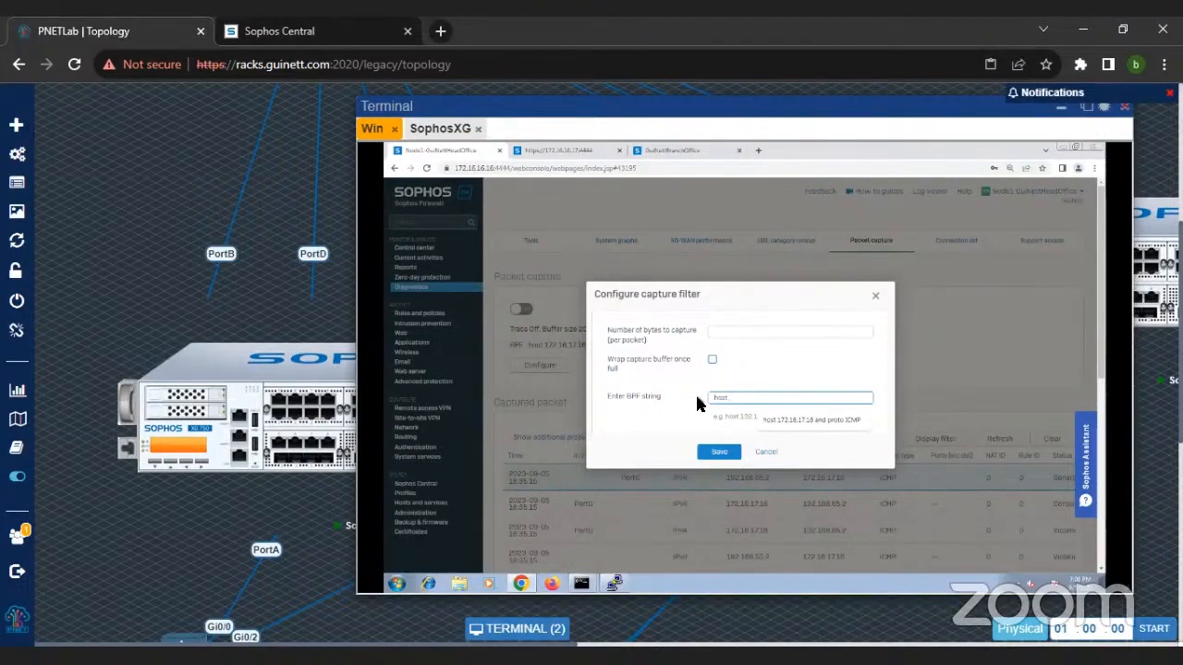
{"action": "type", "text": "8"}
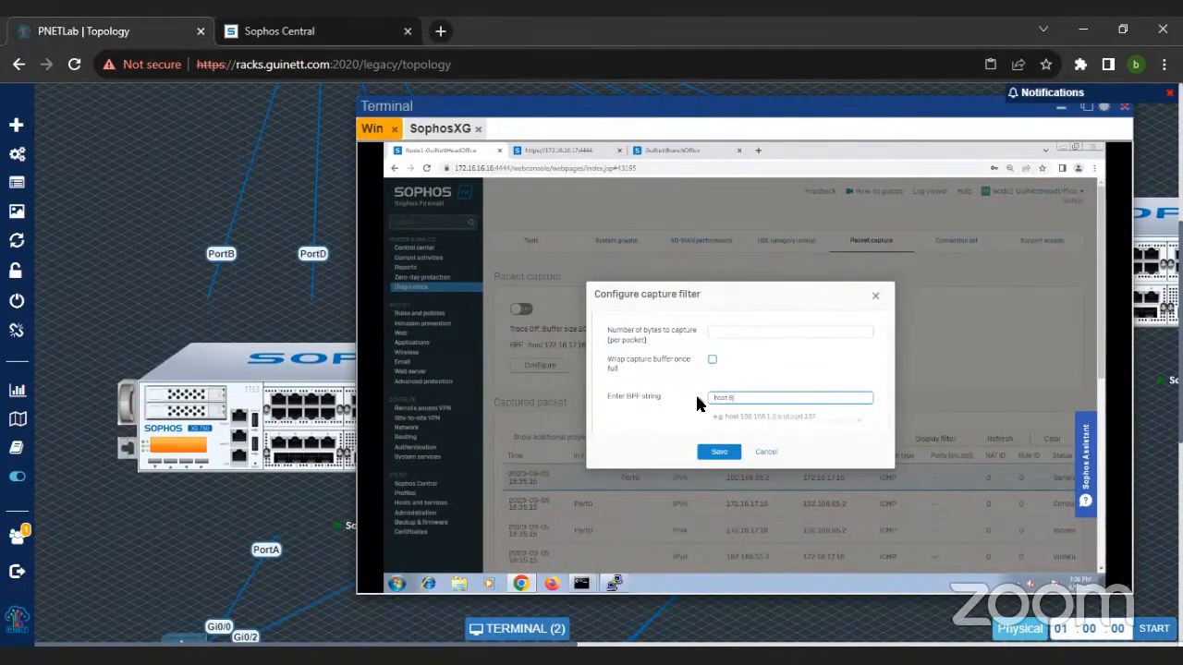
{"action": "type", "text": ".8.8.8 and proto ICMP"}
{"action": "left_click", "coordinate": [712, 451]}
{"action": "left_click", "coordinate": [521, 305]}
{"action": "scroll", "coordinate": [660, 514], "scroll_direction": "down", "scroll_amount": 3}
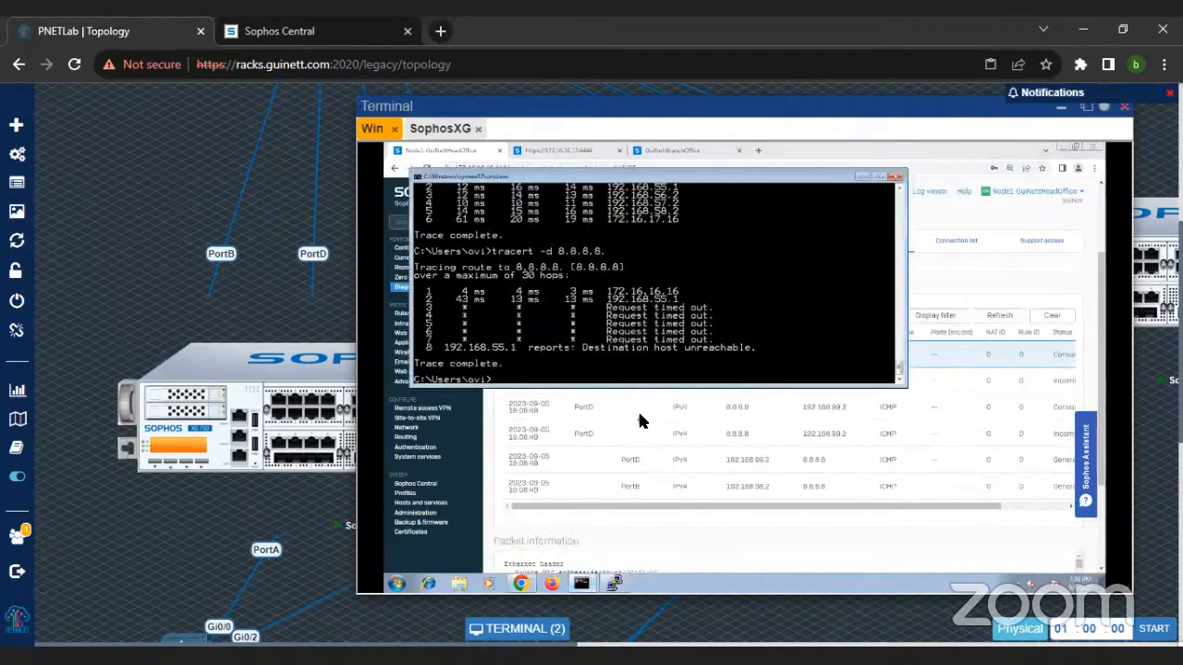
Step: Ping 8.8.8.8 from the Windows command prompt
{"action": "key", "text": "BackSpace"}
{"action": "key", "text": "BackSpace"}
{"action": "key", "text": "BackSpace"}
{"action": "key", "text": "BackSpace"}
{"action": "key", "text": "BackSpace"}
{"action": "type", "text": "ping 8.8.8.8"}
{"action": "key", "text": "Return"}
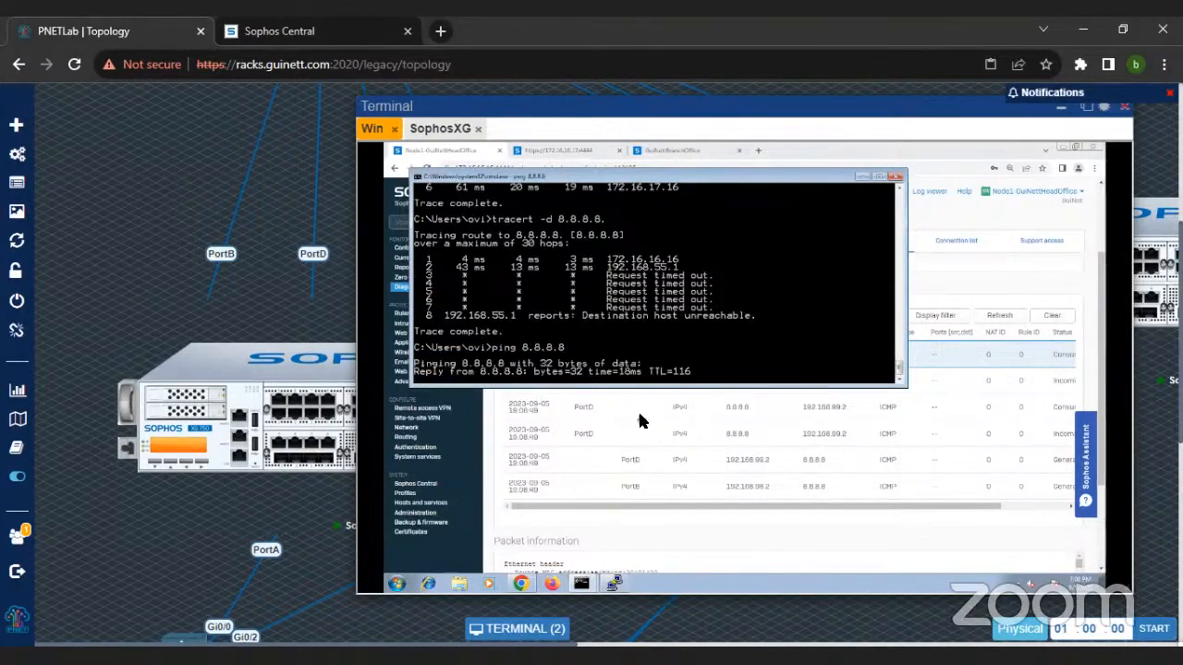
Step: Refresh the captured packets and examine their interfaces, NAT IDs and rule IDs
{"action": "left_click", "coordinate": [999, 315]}
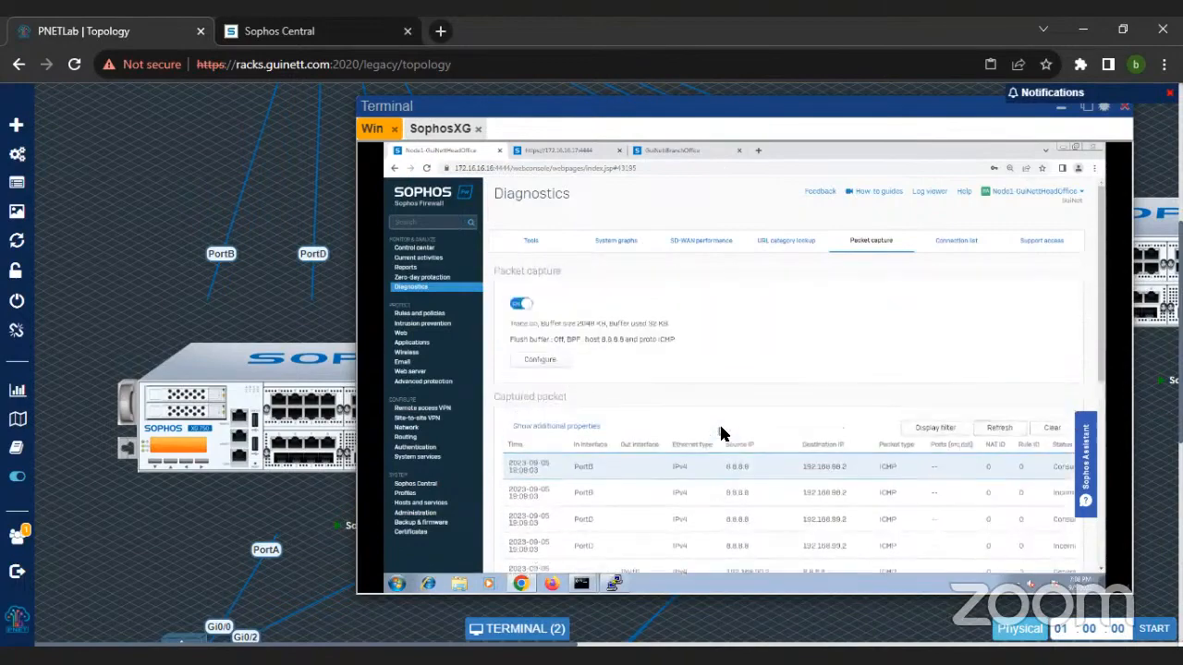
{"action": "scroll", "coordinate": [722, 433], "scroll_direction": "down", "scroll_amount": 5}
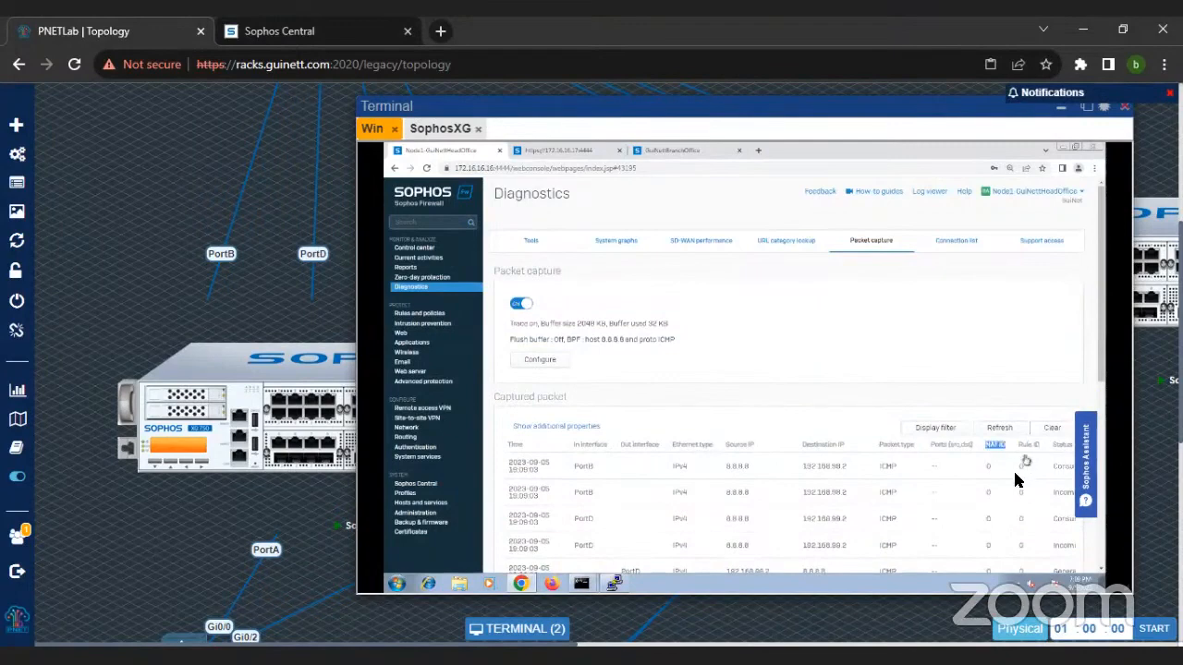
{"action": "scroll", "coordinate": [1005, 496], "scroll_direction": "down", "scroll_amount": 5}
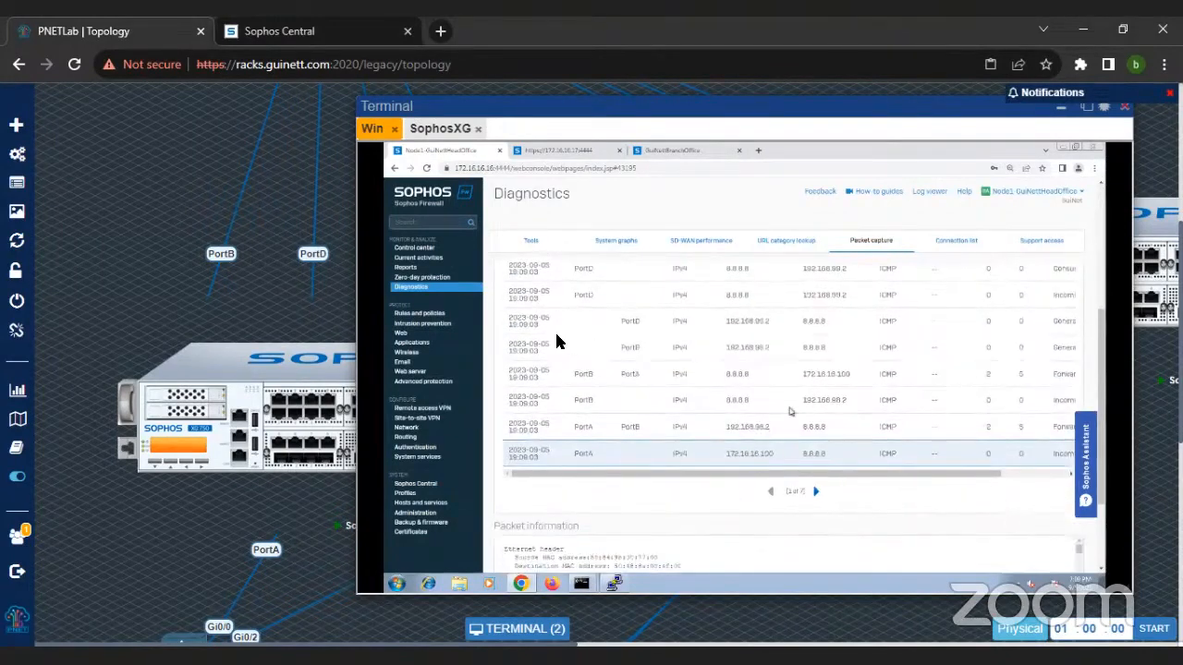
Step: Open the #Default_Network_Policy firewall rule and review its source, destination, NAT and security settings
{"action": "left_click", "coordinate": [439, 316]}
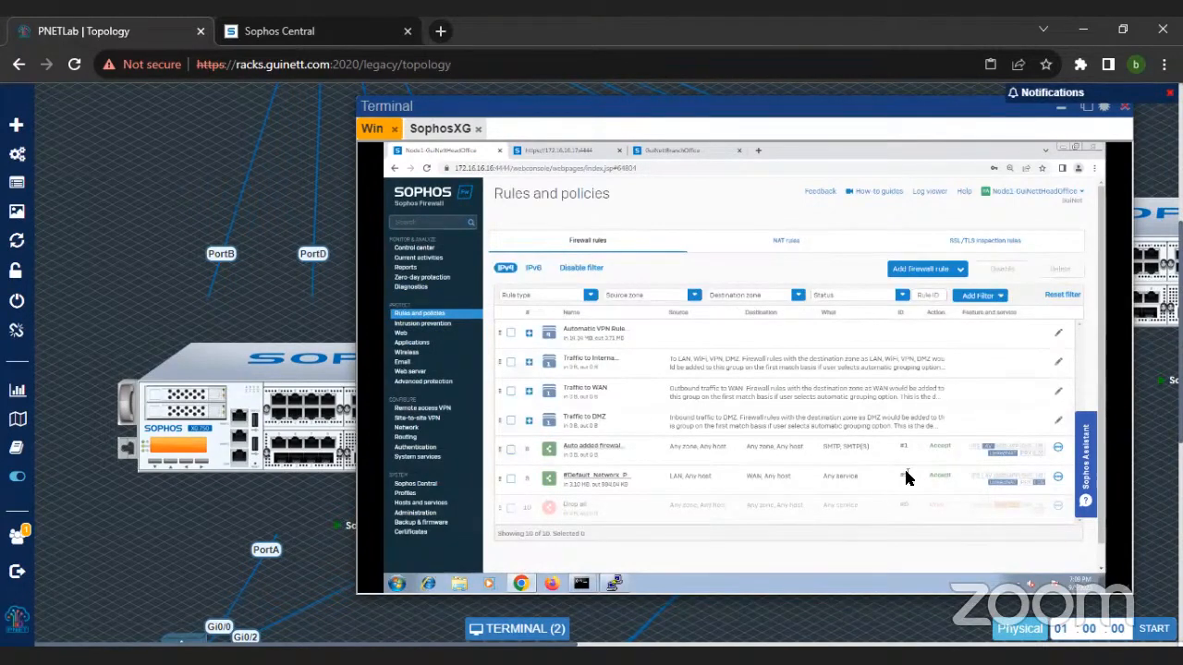
{"action": "left_click", "coordinate": [611, 477]}
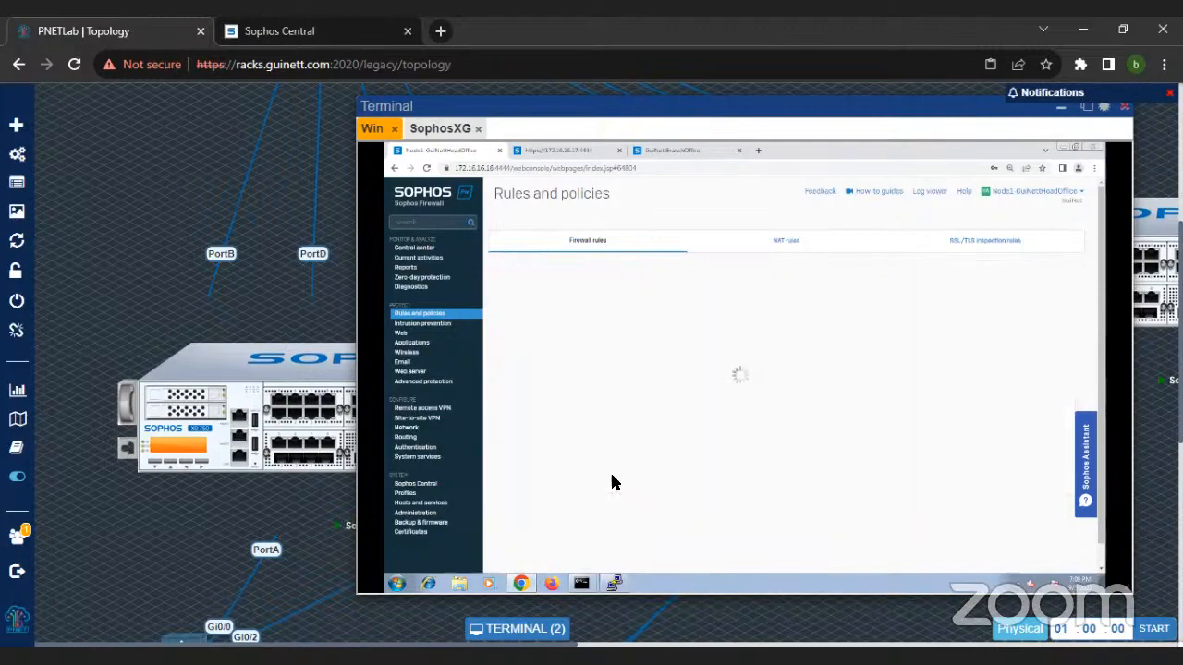
{"action": "scroll", "coordinate": [764, 406], "scroll_direction": "down", "scroll_amount": 10}
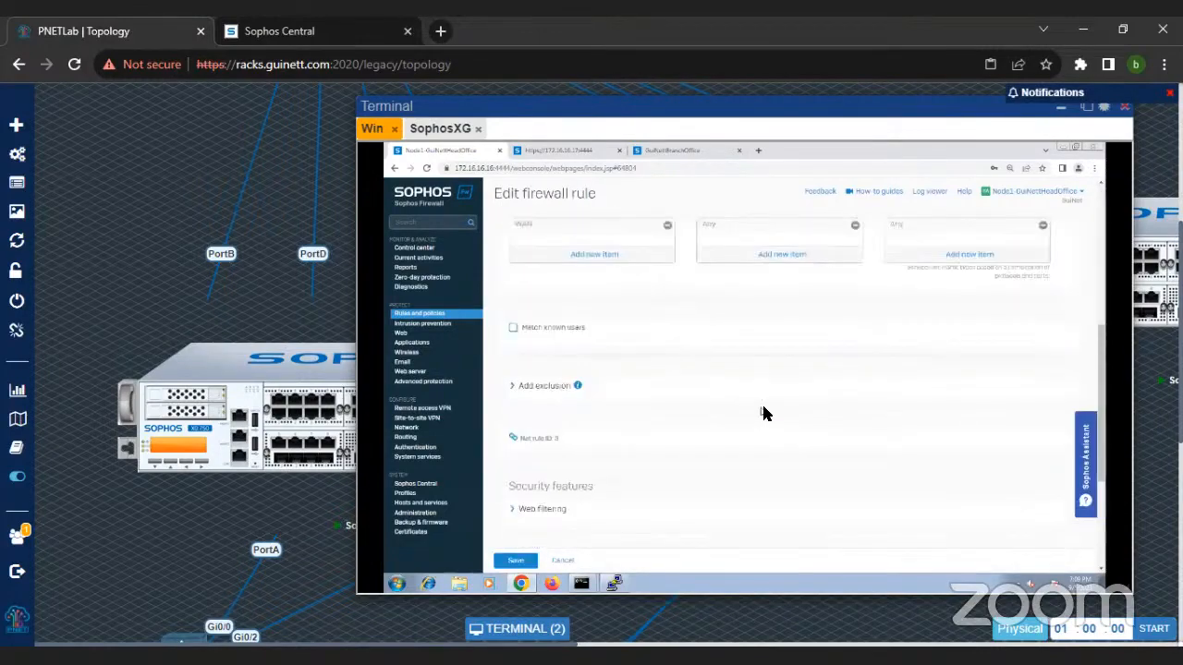
{"action": "scroll", "coordinate": [764, 416], "scroll_direction": "up", "scroll_amount": 10}
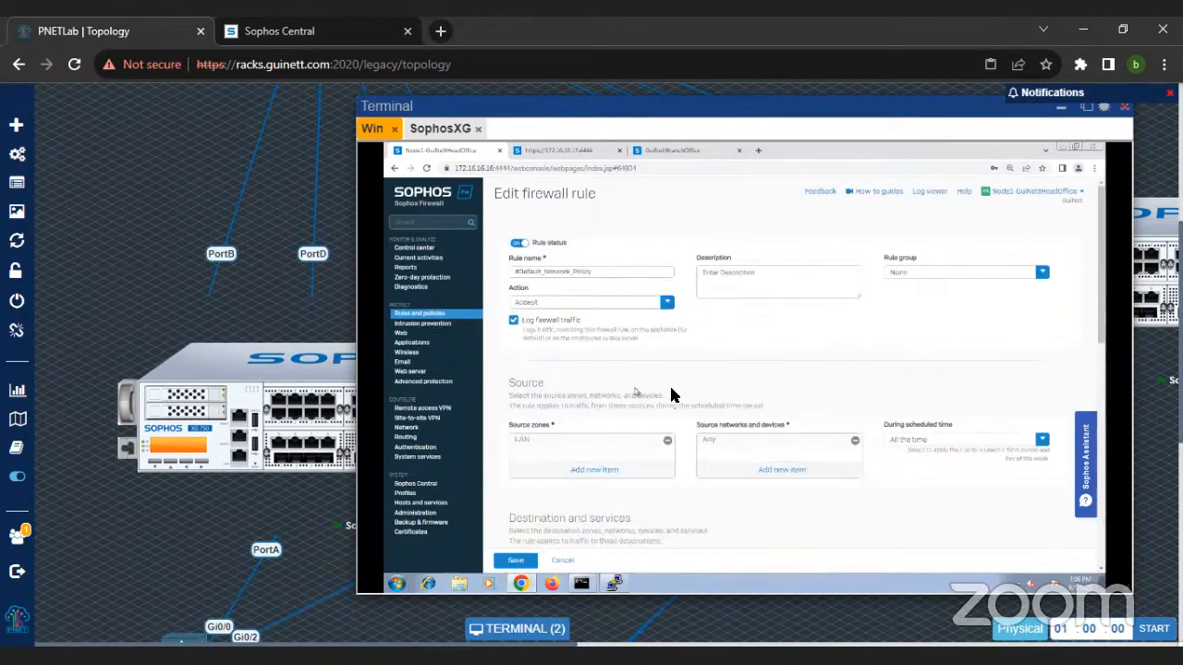
{"action": "scroll", "coordinate": [680, 395], "scroll_direction": "down", "scroll_amount": 3}
{"action": "scroll", "coordinate": [699, 409], "scroll_direction": "down", "scroll_amount": 2}
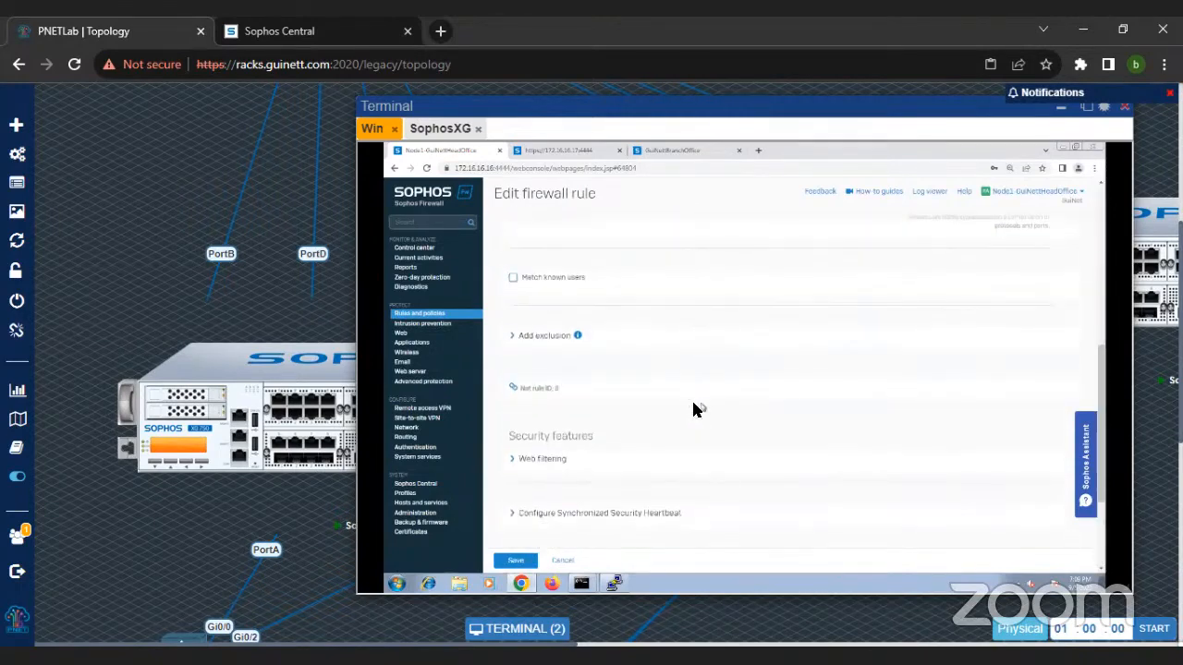
{"action": "scroll", "coordinate": [693, 409], "scroll_direction": "down", "scroll_amount": 2}
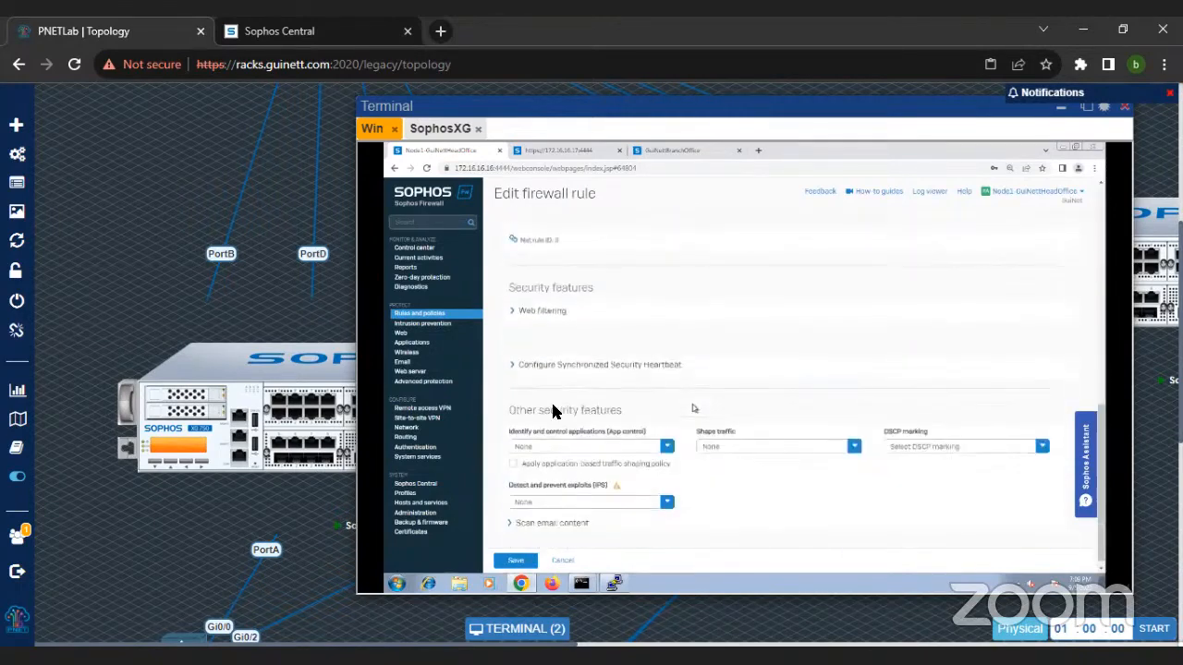
Step: Examine the web policy and application control choices in the rule's security features without selecting any
{"action": "left_click", "coordinate": [513, 314]}
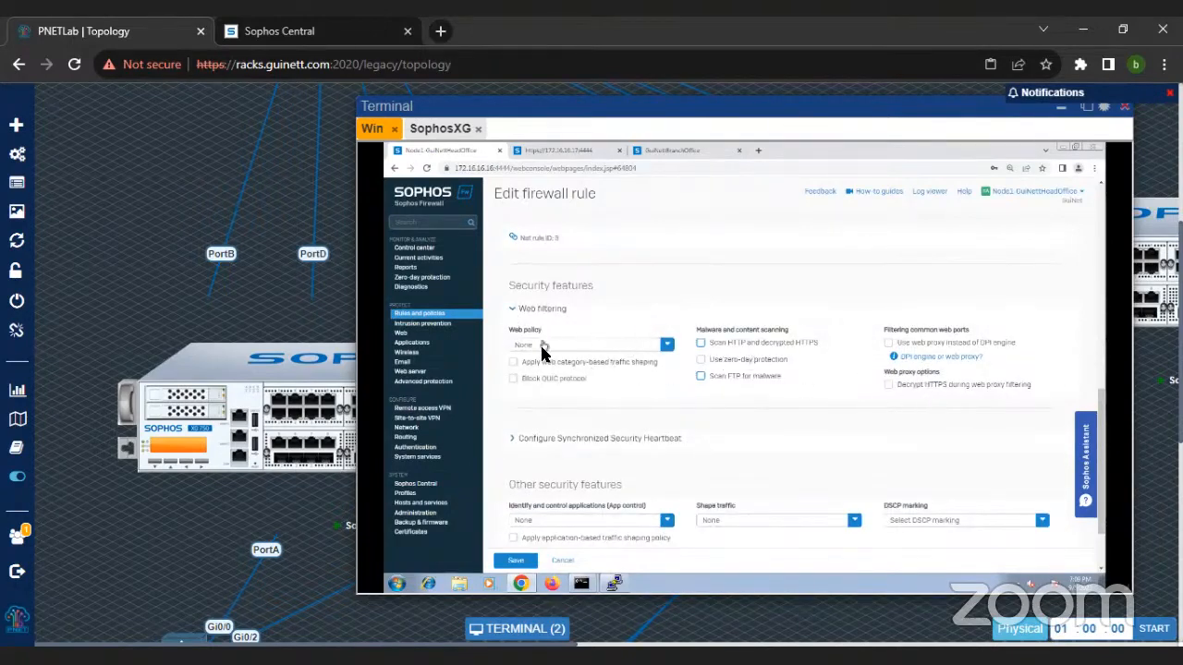
{"action": "left_click", "coordinate": [546, 351]}
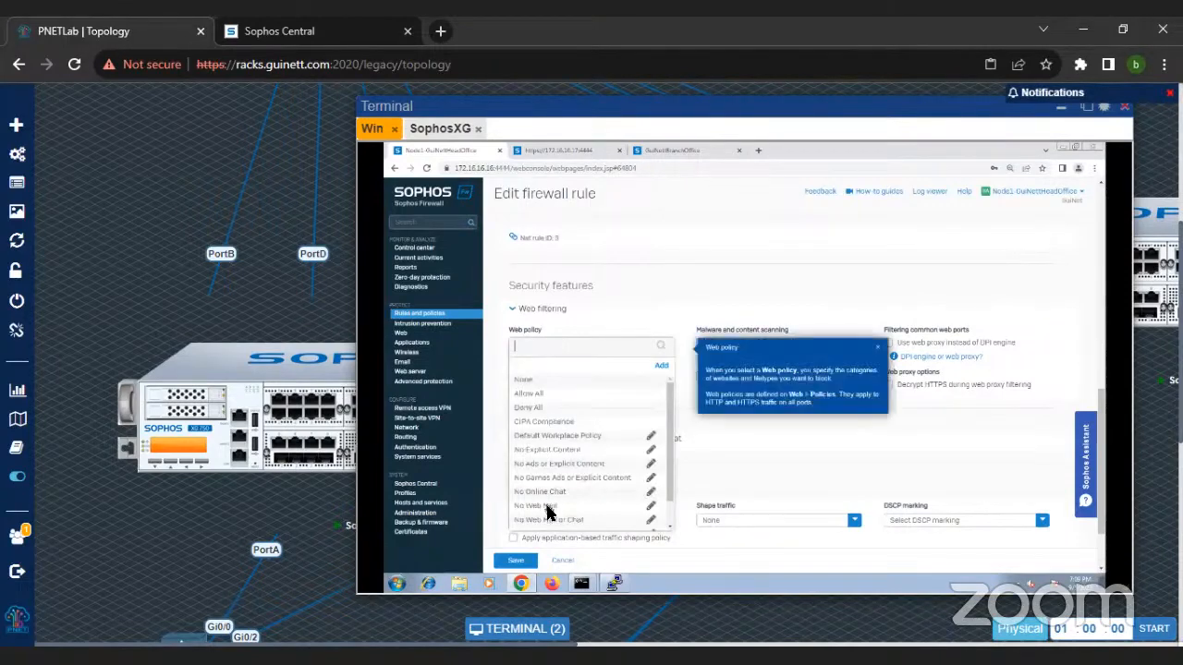
{"action": "scroll", "coordinate": [745, 479], "scroll_direction": "down", "scroll_amount": 2}
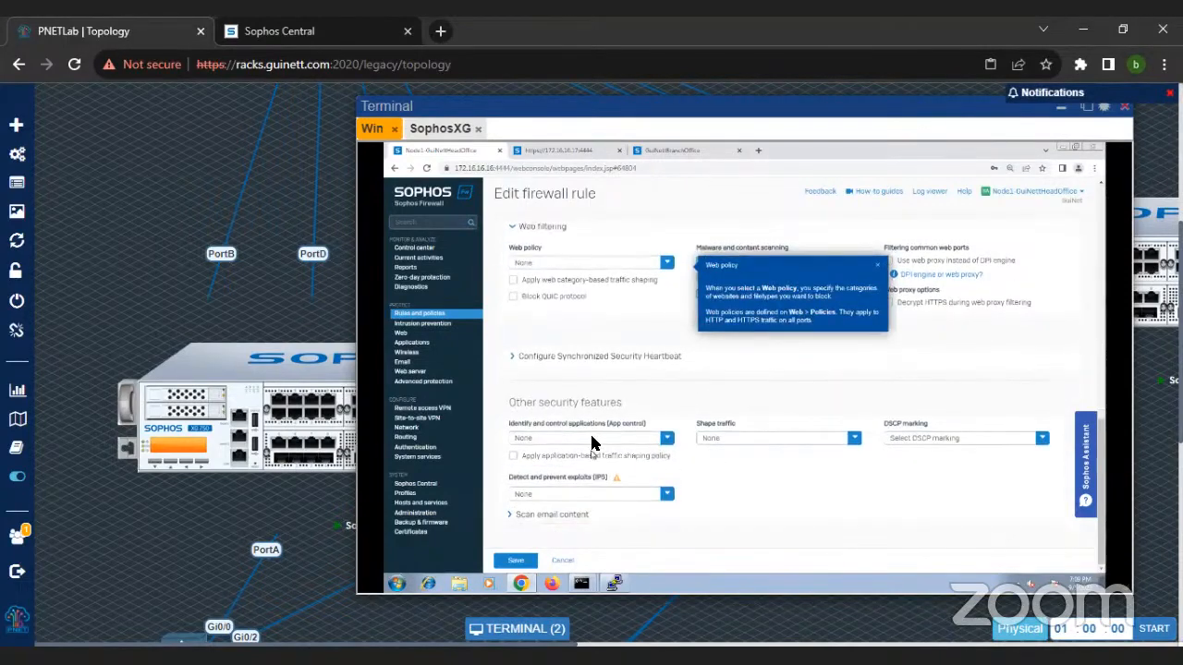
{"action": "left_click", "coordinate": [589, 432]}
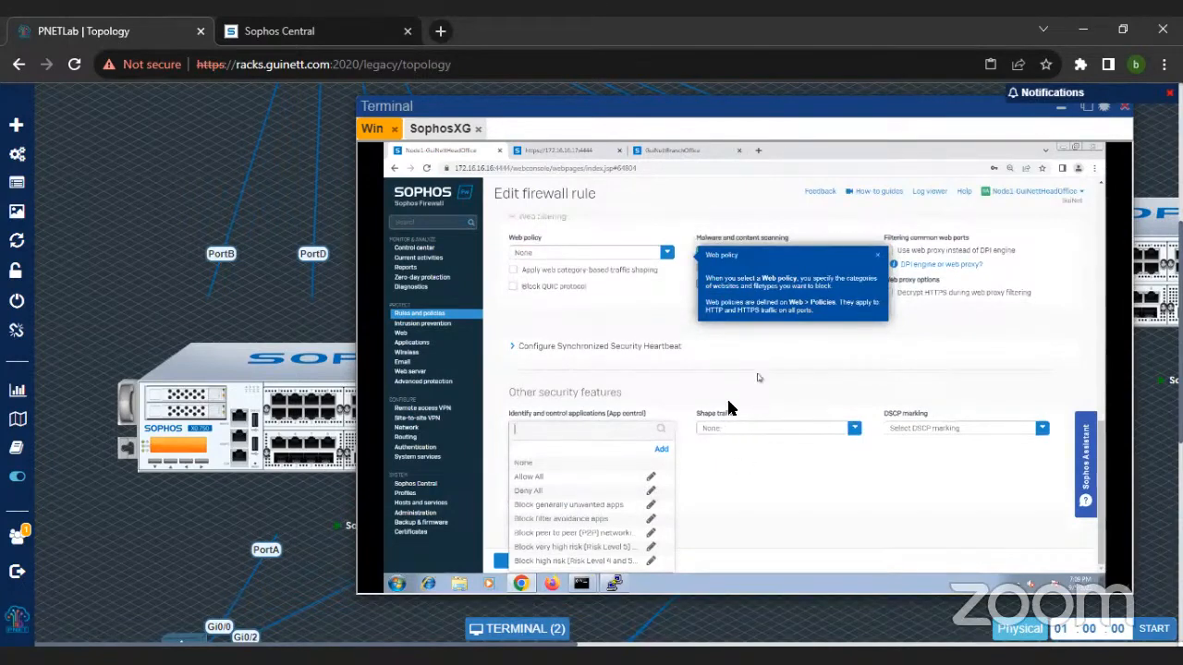
{"action": "scroll", "coordinate": [721, 443], "scroll_direction": "up", "scroll_amount": 1}
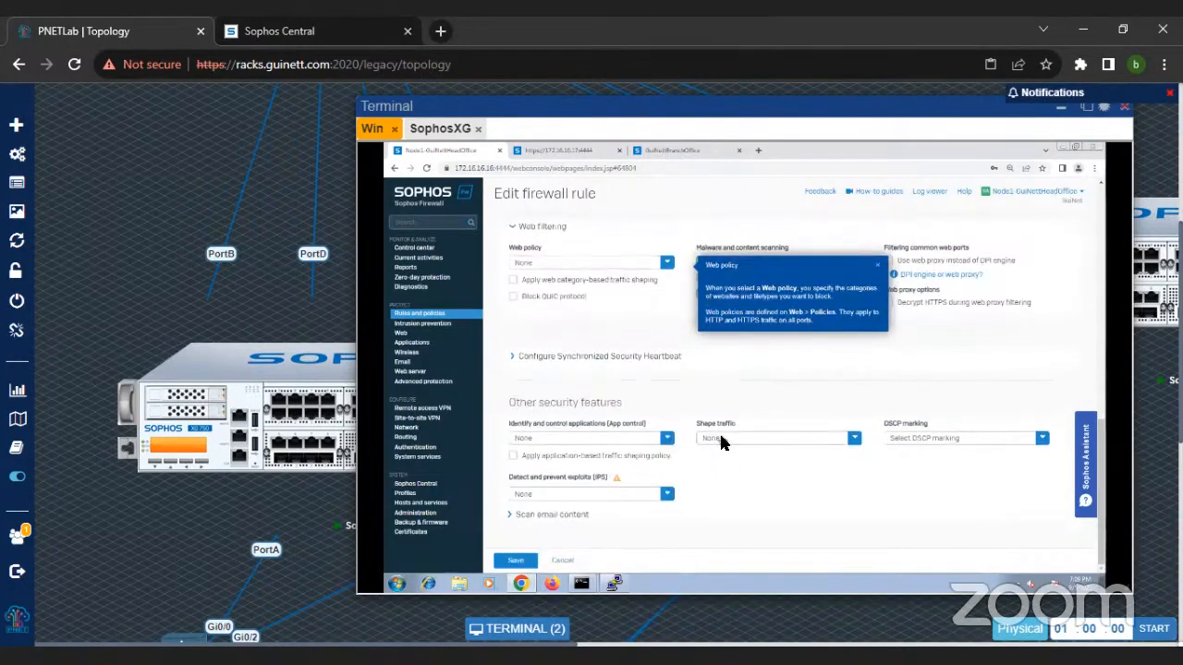
{"action": "scroll", "coordinate": [753, 388], "scroll_direction": "up", "scroll_amount": 5}
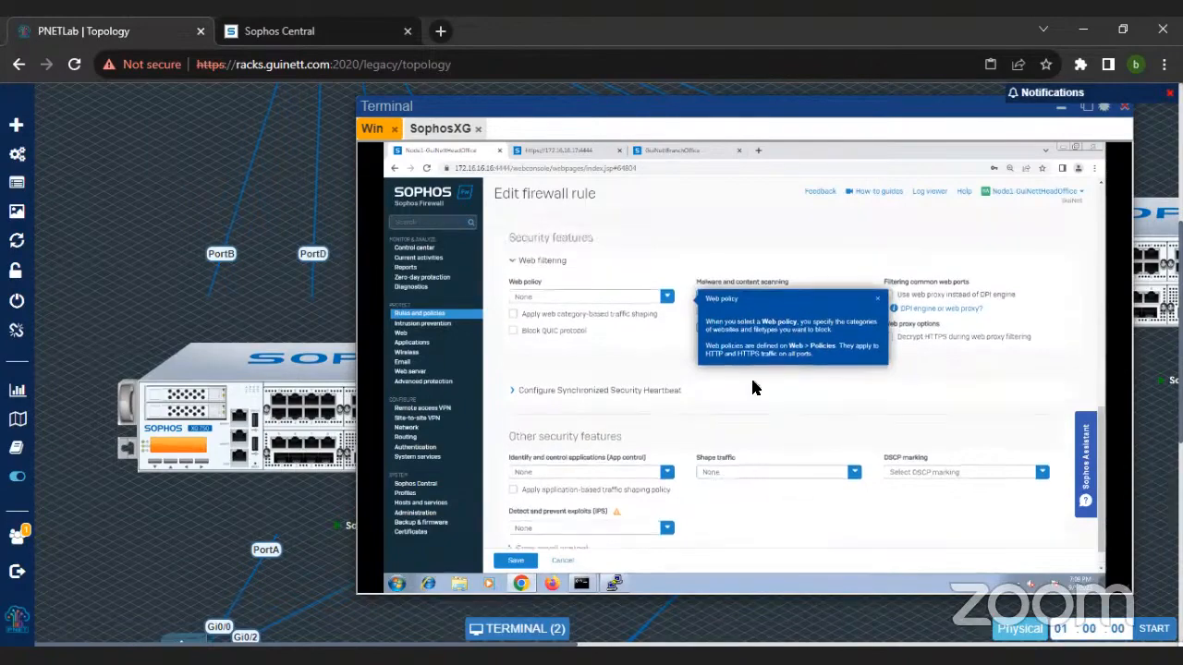
{"action": "scroll", "coordinate": [753, 388], "scroll_direction": "down", "scroll_amount": 3}
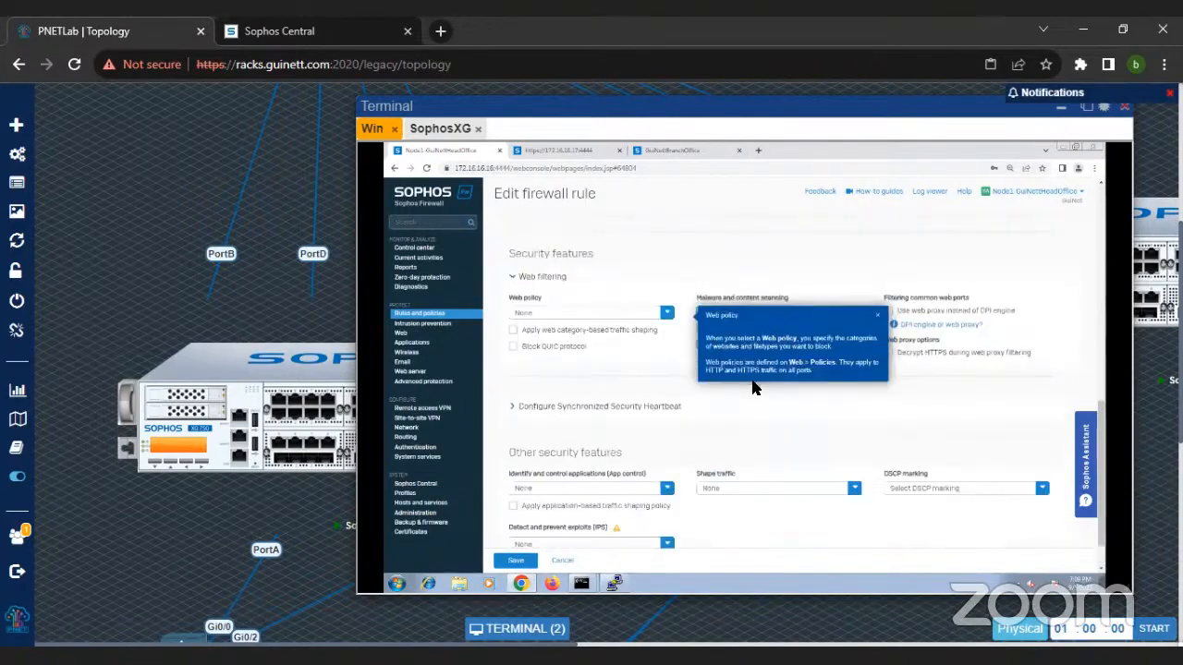
{"action": "scroll", "coordinate": [805, 448], "scroll_direction": "down", "scroll_amount": 1}
{"action": "scroll", "coordinate": [806, 448], "scroll_direction": "up", "scroll_amount": 1}
{"action": "scroll", "coordinate": [456, 325], "scroll_direction": "up", "scroll_amount": 2}
Step: Check the rule's ID in the firewall rules list, then reopen #Default_Network_Policy and review its settings
{"action": "left_click", "coordinate": [450, 315]}
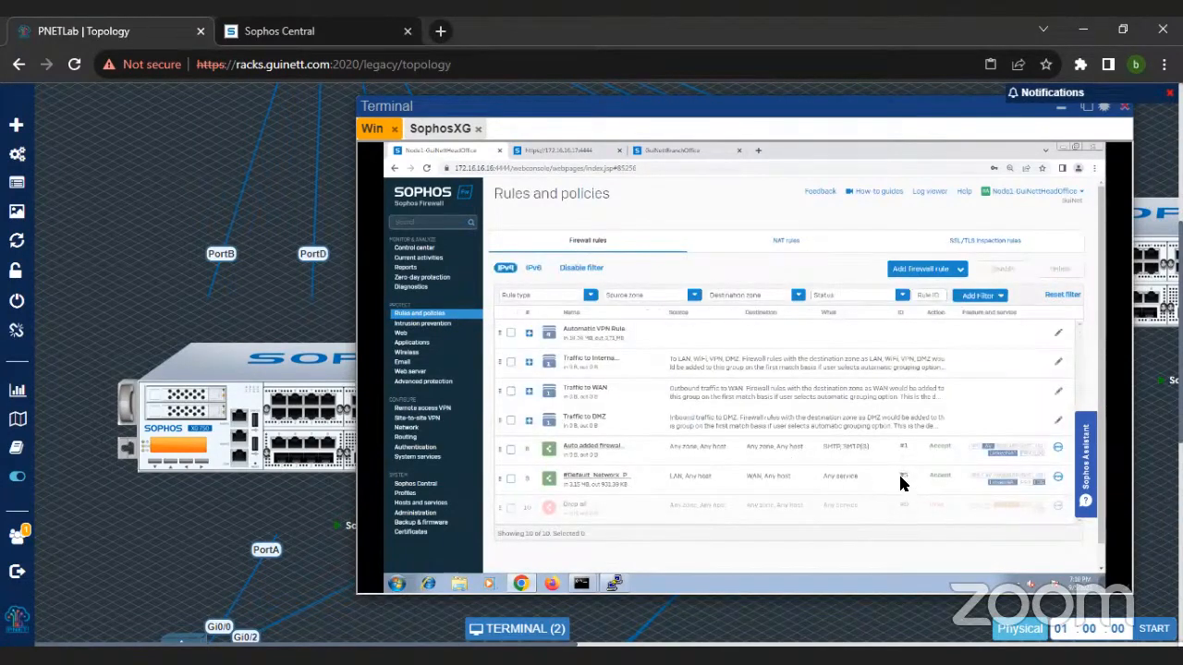
{"action": "left_click", "coordinate": [613, 475]}
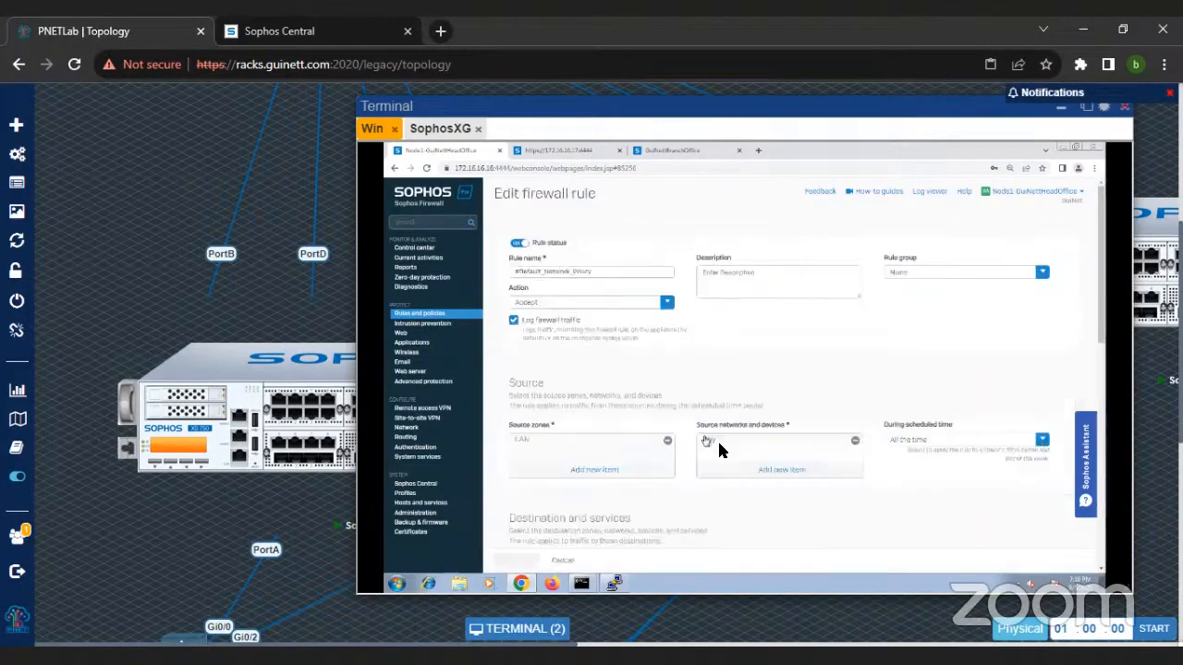
{"action": "scroll", "coordinate": [717, 439], "scroll_direction": "down", "scroll_amount": 10}
{"action": "scroll", "coordinate": [864, 503], "scroll_direction": "down", "scroll_amount": 1}
Step: Start a new IPv4 firewall rule from the firewall rules list and name it test
{"action": "left_click", "coordinate": [428, 318]}
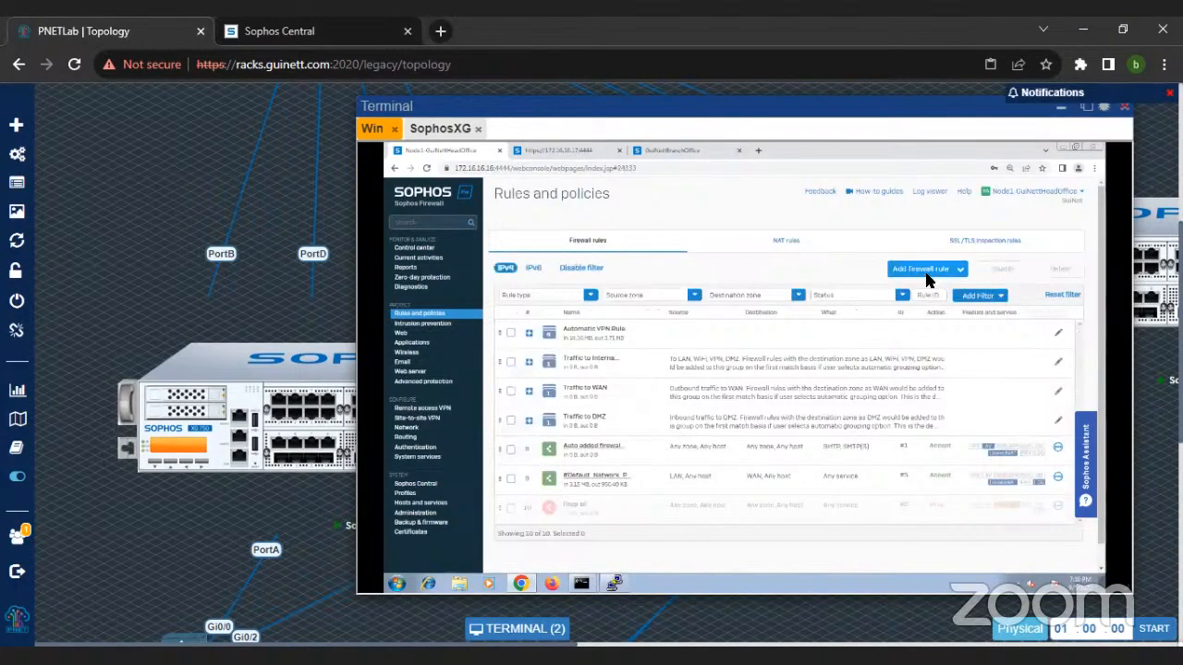
{"action": "left_click", "coordinate": [928, 280]}
{"action": "left_click", "coordinate": [871, 299]}
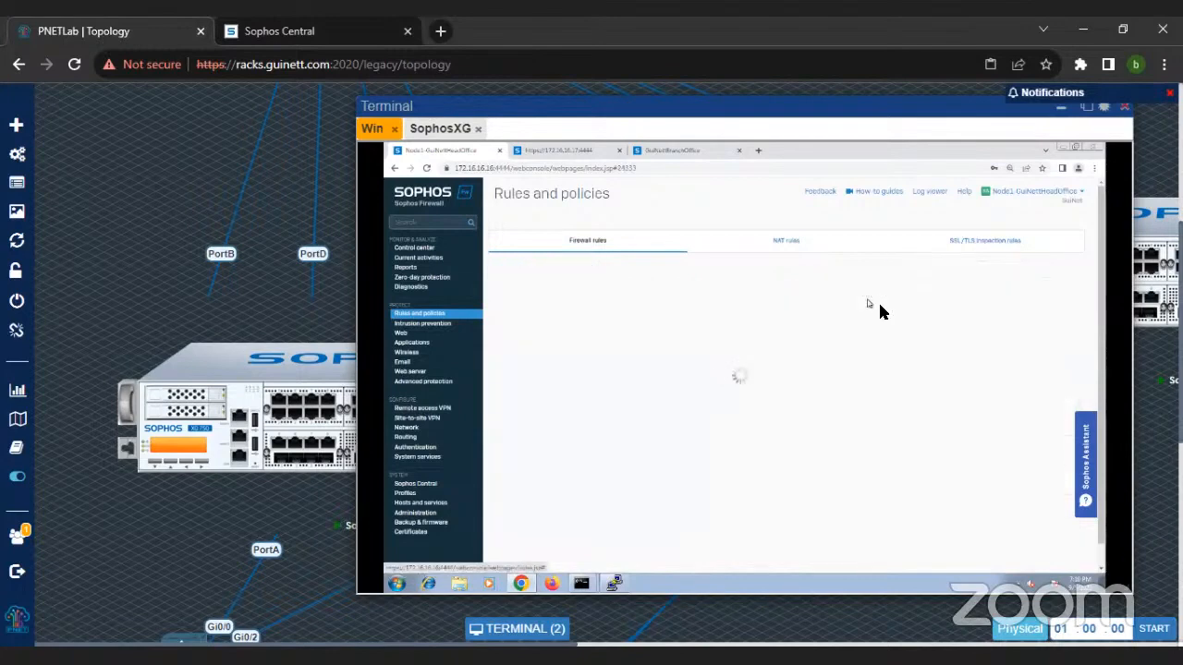
{"action": "left_click", "coordinate": [567, 271]}
{"action": "type", "text": "test"}
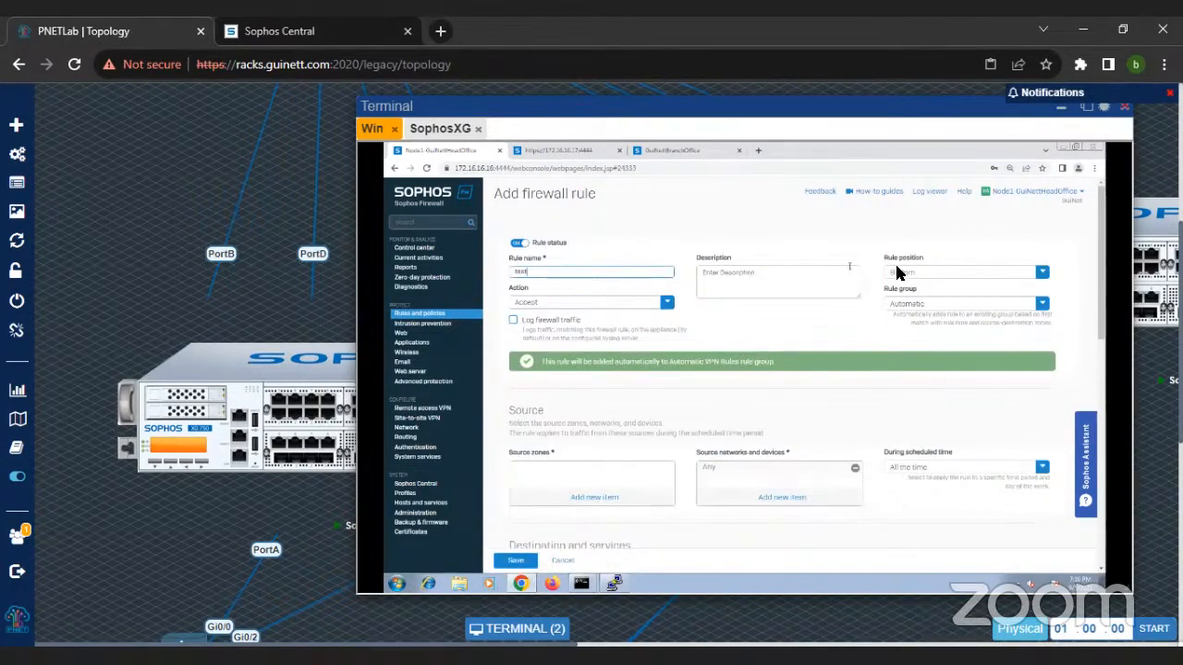
Step: Place the test rule at the Top with rule group None and enable logging of firewall traffic
{"action": "left_click", "coordinate": [896, 270]}
{"action": "left_click", "coordinate": [892, 292]}
{"action": "left_click", "coordinate": [894, 304]}
{"action": "left_click", "coordinate": [906, 336]}
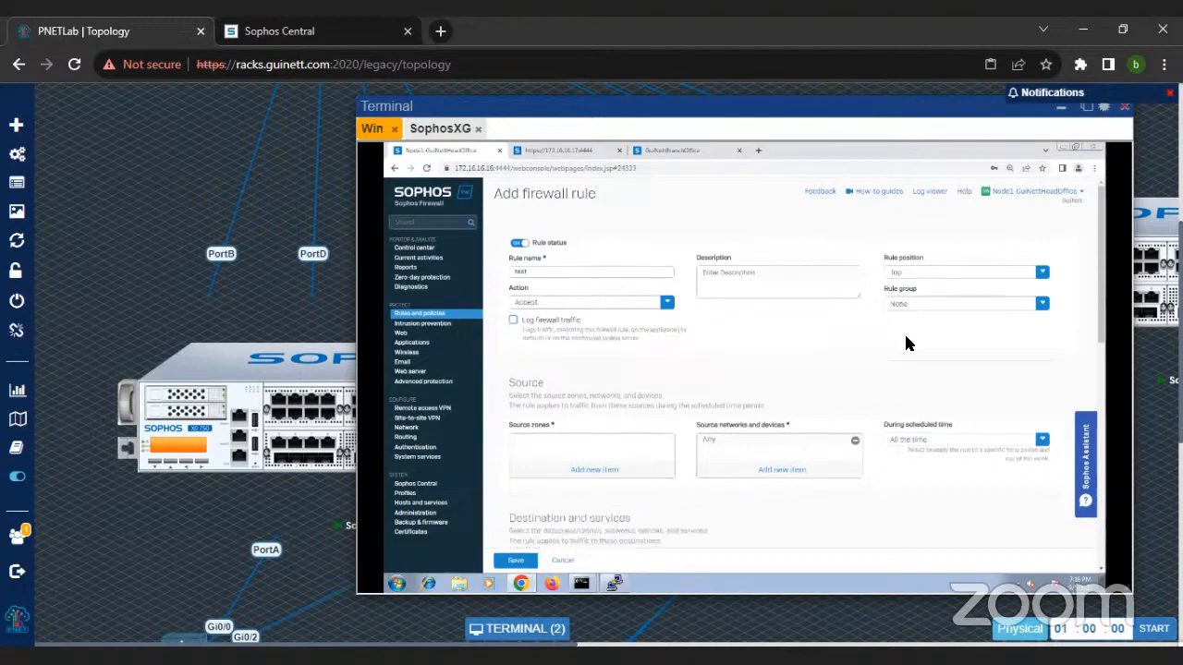
{"action": "left_click", "coordinate": [513, 321]}
Step: Set the test rule's source zone to LAN and its destination zone to WAN
{"action": "scroll", "coordinate": [658, 427], "scroll_direction": "down", "scroll_amount": 1}
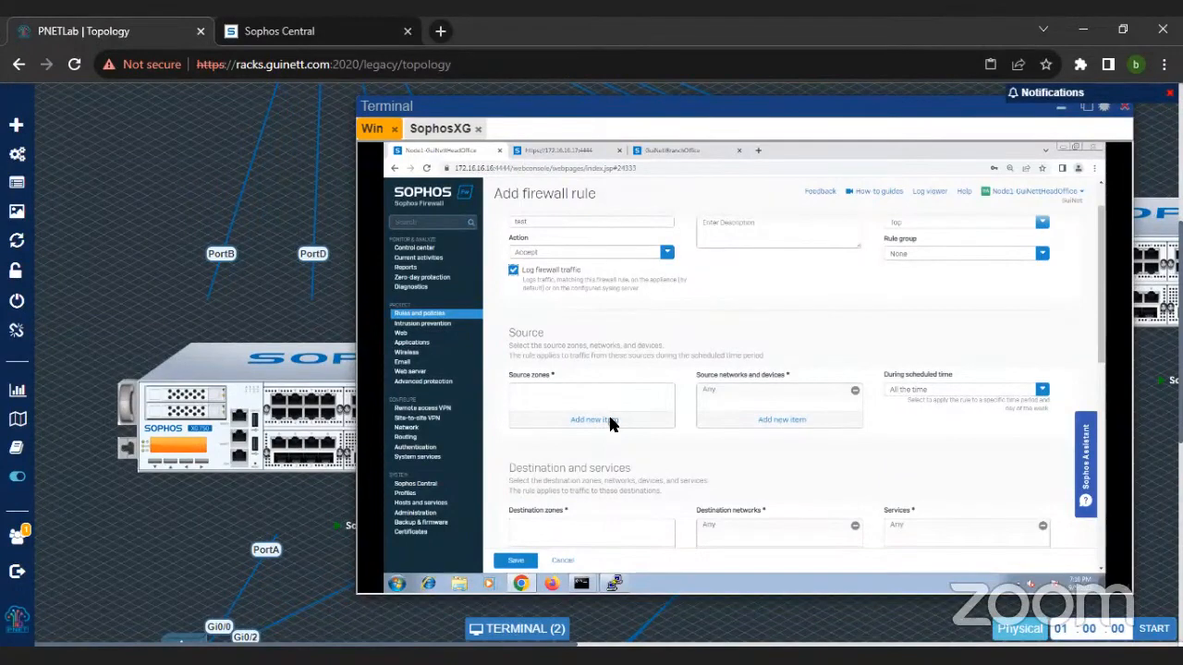
{"action": "left_click", "coordinate": [610, 421]}
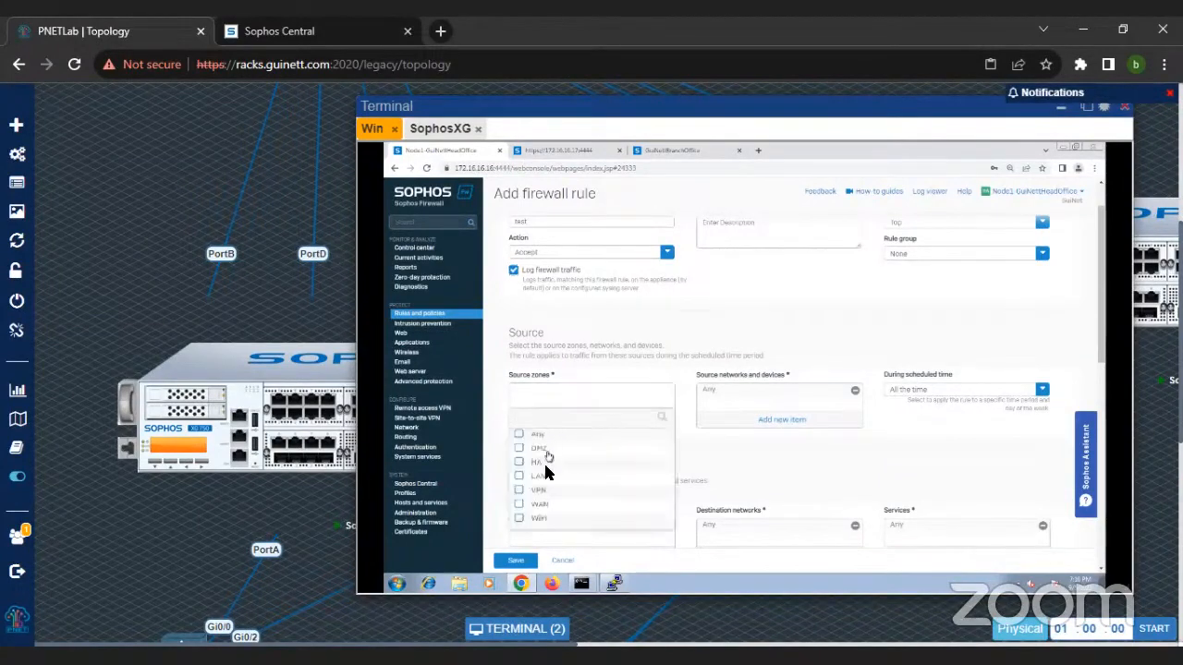
{"action": "left_click", "coordinate": [545, 477]}
{"action": "left_click", "coordinate": [572, 540]}
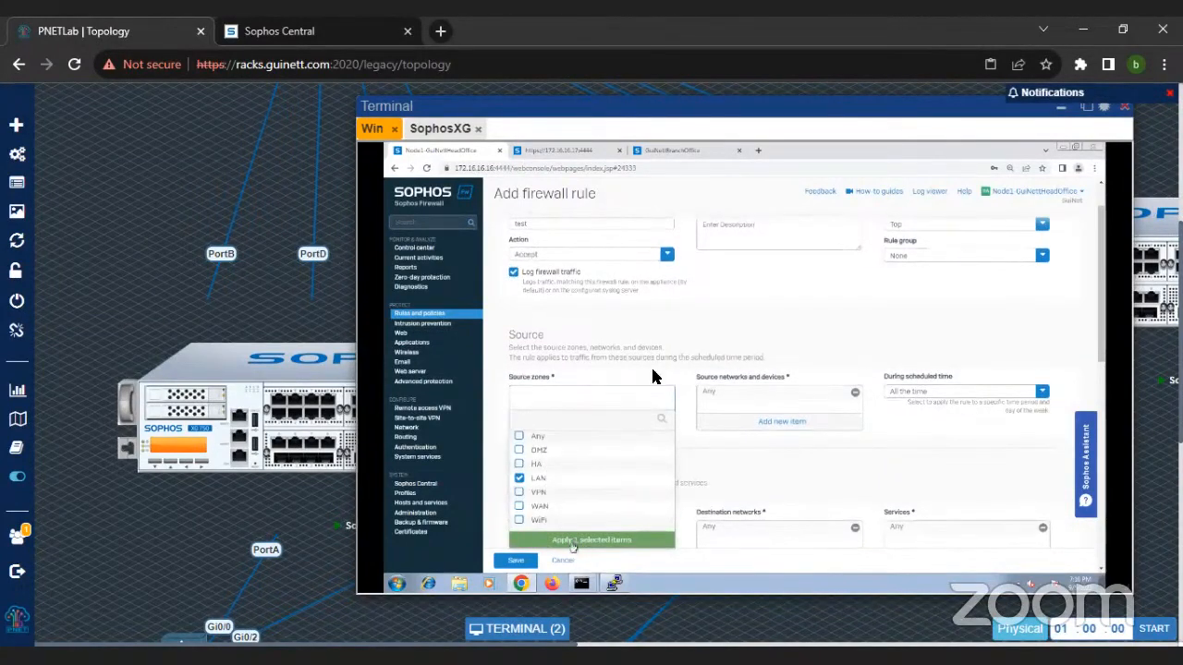
{"action": "scroll", "coordinate": [720, 351], "scroll_direction": "down", "scroll_amount": 3}
{"action": "left_click", "coordinate": [593, 356]}
{"action": "left_click", "coordinate": [541, 440]}
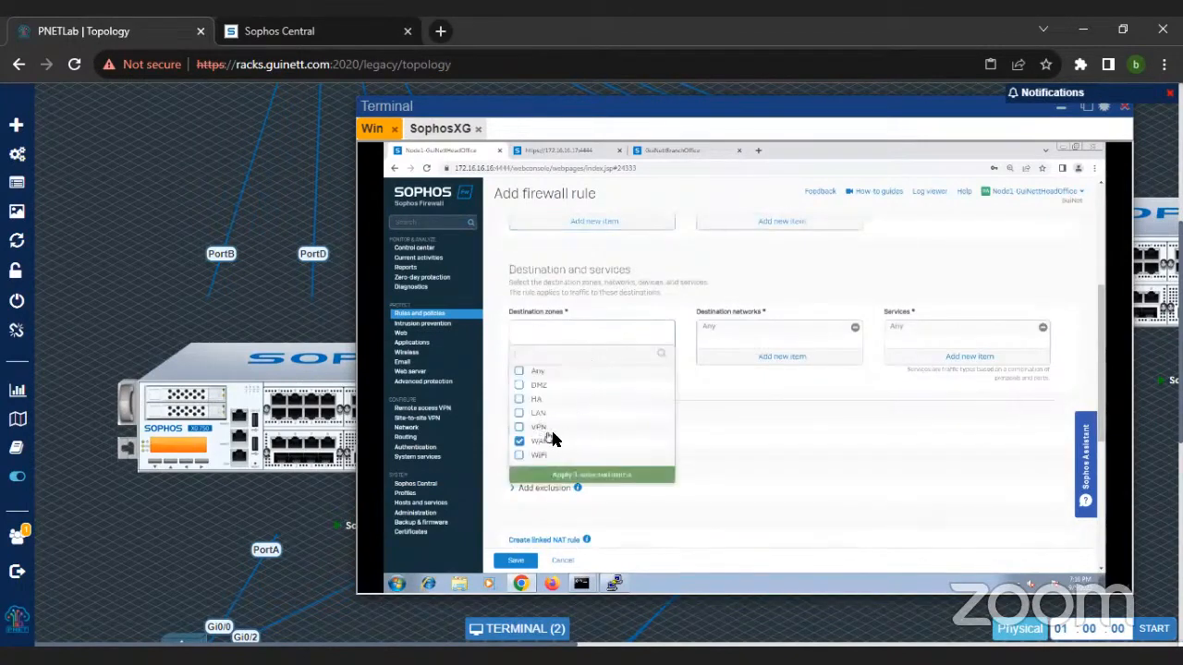
{"action": "left_click", "coordinate": [591, 473]}
Step: Create an IP host named 172.16.16.100 with the same address as the rule's source network, and save the test rule
{"action": "scroll", "coordinate": [712, 443], "scroll_direction": "up", "scroll_amount": 3}
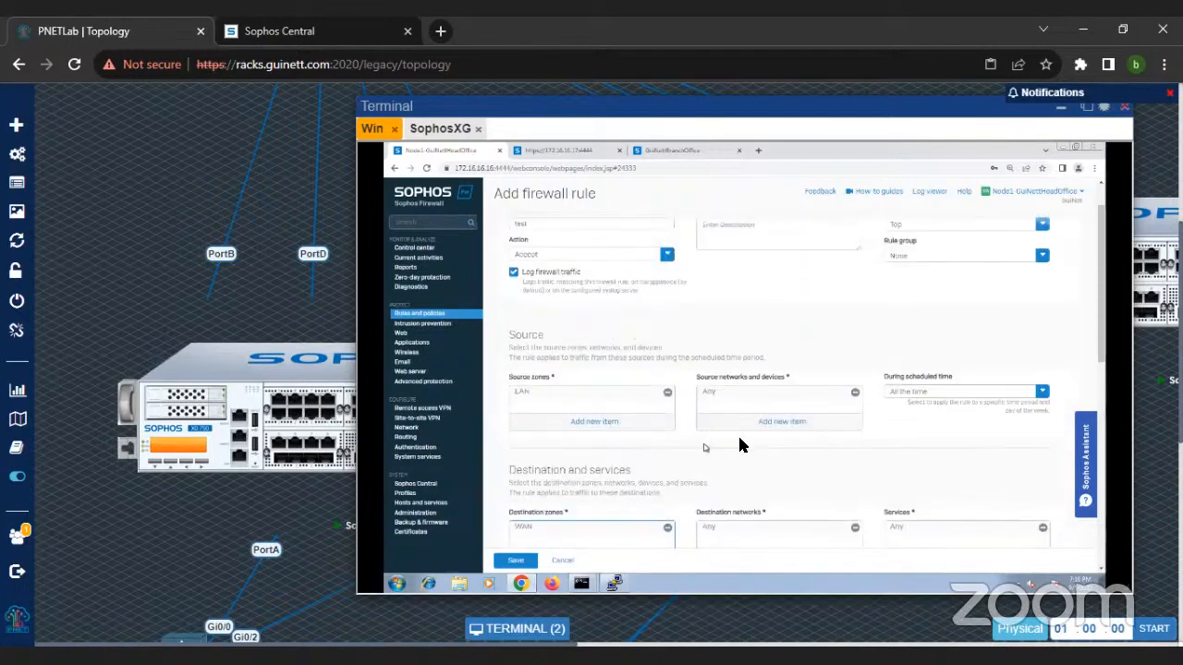
{"action": "left_click", "coordinate": [779, 423]}
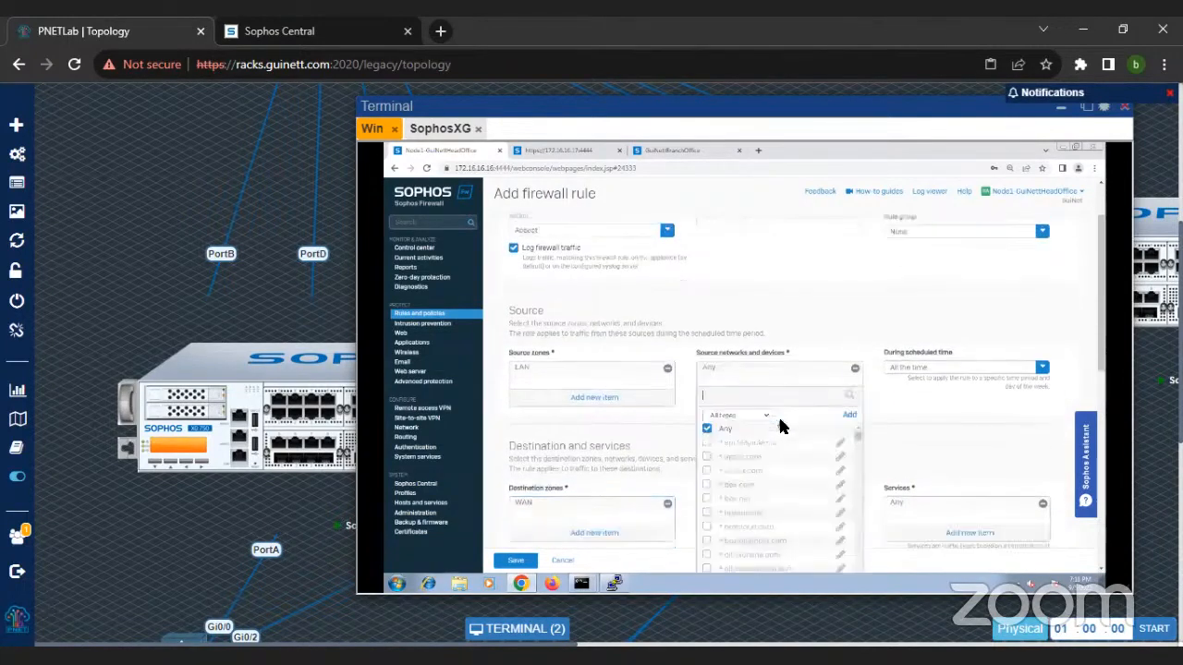
{"action": "left_click", "coordinate": [848, 355]}
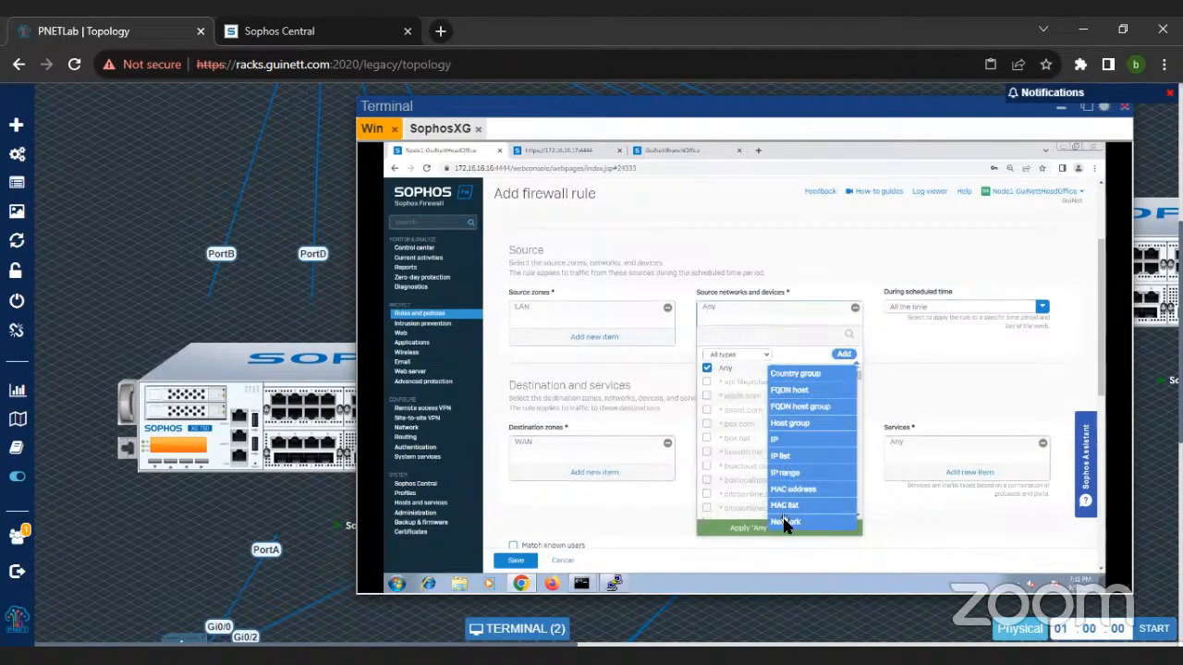
{"action": "left_click", "coordinate": [776, 439]}
{"action": "type", "text": "172.16.16"}
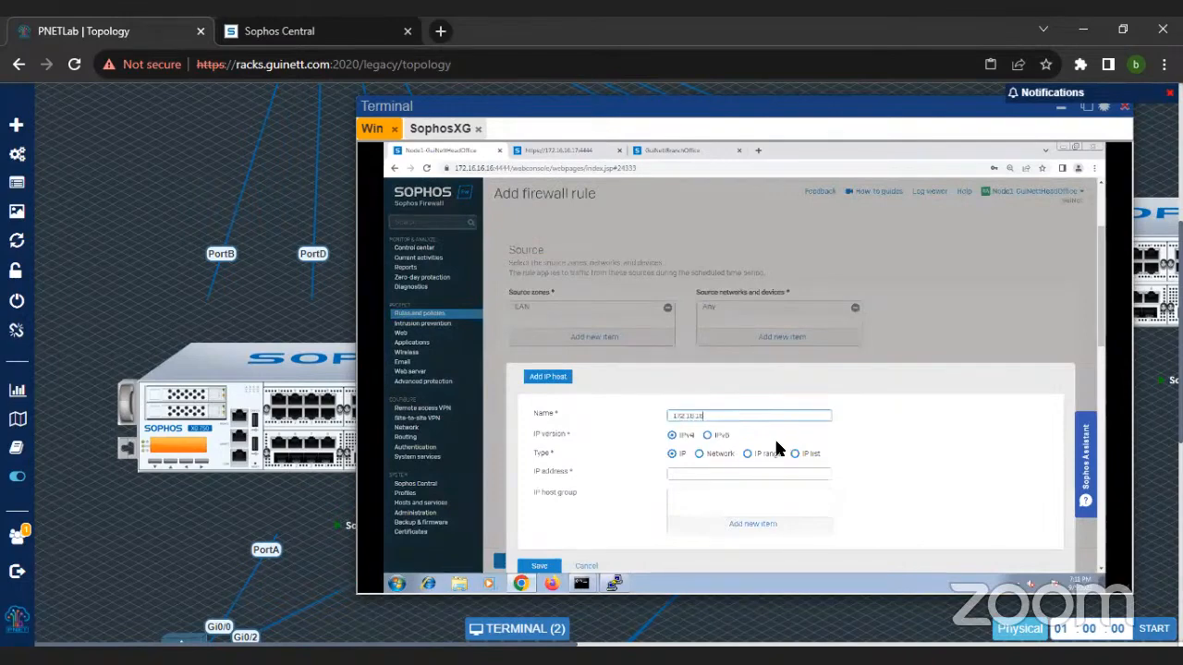
{"action": "type", "text": ".100"}
{"action": "key", "text": "ctrl+a"}
{"action": "key", "text": "ctrl+c"}
{"action": "left_click", "coordinate": [691, 473]}
{"action": "key", "text": "ctrl+v"}
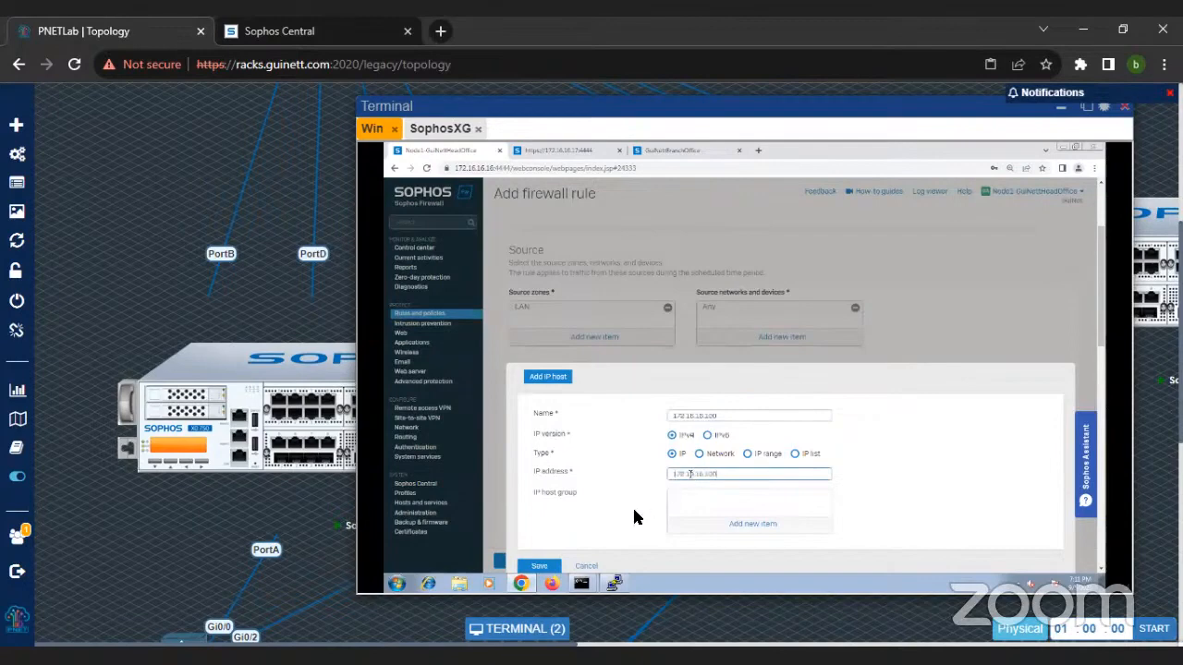
{"action": "left_click", "coordinate": [552, 566]}
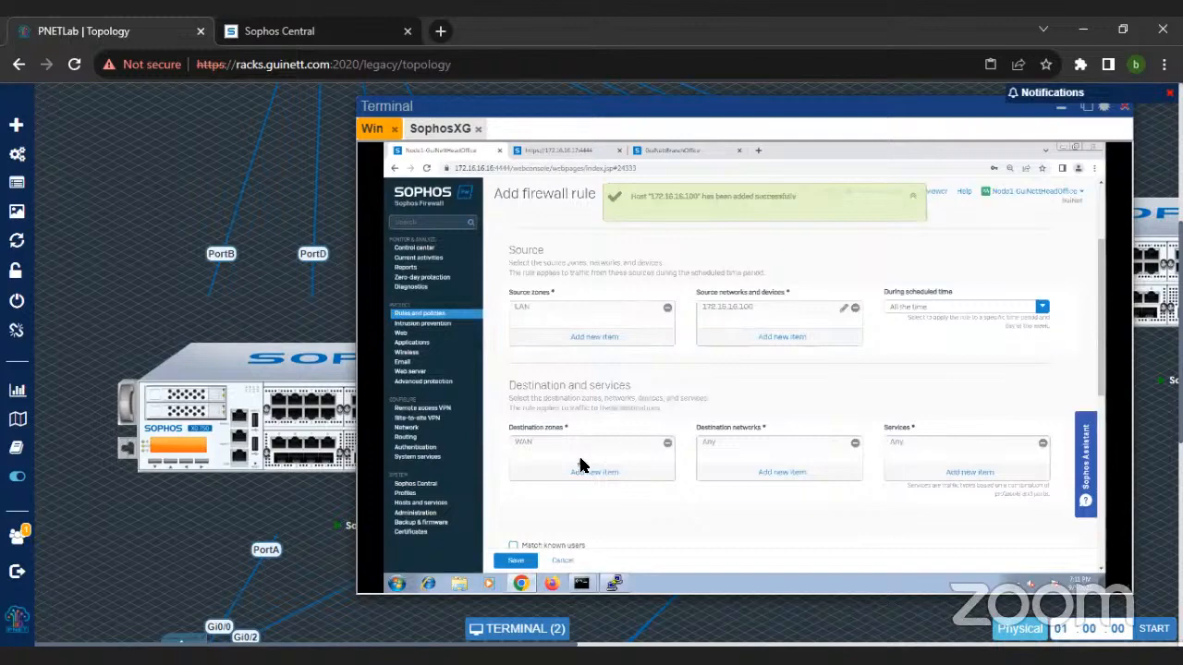
{"action": "scroll", "coordinate": [554, 517], "scroll_direction": "down", "scroll_amount": 5}
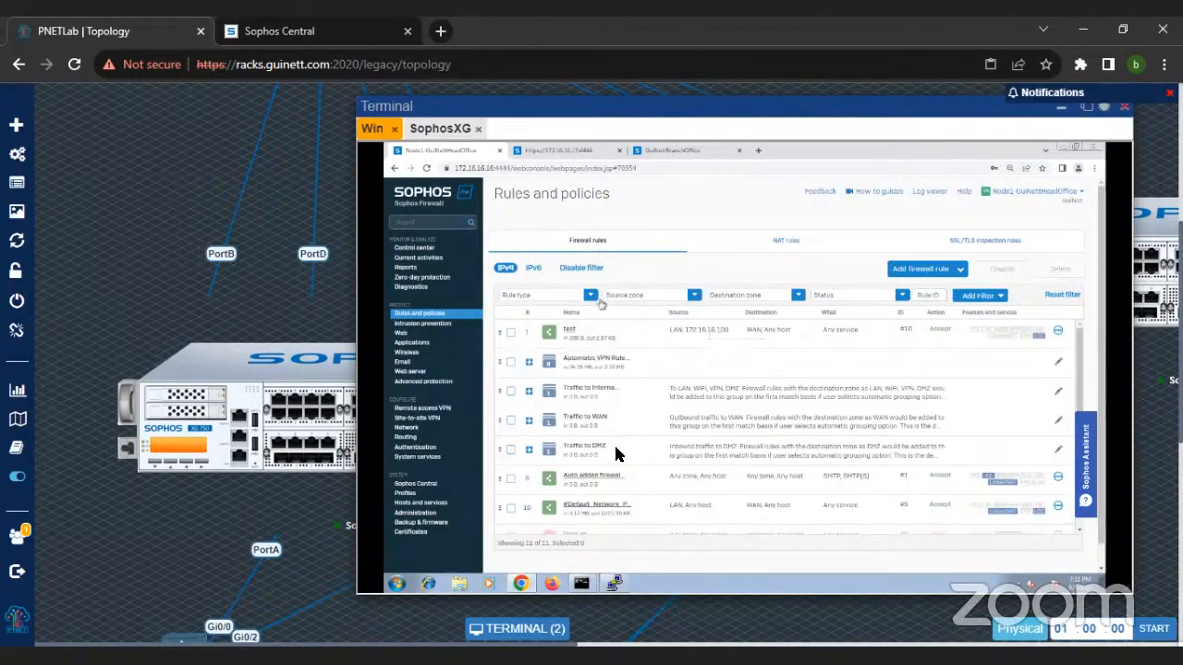
Step: Check the test rule's ID in the rules list, then restart the packet capture under Diagnostics by switching it off and on
{"action": "left_click", "coordinate": [908, 338]}
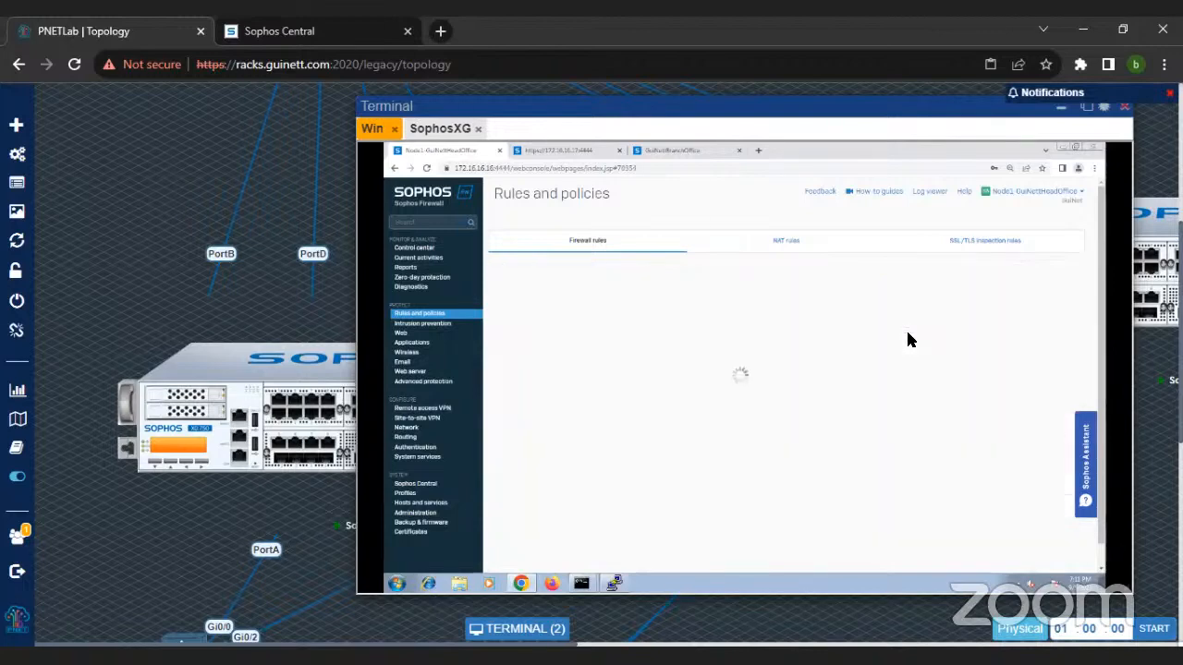
{"action": "left_click", "coordinate": [415, 287]}
{"action": "left_click", "coordinate": [874, 246]}
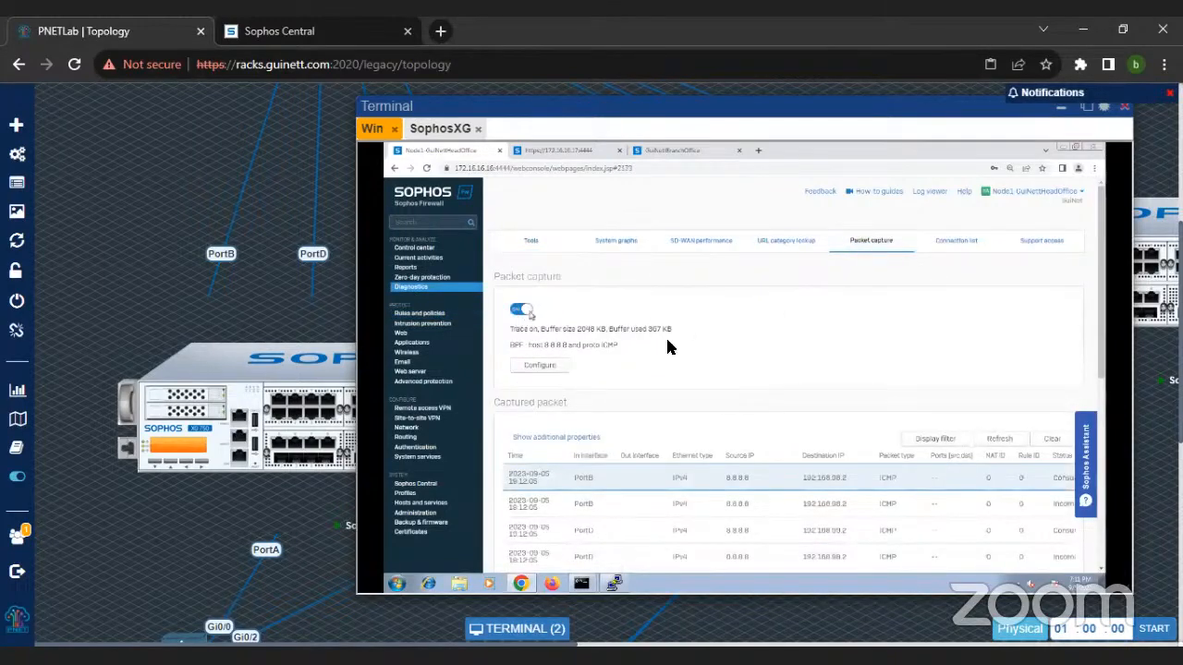
{"action": "left_click", "coordinate": [520, 309]}
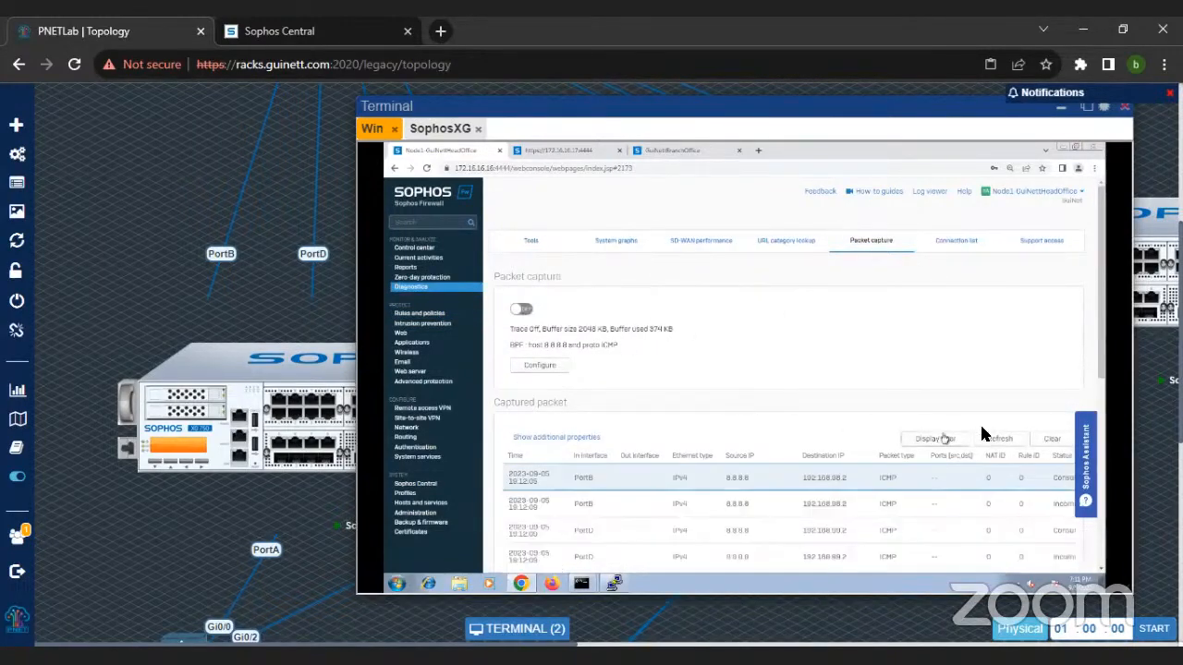
{"action": "left_click", "coordinate": [521, 310]}
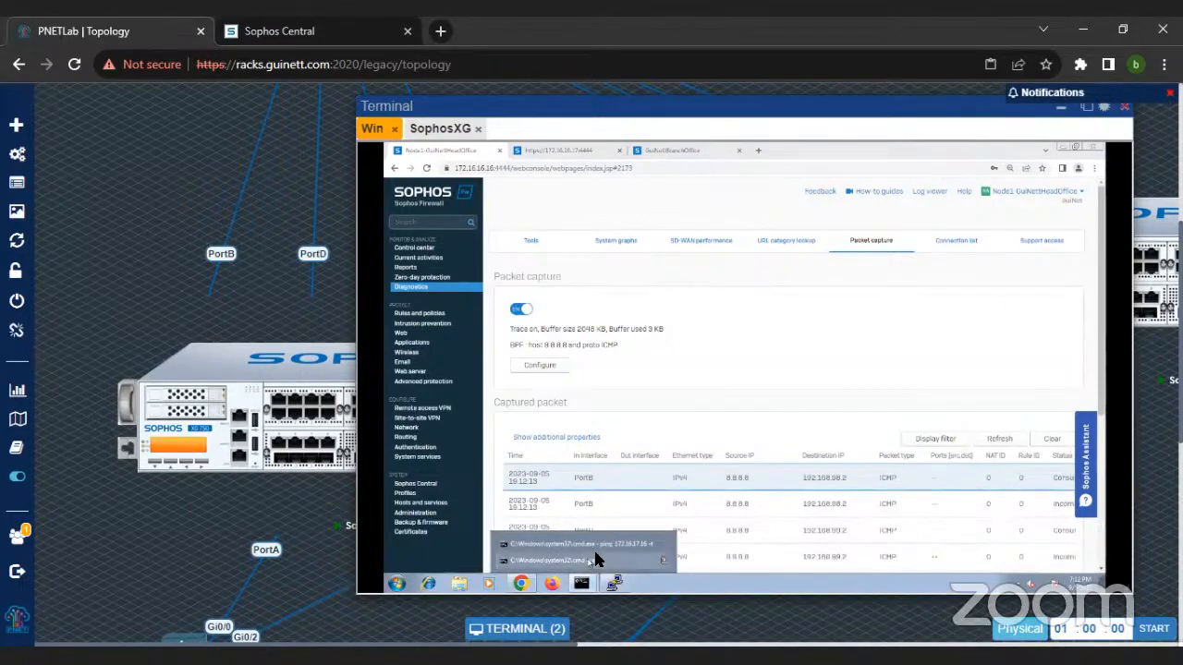
Step: Switch to the idle Command Prompt window and rerun ping 8.8.8.8
{"action": "left_click", "coordinate": [588, 561]}
{"action": "key", "text": "Up"}
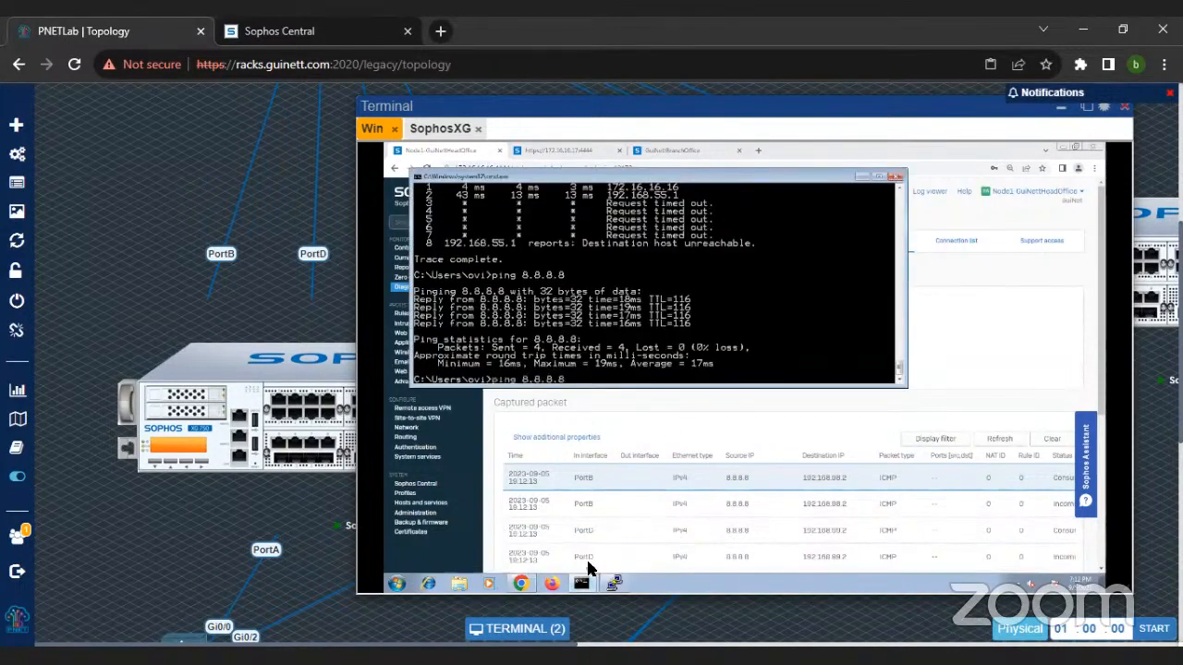
{"action": "key", "text": "Return"}
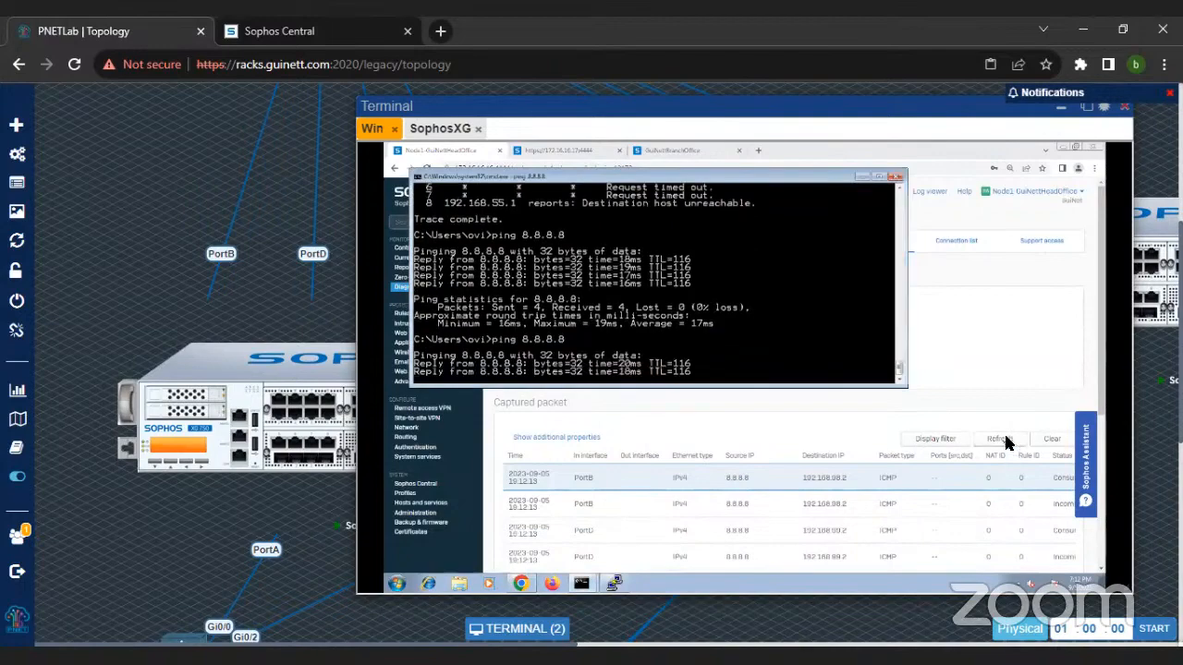
Step: Return to the packet capture, refresh the captured packets, and examine their NAT IDs and rule IDs
{"action": "left_click", "coordinate": [1005, 444]}
{"action": "scroll", "coordinate": [776, 331], "scroll_direction": "down", "scroll_amount": 5}
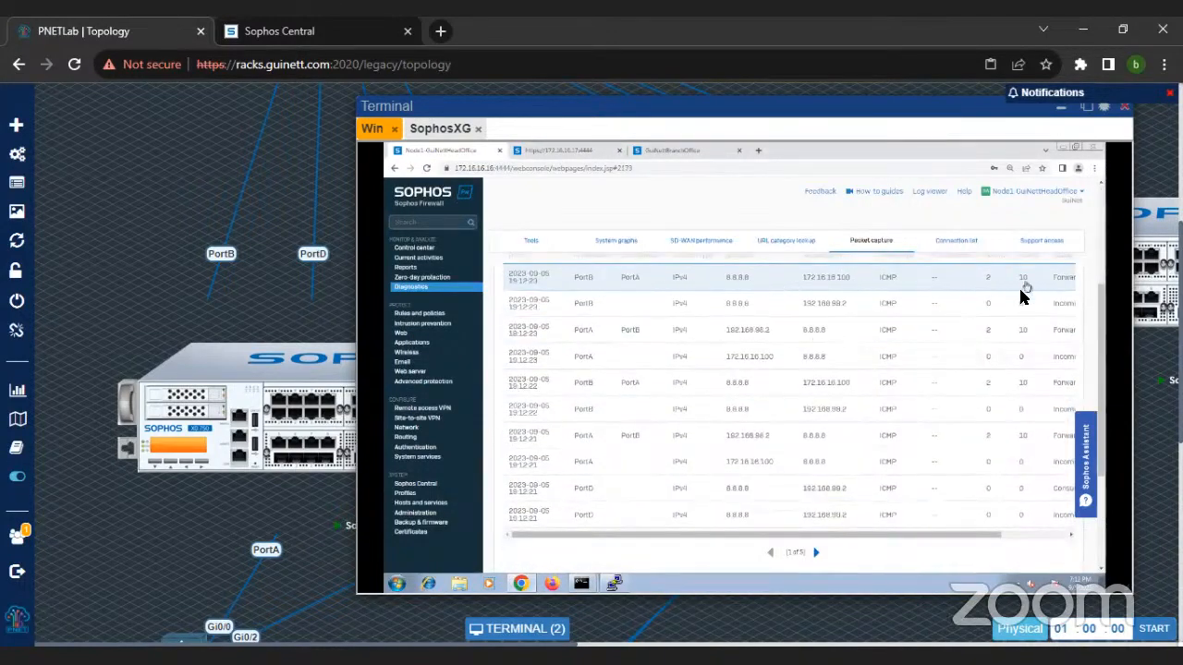
{"action": "scroll", "coordinate": [1022, 305], "scroll_direction": "up", "scroll_amount": 2}
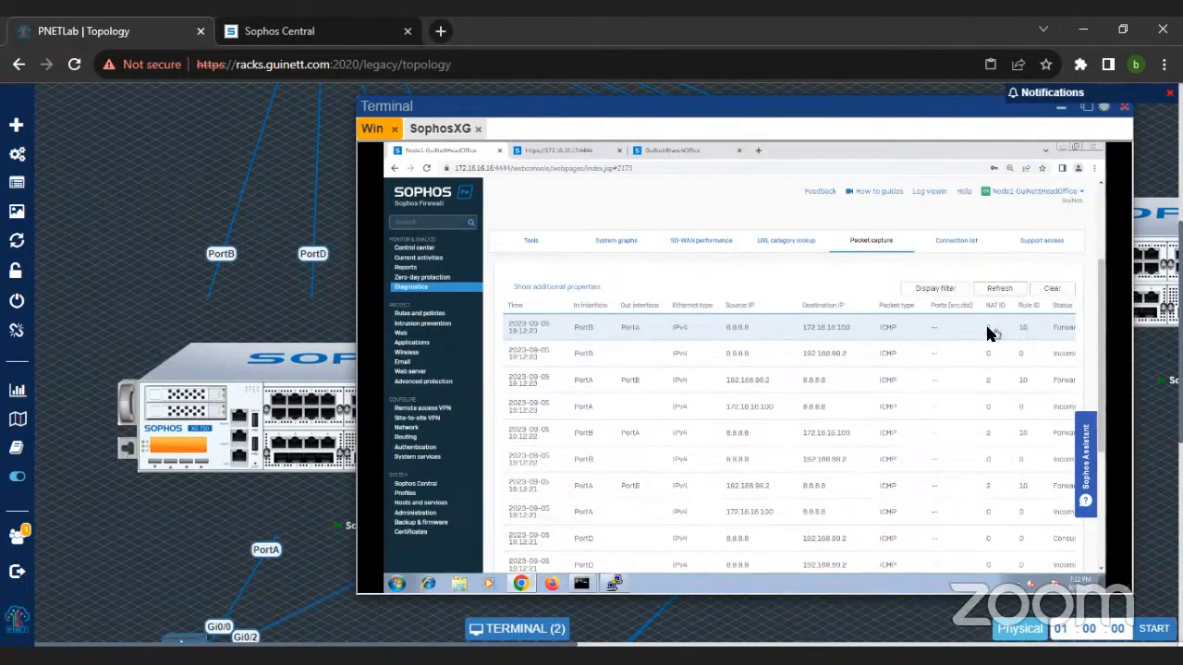
Step: Open the test firewall rule, set its web policy to No Games Ads or Explicit Content, and save the rule
{"action": "left_click", "coordinate": [431, 315]}
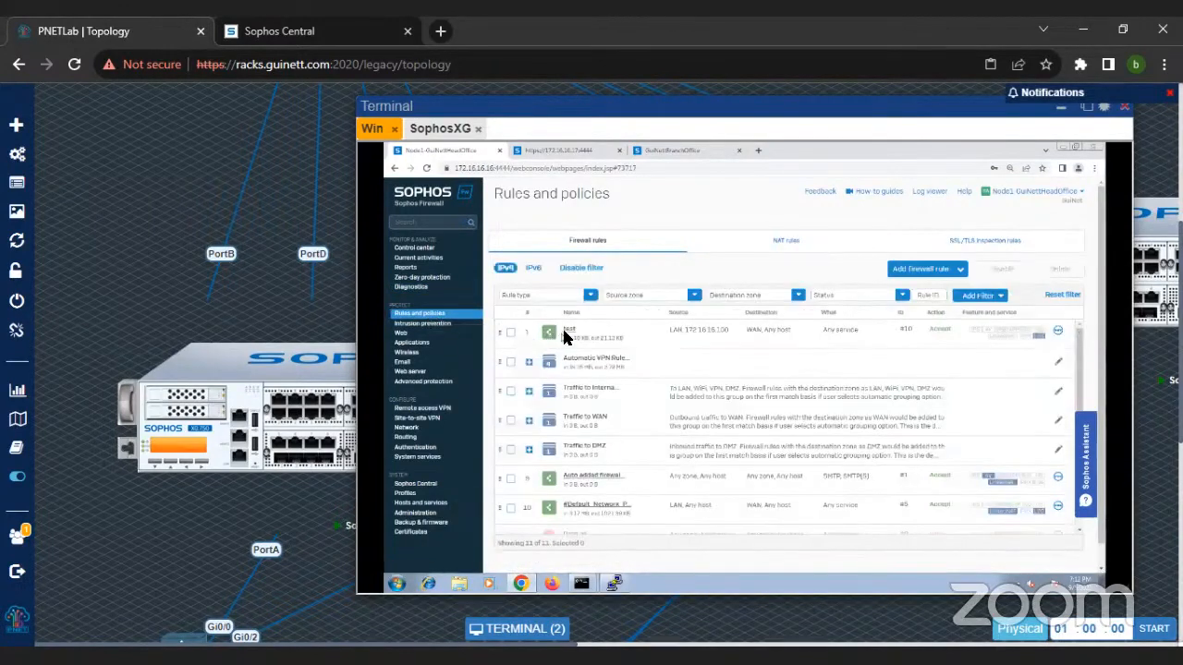
{"action": "left_click", "coordinate": [567, 334]}
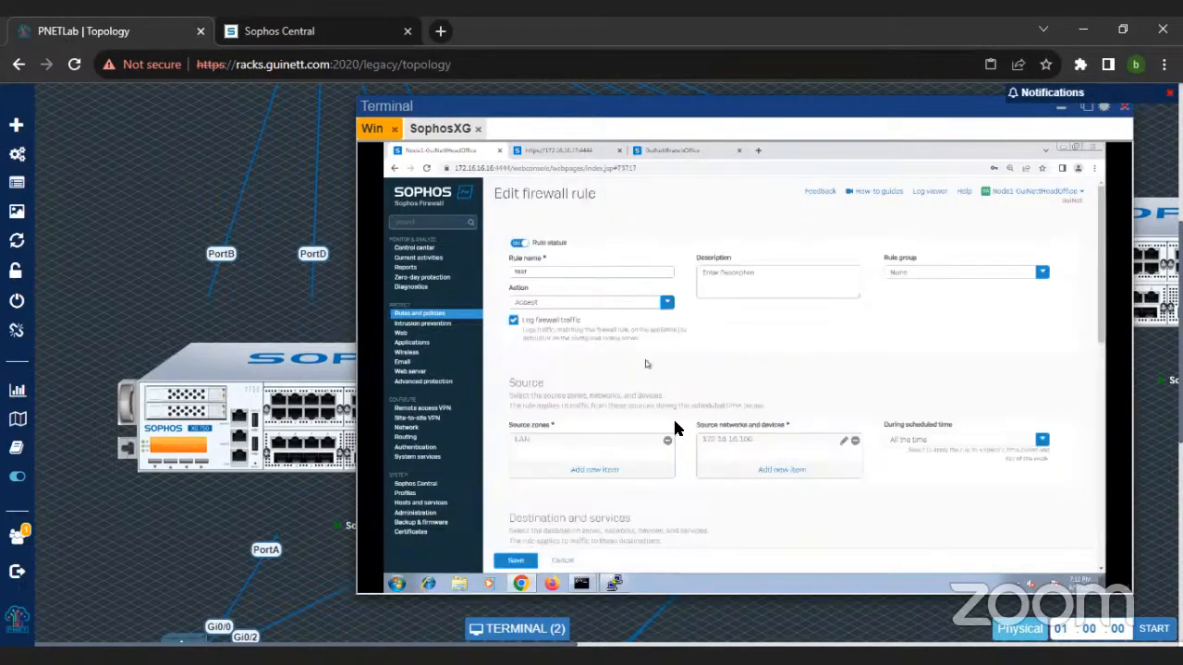
{"action": "scroll", "coordinate": [675, 427], "scroll_direction": "down", "scroll_amount": 5}
{"action": "scroll", "coordinate": [675, 428], "scroll_direction": "down", "scroll_amount": 3}
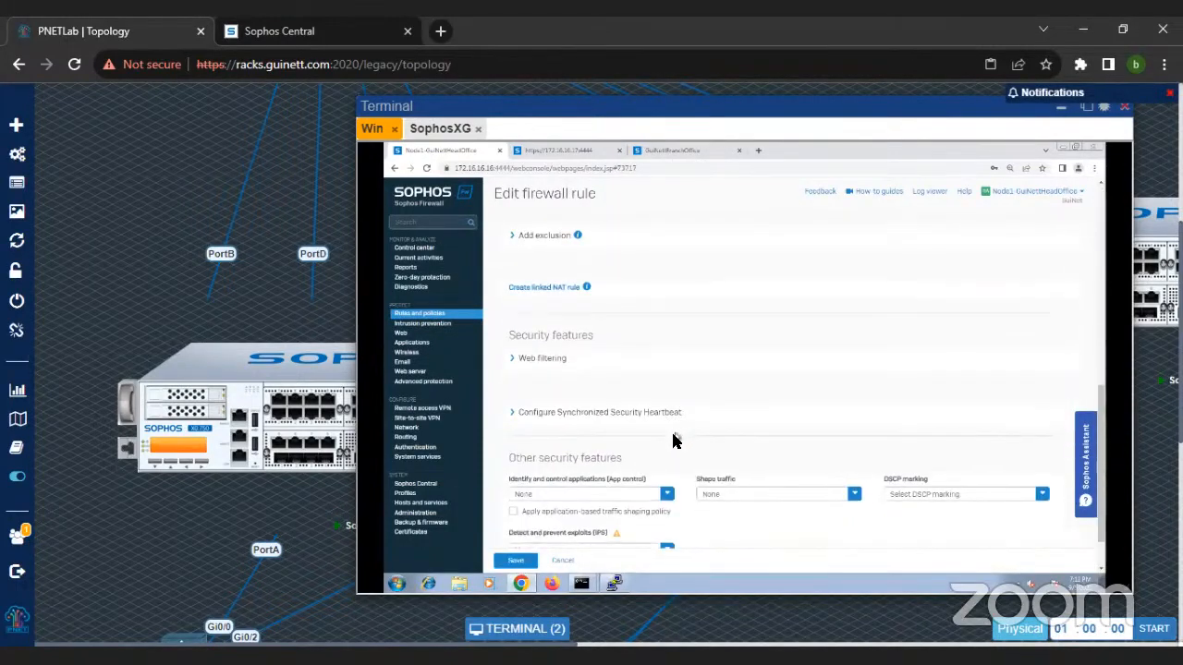
{"action": "left_click", "coordinate": [667, 495]}
{"action": "left_click", "coordinate": [519, 292]}
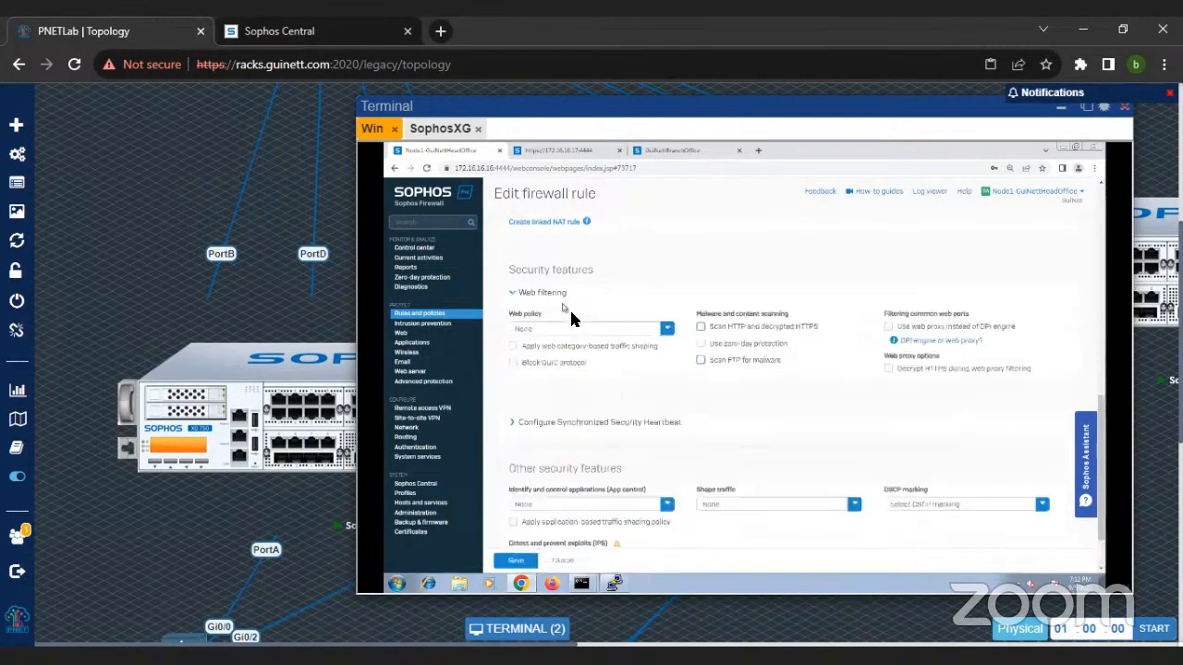
{"action": "left_click", "coordinate": [666, 329]}
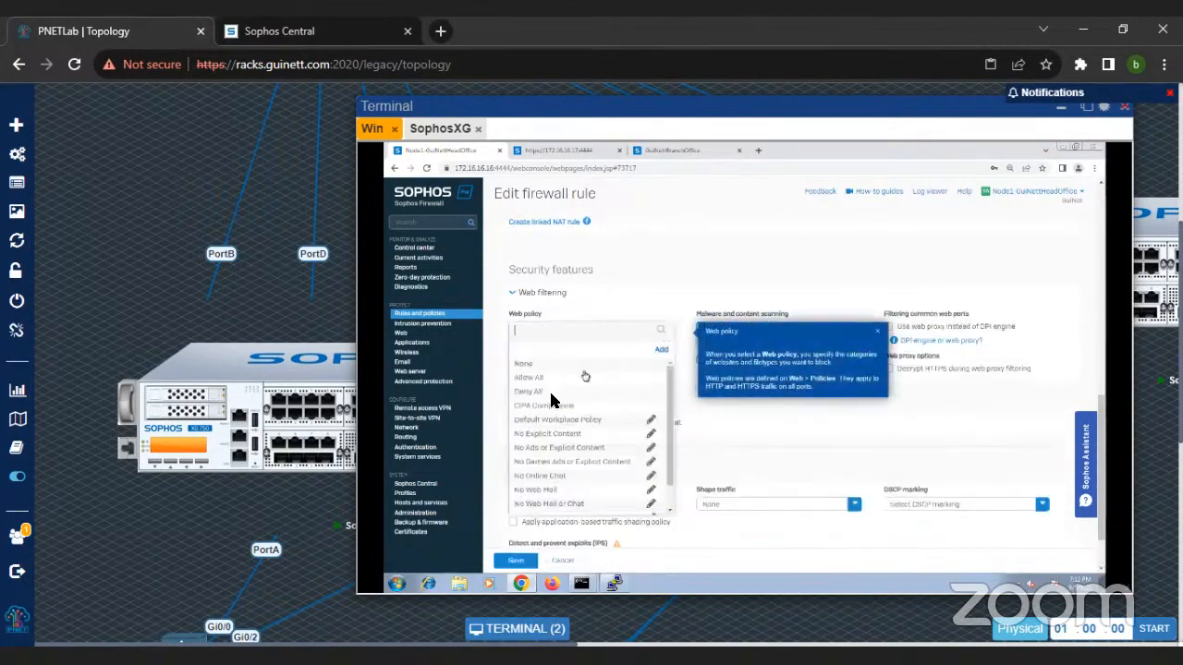
{"action": "left_click", "coordinate": [553, 462]}
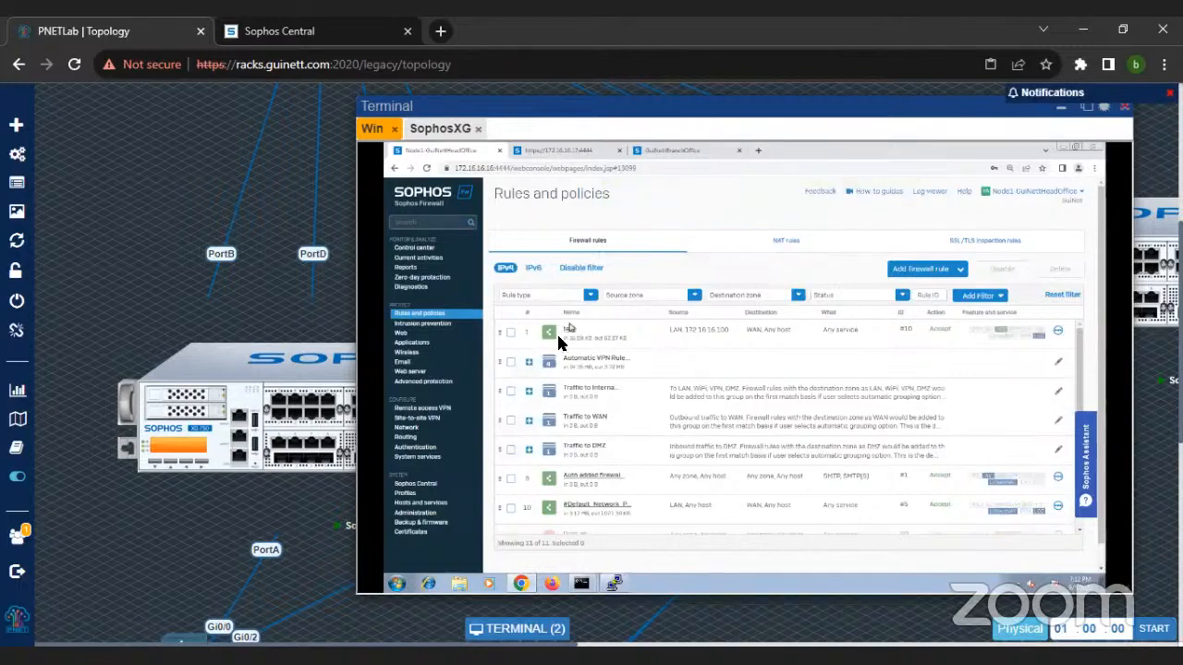
Step: Reopen the test rule and examine its application control choices without selecting any
{"action": "left_click", "coordinate": [569, 331]}
{"action": "scroll", "coordinate": [598, 411], "scroll_direction": "down", "scroll_amount": 10}
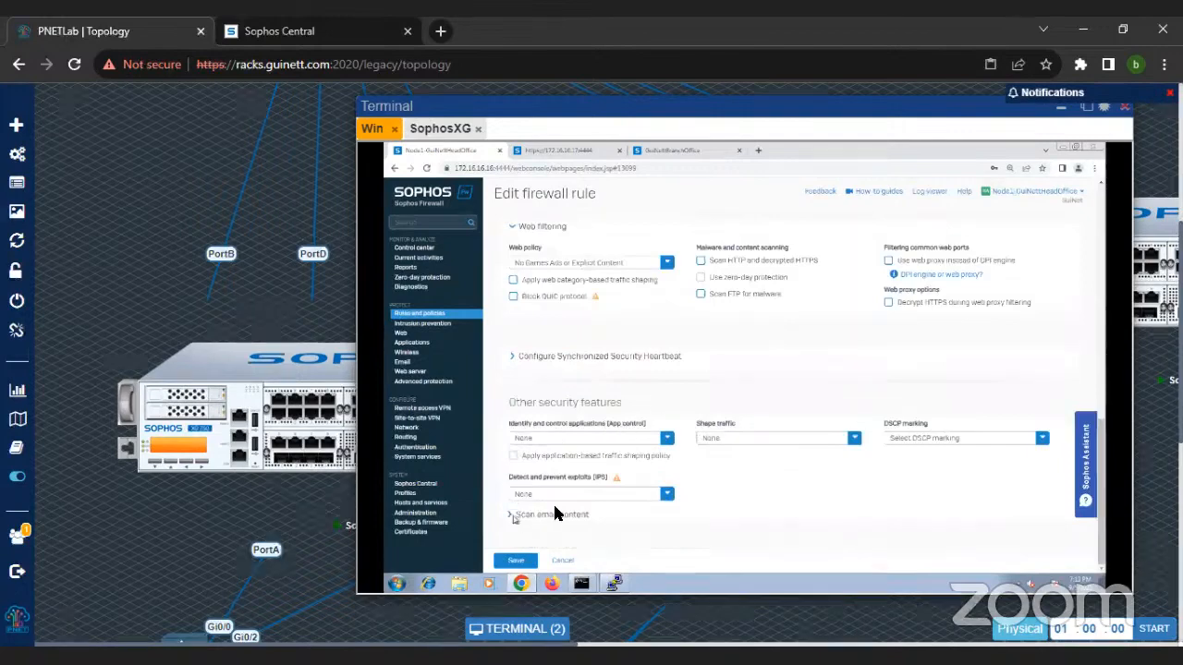
{"action": "left_click", "coordinate": [576, 442]}
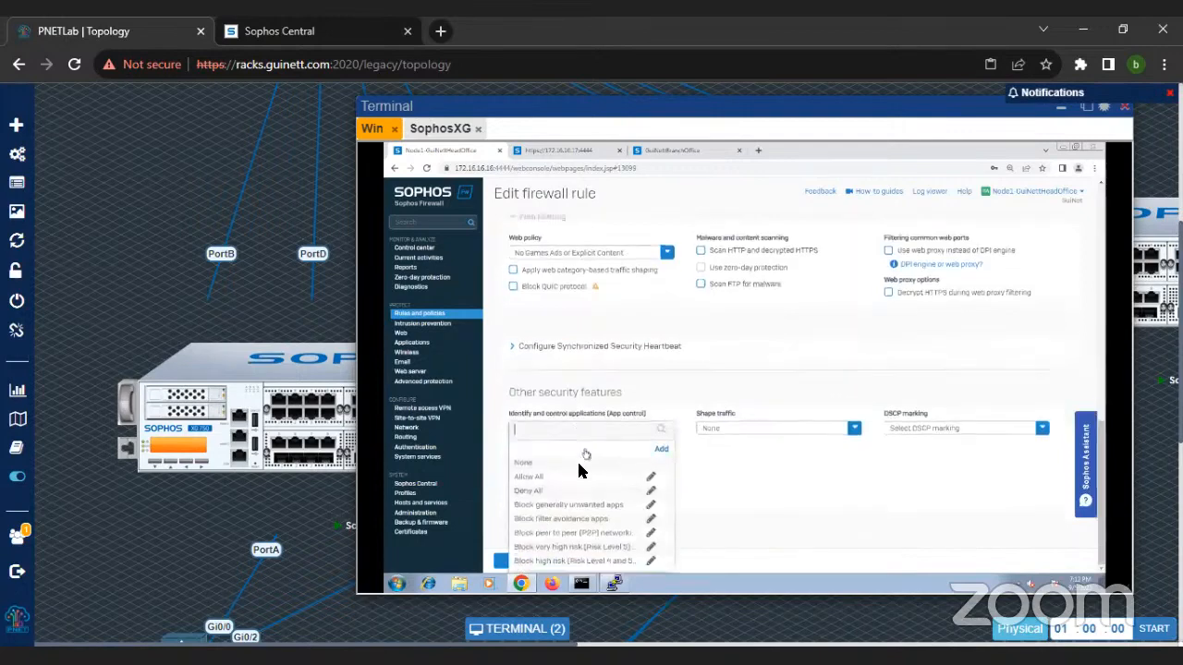
{"action": "left_click", "coordinate": [733, 485]}
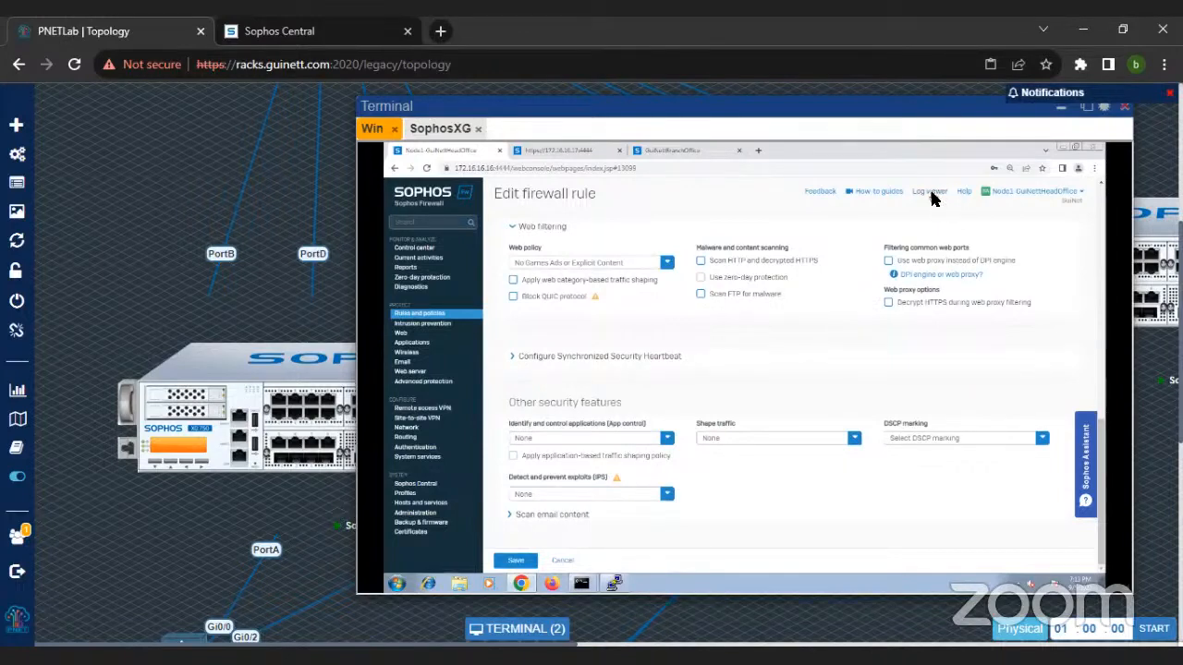
Step: Review the DoS attack types under Intrusion prevention, then open the DoS & spoof protection settings
{"action": "left_click", "coordinate": [425, 325]}
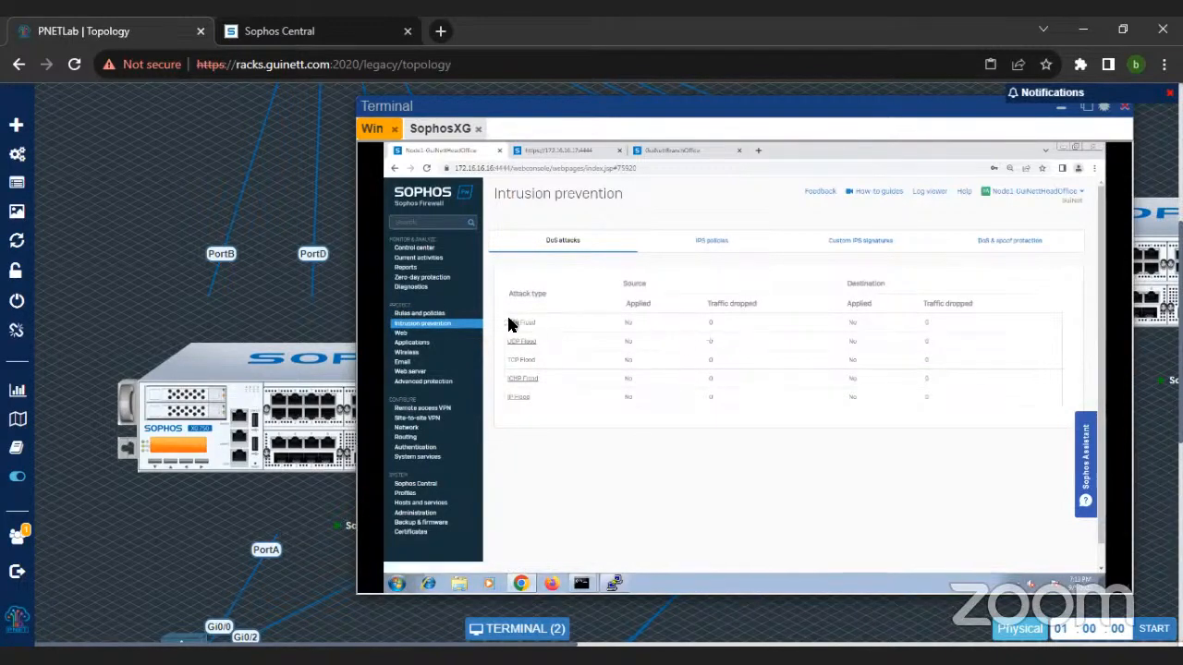
{"action": "left_click_drag", "start_coordinate": [542, 356], "coordinate": [724, 357]}
{"action": "left_click", "coordinate": [724, 357]}
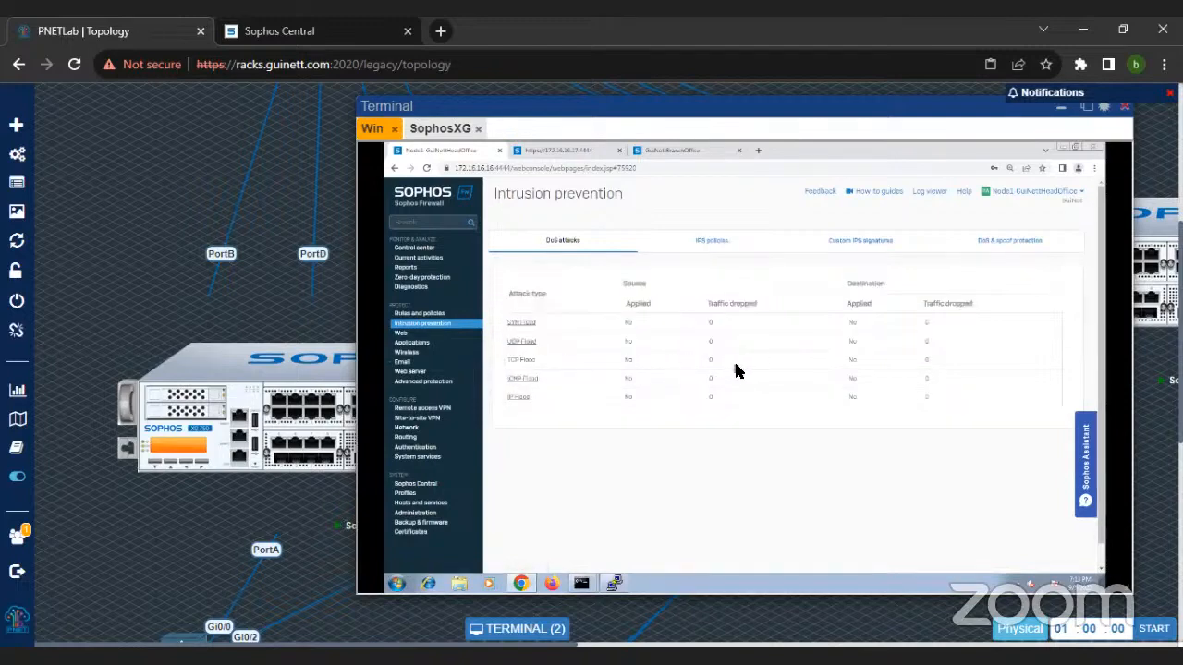
{"action": "left_click", "coordinate": [1011, 242]}
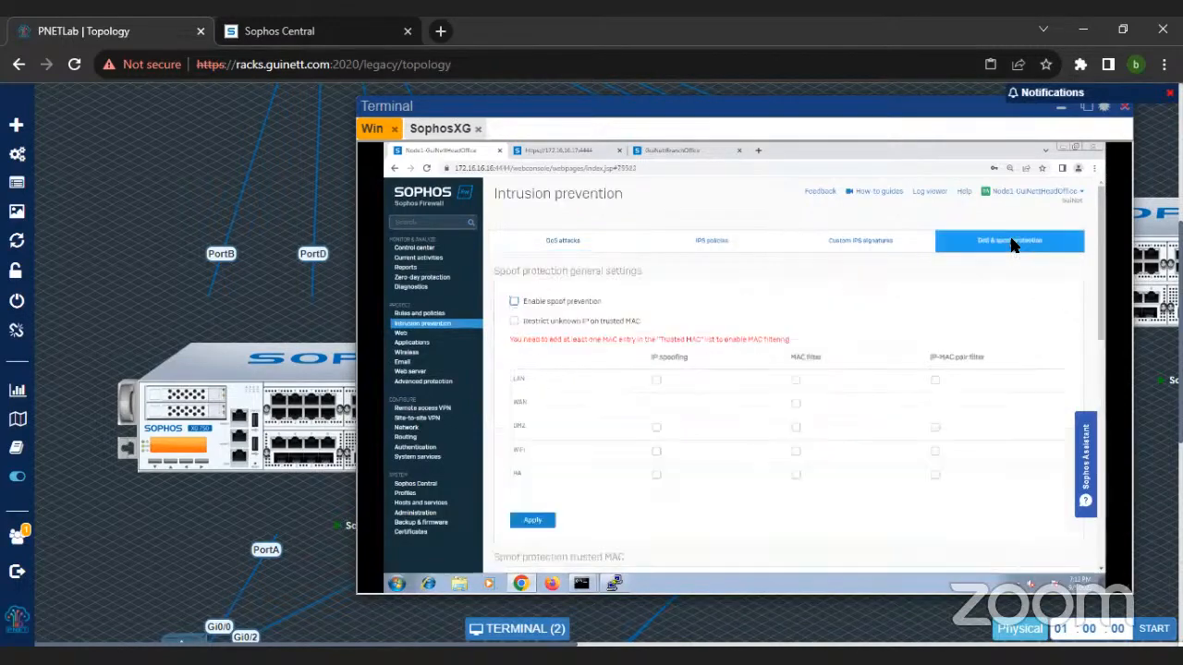
Step: Enable the source apply flag for TCP flood in the DoS settings and highlight its source packet rate
{"action": "scroll", "coordinate": [786, 422], "scroll_direction": "down", "scroll_amount": 10}
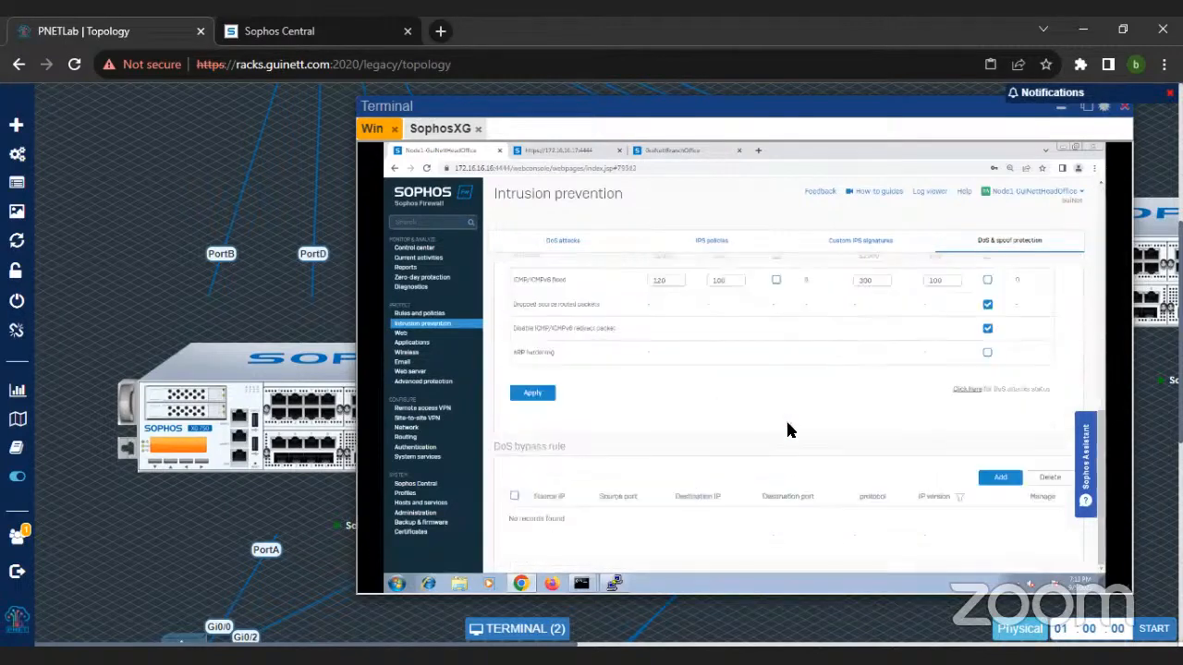
{"action": "scroll", "coordinate": [858, 384], "scroll_direction": "up", "scroll_amount": 3}
{"action": "left_click", "coordinate": [776, 407]}
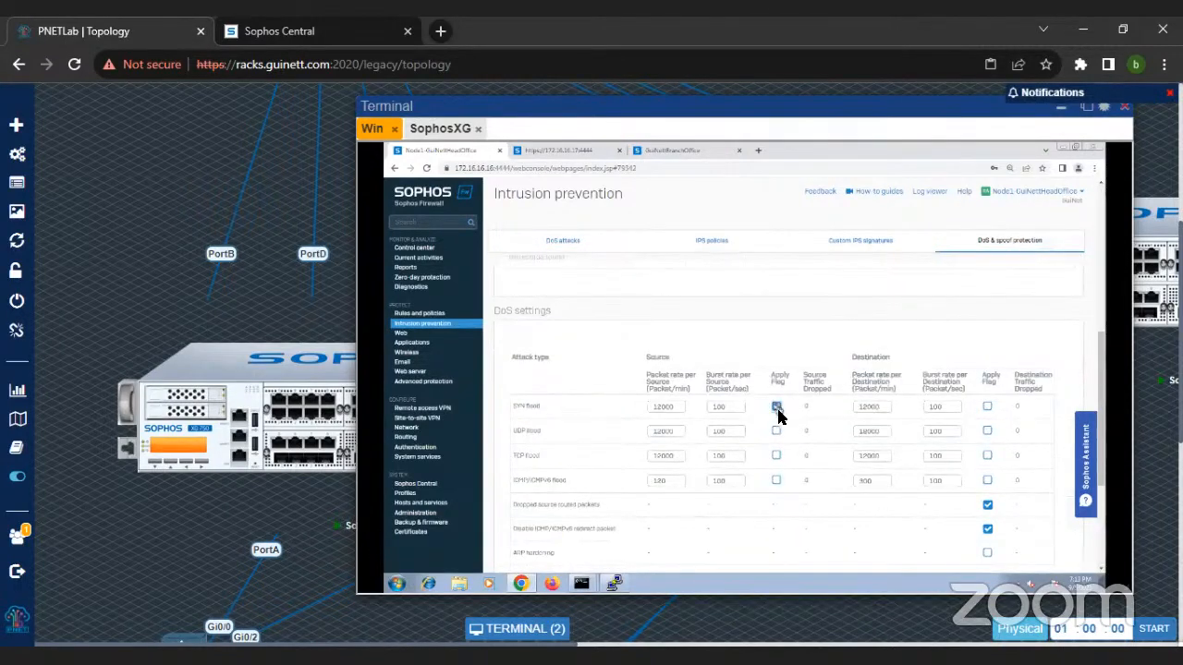
{"action": "left_click", "coordinate": [776, 408]}
{"action": "left_click", "coordinate": [776, 455]}
{"action": "double_click", "coordinate": [659, 462]}
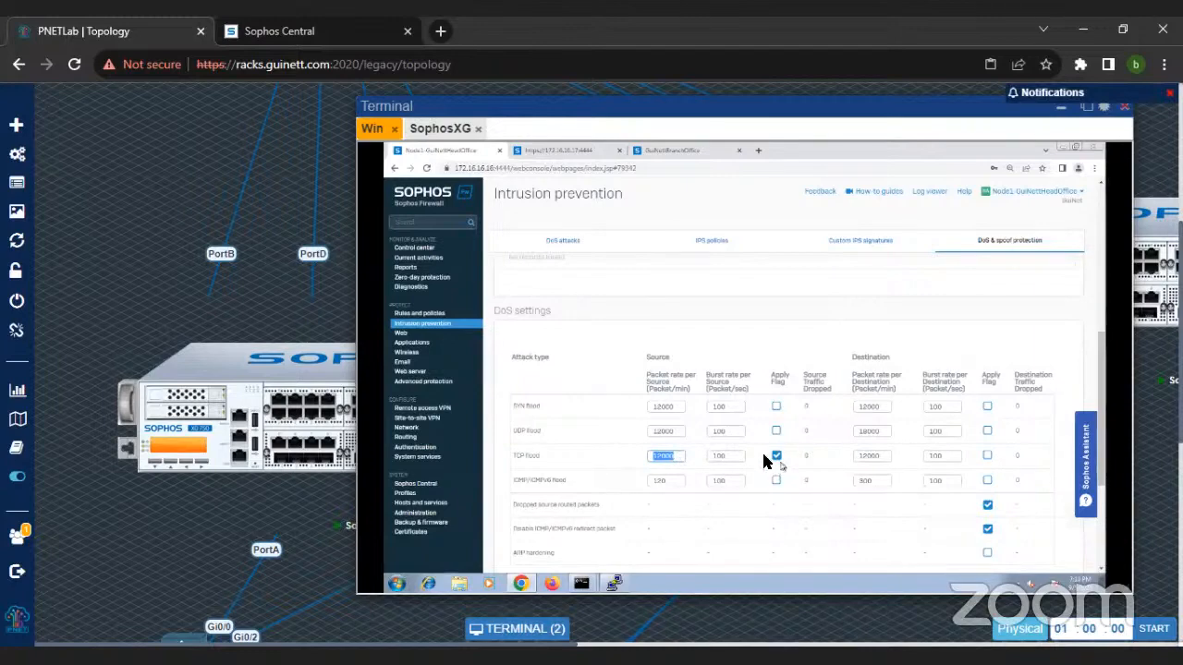
Step: Switch to the PuTTY session, stop the running packet capture, and reopen the Device Console from the main menu
{"action": "left_click", "coordinate": [615, 585]}
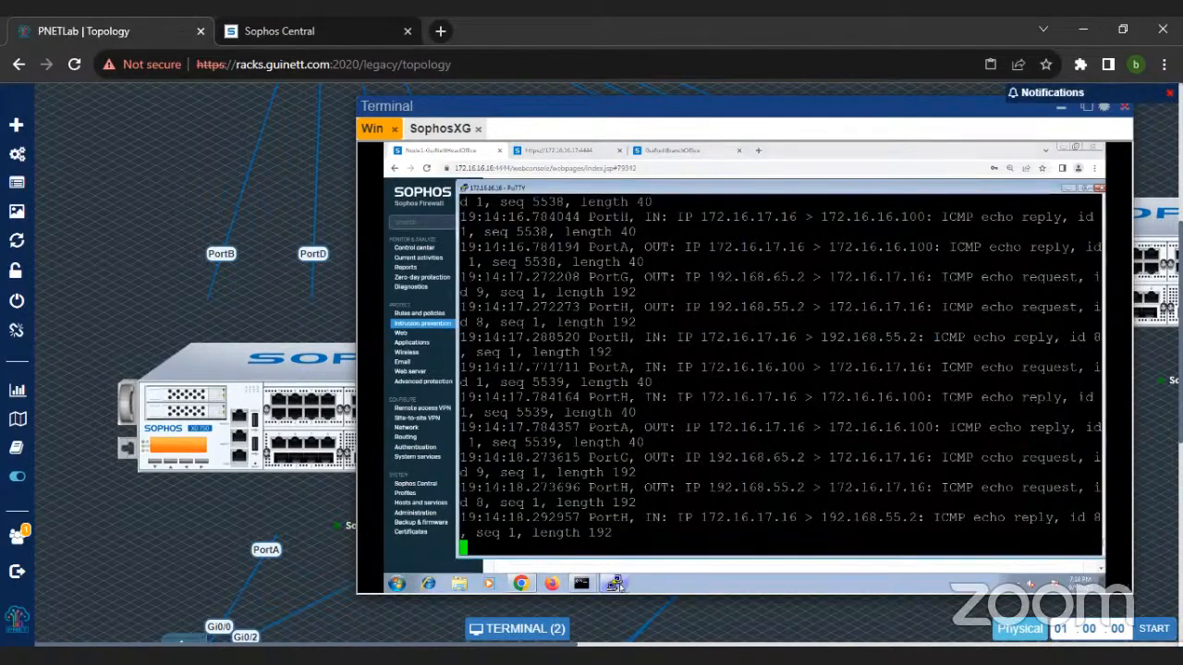
{"action": "key", "text": "ctrl+c"}
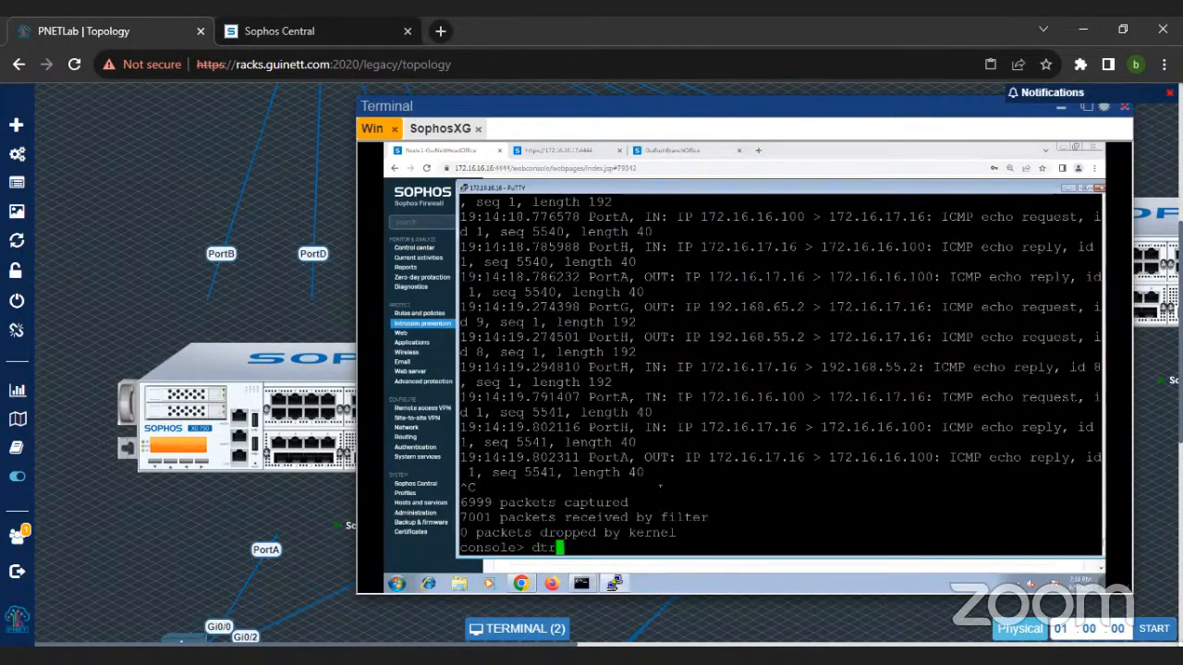
{"action": "type", "text": "exit"}
{"action": "key", "text": "Return"}
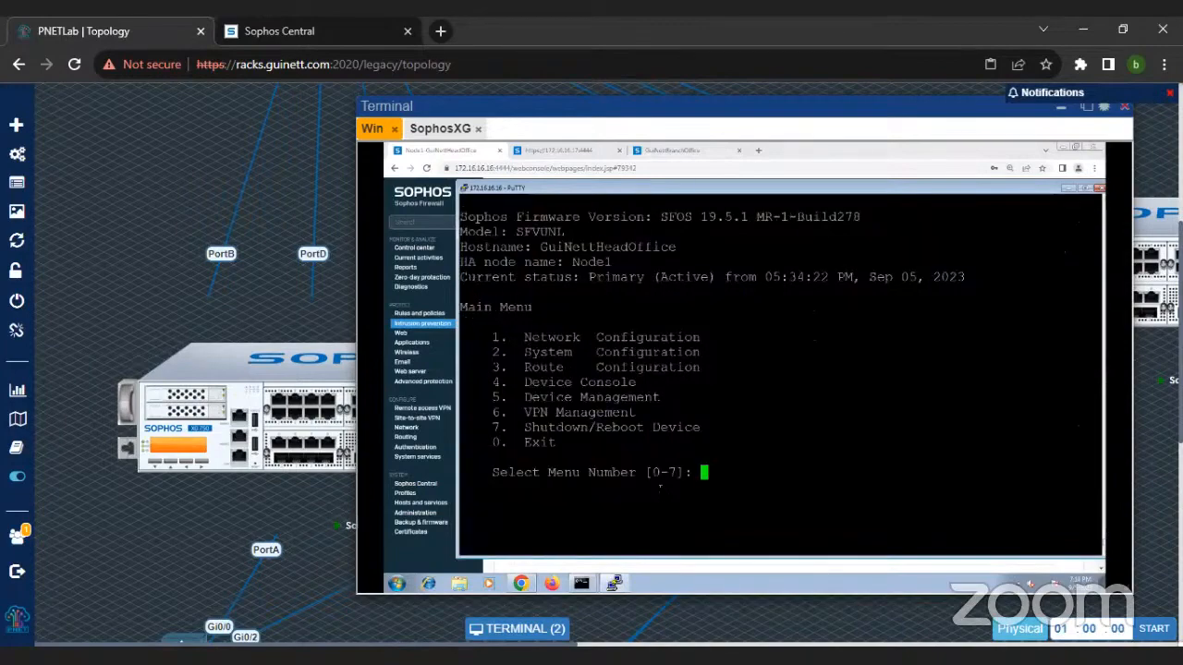
{"action": "type", "text": "4"}
{"action": "key", "text": "Return"}
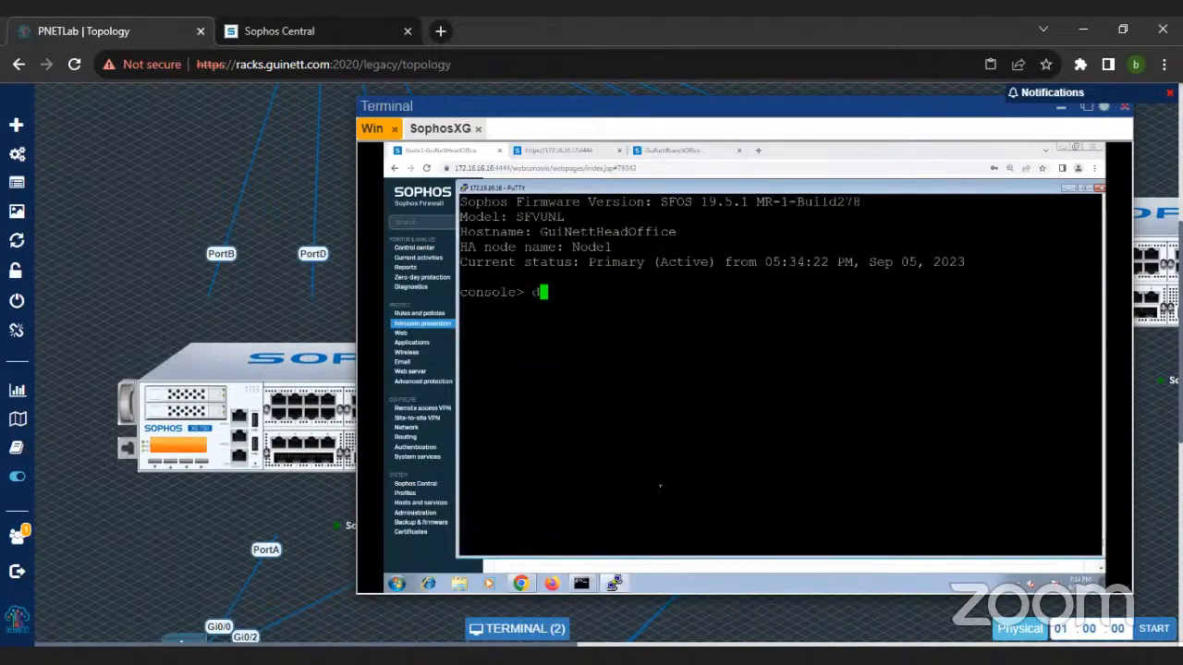
Step: Run drop-packet-capture 'host 172.16.16.100 in the device console and examine its output area
{"action": "type", "text": "dr"}
{"action": "key", "text": "Tab"}
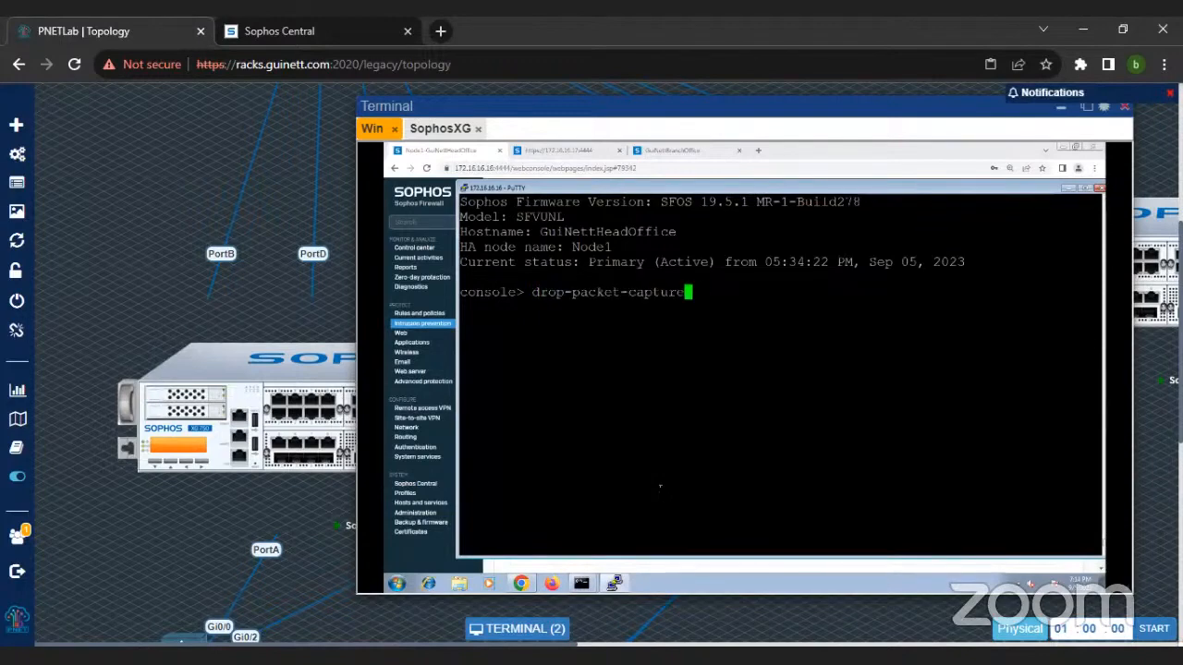
{"action": "type", "text": "'host "}
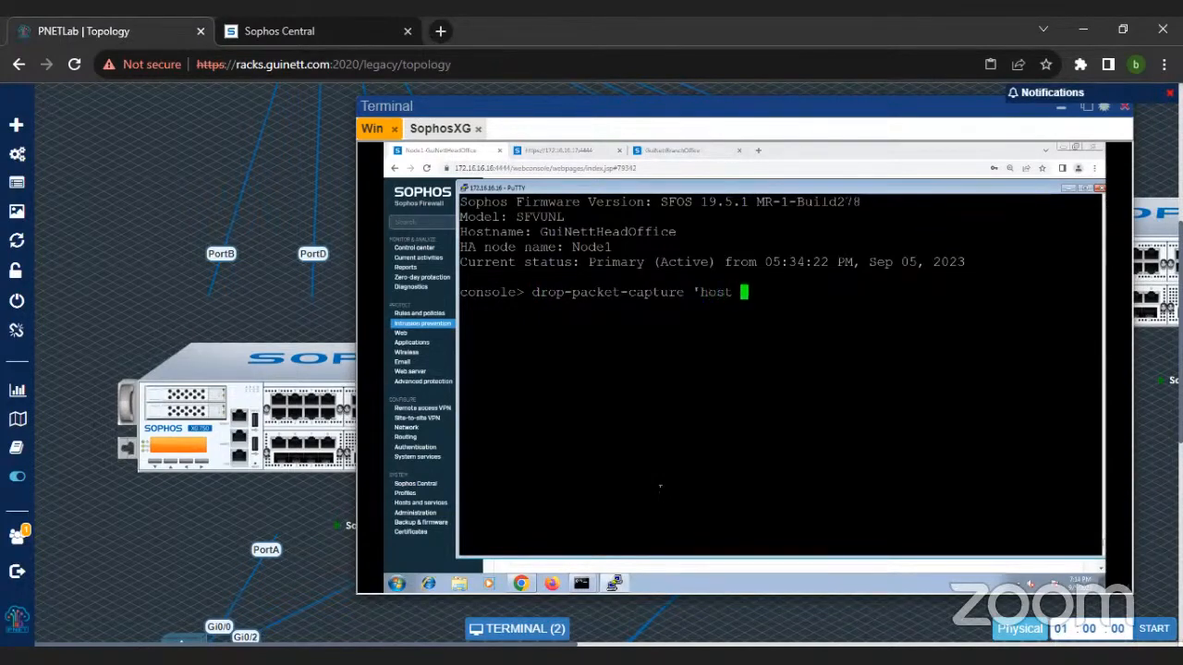
{"action": "type", "text": "172.16.16.100"}
{"action": "key", "text": "Return"}
{"action": "left_click_drag", "start_coordinate": [485, 292], "coordinate": [838, 537]}
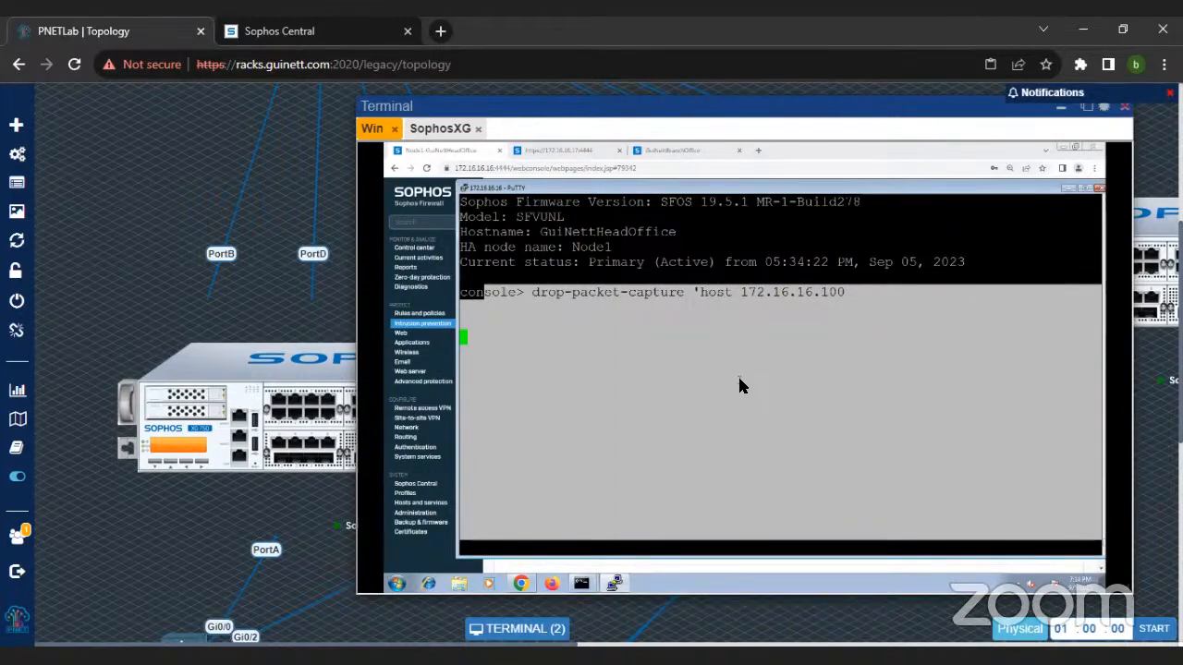
{"action": "left_click", "coordinate": [684, 381]}
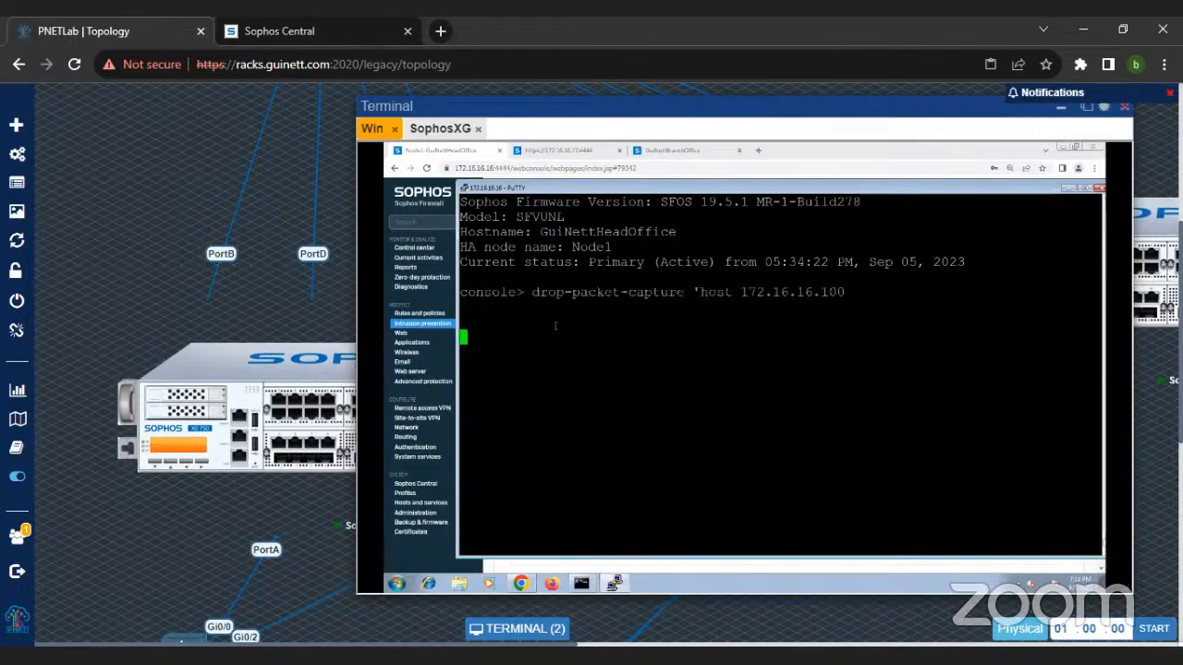
{"action": "left_click_drag", "start_coordinate": [460, 292], "coordinate": [866, 428]}
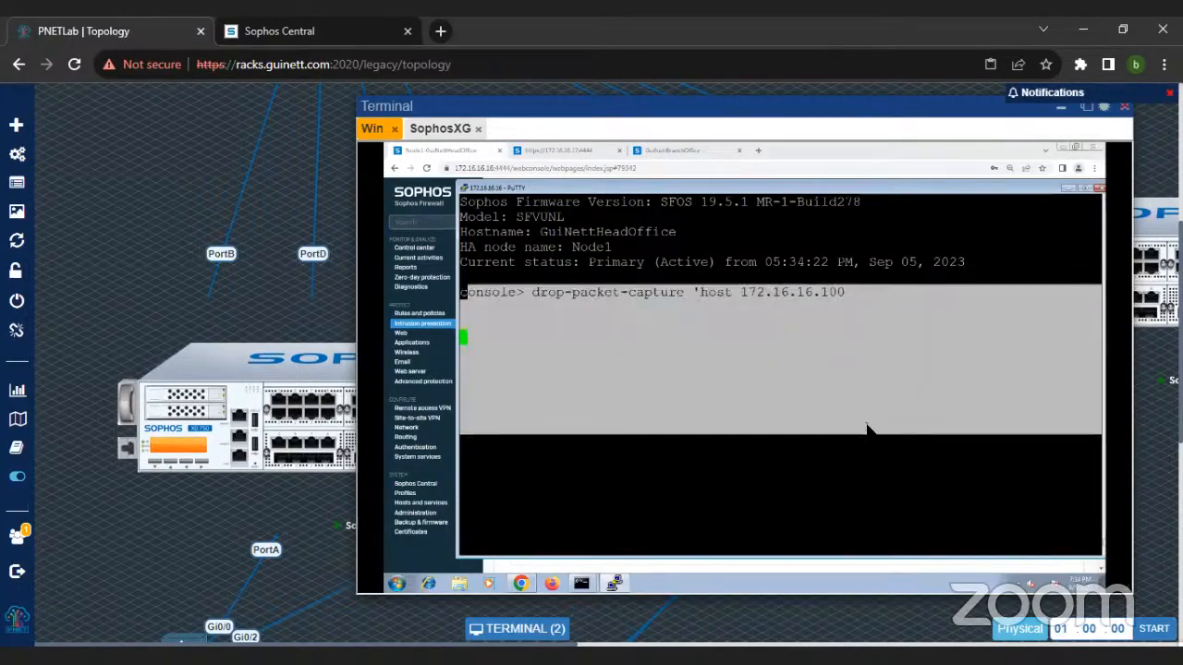
{"action": "left_click", "coordinate": [867, 428]}
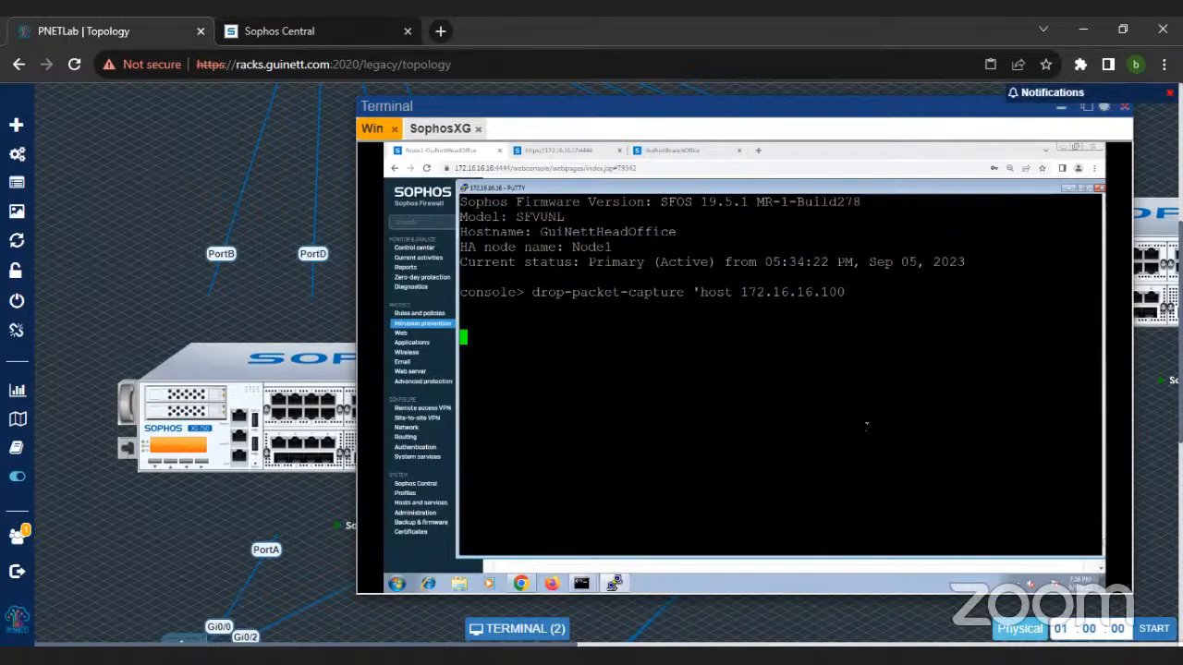
Step: Stop the drop packet capture and begin a tcpdump command with a host filter
{"action": "key", "text": "ctrl+c"}
{"action": "type", "text": "t"}
{"action": "key", "text": "ctrl+c"}
{"action": "key", "text": "ctrl+c"}
{"action": "type", "text": "tcpdump 'host 1"}
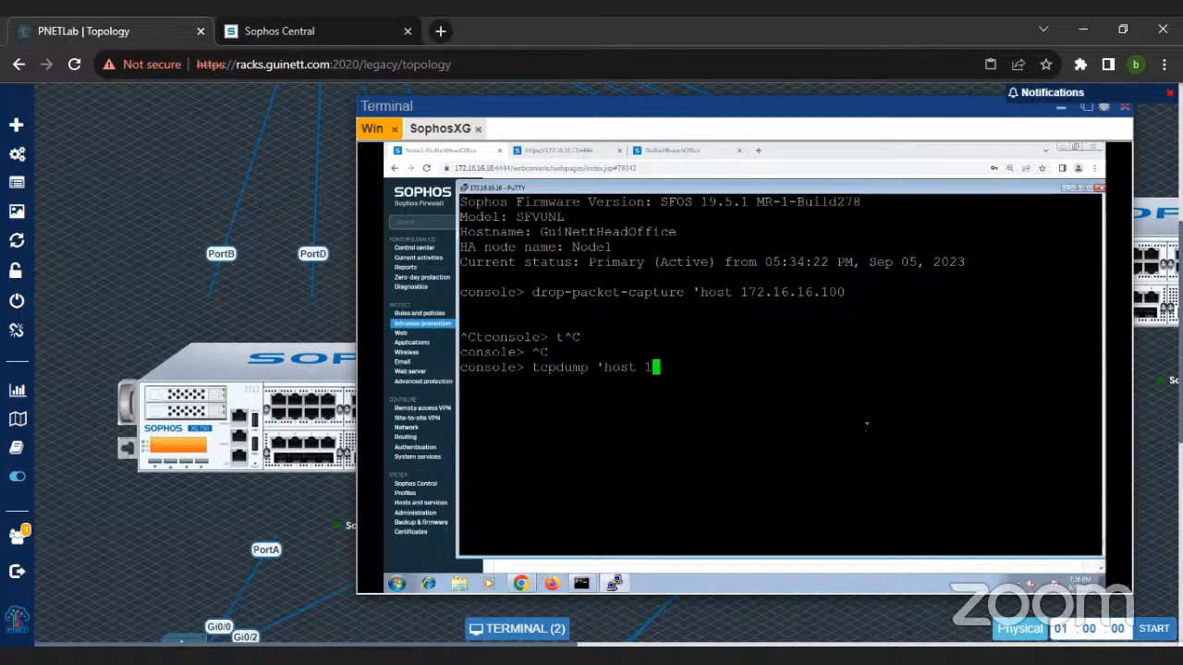
{"action": "type", "text": "72.16.16.6"}
{"action": "key", "text": "BackSpace"}
{"action": "type", "text": "16"}
{"action": "type", "text": "and prot"}
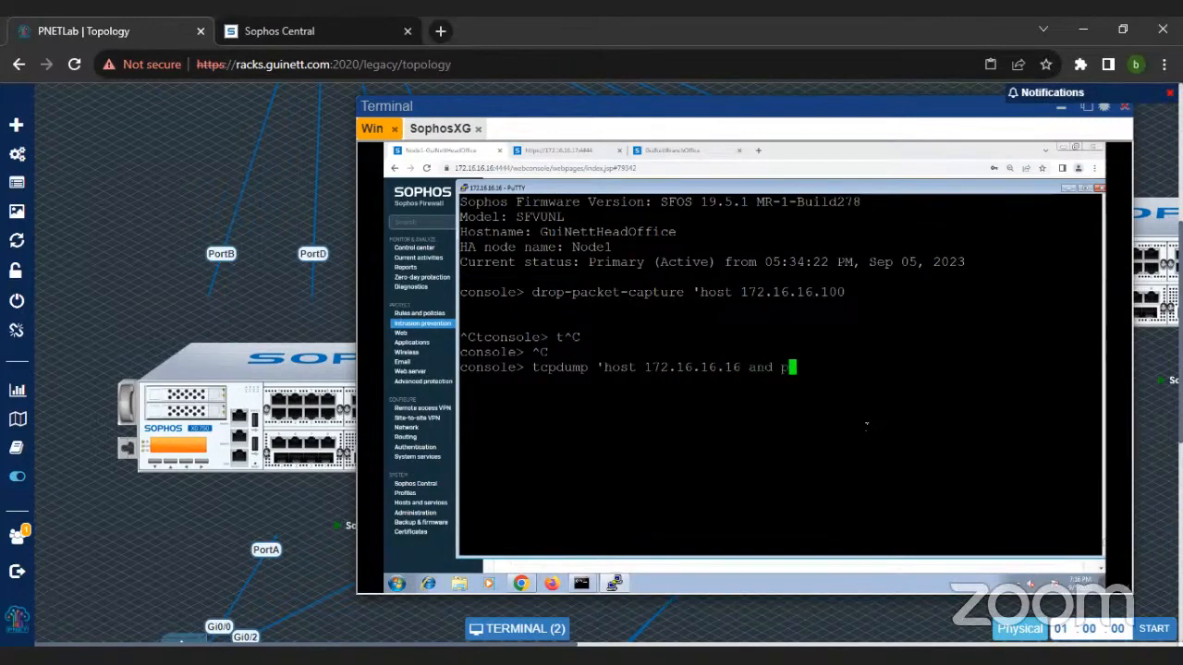
{"action": "key", "text": "BackSpace"}
{"action": "key", "text": "BackSpace"}
{"action": "key", "text": "BackSpace"}
{"action": "key", "text": "BackSpace"}
{"action": "key", "text": "BackSpace"}
{"action": "key", "text": "BackSpace"}
{"action": "key", "text": "BackSpace"}
{"action": "key", "text": "BackSpace"}
{"action": "key", "text": "BackSpace"}
{"action": "key", "text": "BackSpace"}
{"action": "key", "text": "BackSpace"}
{"action": "key", "text": "BackSpace"}
{"action": "key", "text": "BackSpace"}
{"action": "key", "text": "BackSpace"}
{"action": "key", "text": "BackSpace"}
{"action": "key", "text": "BackSpace"}
{"action": "key", "text": "BackSpace"}
{"action": "key", "text": "BackSpace"}
{"action": "key", "text": "BackSpace"}
{"action": "key", "text": "BackSpace"}
{"action": "key", "text": "BackSpace"}
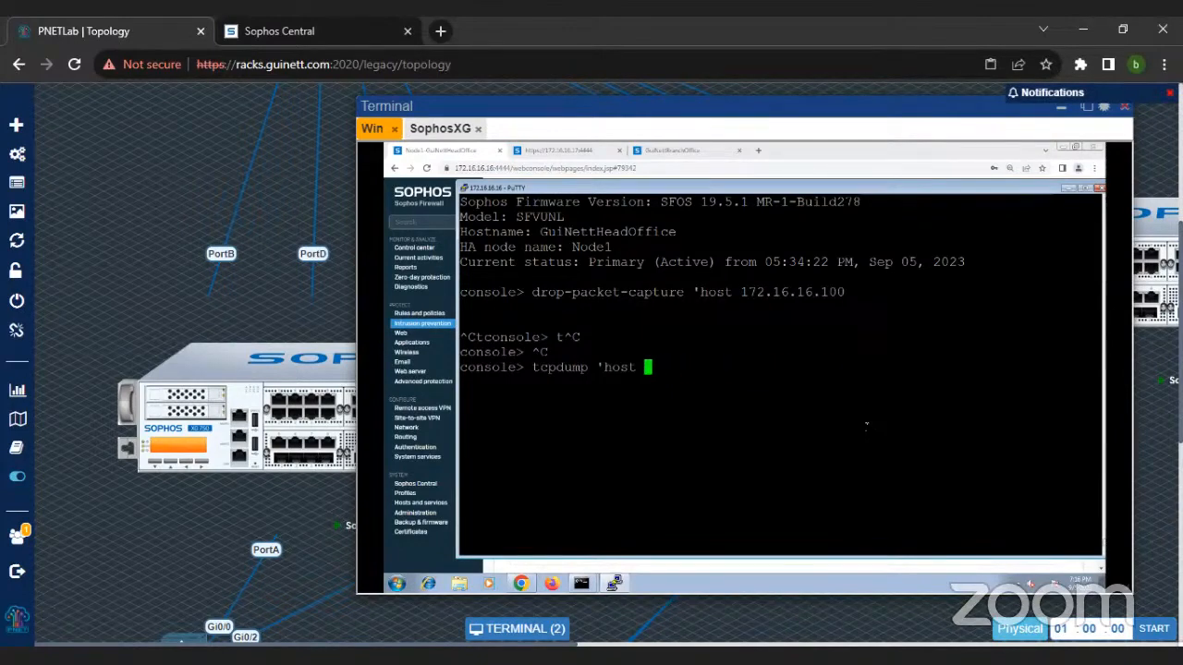
Step: Complete the tcpdump filter with host 8.8.8.8 and proto ICMP, run it, and highlight the captured packets
{"action": "type", "text": "8.8.8.8 and proto "}
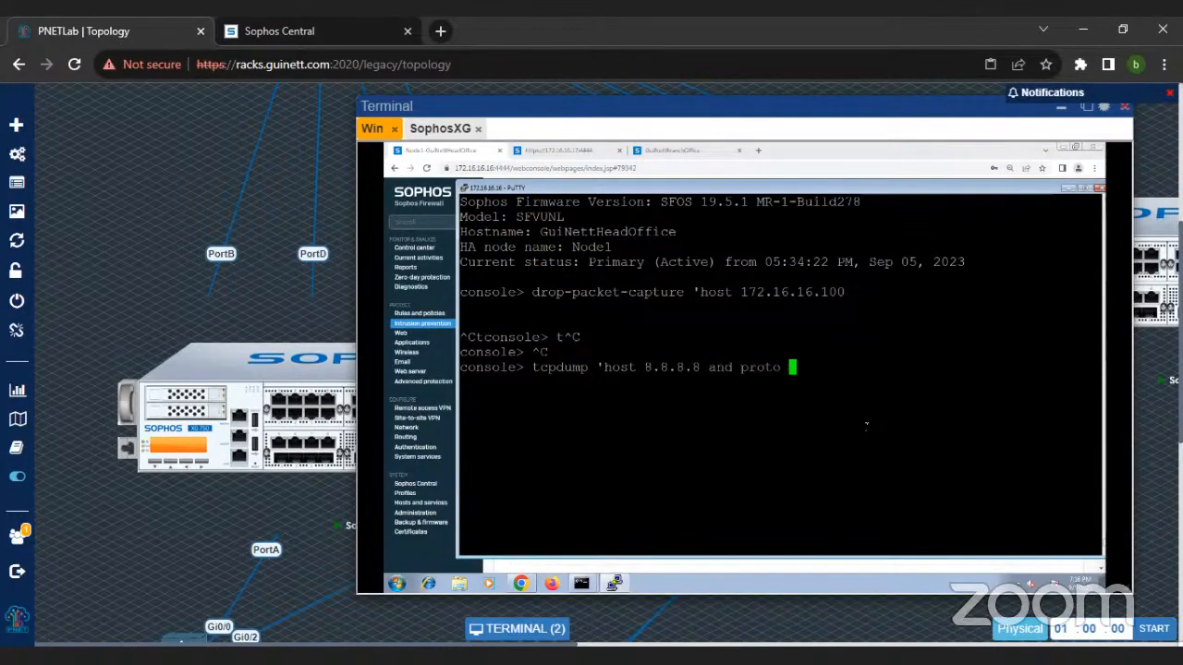
{"action": "type", "text": "ICMP"}
{"action": "key", "text": "Return"}
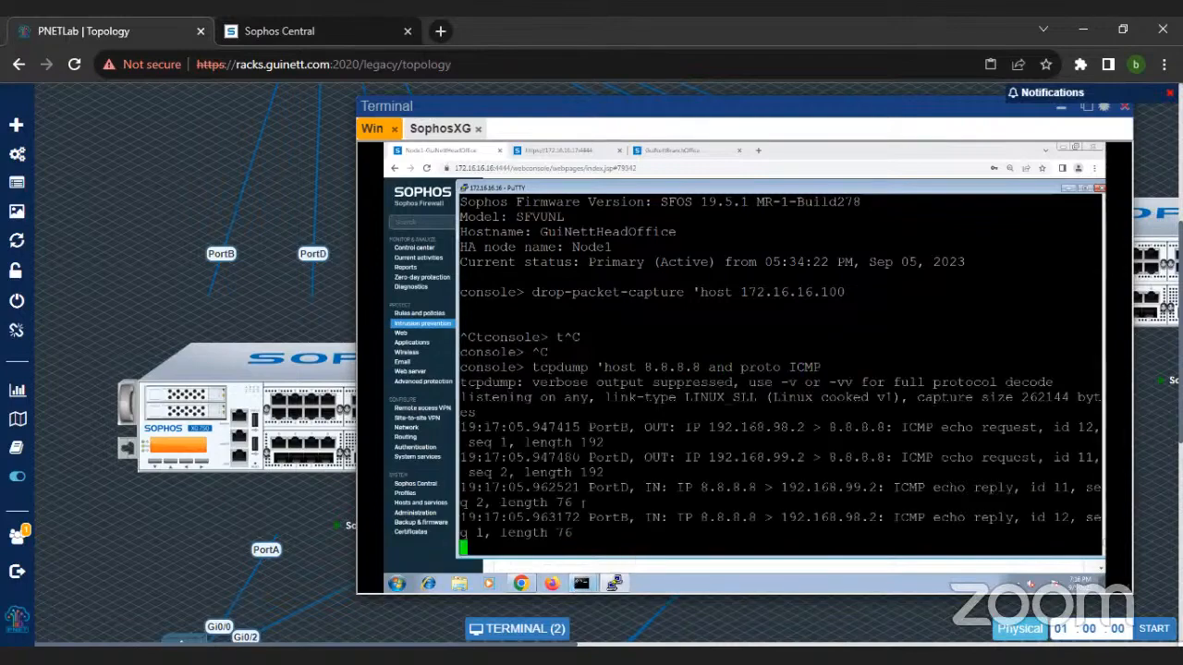
{"action": "left_click_drag", "start_coordinate": [565, 442], "coordinate": [852, 457]}
{"action": "left_click_drag", "start_coordinate": [534, 307], "coordinate": [717, 458]}
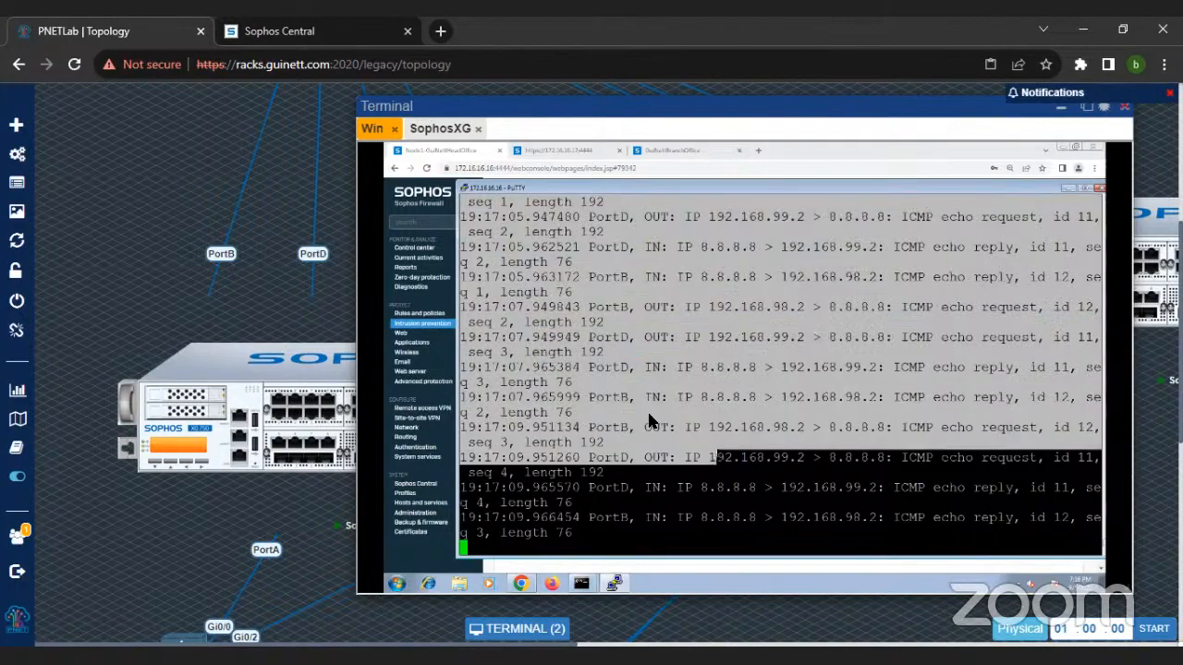
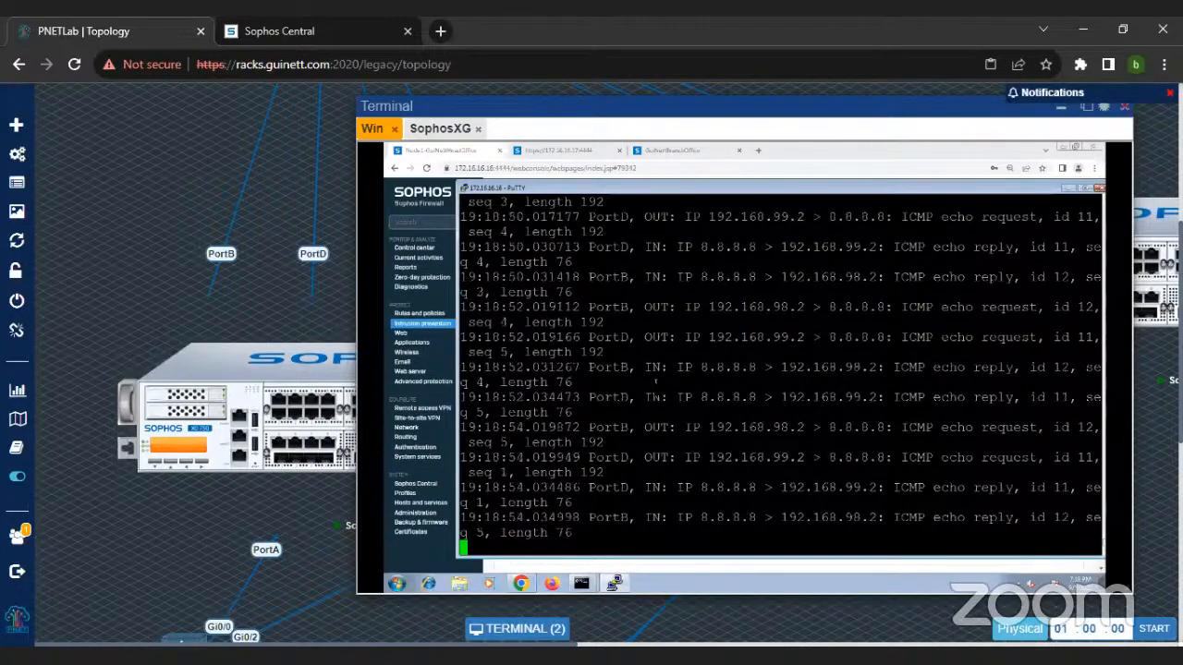
Step: Return to the head office firewall's web console and examine the DoS settings and bypass rule section under Intrusion prevention
{"action": "left_click_drag", "start_coordinate": [657, 189], "coordinate": [613, 229]}
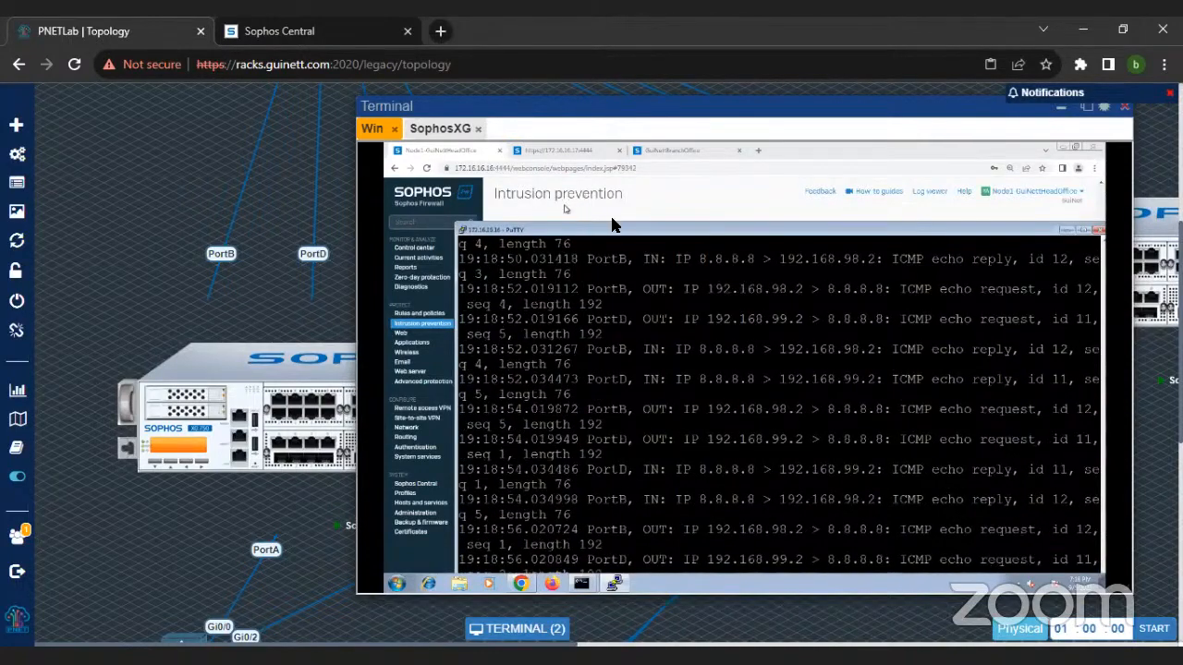
{"action": "left_click", "coordinate": [560, 193]}
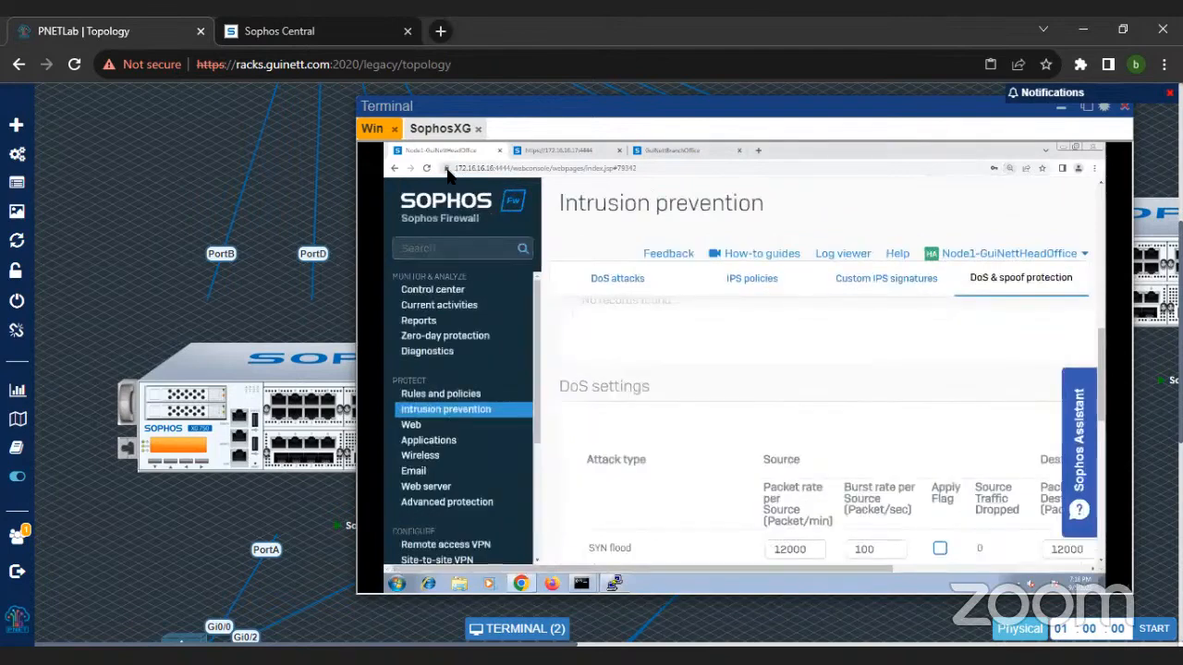
{"action": "left_click", "coordinate": [446, 170]}
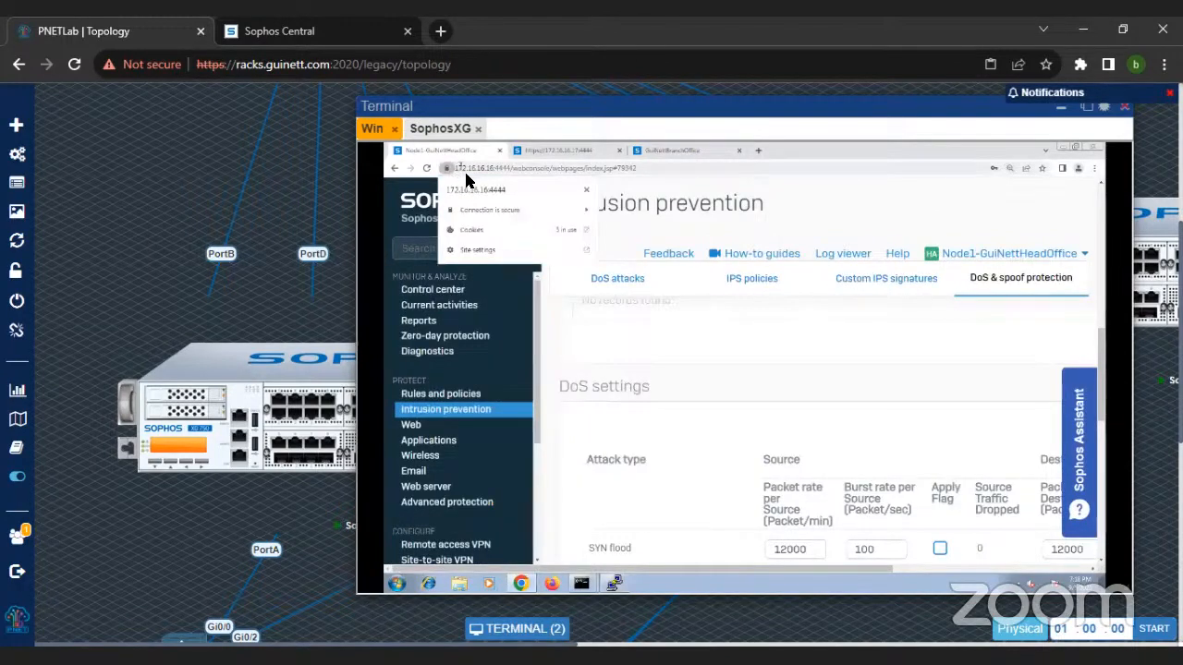
{"action": "left_click", "coordinate": [545, 154]}
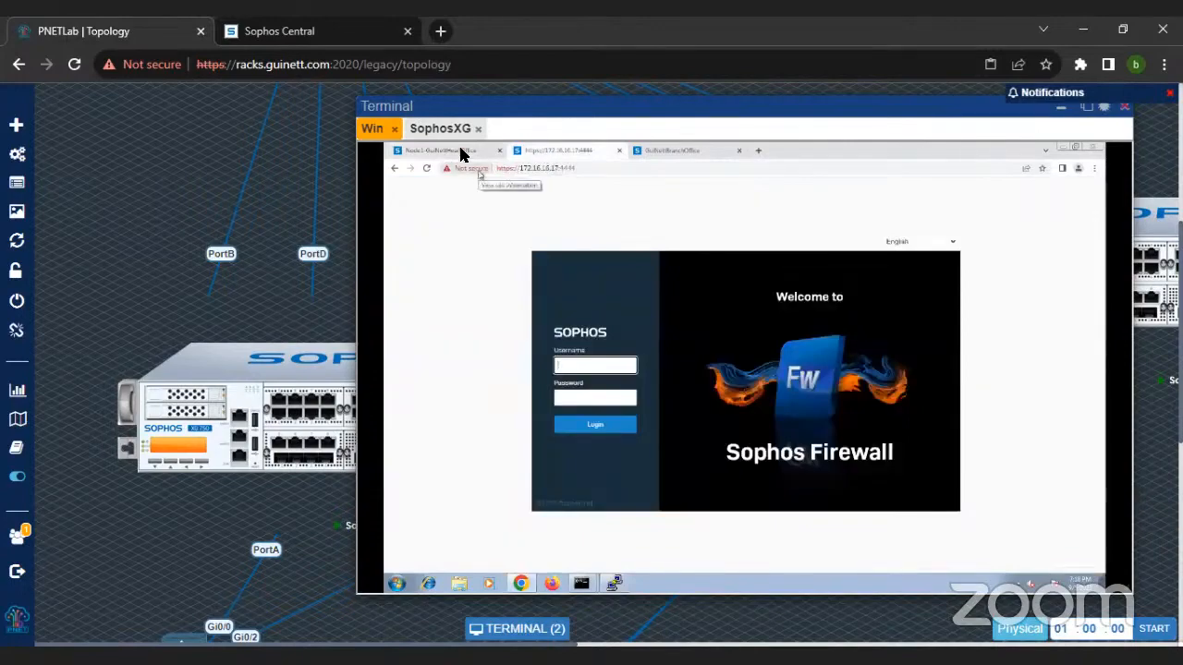
{"action": "left_click", "coordinate": [462, 155]}
{"action": "key", "text": "ctrl+minus"}
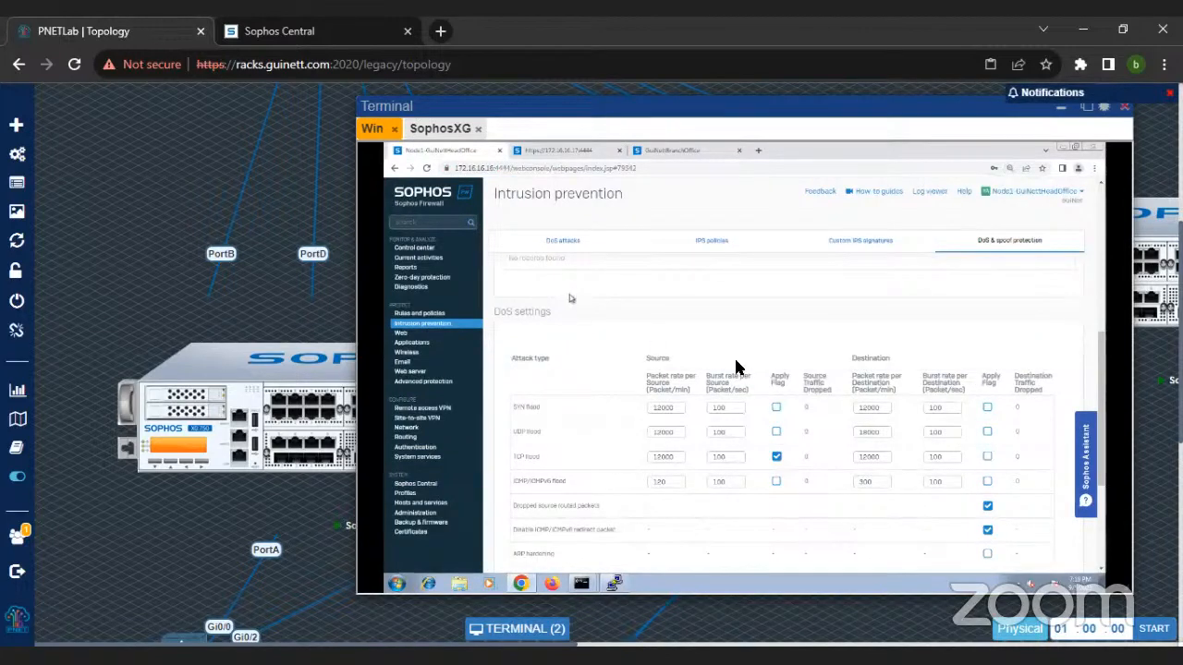
{"action": "scroll", "coordinate": [490, 413], "scroll_direction": "down", "scroll_amount": 1}
{"action": "scroll", "coordinate": [490, 413], "scroll_direction": "down", "scroll_amount": 3}
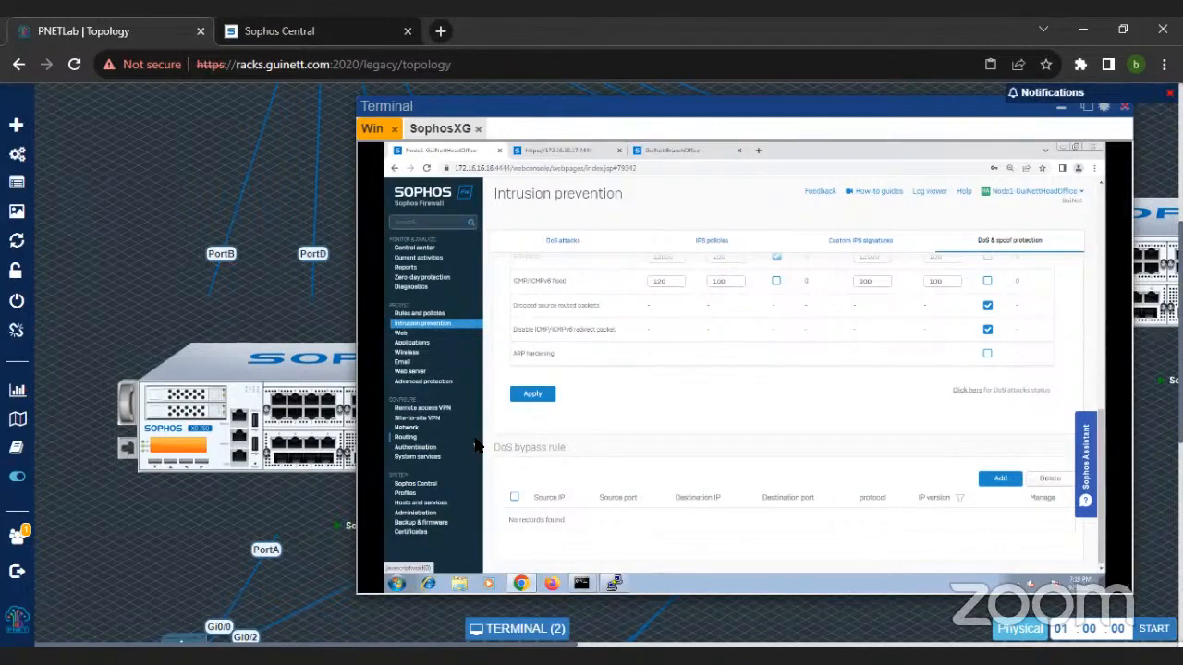
{"action": "scroll", "coordinate": [567, 509], "scroll_direction": "up", "scroll_amount": 10}
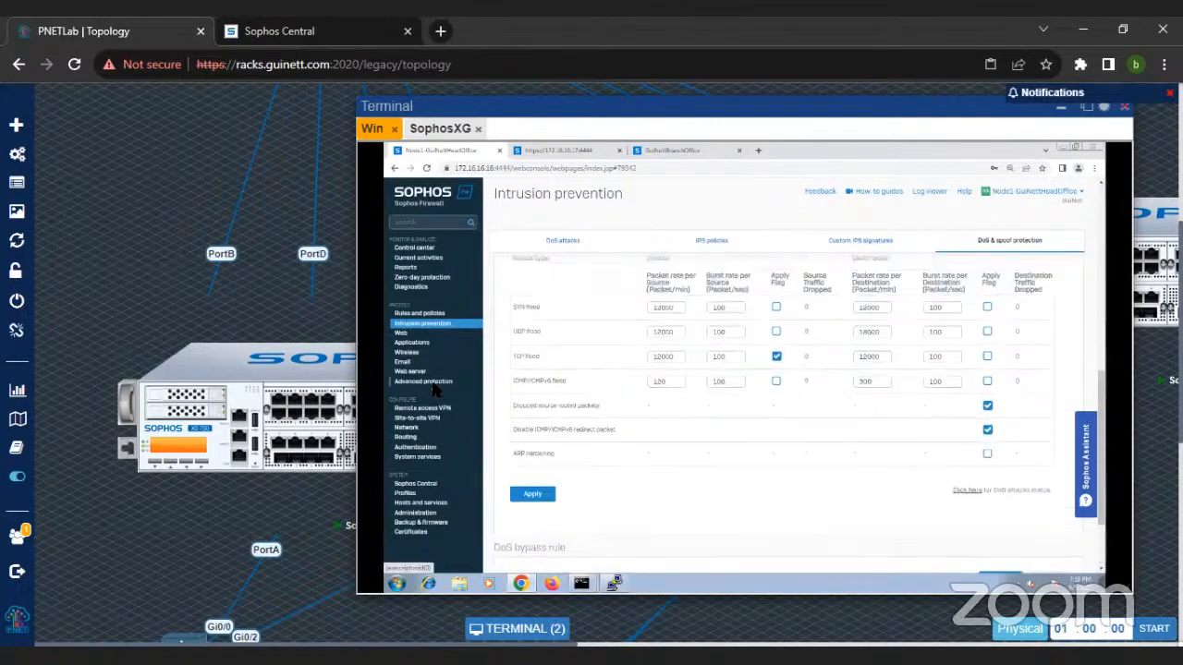
Step: Bring the tcpdump session back to the front, and open the GuiNettHeadOffice firewall from Sophos Central's firewall list
{"action": "left_click", "coordinate": [613, 583]}
{"action": "left_click_drag", "start_coordinate": [617, 226], "coordinate": [571, 192]}
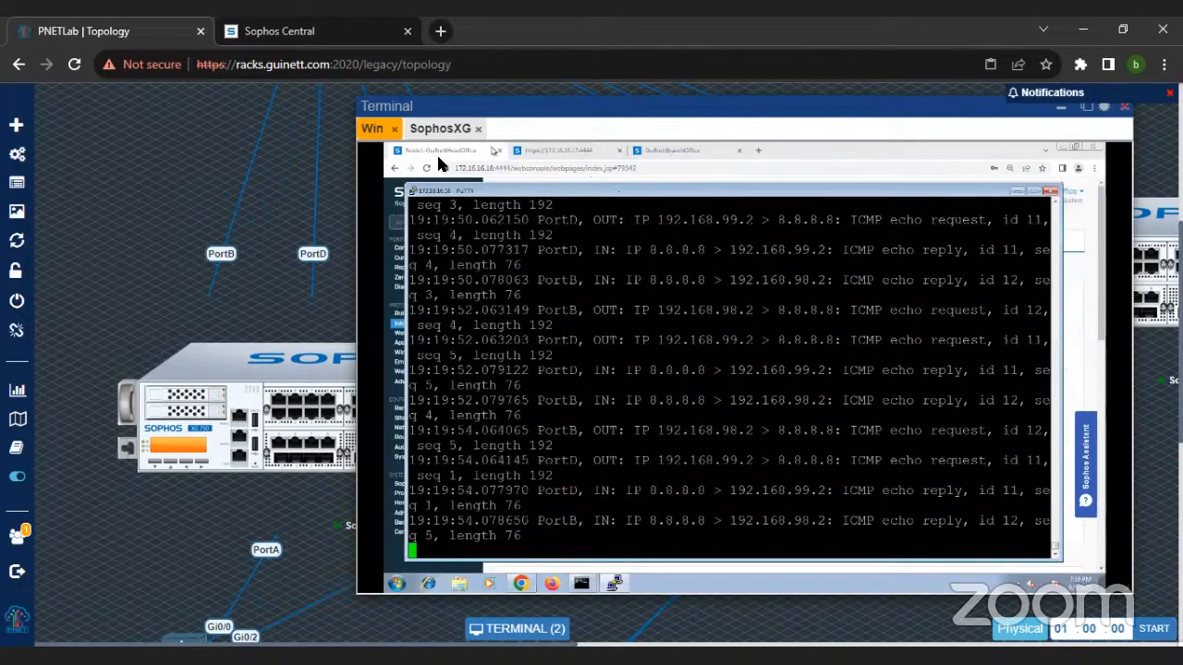
{"action": "left_click", "coordinate": [260, 22]}
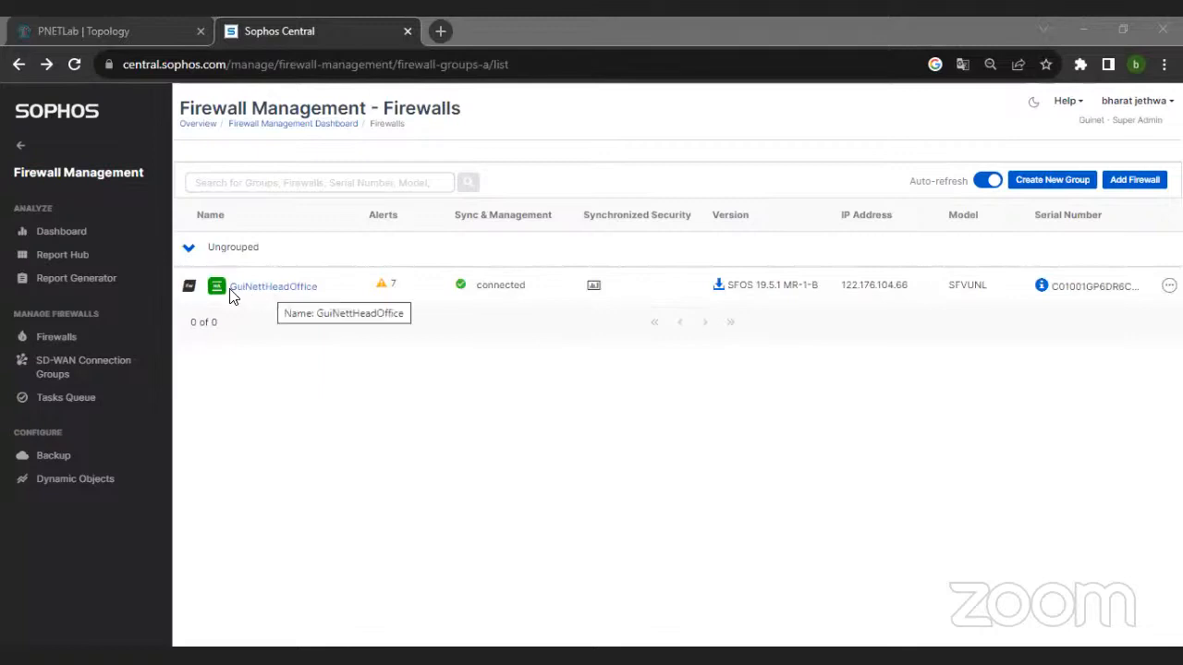
{"action": "mouse_move", "coordinate": [224, 297]}
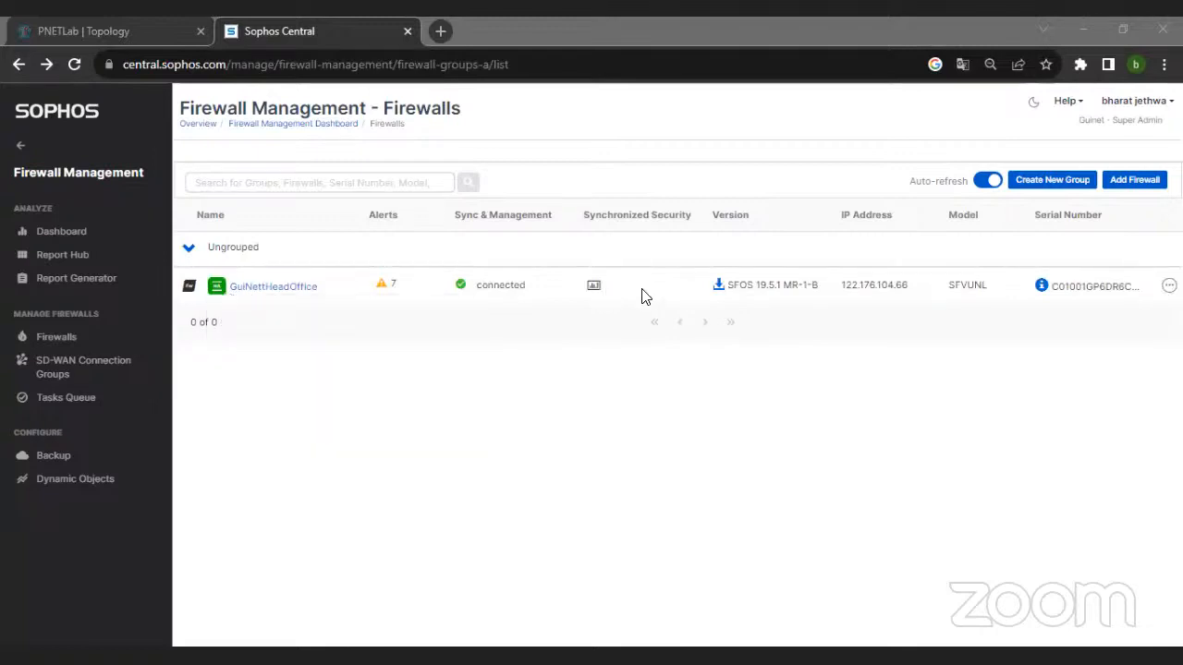
{"action": "left_click", "coordinate": [277, 288]}
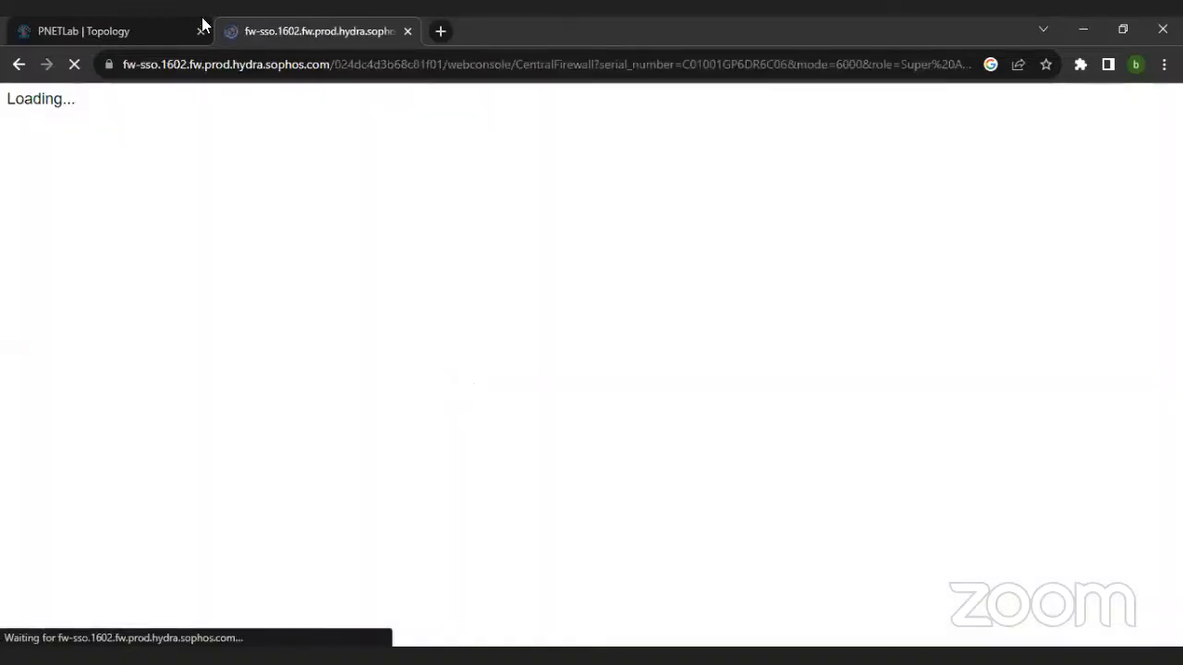
Step: Switch back to the PNETLab firewall console, open its Sophos Central page, and examine the registration and Synchronized Application Control notice
{"action": "left_click", "coordinate": [99, 30]}
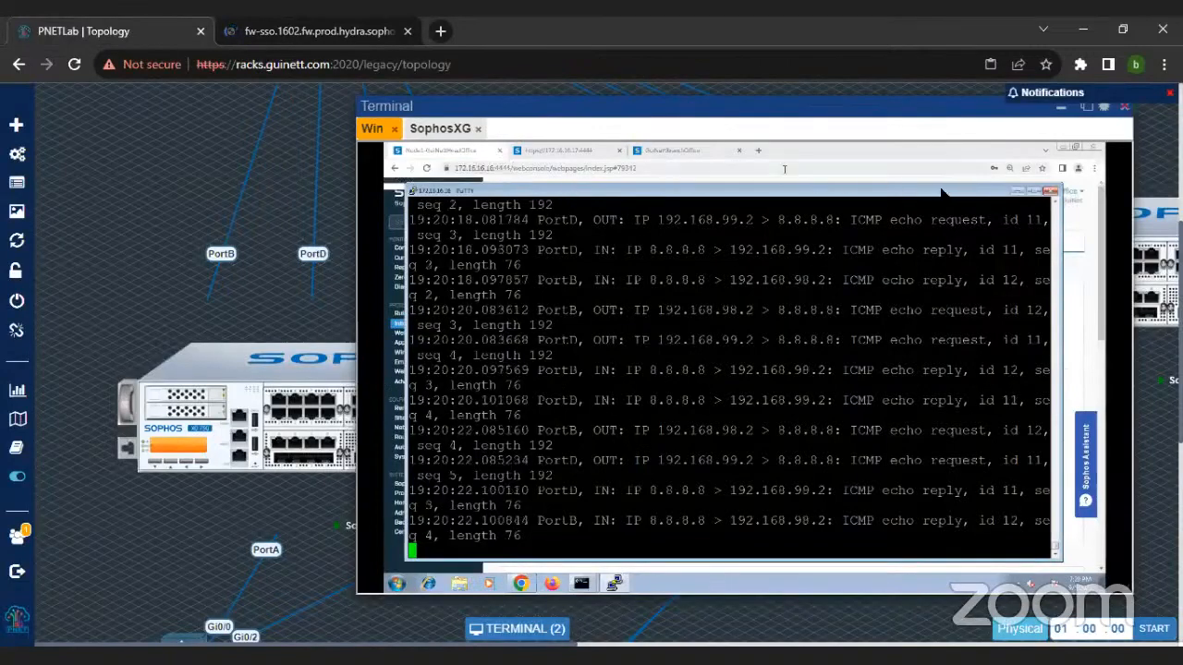
{"action": "left_click", "coordinate": [521, 583]}
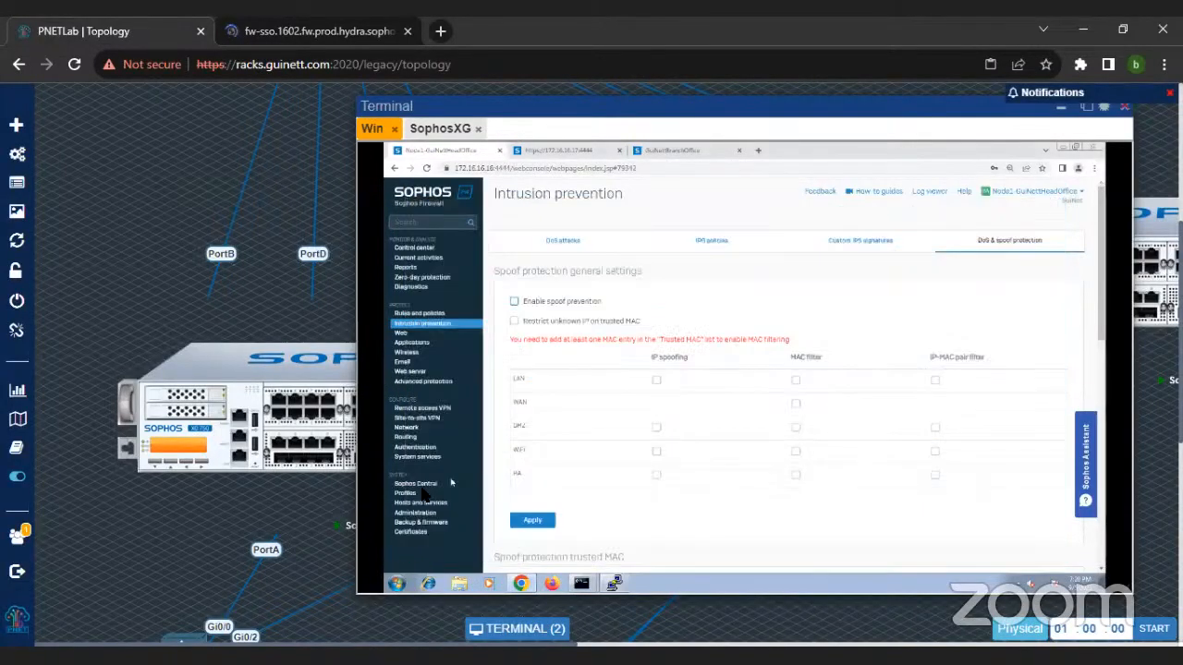
{"action": "left_click", "coordinate": [421, 493]}
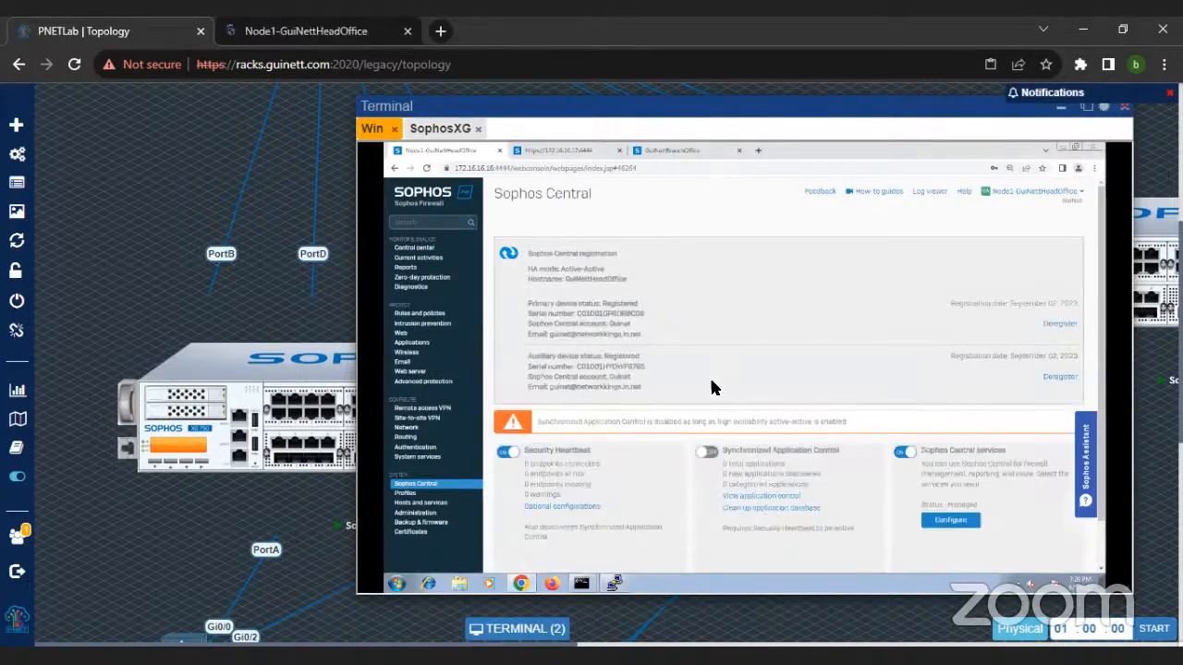
{"action": "key", "text": "ctrl+plus"}
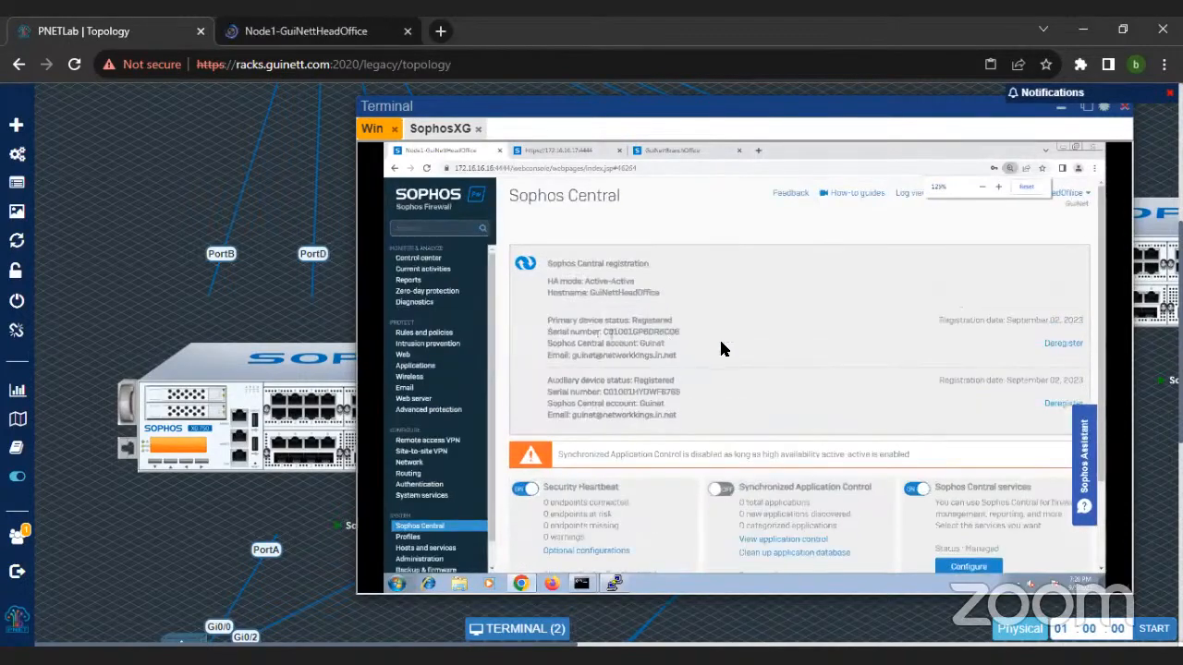
{"action": "scroll", "coordinate": [742, 386], "scroll_direction": "down", "scroll_amount": 3}
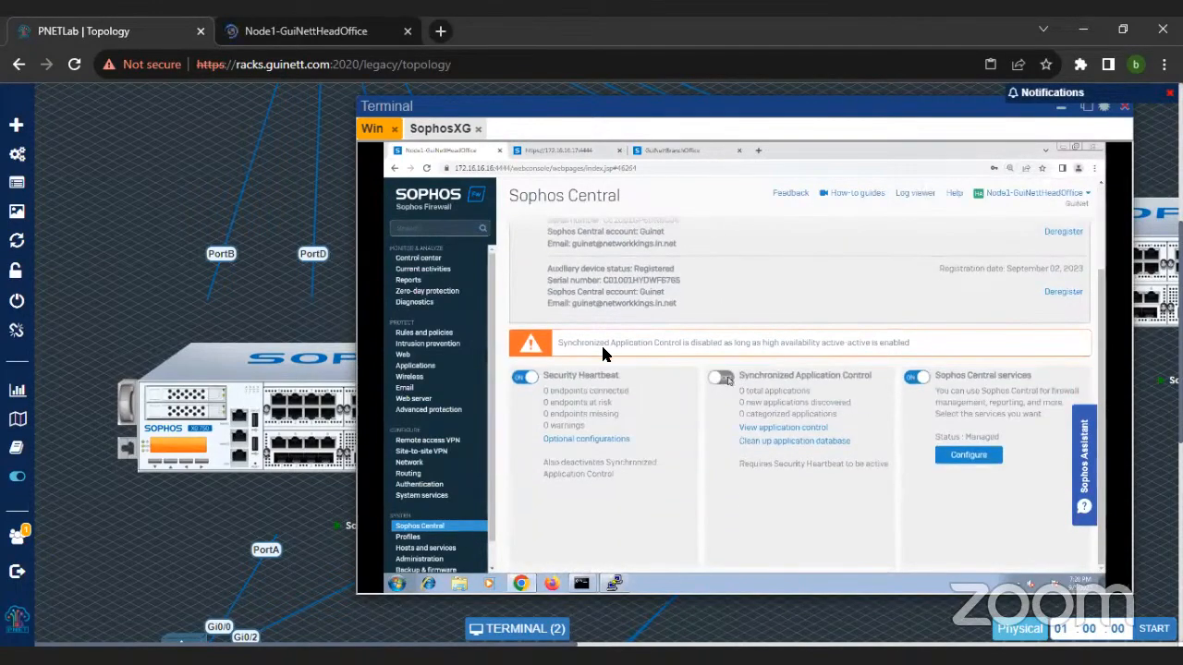
{"action": "left_click_drag", "start_coordinate": [559, 349], "coordinate": [941, 349]}
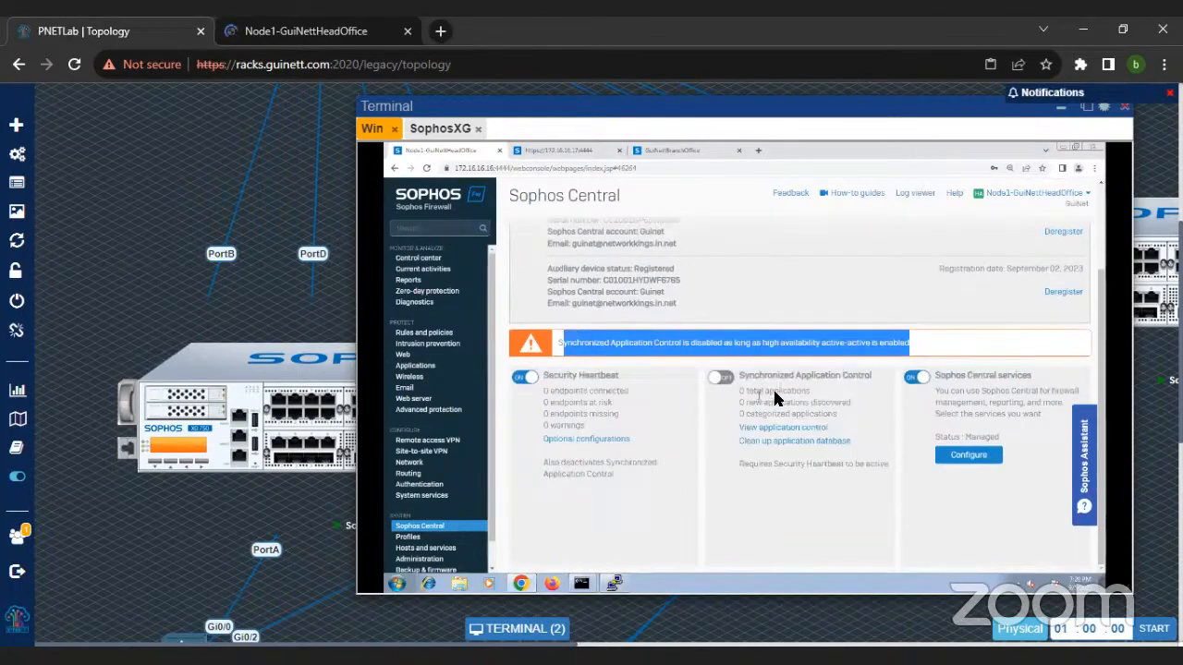
{"action": "left_click_drag", "start_coordinate": [739, 377], "coordinate": [876, 386]}
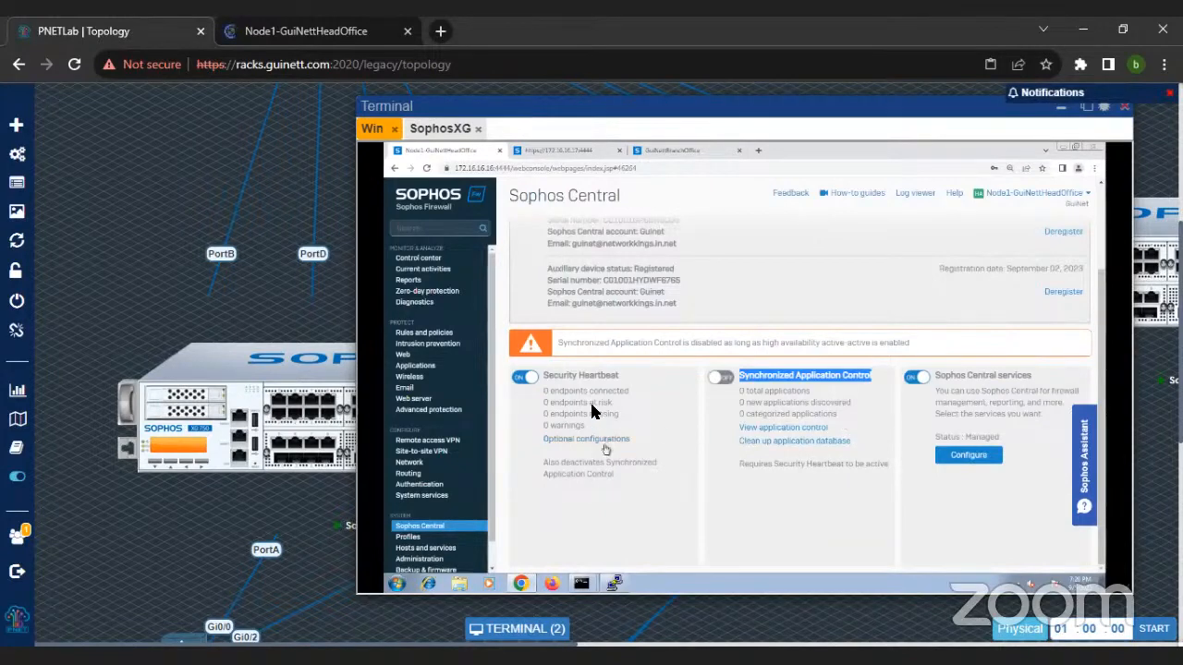
Step: Open the firewall's Reports, show the Executive report dashboard, and examine its summary, application and web category charts
{"action": "scroll", "coordinate": [593, 407], "scroll_direction": "up", "scroll_amount": 2}
{"action": "left_click", "coordinate": [415, 282]}
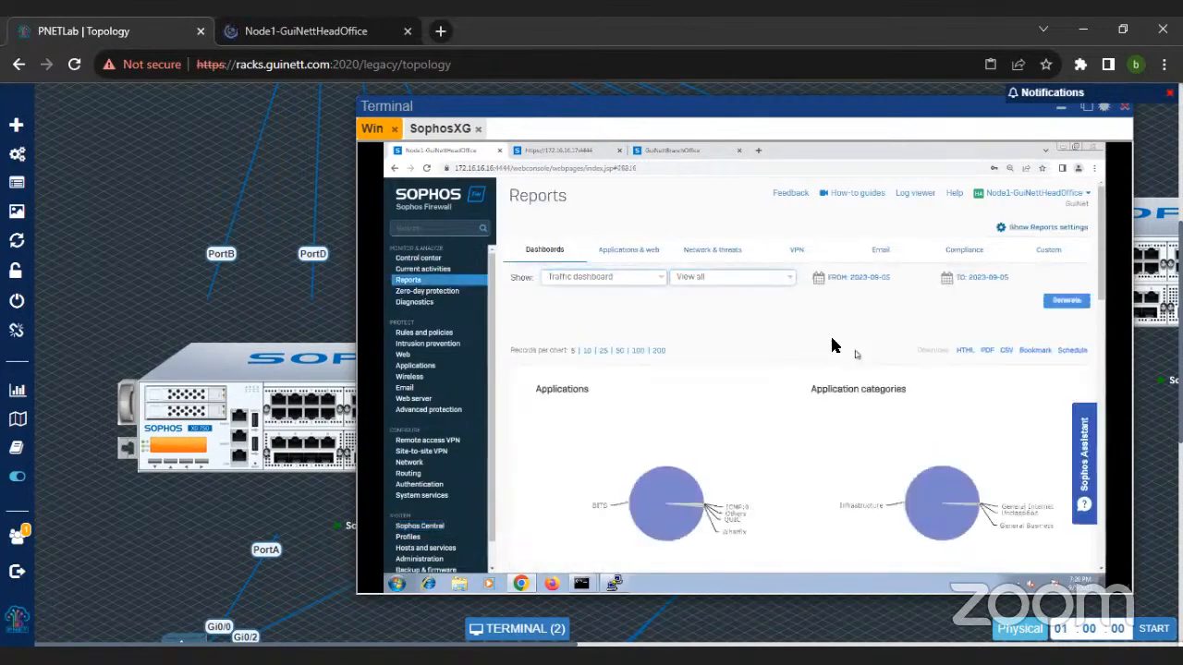
{"action": "left_click", "coordinate": [590, 276]}
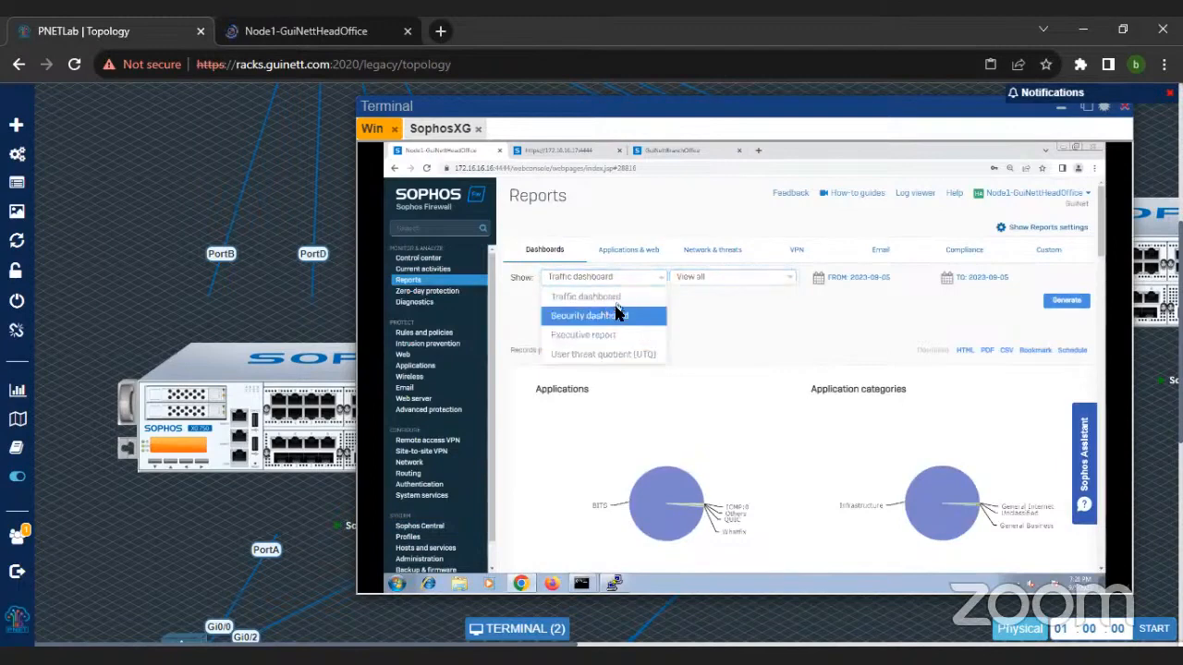
{"action": "left_click", "coordinate": [612, 335]}
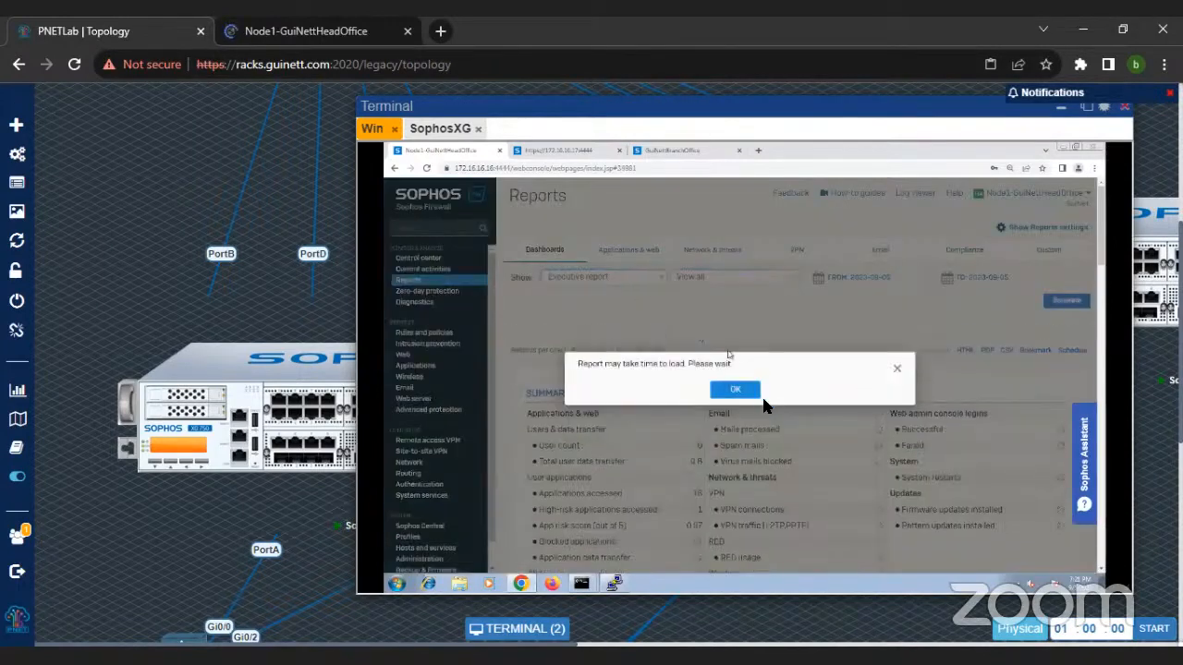
{"action": "left_click", "coordinate": [735, 389]}
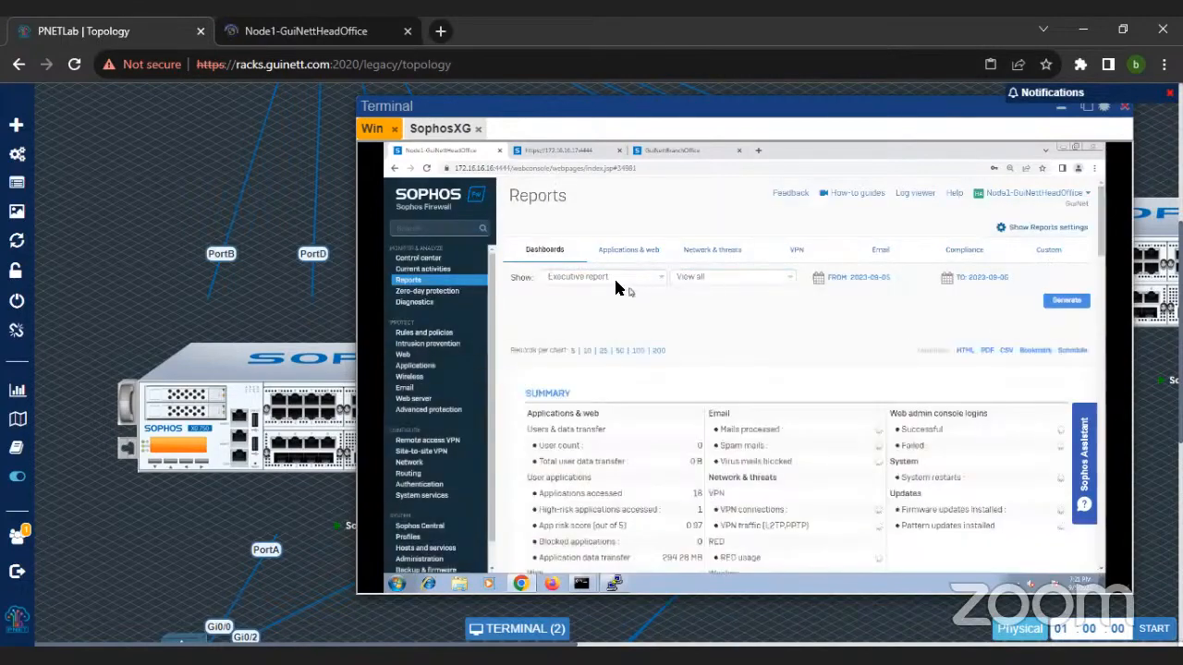
{"action": "left_click", "coordinate": [617, 281]}
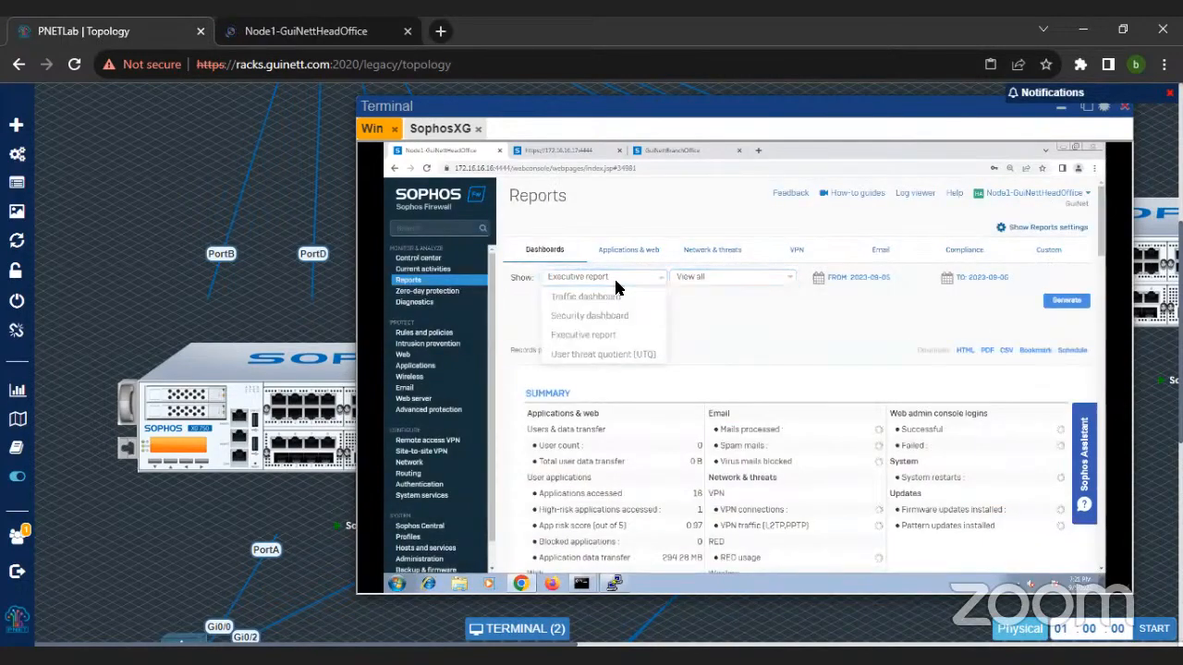
{"action": "scroll", "coordinate": [831, 324], "scroll_direction": "down", "scroll_amount": 3}
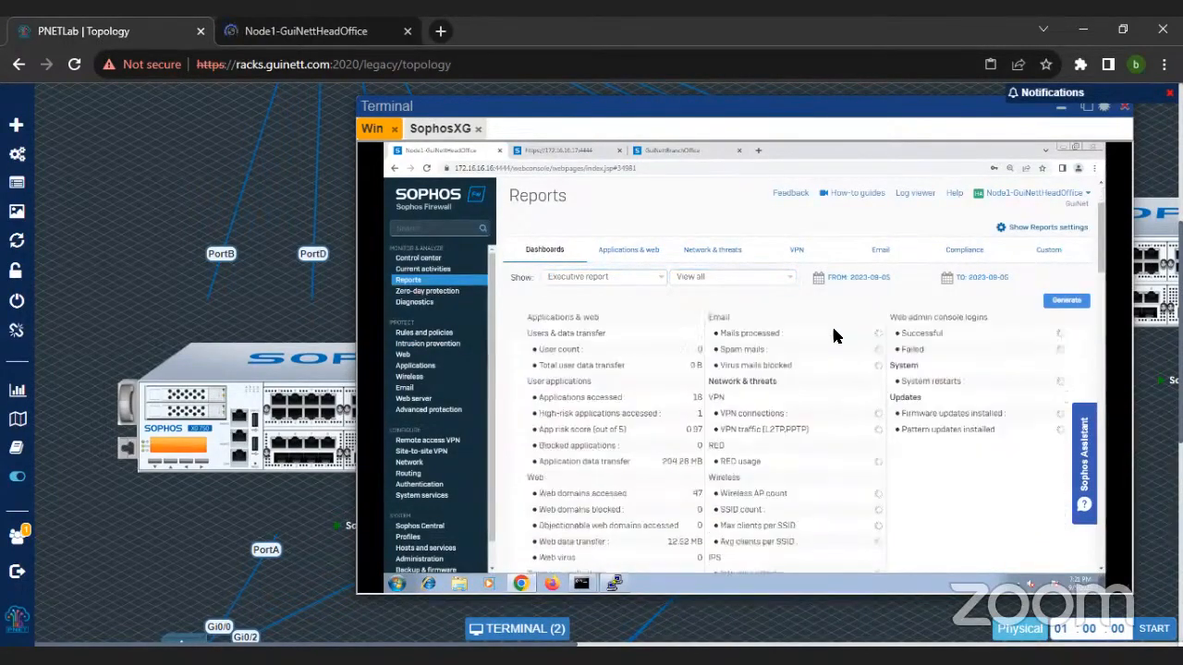
{"action": "scroll", "coordinate": [817, 427], "scroll_direction": "down", "scroll_amount": 10}
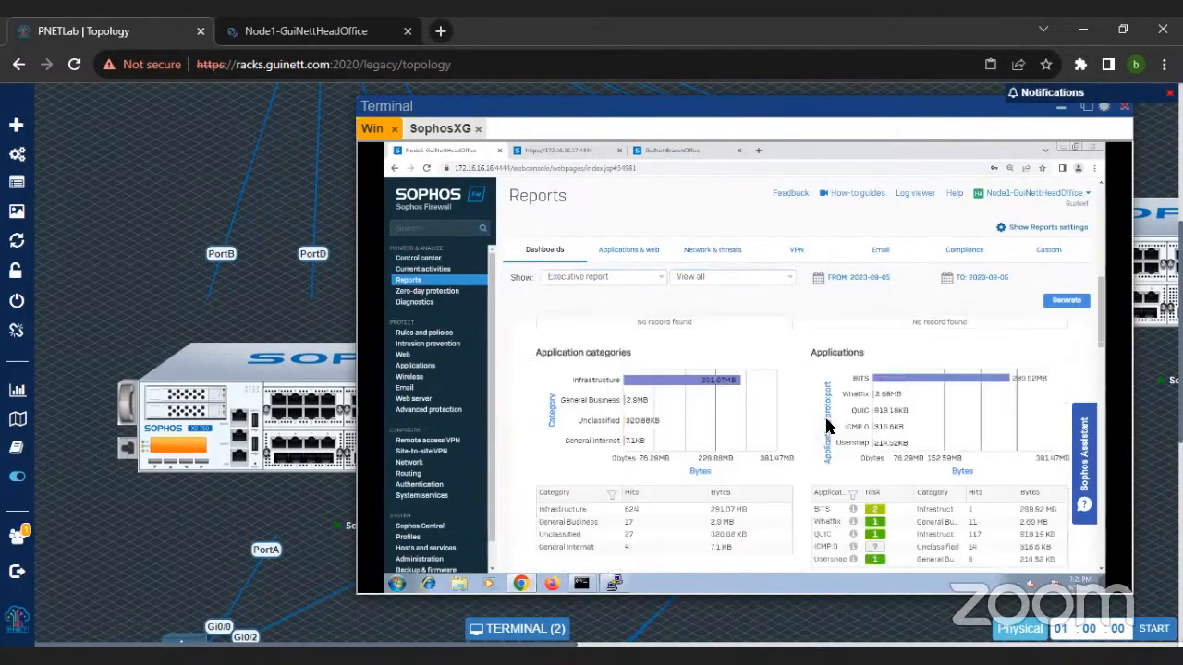
{"action": "scroll", "coordinate": [796, 481], "scroll_direction": "down", "scroll_amount": 8}
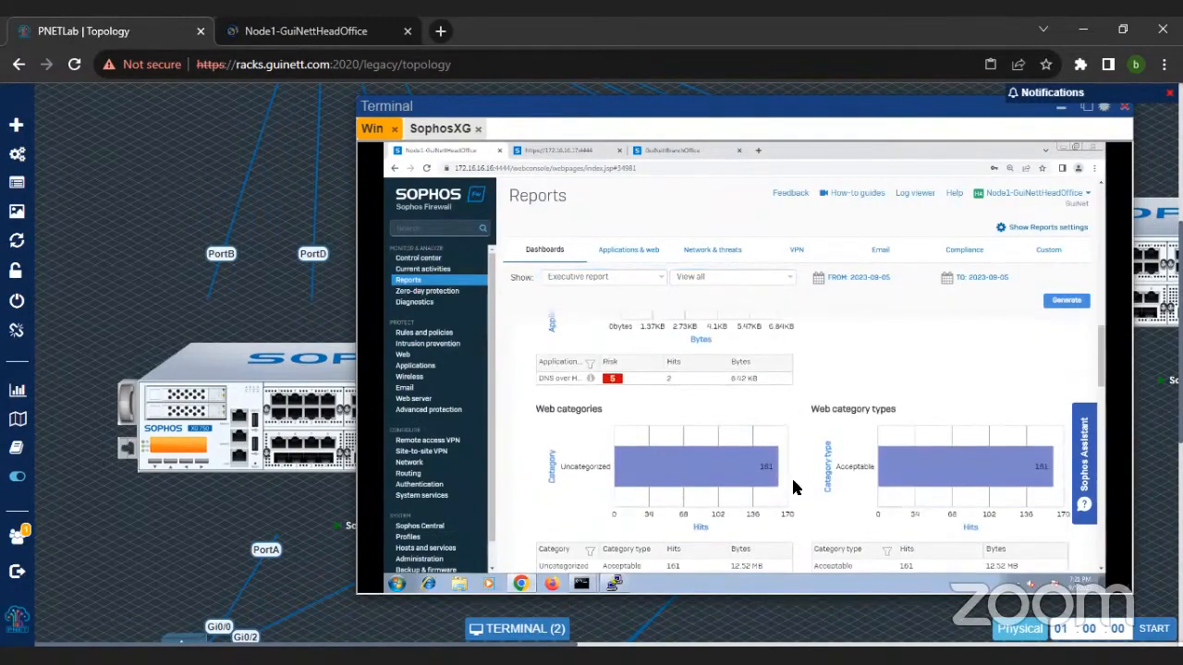
{"action": "scroll", "coordinate": [665, 395], "scroll_direction": "up", "scroll_amount": 4}
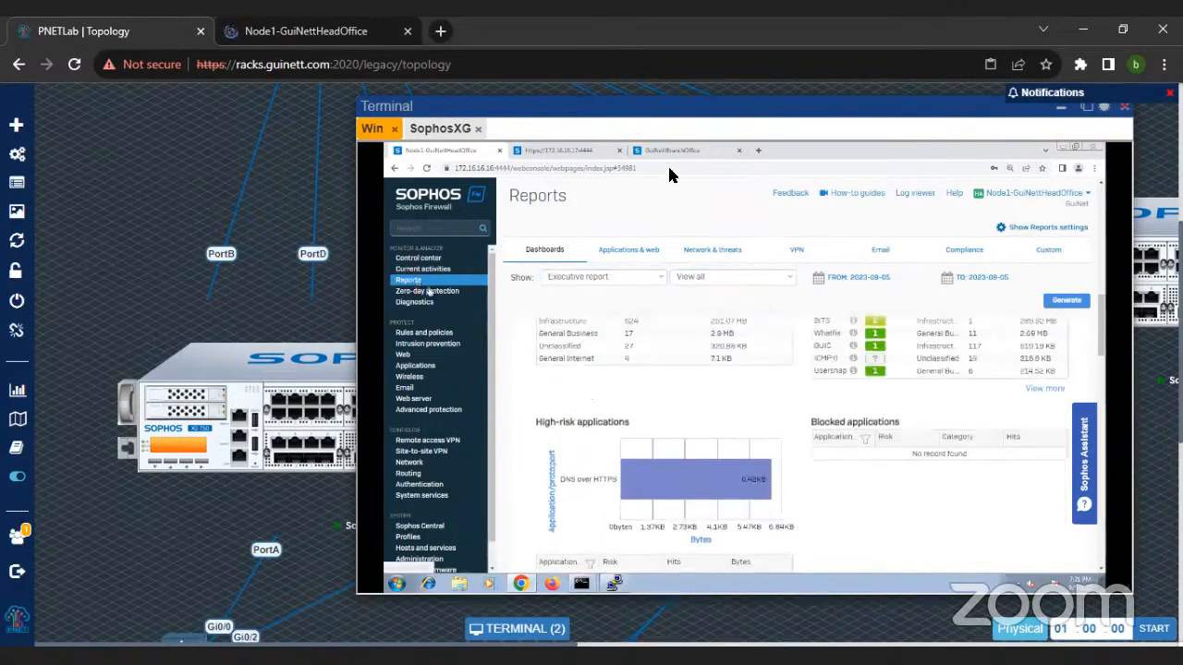
Step: Set the Diagnostics packet capture's BPF string to "host sophos.com" and save the capture filter
{"action": "left_click", "coordinate": [414, 301]}
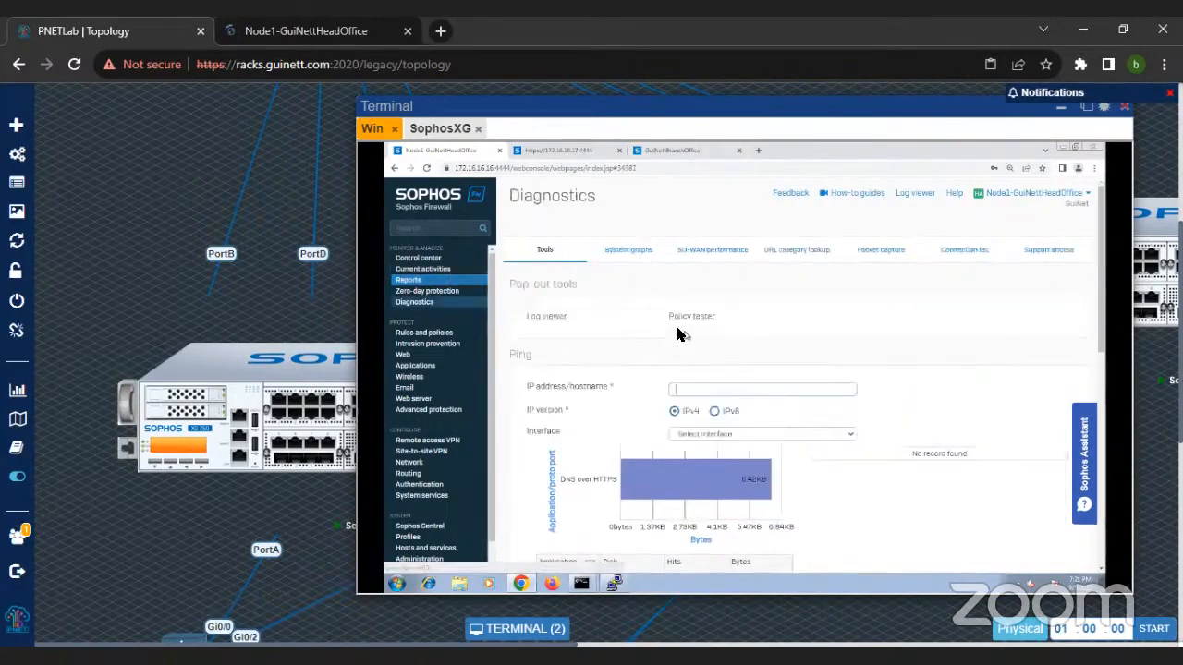
{"action": "left_click", "coordinate": [884, 255]}
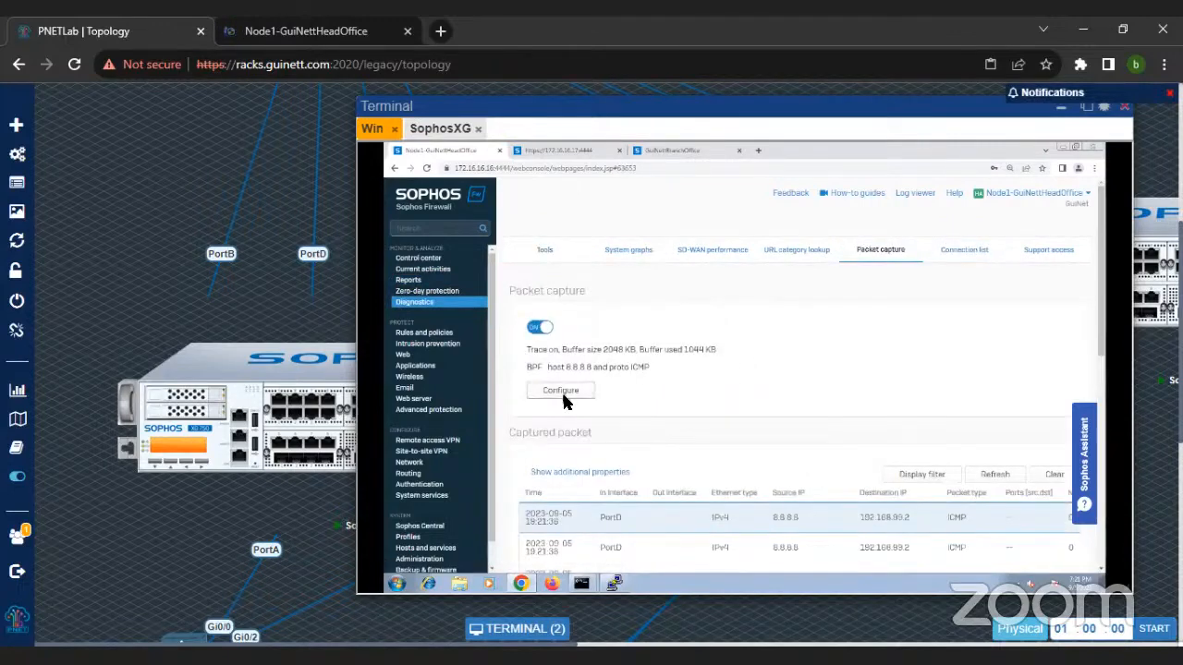
{"action": "left_click", "coordinate": [561, 390]}
{"action": "left_click_drag", "start_coordinate": [821, 401], "coordinate": [660, 404]}
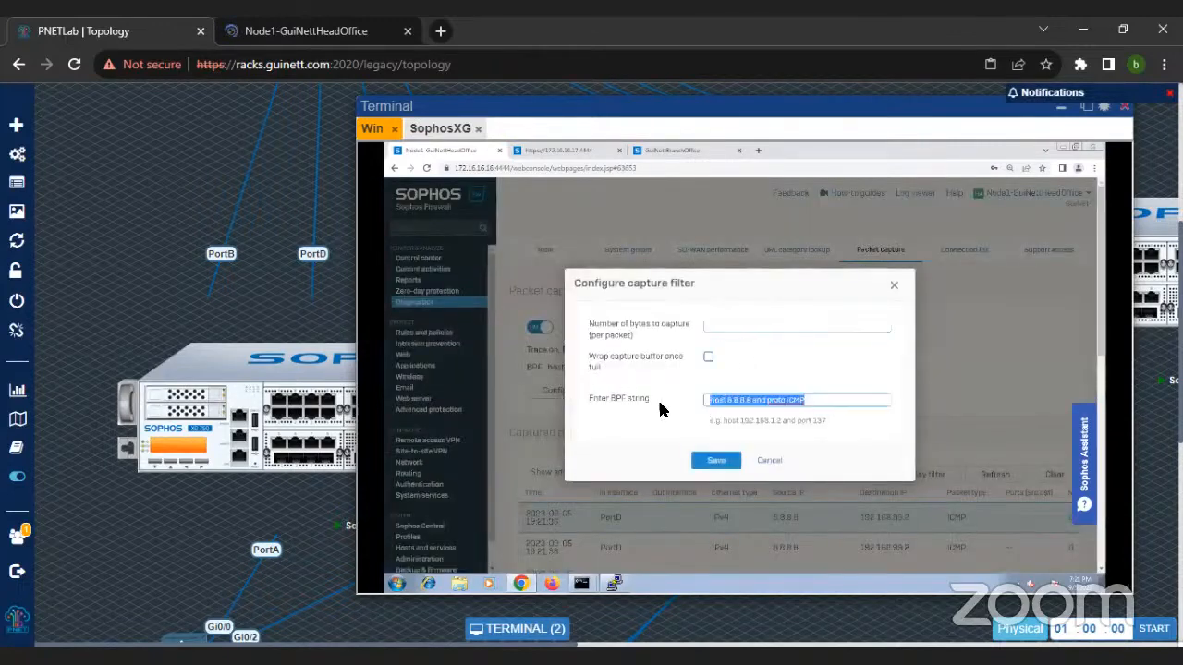
{"action": "type", "text": "host soph"}
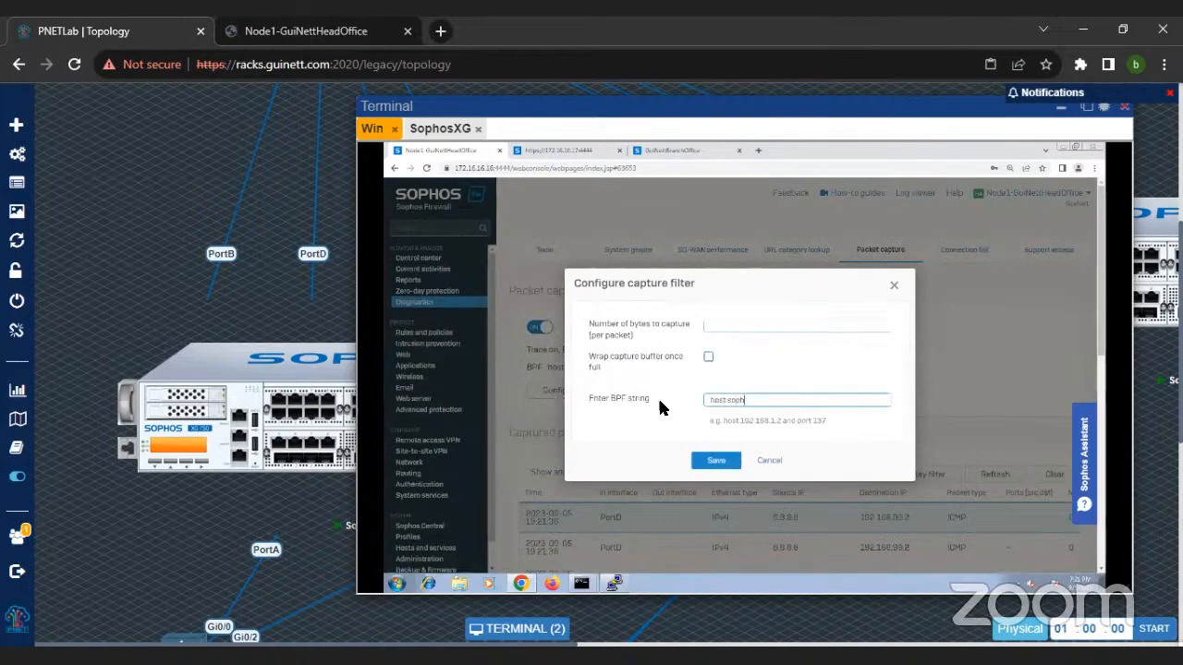
{"action": "type", "text": "os.com"}
{"action": "key", "text": "Return"}
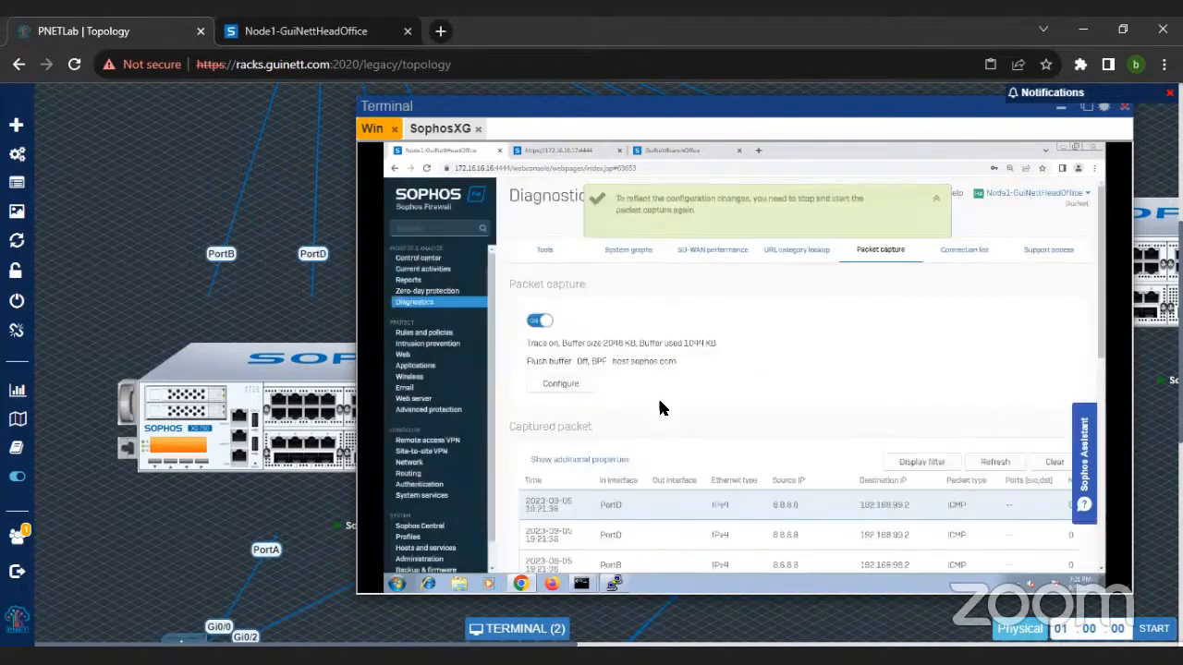
Step: Stop the packet capture, clear the captured packets, and restart it with the new filter
{"action": "left_click", "coordinate": [540, 324]}
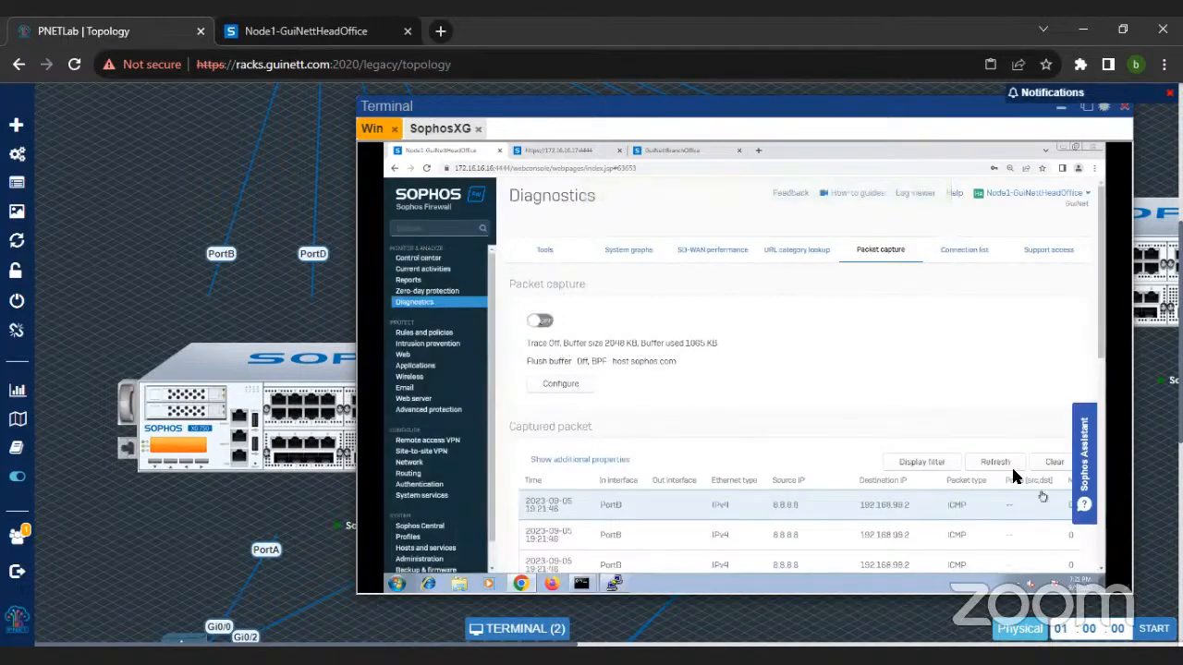
{"action": "left_click", "coordinate": [1048, 461]}
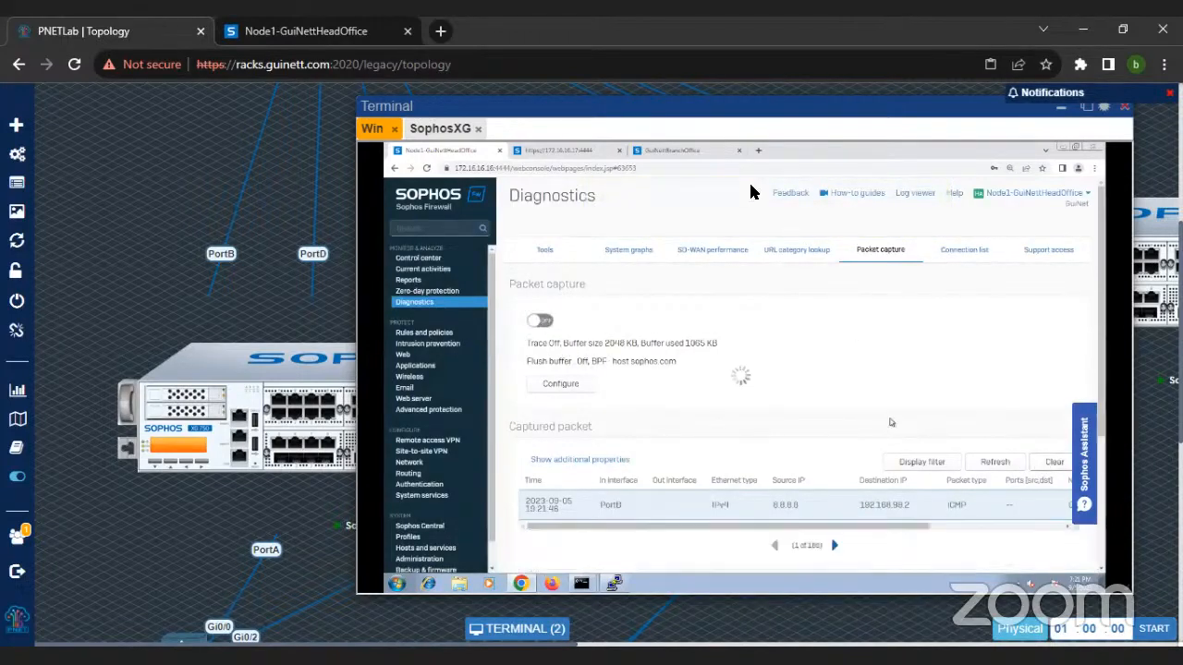
{"action": "left_click", "coordinate": [540, 321]}
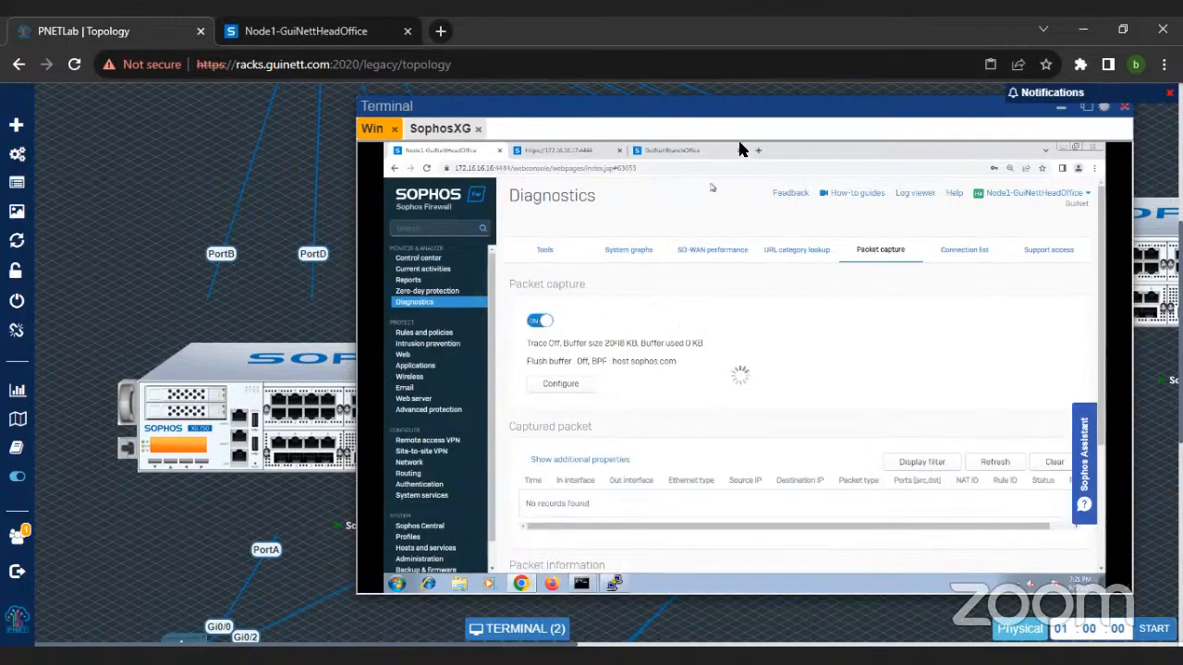
Step: Switch to the PuTTY firewall console, stop the running capture, and start a new one with tcpdump 'host sophos.com
{"action": "left_click", "coordinate": [616, 584]}
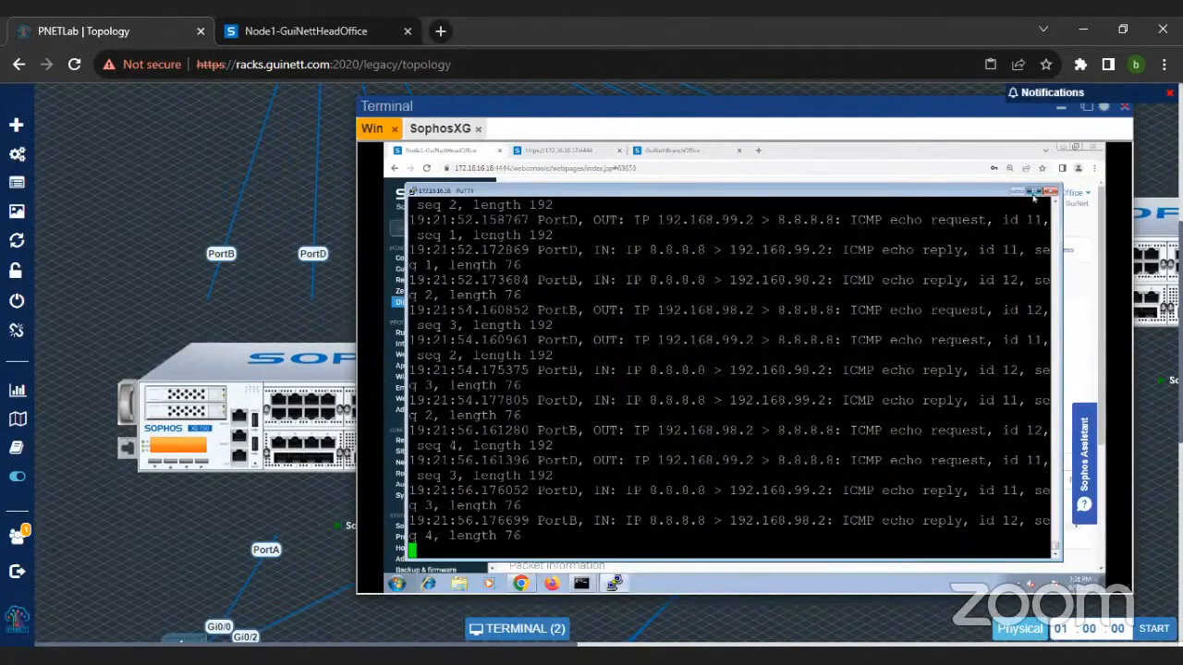
{"action": "left_click", "coordinate": [1033, 192]}
{"action": "key", "text": "ctrl+c"}
{"action": "type", "text": "tcpdump 'host sophos.com"}
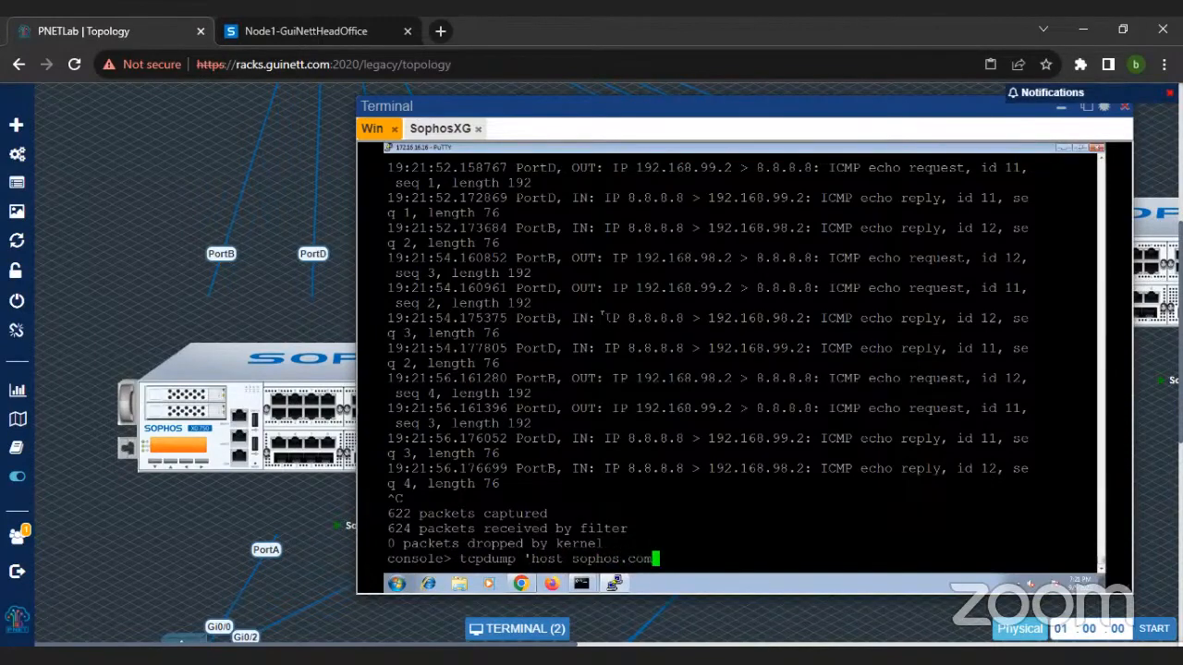
{"action": "key", "text": "Return"}
{"action": "key", "text": "Return"}
{"action": "key", "text": "Return"}
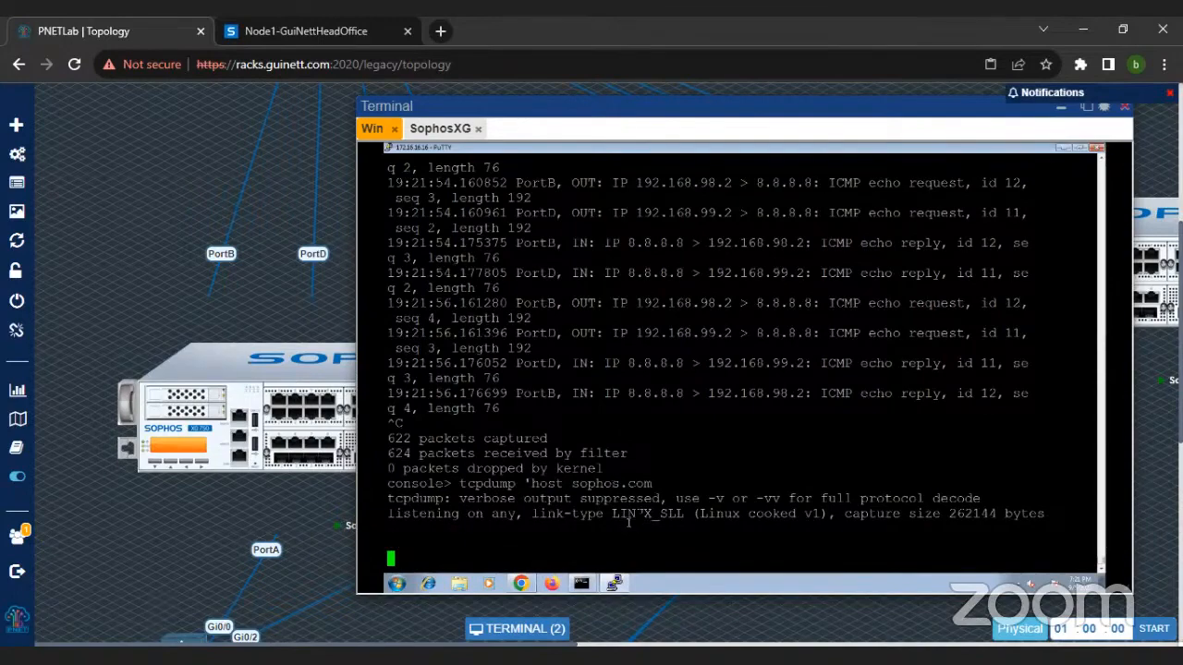
Step: Switch to Chrome and load sophos.com in a new tab to generate traffic for the captures
{"action": "left_click", "coordinate": [521, 583]}
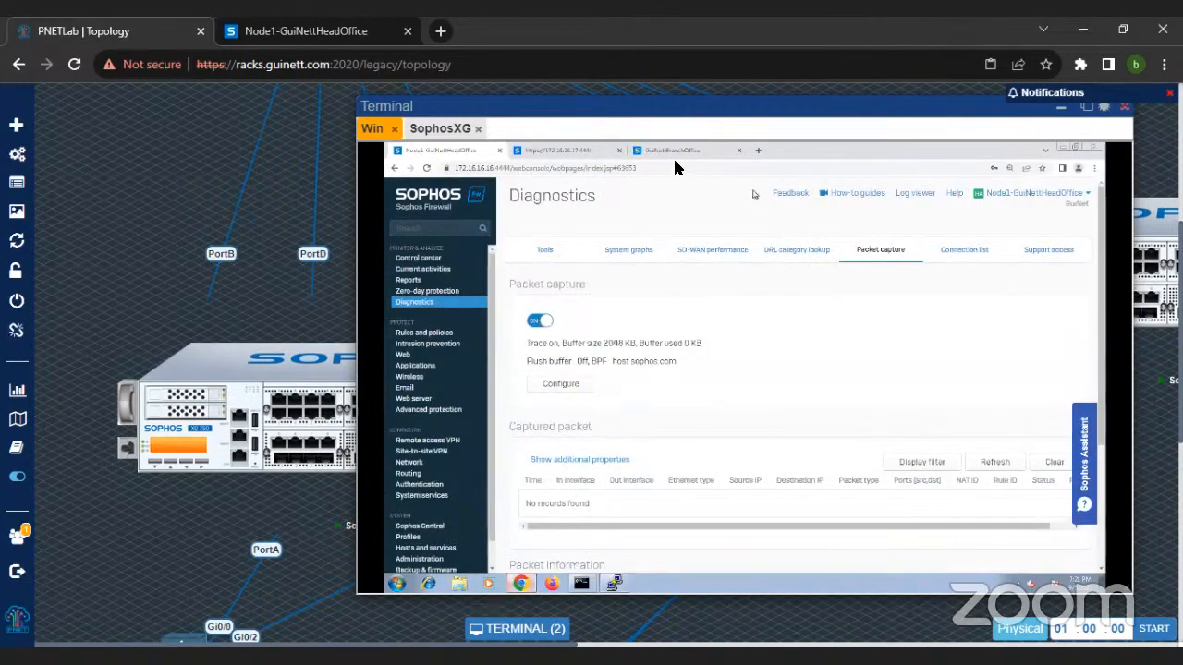
{"action": "left_click", "coordinate": [702, 150]}
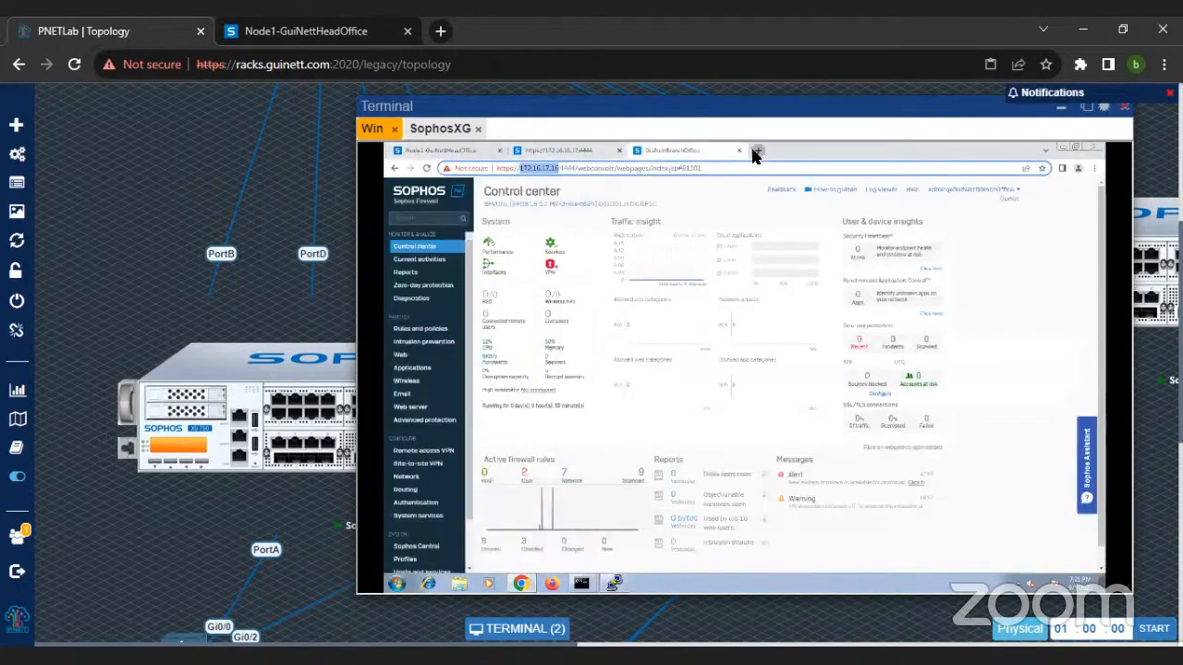
{"action": "left_click", "coordinate": [752, 149]}
{"action": "type", "text": "sophos"}
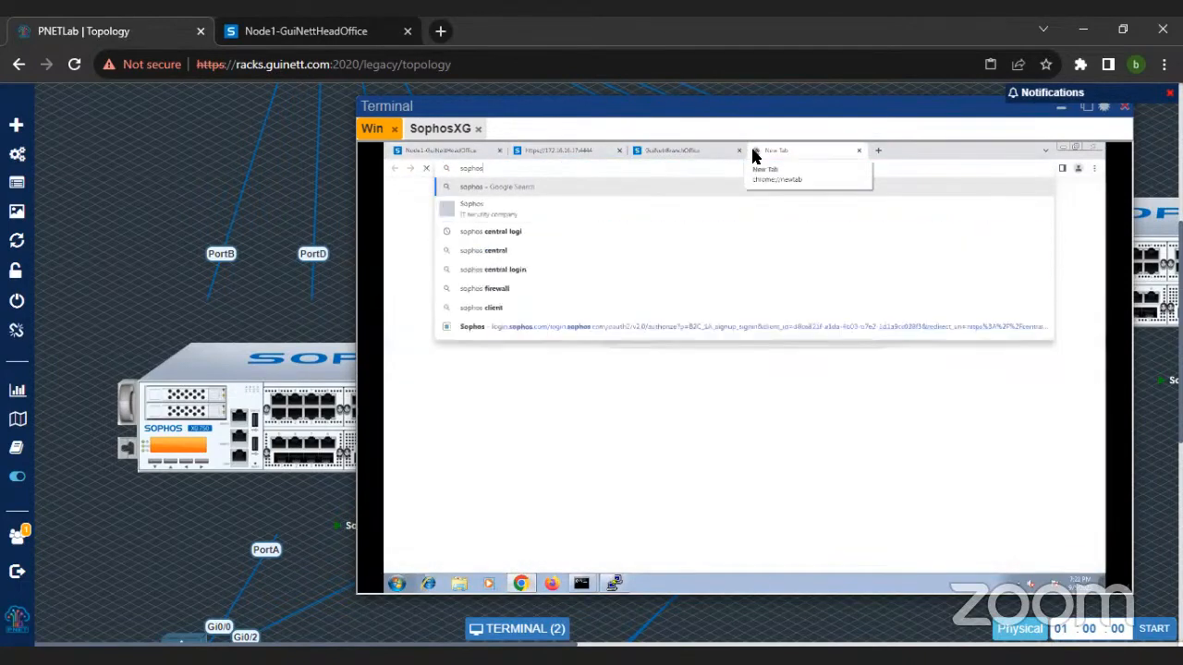
{"action": "type", "text": ".com"}
{"action": "key", "text": "Return"}
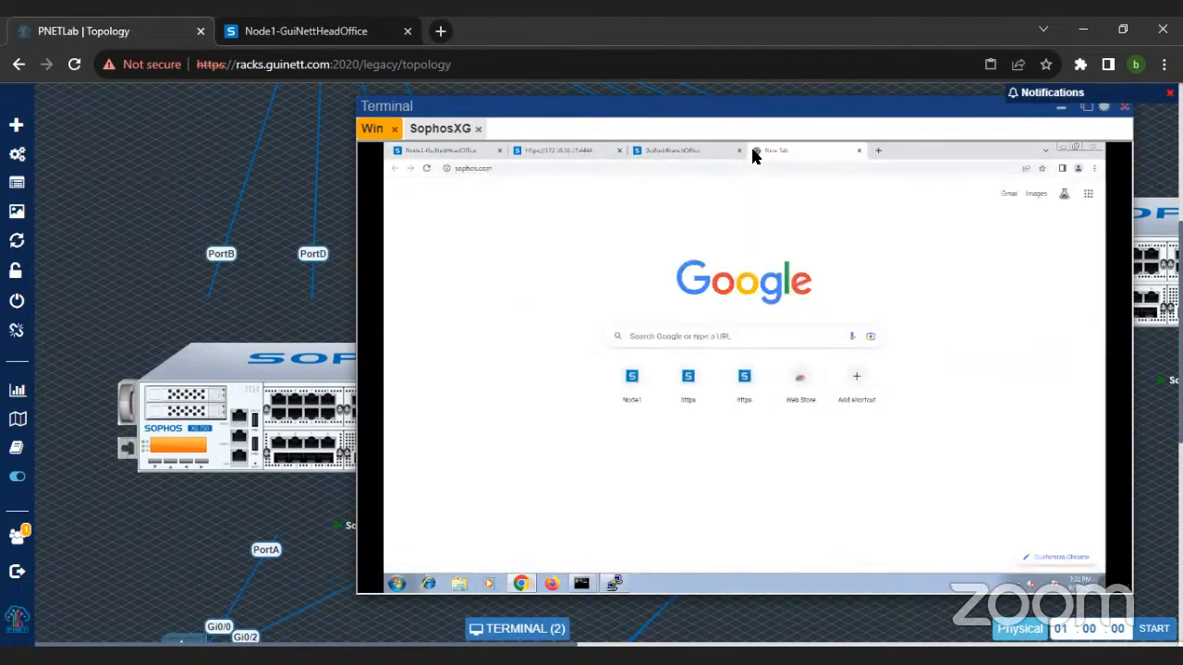
Step: Switch back to the PuTTY console, stop the tcpdump capture, examine its packets and captured total, and minimize the console
{"action": "left_click", "coordinate": [615, 584]}
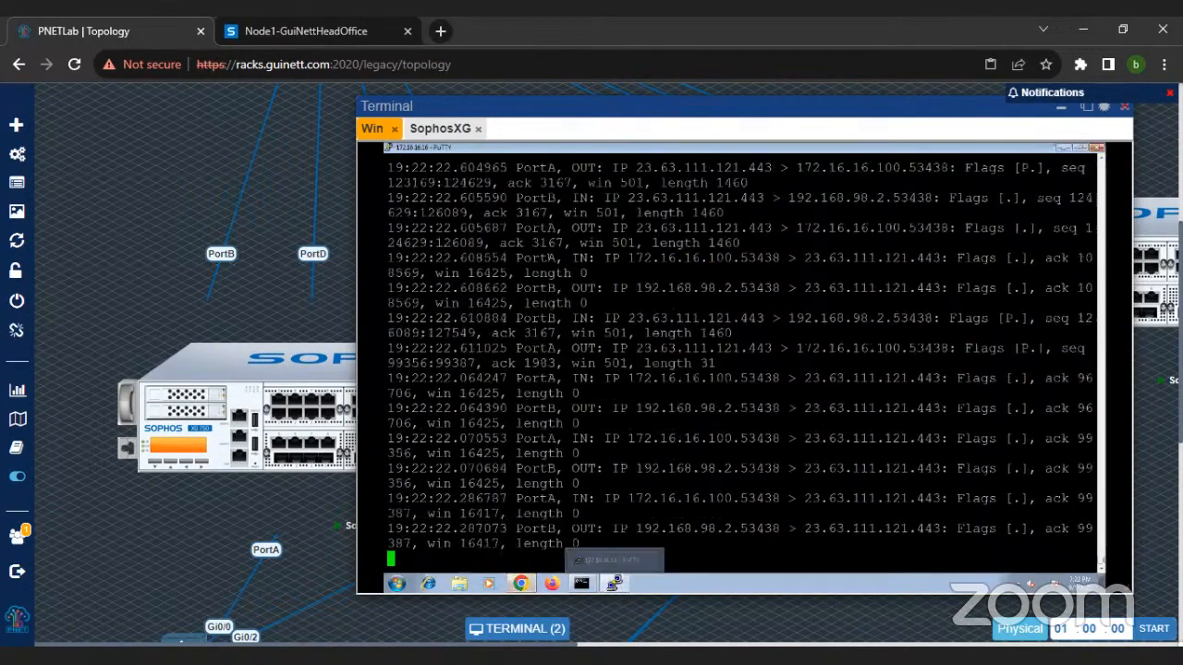
{"action": "key", "text": "ctrl+c"}
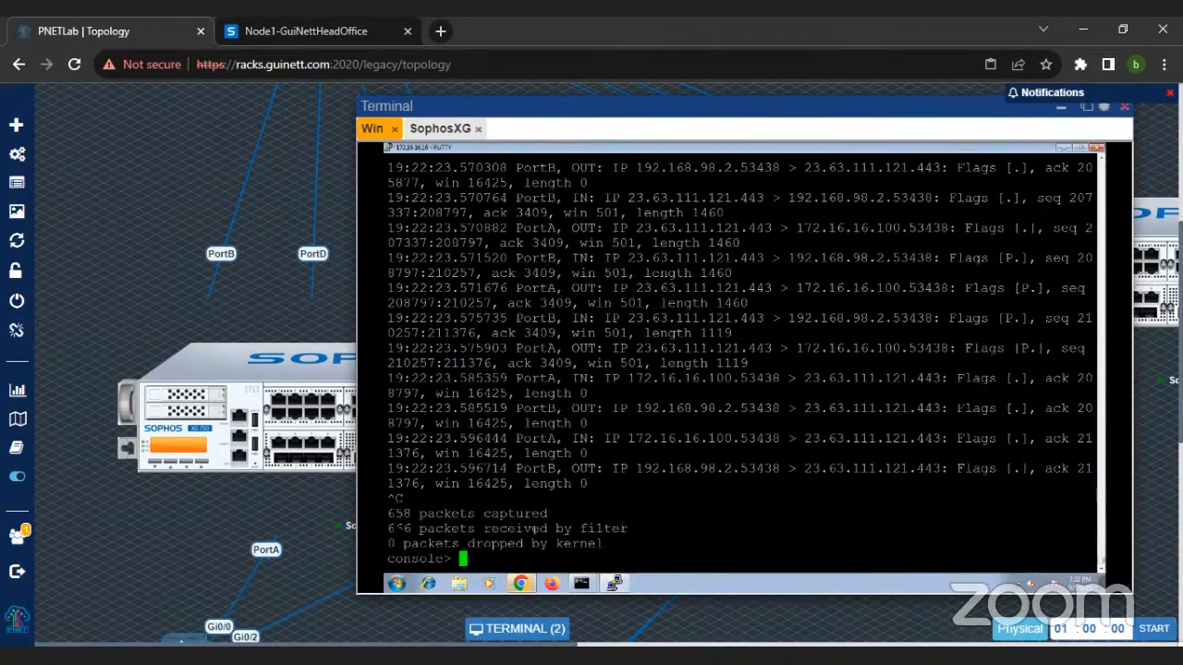
{"action": "left_click_drag", "start_coordinate": [391, 513], "coordinate": [582, 517]}
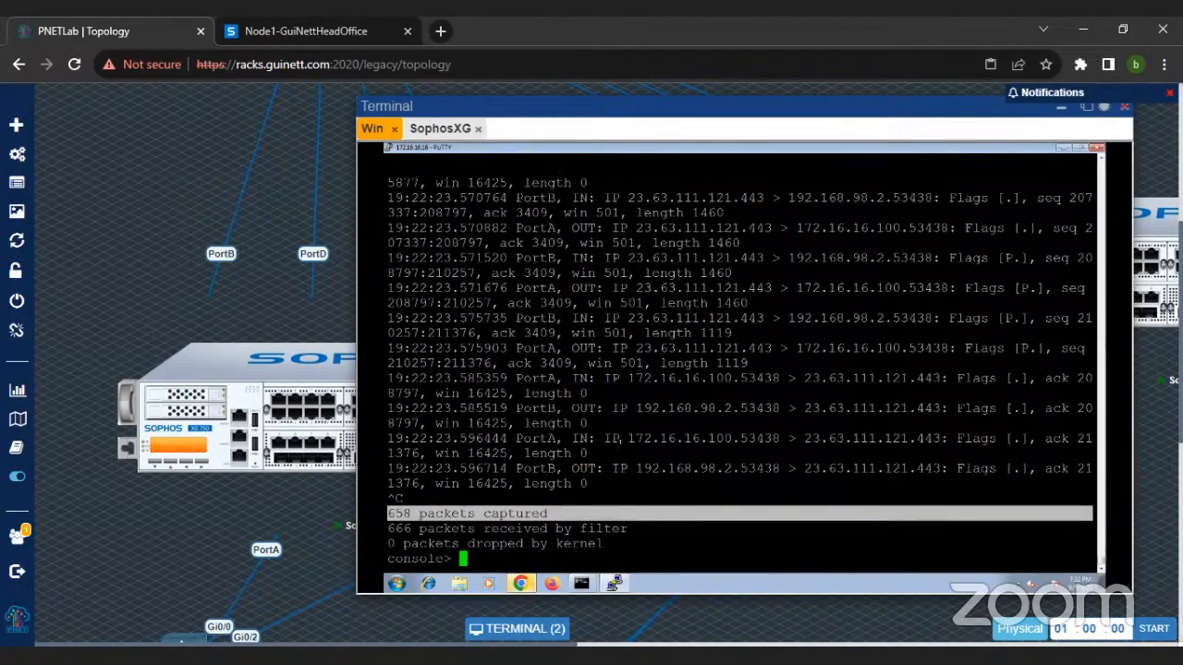
{"action": "scroll", "coordinate": [622, 439], "scroll_direction": "up", "scroll_amount": 2}
{"action": "scroll", "coordinate": [622, 439], "scroll_direction": "up", "scroll_amount": 10}
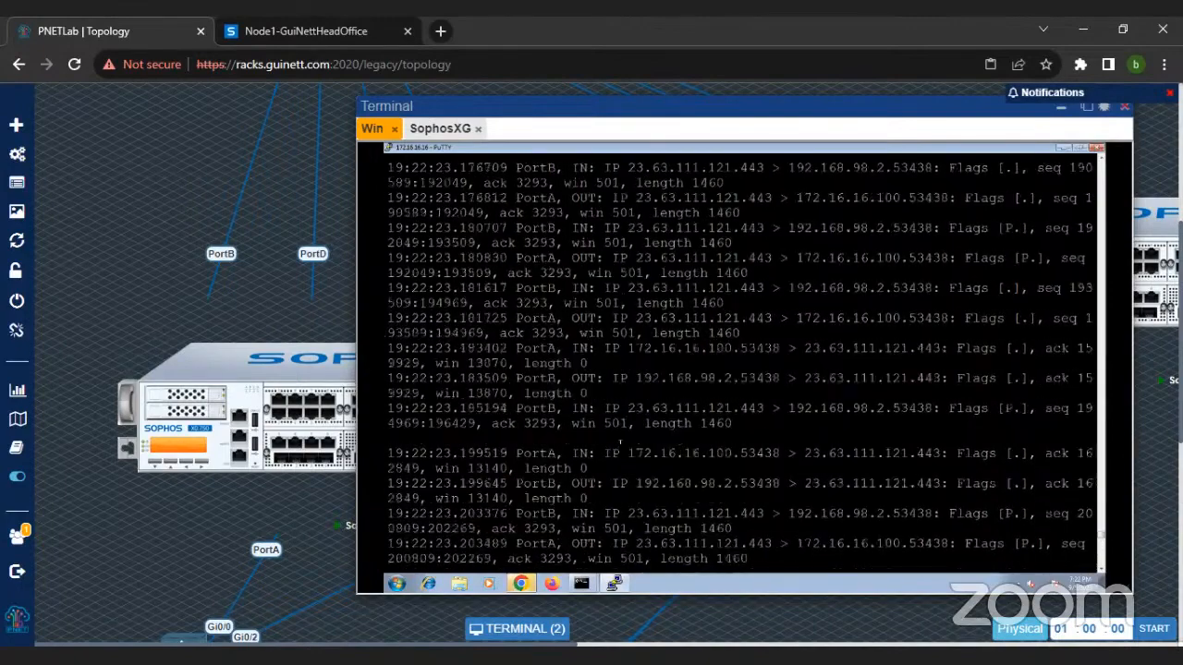
{"action": "scroll", "coordinate": [621, 438], "scroll_direction": "up", "scroll_amount": 5}
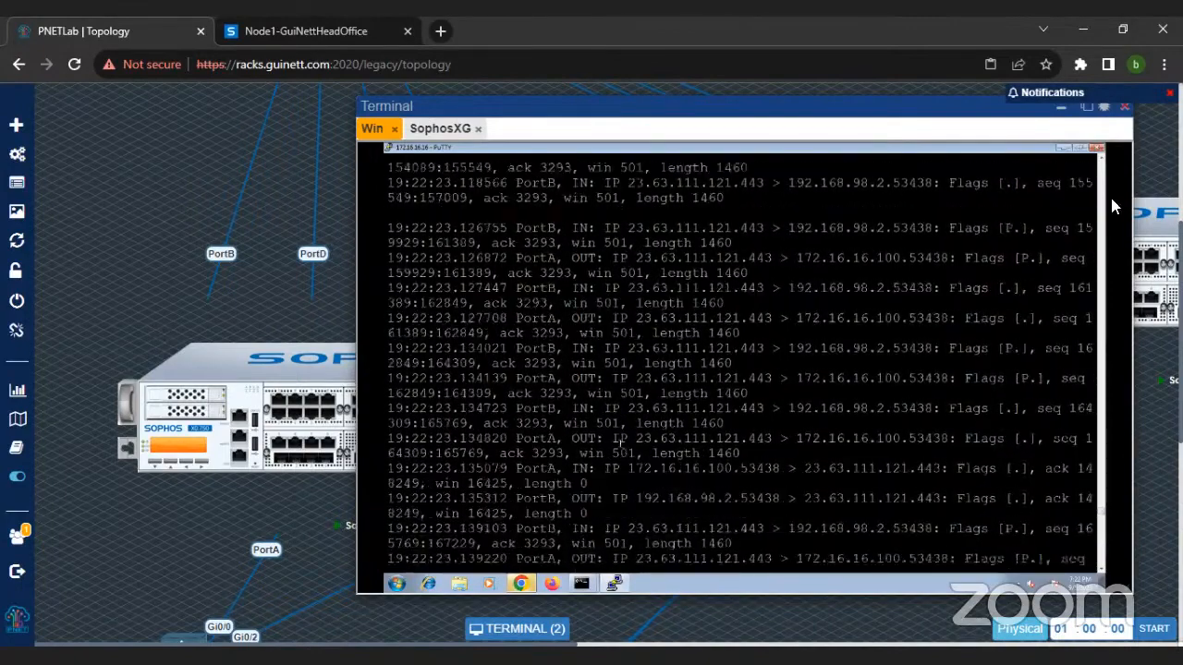
{"action": "left_click", "coordinate": [1062, 148]}
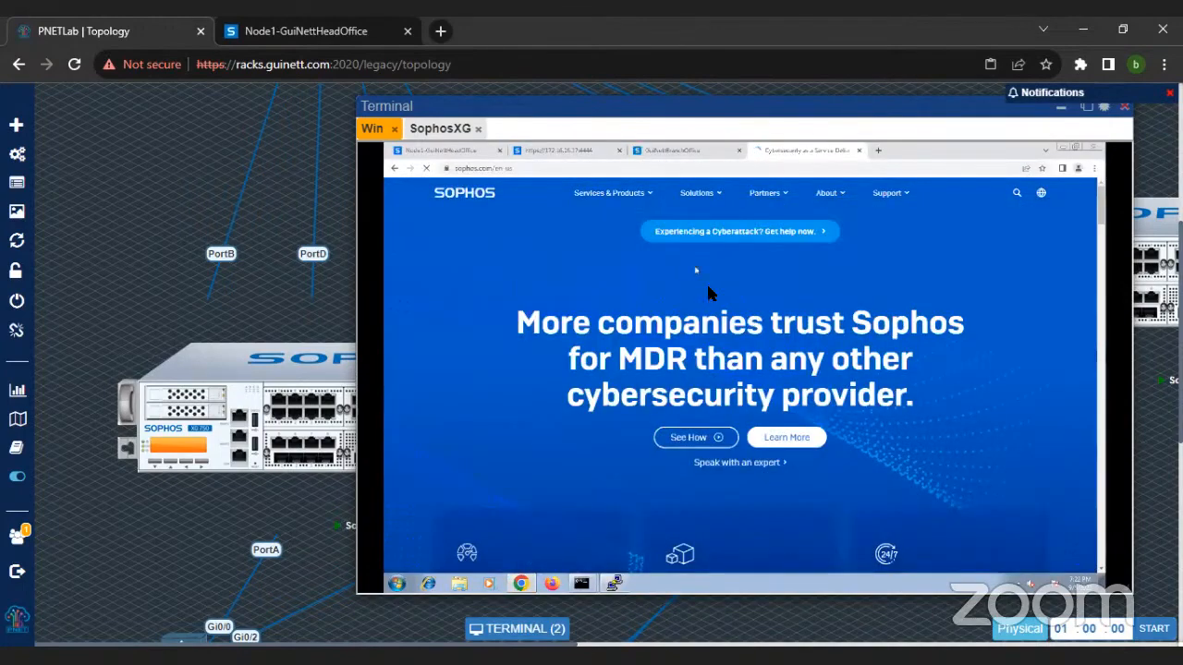
Step: Refresh the captured packets in the head office firewall's Diagnostics and examine their interfaces, IP addresses, NAT IDs, rule IDs and status
{"action": "left_click", "coordinate": [456, 154]}
{"action": "left_click", "coordinate": [998, 462]}
{"action": "scroll", "coordinate": [863, 314], "scroll_direction": "down", "scroll_amount": 3}
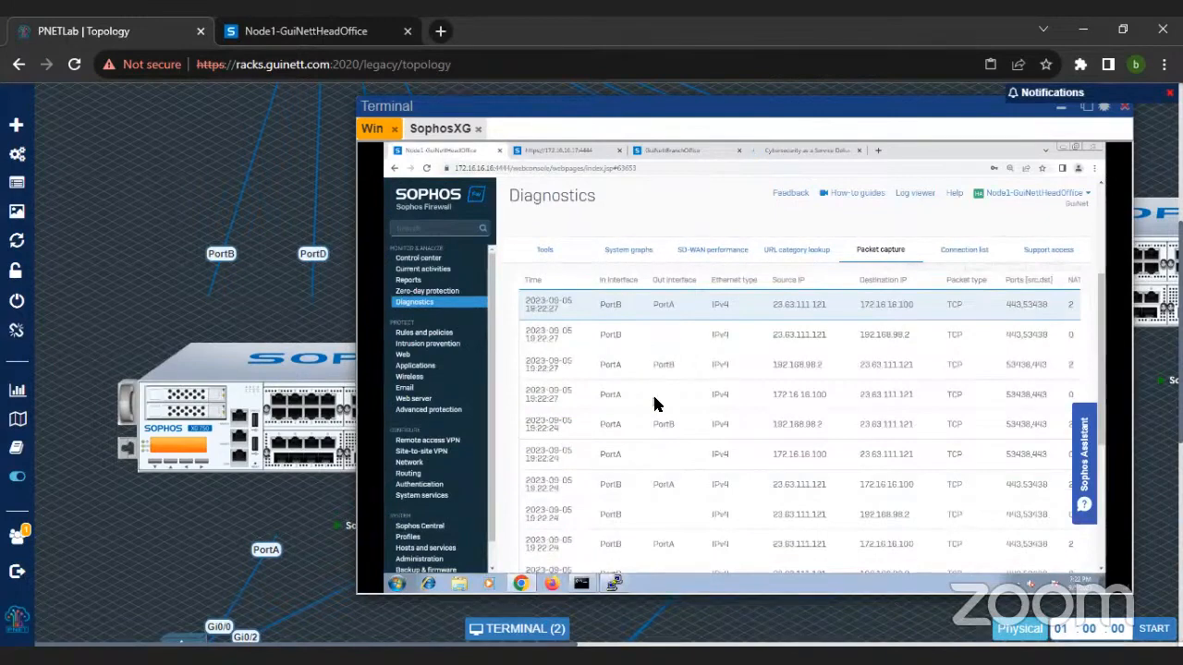
{"action": "left_click", "coordinate": [654, 403]}
{"action": "scroll", "coordinate": [759, 381], "scroll_direction": "down", "scroll_amount": 1}
{"action": "left_click_drag", "start_coordinate": [745, 548], "coordinate": [685, 539]}
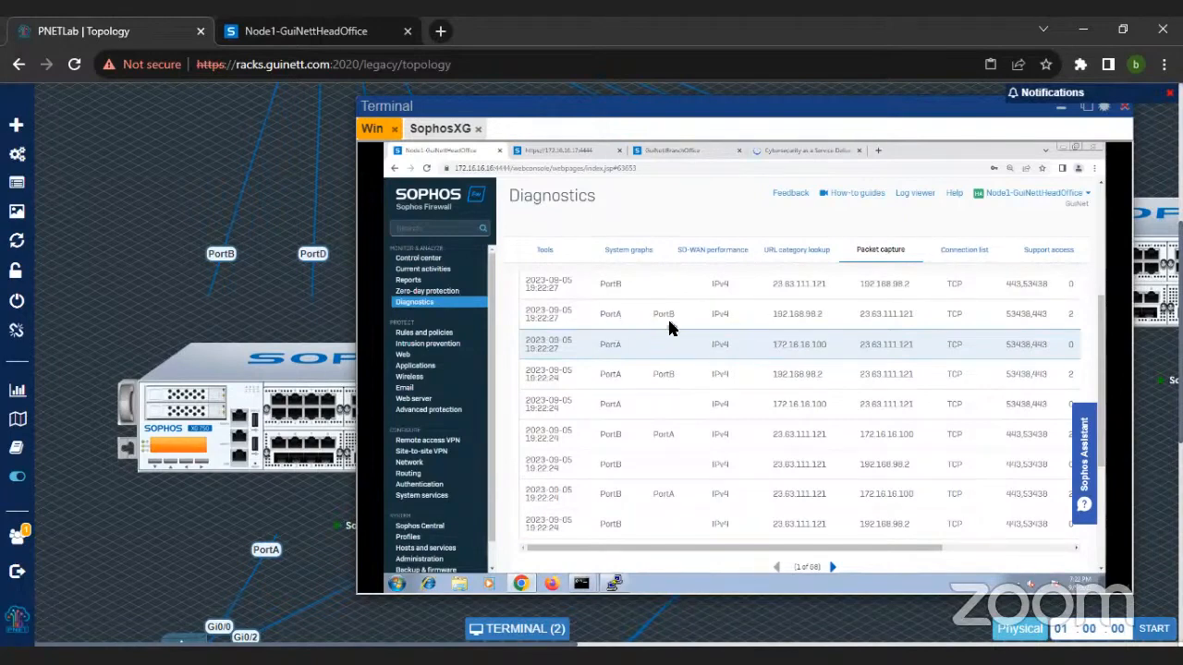
{"action": "left_click_drag", "start_coordinate": [885, 550], "coordinate": [956, 549]}
{"action": "scroll", "coordinate": [834, 355], "scroll_direction": "up", "scroll_amount": 3}
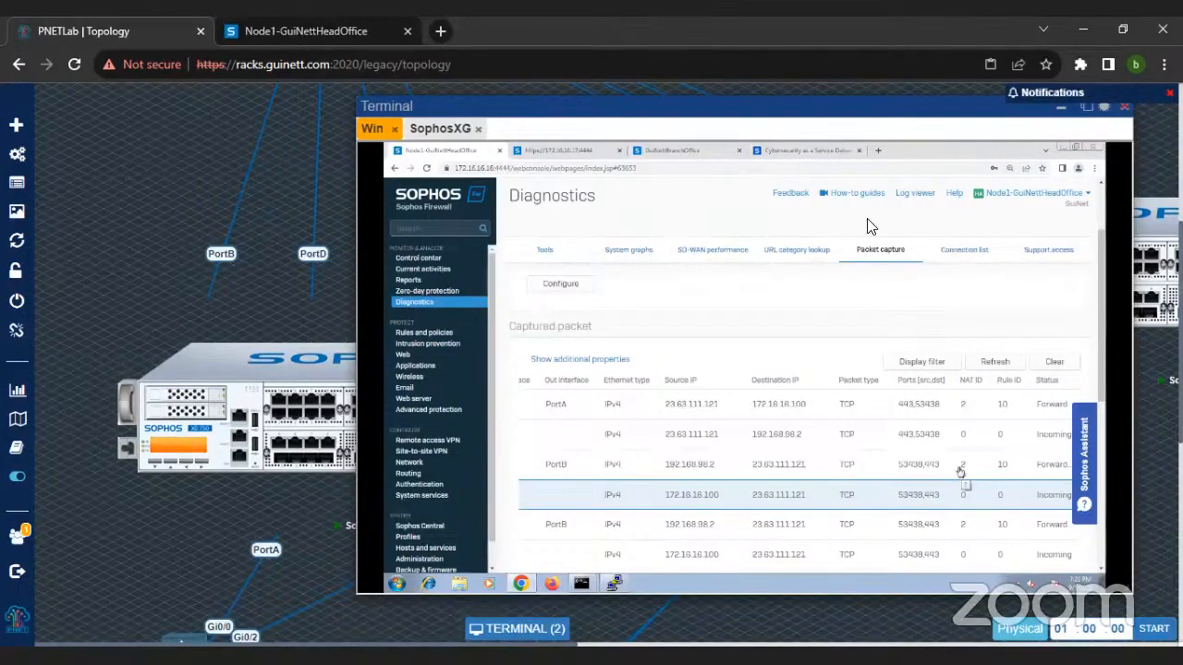
{"action": "left_click", "coordinate": [809, 125]}
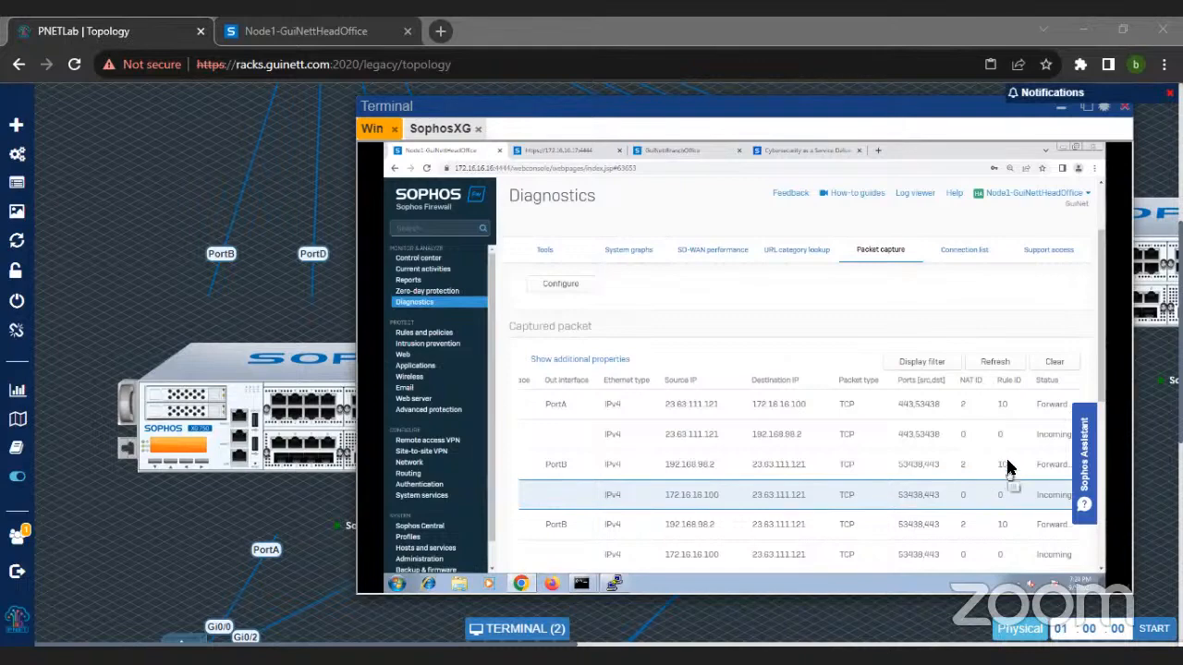
Step: Delete the firewall rule named "test" from the head office firewall's IPv4 rules and confirm the deletion
{"action": "left_click", "coordinate": [433, 333]}
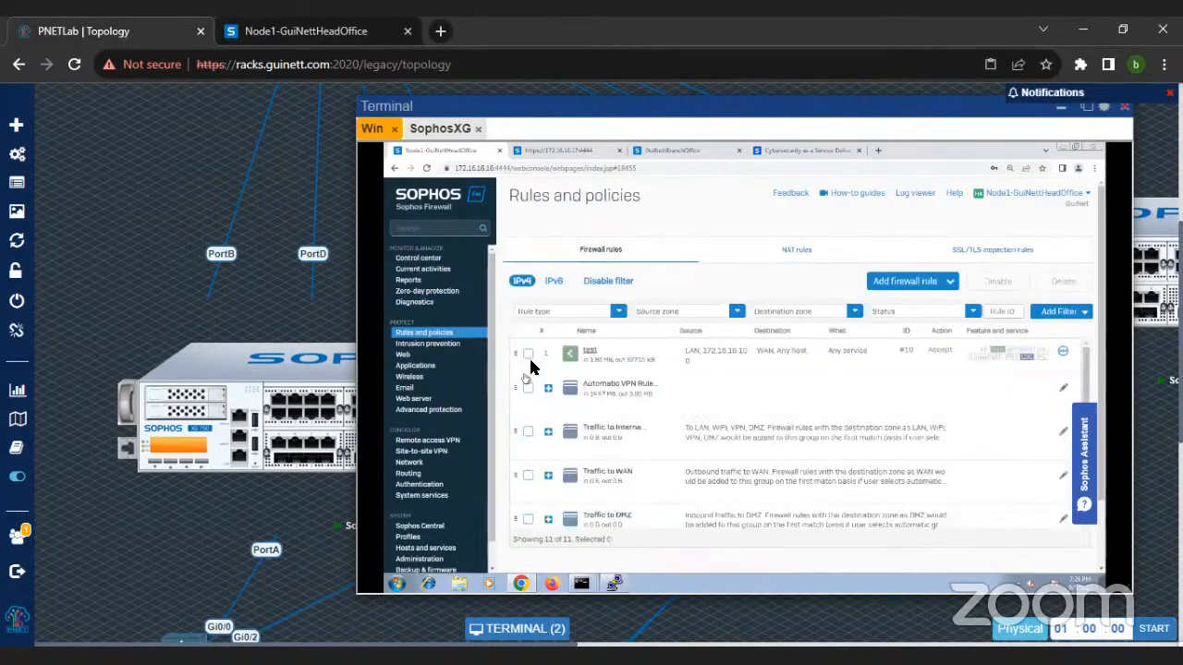
{"action": "scroll", "coordinate": [628, 431], "scroll_direction": "down", "scroll_amount": 2}
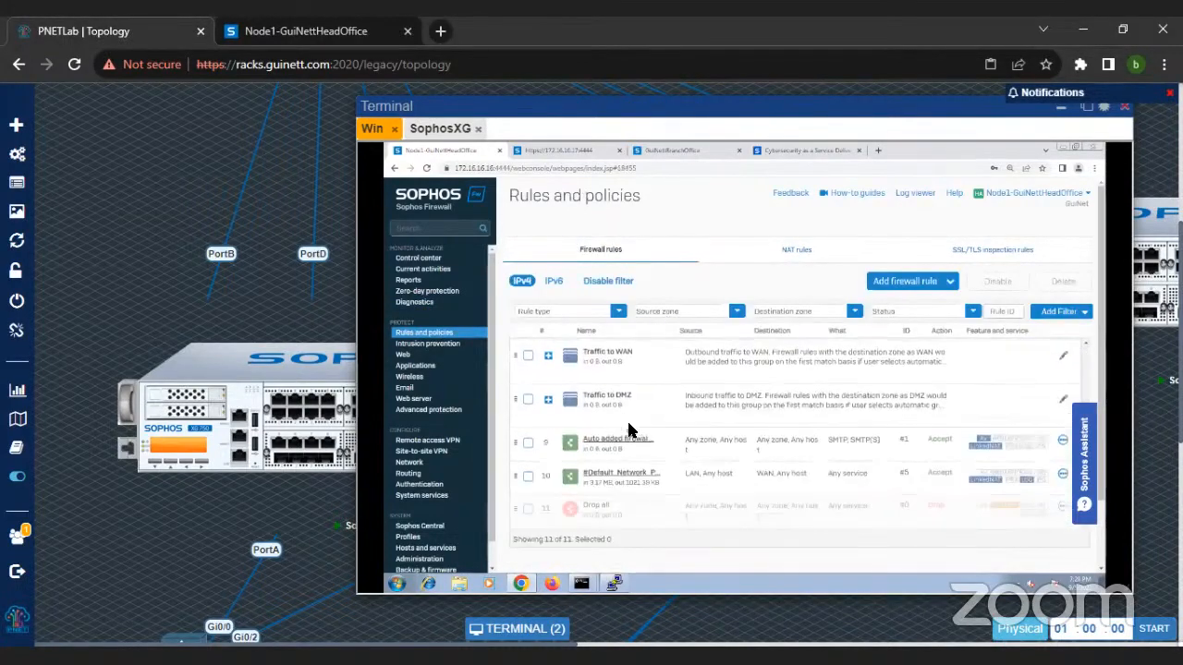
{"action": "scroll", "coordinate": [634, 431], "scroll_direction": "up", "scroll_amount": 2}
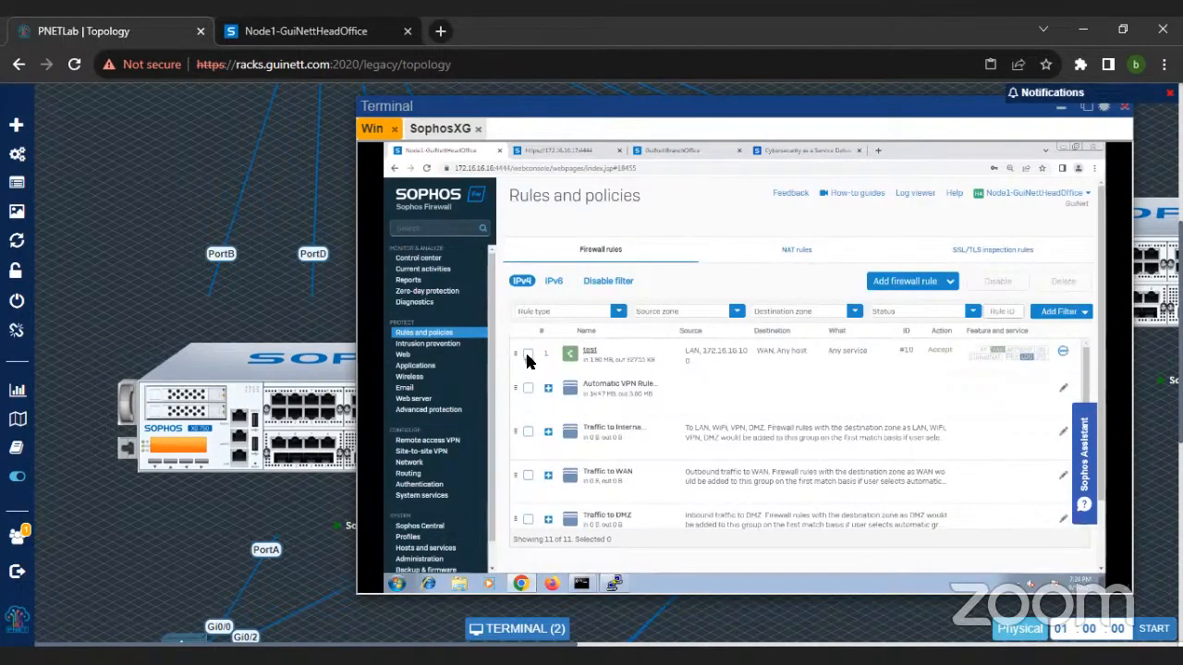
{"action": "left_click", "coordinate": [527, 357]}
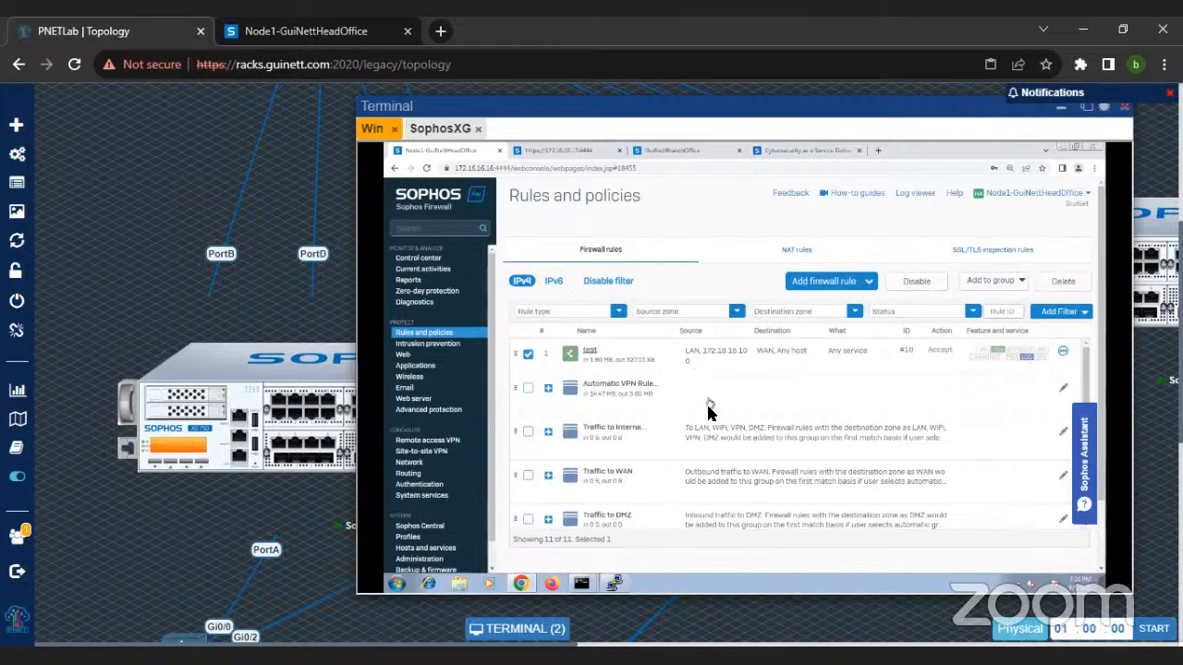
{"action": "scroll", "coordinate": [707, 409], "scroll_direction": "down", "scroll_amount": 3}
{"action": "scroll", "coordinate": [636, 449], "scroll_direction": "up", "scroll_amount": 3}
{"action": "scroll", "coordinate": [601, 481], "scroll_direction": "down", "scroll_amount": 3}
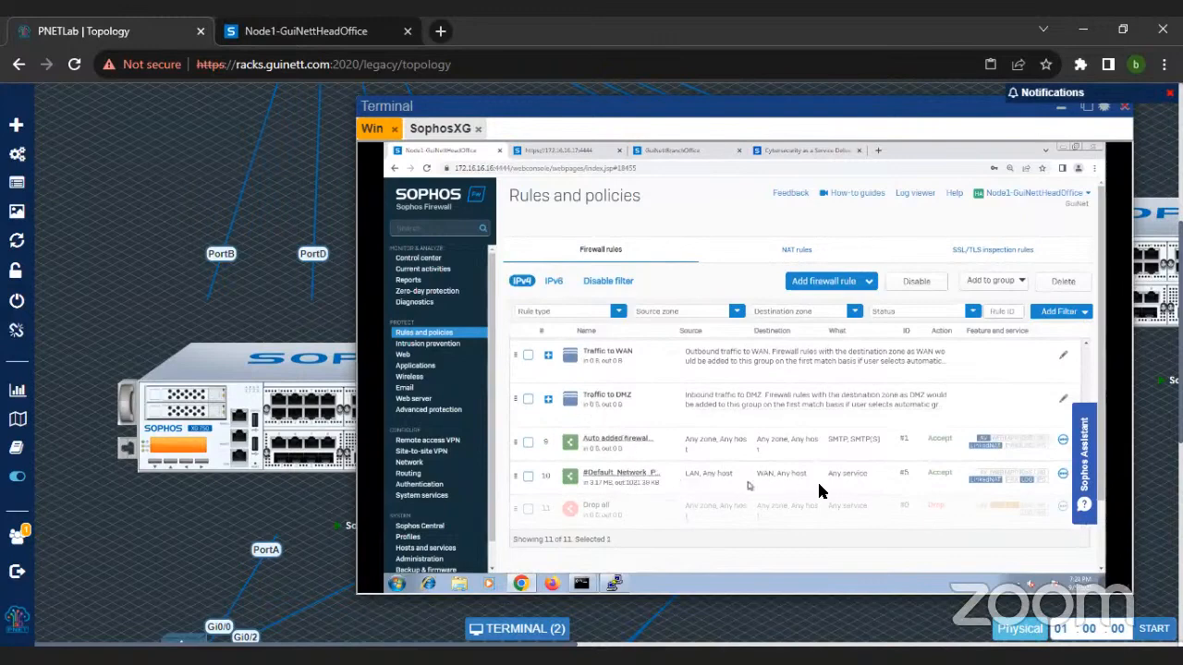
{"action": "scroll", "coordinate": [611, 490], "scroll_direction": "up", "scroll_amount": 3}
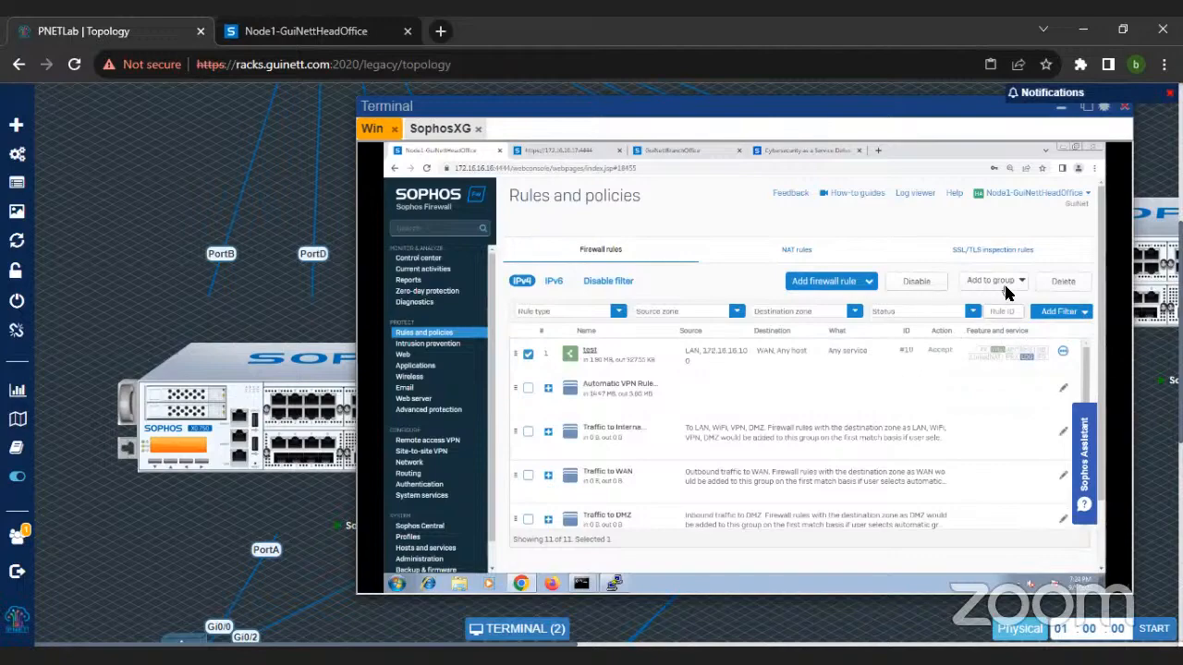
{"action": "left_click", "coordinate": [1062, 282]}
{"action": "left_click", "coordinate": [707, 391]}
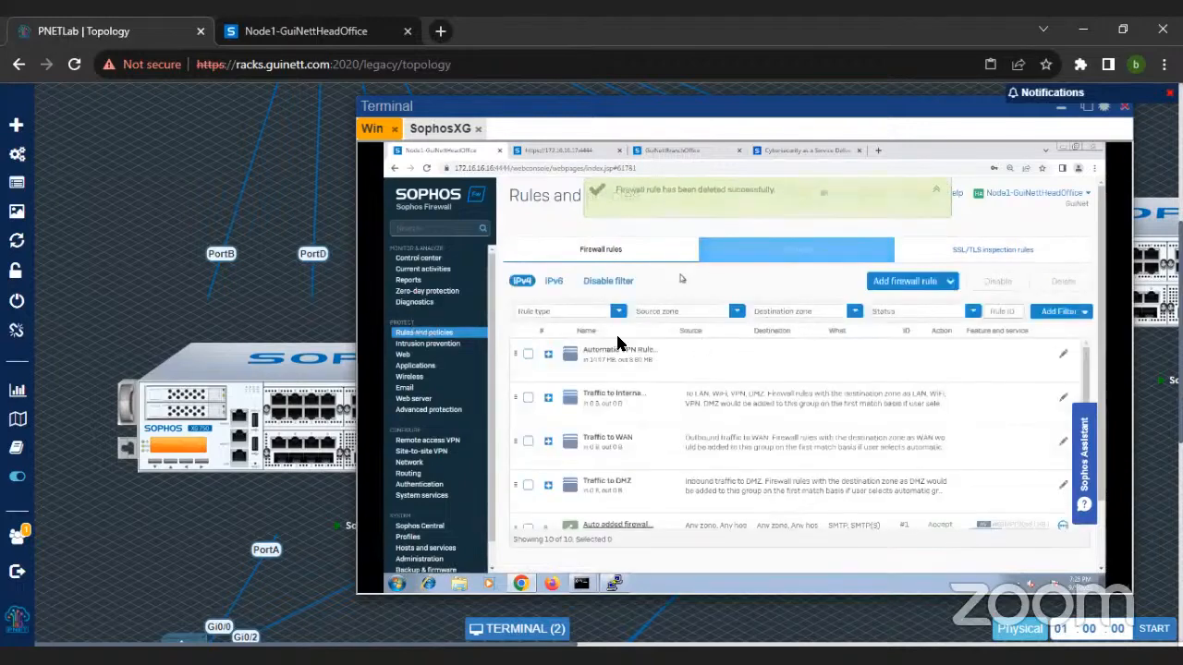
Step: Filter the firewall rules by source zone LAN and destination zone WAN
{"action": "scroll", "coordinate": [652, 407], "scroll_direction": "down", "scroll_amount": 3}
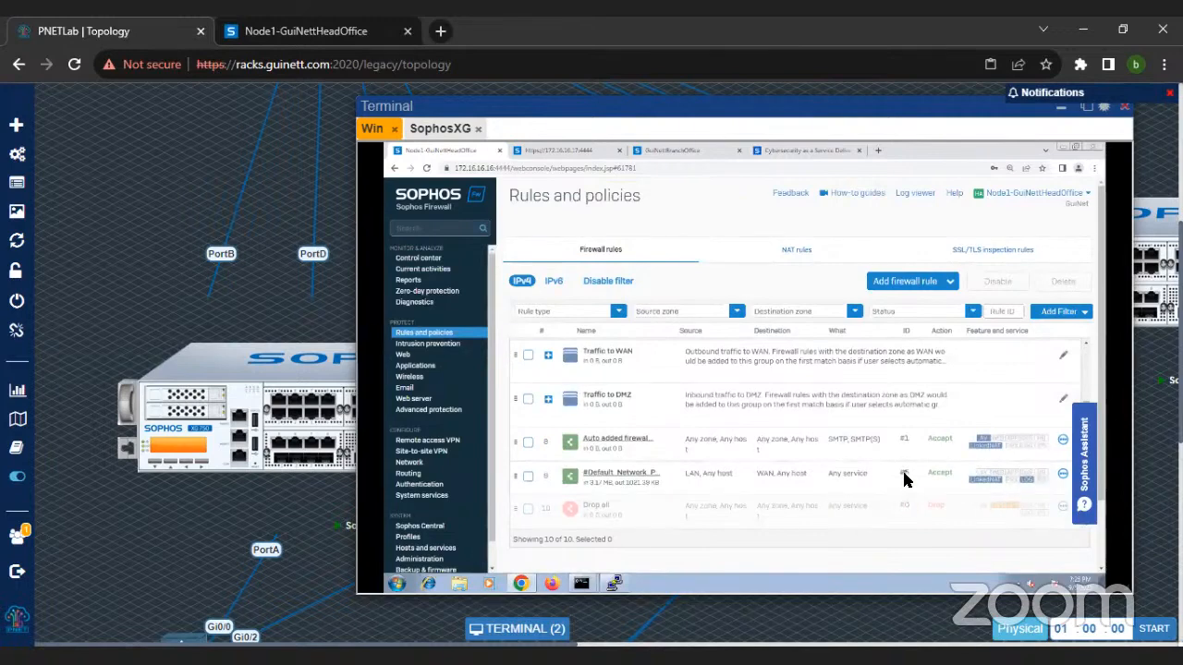
{"action": "left_click", "coordinate": [677, 314]}
{"action": "left_click", "coordinate": [661, 342]}
{"action": "left_click", "coordinate": [693, 450]}
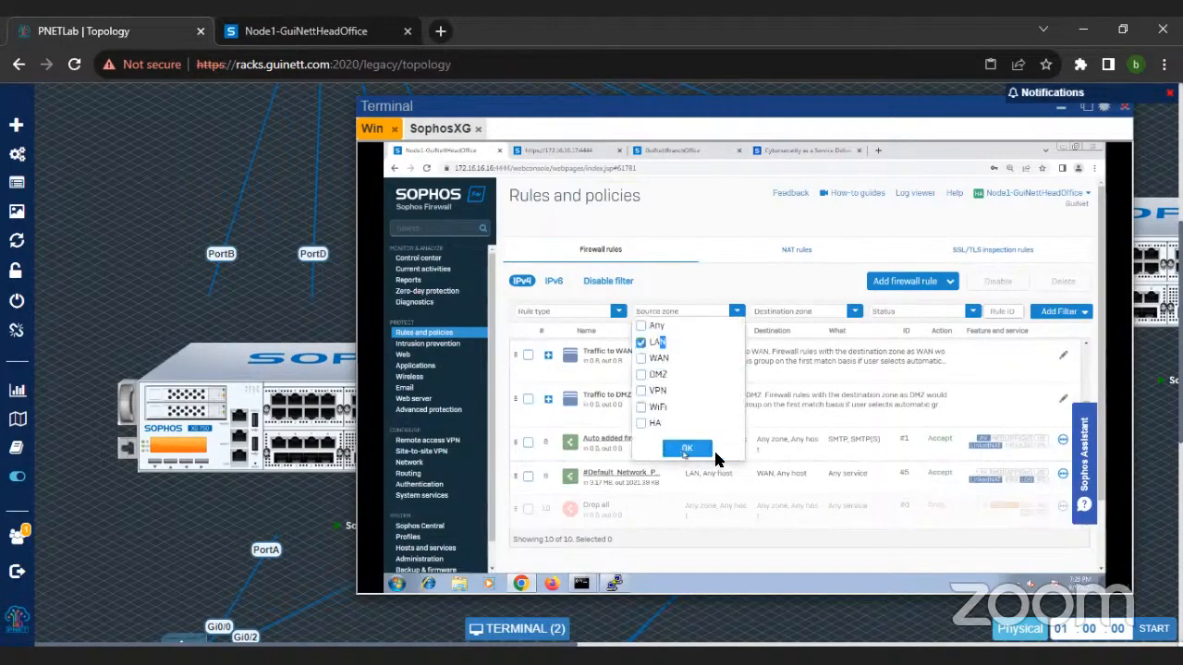
{"action": "left_click", "coordinate": [776, 311]}
{"action": "left_click", "coordinate": [776, 361]}
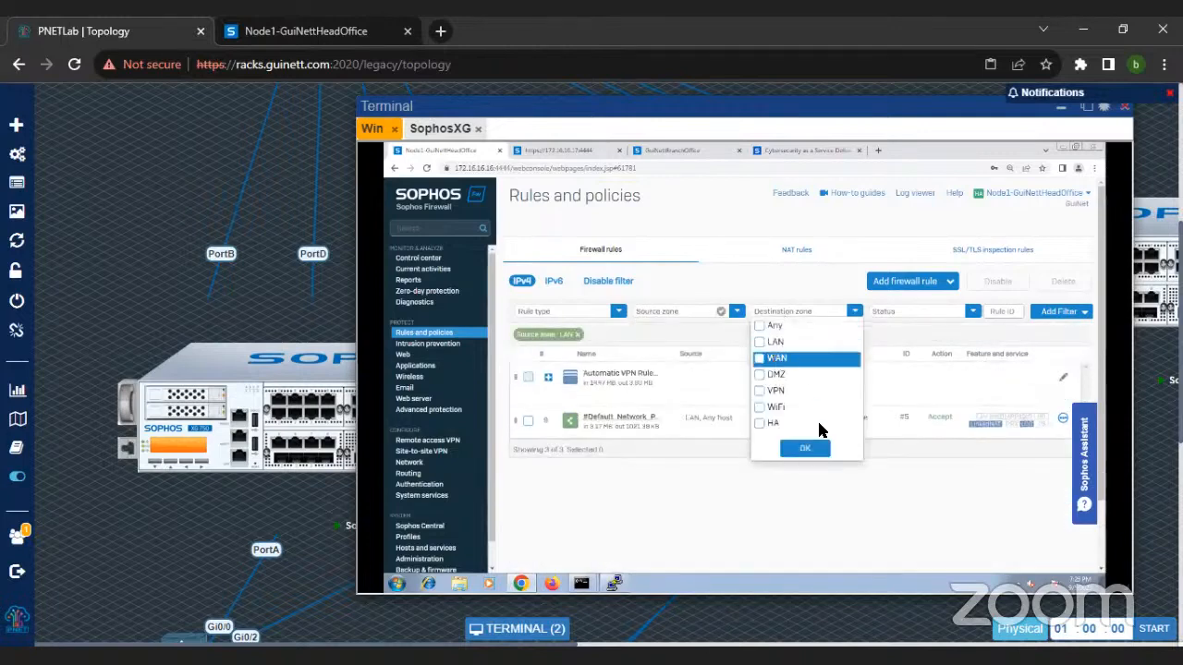
{"action": "left_click", "coordinate": [804, 448]}
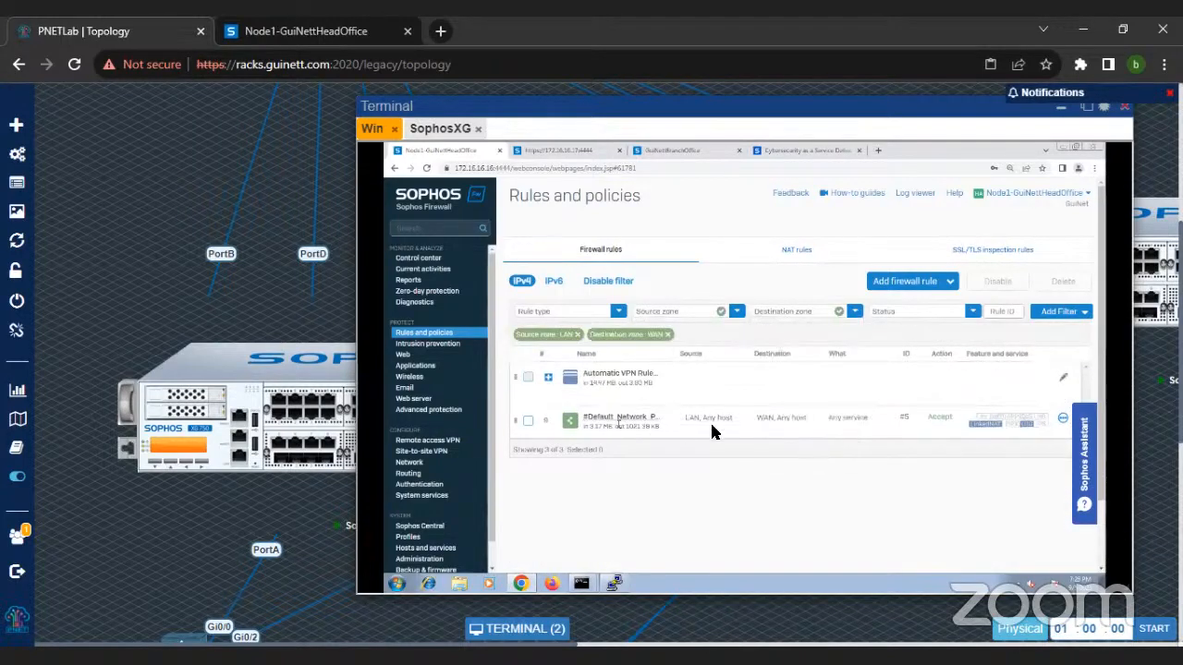
Step: Return to the Diagnostics packet capture, turn the capture on, and clear the previously captured packets
{"action": "left_click", "coordinate": [416, 303]}
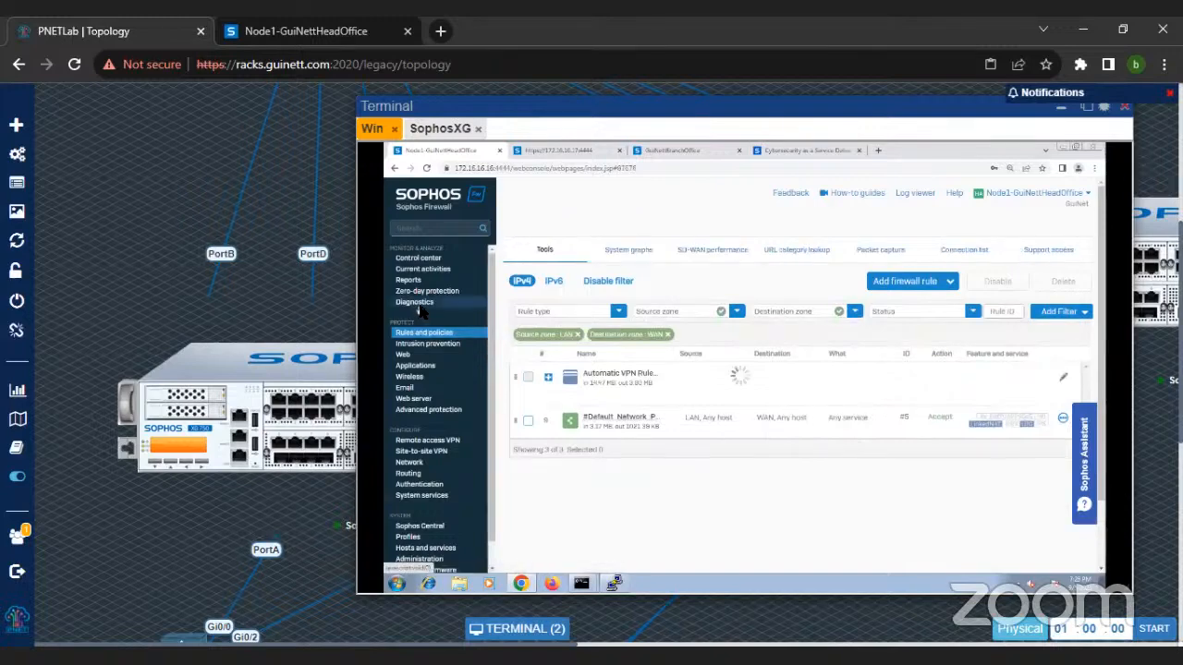
{"action": "left_click", "coordinate": [867, 251]}
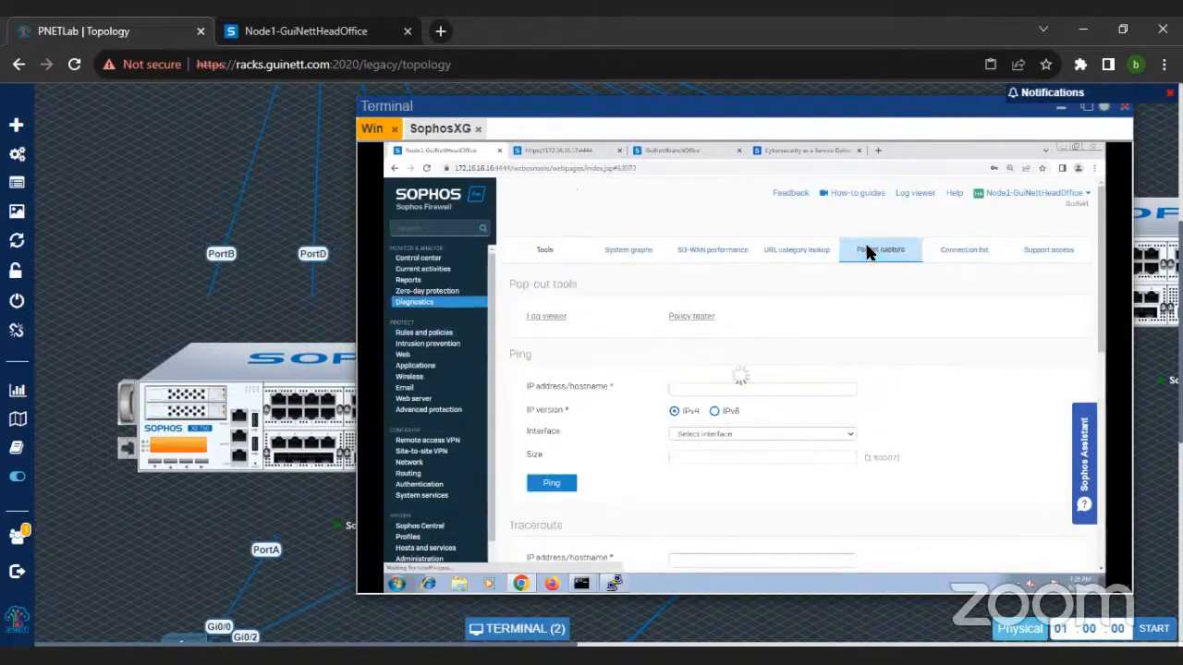
{"action": "left_click", "coordinate": [539, 328]}
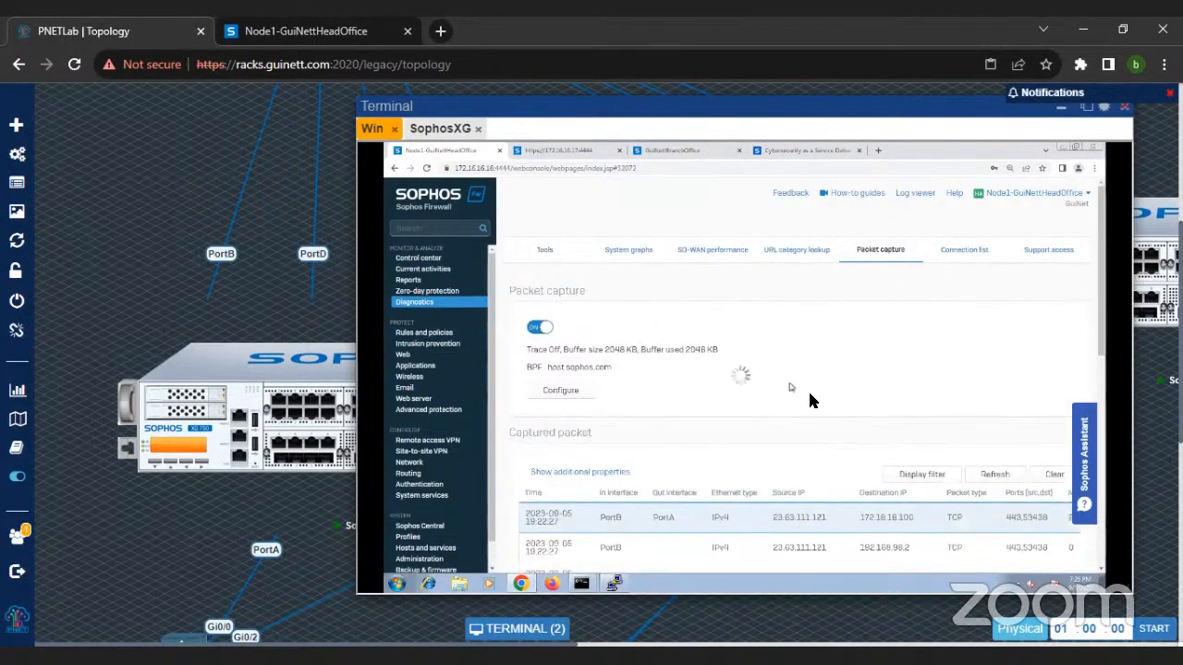
{"action": "left_click", "coordinate": [1053, 476]}
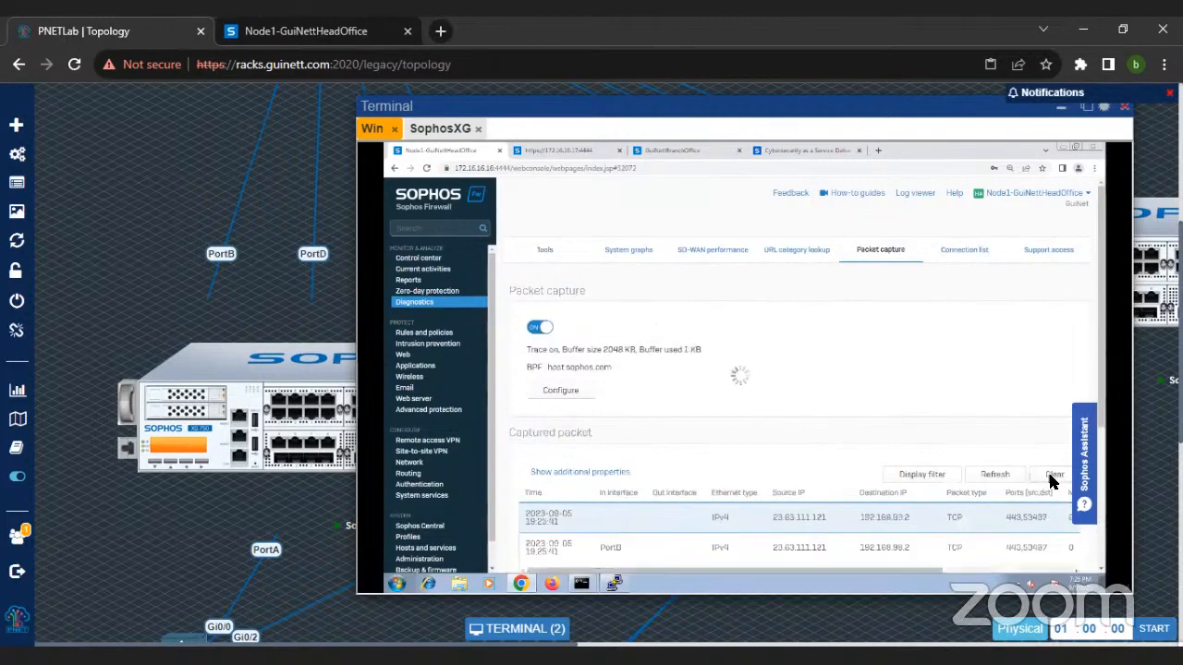
Step: Reload the sophos.com page, refresh the captured packets, and examine the NAT ID, rule ID and status columns at a smaller page zoom
{"action": "left_click", "coordinate": [766, 150]}
{"action": "left_click", "coordinate": [434, 151]}
{"action": "left_click", "coordinate": [995, 474]}
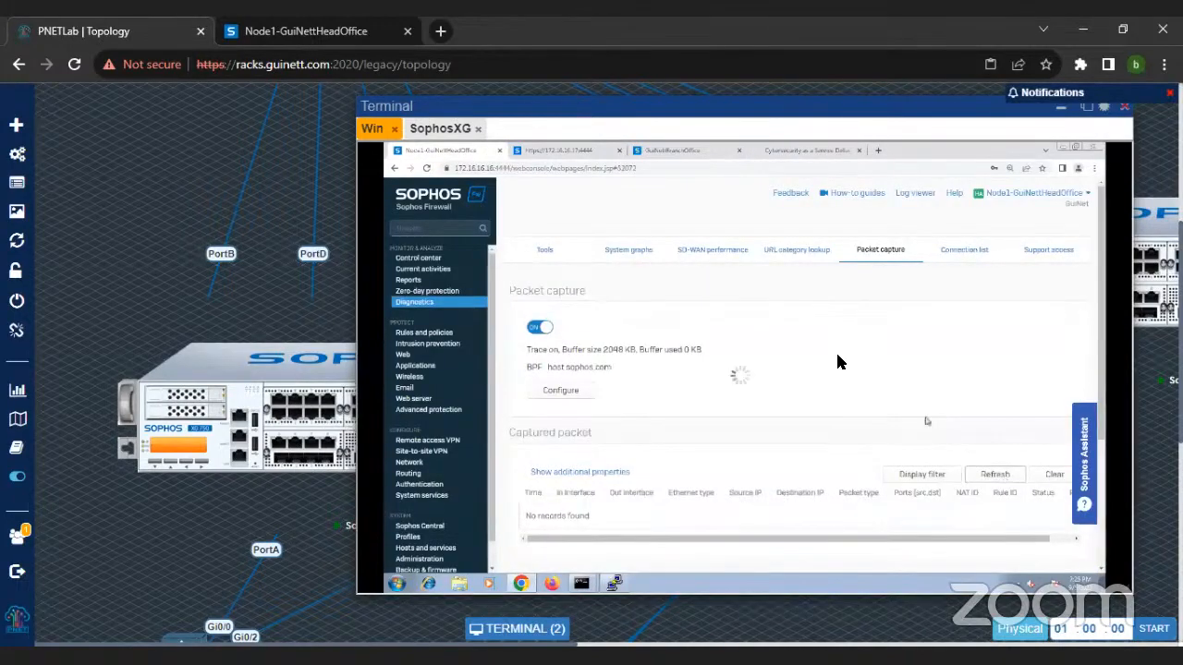
{"action": "scroll", "coordinate": [724, 432], "scroll_direction": "down", "scroll_amount": 3}
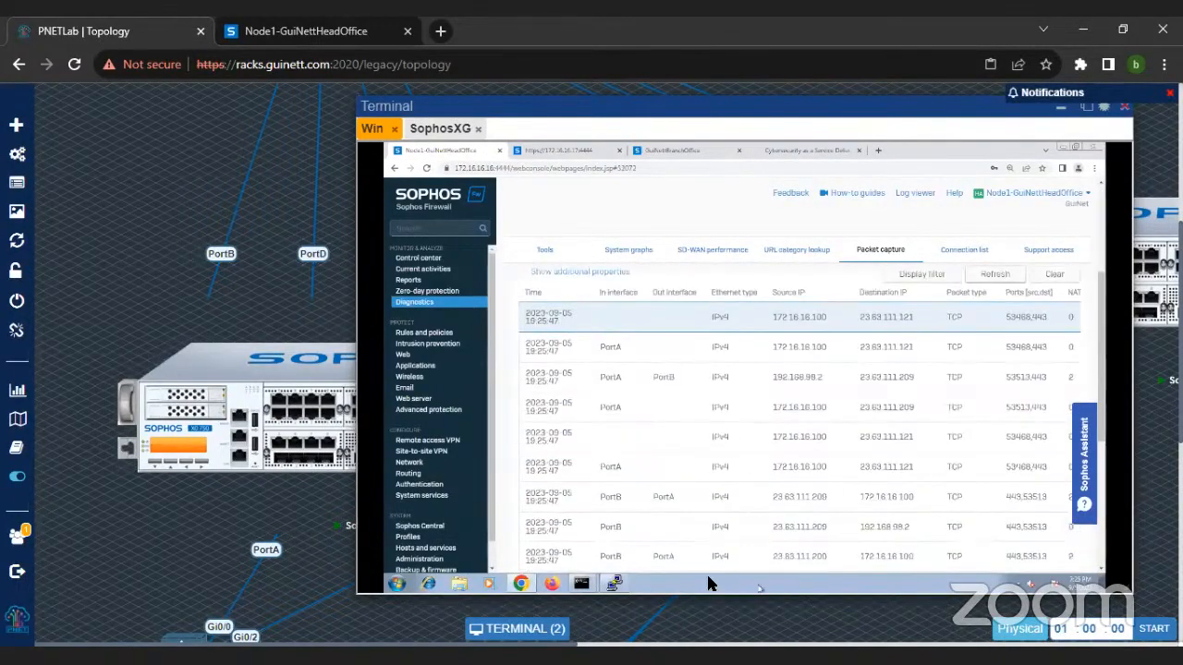
{"action": "key", "text": "ctrl+minus"}
{"action": "key", "text": "ctrl+minus"}
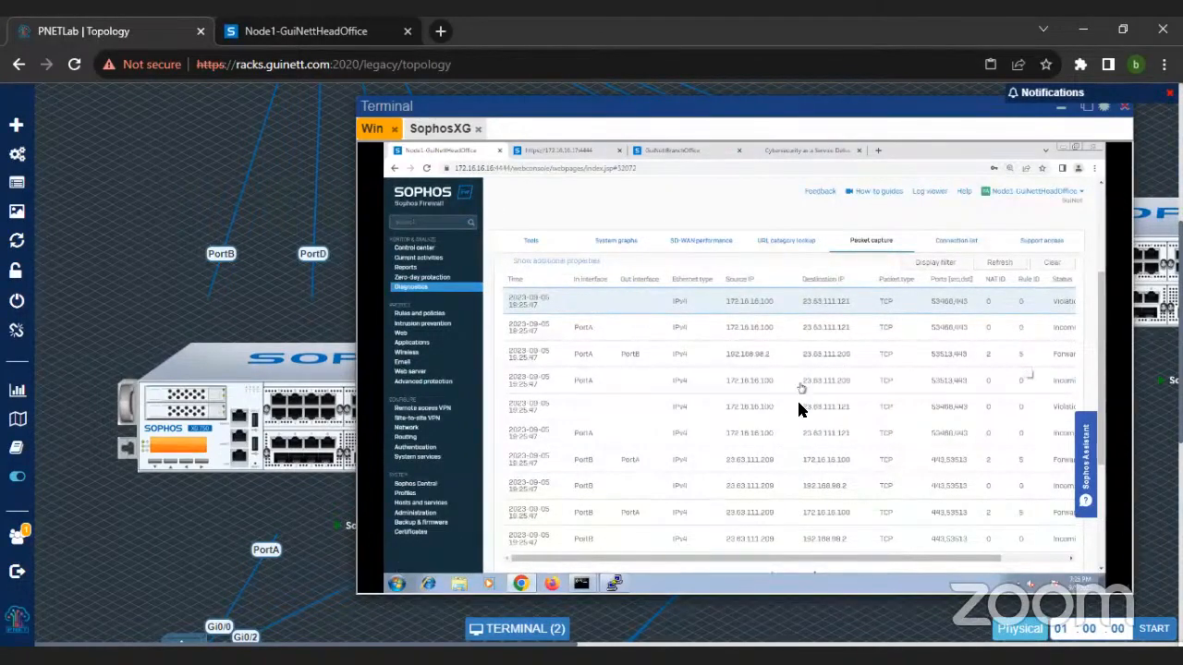
{"action": "left_click_drag", "start_coordinate": [832, 557], "coordinate": [807, 561]}
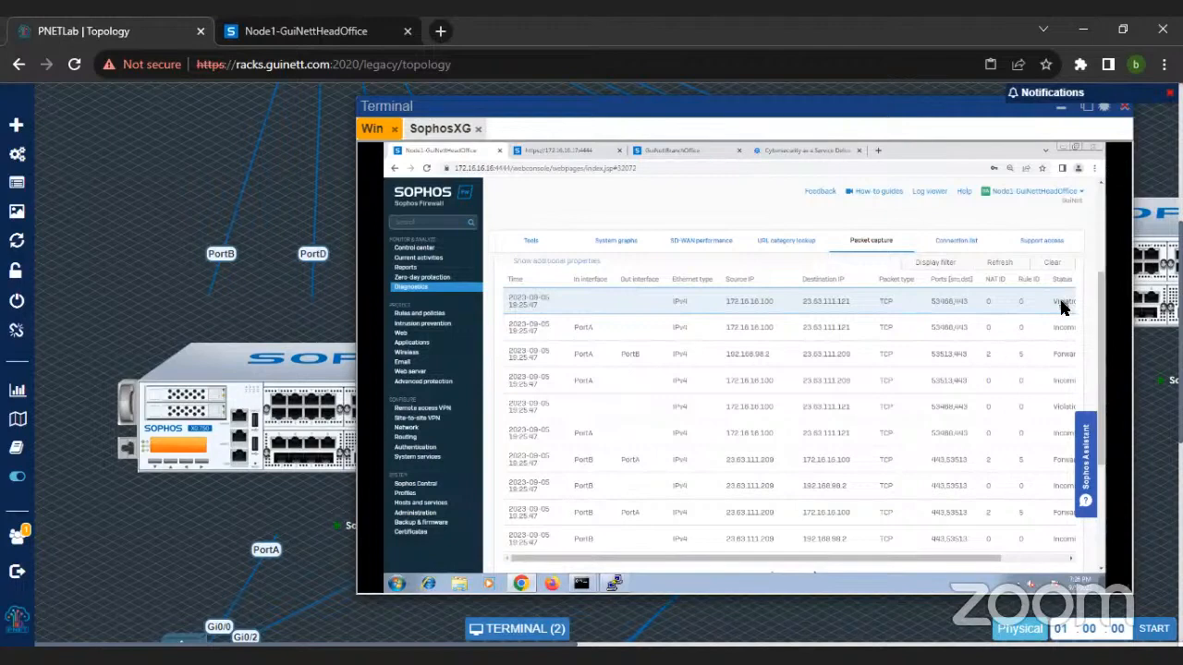
Step: Open the head office firewall's NAT rules and look through the IPv4 list down to the Default SNAT IPv4 rule
{"action": "left_click", "coordinate": [418, 314]}
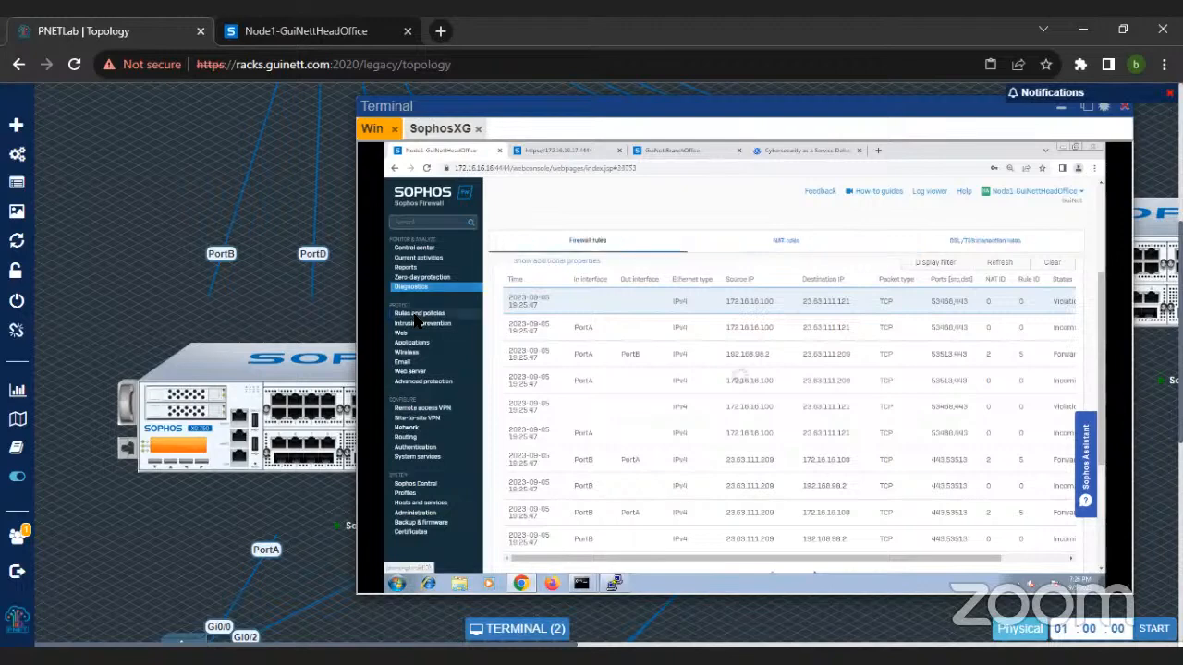
{"action": "left_click", "coordinate": [792, 248]}
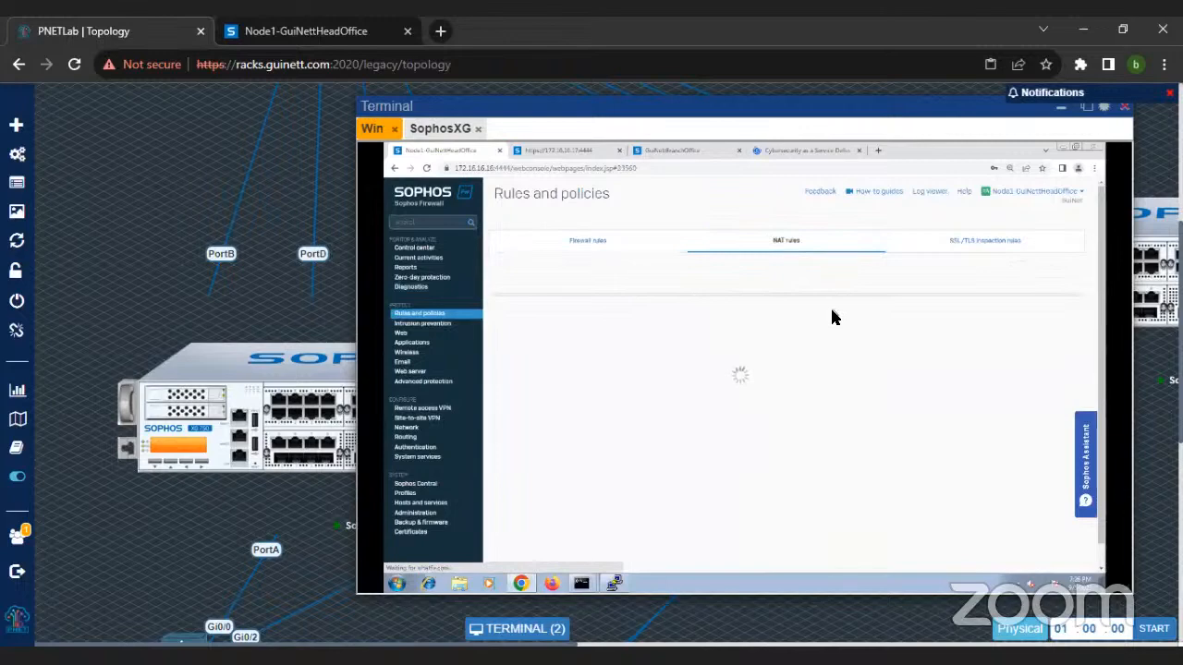
{"action": "scroll", "coordinate": [825, 427], "scroll_direction": "down", "scroll_amount": 2}
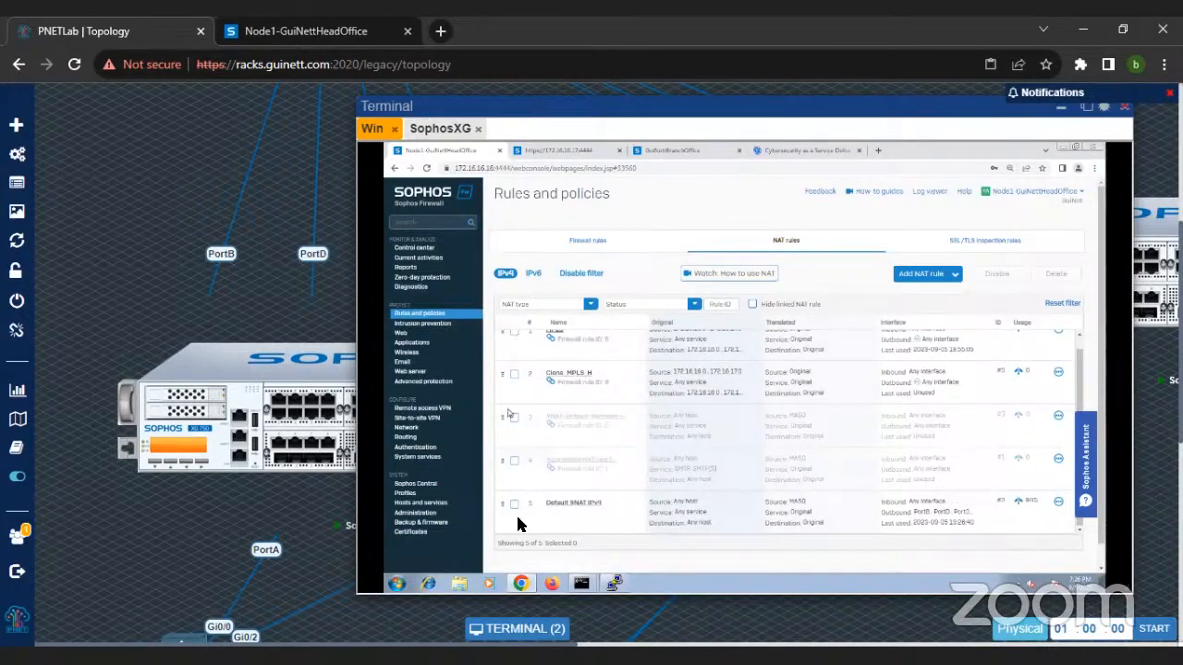
{"action": "scroll", "coordinate": [528, 397], "scroll_direction": "down", "scroll_amount": 1}
{"action": "scroll", "coordinate": [525, 434], "scroll_direction": "up", "scroll_amount": 1}
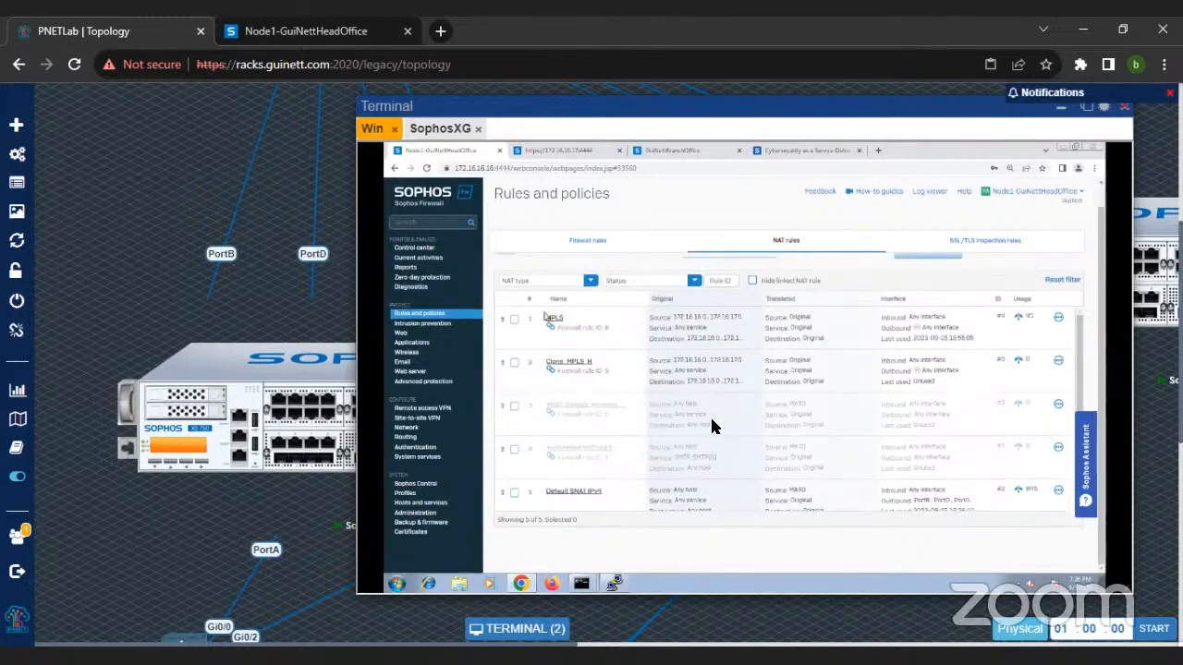
{"action": "scroll", "coordinate": [1011, 481], "scroll_direction": "up", "scroll_amount": 1}
{"action": "scroll", "coordinate": [1004, 510], "scroll_direction": "down", "scroll_amount": 1}
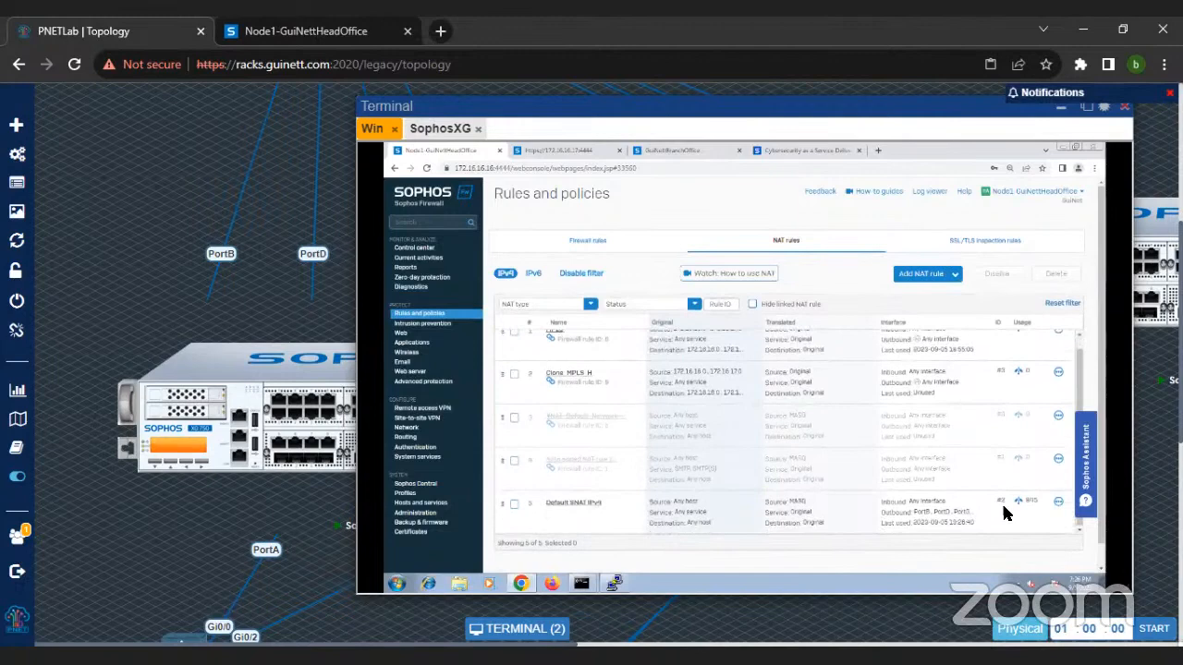
Step: Open the Default SNAT IPv4 rule, review its translation settings and interface matching criteria, and return to the firewall rules list
{"action": "left_click", "coordinate": [575, 505]}
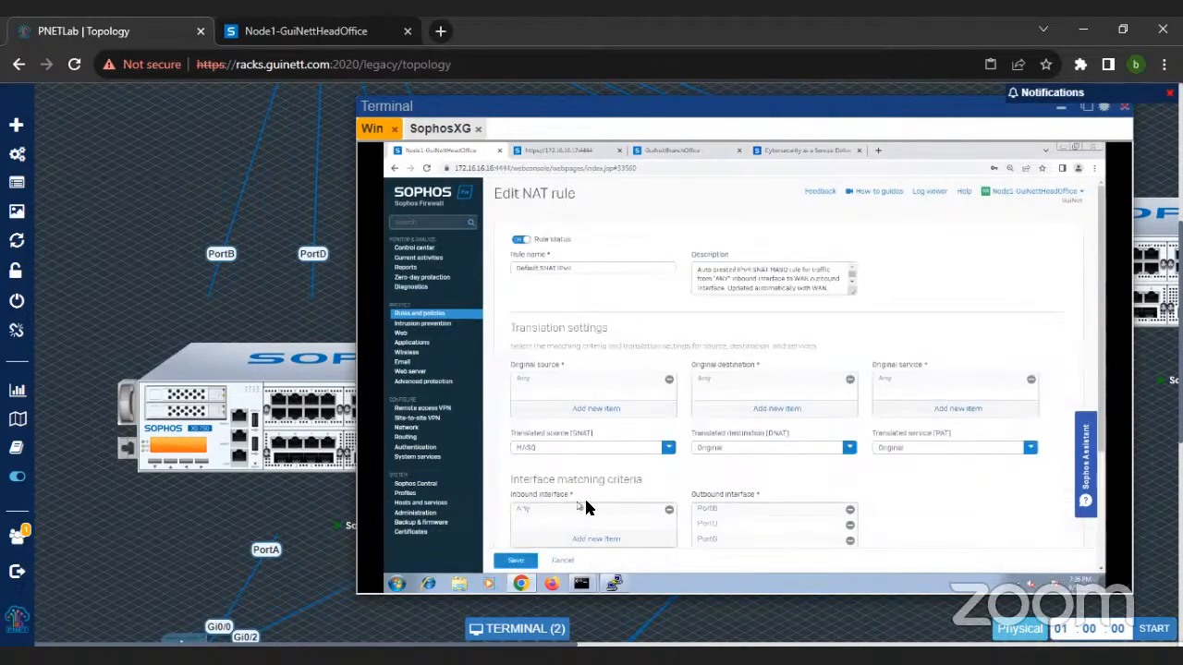
{"action": "scroll", "coordinate": [985, 478], "scroll_direction": "down", "scroll_amount": 1}
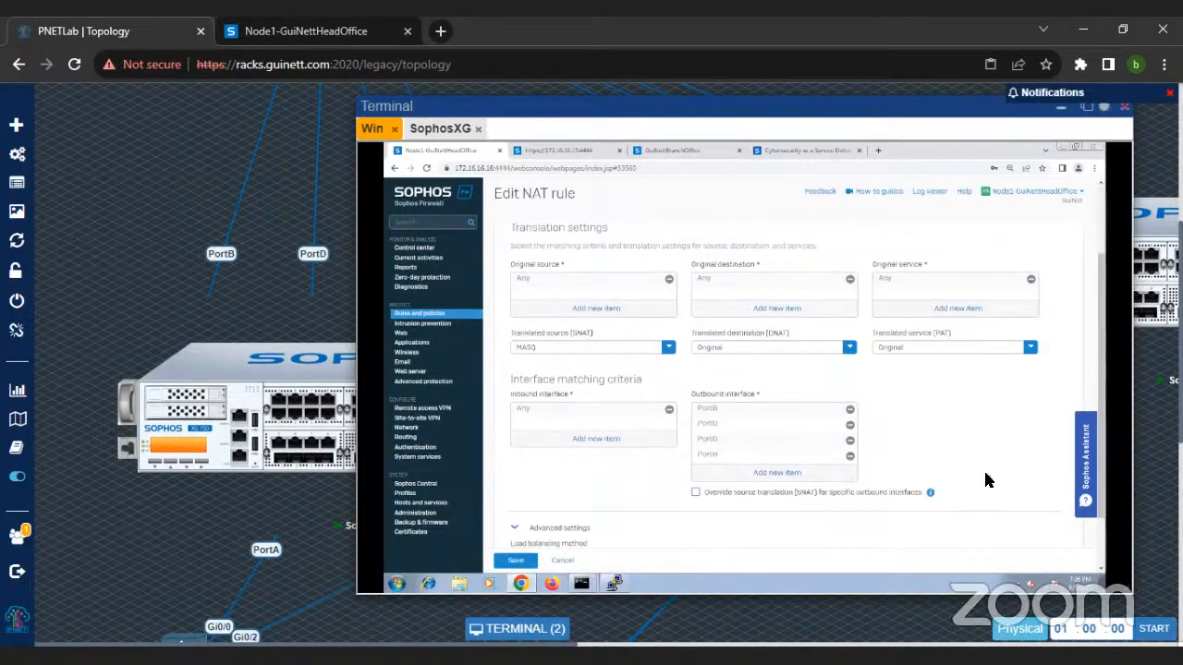
{"action": "scroll", "coordinate": [952, 467], "scroll_direction": "down", "scroll_amount": 1}
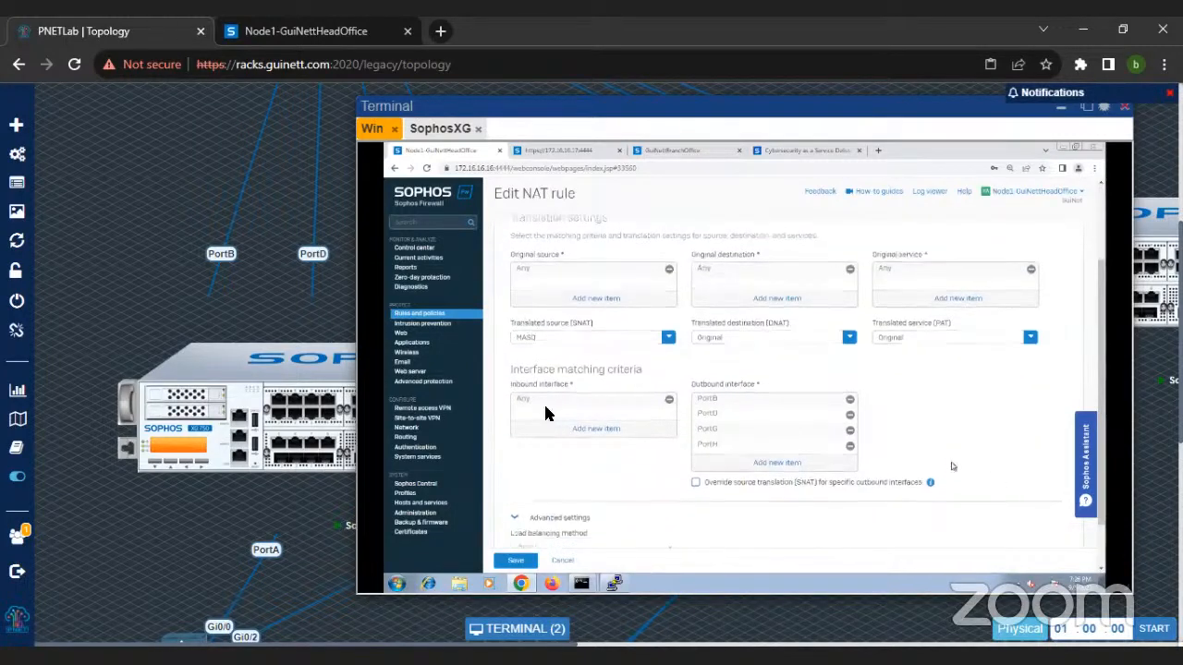
{"action": "scroll", "coordinate": [605, 534], "scroll_direction": "up", "scroll_amount": 1}
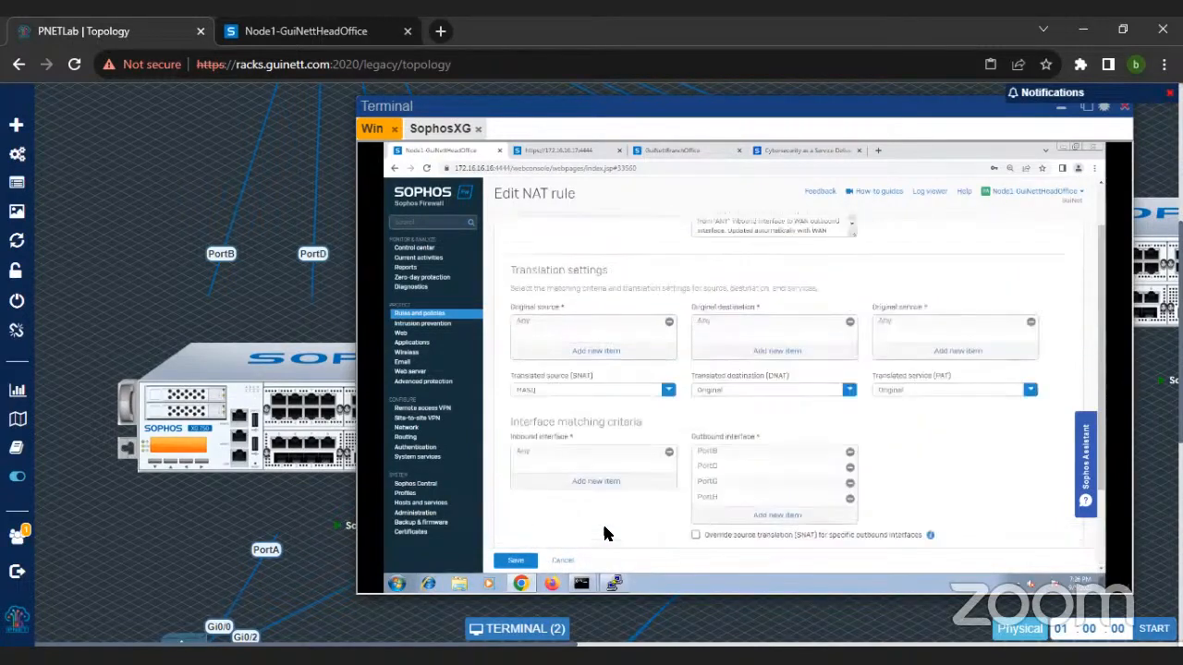
{"action": "scroll", "coordinate": [605, 534], "scroll_direction": "up", "scroll_amount": 1}
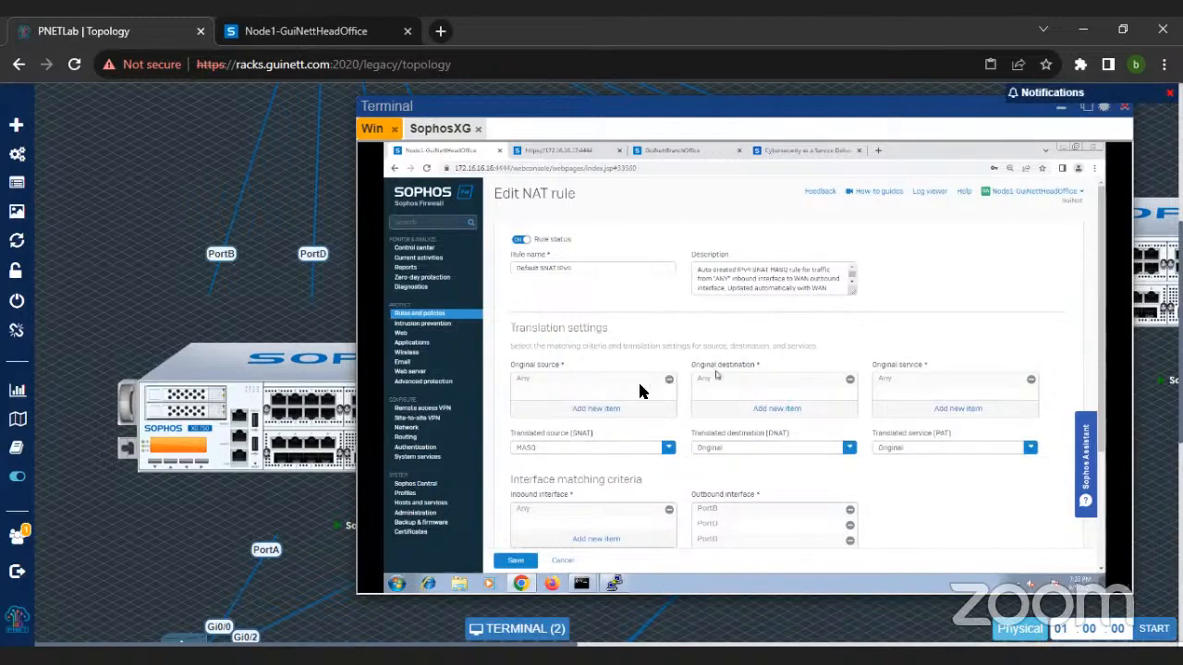
{"action": "left_click_drag", "start_coordinate": [692, 362], "coordinate": [761, 360]}
{"action": "left_click", "coordinate": [761, 360]}
{"action": "left_click", "coordinate": [460, 317]}
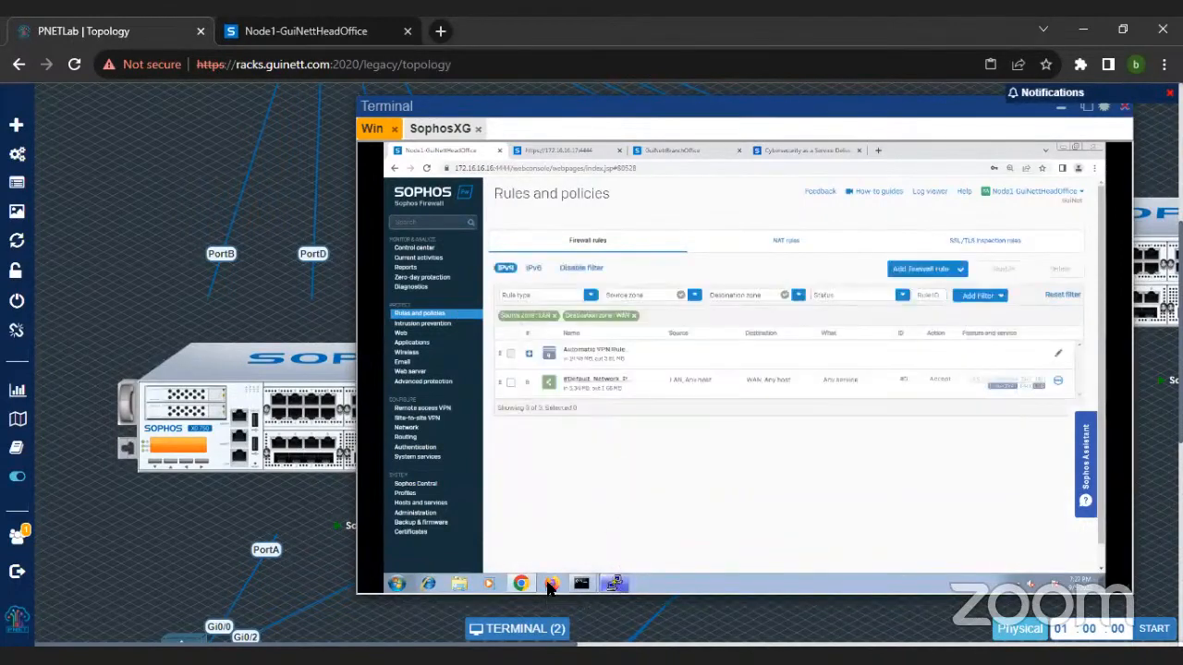
{"action": "left_click", "coordinate": [395, 584]}
{"action": "left_click", "coordinate": [684, 477]}
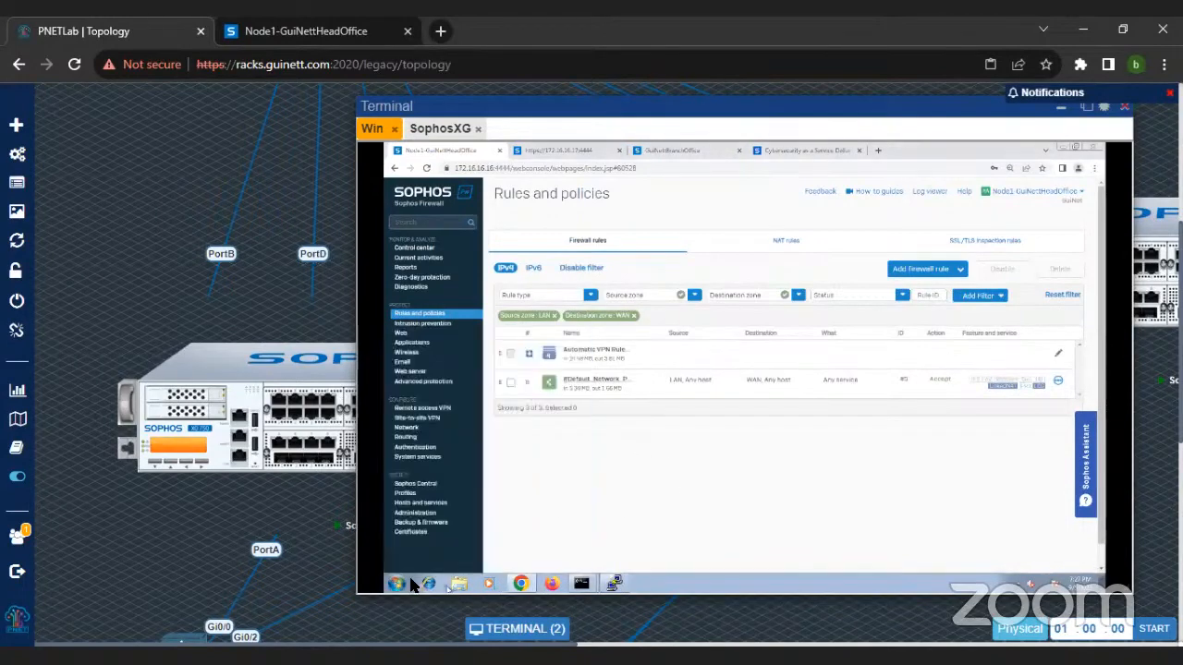
{"action": "left_click", "coordinate": [878, 150]}
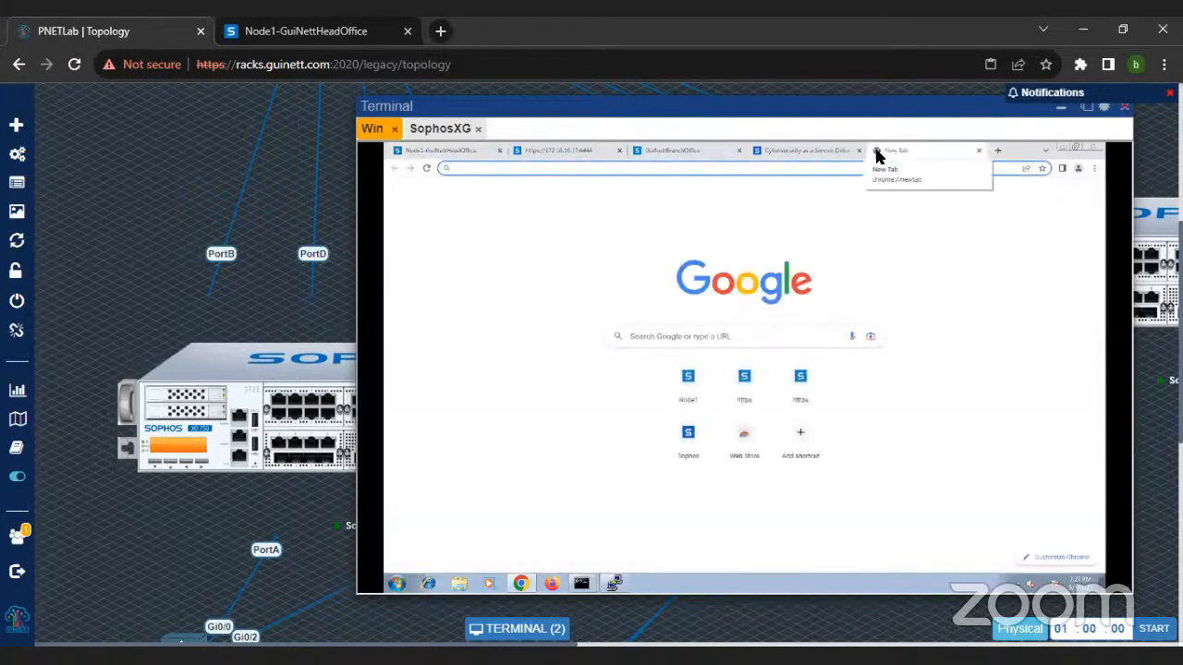
{"action": "type", "text": "https"}
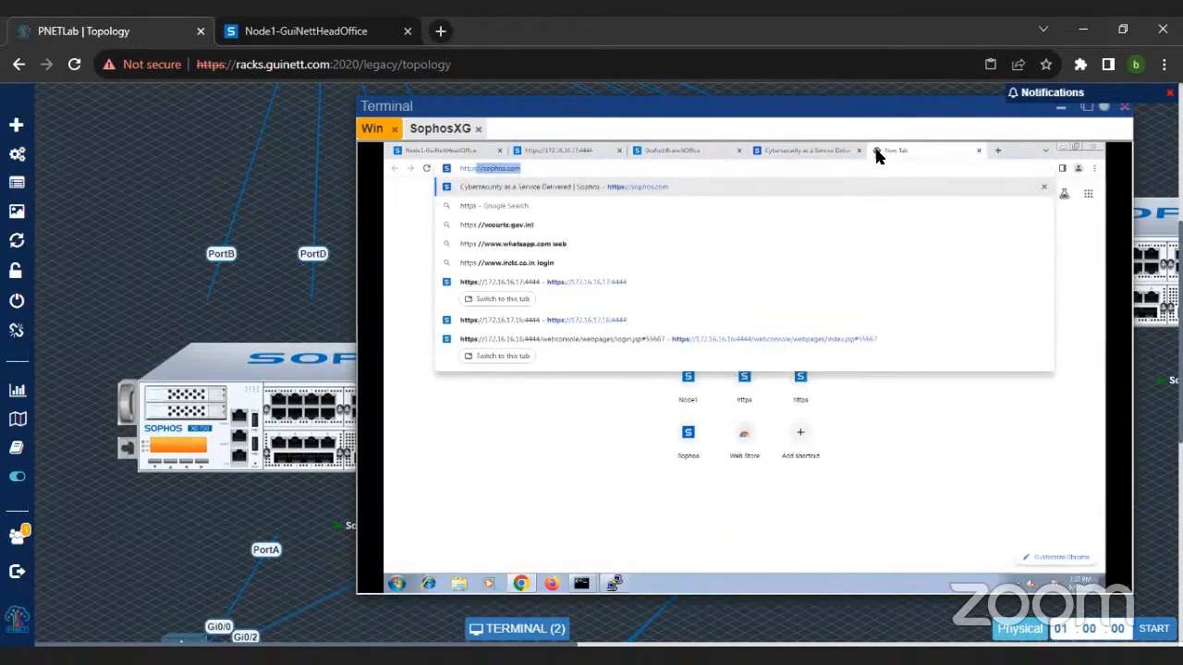
{"action": "key", "text": "BackSpace"}
{"action": "key", "text": "BackSpace"}
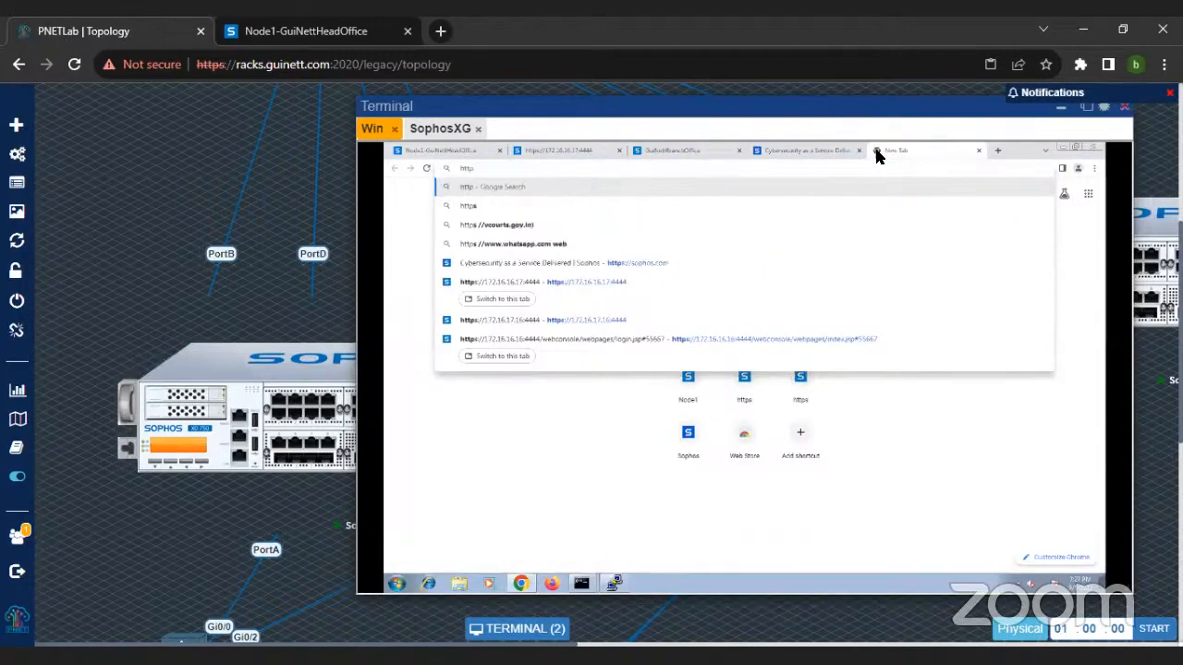
{"action": "type", "text": "://1"}
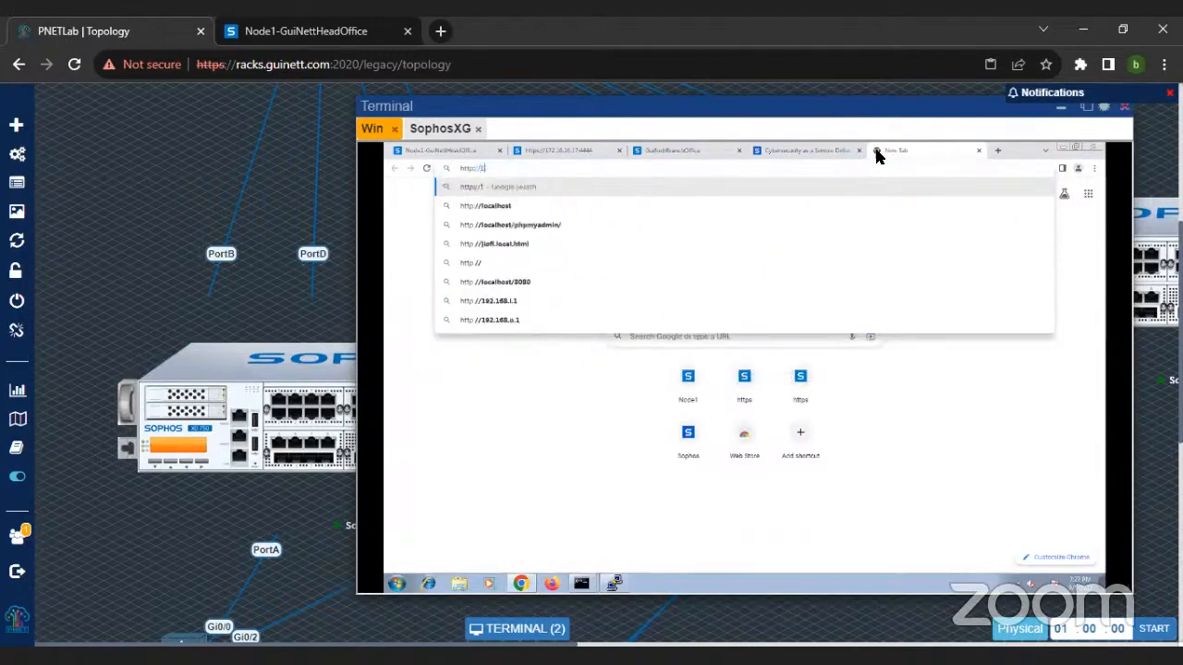
{"action": "type", "text": "72.16.16.16"}
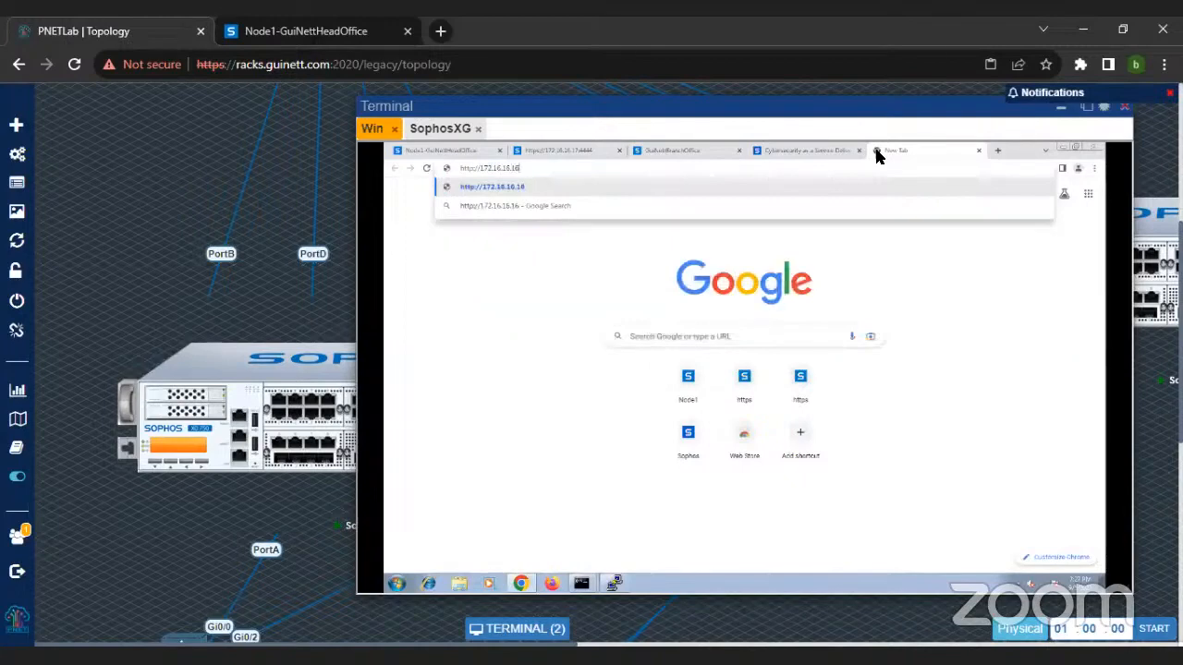
{"action": "key", "text": "BackSpace"}
{"action": "type", "text": "00"}
{"action": "key", "text": "Return"}
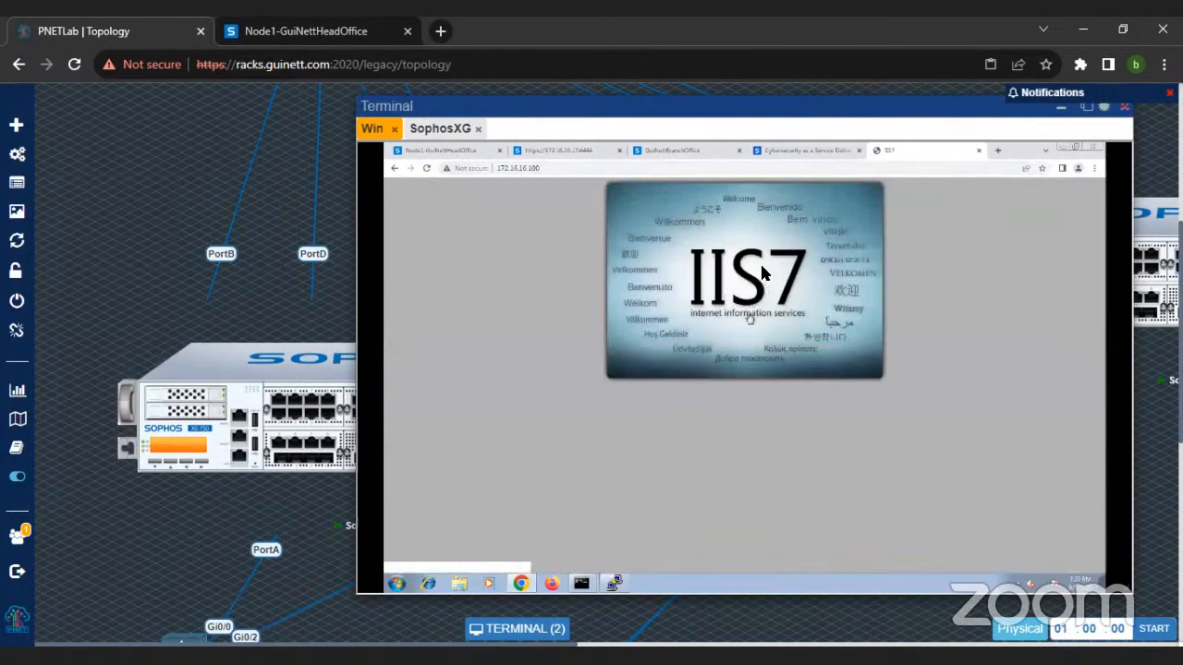
{"action": "left_click", "coordinate": [562, 170]}
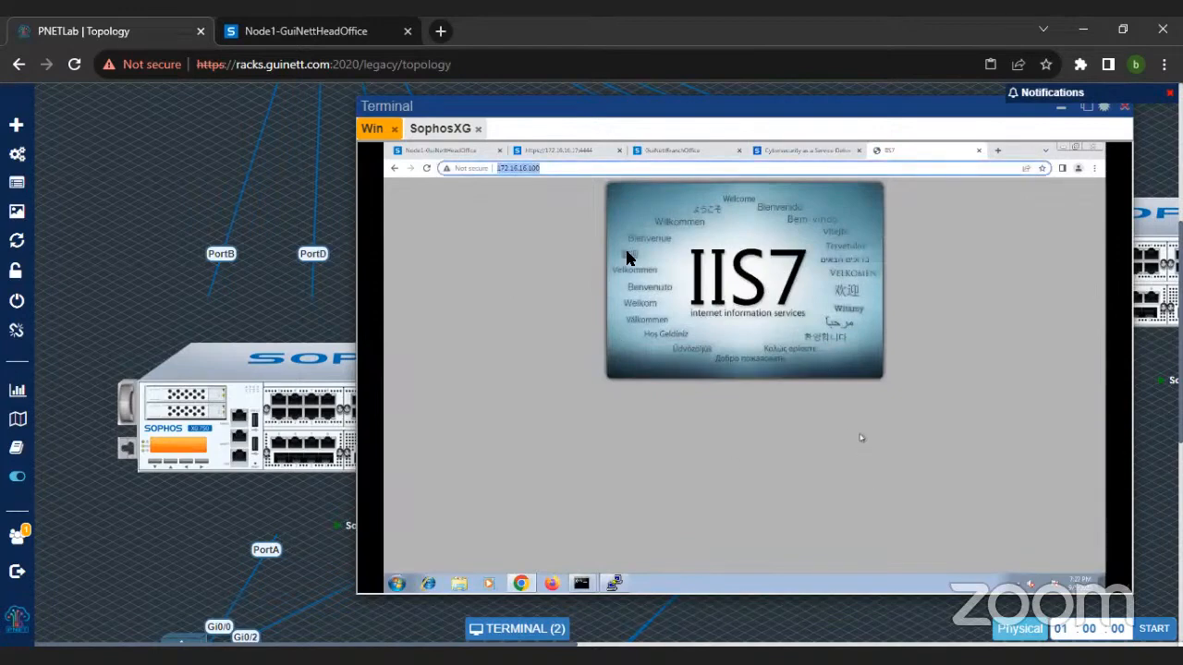
Step: Return to the head office firewall's rules and start the Server access assistant (DNAT) for a new firewall rule
{"action": "left_click", "coordinate": [464, 152]}
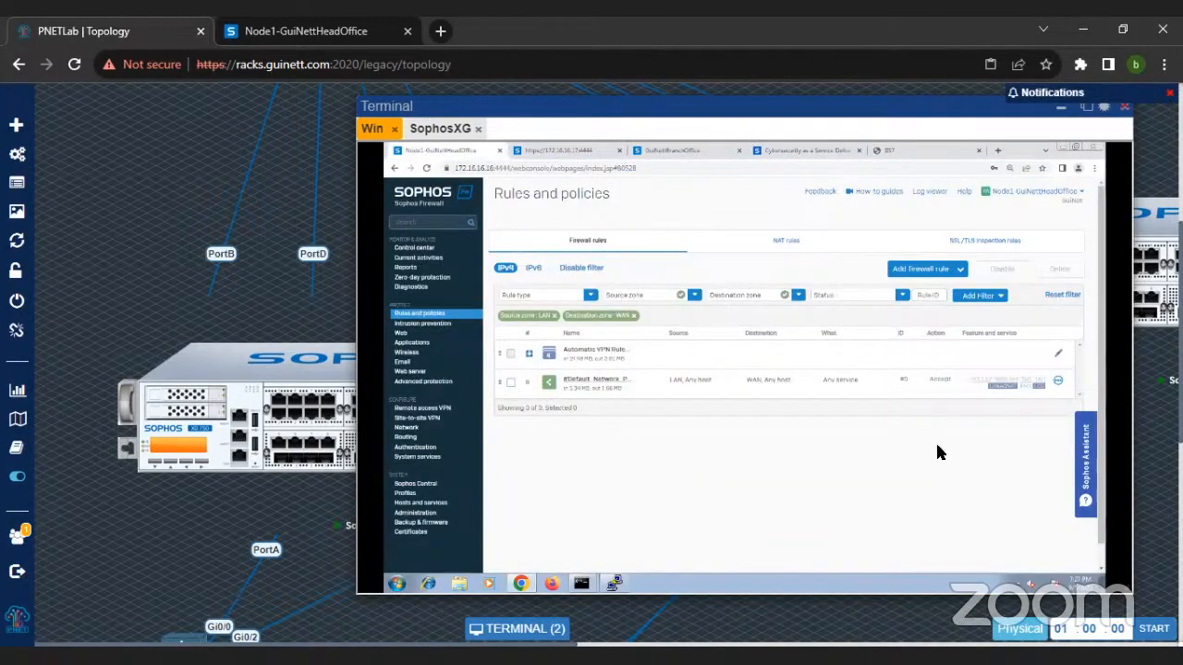
{"action": "left_click", "coordinate": [925, 273]}
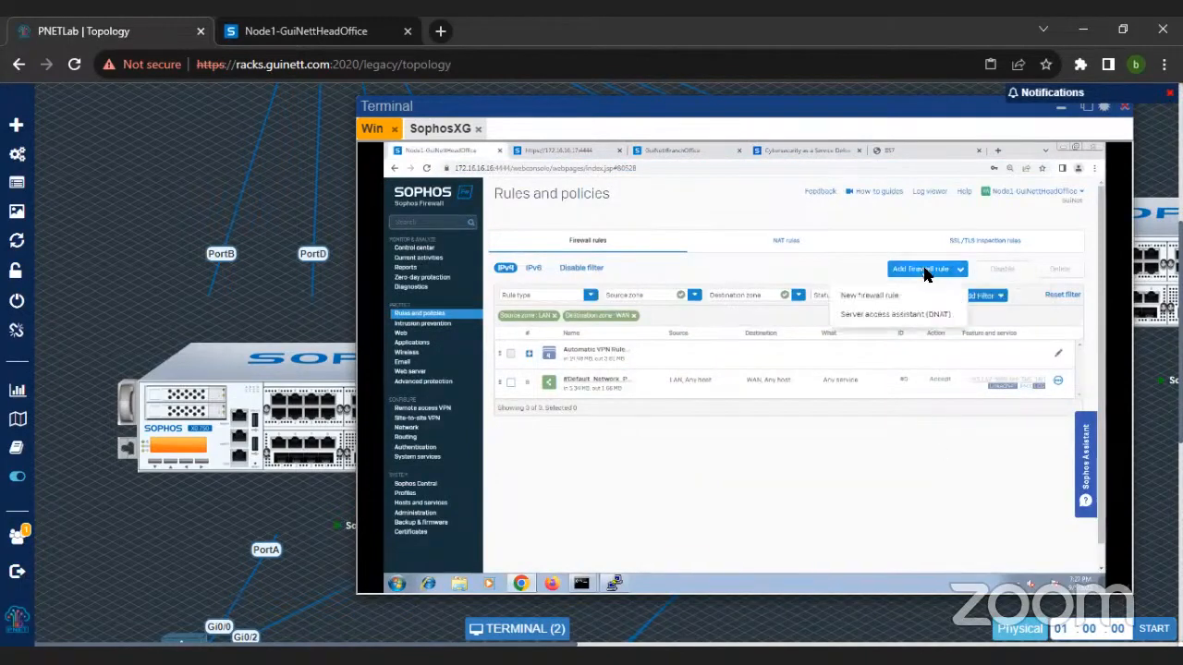
{"action": "left_click", "coordinate": [905, 315]}
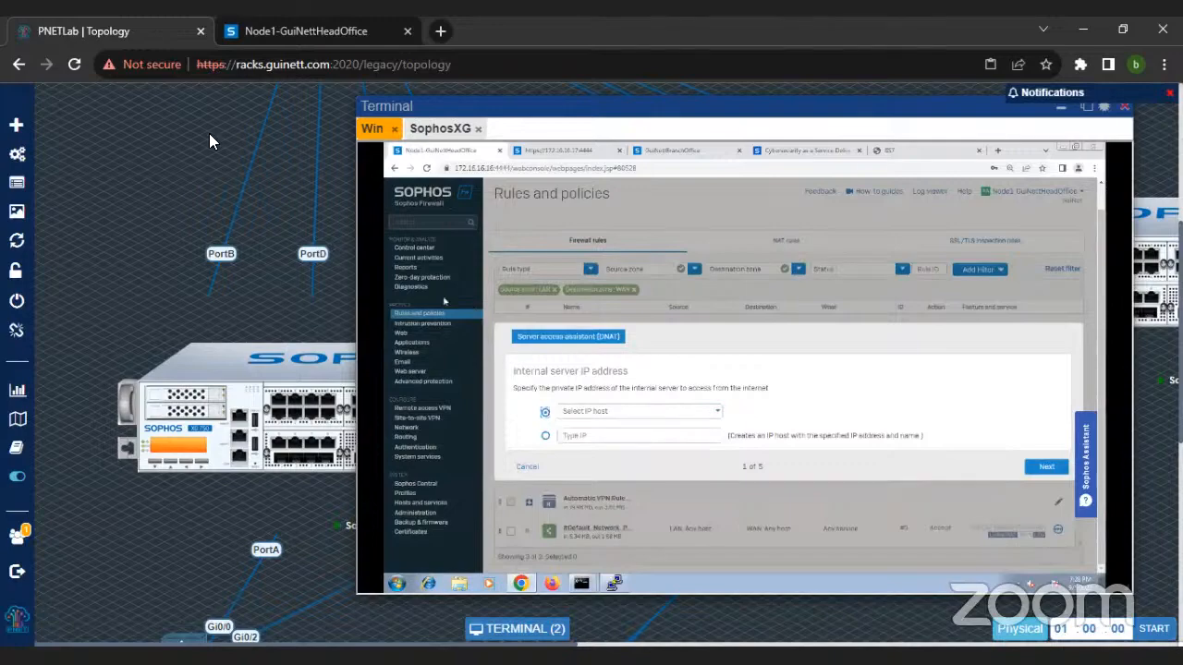
Step: Choose the IP host 172.16.16.100 as the internal server address and proceed to the public IP address stage
{"action": "key", "text": "ctrl+plus"}
{"action": "key", "text": "ctrl+plus"}
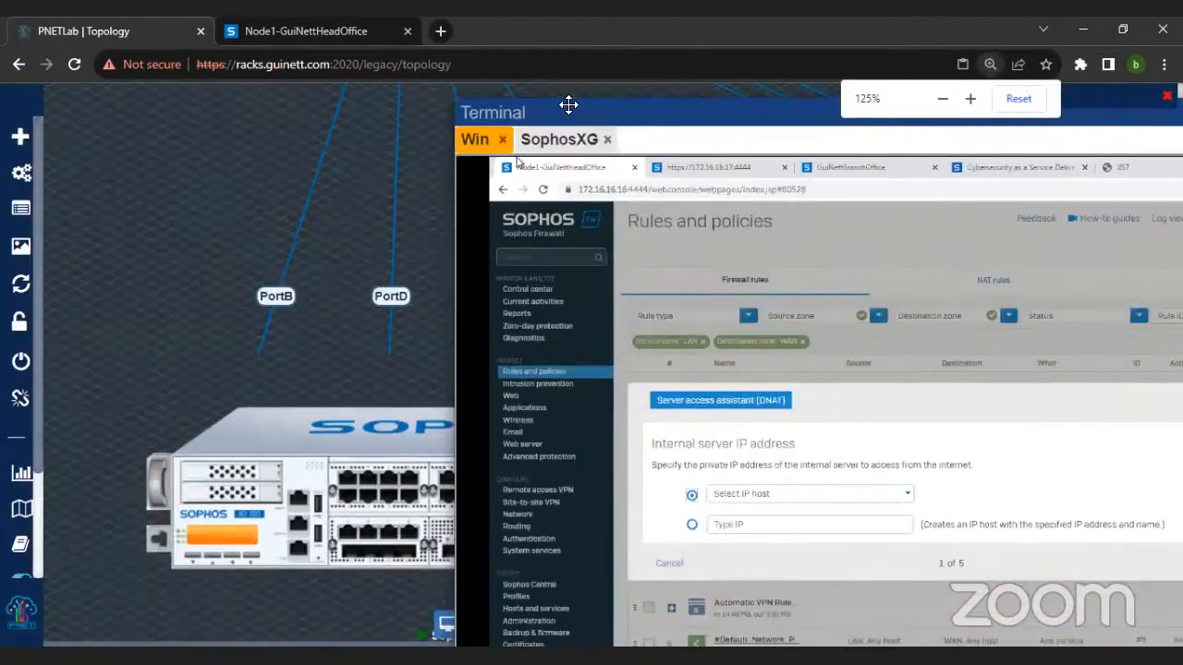
{"action": "left_click_drag", "start_coordinate": [567, 105], "coordinate": [271, 92]}
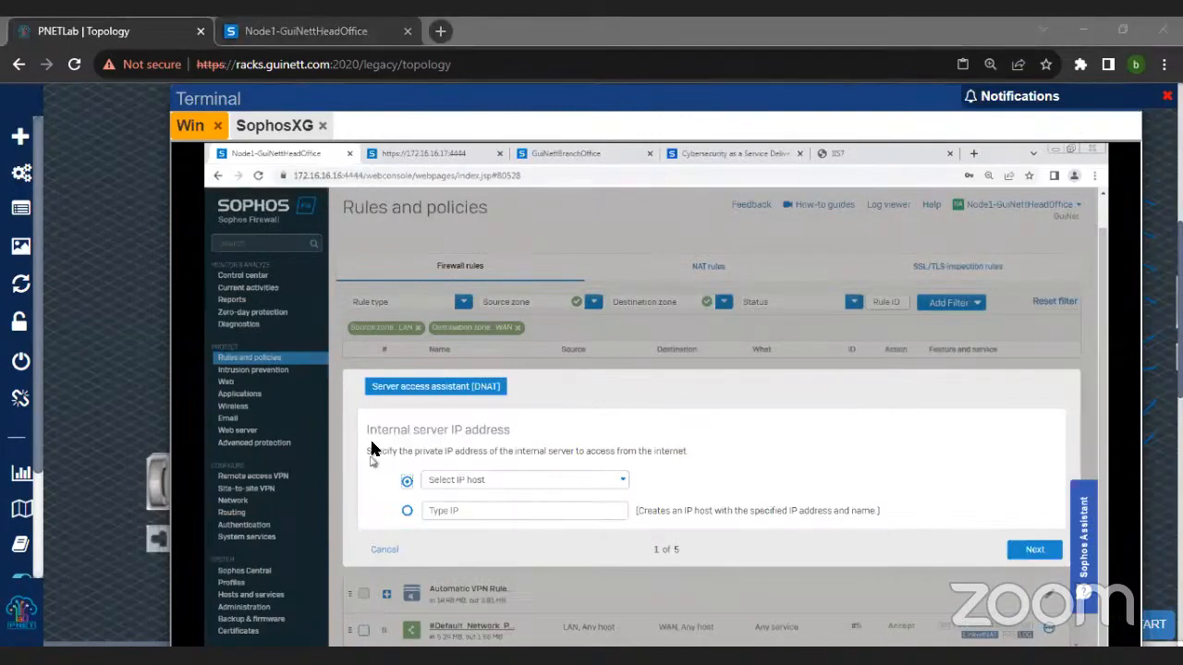
{"action": "triple_click", "coordinate": [516, 431]}
{"action": "left_click", "coordinate": [442, 441]}
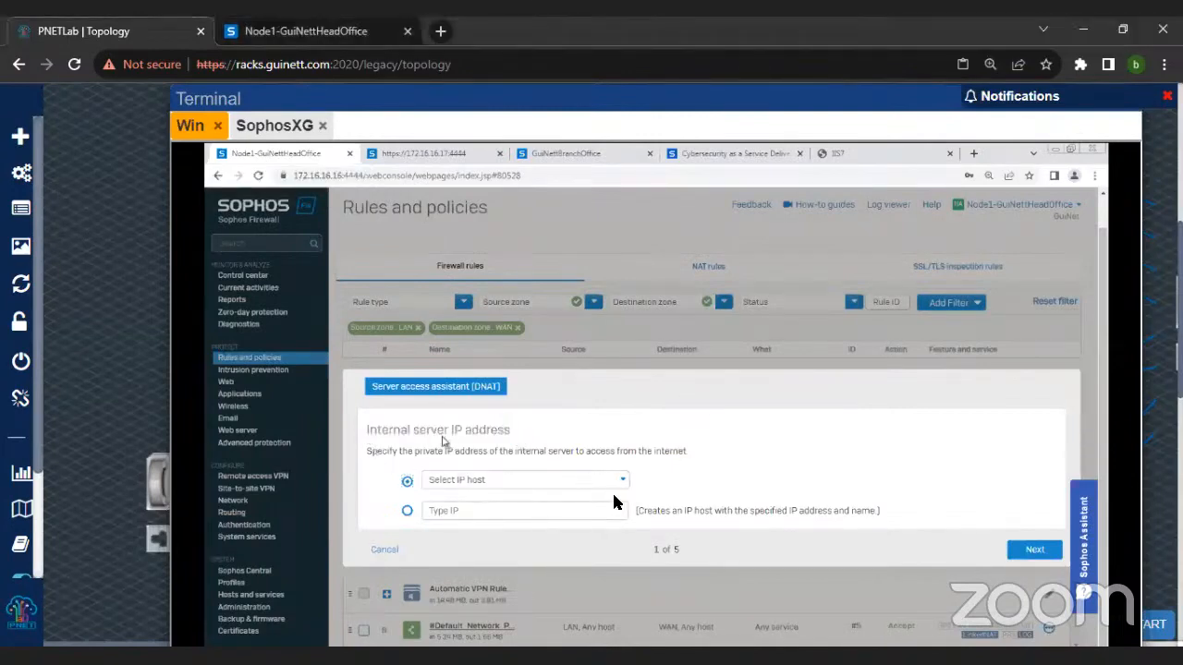
{"action": "left_click", "coordinate": [619, 479]}
{"action": "left_click", "coordinate": [522, 520]}
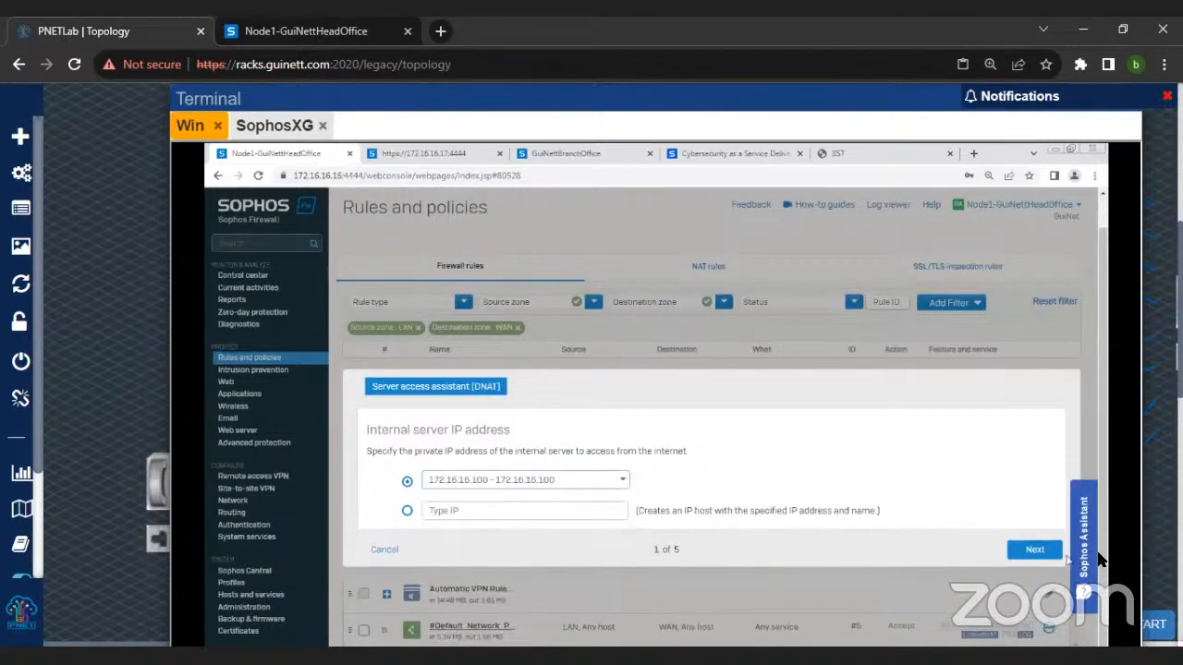
{"action": "left_click", "coordinate": [1035, 550]}
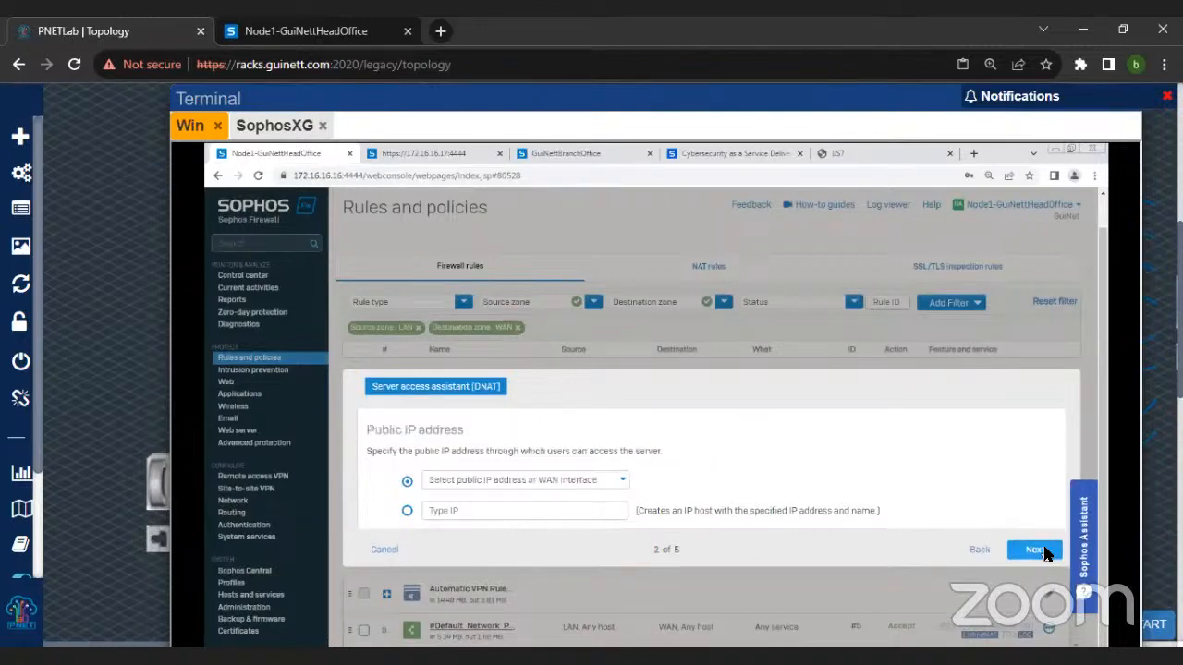
Step: Set the public IP address to #PortB - 192.168.98.2 and proceed to the services stage
{"action": "left_click_drag", "start_coordinate": [462, 432], "coordinate": [468, 432]}
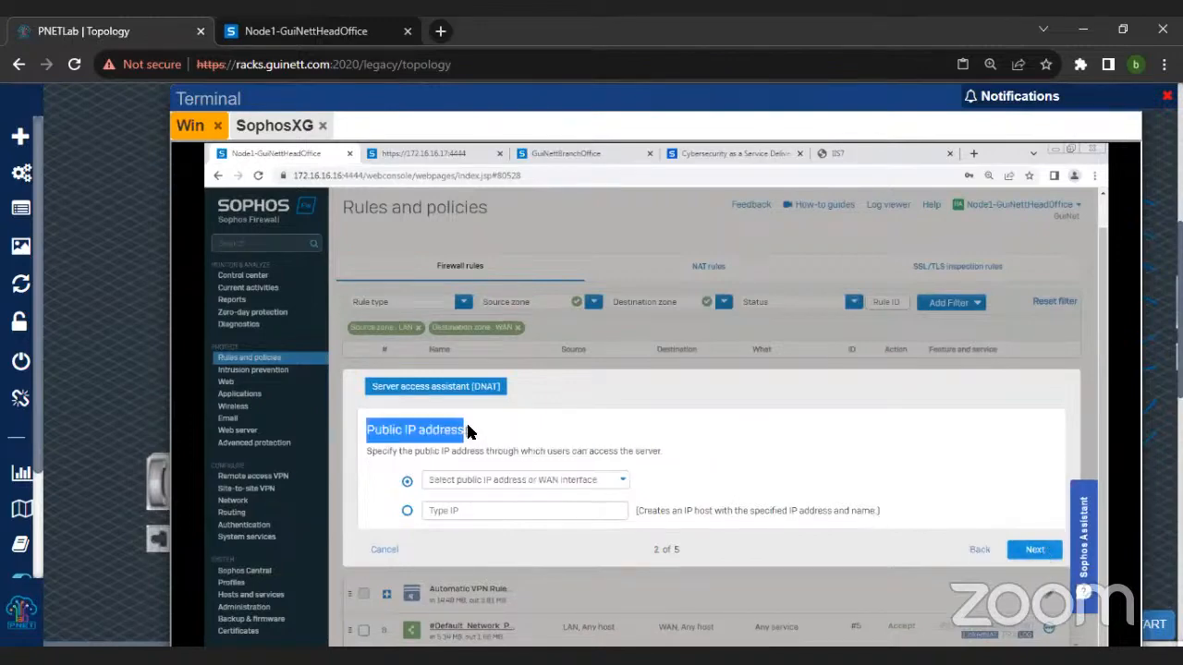
{"action": "left_click", "coordinate": [491, 474]}
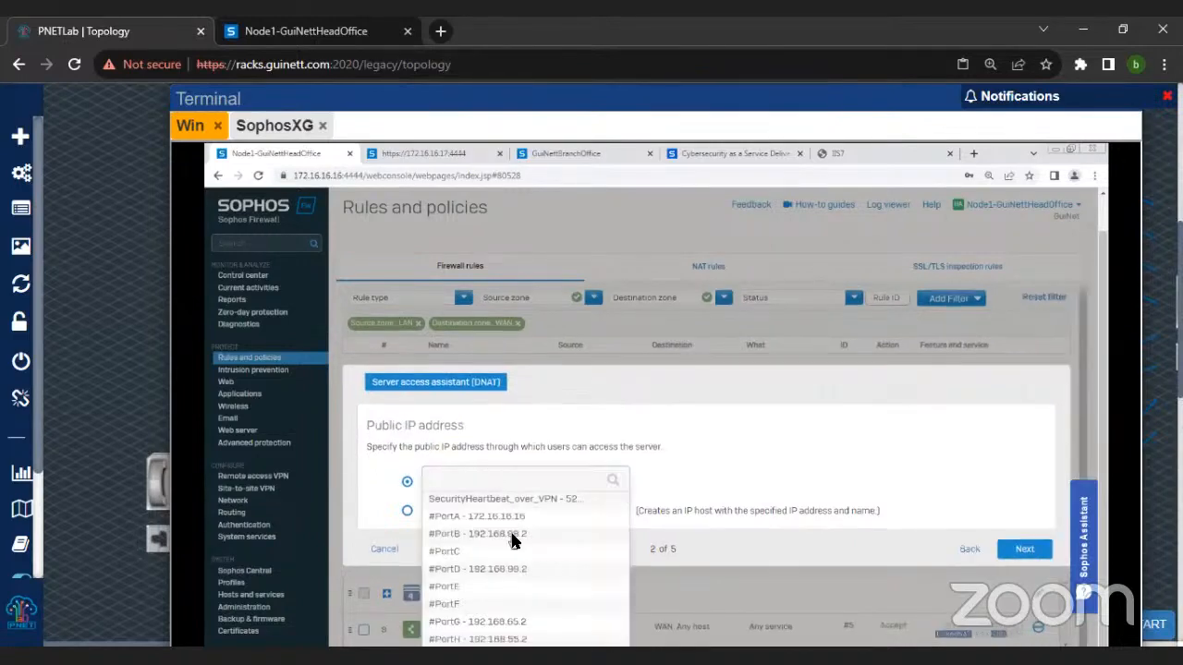
{"action": "left_click", "coordinate": [514, 541]}
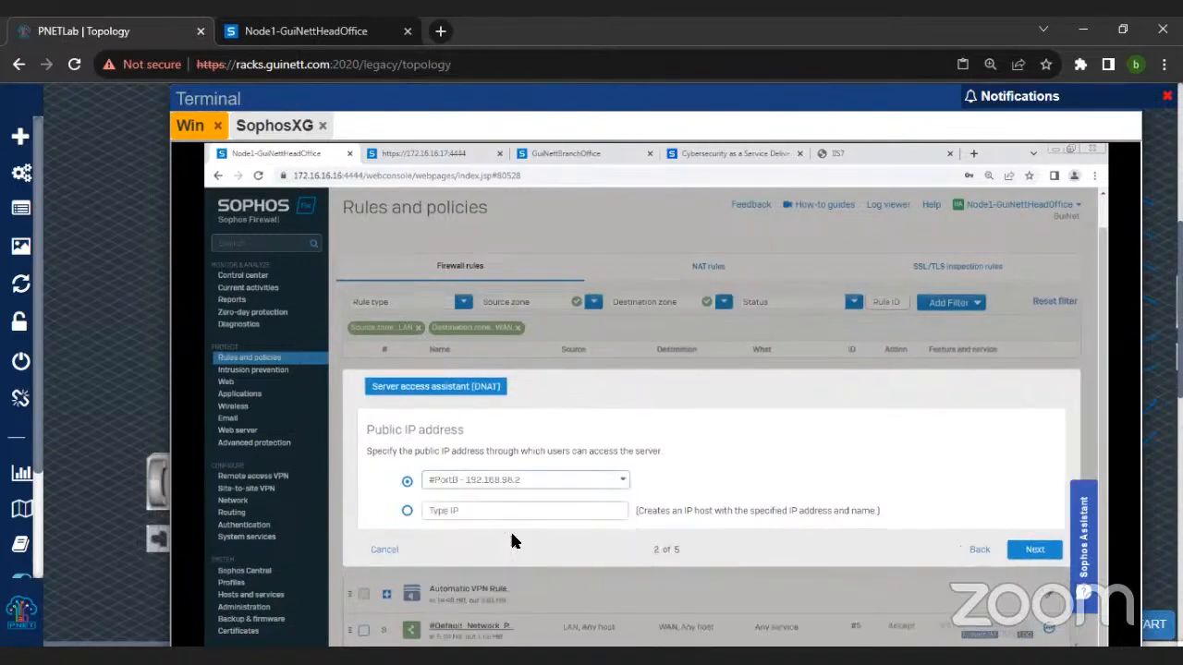
{"action": "left_click", "coordinate": [1037, 554]}
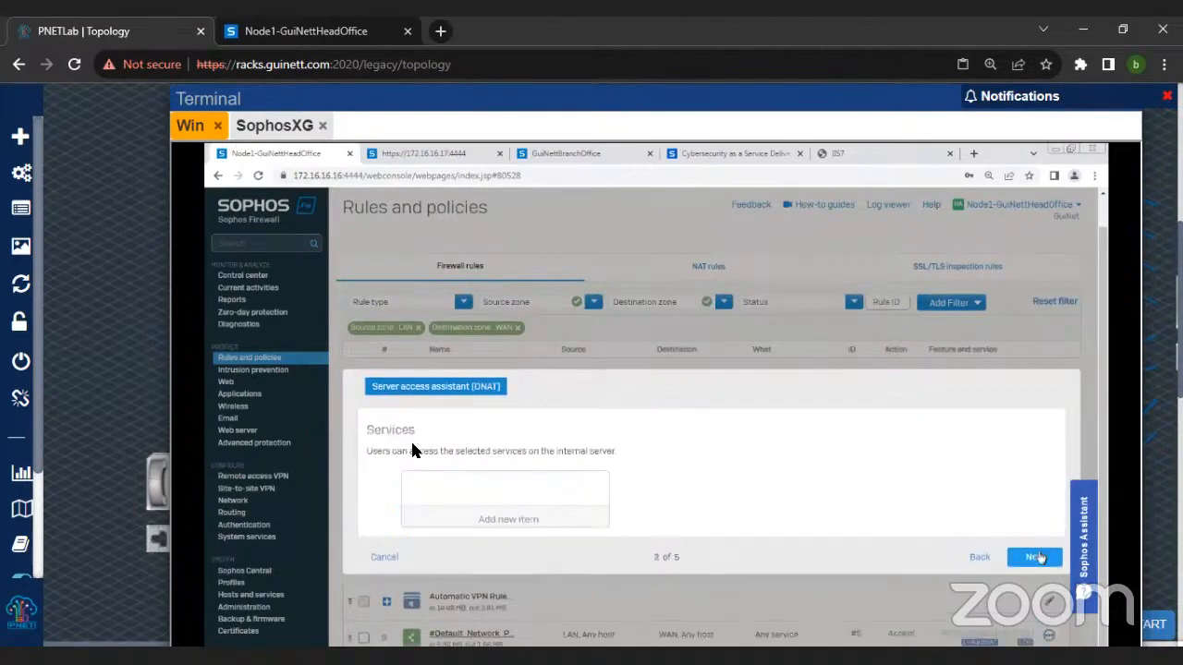
Step: Add HTTP as the service that users can access on the internal server and apply the selection
{"action": "left_click", "coordinate": [487, 516]}
{"action": "scroll", "coordinate": [488, 554], "scroll_direction": "down", "scroll_amount": 3}
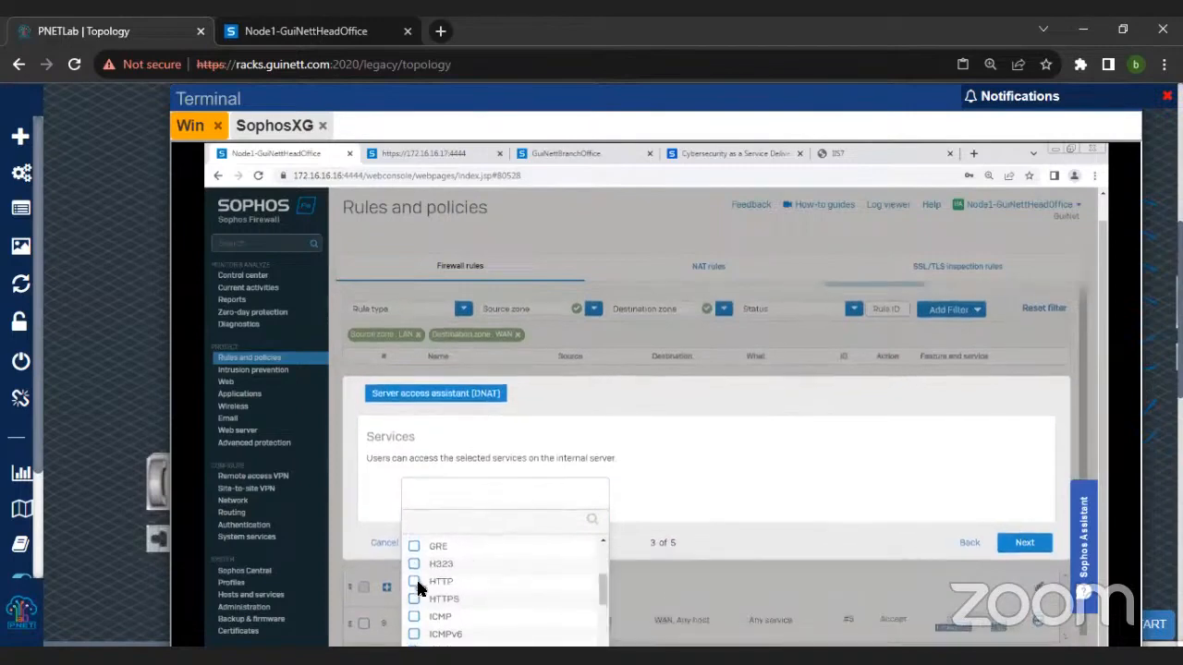
{"action": "left_click", "coordinate": [415, 581]}
{"action": "scroll", "coordinate": [692, 450], "scroll_direction": "down", "scroll_amount": 1}
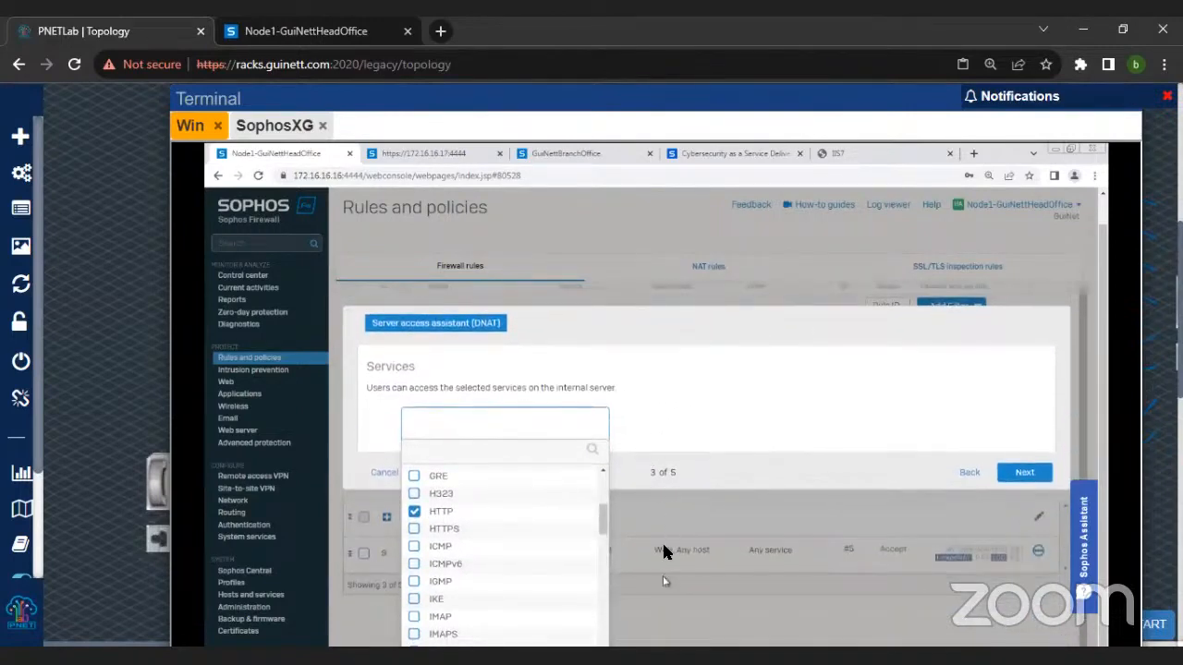
{"action": "key", "text": "ctrl+minus"}
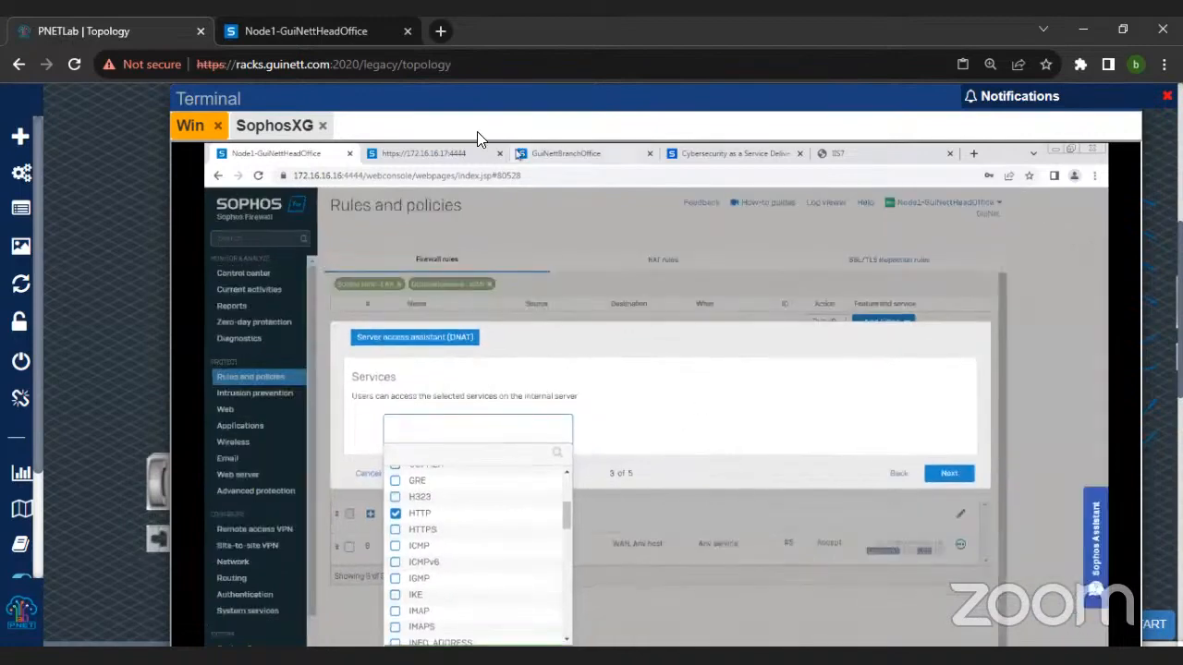
{"action": "left_click_drag", "start_coordinate": [465, 100], "coordinate": [461, 89]}
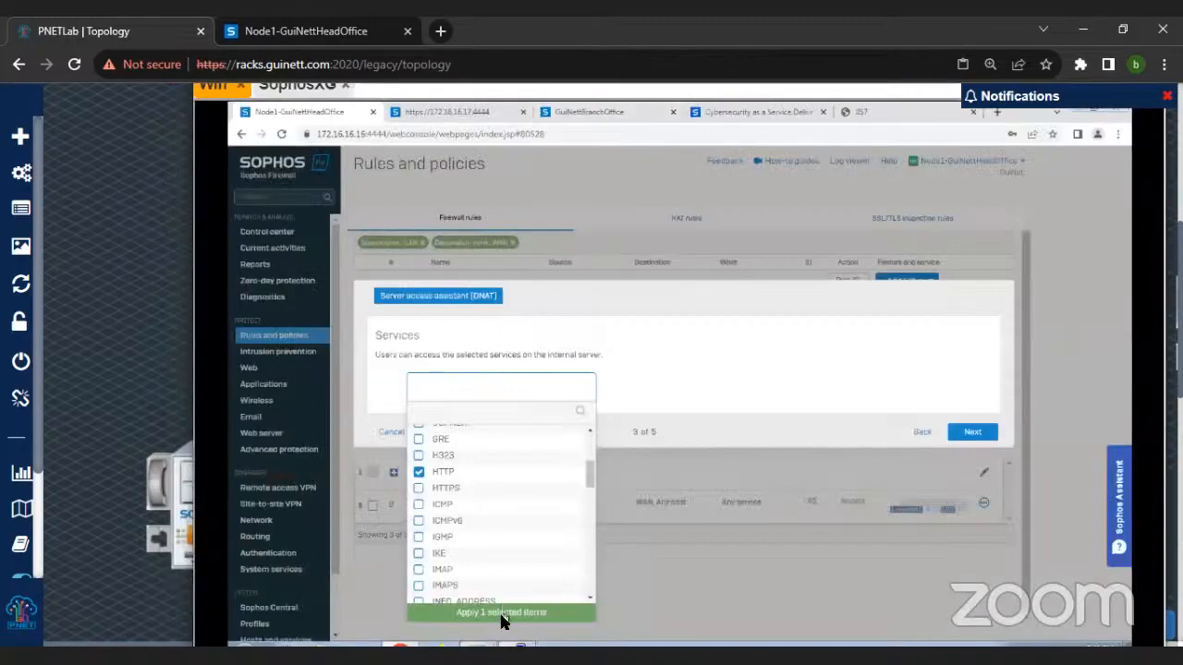
{"action": "left_click", "coordinate": [501, 617]}
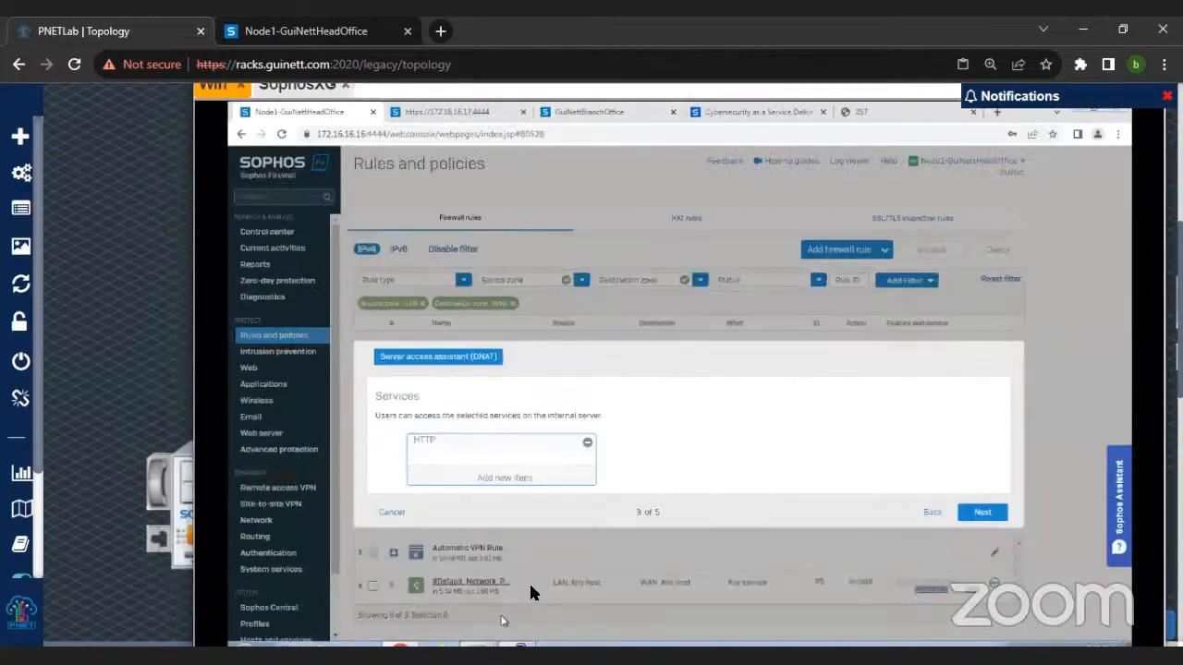
Step: Keep Any as the external source networks and devices, review the DNAT configuration summary, and save and finish the assistant
{"action": "left_click", "coordinate": [983, 513]}
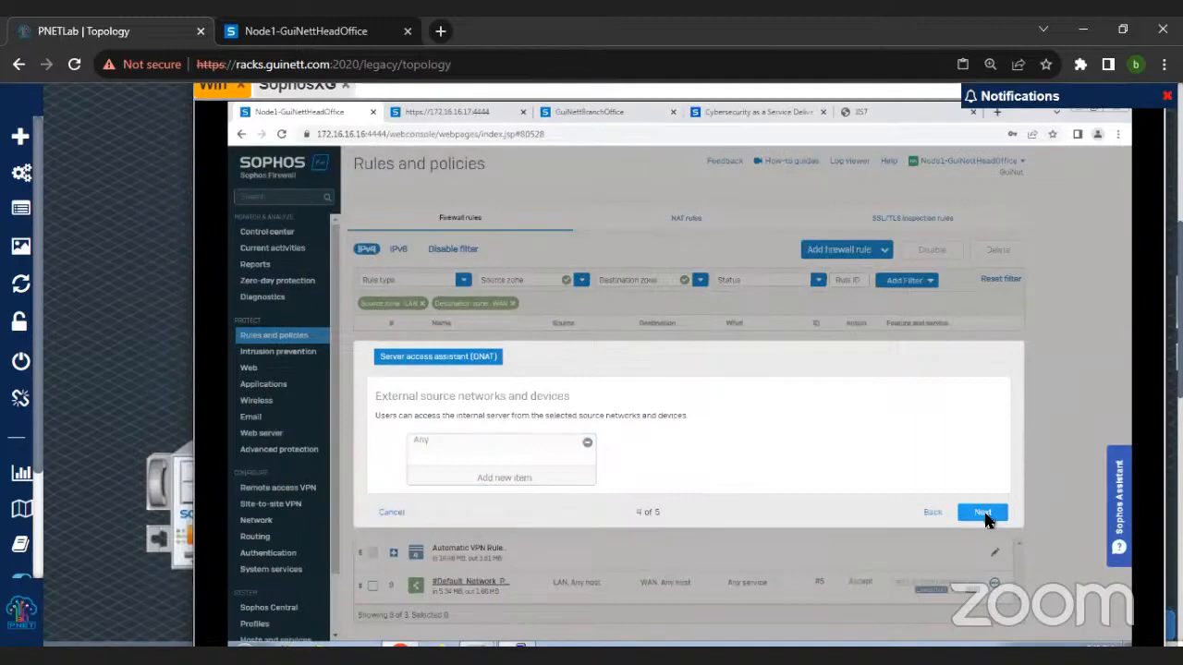
{"action": "left_click_drag", "start_coordinate": [371, 399], "coordinate": [580, 408]}
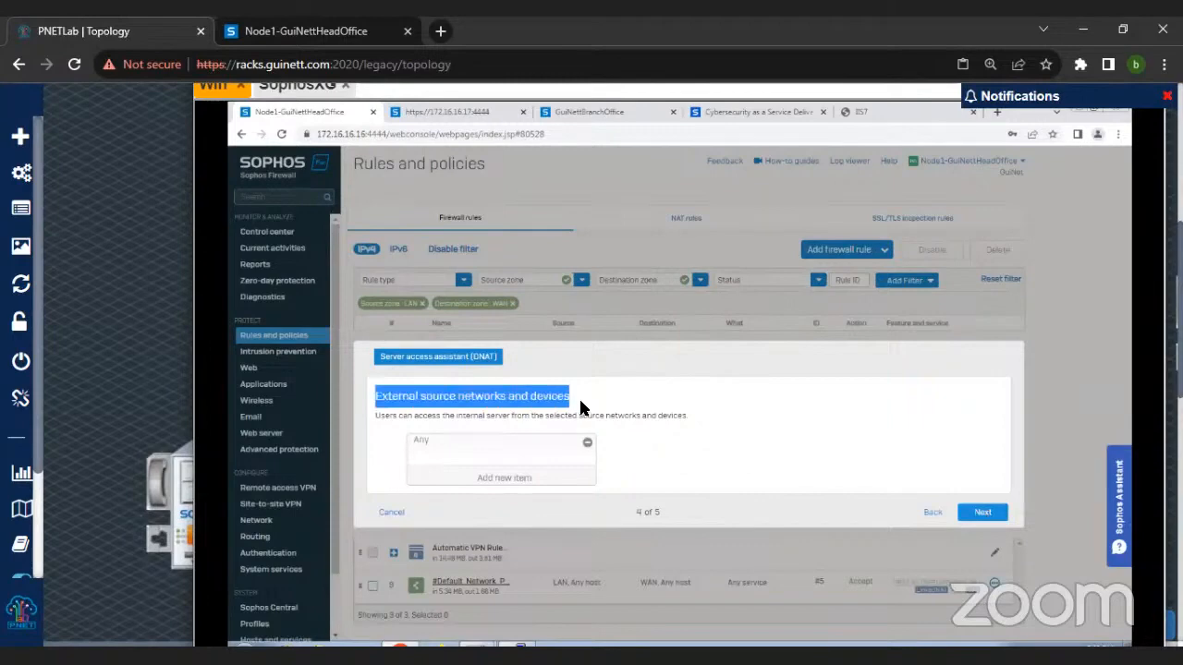
{"action": "left_click", "coordinate": [979, 513]}
{"action": "scroll", "coordinate": [974, 519], "scroll_direction": "down", "scroll_amount": 2}
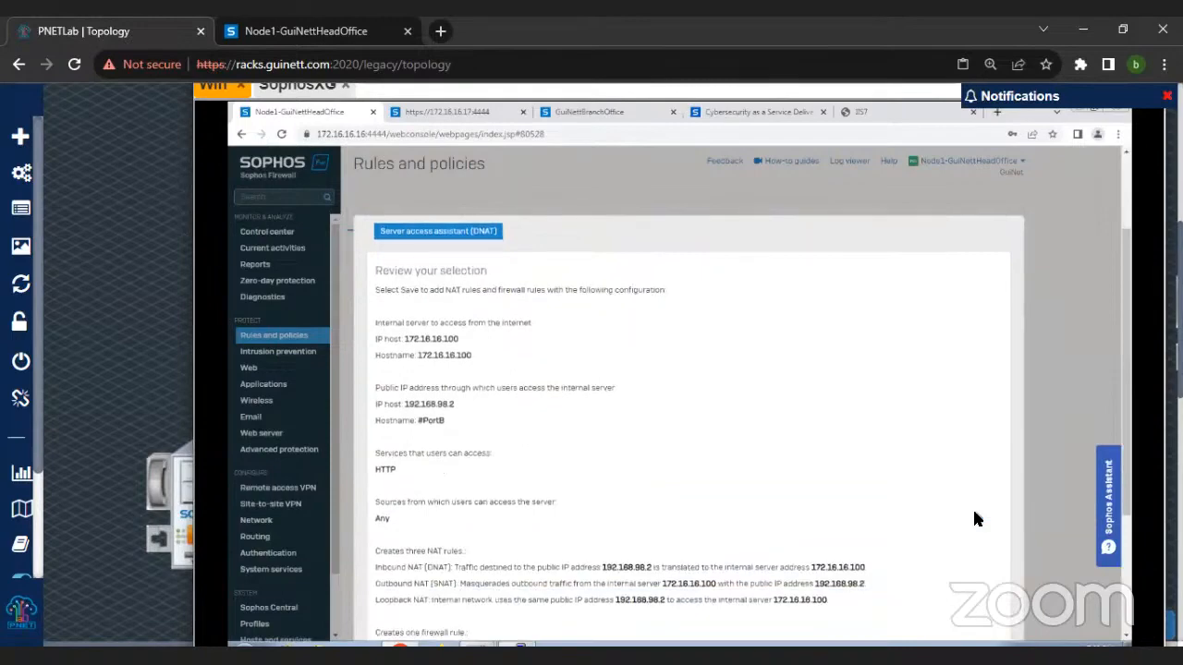
{"action": "scroll", "coordinate": [974, 519], "scroll_direction": "down", "scroll_amount": 1}
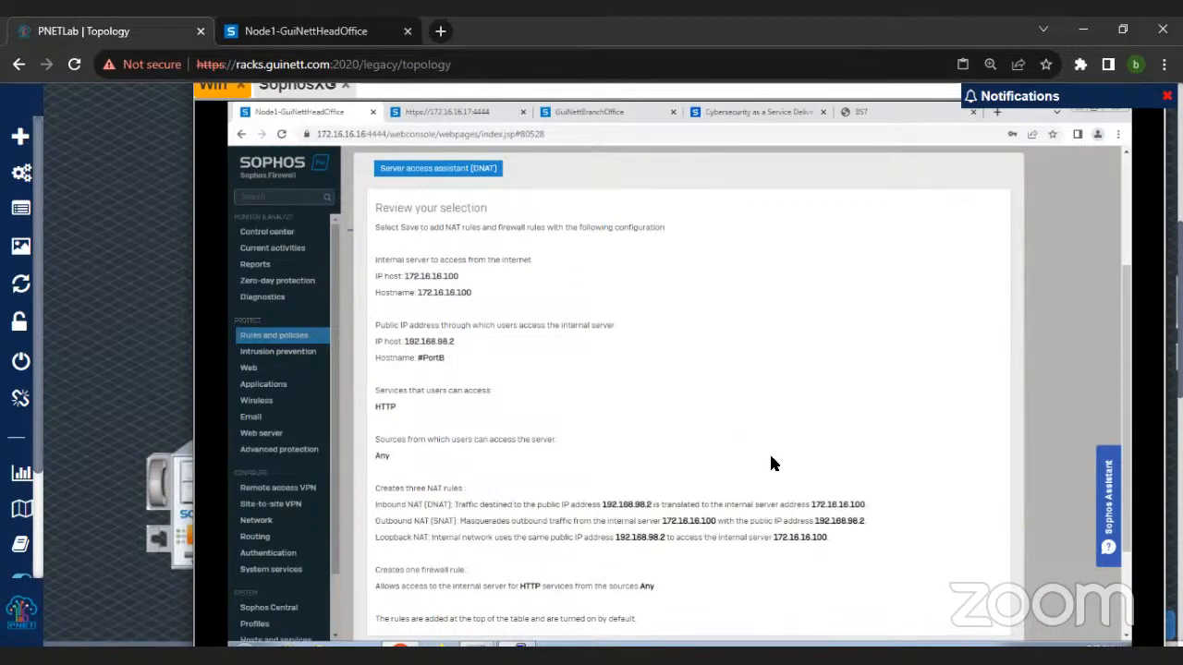
{"action": "scroll", "coordinate": [769, 458], "scroll_direction": "down", "scroll_amount": 3}
{"action": "left_click", "coordinate": [964, 521]}
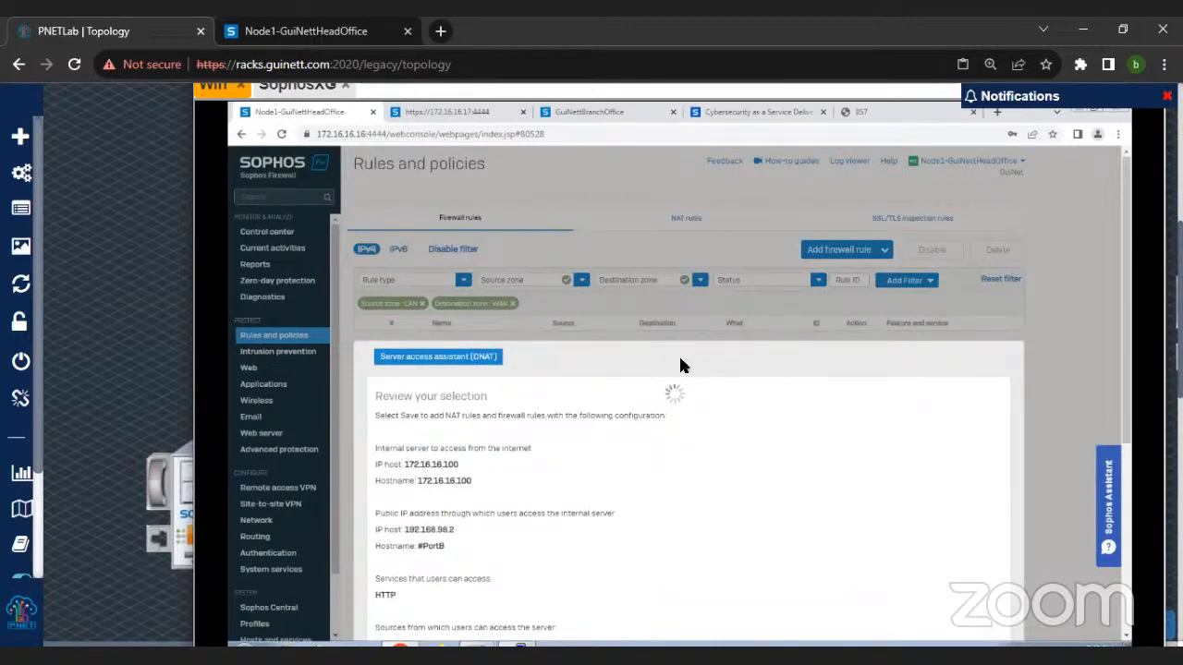
Step: Check the internal web server page's address in its browser tab and review the DNAT assistant's list of NAT and firewall rules
{"action": "left_click", "coordinate": [873, 112]}
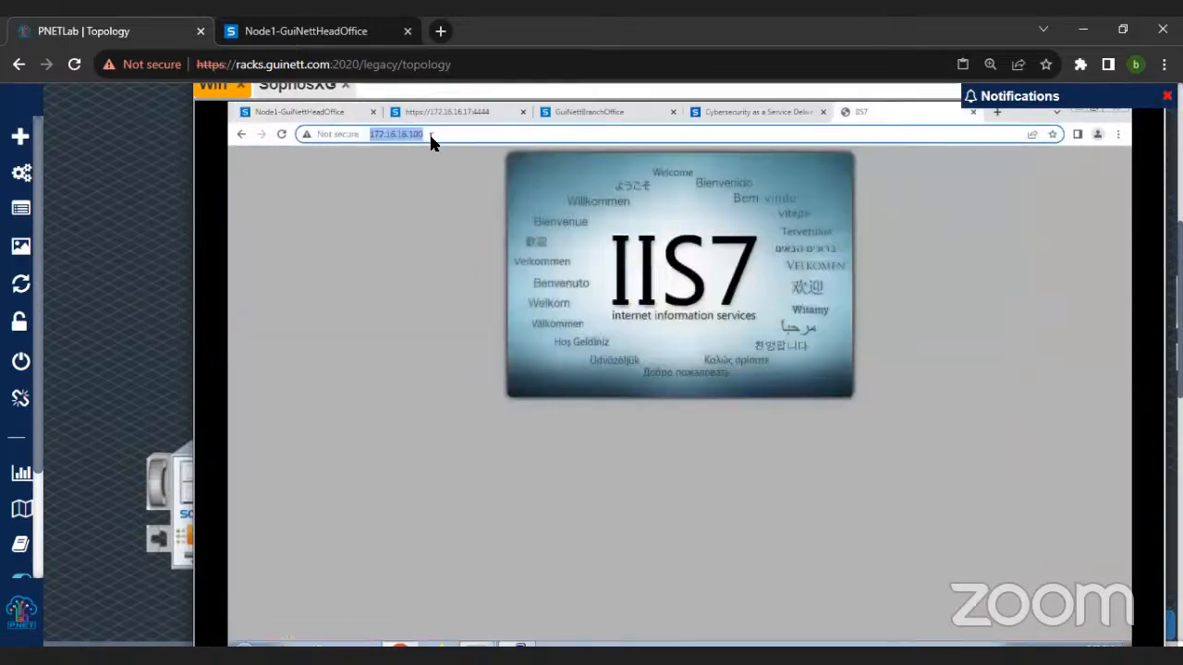
{"action": "left_click", "coordinate": [298, 111]}
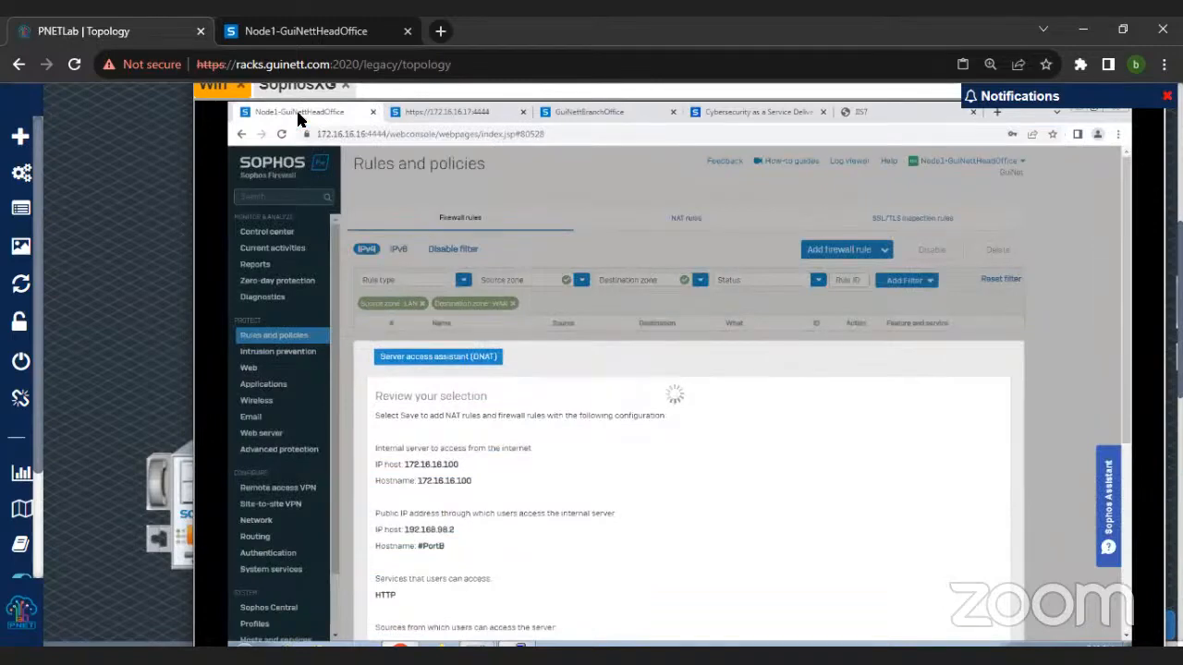
{"action": "scroll", "coordinate": [703, 411], "scroll_direction": "down", "scroll_amount": 3}
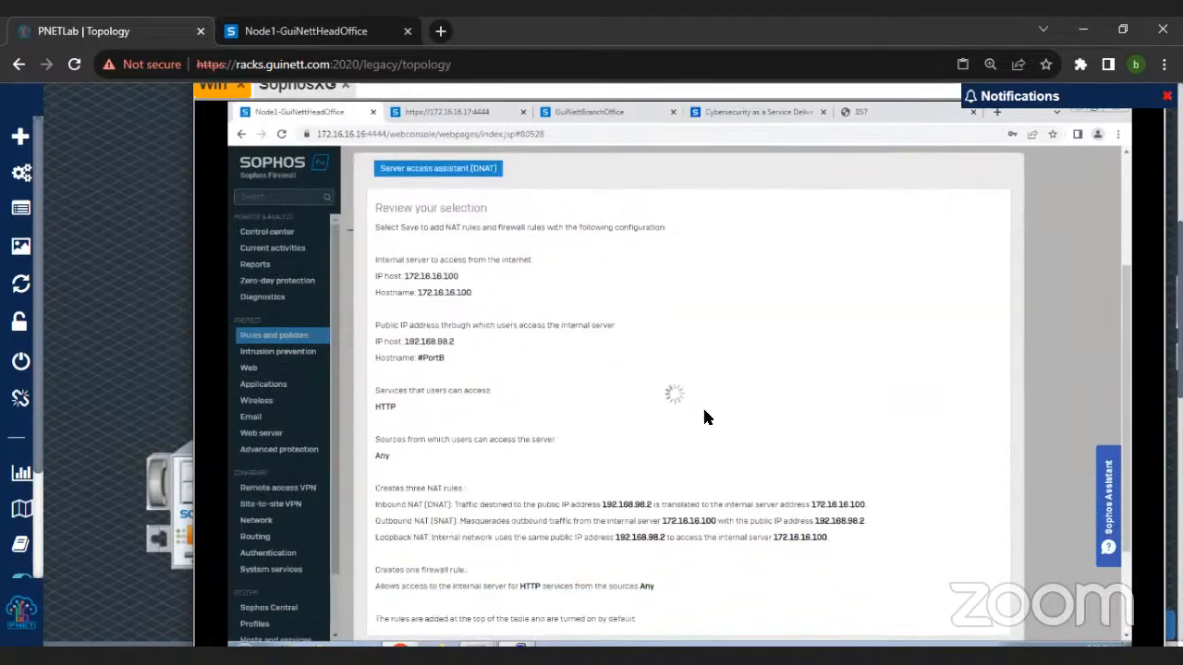
{"action": "scroll", "coordinate": [790, 452], "scroll_direction": "down", "scroll_amount": 3}
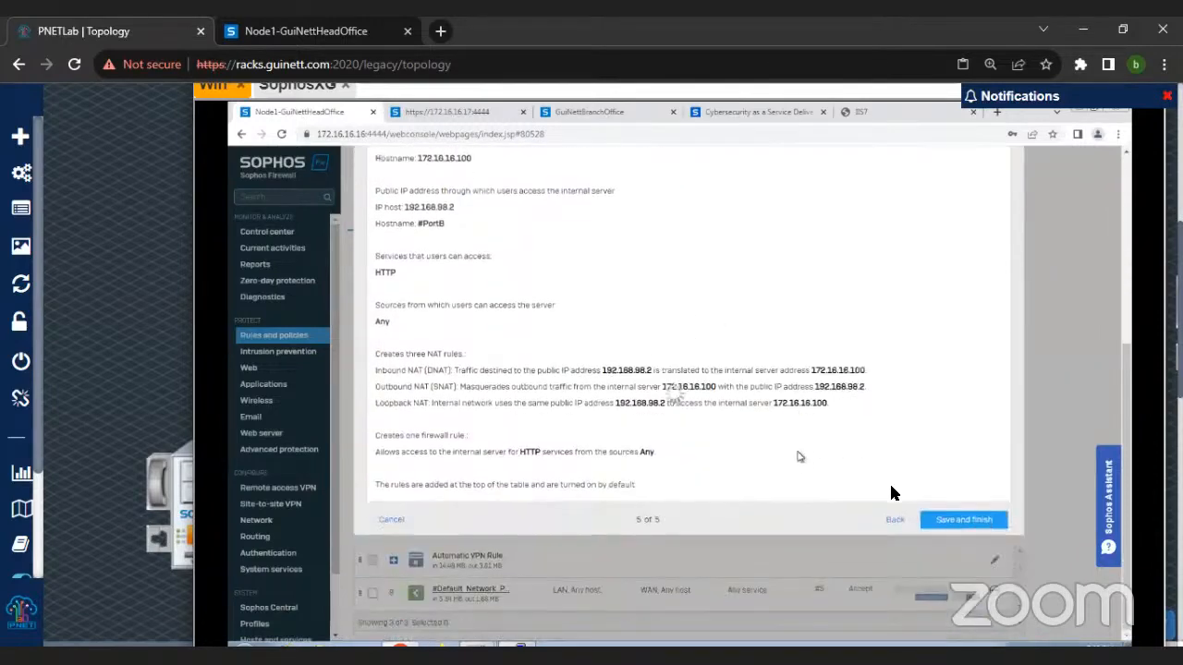
{"action": "scroll", "coordinate": [134, 266], "scroll_direction": "down", "scroll_amount": 2}
{"action": "scroll", "coordinate": [135, 265], "scroll_direction": "down", "scroll_amount": 1}
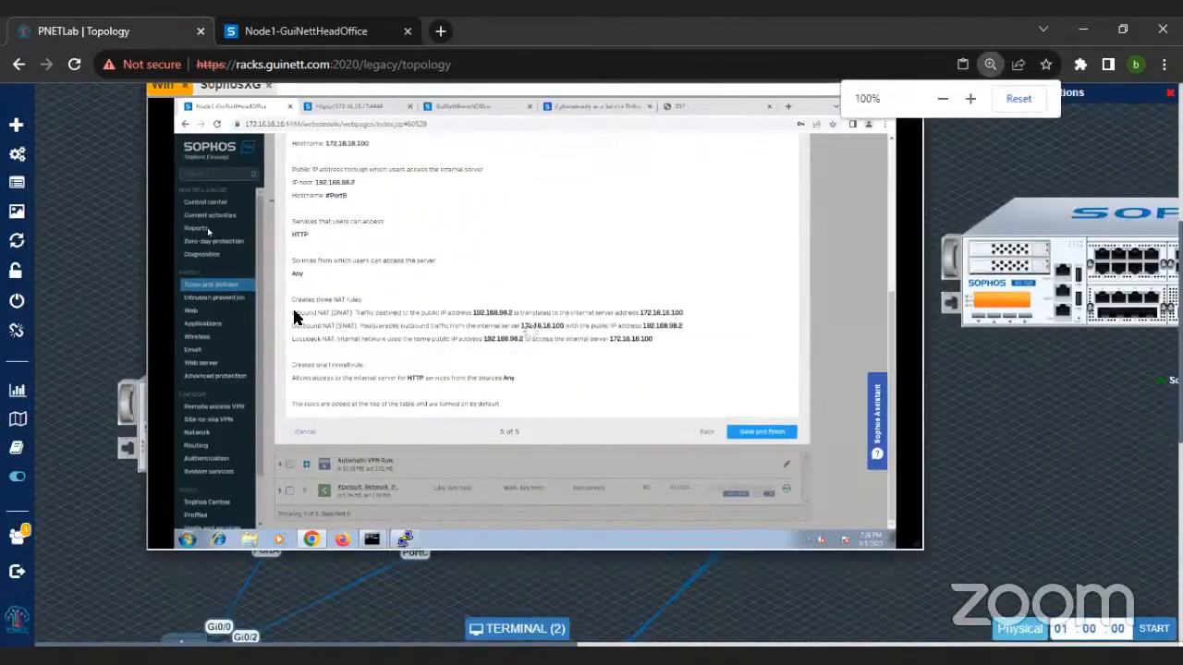
Step: Minimize and restore the terminal window, and reposition it so the whole Windows desktop fits over the topology
{"action": "left_click", "coordinate": [509, 629]}
{"action": "left_click", "coordinate": [509, 630]}
{"action": "left_click_drag", "start_coordinate": [539, 316], "coordinate": [535, 145]}
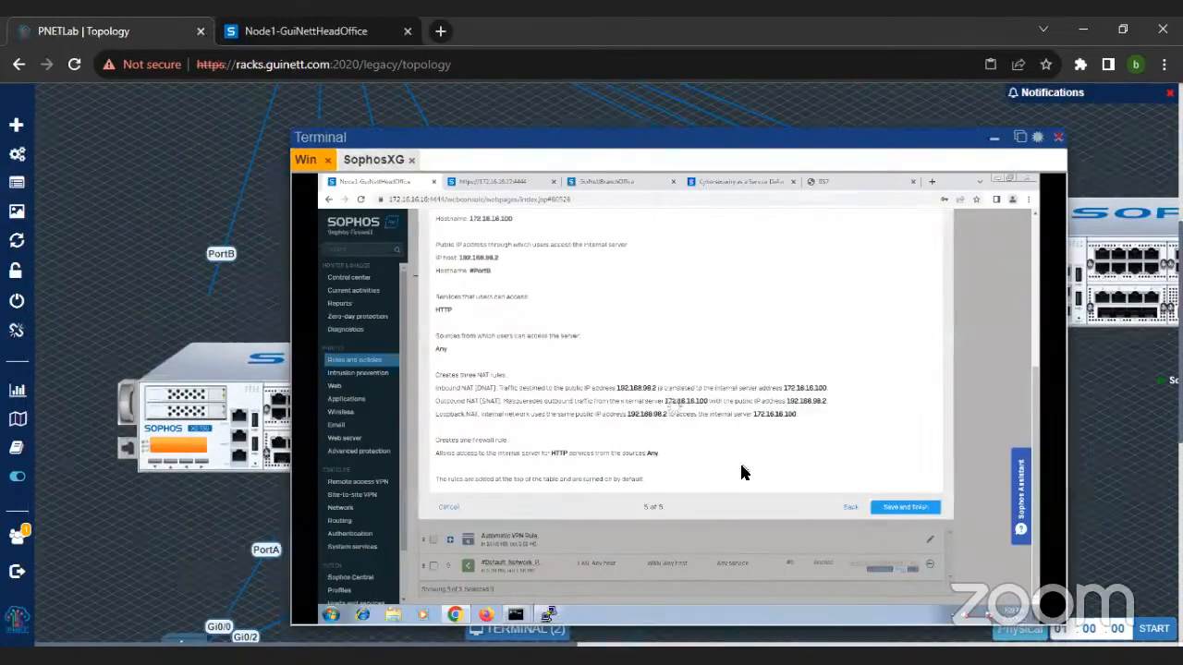
{"action": "scroll", "coordinate": [745, 470], "scroll_direction": "up", "scroll_amount": 3}
{"action": "scroll", "coordinate": [730, 469], "scroll_direction": "down", "scroll_amount": 1}
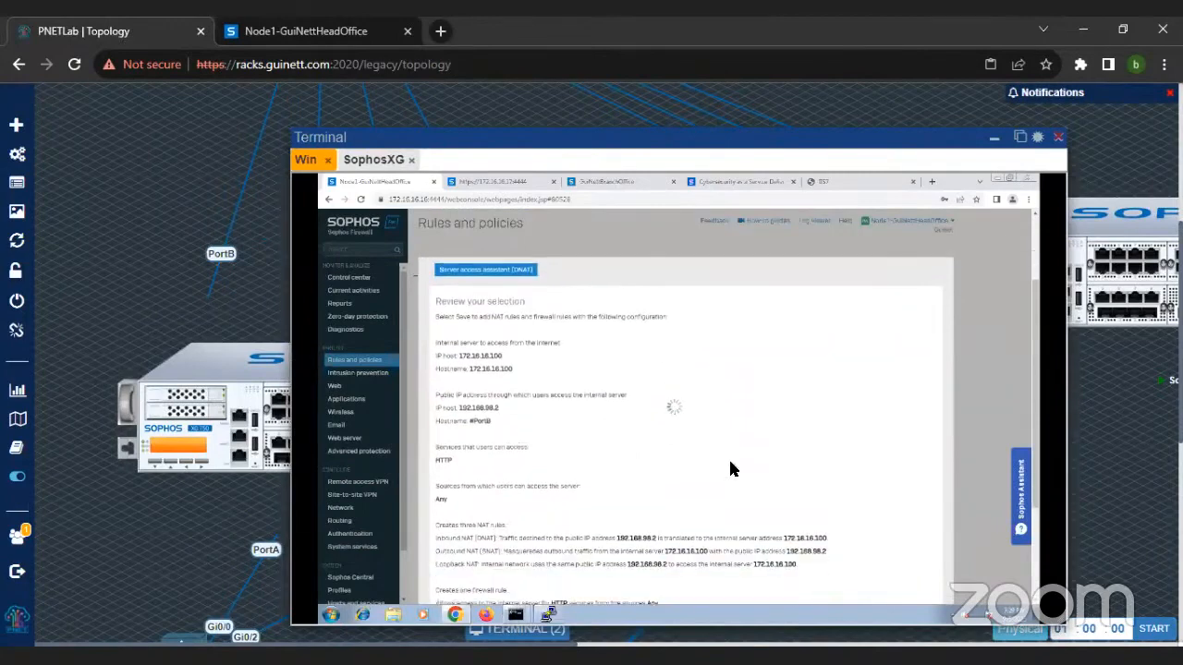
{"action": "scroll", "coordinate": [730, 470], "scroll_direction": "down", "scroll_amount": 1}
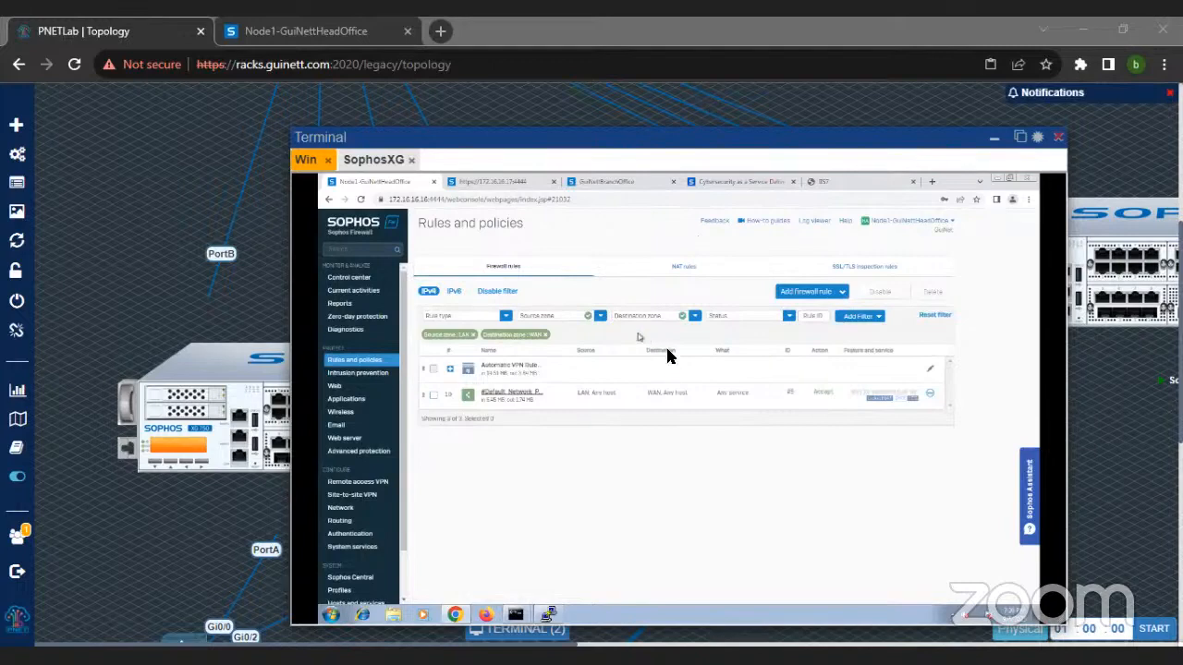
Step: Reset the firewall rules filter and select the DNAT, loopback and reflexive rules for 172.16.16.100 in the NAT rules list
{"action": "left_click", "coordinate": [935, 315]}
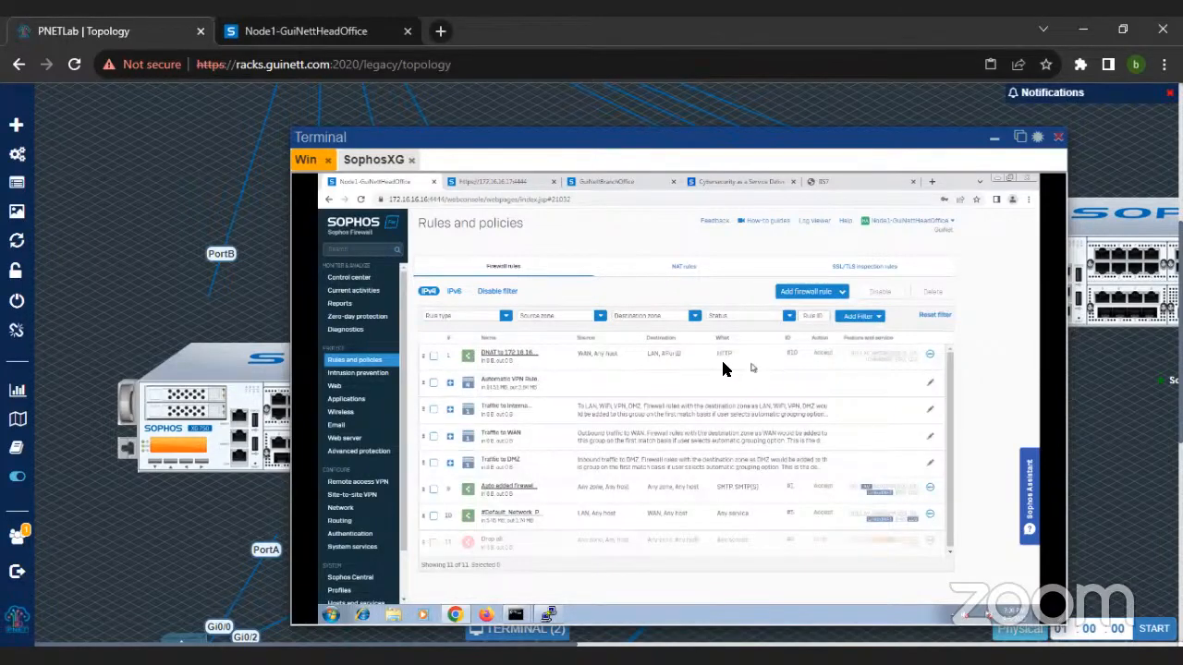
{"action": "left_click", "coordinate": [684, 271]}
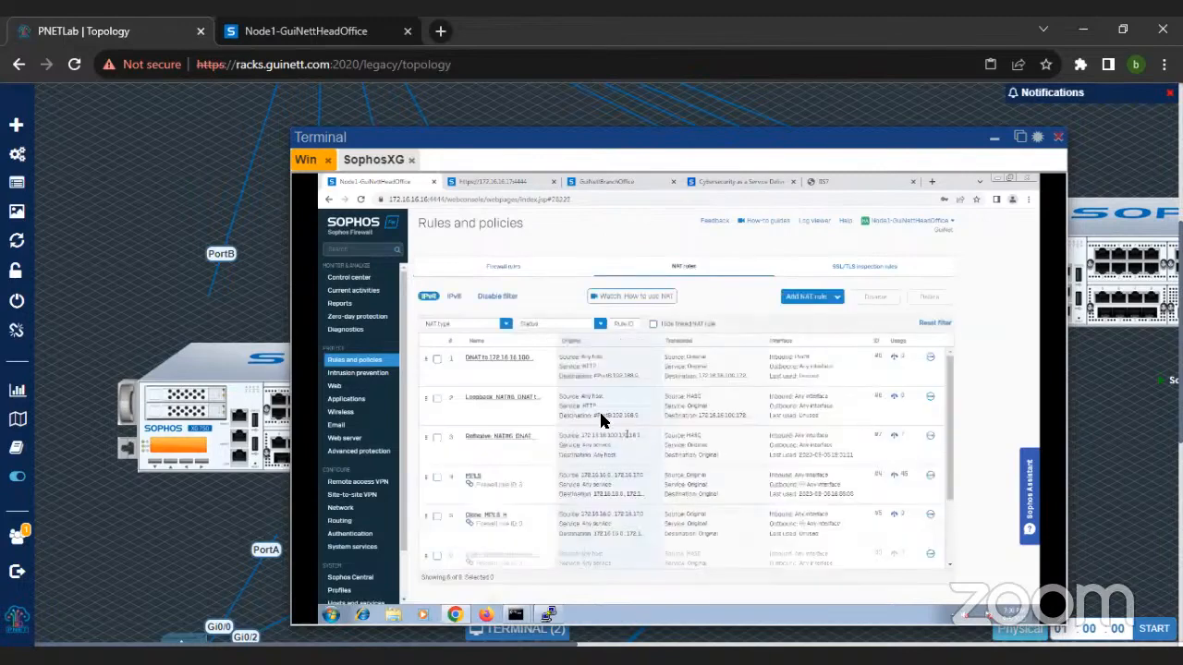
{"action": "left_click", "coordinate": [436, 359]}
{"action": "left_click", "coordinate": [437, 399]}
{"action": "left_click", "coordinate": [436, 438]}
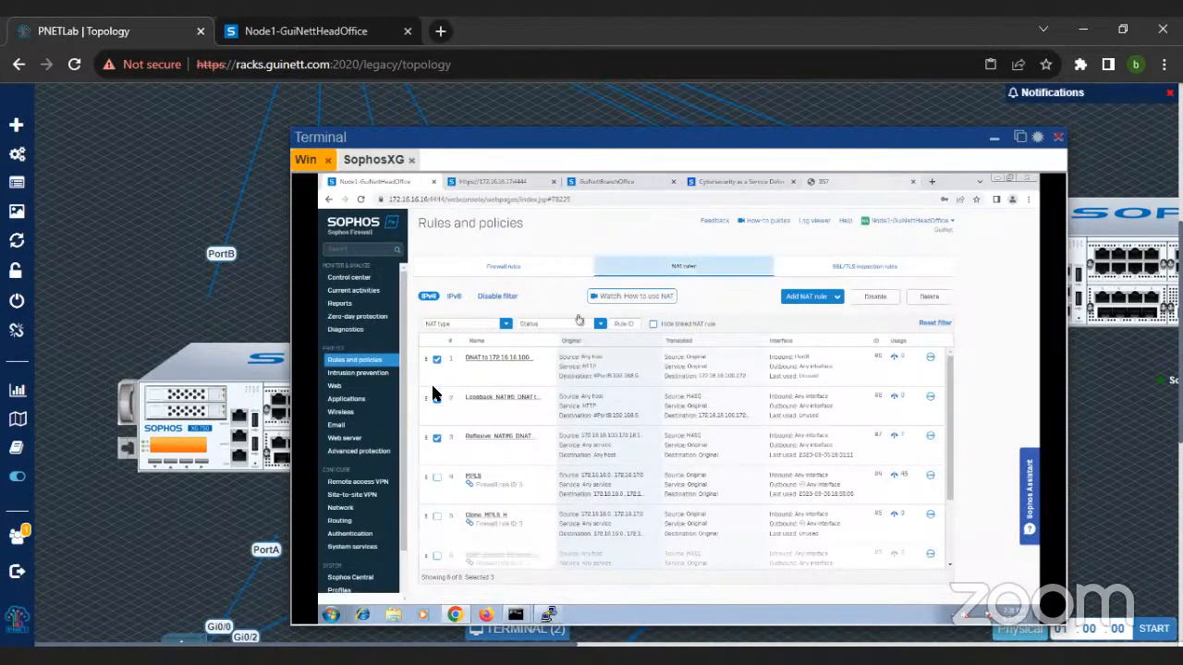
Step: Look up the WAN address among the firewall's network interfaces and browse to 192.168.98.2 in a new browser tab
{"action": "left_click", "coordinate": [356, 514]}
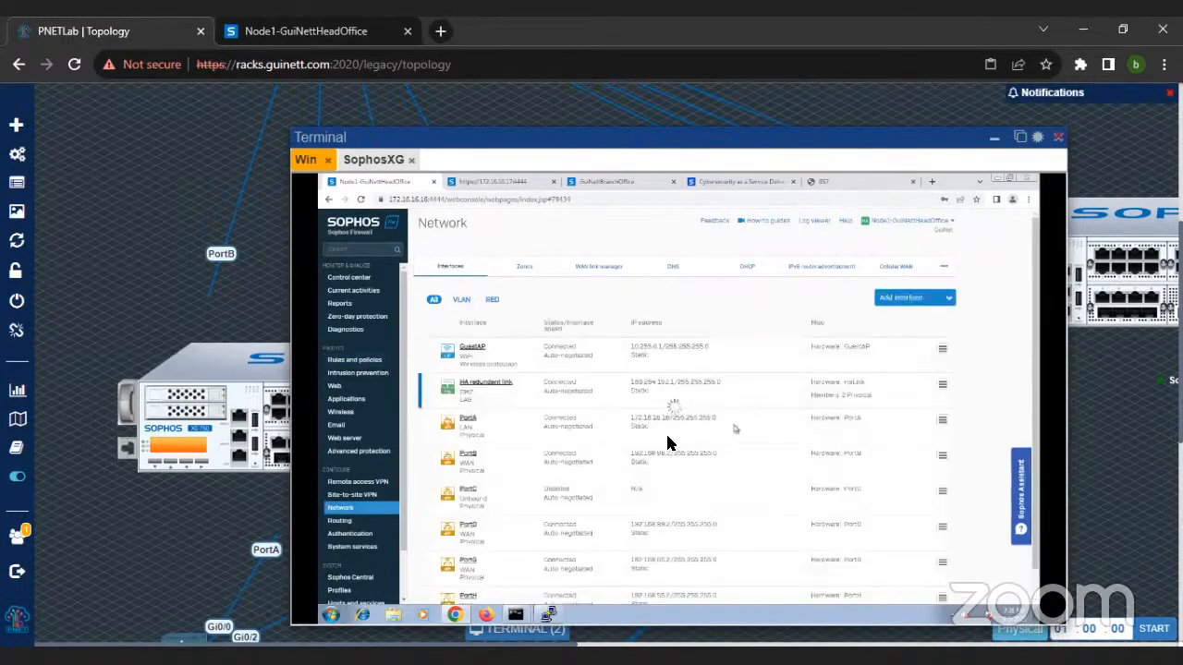
{"action": "left_click", "coordinate": [931, 182]}
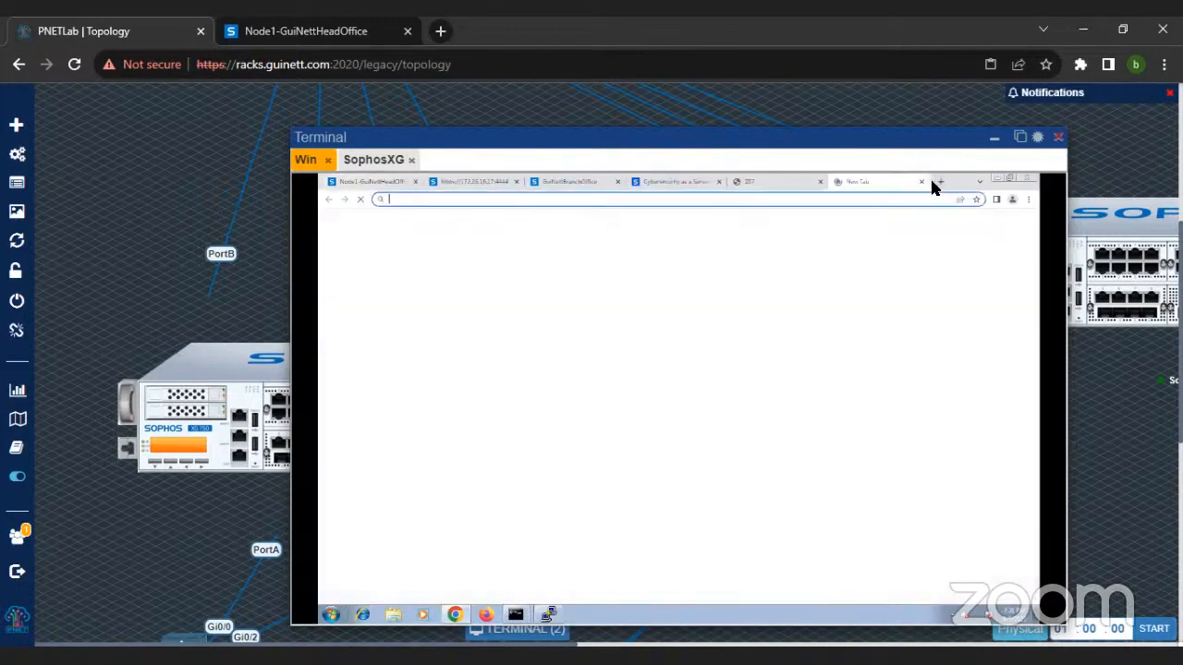
{"action": "type", "text": "192/1"}
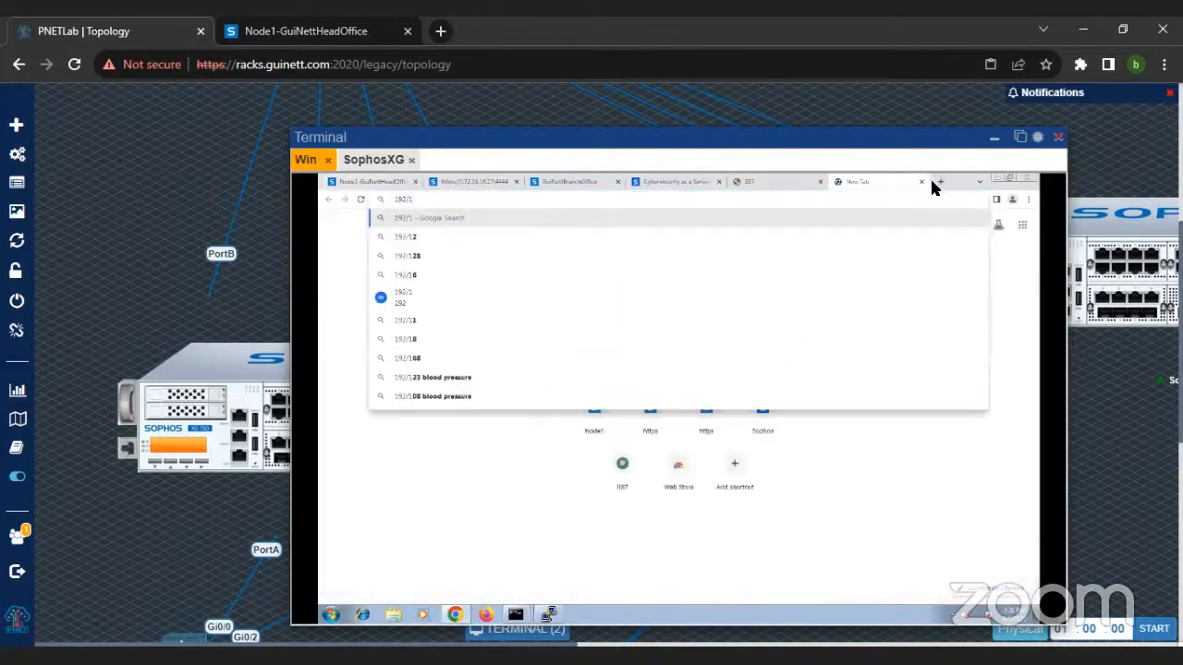
{"action": "key", "text": "BackSpace"}
{"action": "key", "text": "BackSpace"}
{"action": "key", "text": "BackSpace"}
{"action": "key", "text": "BackSpace"}
{"action": "key", "text": "BackSpace"}
{"action": "type", "text": "1"}
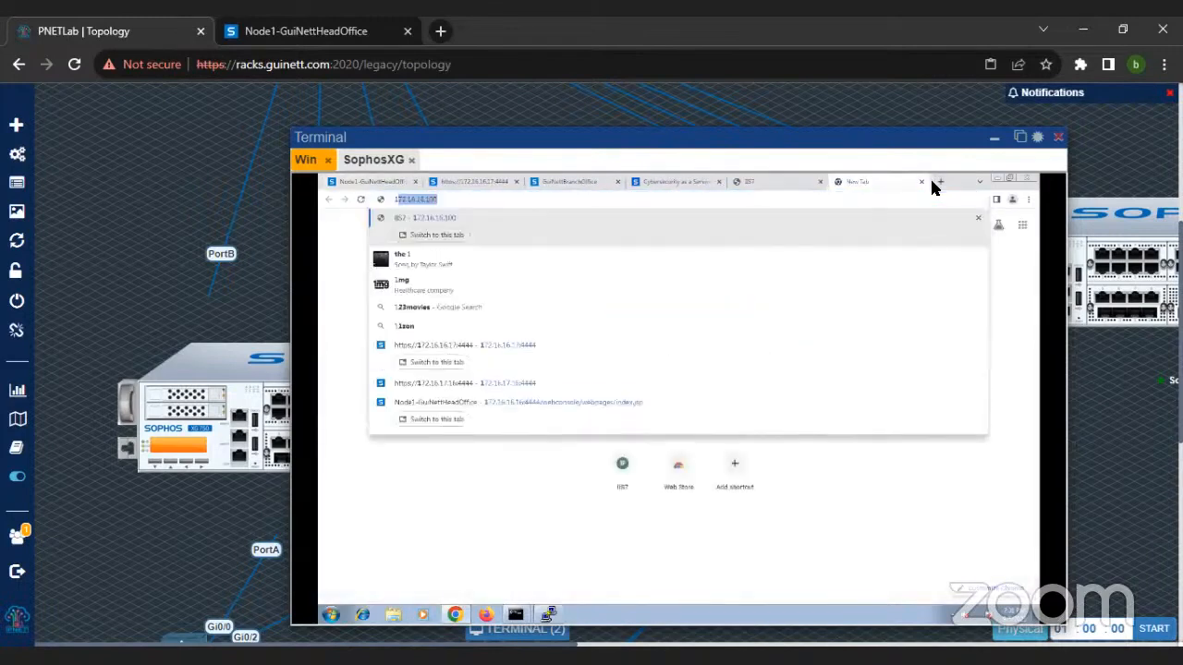
{"action": "type", "text": "92.168."}
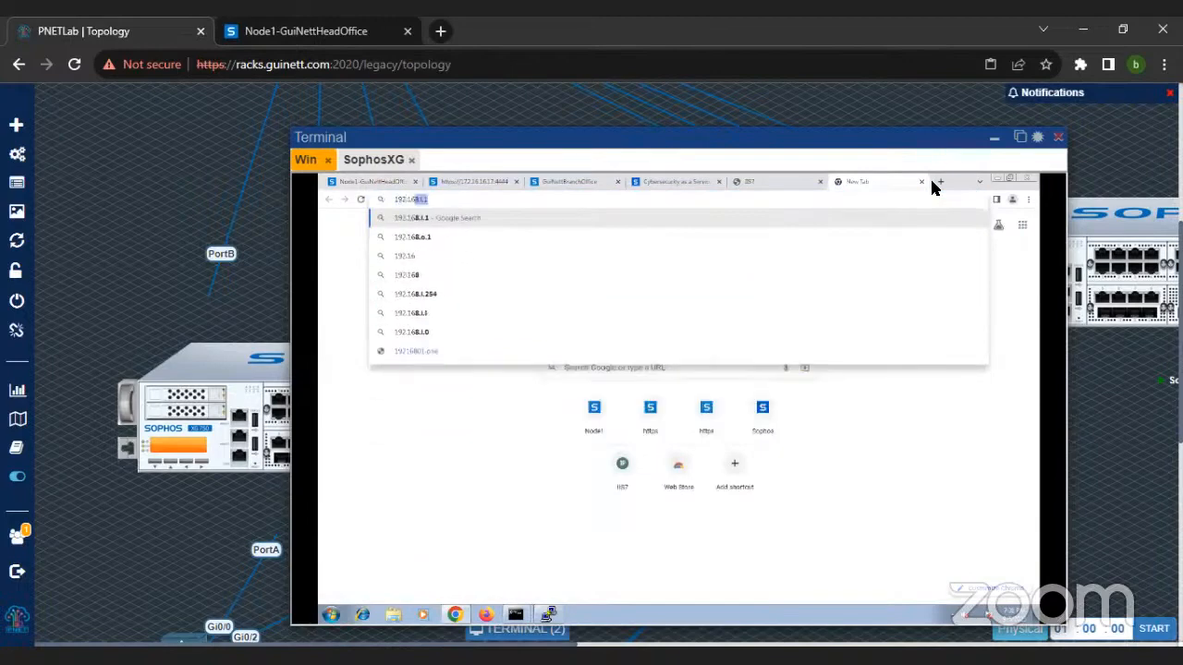
{"action": "type", "text": "98.2"}
{"action": "key", "text": "Return"}
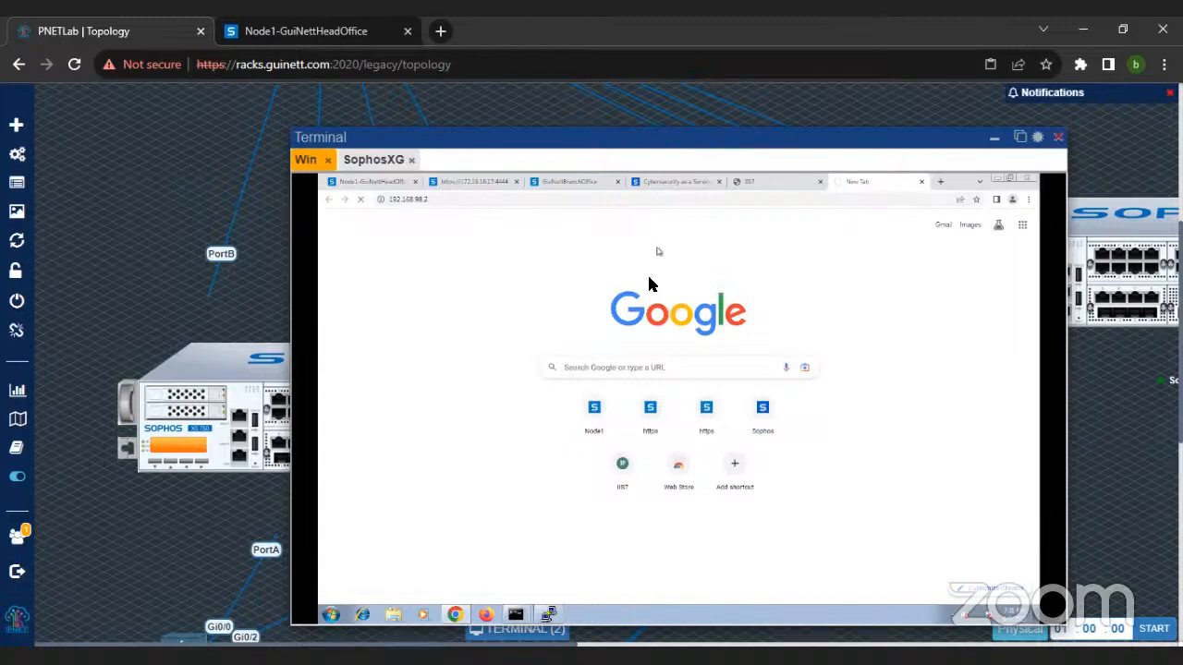
Step: Return to the head office firewall and open the capture filter configuration of the packet capture diagnostics
{"action": "left_click", "coordinate": [370, 183]}
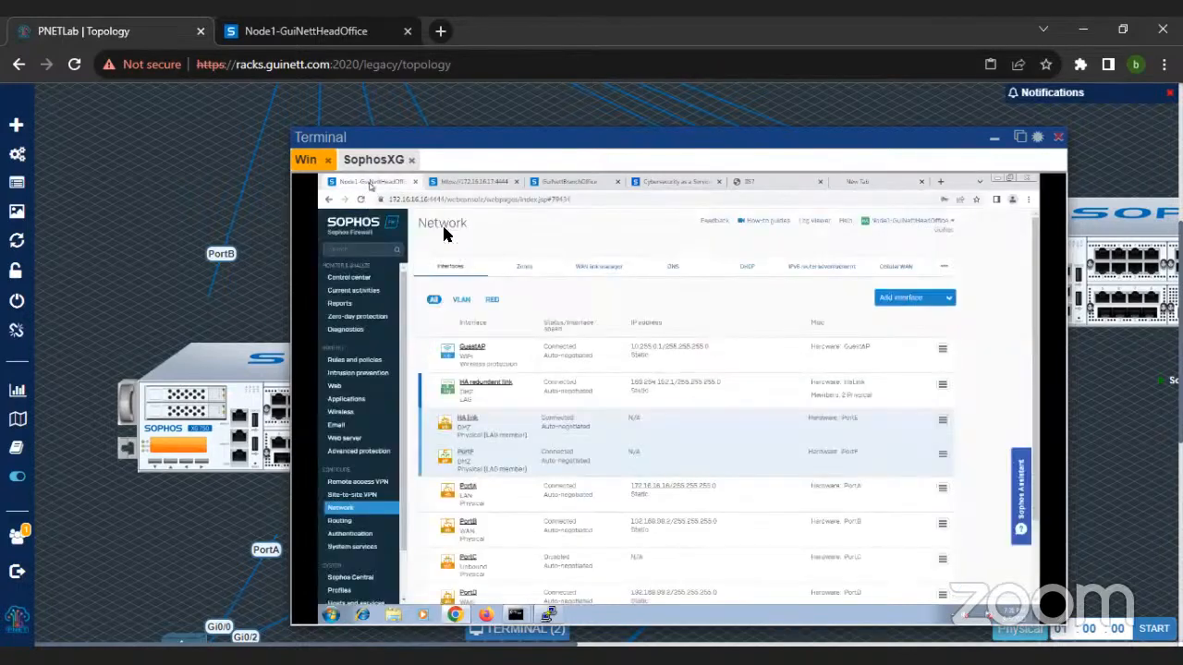
{"action": "left_click", "coordinate": [349, 330]}
{"action": "left_click", "coordinate": [749, 269]}
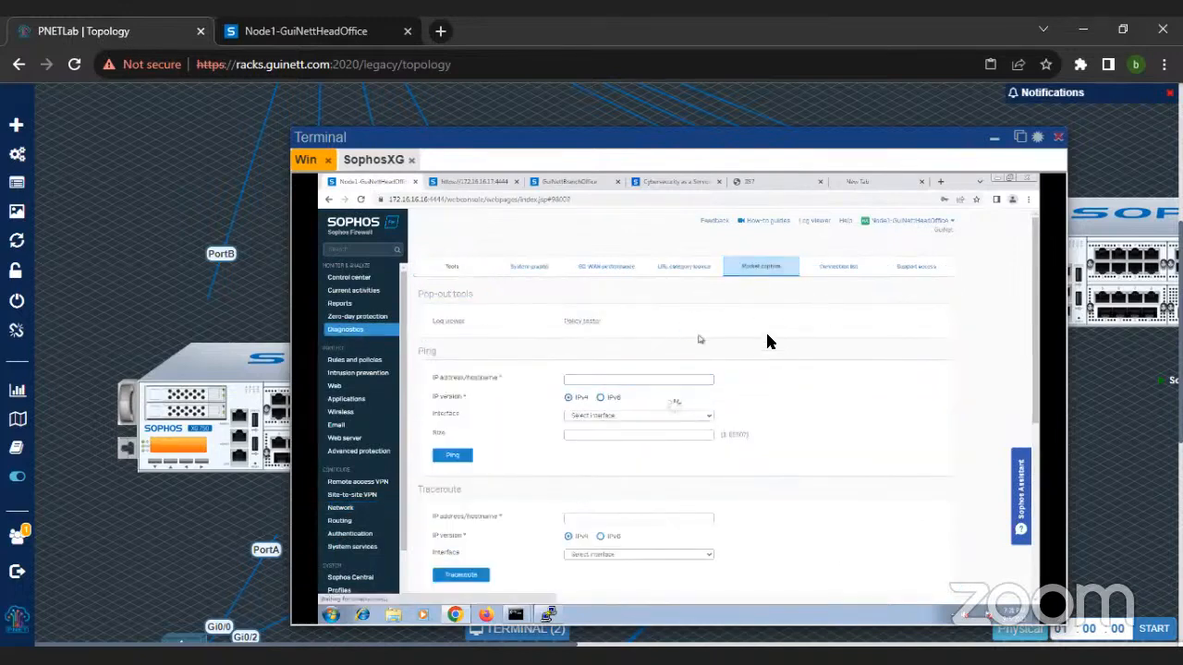
{"action": "left_click", "coordinate": [460, 380]}
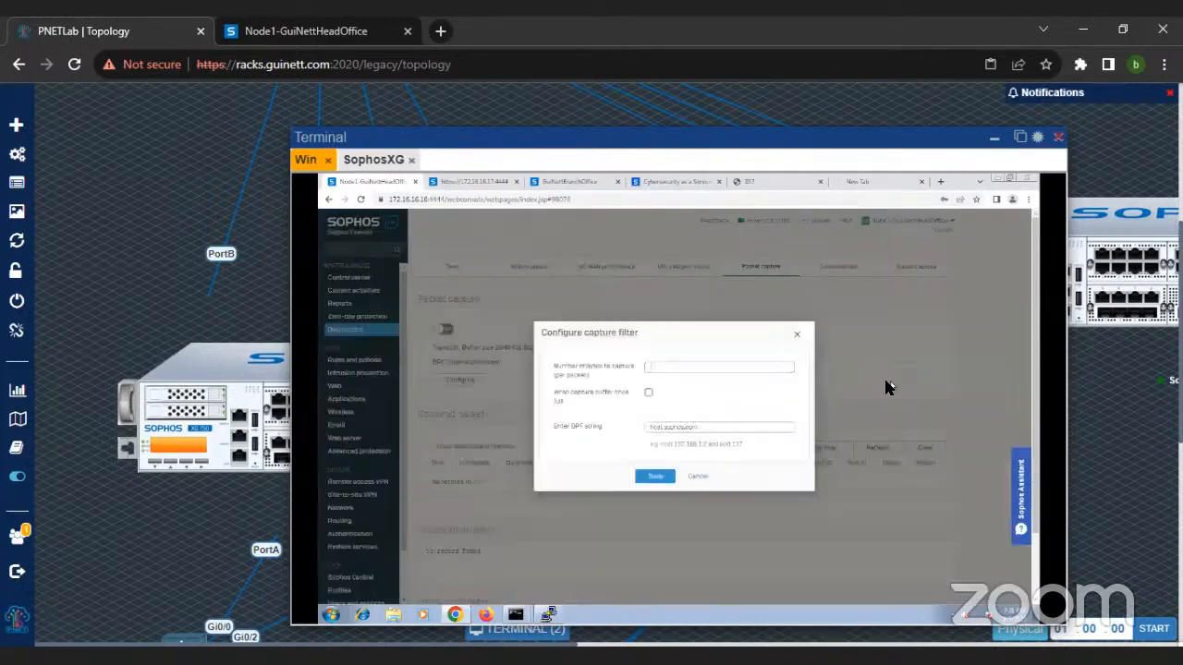
Step: Replace the BPF string with "host 192.168.98.2 and port 80" and save the capture filter
{"action": "left_click", "coordinate": [733, 426]}
{"action": "key", "text": "BackSpace"}
{"action": "key", "text": "BackSpace"}
{"action": "key", "text": "BackSpace"}
{"action": "key", "text": "BackSpace"}
{"action": "key", "text": "BackSpace"}
{"action": "key", "text": "BackSpace"}
{"action": "key", "text": "BackSpace"}
{"action": "key", "text": "BackSpace"}
{"action": "key", "text": "BackSpace"}
{"action": "key", "text": "BackSpace"}
{"action": "key", "text": "BackSpace"}
{"action": "key", "text": "BackSpace"}
{"action": "key", "text": "BackSpace"}
{"action": "key", "text": "BackSpace"}
{"action": "key", "text": "BackSpace"}
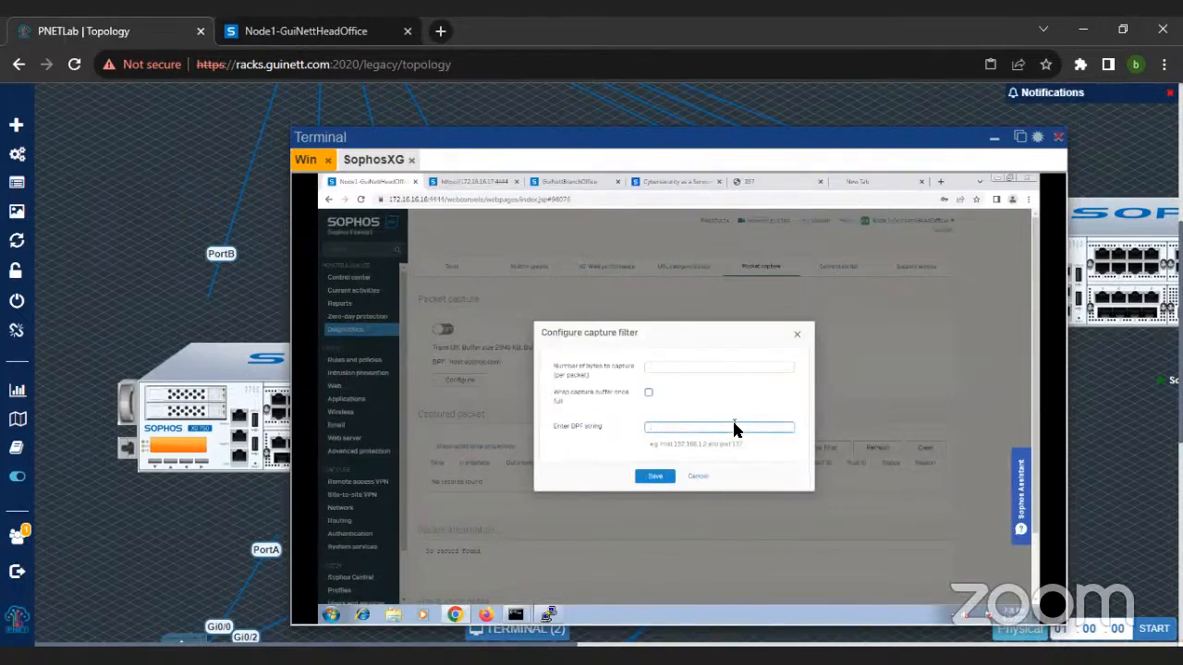
{"action": "type", "text": "host"}
{"action": "type", "text": " 192.168"}
{"action": "type", "text": ".88"}
{"action": "type", "text": ".2 or"}
{"action": "type", "text": "d port 8"}
{"action": "type", "text": "0"}
{"action": "key", "text": "Return"}
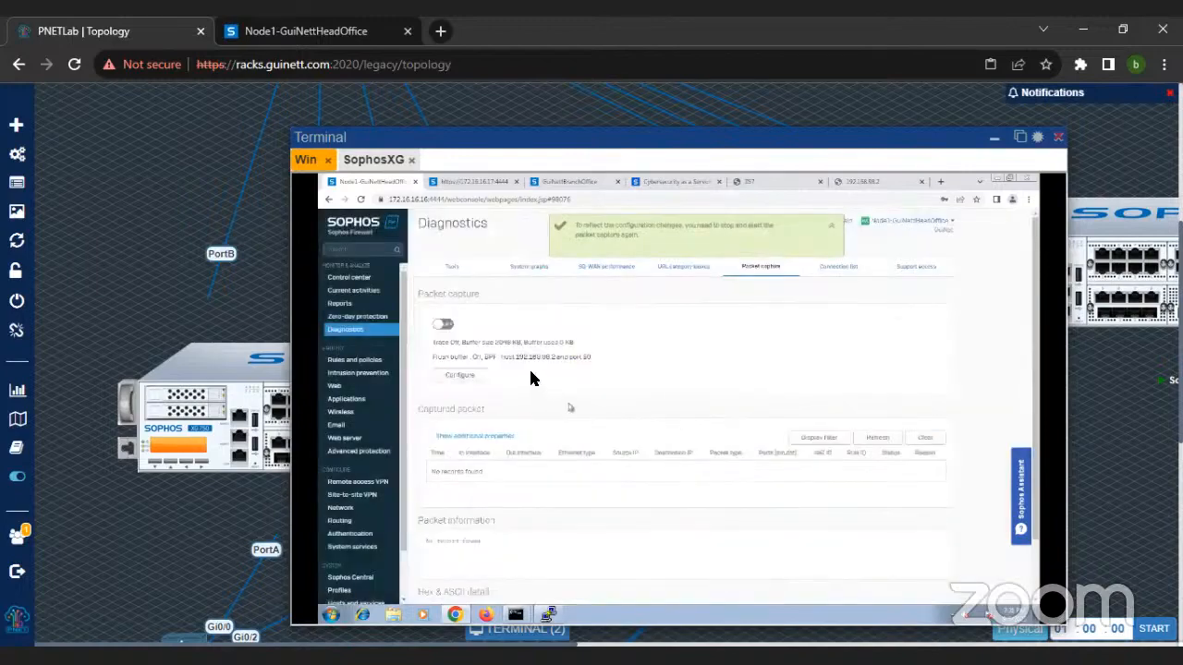
Step: Check the configured BPF filter and turn on the packet capture
{"action": "left_click_drag", "start_coordinate": [499, 362], "coordinate": [619, 364]}
{"action": "key", "text": "ctrl+plus"}
{"action": "key", "text": "ctrl+plus"}
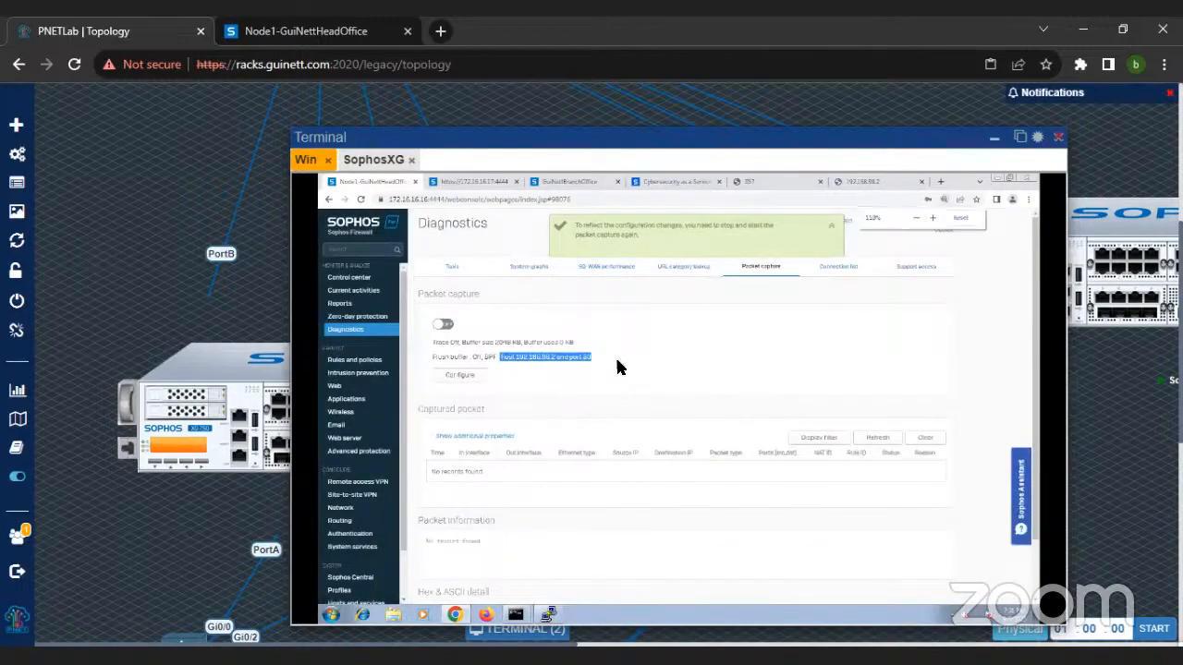
{"action": "scroll", "coordinate": [619, 407], "scroll_direction": "down", "scroll_amount": 1}
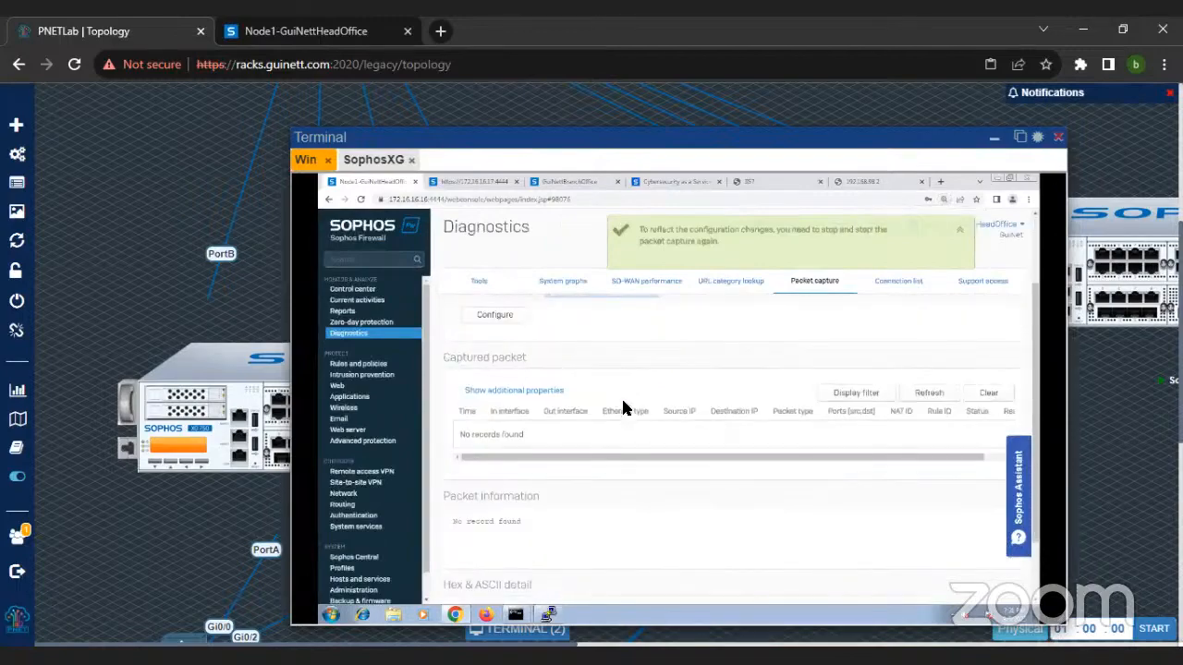
{"action": "scroll", "coordinate": [623, 408], "scroll_direction": "up", "scroll_amount": 1}
{"action": "left_click", "coordinate": [506, 380]}
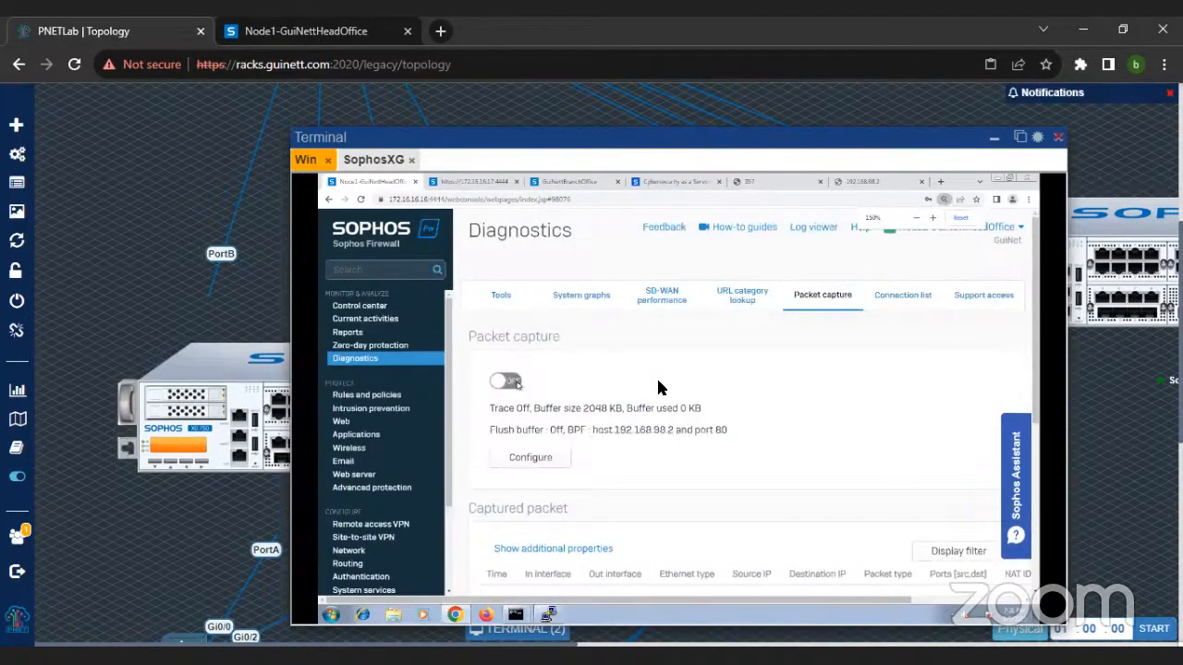
Step: Examine the status and reason of the captured packets and check the 192.168.98.2 page before returning to the capture
{"action": "scroll", "coordinate": [823, 411], "scroll_direction": "down", "scroll_amount": 3}
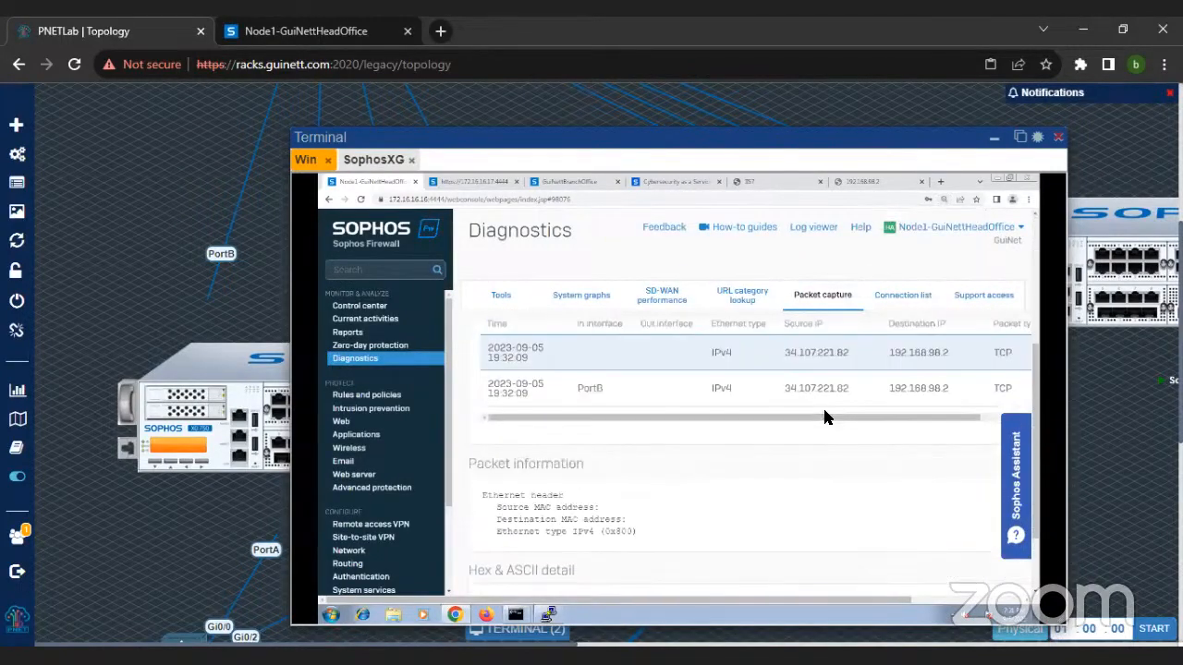
{"action": "key", "text": "ctrl+minus"}
{"action": "key", "text": "ctrl+minus"}
{"action": "key", "text": "ctrl+minus"}
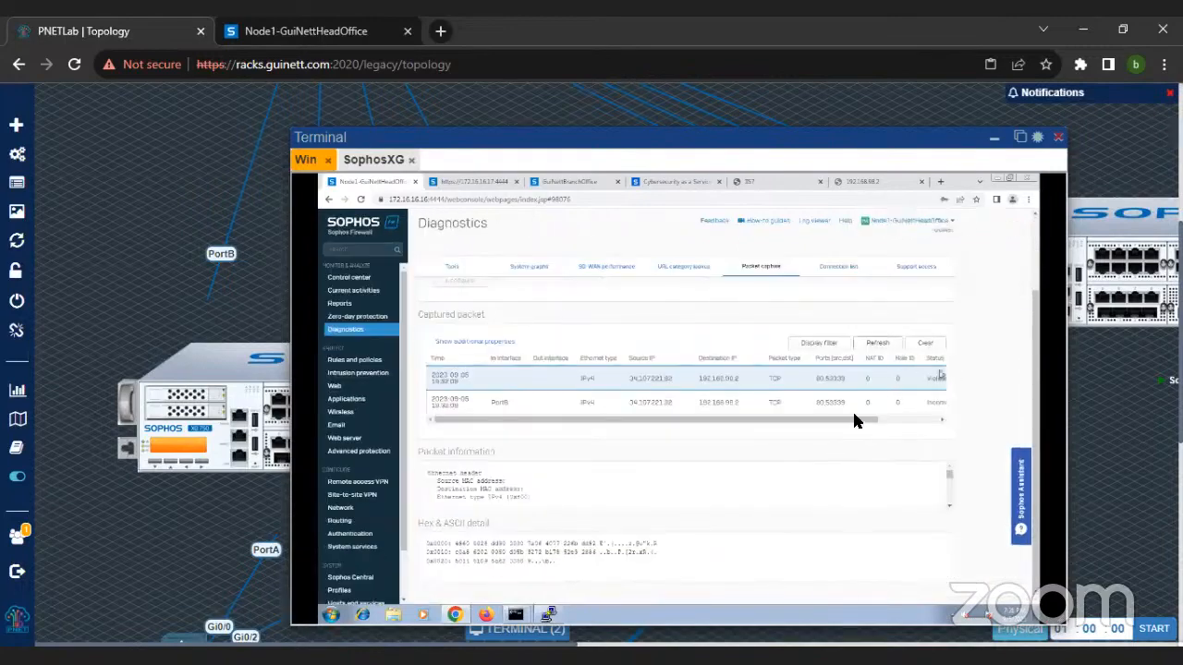
{"action": "left_click_drag", "start_coordinate": [843, 428], "coordinate": [911, 422]}
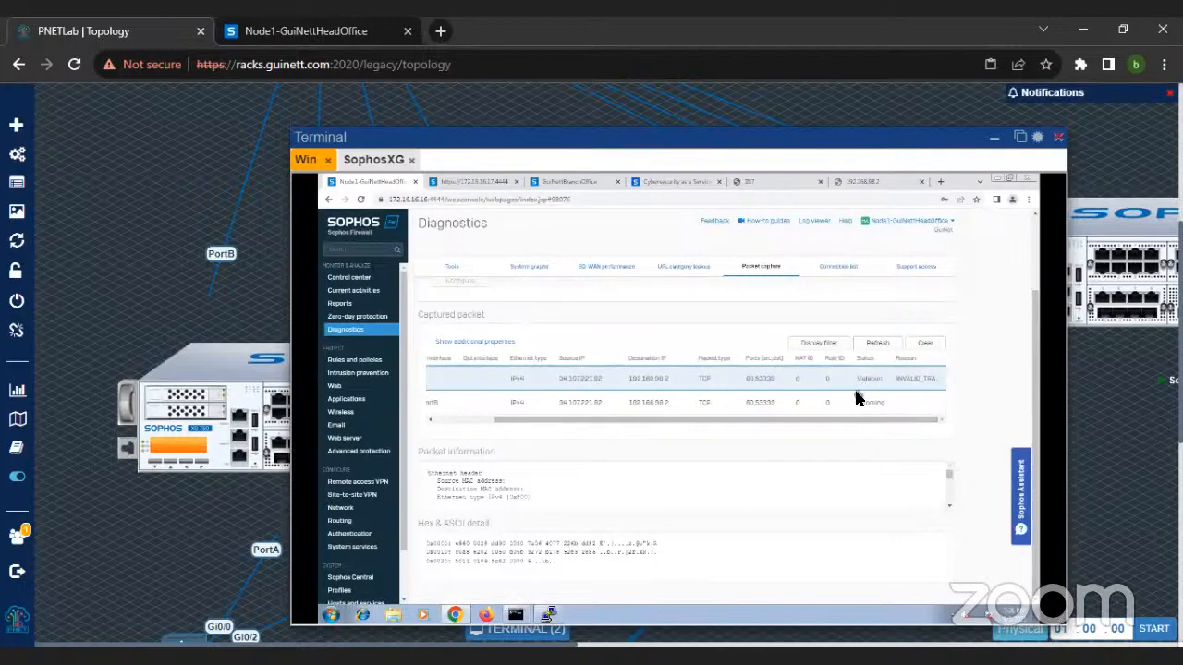
{"action": "left_click", "coordinate": [879, 181]}
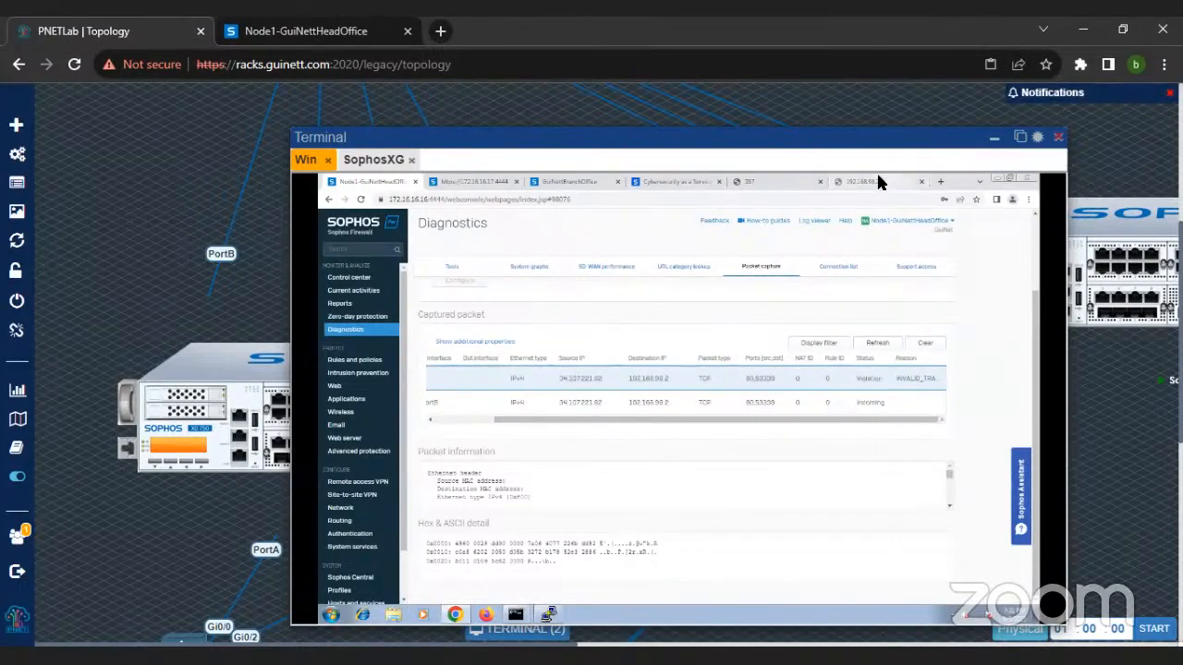
{"action": "left_click", "coordinate": [364, 185]}
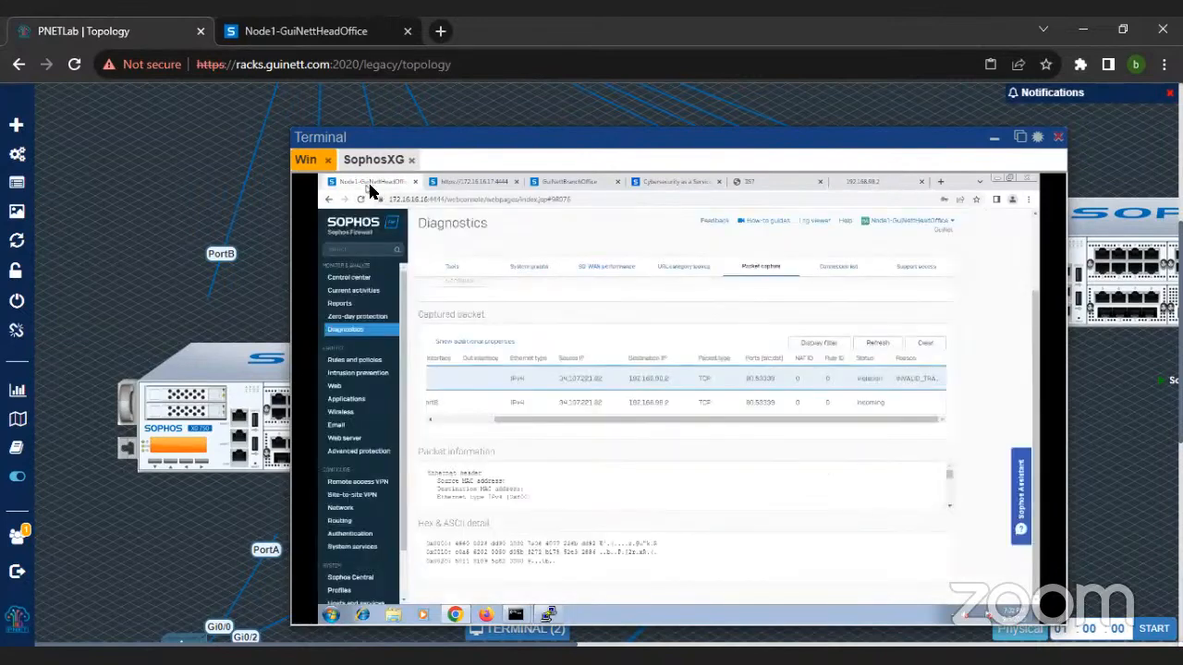
Step: Refresh the captured packets and examine their interfaces, addresses, NAT and rule IDs, and status
{"action": "left_click", "coordinate": [883, 343]}
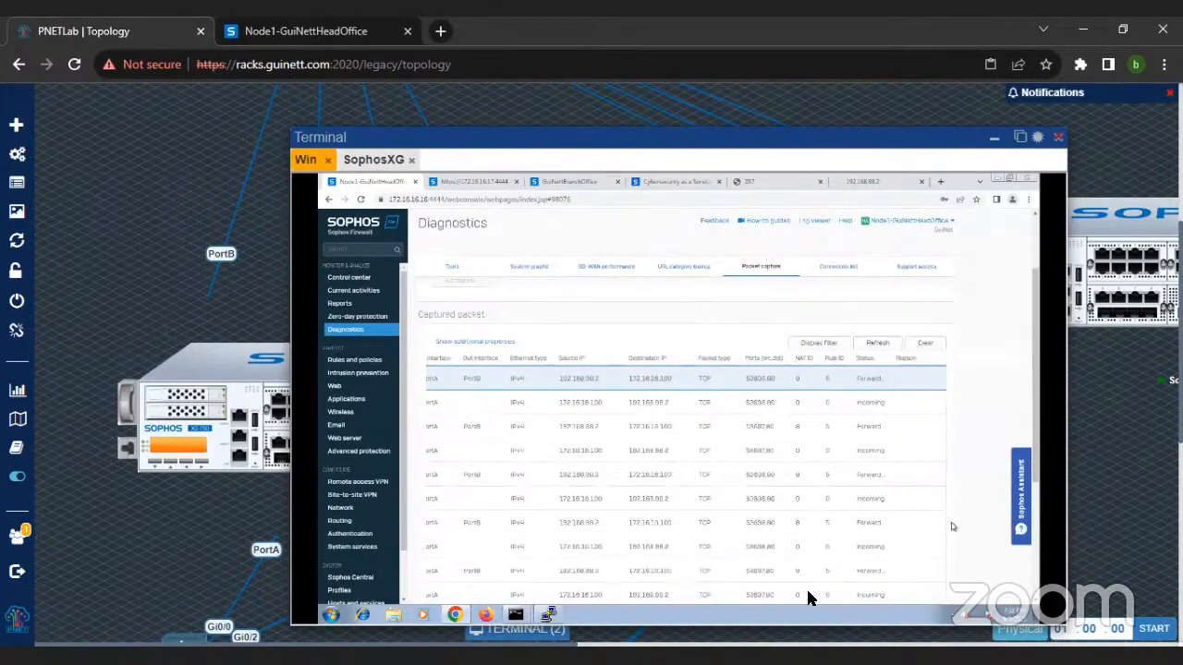
{"action": "scroll", "coordinate": [740, 579], "scroll_direction": "down", "scroll_amount": 3}
{"action": "left_click_drag", "start_coordinate": [610, 518], "coordinate": [586, 509]}
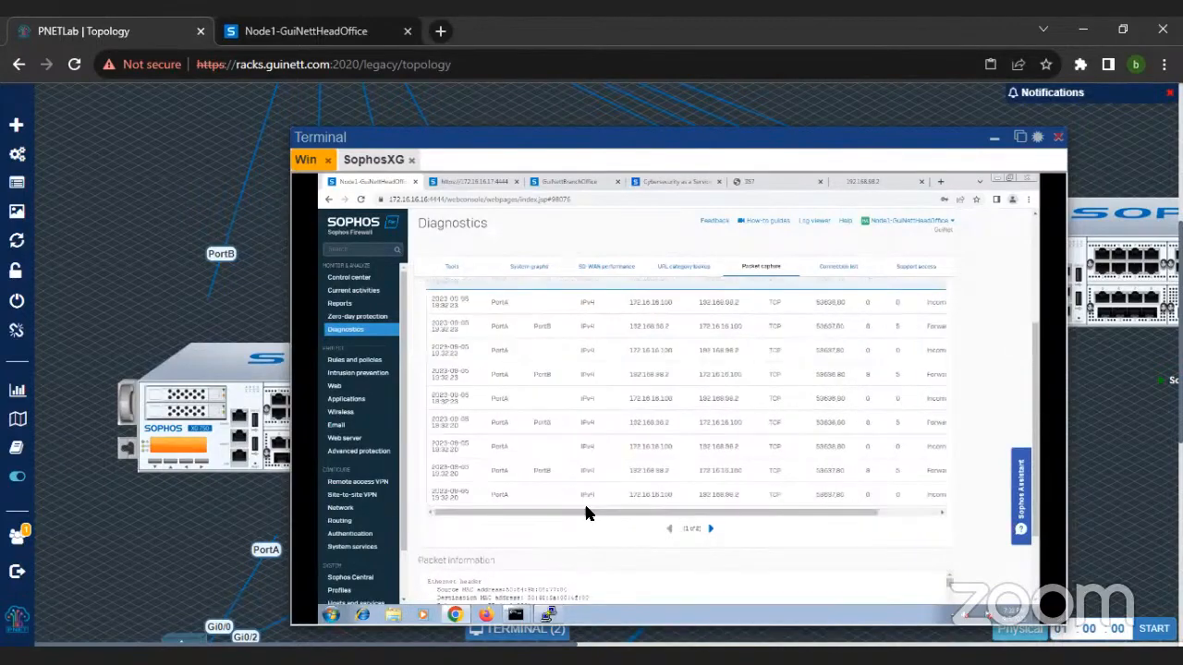
{"action": "scroll", "coordinate": [658, 446], "scroll_direction": "up", "scroll_amount": 1}
{"action": "scroll", "coordinate": [658, 447], "scroll_direction": "up", "scroll_amount": 3}
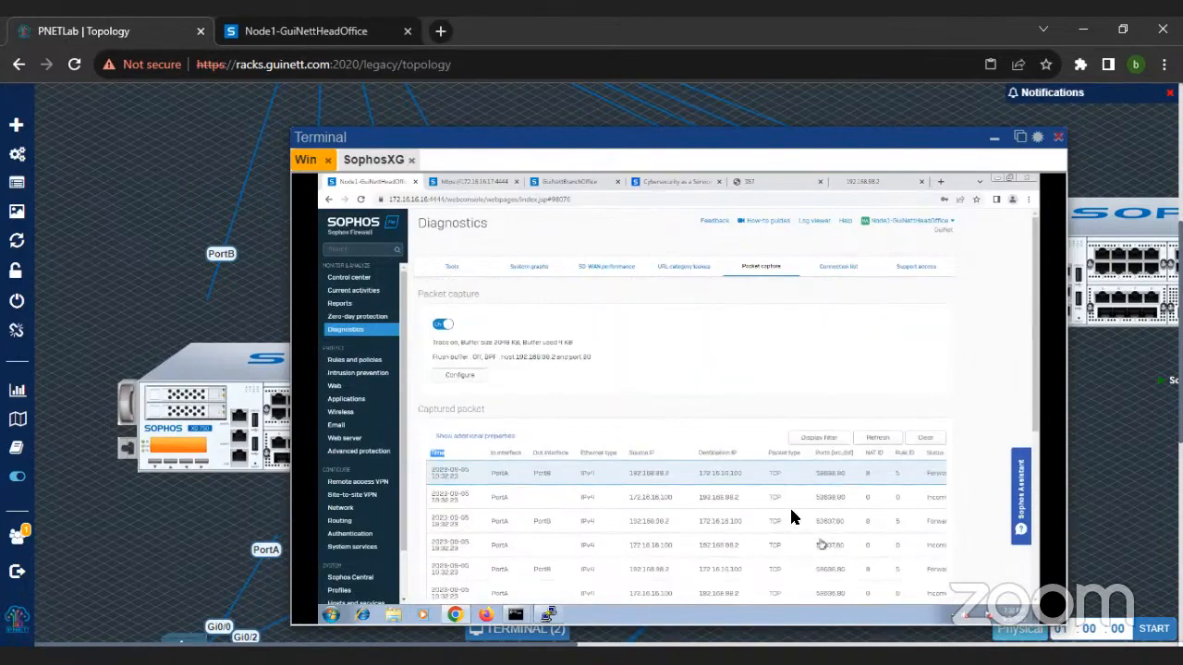
{"action": "scroll", "coordinate": [793, 515], "scroll_direction": "down", "scroll_amount": 3}
{"action": "scroll", "coordinate": [777, 476], "scroll_direction": "up", "scroll_amount": 3}
Step: Clear the captured packets, reload the 192.168.98.2 page, and refresh the packet capture list
{"action": "left_click", "coordinate": [927, 440]}
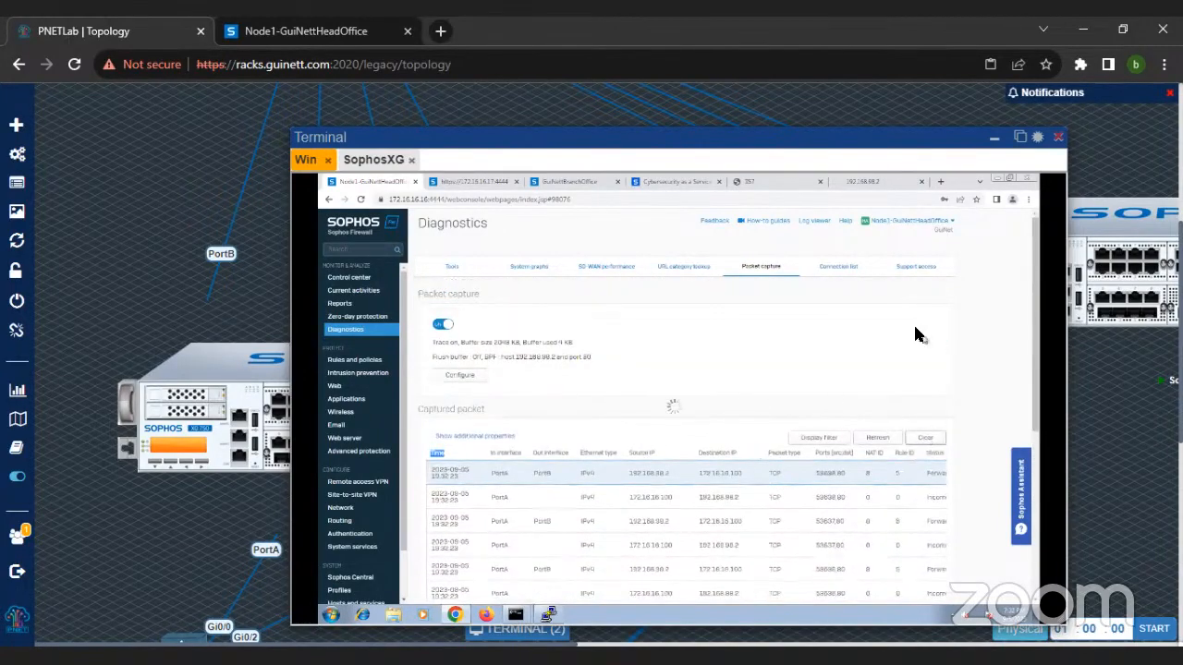
{"action": "left_click", "coordinate": [868, 182]}
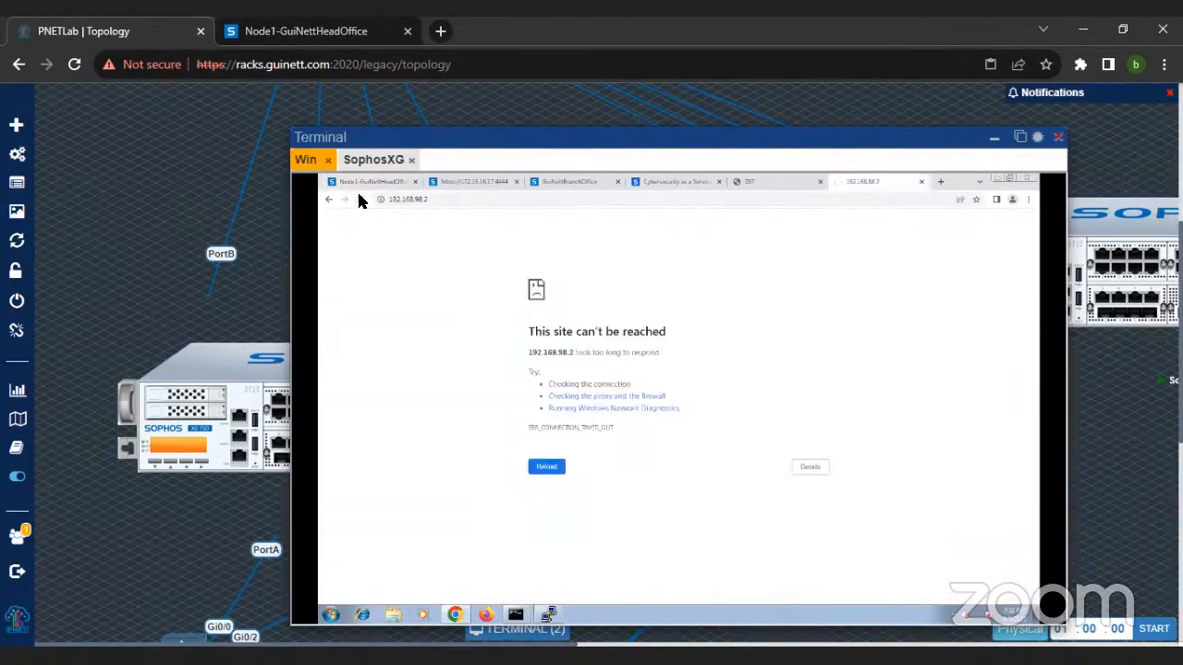
{"action": "left_click", "coordinate": [363, 182]}
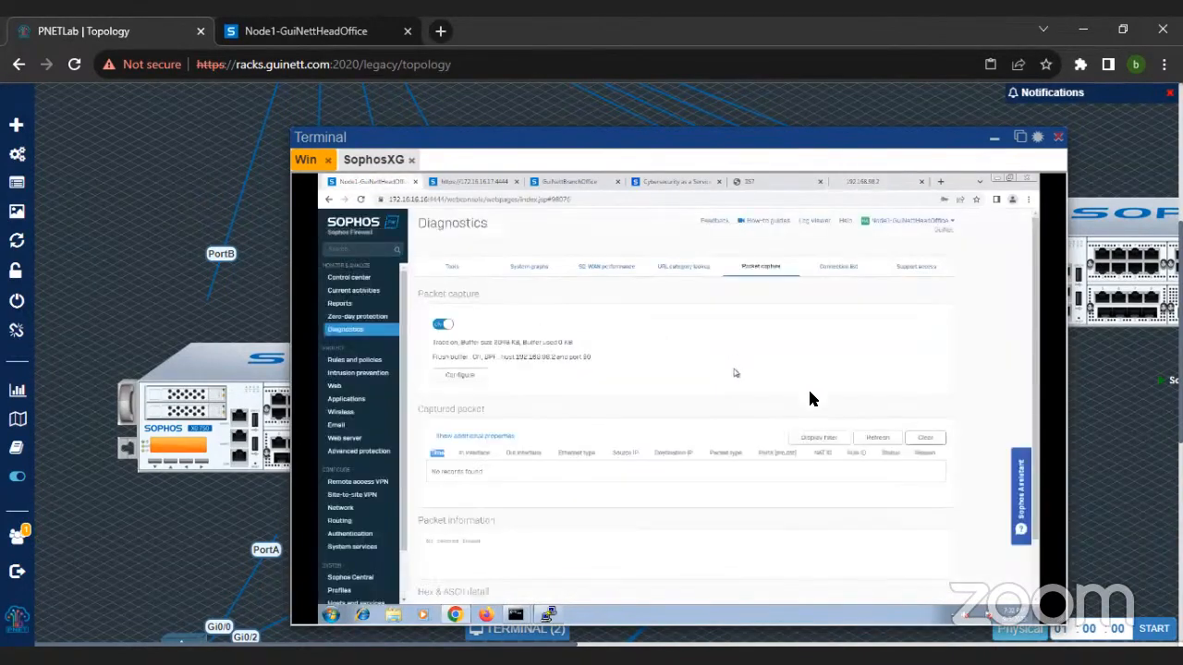
{"action": "left_click", "coordinate": [884, 442]}
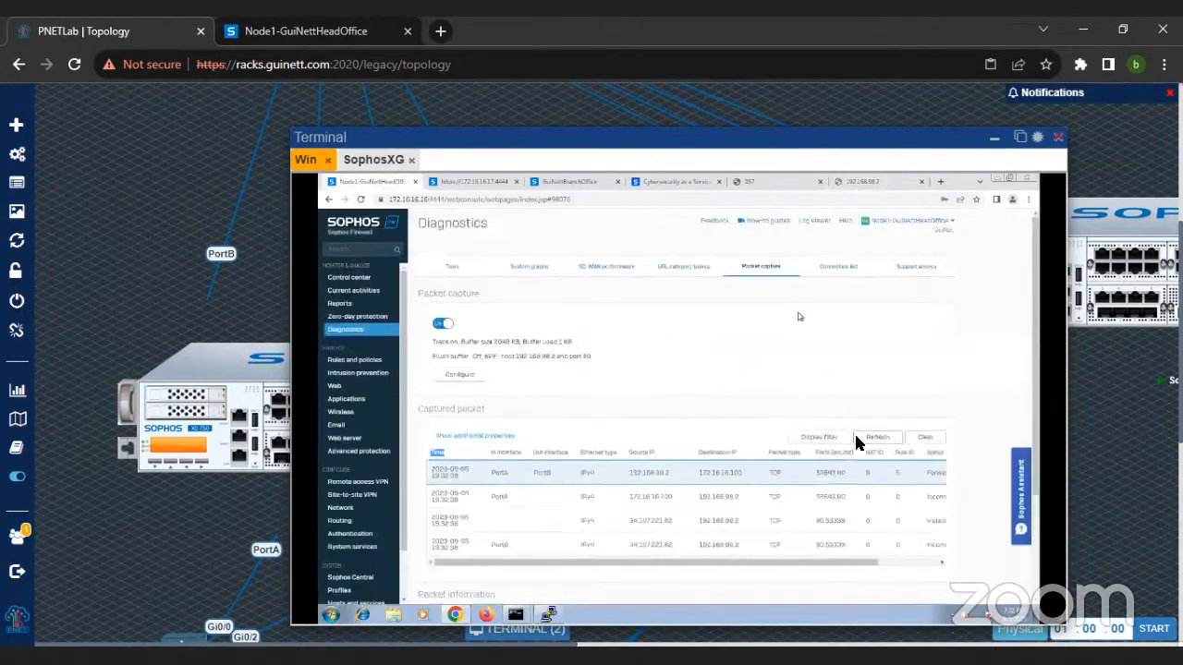
Step: Examine the status, reason and interface columns of the newly captured packets
{"action": "scroll", "coordinate": [871, 489], "scroll_direction": "down", "scroll_amount": 2}
{"action": "left_click_drag", "start_coordinate": [846, 465], "coordinate": [910, 458]}
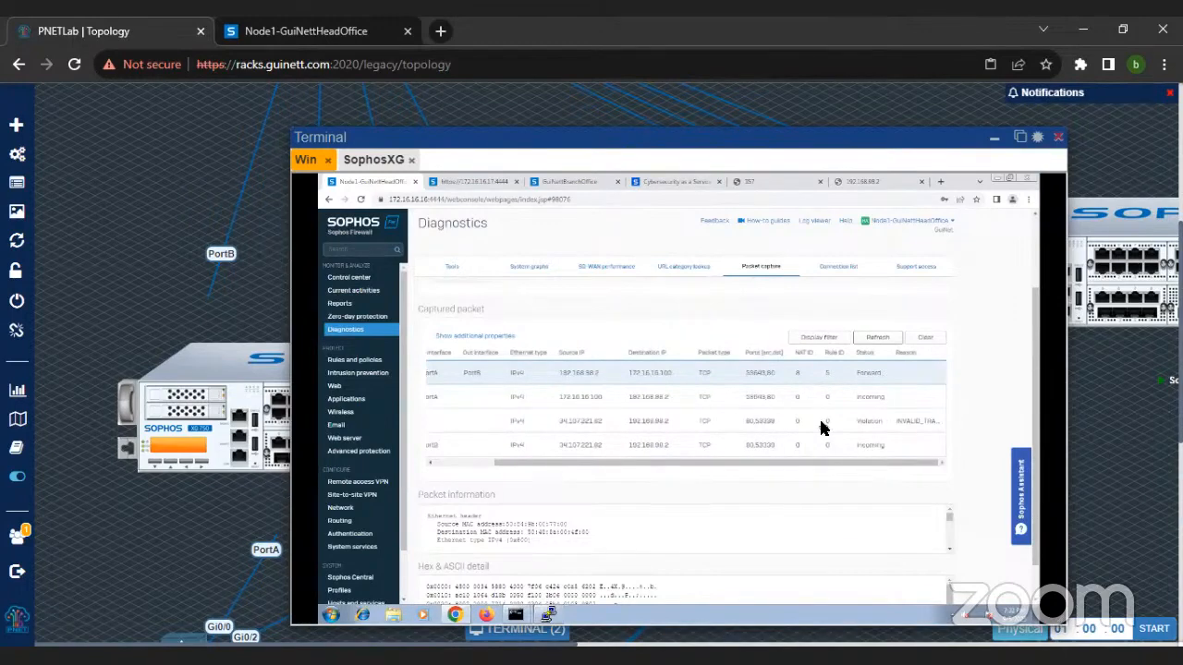
{"action": "left_click_drag", "start_coordinate": [787, 470], "coordinate": [591, 468]}
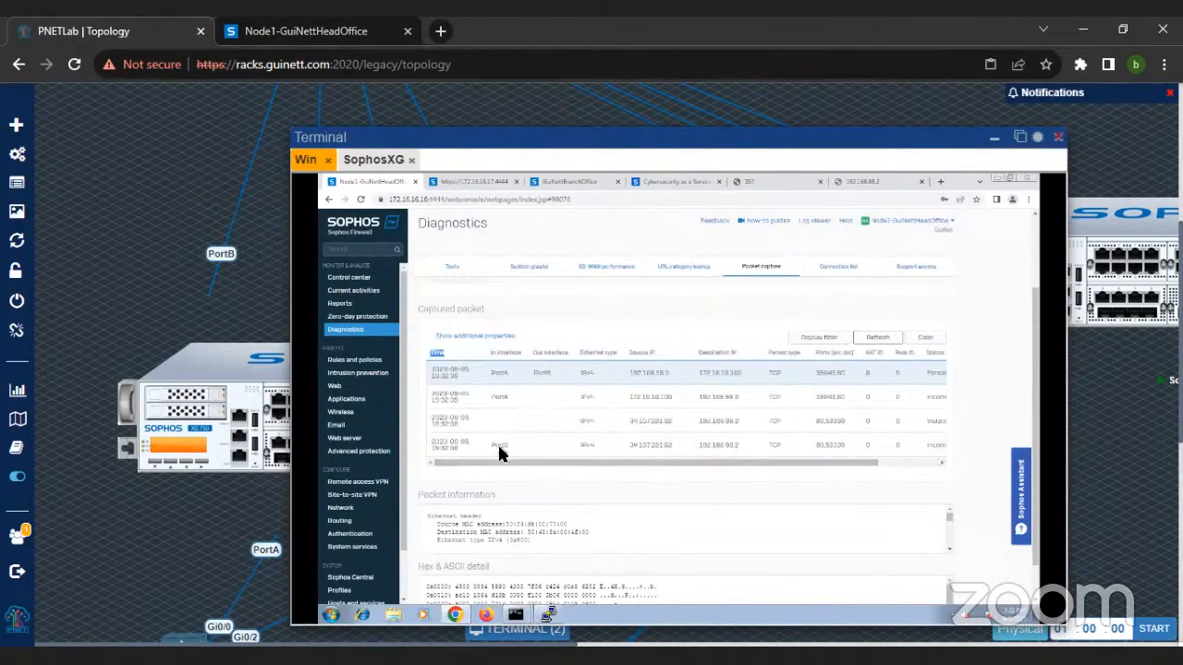
Step: Start a new firewall rule named LAN_LAN with firewall traffic logging enabled and the rule position set to Top
{"action": "left_click", "coordinate": [374, 366]}
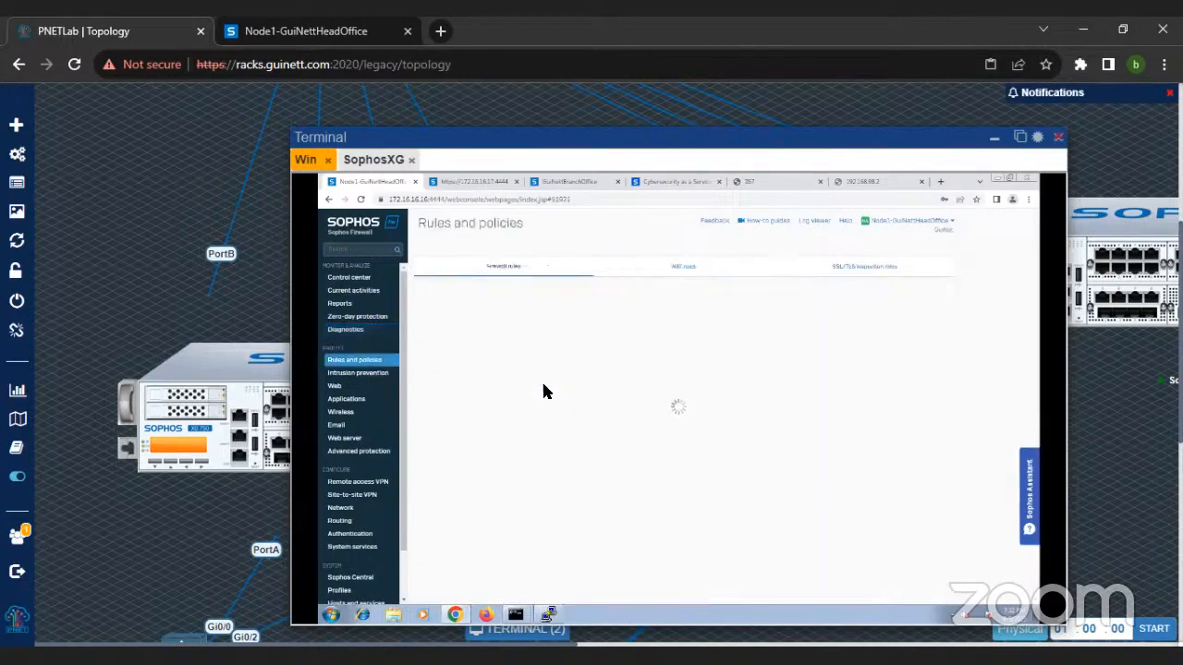
{"action": "left_click", "coordinate": [785, 296]}
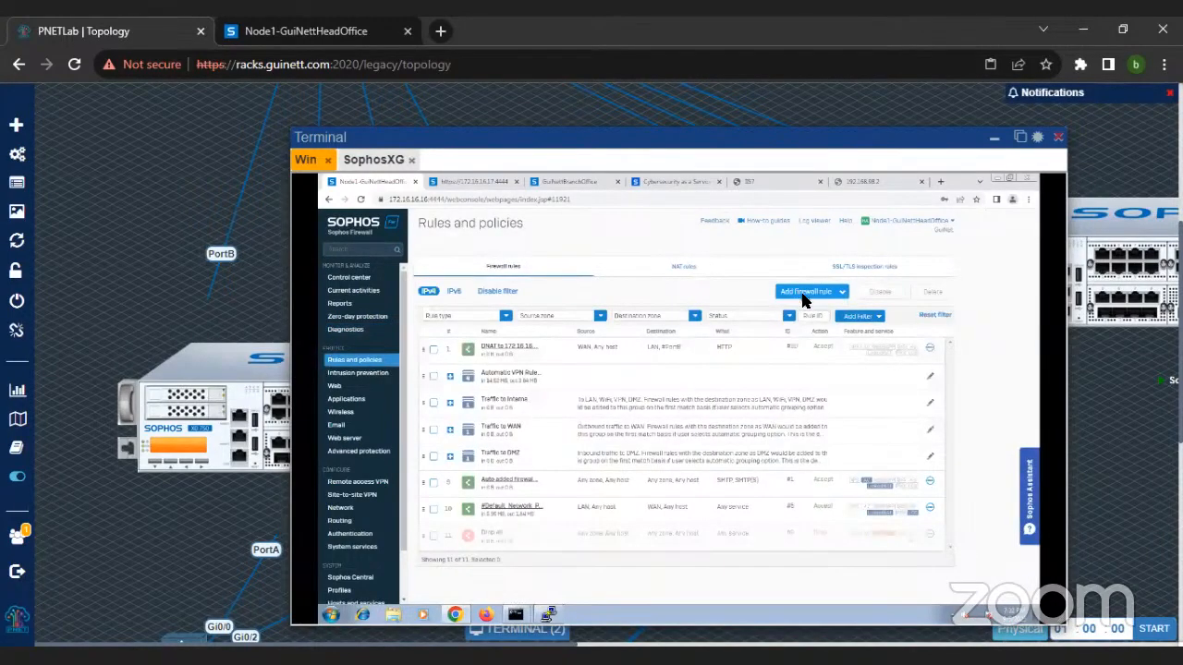
{"action": "left_click", "coordinate": [774, 315]}
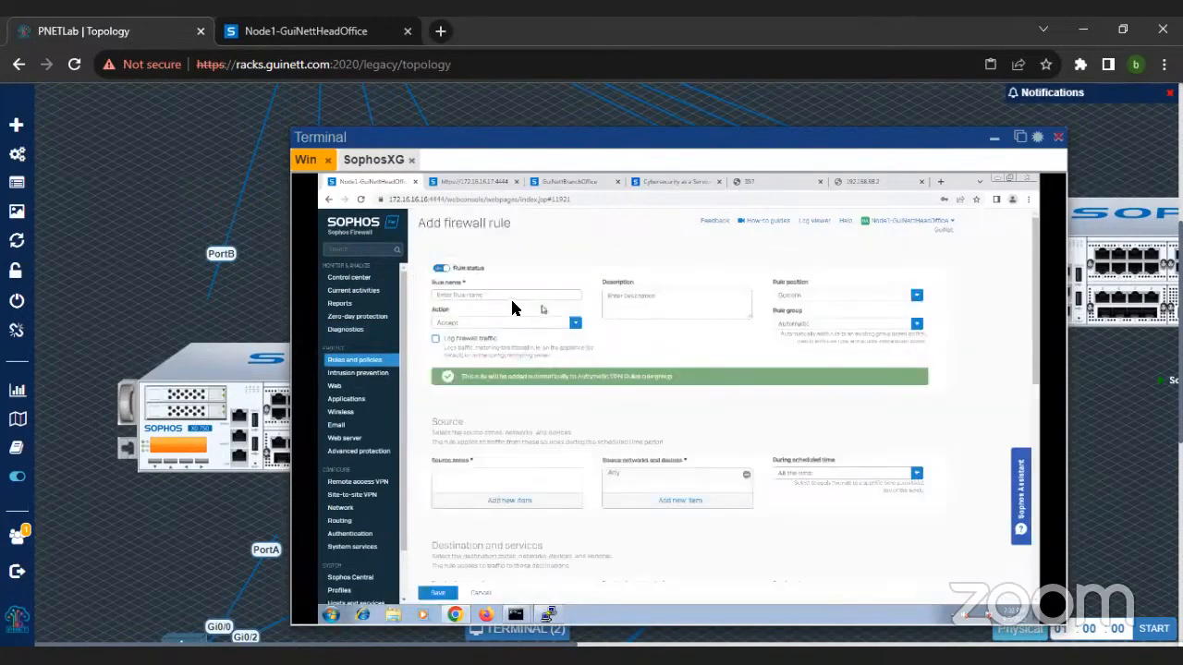
{"action": "left_click", "coordinate": [495, 297]}
{"action": "type", "text": "LAN_LAN"}
{"action": "left_click", "coordinate": [436, 339]}
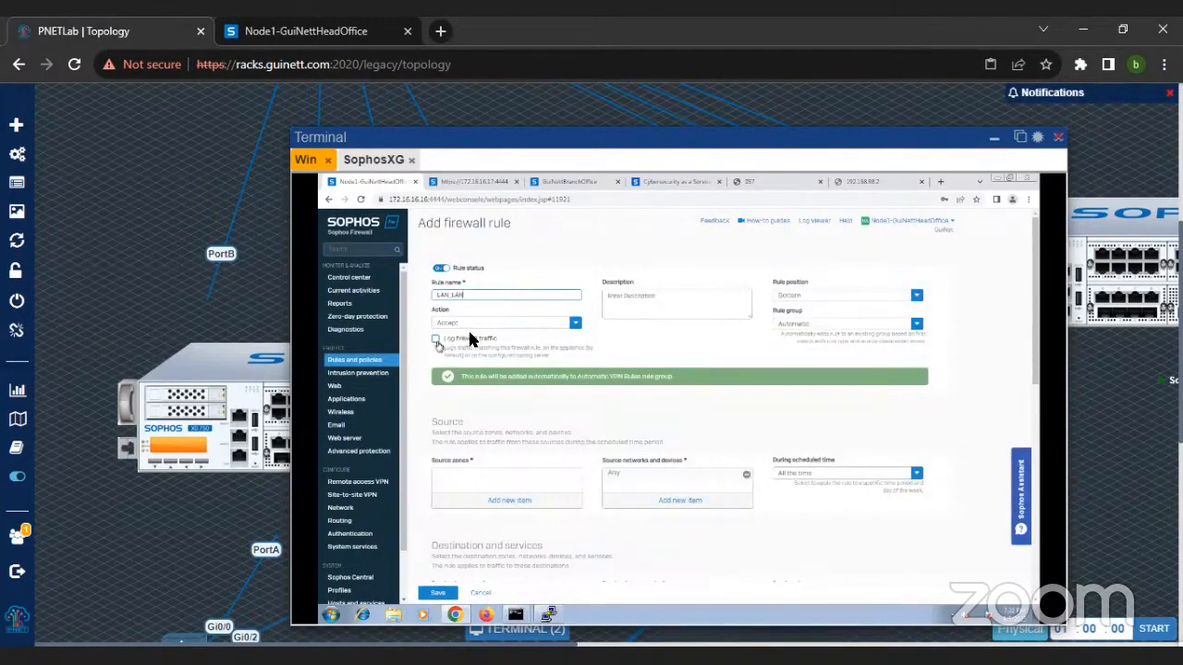
{"action": "left_click", "coordinate": [789, 297]}
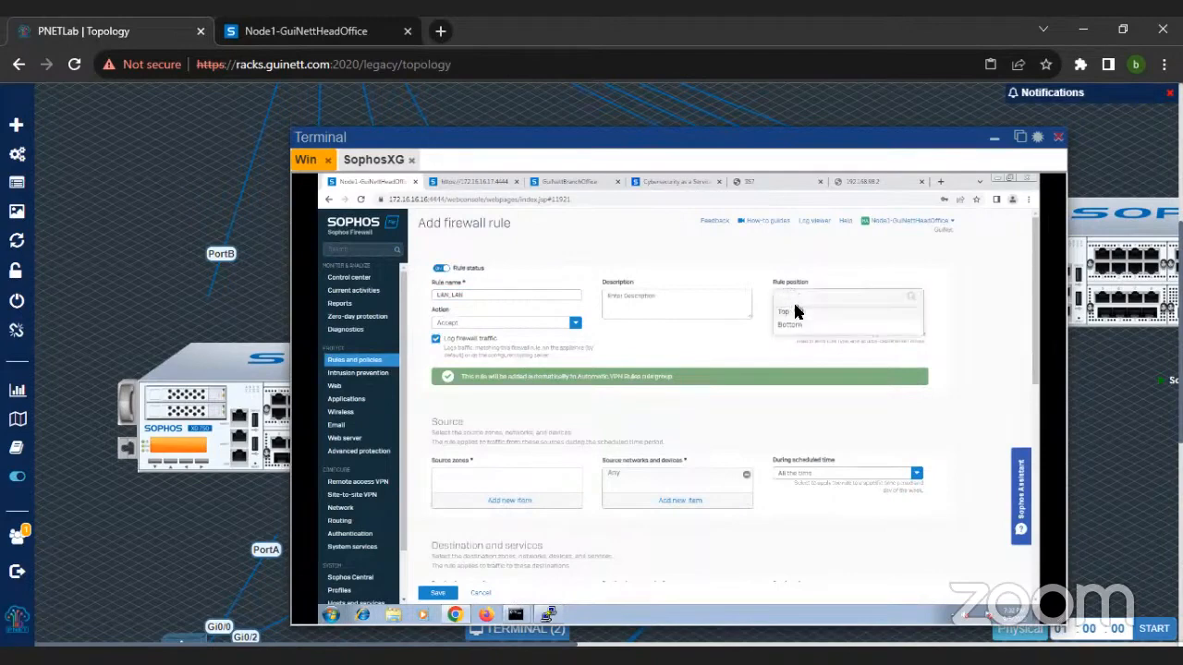
{"action": "left_click", "coordinate": [784, 316]}
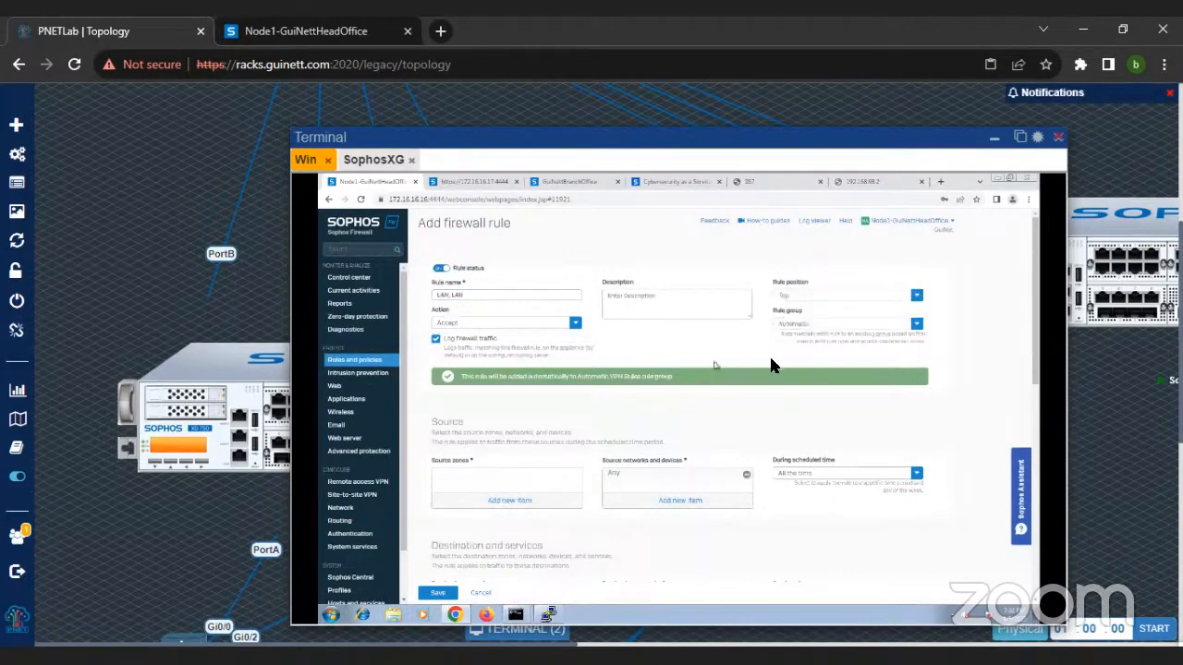
Step: Set both the source zone and the destination zone of the LAN_LAN rule to LAN
{"action": "left_click", "coordinate": [515, 506]}
{"action": "left_click", "coordinate": [457, 523]}
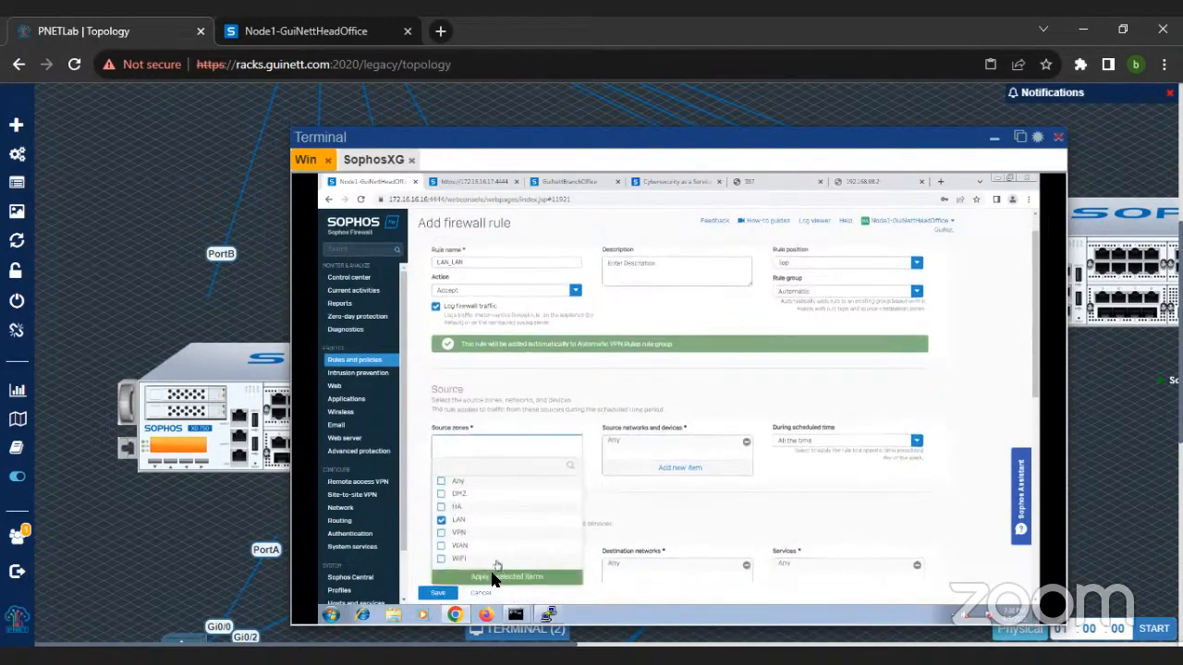
{"action": "left_click", "coordinate": [495, 579]}
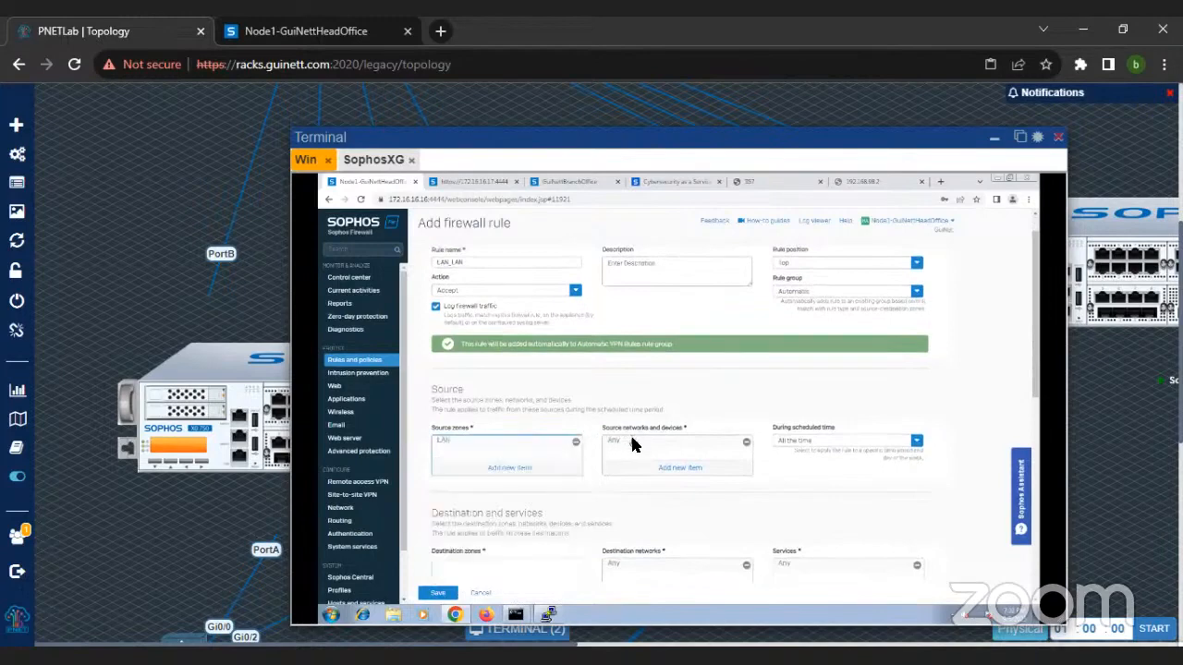
{"action": "scroll", "coordinate": [632, 445], "scroll_direction": "down", "scroll_amount": 1}
{"action": "left_click", "coordinate": [509, 546]}
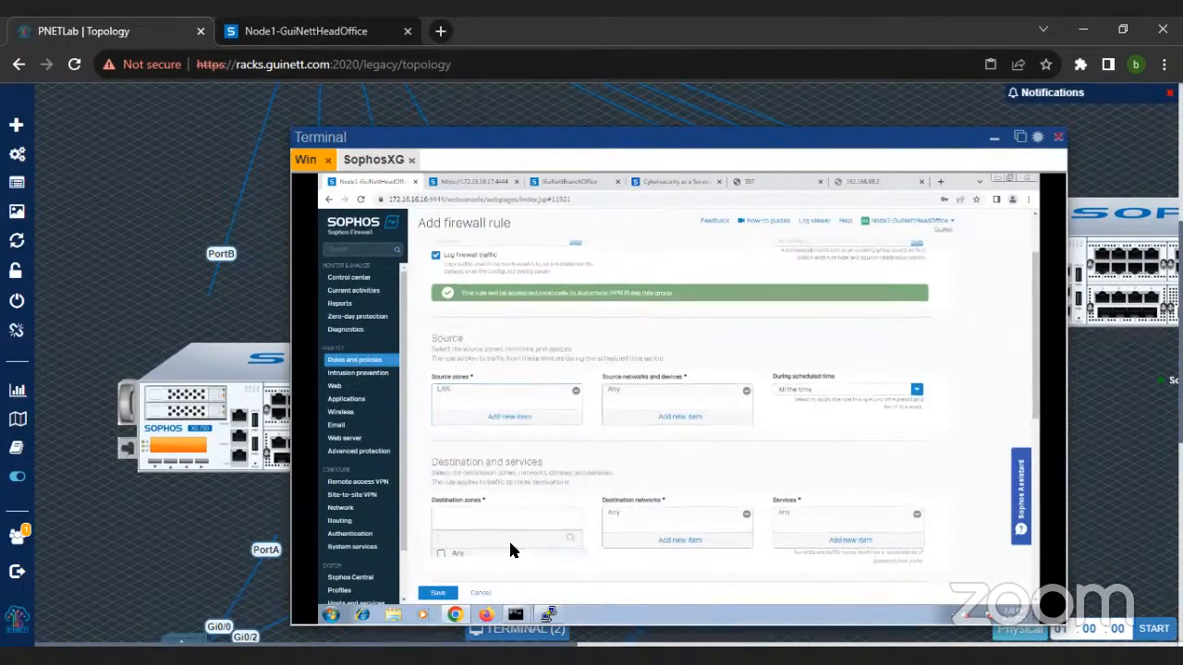
{"action": "left_click", "coordinate": [468, 524]}
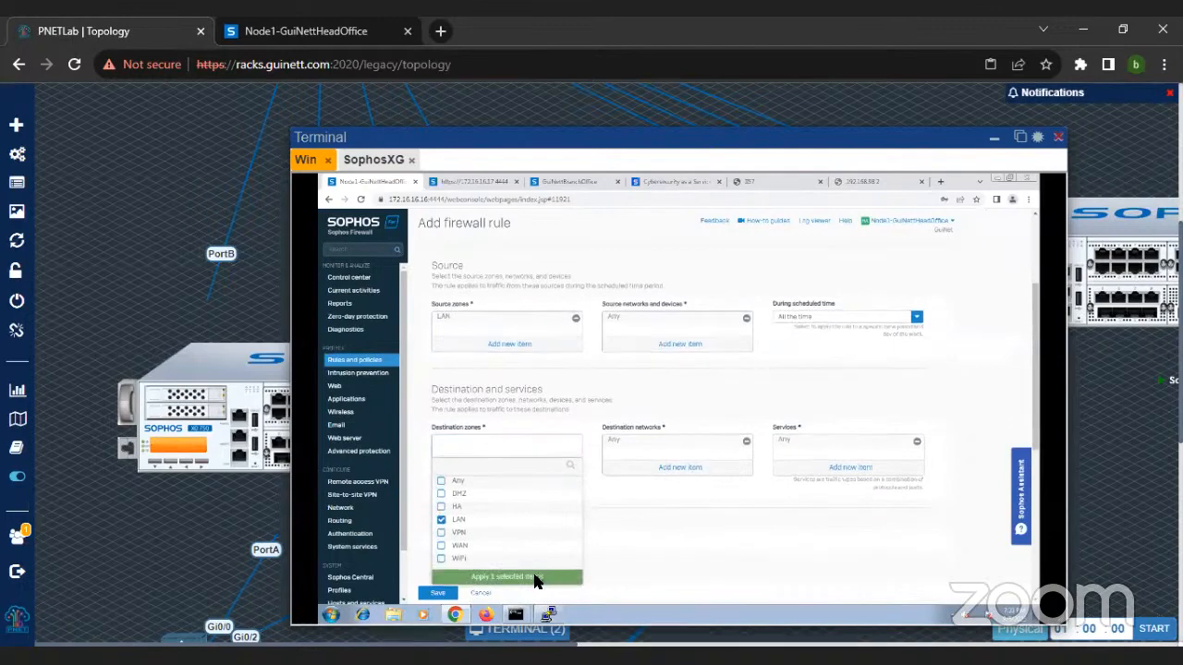
{"action": "left_click", "coordinate": [535, 576]}
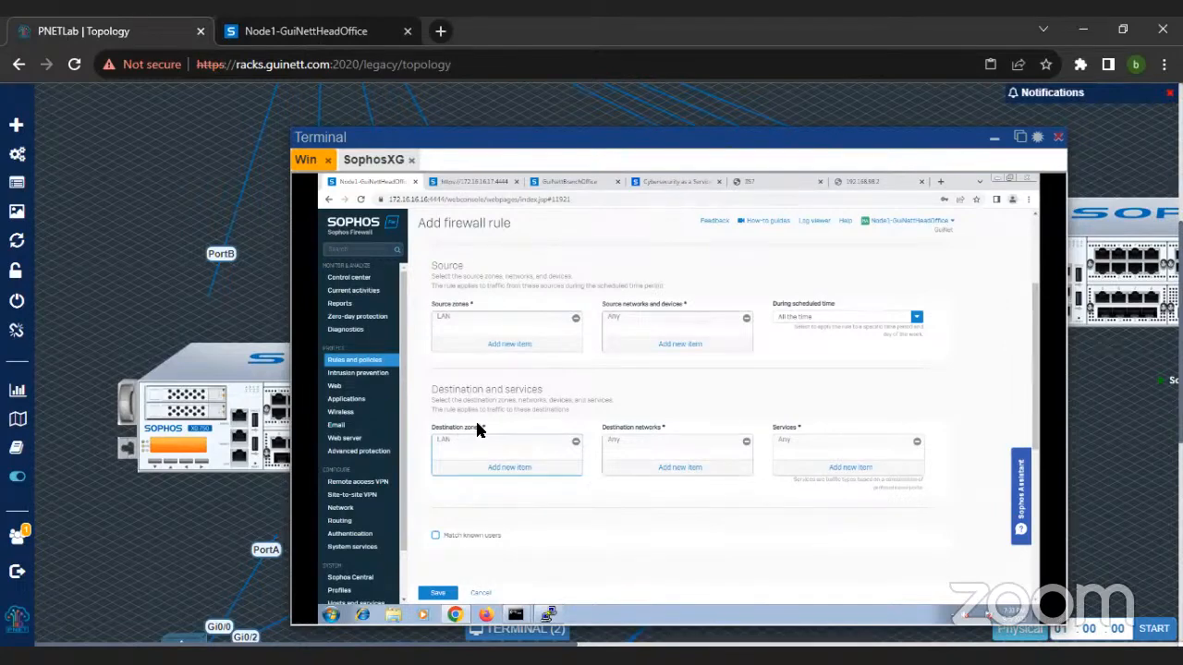
Step: Replace Any with #PortB as the rule's destination network and save the firewall rule
{"action": "left_click", "coordinate": [656, 468]}
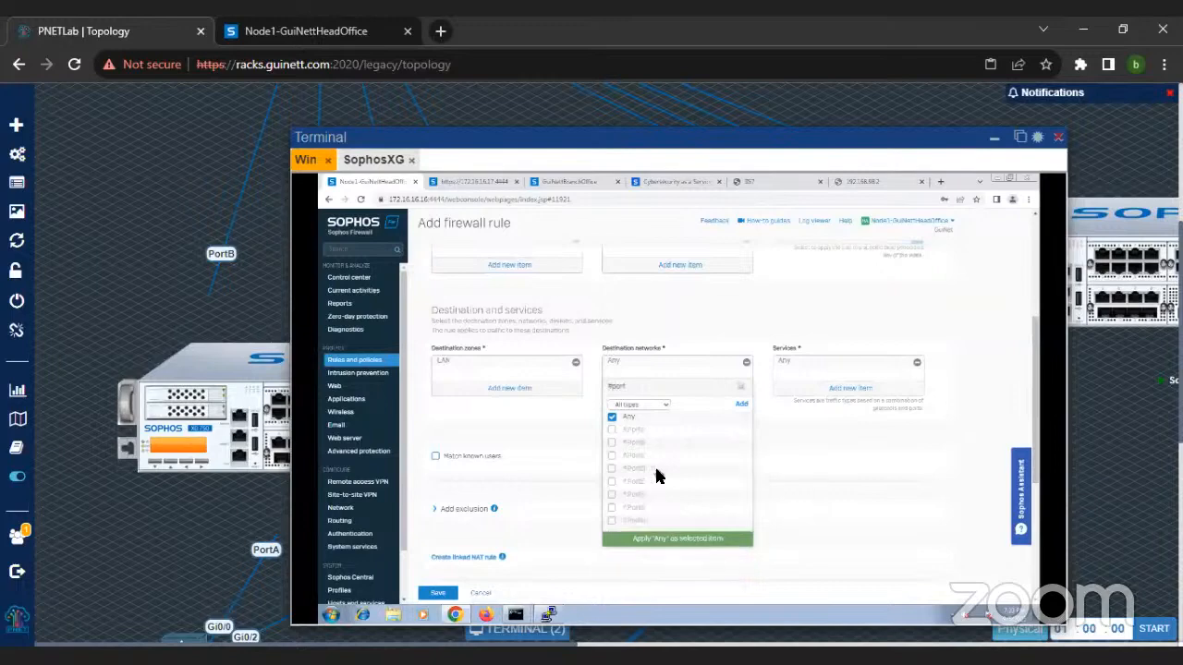
{"action": "left_click", "coordinate": [612, 420]}
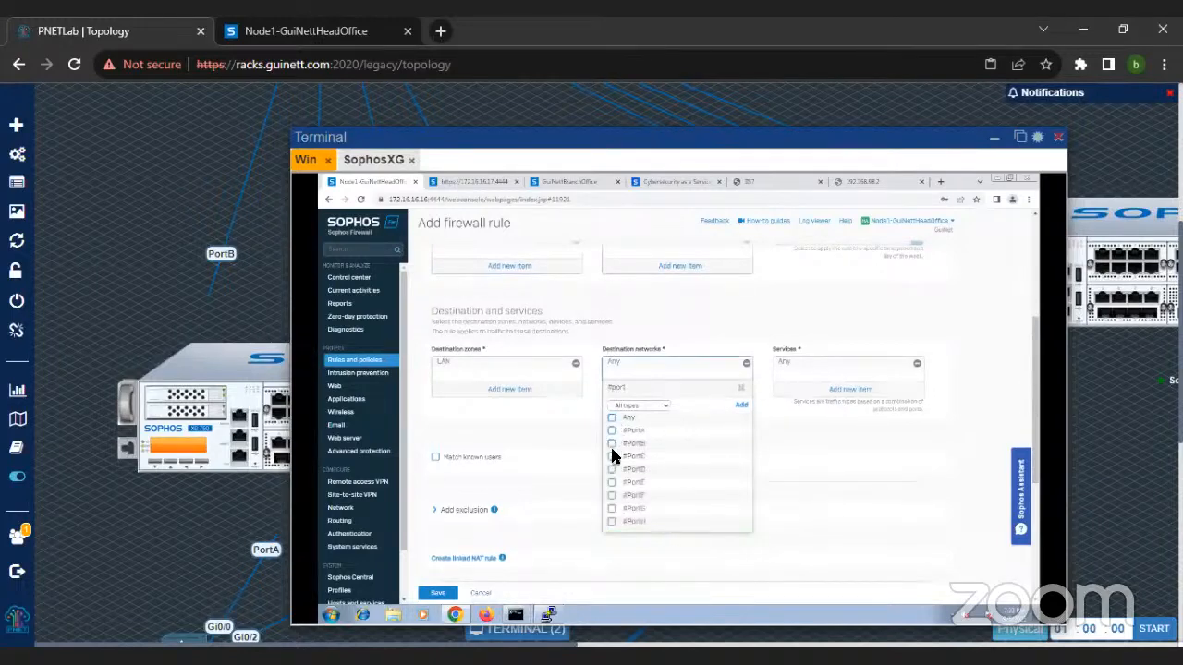
{"action": "left_click", "coordinate": [612, 446]}
{"action": "left_click", "coordinate": [666, 541]}
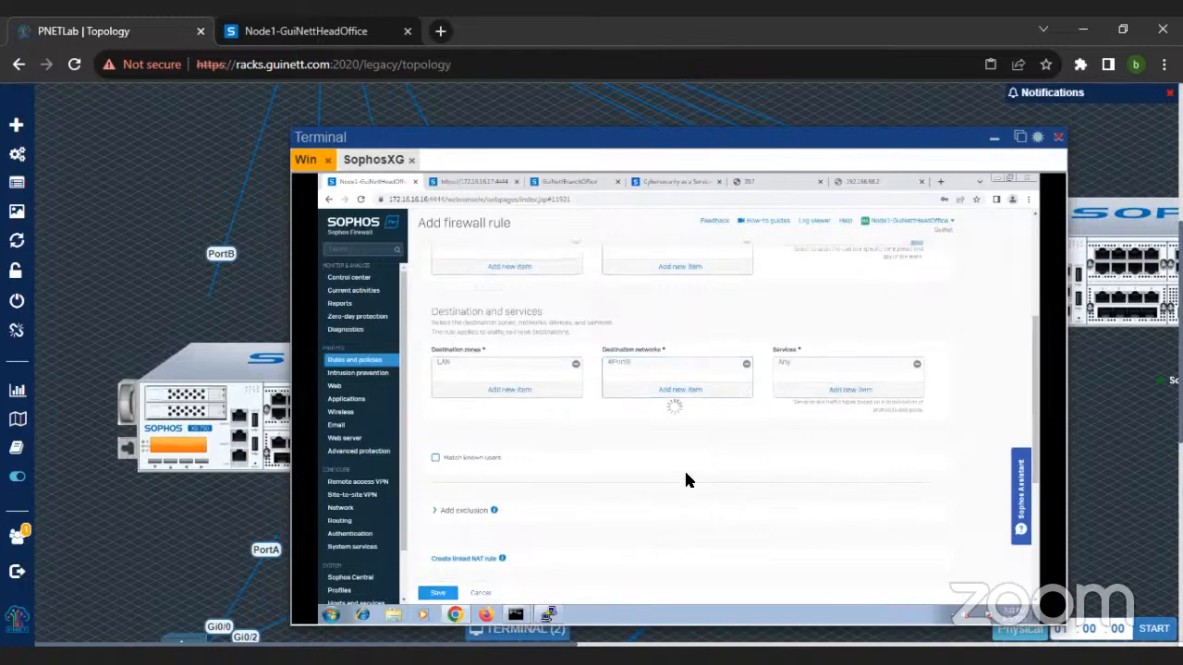
{"action": "scroll", "coordinate": [698, 460], "scroll_direction": "up", "scroll_amount": 4}
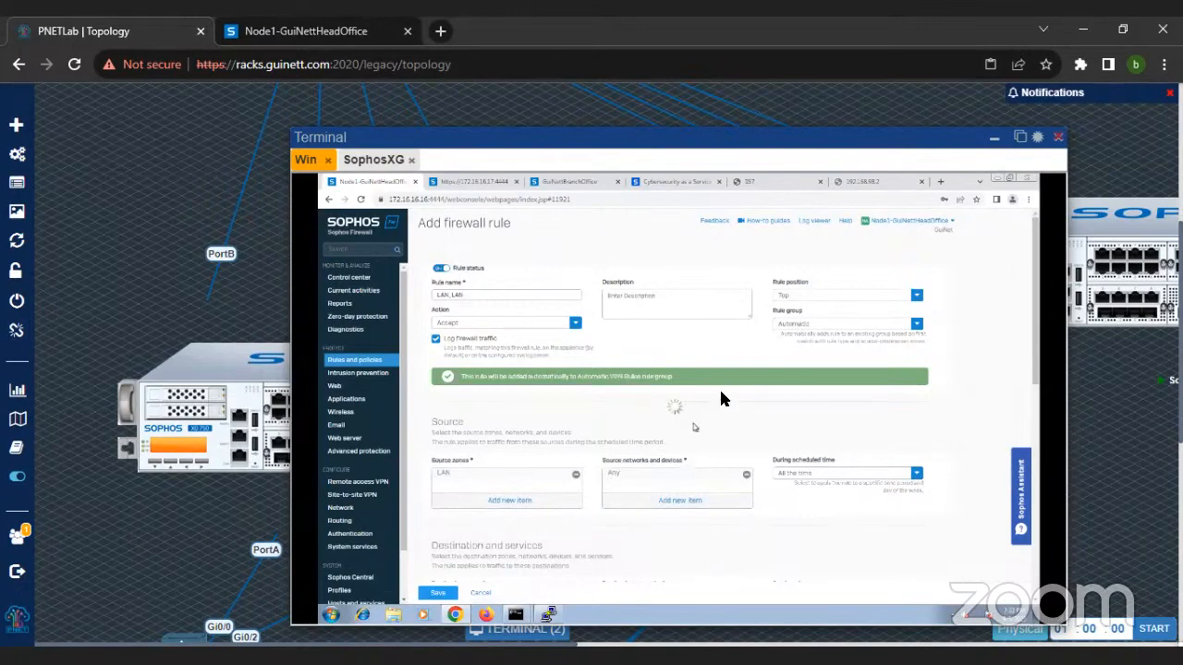
Step: Reload the 192.168.98.2 page to test access and return to the head office firewall
{"action": "left_click", "coordinate": [875, 186]}
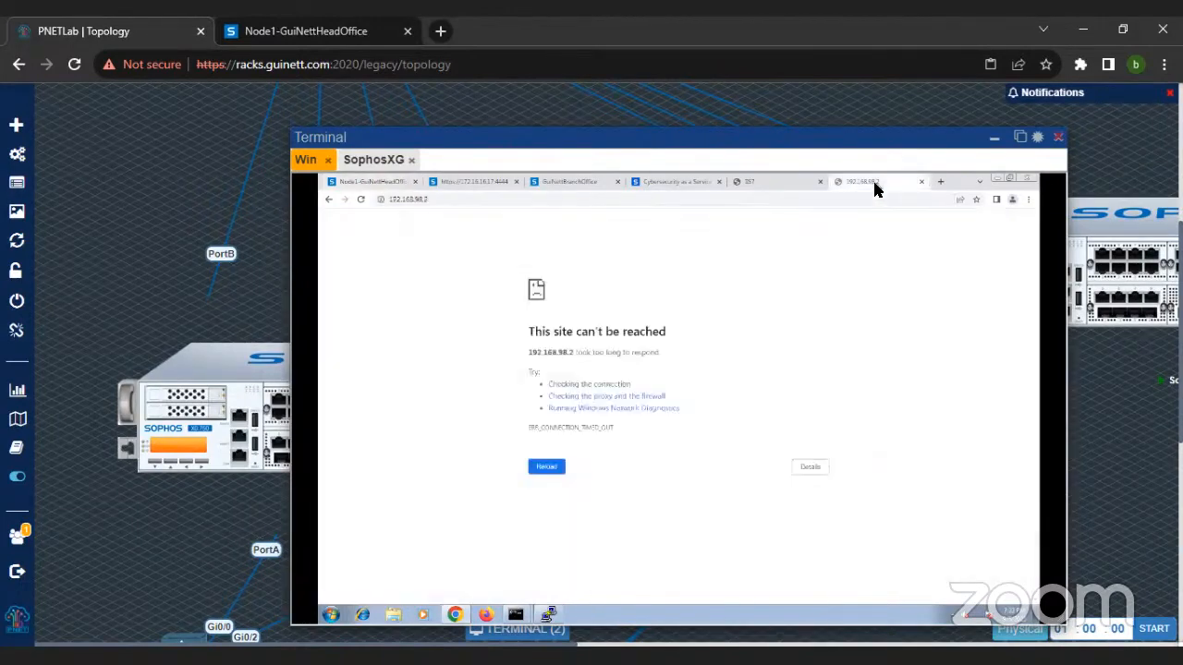
{"action": "left_click", "coordinate": [360, 199]}
{"action": "left_click", "coordinate": [374, 182]}
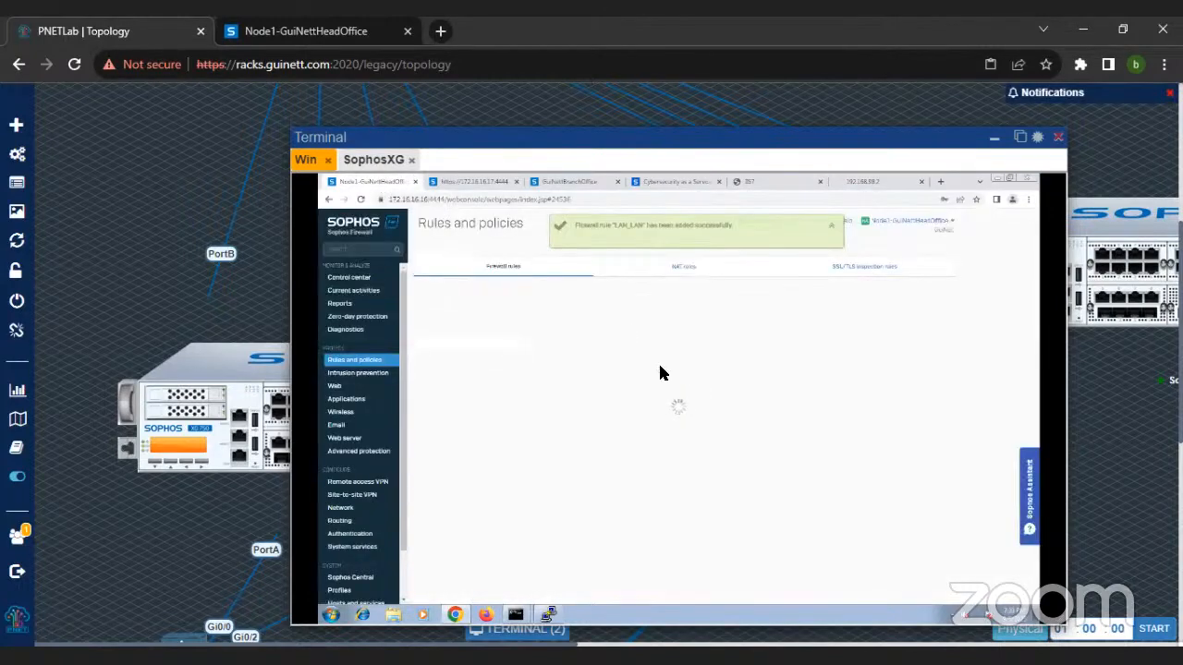
Step: Move the terminal window aside to view the topology around router R5, and open the firewall's NAT rules
{"action": "left_click_drag", "start_coordinate": [636, 130], "coordinate": [703, 137]}
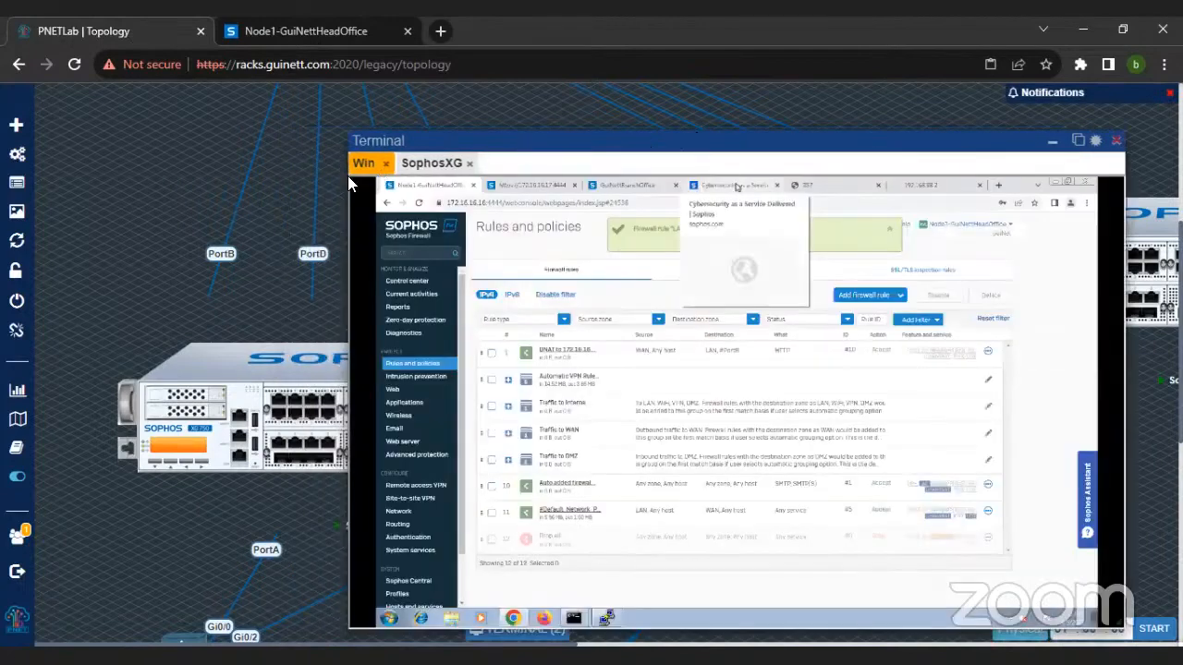
{"action": "scroll", "coordinate": [72, 259], "scroll_direction": "up", "scroll_amount": 3}
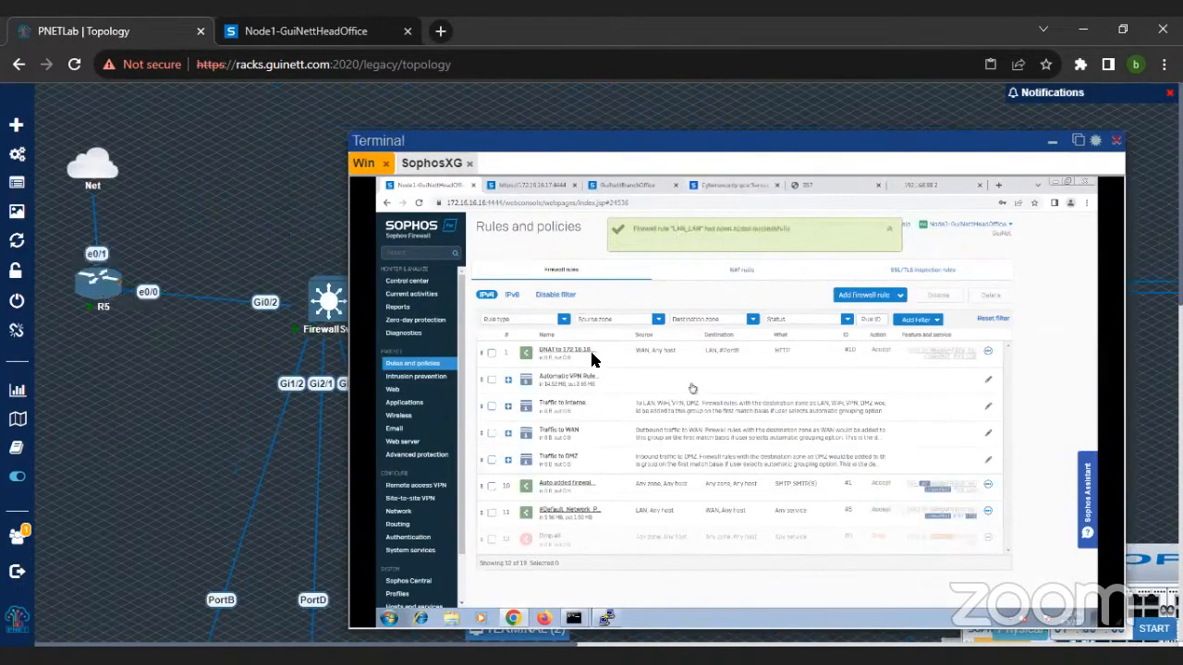
{"action": "left_click", "coordinate": [747, 274]}
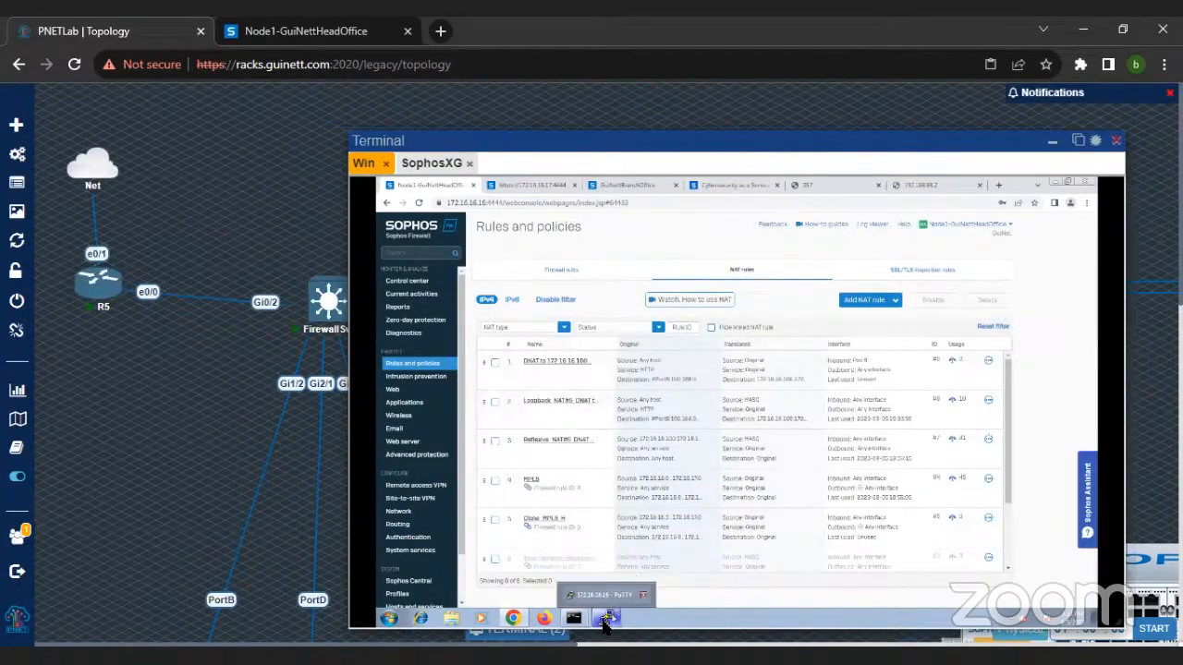
Step: Switch to the firewall's PuTTY session and get a fresh console prompt
{"action": "left_click", "coordinate": [605, 617]}
{"action": "key", "text": "ctrl+c"}
{"action": "key", "text": "ctrl+c"}
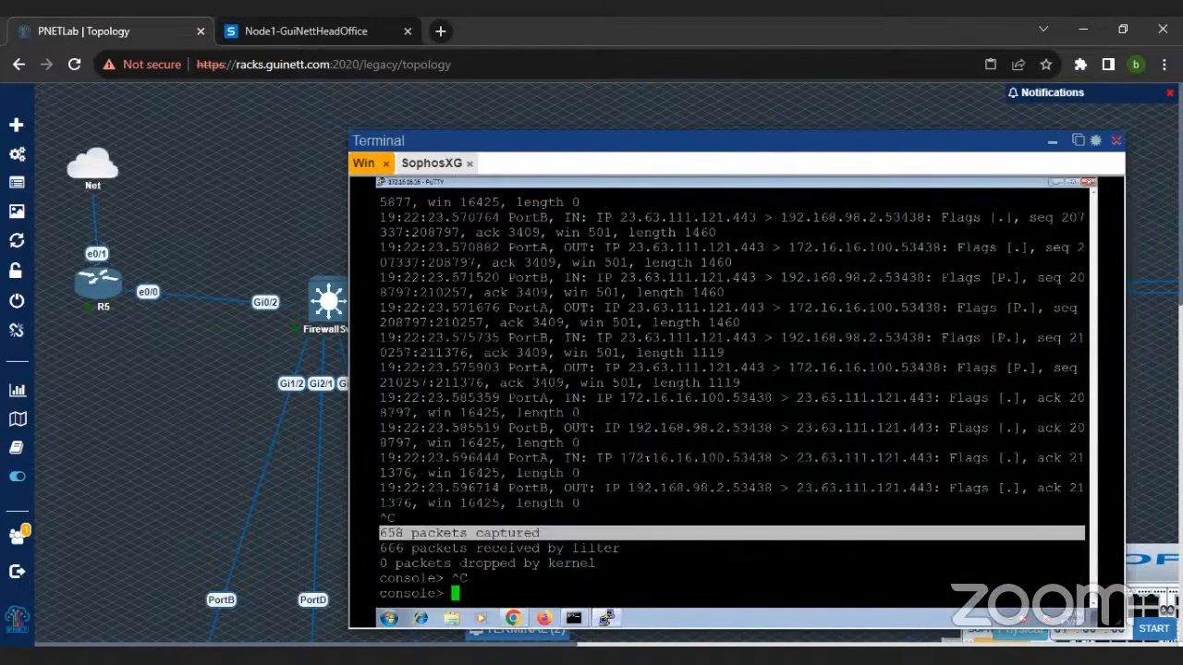
{"action": "type", "text": "tcpdump 'host"}
{"action": "key", "text": "BackSpace"}
{"action": "key", "text": "BackSpace"}
{"action": "key", "text": "BackSpace"}
{"action": "key", "text": "BackSpace"}
{"action": "key", "text": "BackSpace"}
{"action": "key", "text": "BackSpace"}
{"action": "key", "text": "BackSpace"}
{"action": "key", "text": "BackSpace"}
{"action": "key", "text": "BackSpace"}
{"action": "key", "text": "BackSpace"}
{"action": "key", "text": "BackSpace"}
{"action": "key", "text": "BackSpace"}
{"action": "key", "text": "BackSpace"}
Step: Run "drop-packet-capture 'host 192.168.98.2" in the firewall console and return to Chrome
{"action": "type", "text": "drop-packet-capture 'host "}
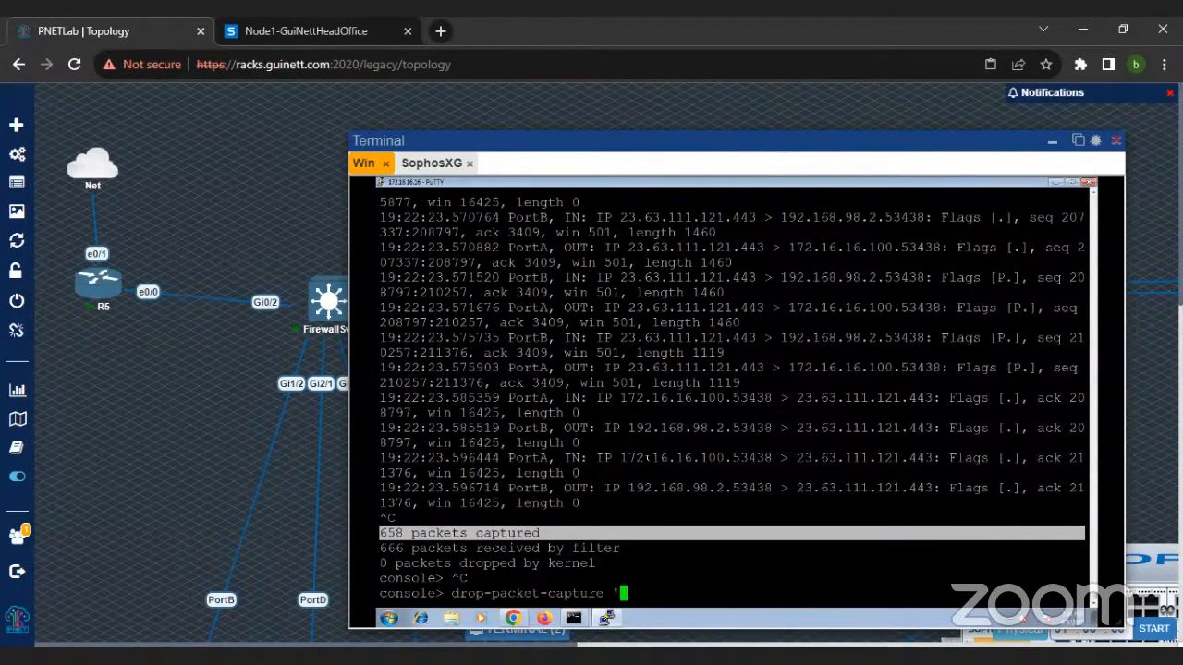
{"action": "type", "text": "192.168.98.2"}
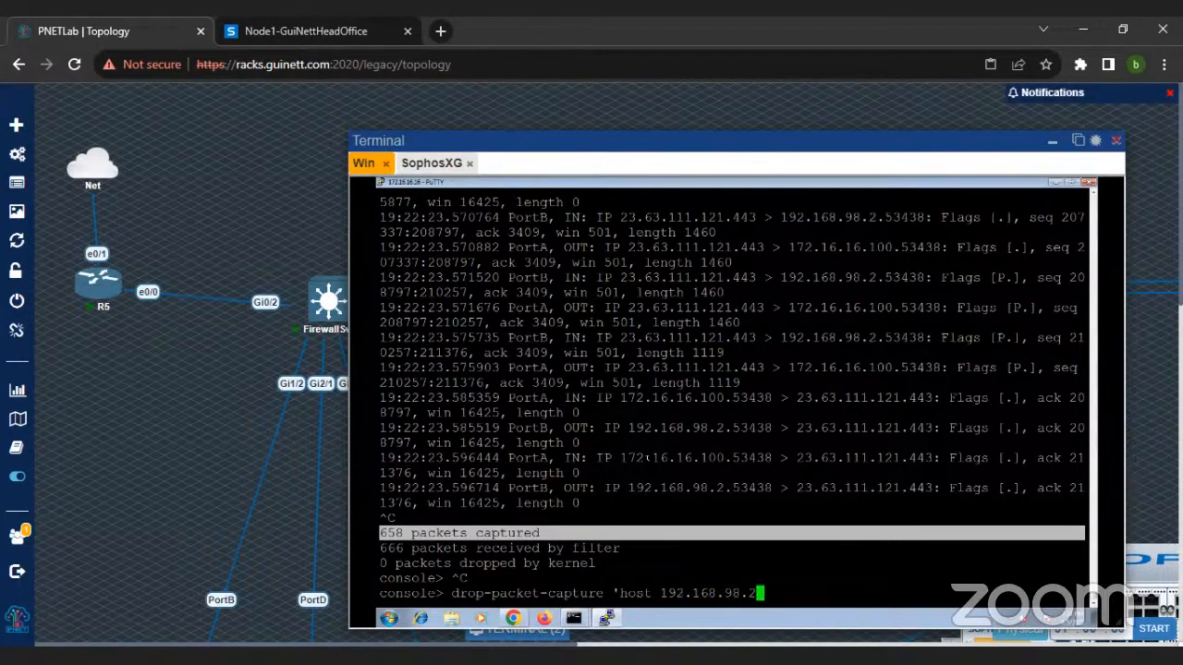
{"action": "key", "text": "Return"}
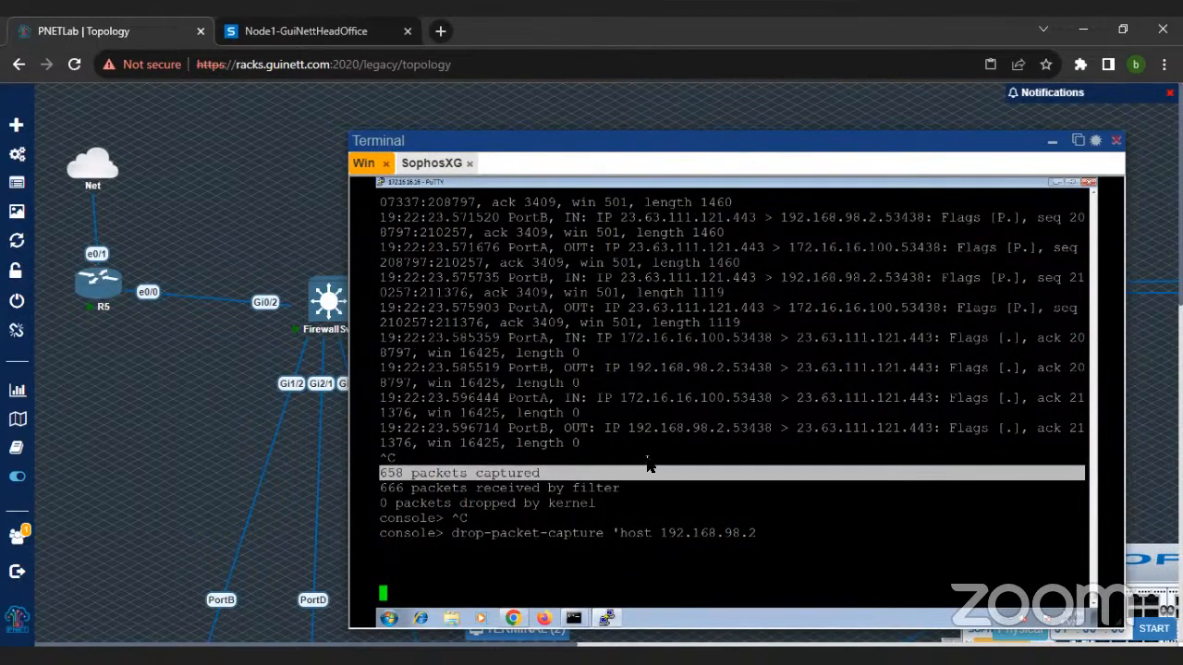
{"action": "left_click", "coordinate": [526, 624]}
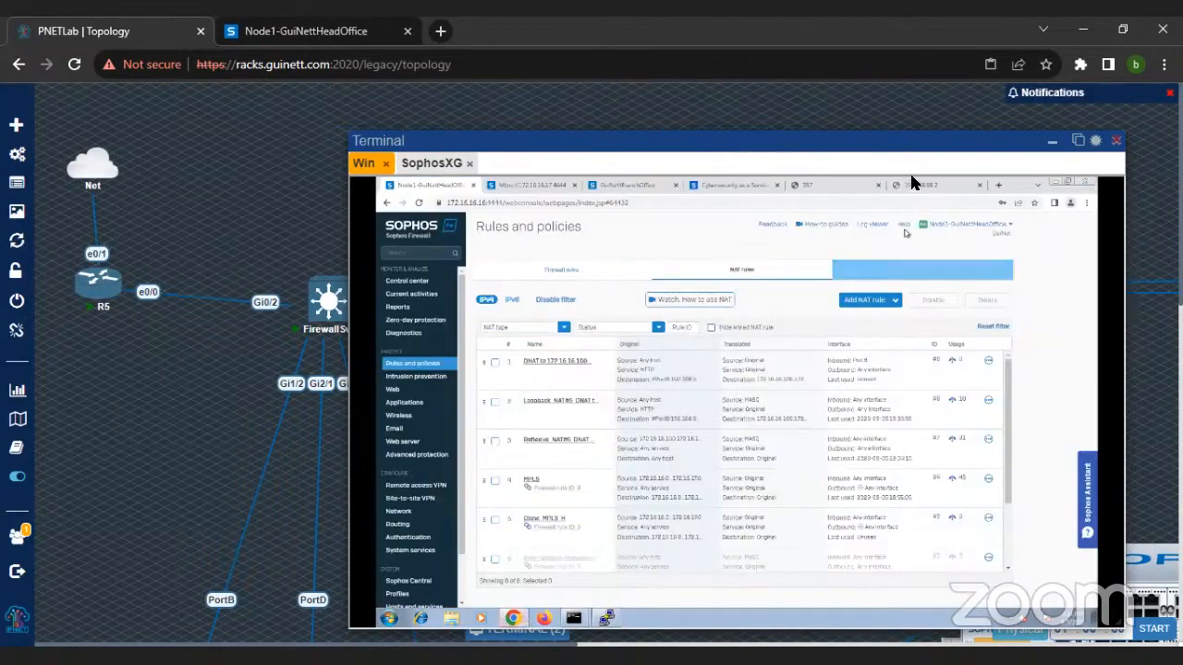
Step: Check the 192.168.98.2 page in the browser and the running drop capture in the firewall's PuTTY session
{"action": "left_click", "coordinate": [919, 185]}
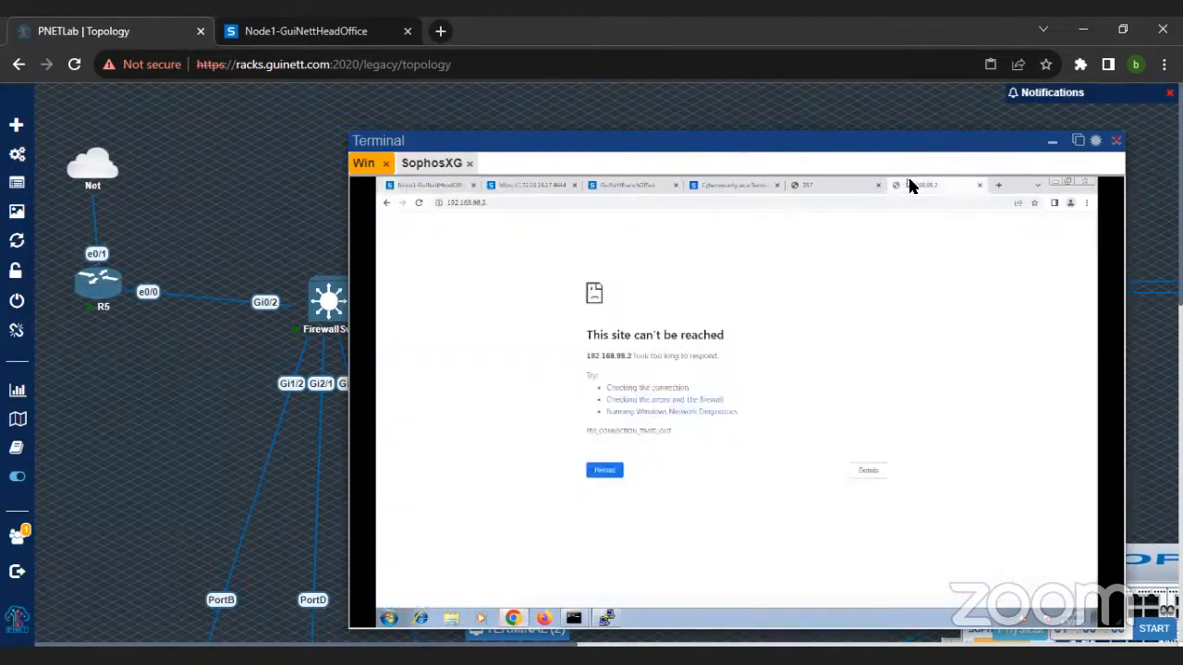
{"action": "left_click", "coordinate": [607, 618]}
{"action": "left_click_drag", "start_coordinate": [414, 533], "coordinate": [792, 606]}
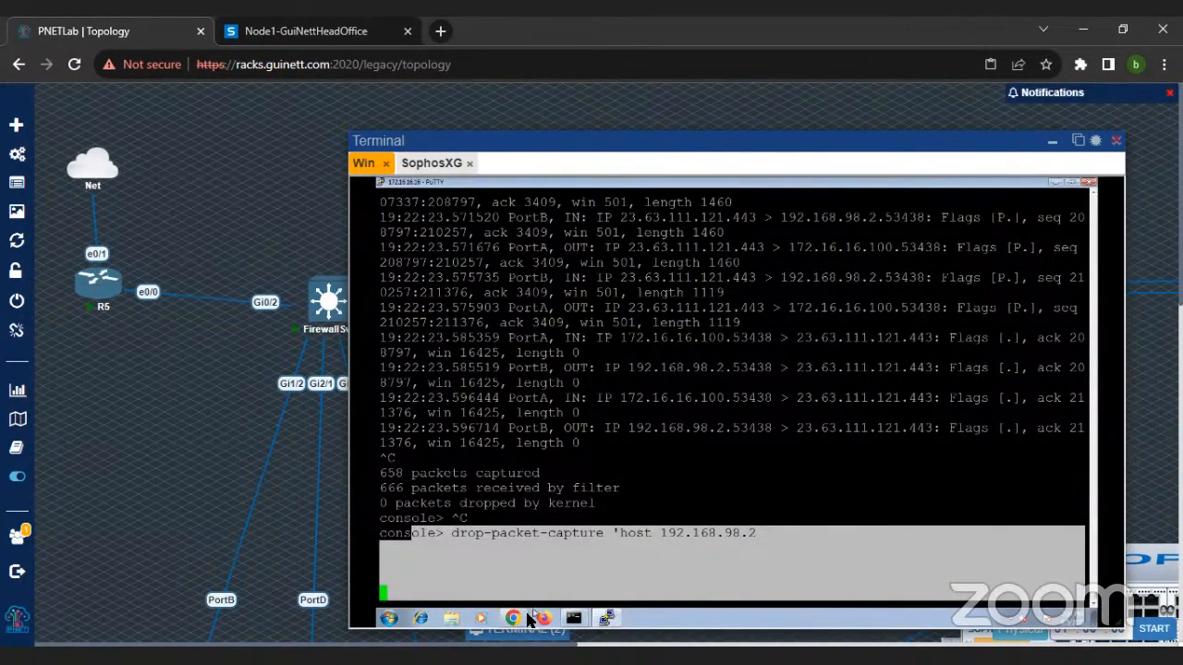
{"action": "mouse_move", "coordinate": [521, 619]}
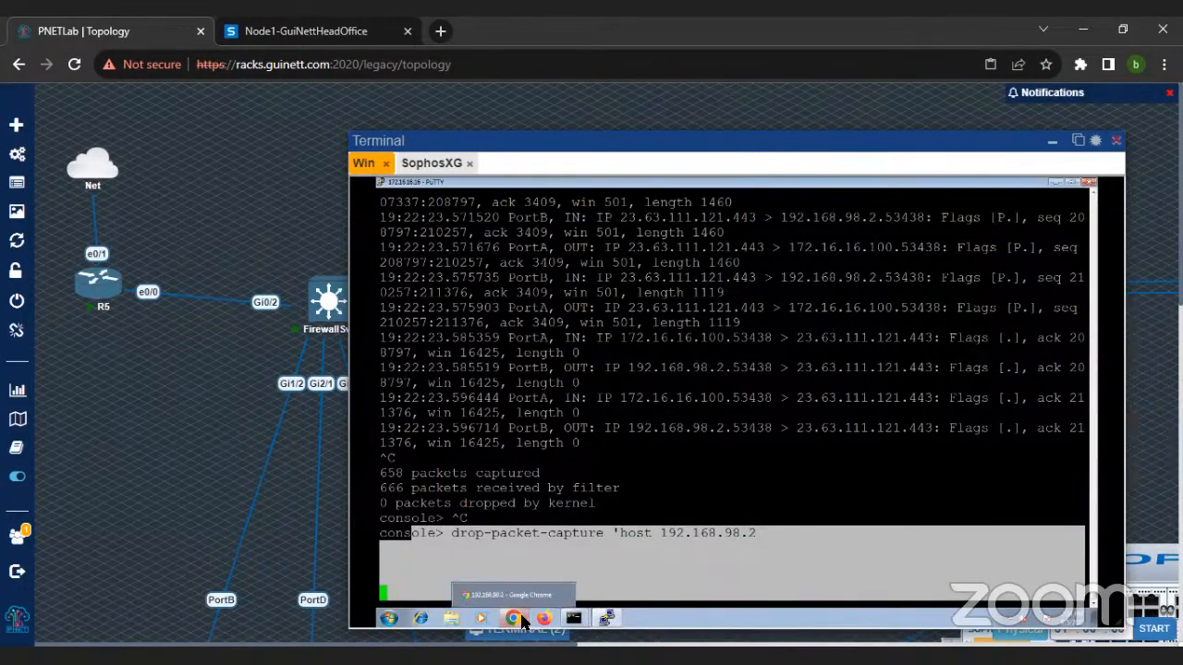
Step: Open router R5's console, enter privileged mode and run "show run"
{"action": "left_click", "coordinate": [99, 298]}
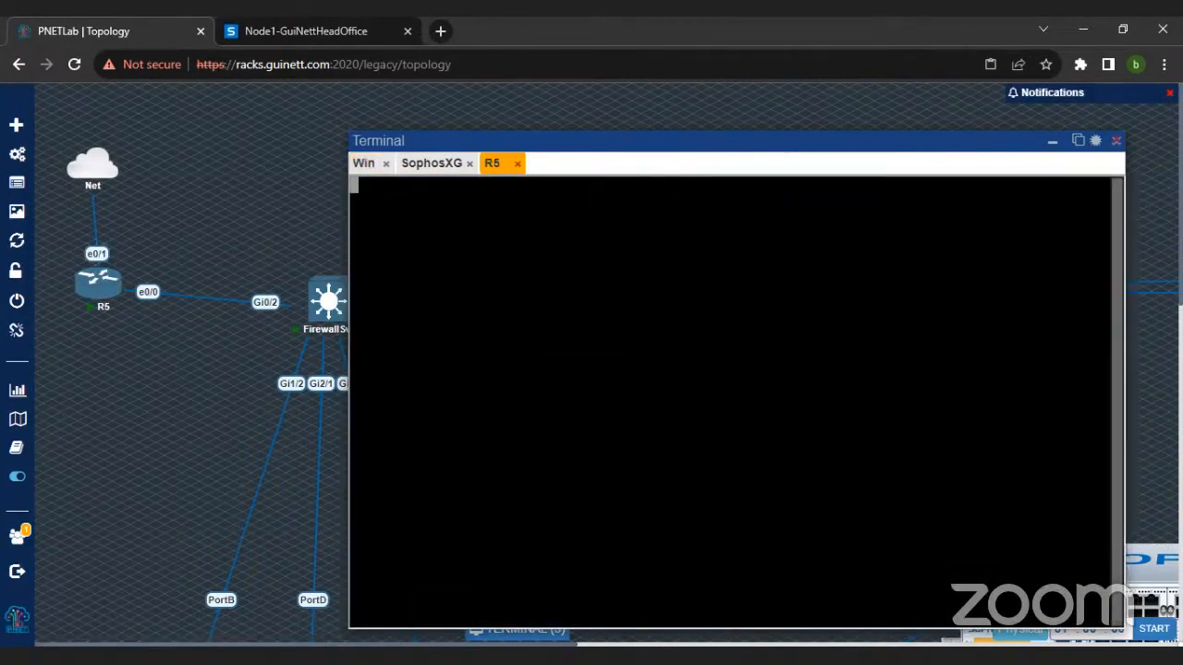
{"action": "key", "text": "Return"}
{"action": "key", "text": "Return"}
{"action": "key", "text": "Return"}
{"action": "key", "text": "Return"}
{"action": "key", "text": "Return"}
{"action": "type", "text": "en"}
{"action": "key", "text": "Return"}
{"action": "type", "text": "show run"}
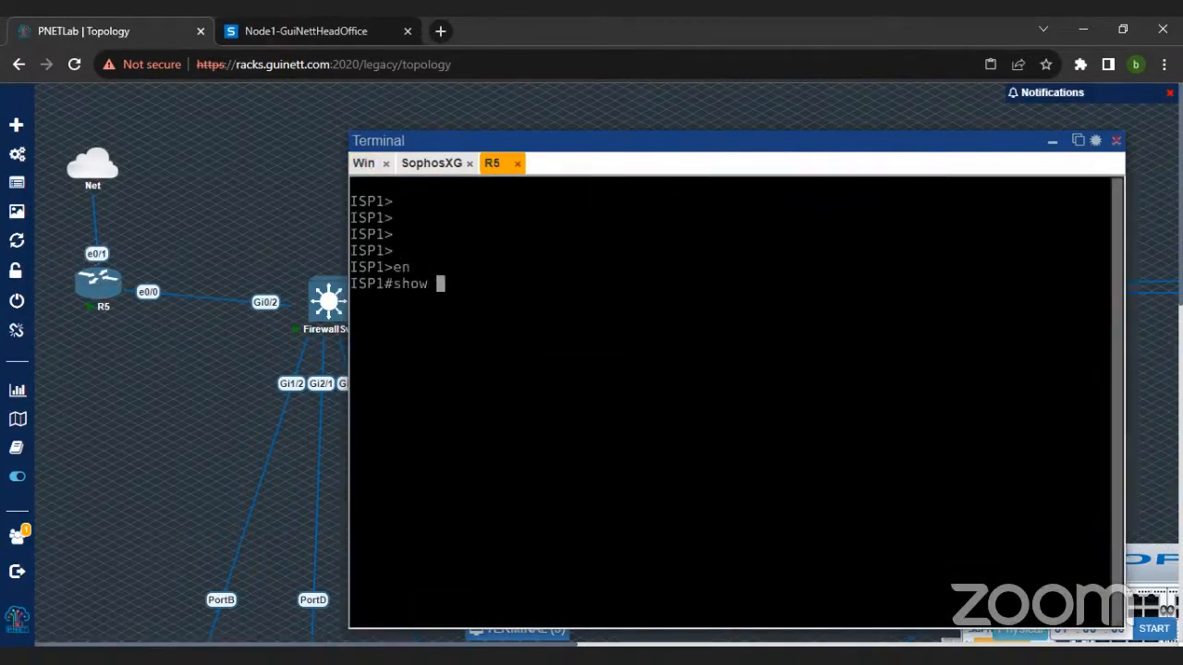
{"action": "key", "text": "Return"}
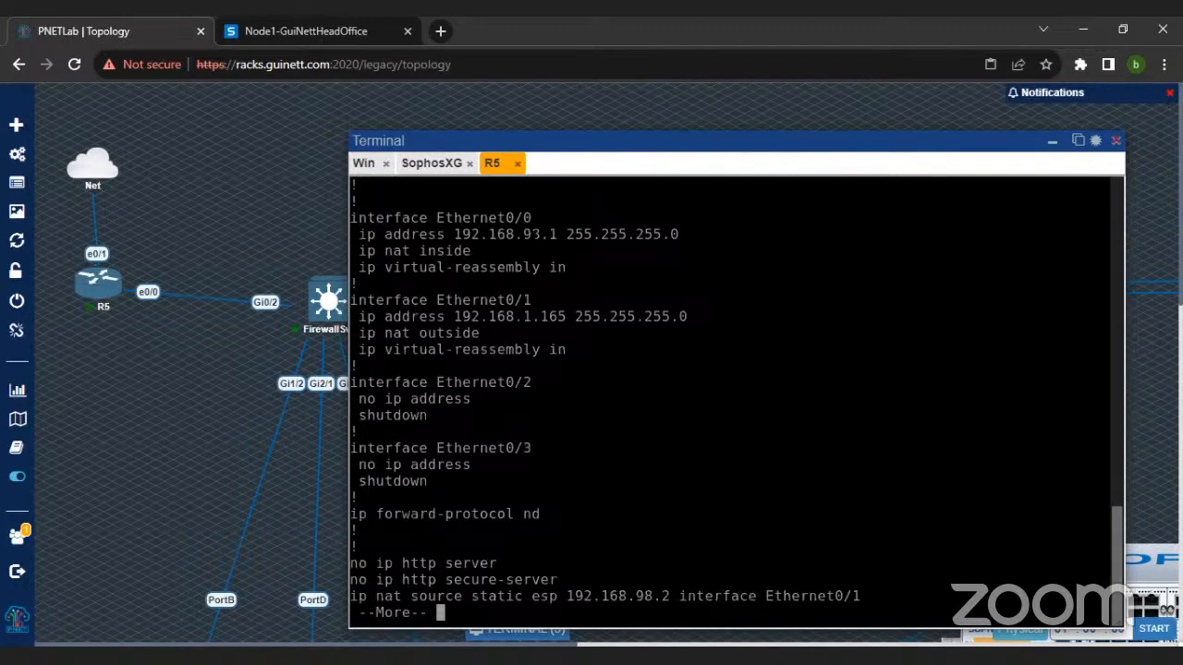
Step: Examine the Ethernet0/0 and Ethernet0/1 addresses and the static NAT lines in R5's running configuration, and exit the listing
{"action": "left_click_drag", "start_coordinate": [430, 218], "coordinate": [565, 252]}
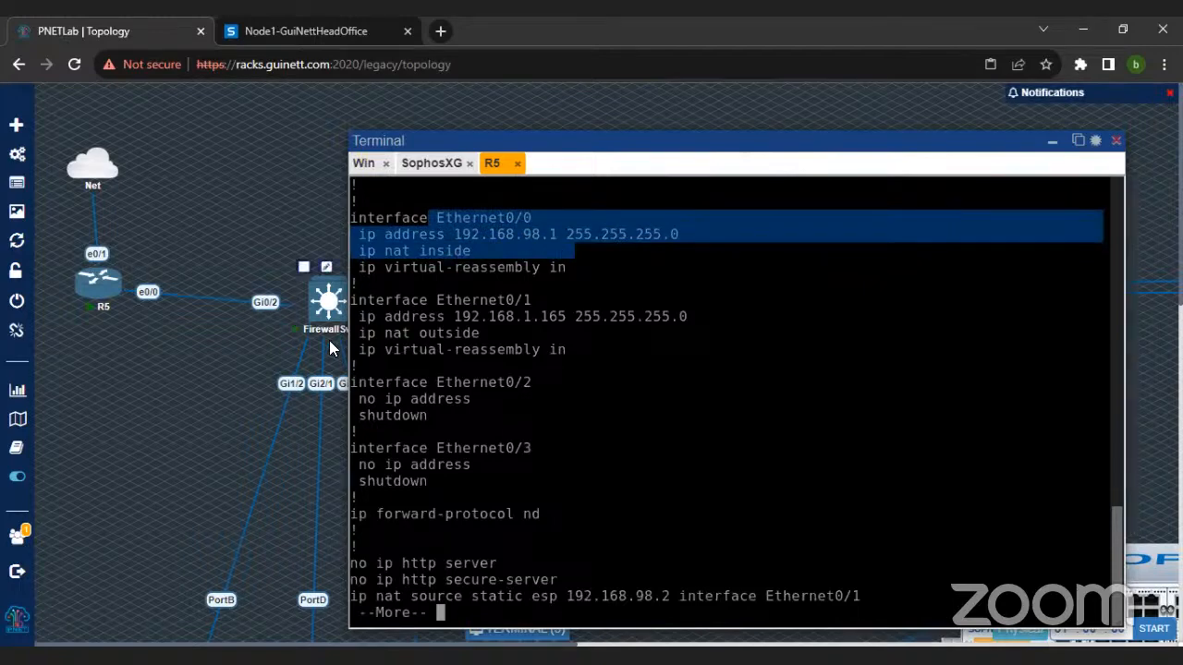
{"action": "left_click_drag", "start_coordinate": [419, 316], "coordinate": [551, 316]}
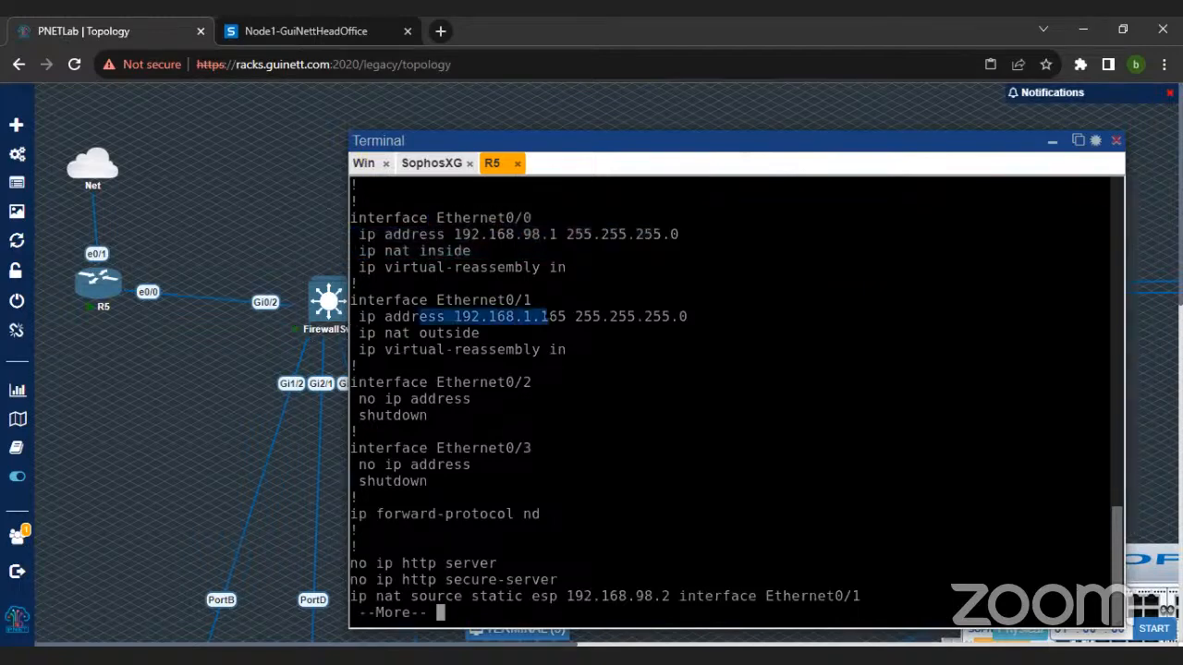
{"action": "key", "text": "space"}
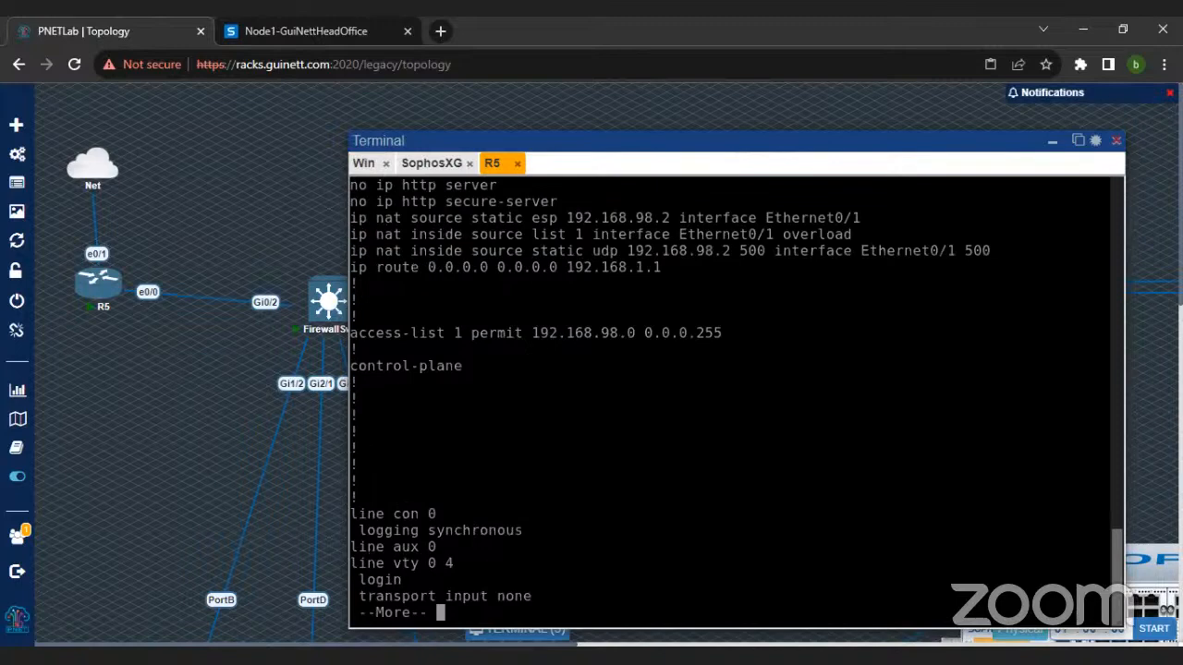
{"action": "scroll", "coordinate": [735, 404], "scroll_direction": "up", "scroll_amount": 1}
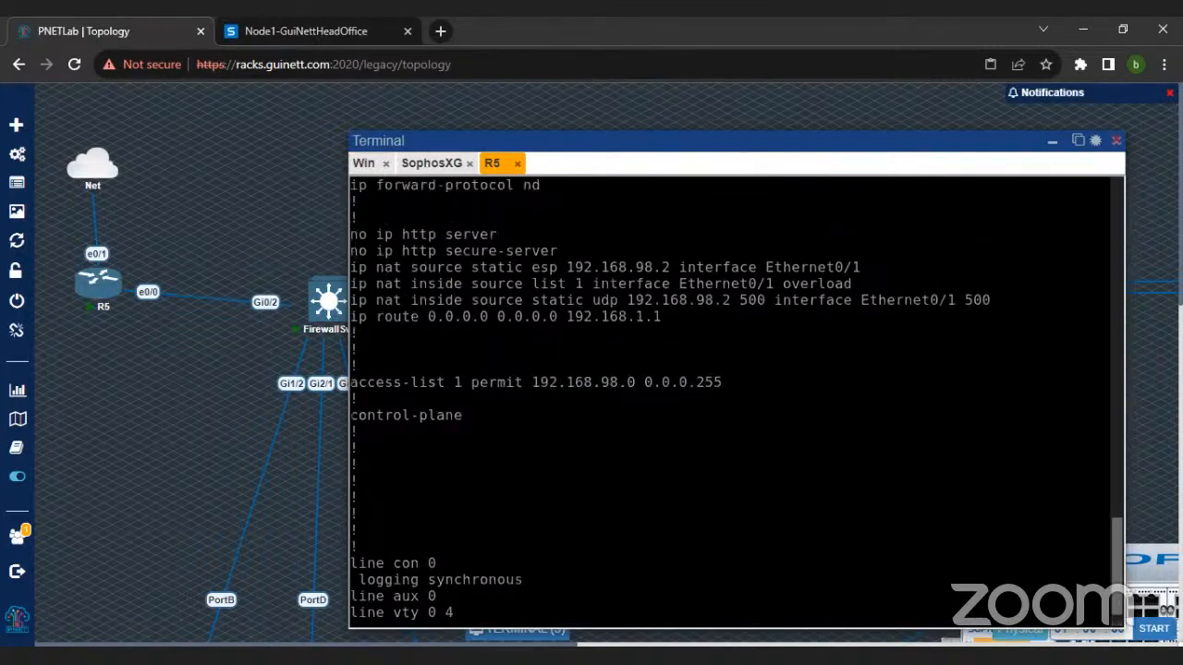
{"action": "left_click_drag", "start_coordinate": [376, 267], "coordinate": [866, 316]}
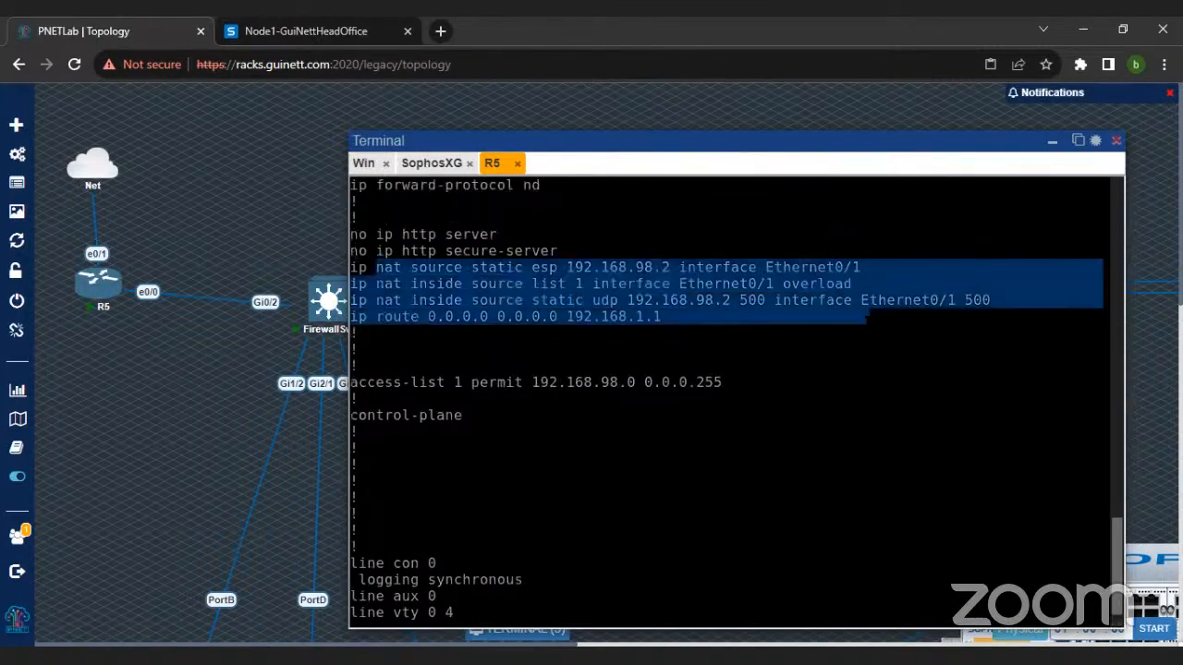
{"action": "scroll", "coordinate": [736, 403], "scroll_direction": "down", "scroll_amount": 1}
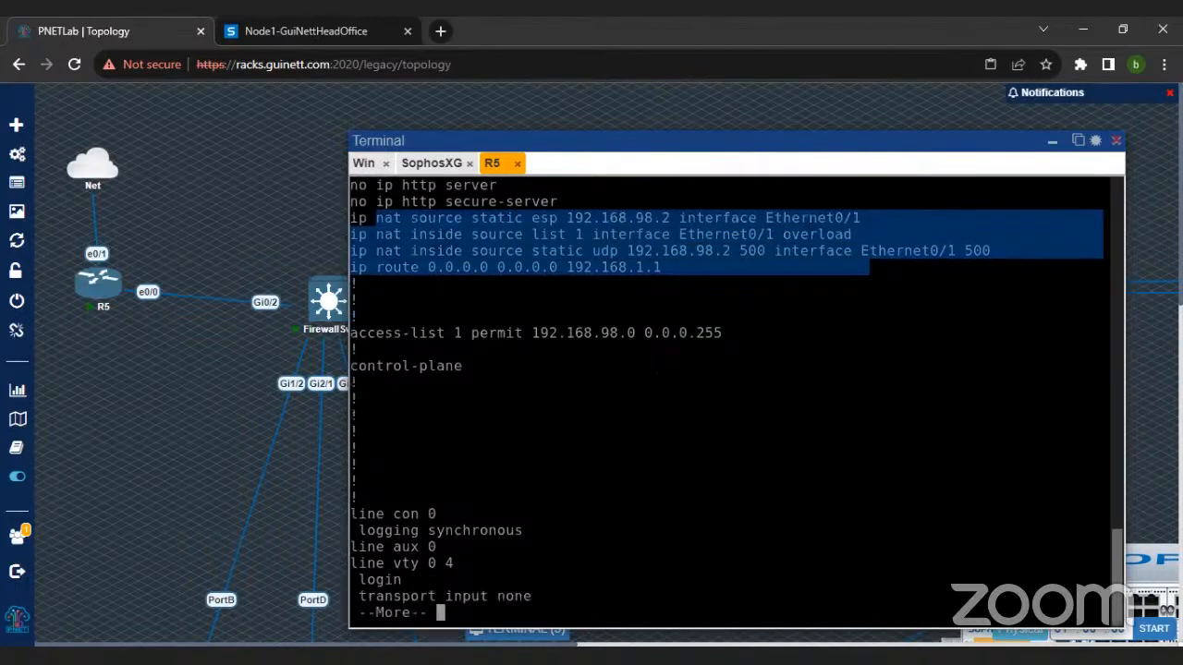
{"action": "key", "text": "q"}
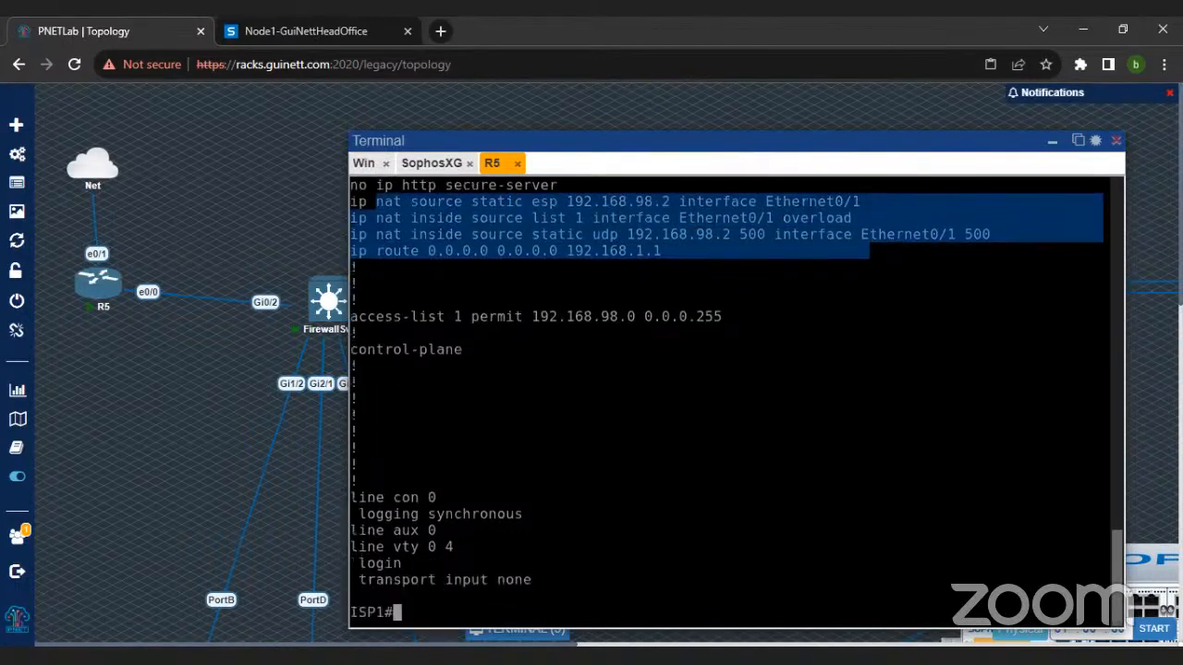
Step: Enter global configuration mode on R5 and begin an "ip nat inside source" command
{"action": "type", "text": "config t"}
{"action": "key", "text": "Return"}
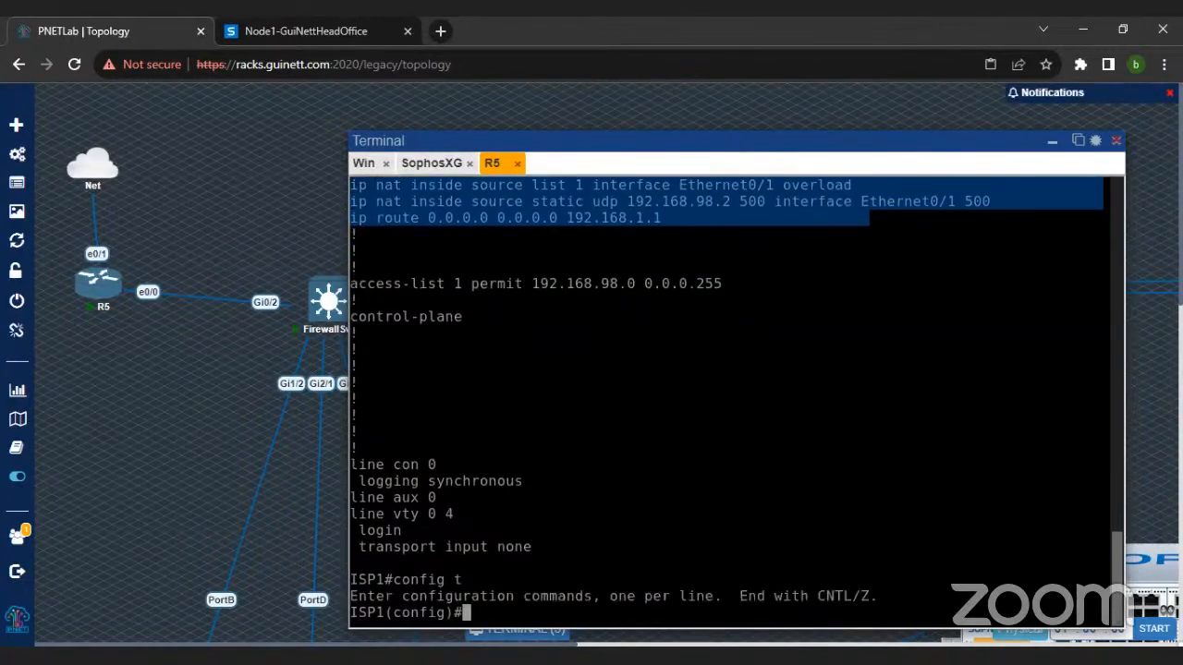
{"action": "left_click", "coordinate": [647, 416]}
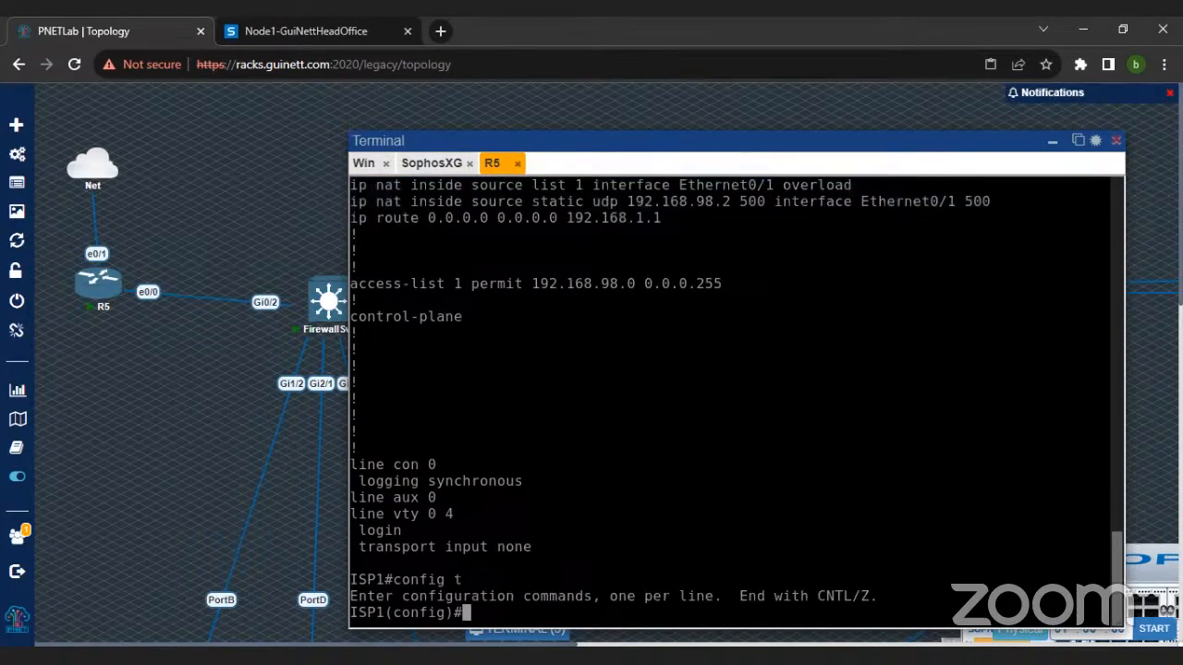
{"action": "type", "text": "ip nat in"}
{"action": "key", "text": "Tab"}
{"action": "type", "text": "sou"}
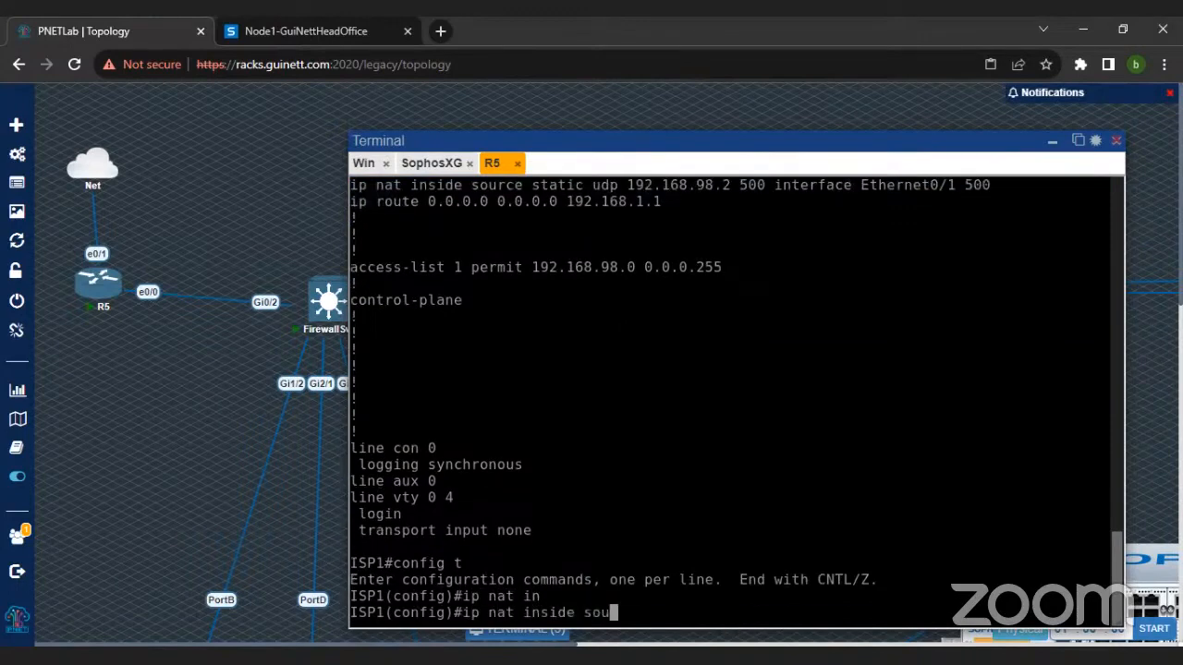
{"action": "key", "text": "Tab"}
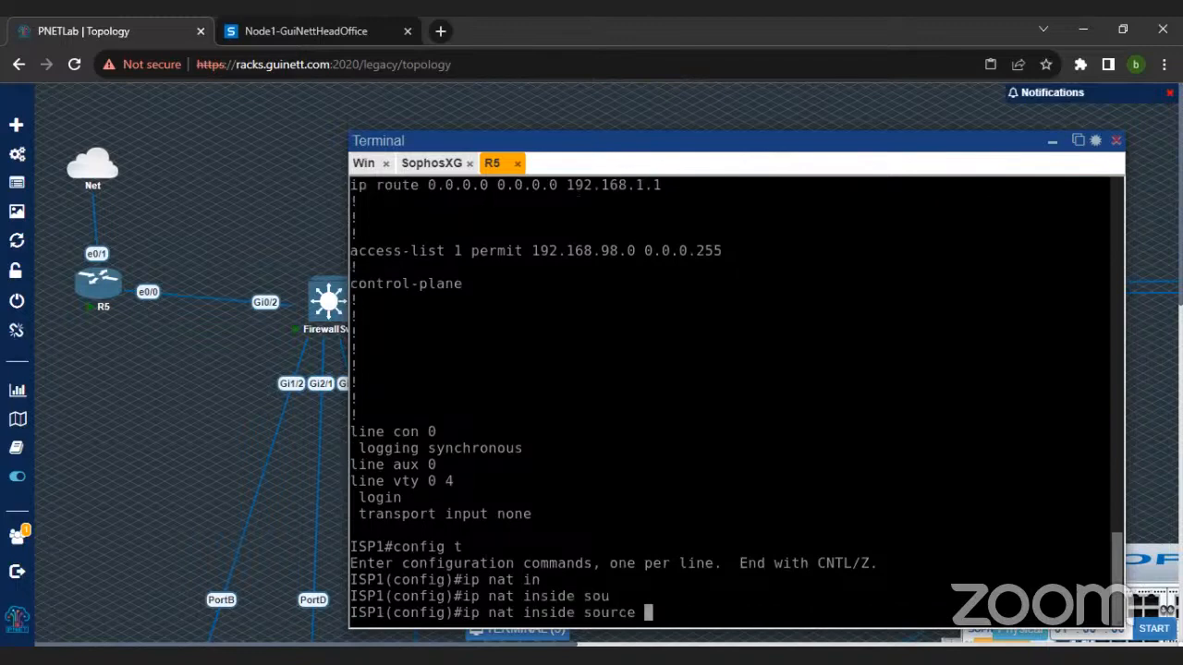
Step: Review the topology between R5 and the firewall, extend the NAT command with "static" and list its options
{"action": "scroll", "coordinate": [737, 402], "scroll_direction": "up", "scroll_amount": 1}
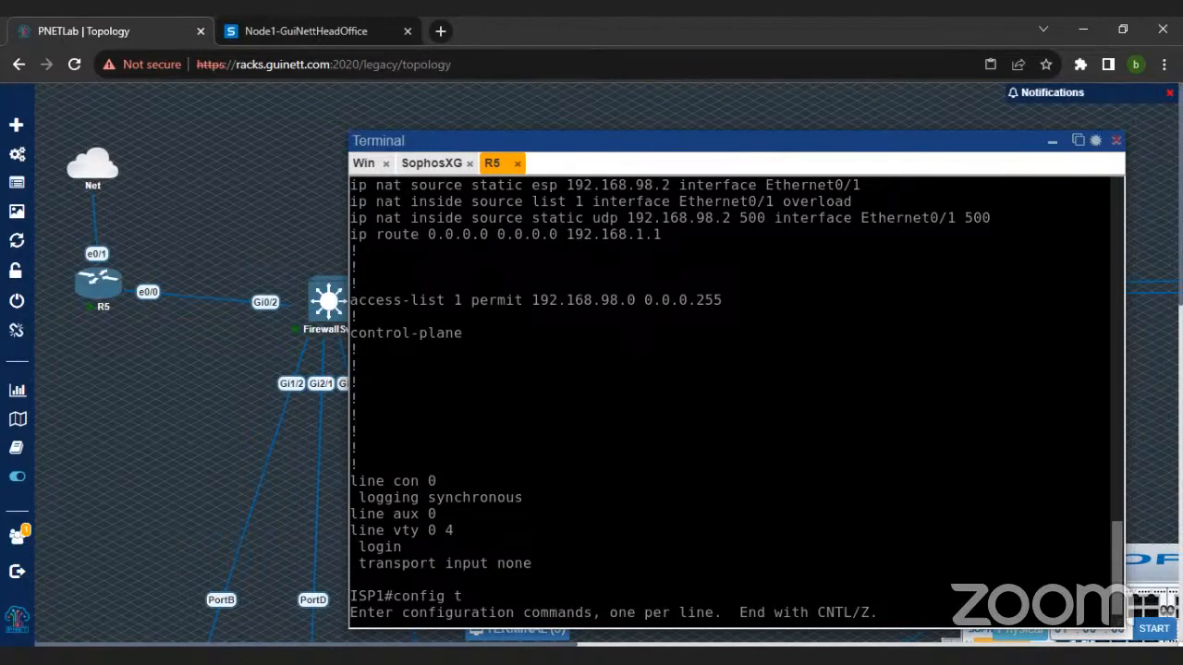
{"action": "scroll", "coordinate": [113, 305], "scroll_direction": "down", "scroll_amount": 1}
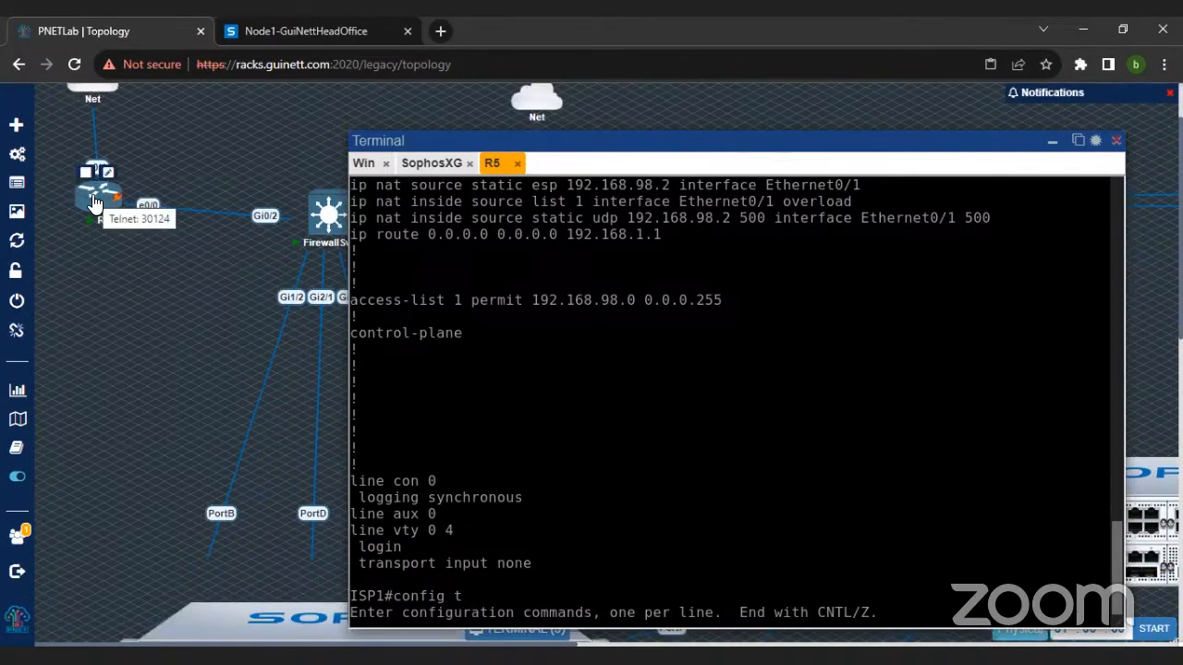
{"action": "scroll", "coordinate": [252, 346], "scroll_direction": "down", "scroll_amount": 4}
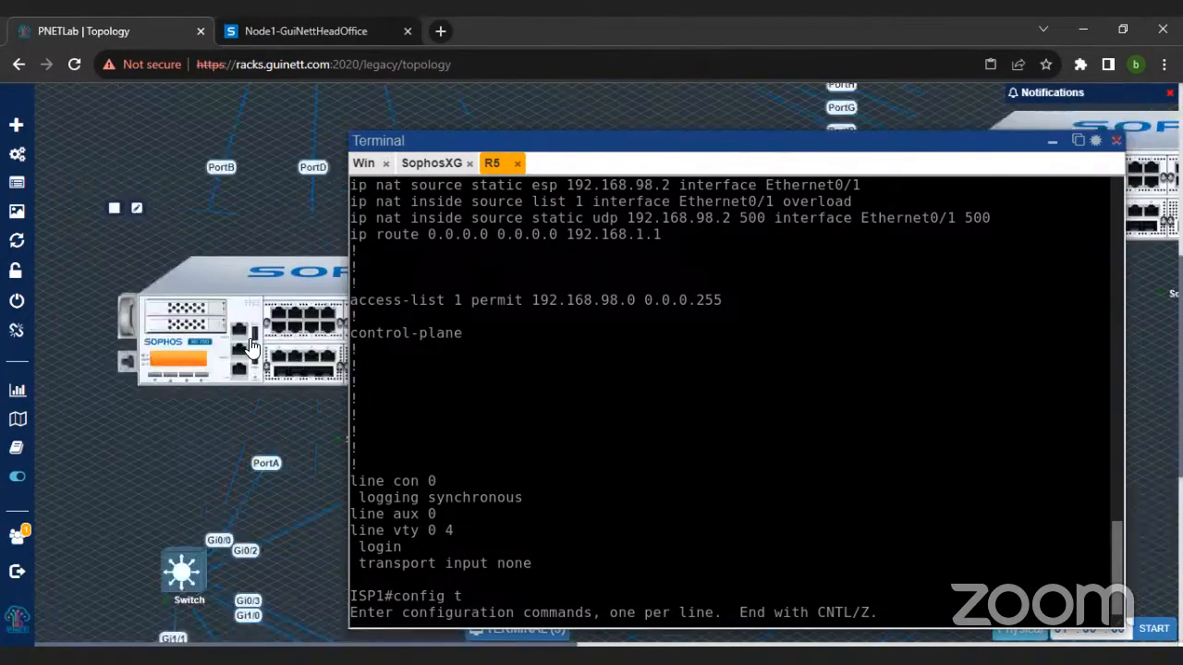
{"action": "scroll", "coordinate": [251, 347], "scroll_direction": "up", "scroll_amount": 4}
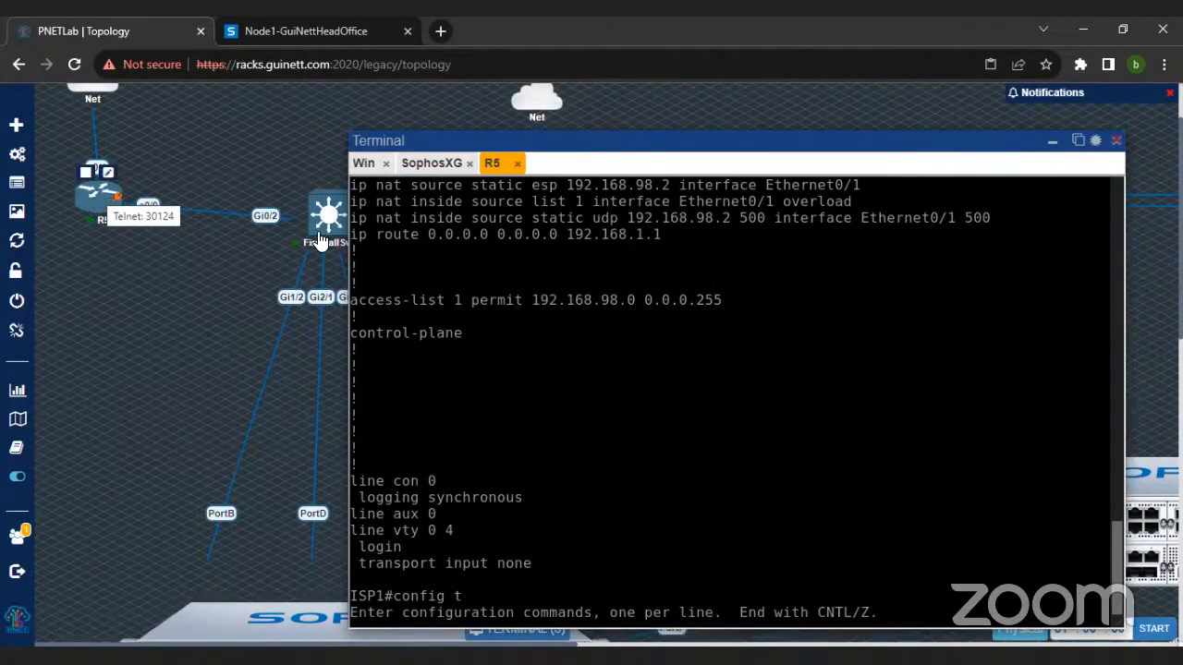
{"action": "type", "text": "ip nat in"}
{"action": "key", "text": "Tab"}
{"action": "type", "text": "sou"}
{"action": "key", "text": "Tab"}
{"action": "scroll", "coordinate": [730, 397], "scroll_direction": "up", "scroll_amount": 3}
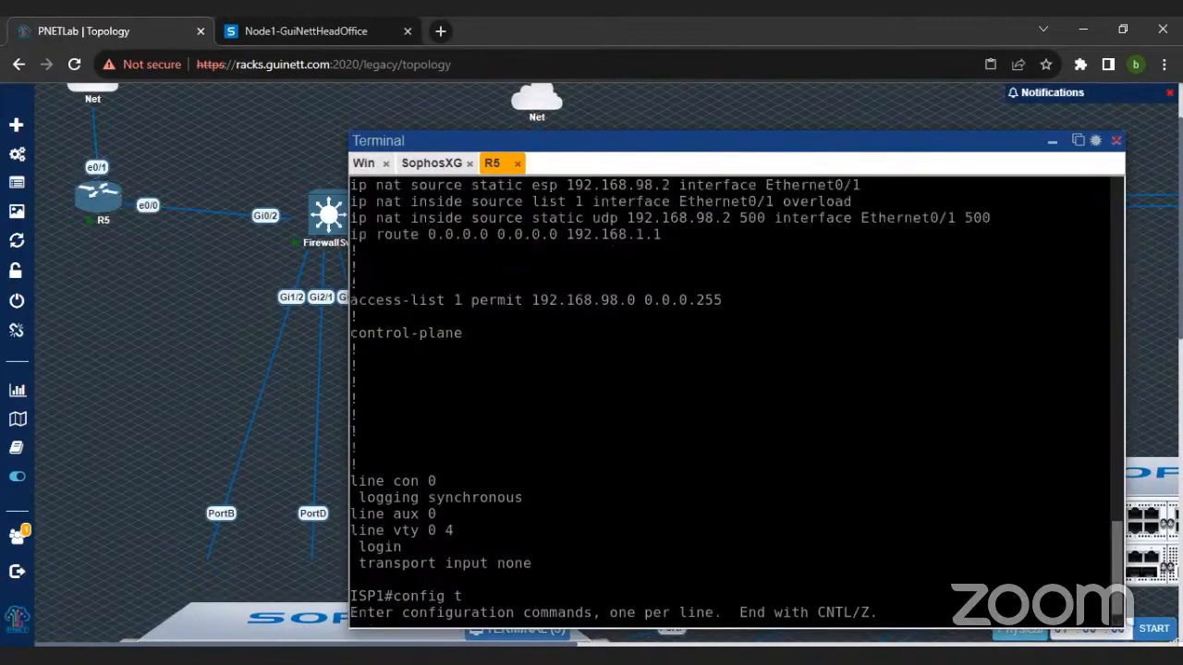
{"action": "scroll", "coordinate": [729, 398], "scroll_direction": "down", "scroll_amount": 2}
{"action": "scroll", "coordinate": [736, 403], "scroll_direction": "down", "scroll_amount": 1}
{"action": "type", "text": "st"}
{"action": "key", "text": "Tab"}
{"action": "type", "text": "?"}
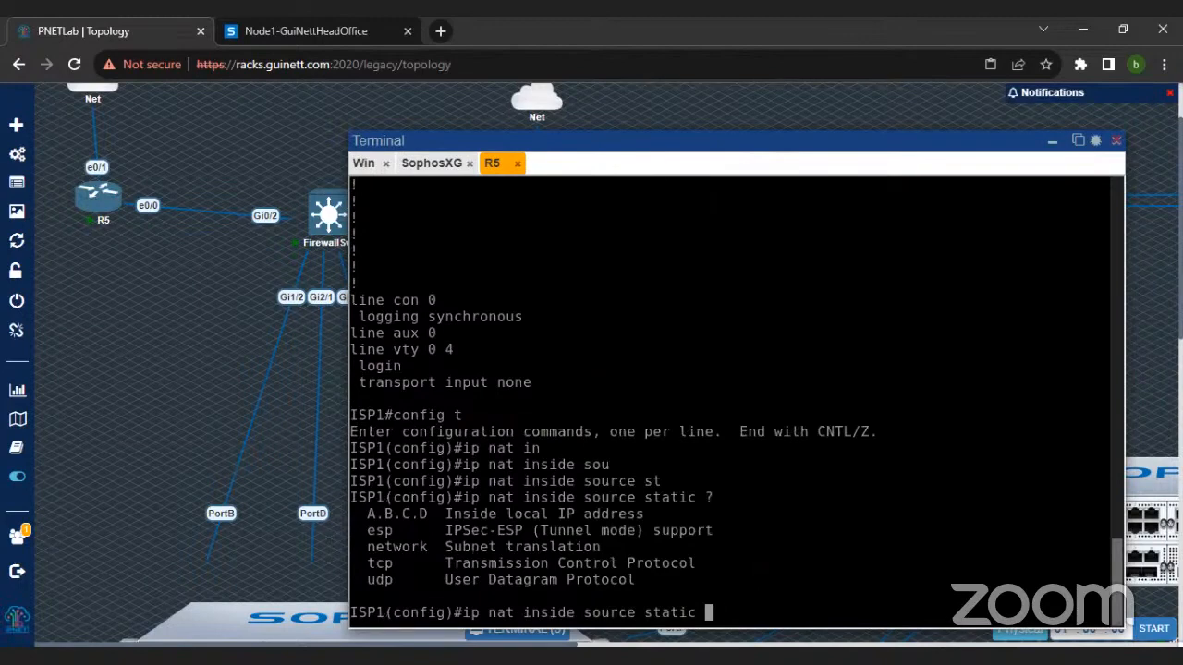
{"action": "type", "text": "t"}
Step: Add "tcp 192.168.98.2 80" to the static NAT command, listing the available arguments after the address and after the port
{"action": "key", "text": "Tab"}
{"action": "type", "text": "192.1"}
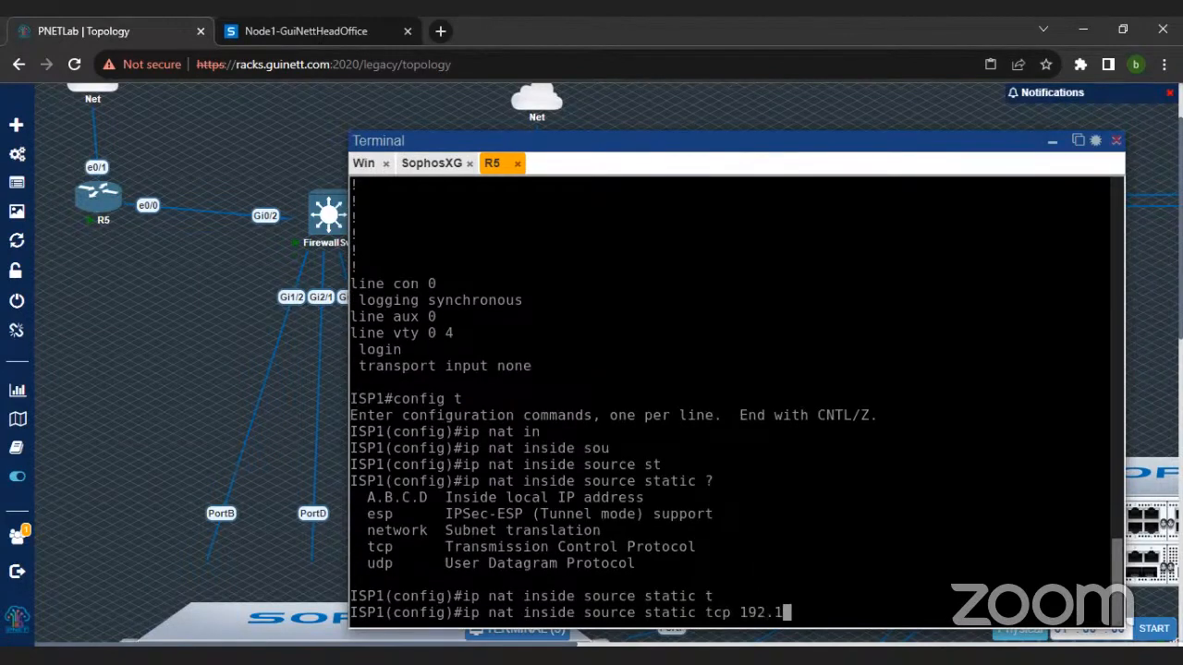
{"action": "type", "text": "68.98.2 80"}
{"action": "key", "text": "BackSpace"}
{"action": "key", "text": "BackSpace"}
{"action": "key", "text": "BackSpace"}
{"action": "type", "text": "?80 ?"}
{"action": "key", "text": "BackSpace"}
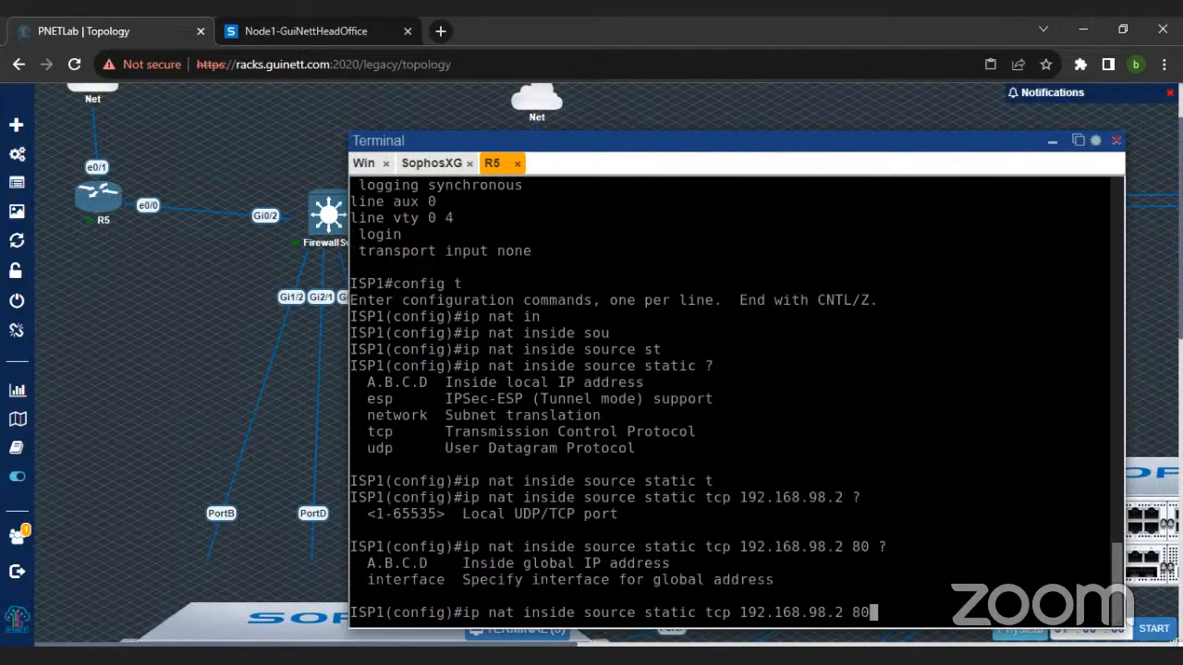
Step: Complete the port-forwarding command with "interface ethernet 0/1 80" and run it on R5
{"action": "type", "text": "interface Et"}
{"action": "key", "text": "Tab"}
{"action": "type", "text": "eth"}
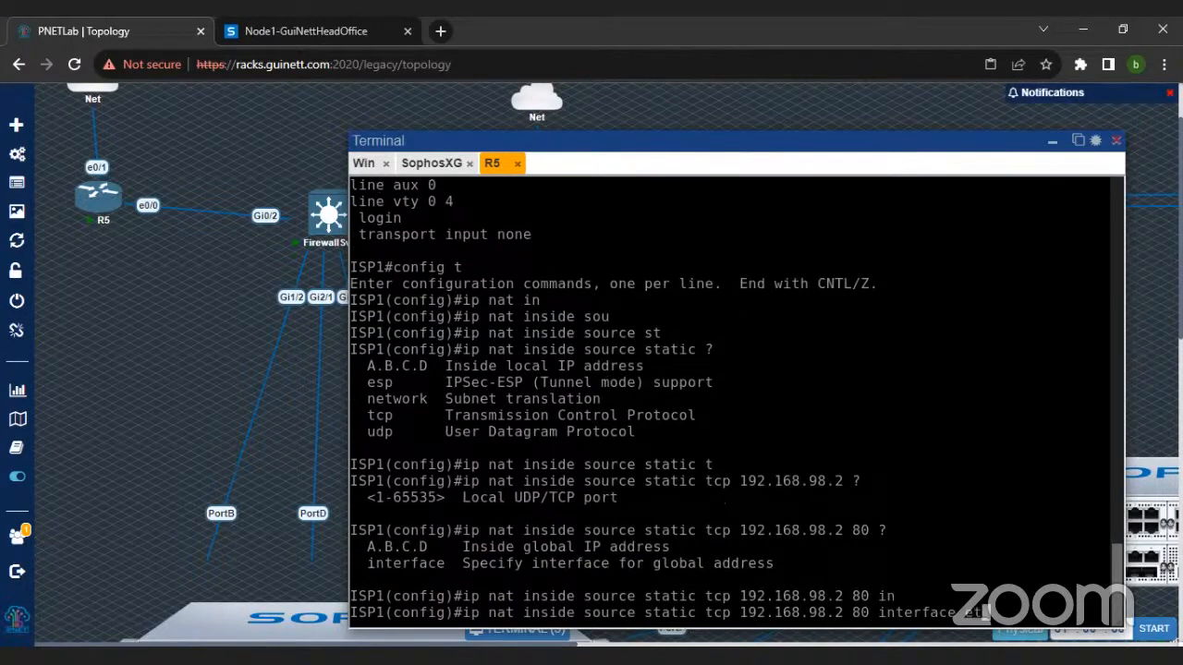
{"action": "key", "text": "Tab"}
{"action": "type", "text": "0/1 80"}
{"action": "key", "text": "Return"}
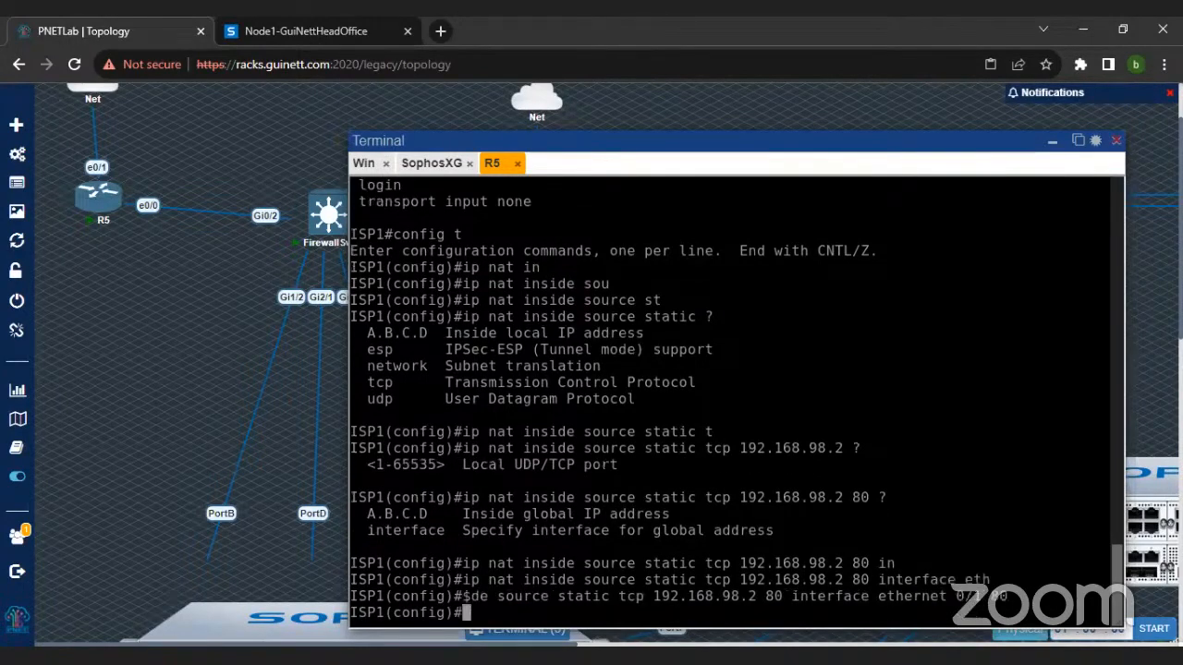
Step: Return to the Windows machine's PuTTY session, stop the drop capture and run "tcpdump 'host 192.168.98.2"
{"action": "left_click", "coordinate": [423, 166]}
{"action": "left_click", "coordinate": [366, 166]}
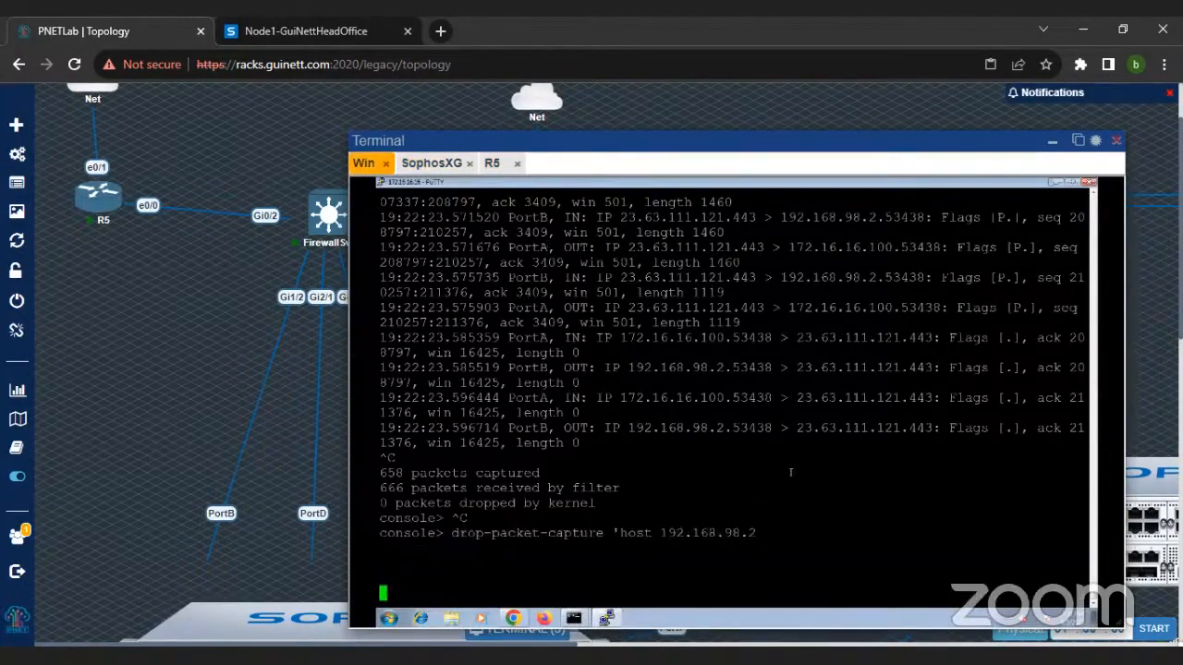
{"action": "key", "text": "ctrl+c"}
{"action": "key", "text": "ctrl+c"}
{"action": "key", "text": "ctrl+c"}
{"action": "type", "text": "tcpdump "}
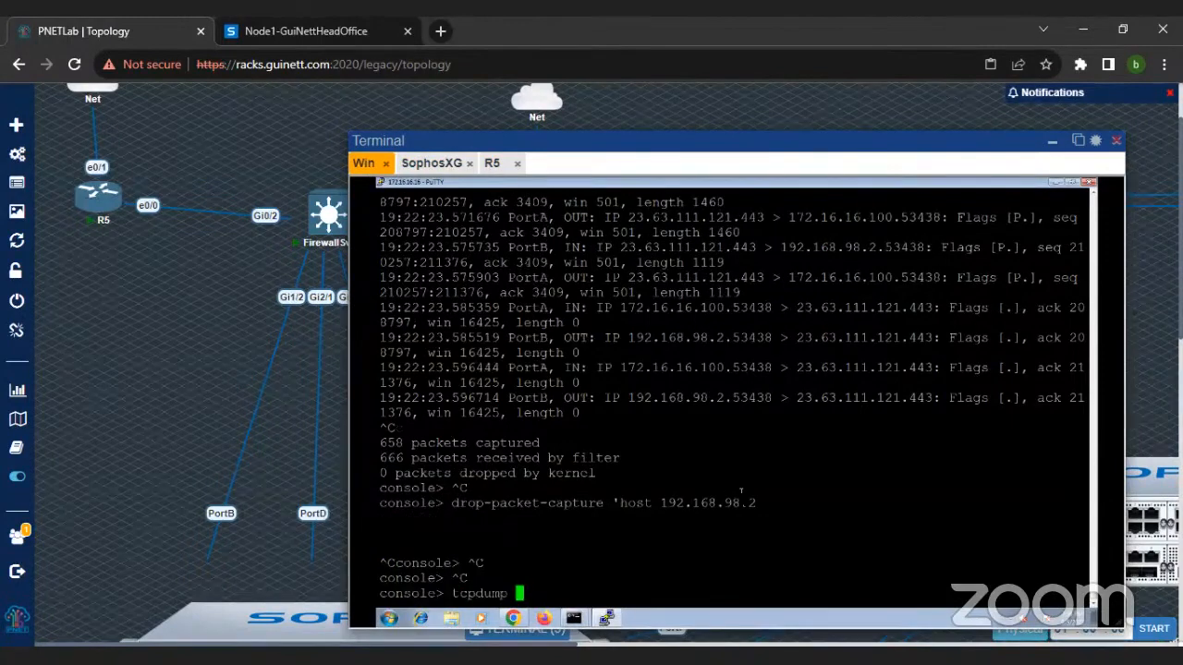
{"action": "type", "text": "'host 192.168."}
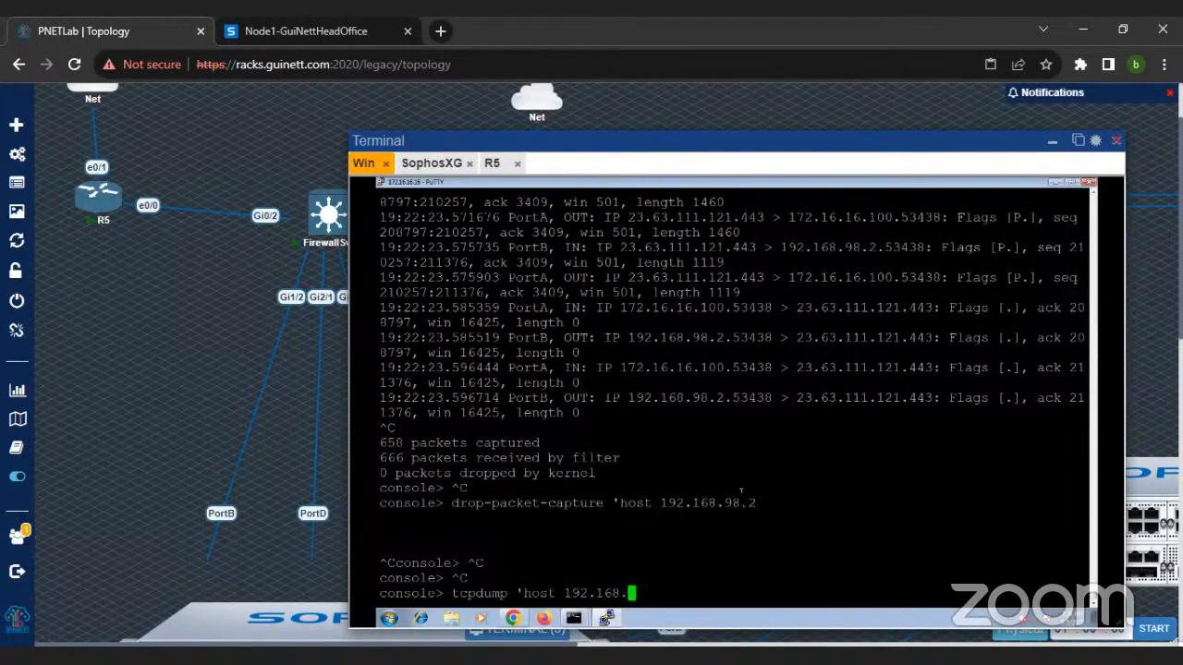
{"action": "type", "text": "98.2"}
{"action": "key", "text": "Return"}
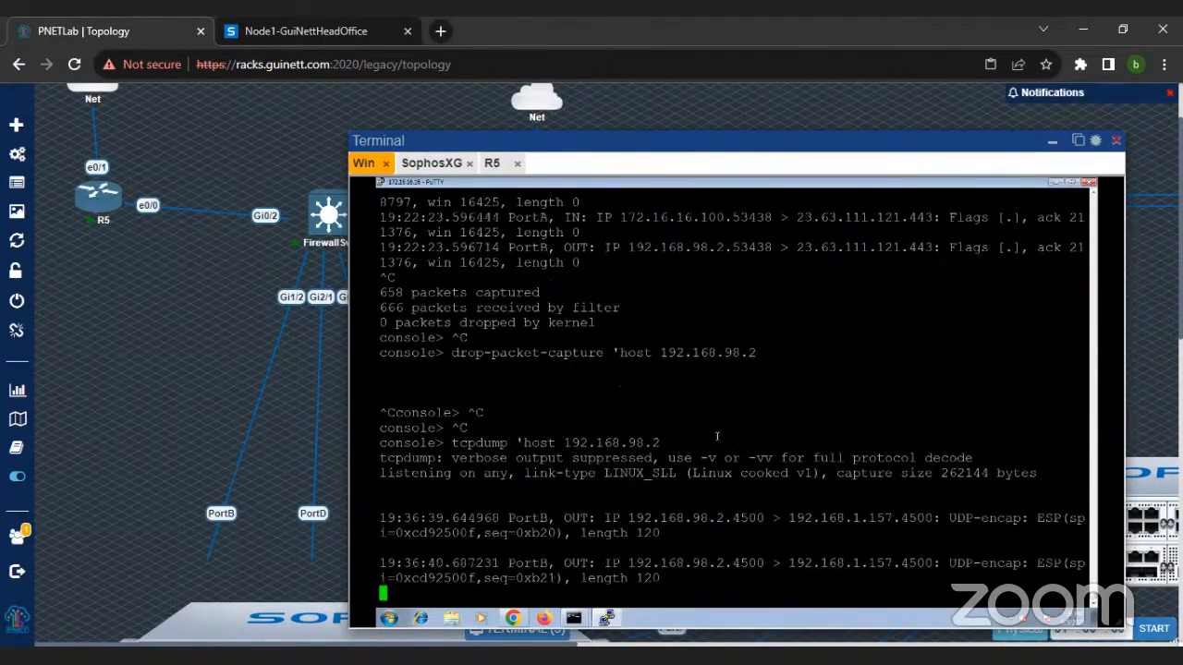
Step: Stop the capture, rerun it as "tcpdump 'host 192.168.98.2 and port 80" and return to the browser
{"action": "left_click_drag", "start_coordinate": [483, 431], "coordinate": [736, 565]}
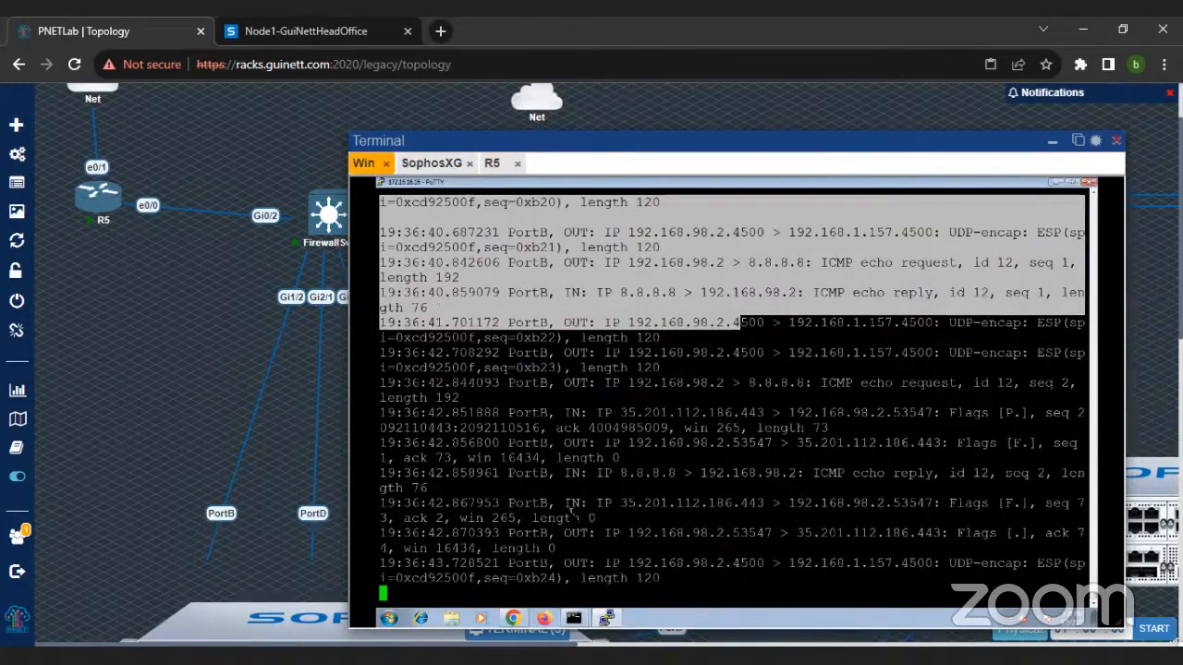
{"action": "key", "text": "ctrl+c"}
{"action": "key", "text": "Up"}
{"action": "type", "text": "and "}
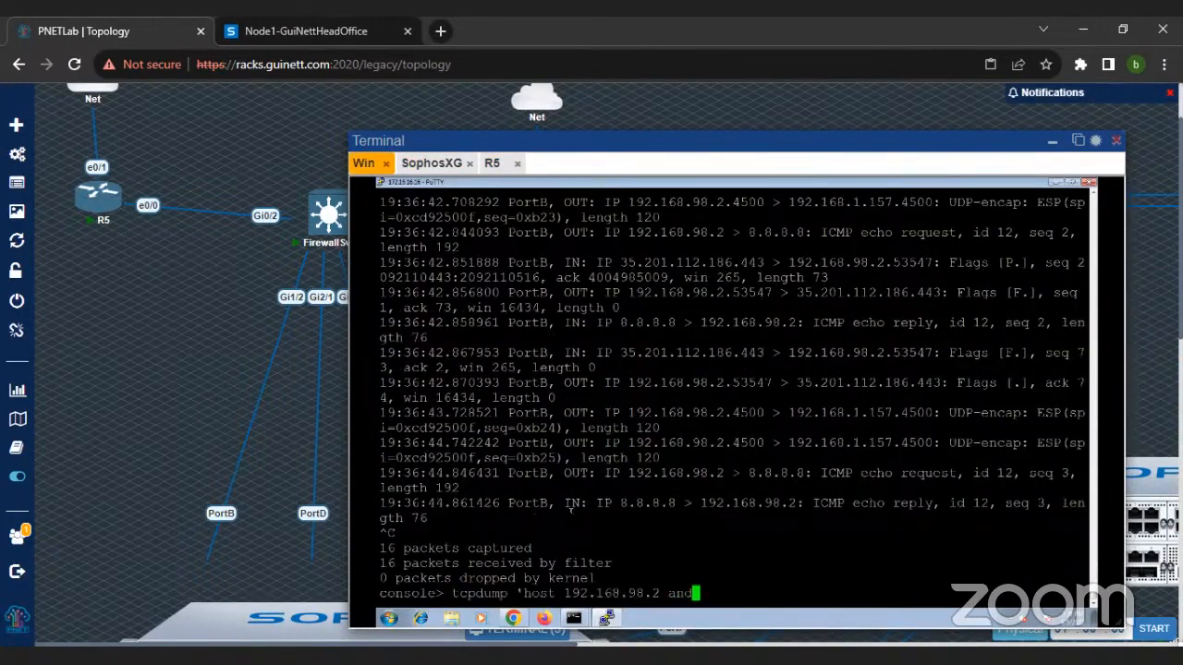
{"action": "type", "text": "port 80"}
{"action": "key", "text": "Return"}
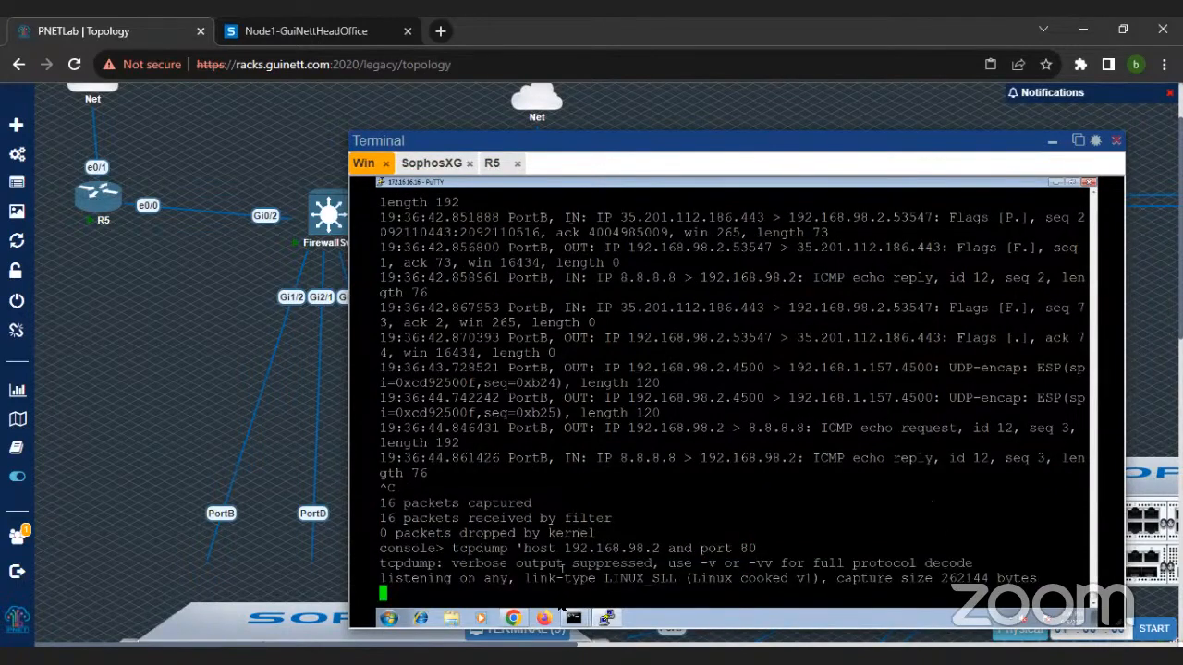
{"action": "left_click", "coordinate": [547, 619]}
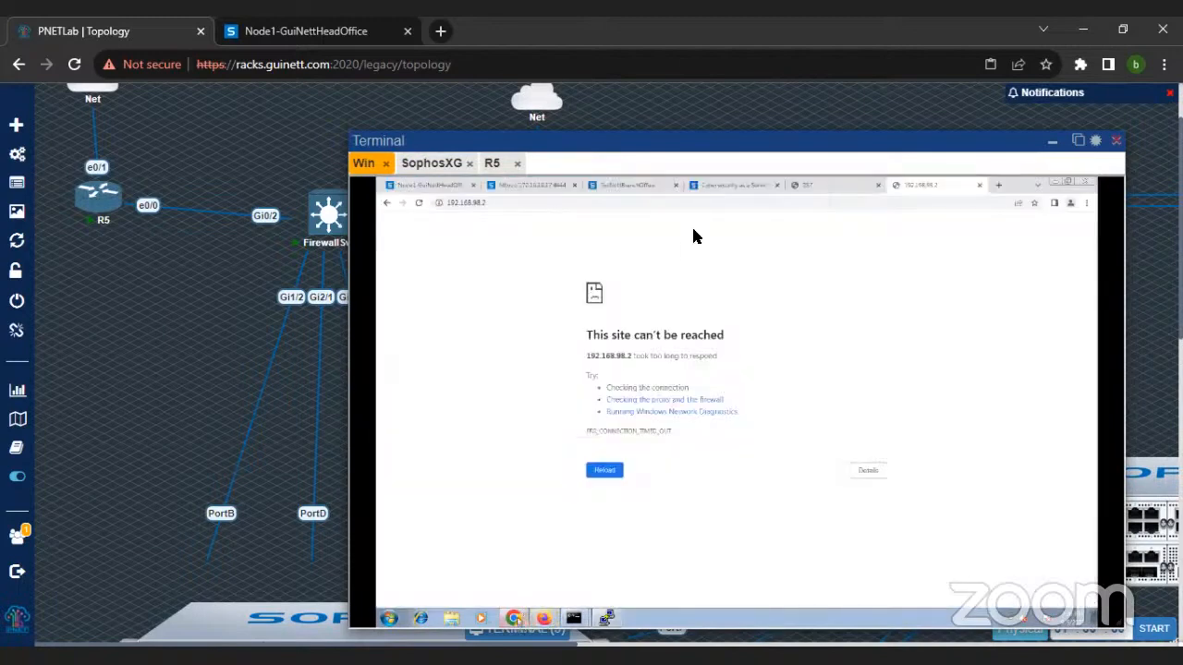
Step: Reload the 192.168.98.2 page and open the packet capture diagnostics on the head office firewall
{"action": "left_click", "coordinate": [421, 205]}
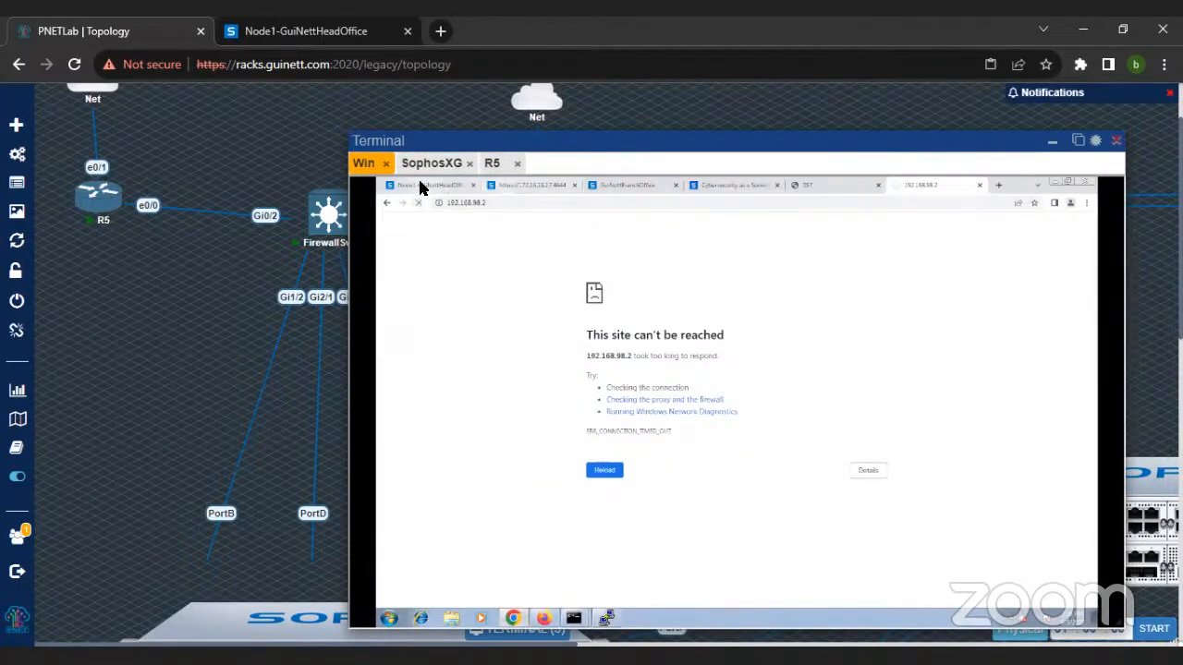
{"action": "left_click", "coordinate": [421, 188]}
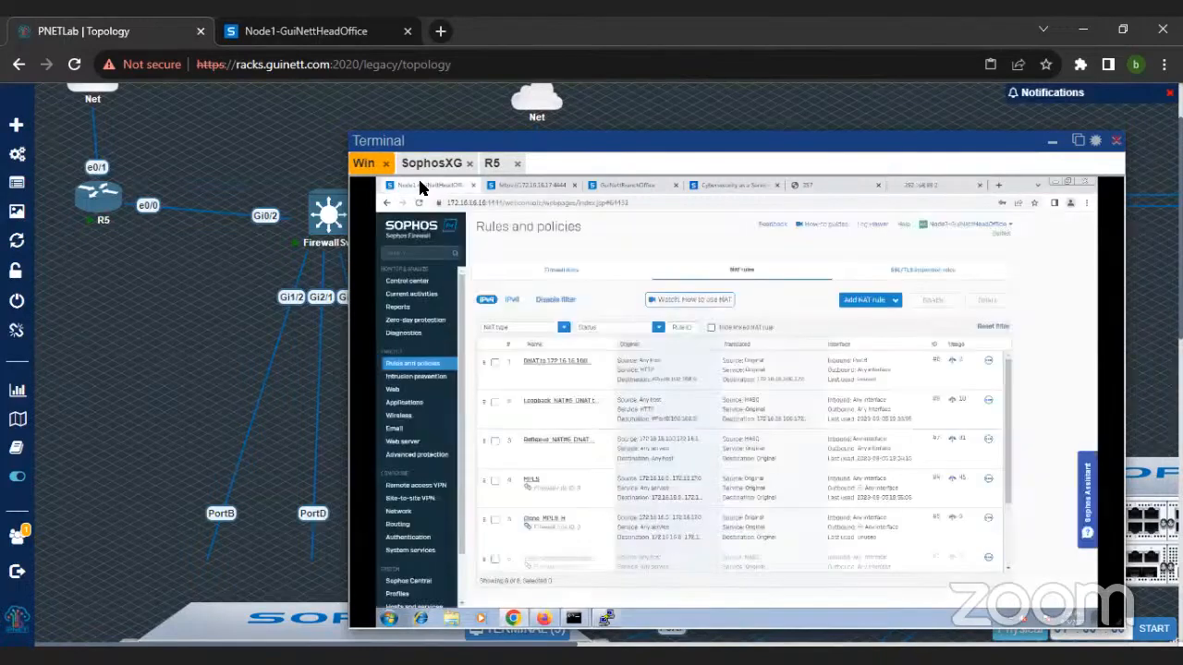
{"action": "left_click", "coordinate": [427, 335]}
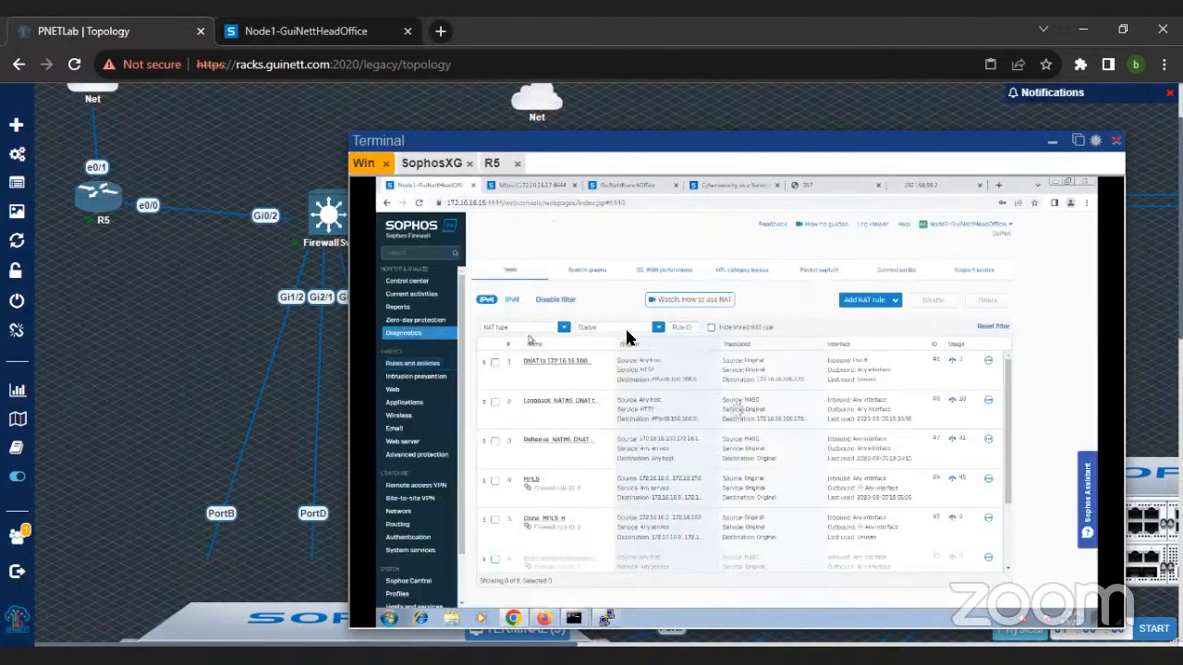
{"action": "left_click", "coordinate": [813, 272]}
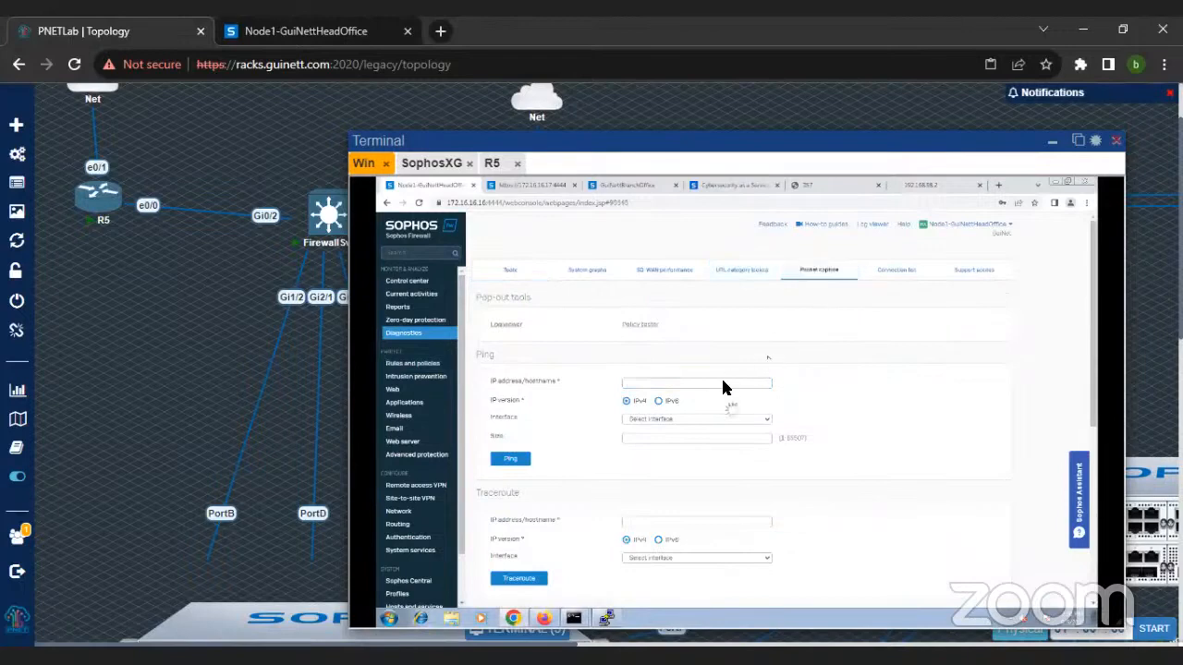
{"action": "scroll", "coordinate": [716, 388], "scroll_direction": "down", "scroll_amount": 4}
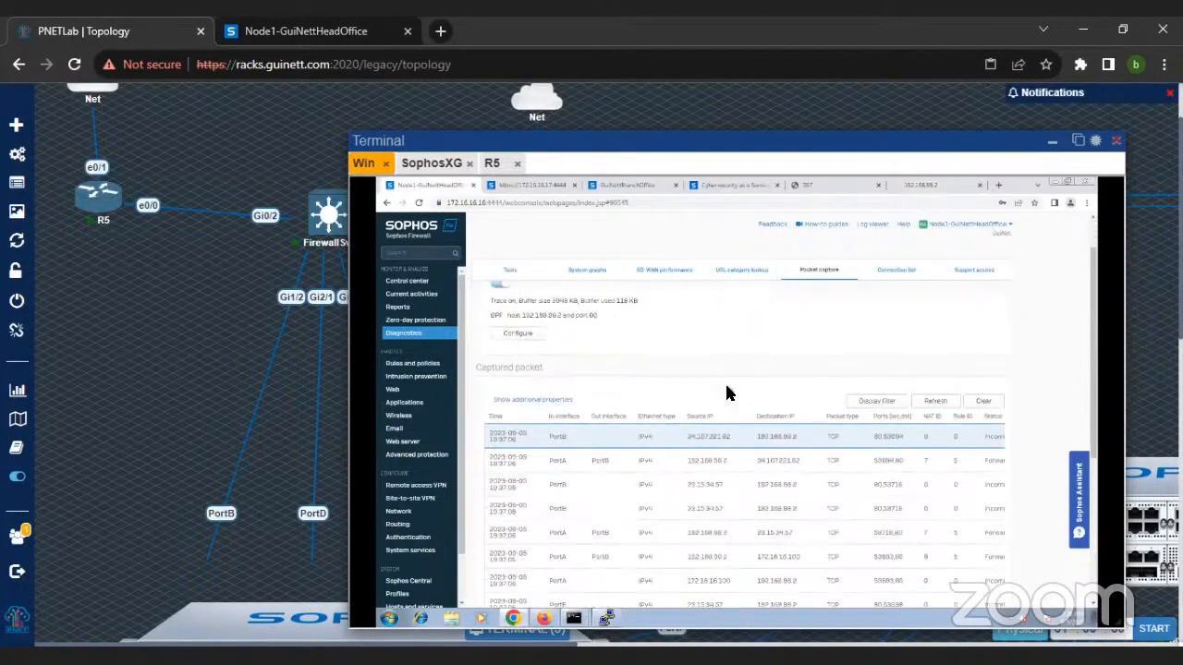
{"action": "scroll", "coordinate": [549, 364], "scroll_direction": "up", "scroll_amount": 1}
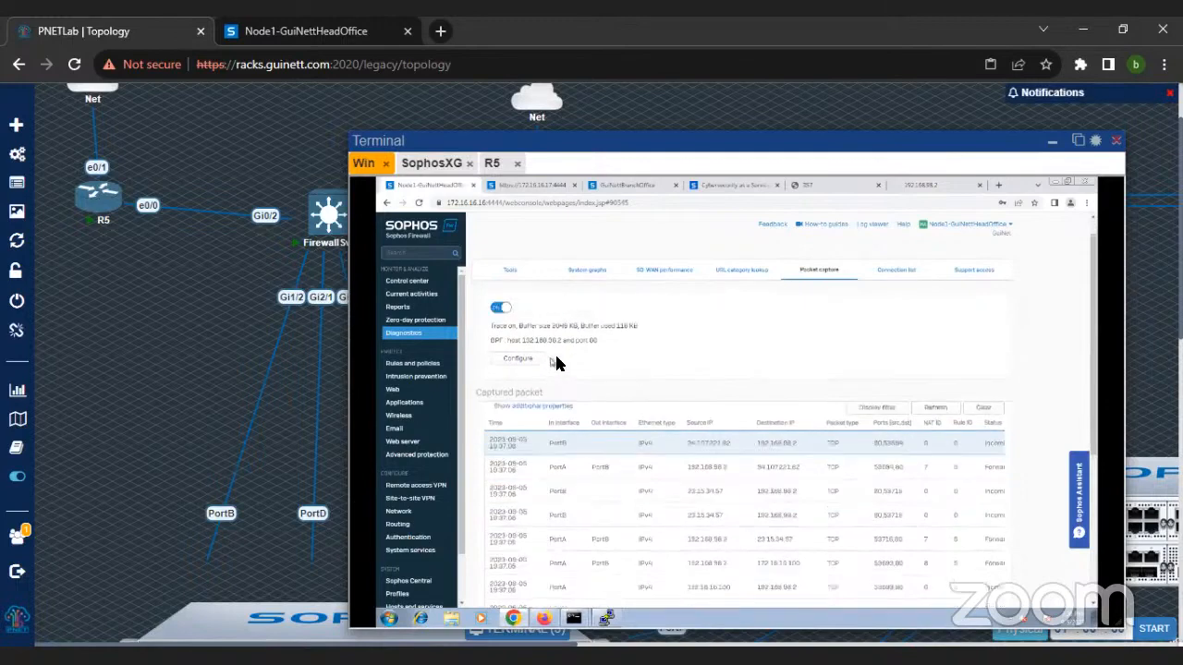
Step: Shorten the packet capture filter's BPF string to "host 192.168.98.2" and save it
{"action": "left_click", "coordinate": [518, 384]}
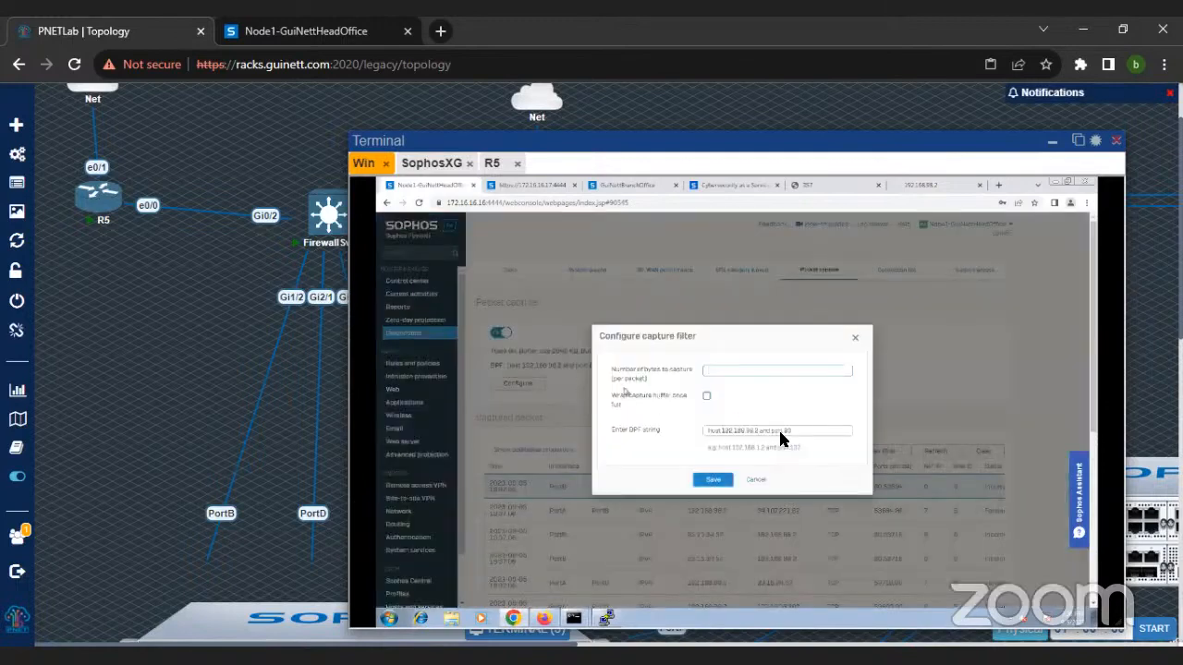
{"action": "left_click", "coordinate": [803, 434]}
{"action": "key", "text": "BackSpace"}
{"action": "key", "text": "BackSpace"}
{"action": "key", "text": "BackSpace"}
{"action": "key", "text": "BackSpace"}
{"action": "key", "text": "BackSpace"}
{"action": "key", "text": "BackSpace"}
{"action": "key", "text": "BackSpace"}
{"action": "key", "text": "BackSpace"}
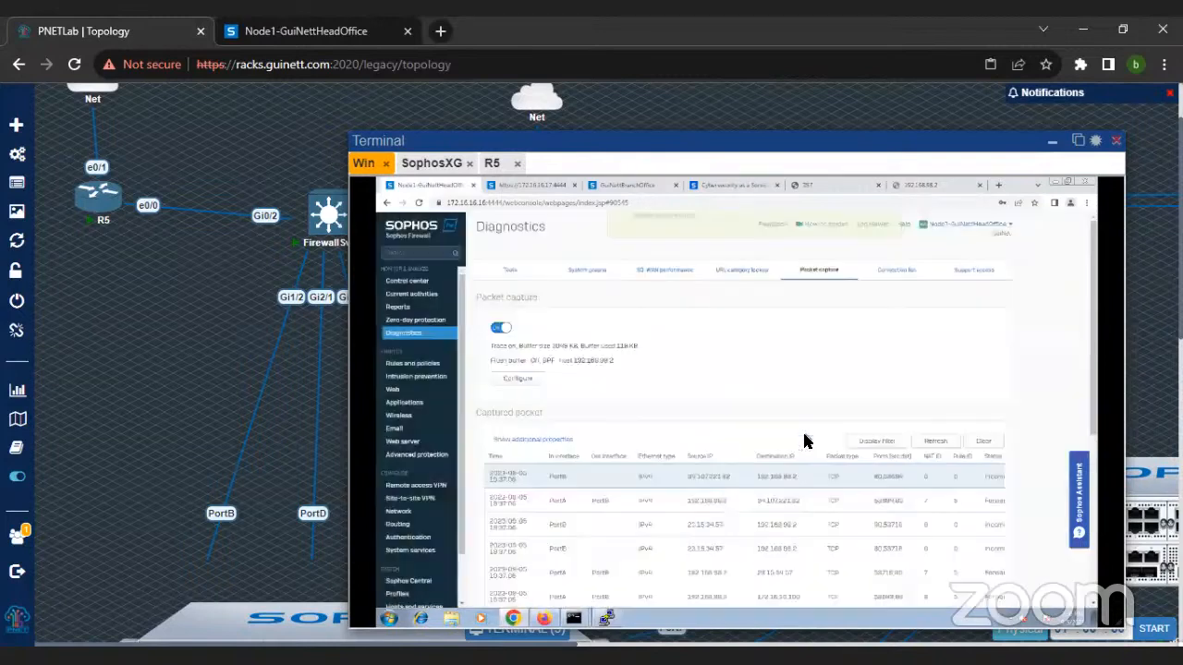
{"action": "key", "text": "Return"}
Step: Turn the packet capture off and on again, refresh the list and look through the captured packets
{"action": "left_click", "coordinate": [506, 329]}
{"action": "left_click", "coordinate": [937, 444]}
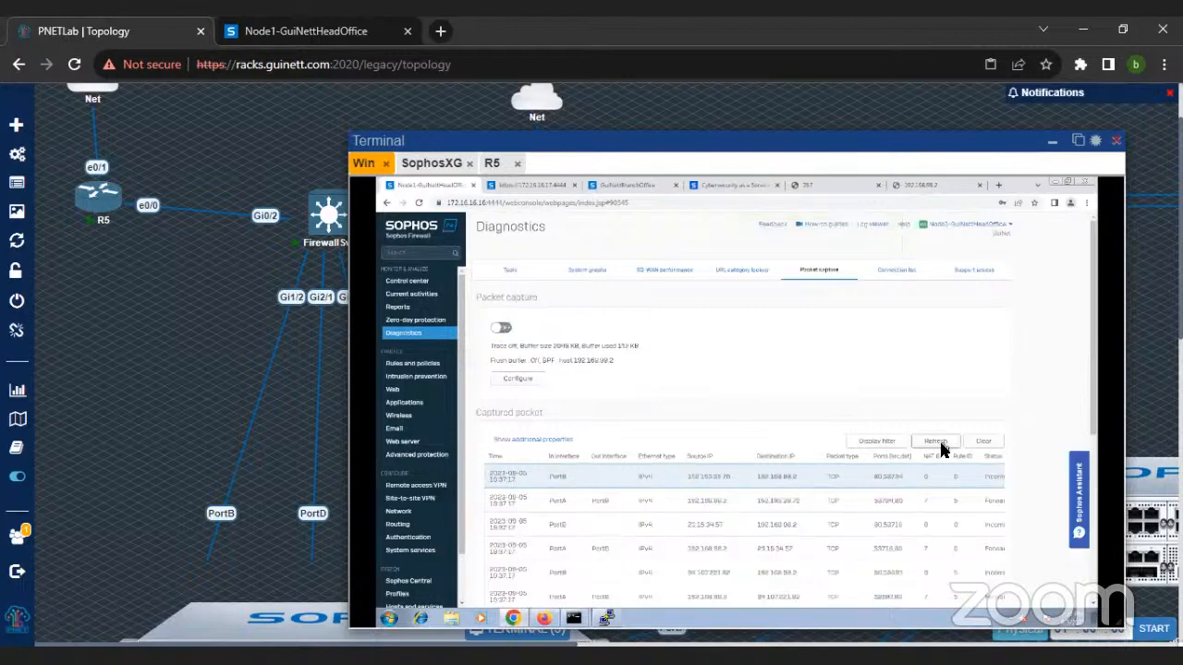
{"action": "left_click", "coordinate": [500, 328]}
{"action": "left_click", "coordinate": [934, 443]}
{"action": "scroll", "coordinate": [935, 447], "scroll_direction": "down", "scroll_amount": 2}
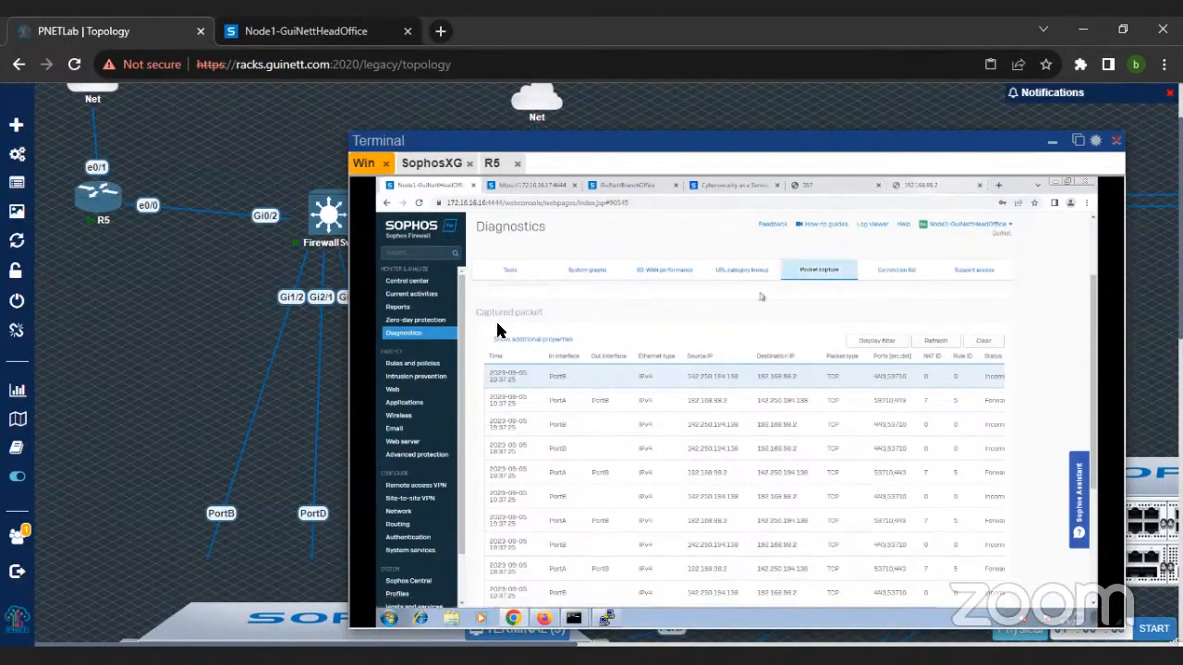
Step: Check the firewall's interface addresses, then switch to the R5 console and highlight the forwarded address and port in the NAT command
{"action": "left_click", "coordinate": [401, 512]}
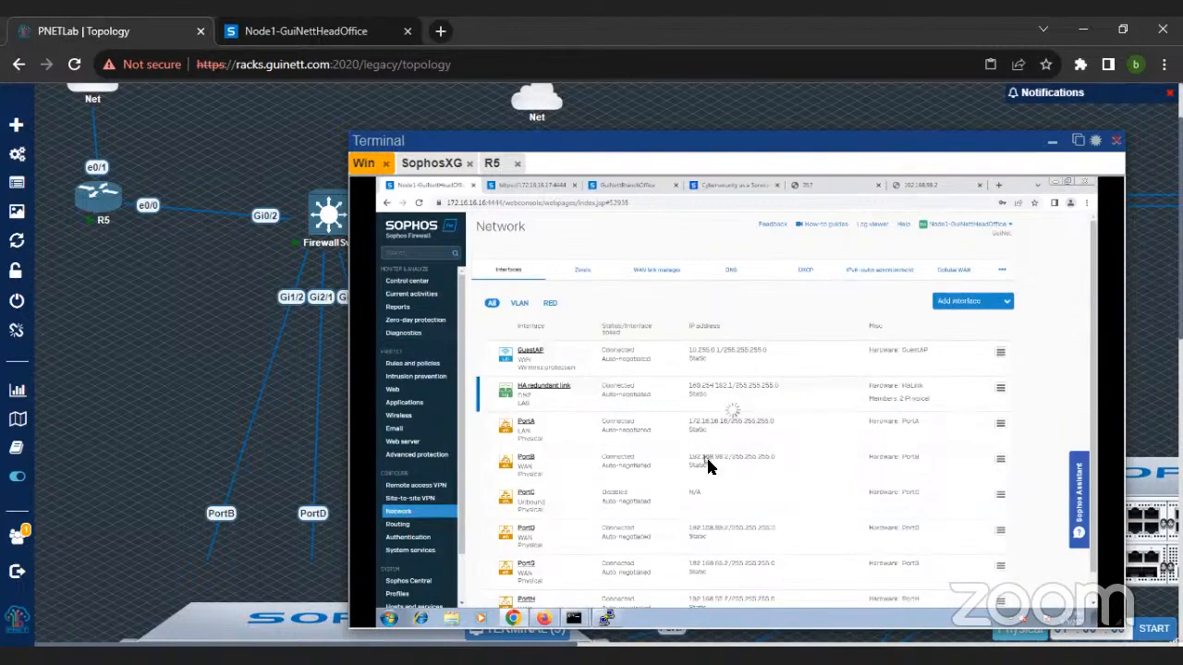
{"action": "left_click", "coordinate": [460, 165]}
{"action": "left_click", "coordinate": [490, 162]}
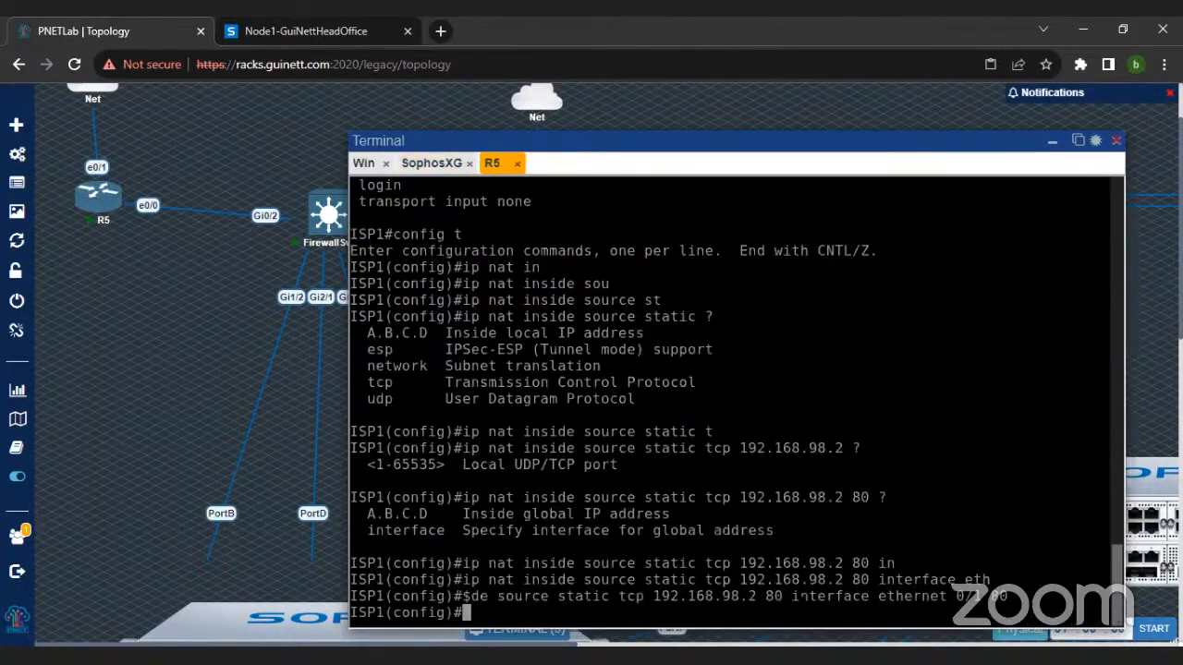
{"action": "left_click_drag", "start_coordinate": [669, 595], "coordinate": [781, 595]}
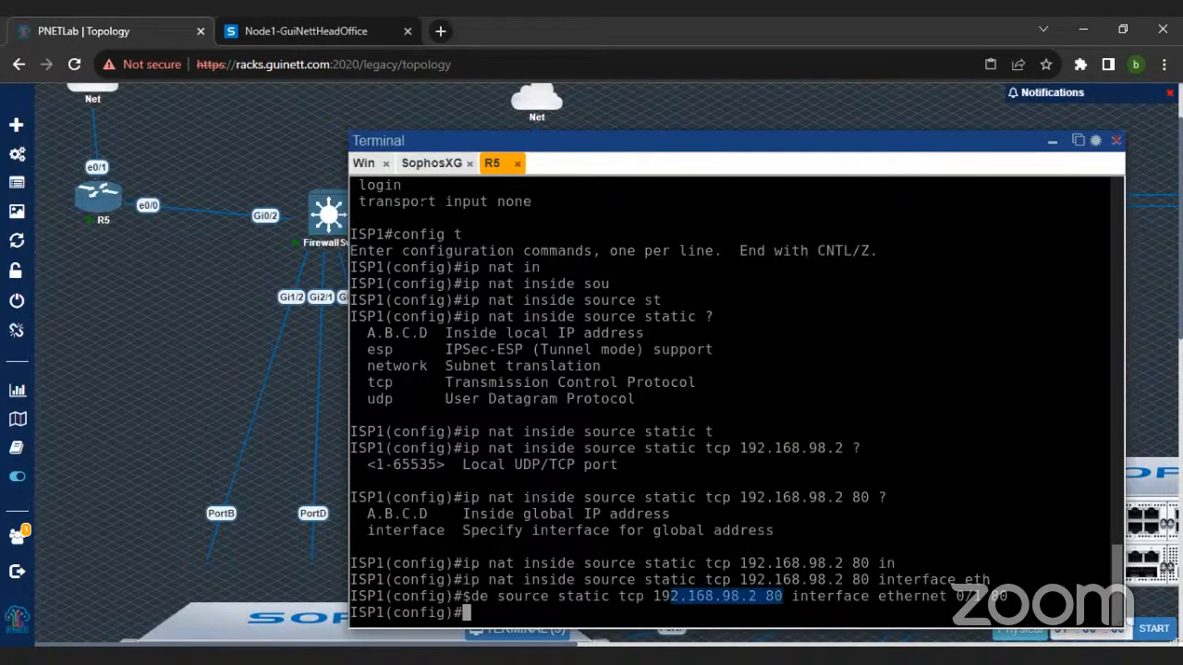
Step: Leave configuration mode on R5 and try the command "show ip nat translations *"
{"action": "type", "text": "exit"}
{"action": "key", "text": "Return"}
{"action": "type", "text": "show ip nat tt"}
{"action": "key", "text": "Tab"}
{"action": "key", "text": "BackSpace"}
{"action": "type", "text": "r"}
{"action": "key", "text": "Tab"}
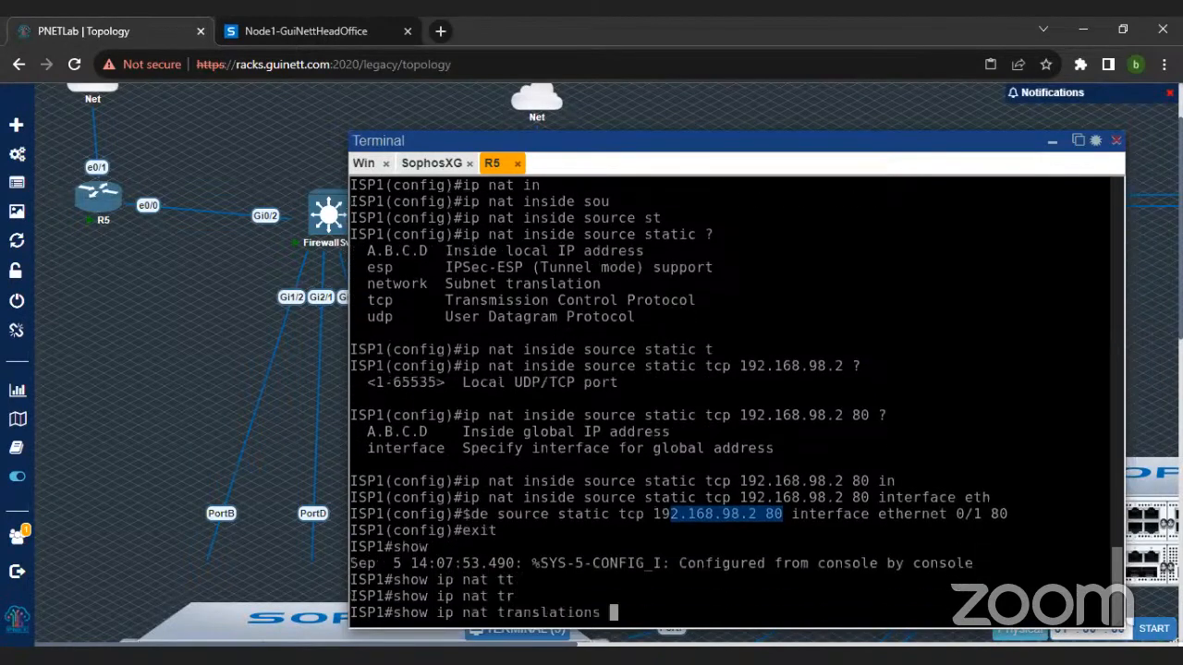
{"action": "type", "text": "*"}
{"action": "key", "text": "Return"}
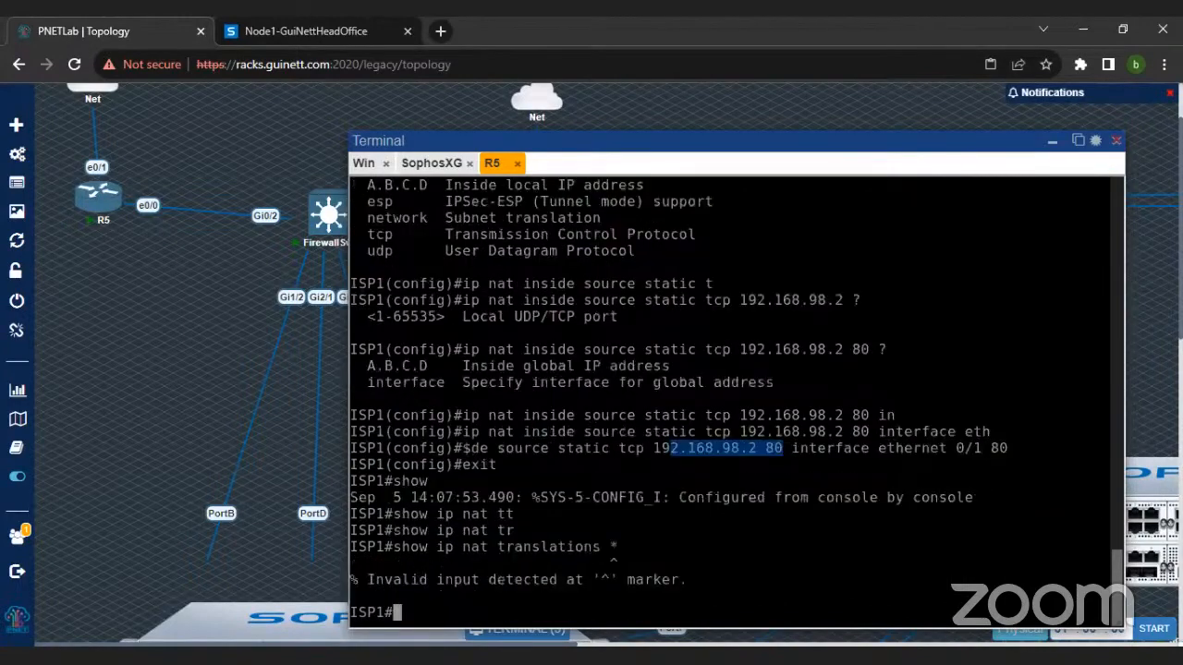
Step: Rerun the command as "show ip nat translations" without the asterisk and page through the translation table
{"action": "key", "text": "Up"}
{"action": "key", "text": "BackSpace"}
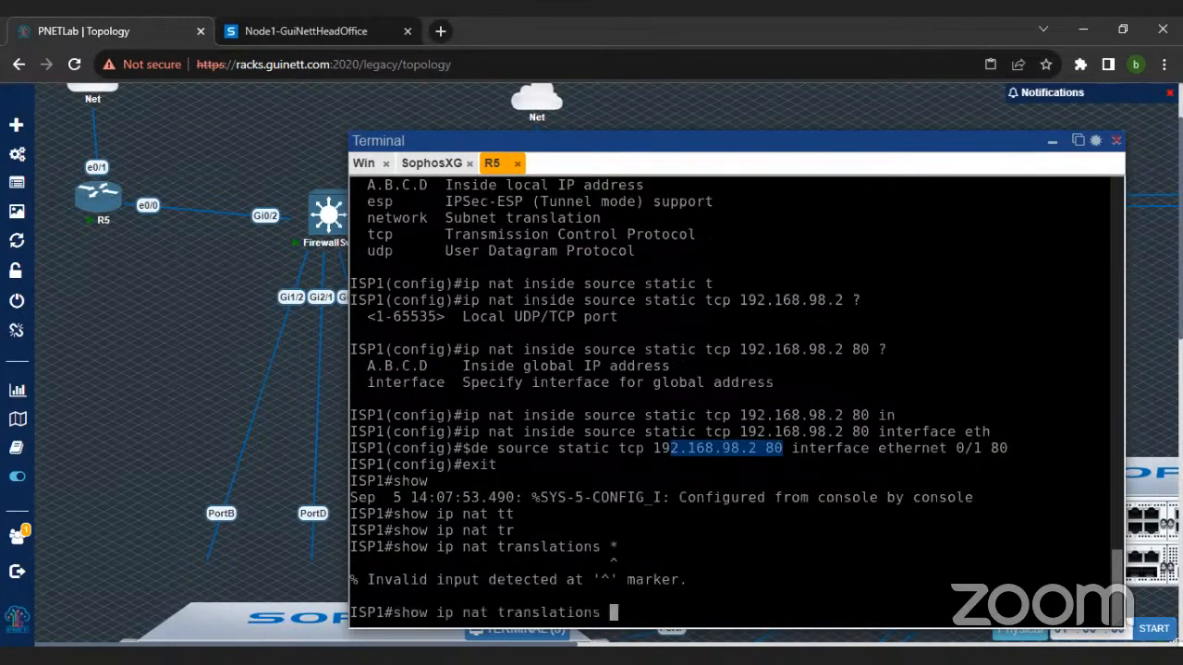
{"action": "key", "text": "Tab"}
{"action": "key", "text": "Tab"}
{"action": "key", "text": "Tab"}
{"action": "key", "text": "Tab"}
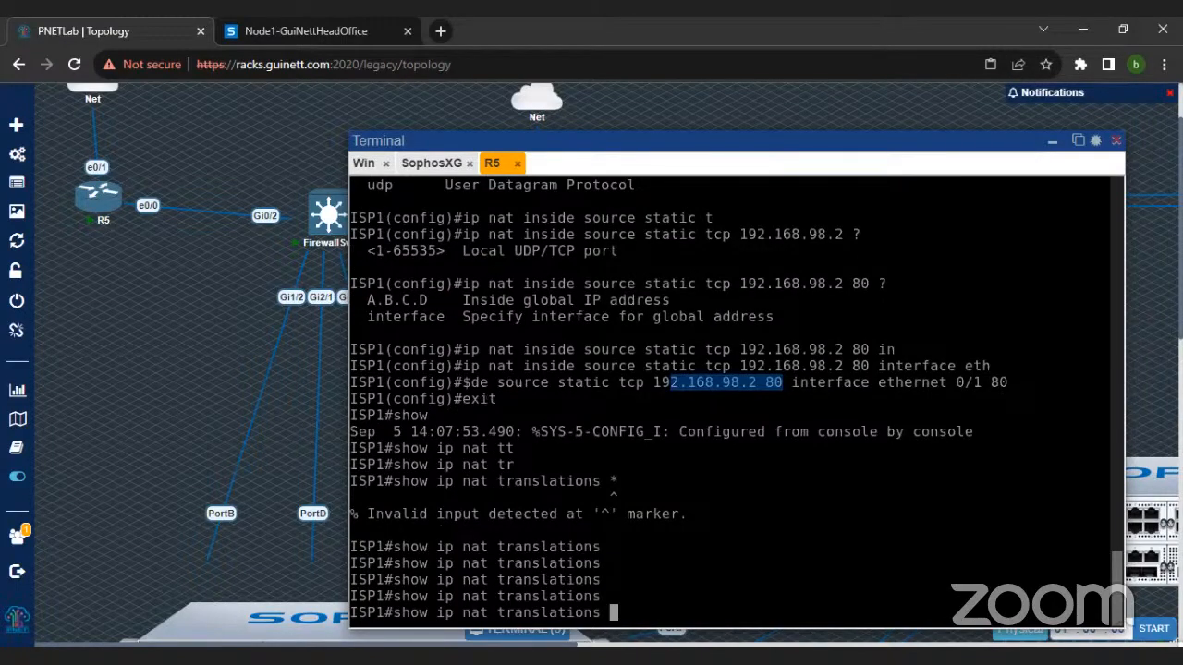
{"action": "key", "text": "Return"}
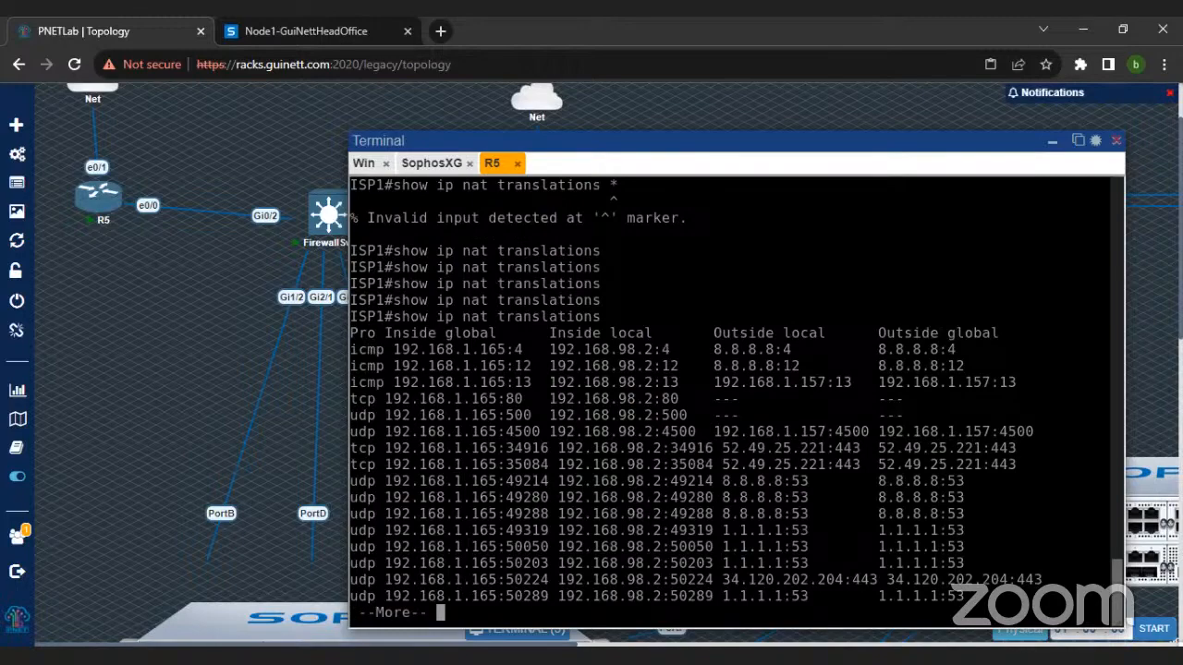
{"action": "key", "text": "space"}
{"action": "key", "text": "space"}
{"action": "key", "text": "space"}
{"action": "key", "text": "space"}
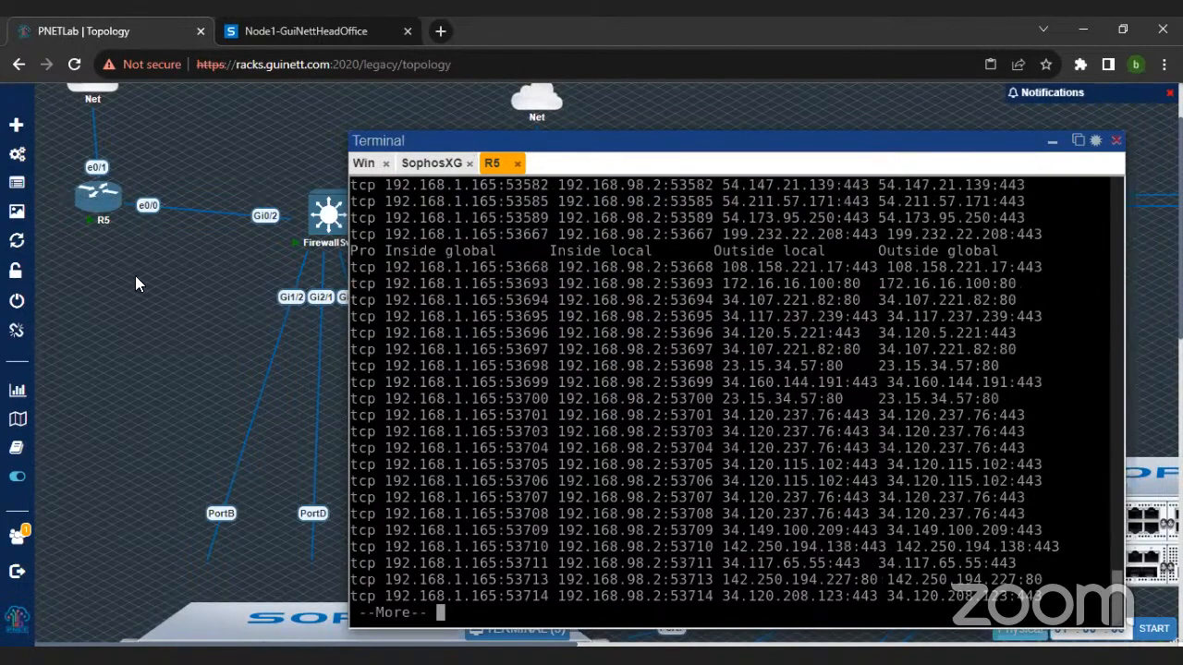
Step: Open the console of the Windows machine behind the other SophosXG firewall and log in with the account password
{"action": "key", "text": "ctrl+minus"}
{"action": "key", "text": "ctrl+minus"}
{"action": "key", "text": "ctrl+minus"}
{"action": "key", "text": "ctrl+minus"}
{"action": "key", "text": "ctrl+minus"}
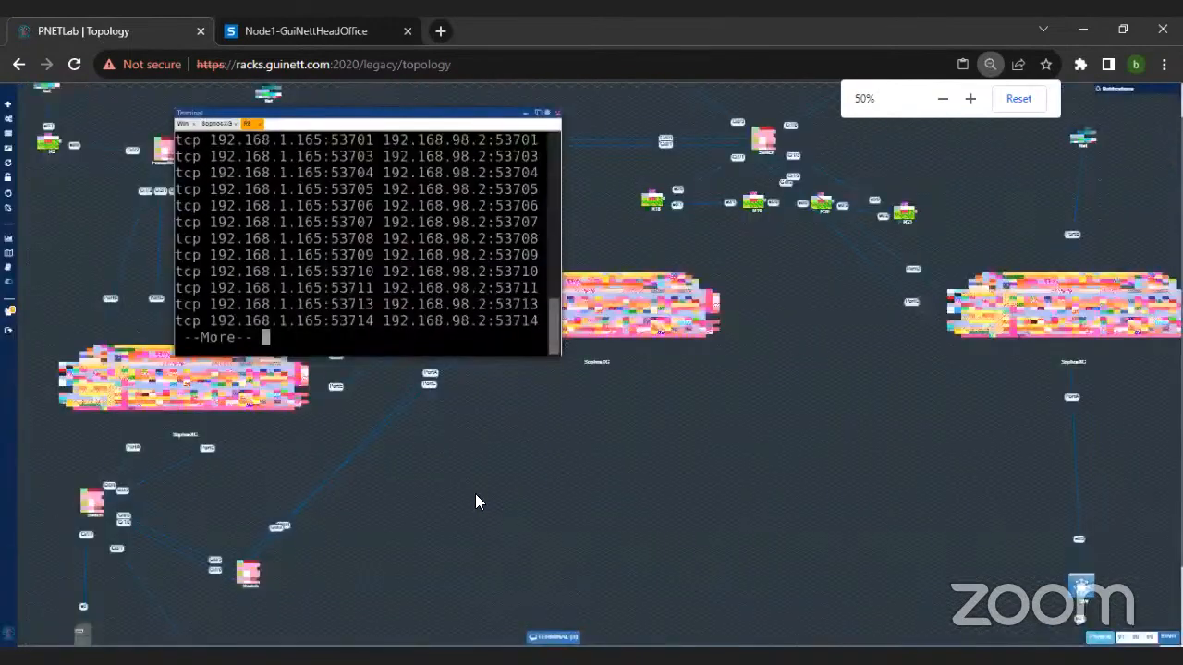
{"action": "scroll", "coordinate": [834, 443], "scroll_direction": "down", "scroll_amount": 2}
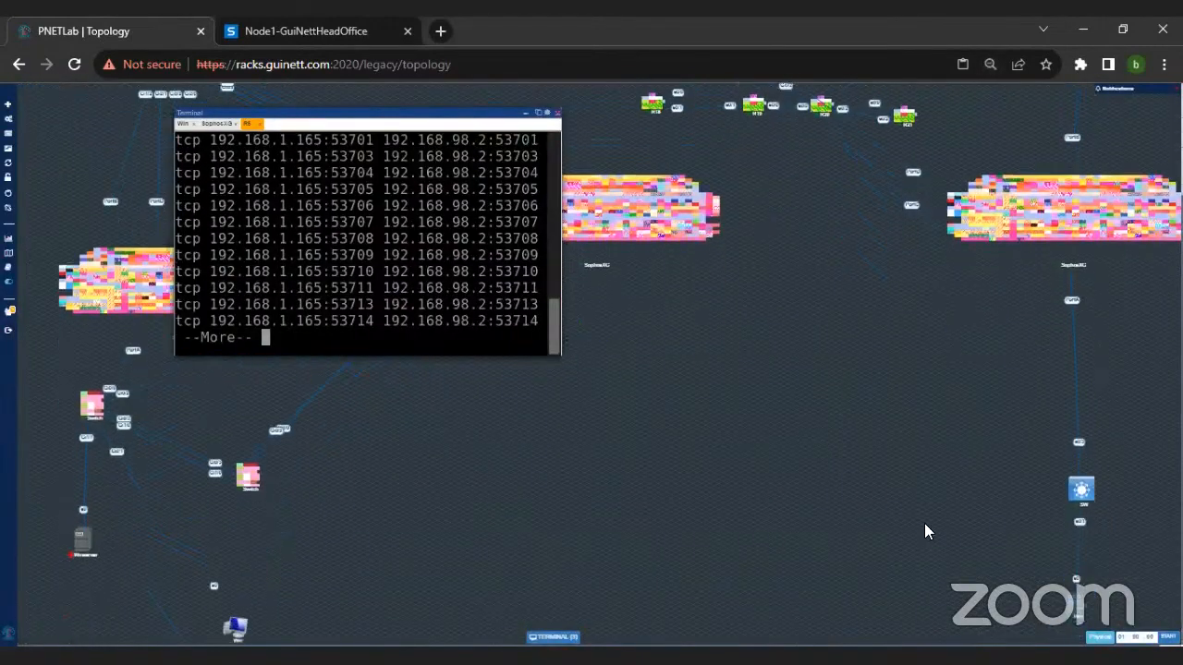
{"action": "left_click", "coordinate": [1078, 612]}
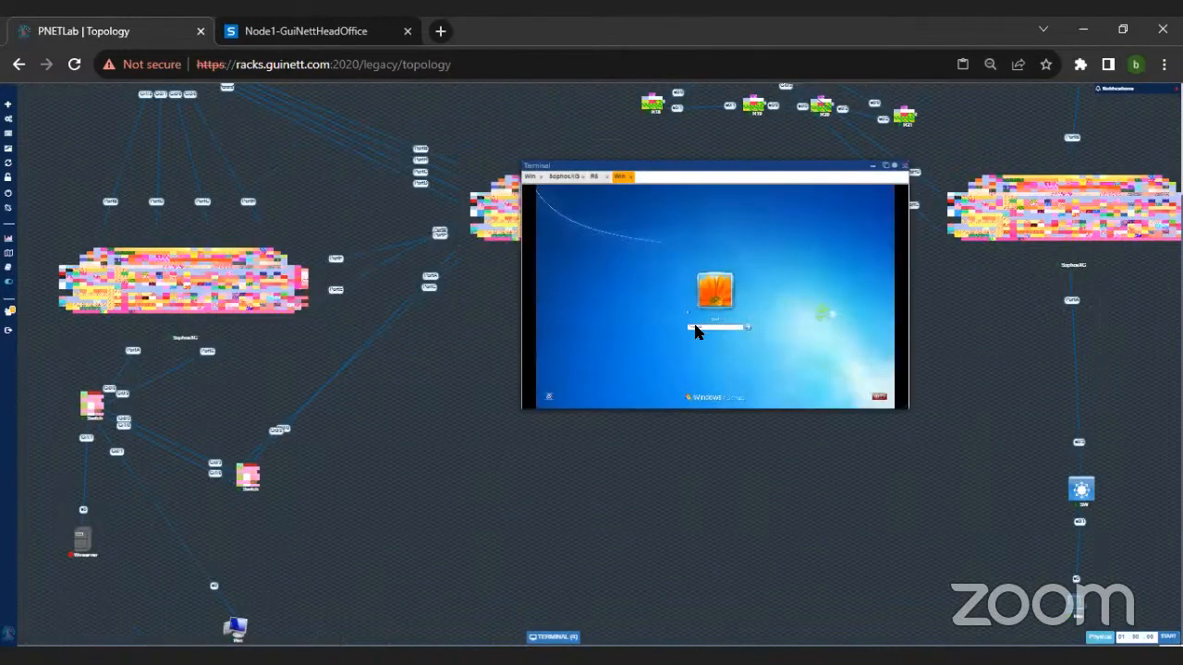
{"action": "key", "text": "Return"}
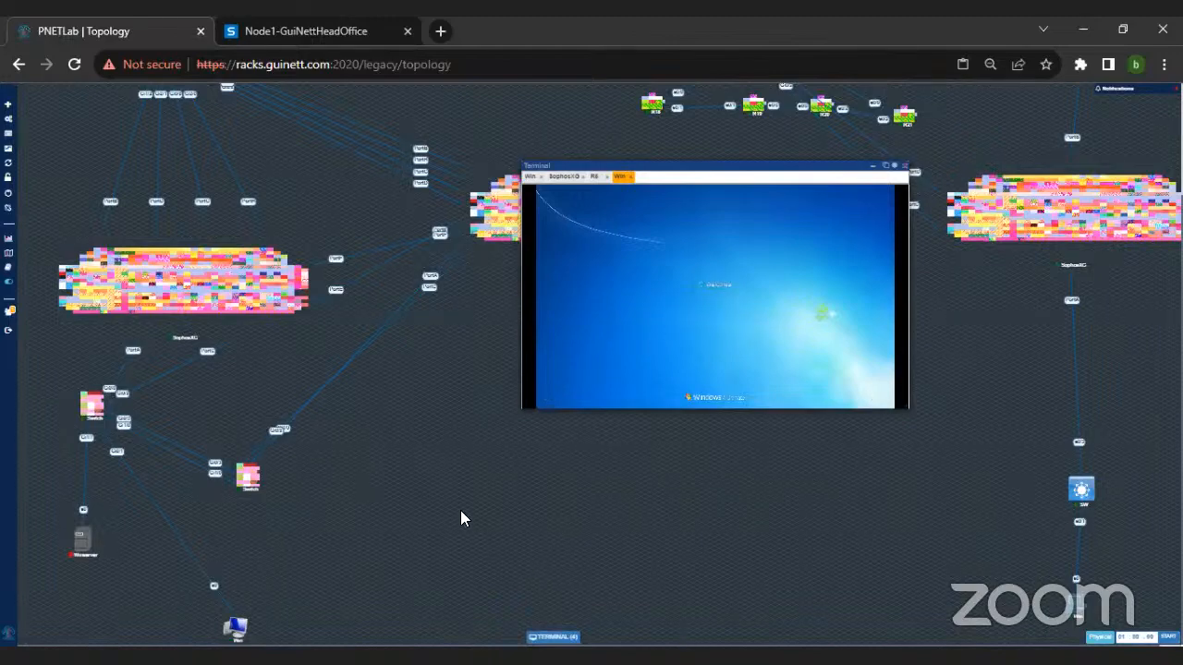
Step: Look at the head office Windows machine in the topology, return to the newly logged-in Windows desktop and launch Chrome
{"action": "key", "text": "ctrl+plus"}
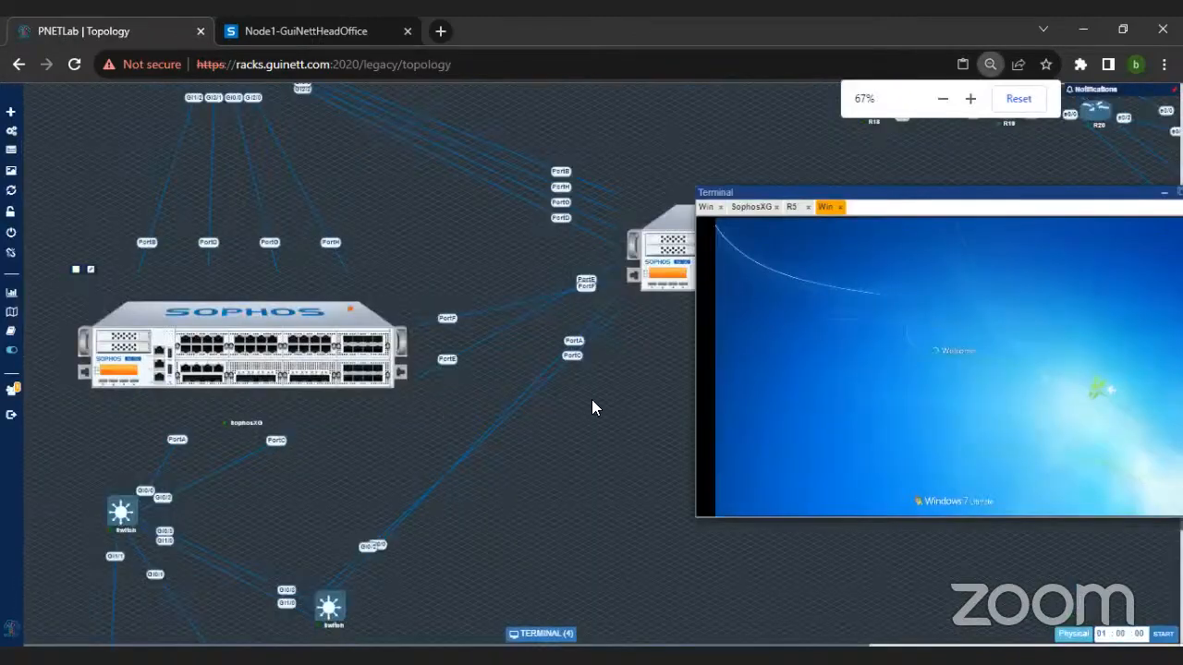
{"action": "scroll", "coordinate": [582, 471], "scroll_direction": "down", "scroll_amount": 2}
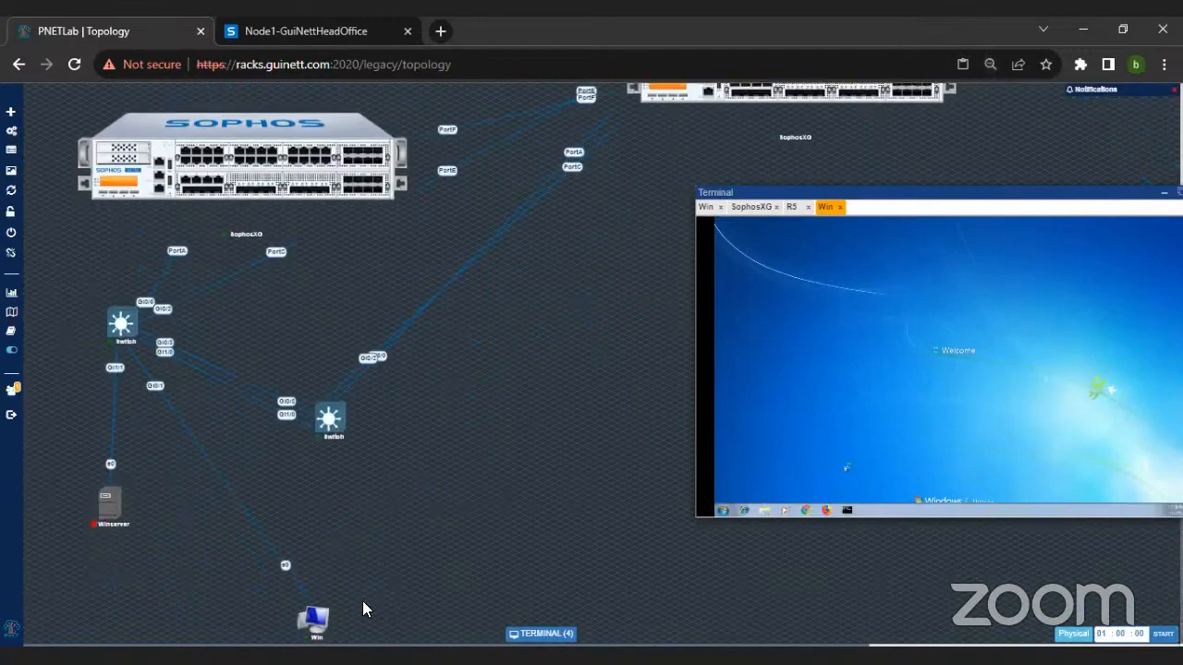
{"action": "left_click", "coordinate": [315, 624]}
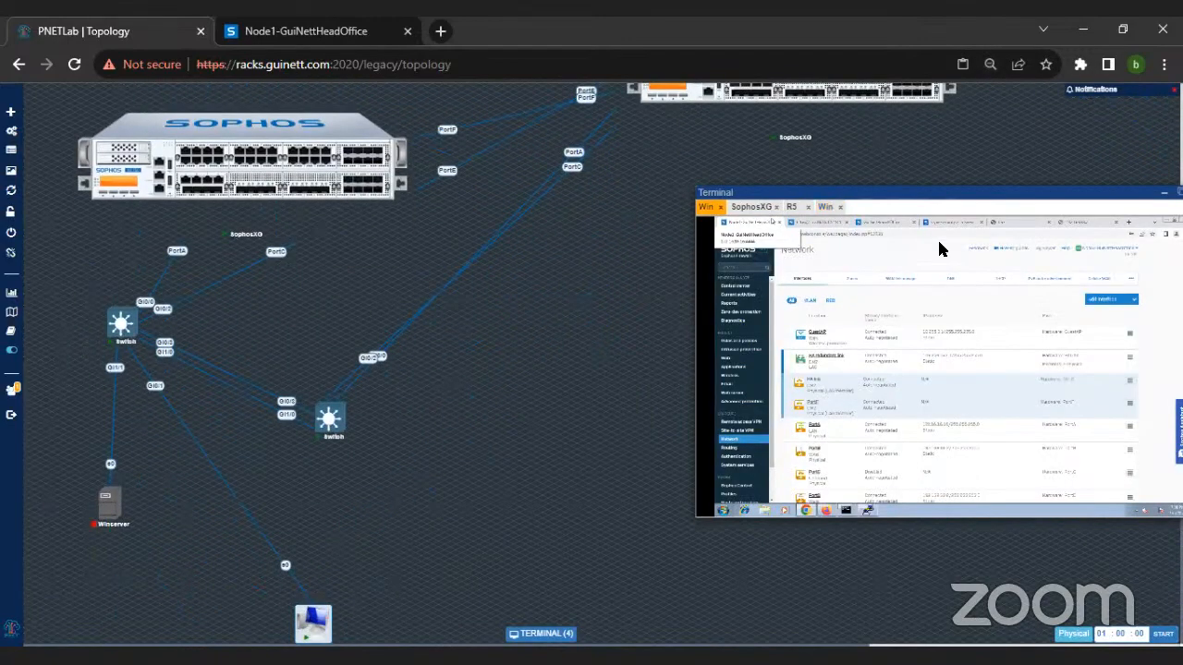
{"action": "left_click", "coordinate": [825, 207]}
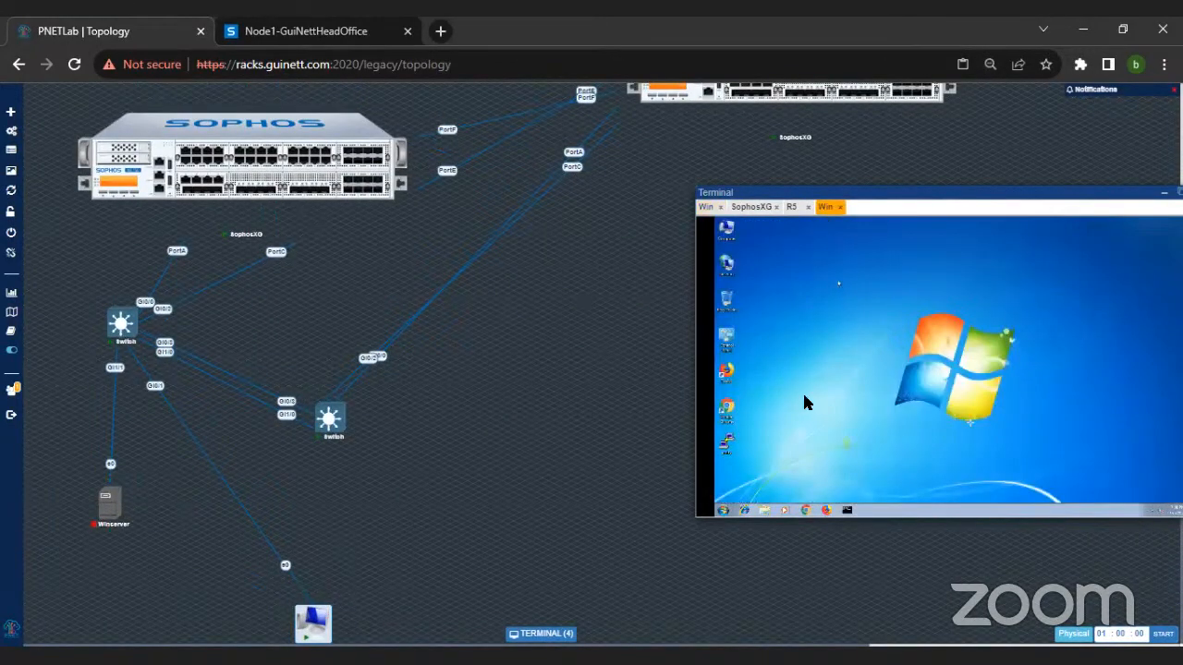
{"action": "left_click", "coordinate": [806, 510]}
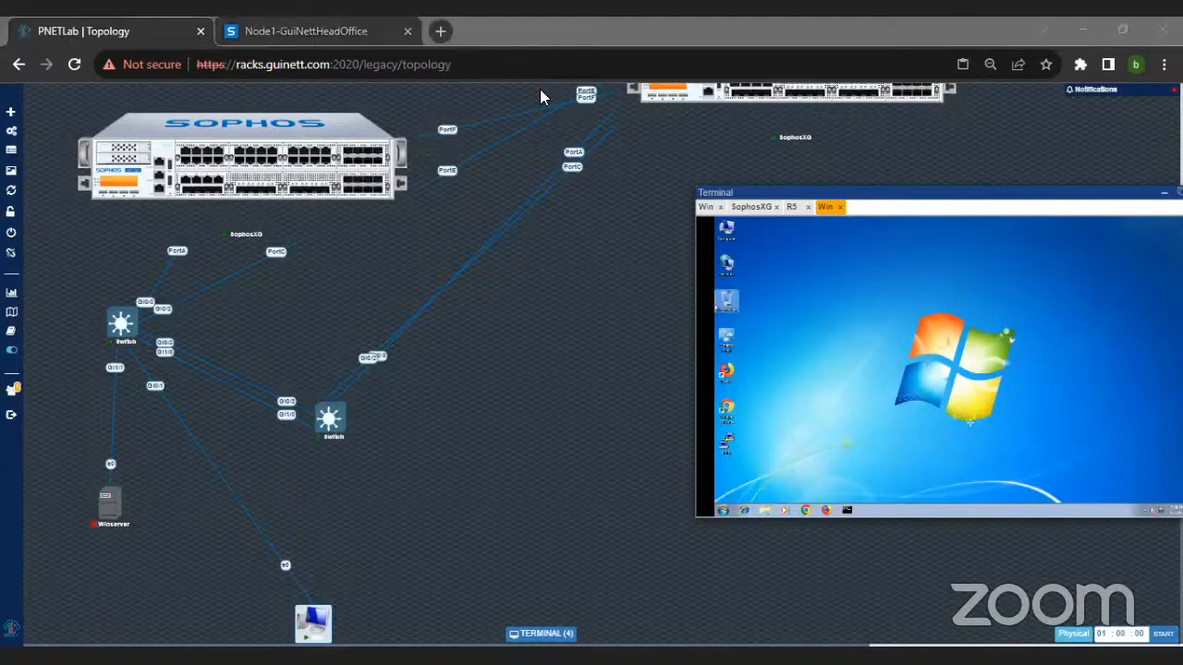
{"action": "left_click", "coordinate": [806, 510]}
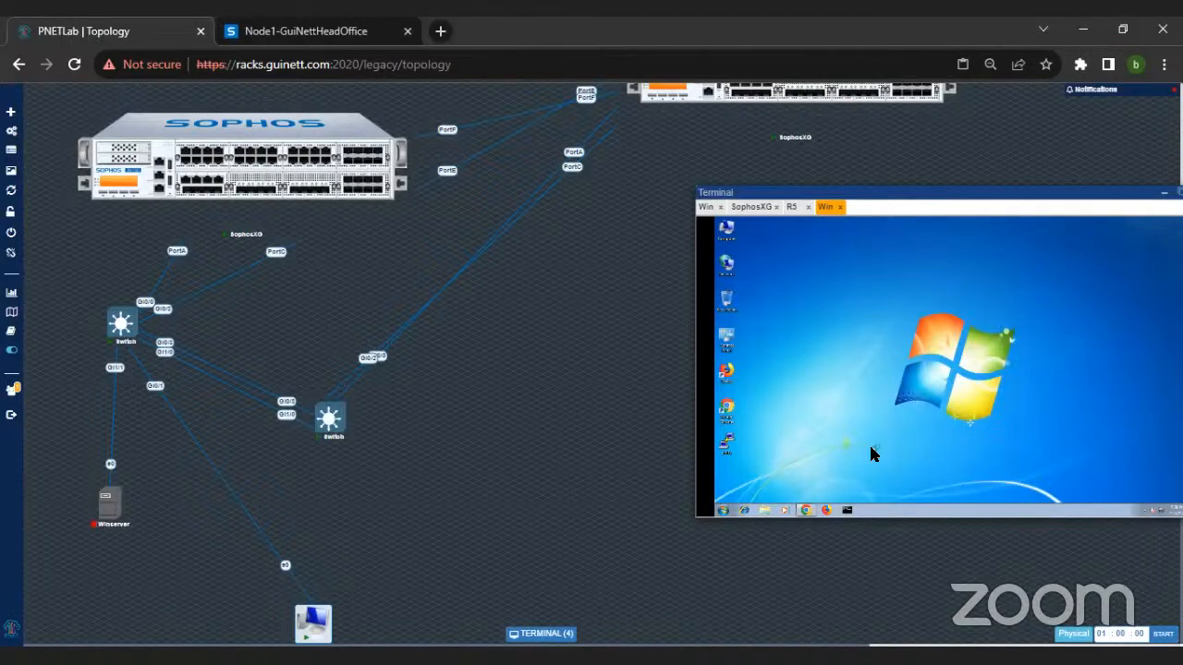
Step: Move the terminal window fully into view and close the SophosXG console session
{"action": "left_click_drag", "start_coordinate": [776, 190], "coordinate": [654, 159]}
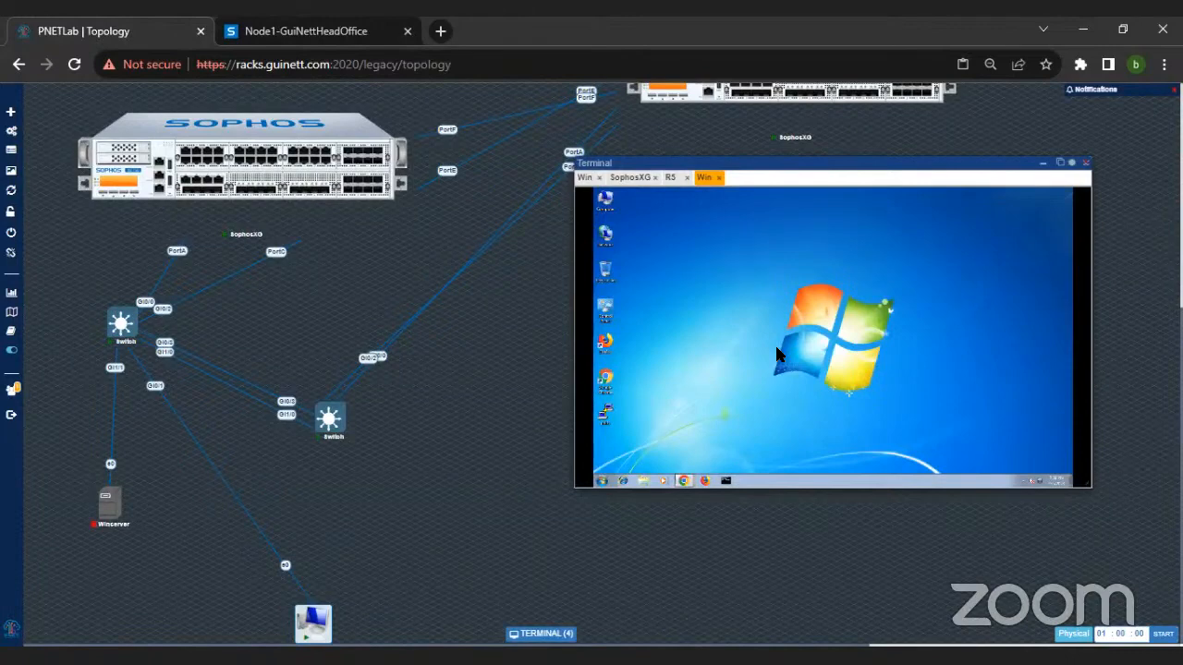
{"action": "left_click", "coordinate": [637, 182]}
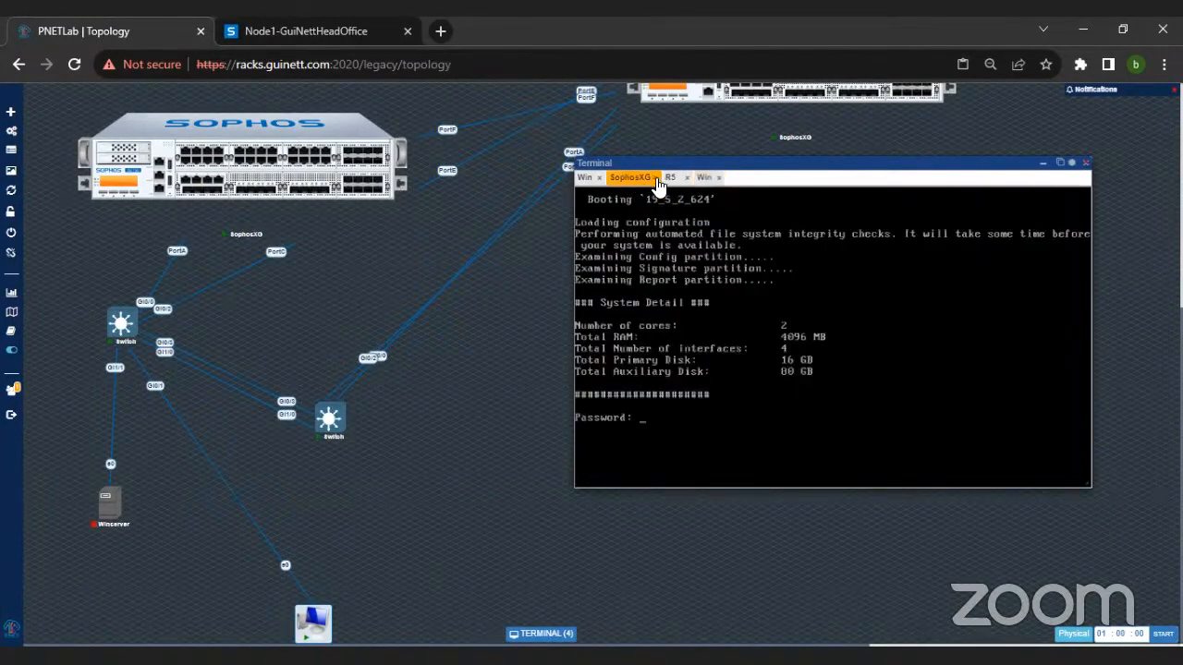
{"action": "left_click", "coordinate": [657, 178]}
{"action": "left_click", "coordinate": [654, 178]}
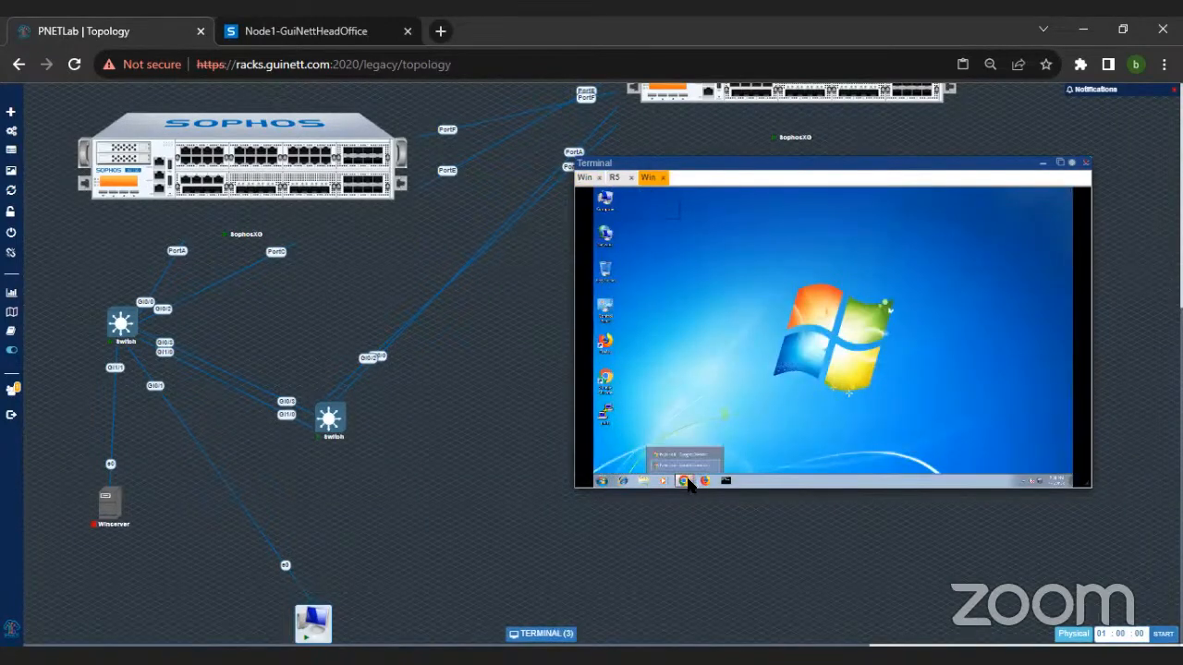
Step: Bring up the Chrome window on the Windows machine and load 192.168.98.2 to test access to the published web server
{"action": "left_click", "coordinate": [685, 464]}
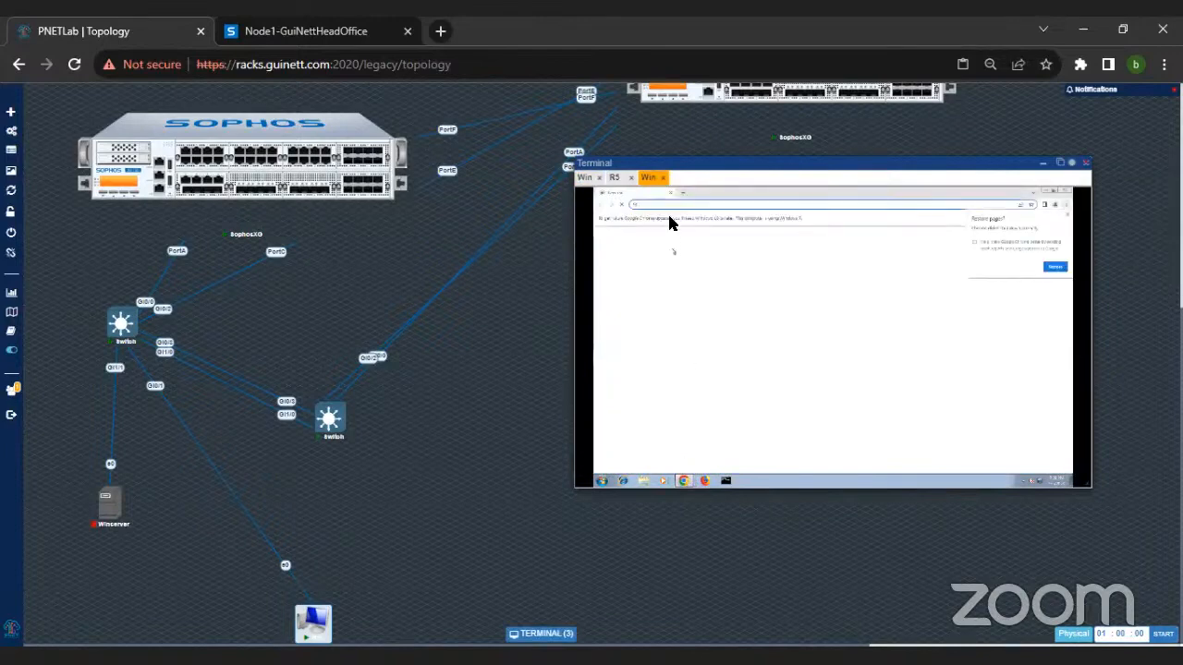
{"action": "left_click", "coordinate": [758, 209]}
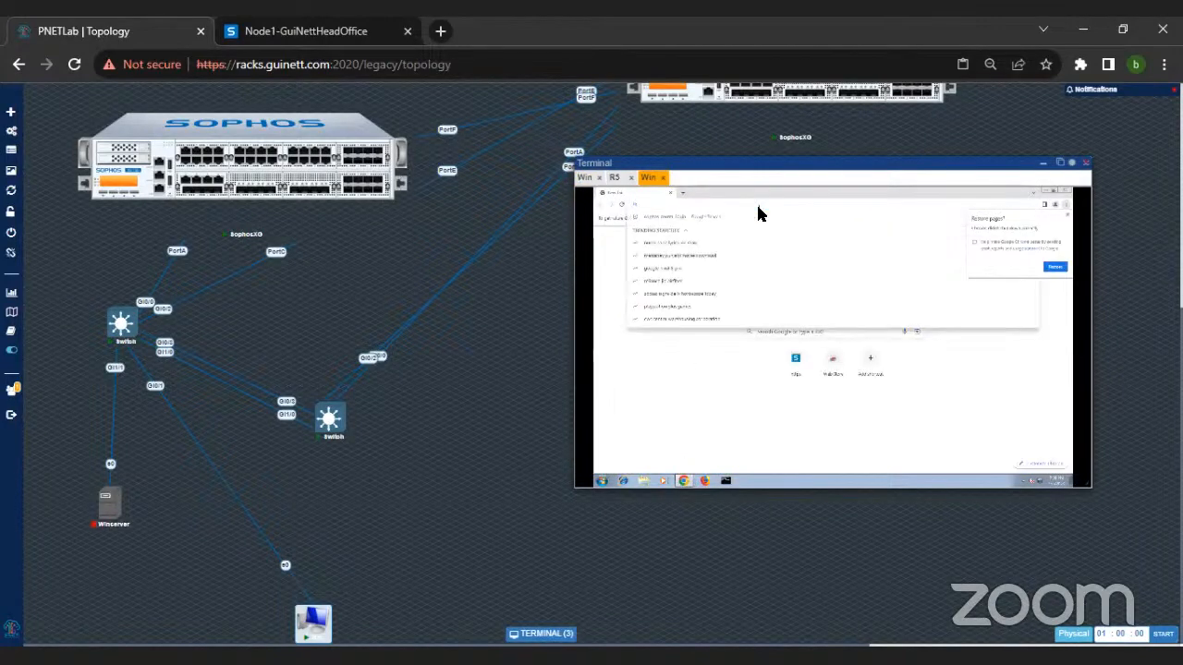
{"action": "type", "text": "192.168.50.1"}
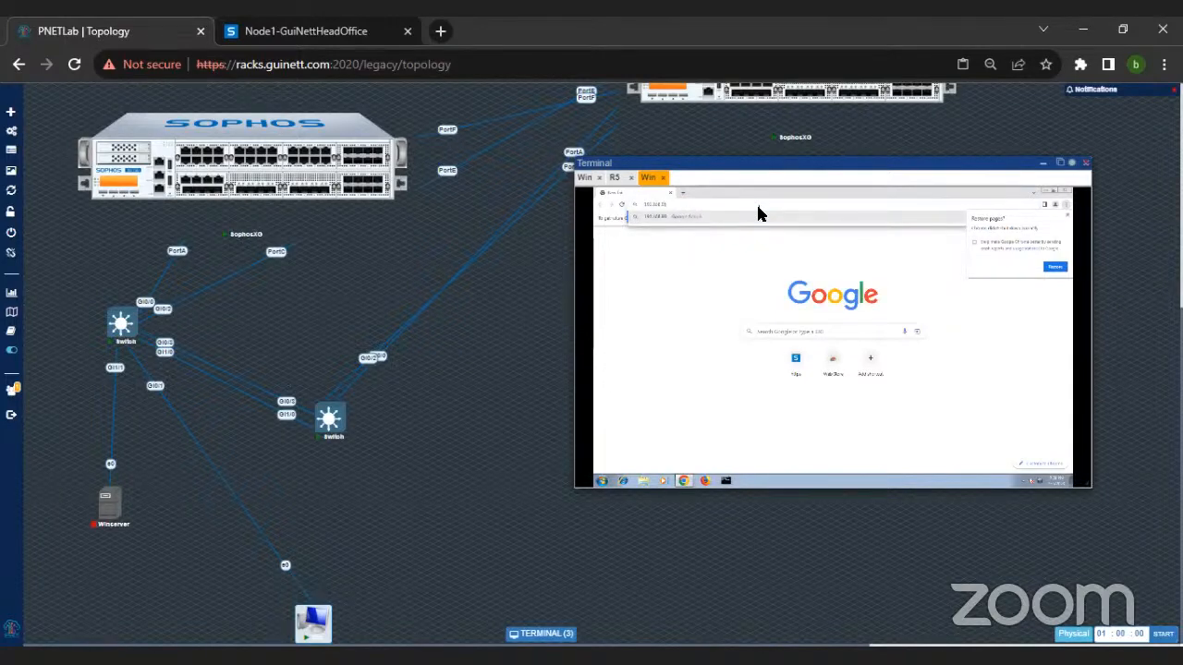
{"action": "key", "text": "Return"}
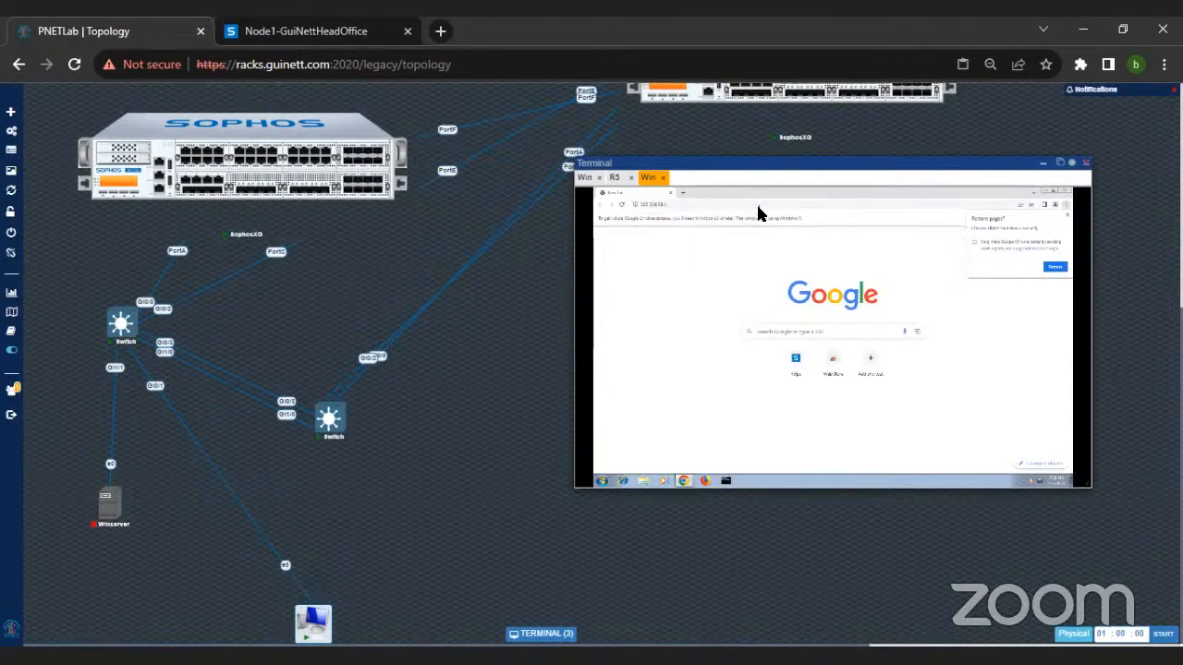
{"action": "left_click", "coordinate": [755, 202]}
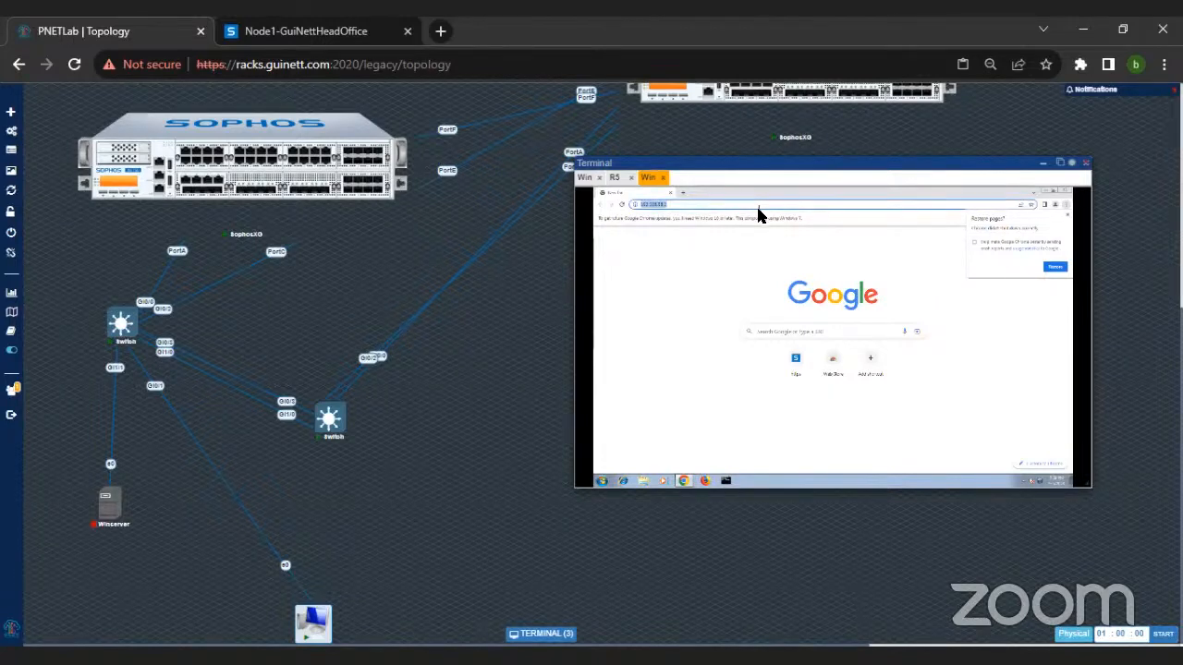
Step: Ping 8.8.8.8 from the Command Prompt, then enlarge the topology page and reposition the terminal window so the output is readable
{"action": "left_click", "coordinate": [727, 482]}
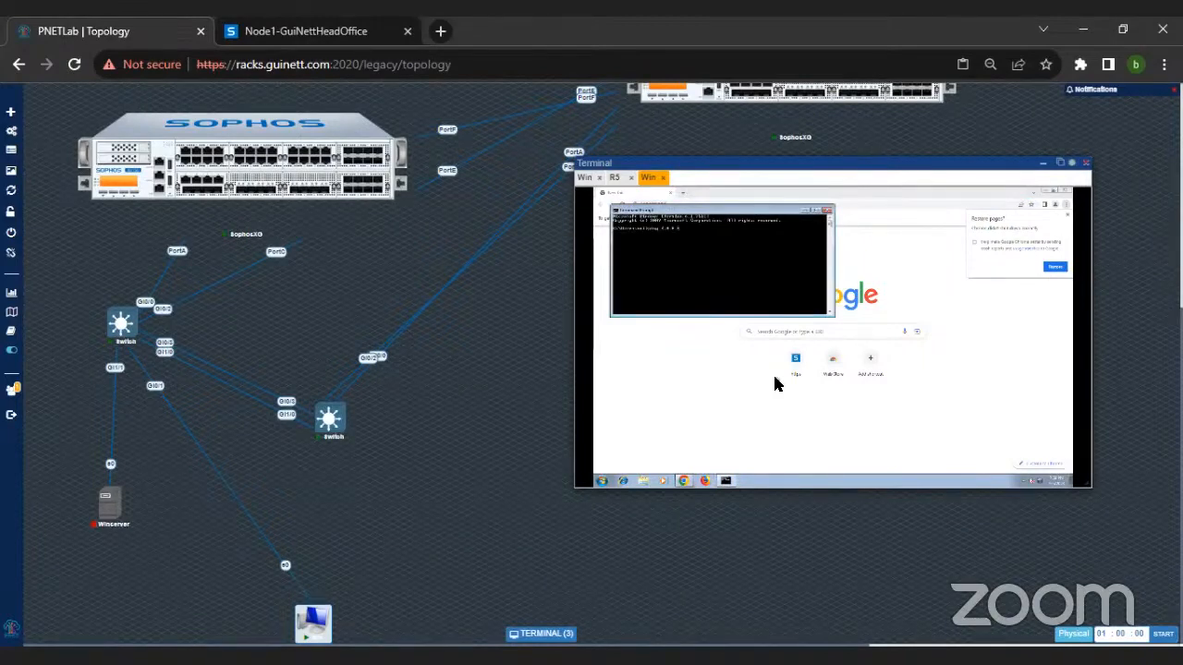
{"action": "key", "text": "Return"}
{"action": "left_click_drag", "start_coordinate": [712, 167], "coordinate": [477, 322]}
{"action": "scroll", "coordinate": [684, 194], "scroll_direction": "up", "scroll_amount": 3}
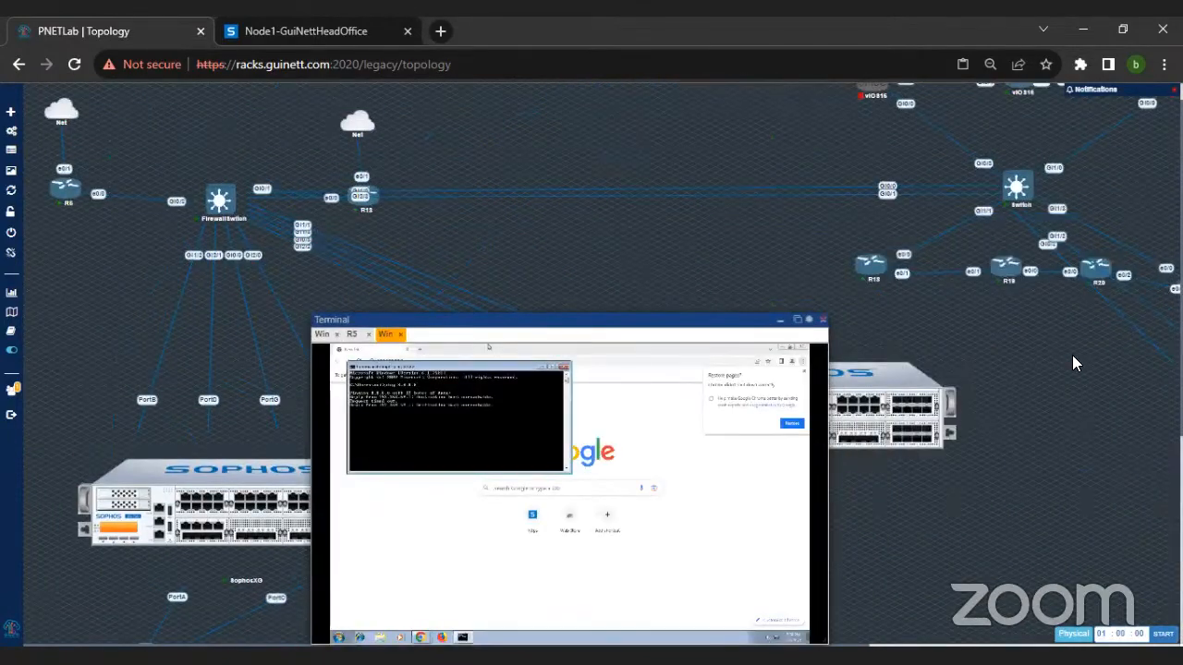
{"action": "scroll", "coordinate": [1072, 356], "scroll_direction": "down", "scroll_amount": 3}
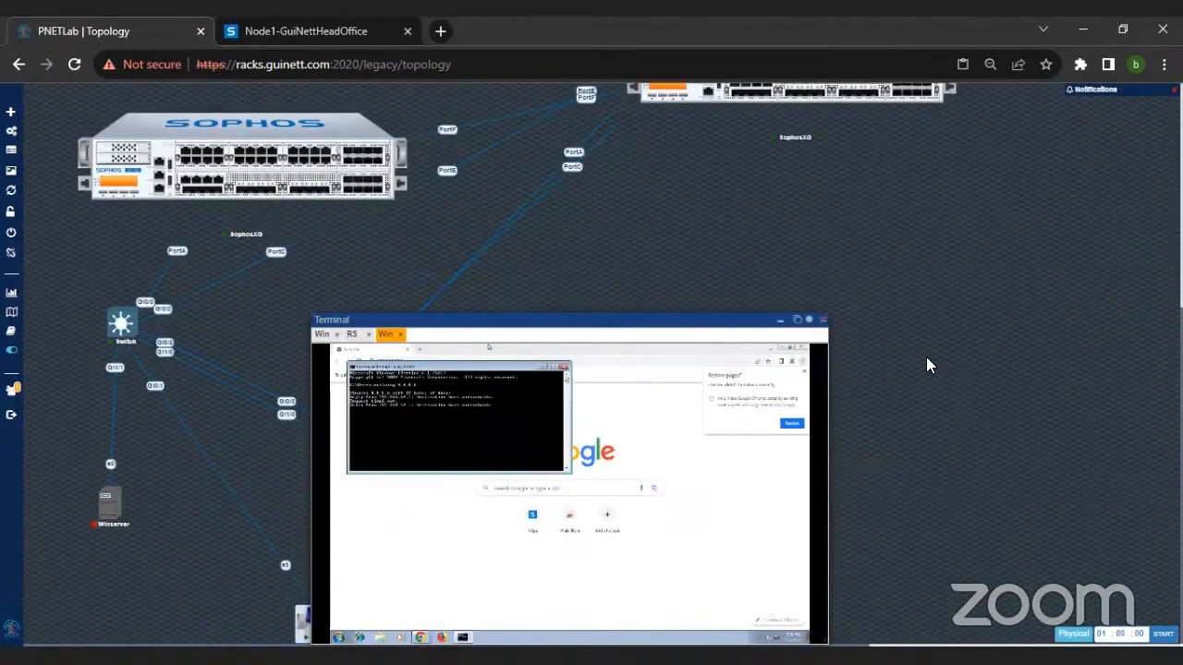
{"action": "scroll", "coordinate": [926, 357], "scroll_direction": "down", "scroll_amount": 3}
{"action": "scroll", "coordinate": [925, 356], "scroll_direction": "up", "scroll_amount": 3}
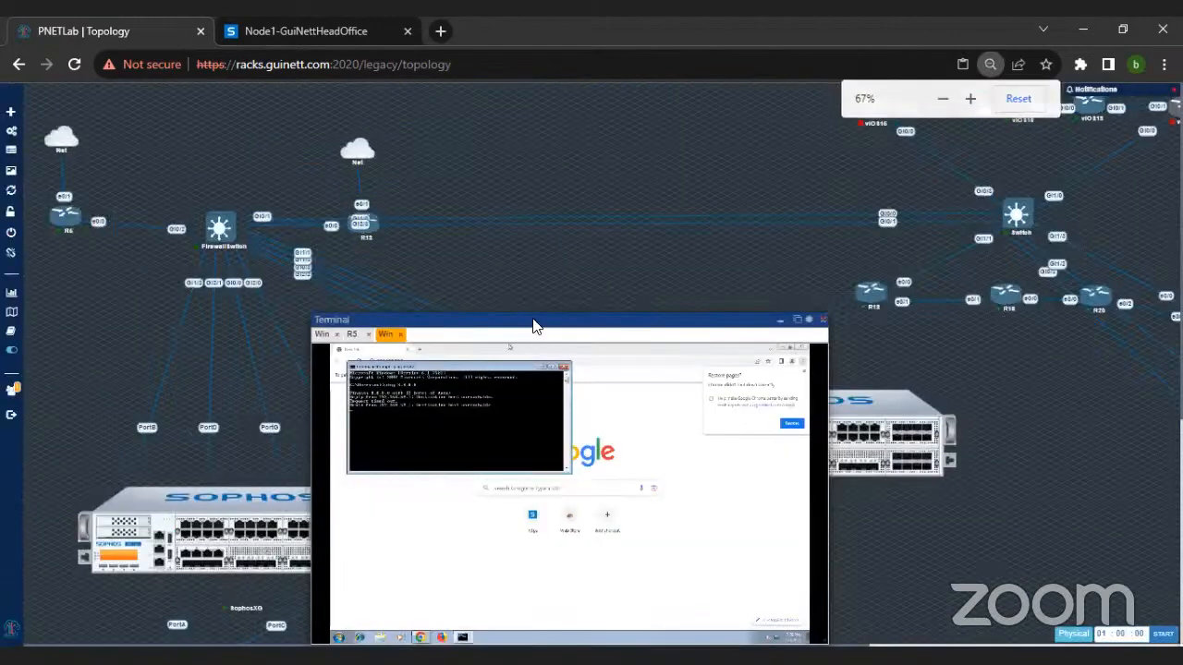
{"action": "scroll", "coordinate": [533, 317], "scroll_direction": "up", "scroll_amount": 5}
{"action": "scroll", "coordinate": [851, 344], "scroll_direction": "up", "scroll_amount": 2}
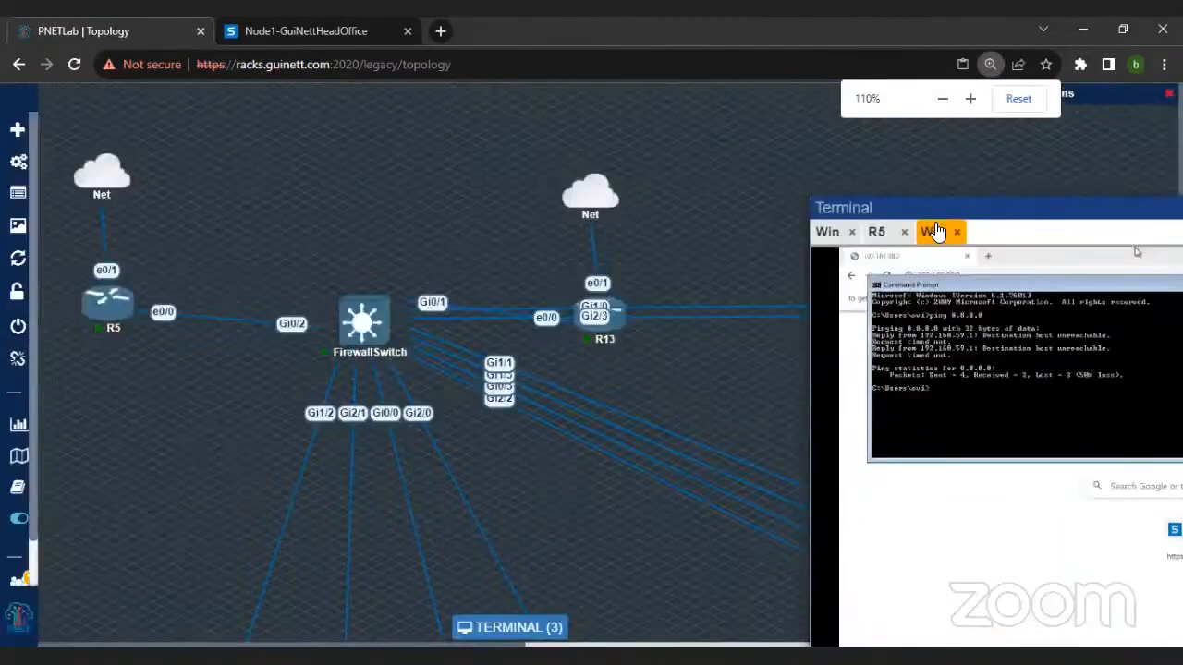
{"action": "left_click_drag", "start_coordinate": [897, 198], "coordinate": [527, 126]}
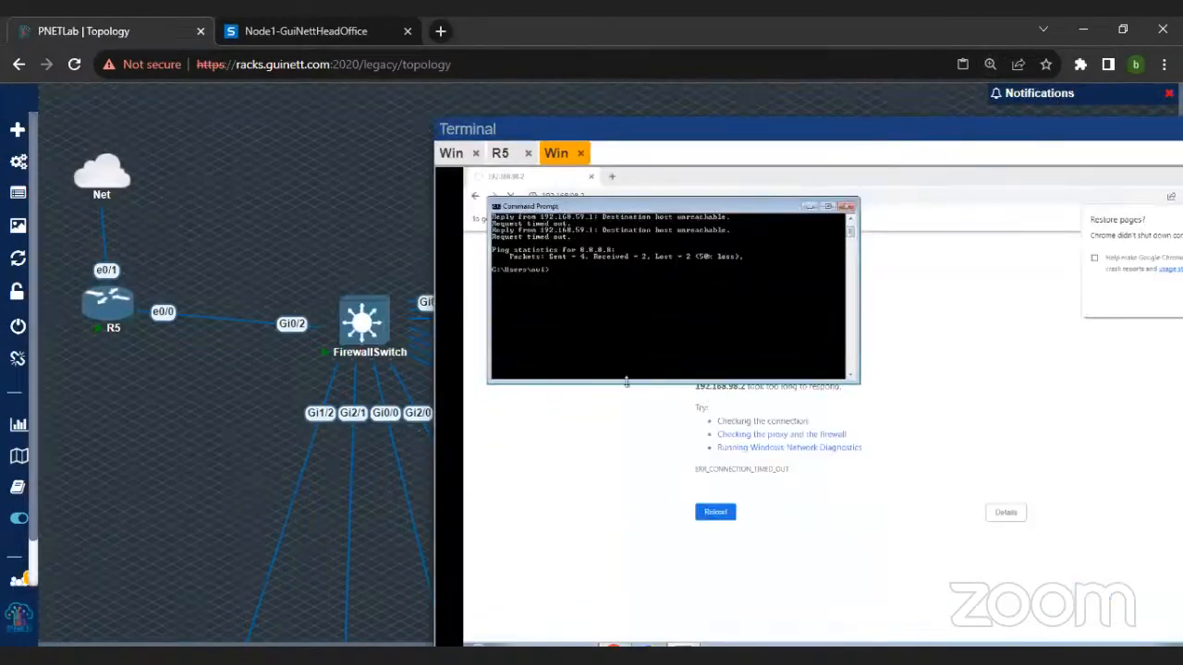
Step: Show the machine's IP configuration with ipconfig and briefly ping its default gateway, 172.16.17.16
{"action": "type", "text": "ipconfig"}
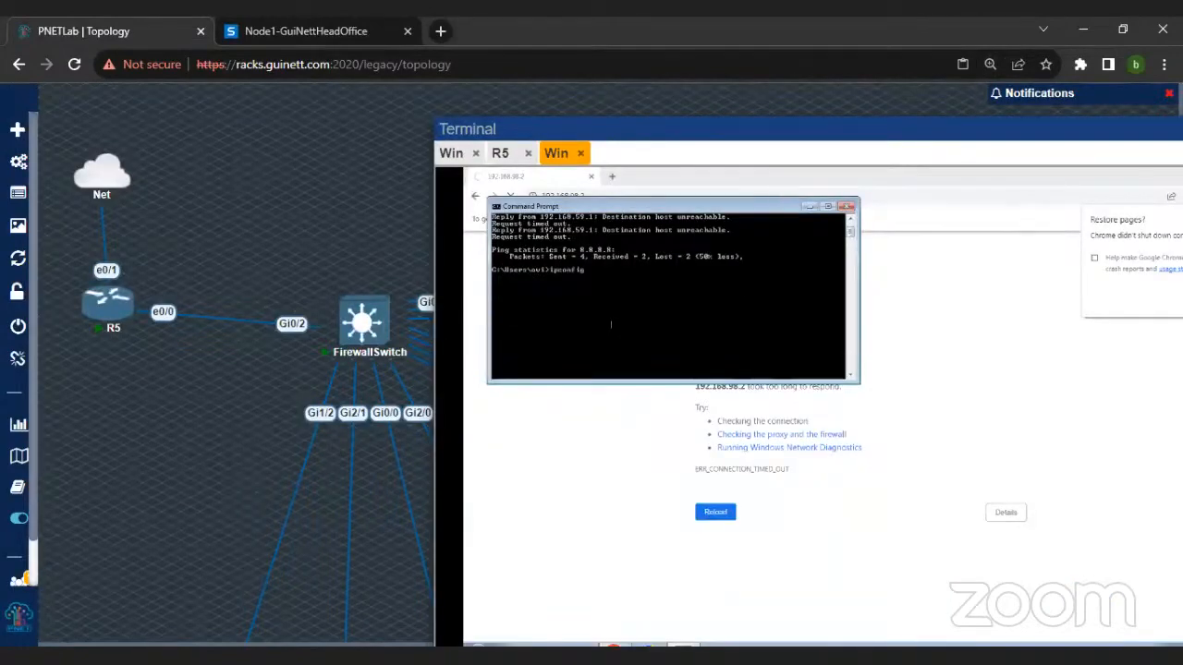
{"action": "key", "text": "Return"}
{"action": "type", "text": "ping 172."}
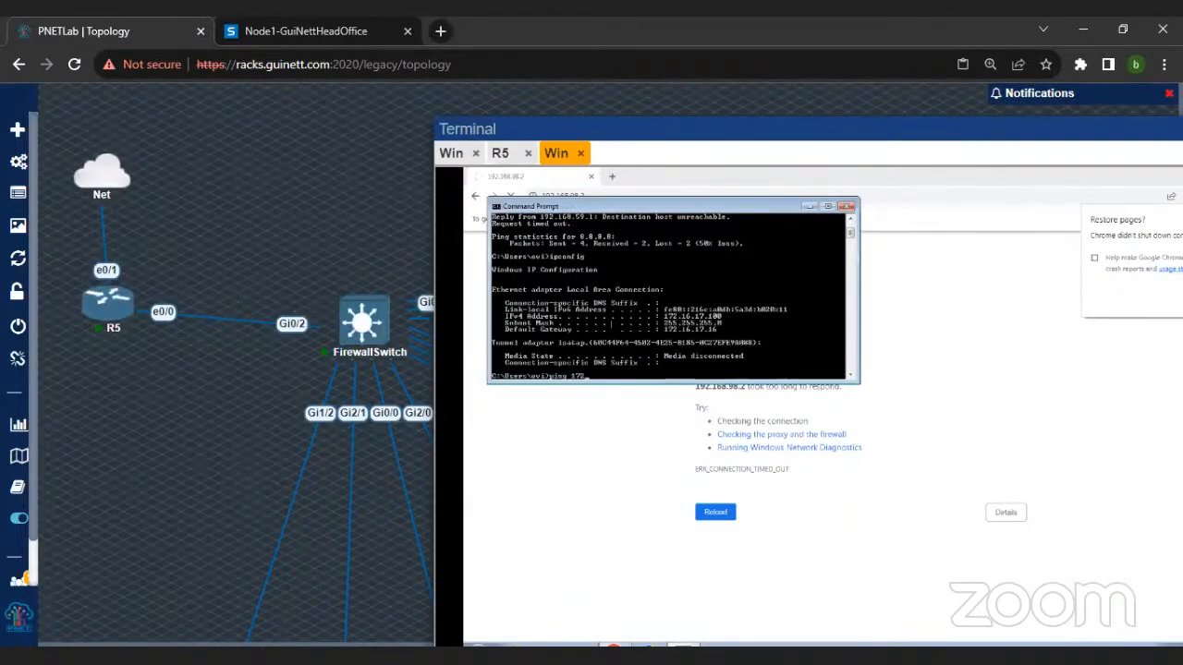
{"action": "type", "text": "16.17.1"}
{"action": "key", "text": "Return"}
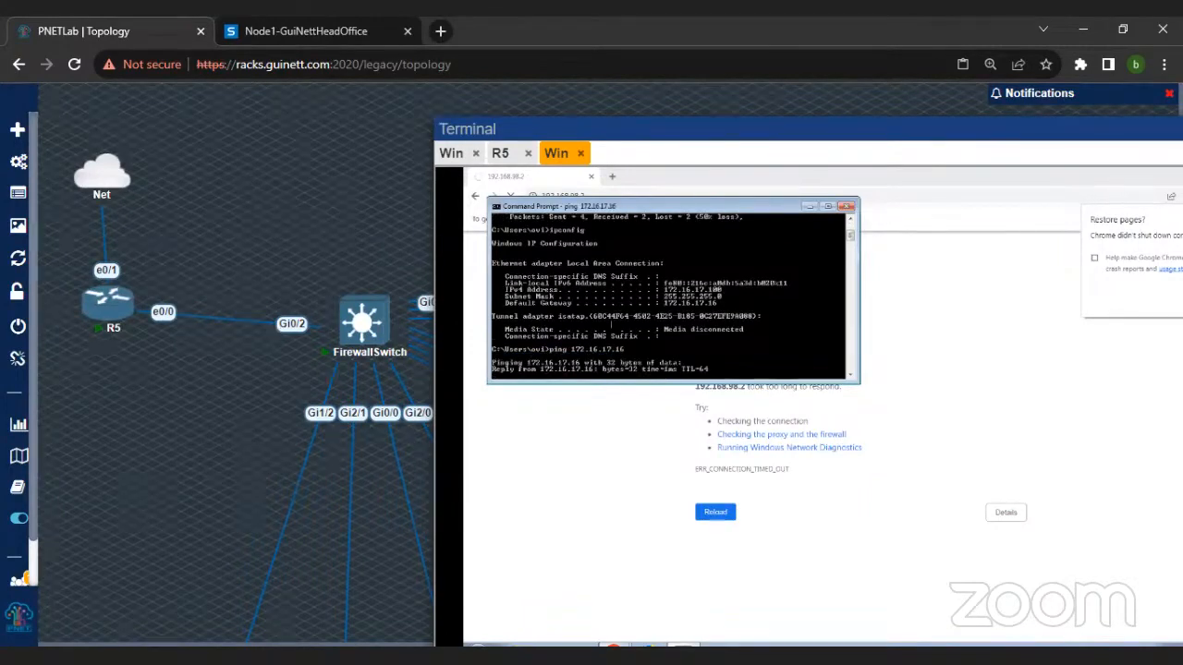
{"action": "key", "text": "ctrl+c"}
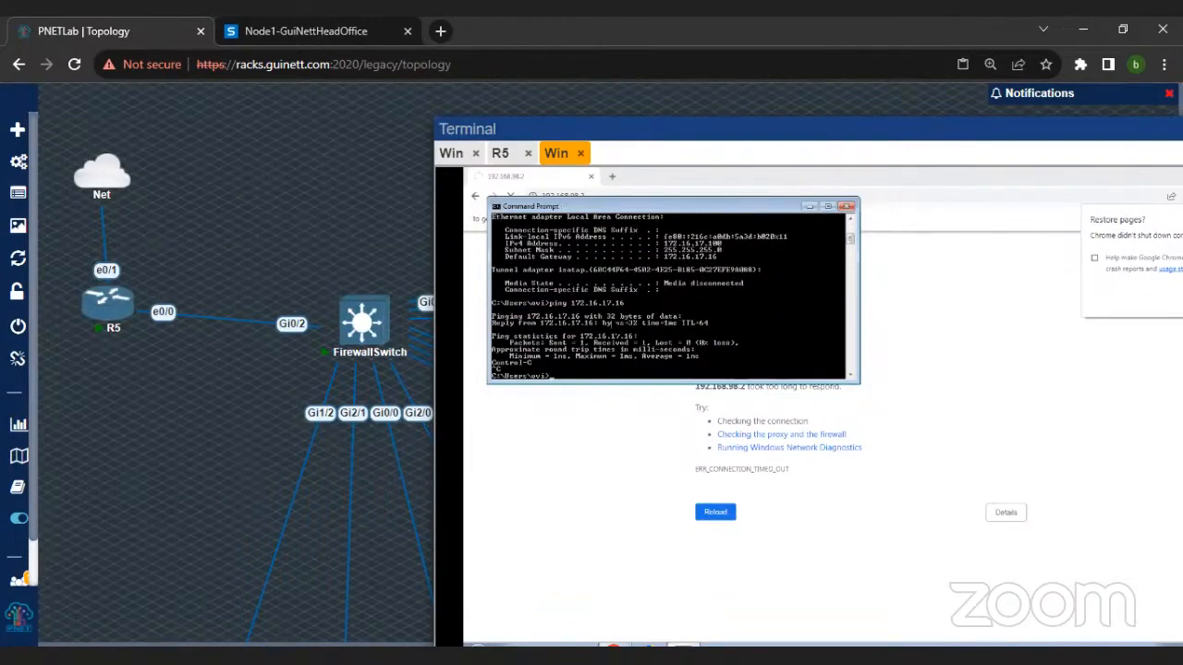
Step: Return to Chrome, request 192.168.98.2 again and move the terminal window up so the Windows taskbar is reachable
{"action": "left_click", "coordinate": [592, 407]}
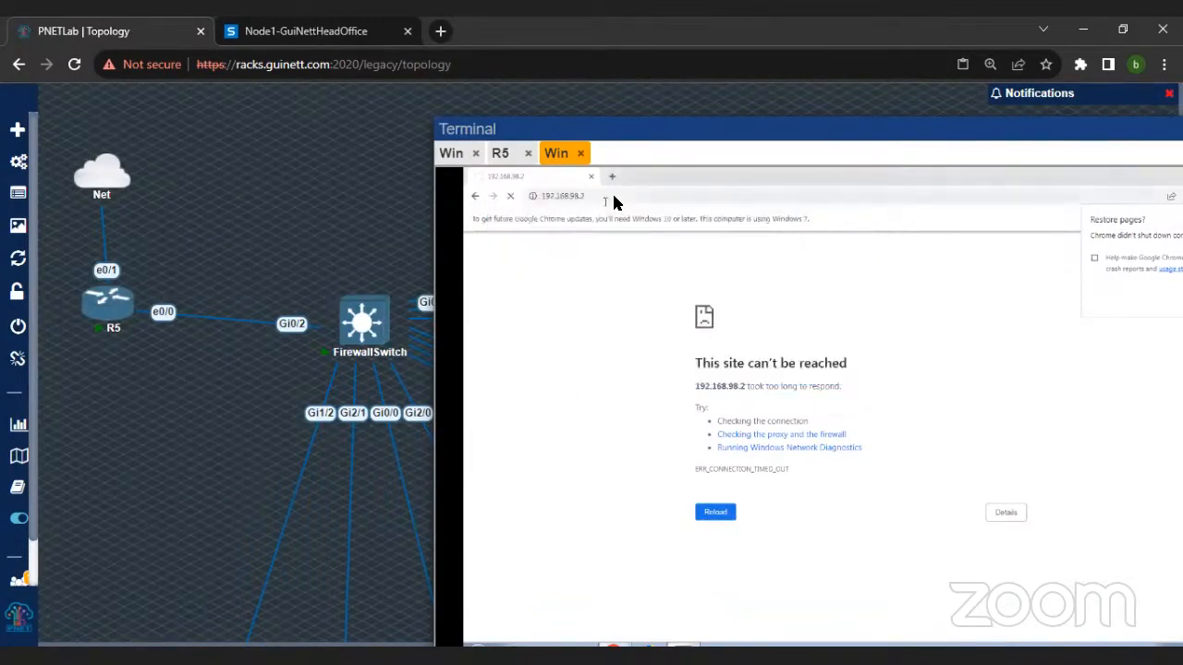
{"action": "left_click", "coordinate": [615, 198]}
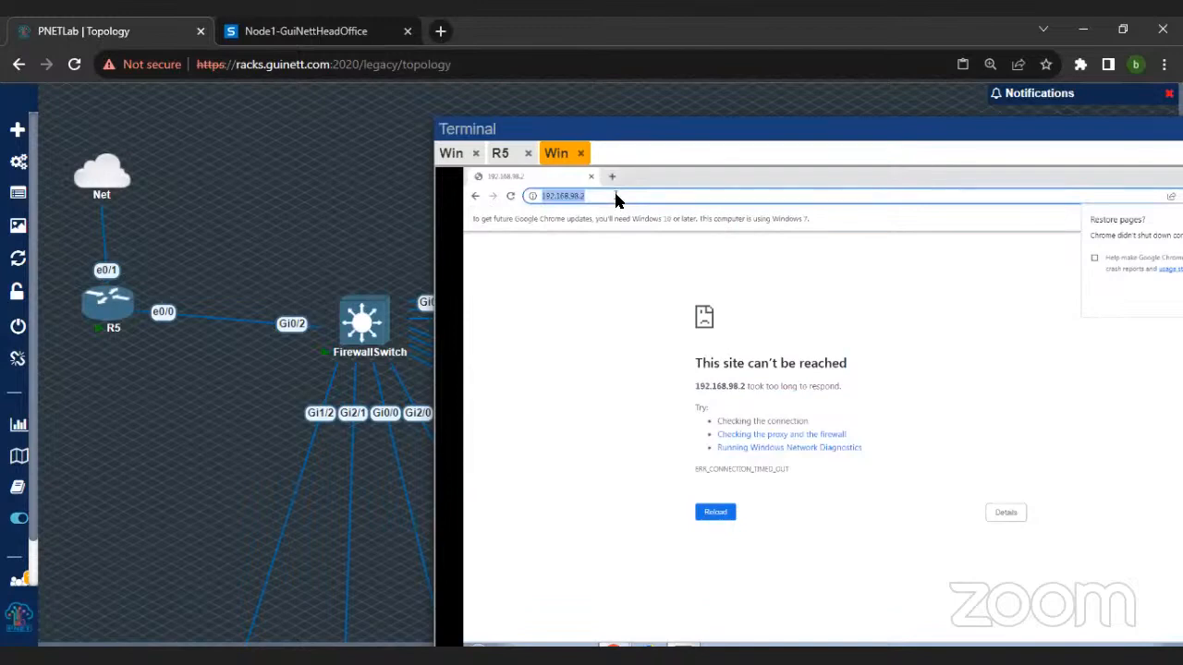
{"action": "key", "text": "Return"}
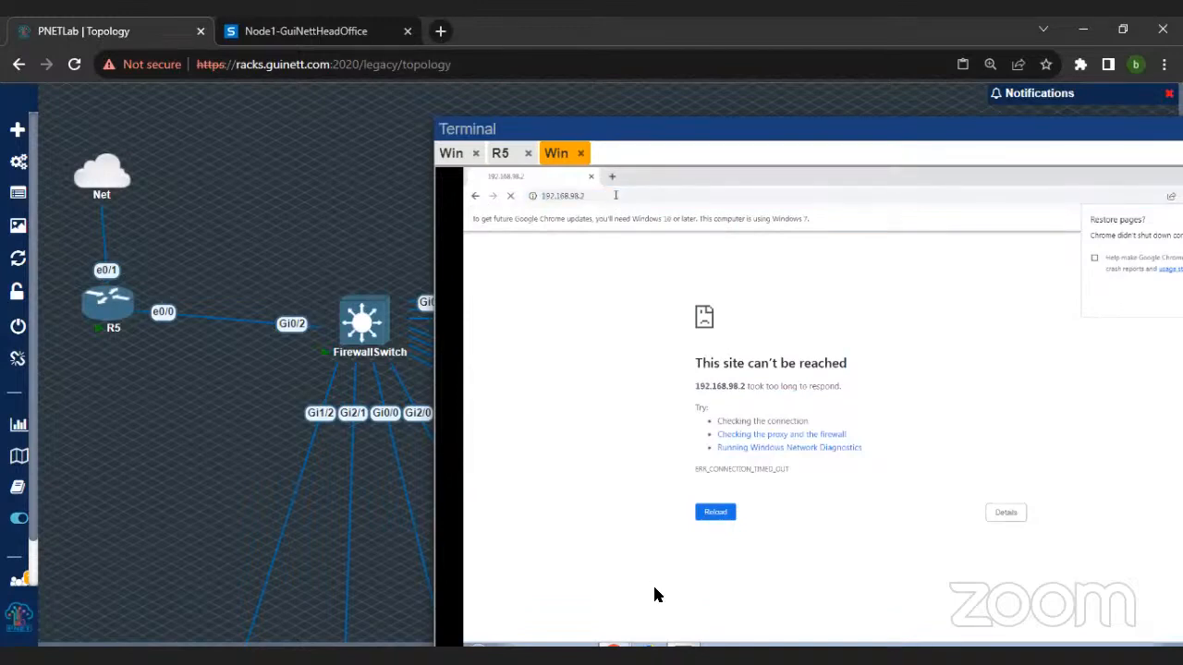
{"action": "left_click_drag", "start_coordinate": [637, 132], "coordinate": [617, 87]}
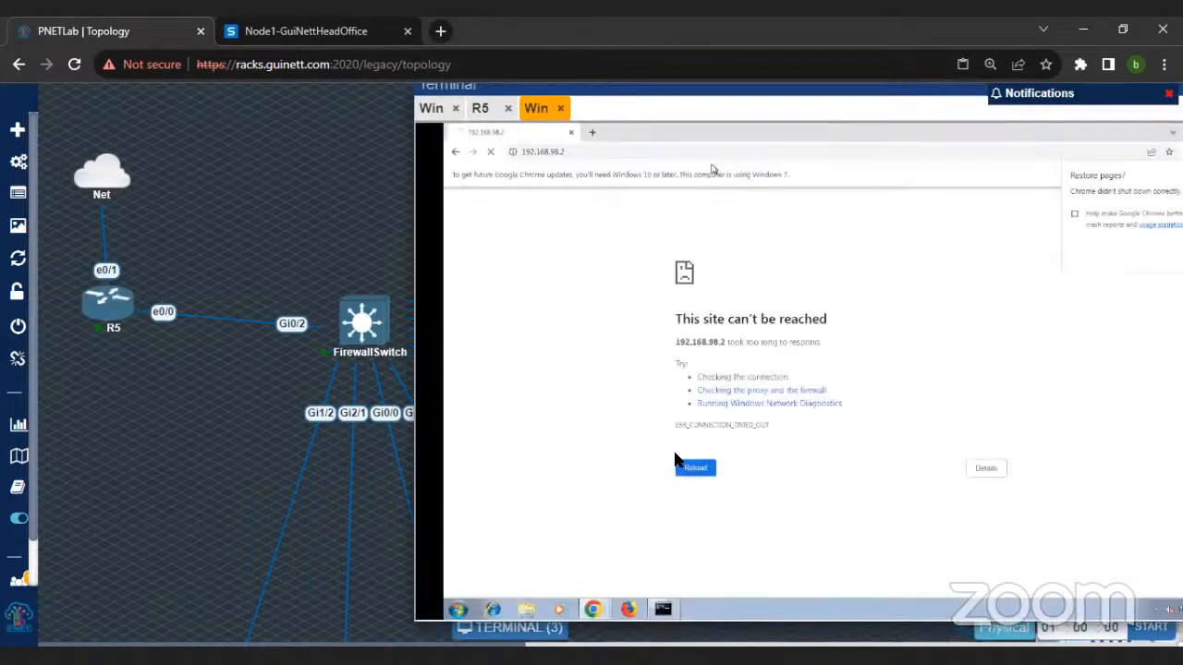
Step: Rerun the ping to 8.8.8.8 in the Command Prompt and stop it after a couple of replies
{"action": "left_click", "coordinate": [662, 610]}
{"action": "type", "text": "ping 8.8.8.8"}
{"action": "key", "text": "Return"}
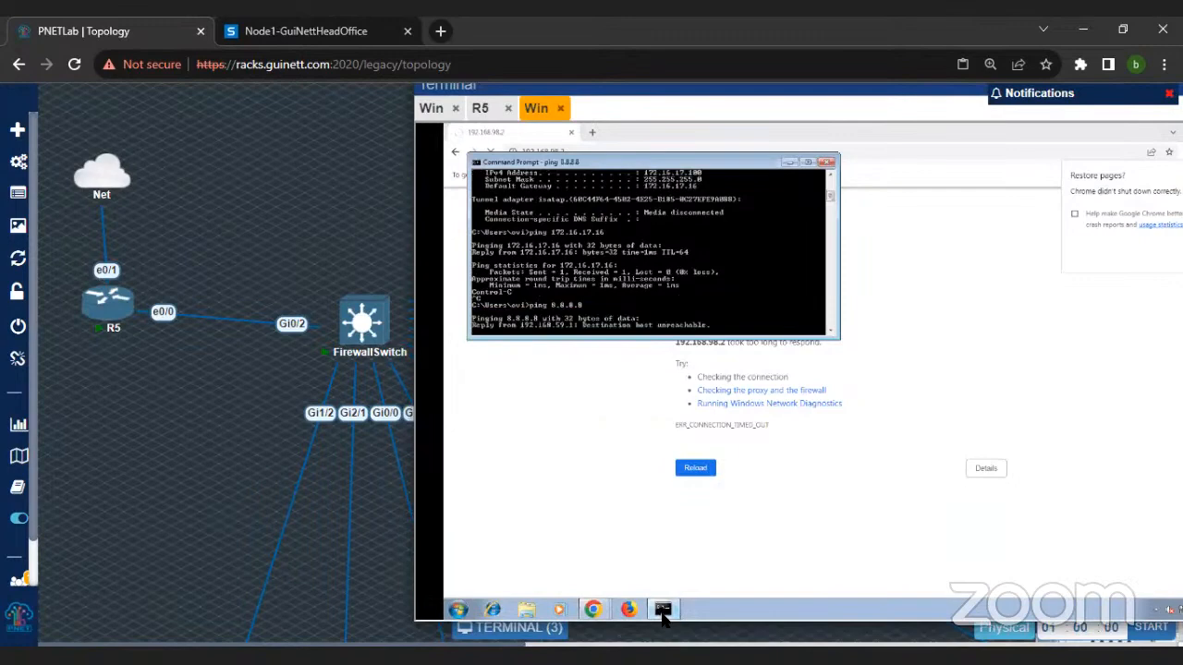
{"action": "key", "text": "ctrl+c"}
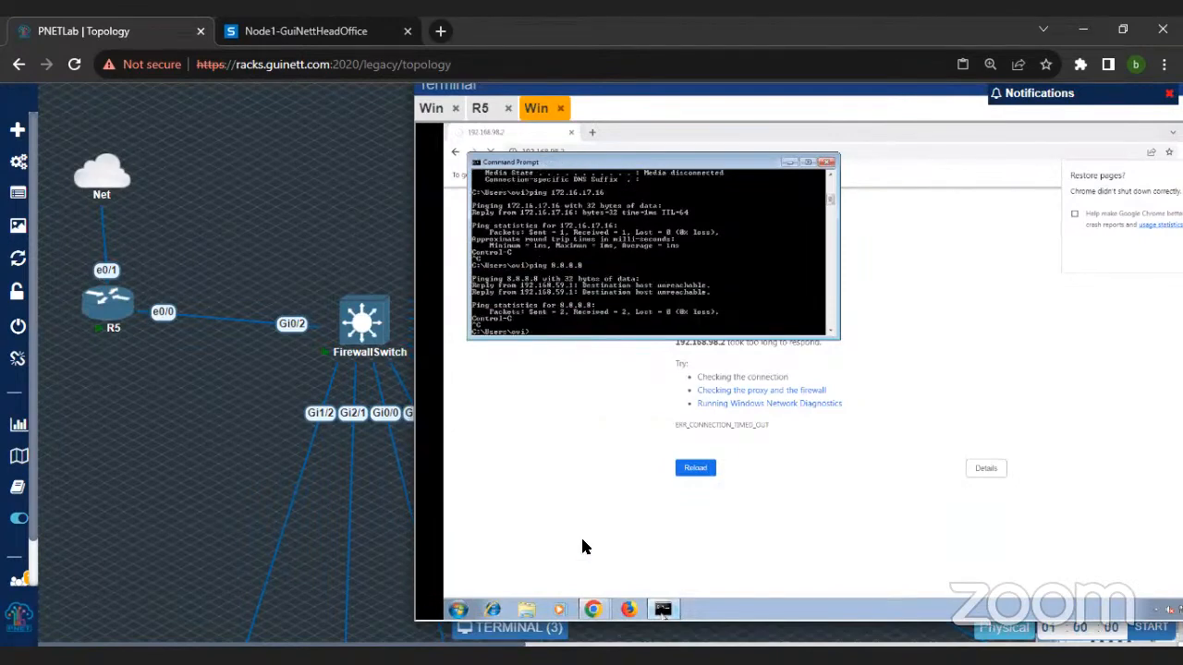
{"action": "left_click", "coordinate": [537, 500]}
{"action": "left_click", "coordinate": [597, 131]}
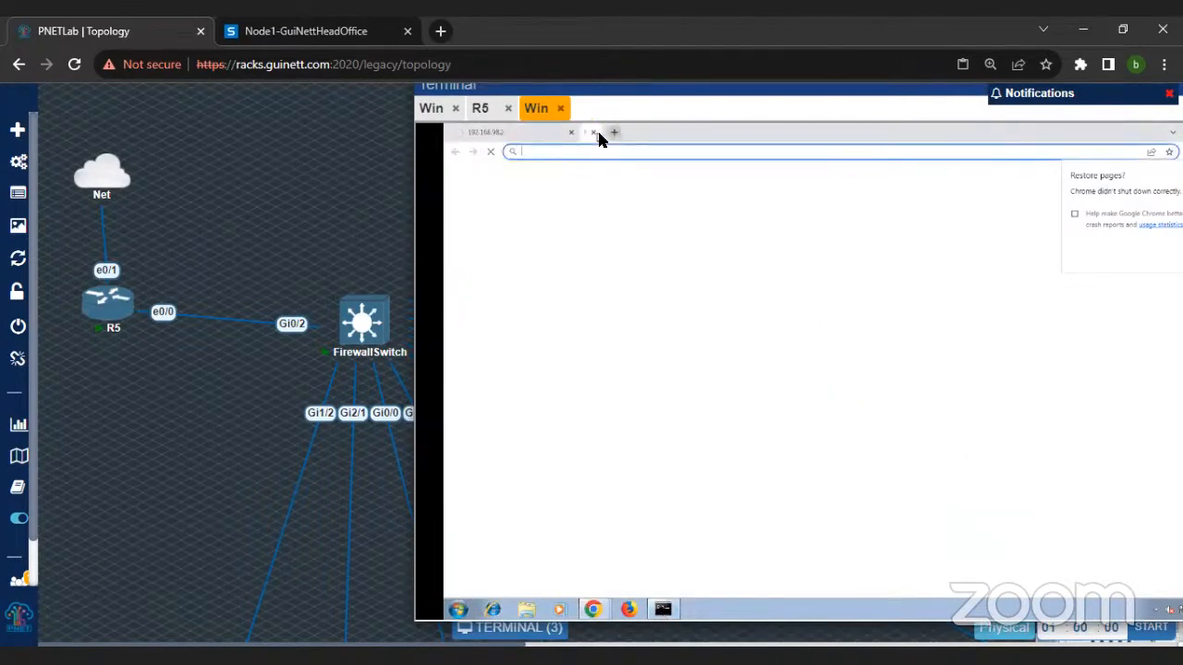
{"action": "type", "text": "https://172.16.17.16:4444"}
{"action": "key", "text": "Return"}
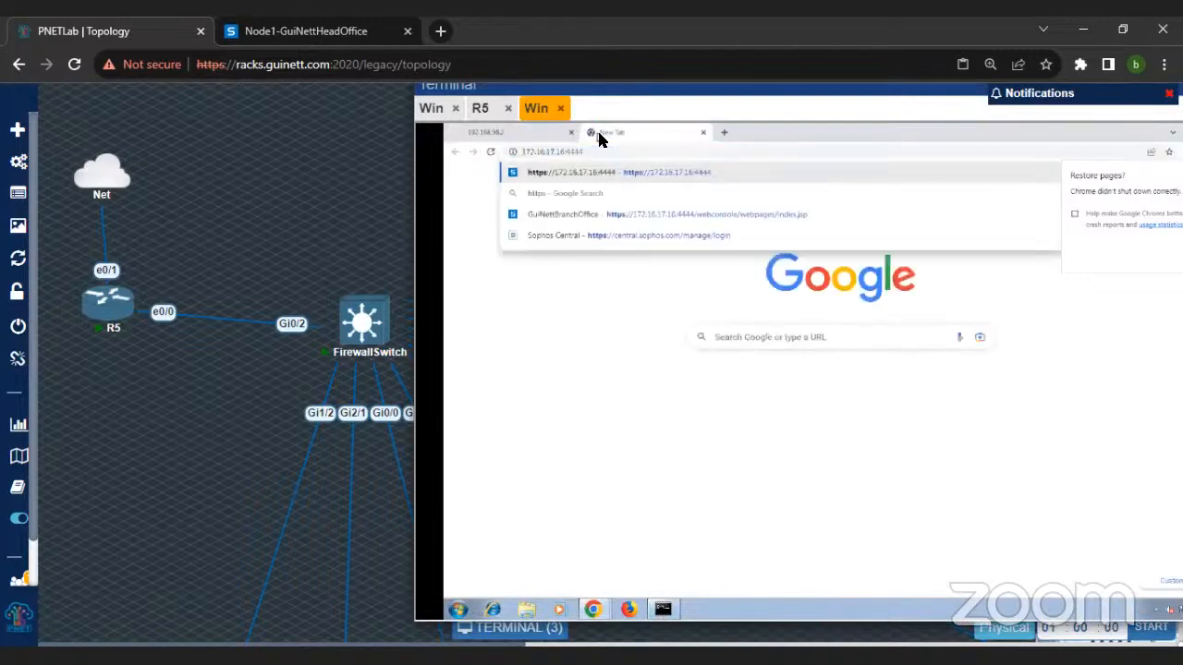
{"action": "left_click", "coordinate": [662, 608]}
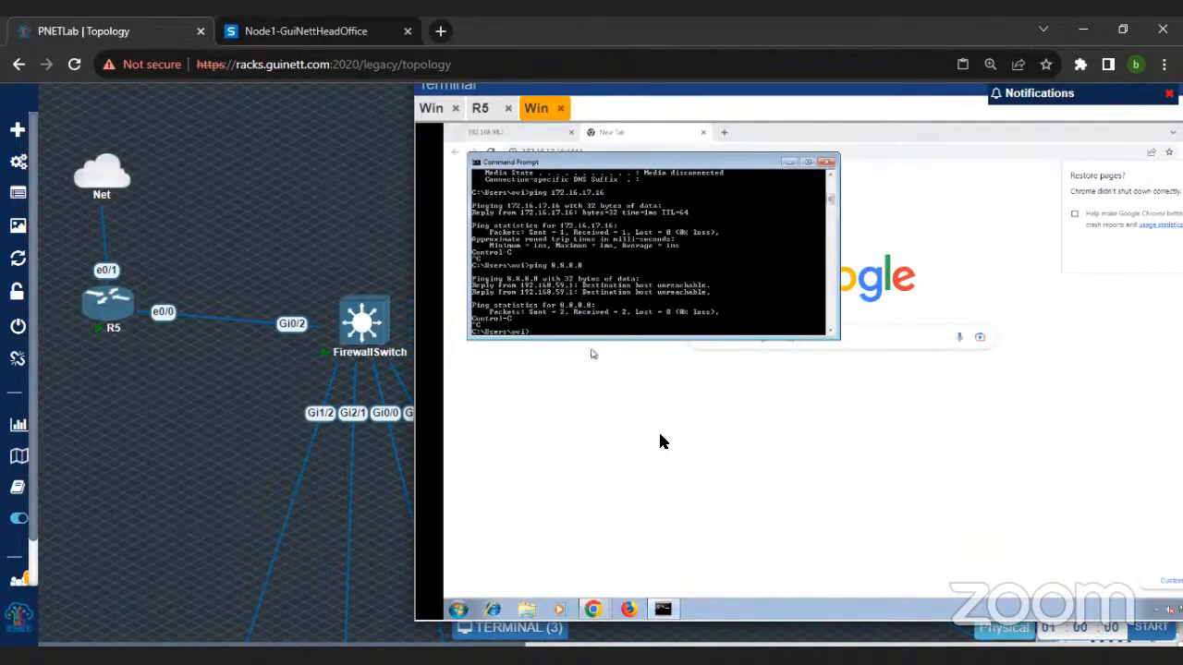
{"action": "left_click", "coordinate": [691, 360]}
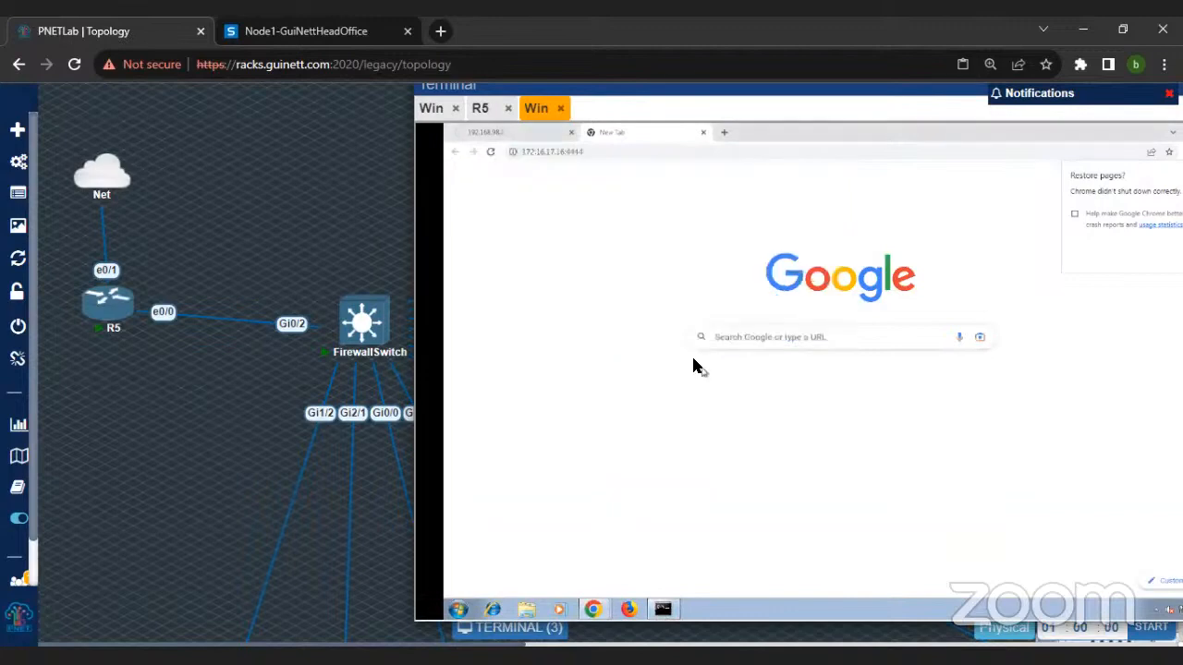
{"action": "left_click", "coordinate": [611, 155]}
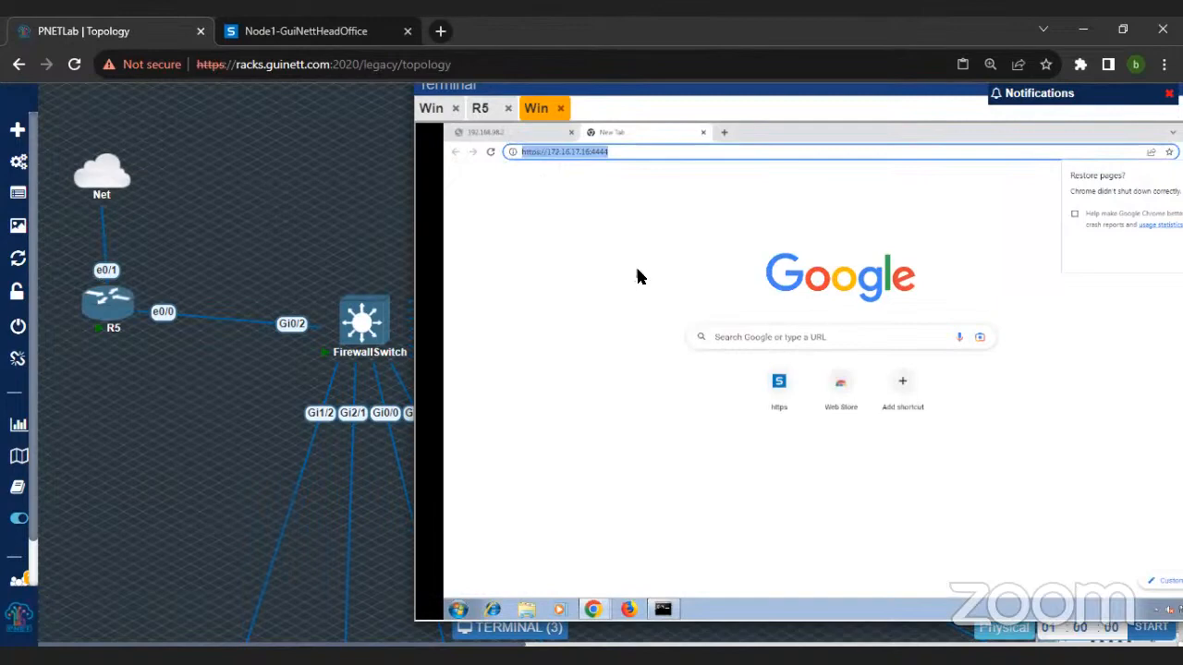
Step: Check the 192.168.98.2 page, then return to the firewall page and proceed past its certificate warning
{"action": "left_click", "coordinate": [508, 131]}
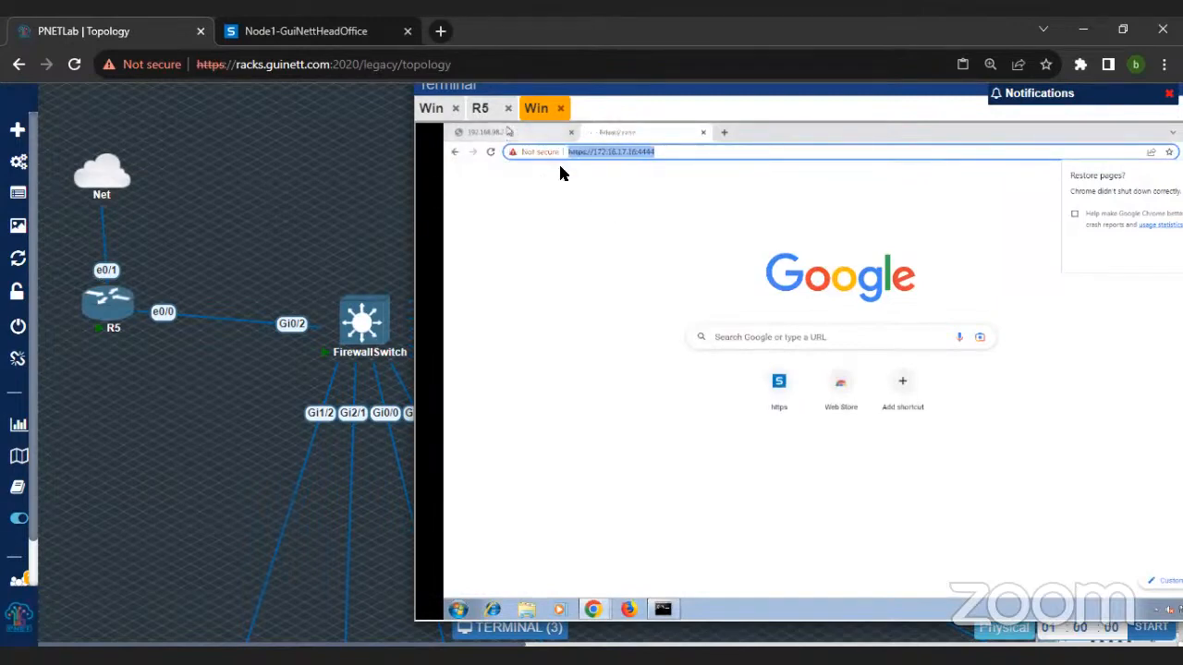
{"action": "left_click", "coordinate": [608, 132]}
{"action": "left_click", "coordinate": [707, 444]}
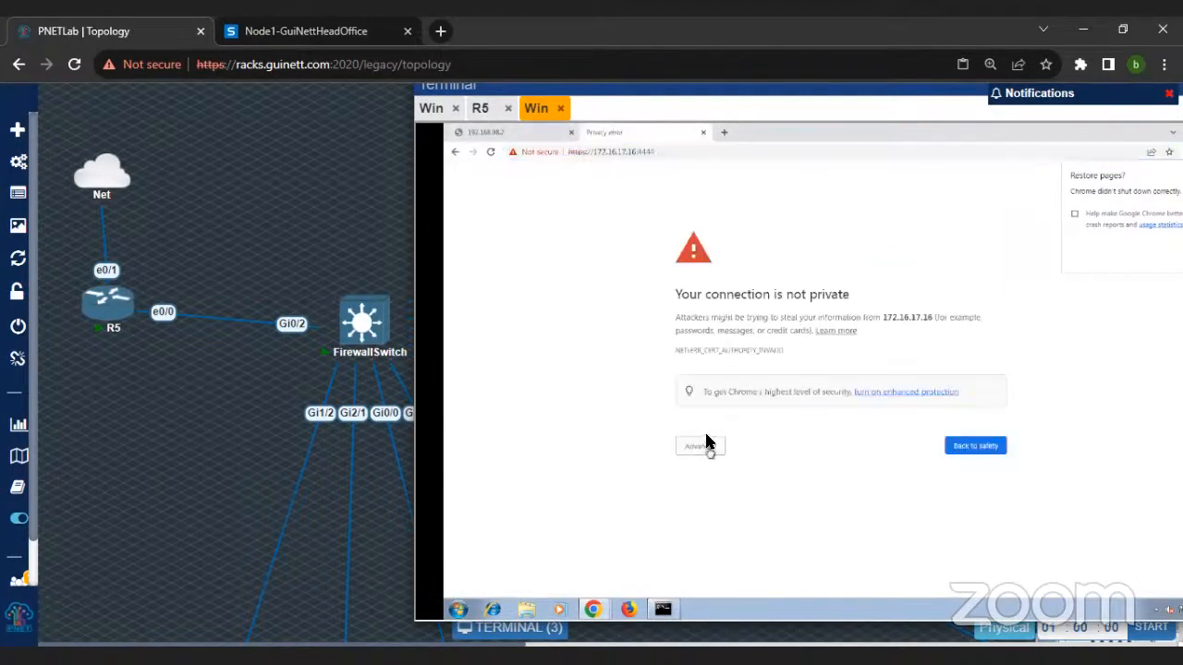
{"action": "left_click", "coordinate": [723, 531]}
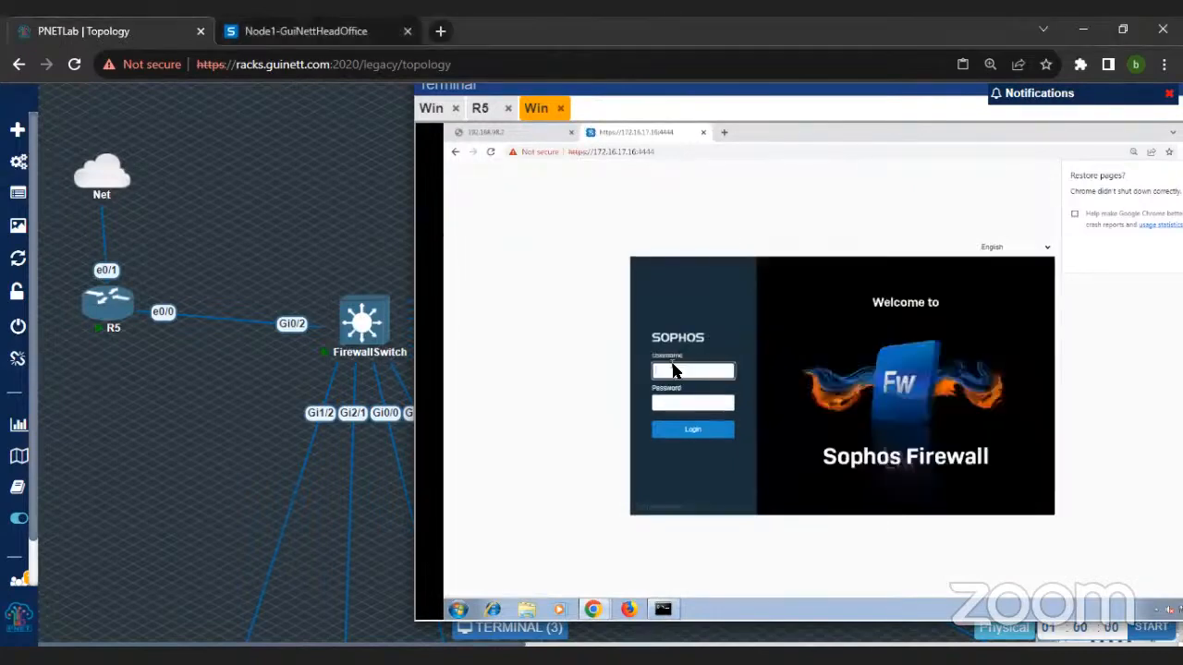
Step: Log in to the Sophos Firewall web console as admin with the account password
{"action": "left_click", "coordinate": [673, 369]}
{"action": "type", "text": "admin"}
{"action": "key", "text": "Tab"}
{"action": "type", "text": "***"}
{"action": "key", "text": "Return"}
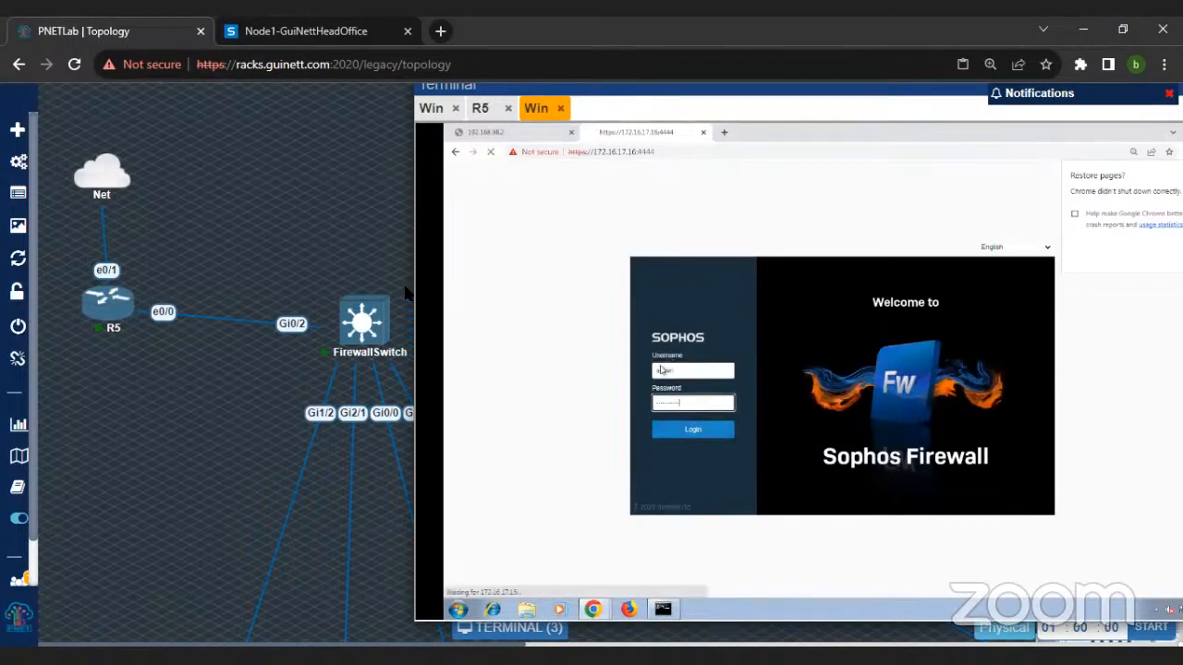
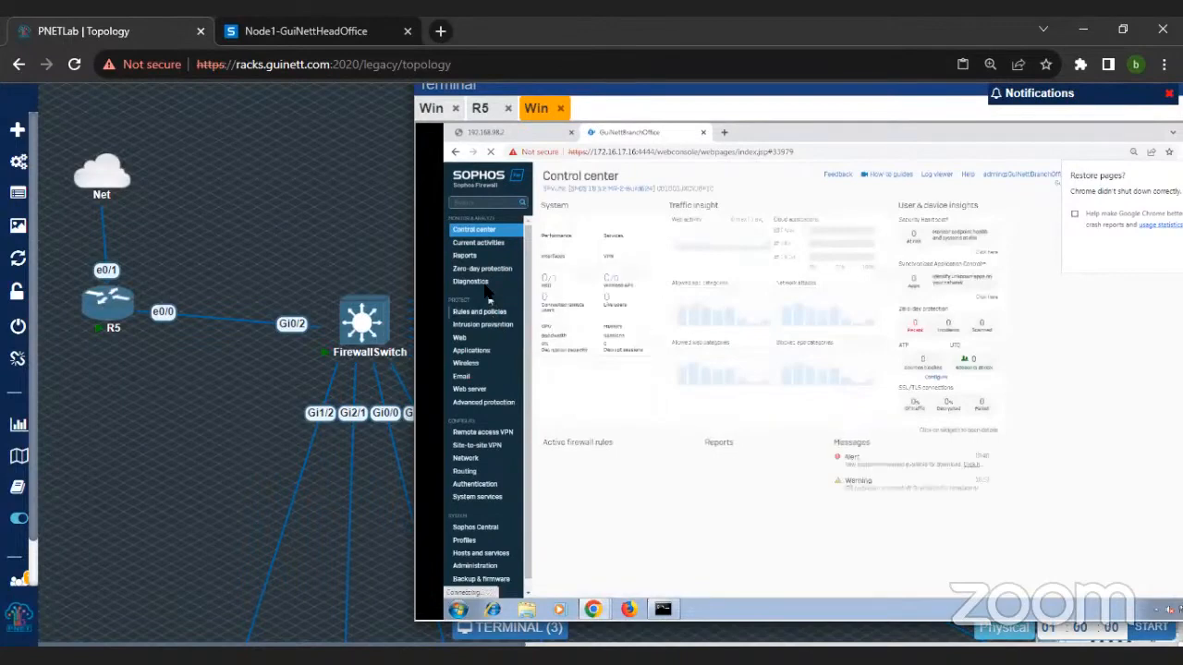
Step: Set the packet capture filter's BPF string to "host 8.8.8.8 and proto ICMP" in Diagnostics and save it
{"action": "left_click", "coordinate": [480, 283]}
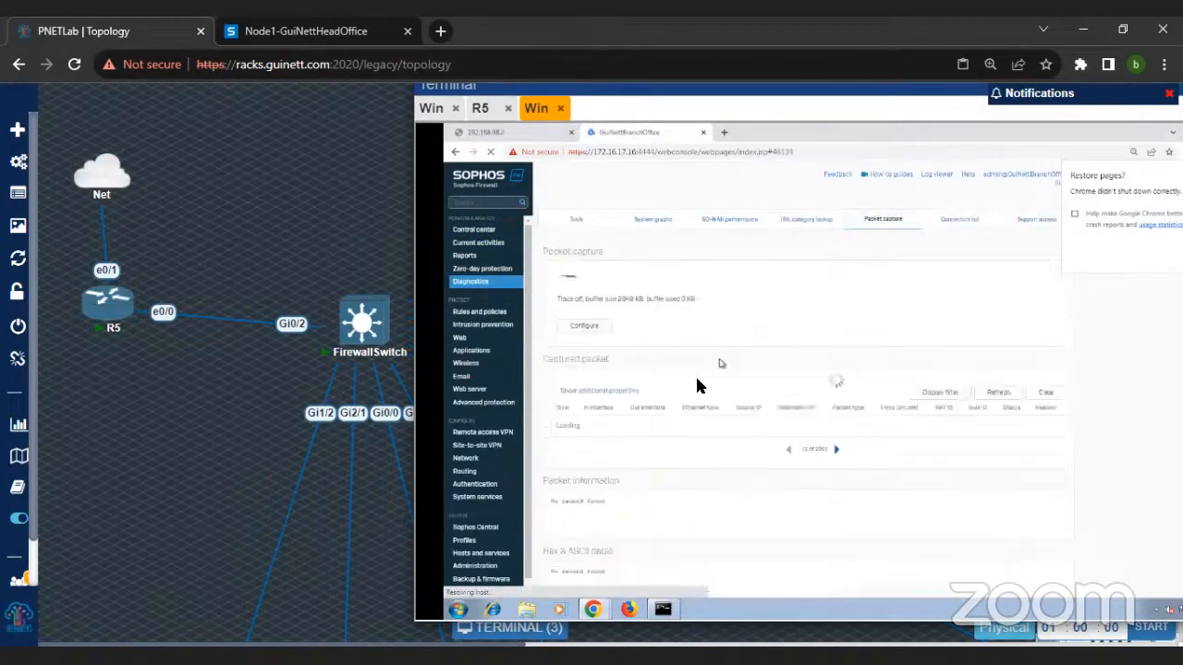
{"action": "left_click", "coordinate": [581, 326]}
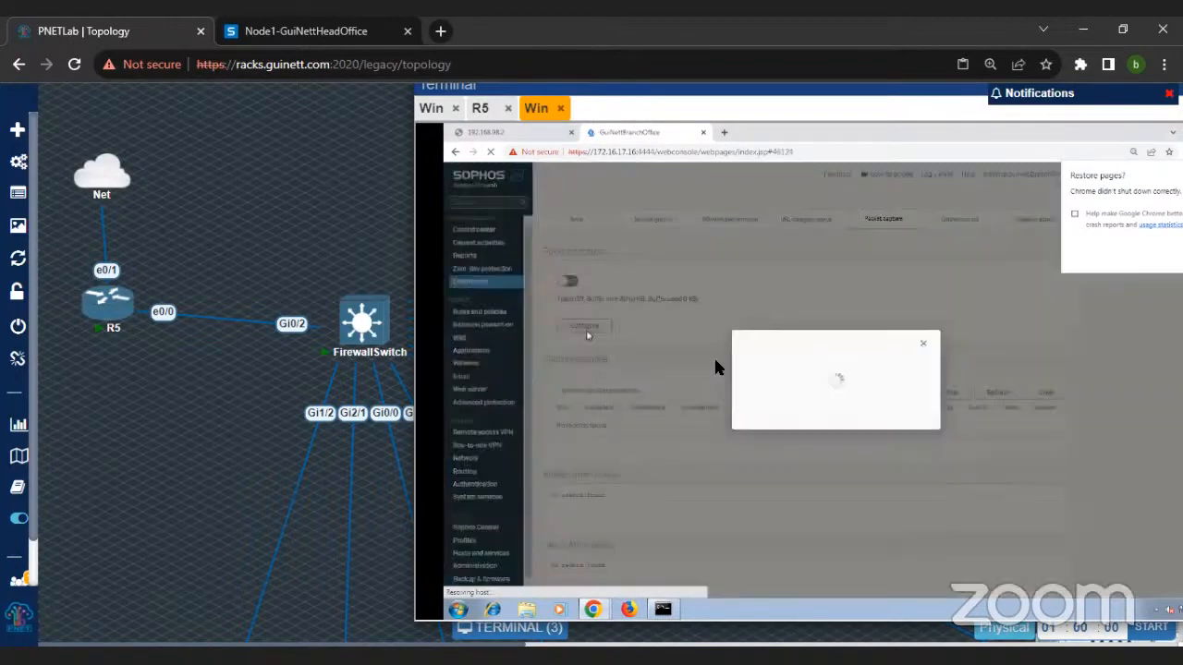
{"action": "left_click", "coordinate": [822, 400]}
{"action": "type", "text": "host 8.8.8.8"}
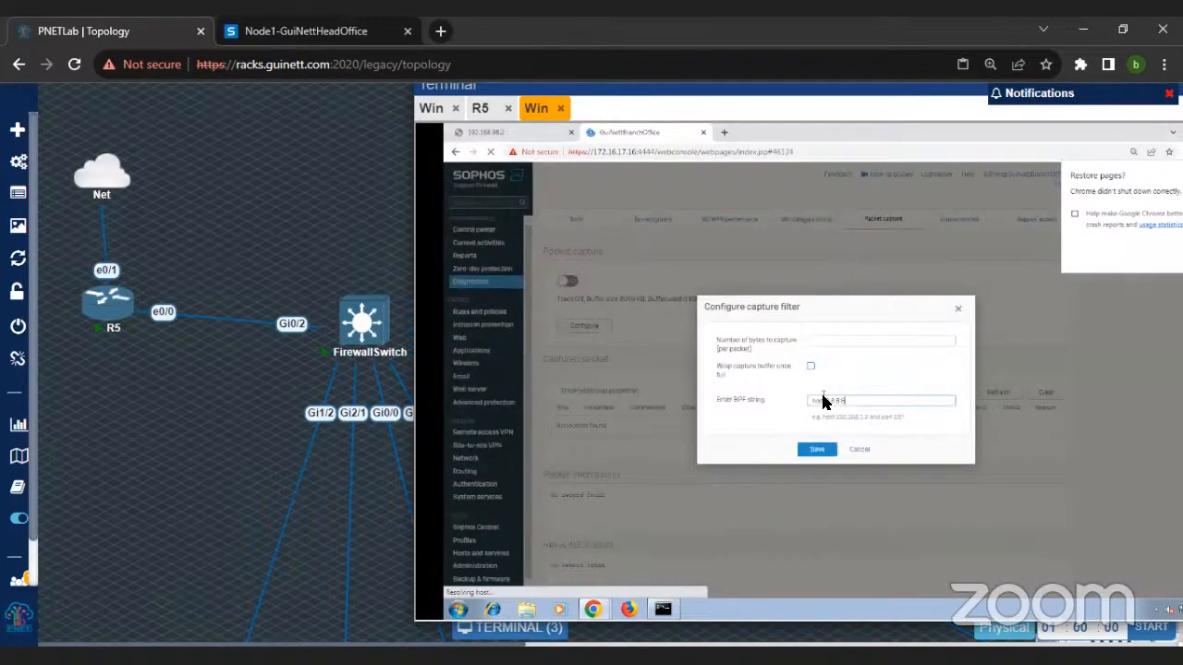
{"action": "type", "text": " and proto ICMP"}
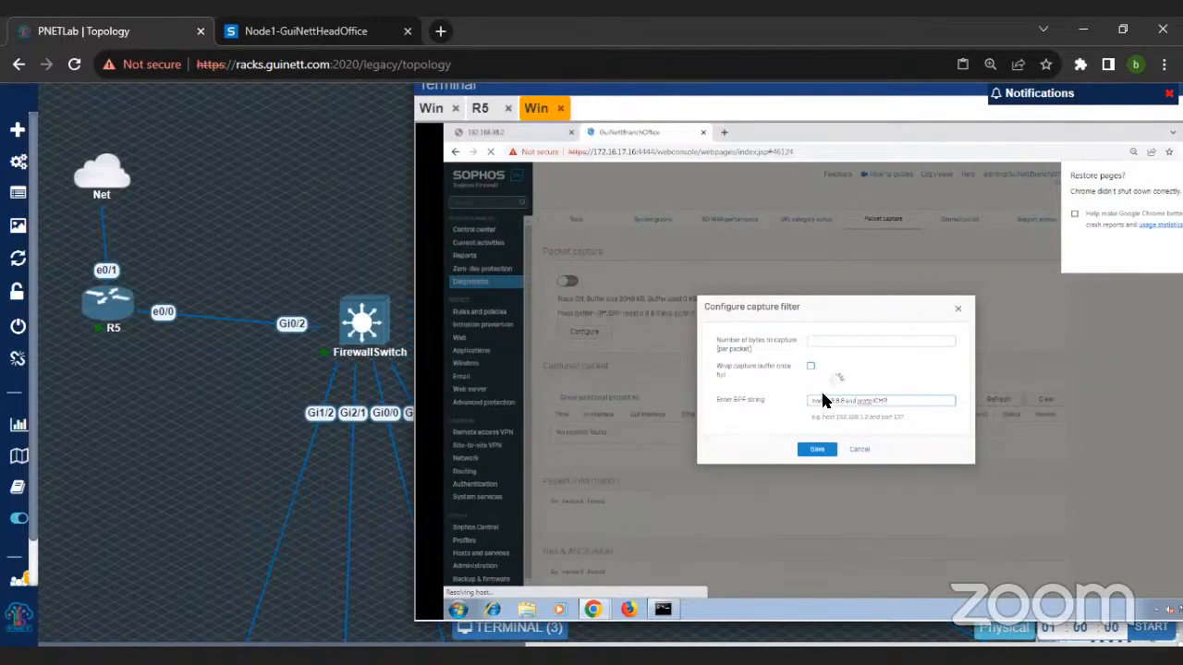
{"action": "key", "text": "Return"}
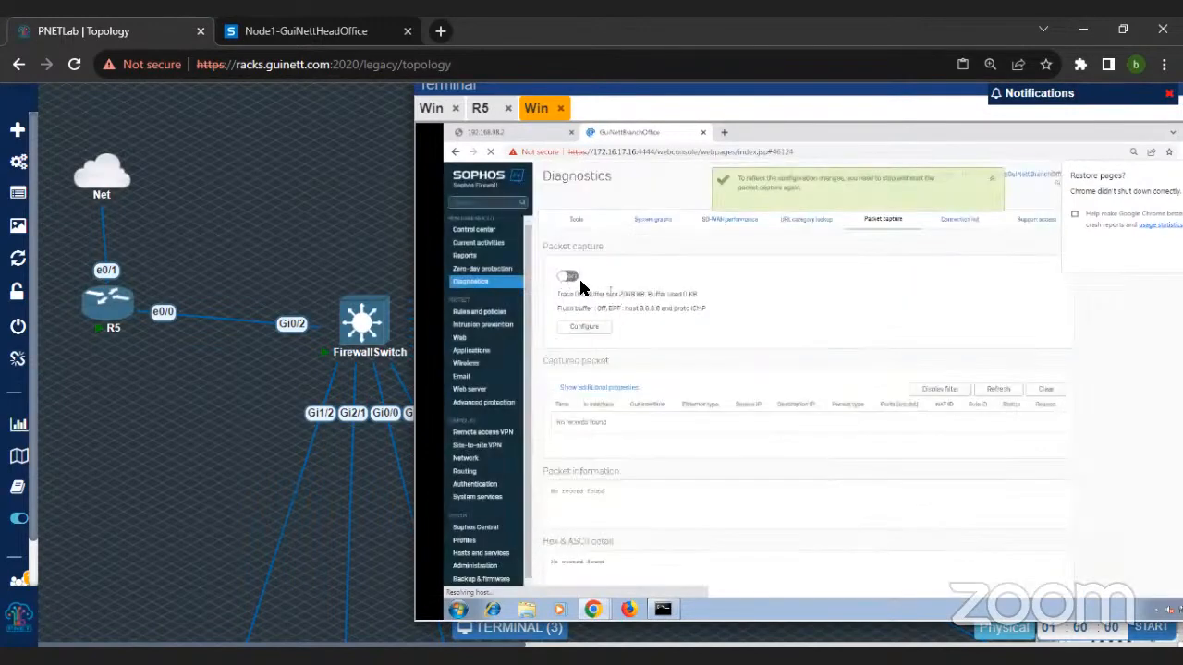
Step: Turn on packet capture and refresh the captured packets while pinging 8.8.8.8 from the Command Prompt
{"action": "left_click", "coordinate": [567, 275]}
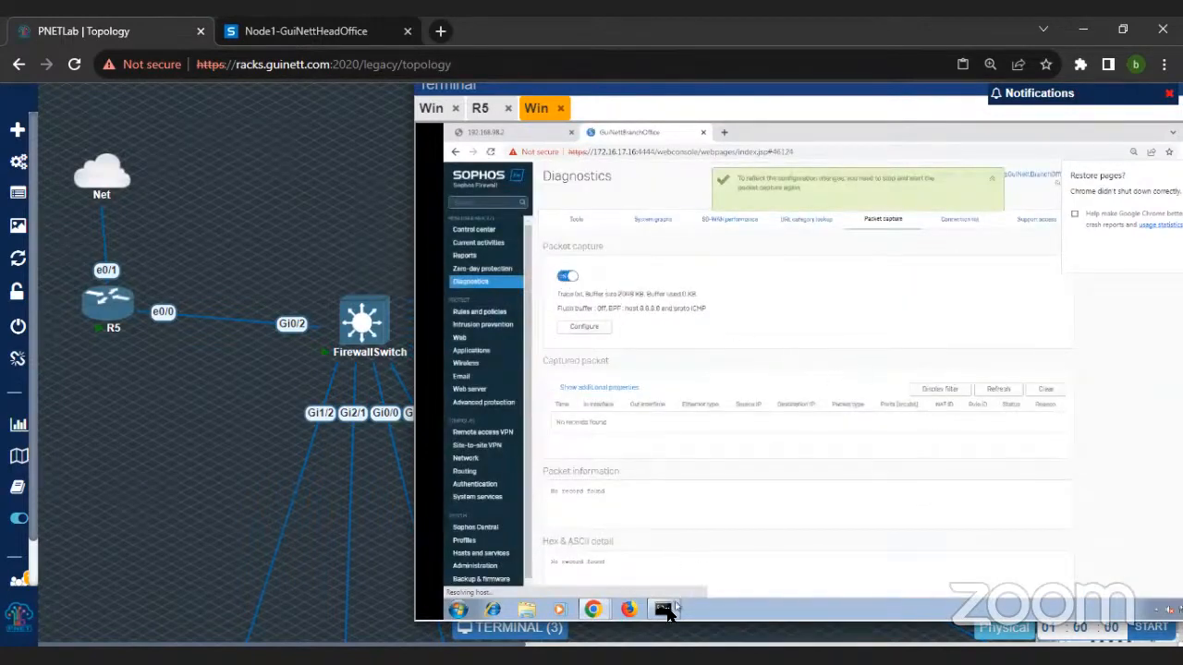
{"action": "left_click", "coordinate": [662, 608]}
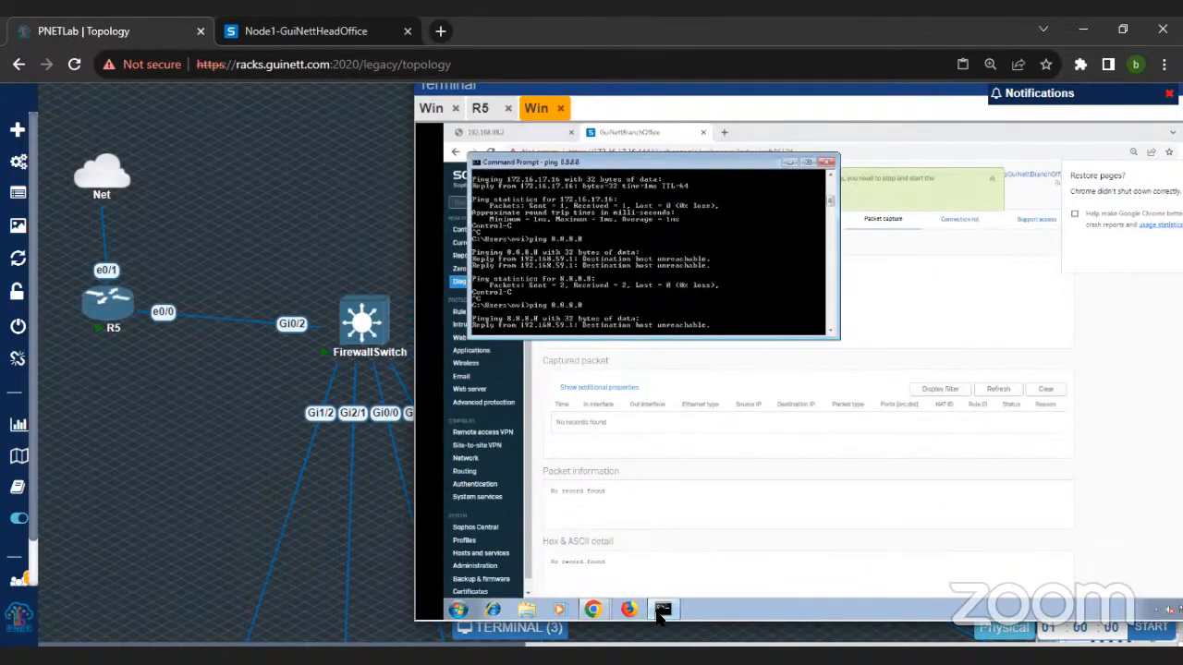
{"action": "left_click", "coordinate": [998, 388]}
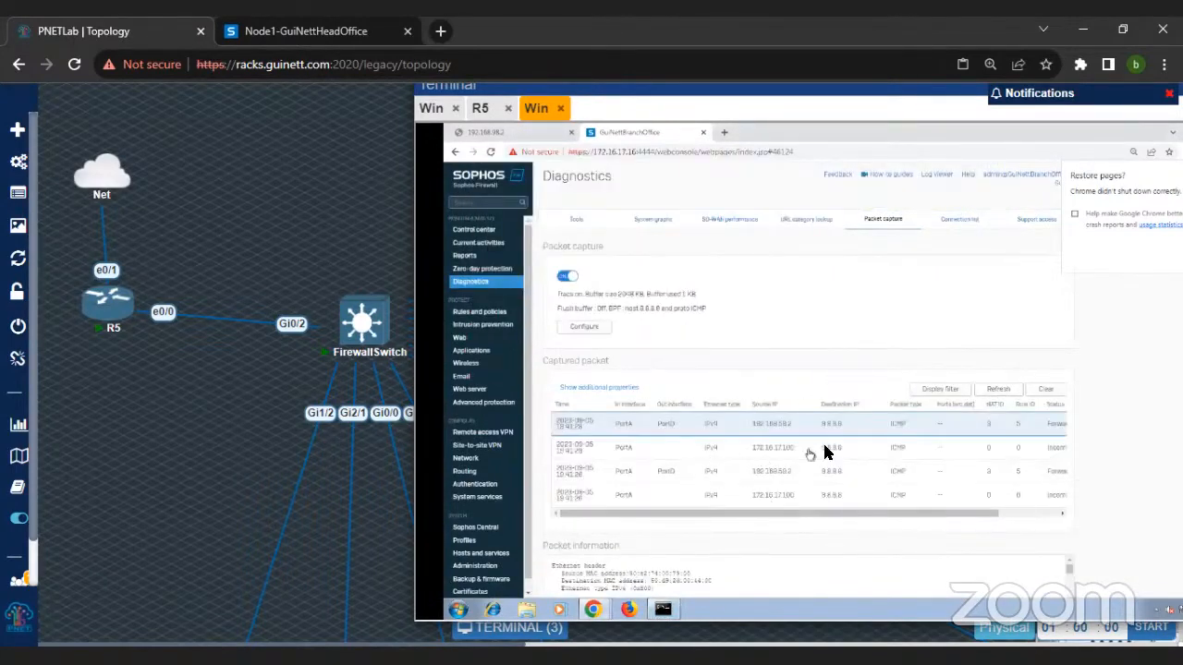
Step: Edit the failover rule of the DHCP_PortB_GW gateway in the WAN link manager, setting its ping IP address to 8.8.8.8
{"action": "left_click", "coordinate": [466, 459]}
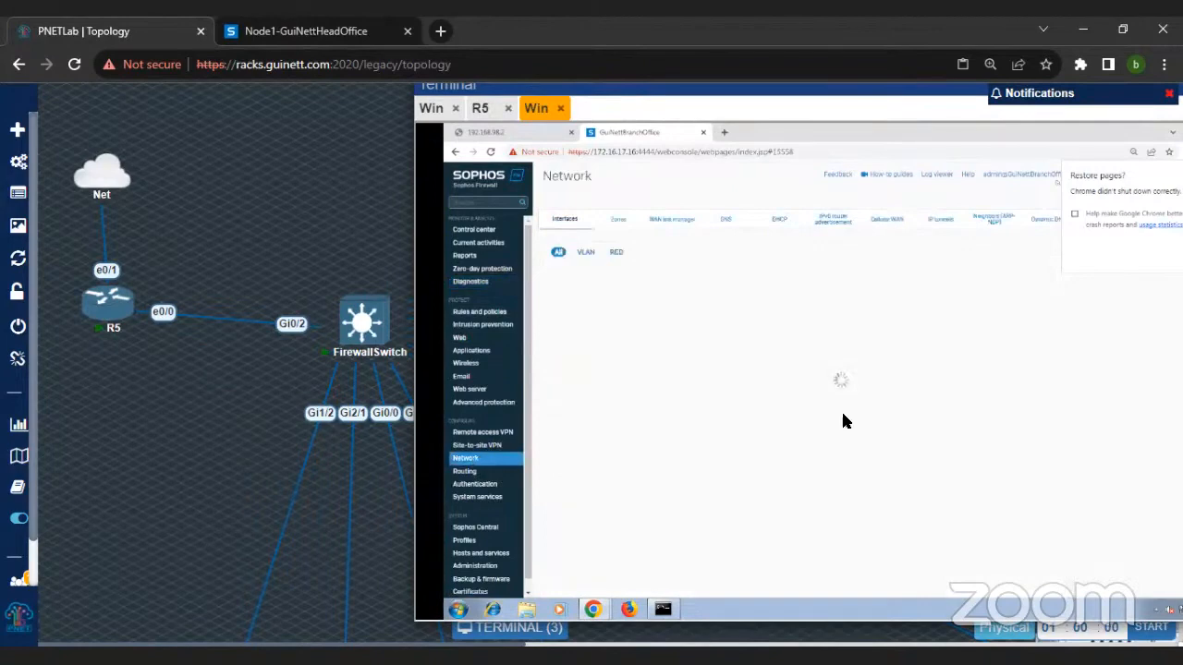
{"action": "left_click", "coordinate": [672, 218]}
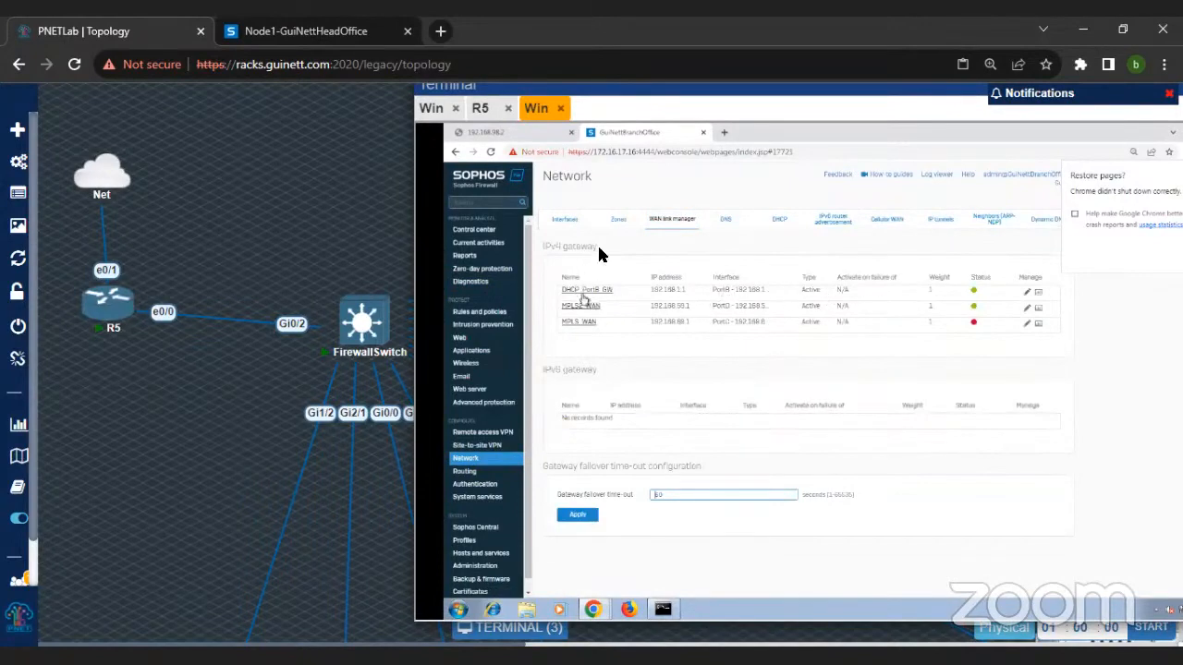
{"action": "left_click", "coordinate": [594, 290]}
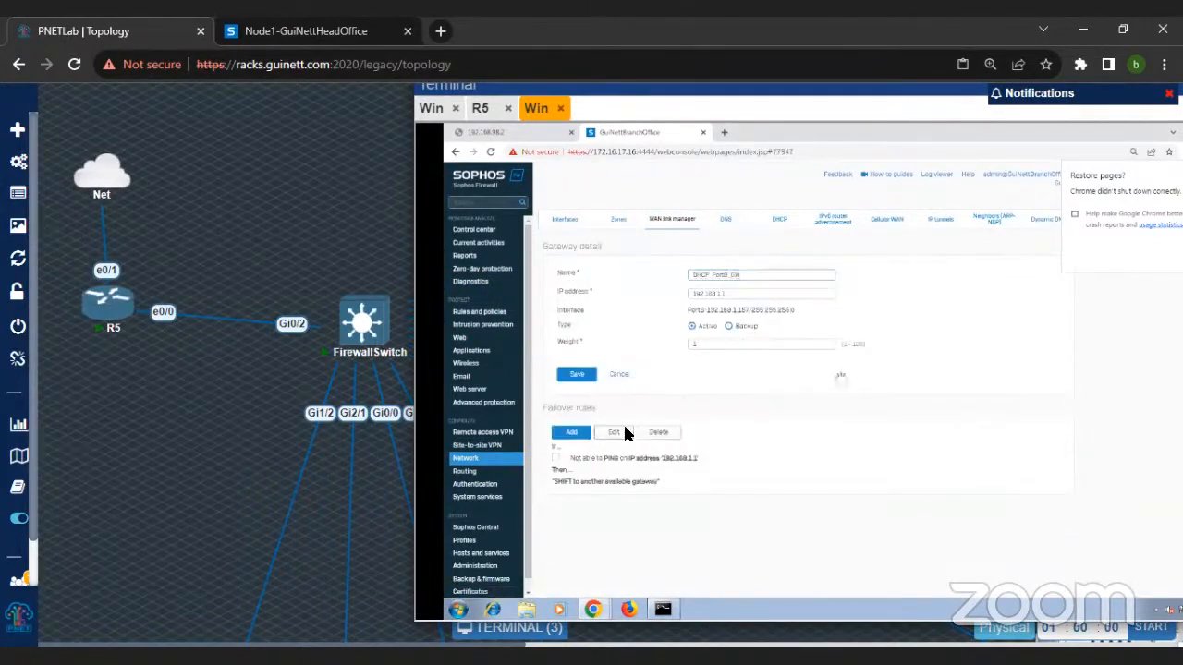
{"action": "left_click", "coordinate": [623, 433]}
{"action": "left_click", "coordinate": [952, 452]}
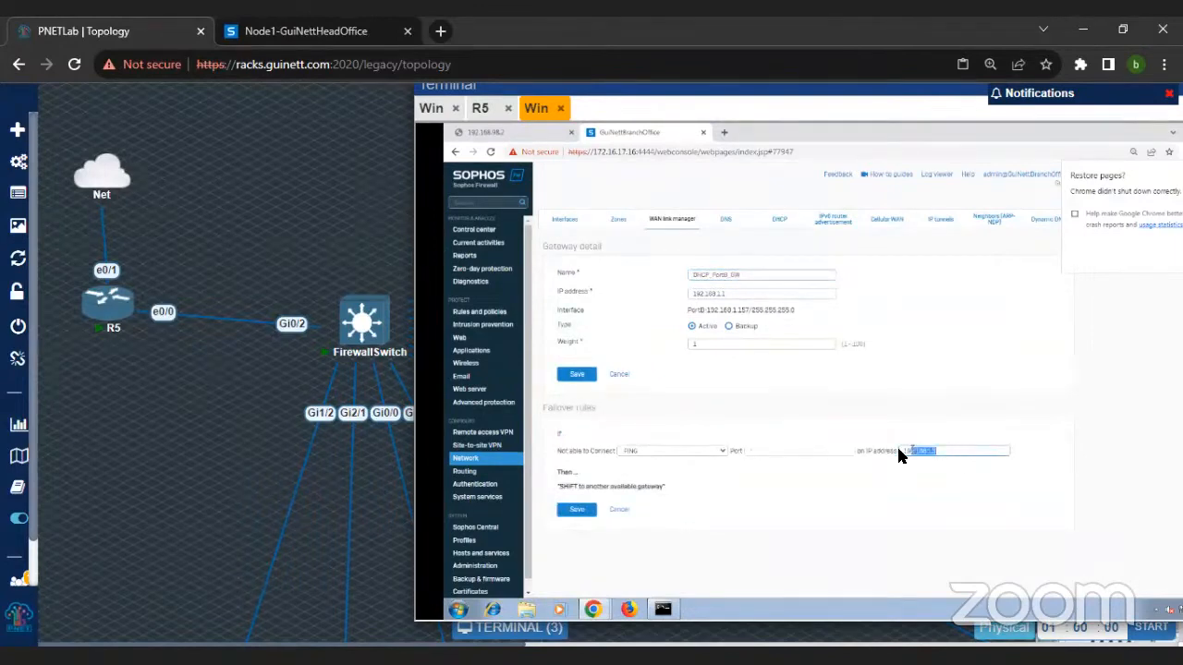
{"action": "type", "text": "8.8.8.8"}
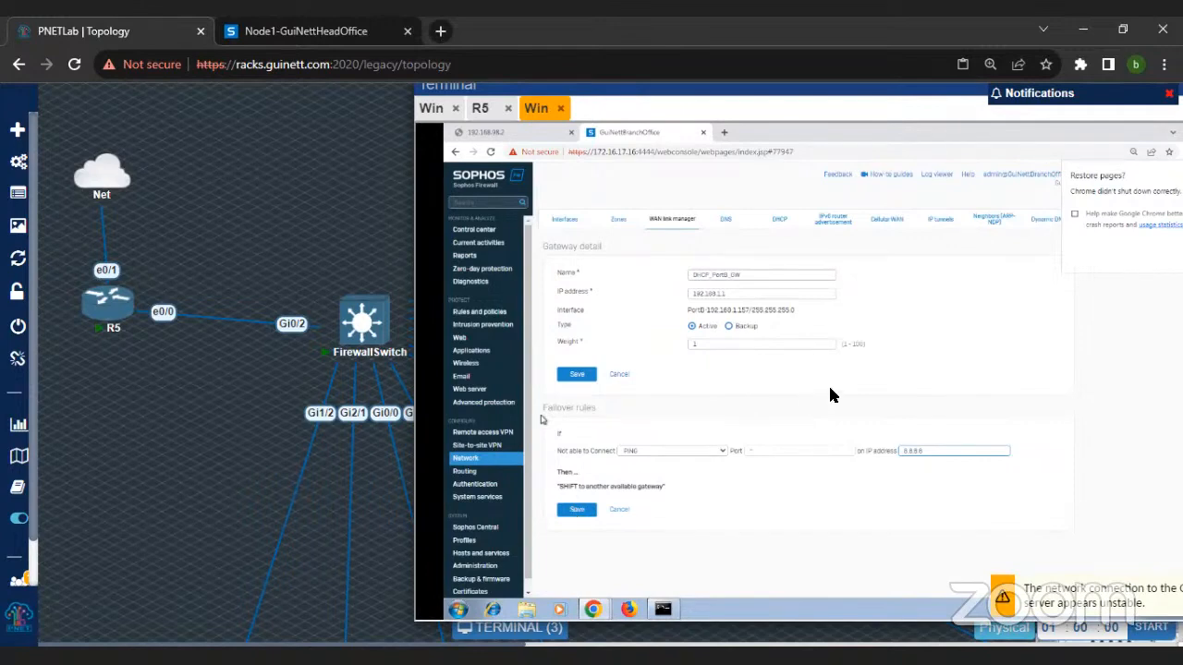
Step: Reload the lab topology page and open the console of the SophosXG node
{"action": "left_click", "coordinate": [76, 65]}
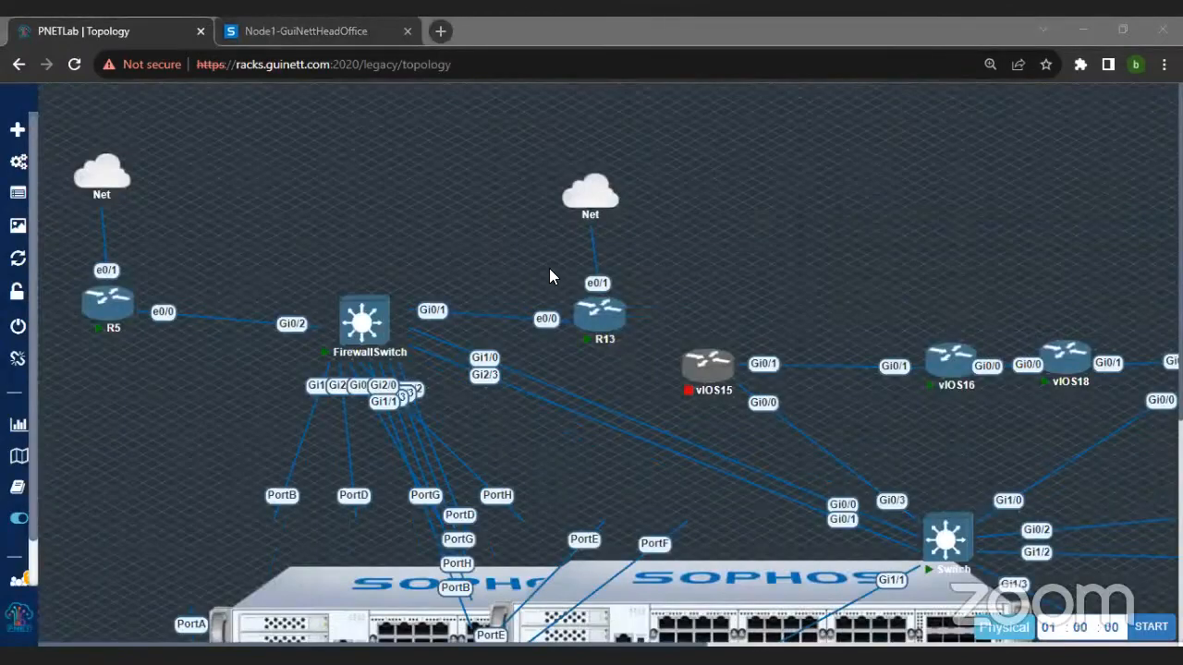
{"action": "scroll", "coordinate": [602, 373], "scroll_direction": "down", "scroll_amount": 2}
{"action": "scroll", "coordinate": [577, 528], "scroll_direction": "down", "scroll_amount": 1}
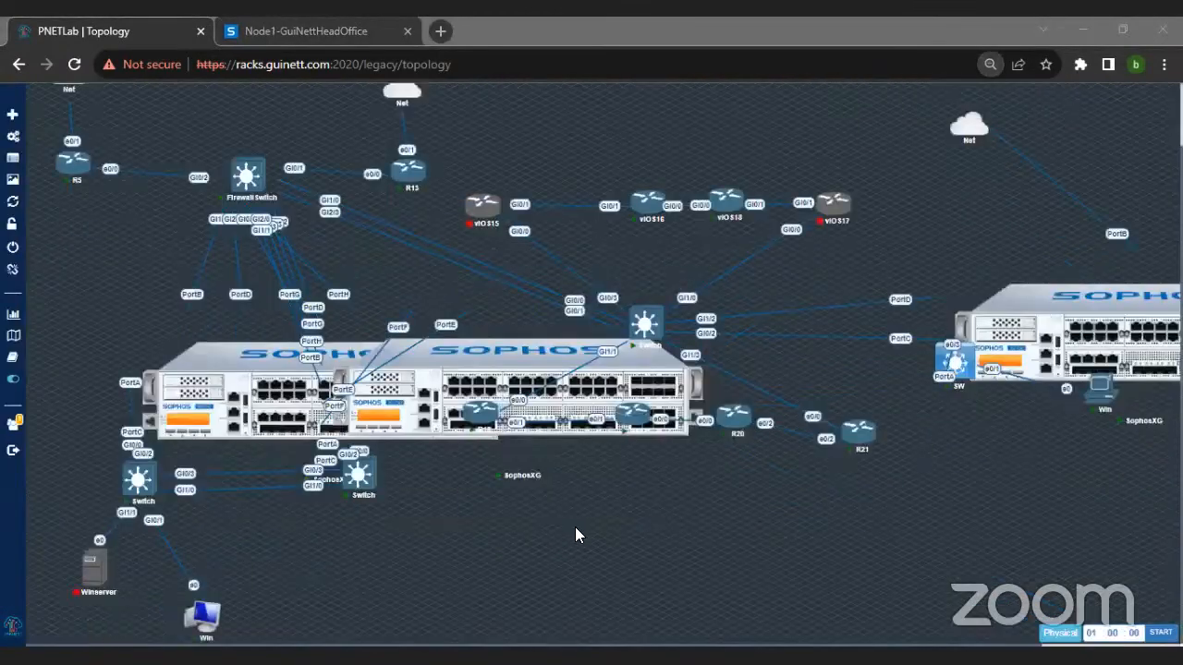
{"action": "key", "text": "ctrl+minus"}
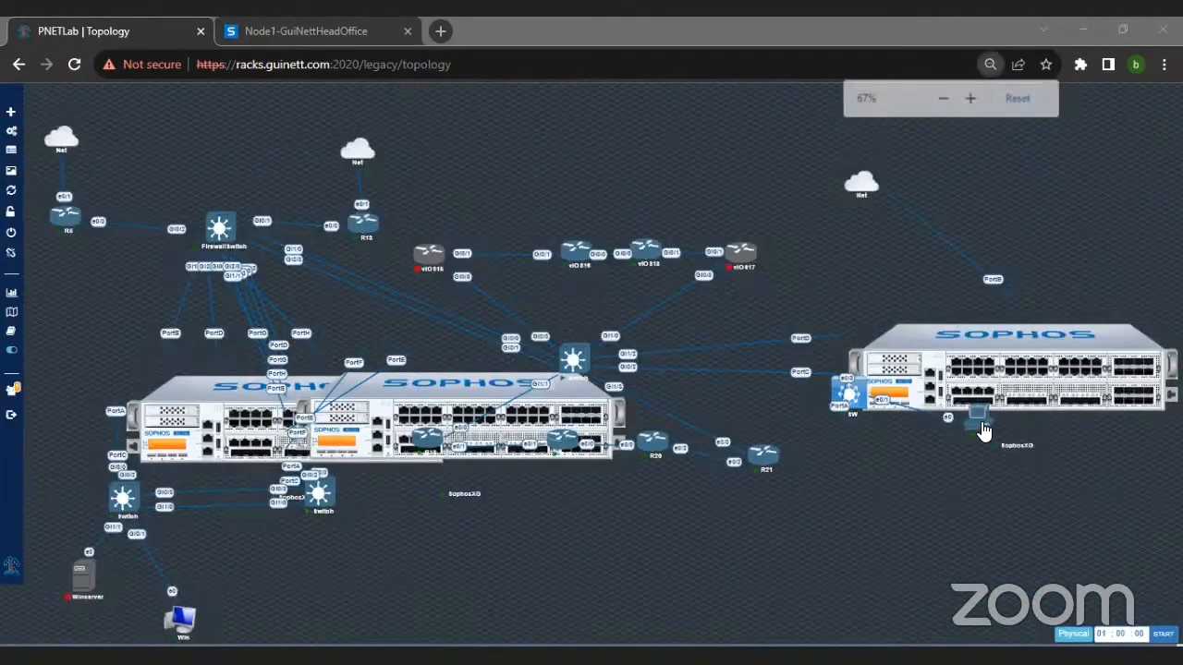
{"action": "left_click", "coordinate": [596, 437]}
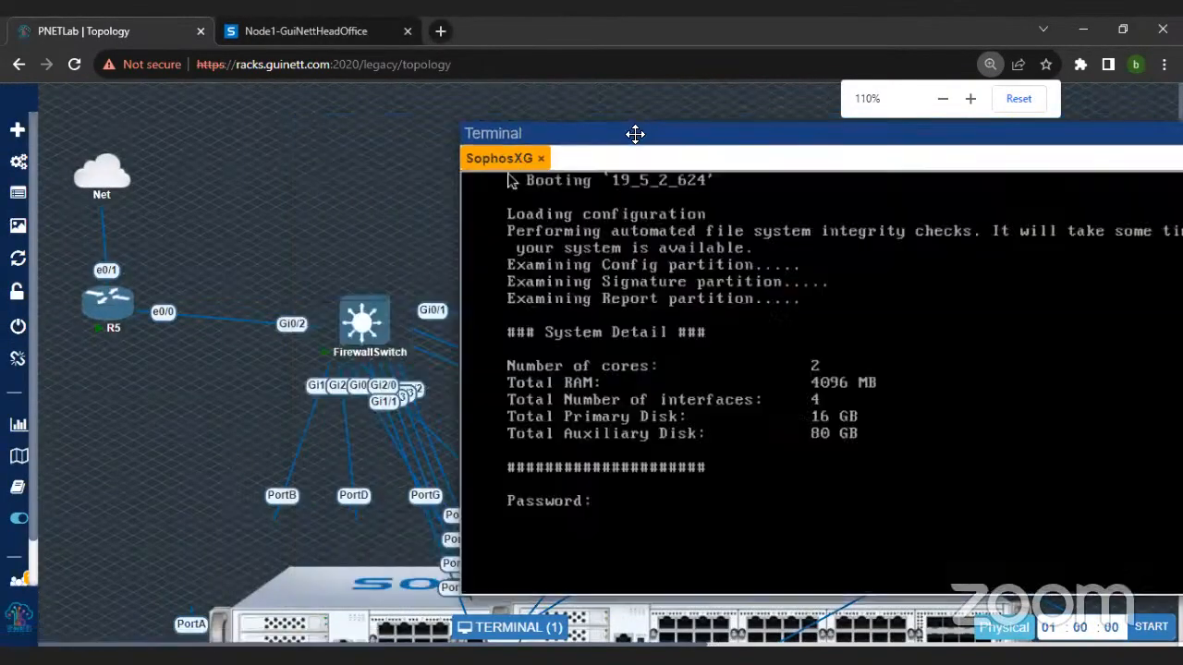
Step: Move the branch SophosXG device up and away so it no longer covers the Win node
{"action": "key", "text": "ctrl+minus"}
{"action": "key", "text": "ctrl+minus"}
{"action": "key", "text": "ctrl+minus"}
{"action": "key", "text": "ctrl+minus"}
{"action": "key", "text": "ctrl+minus"}
{"action": "key", "text": "ctrl+minus"}
{"action": "key", "text": "ctrl+minus"}
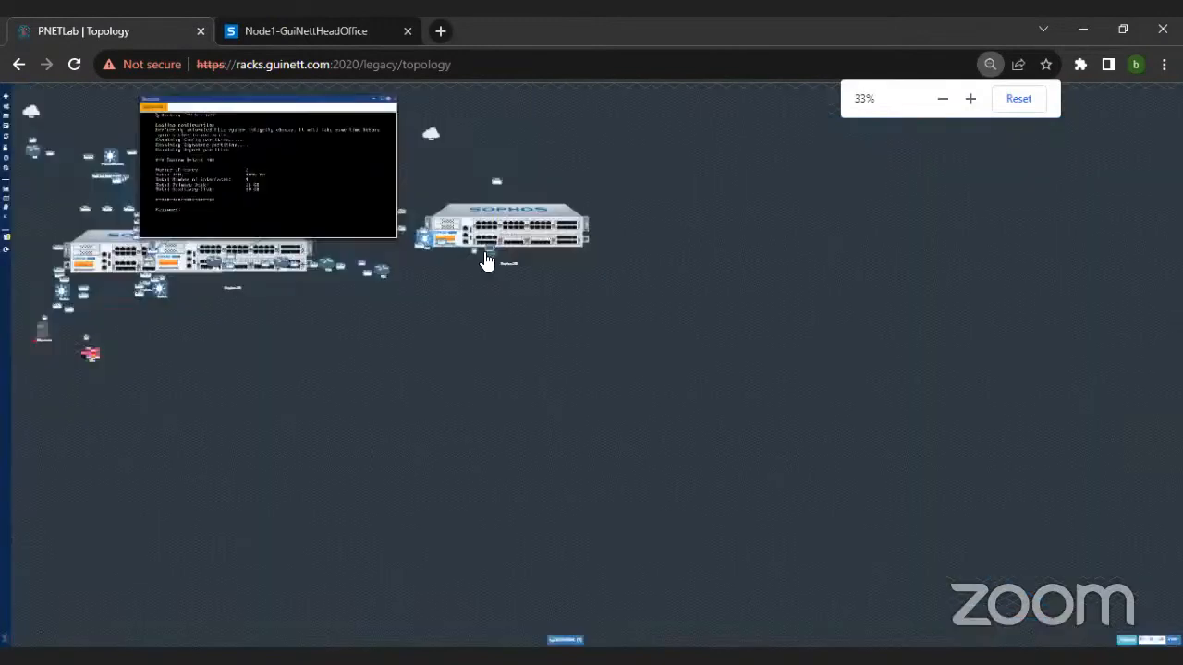
{"action": "left_click_drag", "start_coordinate": [496, 264], "coordinate": [547, 210]}
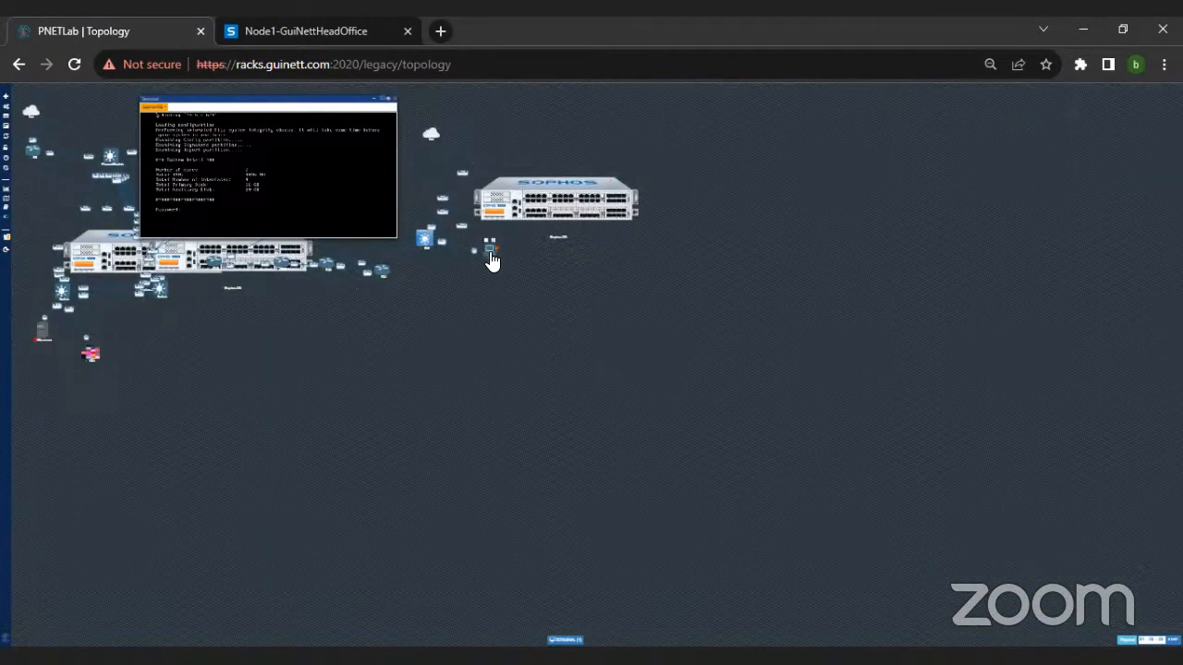
Step: Open the console of the Win node beside the branch firewall and enlarge it to a readable size near the topology's upper edge
{"action": "left_click", "coordinate": [490, 253]}
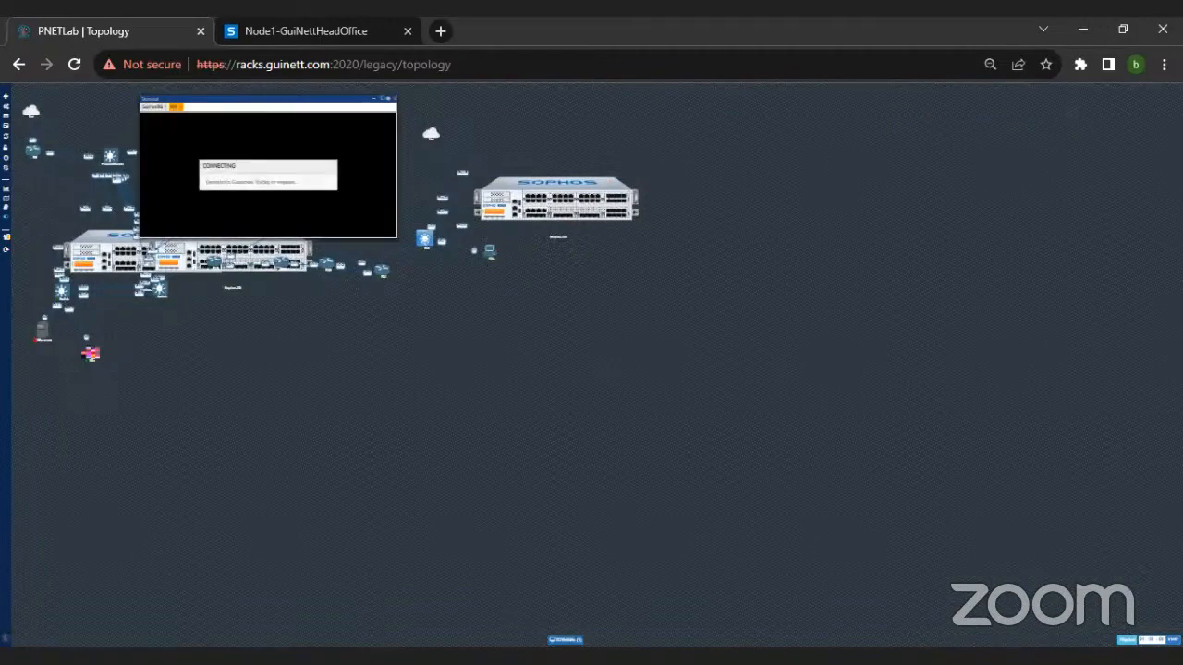
{"action": "left_click", "coordinate": [577, 639]}
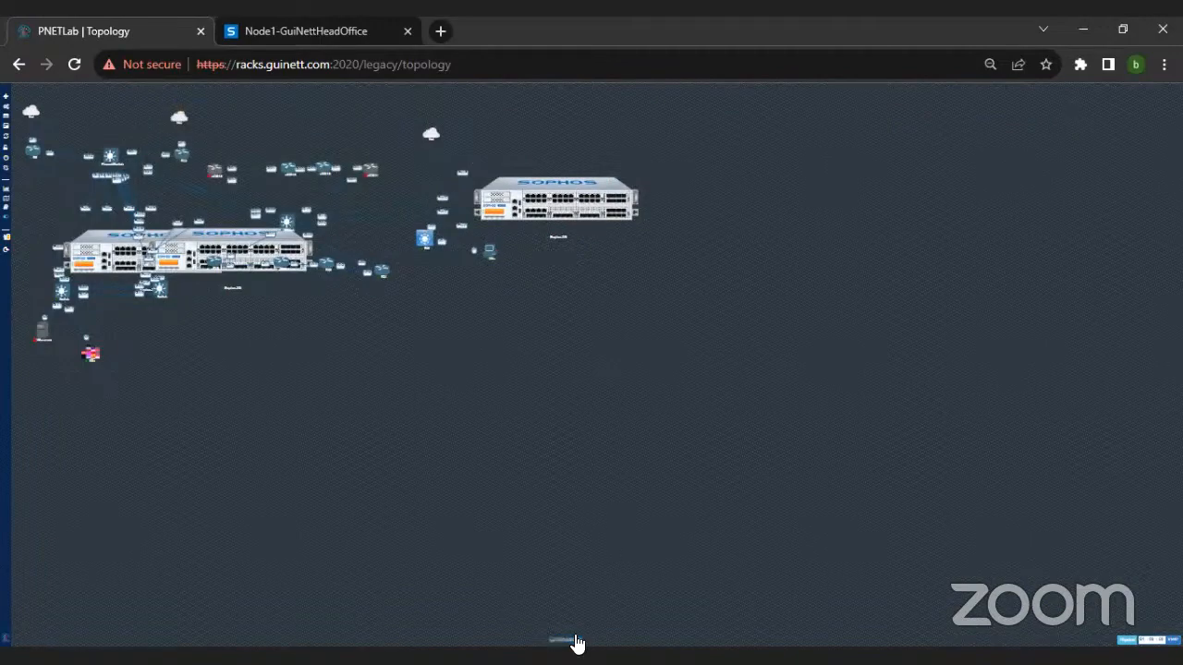
{"action": "left_click", "coordinate": [575, 641]}
{"action": "key", "text": "ctrl+plus"}
{"action": "key", "text": "ctrl+plus"}
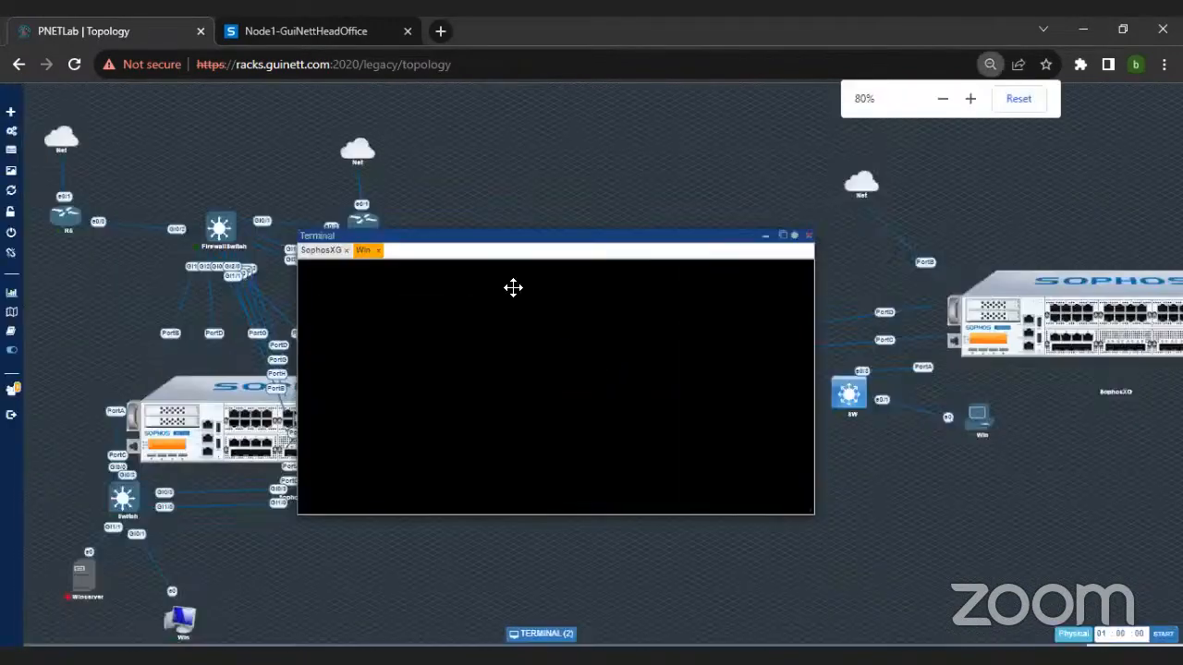
{"action": "key", "text": "ctrl+plus"}
{"action": "key", "text": "ctrl+plus"}
{"action": "key", "text": "ctrl+plus"}
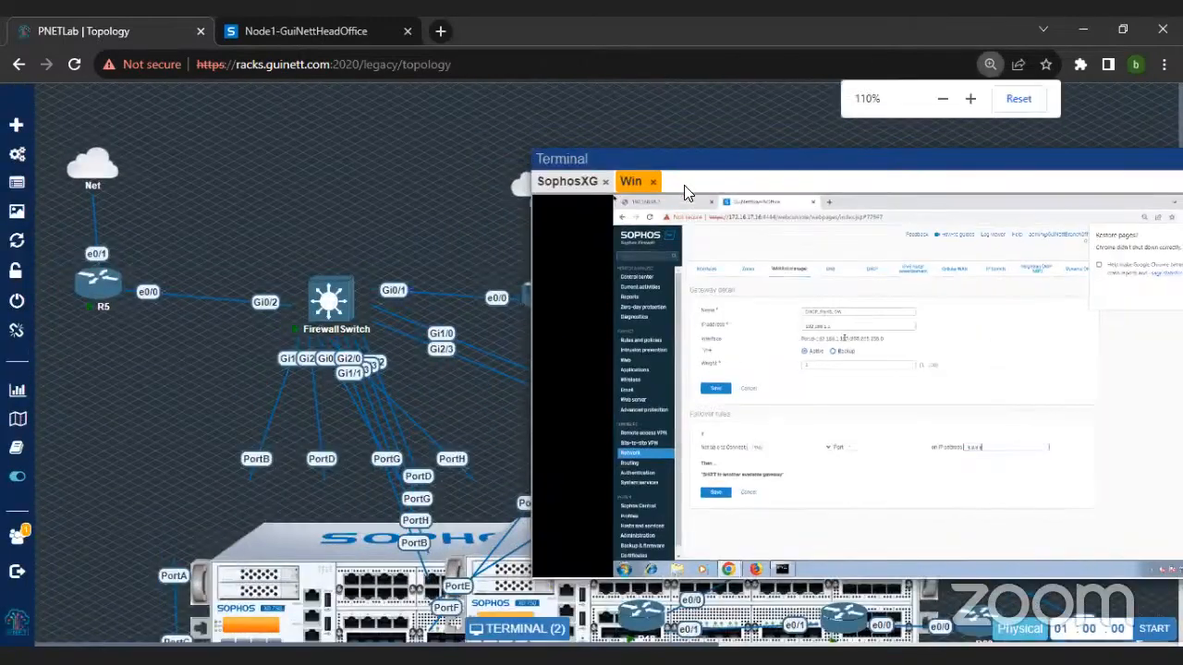
{"action": "left_click_drag", "start_coordinate": [667, 162], "coordinate": [542, 90]}
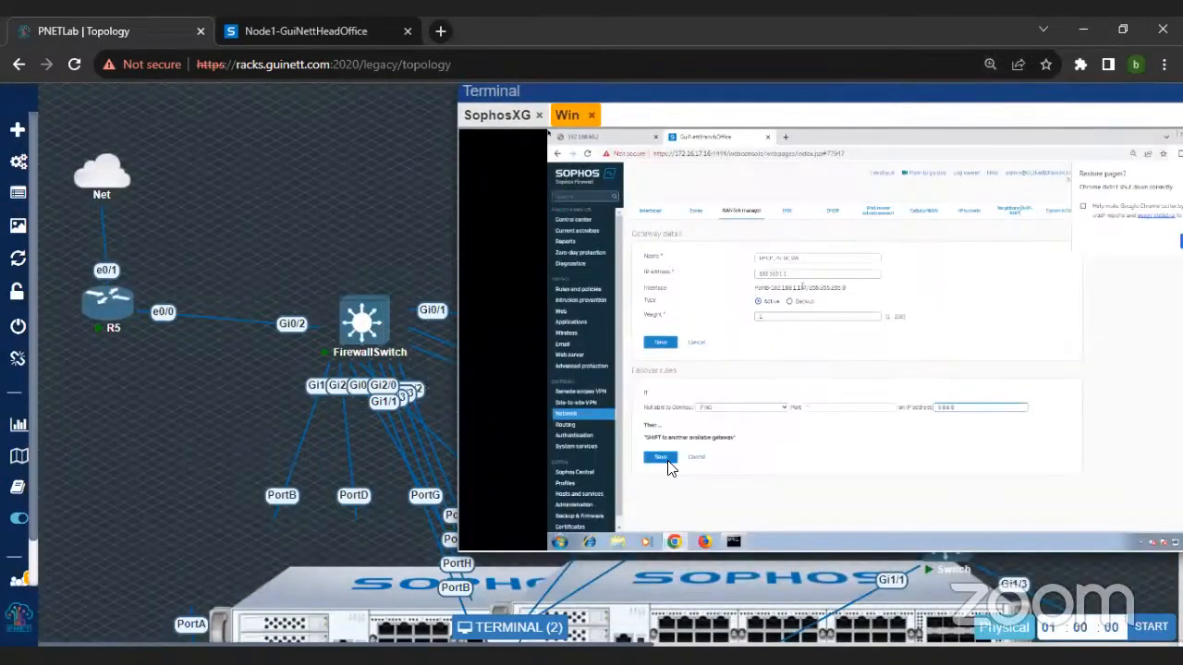
Step: Save the gateway's failover rule and update the gateway, confirming both changes
{"action": "left_click", "coordinate": [663, 459]}
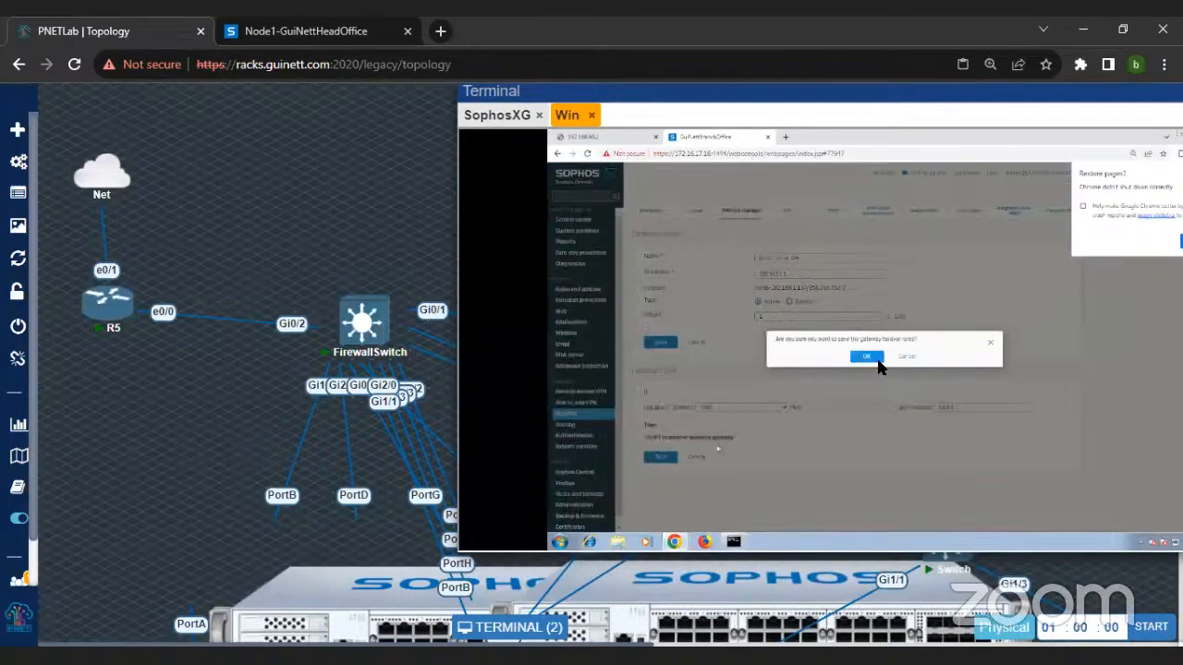
{"action": "left_click", "coordinate": [867, 357]}
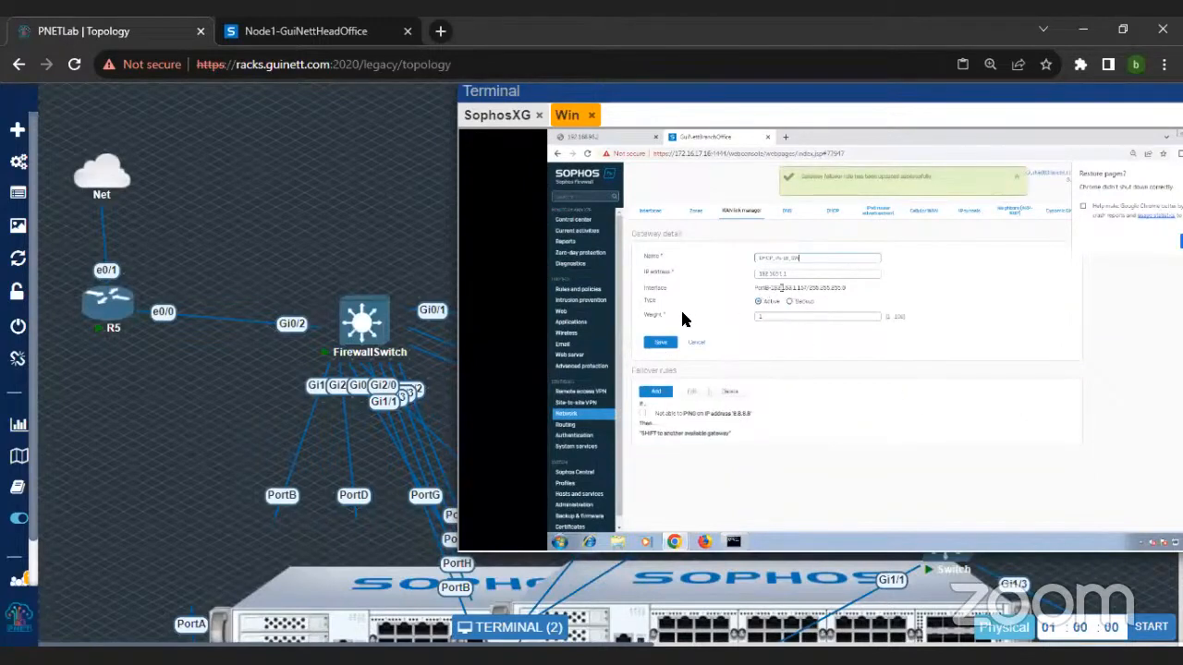
{"action": "left_click", "coordinate": [659, 342]}
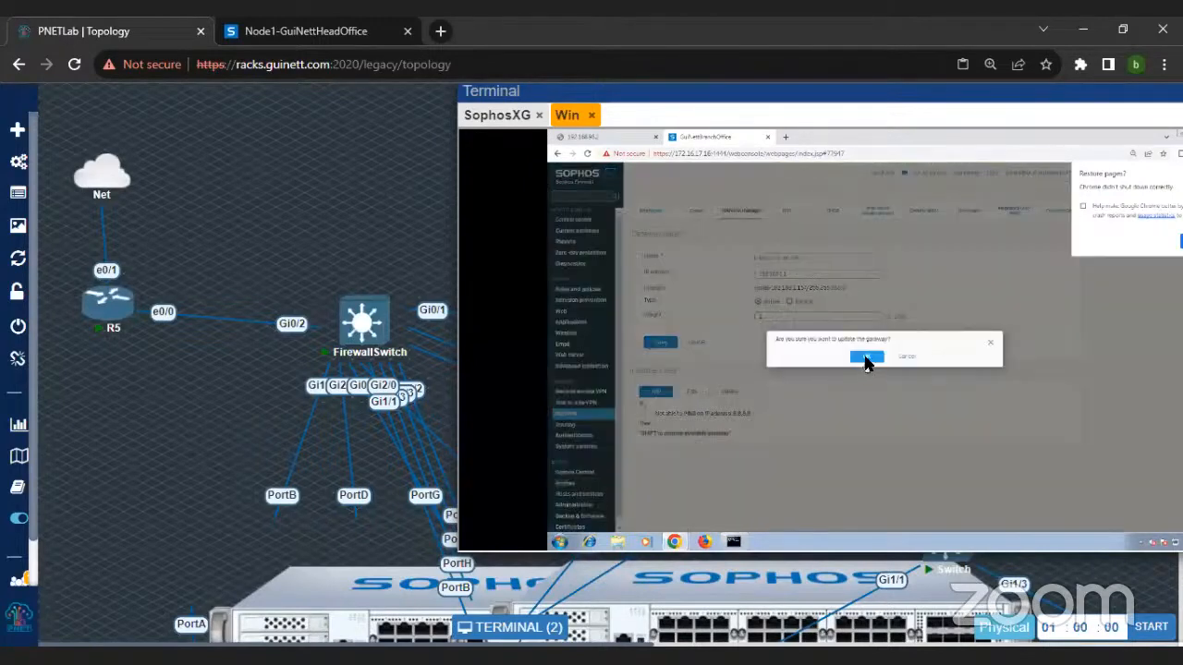
{"action": "left_click", "coordinate": [867, 357]}
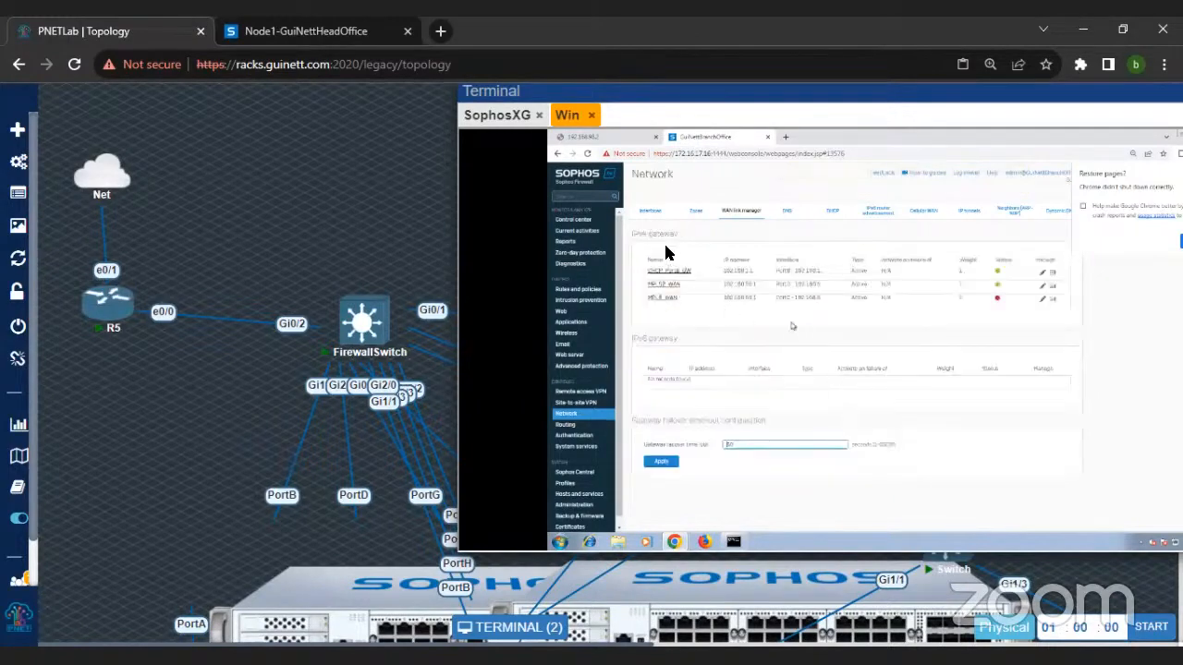
Step: Ping 8.8.8.8 through interface PortB with the firewall's diagnostic tools and close the result
{"action": "left_click", "coordinate": [585, 266]}
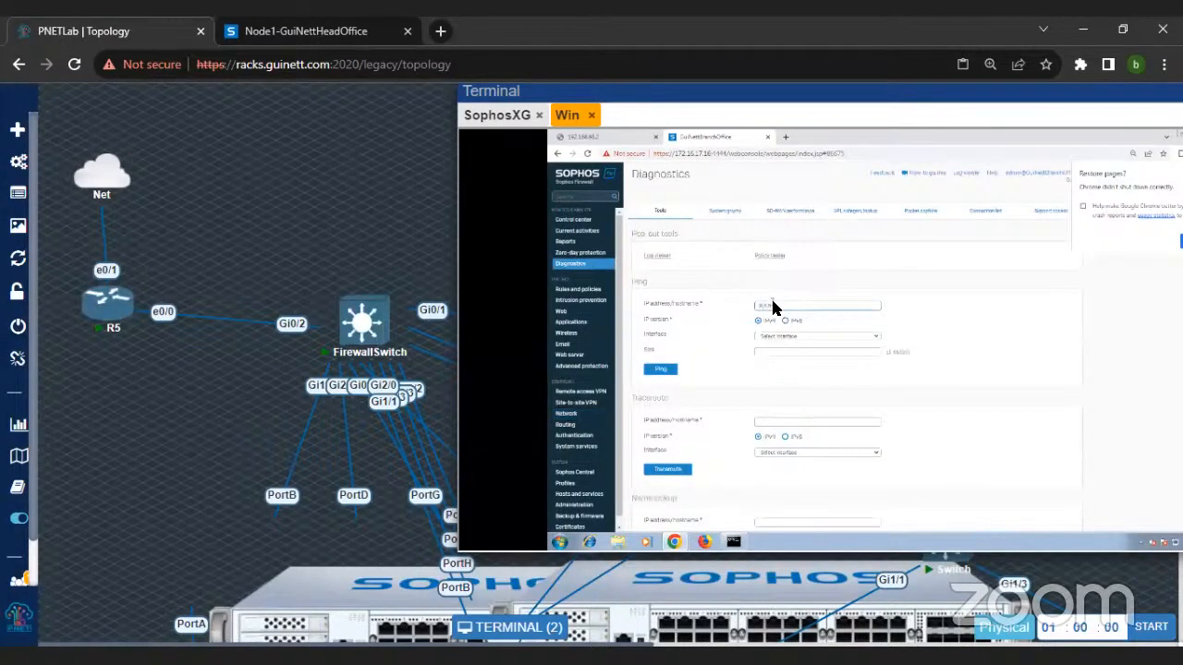
{"action": "type", "text": "8.8.8.8"}
{"action": "left_click", "coordinate": [779, 337]}
{"action": "left_click", "coordinate": [778, 362]}
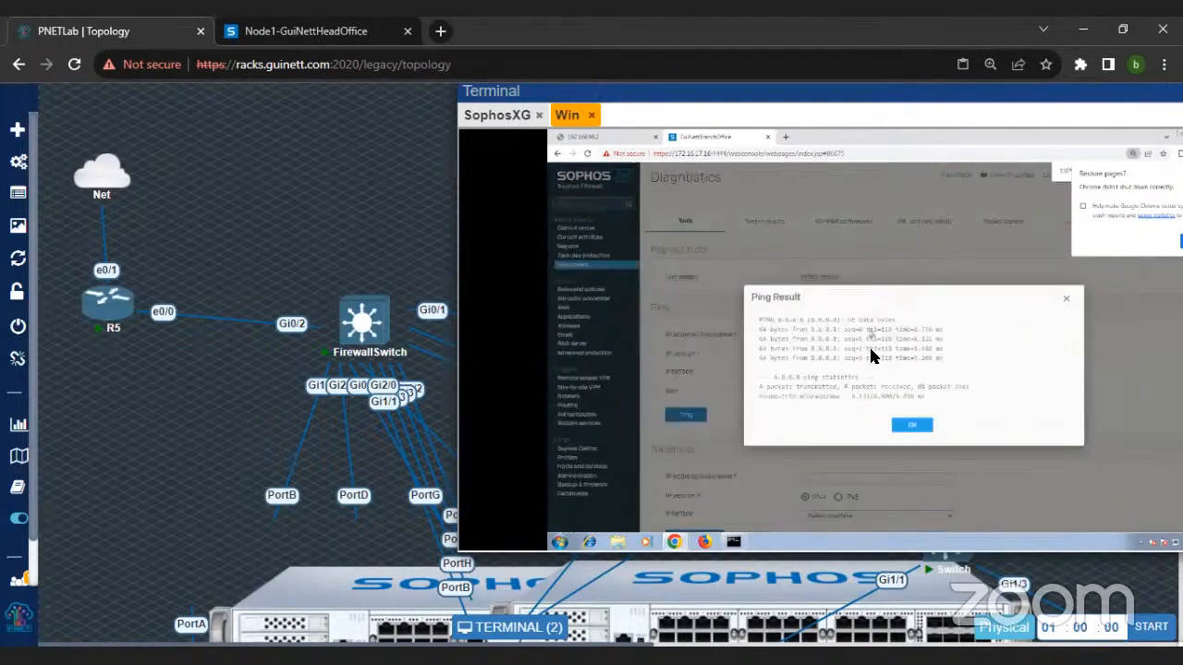
{"action": "left_click", "coordinate": [912, 424]}
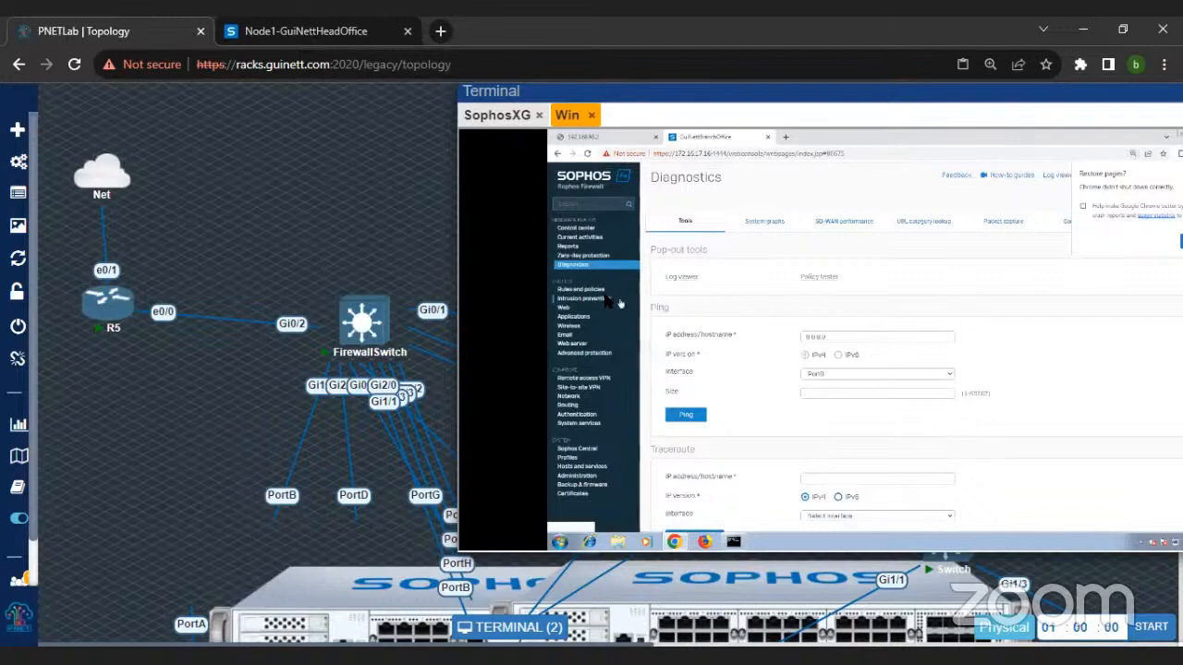
Step: Stop the packet capture, clear the captured packets and restart the capture
{"action": "left_click", "coordinate": [1009, 229]}
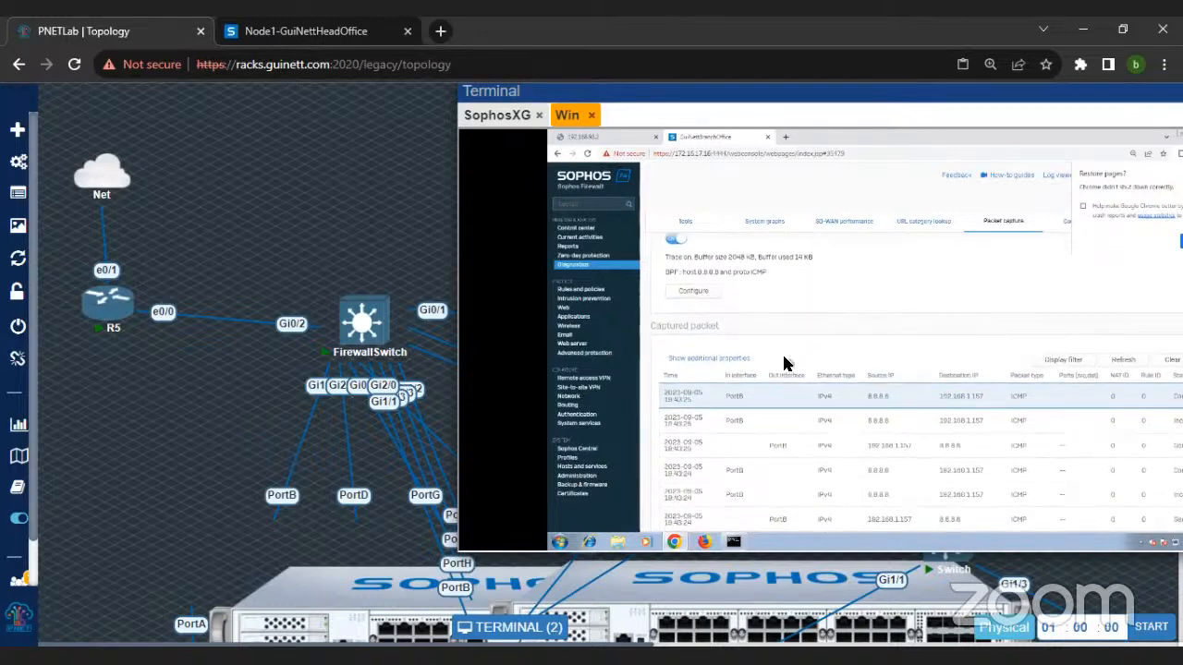
{"action": "left_click", "coordinate": [676, 283]}
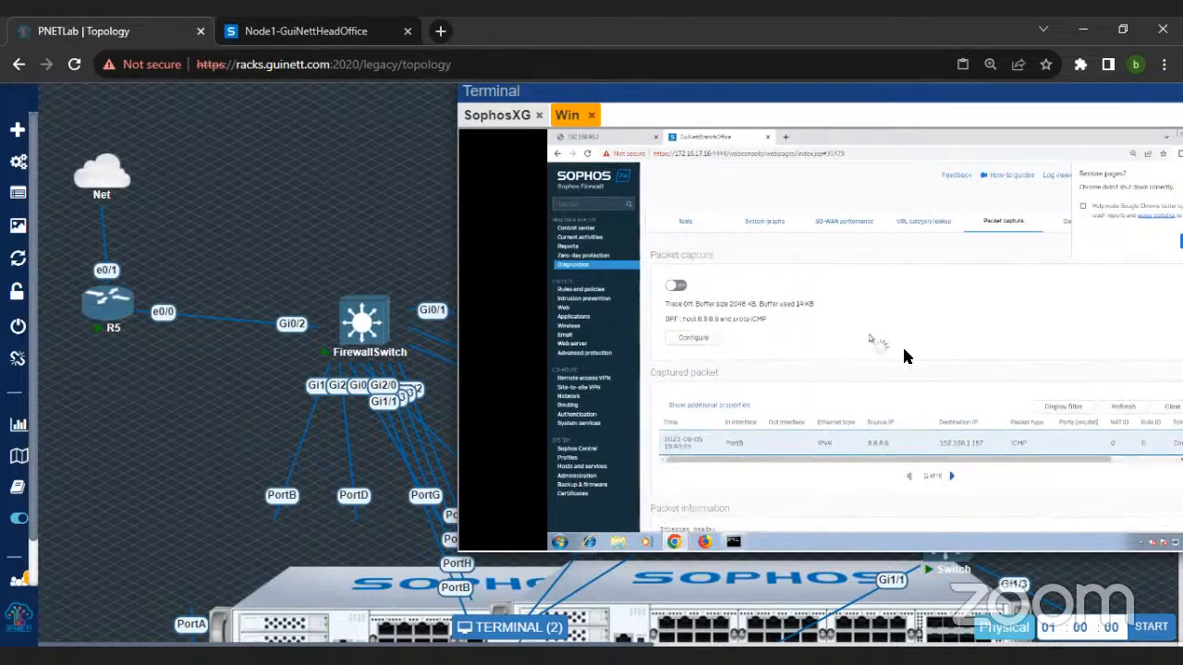
{"action": "left_click", "coordinate": [1115, 386]}
{"action": "left_click", "coordinate": [666, 277]}
Step: Repeat the ping to 8.8.8.8 from the Command Prompt and refresh the captured packets to examine its route
{"action": "left_click", "coordinate": [734, 541]}
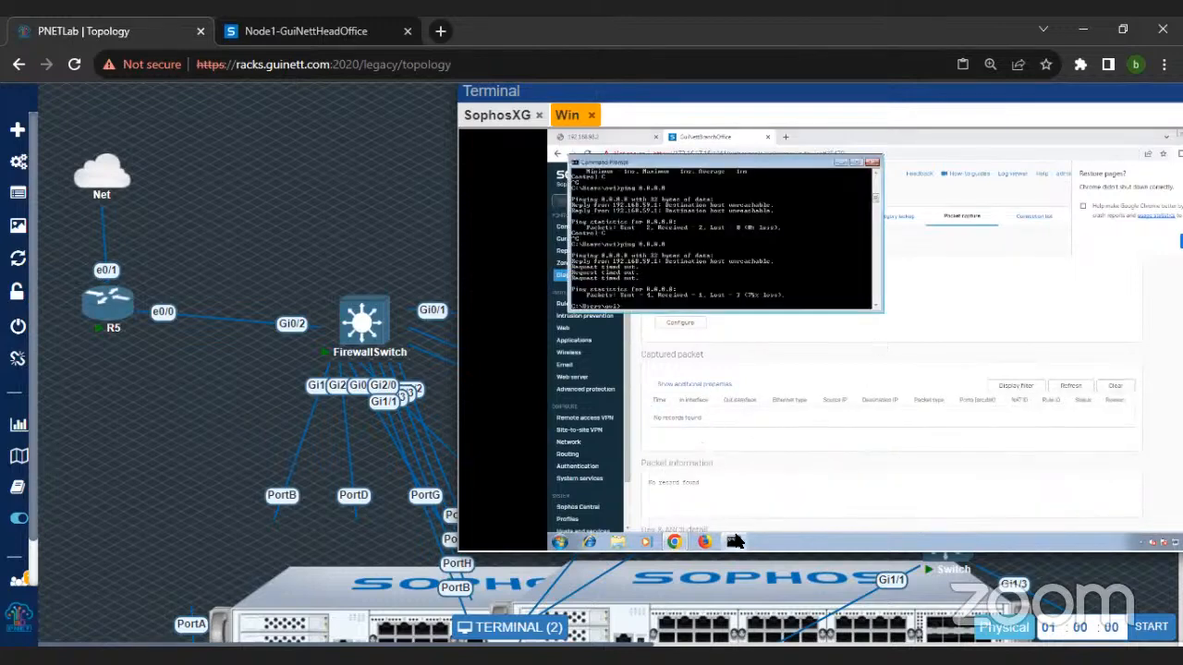
{"action": "key", "text": "Up"}
{"action": "key", "text": "Return"}
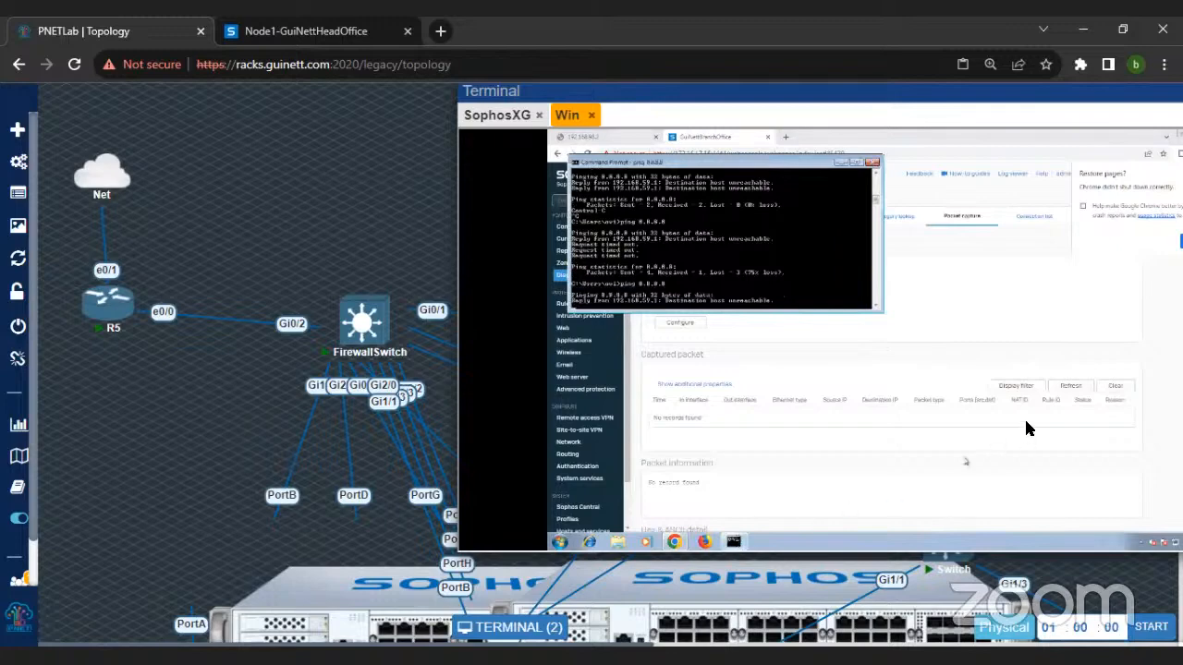
{"action": "left_click", "coordinate": [1069, 386]}
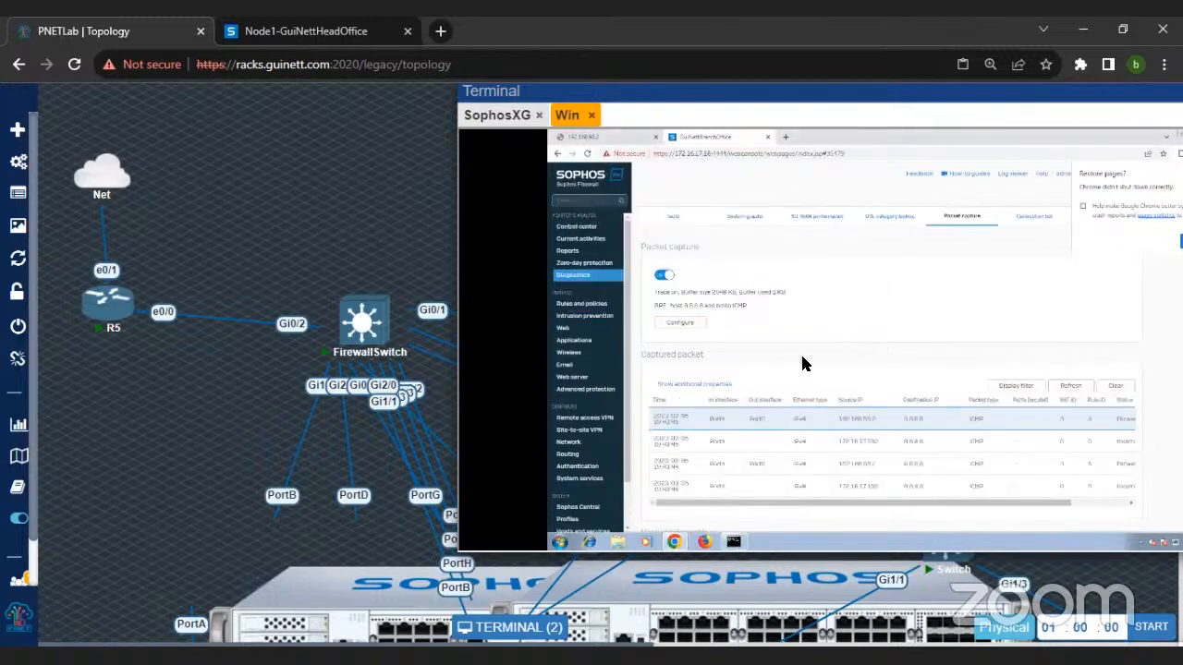
Step: Turn off the #NAT_Default_Network NAT rule in the firewall's rules and policies and confirm
{"action": "scroll", "coordinate": [800, 362], "scroll_direction": "down", "scroll_amount": 1}
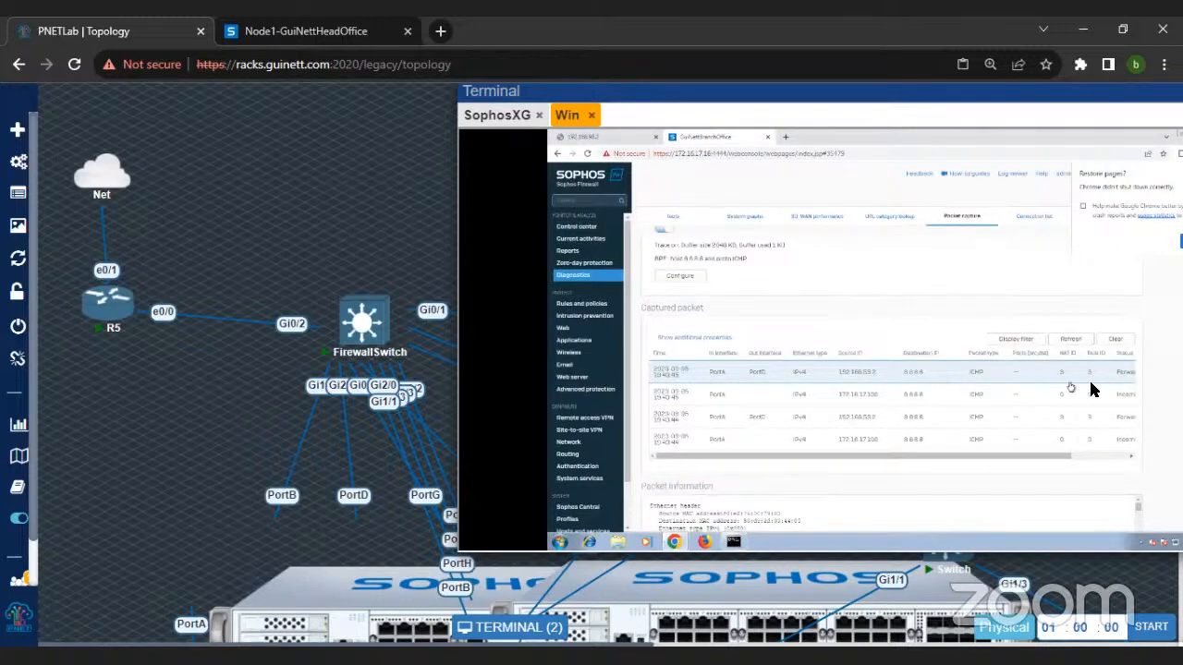
{"action": "left_click", "coordinate": [592, 305]}
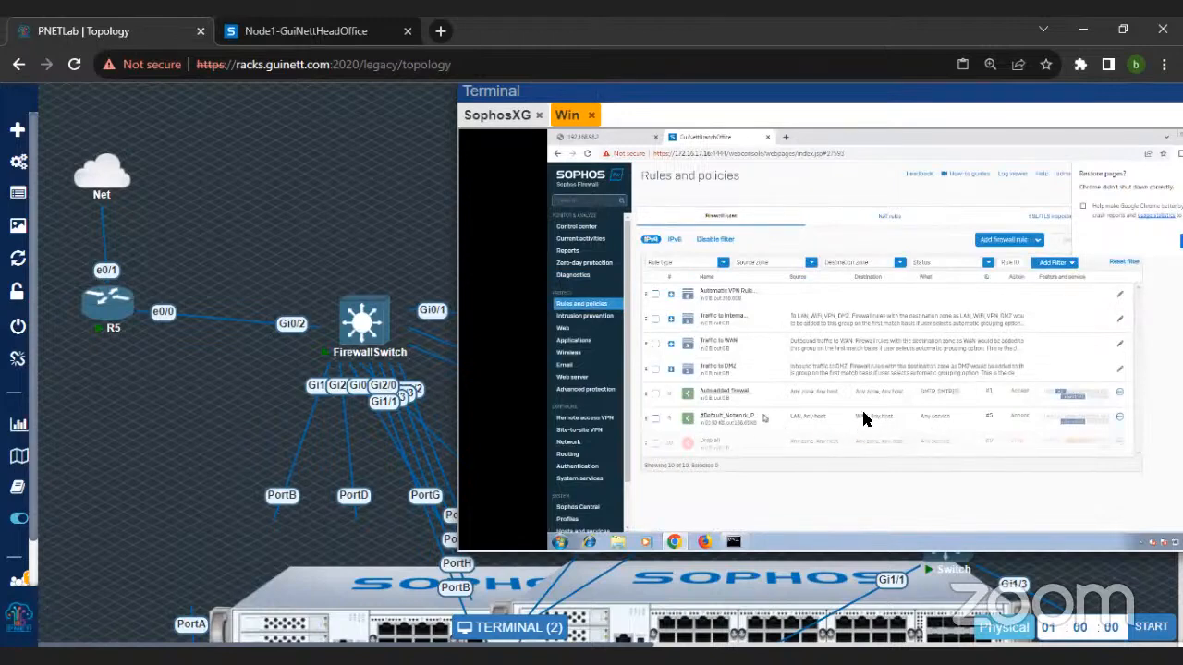
{"action": "left_click", "coordinate": [885, 217]}
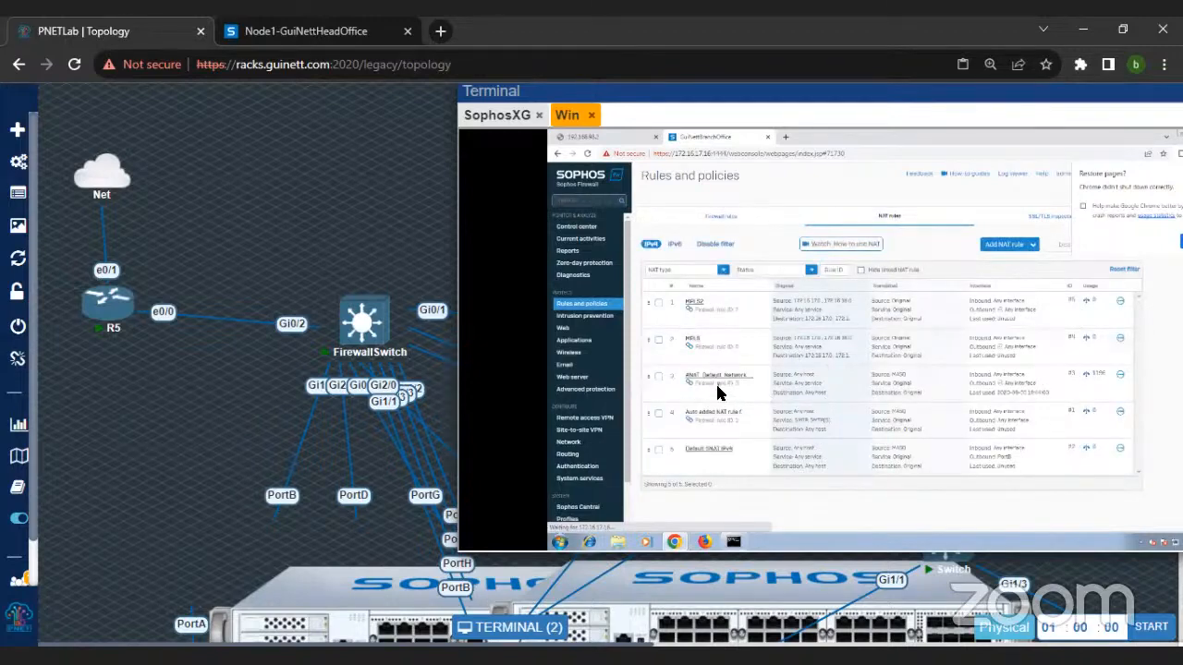
{"action": "left_click", "coordinate": [657, 377]}
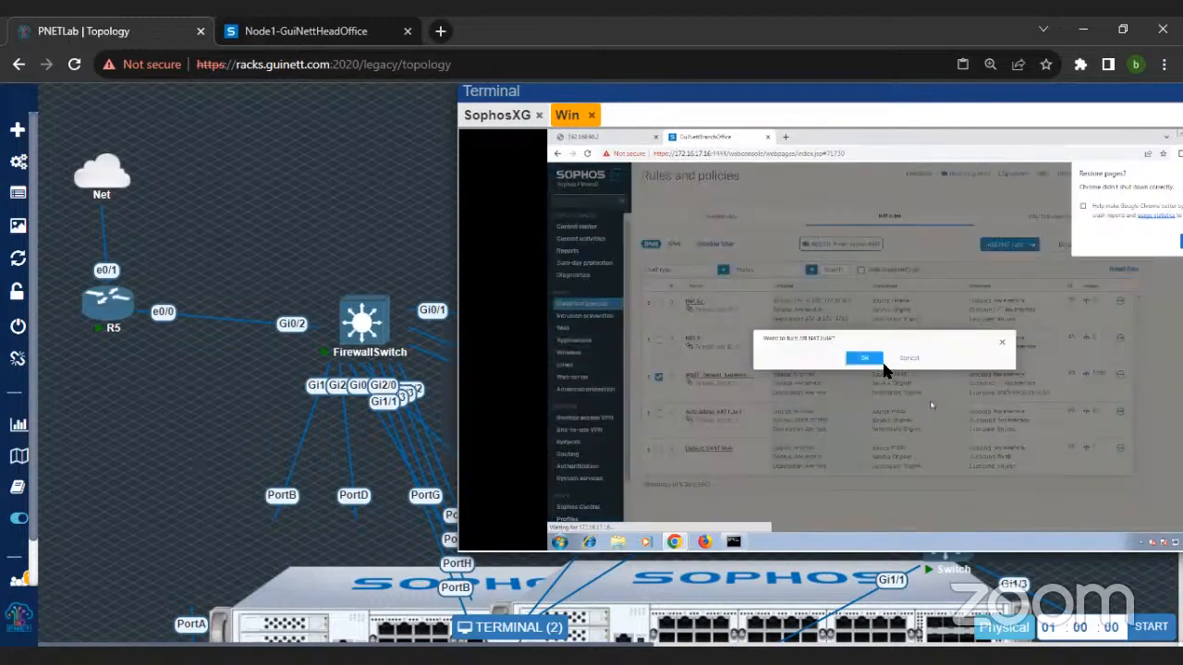
{"action": "left_click", "coordinate": [872, 361]}
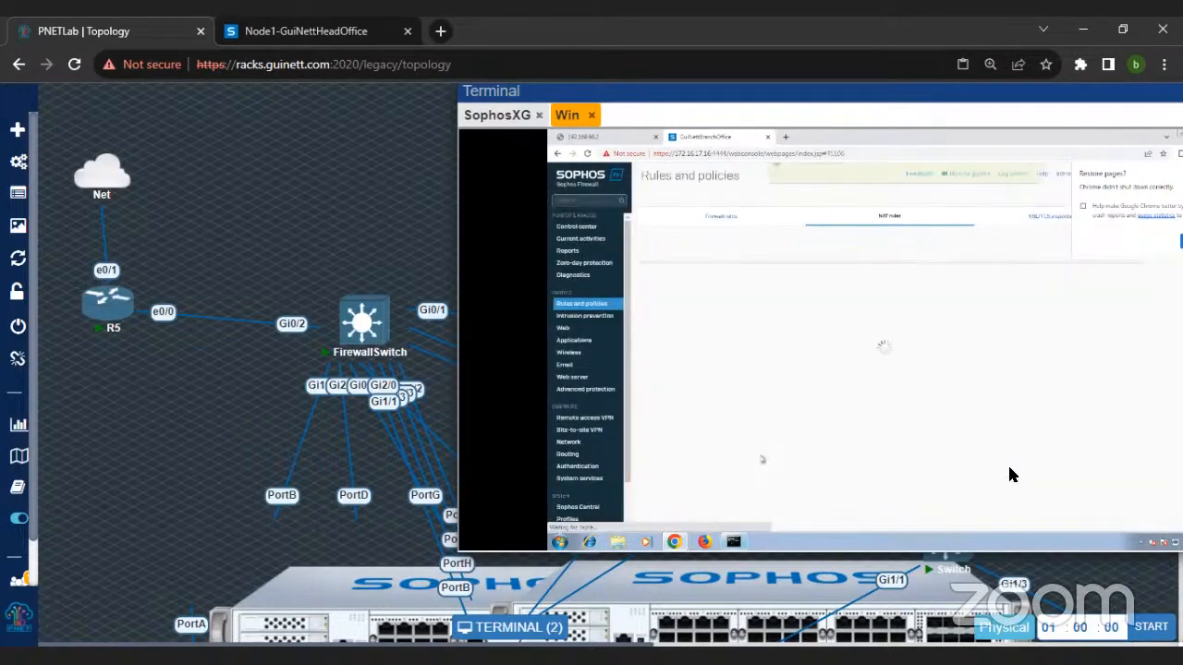
Step: Repeat the ping to 8.8.8.8 from the Command Prompt and examine the newly captured packets in the firewall's diagnostics
{"action": "left_click", "coordinate": [733, 541]}
{"action": "key", "text": "Up"}
{"action": "key", "text": "Return"}
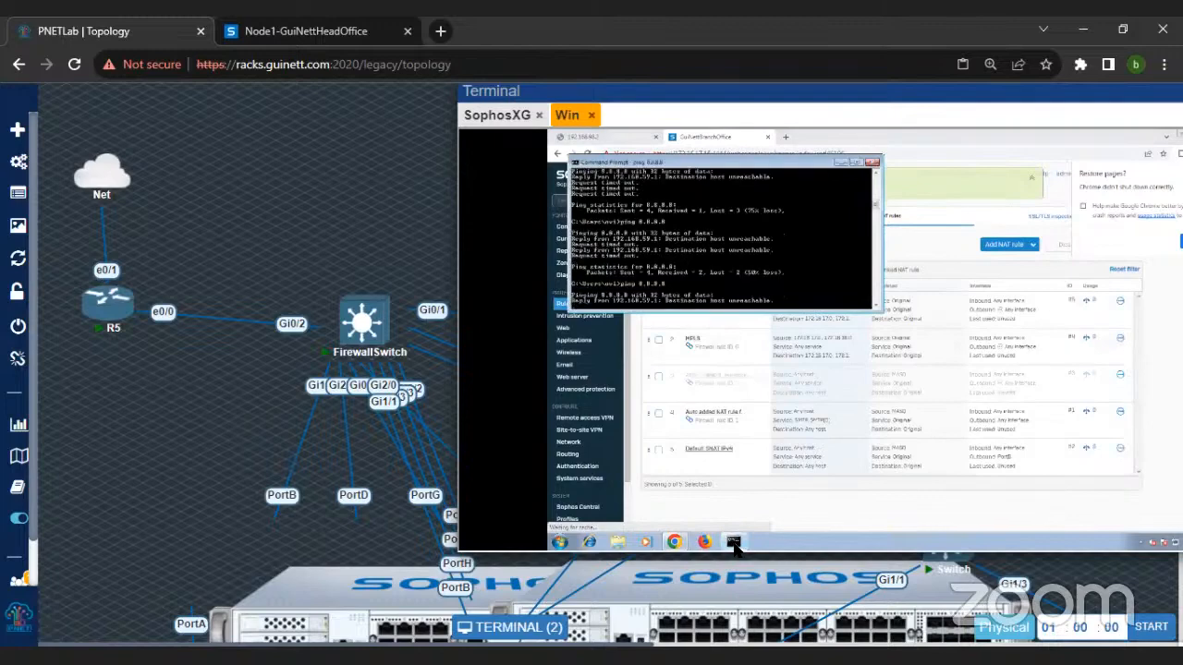
{"action": "left_click", "coordinate": [733, 541]}
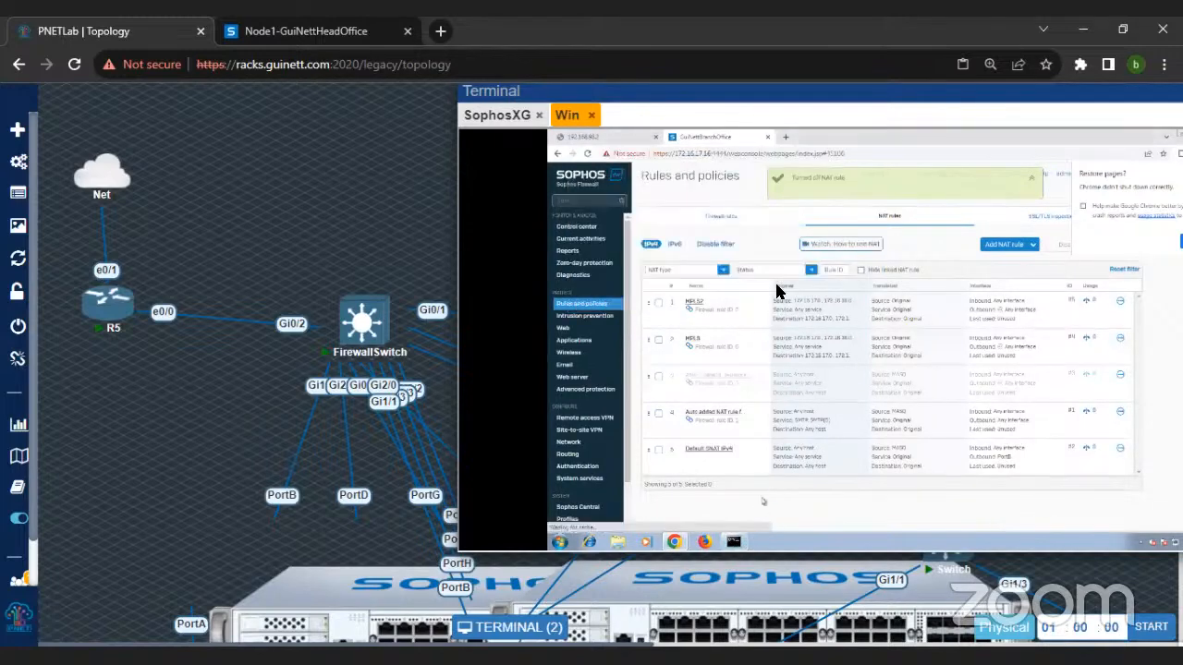
{"action": "left_click", "coordinate": [593, 275]}
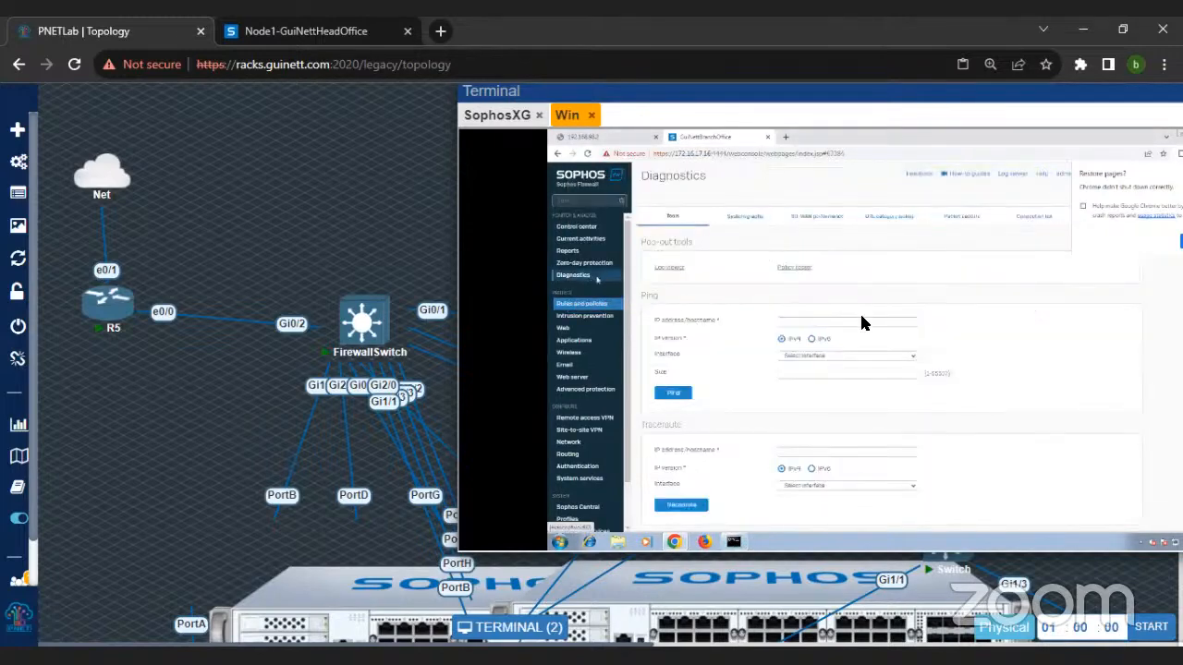
{"action": "left_click", "coordinate": [959, 218]}
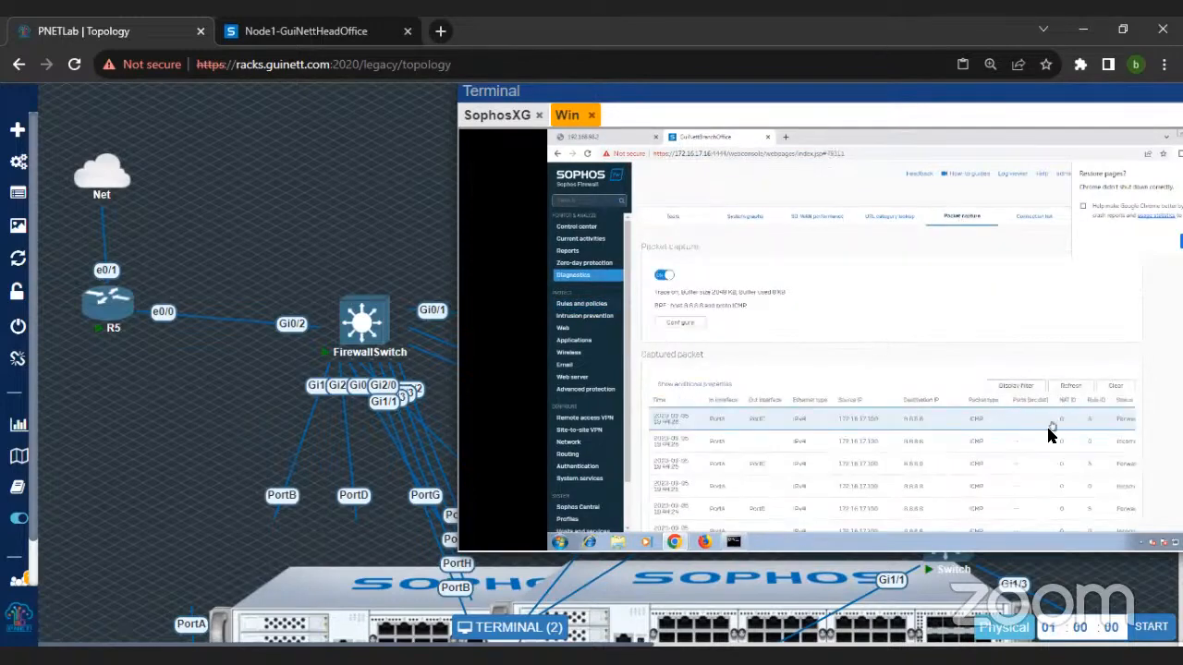
{"action": "scroll", "coordinate": [1049, 432], "scroll_direction": "down", "scroll_amount": 3}
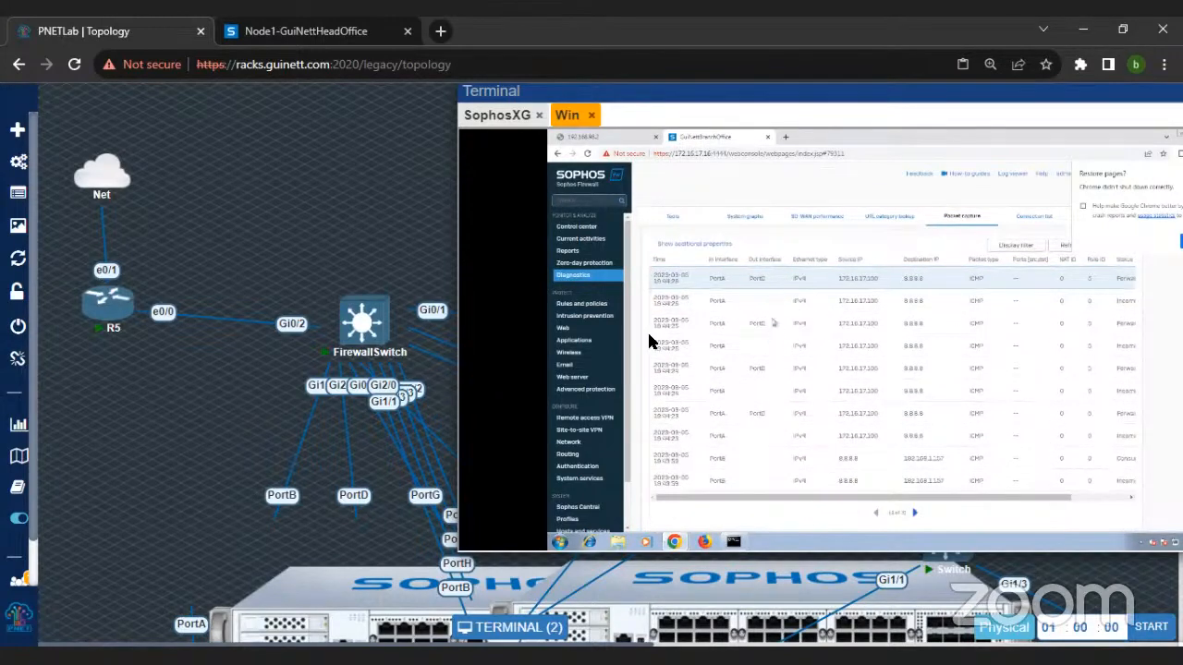
Step: Move the Default SNAT IPv4 rule to the first position in the NAT rules list and confirm
{"action": "left_click", "coordinate": [594, 305]}
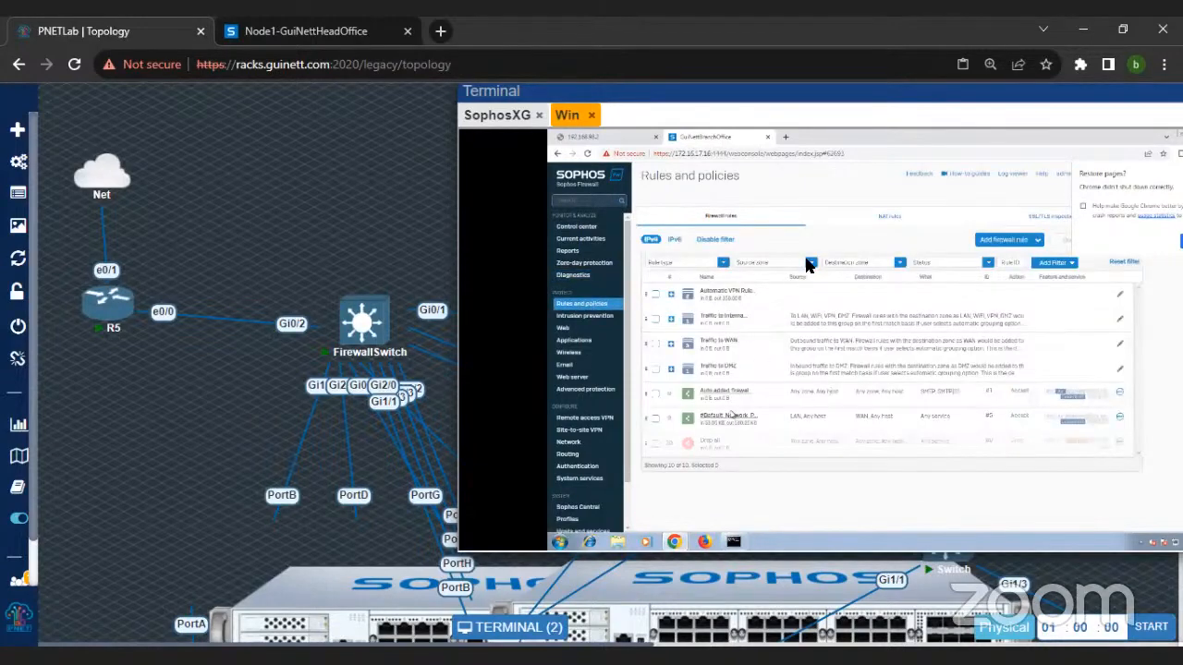
{"action": "left_click", "coordinate": [889, 216]}
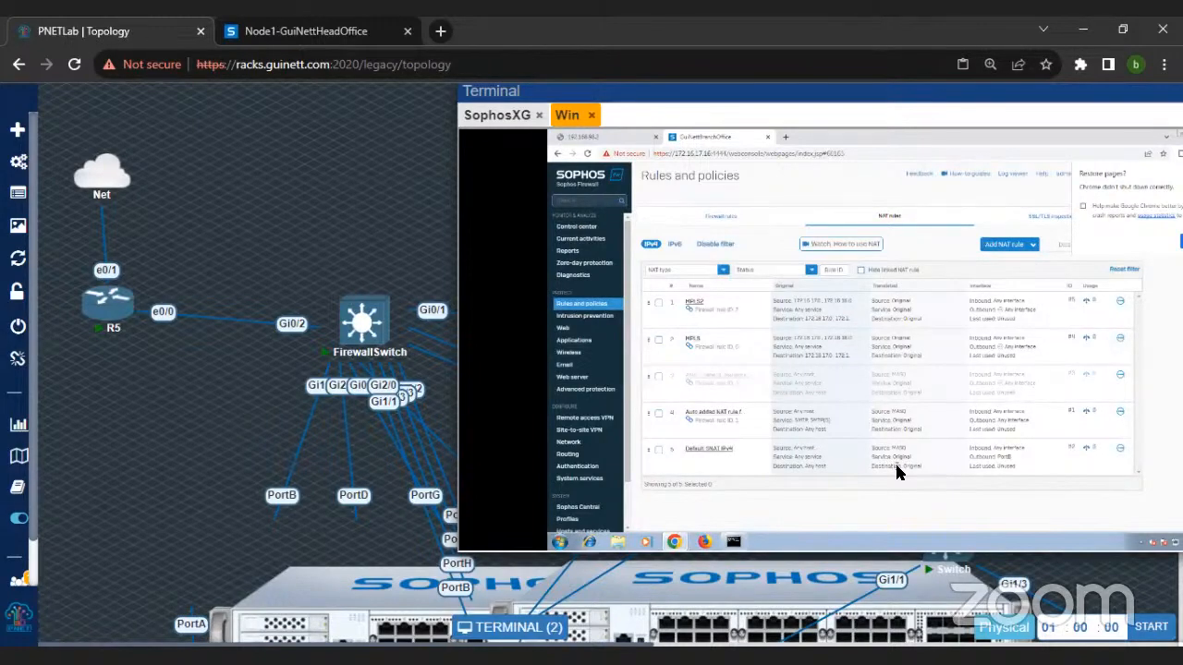
{"action": "left_click", "coordinate": [707, 450]}
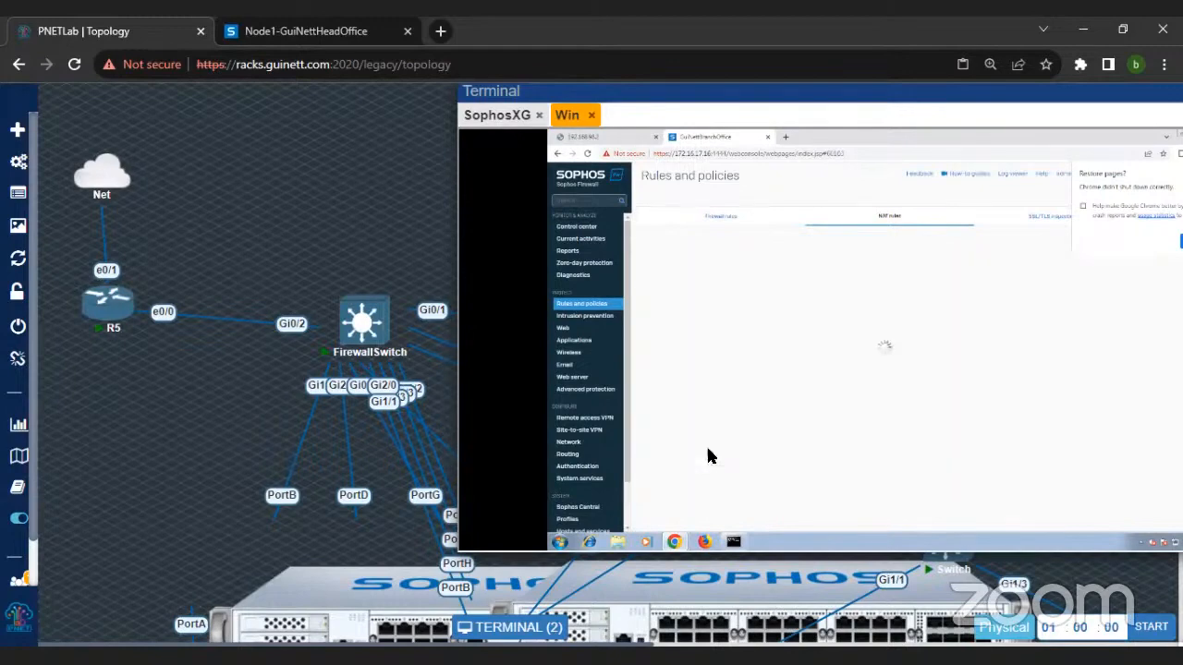
{"action": "left_click", "coordinate": [599, 304]}
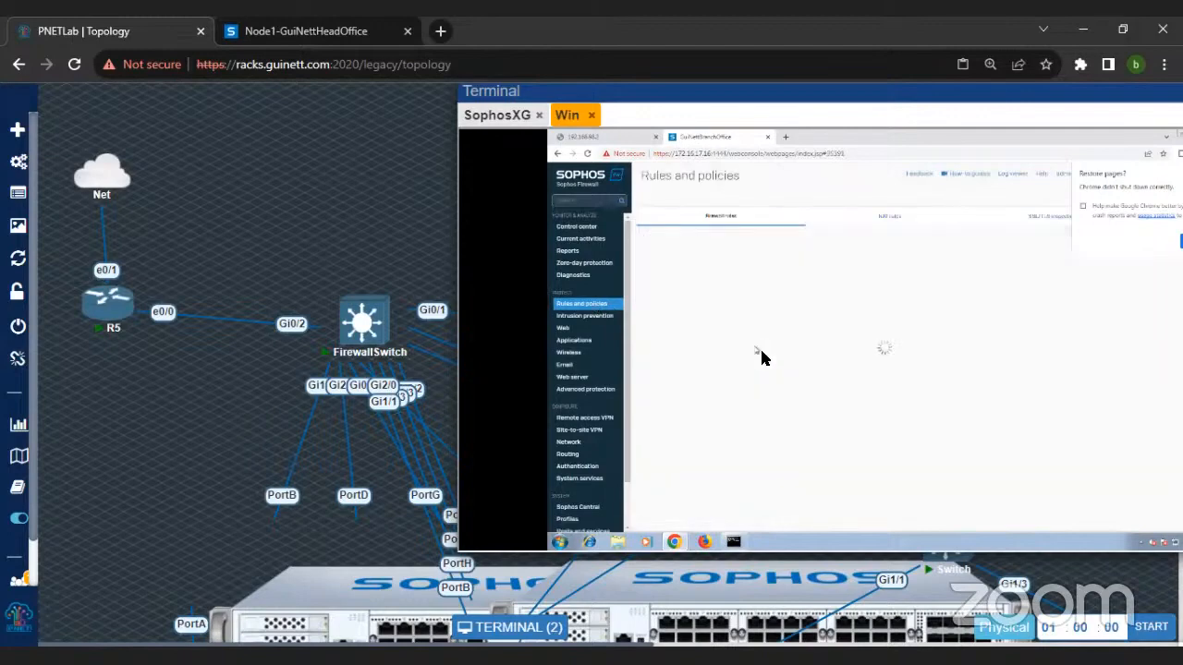
{"action": "left_click", "coordinate": [891, 218]}
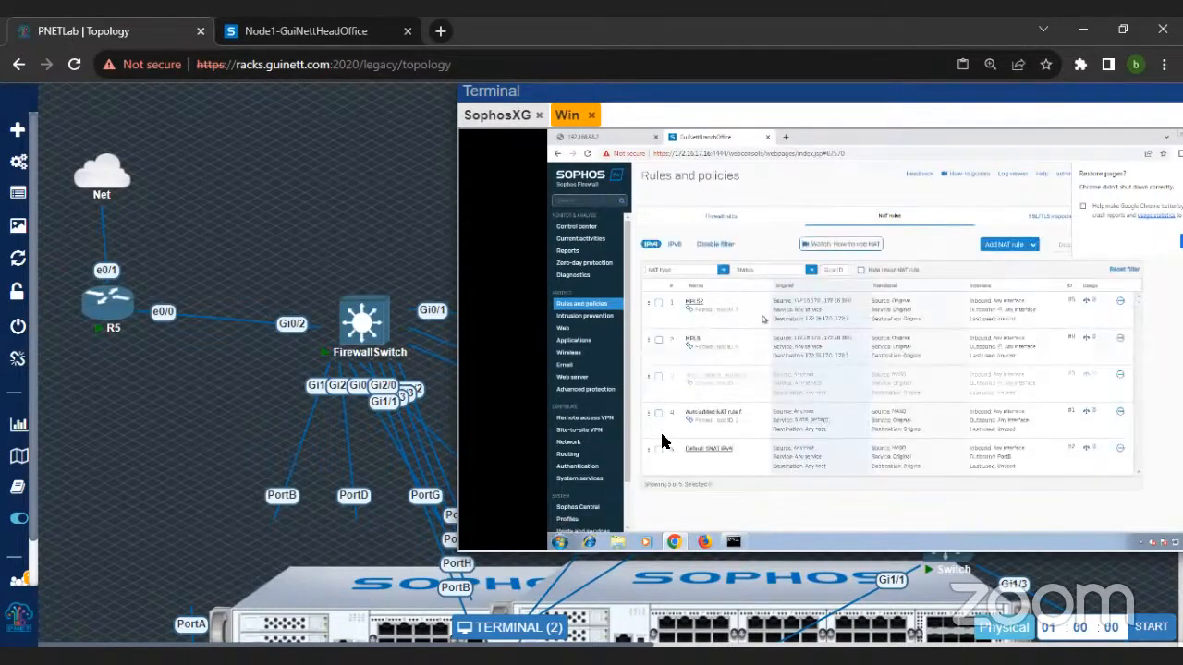
{"action": "left_click_drag", "start_coordinate": [647, 453], "coordinate": [695, 324]}
{"action": "left_click", "coordinate": [862, 360]}
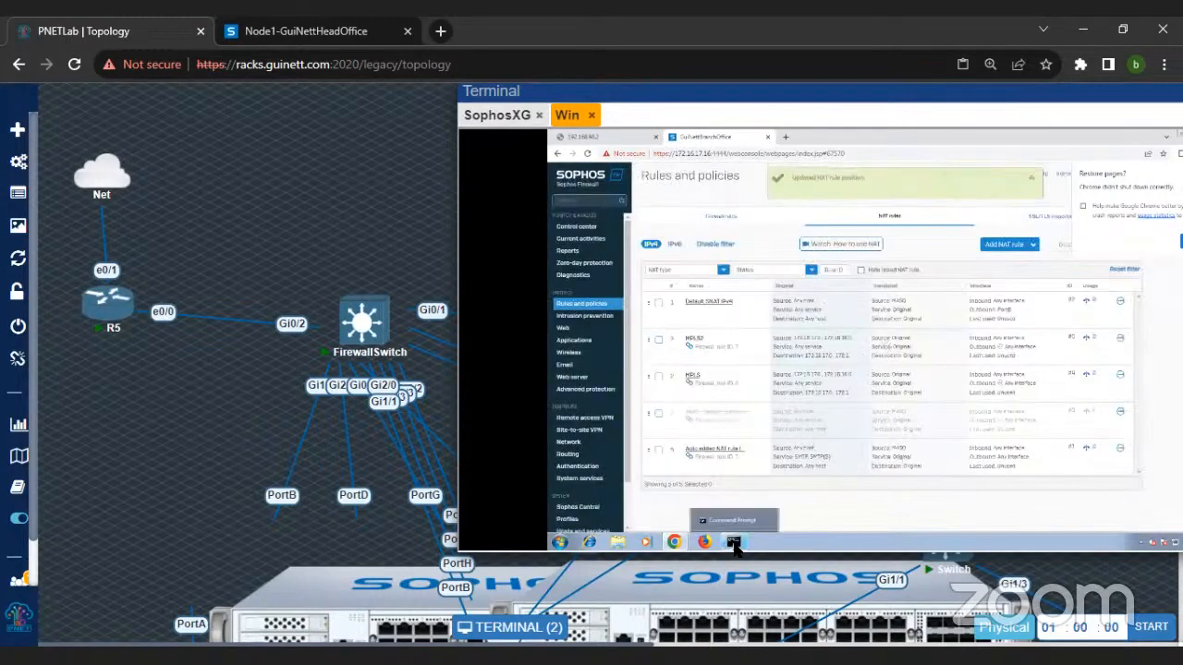
Step: Ping 8.8.8.8 again from the Command Prompt to test connectivity with the reordered NAT rules
{"action": "left_click", "coordinate": [735, 545]}
{"action": "key", "text": "Up"}
{"action": "key", "text": "Return"}
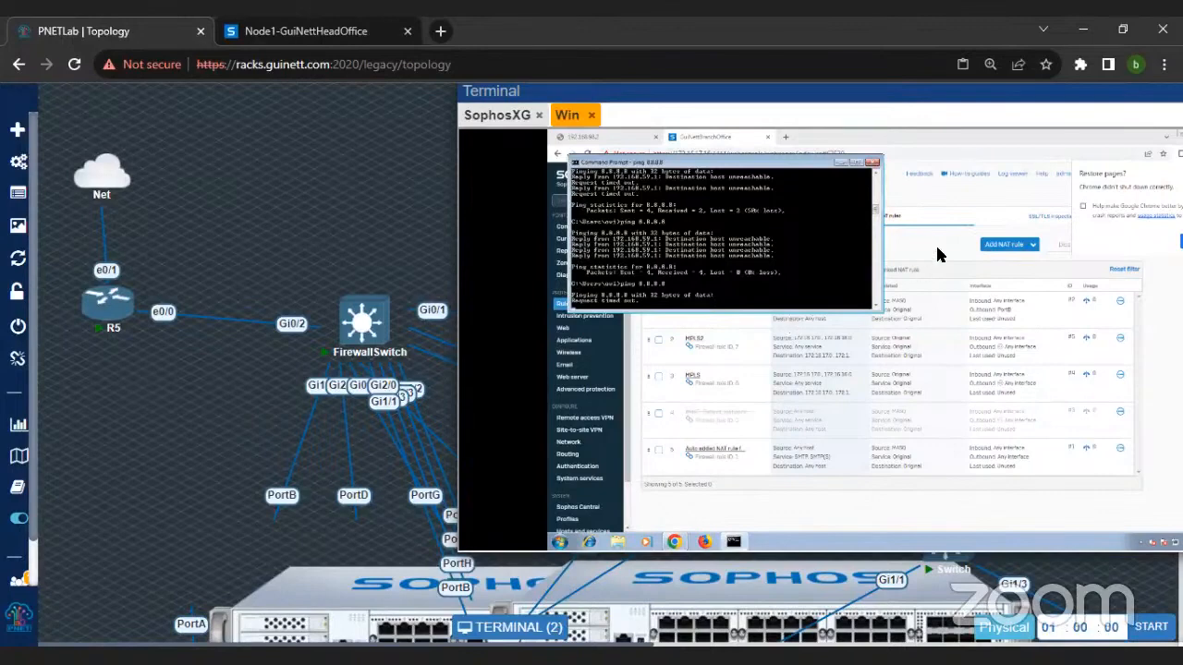
{"action": "left_click", "coordinate": [924, 205]}
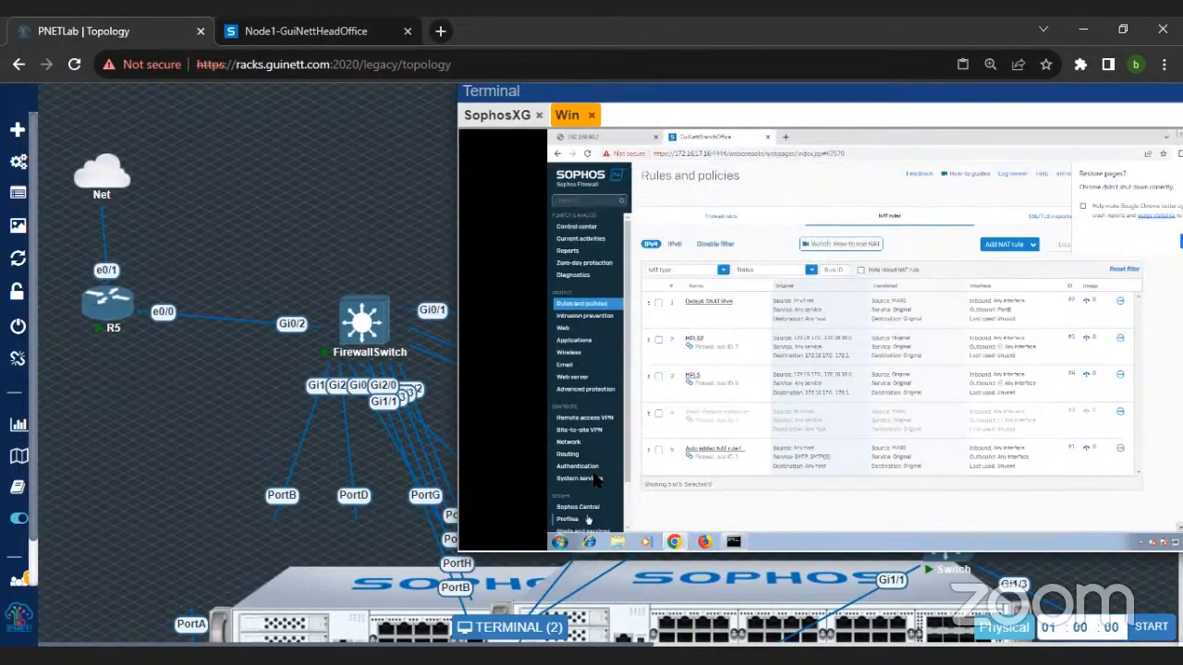
Step: Open the administration device access settings and examine the services allowed per zone in the local service ACL
{"action": "scroll", "coordinate": [580, 499], "scroll_direction": "down", "scroll_amount": 2}
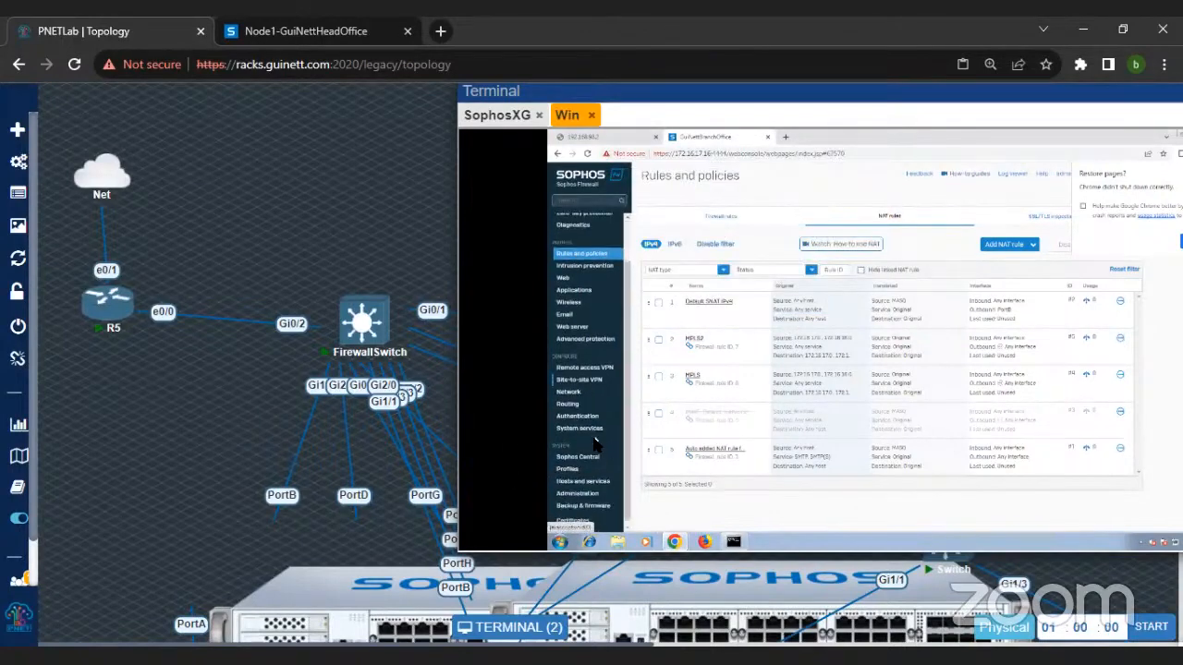
{"action": "left_click", "coordinate": [584, 494]}
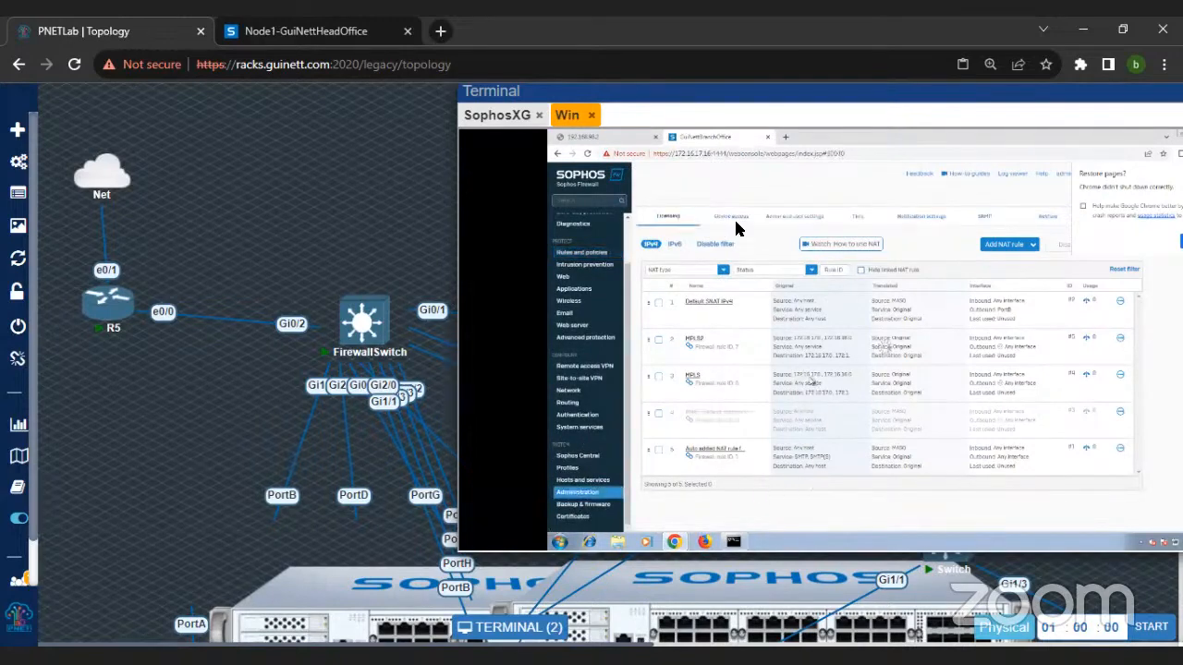
{"action": "left_click", "coordinate": [736, 219]}
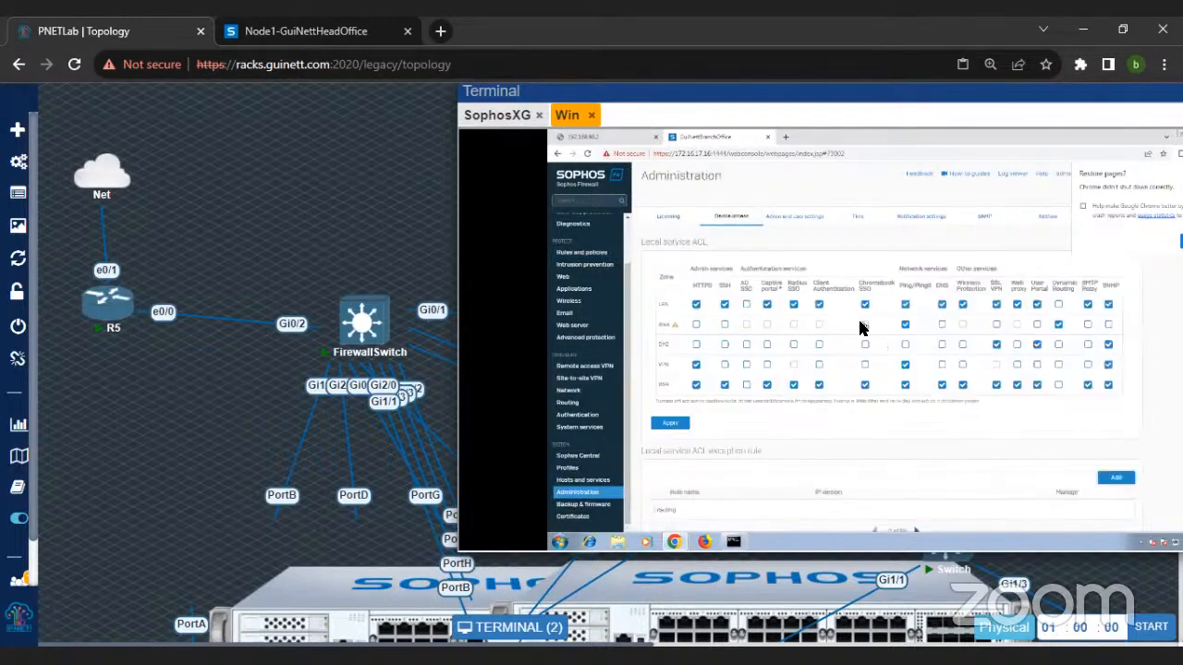
{"action": "left_click_drag", "start_coordinate": [945, 95], "coordinate": [979, 108]}
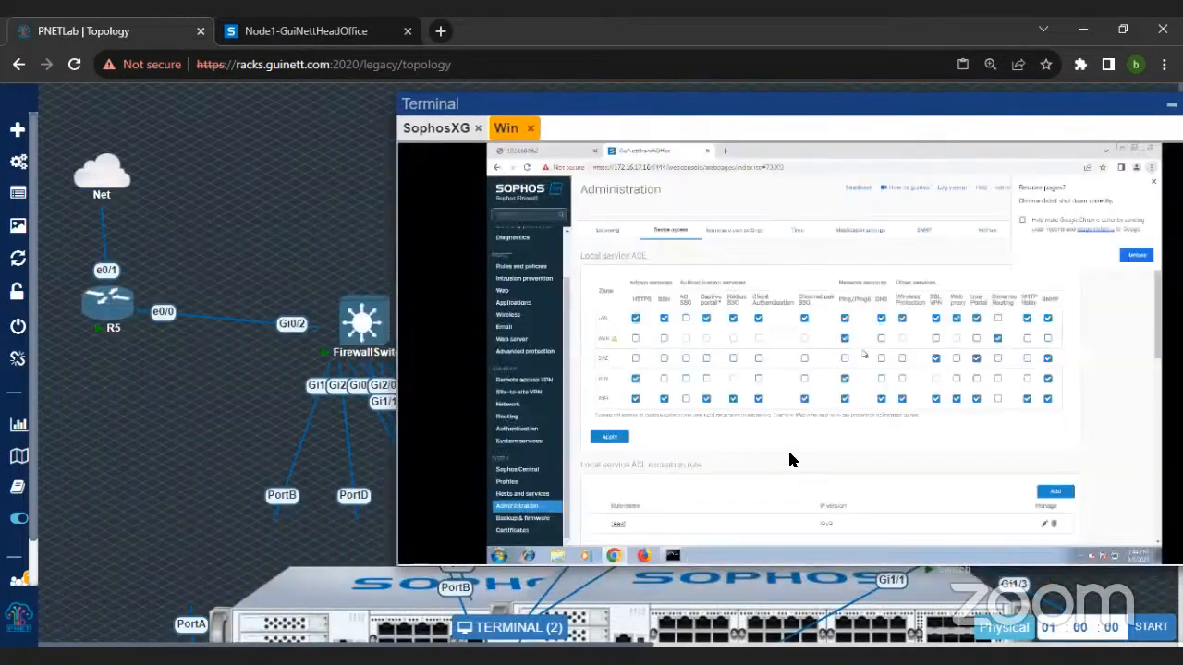
Step: Trace the route to 8.8.8.8 from the Command Prompt with tracert -d
{"action": "left_click", "coordinate": [677, 555]}
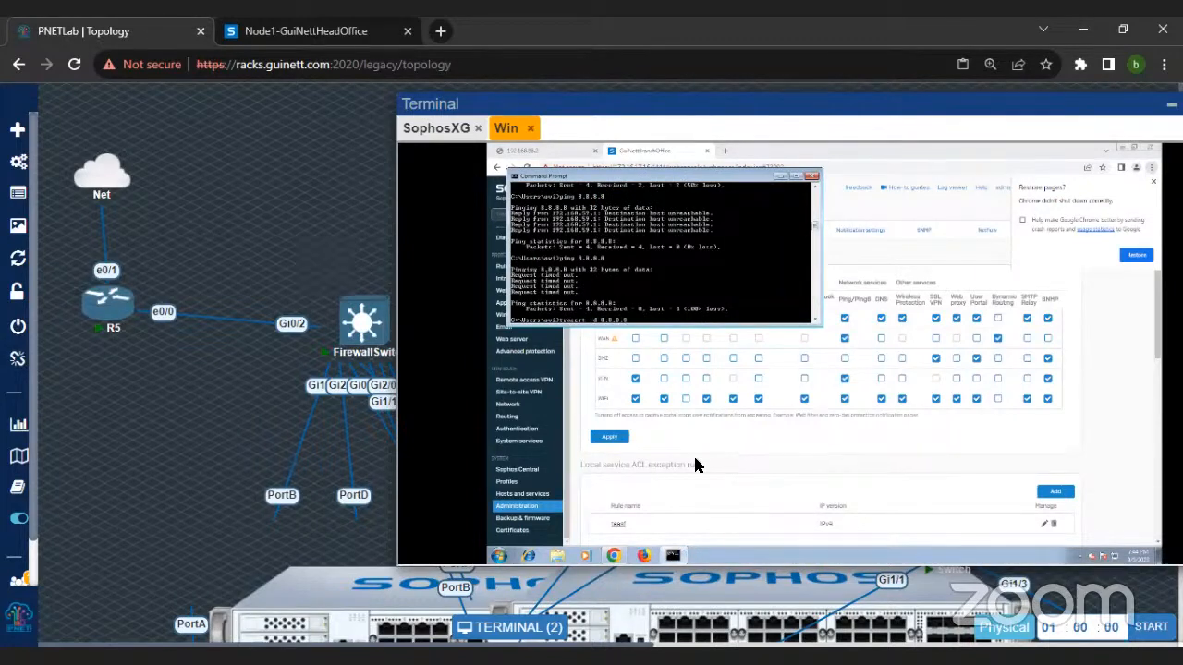
{"action": "key", "text": "Return"}
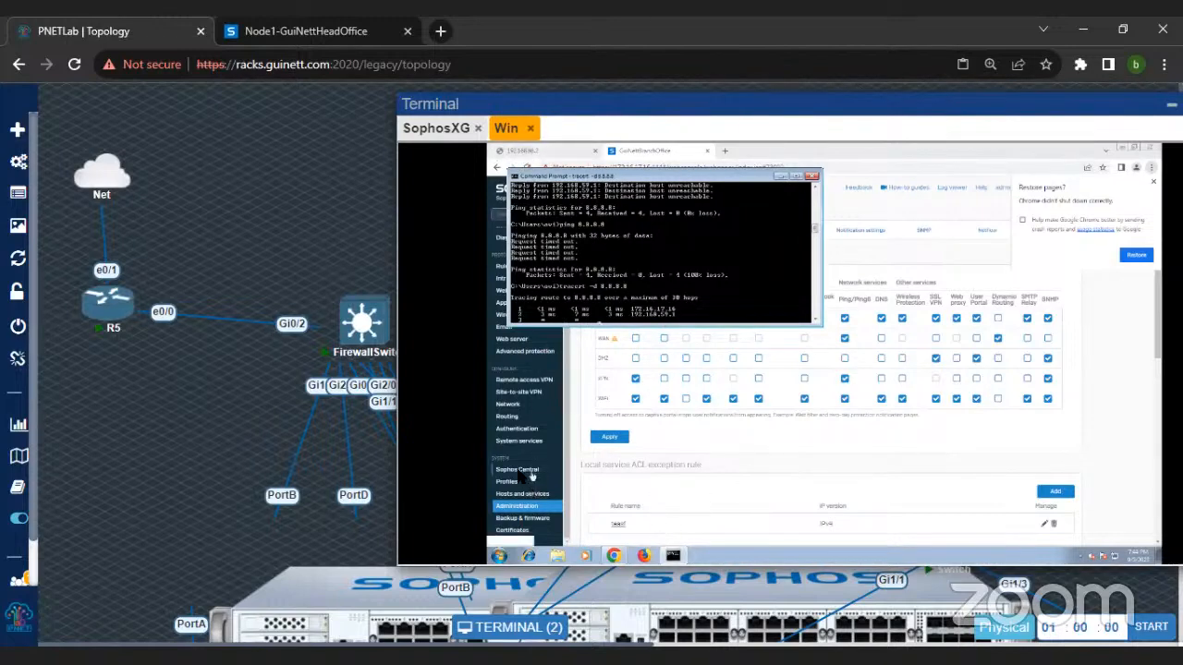
{"action": "left_click", "coordinate": [921, 202]}
Step: Start an SSH session to the firewall at 172.16.17.16 in PuTTY and log in as admin with the account password
{"action": "double_click", "coordinate": [642, 168]}
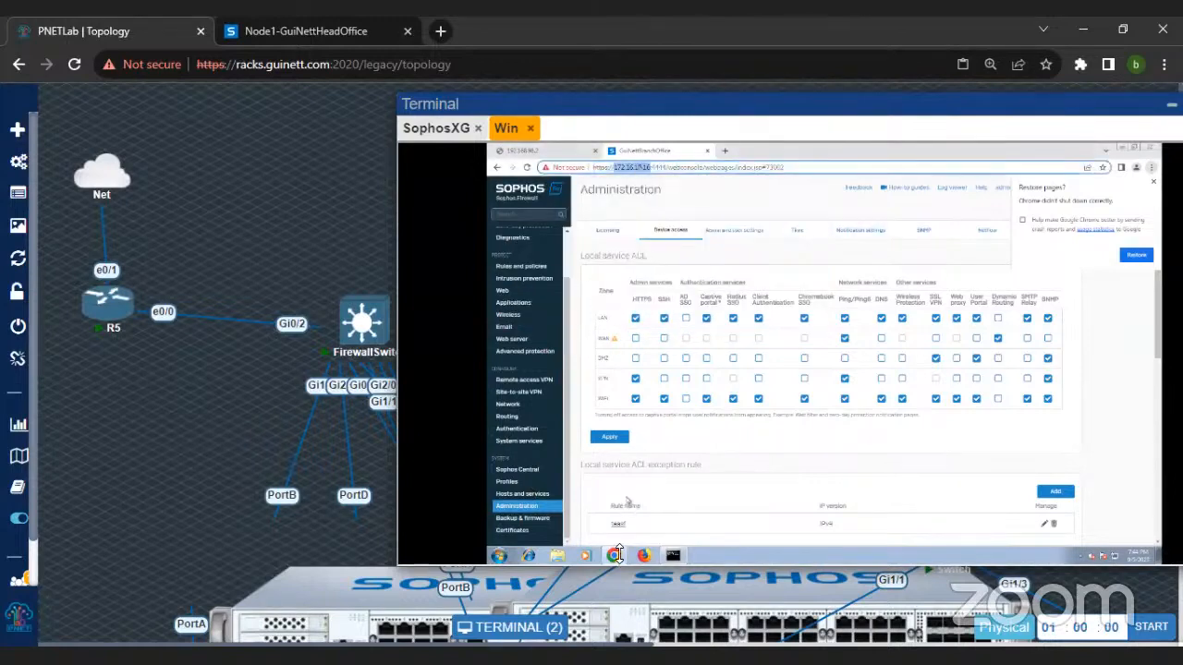
{"action": "left_click", "coordinate": [500, 555]}
{"action": "type", "text": "c"}
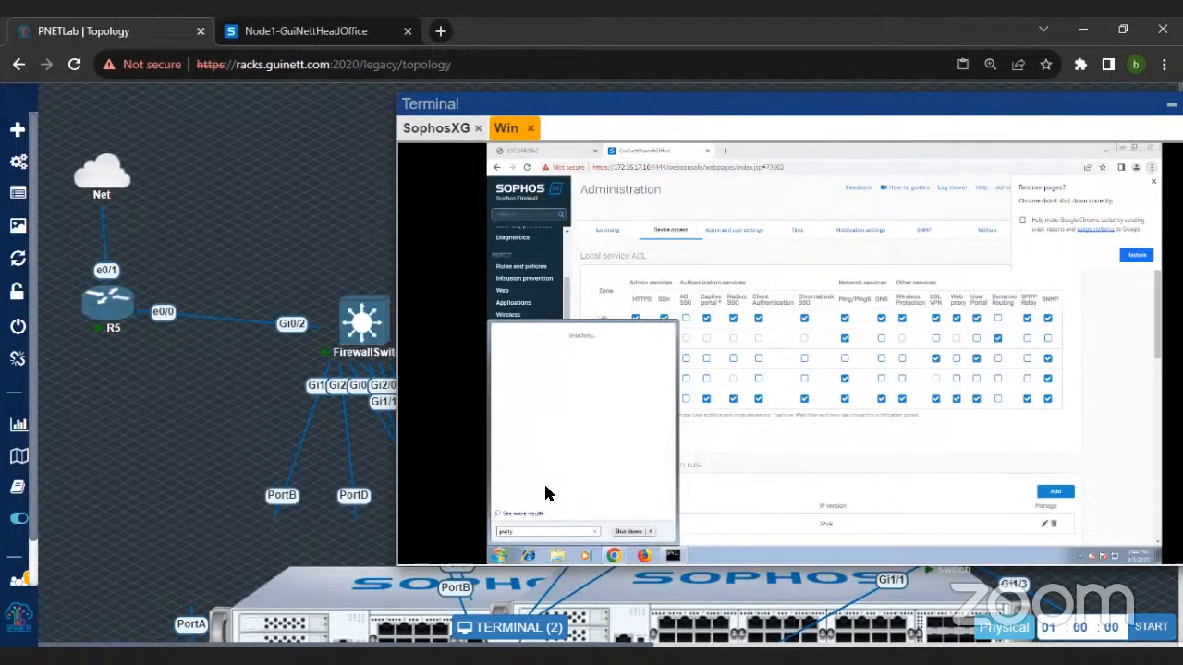
{"action": "left_click", "coordinate": [521, 346]}
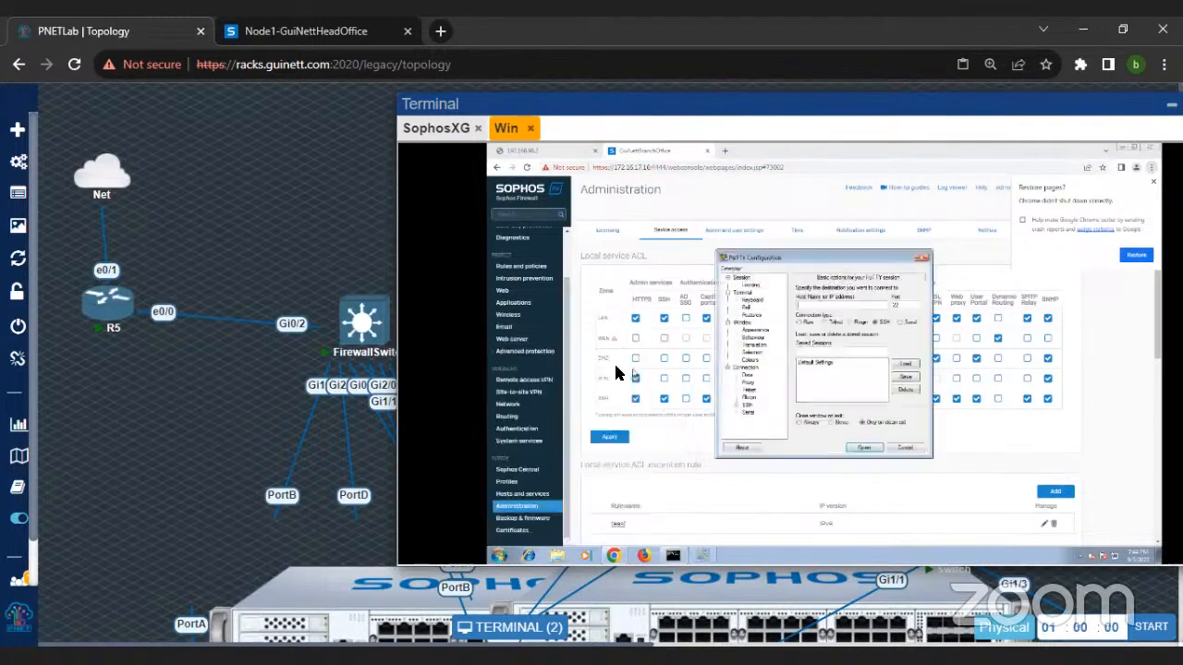
{"action": "left_click", "coordinate": [872, 448]}
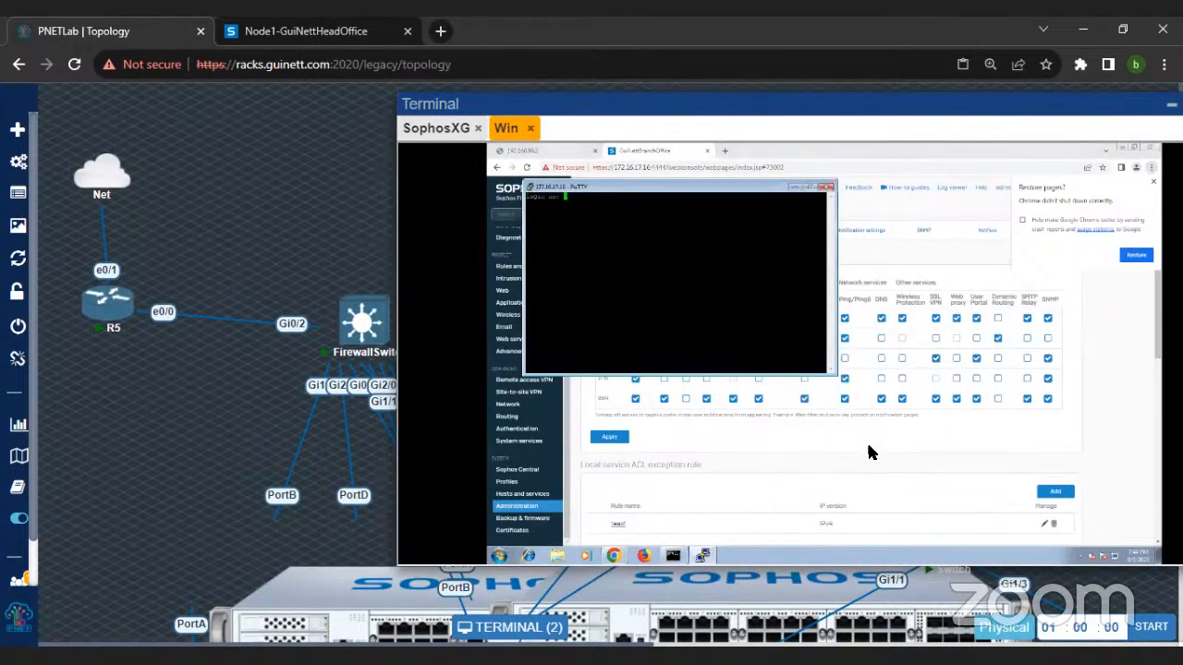
{"action": "type", "text": "admin"}
{"action": "key", "text": "Return"}
{"action": "key", "text": "Return"}
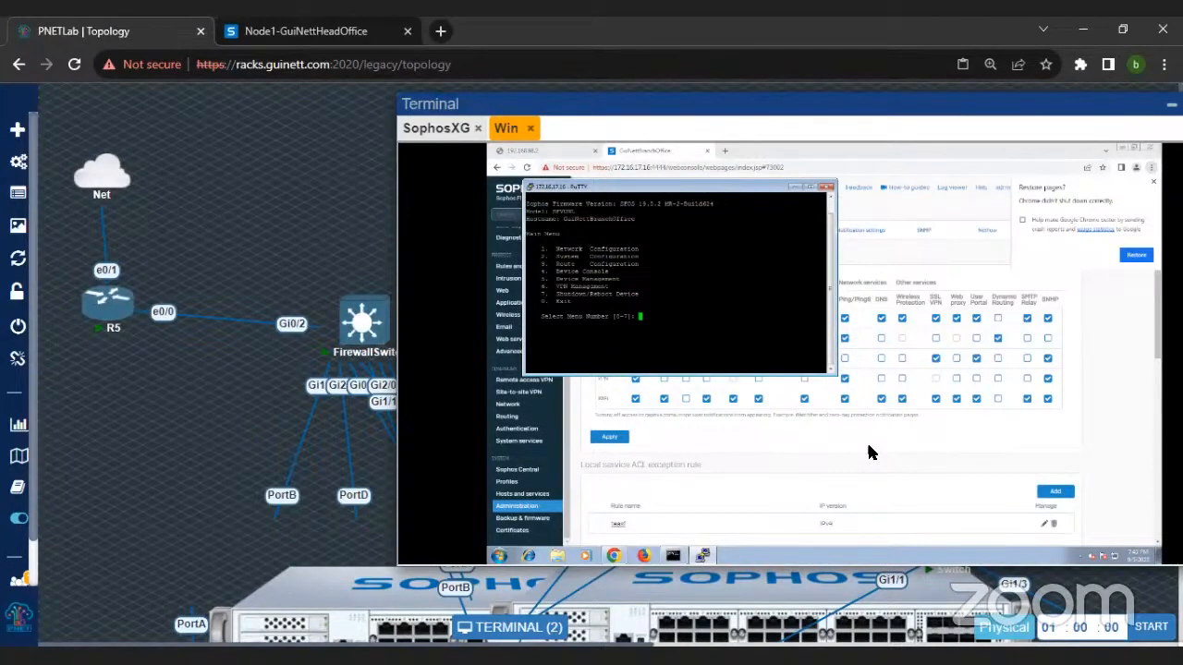
Step: Enter the Device Console and display the firewall's current route precedence
{"action": "type", "text": "4"}
{"action": "key", "text": "Return"}
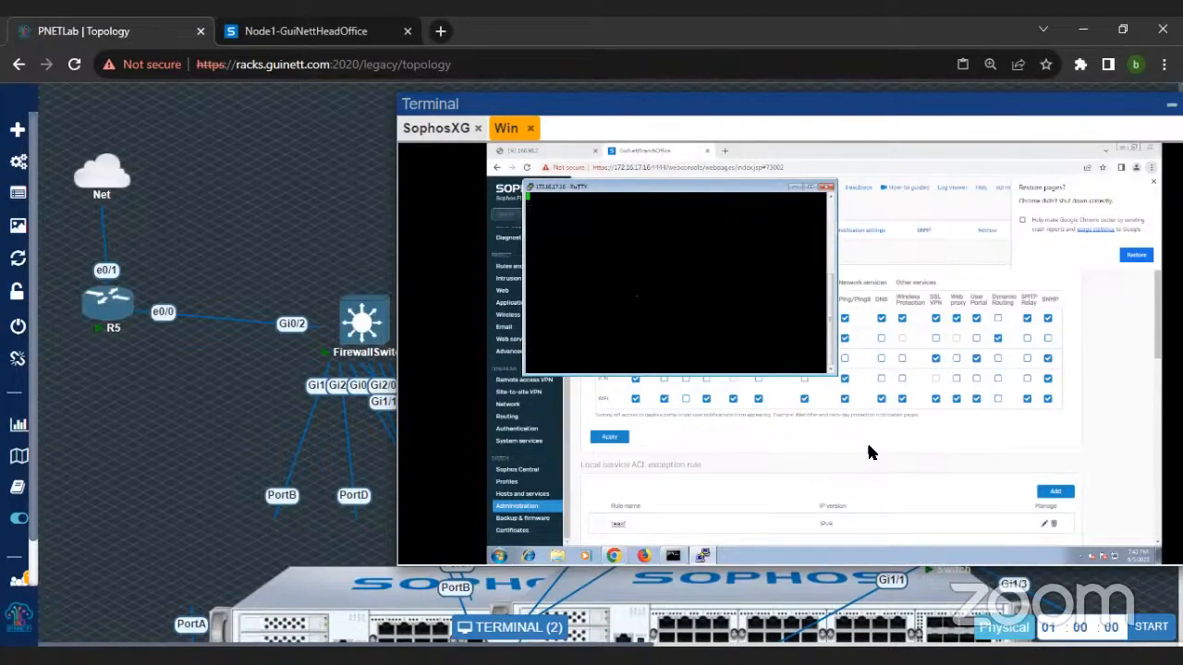
{"action": "type", "text": "sys"}
{"action": "key", "text": "BackSpace"}
{"action": "type", "text": "route_precedence "}
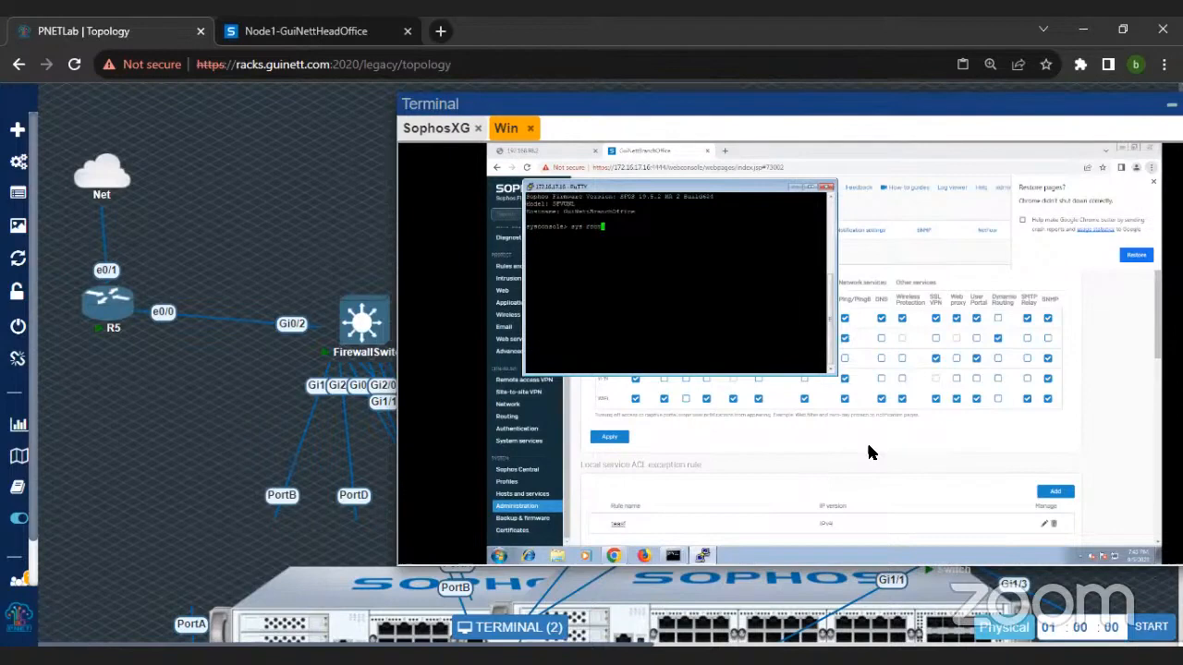
{"action": "type", "text": "sh"}
{"action": "key", "text": "Return"}
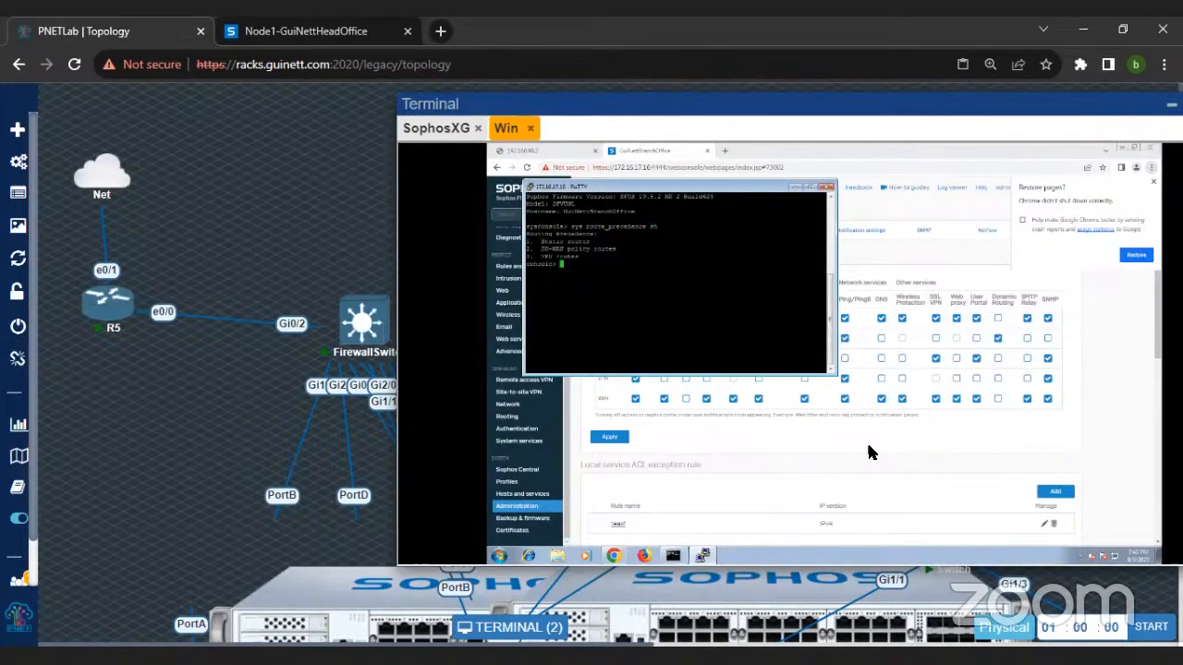
Step: Set the firewall's route precedence to vpn, sdwan_policyroute, static
{"action": "type", "text": "sys route_precedence set vpn sdwan_policyroute static"}
{"action": "key", "text": "Return"}
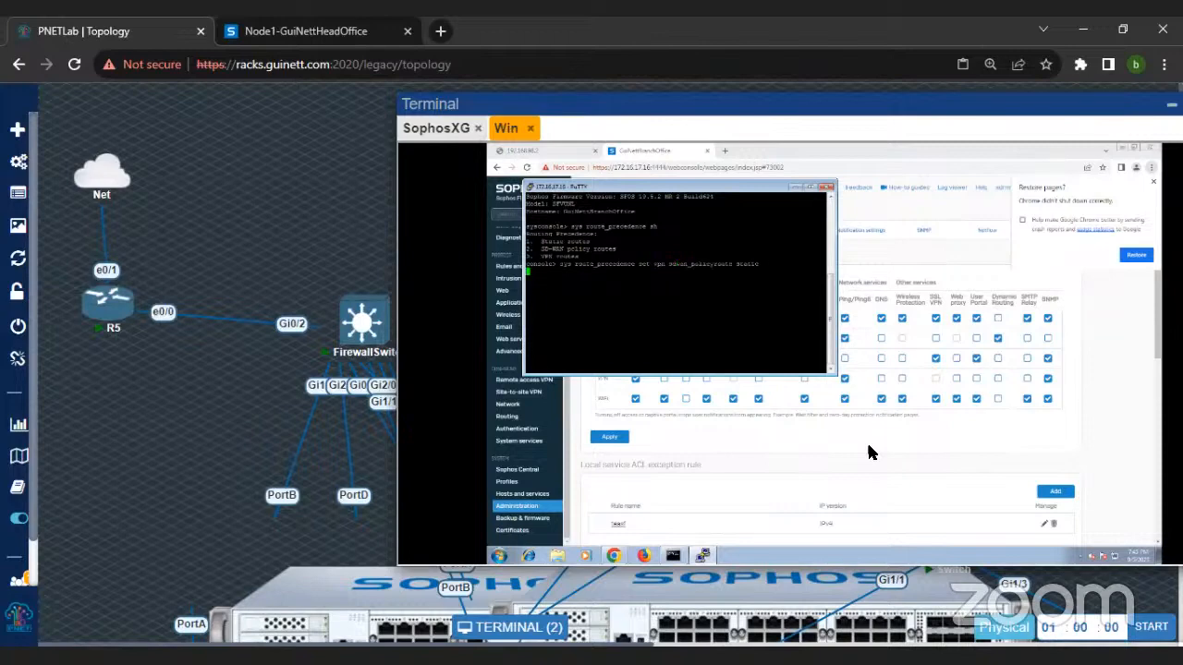
Step: Trace the route to 8.8.8.8 again from the Command Prompt with tracert -d and recall the command for another run
{"action": "left_click", "coordinate": [672, 555]}
{"action": "key", "text": "Up"}
{"action": "key", "text": "Return"}
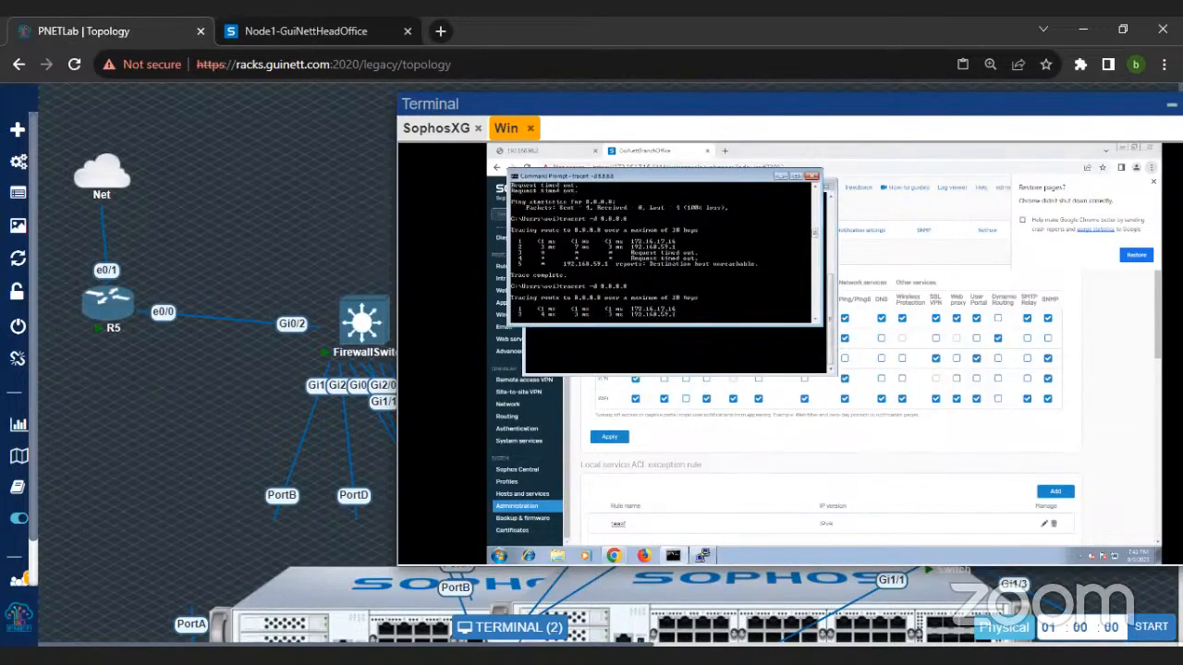
{"action": "key", "text": "Up"}
{"action": "key", "text": "Up"}
{"action": "key", "text": "Up"}
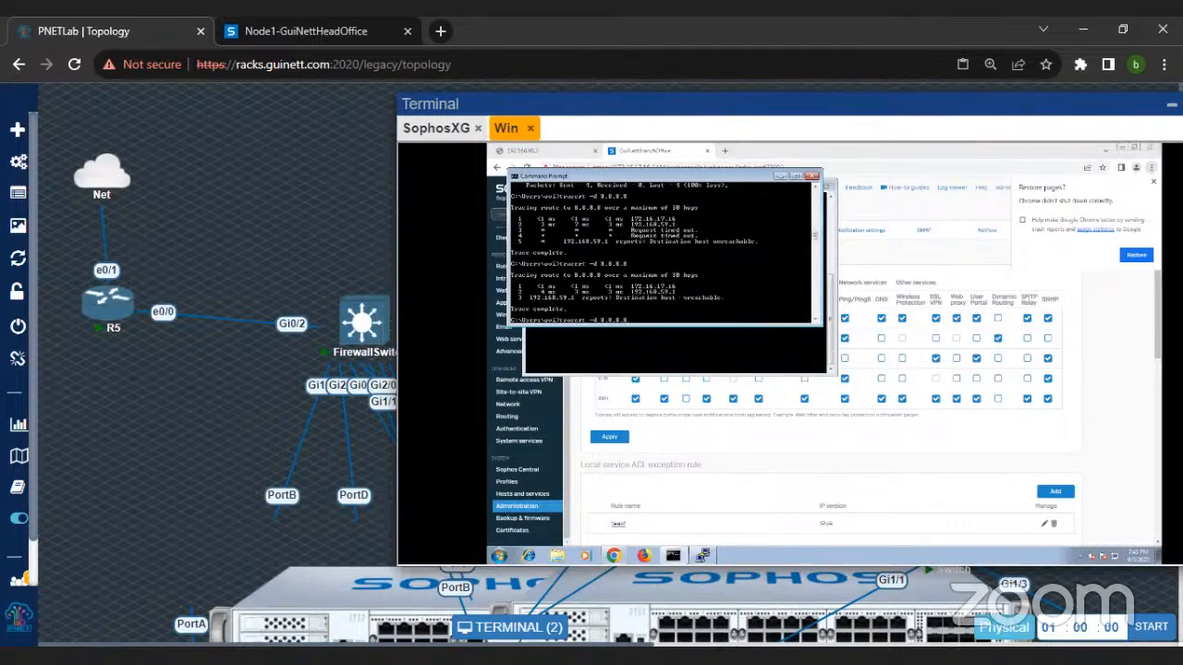
Step: Open the Routing settings in the firewall's web console and dismiss the browser's restore-pages prompt
{"action": "left_click", "coordinate": [692, 440]}
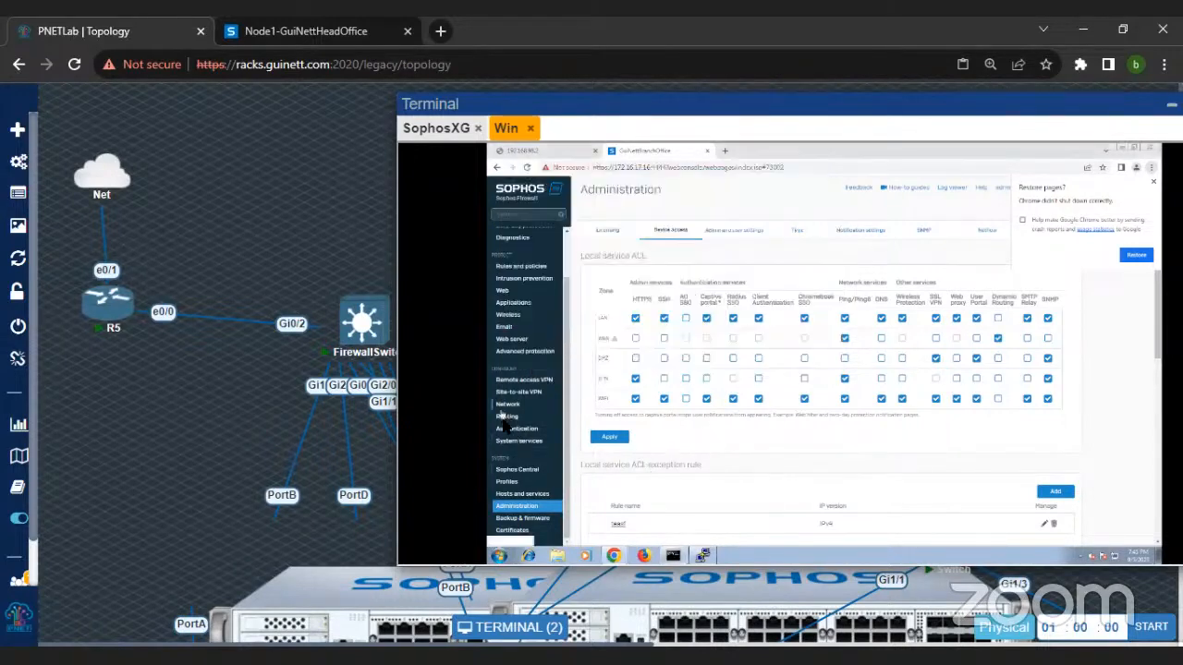
{"action": "left_click", "coordinate": [506, 417]}
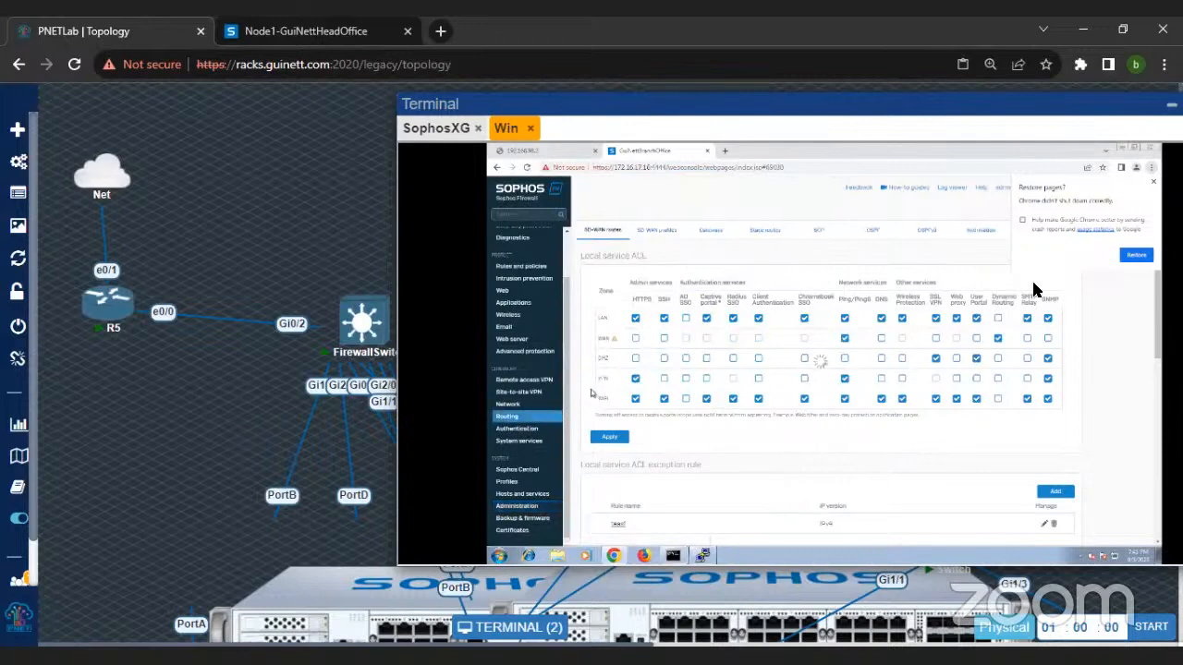
{"action": "left_click", "coordinate": [1153, 182]}
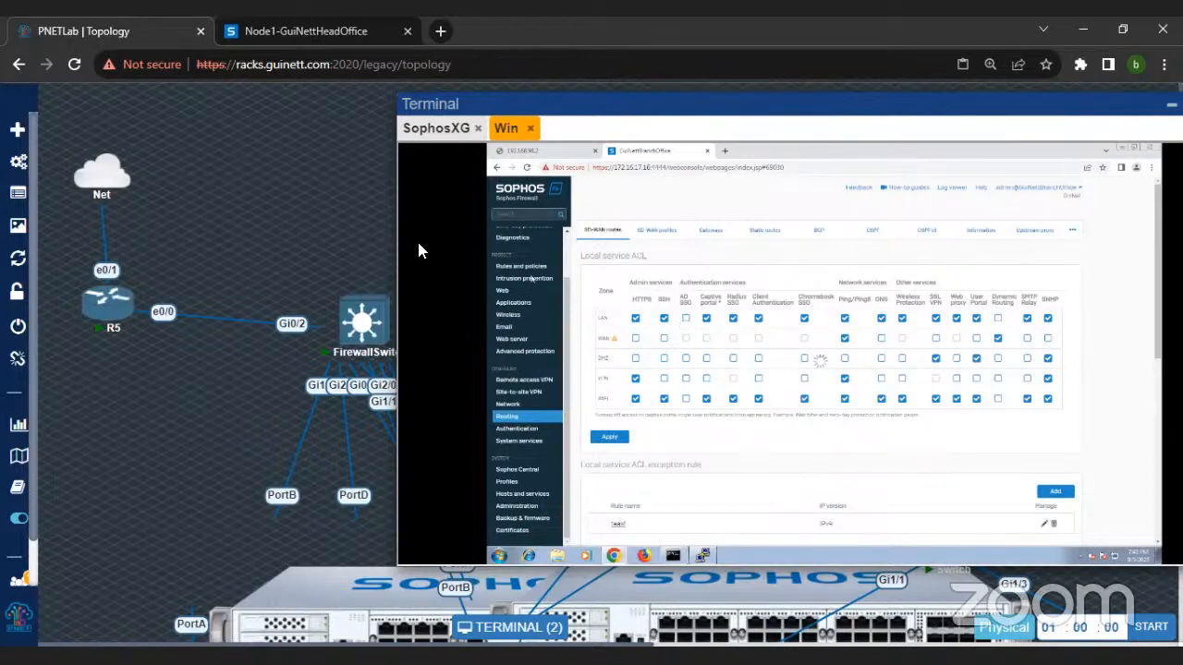
Step: Check the Command Prompt trace and the route precedence command in the PuTTY session
{"action": "left_click", "coordinate": [674, 556]}
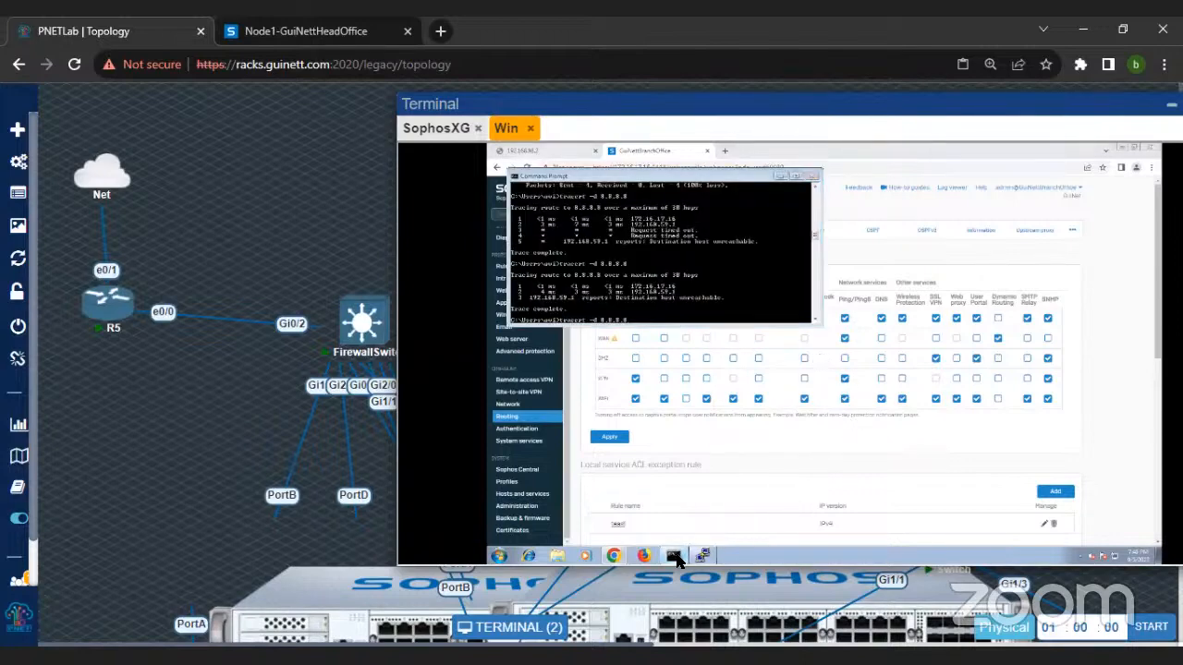
{"action": "left_click", "coordinate": [673, 557]}
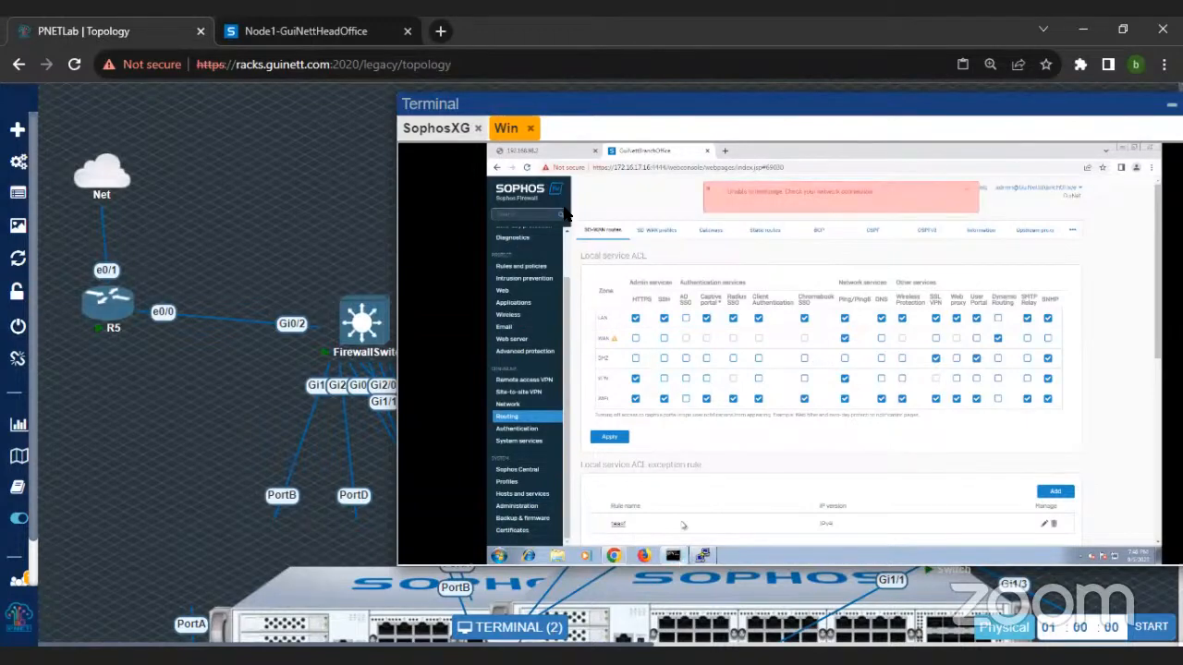
{"action": "left_click", "coordinate": [703, 555]}
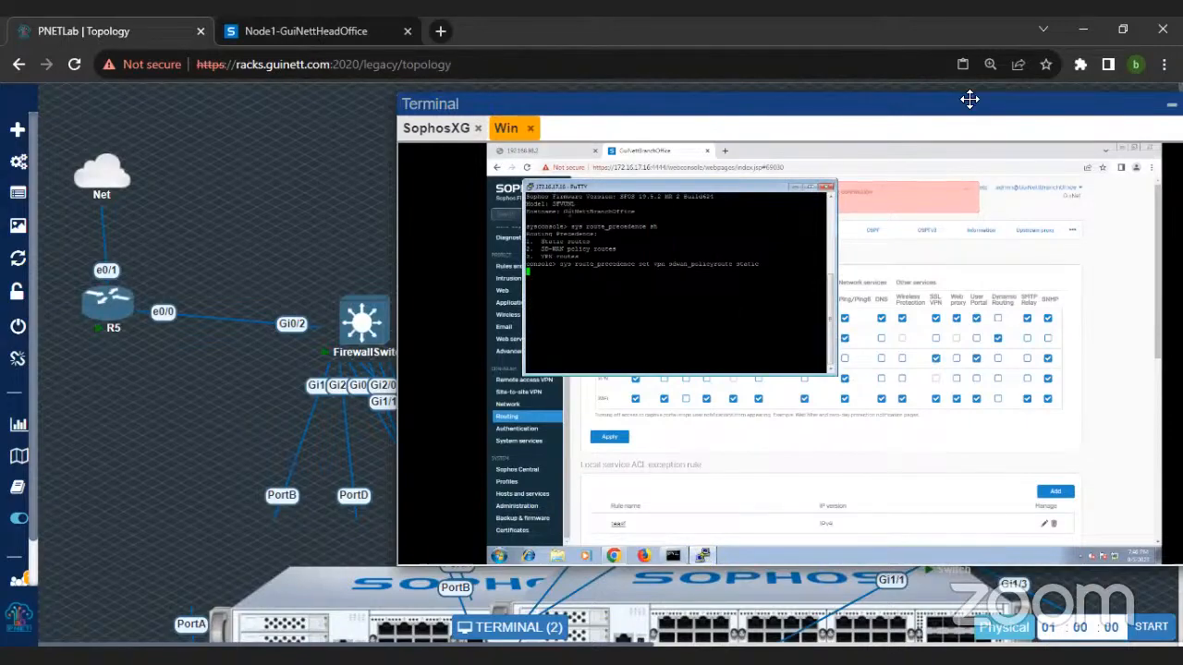
Step: Switch to the SophosXG console, log in with the account password and enter the Device Console
{"action": "scroll", "coordinate": [226, 418], "scroll_direction": "down", "scroll_amount": 3}
{"action": "left_click_drag", "start_coordinate": [668, 101], "coordinate": [824, 125]}
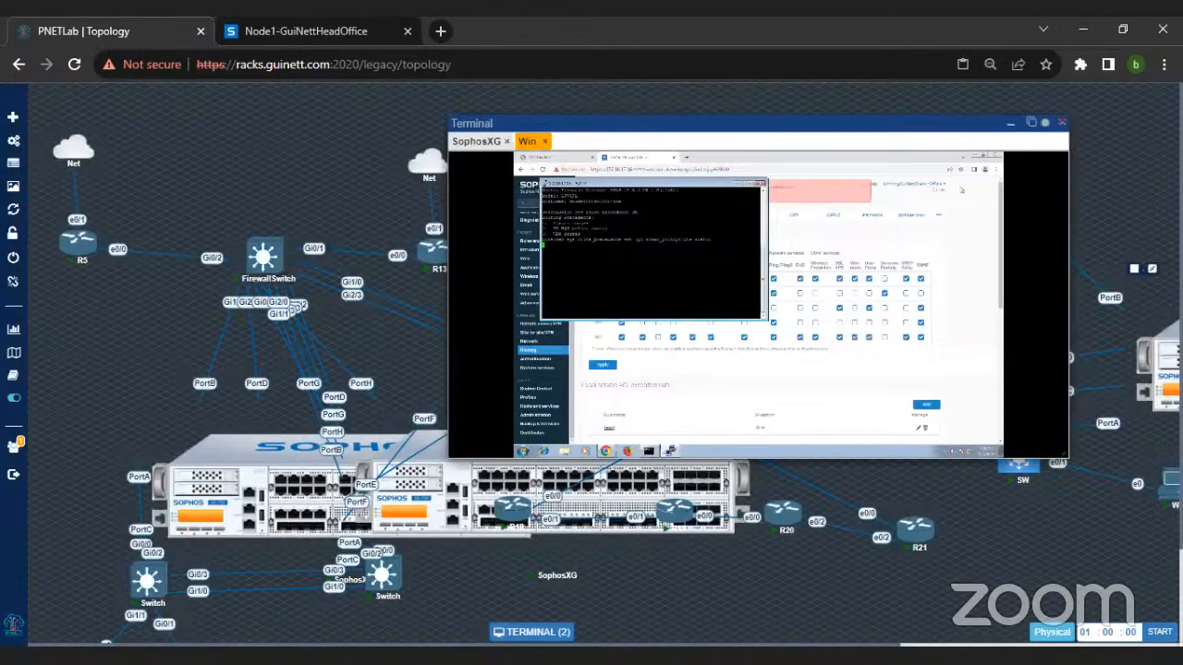
{"action": "left_click", "coordinate": [479, 142]}
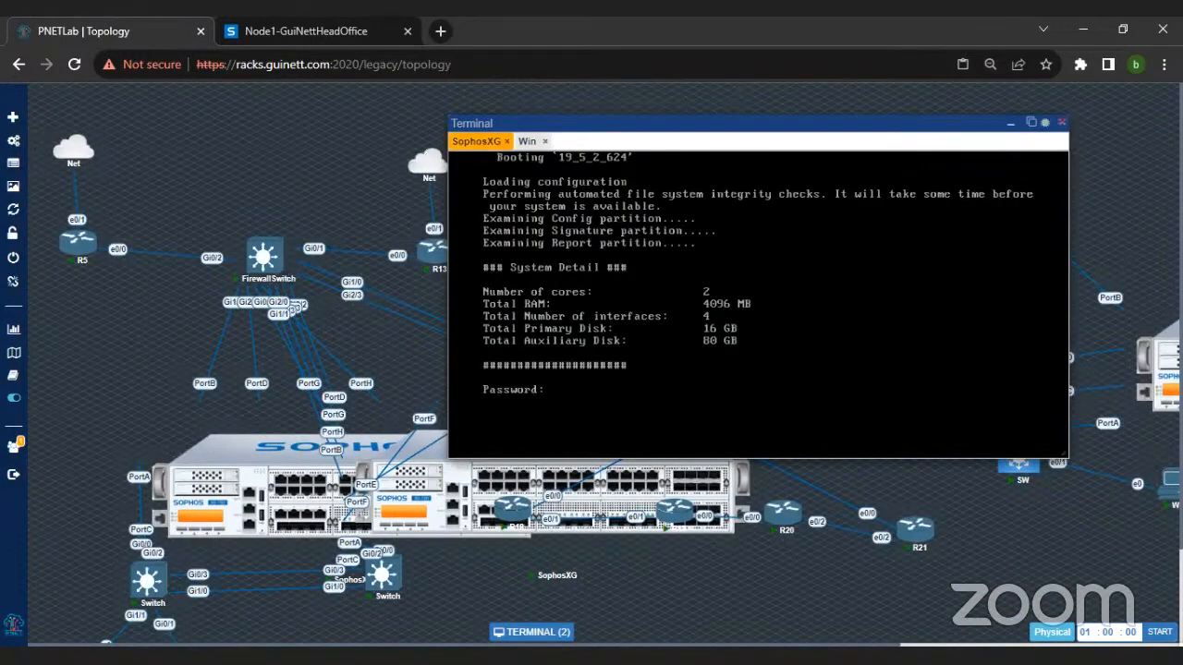
{"action": "key", "text": "Return"}
{"action": "type", "text": "4"}
{"action": "key", "text": "Return"}
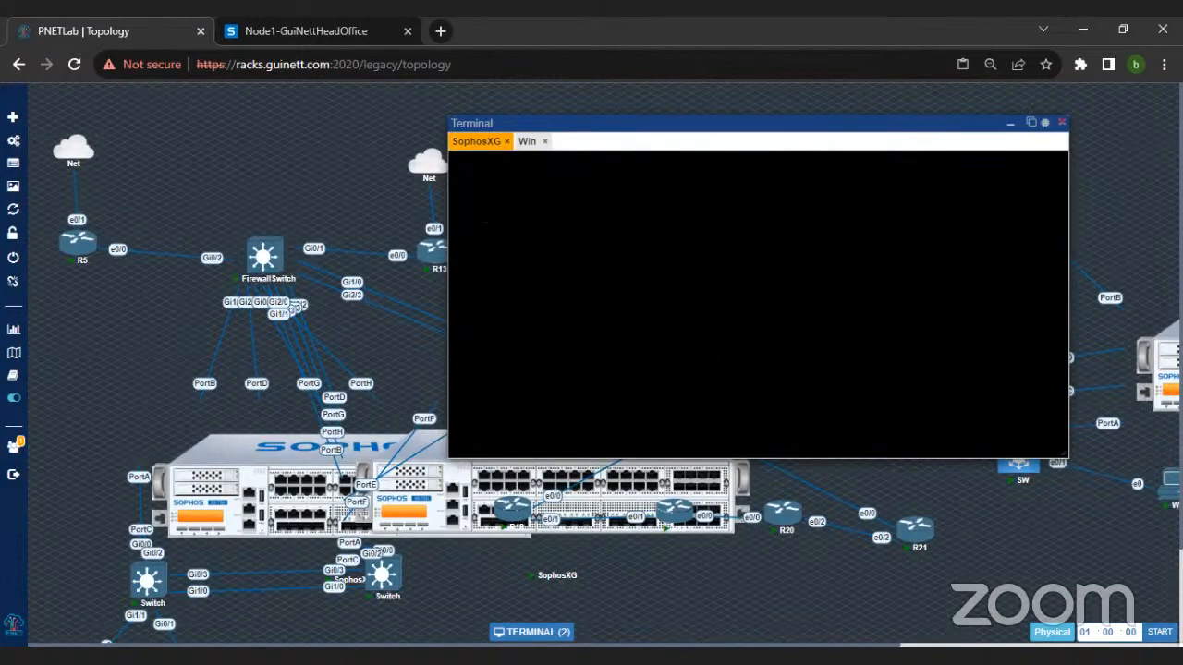
Step: Set the firewall's route precedence to static, sdwan_policyroute, vpn
{"action": "type", "text": "sys ro"}
{"action": "key", "text": "Tab"}
{"action": "type", "text": "set "}
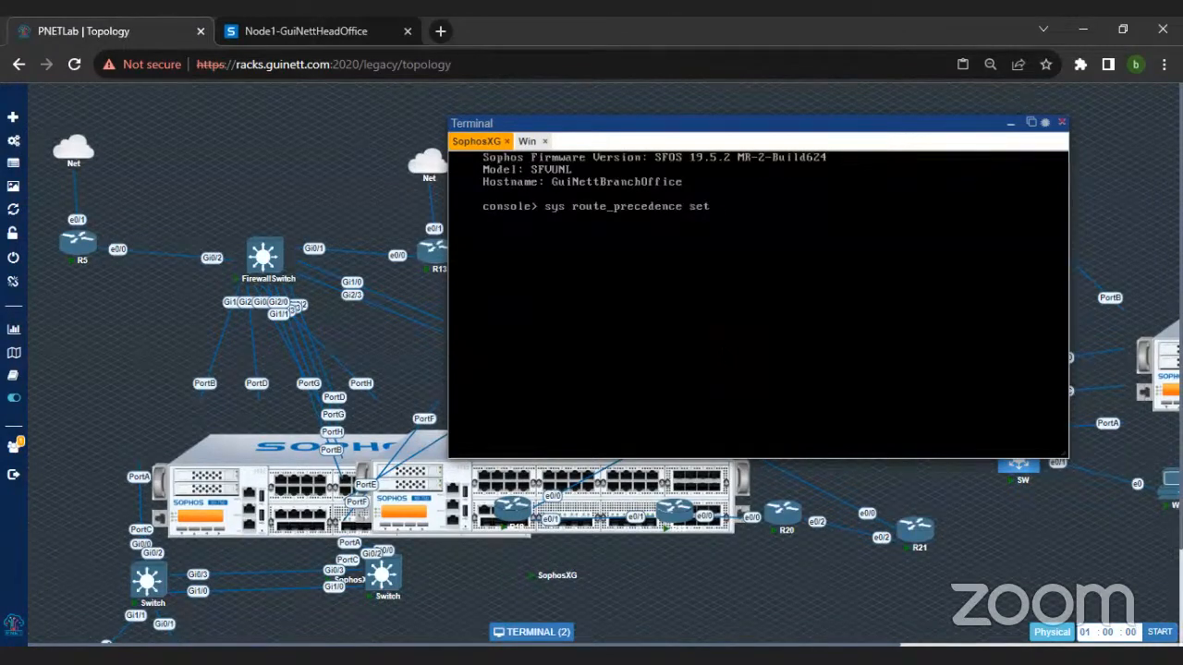
{"action": "type", "text": "static sd"}
{"action": "key", "text": "Tab"}
{"action": "type", "text": "vpn"}
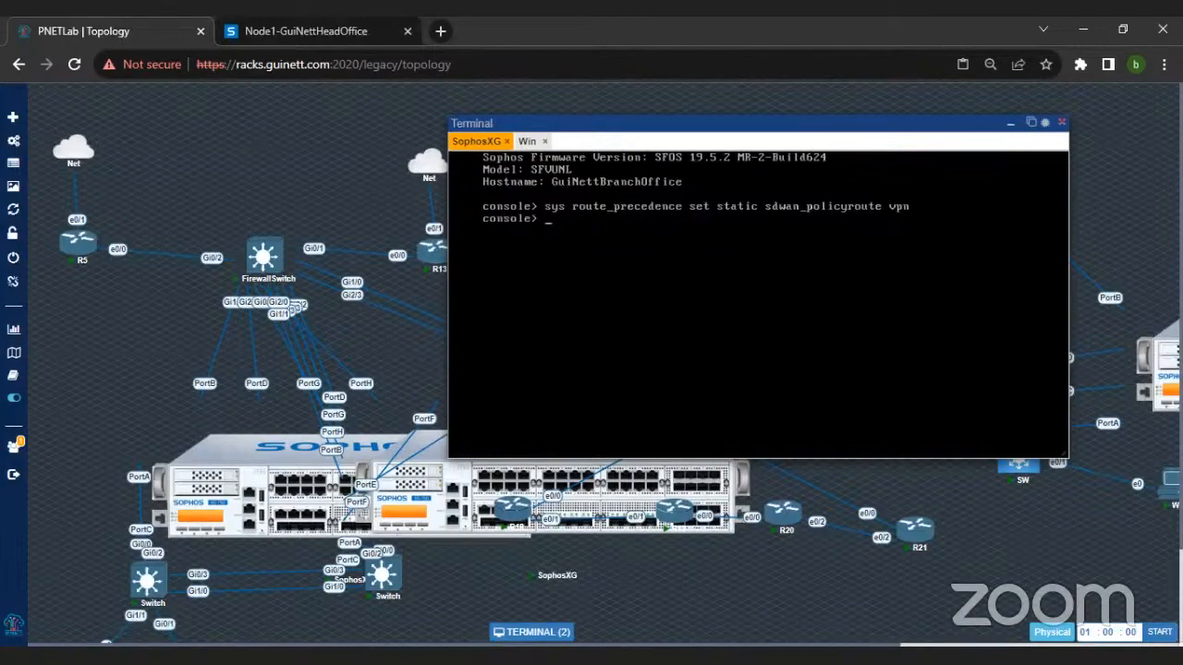
Step: Return to the Windows machine and rerun tracert -d 8.8.8.8 in its Command Prompt
{"action": "left_click", "coordinate": [543, 634]}
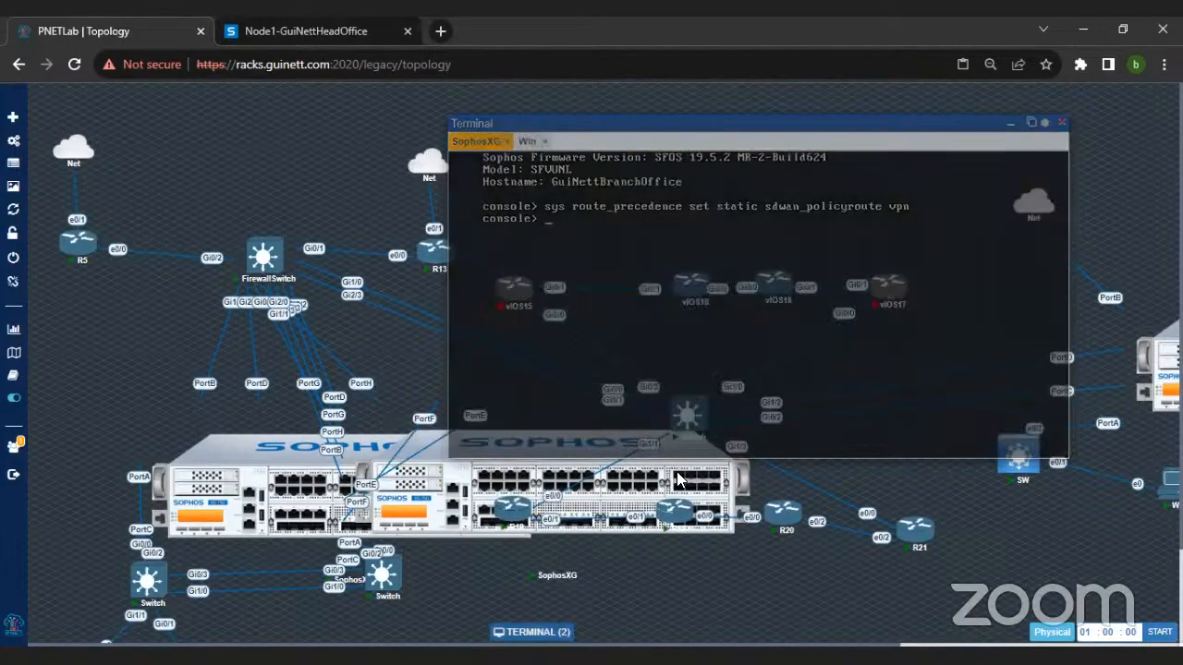
{"action": "left_click", "coordinate": [544, 632]}
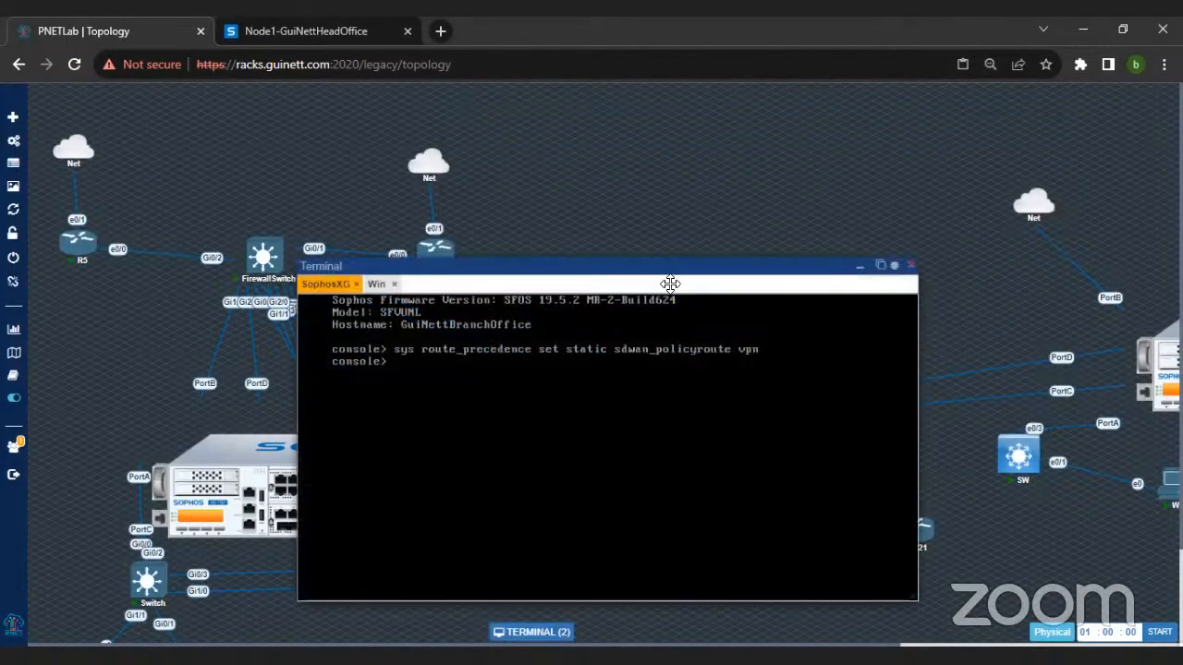
{"action": "left_click_drag", "start_coordinate": [607, 269], "coordinate": [768, 187]}
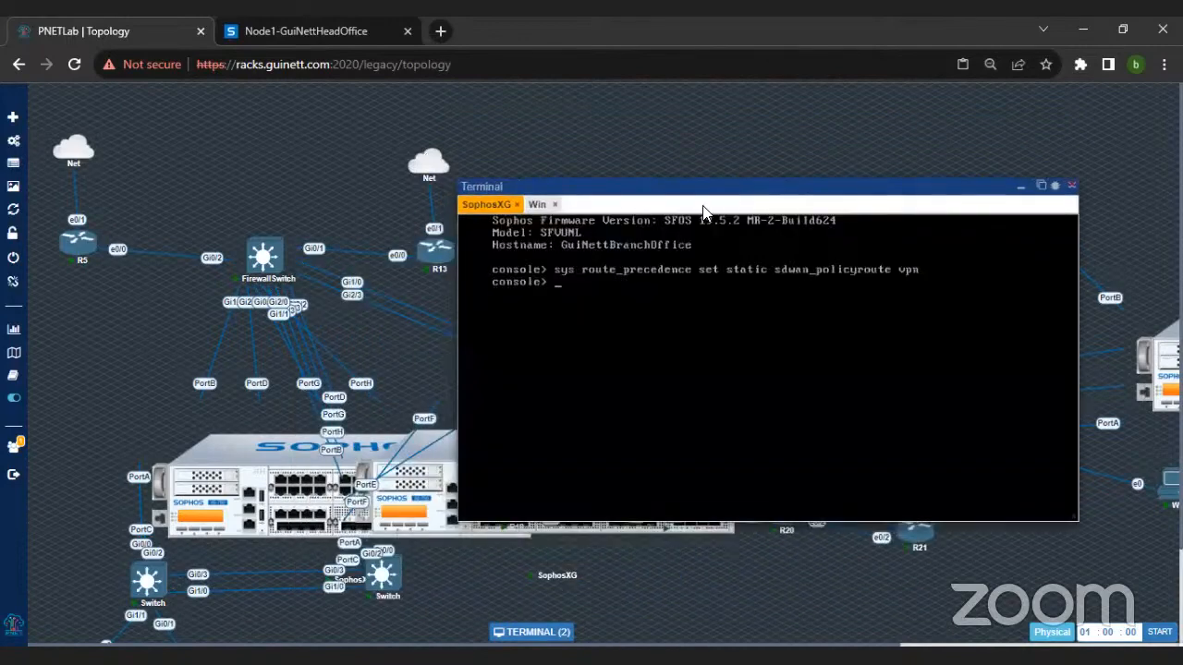
{"action": "left_click", "coordinate": [536, 204]}
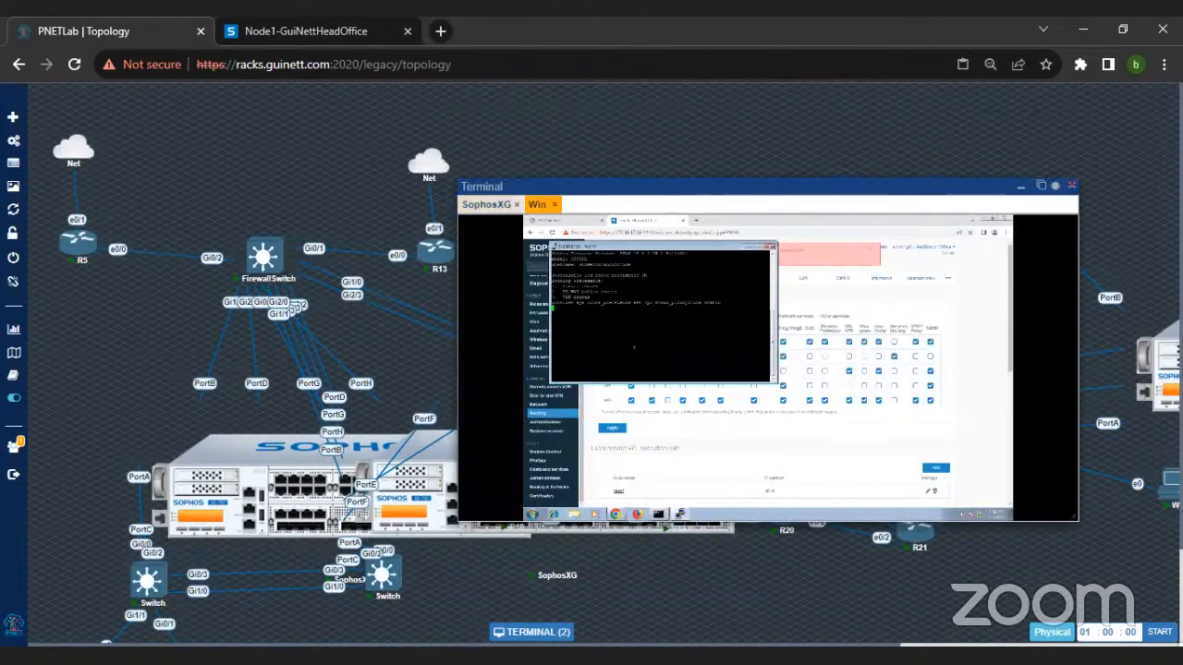
{"action": "left_click", "coordinate": [660, 515]}
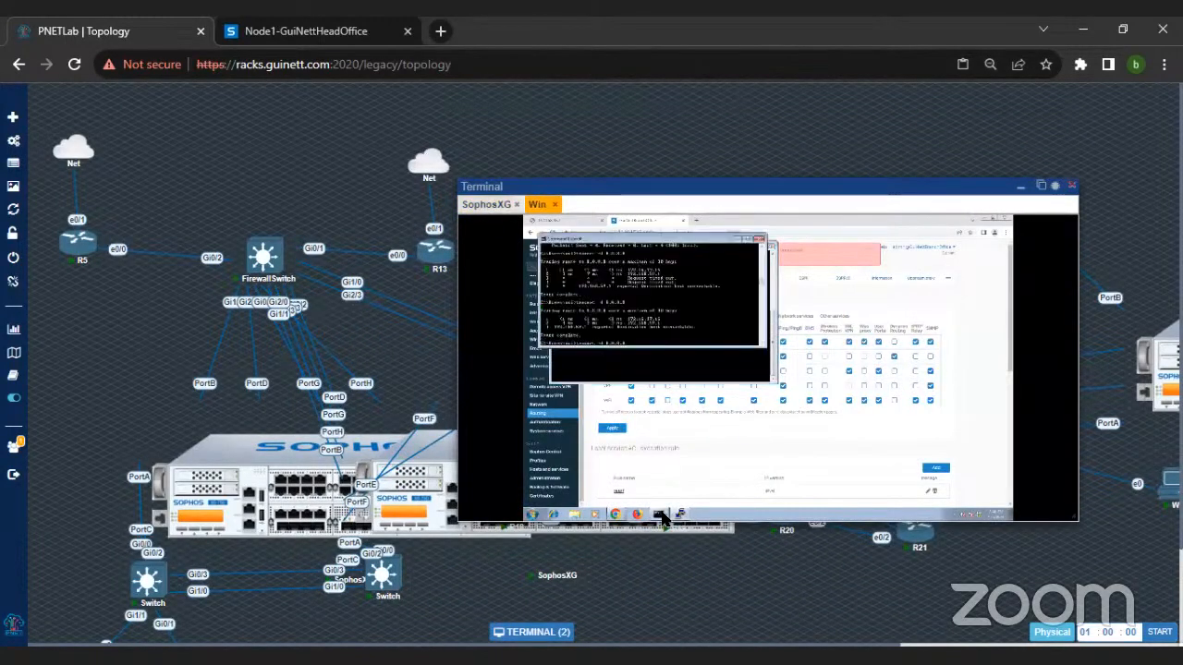
{"action": "key", "text": "Return"}
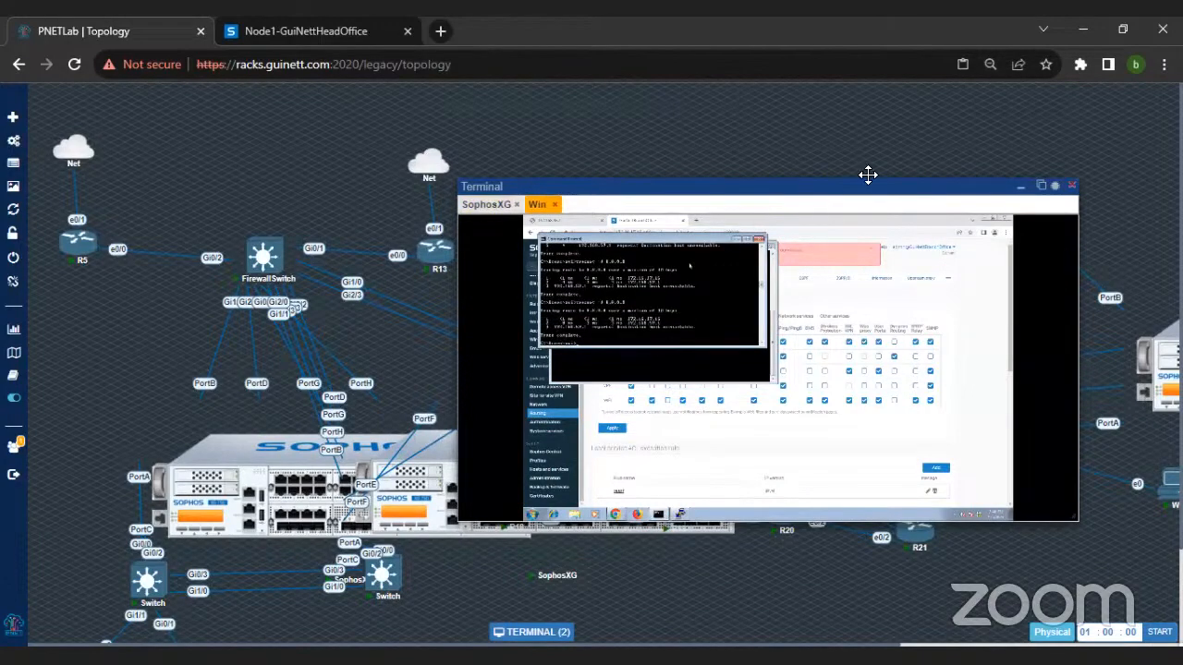
Step: Review the SD-WAN routes and the IPv4 gateways in the branch firewall's routing settings
{"action": "left_click", "coordinate": [1020, 186]}
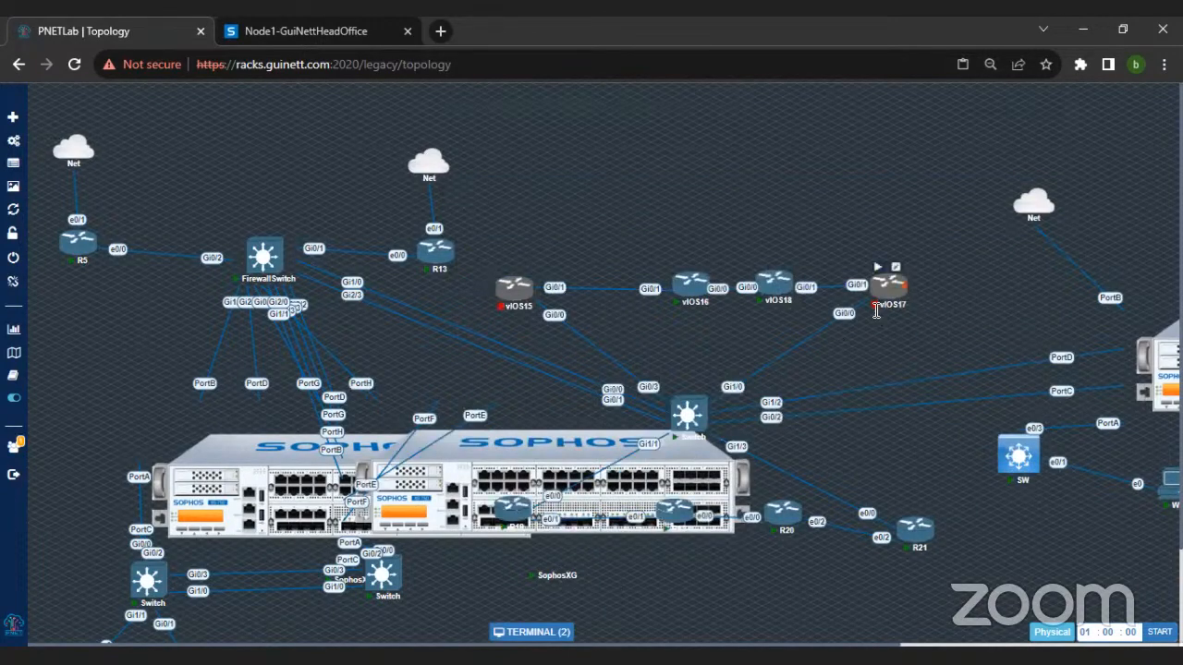
{"action": "left_click", "coordinate": [559, 634]}
{"action": "left_click_drag", "start_coordinate": [655, 262], "coordinate": [800, 121]}
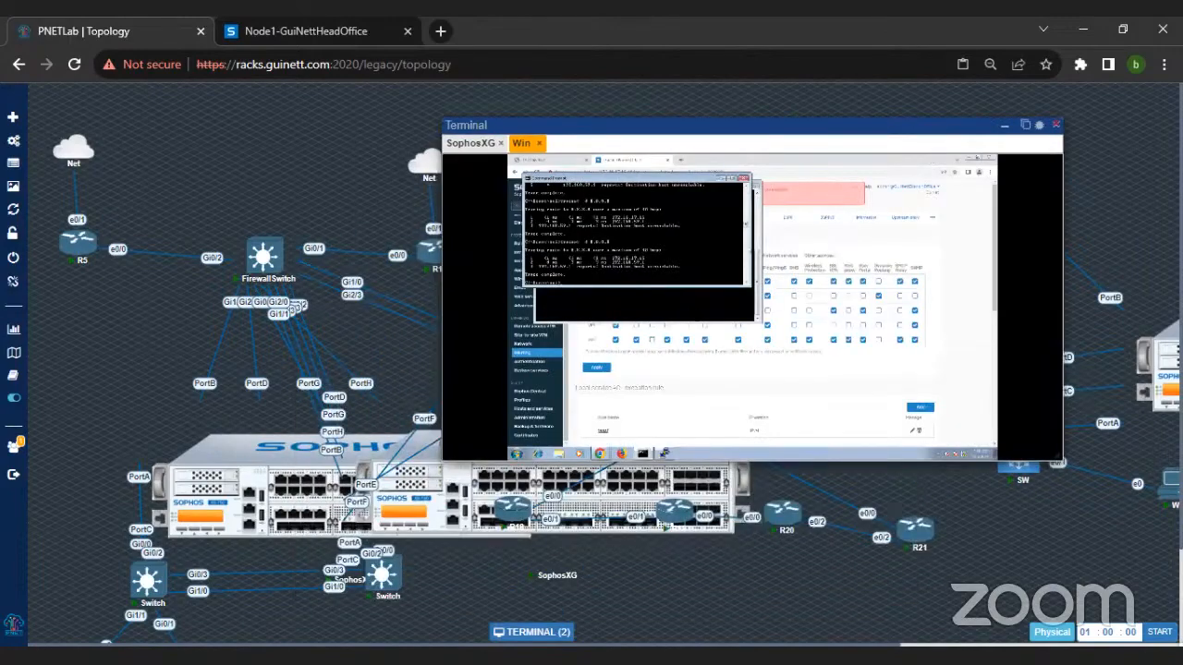
{"action": "key", "text": "ctrl+plus"}
{"action": "key", "text": "ctrl+plus"}
{"action": "key", "text": "ctrl+plus"}
{"action": "key", "text": "ctrl+plus"}
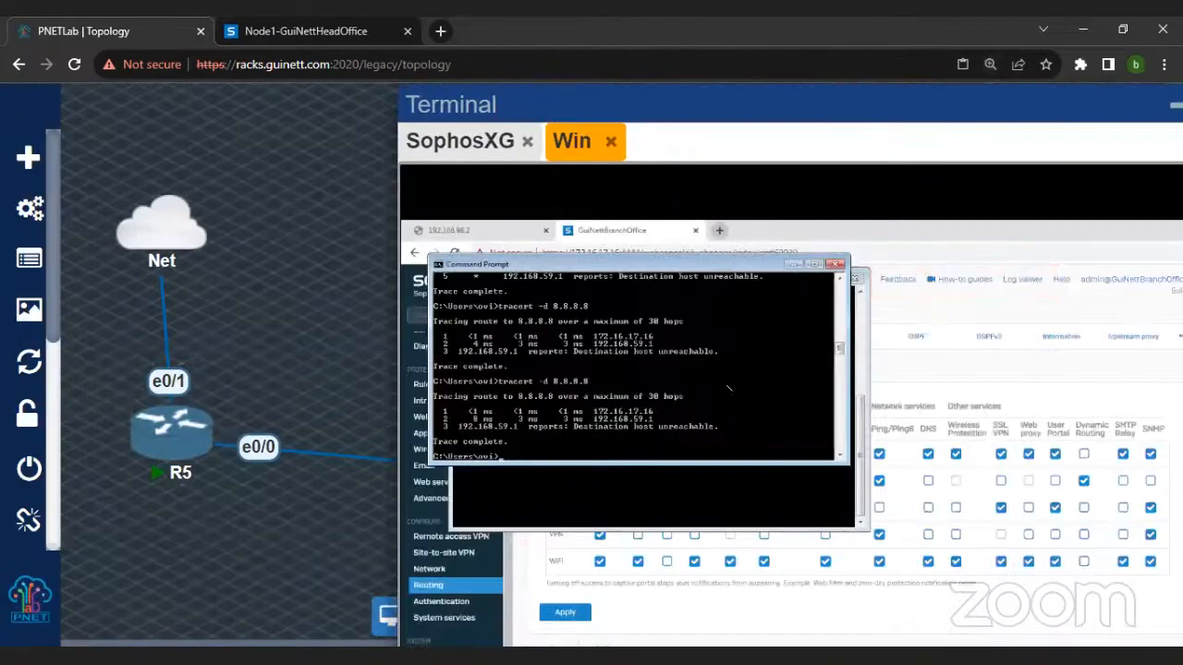
{"action": "left_click", "coordinate": [968, 371]}
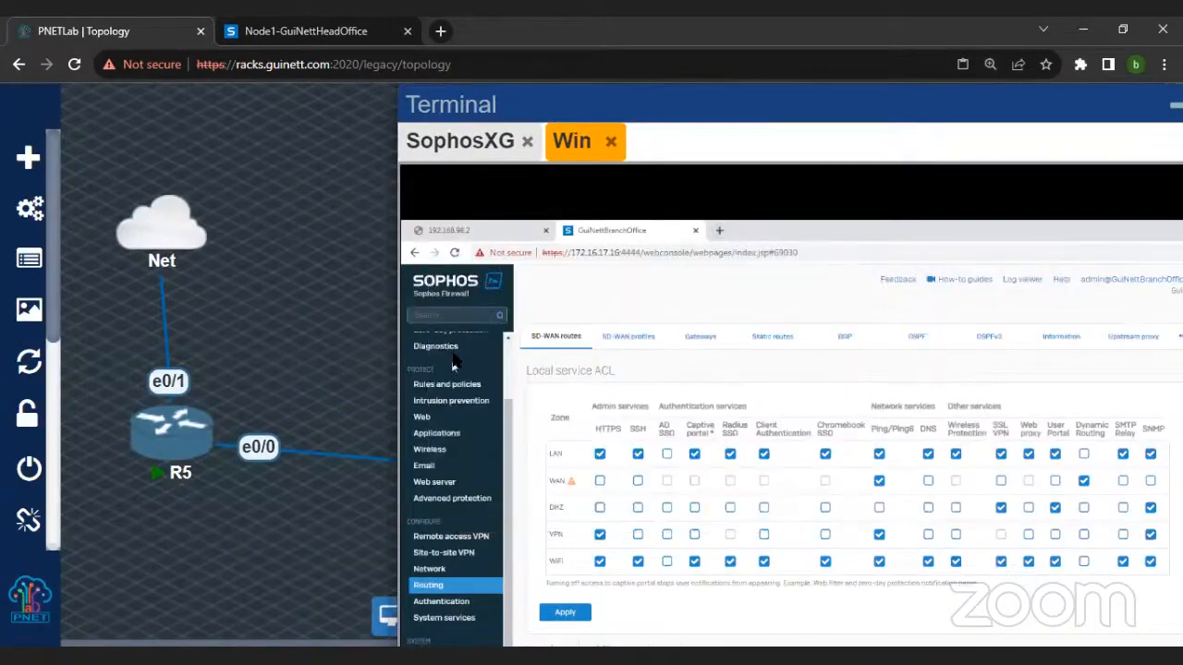
{"action": "left_click", "coordinate": [628, 336]}
{"action": "left_click", "coordinate": [559, 338]}
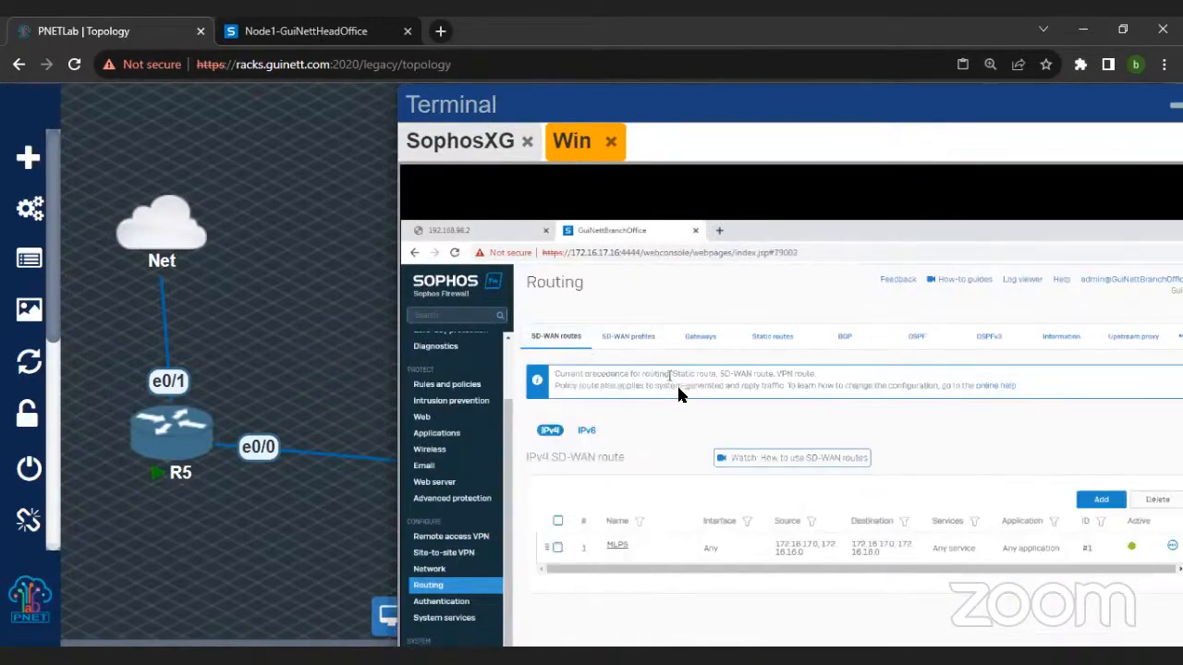
{"action": "left_click", "coordinate": [702, 346]}
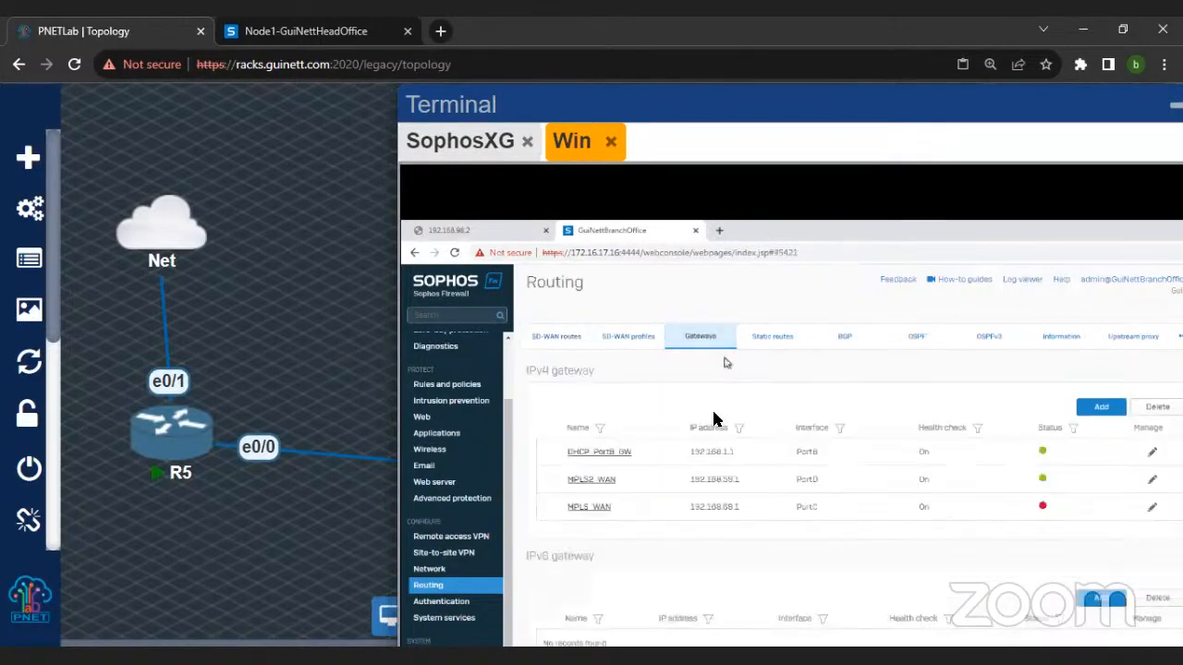
{"action": "left_click", "coordinate": [556, 336]}
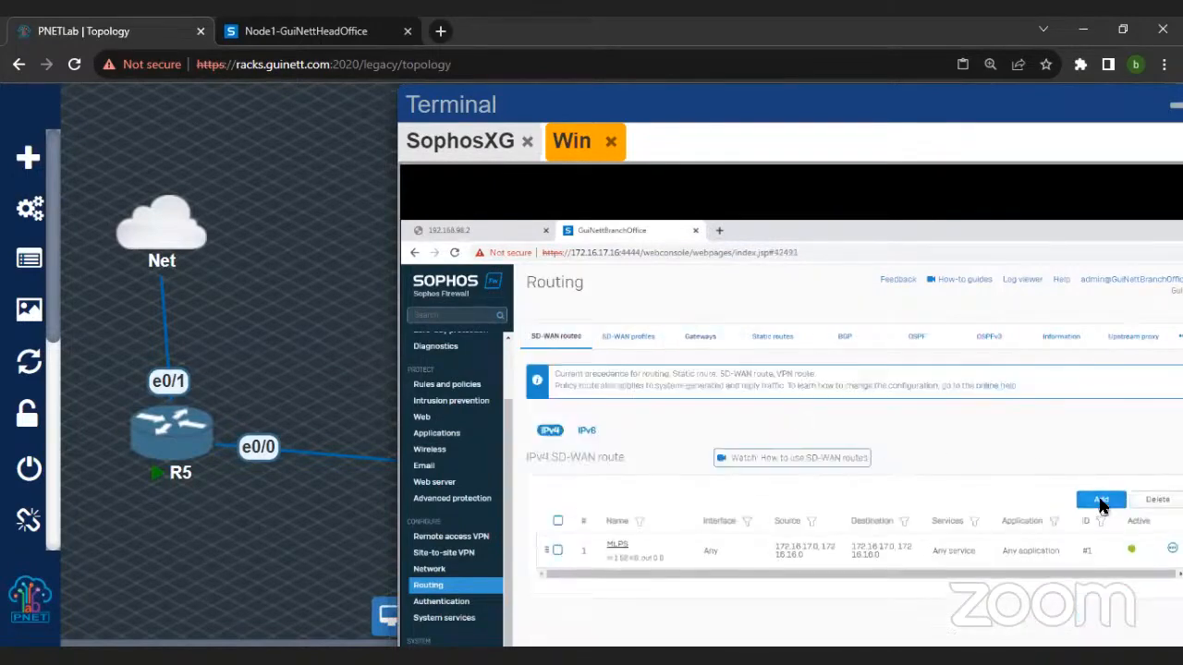
Step: Start a new IPv4 SD-WAN route named Inter with PortA-172.16.17.16 as the incoming interface
{"action": "left_click", "coordinate": [1100, 499]}
{"action": "type", "text": "Int"}
{"action": "key", "text": "BackSpace"}
{"action": "key", "text": "BackSpace"}
{"action": "type", "text": "Inte"}
{"action": "scroll", "coordinate": [776, 416], "scroll_direction": "down", "scroll_amount": 2}
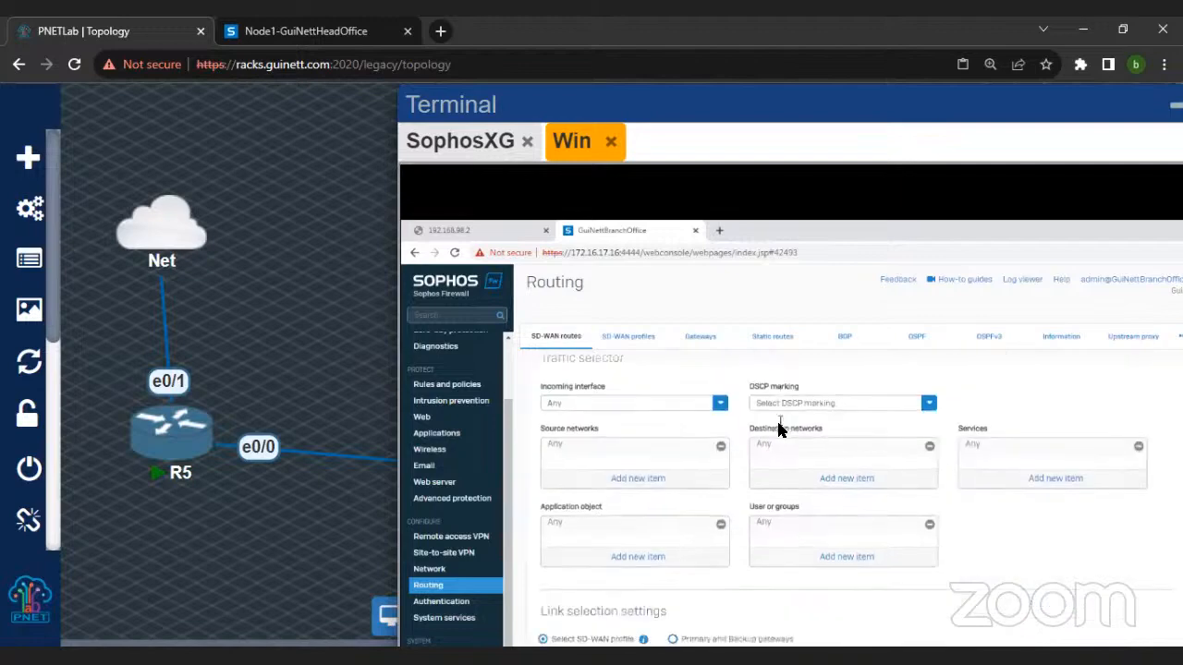
{"action": "left_click", "coordinate": [720, 411]}
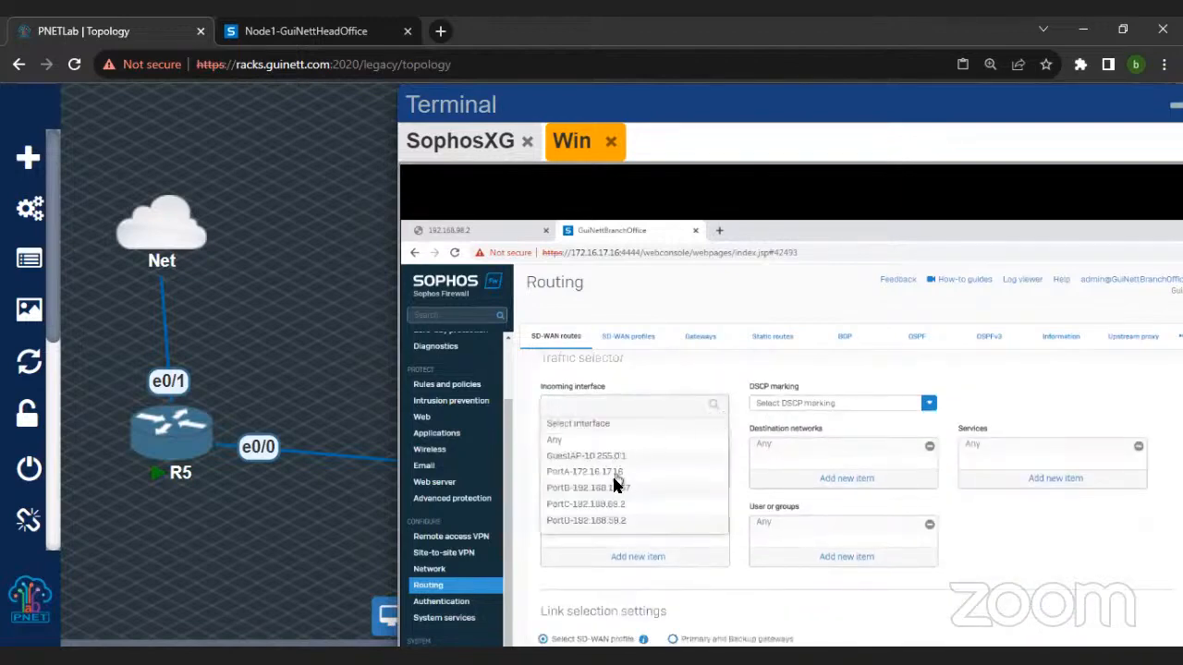
{"action": "left_click", "coordinate": [615, 478]}
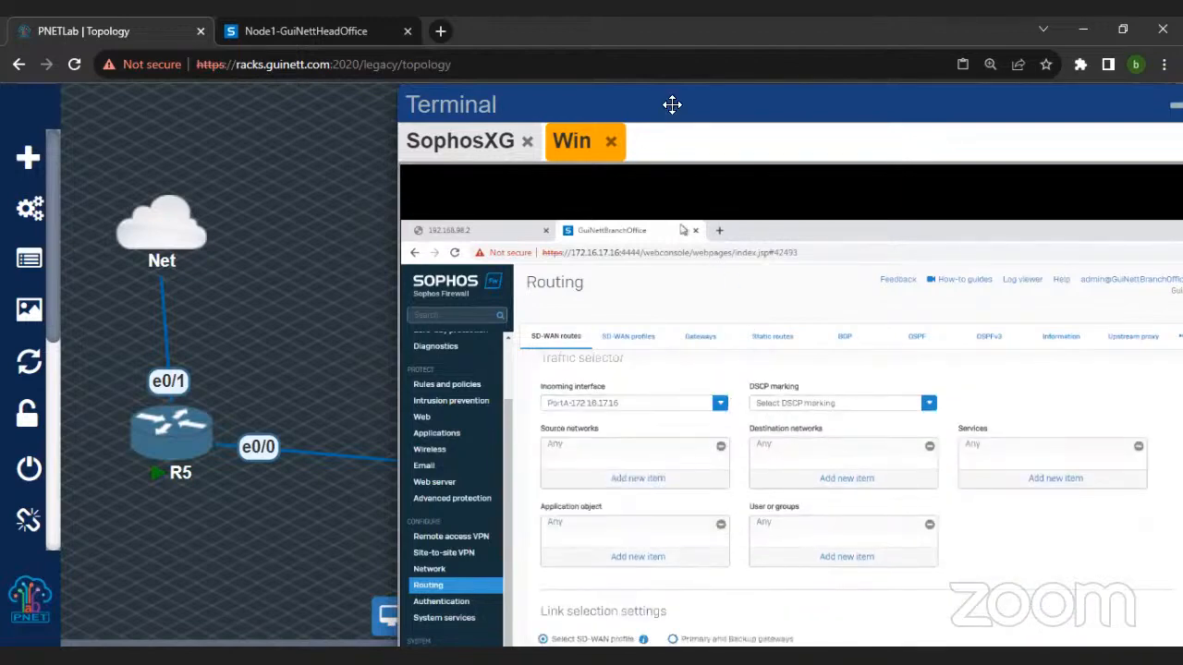
Step: Use primary and backup gateways for the Inter route, choose DHCP_PortB_GW as the primary gateway and save the route
{"action": "left_click_drag", "start_coordinate": [671, 105], "coordinate": [670, 92]}
{"action": "key", "text": "ctrl+minus"}
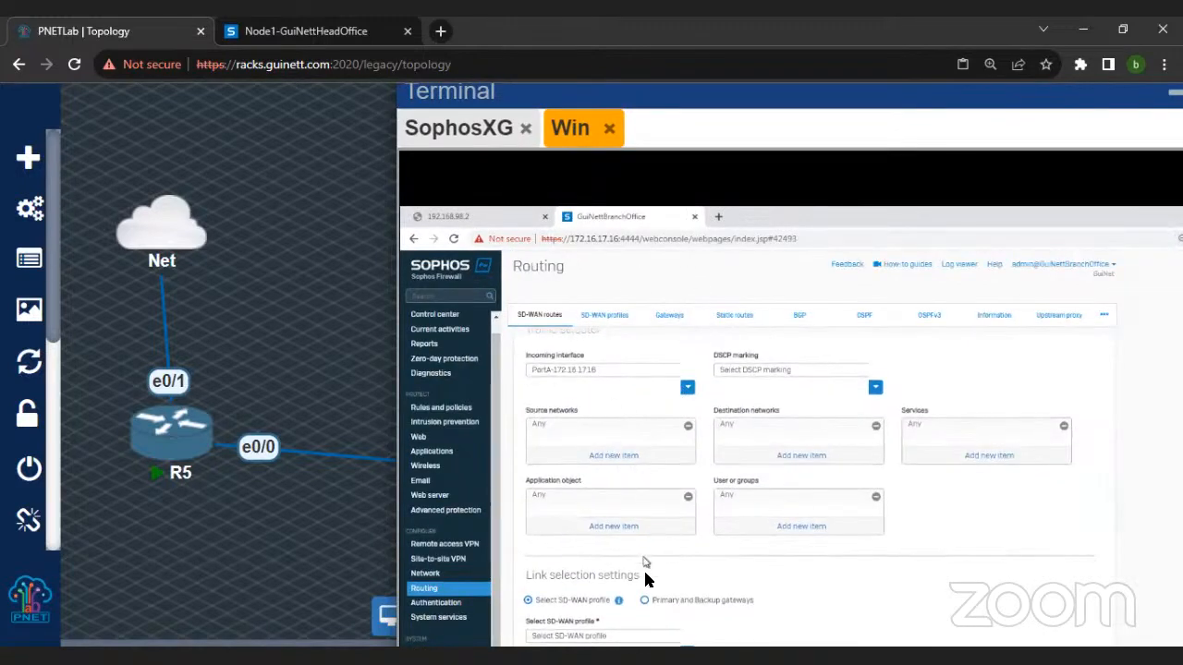
{"action": "left_click", "coordinate": [645, 600]}
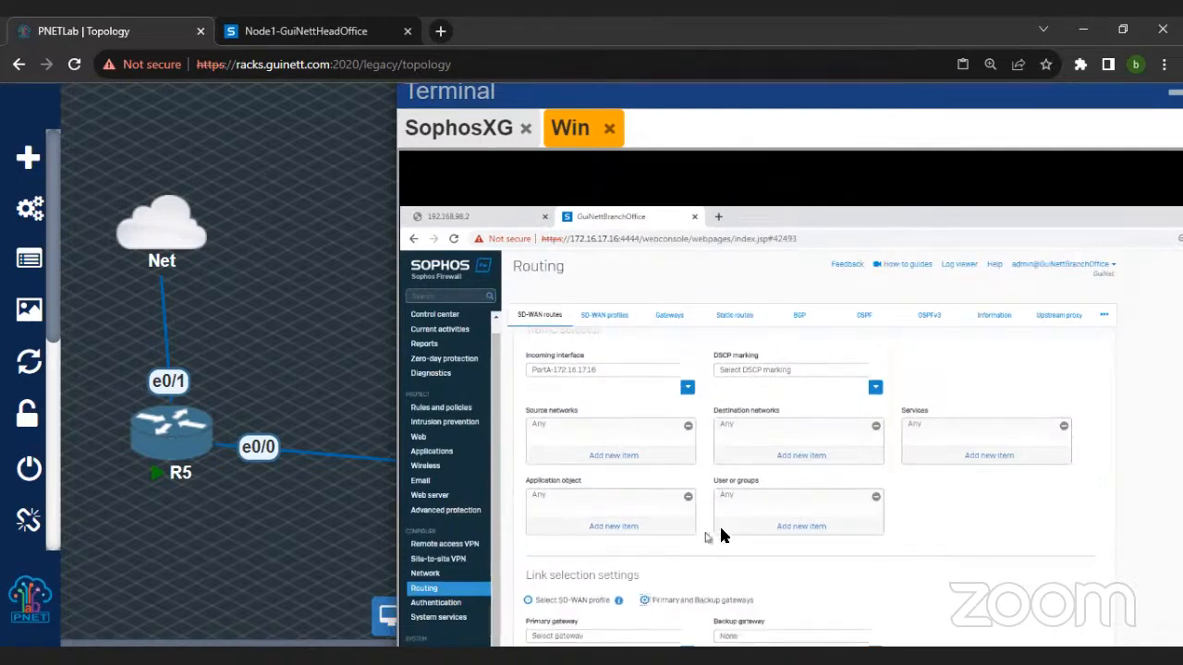
{"action": "left_click", "coordinate": [618, 637]}
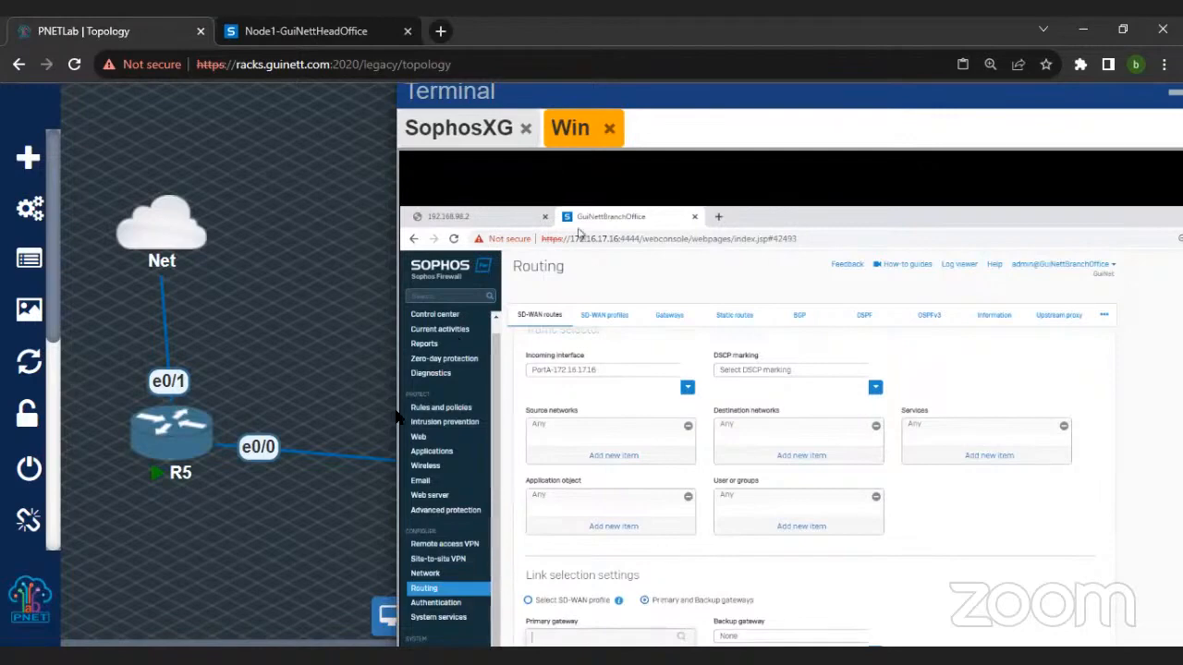
{"action": "scroll", "coordinate": [361, 461], "scroll_direction": "down", "scroll_amount": 2, "text": "ctrl"}
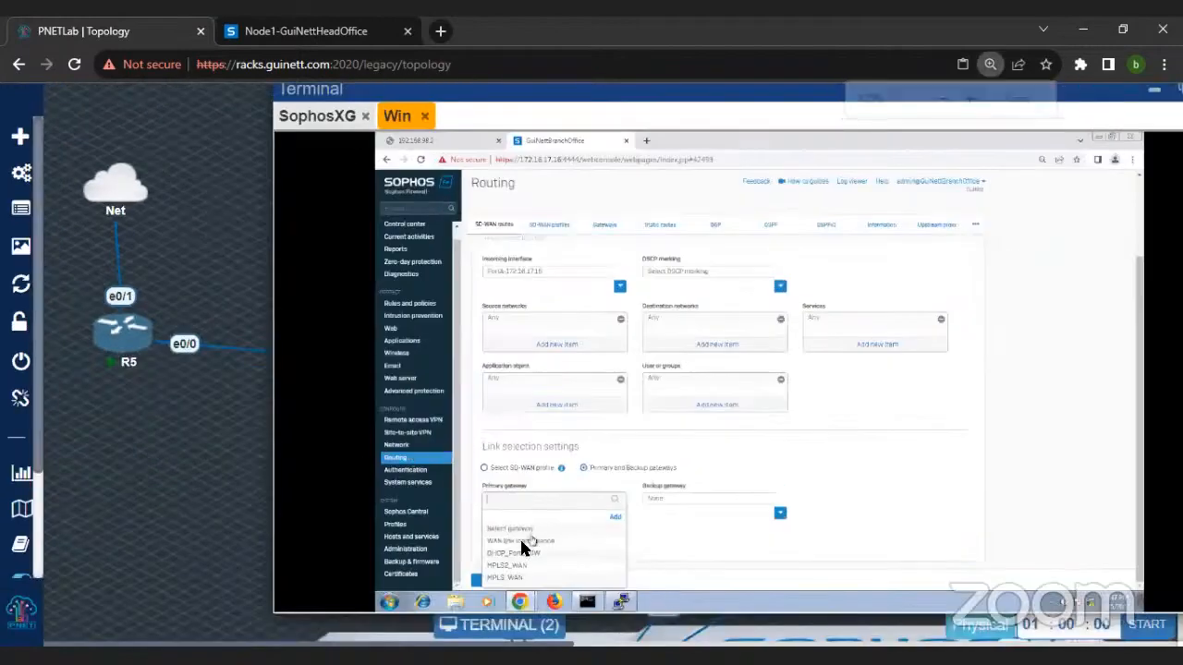
{"action": "left_click", "coordinate": [515, 554]}
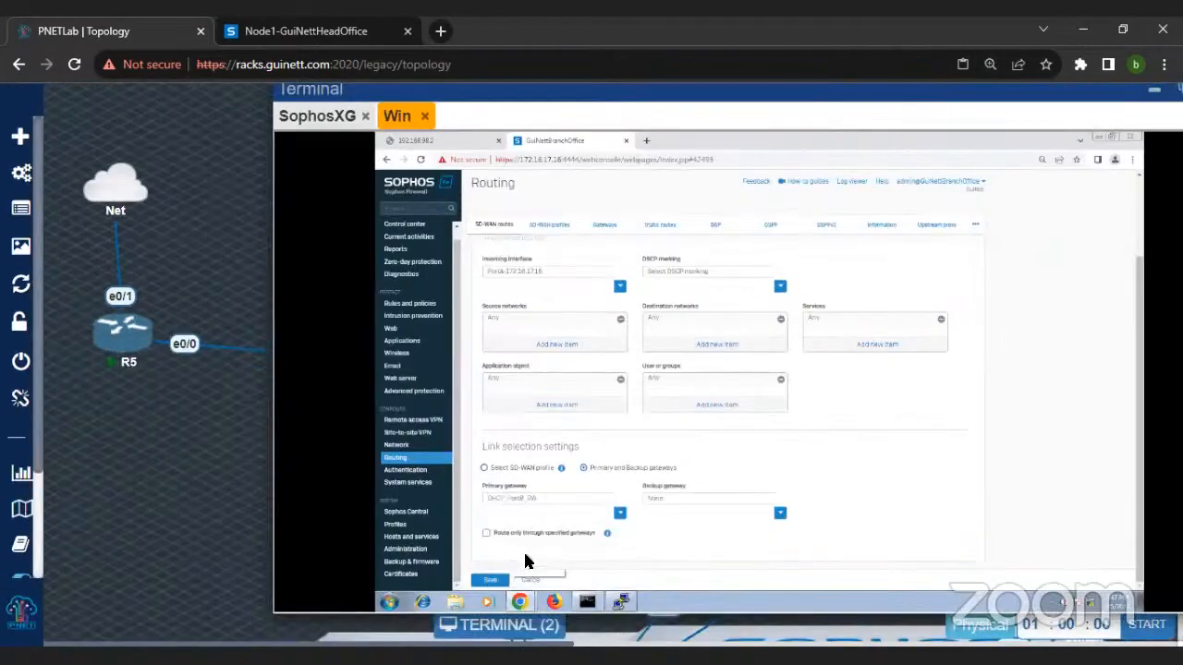
{"action": "left_click", "coordinate": [489, 579]}
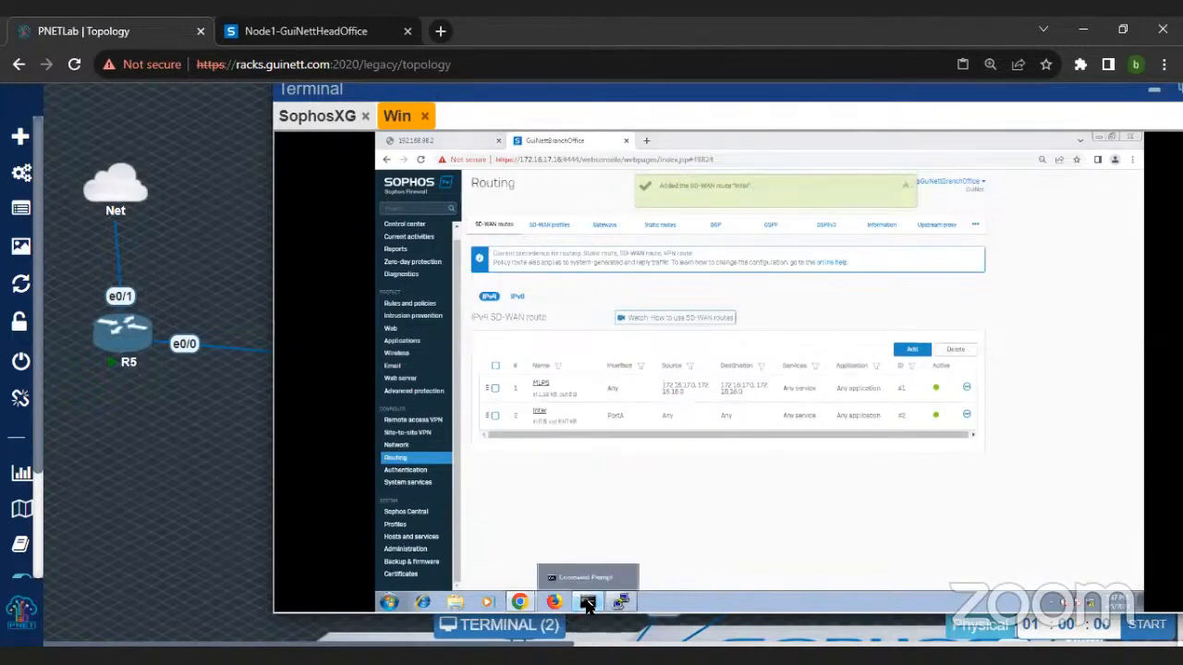
Step: Rerun the trace to 8.8.8.8 in the branch Windows machine's Command Prompt and ping 8.8.8.8
{"action": "left_click", "coordinate": [588, 604]}
{"action": "key", "text": "Up"}
{"action": "key", "text": "Return"}
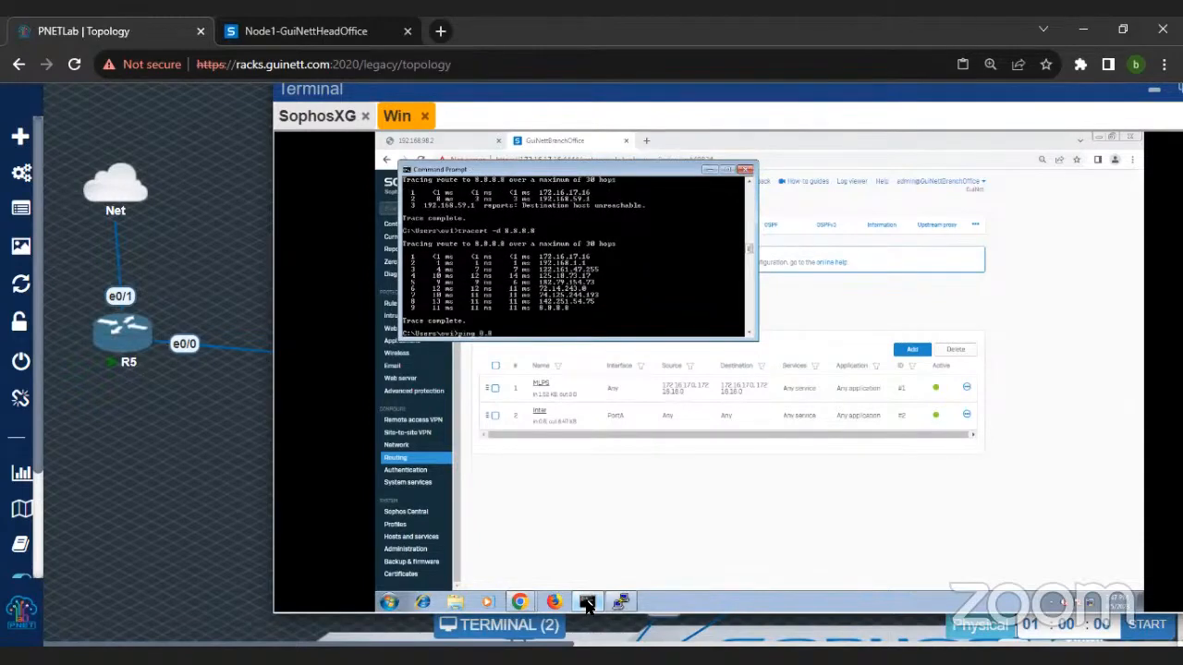
{"action": "key", "text": "Return"}
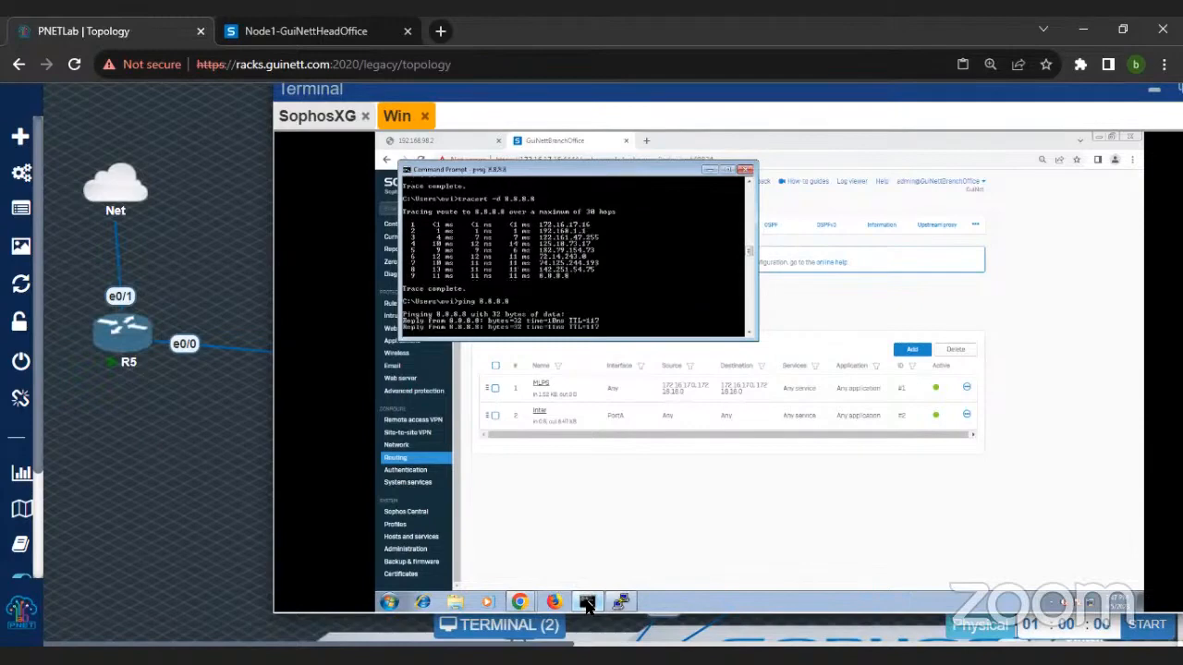
Step: Reload the 192.168.98.2 page in the branch machine's browser to retest access
{"action": "left_click", "coordinate": [472, 144]}
{"action": "left_click", "coordinate": [422, 160]}
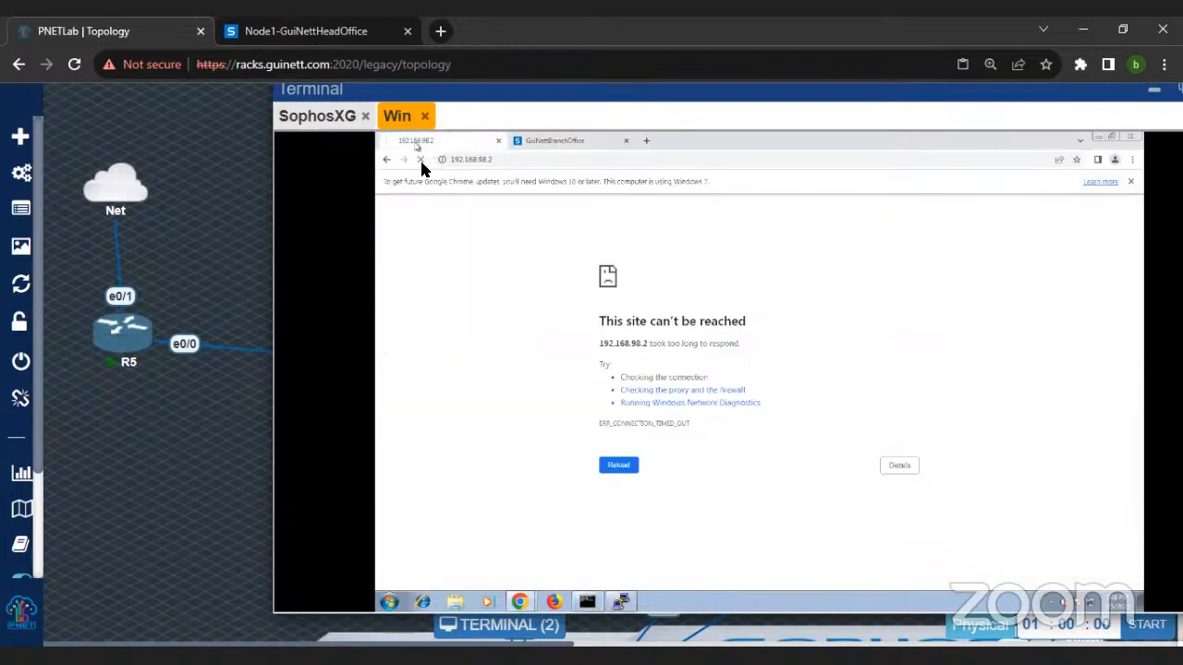
{"action": "left_click", "coordinate": [421, 161]}
{"action": "left_click", "coordinate": [505, 169]}
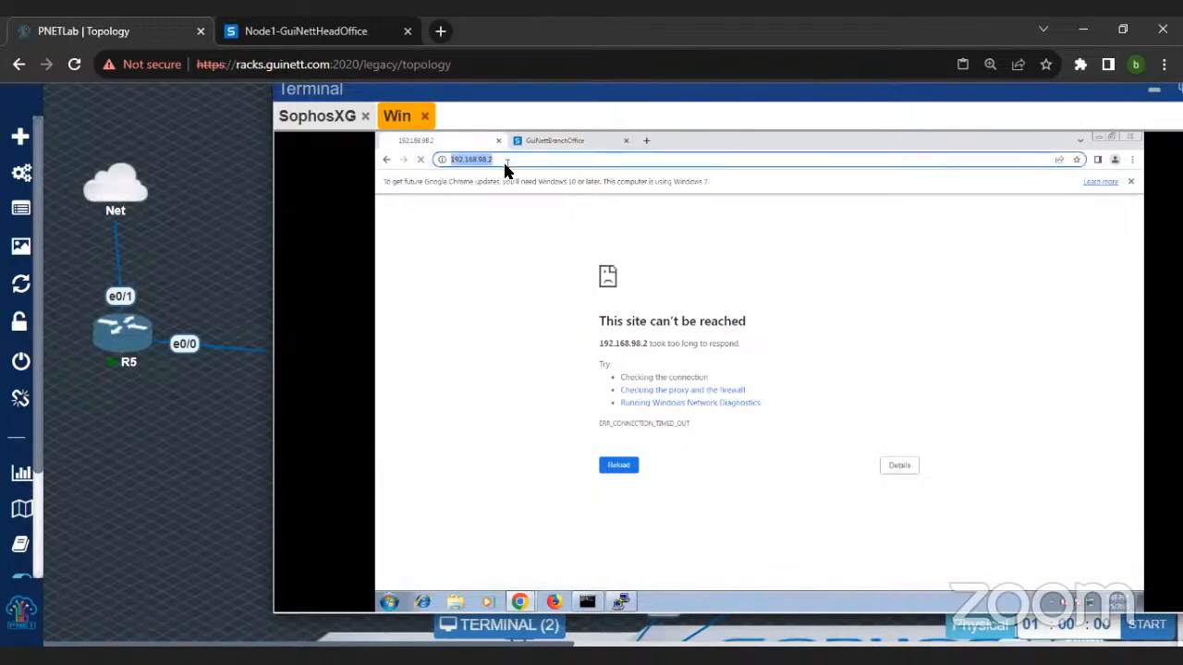
{"action": "key", "text": "Return"}
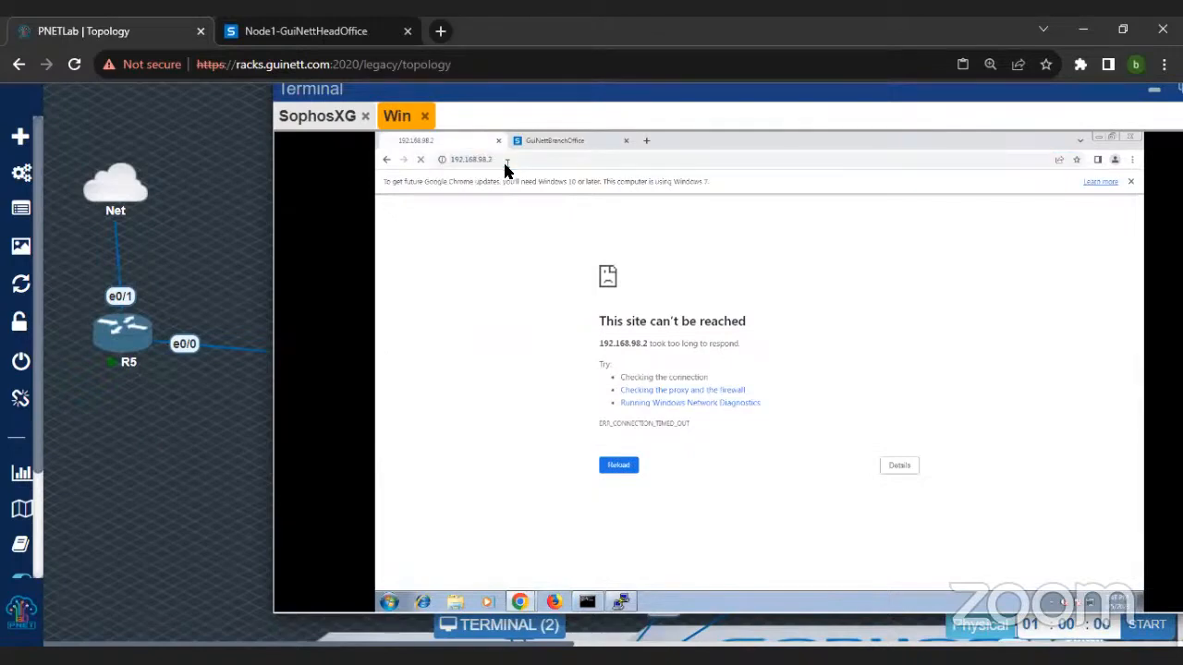
Step: Stop the branch firewall's packet capture and change the host in its BPF string to 192.168.98.2
{"action": "left_click", "coordinate": [547, 139]}
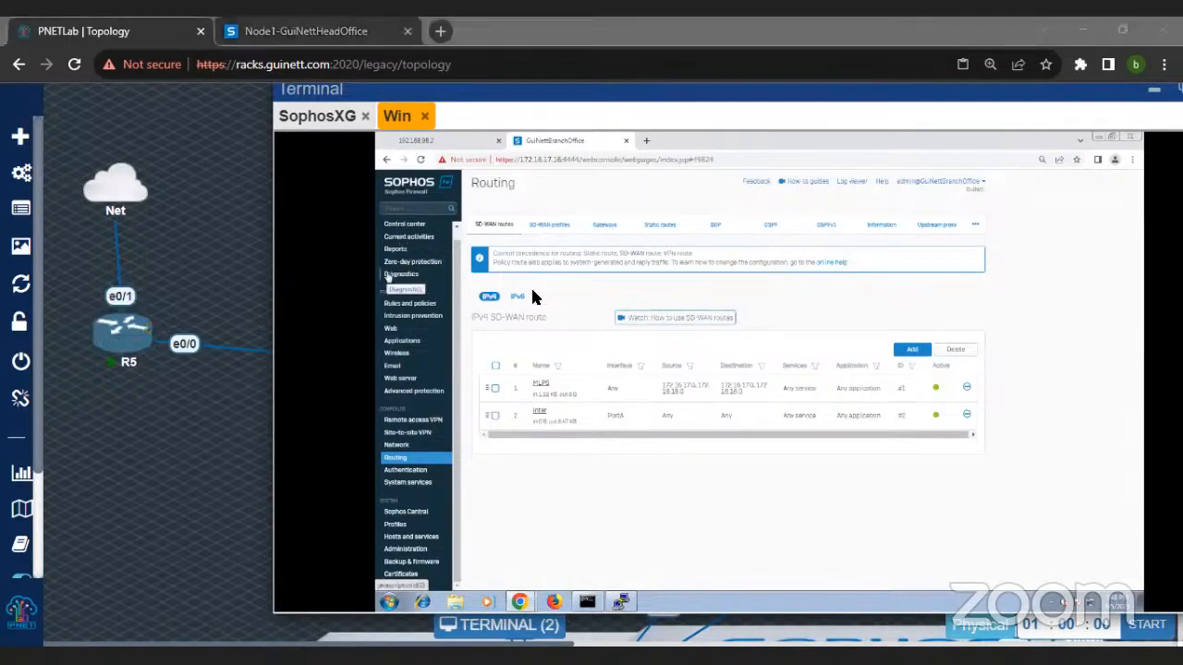
{"action": "left_click", "coordinate": [405, 281]}
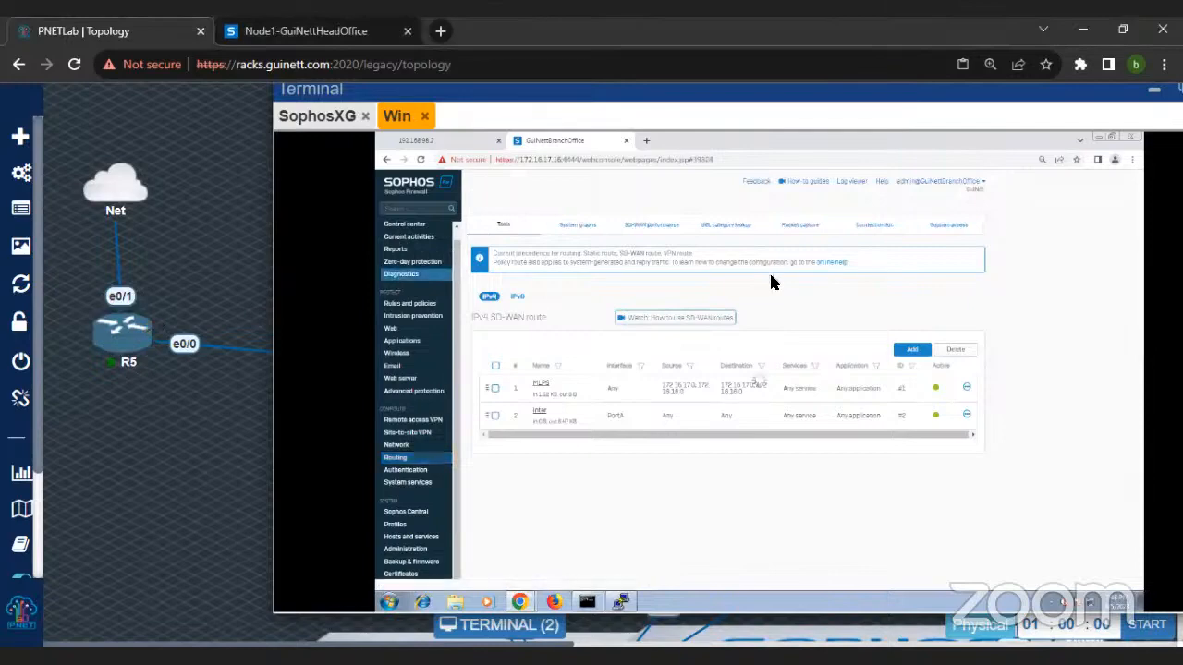
{"action": "left_click", "coordinate": [802, 228]}
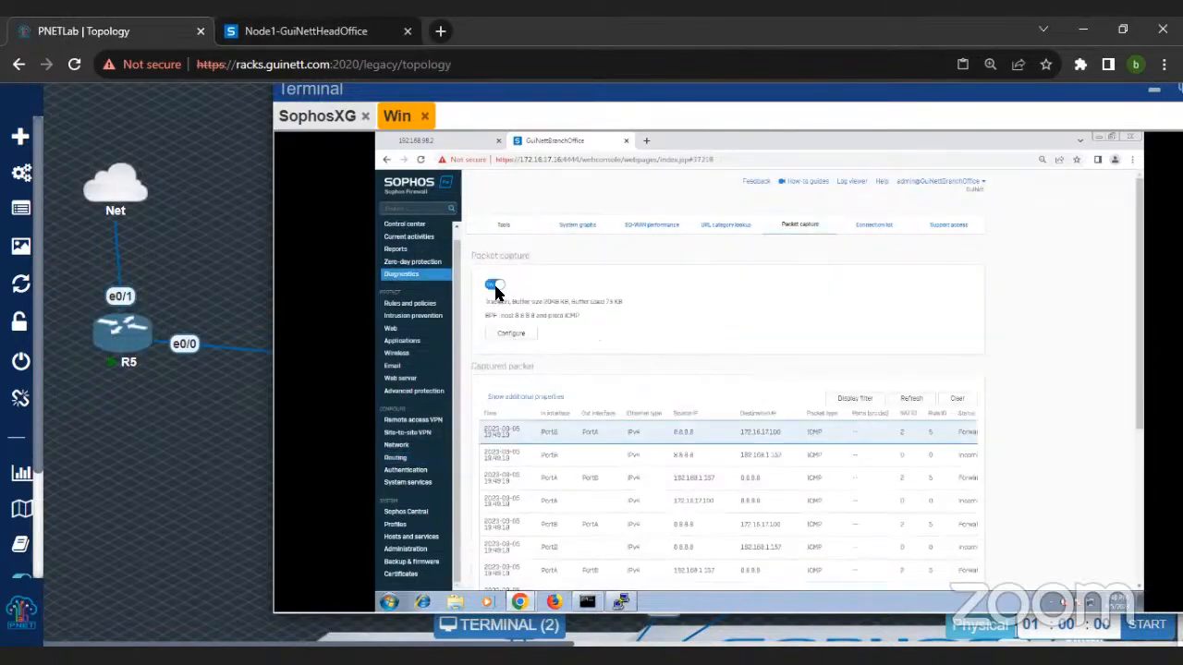
{"action": "left_click", "coordinate": [498, 290]}
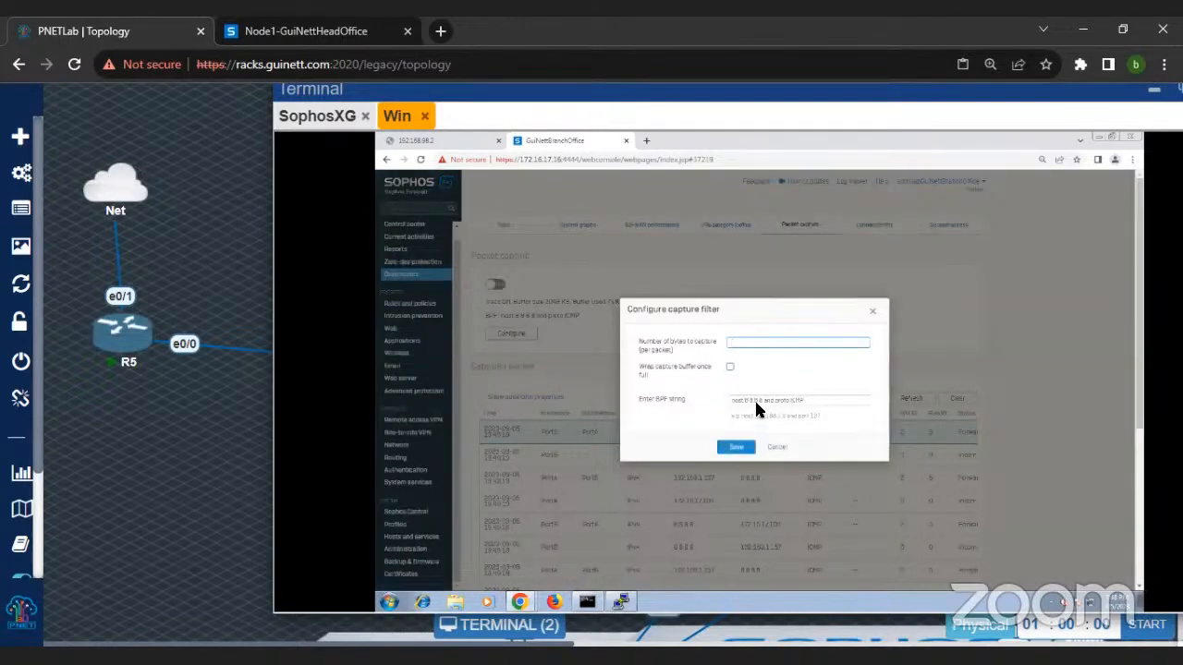
{"action": "double_click", "coordinate": [754, 400]}
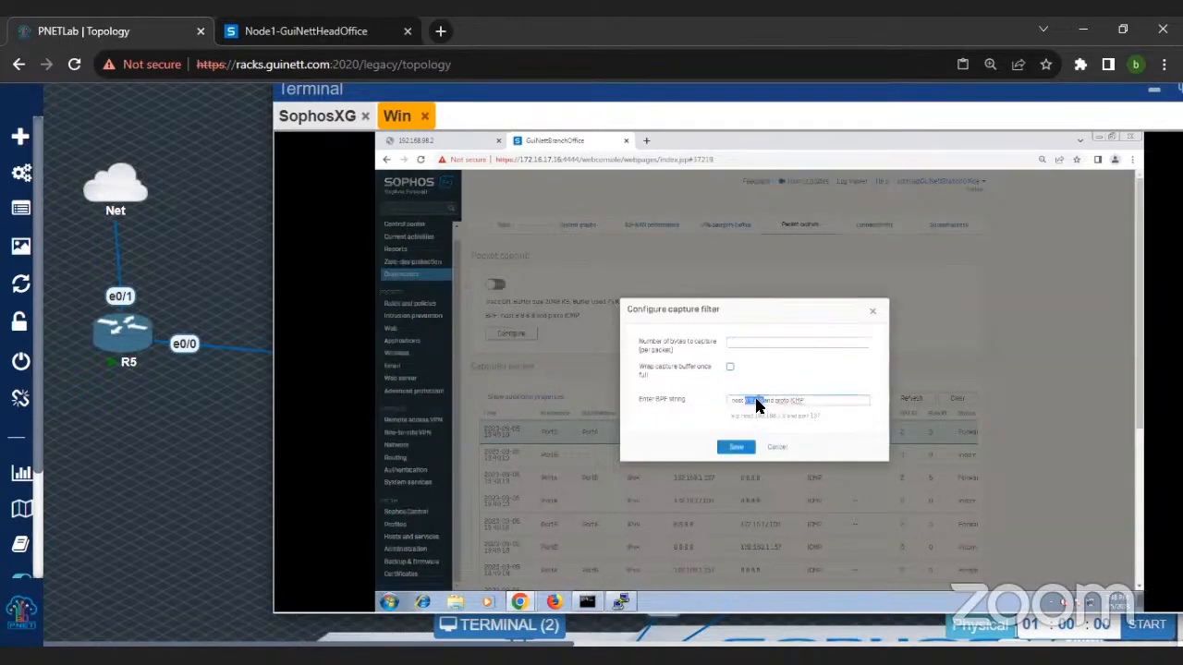
{"action": "type", "text": "192.168.98.2"}
{"action": "key", "text": "Return"}
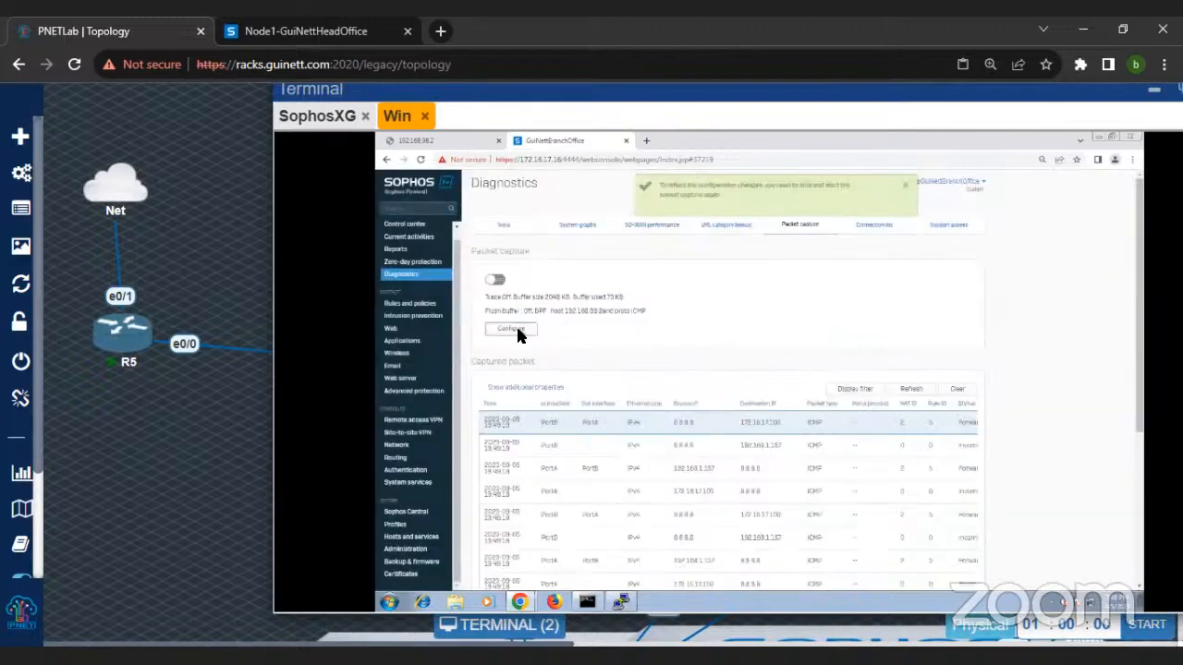
Step: Change the capture's BPF string to host 192.168.98.2 and port 80, save it and turn the packet capture on
{"action": "left_click", "coordinate": [511, 330]}
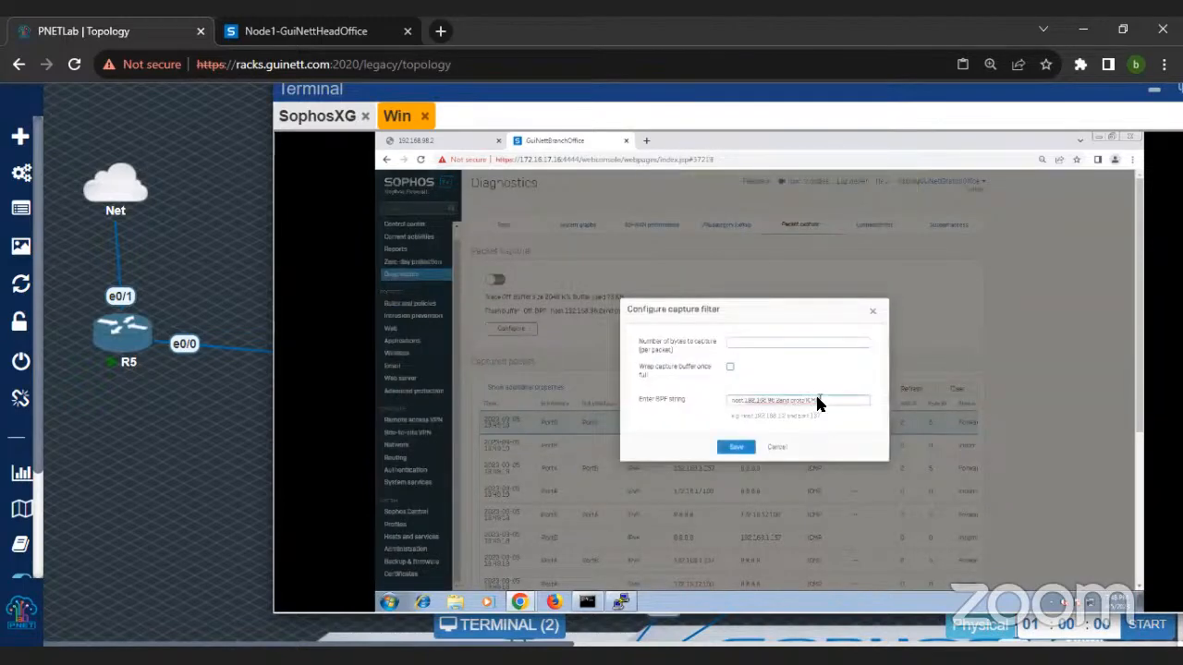
{"action": "key", "text": "BackSpace"}
{"action": "key", "text": "BackSpace"}
{"action": "key", "text": "BackSpace"}
{"action": "key", "text": "BackSpace"}
{"action": "key", "text": "BackSpace"}
{"action": "key", "text": "BackSpace"}
{"action": "key", "text": "BackSpace"}
{"action": "key", "text": "BackSpace"}
{"action": "key", "text": "BackSpace"}
{"action": "type", "text": "and port 80"}
{"action": "key", "text": "Return"}
{"action": "left_click", "coordinate": [497, 279]}
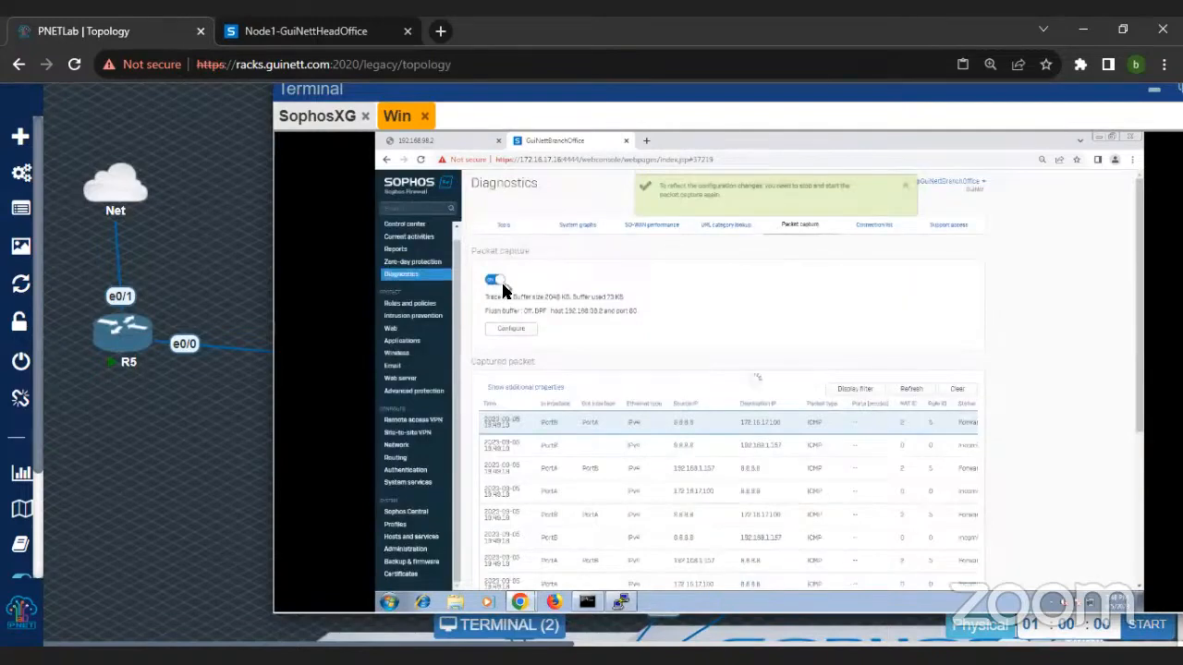
Step: Reload the 192.168.98.2 page and refresh the branch firewall's captured packets to examine the port 80 traffic
{"action": "left_click", "coordinate": [442, 139]}
{"action": "left_click", "coordinate": [420, 158]}
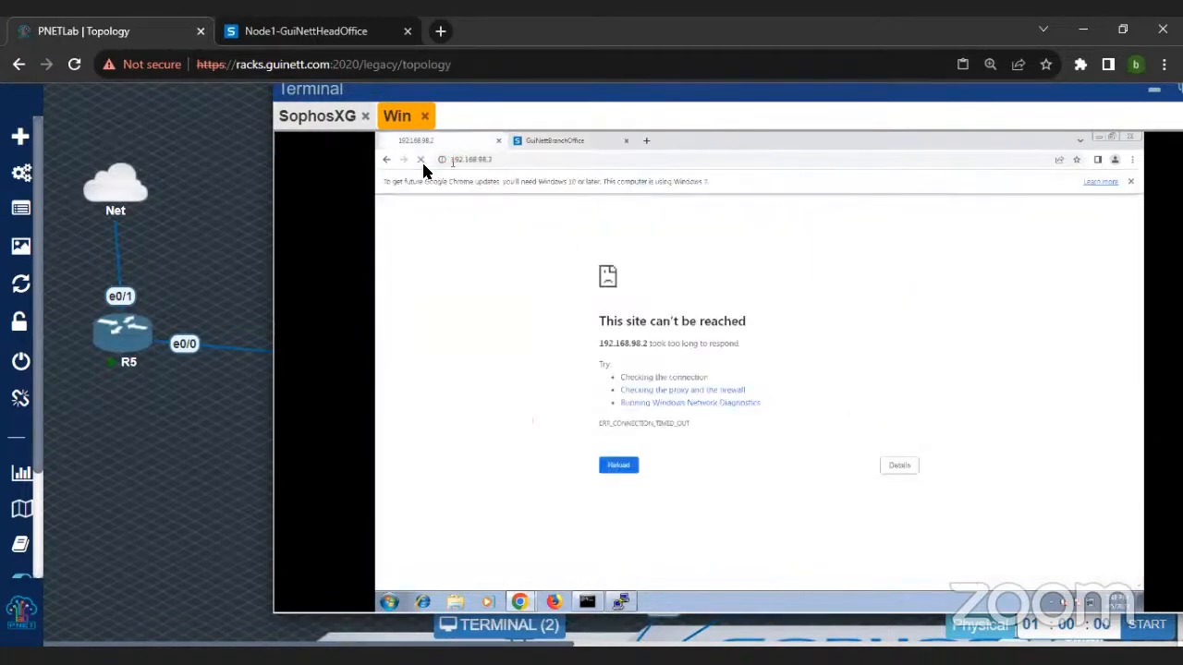
{"action": "left_click", "coordinate": [554, 140]}
{"action": "left_click", "coordinate": [908, 391]}
{"action": "scroll", "coordinate": [903, 393], "scroll_direction": "down", "scroll_amount": 3}
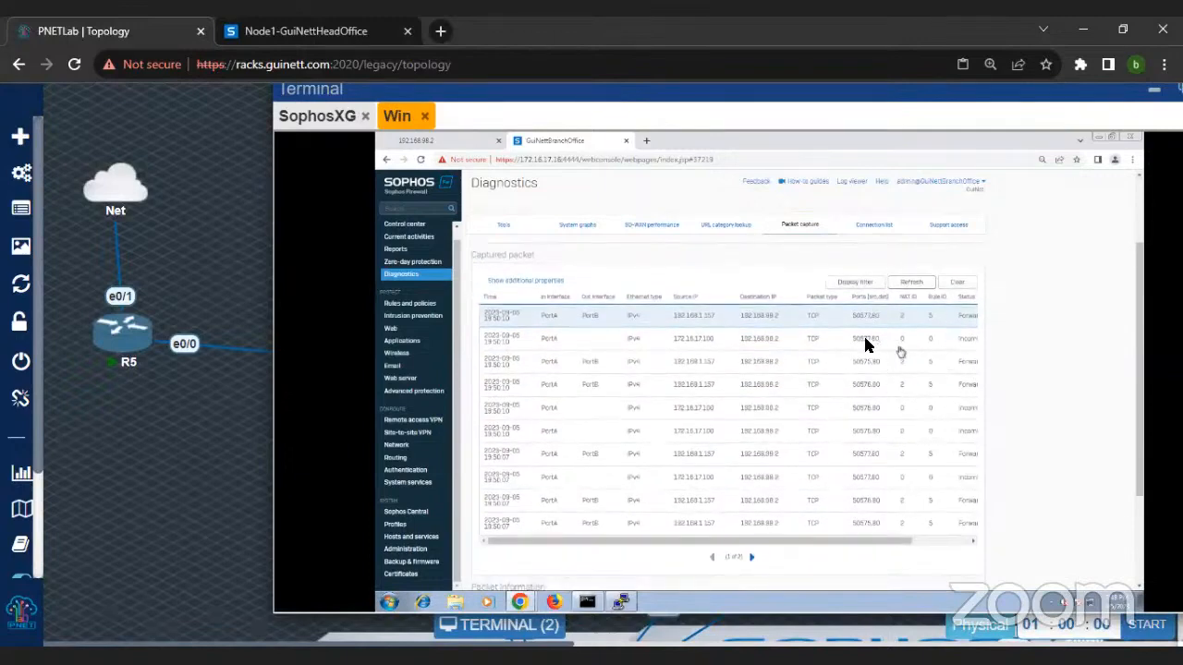
Step: Open the head office Windows machine from the topology and check its Windows Firewall with Advanced Security profile status
{"action": "left_click", "coordinate": [439, 150]}
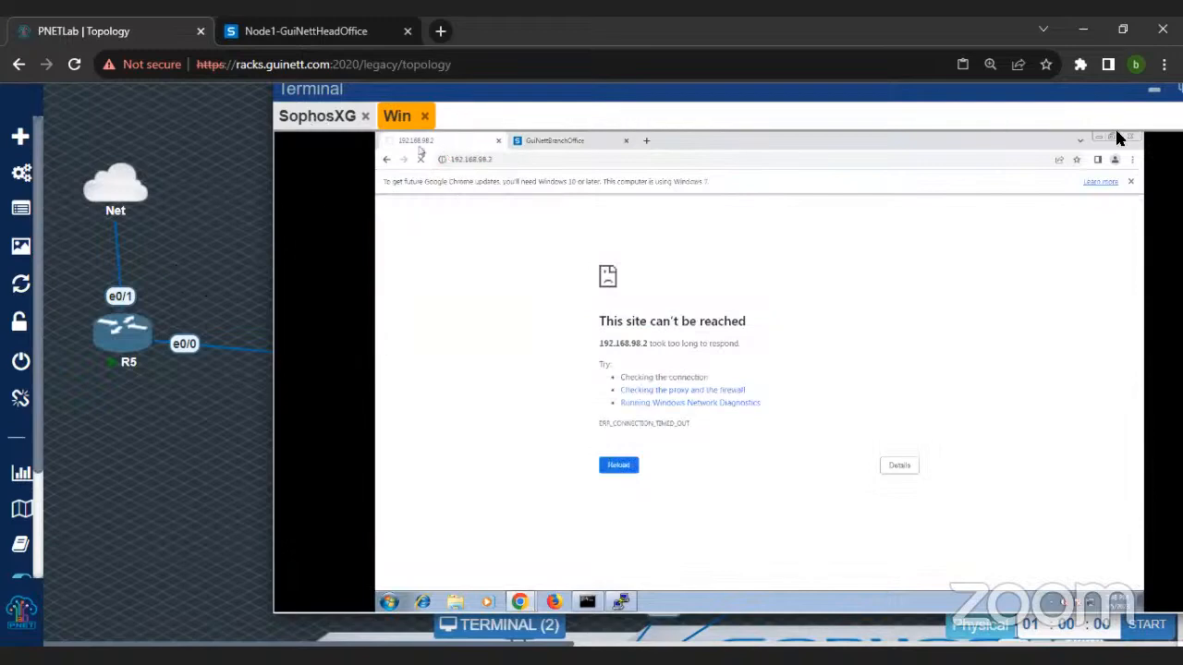
{"action": "left_click", "coordinate": [1154, 91]}
{"action": "scroll", "coordinate": [379, 166], "scroll_direction": "down", "scroll_amount": 3}
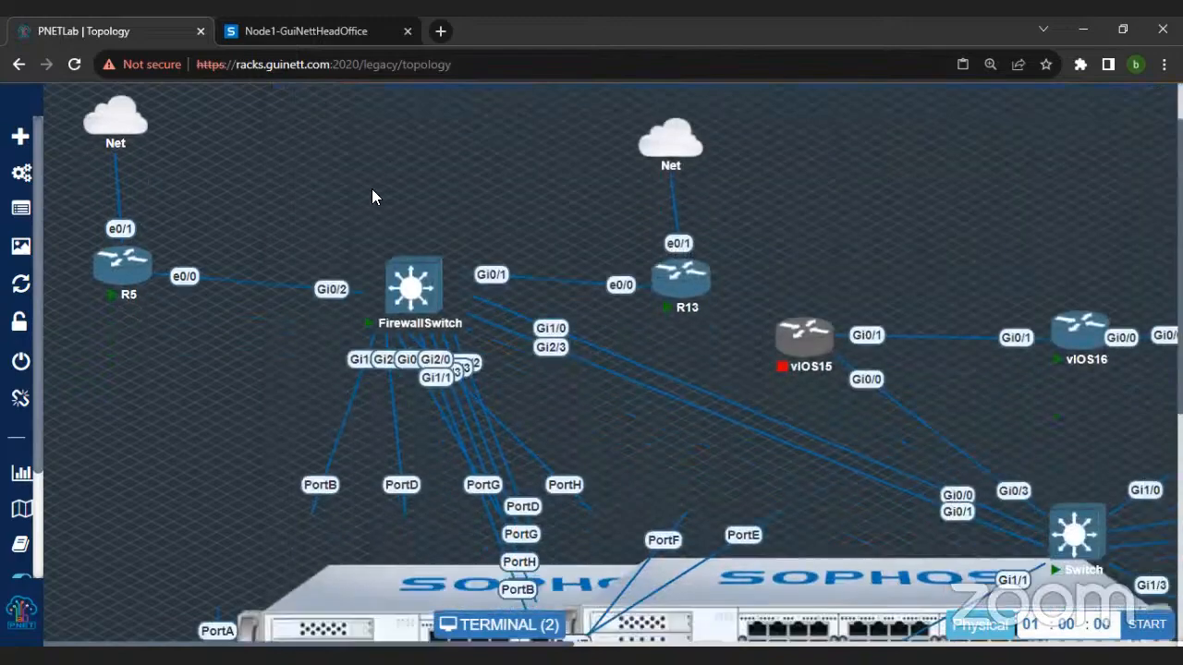
{"action": "scroll", "coordinate": [368, 354], "scroll_direction": "down", "scroll_amount": 3}
{"action": "left_click", "coordinate": [339, 605]}
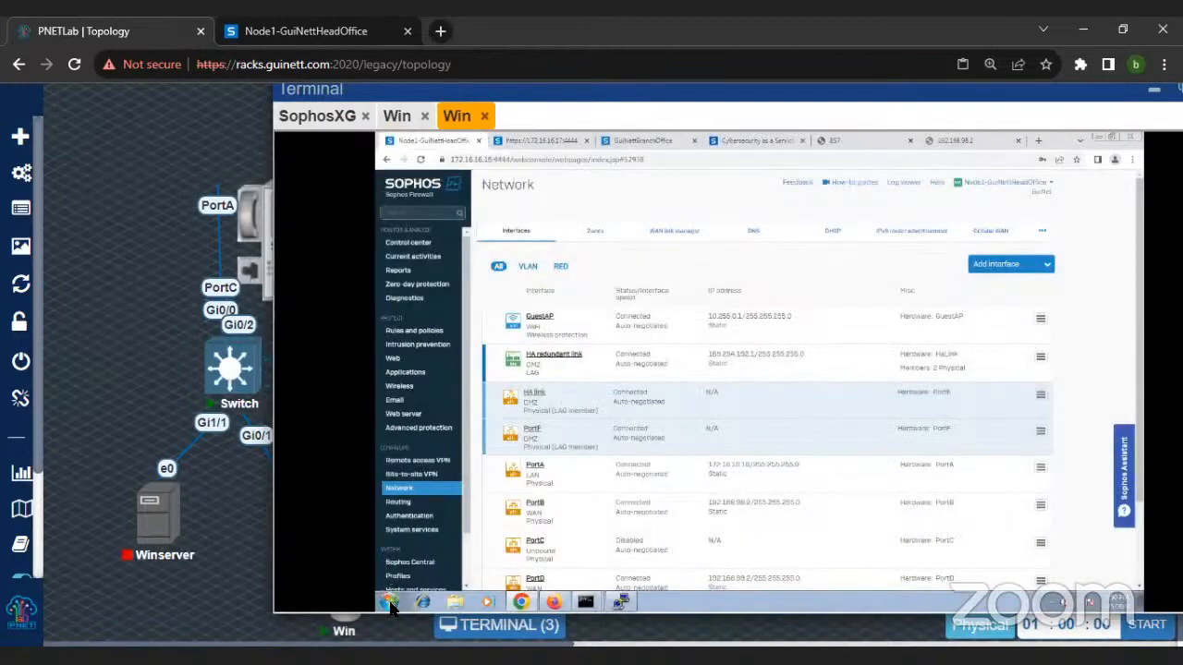
{"action": "left_click", "coordinate": [389, 603]}
{"action": "type", "text": "fire"}
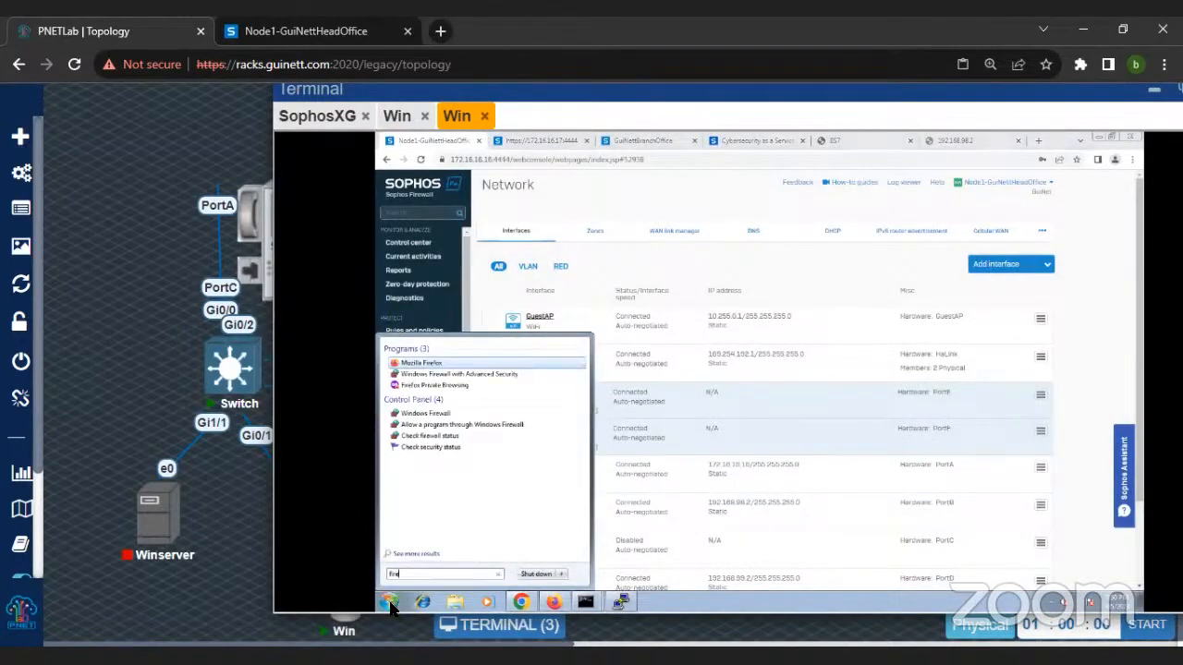
{"action": "key", "text": "Down"}
{"action": "key", "text": "Return"}
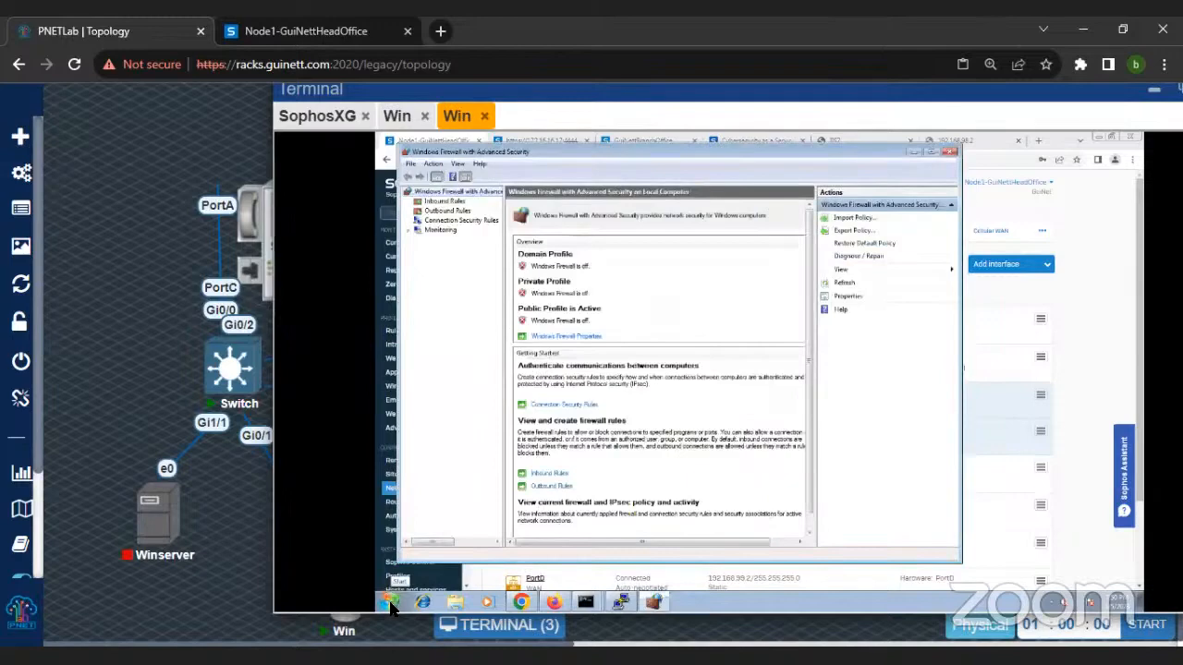
{"action": "left_click", "coordinate": [910, 154]}
Step: Open router R5's console, run show run and examine its NAT, route and access-list configuration
{"action": "scroll", "coordinate": [190, 284], "scroll_direction": "down", "scroll_amount": 5}
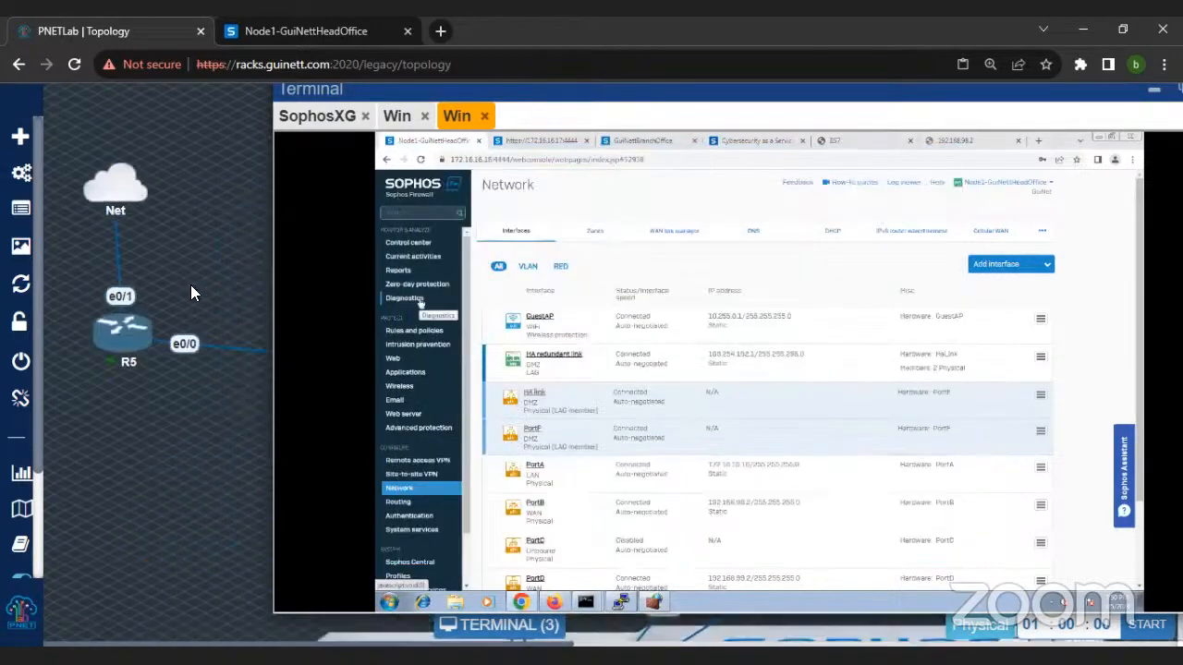
{"action": "left_click", "coordinate": [127, 339]}
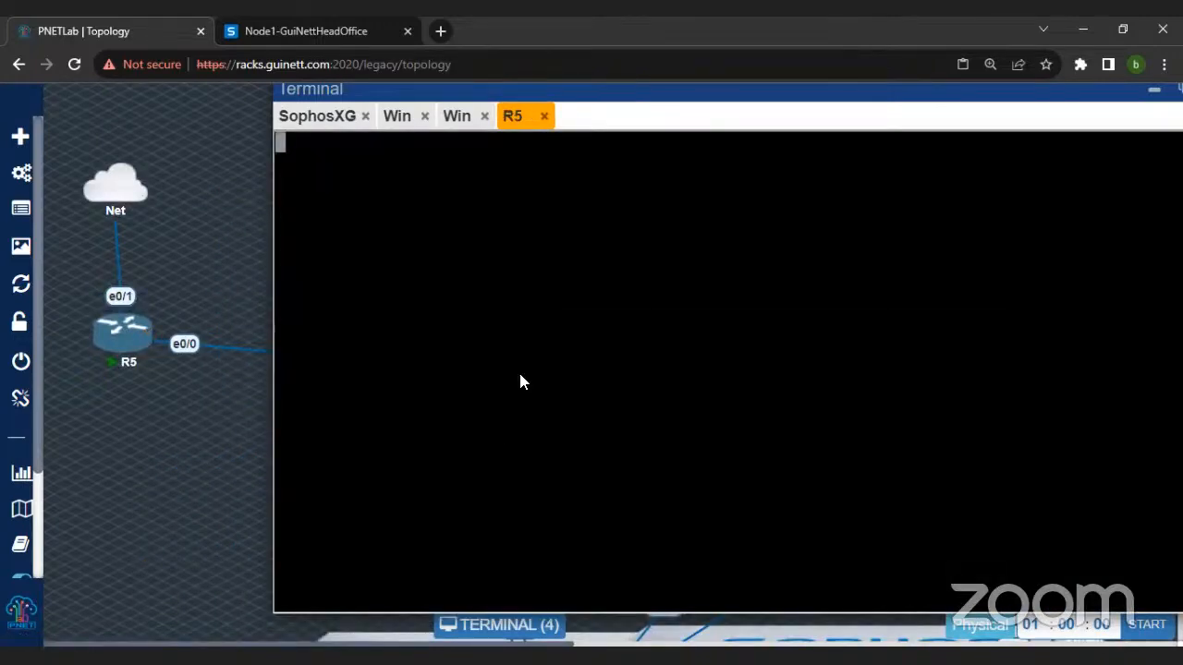
{"action": "key", "text": "Return"}
{"action": "key", "text": "Return"}
{"action": "key", "text": "Return"}
{"action": "key", "text": "Return"}
{"action": "key", "text": "Return"}
{"action": "key", "text": "Return"}
{"action": "key", "text": "Return"}
{"action": "key", "text": "Return"}
{"action": "key", "text": "Return"}
{"action": "key", "text": "Return"}
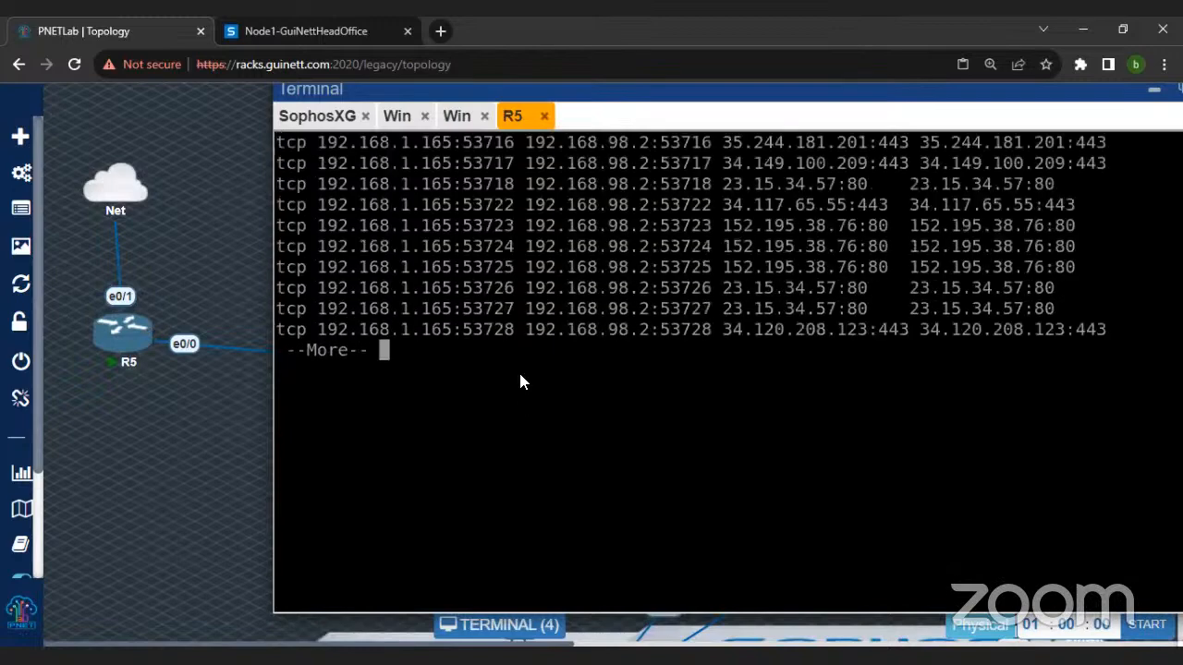
{"action": "type", "text": "qshow ip"}
{"action": "key", "text": "BackSpace"}
{"action": "key", "text": "BackSpace"}
{"action": "type", "text": "run"}
{"action": "key", "text": "Return"}
{"action": "key", "text": "space"}
{"action": "key", "text": "space"}
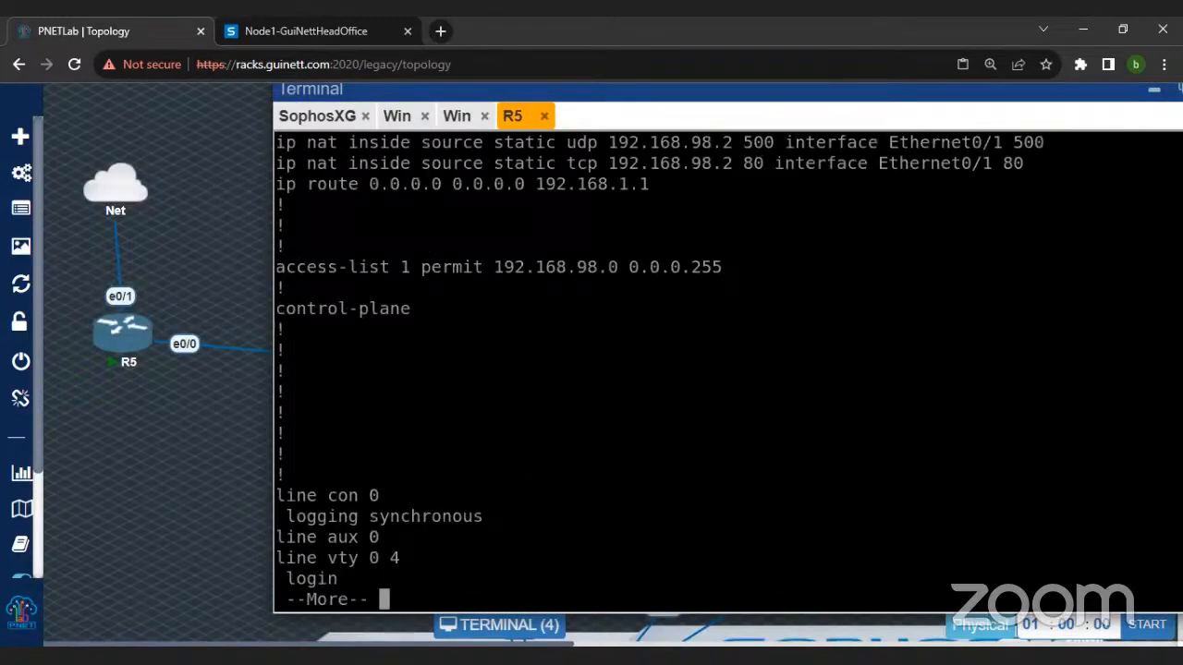
{"action": "scroll", "coordinate": [728, 370], "scroll_direction": "up", "scroll_amount": 2}
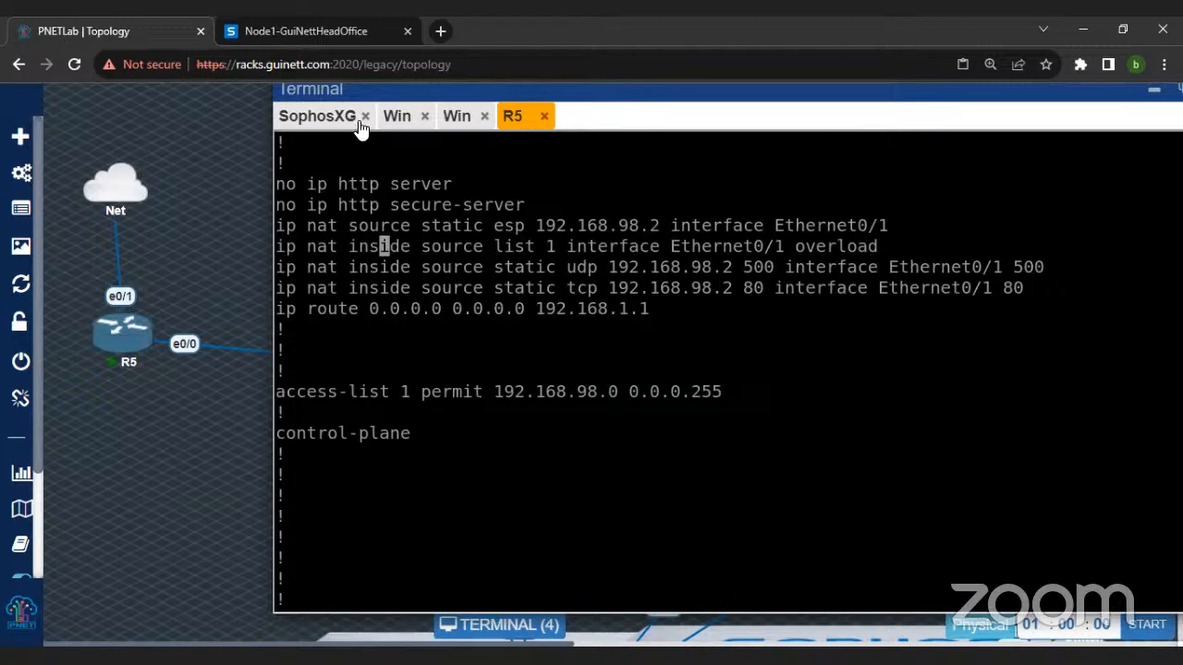
Step: Return to the branch Windows machine and load 192.168.98.2 in its browser again
{"action": "left_click", "coordinate": [398, 118]}
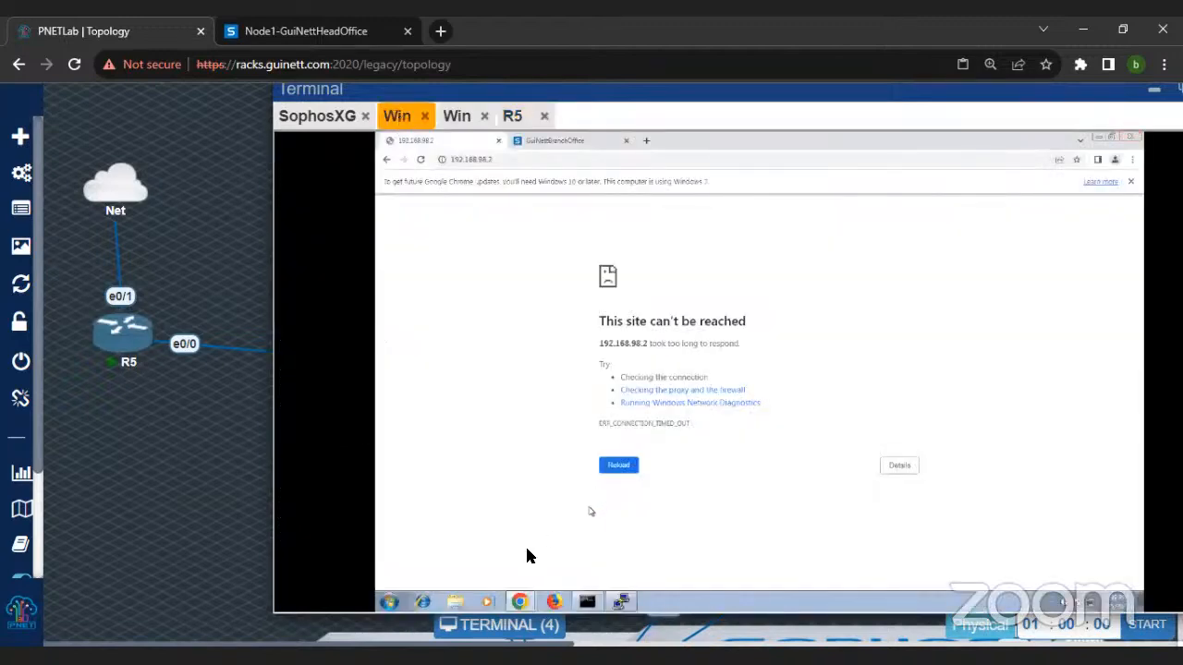
{"action": "left_click", "coordinate": [588, 603]}
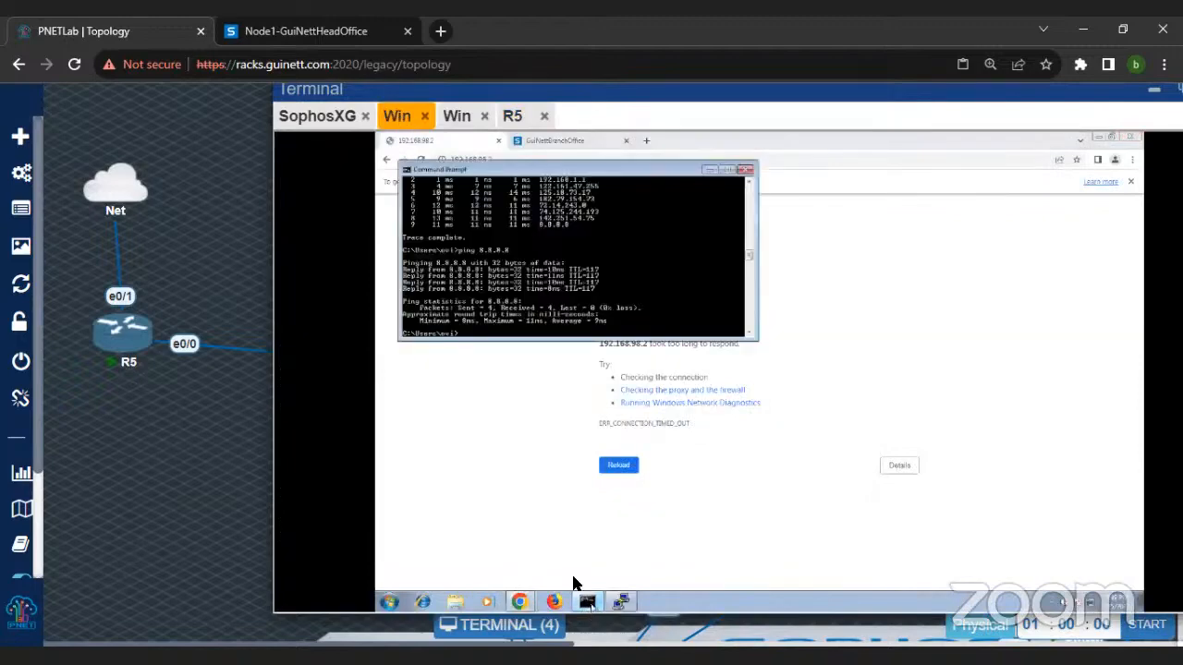
{"action": "left_click", "coordinate": [520, 482]}
{"action": "left_click", "coordinate": [519, 159]}
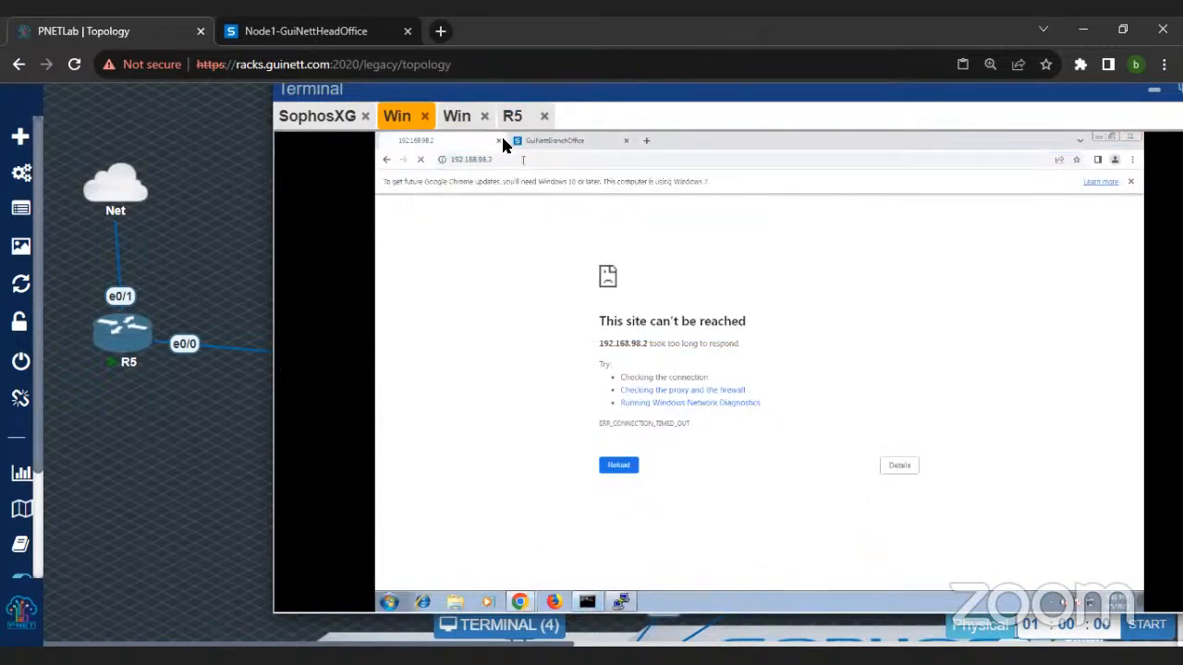
Step: On the head office firewall, turn on the packet capture and clear its captured packets
{"action": "left_click", "coordinate": [319, 116]}
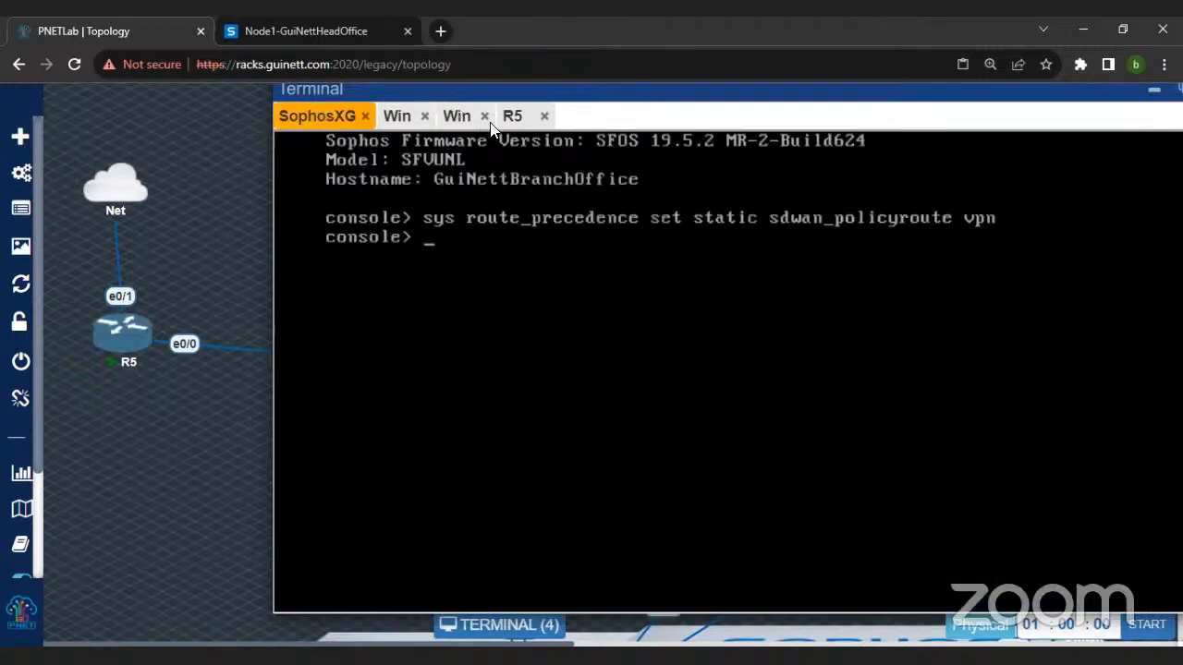
{"action": "left_click", "coordinate": [457, 116]}
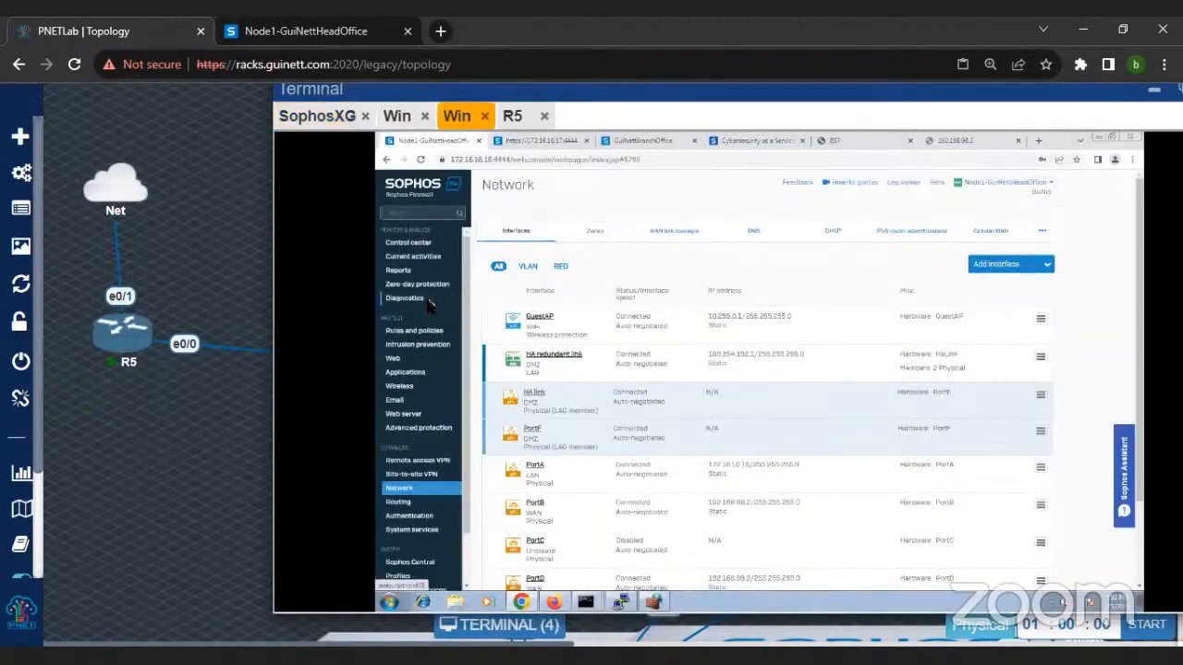
{"action": "left_click", "coordinate": [427, 302]}
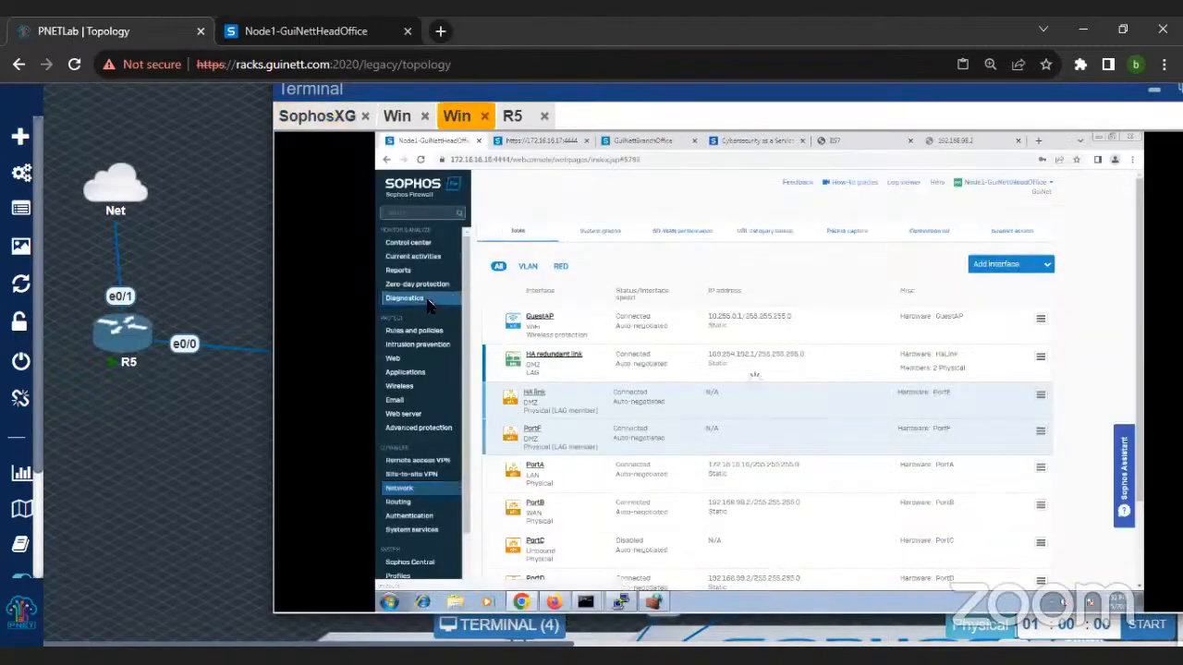
{"action": "left_click", "coordinate": [847, 231]}
{"action": "left_click", "coordinate": [510, 298]}
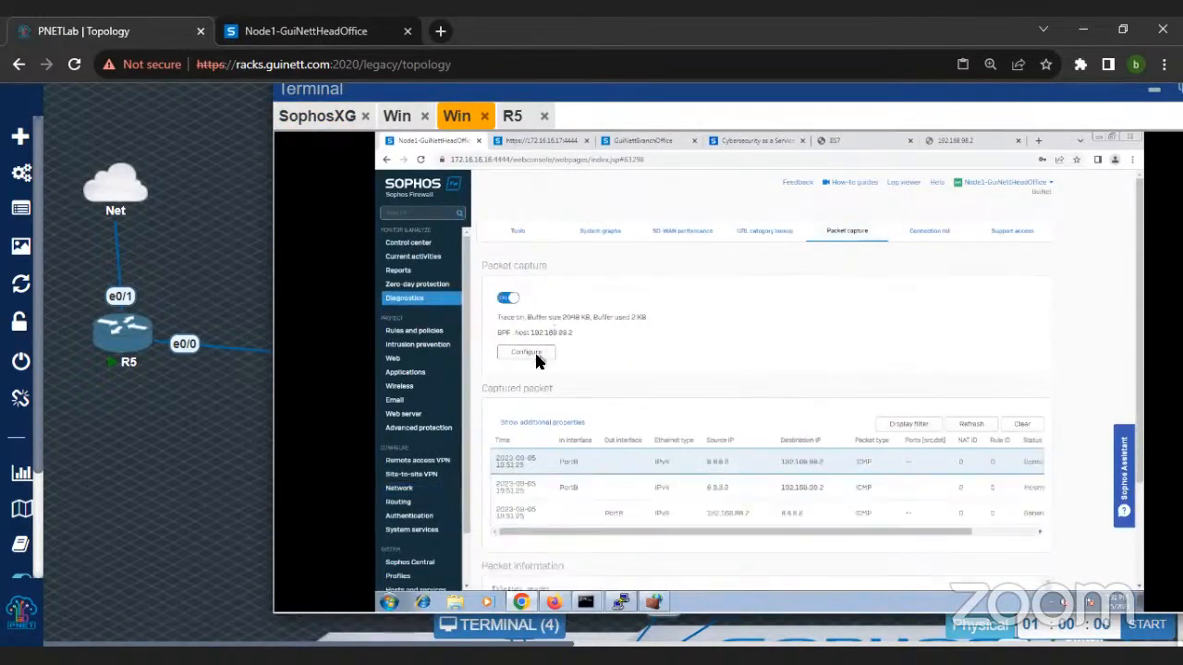
{"action": "left_click", "coordinate": [1030, 428]}
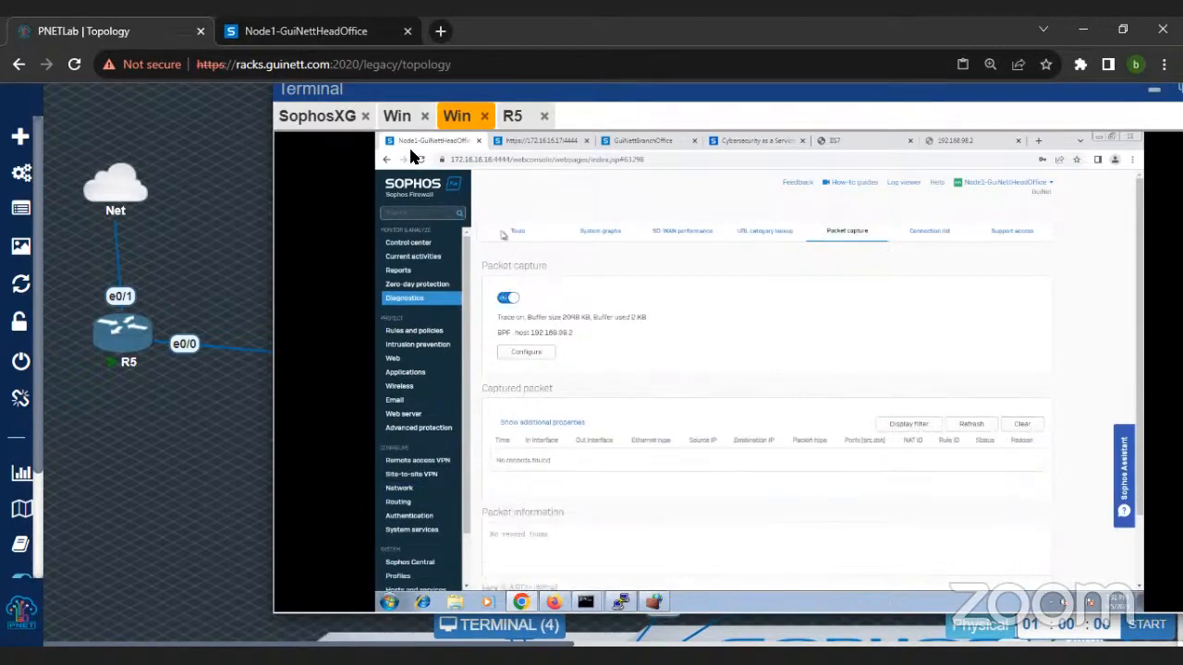
Step: Reload 192.168.98.2 on the branch machine, then refresh the head office packet capture and examine the captured packets
{"action": "left_click", "coordinate": [397, 115]}
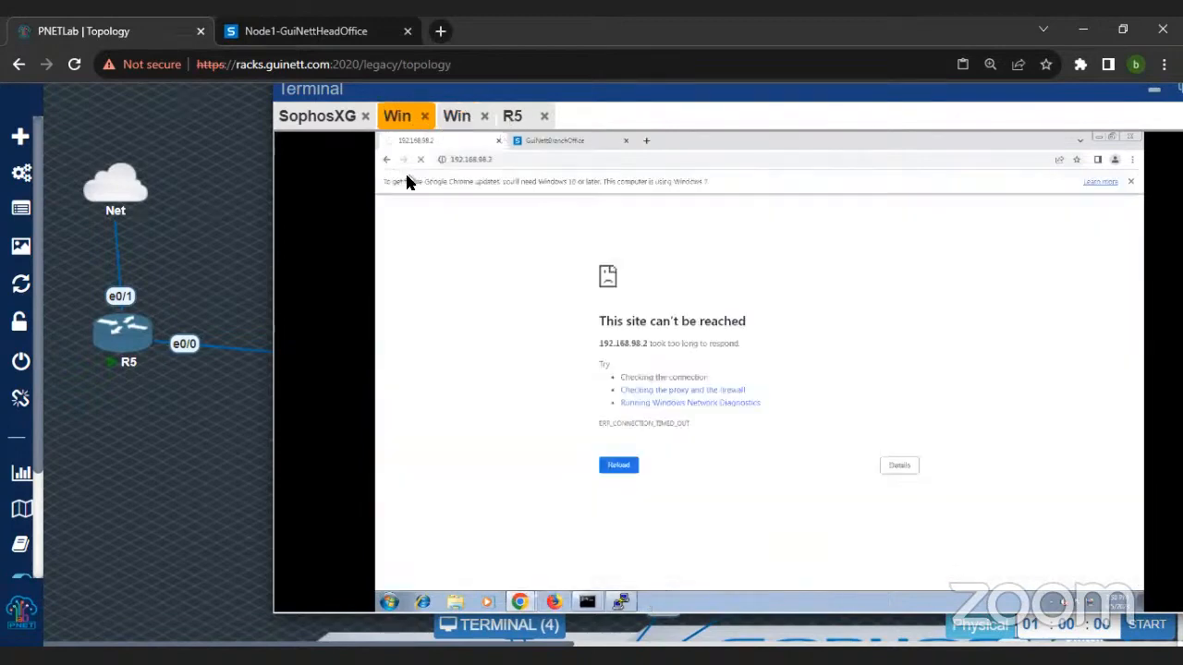
{"action": "left_click", "coordinate": [417, 161]}
{"action": "left_click", "coordinate": [455, 117]}
{"action": "left_click", "coordinate": [983, 427]}
{"action": "scroll", "coordinate": [915, 406], "scroll_direction": "down", "scroll_amount": 3}
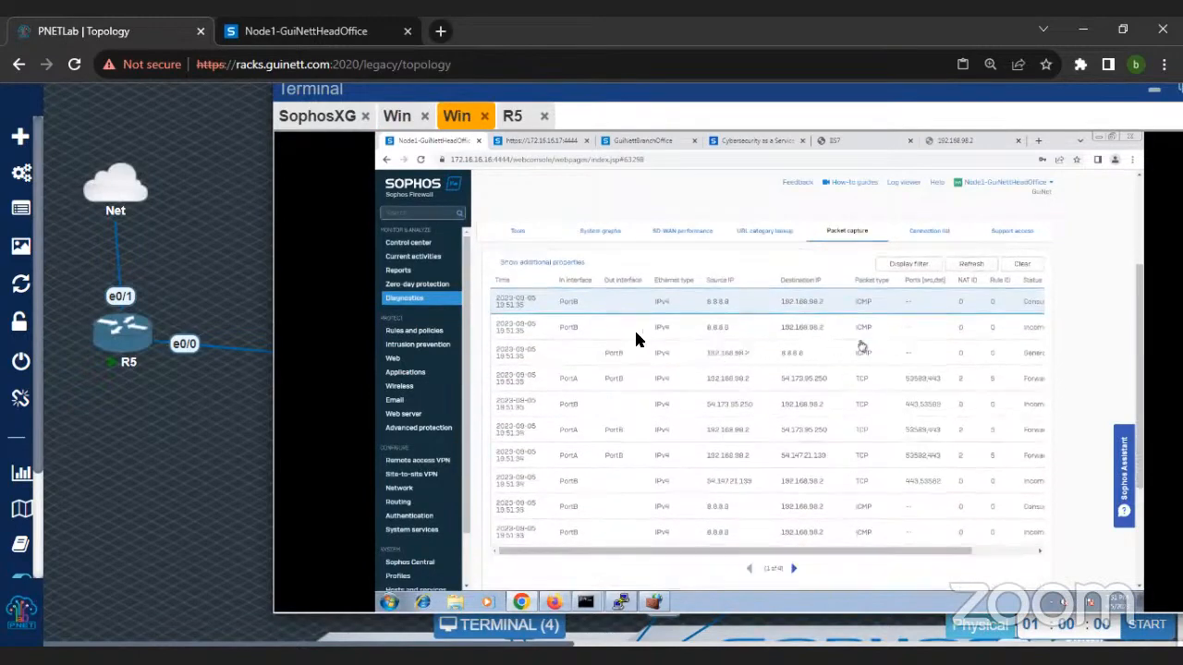
Step: In the head office firewall's NAT rules, turn off the loopback and reflexive rules belonging to the DNAT to 172.16.16.100
{"action": "scroll", "coordinate": [635, 339], "scroll_direction": "up", "scroll_amount": 1}
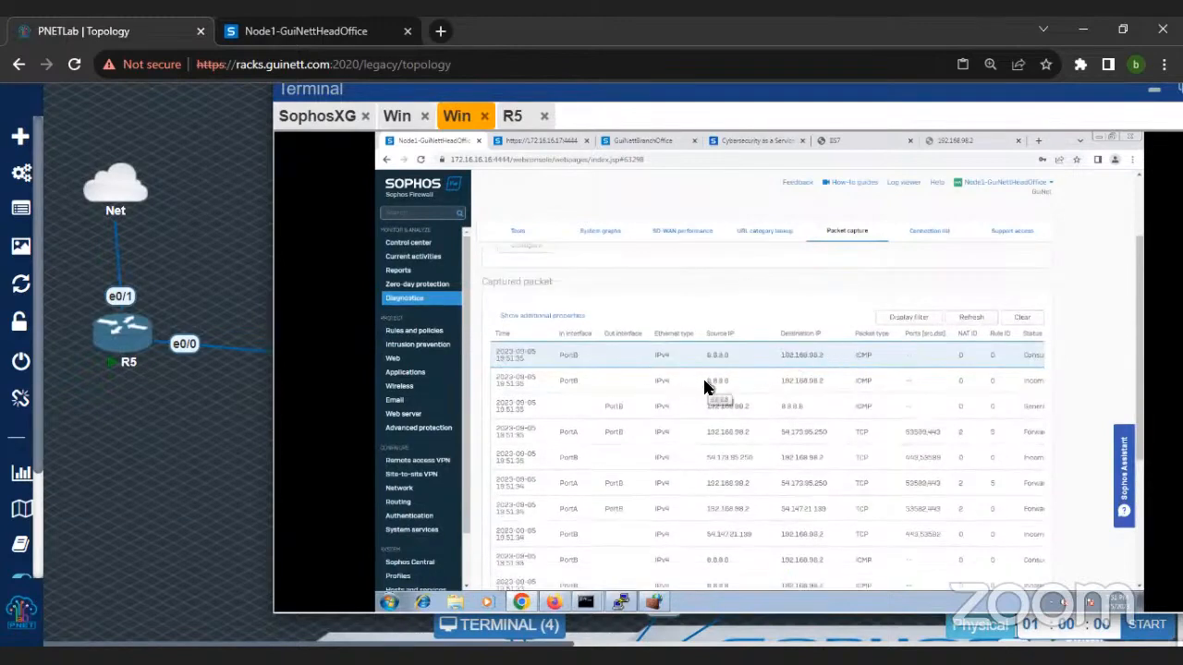
{"action": "scroll", "coordinate": [707, 395], "scroll_direction": "down", "scroll_amount": 1}
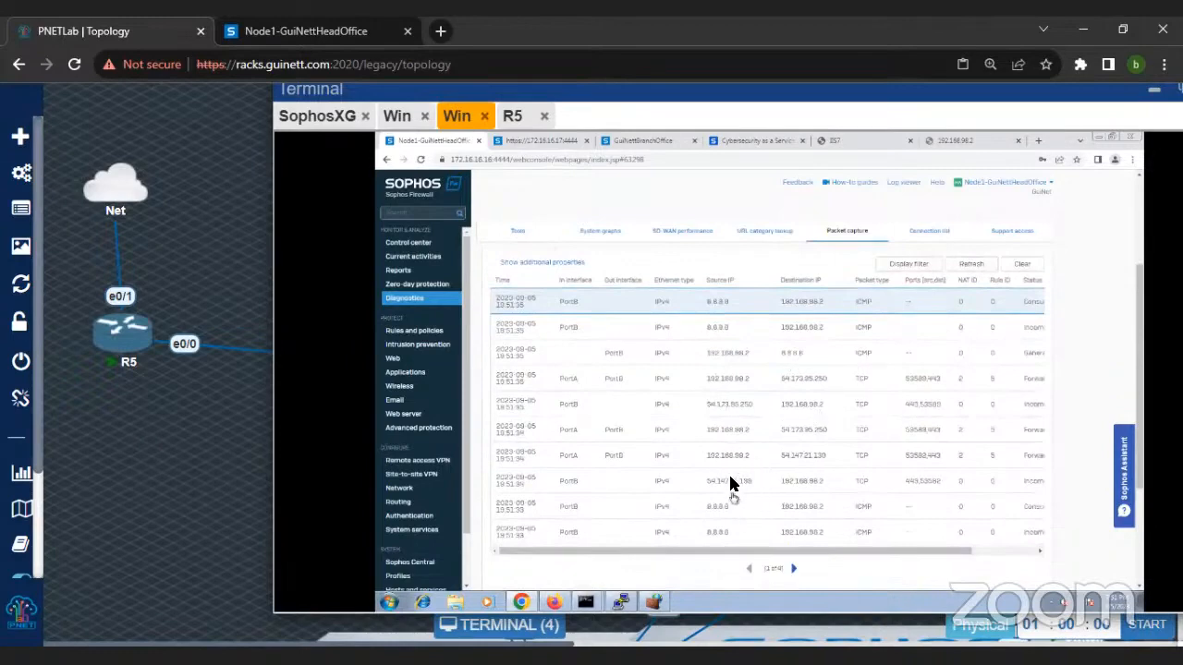
{"action": "left_click", "coordinate": [427, 335]}
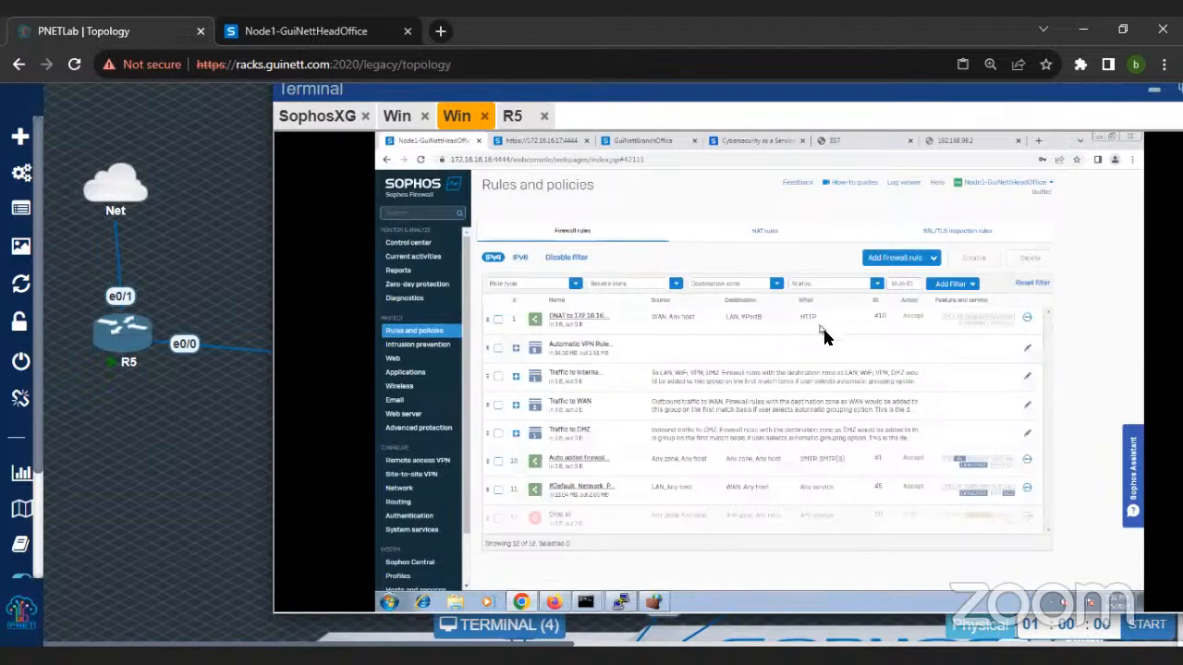
{"action": "left_click", "coordinate": [766, 232]}
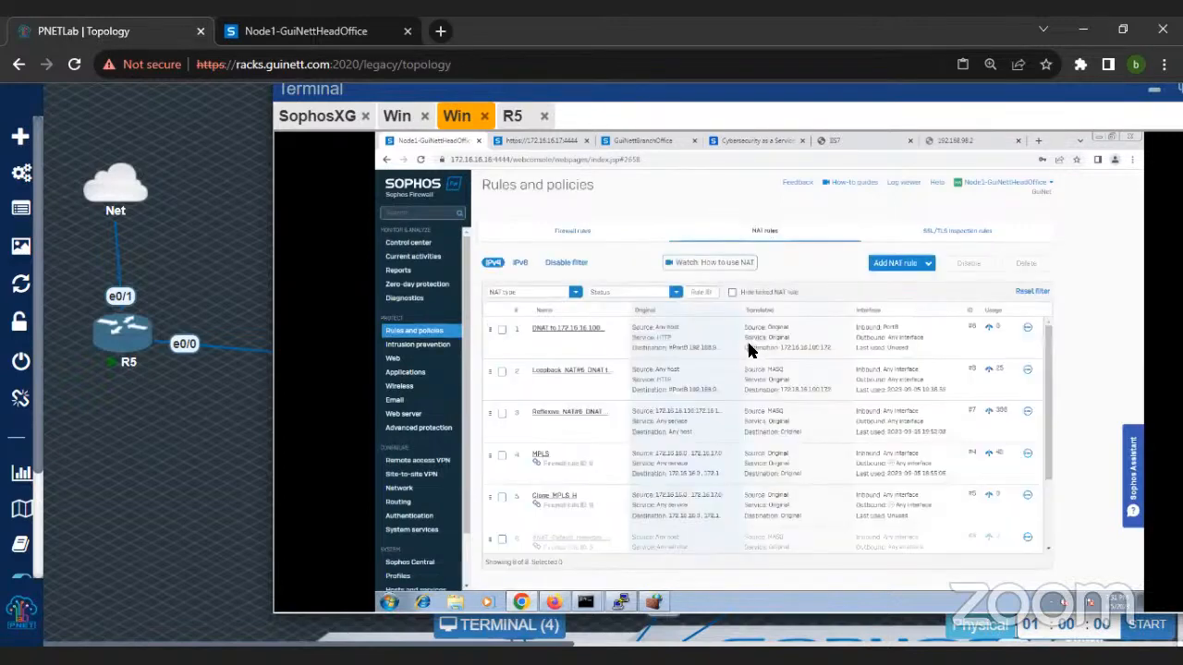
{"action": "left_click", "coordinate": [501, 415]}
{"action": "left_click", "coordinate": [503, 374]}
{"action": "left_click", "coordinate": [979, 261]}
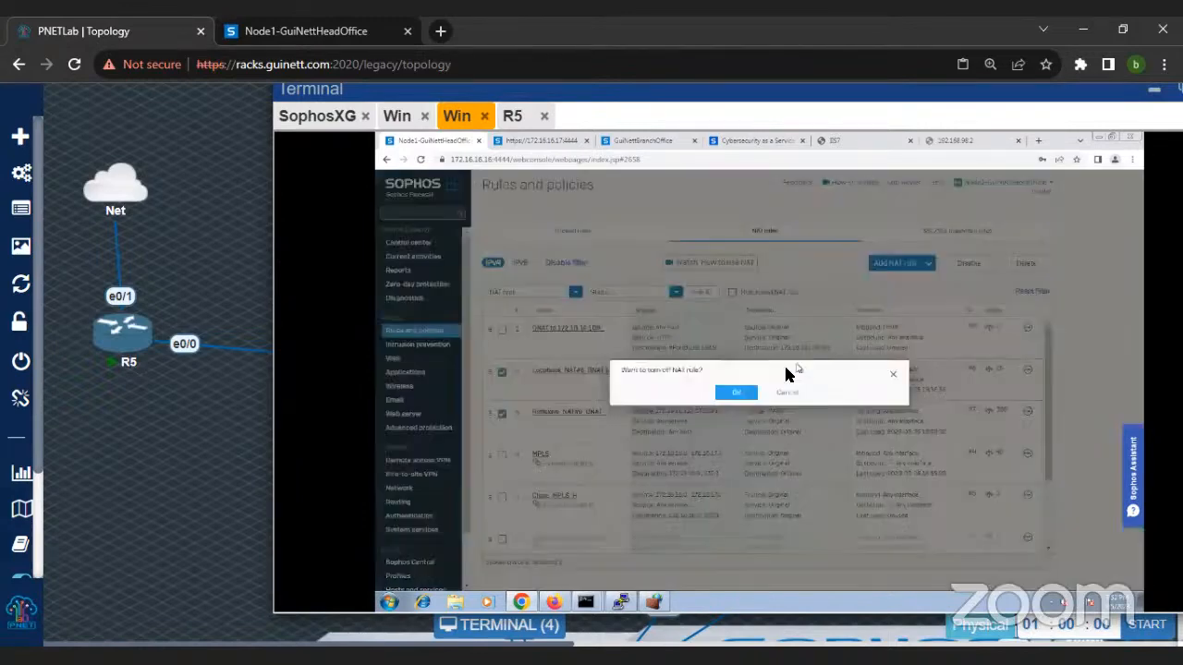
{"action": "left_click", "coordinate": [719, 394]}
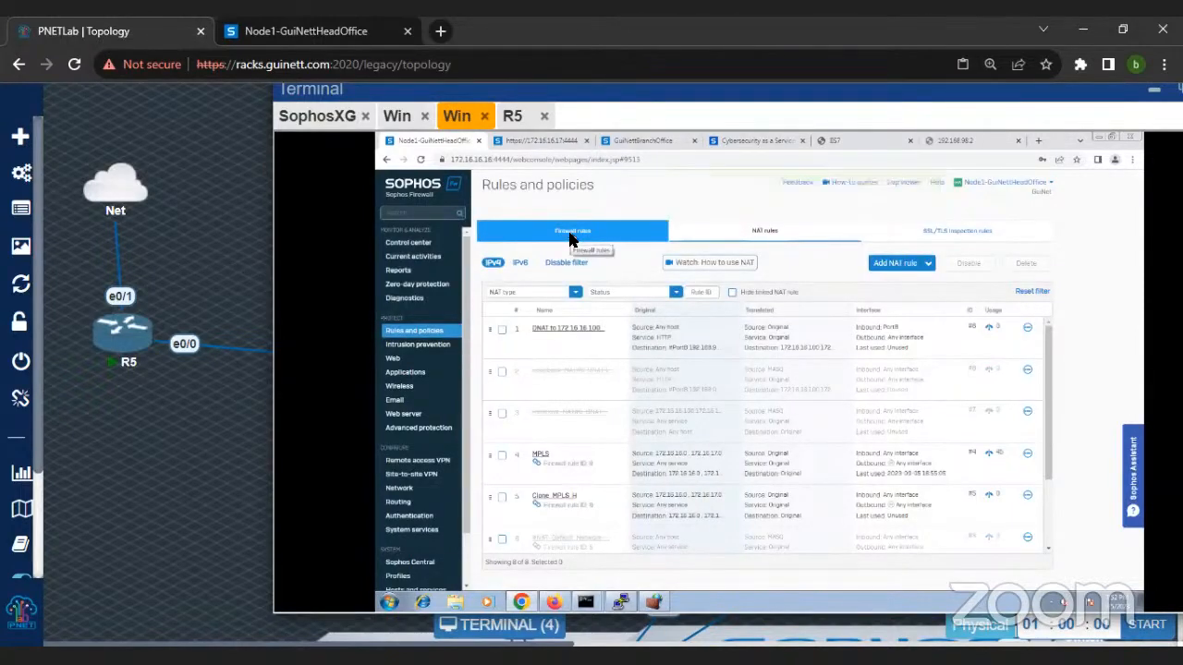
Step: Return to the head office packet capture, turn it on and clear the captured packets
{"action": "left_click", "coordinate": [569, 233]}
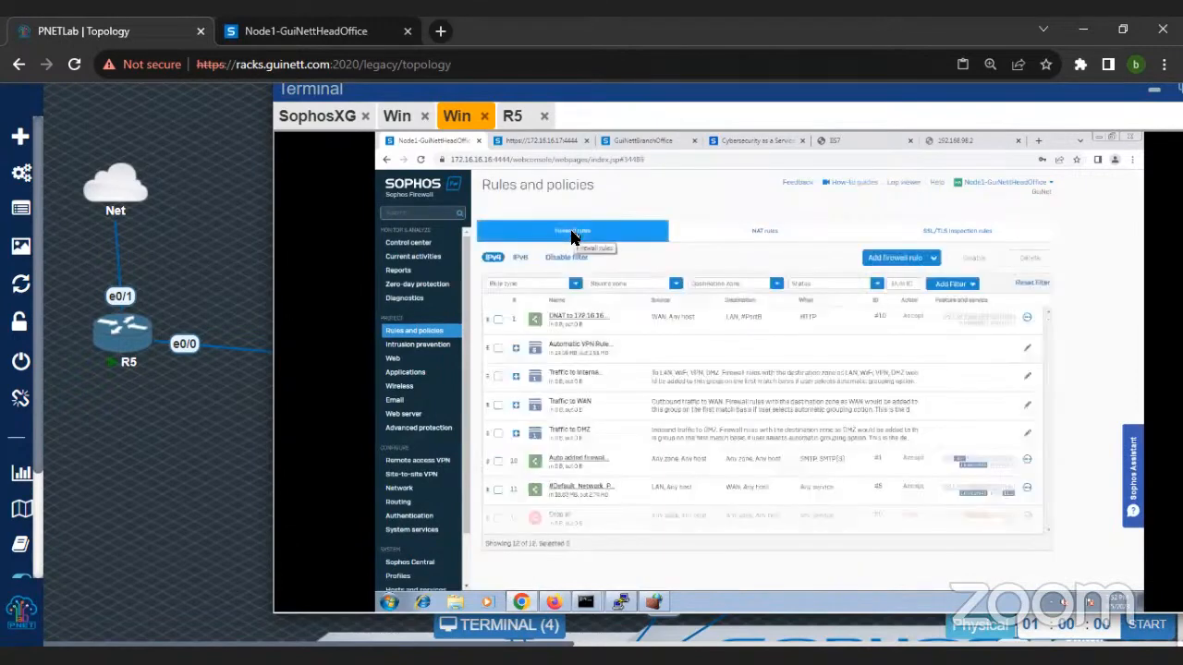
{"action": "left_click", "coordinate": [406, 297]}
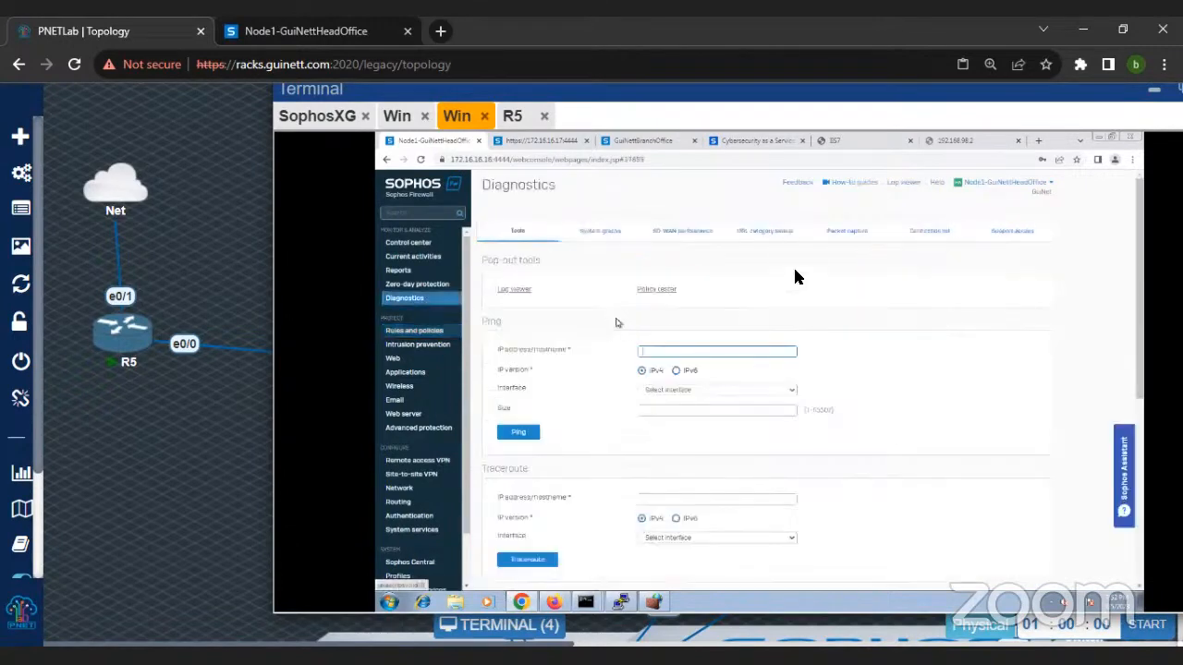
{"action": "left_click", "coordinate": [850, 233]}
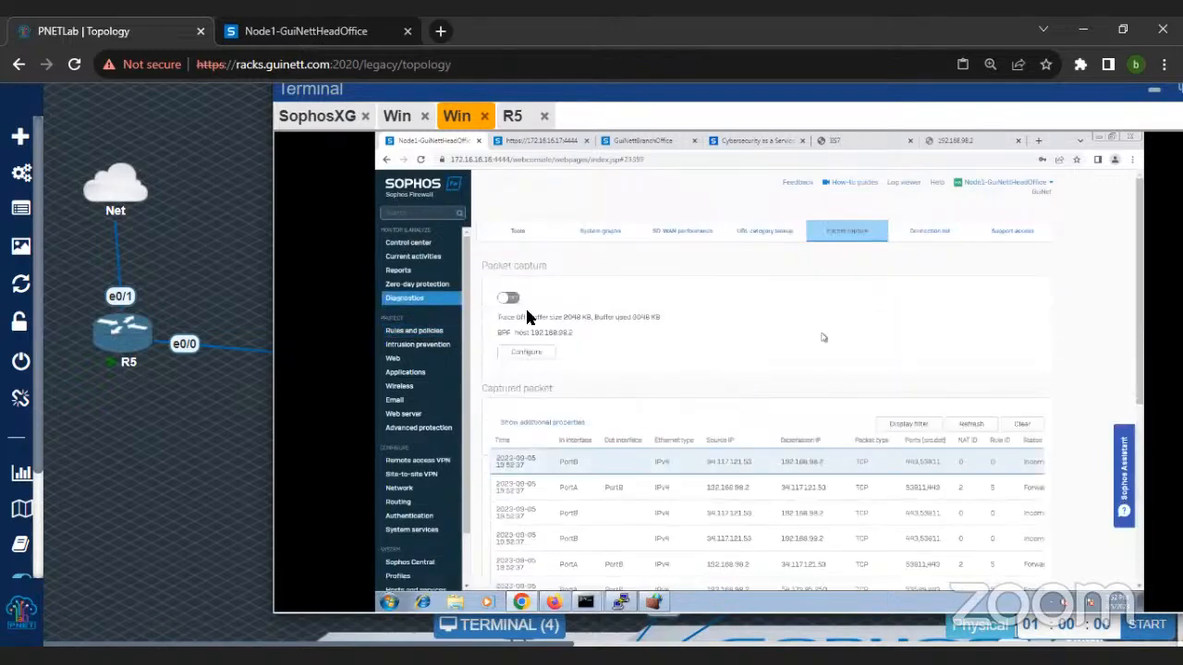
{"action": "left_click", "coordinate": [509, 298]}
{"action": "left_click", "coordinate": [987, 422]}
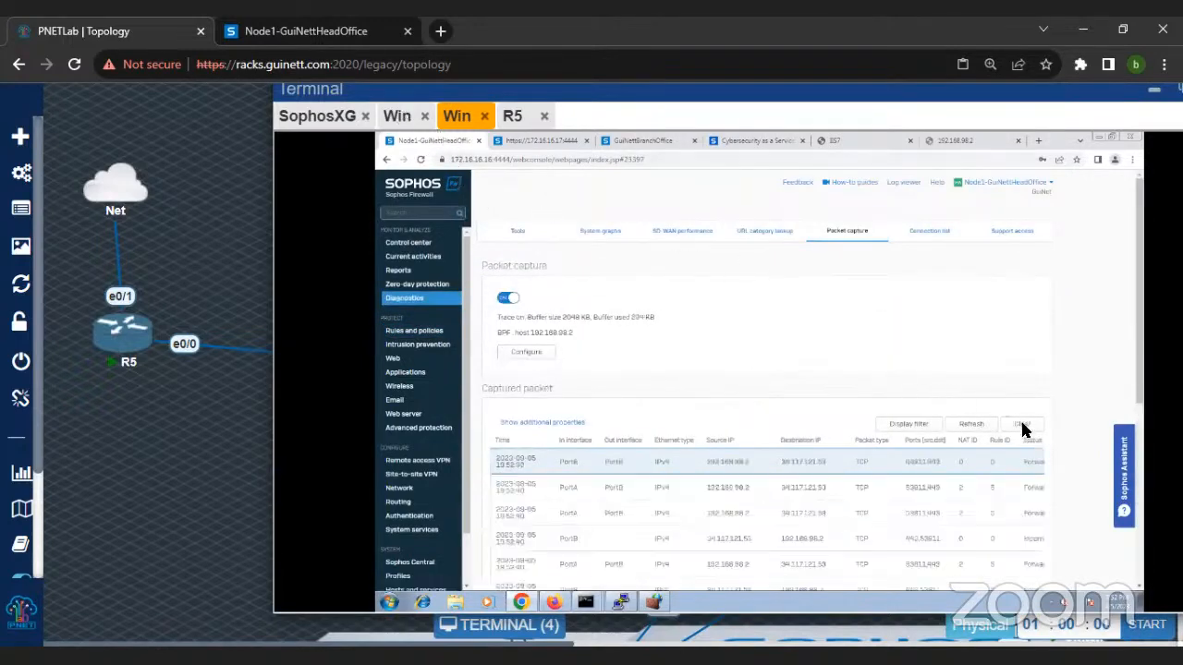
{"action": "left_click", "coordinate": [1021, 425]}
{"action": "scroll", "coordinate": [906, 335], "scroll_direction": "down", "scroll_amount": 1}
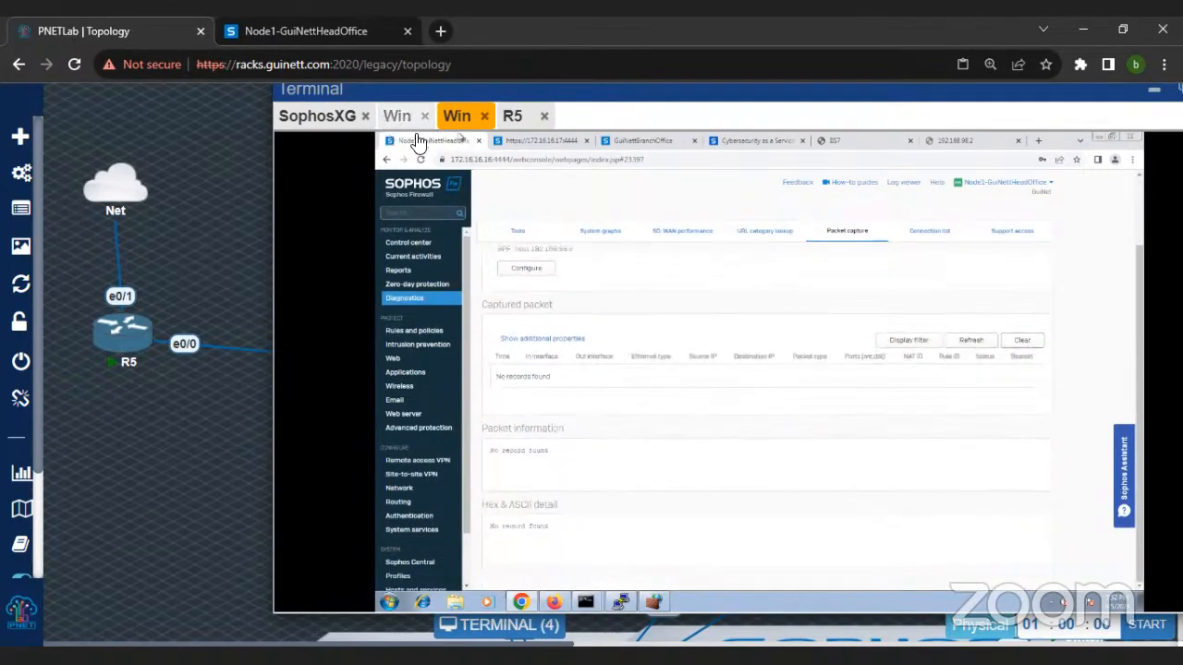
Step: Check the 192.168.98.2 page on the branch machine, then refresh the head office packet capture and examine the captured traffic
{"action": "left_click", "coordinate": [396, 116]}
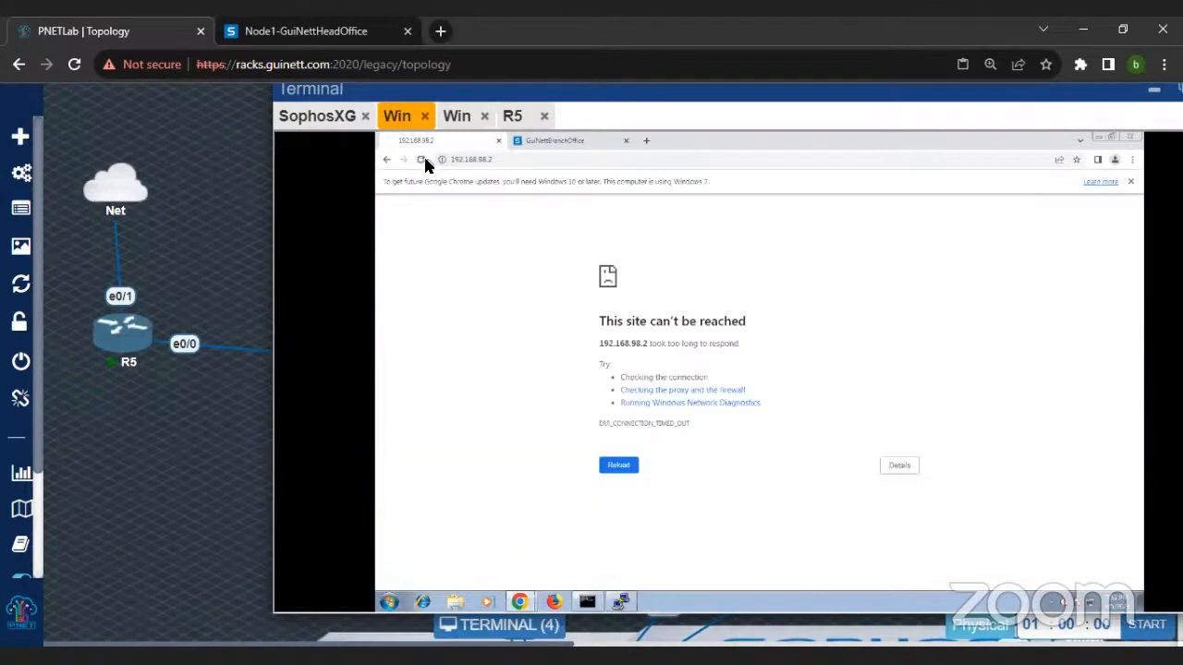
{"action": "left_click", "coordinate": [456, 117]}
{"action": "left_click", "coordinate": [976, 343]}
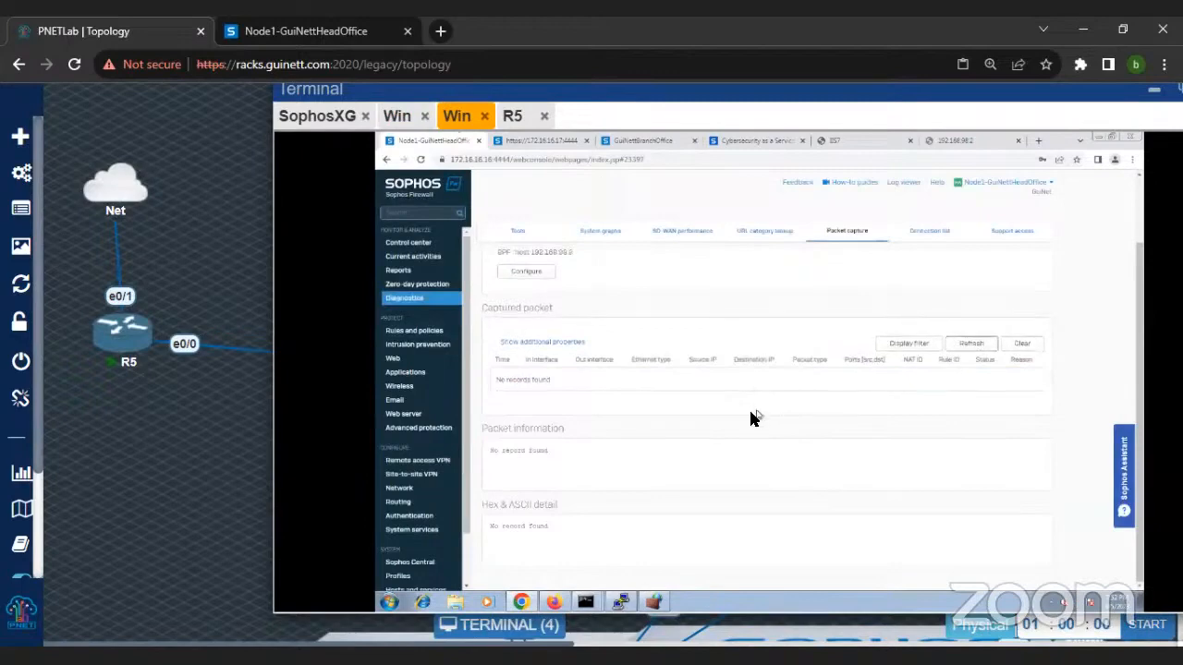
{"action": "scroll", "coordinate": [656, 379], "scroll_direction": "up", "scroll_amount": 2}
{"action": "left_click", "coordinate": [509, 300]}
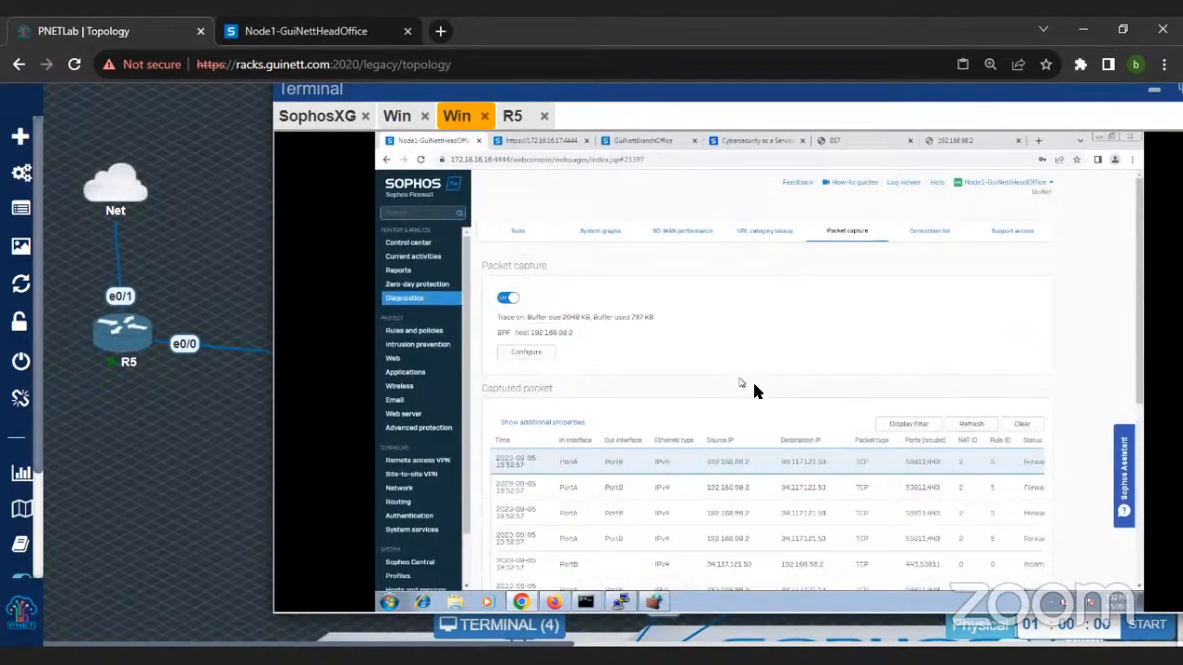
{"action": "scroll", "coordinate": [750, 388], "scroll_direction": "down", "scroll_amount": 2}
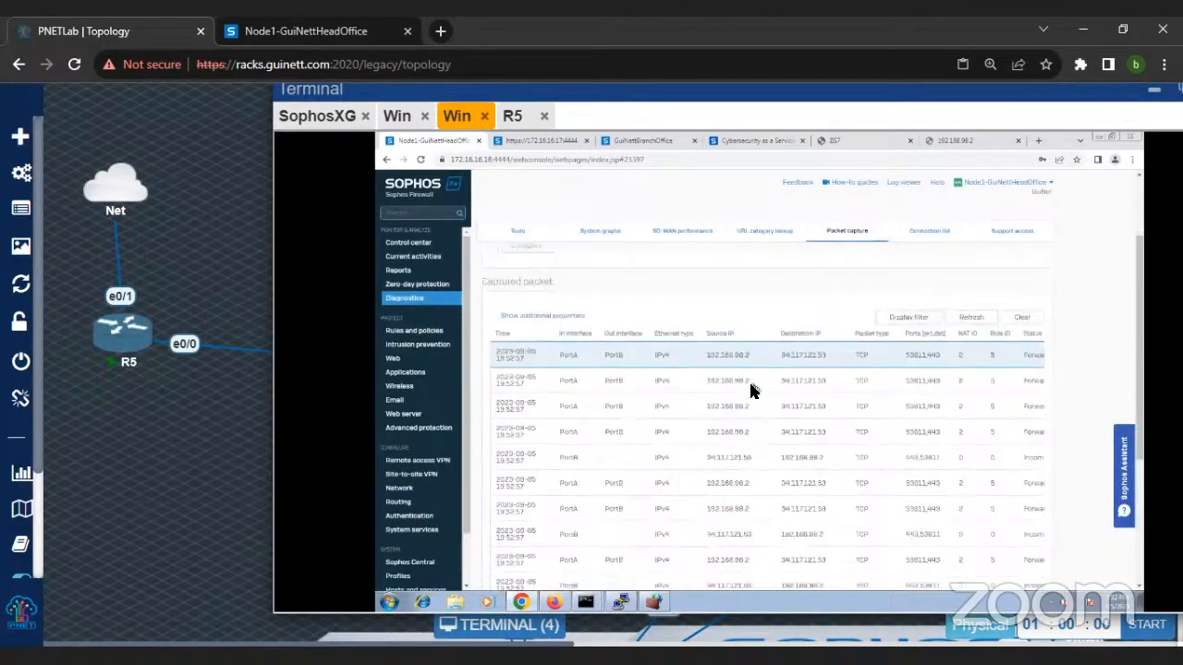
{"action": "scroll", "coordinate": [605, 385], "scroll_direction": "up", "scroll_amount": 2}
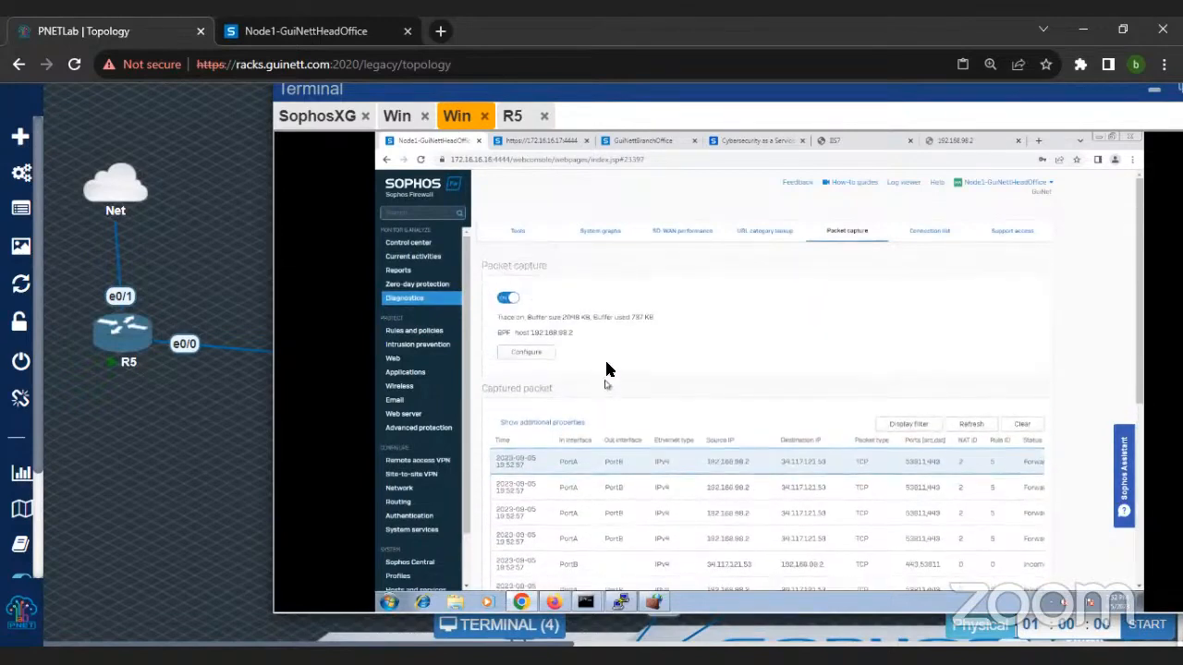
Step: Configure the capture filter with the BPF string host 172.16.16.100 and save it
{"action": "left_click", "coordinate": [540, 354]}
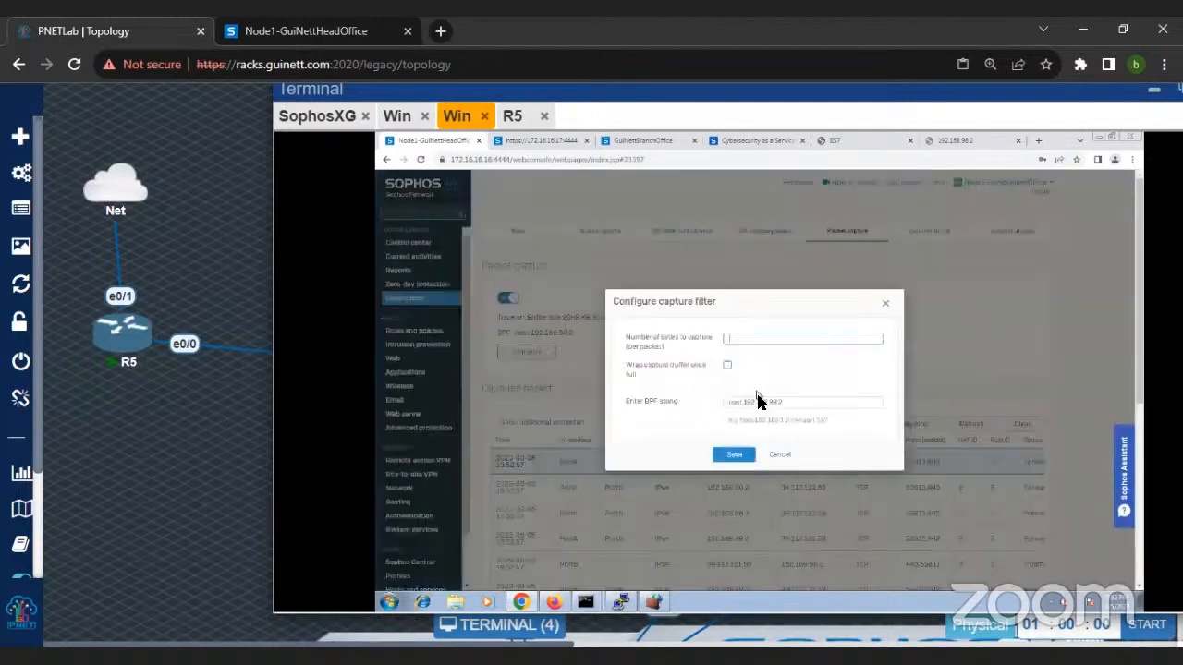
{"action": "left_click", "coordinate": [783, 405]}
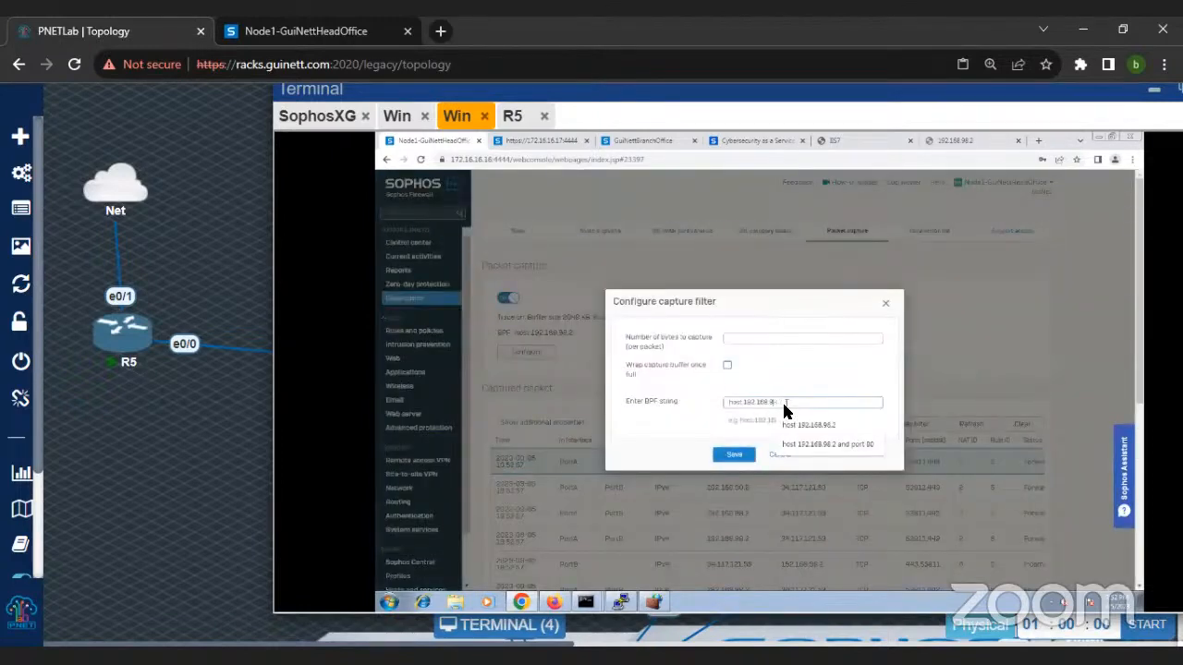
{"action": "type", "text": "host 192"}
{"action": "key", "text": "BackSpace"}
{"action": "key", "text": "BackSpace"}
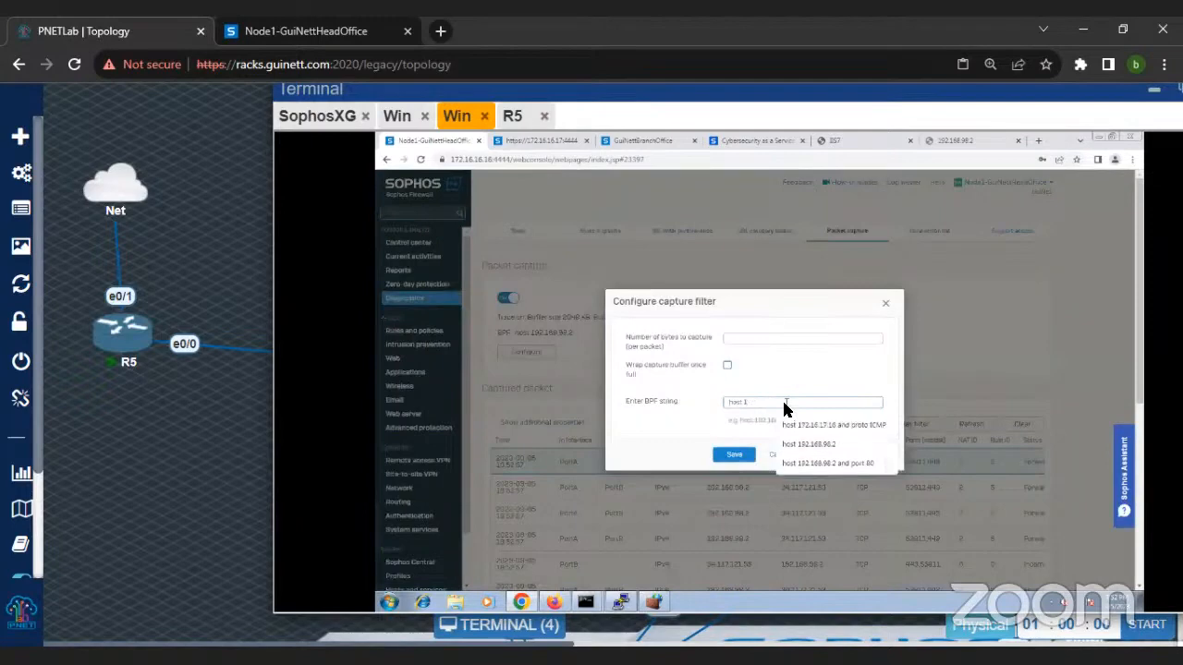
{"action": "type", "text": "72"}
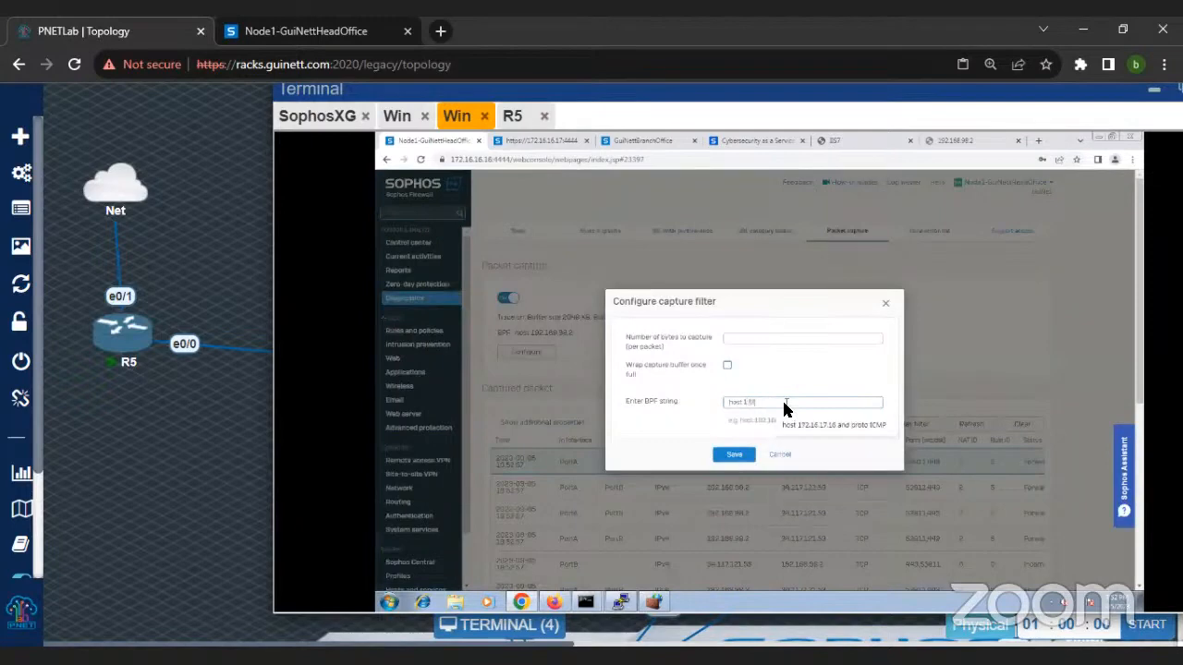
{"action": "type", "text": ".16.116"}
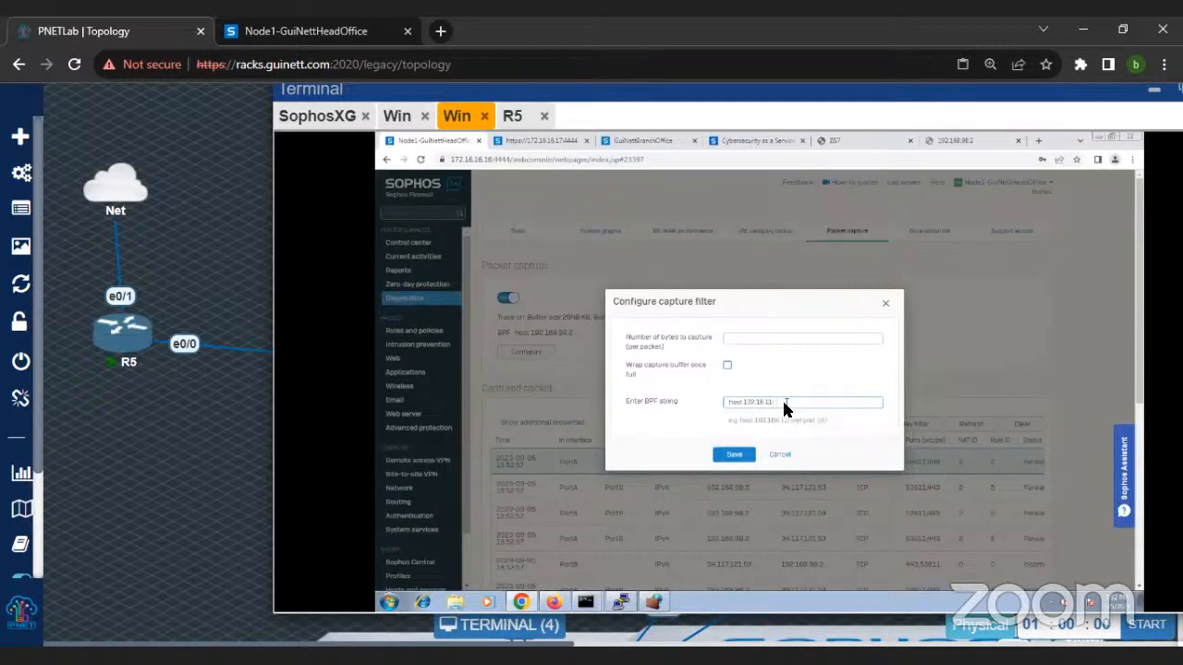
{"action": "key", "text": "BackSpace"}
{"action": "type", "text": "6.100"}
{"action": "key", "text": "Return"}
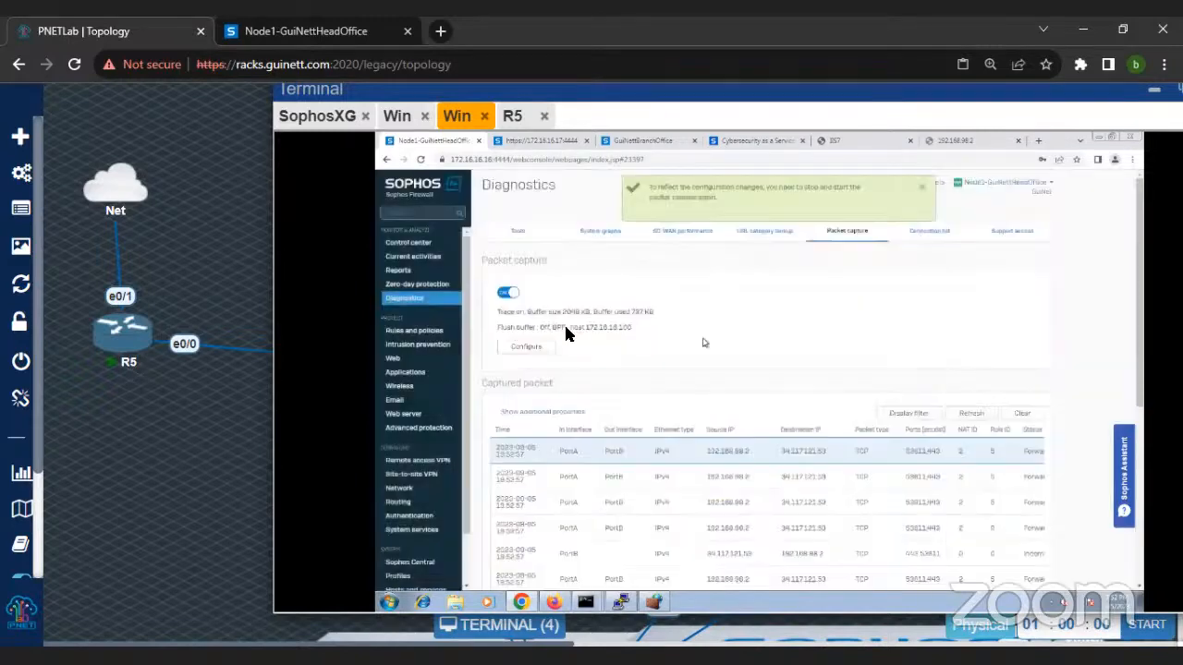
Step: Stop the packet capture, clear its captured packets and start it again to apply the new filter
{"action": "left_click", "coordinate": [513, 294]}
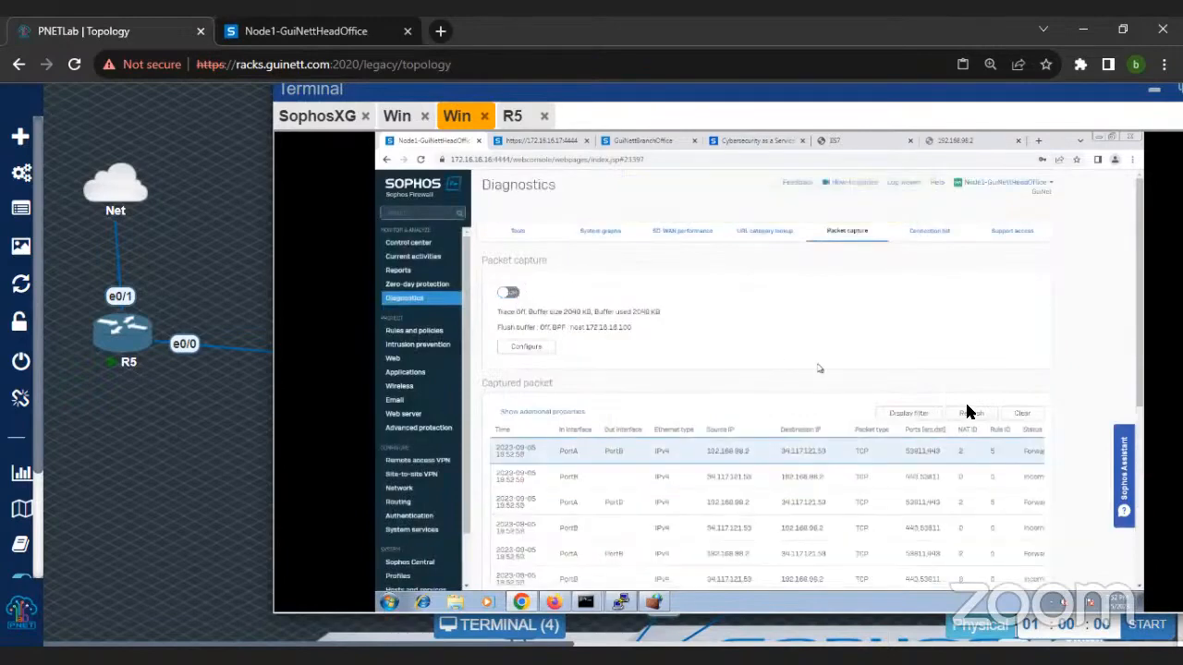
{"action": "left_click", "coordinate": [1020, 413]}
{"action": "left_click", "coordinate": [508, 293]}
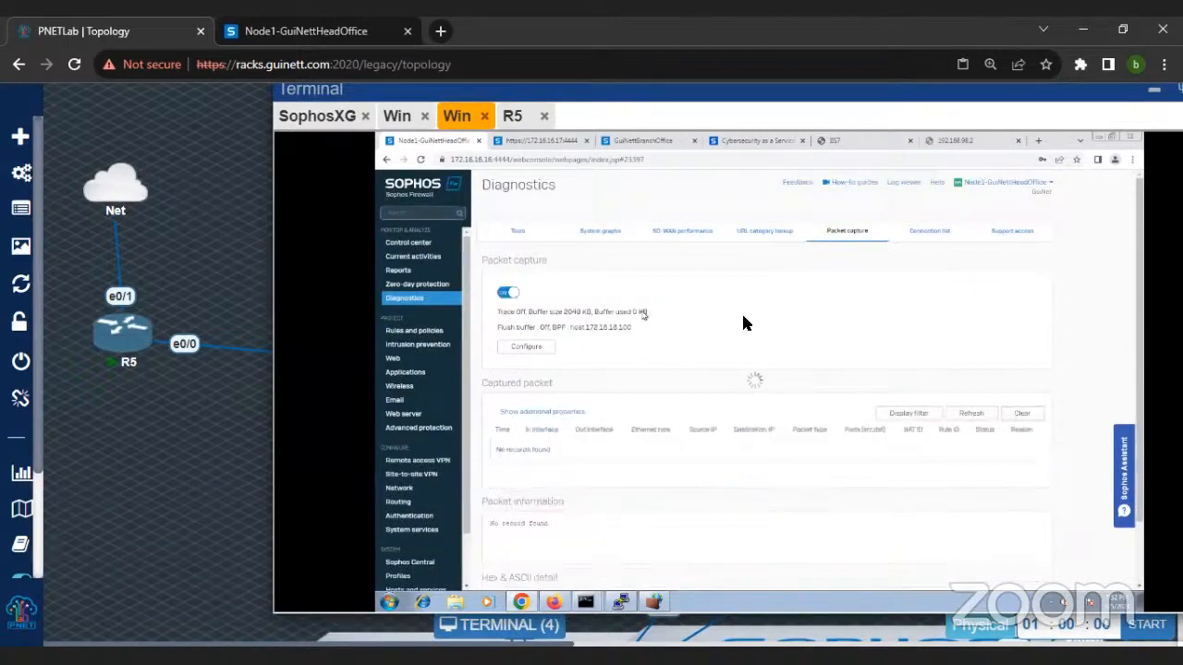
{"action": "scroll", "coordinate": [729, 469], "scroll_direction": "down", "scroll_amount": 3}
{"action": "scroll", "coordinate": [586, 330], "scroll_direction": "up", "scroll_amount": 3}
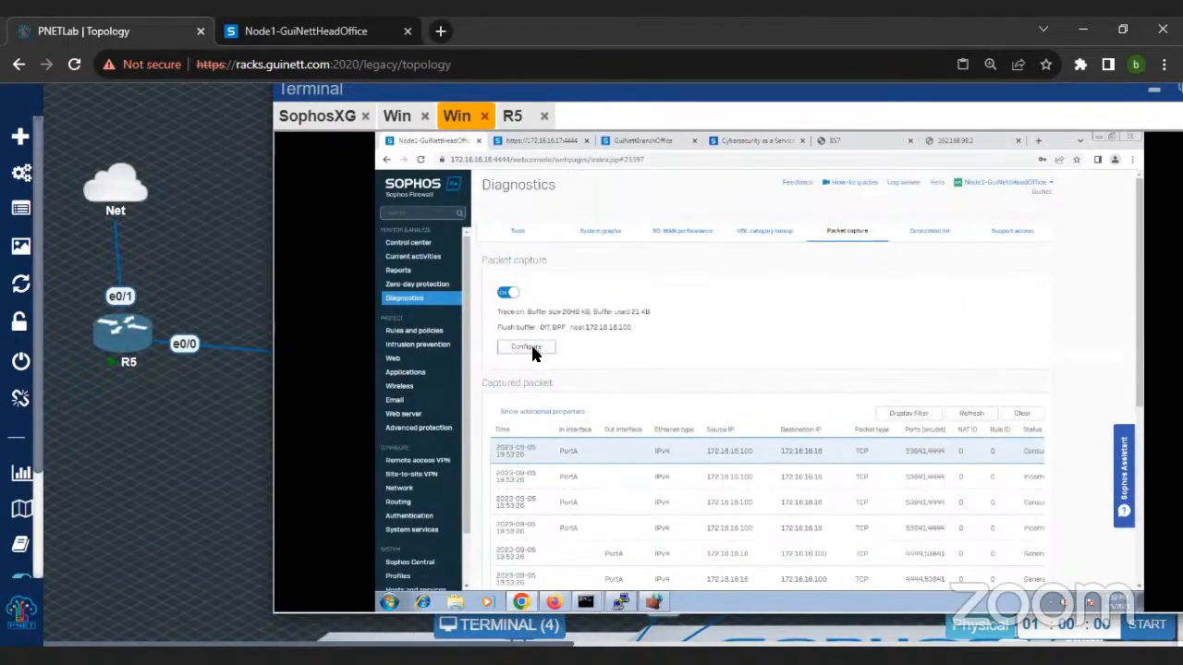
Step: Narrow the BPF string to host 172.16.16.100 and port 80, then restart the packet capture and clear its captured packets
{"action": "left_click", "coordinate": [528, 349]}
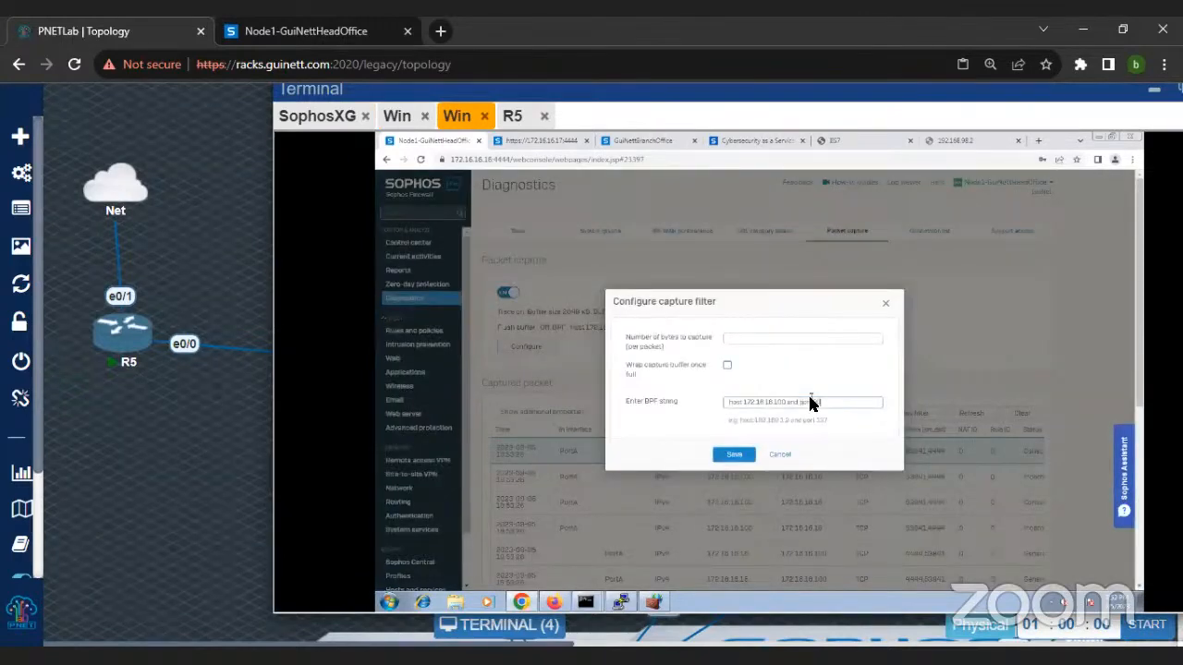
{"action": "key", "text": "Return"}
{"action": "left_click", "coordinate": [508, 293]}
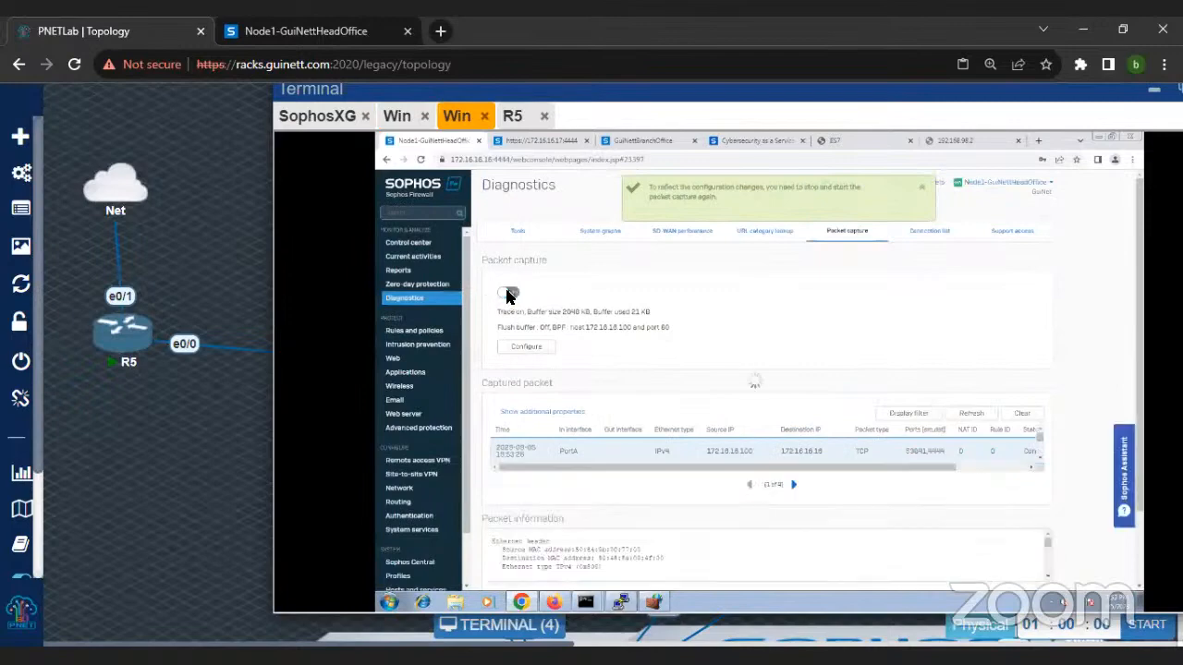
{"action": "left_click", "coordinate": [510, 294]}
{"action": "left_click", "coordinate": [1022, 414]}
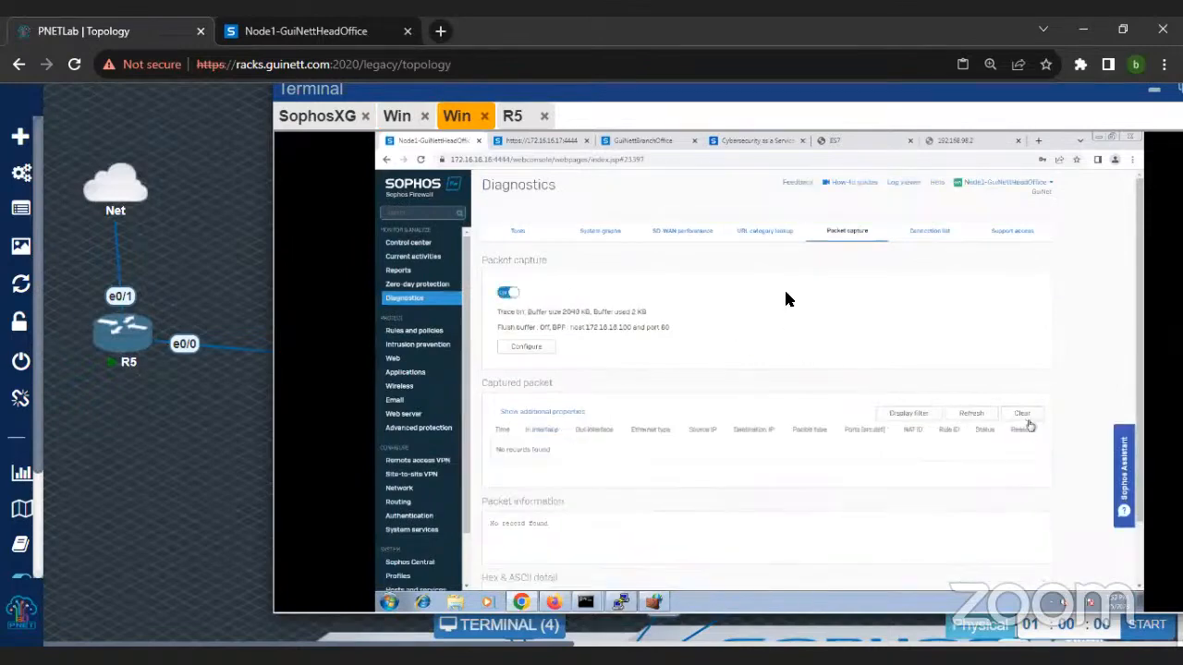
Step: Reload 192.168.98.2 on the branch machine, then refresh the head office capture to check for port 80 traffic
{"action": "left_click", "coordinate": [399, 115]}
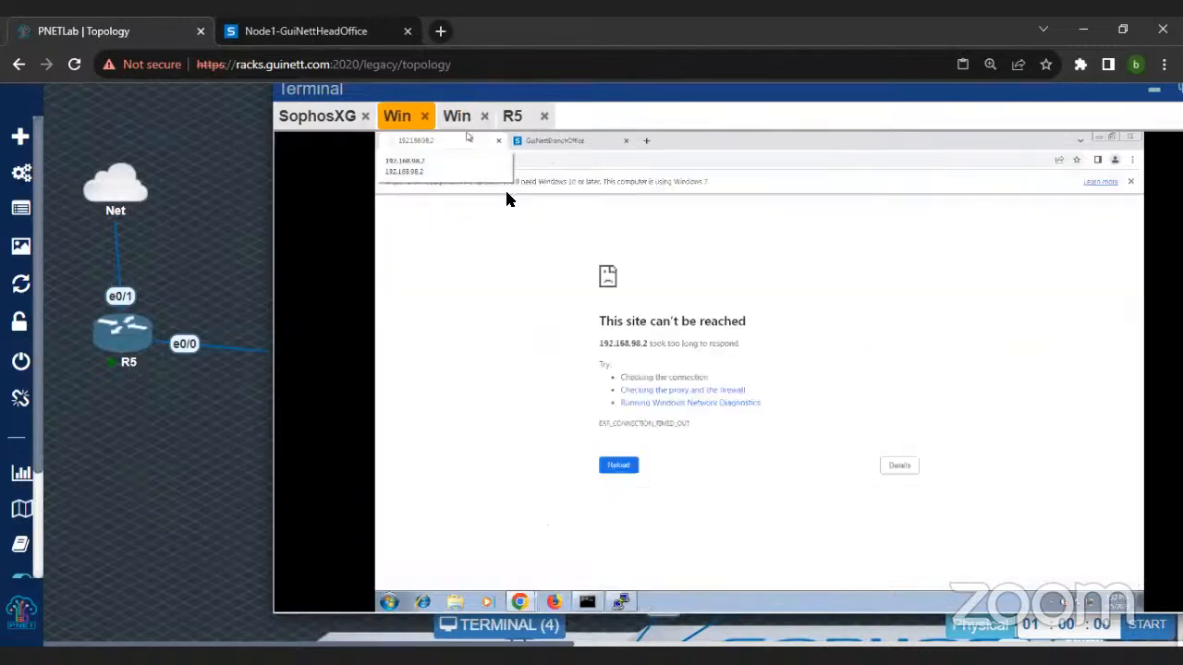
{"action": "left_click", "coordinate": [423, 159]}
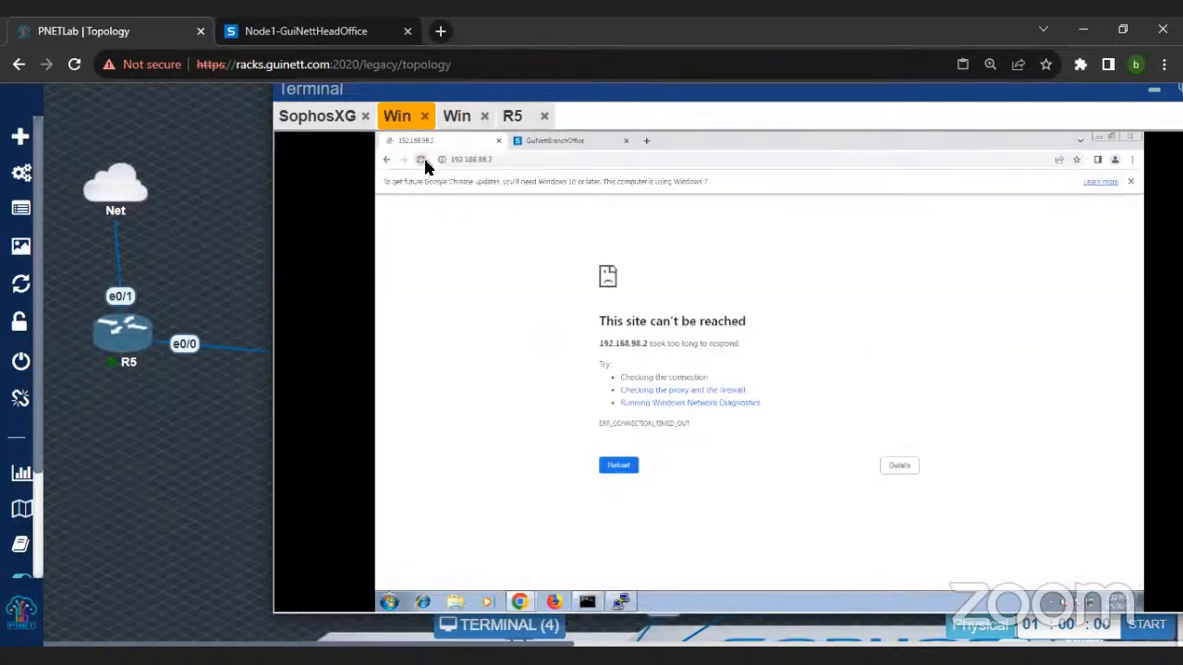
{"action": "left_click", "coordinate": [451, 117]}
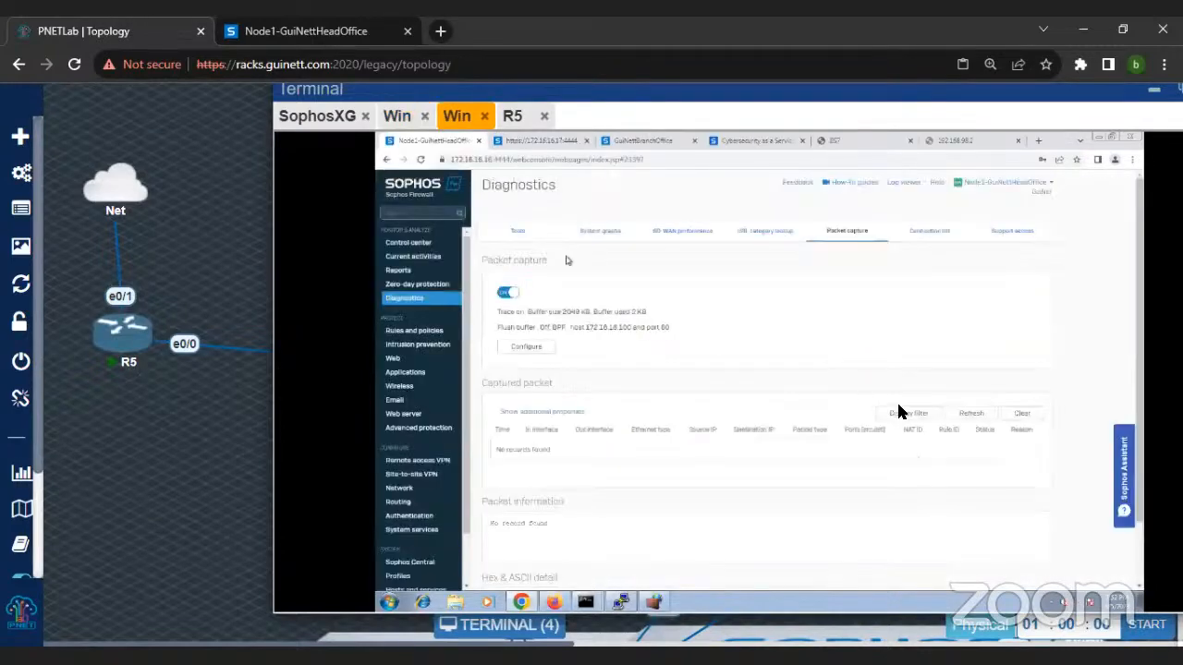
{"action": "left_click", "coordinate": [962, 416]}
{"action": "left_click", "coordinate": [961, 417]}
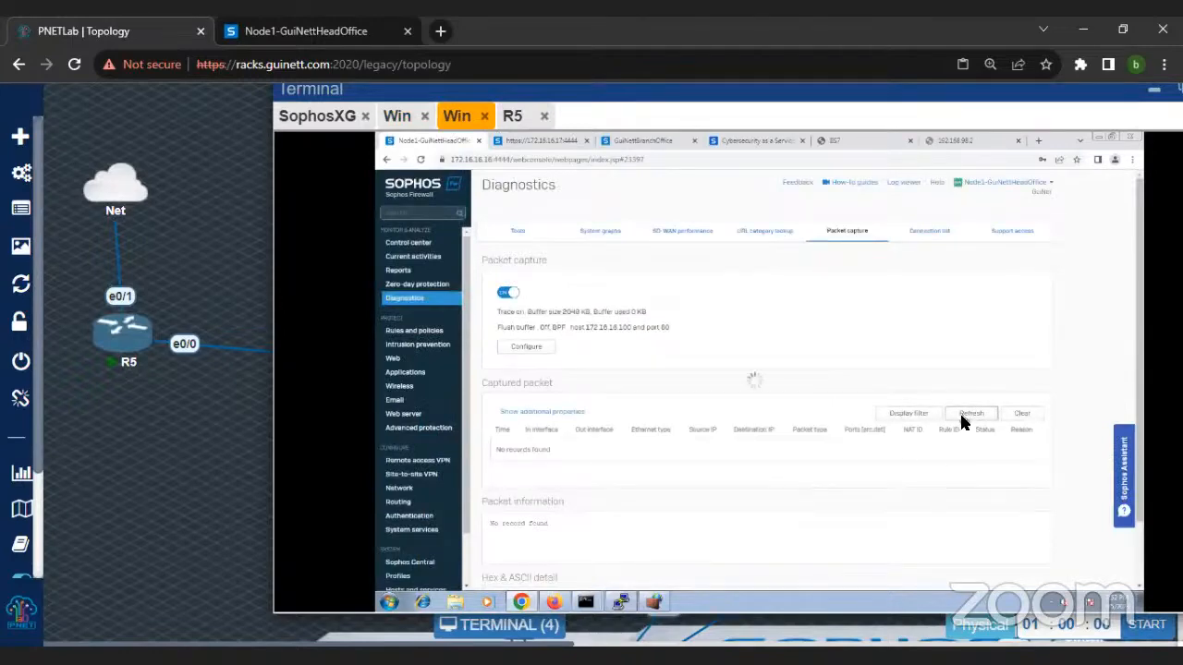
Step: Set the translated source (SNAT) of the first DNAT rule to 172.16.16.100 to MASQ and save the rule
{"action": "left_click", "coordinate": [435, 332]}
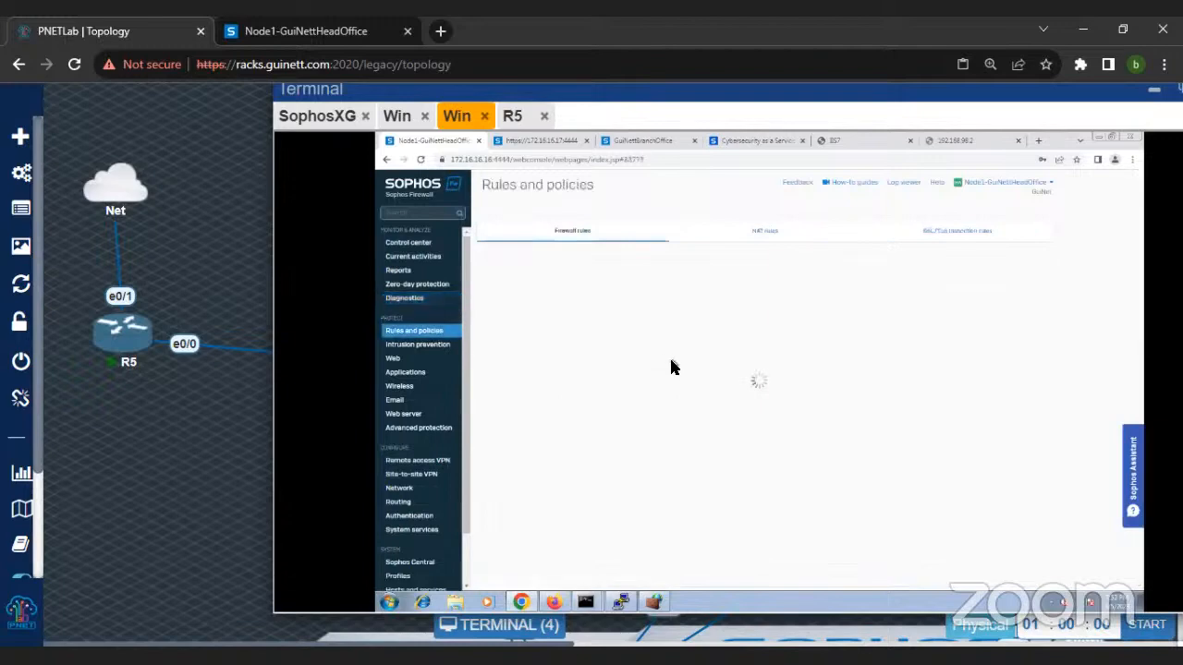
{"action": "left_click", "coordinate": [760, 233]}
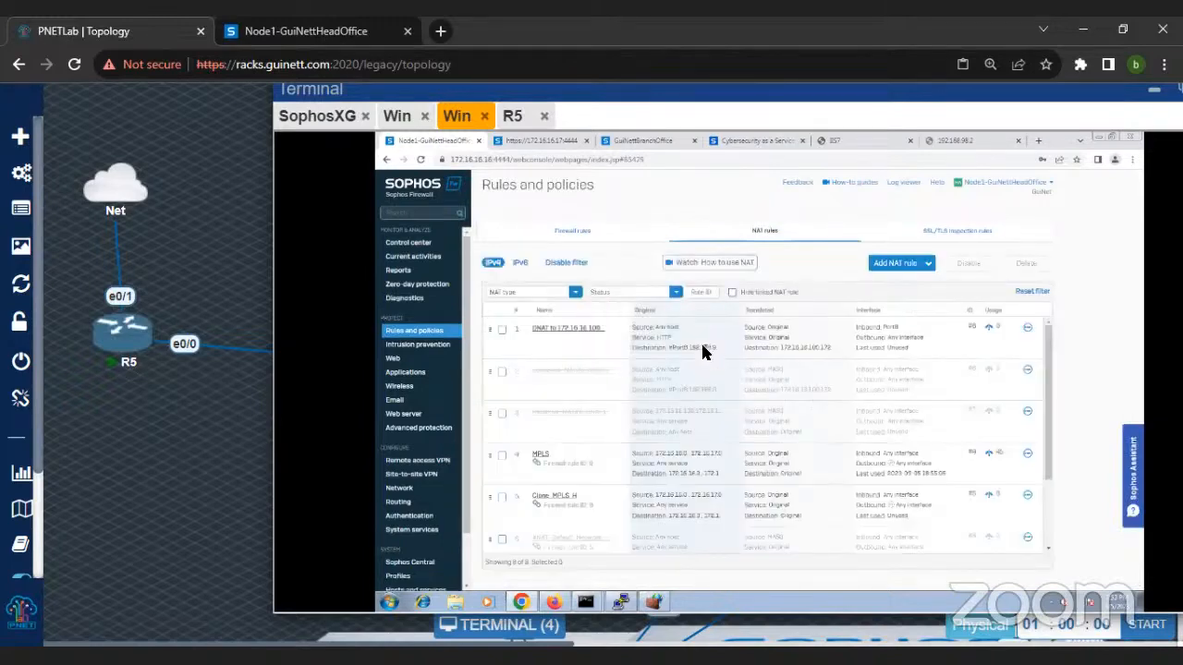
{"action": "left_click", "coordinate": [556, 327]}
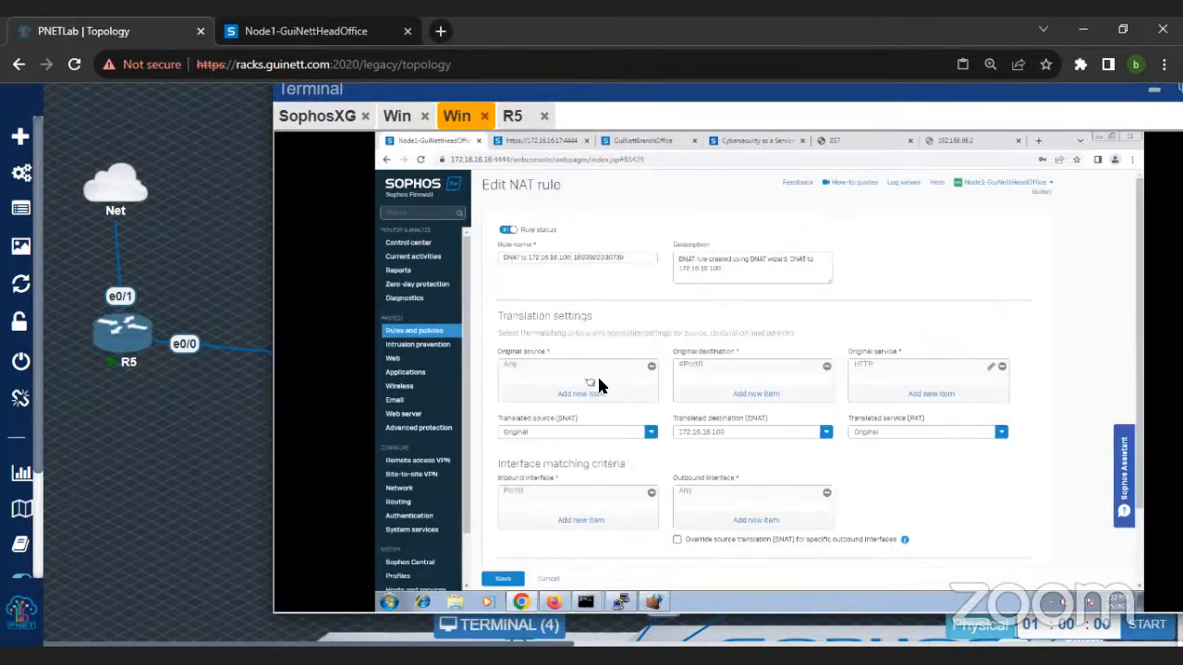
{"action": "scroll", "coordinate": [619, 401], "scroll_direction": "down", "scroll_amount": 1}
{"action": "left_click", "coordinate": [653, 380]}
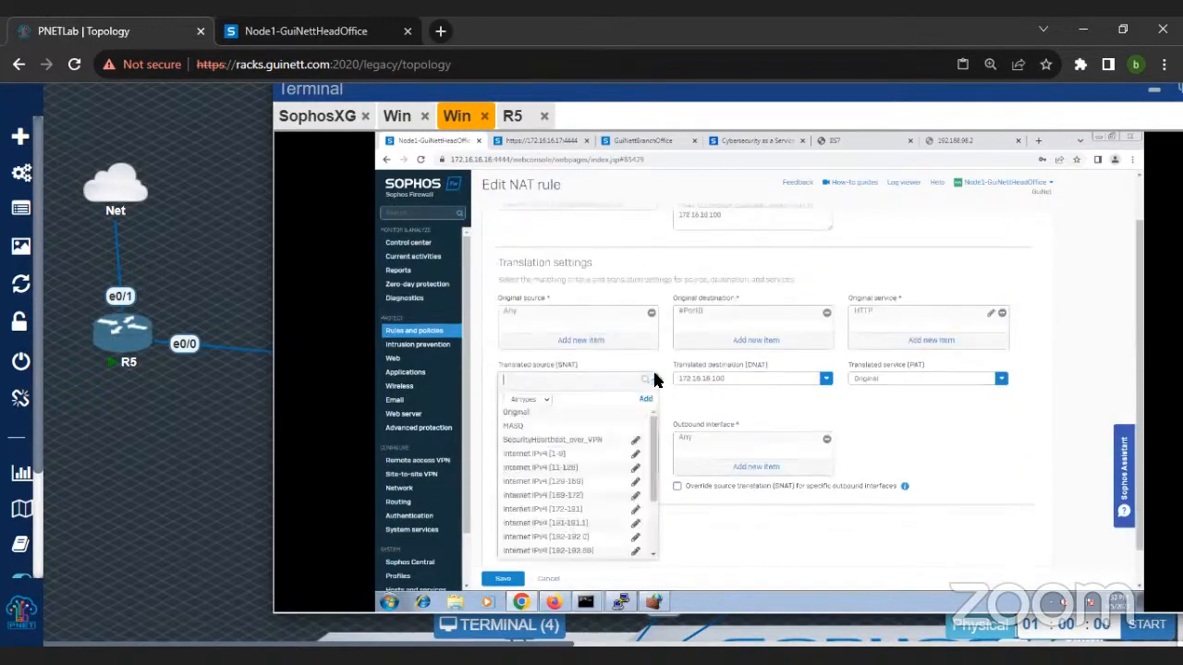
{"action": "left_click", "coordinate": [530, 417]}
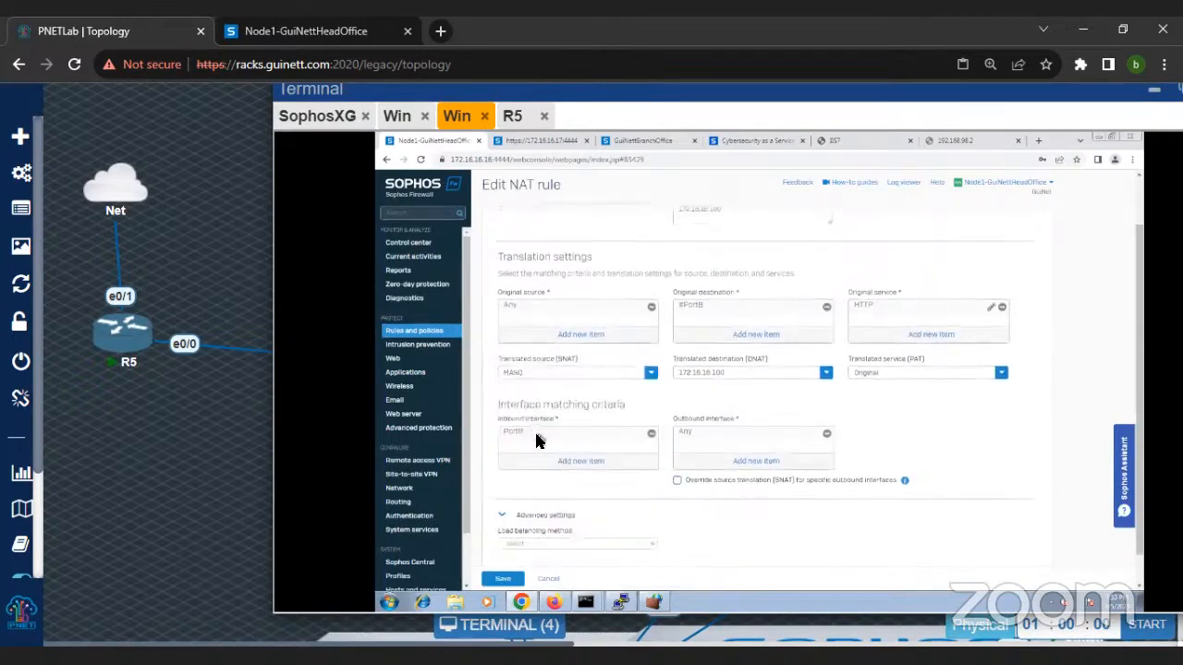
{"action": "left_click", "coordinate": [503, 579]}
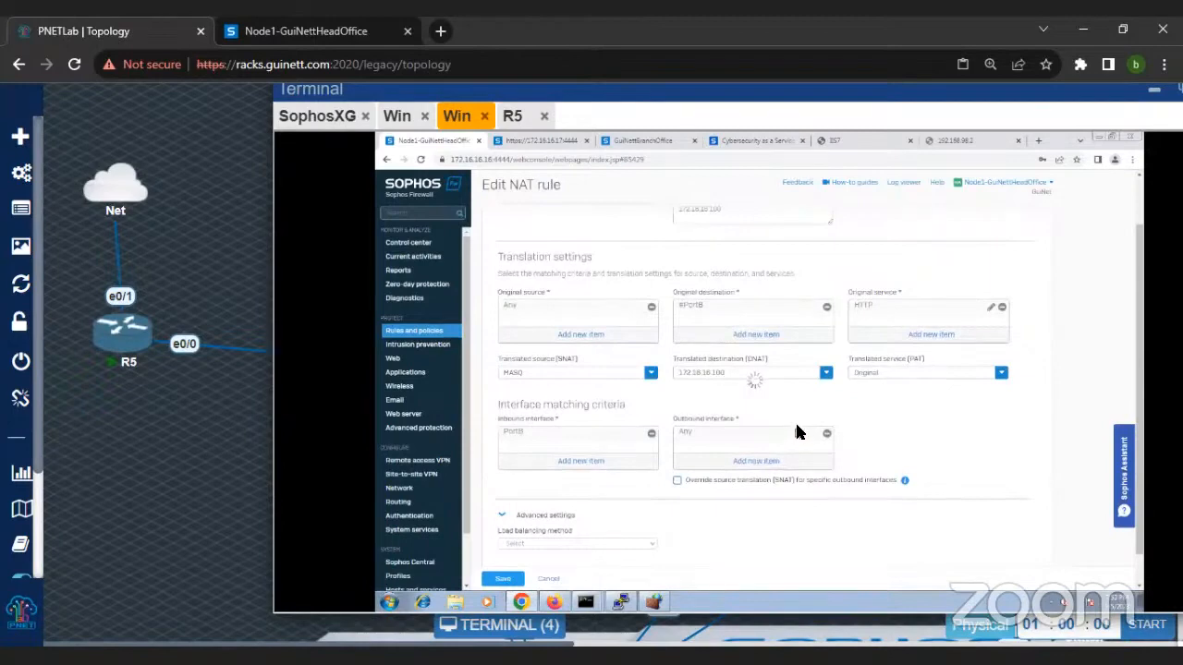
Step: Retry loading 192.168.98.2 in the branch machine's browser to test the changed DNAT rule
{"action": "left_click", "coordinate": [397, 116]}
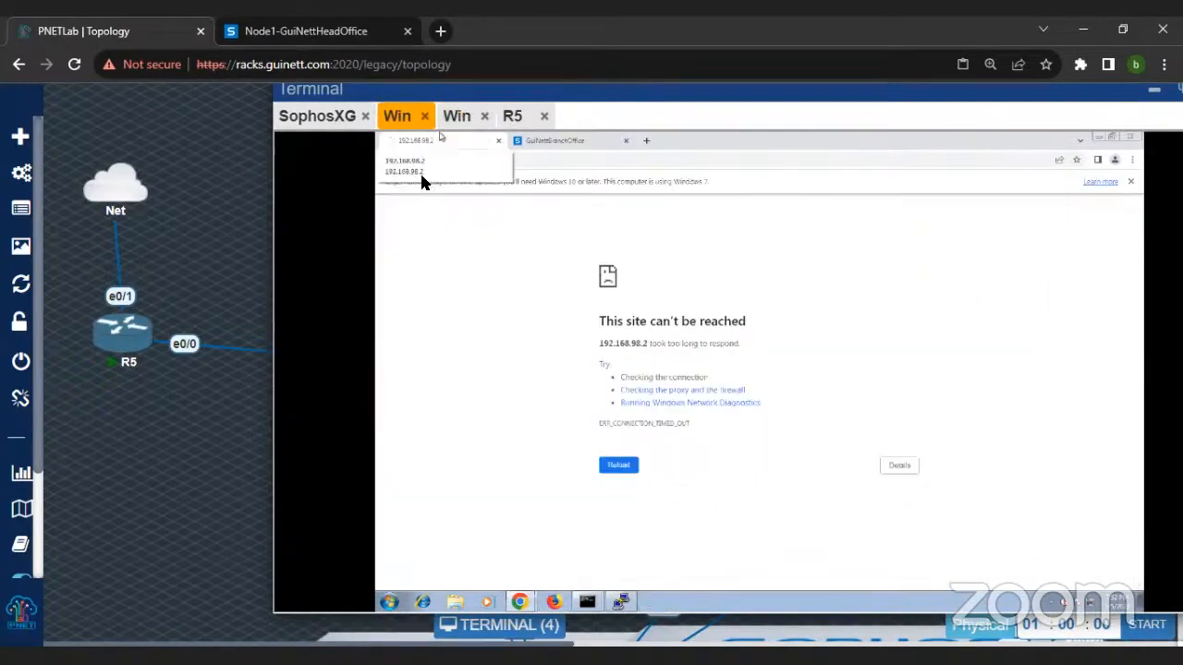
{"action": "left_click", "coordinate": [553, 158]}
{"action": "key", "text": "Return"}
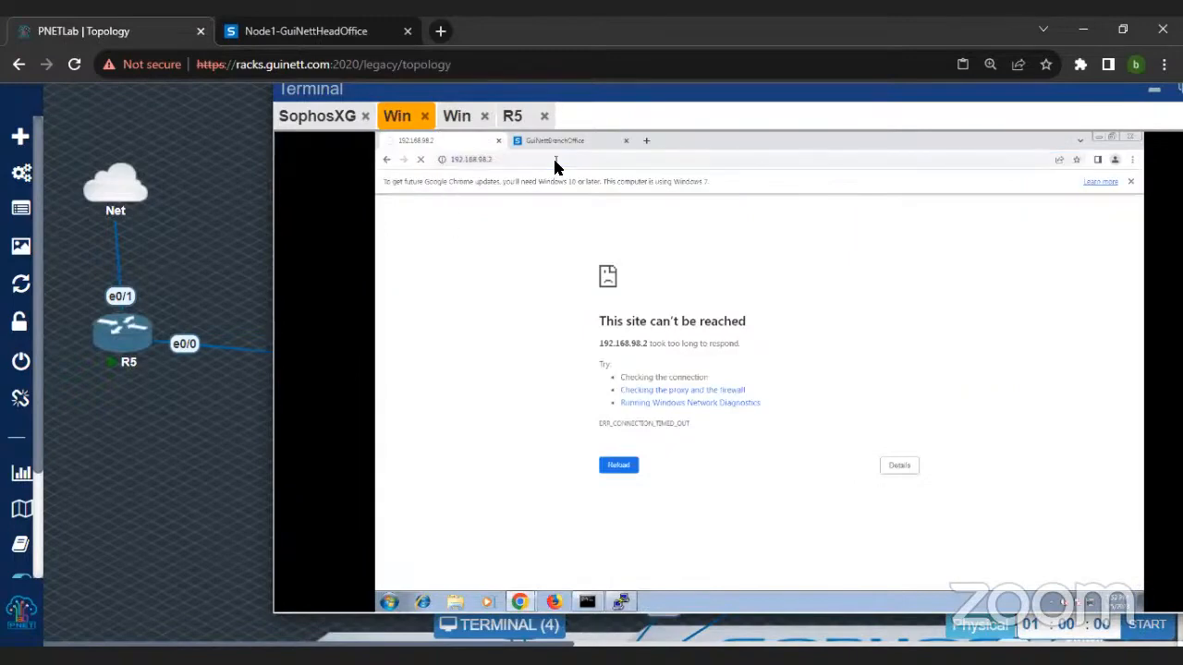
Step: Reopen the DNAT rule to 172.16.16.100 at the head office and review its #PortB destination, translation and interface matching settings
{"action": "left_click", "coordinate": [458, 118]}
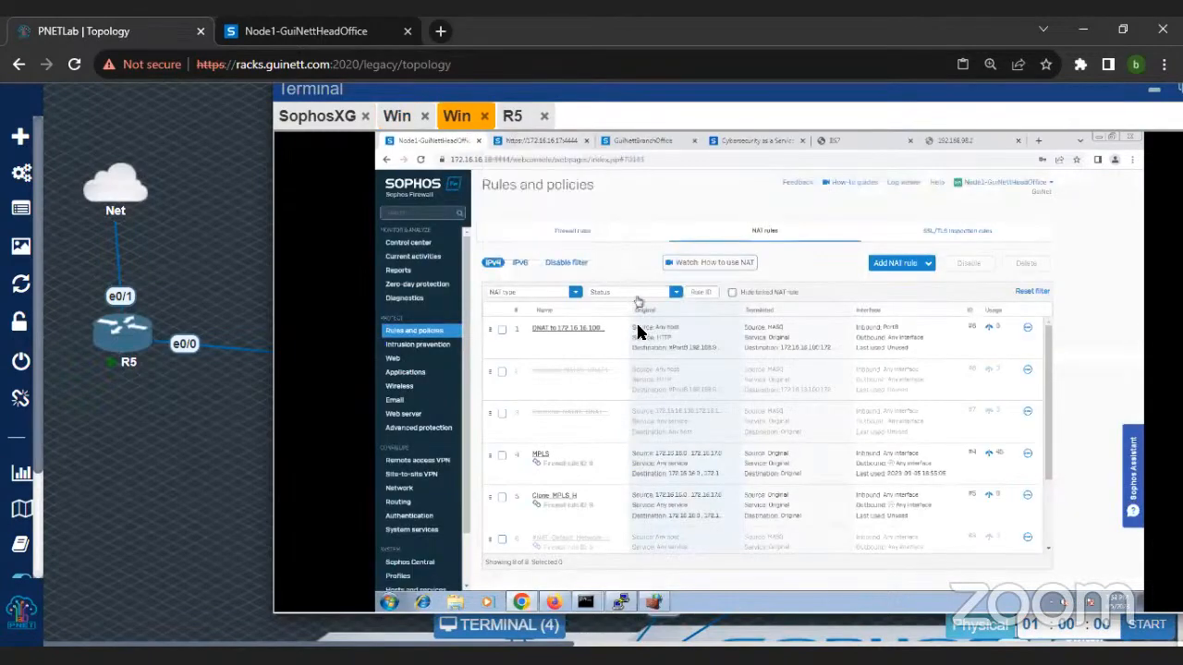
{"action": "left_click", "coordinate": [586, 329]}
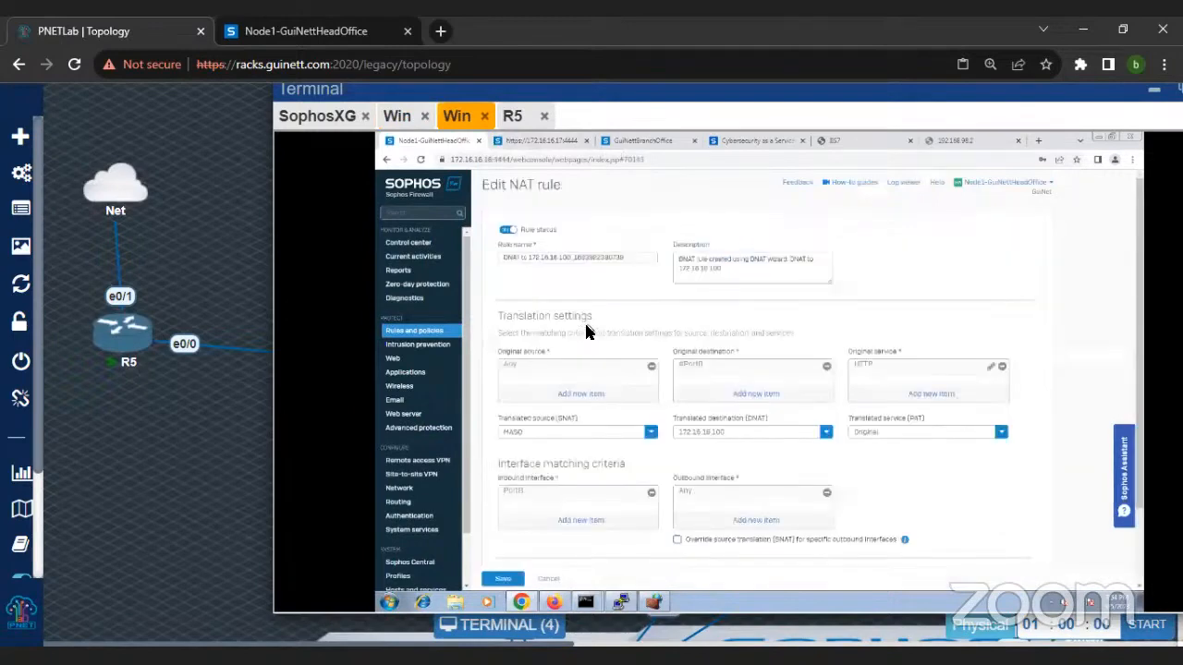
{"action": "scroll", "coordinate": [599, 352], "scroll_direction": "down", "scroll_amount": 1}
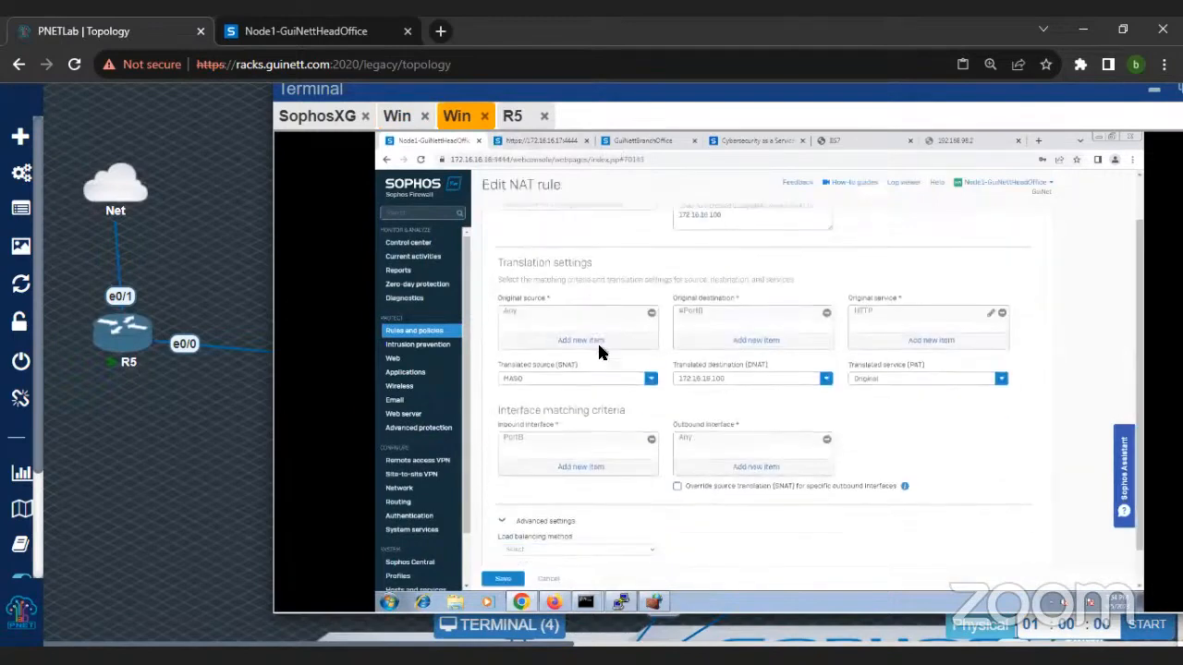
{"action": "mouse_move", "coordinate": [697, 319]}
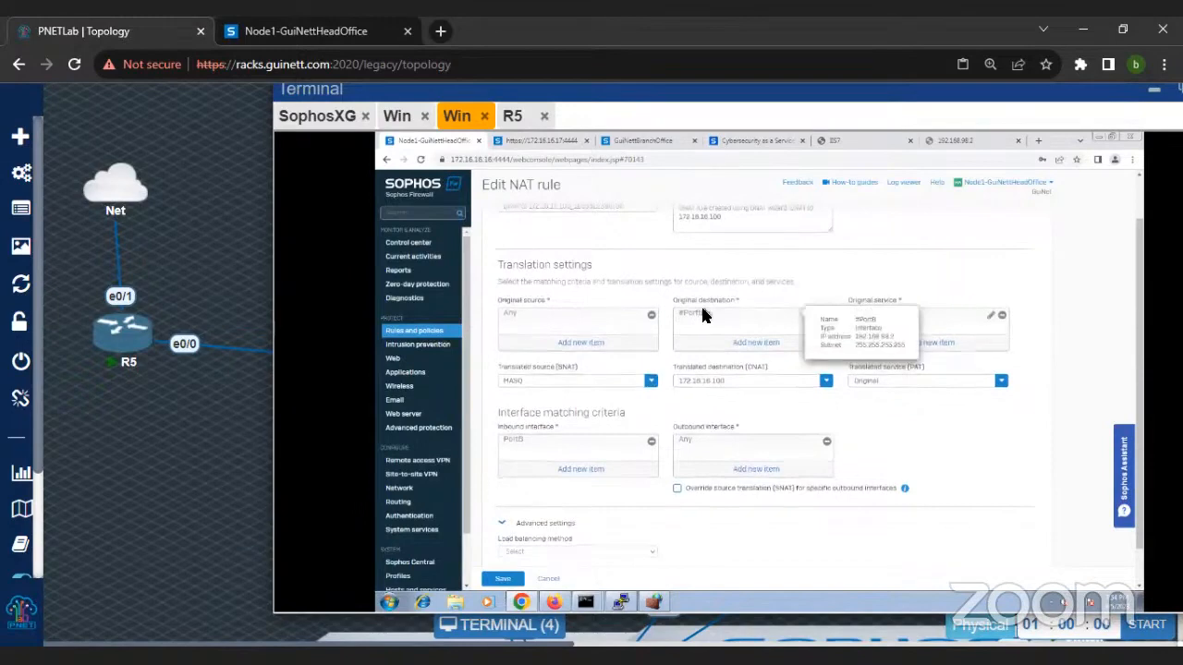
{"action": "scroll", "coordinate": [708, 320], "scroll_direction": "up", "scroll_amount": 3}
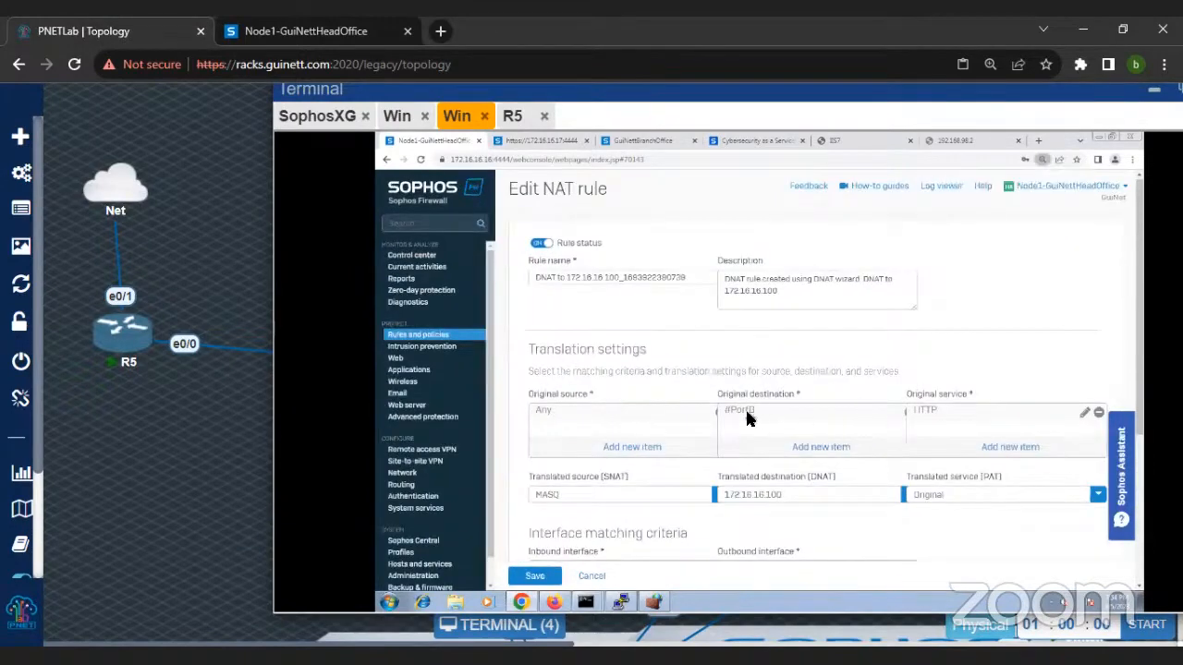
{"action": "mouse_move", "coordinate": [747, 417]}
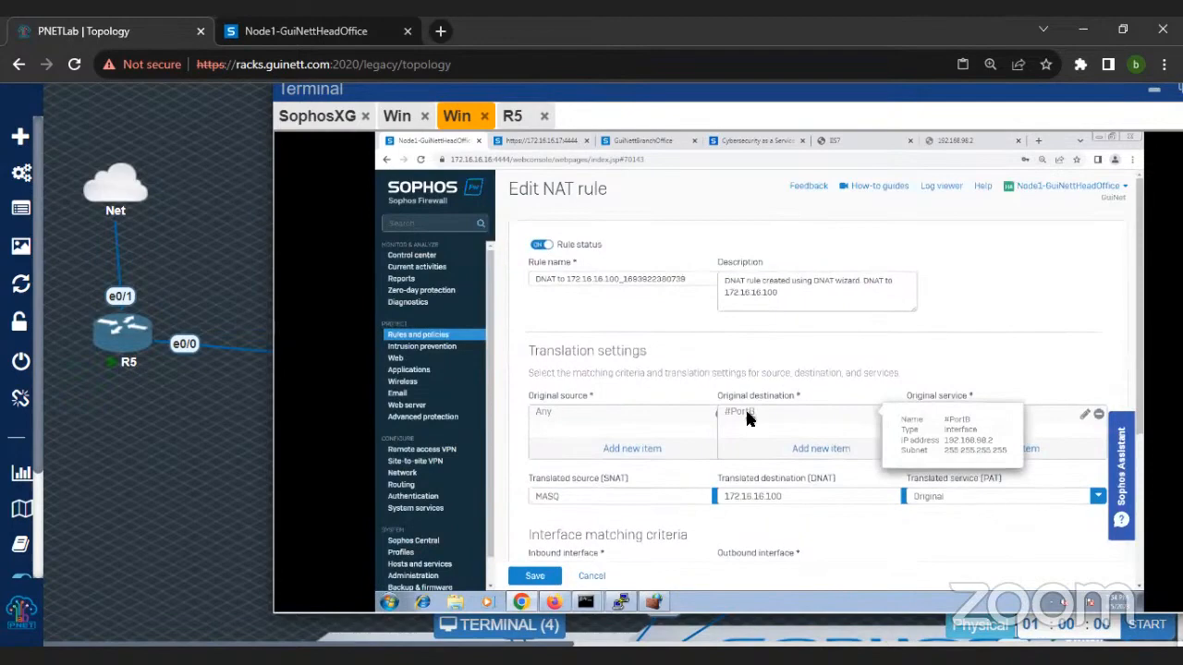
{"action": "scroll", "coordinate": [795, 367], "scroll_direction": "down", "scroll_amount": 2}
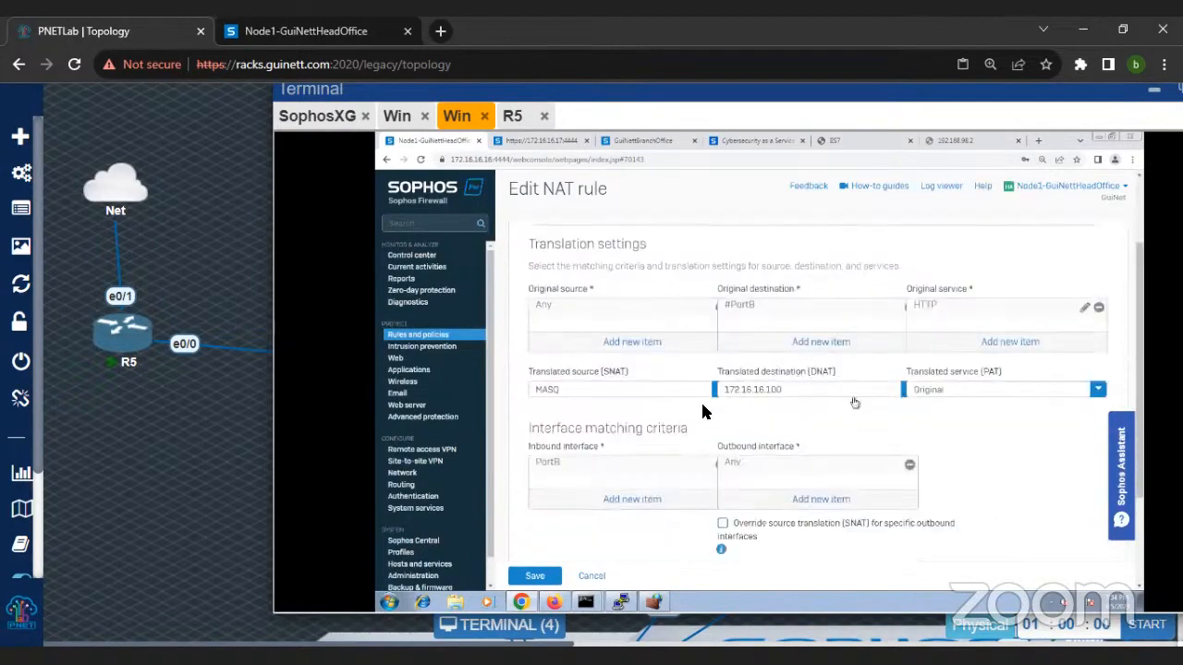
{"action": "scroll", "coordinate": [755, 462], "scroll_direction": "down", "scroll_amount": 2}
{"action": "scroll", "coordinate": [752, 476], "scroll_direction": "up", "scroll_amount": 4}
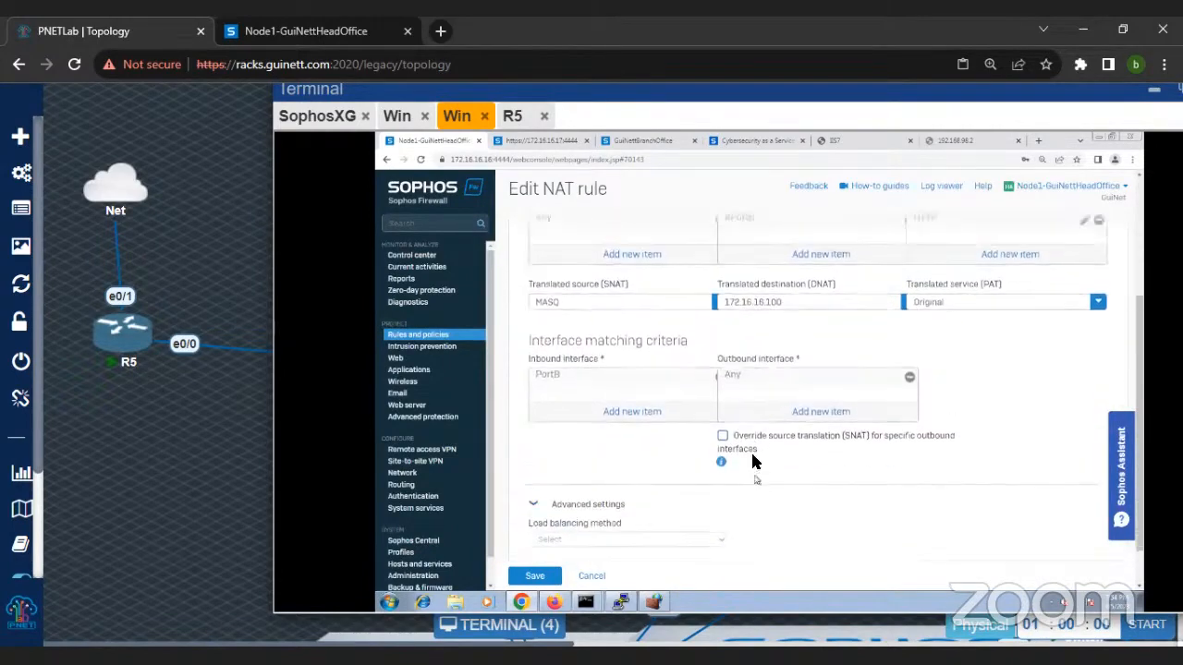
Step: Retry 192.168.98.2 in the head office machine's browser, then return to the DNAT rule and save it
{"action": "left_click", "coordinate": [955, 145]}
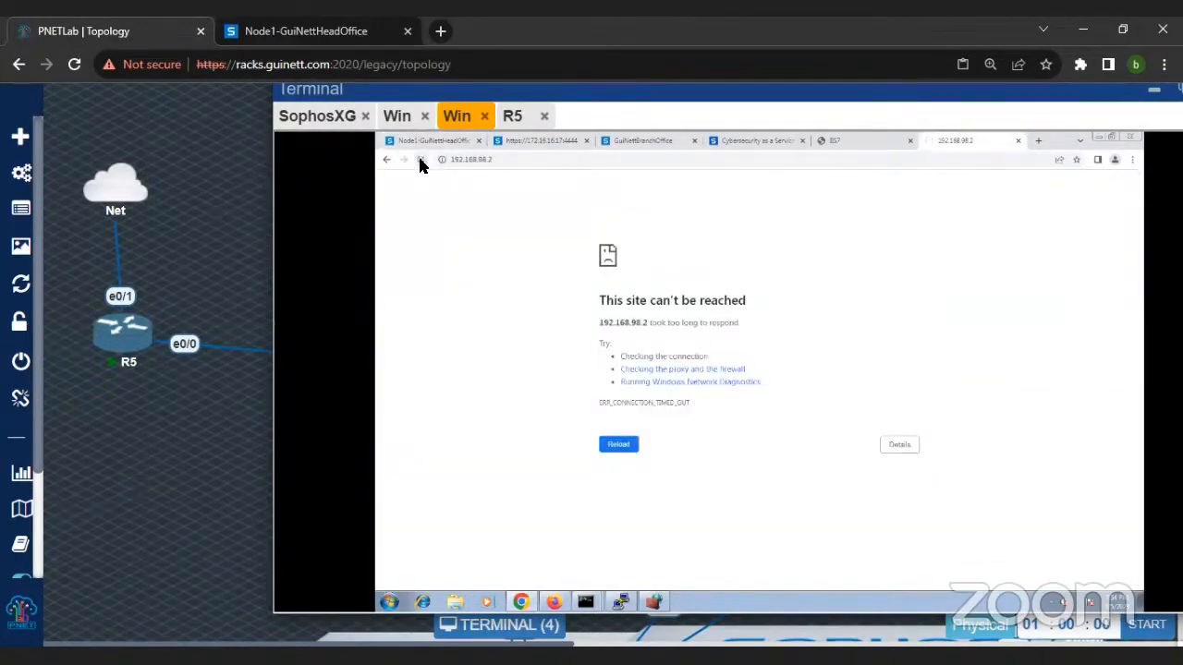
{"action": "left_click", "coordinate": [412, 142]}
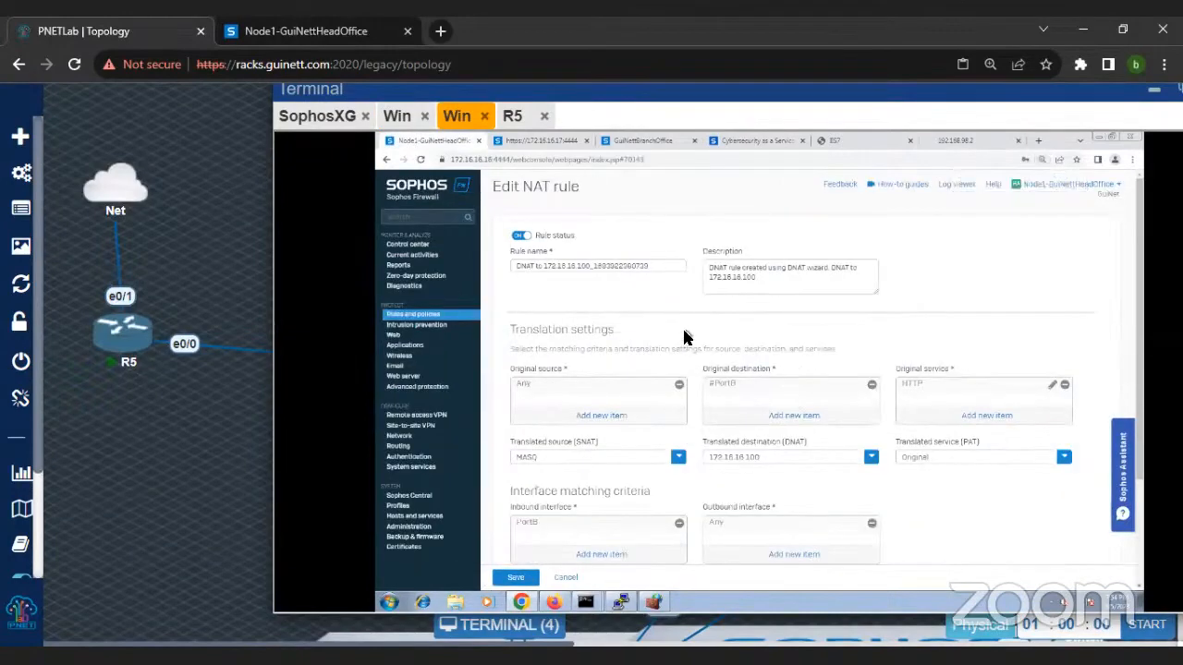
{"action": "key", "text": "ctrl+minus"}
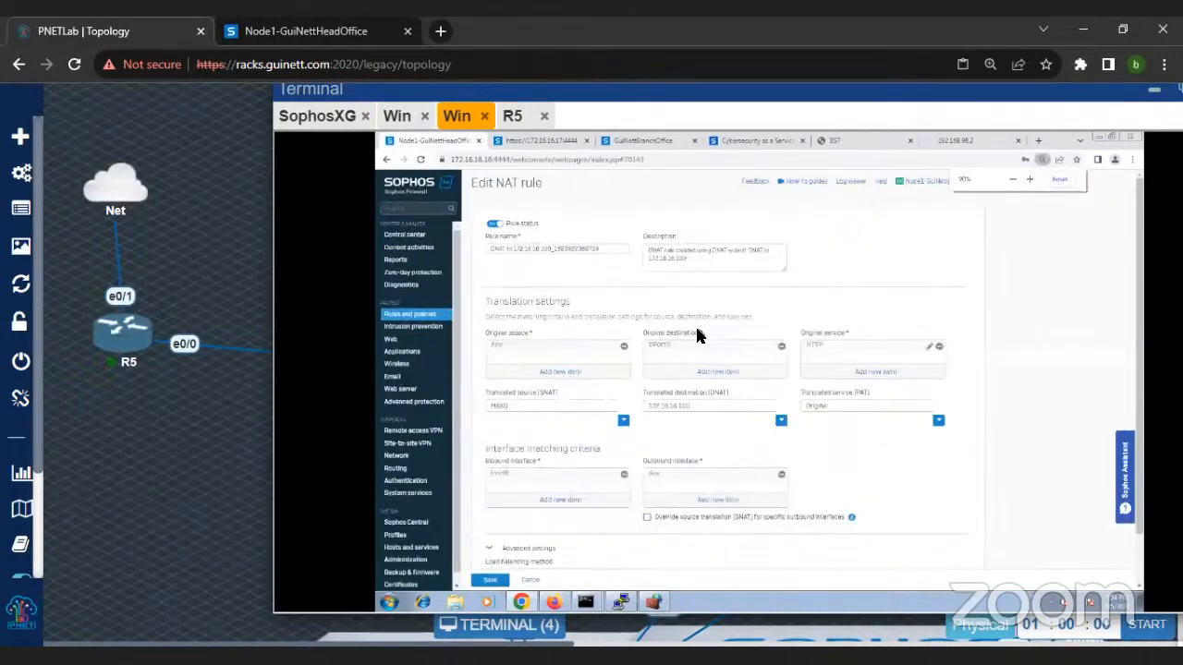
{"action": "scroll", "coordinate": [729, 364], "scroll_direction": "down", "scroll_amount": 1}
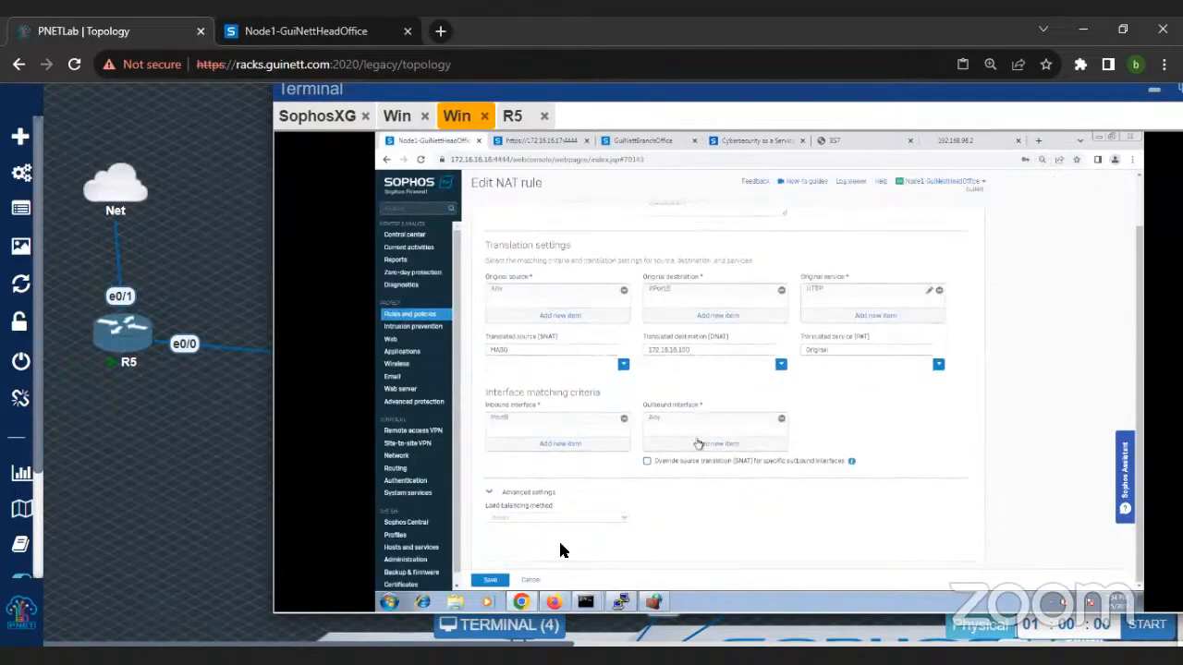
{"action": "left_click", "coordinate": [489, 579]}
Step: Stop the running capture in the PuTTY console and try the command tcpdump host 172.16.16.100 and port 80
{"action": "left_click", "coordinate": [619, 607]}
{"action": "key", "text": "ctrl+c"}
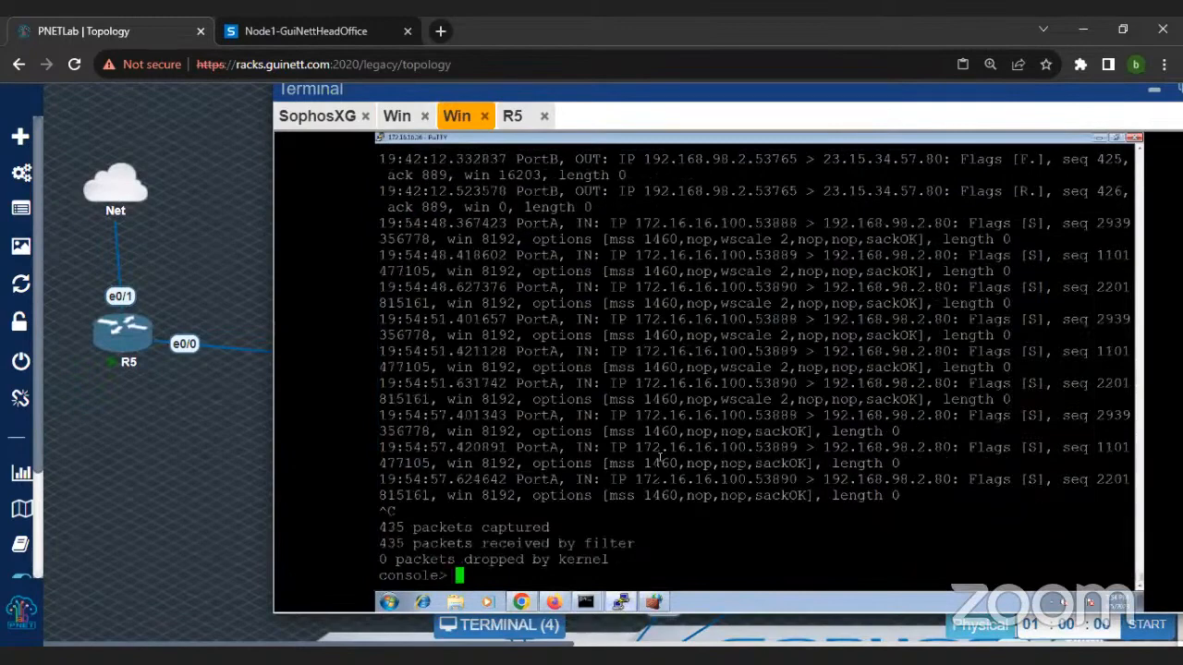
{"action": "type", "text": "tcpdump host "}
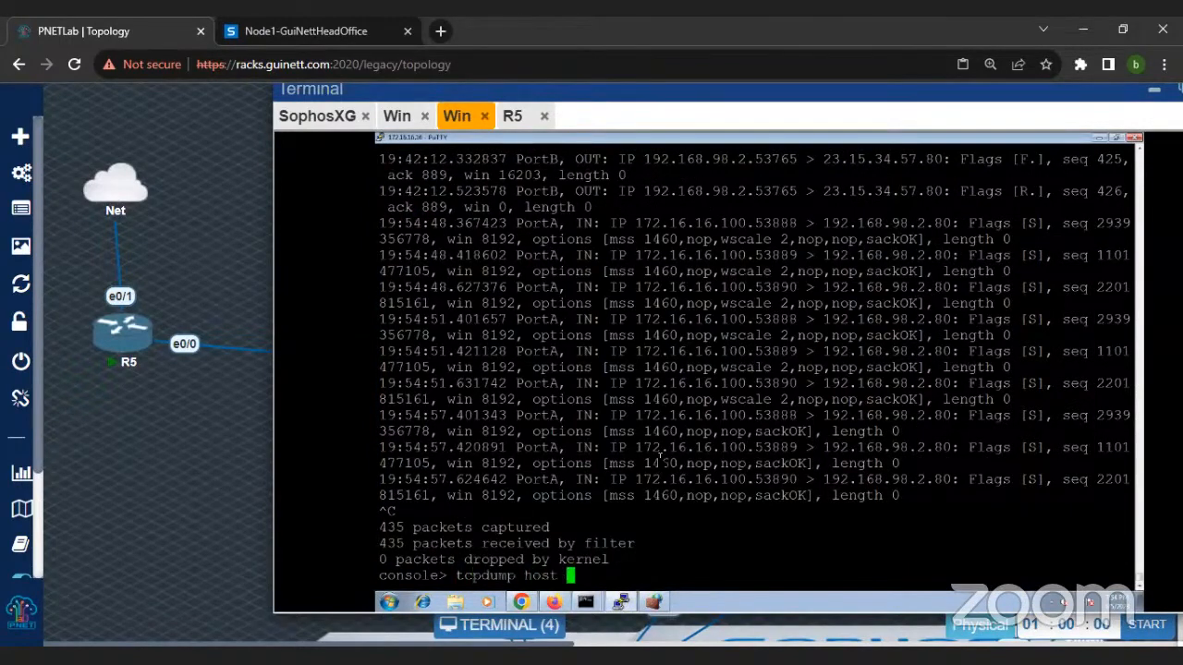
{"action": "type", "text": "172.16.16.16"}
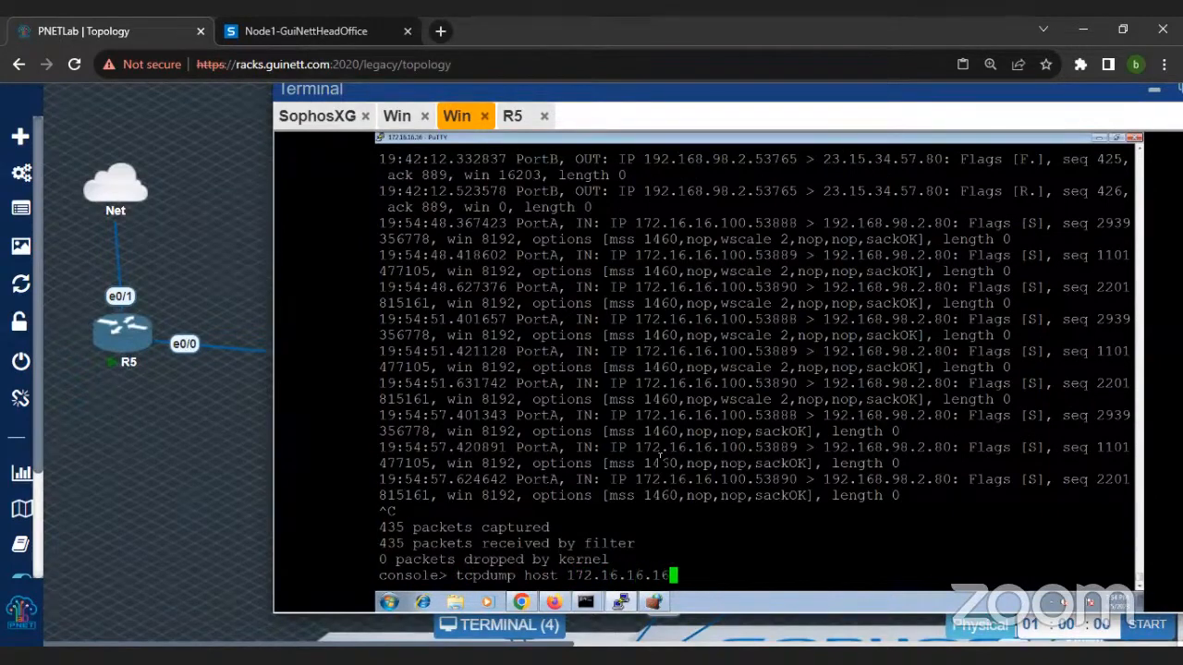
{"action": "key", "text": "BackSpace"}
{"action": "type", "text": "00 and port 80"}
{"action": "key", "text": "Return"}
{"action": "key", "text": "Return"}
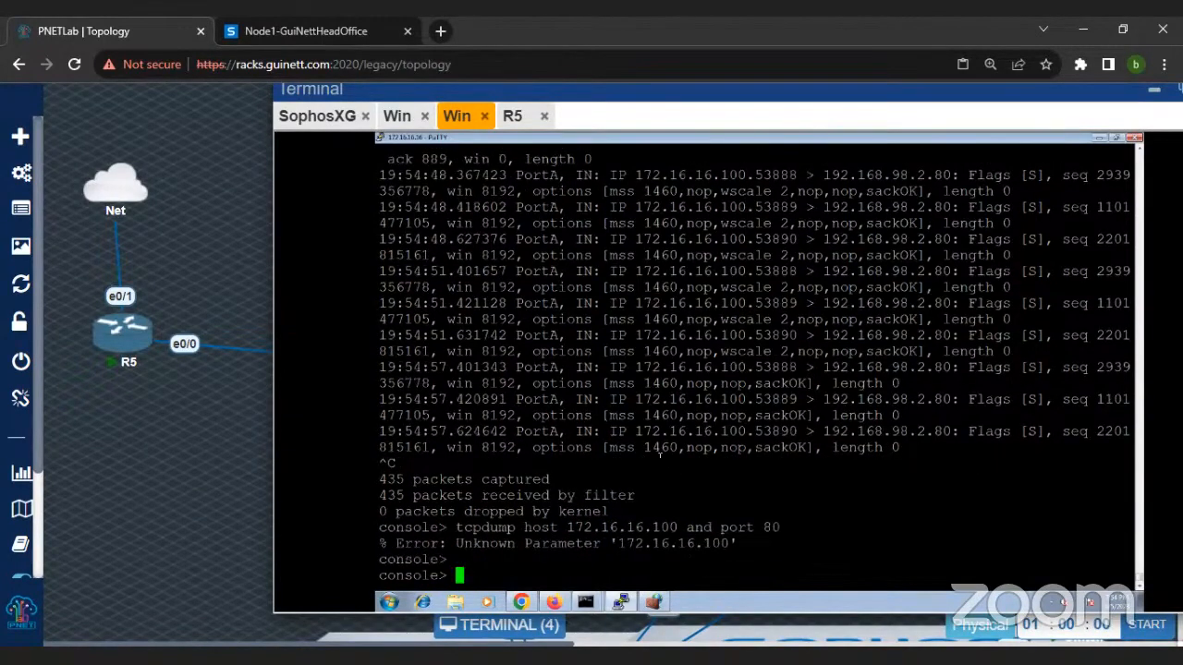
Step: Rerun the capture with a quote before the filter expression: tcpdump 'host 172.16.16.100 and port 80
{"action": "key", "text": "Up"}
{"action": "key", "text": "Left"}
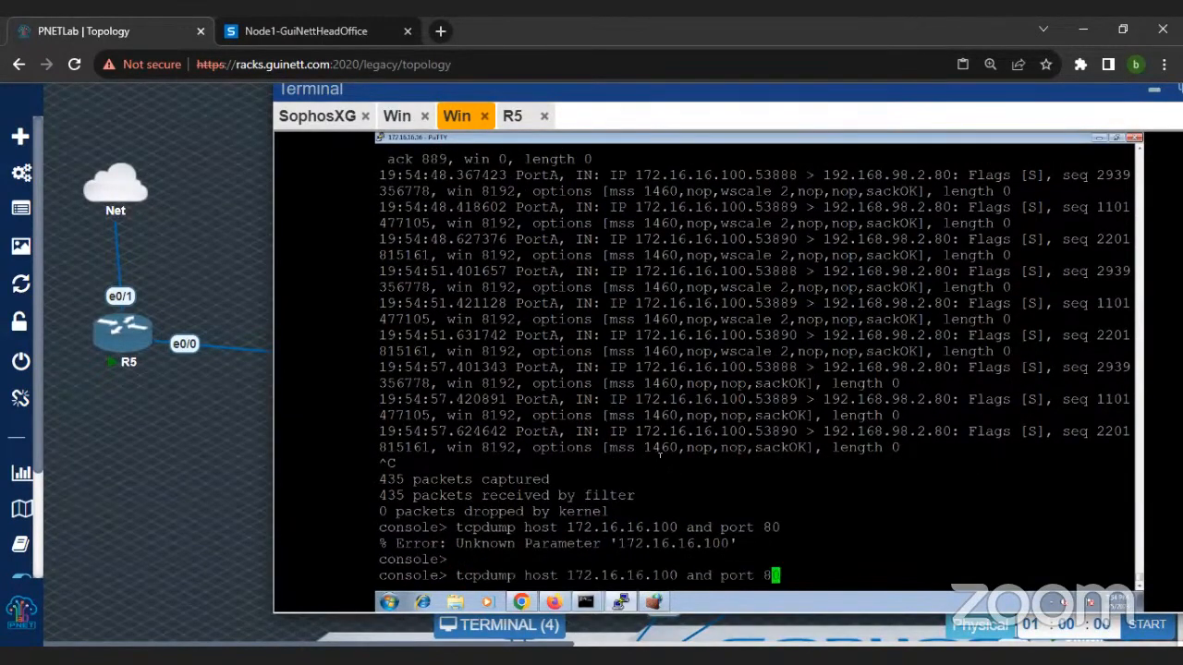
{"action": "key", "text": "Left"}
{"action": "key", "text": "Left"}
{"action": "key", "text": "Left"}
{"action": "key", "text": "Left"}
{"action": "key", "text": "Left"}
{"action": "key", "text": "Left"}
{"action": "key", "text": "Left"}
{"action": "key", "text": "Left"}
{"action": "key", "text": "Left"}
{"action": "key", "text": "Left"}
{"action": "key", "text": "Left"}
{"action": "key", "text": "Left"}
{"action": "key", "text": "Left"}
{"action": "key", "text": "Left"}
{"action": "key", "text": "Left"}
{"action": "key", "text": "Left"}
{"action": "key", "text": "Left"}
{"action": "key", "text": "Left"}
{"action": "key", "text": "Left"}
{"action": "key", "text": "Left"}
{"action": "type", "text": "'"}
{"action": "key", "text": "Return"}
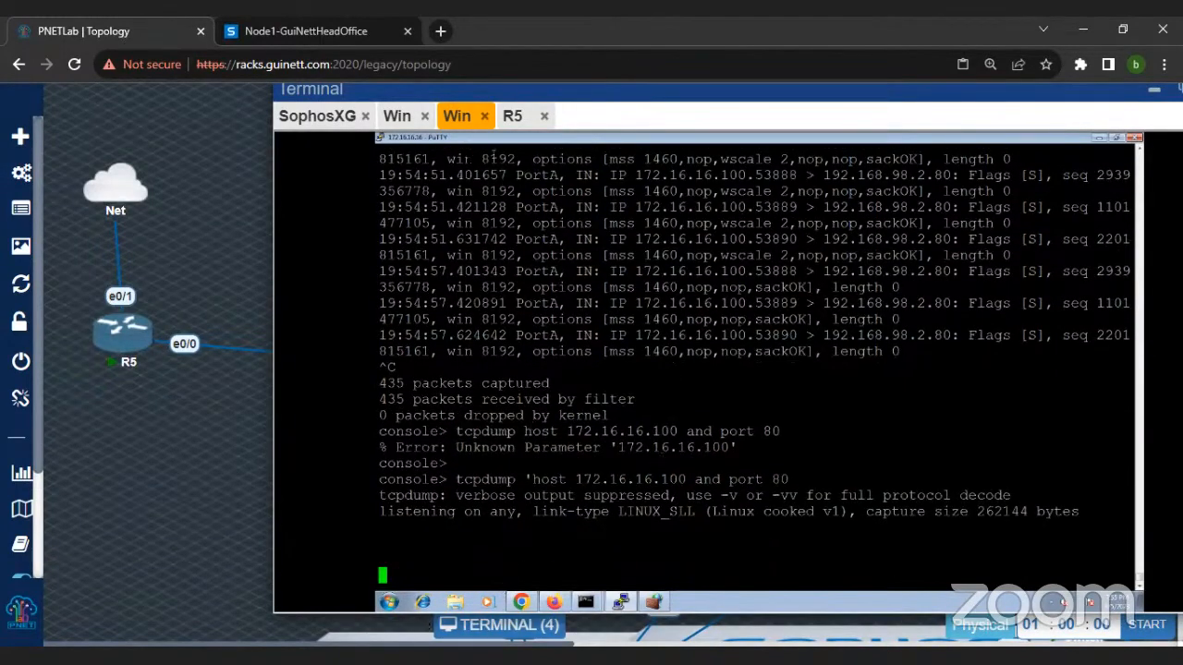
Step: Reload 192.168.98.2 on the branch machine to generate port 80 traffic for the console capture
{"action": "left_click", "coordinate": [644, 109]}
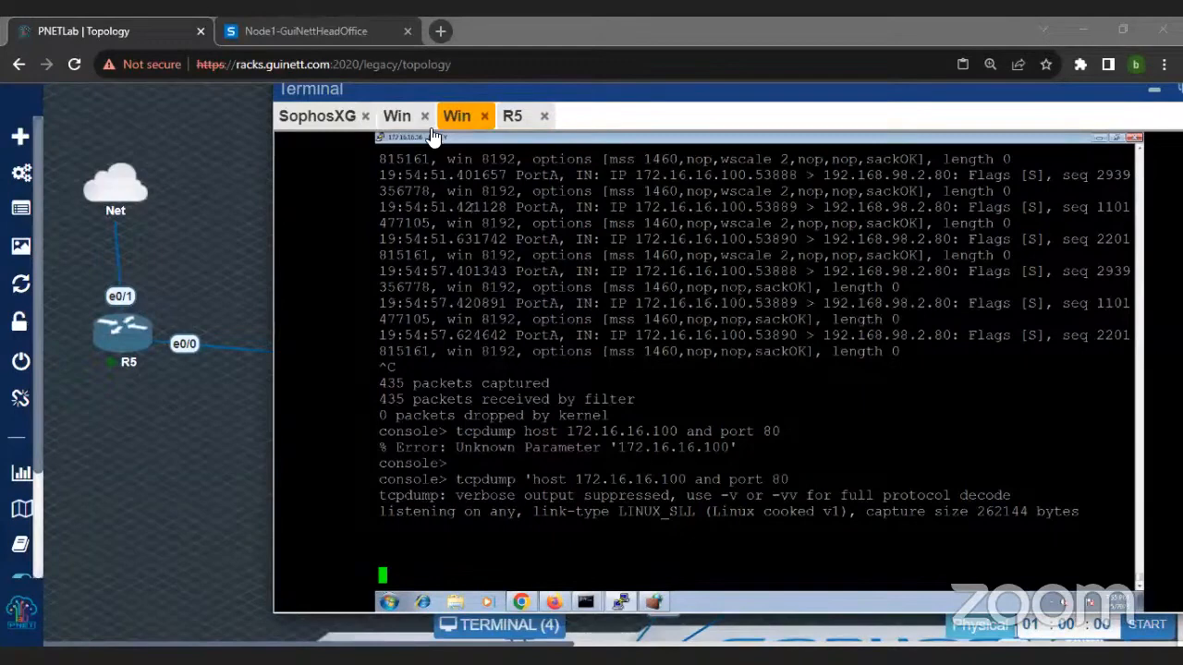
{"action": "left_click", "coordinate": [402, 118]}
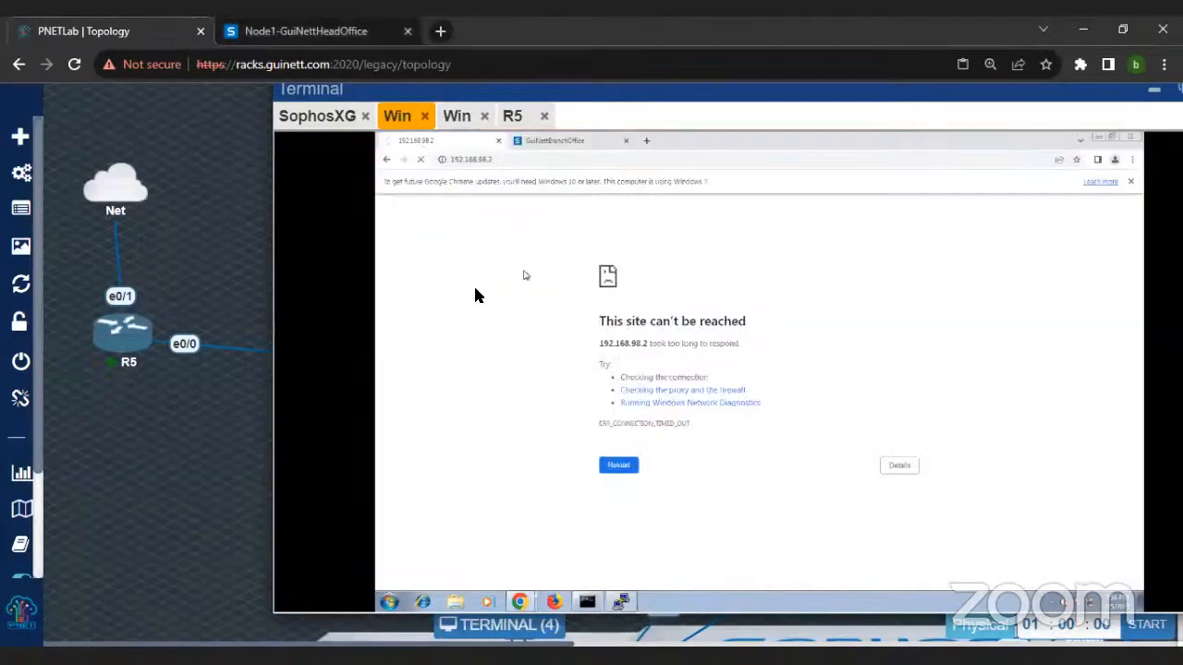
{"action": "left_click", "coordinate": [422, 162]}
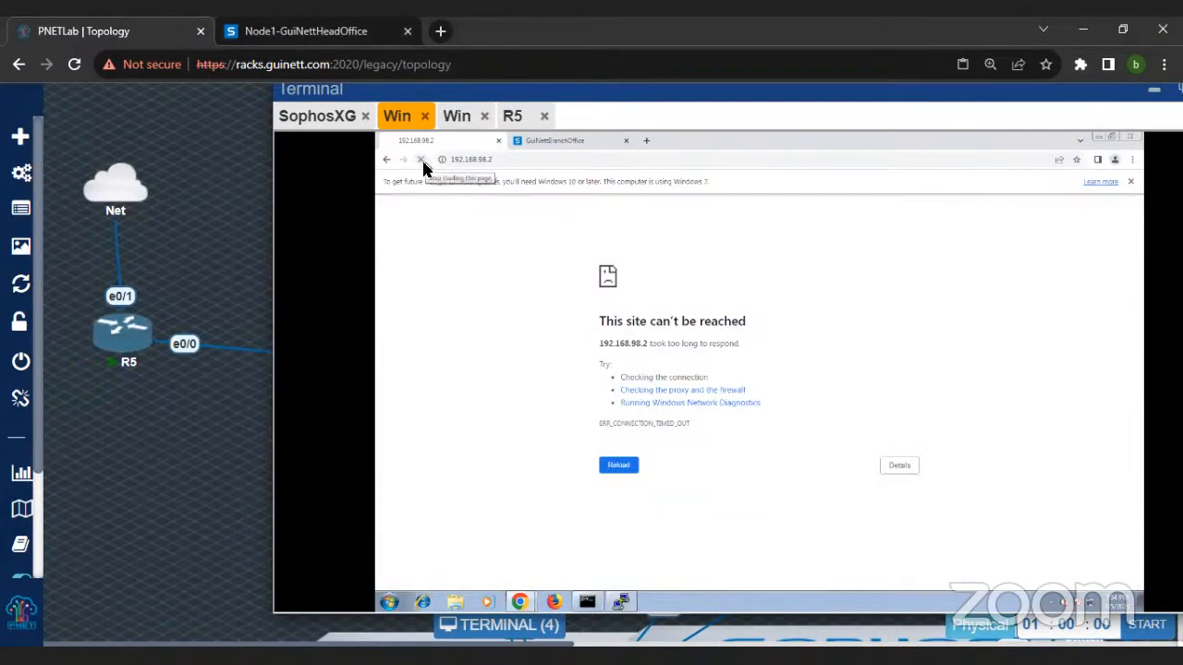
Step: Compare the open terminal sessions, including R5's NAT configuration, and examine the tcpdump output for traffic from 172.16.16.100
{"action": "left_click", "coordinate": [338, 119]}
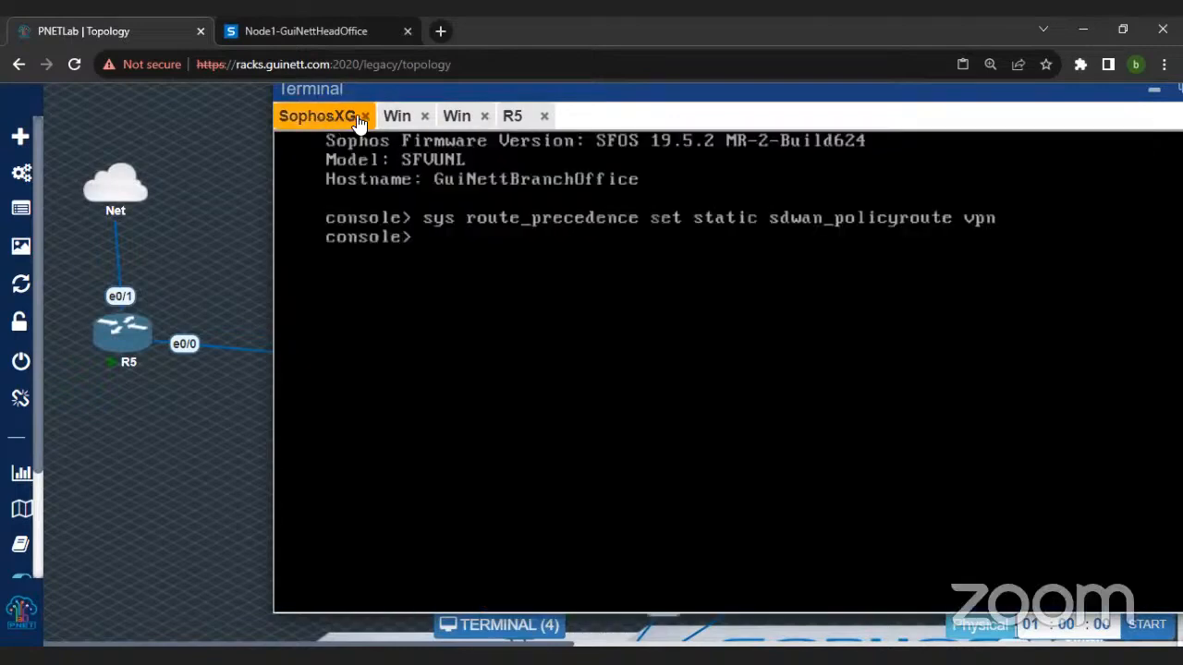
{"action": "left_click", "coordinate": [396, 118]}
{"action": "left_click", "coordinate": [461, 119]}
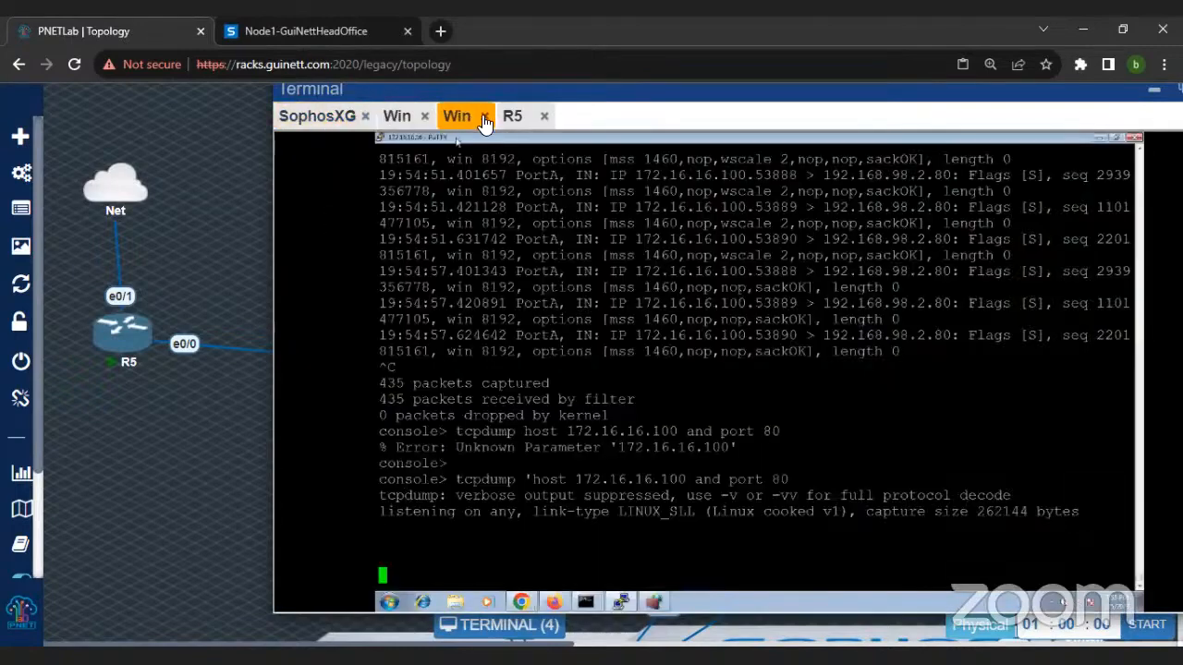
{"action": "left_click", "coordinate": [397, 117]}
{"action": "left_click", "coordinate": [473, 118]}
{"action": "left_click", "coordinate": [512, 117]}
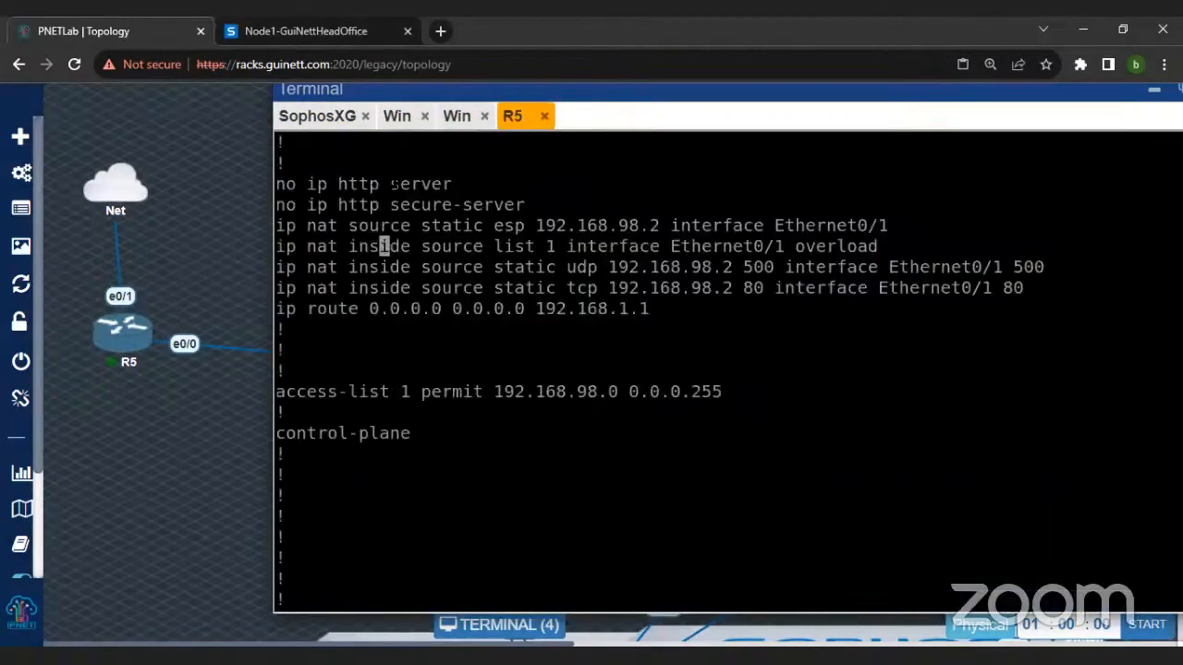
{"action": "left_click", "coordinate": [455, 118]}
{"action": "left_click", "coordinate": [399, 119]}
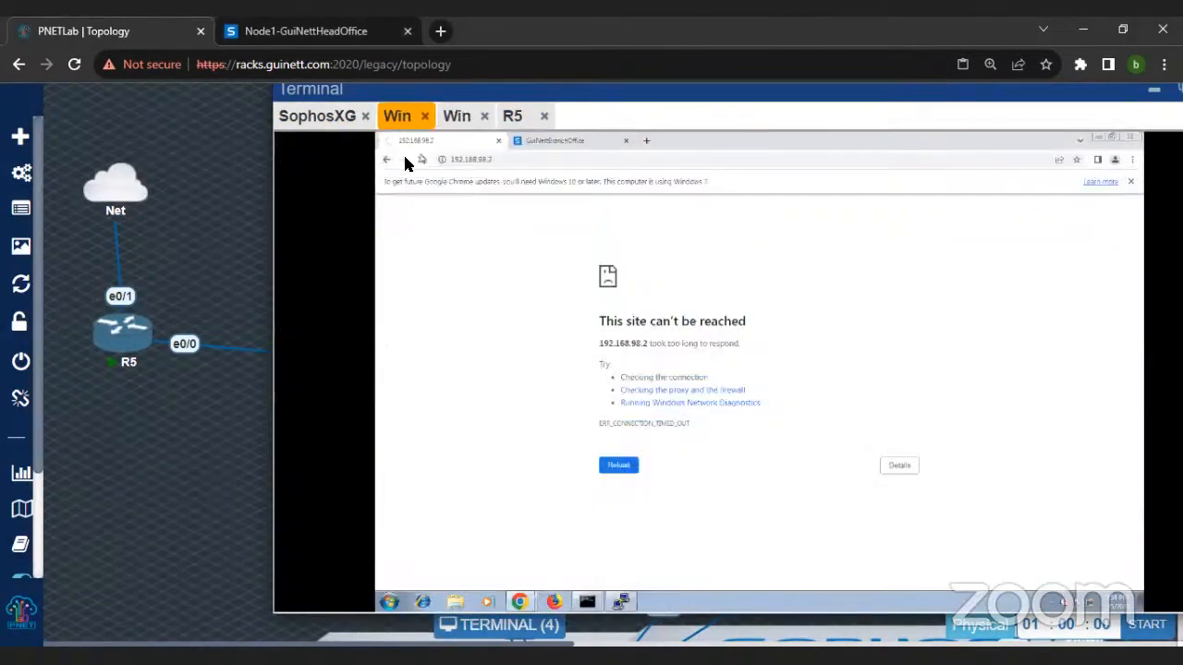
{"action": "left_click", "coordinate": [456, 116]}
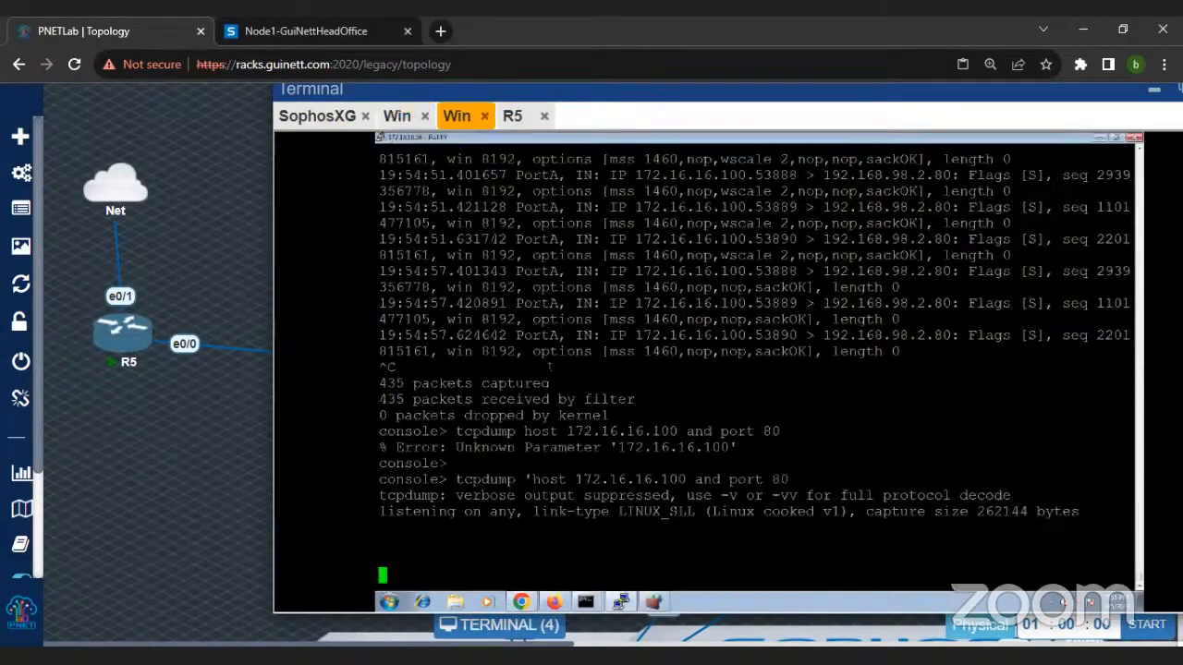
{"action": "left_click_drag", "start_coordinate": [395, 479], "coordinate": [1127, 545]}
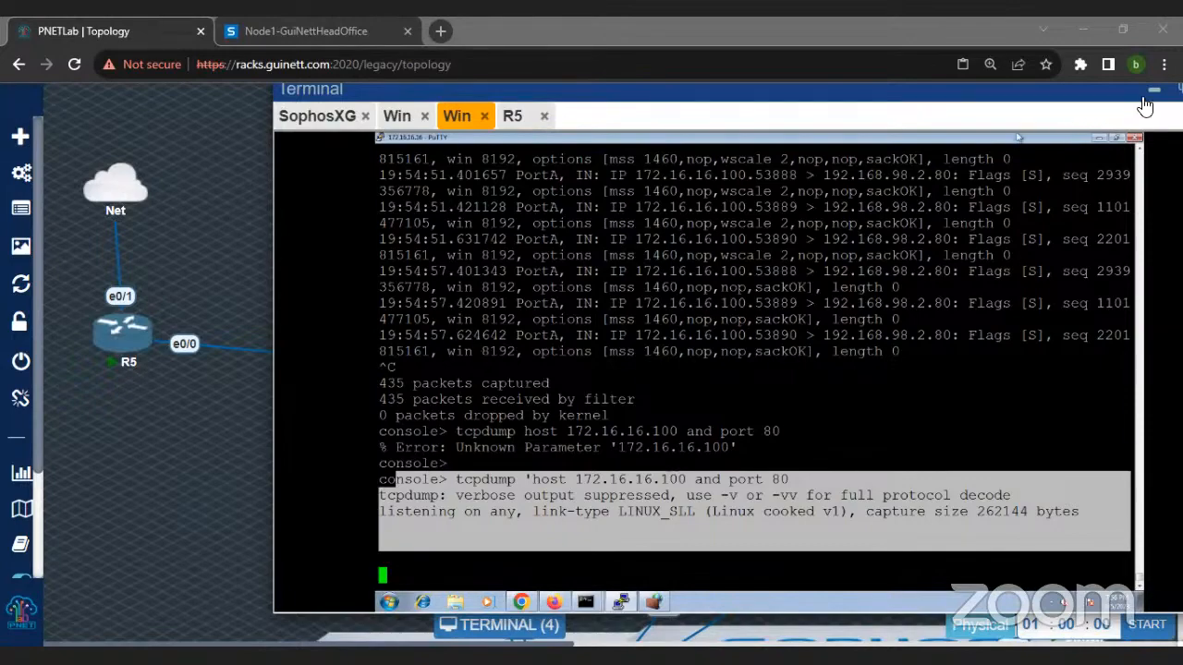
Step: Minimize the terminal window to examine the whole lab topology, then switch to the Node1-GuiNettHeadOffice web console
{"action": "key", "text": "ctrl+minus"}
{"action": "key", "text": "ctrl+minus"}
{"action": "key", "text": "ctrl+minus"}
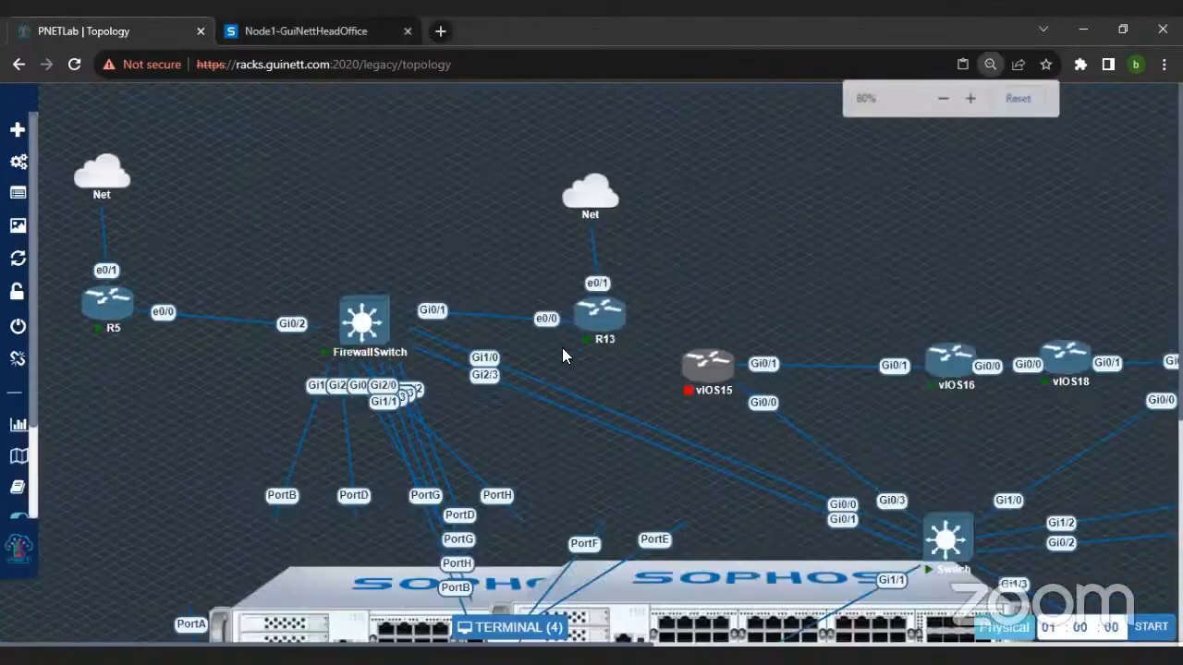
{"action": "key", "text": "ctrl+minus"}
{"action": "scroll", "coordinate": [594, 392], "scroll_direction": "down", "scroll_amount": 1}
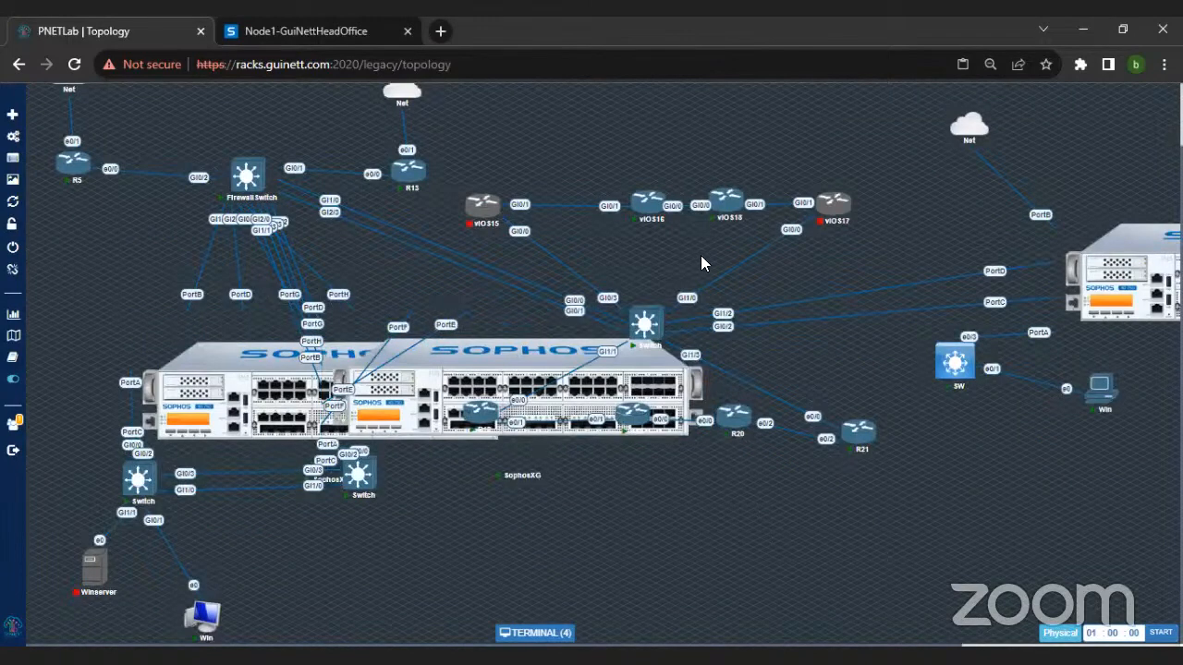
{"action": "left_click", "coordinate": [305, 31]}
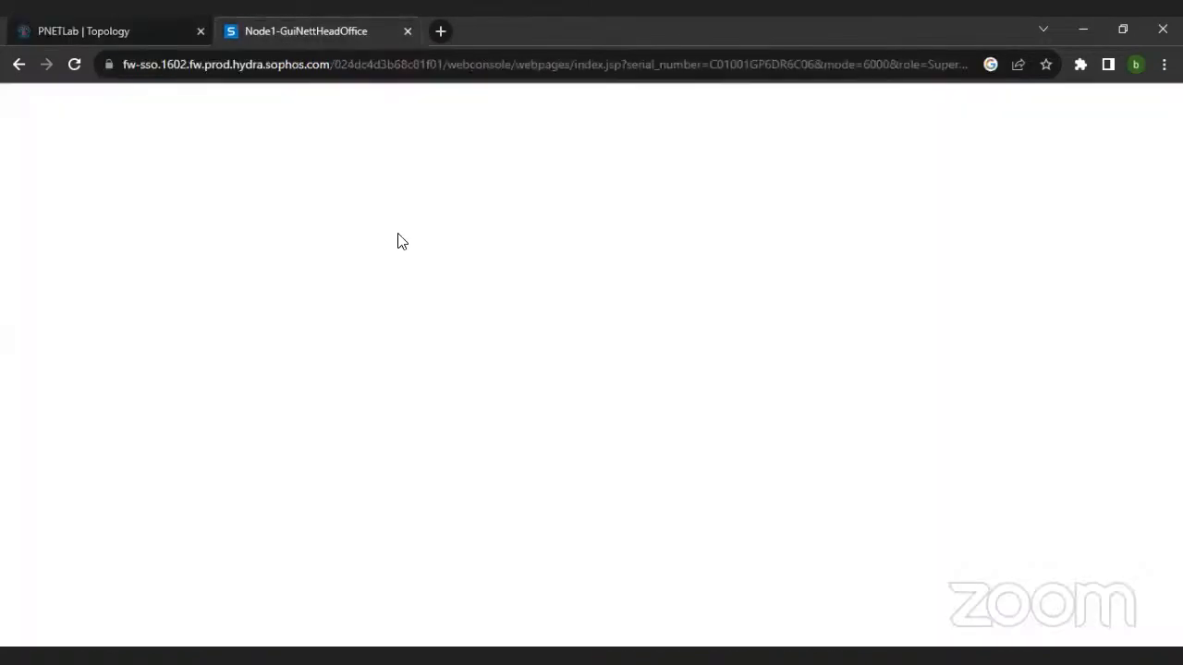